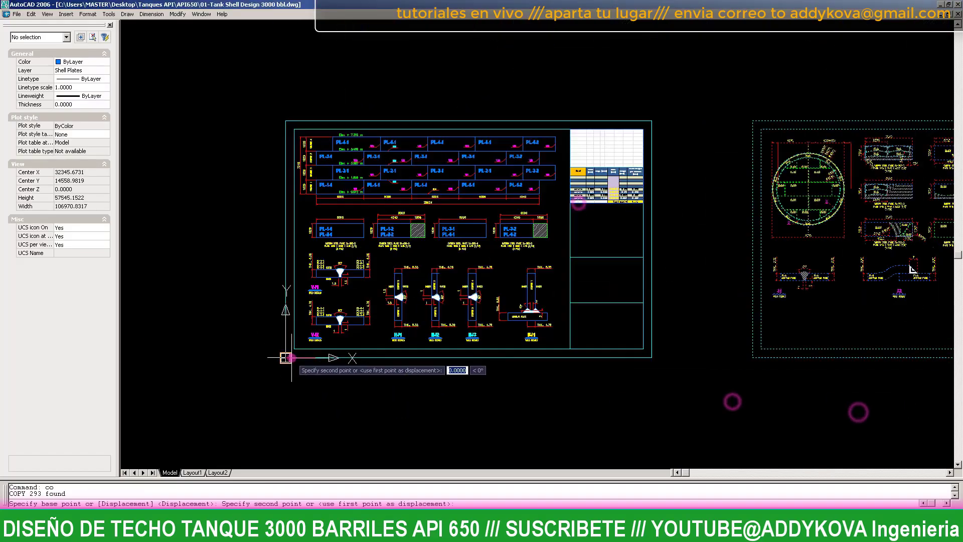
- Draw the 75 × 75 × 6.35 angle profile outline at the shell's top corner
scroll(688, 305, "up", 3)
scroll(395, 212, "up", 3)
scroll(351, 241, "up", 3)
type("l")
key("Return")
left_click(486, 245)
left_click(190, 264)
scroll(282, 75, "up", 2)
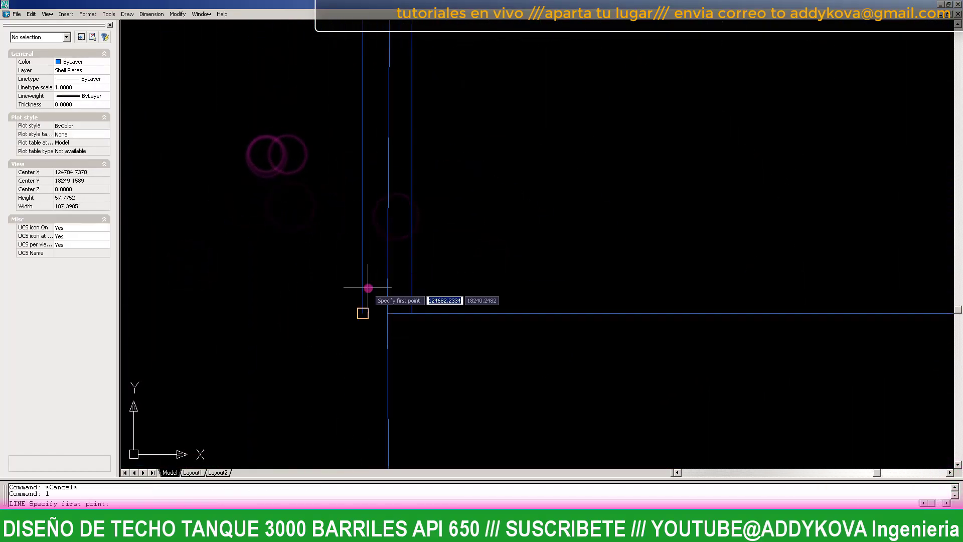
left_click(368, 287)
scroll(377, 215, "down", 3)
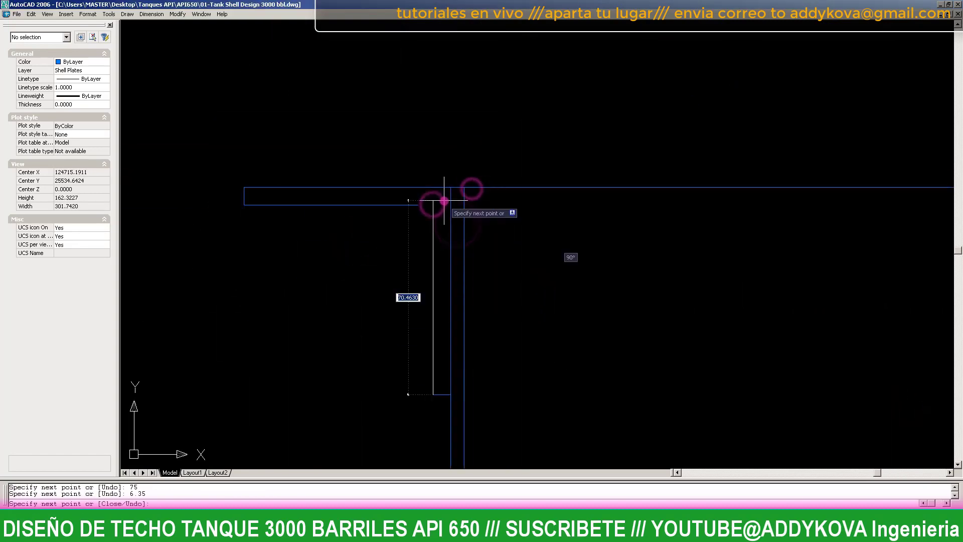
scroll(381, 113, "down", 10)
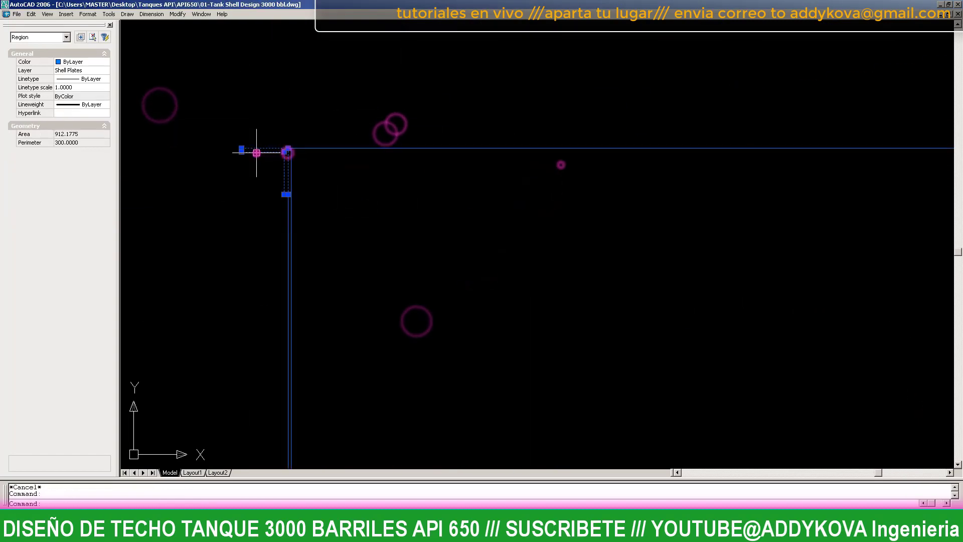
- Zoom Window in on the roof plan
type("z")
key("Return")
type("w")
key("Return")
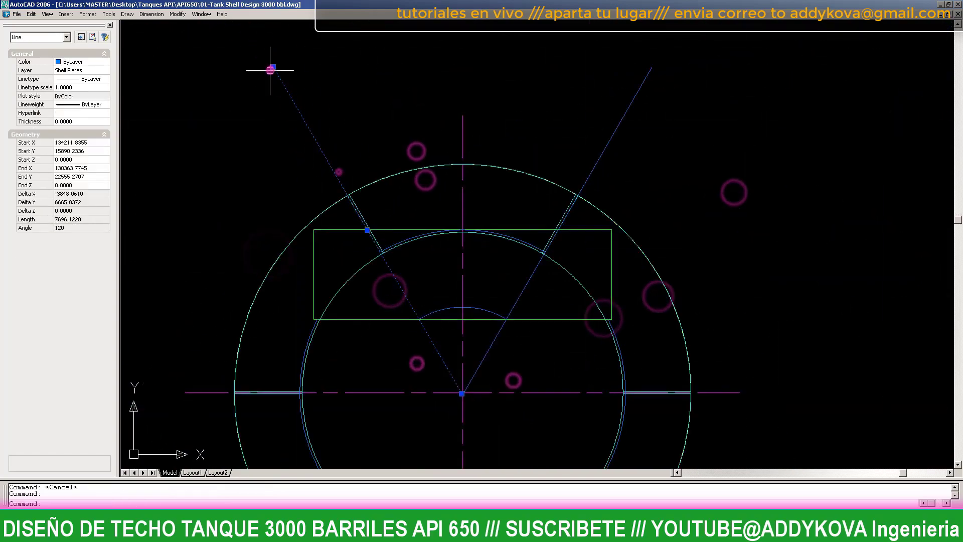
- Select a rafter line to trim at the central ring, with Ortho switched off
key("Escape")
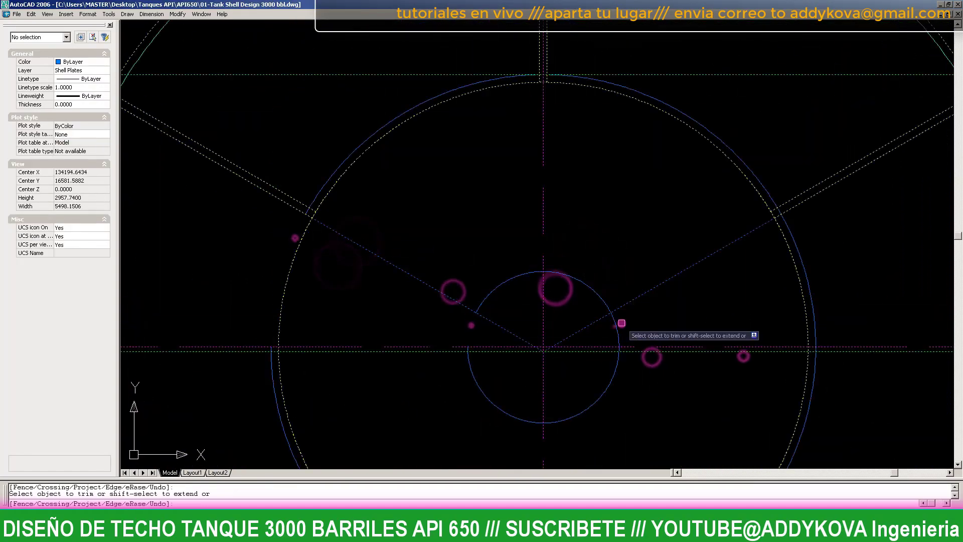
left_click(184, 152)
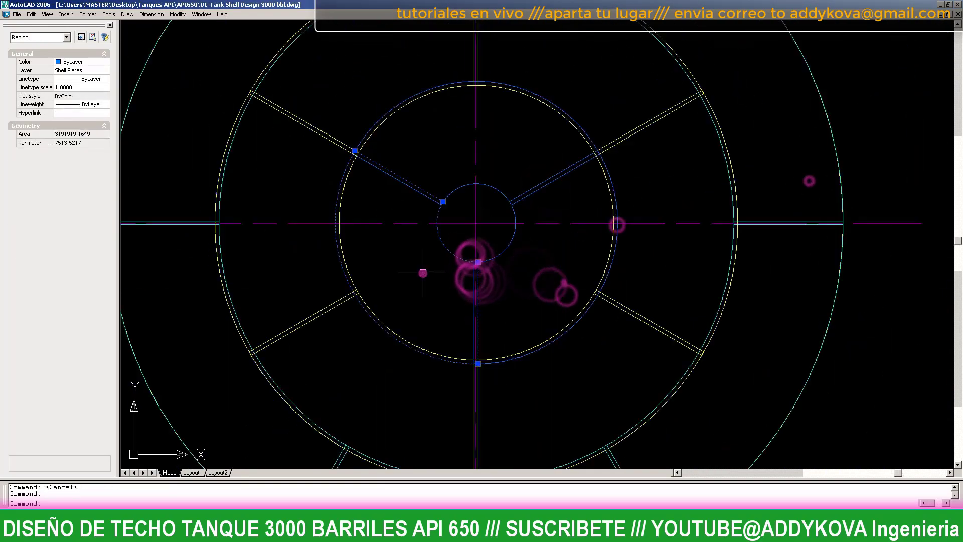
scroll(436, 196, "up", 5)
key("F8")
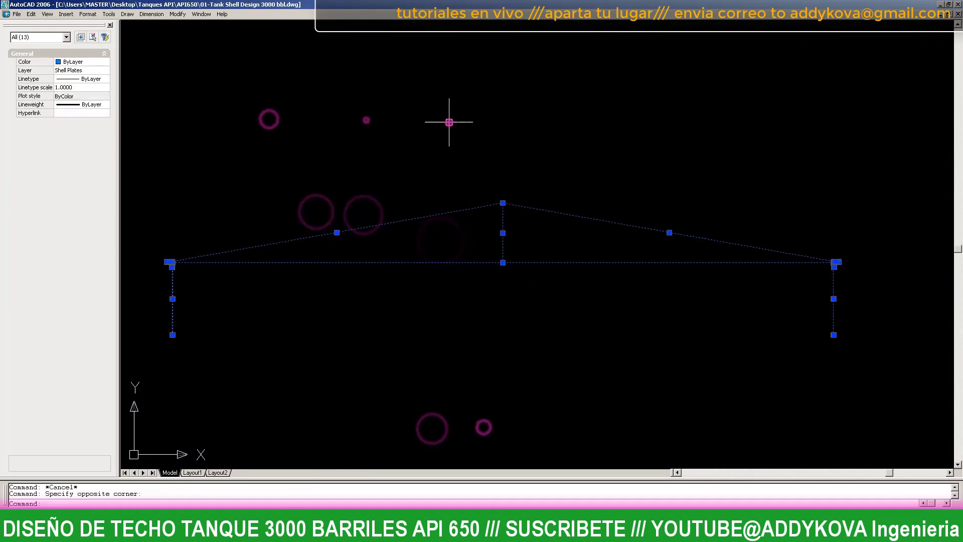
- Undo the last edit and lay the red roof-plate line along the cone roof slope
key("ctrl+z")
type("w")
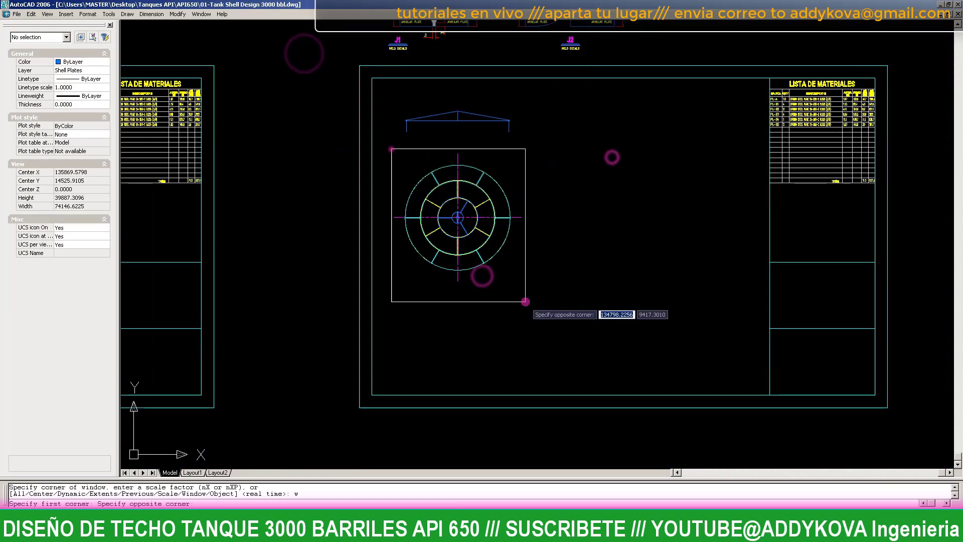
scroll(380, 272, "up", 10)
scroll(515, 276, "down", 10)
type("m")
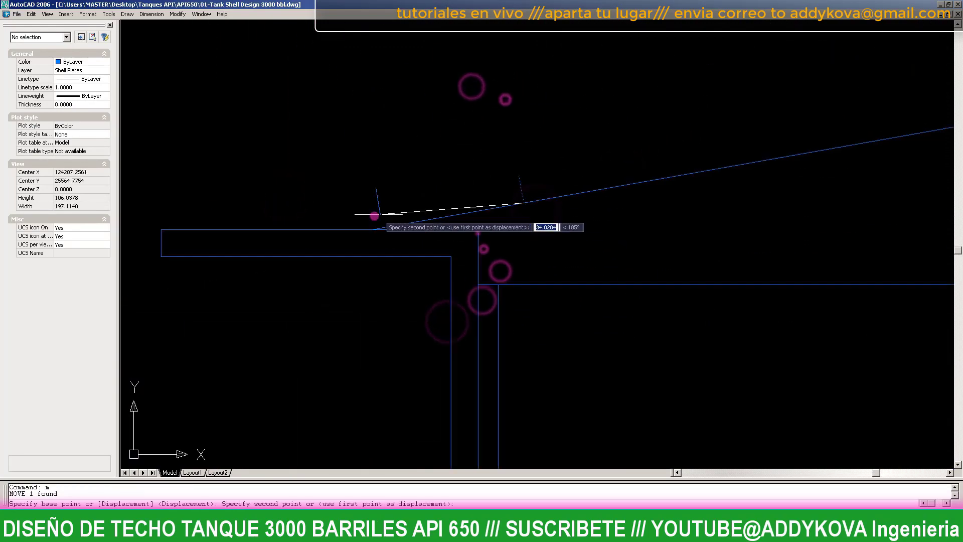
key("Escape")
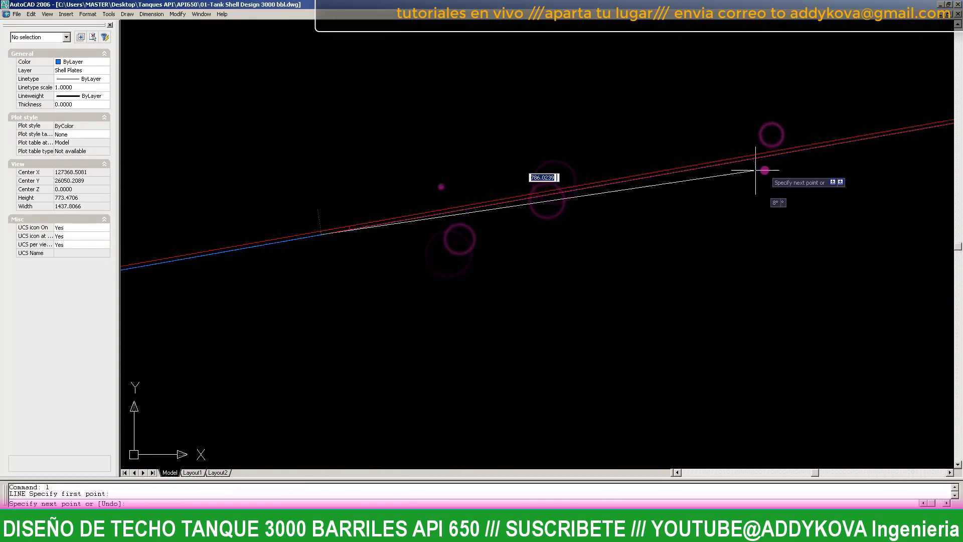
key("Escape")
scroll(539, 228, "up", 5)
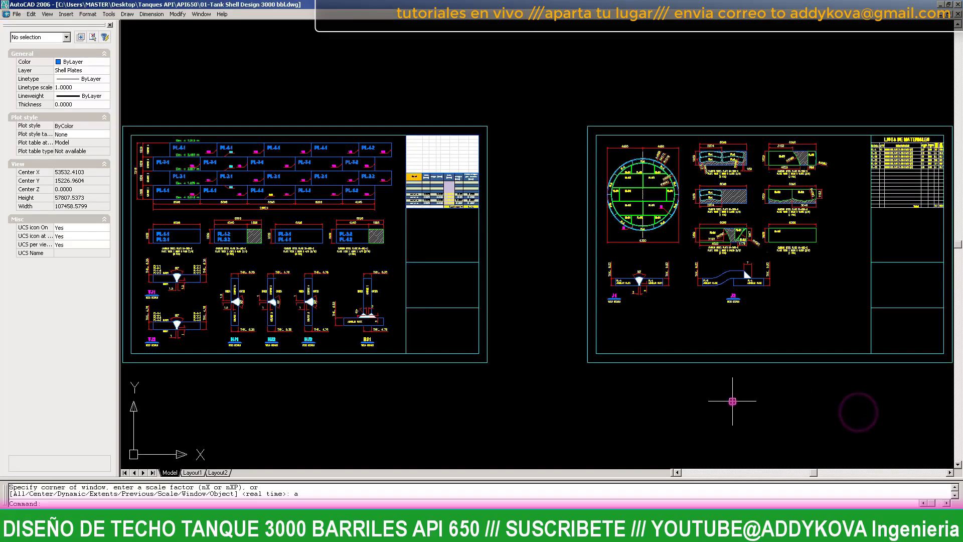
- Copy the whole right-hand roof-plate sheet to a new position on its right
scroll(616, 400, "down", 2)
left_click(575, 209)
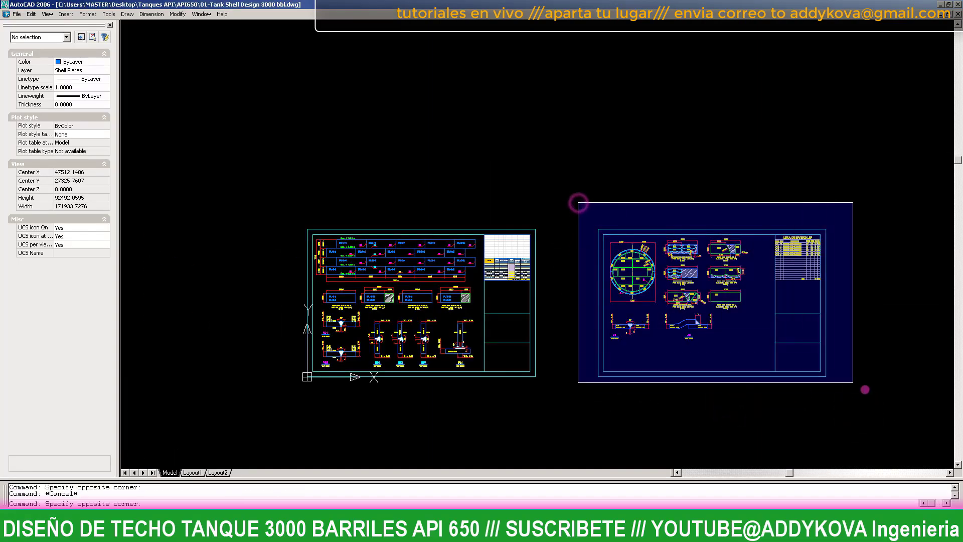
left_click(864, 389)
type("co")
key("Return")
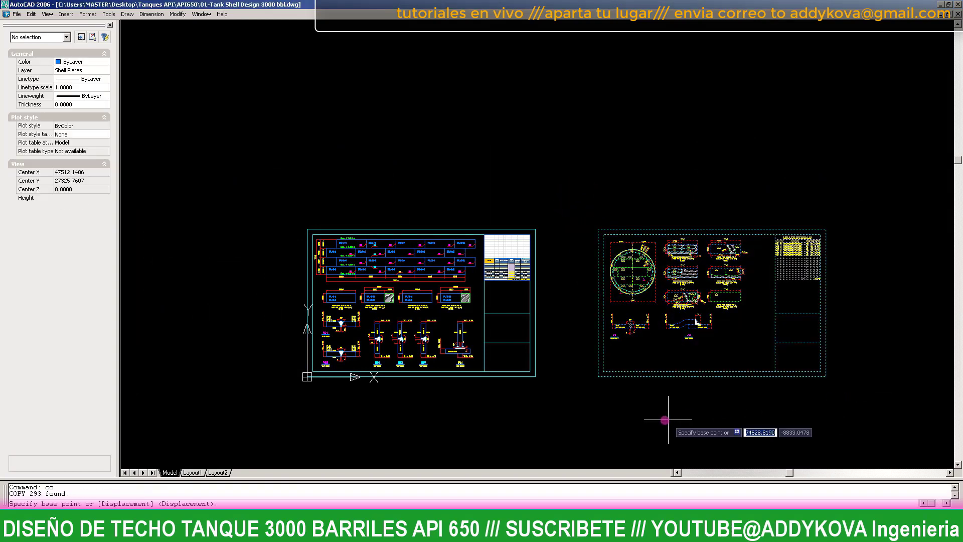
scroll(330, 402, "up", 2)
scroll(305, 360, "up", 5)
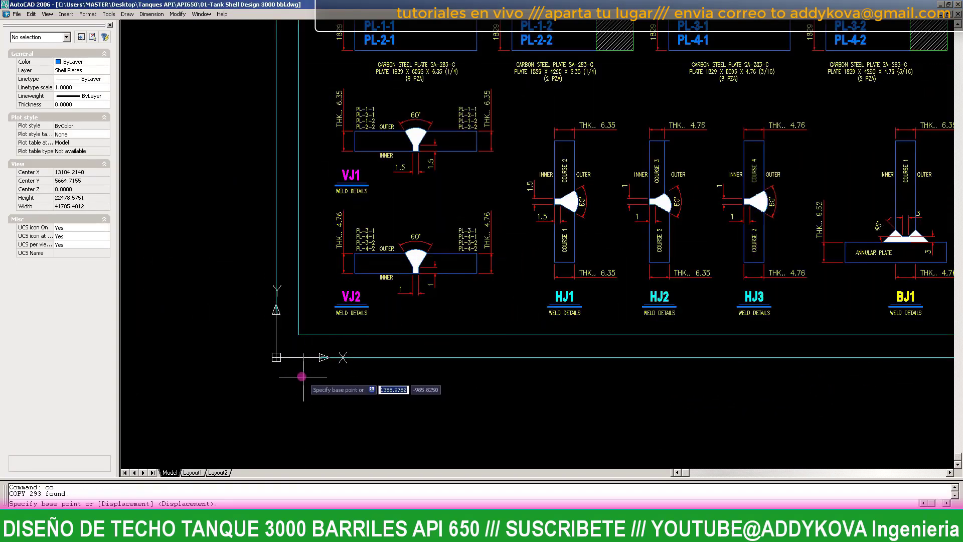
left_click(277, 355)
scroll(277, 354, "down", 3)
scroll(277, 356, "down", 2)
scroll(766, 368, "up", 3)
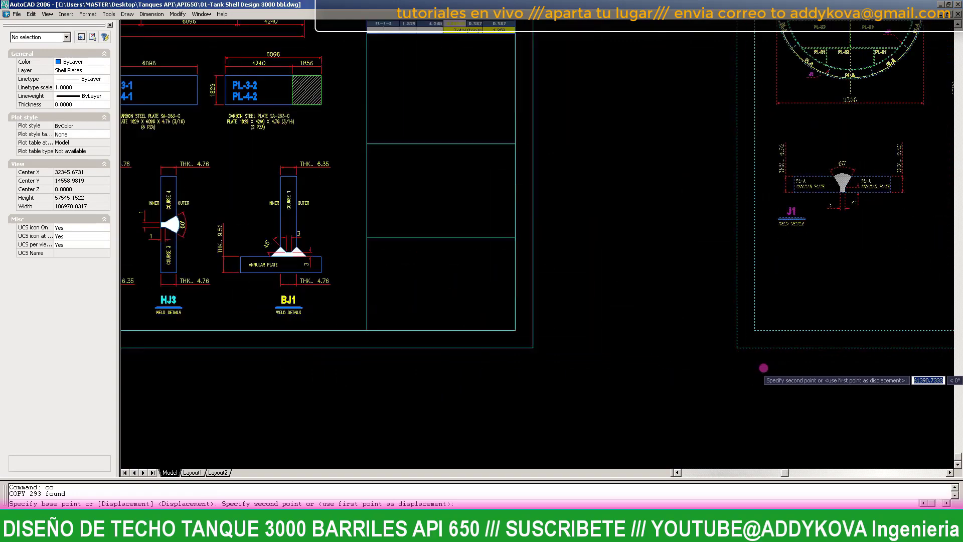
scroll(724, 346, "up", 2)
left_click(767, 341)
scroll(768, 341, "down", 2)
scroll(364, 372, "down", 8)
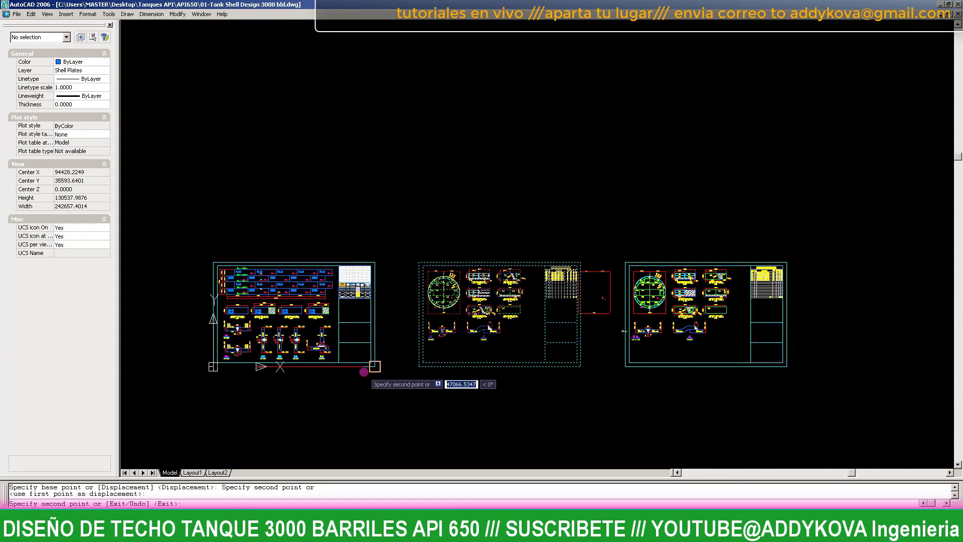
key("Escape")
- Move the new sheet's plate and weld details above its frame
scroll(877, 296, "up", 1)
scroll(738, 351, "up", 4)
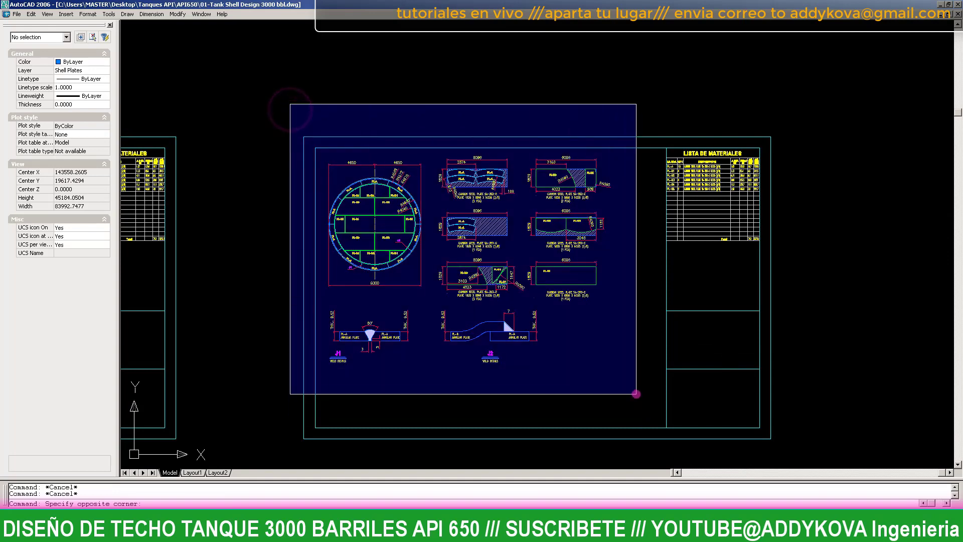
left_click(638, 396)
scroll(449, 354, "down", 2)
type("m")
key("Return")
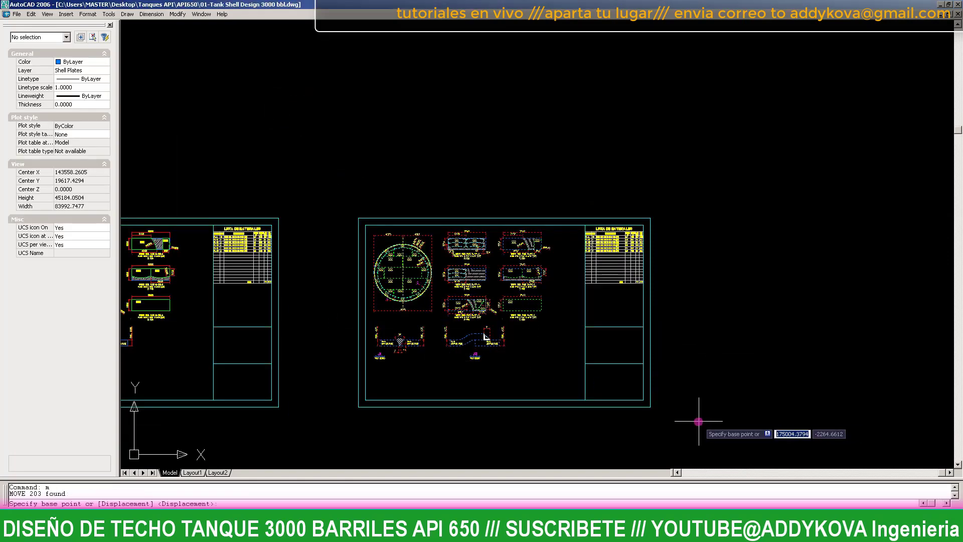
left_click(698, 421)
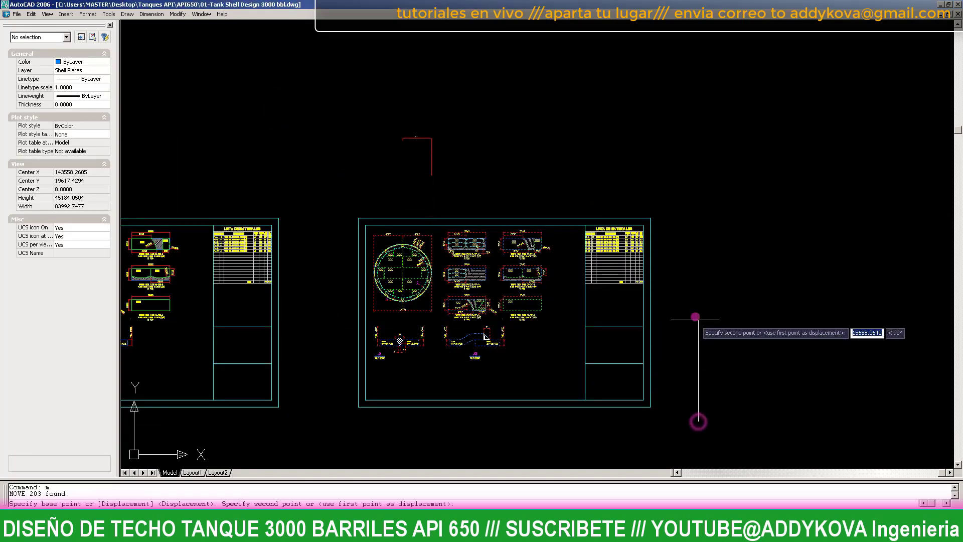
left_click(710, 274)
scroll(492, 123, "up", 4)
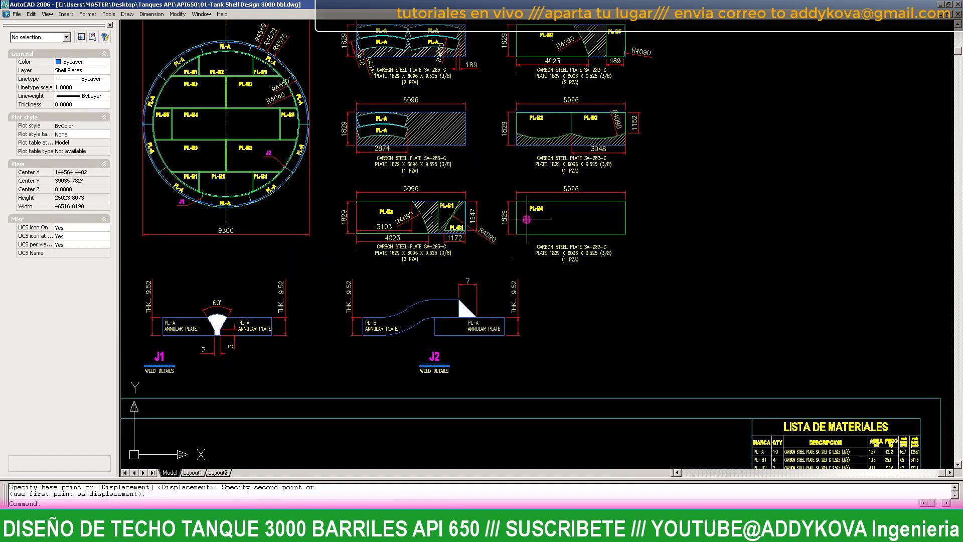
scroll(523, 269, "down", 5)
scroll(525, 319, "up", 2)
key("Escape")
key("Escape")
- Dismiss the Communication Center software update balloon
scroll(503, 351, "up", 1)
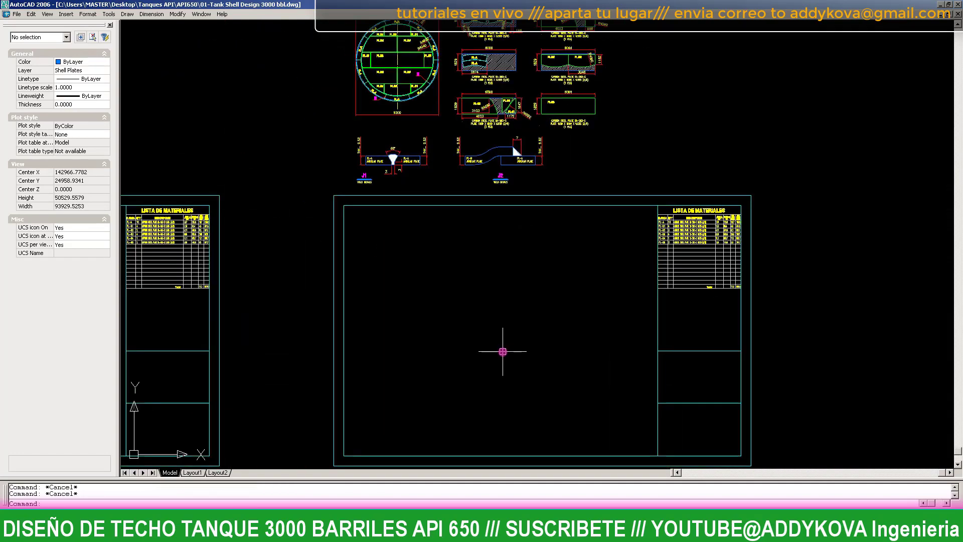
scroll(468, 352, "up", 2)
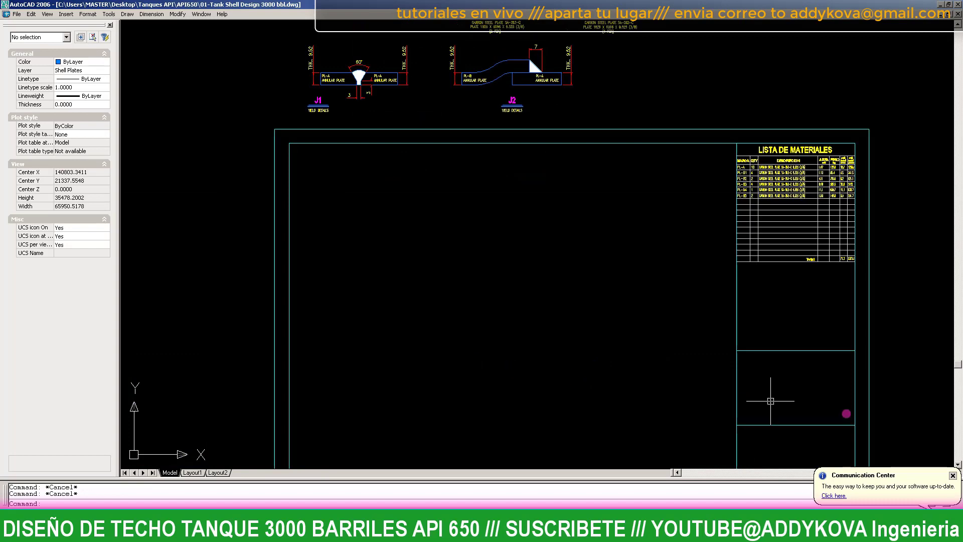
left_click(954, 476)
scroll(401, 274, "down", 3)
scroll(412, 286, "up", 2)
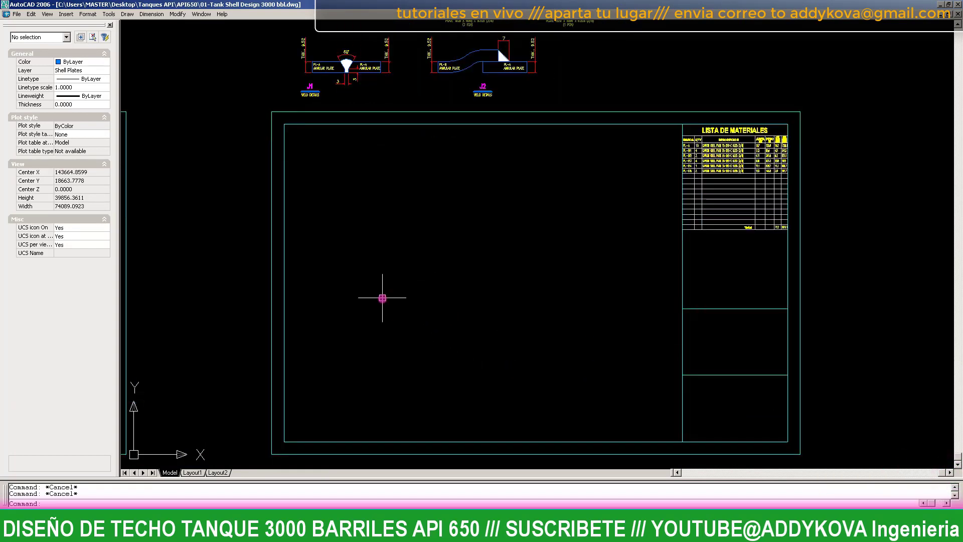
- Draw a circle of diameter 9144 inside the cleared sheet area
type("c")
key("Return")
left_click(375, 249)
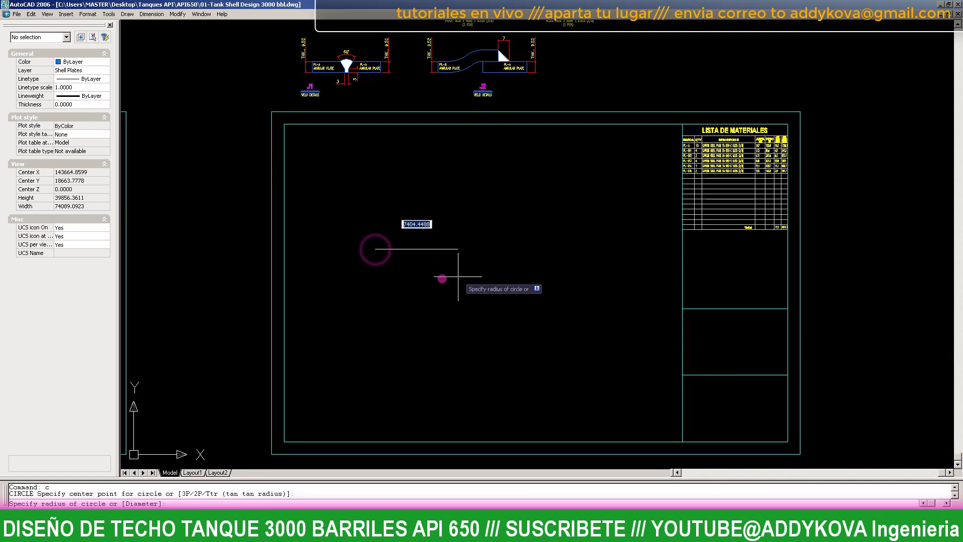
type("d9144")
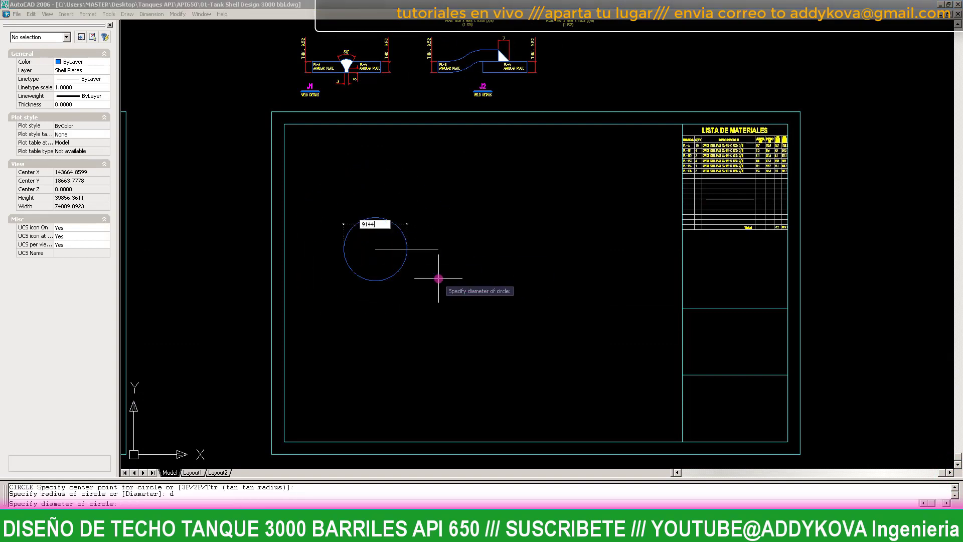
key("Return")
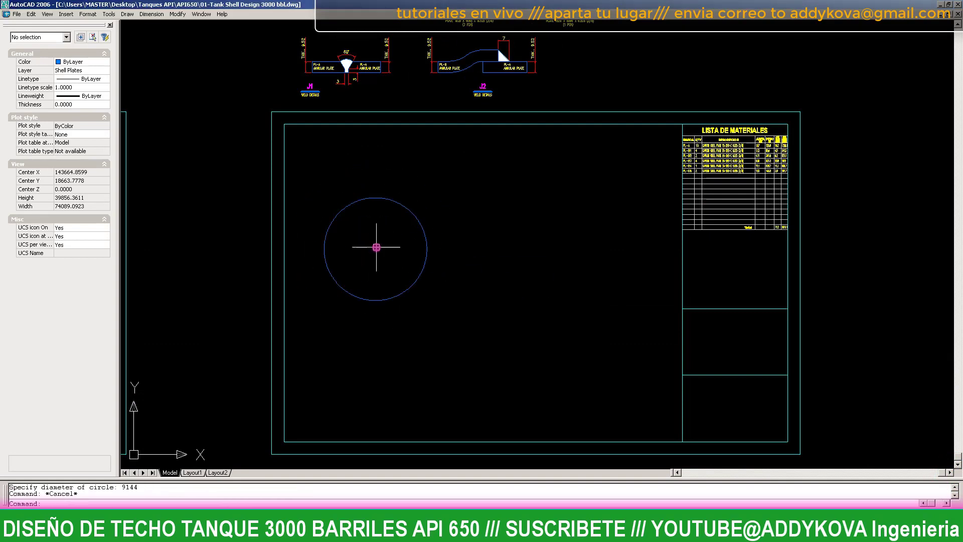
scroll(376, 247, "up", 3)
- Draw the circle's horizontal diameter line ending at its left edge
type("l")
key("Return")
scroll(452, 266, "up", 2)
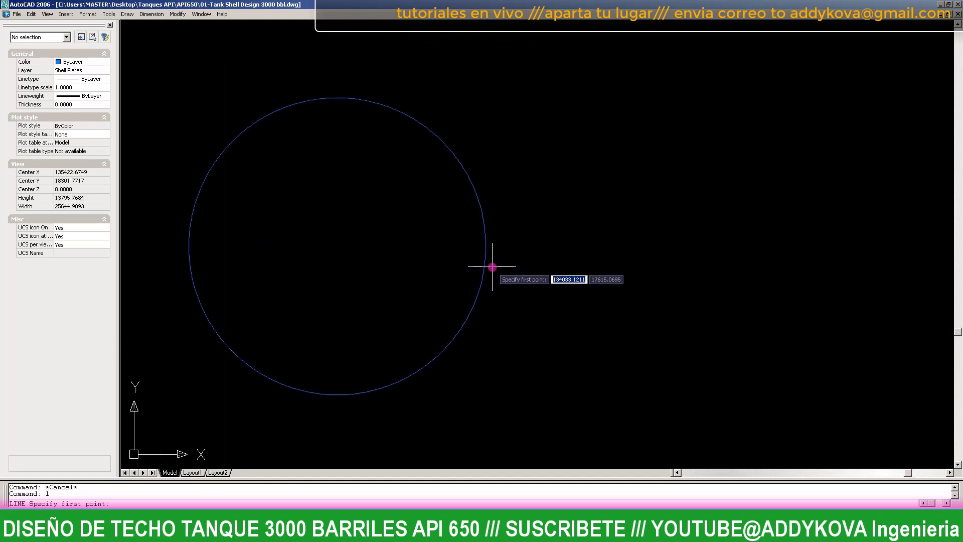
left_click(189, 246)
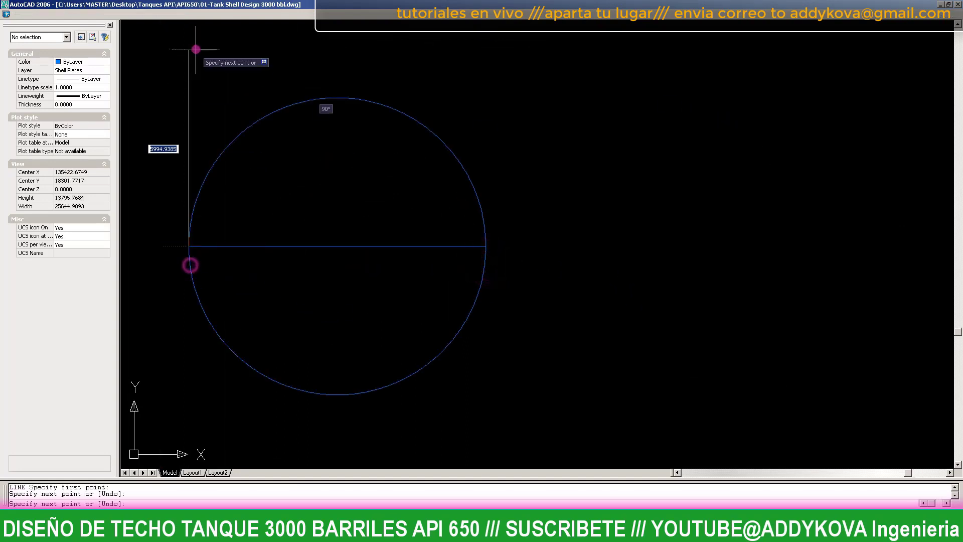
scroll(208, 66, "down", 2)
scroll(221, 167, "up", 2)
scroll(296, 243, "down", 2)
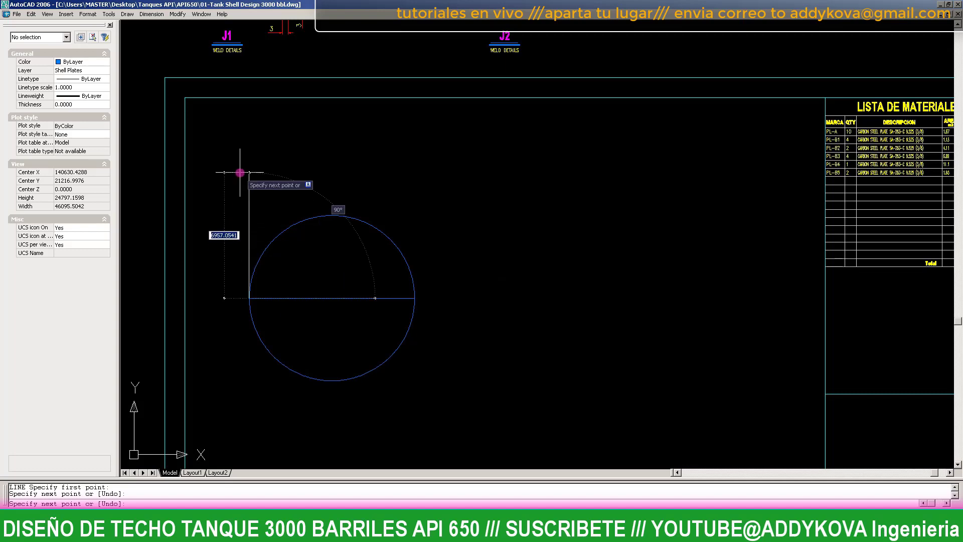
scroll(340, 243, "down", 3)
scroll(344, 288, "up", 2)
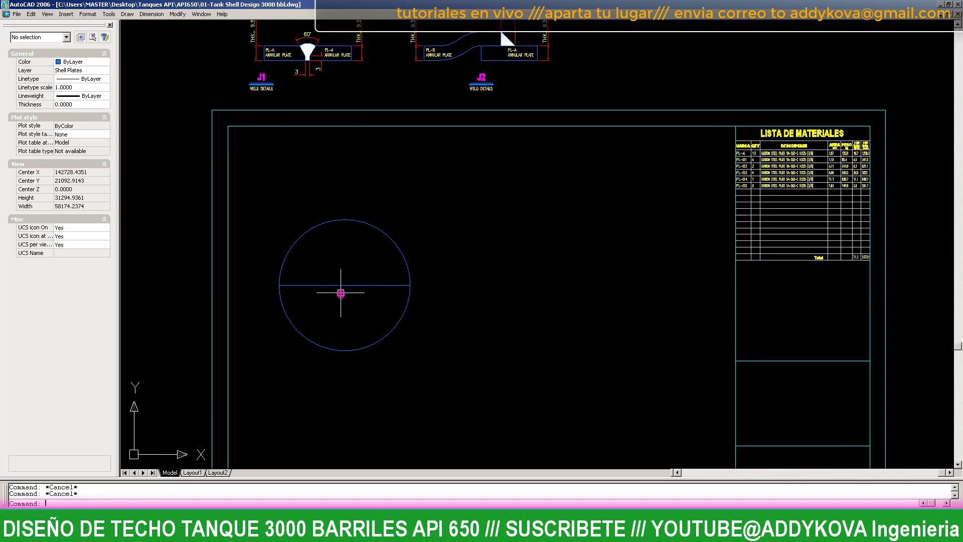
scroll(342, 296, "up", 2)
- Draw a vertical line rising from the diameter's left end
type("l")
key("Return")
scroll(298, 301, "up", 3)
scroll(306, 309, "down", 3)
scroll(344, 353, "up", 1)
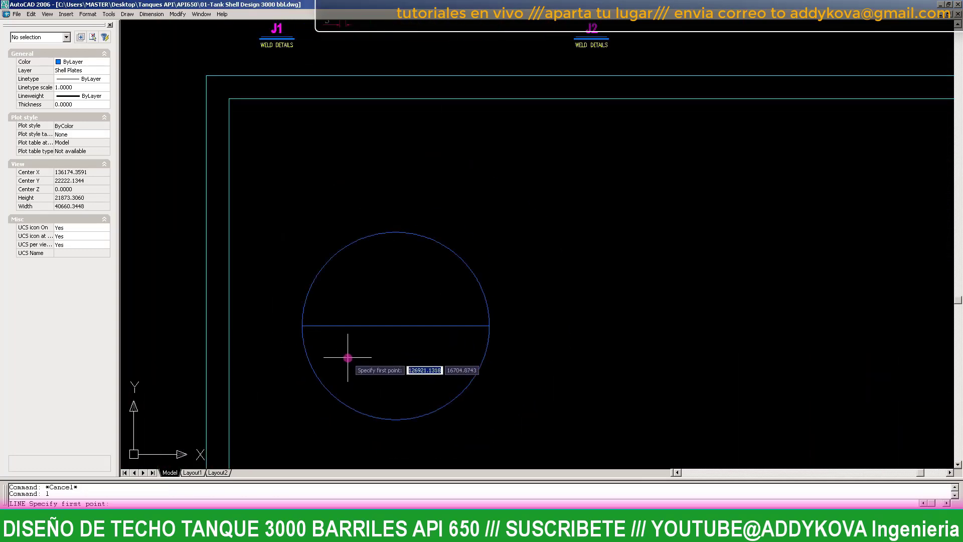
scroll(321, 323, "up", 4)
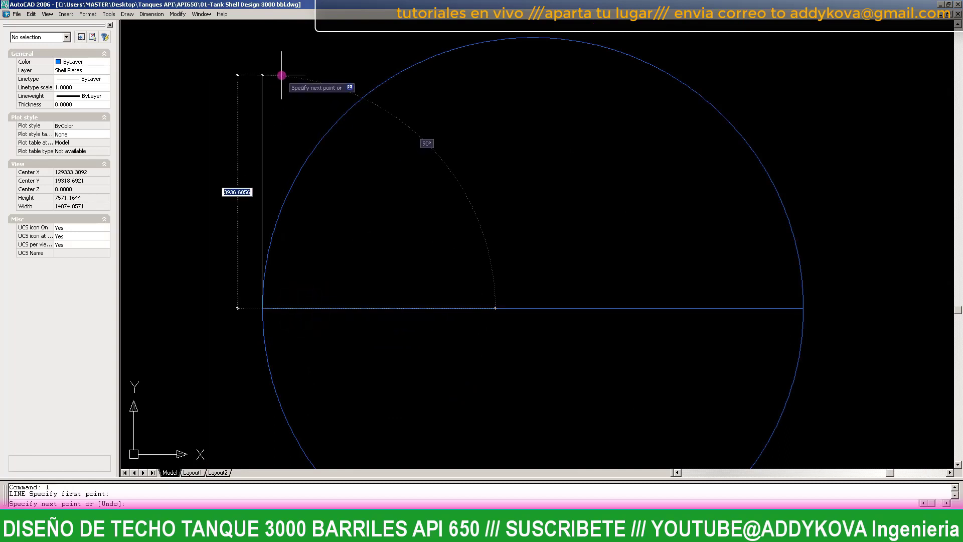
key("Escape")
scroll(211, 200, "up", 3)
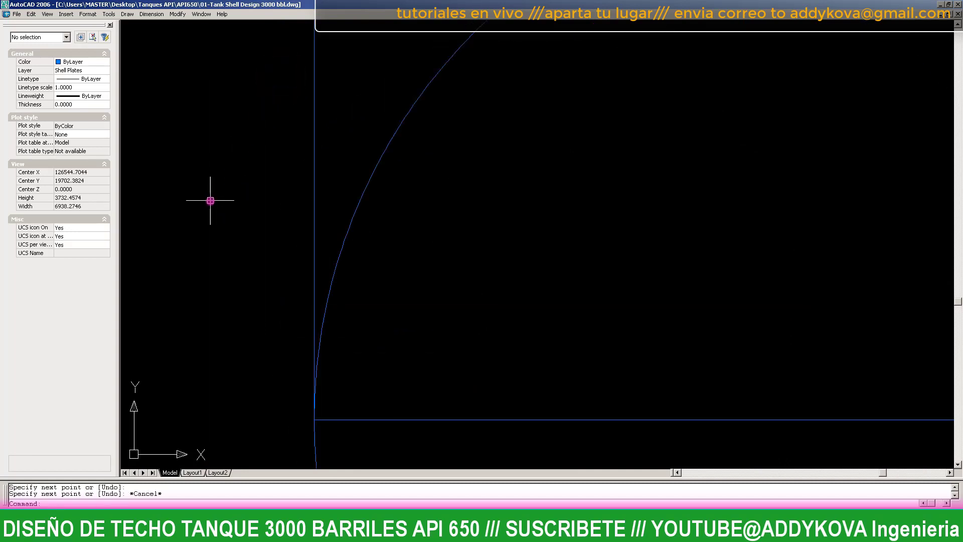
- Offset the vertical line 6.35 to the left
type("o")
key("Return")
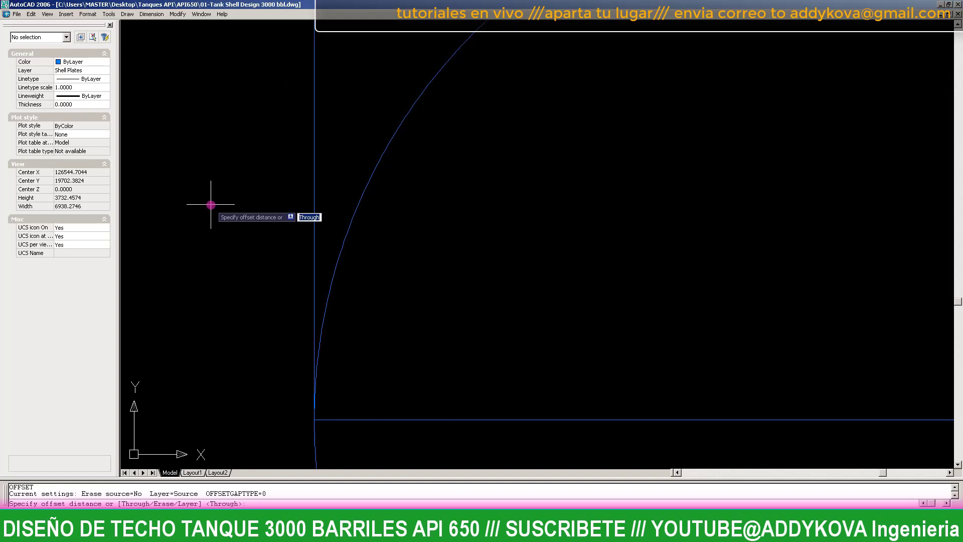
type("6.")
key("Return")
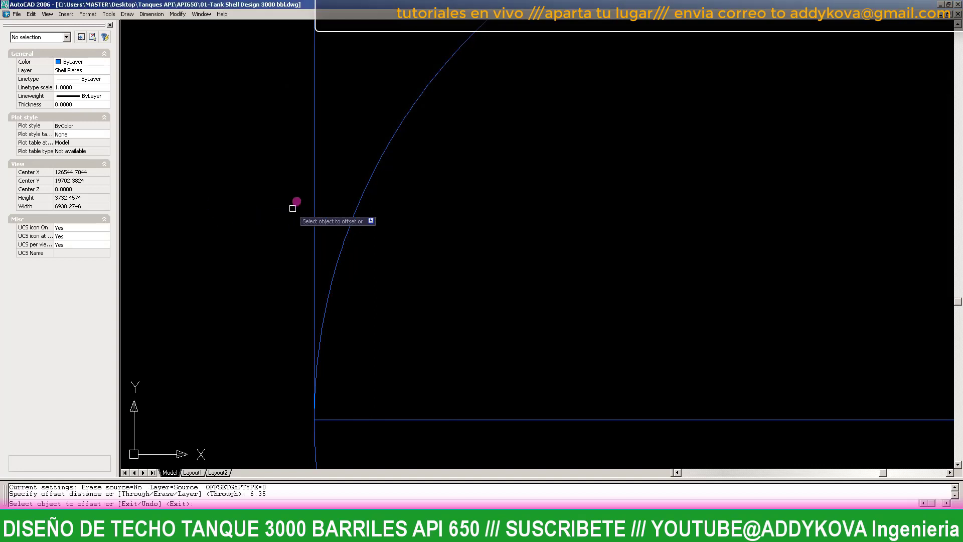
left_click(309, 157)
left_click(274, 151)
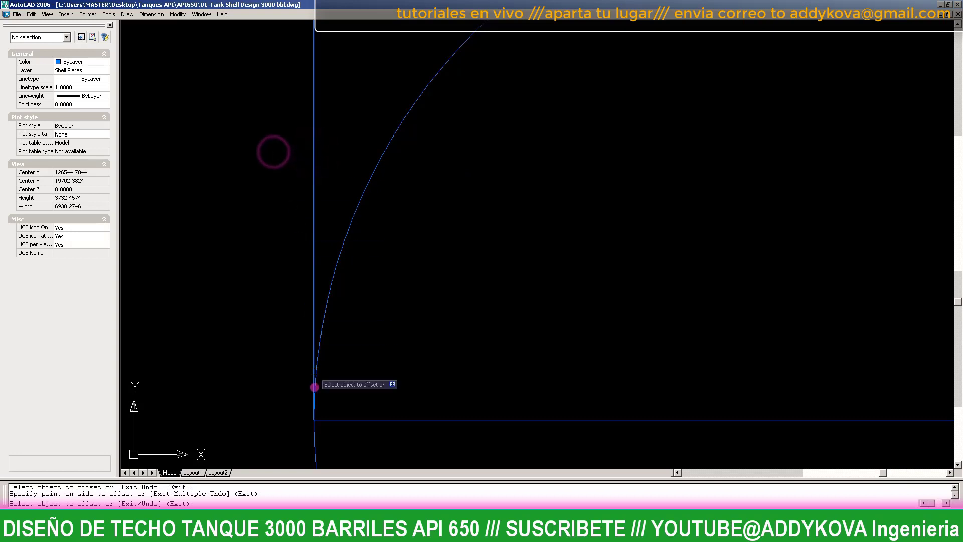
scroll(297, 187, "up", 3)
scroll(362, 191, "up", 2)
key("Escape")
left_click(366, 180)
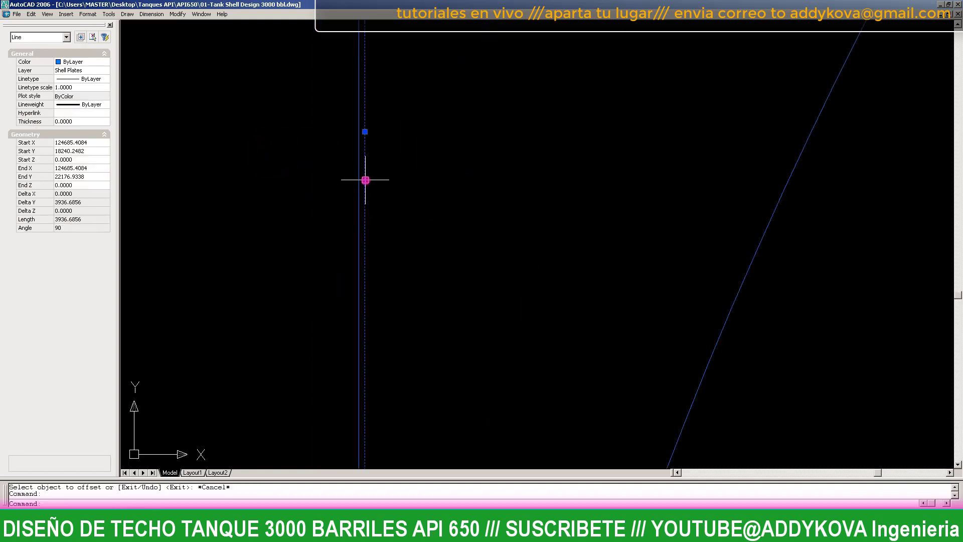
scroll(362, 151, "up", 4)
scroll(368, 123, "up", 6)
key("Escape")
key("Escape")
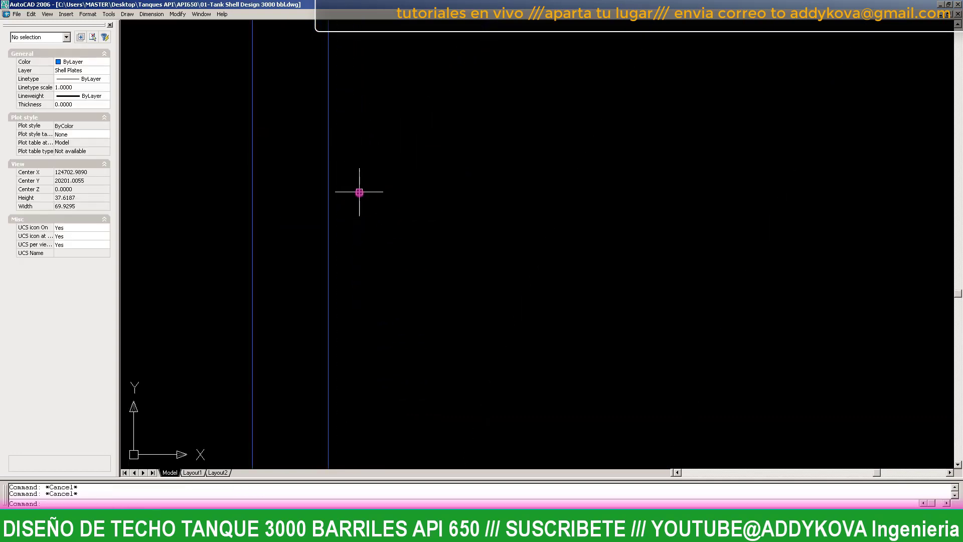
- Draw a short helper line connecting the two vertical lines
type("l")
key("Return")
left_click(324, 212)
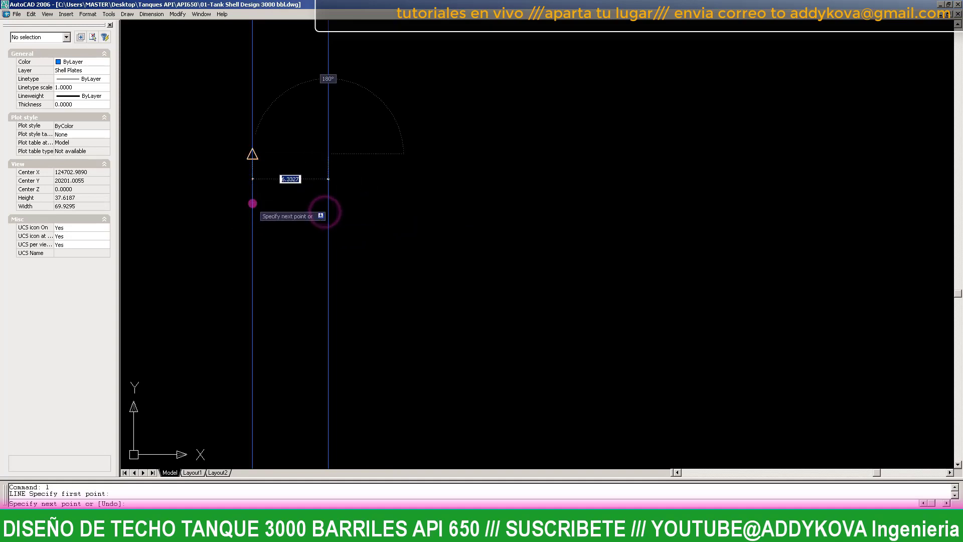
left_click(253, 203)
key("Escape")
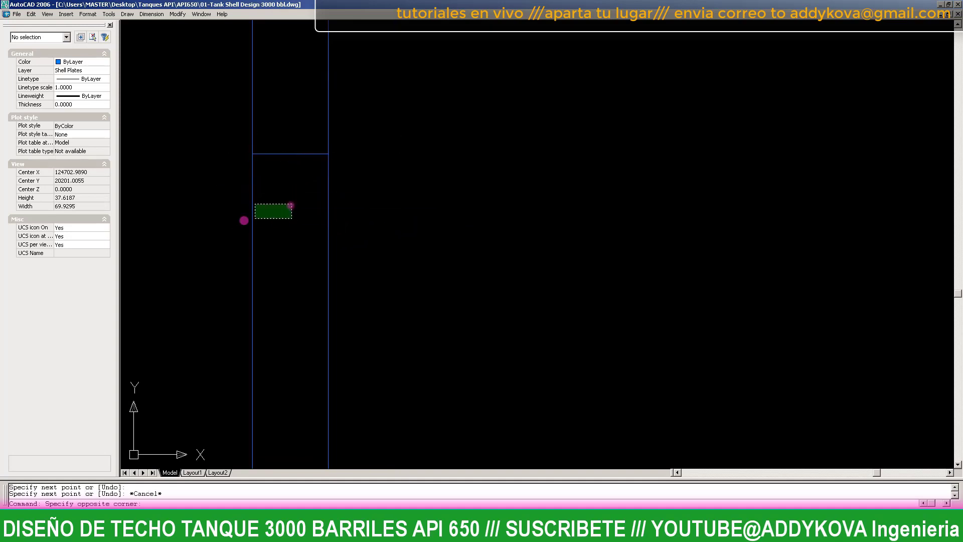
- Move both vertical lines 3.175 to the right
left_click(230, 221)
left_click(397, 216)
left_click(312, 230)
type("m")
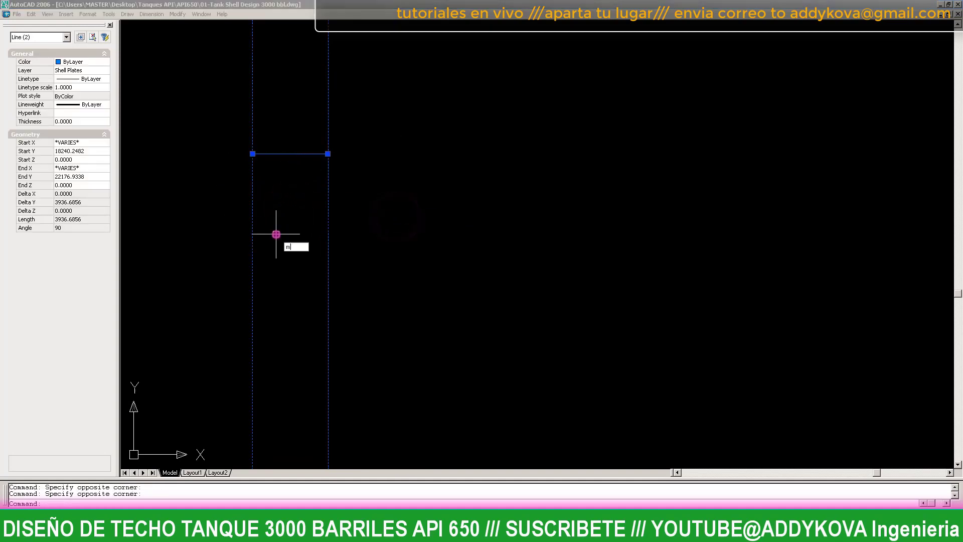
key("Return")
left_click(252, 154)
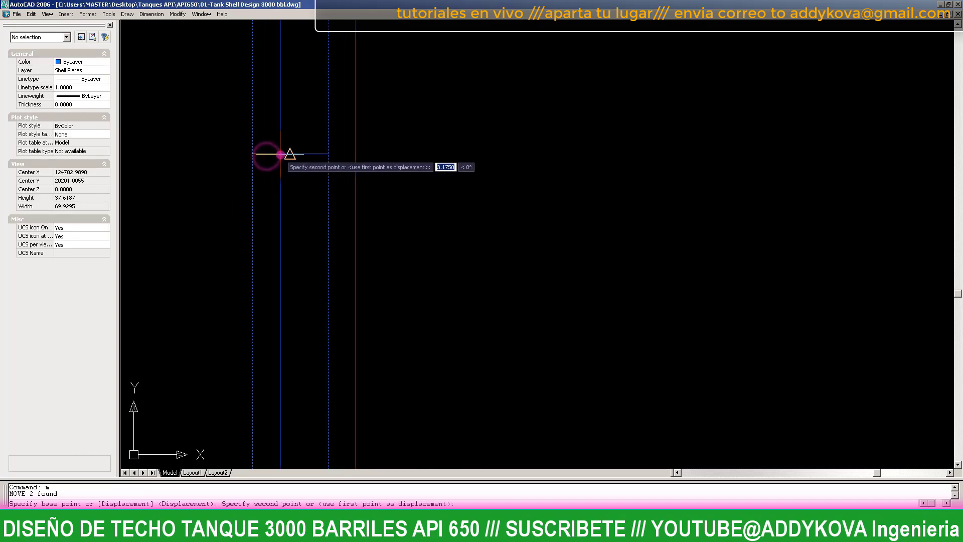
left_click(290, 154)
scroll(410, 225, "down", 3)
- Erase the short helper line between the verticals
left_click(266, 154)
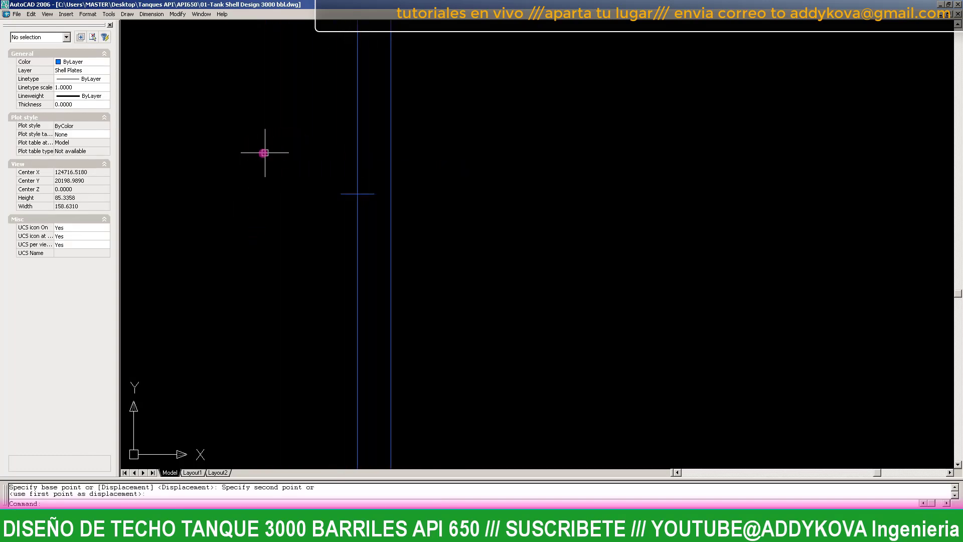
left_click(440, 228)
scroll(398, 188, "down", 2)
scroll(286, 168, "down", 1)
scroll(286, 168, "down", 1)
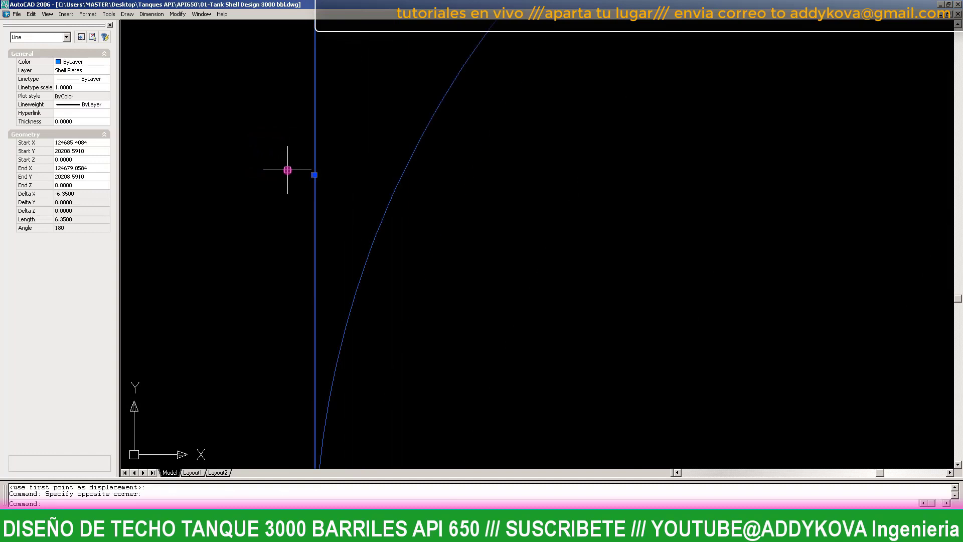
scroll(288, 170, "down", 1)
scroll(316, 369, "up", 4)
scroll(299, 439, "up", 5)
scroll(330, 326, "down", 3)
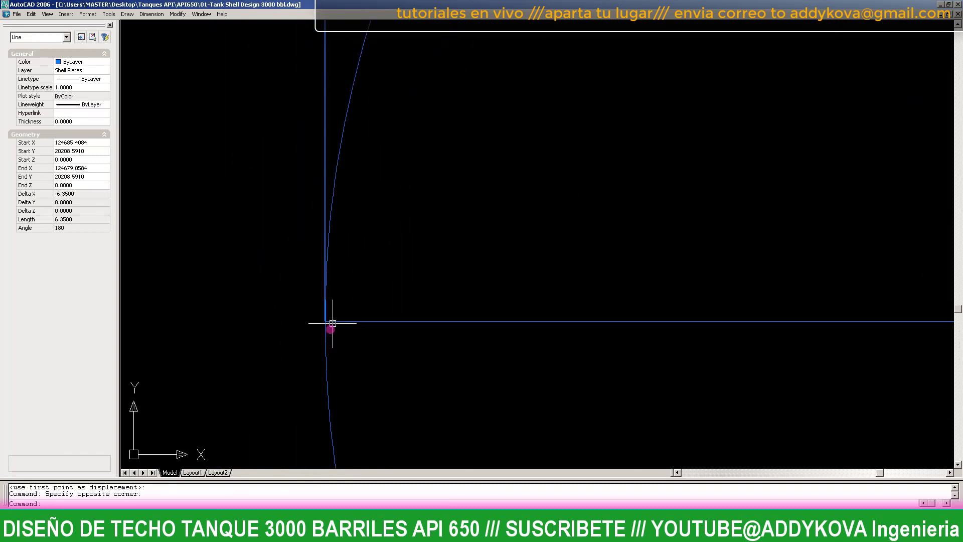
scroll(307, 319, "up", 1)
scroll(307, 320, "up", 2)
scroll(341, 300, "down", 1)
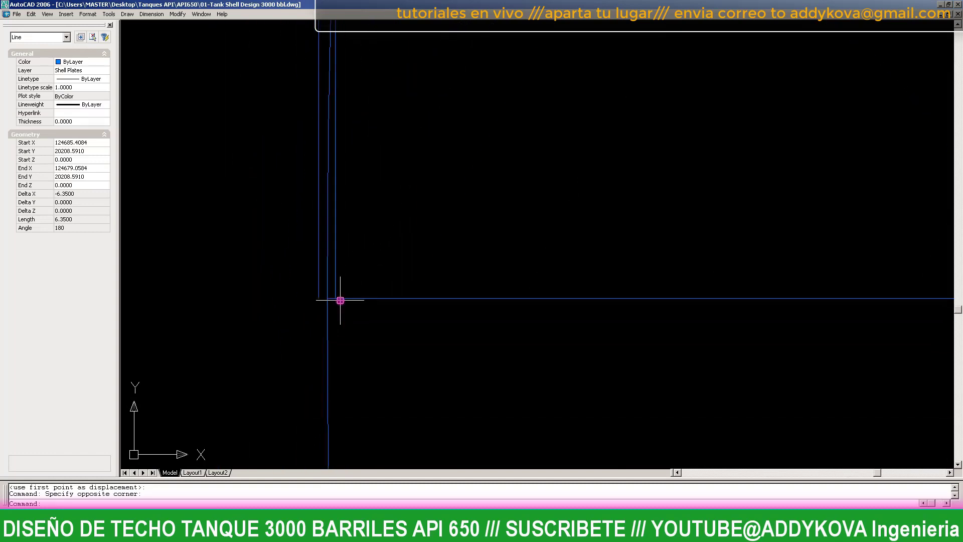
type("e")
key("Return")
scroll(343, 355, "down", 5)
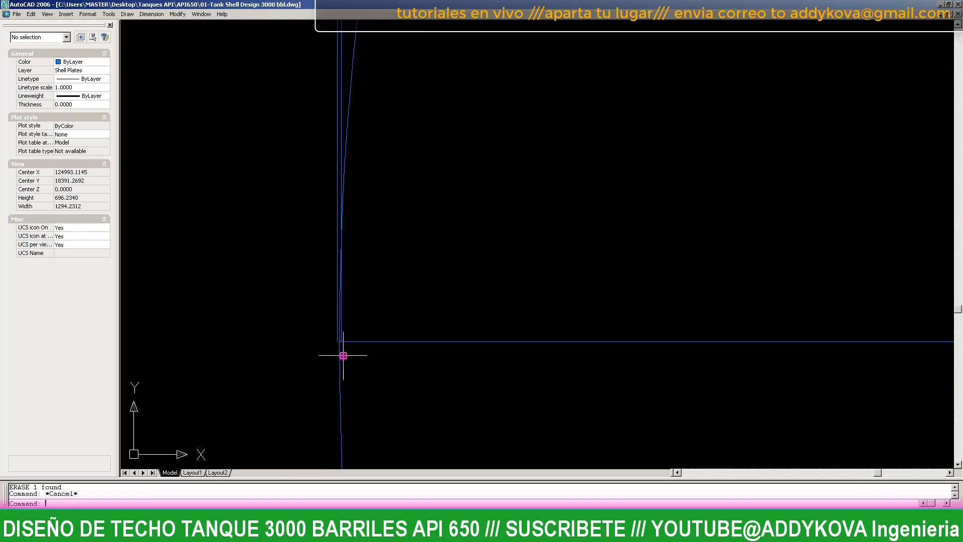
scroll(344, 355, "down", 5)
scroll(357, 200, "down", 5)
scroll(365, 243, "down", 4)
scroll(364, 245, "up", 3)
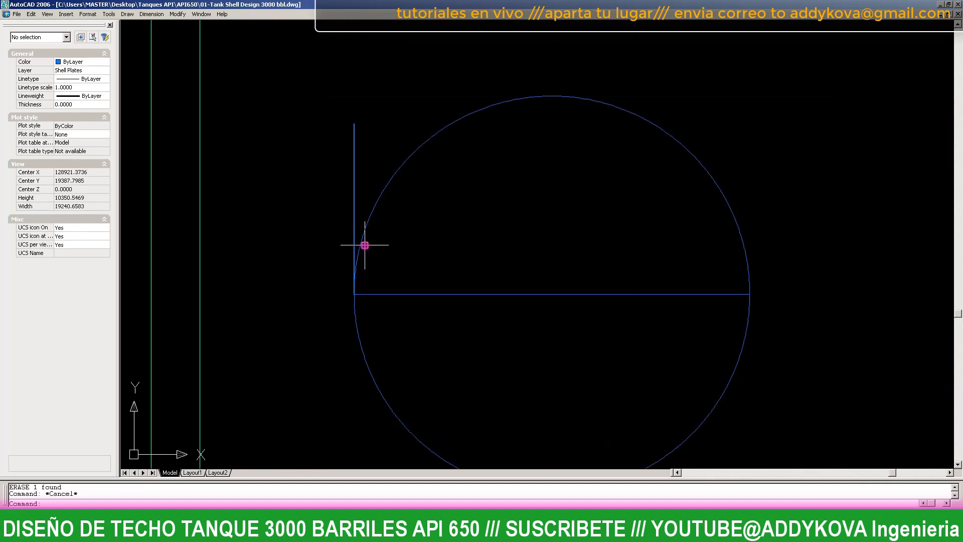
scroll(365, 245, "up", 2)
scroll(351, 295, "up", 5)
scroll(337, 344, "up", 5)
scroll(351, 297, "up", 5)
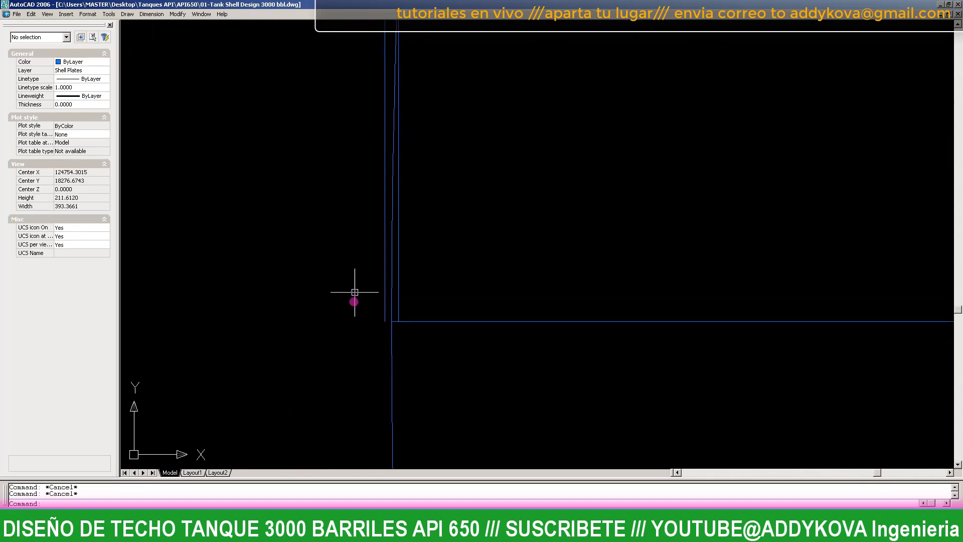
scroll(354, 316, "up", 3)
- Zoom around the left wall area and abandon the unfinished line
scroll(394, 344, "up", 2)
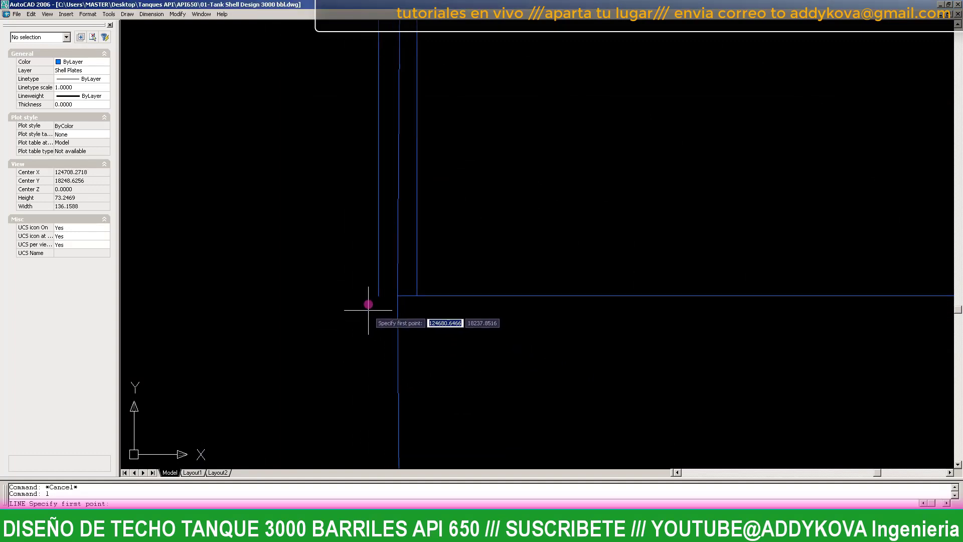
scroll(430, 258, "up", 1)
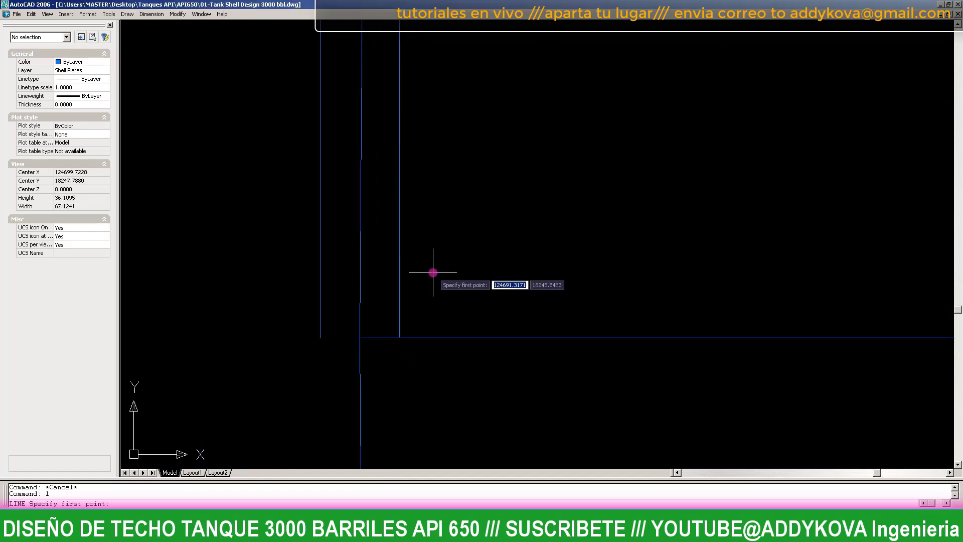
scroll(430, 274, "up", 1)
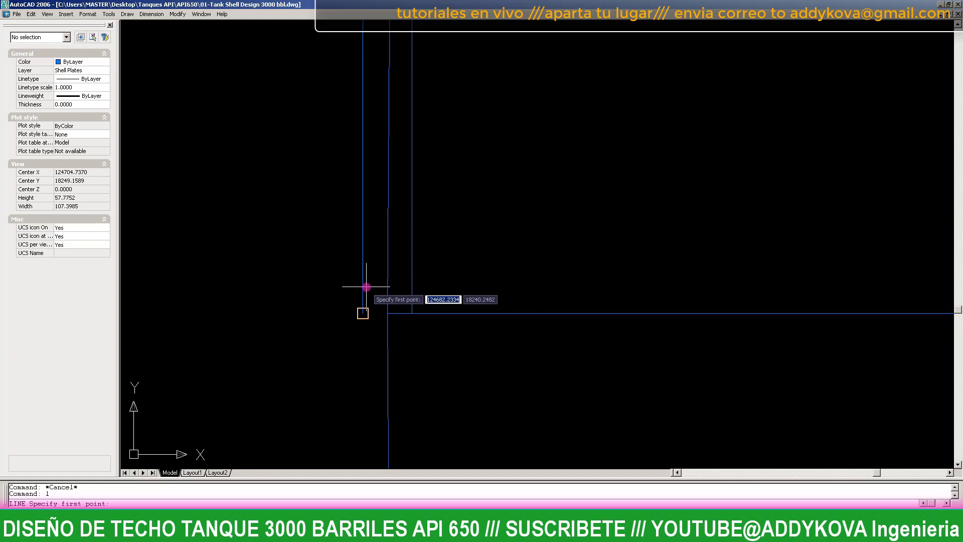
scroll(366, 287, "down", 4)
scroll(376, 413, "down", 9)
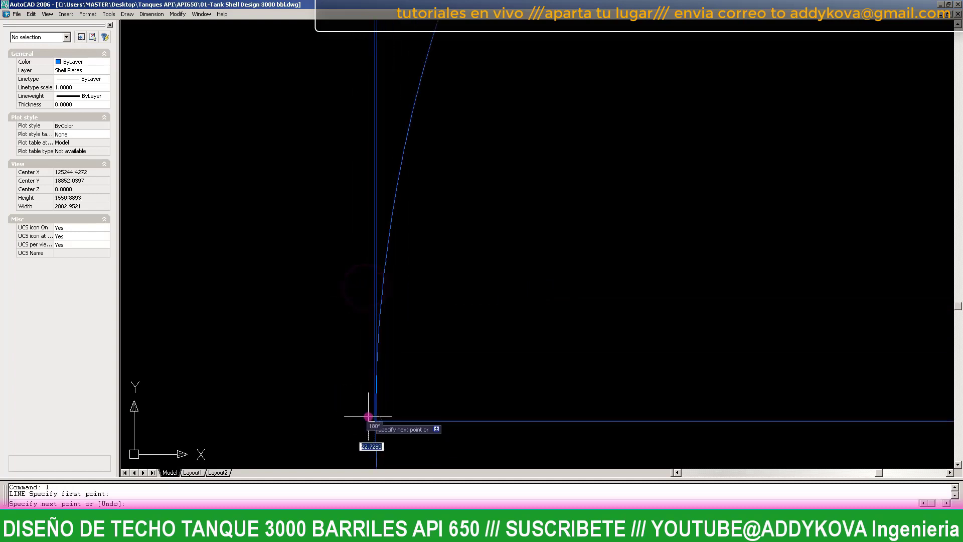
scroll(370, 420, "down", 7)
scroll(381, 150, "down", 7)
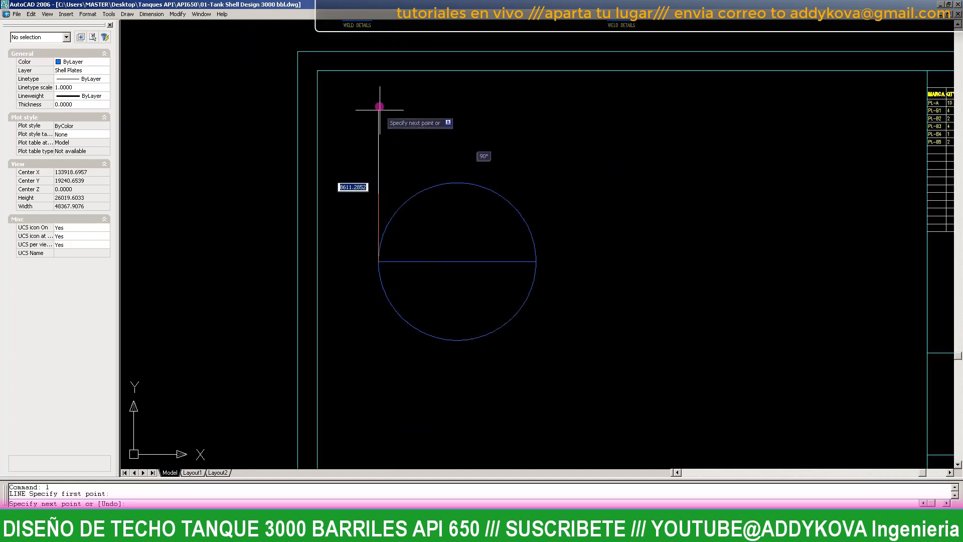
scroll(379, 103, "up", 4)
key("Escape")
scroll(381, 391, "up", 3)
scroll(421, 327, "down", 2)
- Draw a 7315-long vertical line up from the outer line's bottom endpoint
type("l")
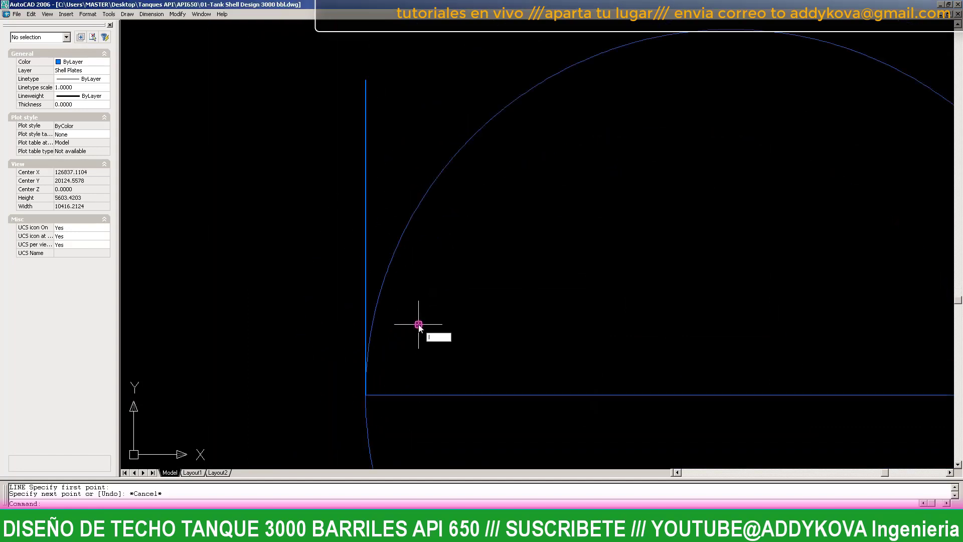
key("Return")
scroll(351, 351, "up", 5)
scroll(338, 365, "up", 1)
scroll(338, 352, "up", 3)
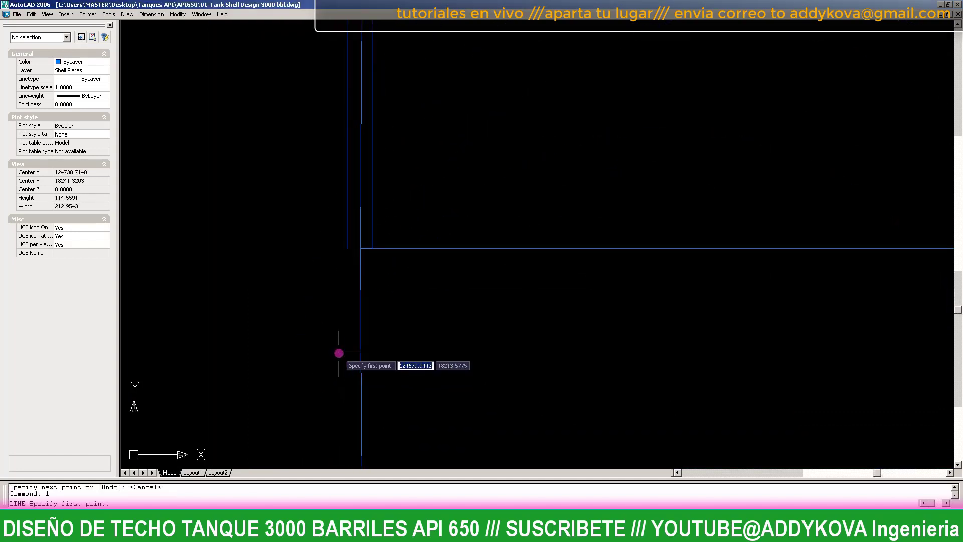
left_click(377, 214)
scroll(403, 389, "down", 8)
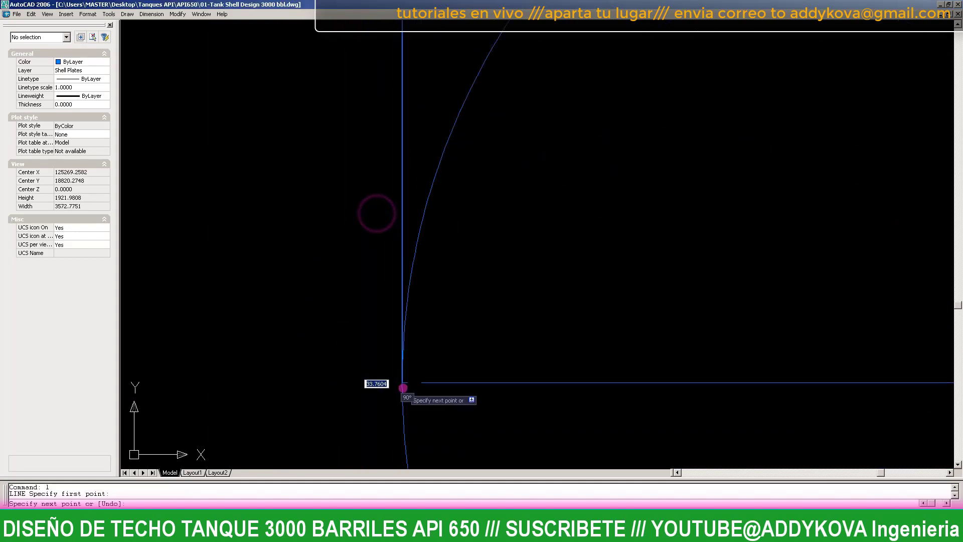
scroll(416, 301, "down", 5)
scroll(431, 201, "down", 1)
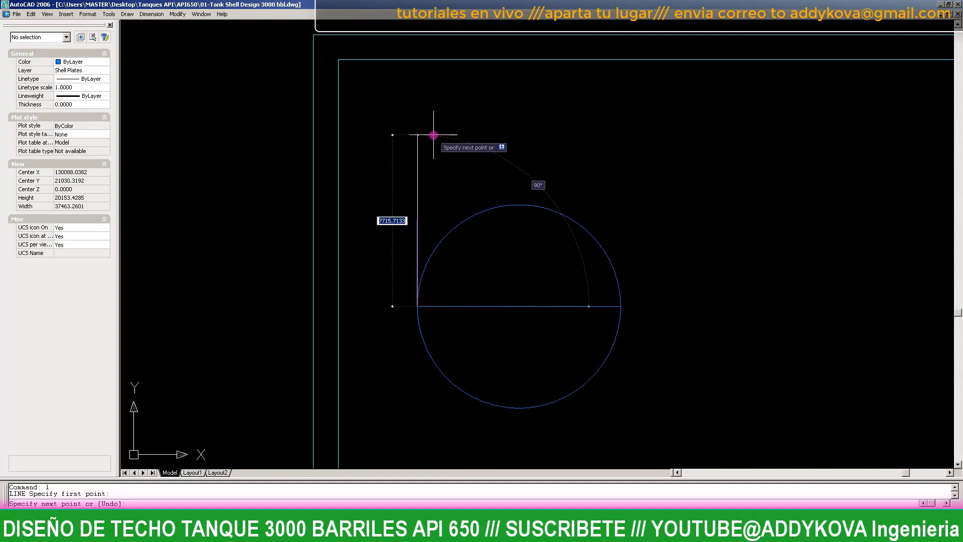
type("7")
key("Return")
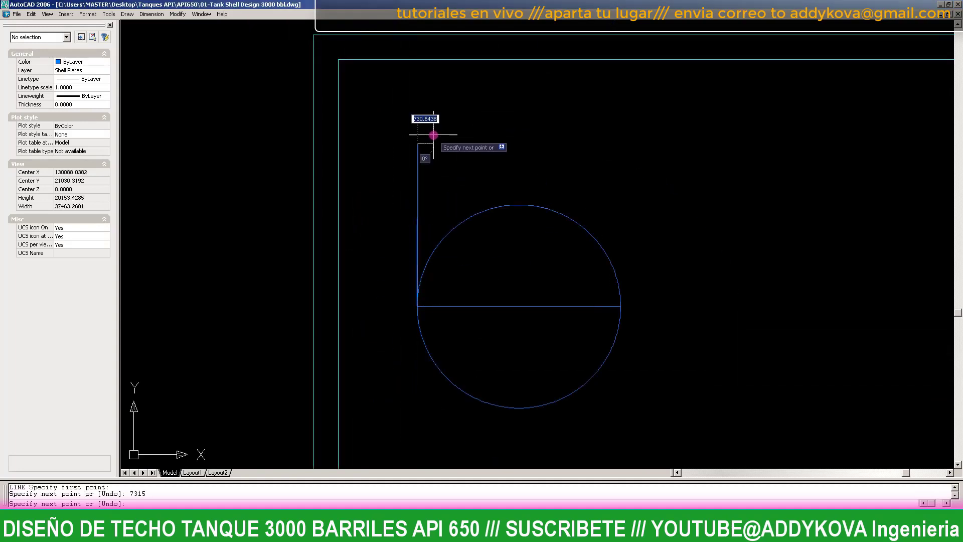
scroll(433, 135, "up", 3)
scroll(420, 95, "up", 2)
scroll(493, 74, "up", 1)
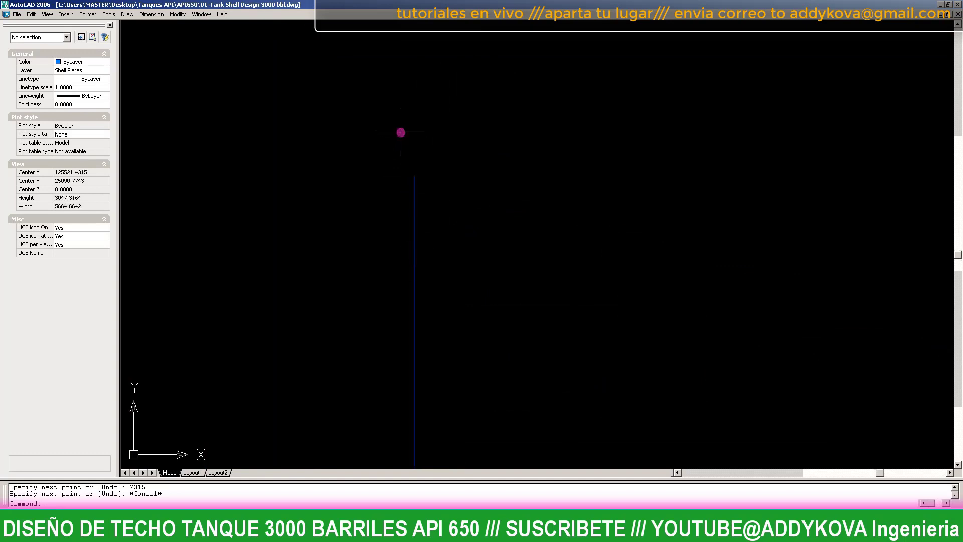
type("o")
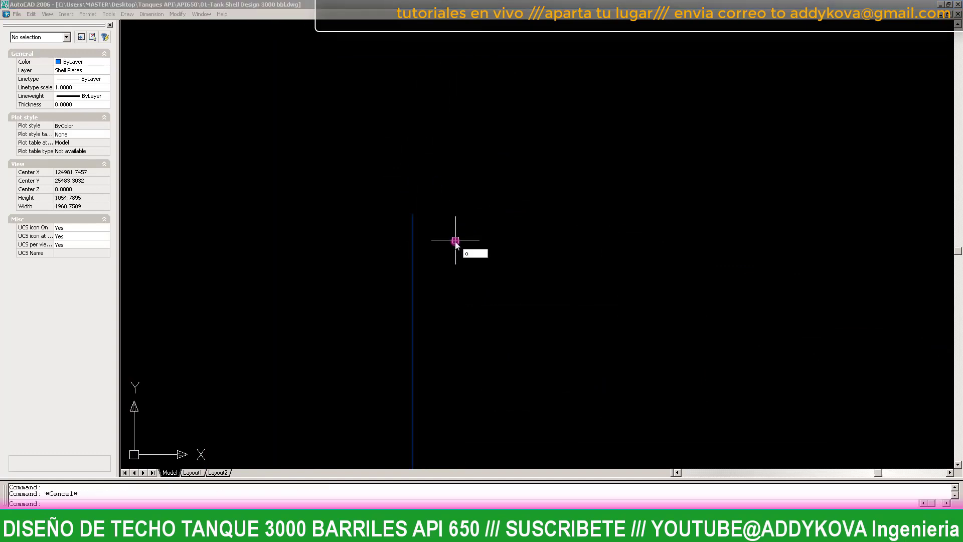
key("Return")
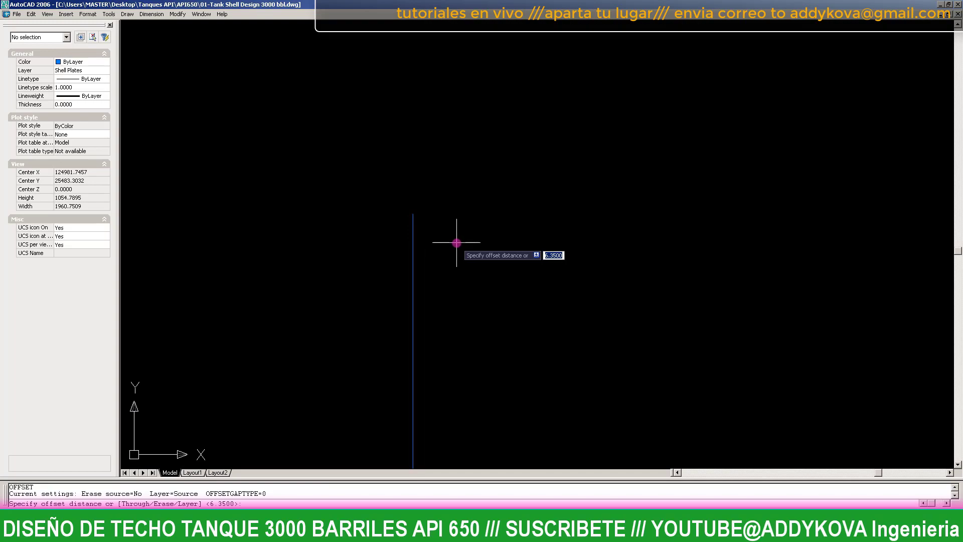
- Cancel the pending offset and zoom in on the new vertical line
scroll(456, 245, "down", 3)
key("Escape")
scroll(502, 181, "down", 3)
scroll(333, 263, "up", 2)
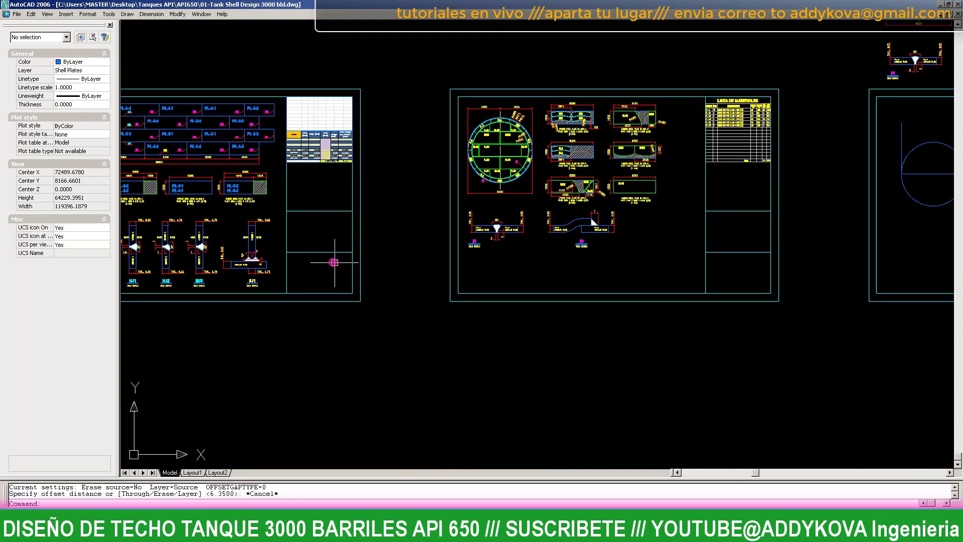
scroll(231, 229, "up", 2)
scroll(232, 230, "up", 2)
scroll(261, 224, "up", 2)
scroll(291, 216, "up", 2)
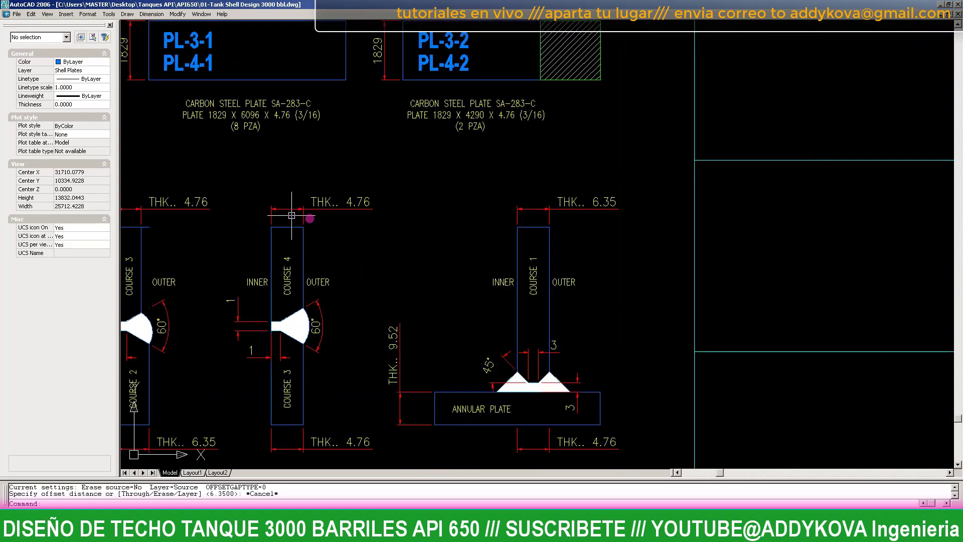
scroll(363, 197, "down", 3)
scroll(452, 191, "down", 3)
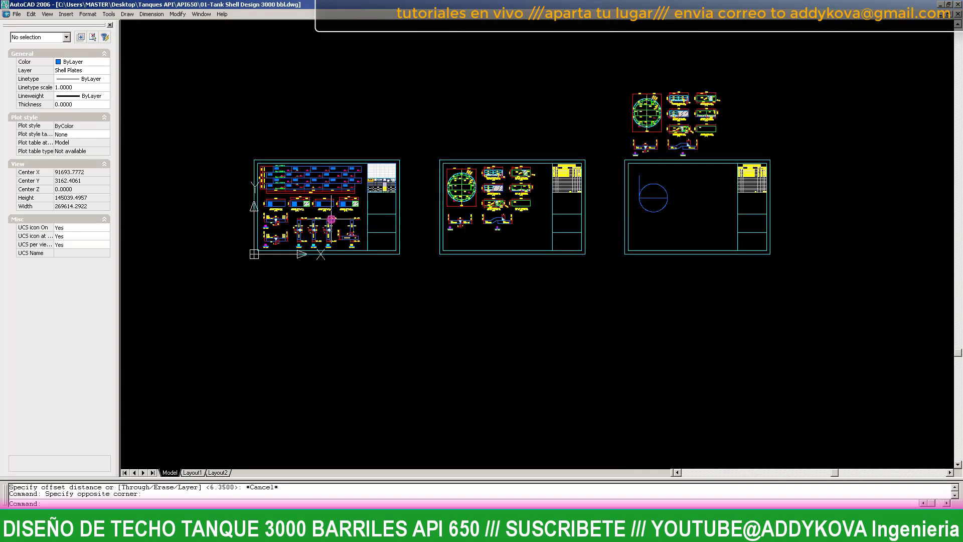
scroll(564, 178, "up", 2)
scroll(563, 177, "up", 2)
scroll(564, 178, "up", 3)
scroll(542, 213, "up", 5)
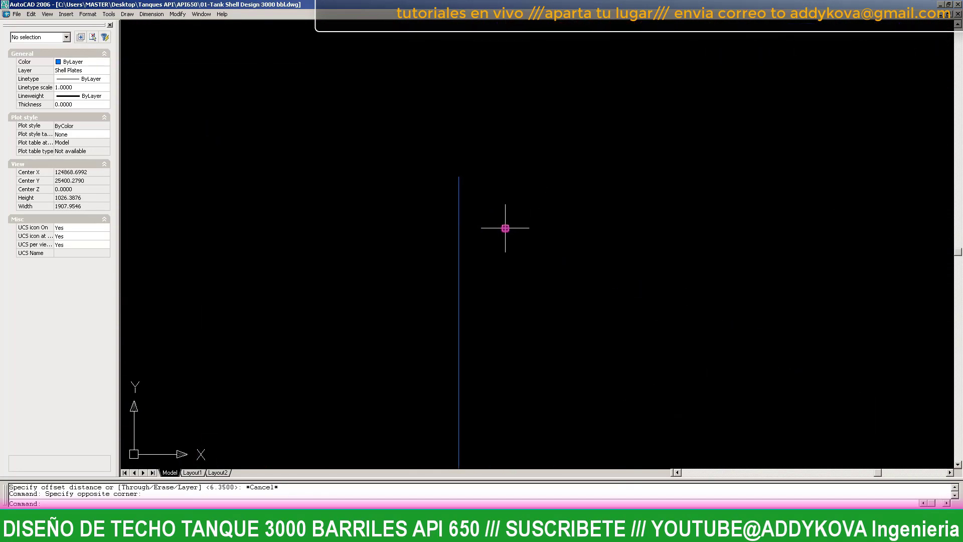
- Offset the 7315 vertical line 4.76 to its left to form the wall
type("o")
key("Return")
key("Return")
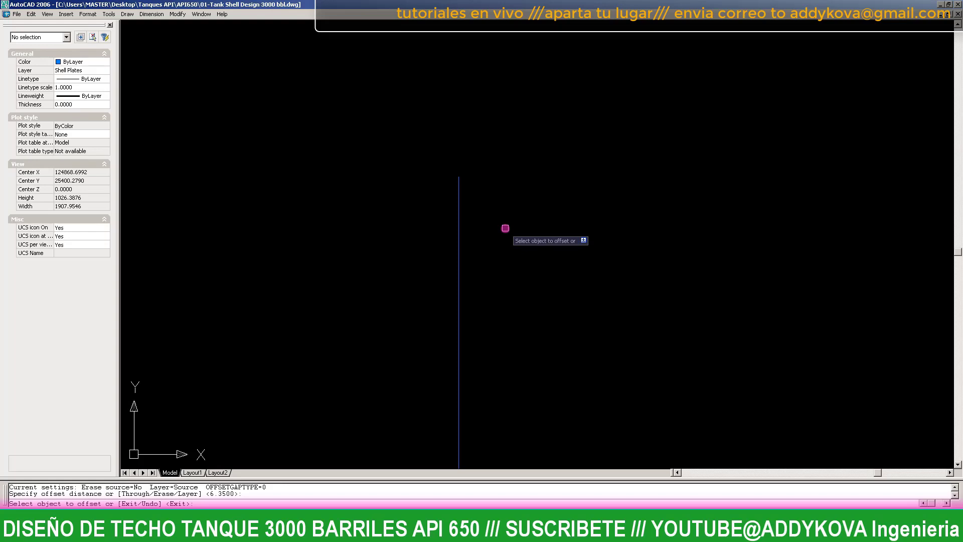
key("Return")
key("Return")
type("4.76")
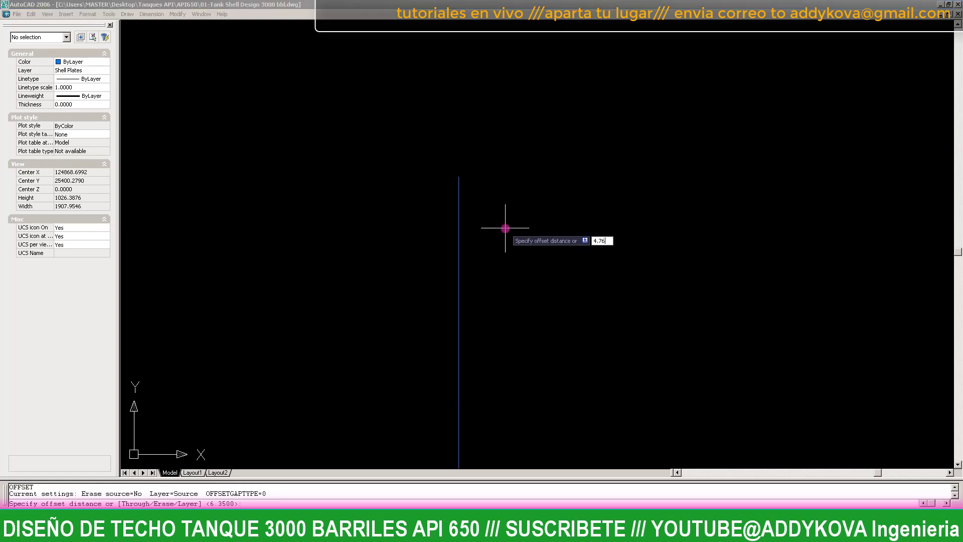
key("Return")
scroll(464, 157, "up", 3)
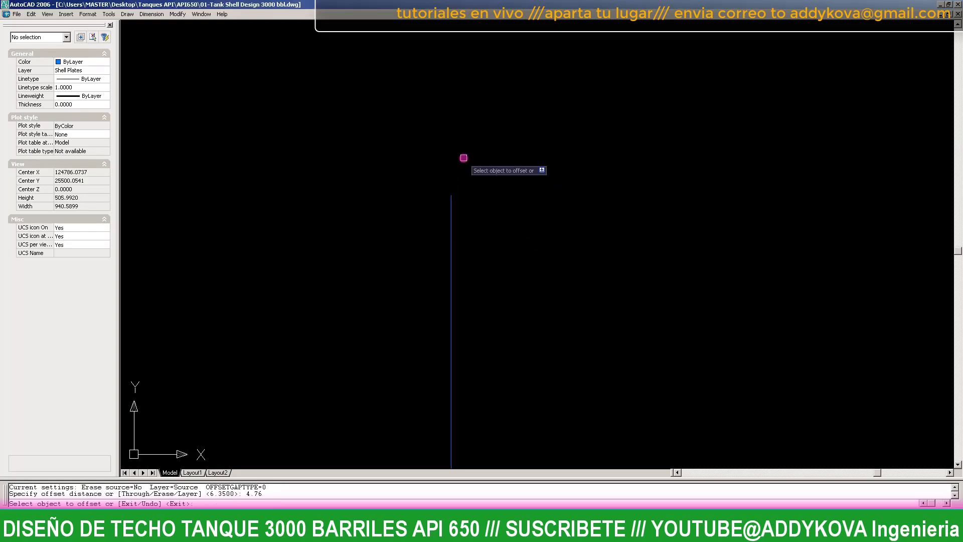
left_click(451, 206)
left_click(397, 224)
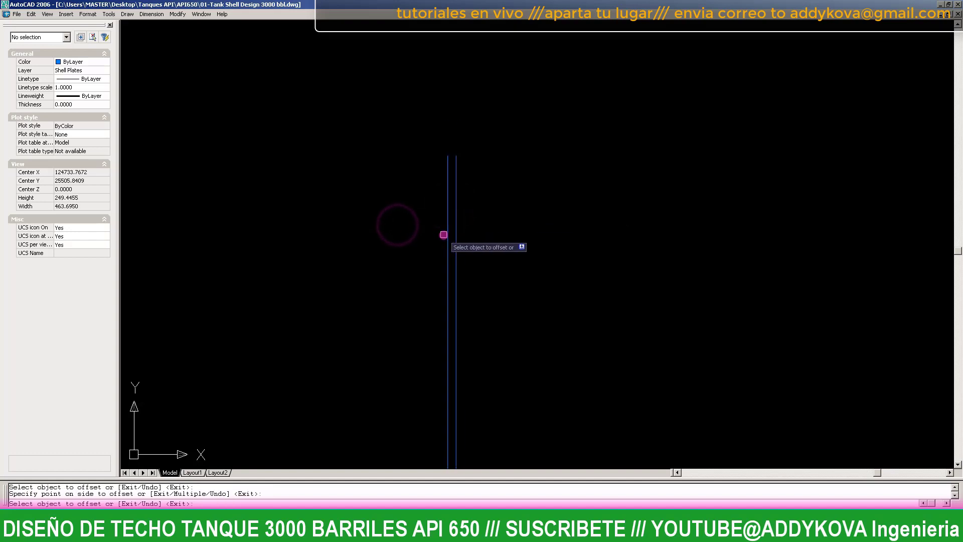
key("Escape")
scroll(451, 130, "up", 3)
scroll(454, 137, "up", 4)
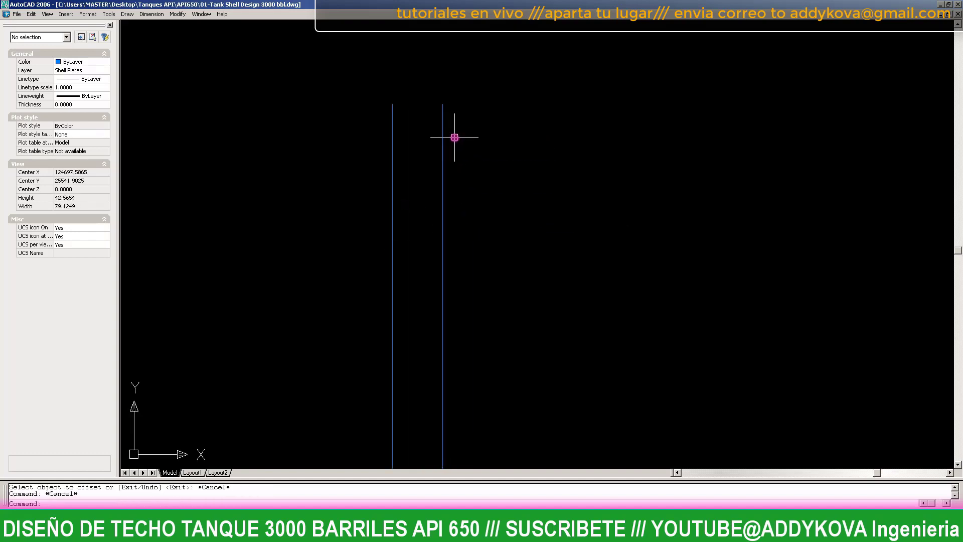
- Measure the gap between the two wall lines with DIST to confirm 4.76
type("dist")
key("Return")
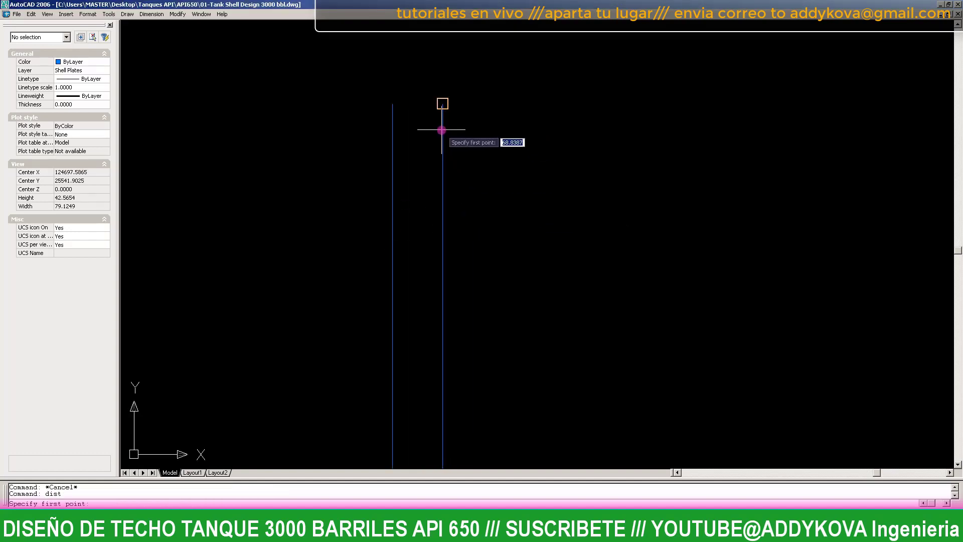
left_click(391, 119)
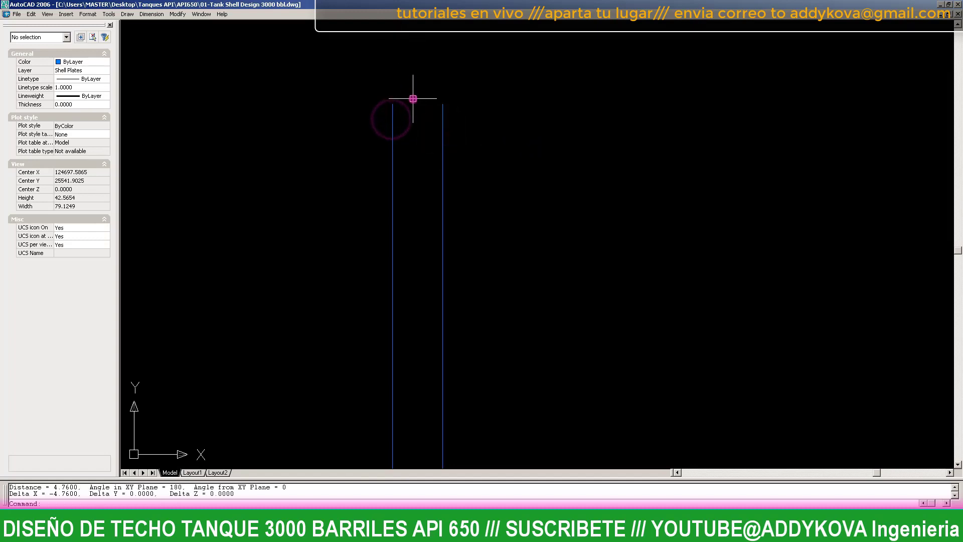
scroll(408, 163, "down", 5)
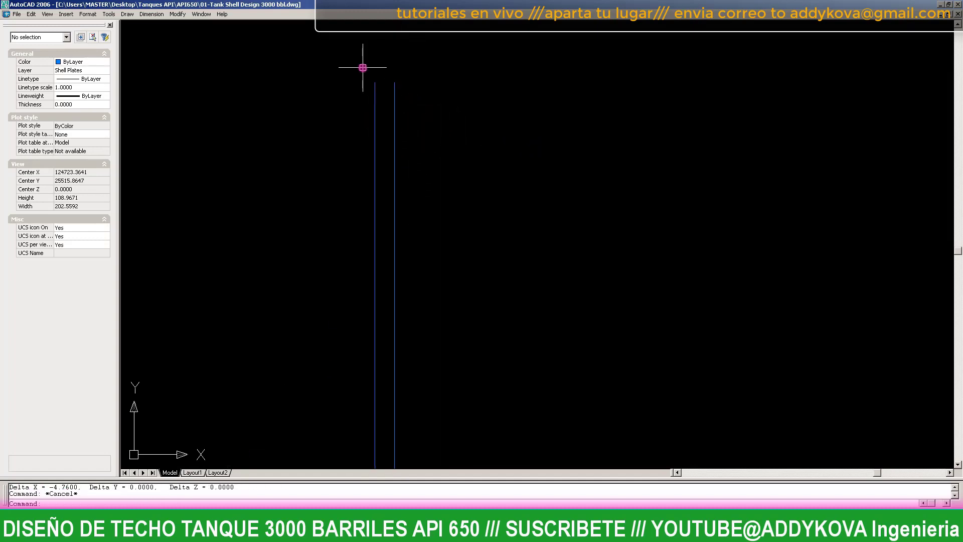
scroll(362, 69, "up", 3)
scroll(390, 88, "down", 10)
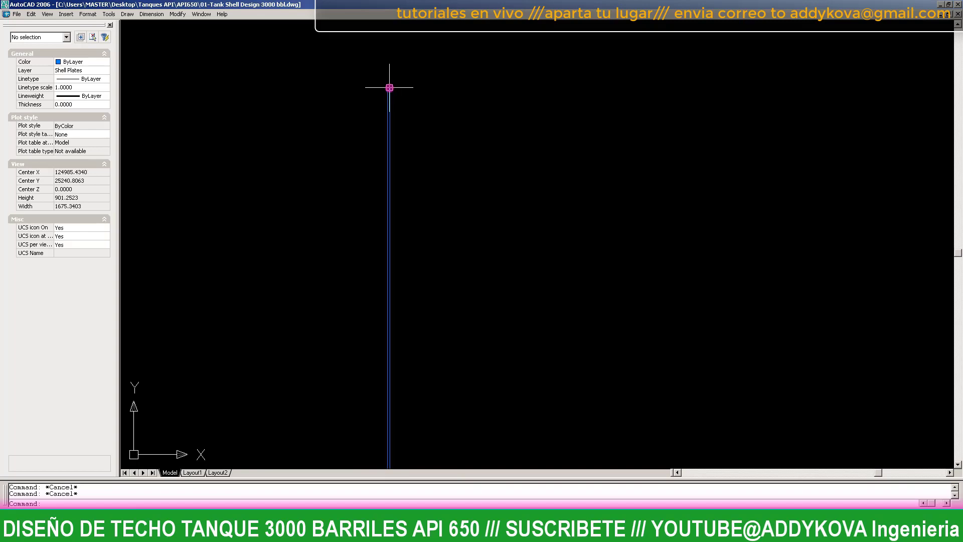
scroll(457, 93, "up", 5)
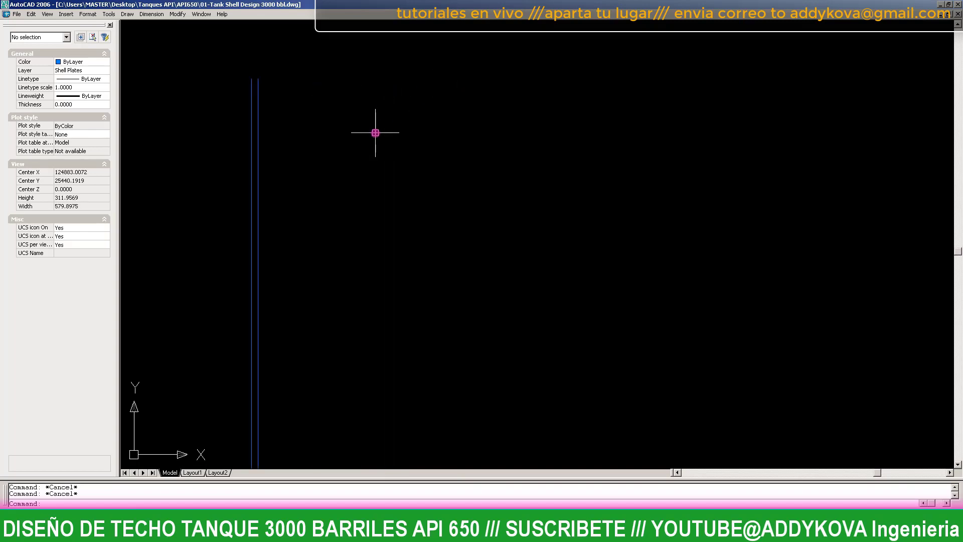
- Join the wall tops with a short line and window-select the three wall lines
type("l")
key("Return")
scroll(254, 86, "up", 5)
scroll(280, 172, "up", 5)
left_click(282, 177)
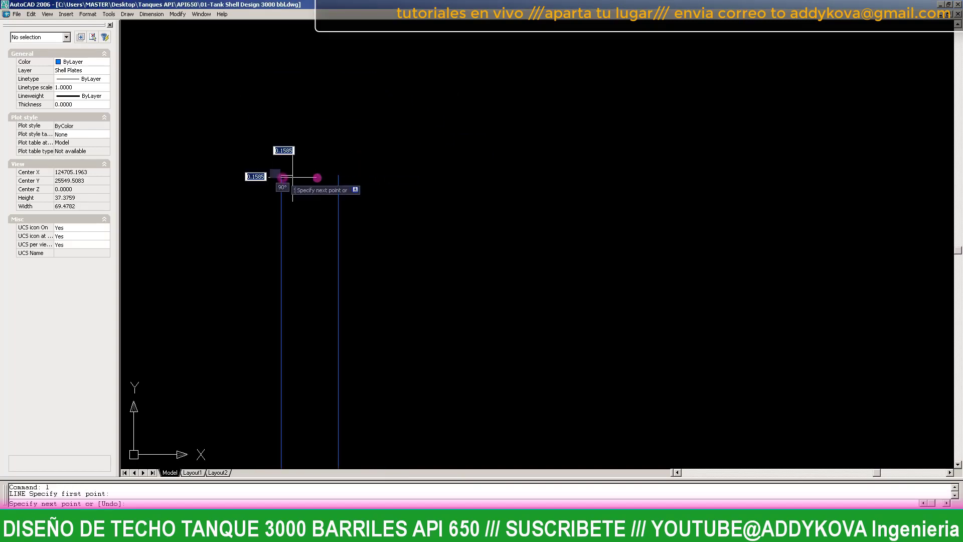
scroll(334, 146, "down", 7)
scroll(327, 104, "down", 3)
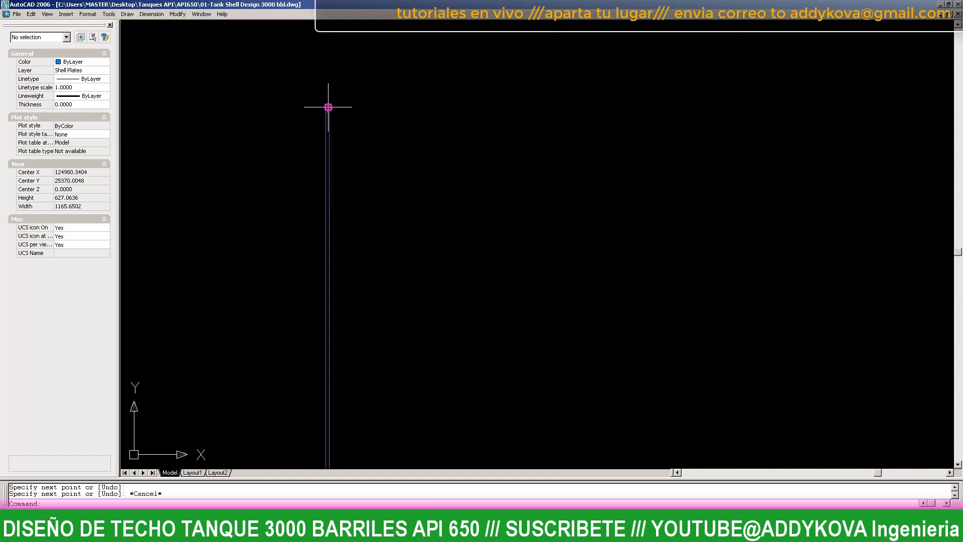
scroll(328, 107, "down", 3)
left_click(380, 131)
left_click(286, 75)
- Mirror the wall lines about an axis through the circle centre, keeping the originals
scroll(333, 92, "down", 3)
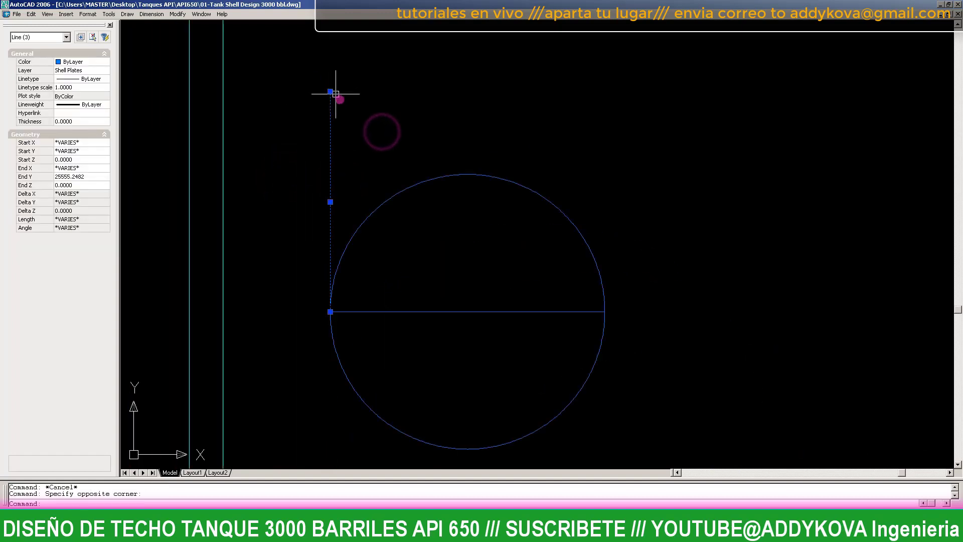
scroll(442, 254, "down", 2)
type("mi")
key("Return")
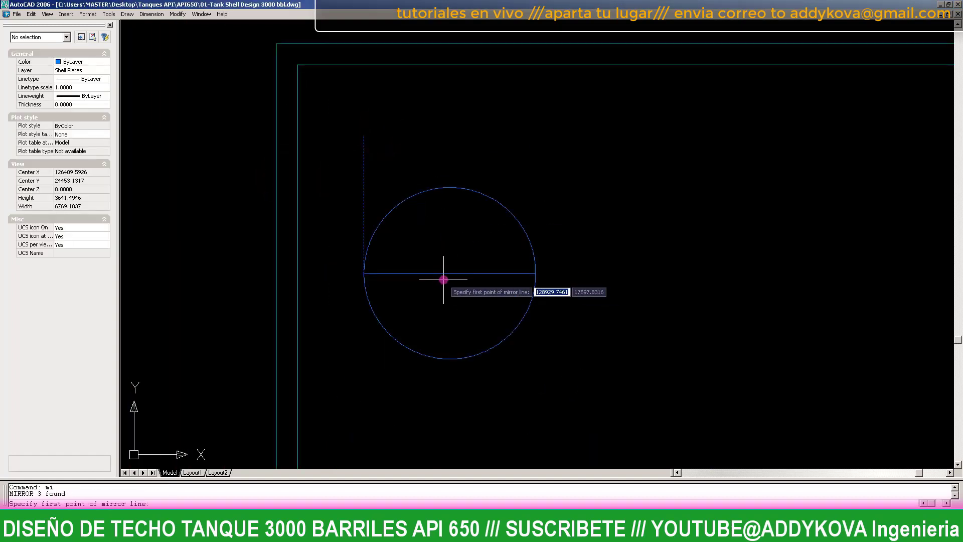
left_click(448, 323)
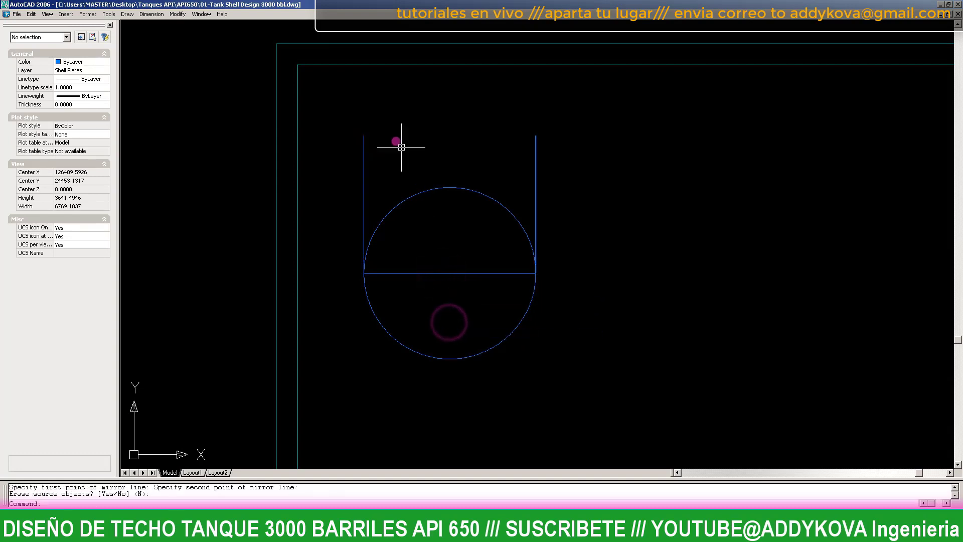
key("Return")
scroll(379, 125, "down", 1)
key("Escape")
key("Escape")
scroll(266, 178, "up", 5)
scroll(214, 167, "up", 4)
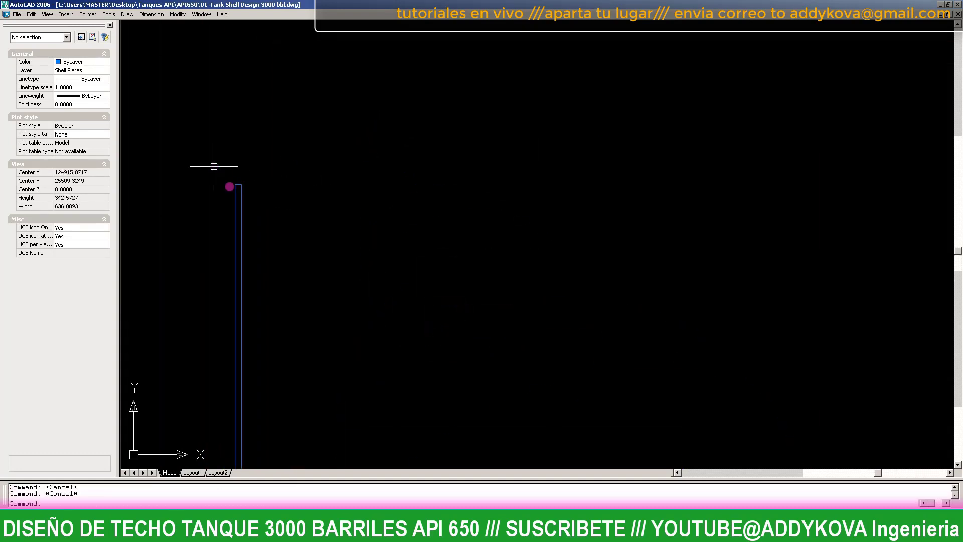
- Start a linear dimension at the wall top, then abandon it
type("dli")
key("Return")
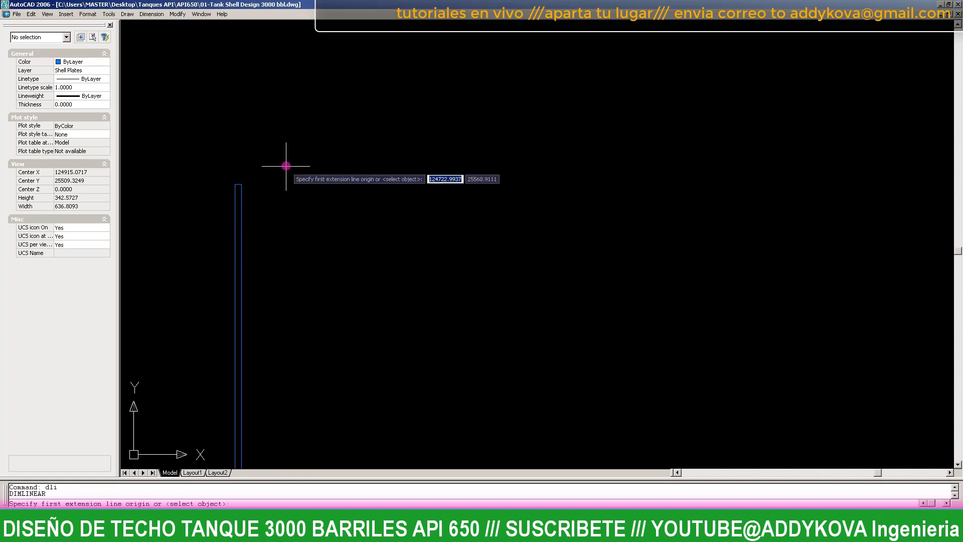
scroll(249, 209, "up", 2)
scroll(265, 141, "up", 3)
left_click(270, 126)
scroll(391, 41, "down", 3)
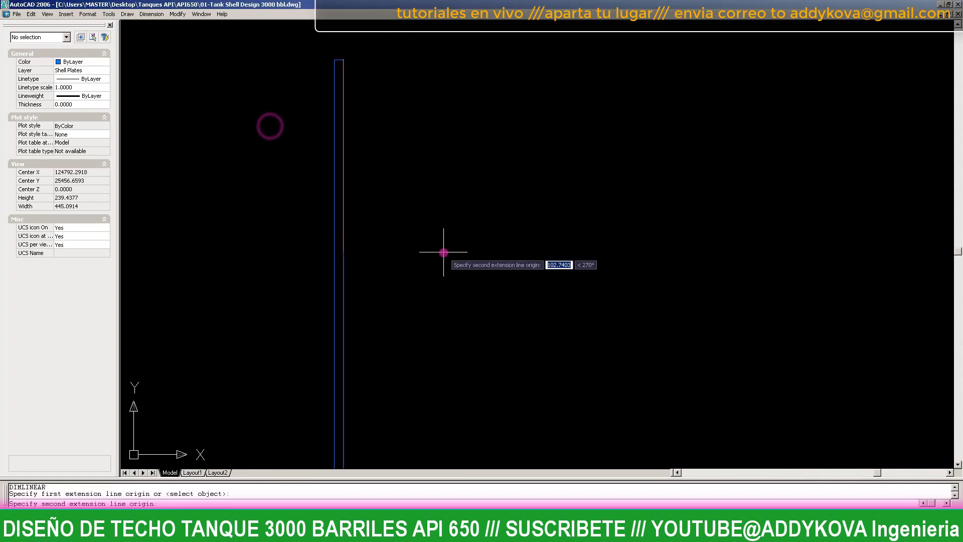
type("100")
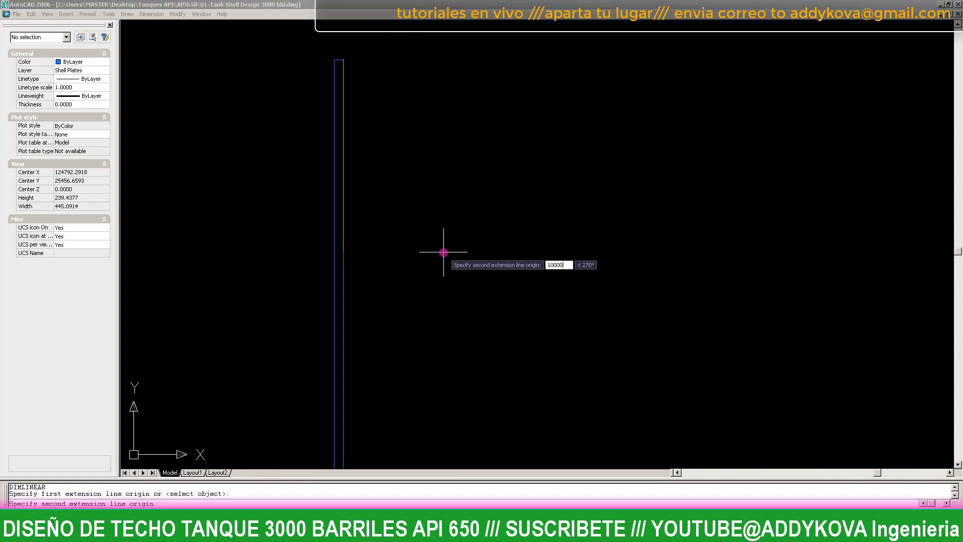
key("Return")
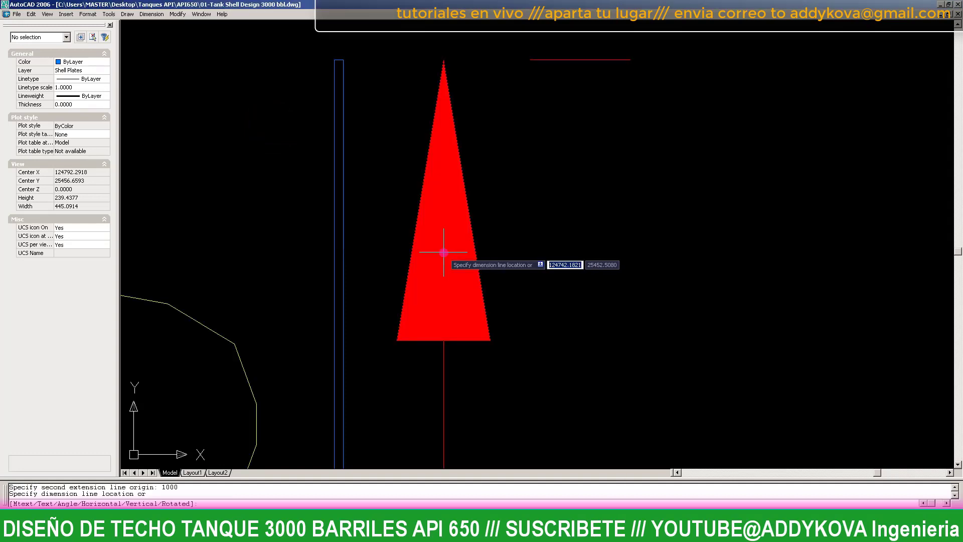
key("Escape")
key("Escape")
scroll(369, 222, "down", 3)
- Draw a horizontal base line extending past the right wall
type("l")
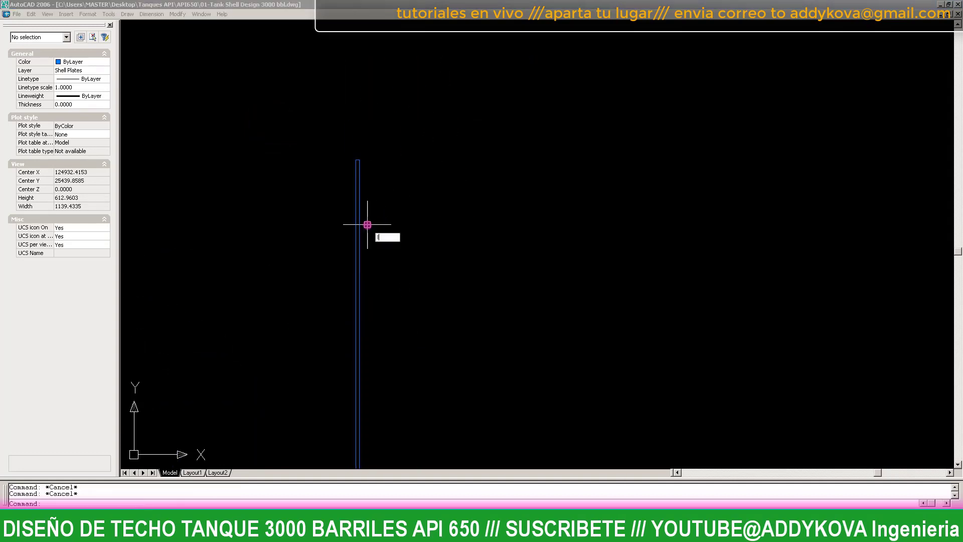
key("Return")
scroll(368, 221, "up", 6)
scroll(350, 125, "down", 6)
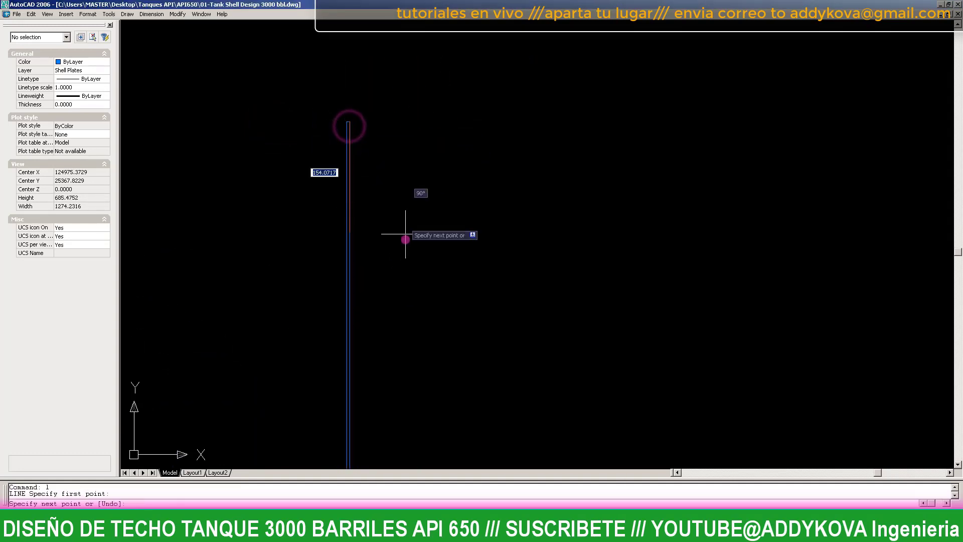
type("1000")
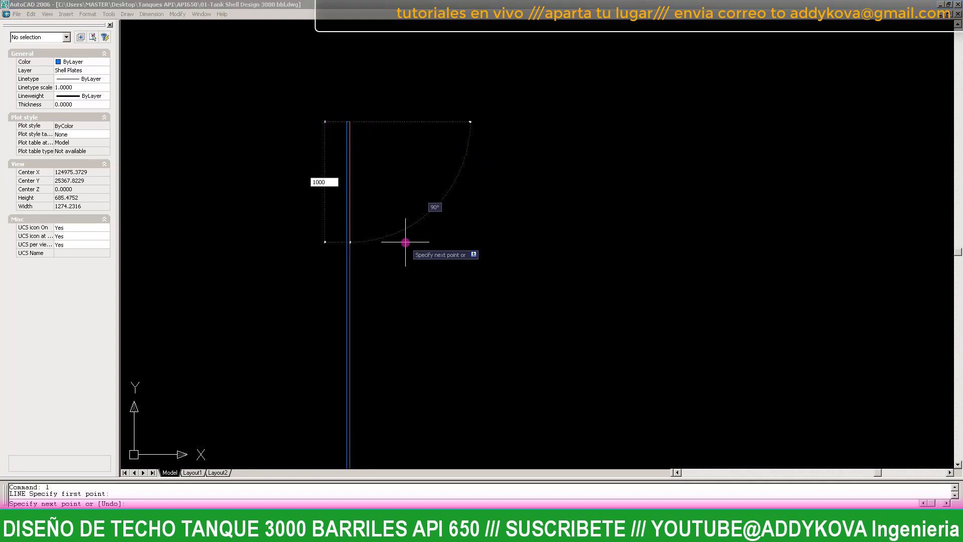
key("Return")
scroll(361, 185, "down", 5)
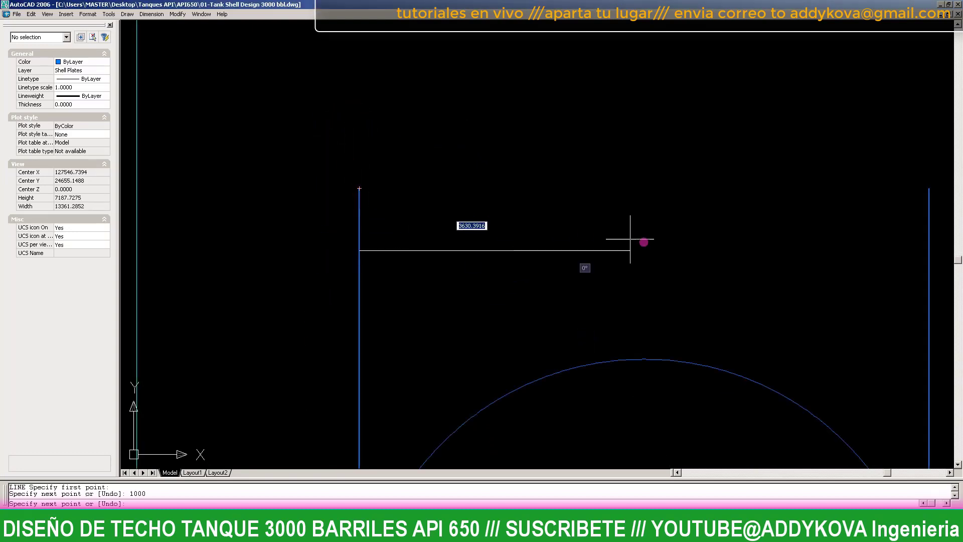
scroll(519, 270, "down", 4)
left_click(755, 269)
left_click(577, 291)
left_click(345, 276)
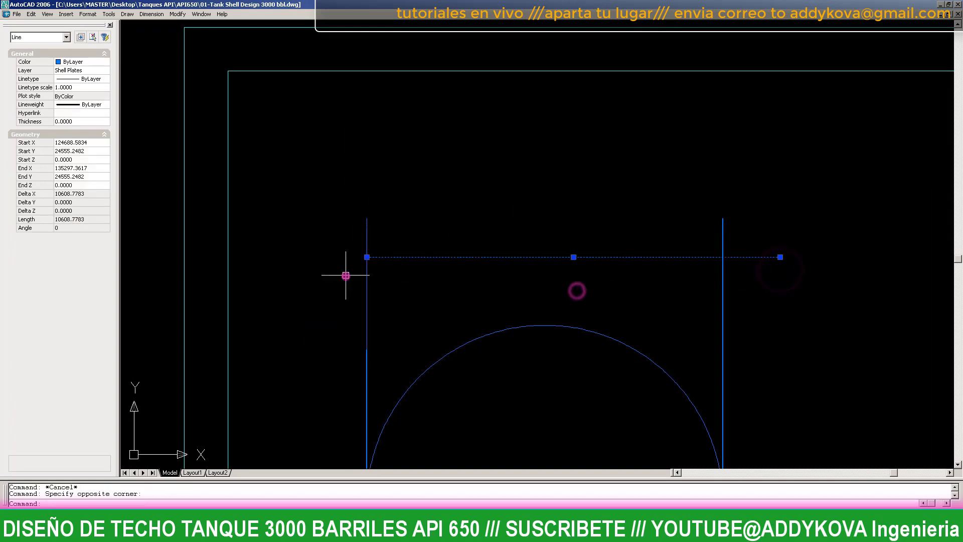
left_click(368, 257)
key("Escape")
scroll(566, 275, "down", 1)
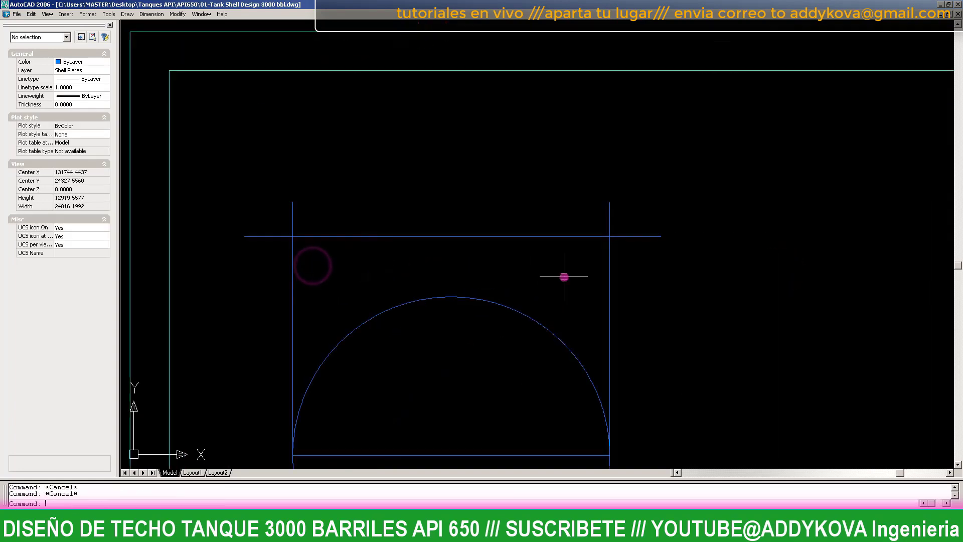
- Trim away the arc and lower wall segments, then delete the leftover arc and lines
type("tr")
key("Return")
left_click(711, 282)
left_click(286, 217)
key("Return")
left_click(316, 281)
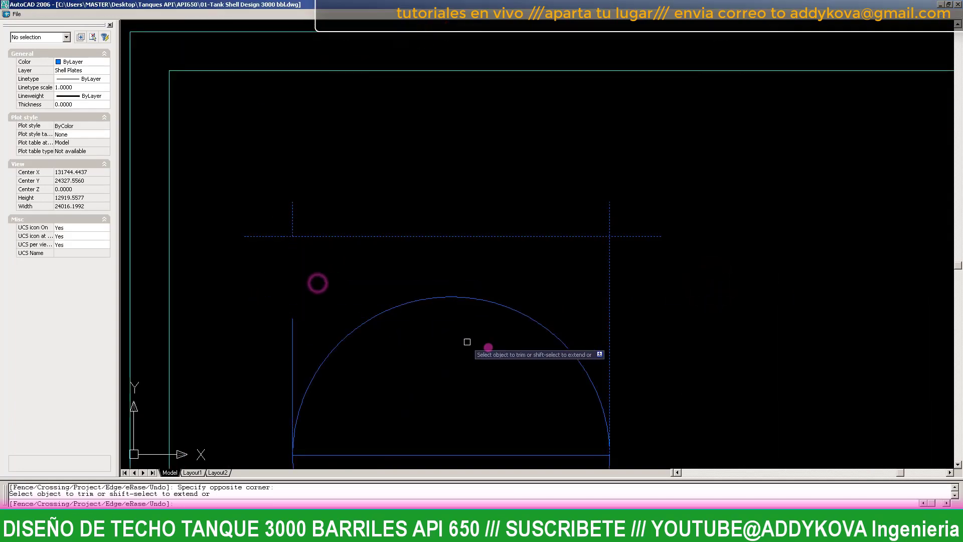
left_click(491, 346)
scroll(576, 269, "down", 4)
key("Escape")
key("Escape")
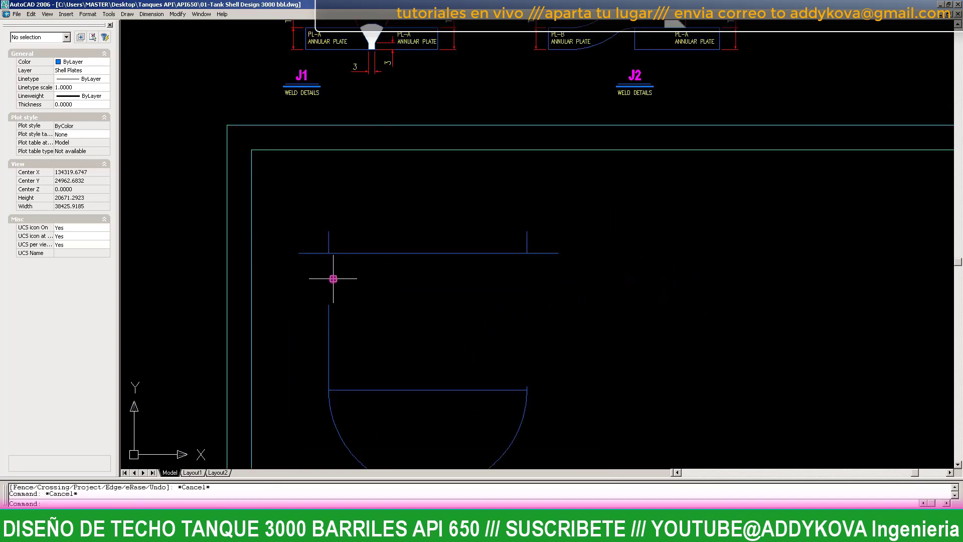
left_click(334, 275)
left_click(303, 280)
key("Delete")
- Trim the base line's overhanging ends so it stops at both walls
scroll(333, 260, "up", 5)
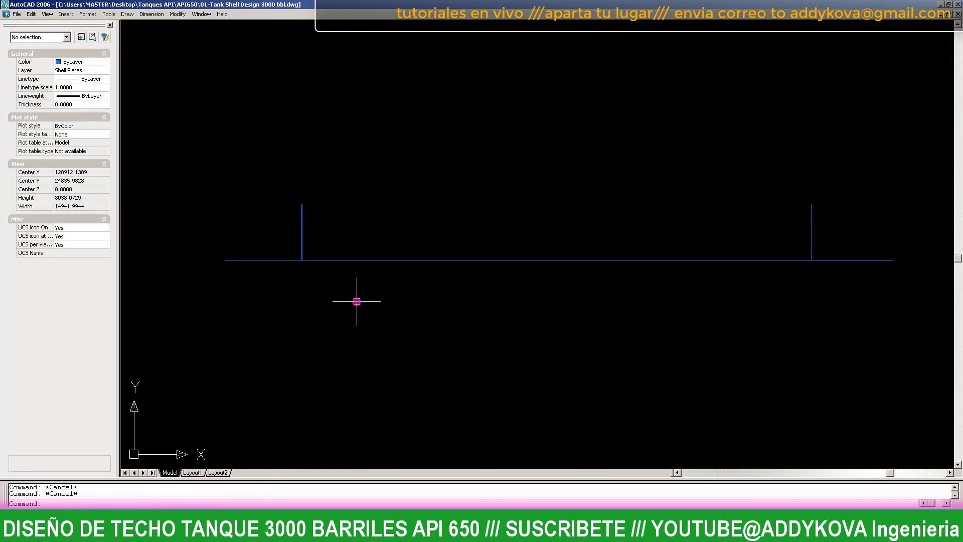
type("t")
key("Return")
left_click(356, 301)
left_click(269, 221)
key("Return")
left_click_drag(258, 286, 230, 213)
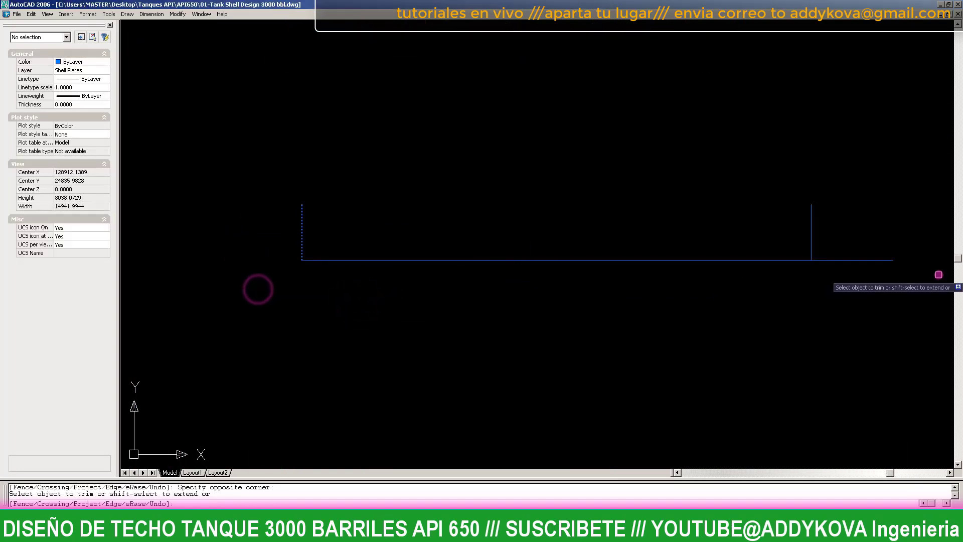
key("Escape")
scroll(861, 313, "up", 2)
type("tr")
key("Return")
key("Return")
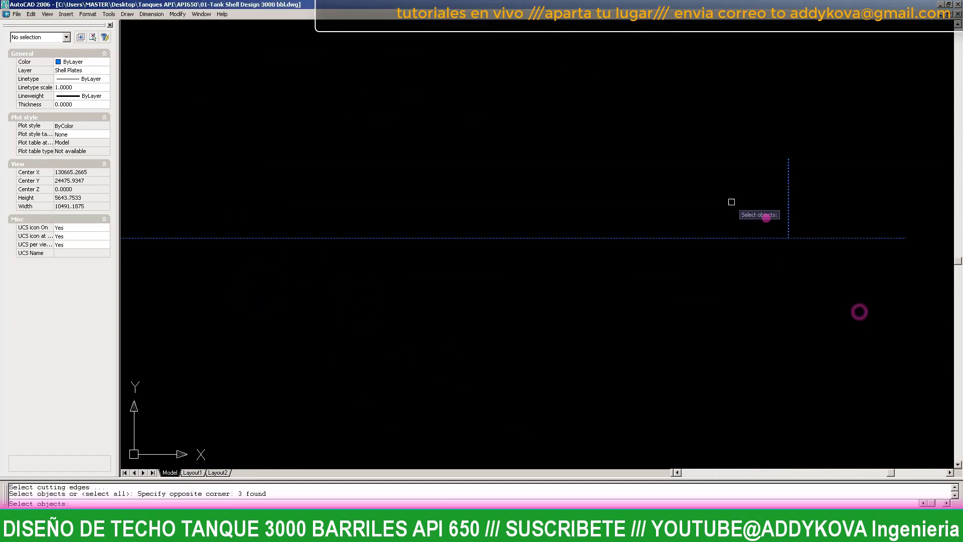
left_click(839, 182)
key("Escape")
key("Escape")
scroll(543, 263, "down", 2)
- Dimension the 9142 span between the two wall tops, placed above the tank
type("dli")
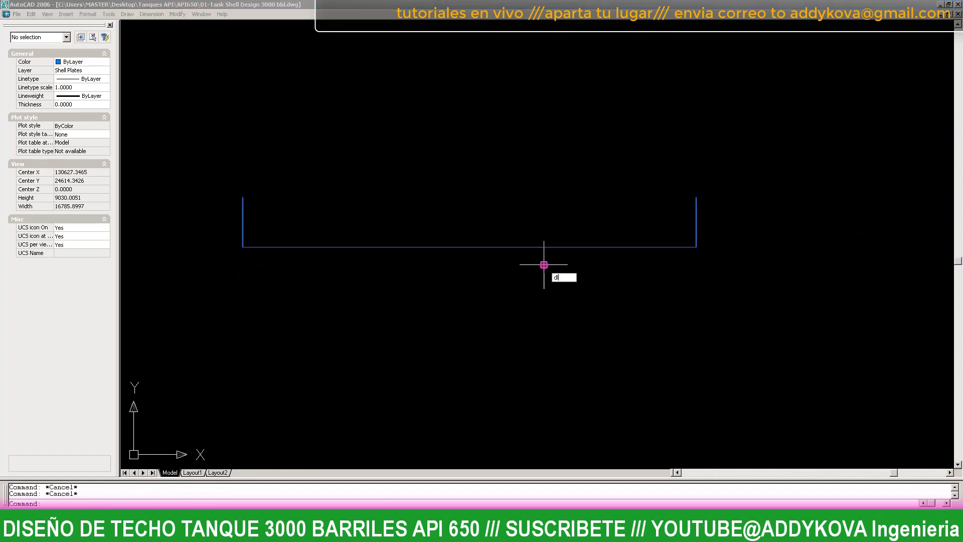
key("Return")
scroll(188, 166, "up", 3)
scroll(189, 127, "up", 8)
scroll(308, 183, "up", 5)
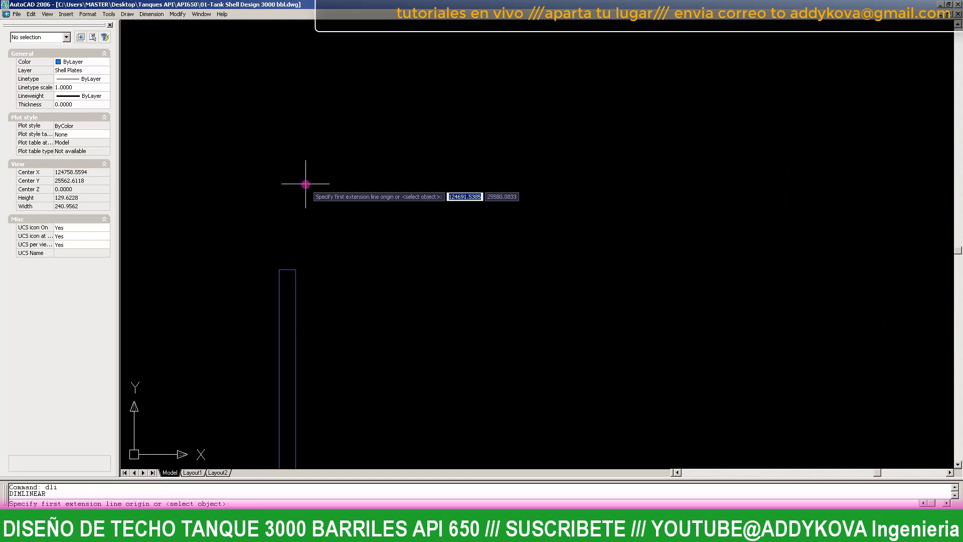
scroll(284, 208, "up", 3)
scroll(301, 256, "up", 1)
scroll(226, 285, "up", 3)
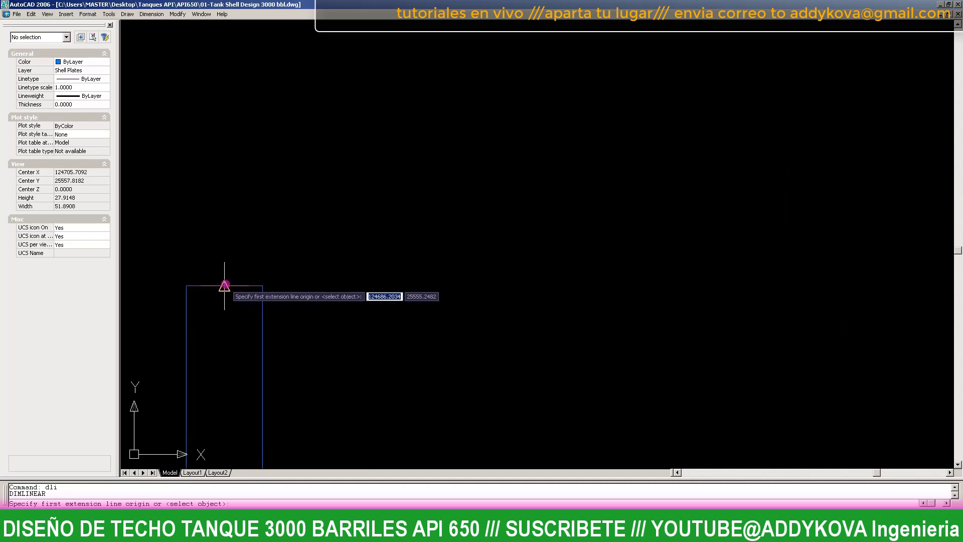
left_click(224, 286)
scroll(223, 284, "down", 2)
scroll(222, 283, "down", 3)
scroll(645, 290, "up", 2)
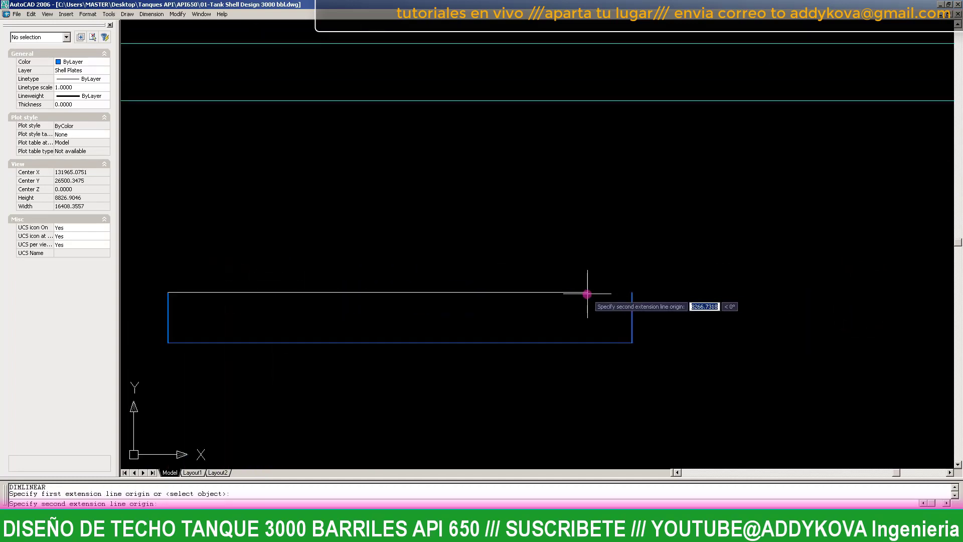
scroll(692, 291, "up", 3)
scroll(627, 262, "up", 2)
scroll(627, 262, "up", 5)
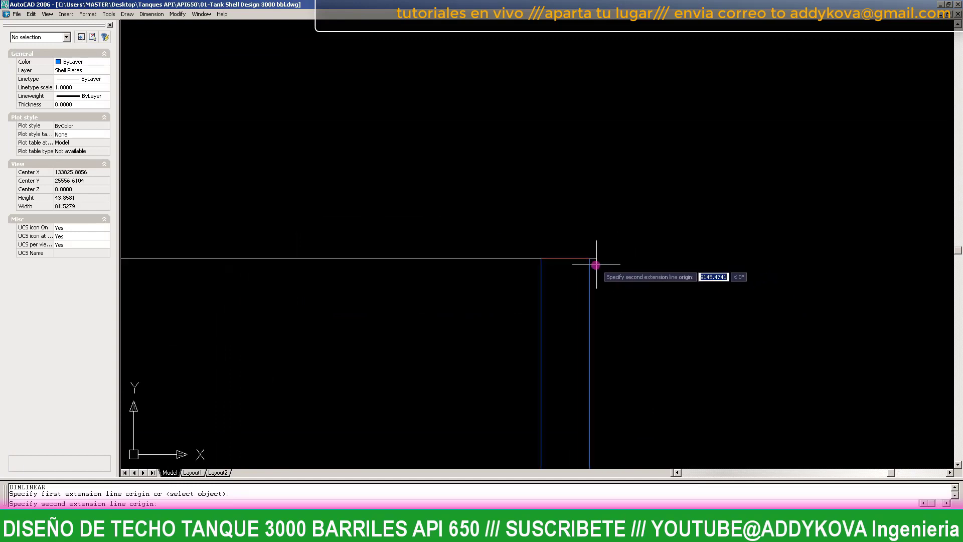
left_click(551, 258)
scroll(693, 236, "down", 5)
scroll(693, 236, "down", 10)
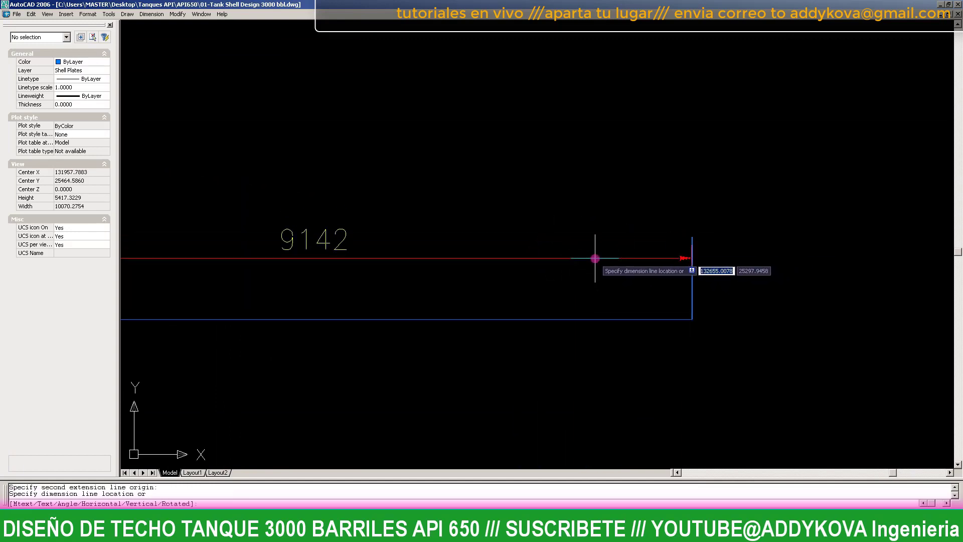
scroll(589, 258, "down", 3)
scroll(582, 251, "up", 3)
left_click(578, 246)
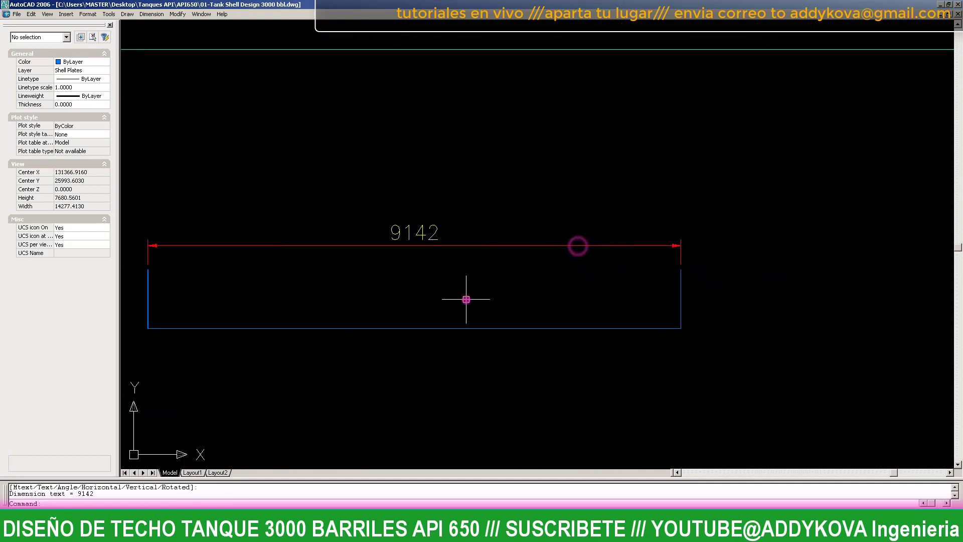
- Zoom-window onto the tank section and erase its bottom horizontal line
type("z")
key("Return")
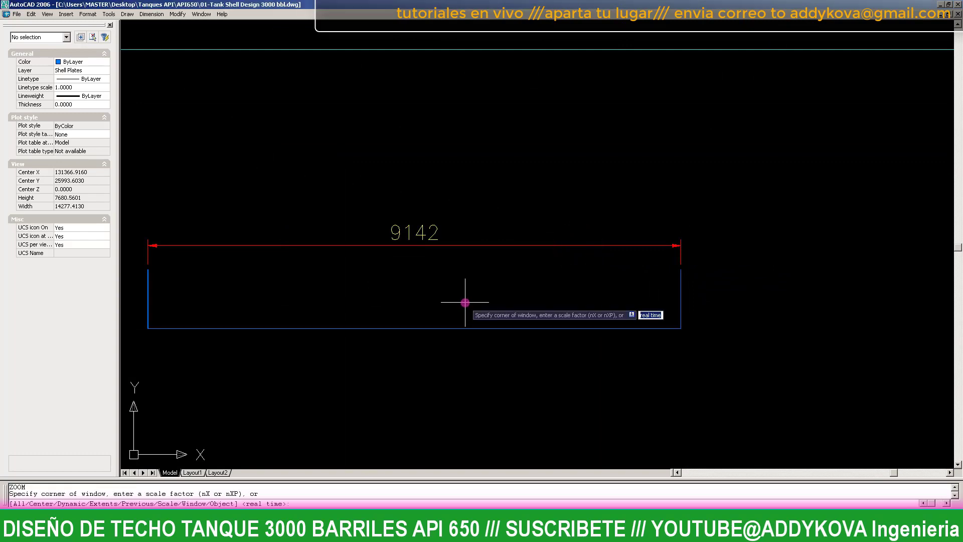
type("w")
key("Return")
scroll(467, 281, "down", 5)
scroll(324, 254, "up", 4)
left_click(324, 253)
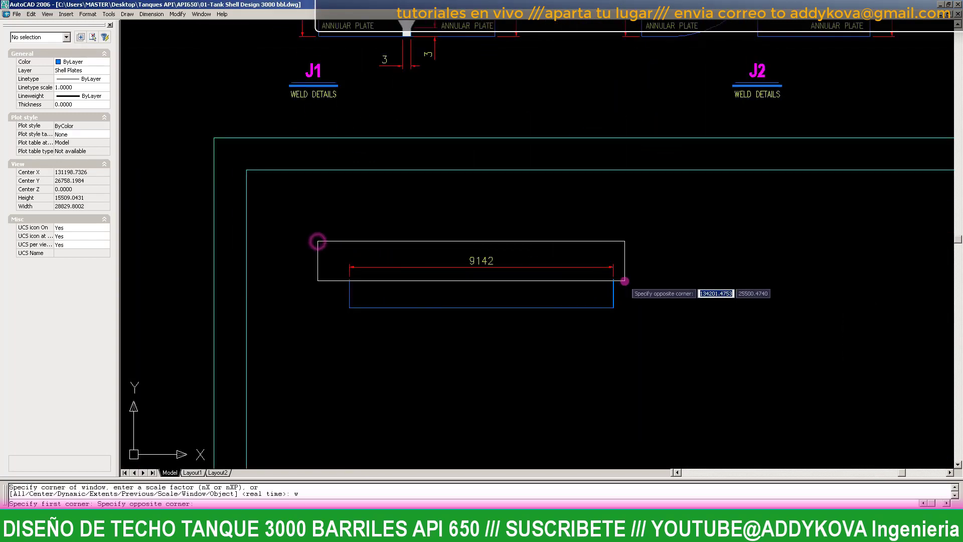
left_click(632, 323)
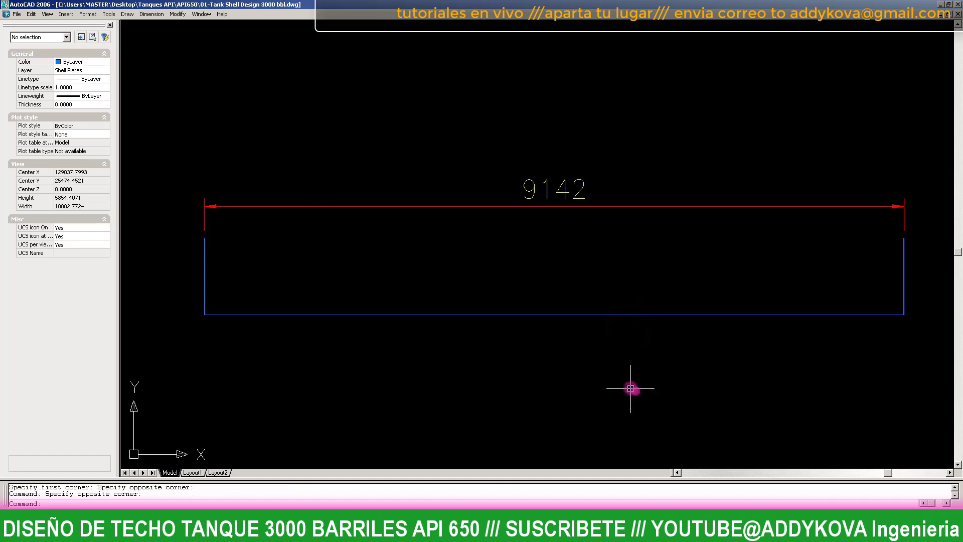
left_click(636, 391)
left_click(556, 280)
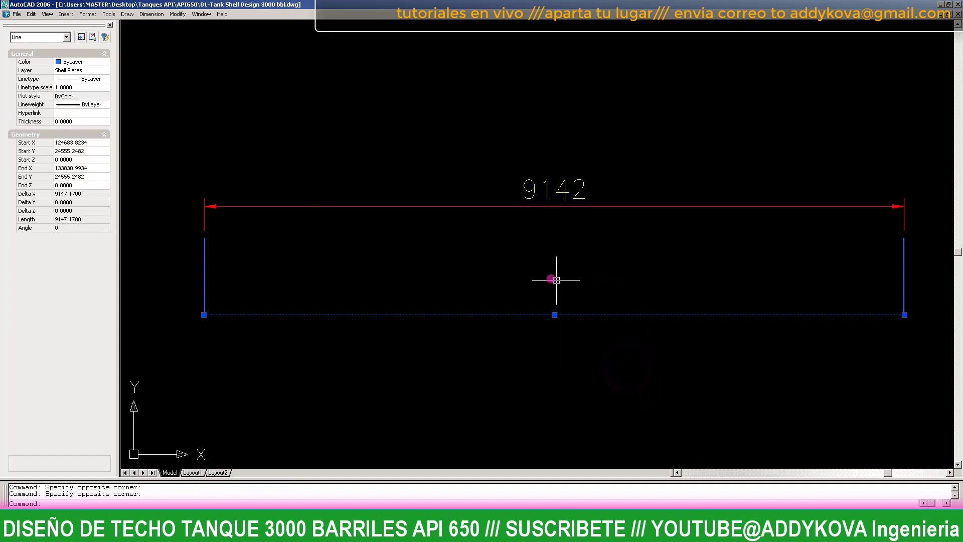
type("e")
key("Return")
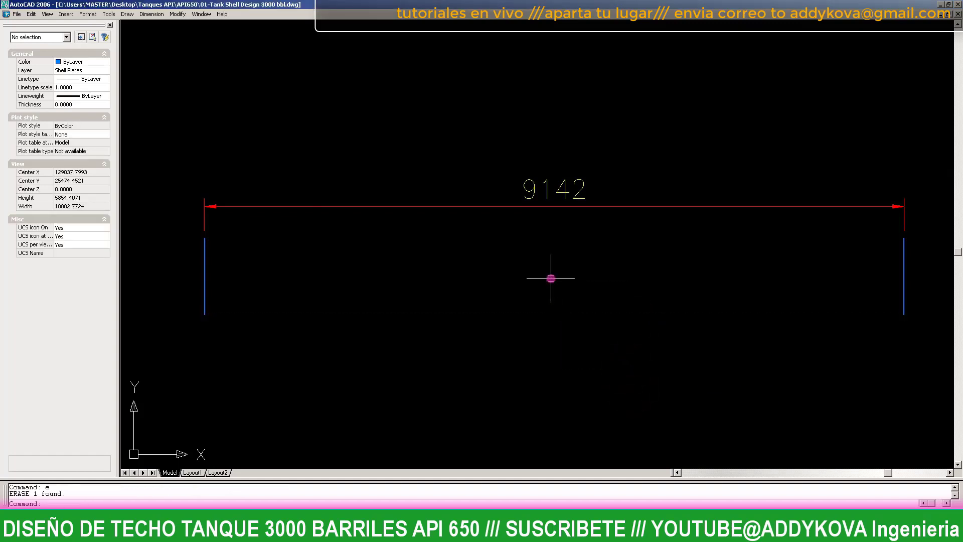
- Select the 9142 dimension with a crossing window
scroll(661, 294, "up", 1)
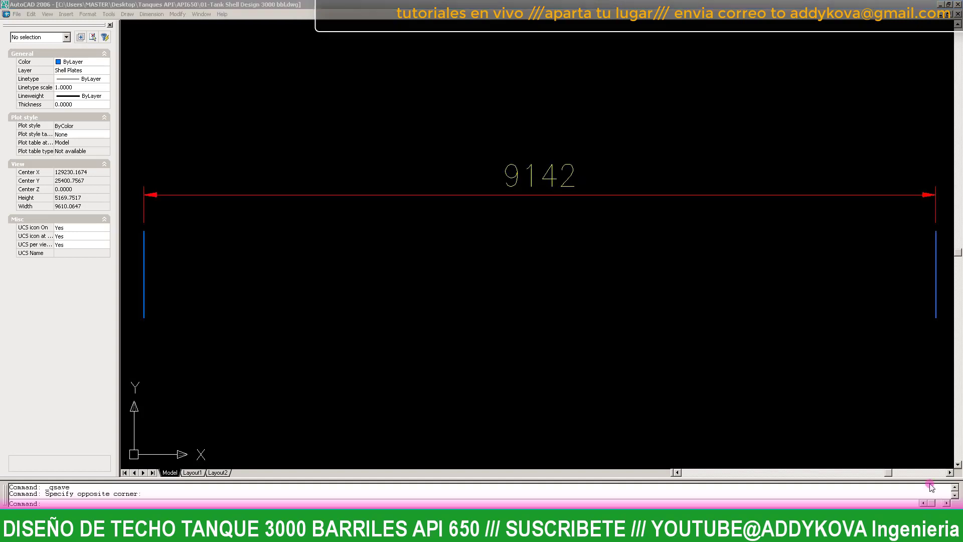
left_click(925, 420)
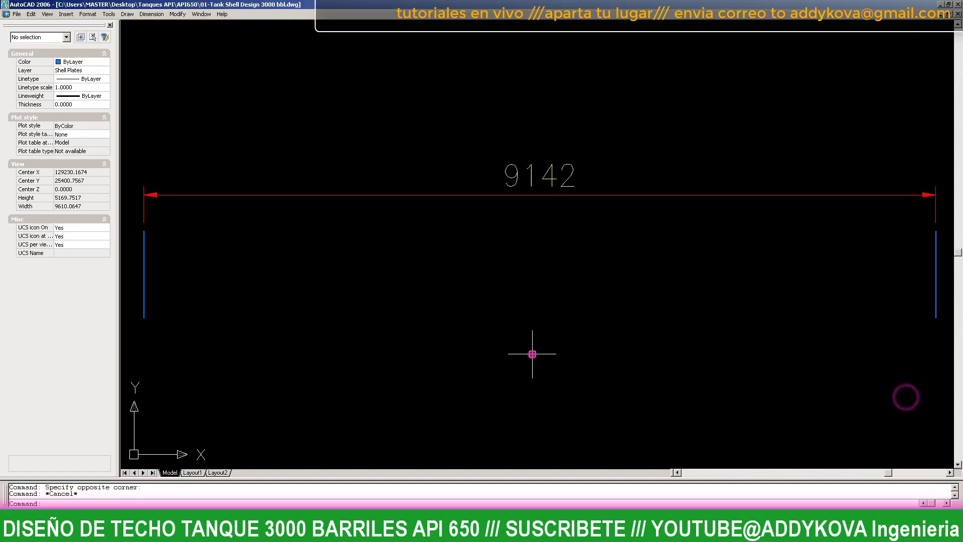
scroll(532, 354, "down", 2)
left_click_drag(525, 302, 462, 205)
- Delete the 9142 dimension and draw a line joining the two wall tops
key("Delete")
scroll(290, 276, "up", 3)
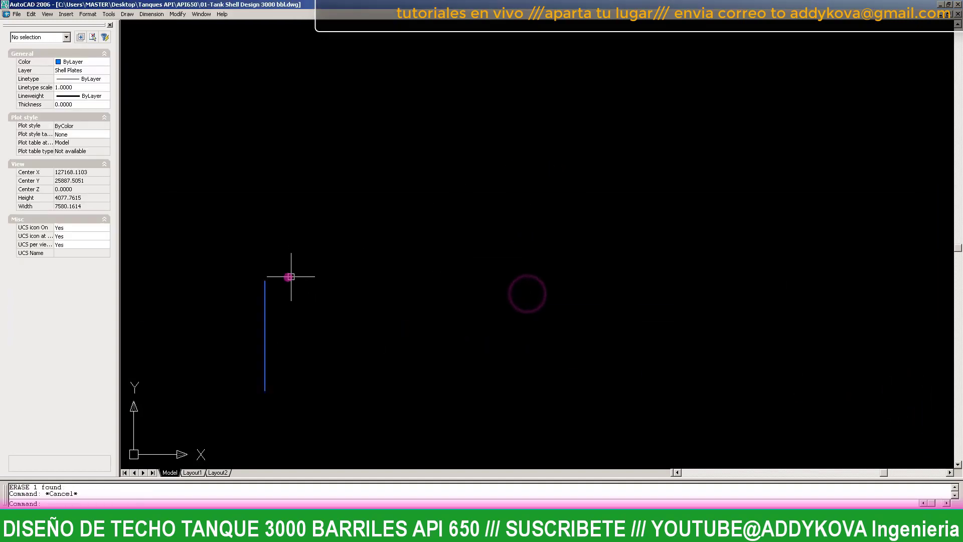
scroll(271, 279, "up", 3)
type("l")
key("Return")
scroll(351, 271, "up", 10)
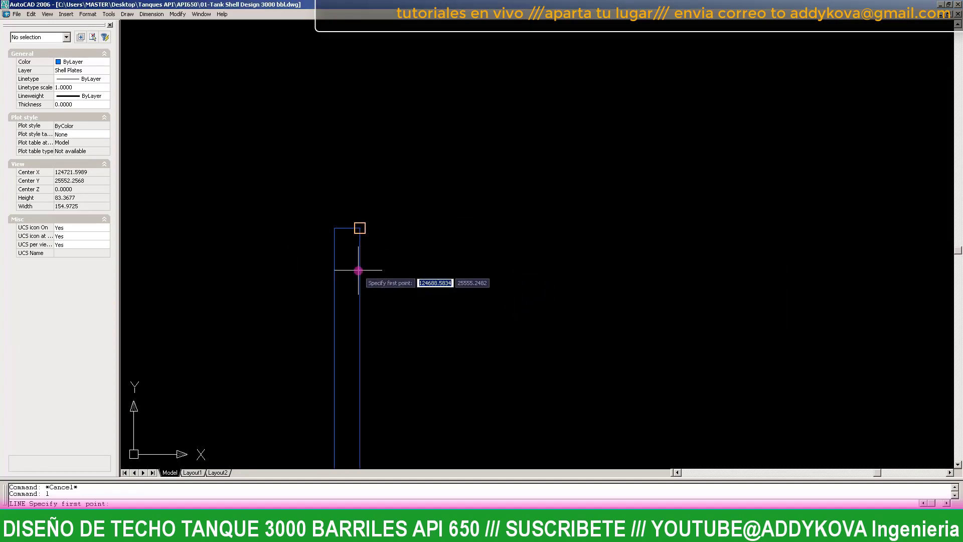
left_click(359, 251)
scroll(251, 265, "down", 10)
scroll(252, 269, "down", 8)
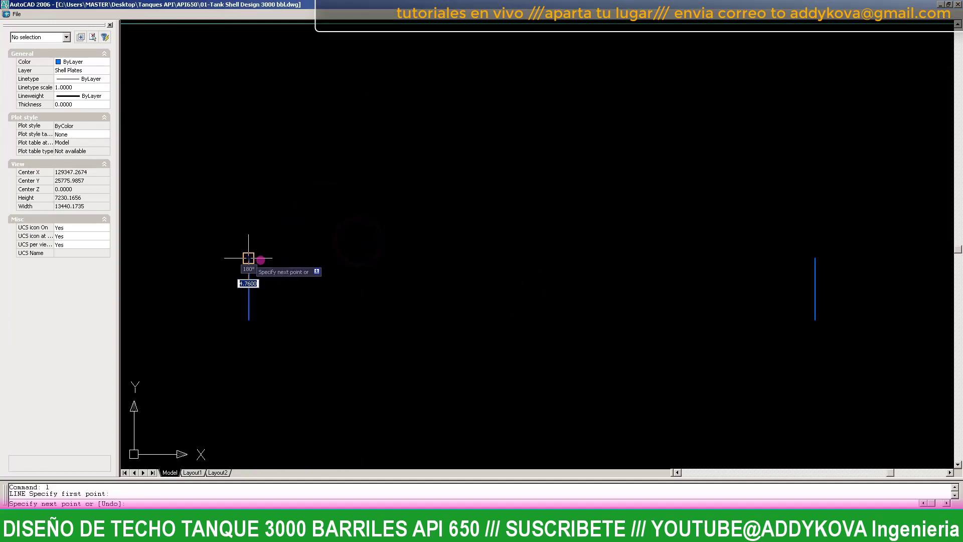
scroll(951, 256, "up", 5)
scroll(753, 265, "up", 3)
scroll(450, 208, "up", 5)
scroll(504, 208, "up", 5)
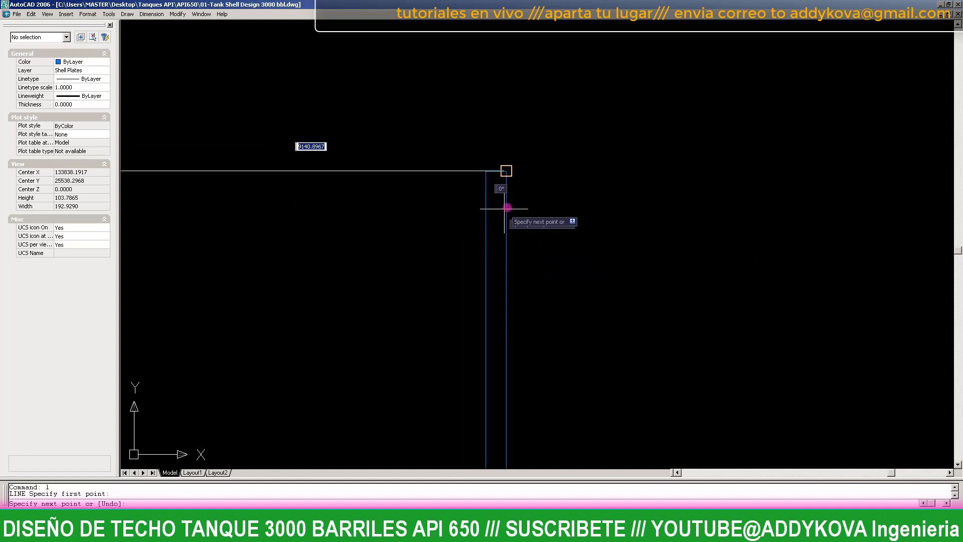
left_click(489, 200)
scroll(752, 221, "down", 10)
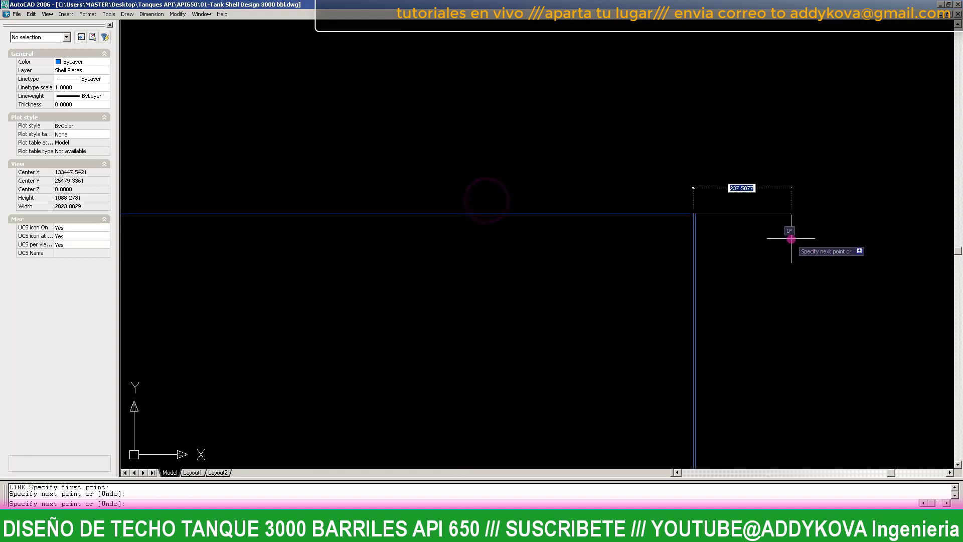
scroll(792, 239, "down", 8)
key("Escape")
scroll(185, 239, "up", 5)
scroll(209, 230, "up", 4)
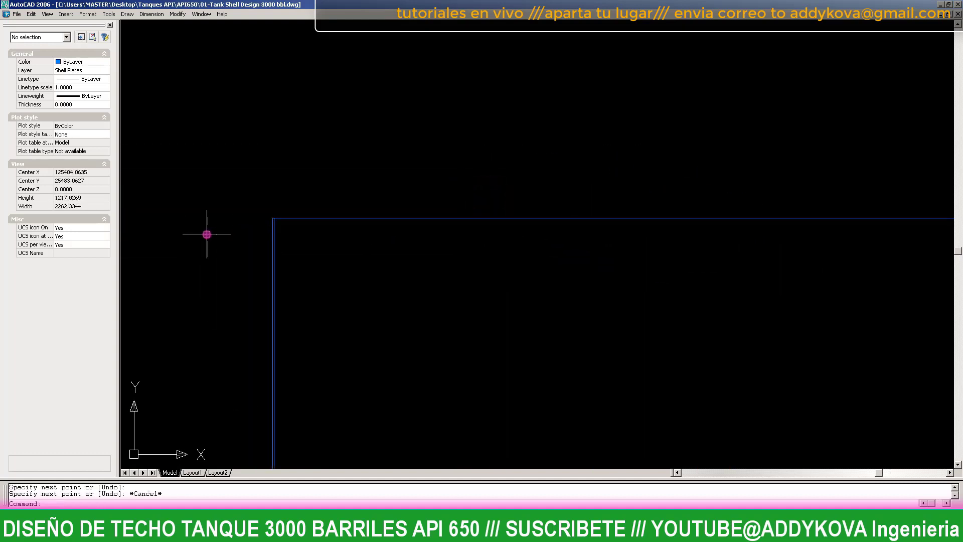
scroll(233, 223, "up", 4)
scroll(325, 193, "up", 2)
scroll(325, 193, "up", 2)
scroll(419, 217, "up", 2)
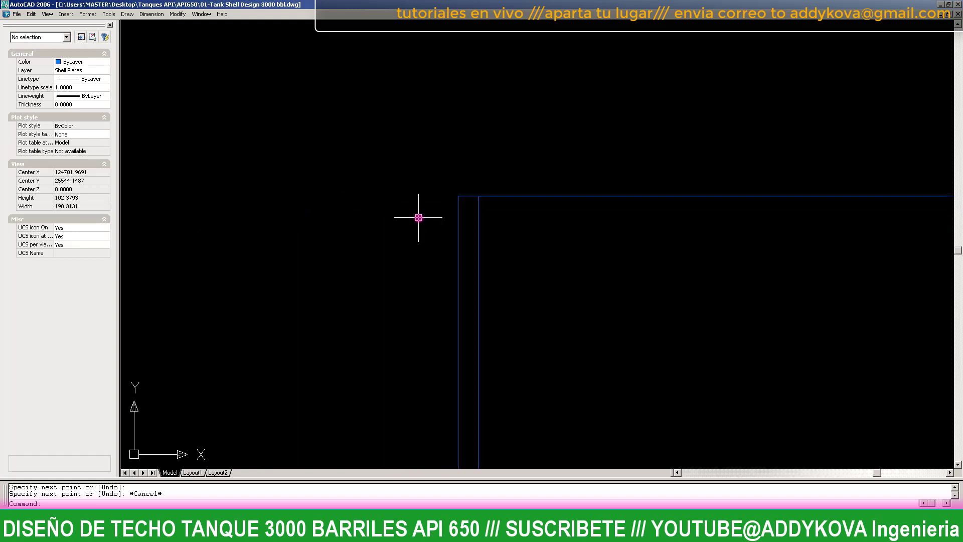
- From the wall's top corner, draw a 75 horizontal segment and a 6 downward segment
type("l")
key("Return")
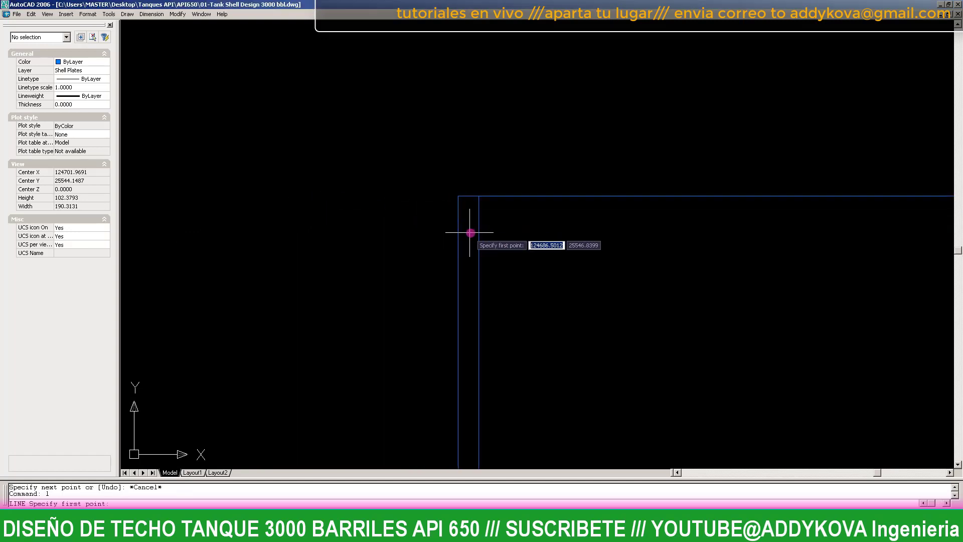
left_click(458, 196)
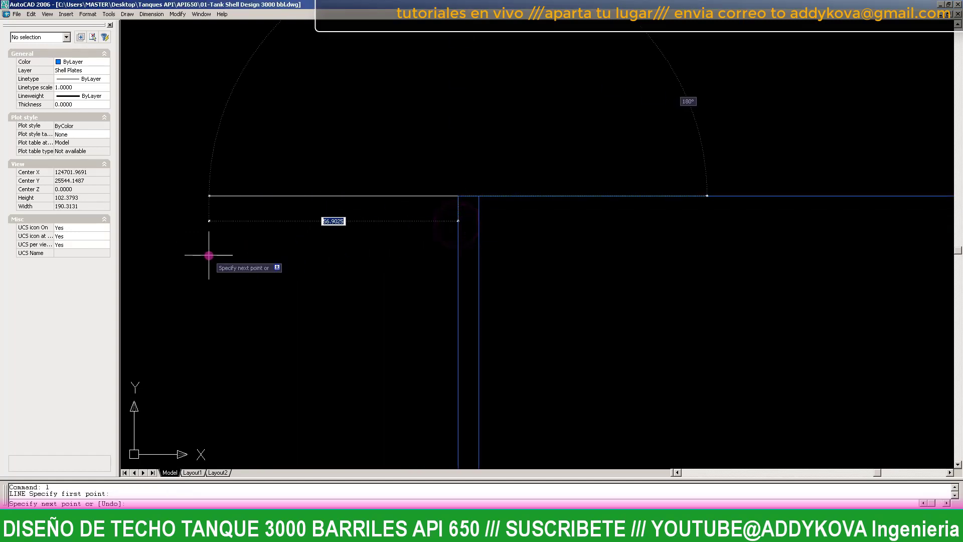
type("75")
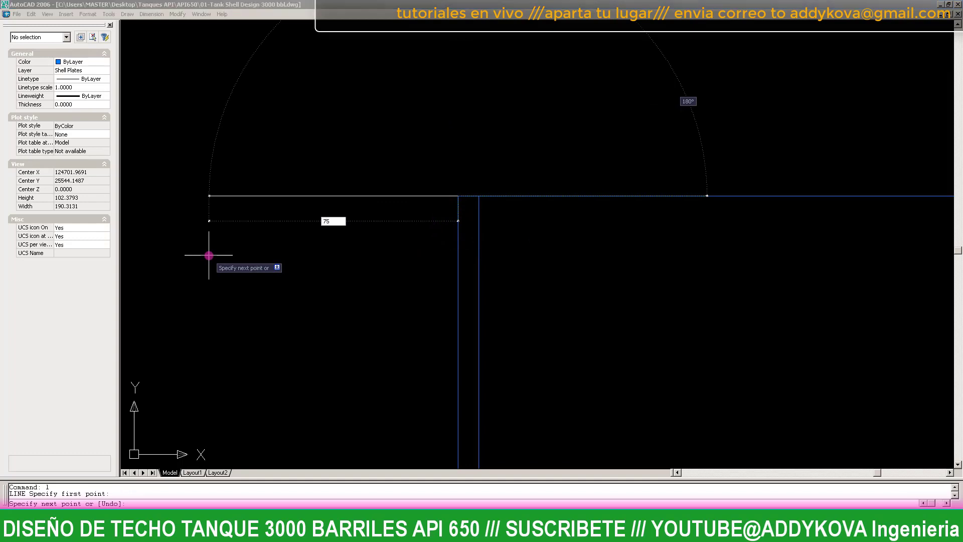
key("Return")
scroll(219, 251, "down", 2)
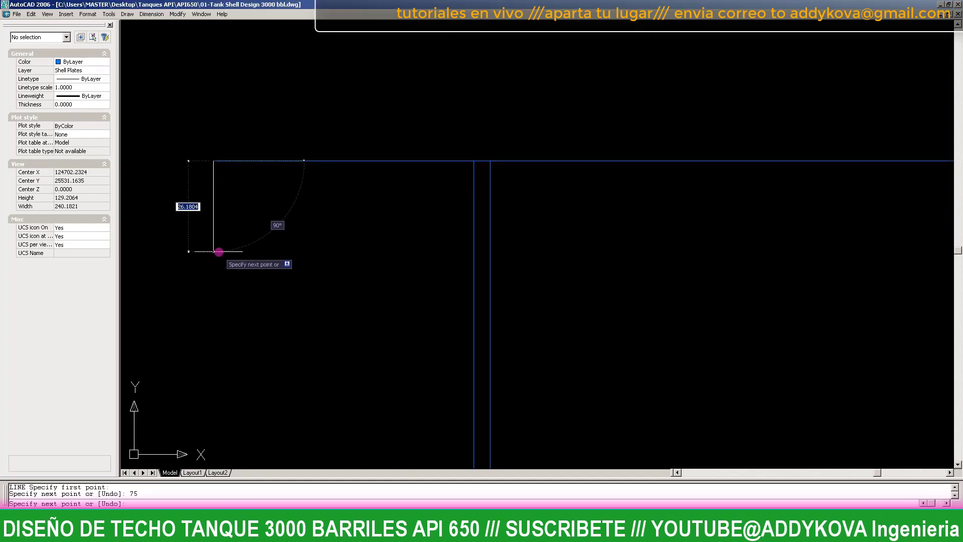
type("6.35")
key("Return")
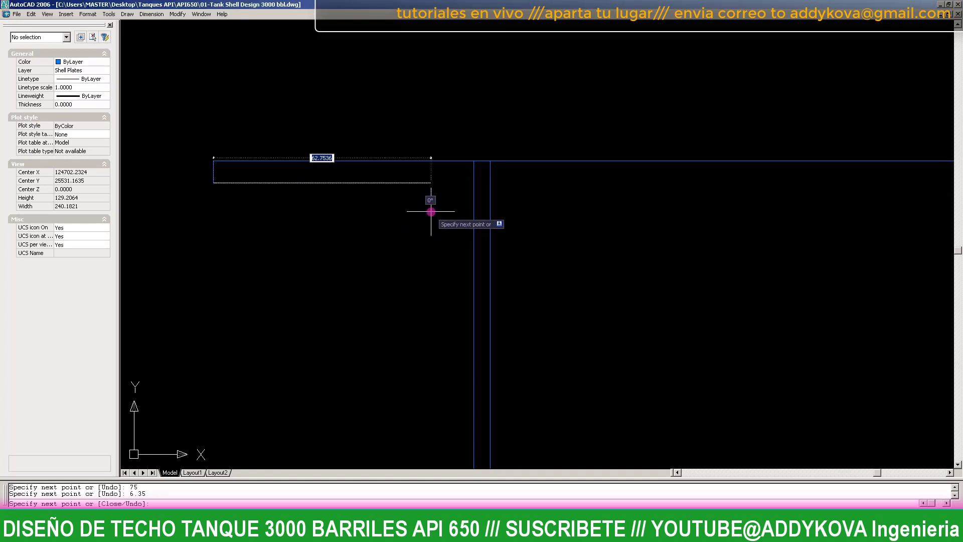
scroll(473, 194, "up", 2)
- Draw the profile's other leg: 75 vertical with a 6.35 horizontal return
type("l")
key("Return")
left_click(472, 189)
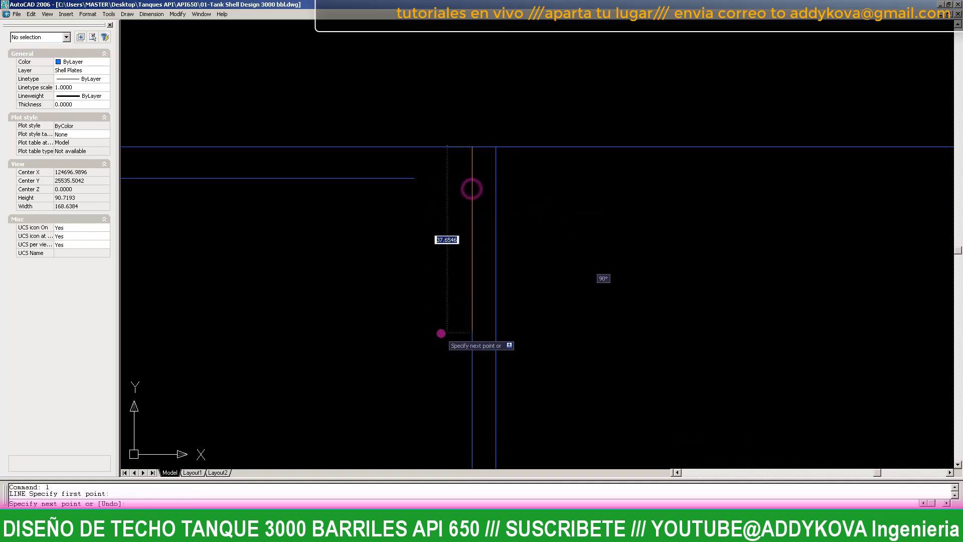
type("75")
key("Return")
scroll(495, 201, "down", 4)
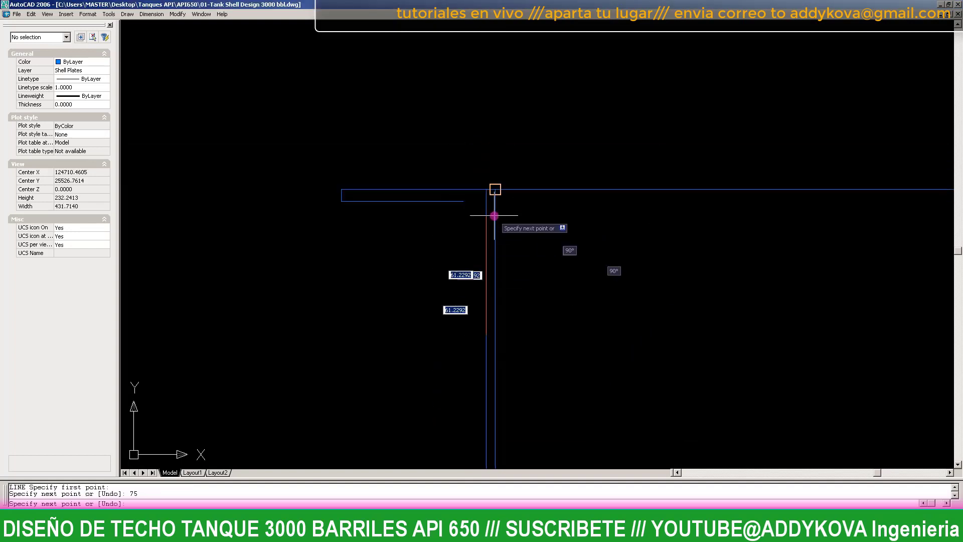
scroll(466, 262, "up", 3)
scroll(396, 299, "down", 2)
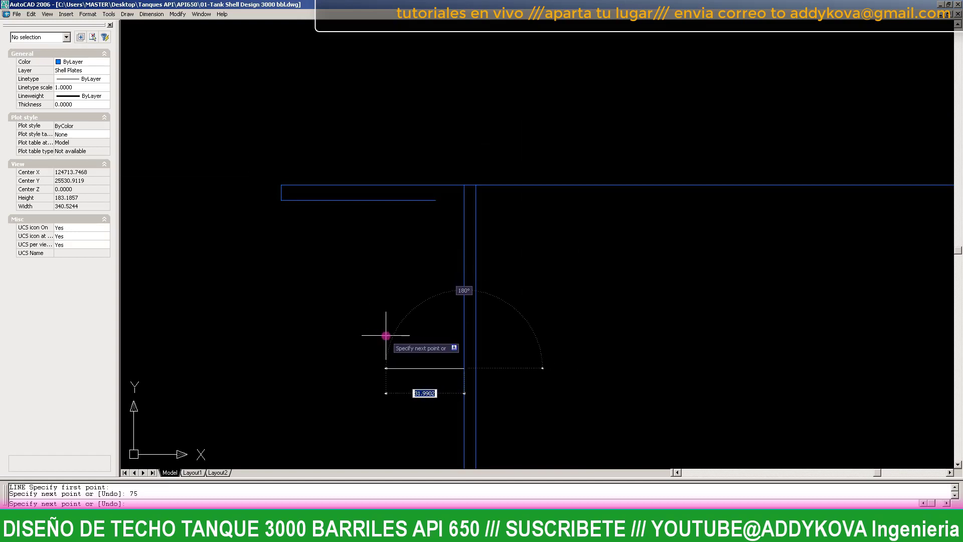
type("6.35")
key("Return")
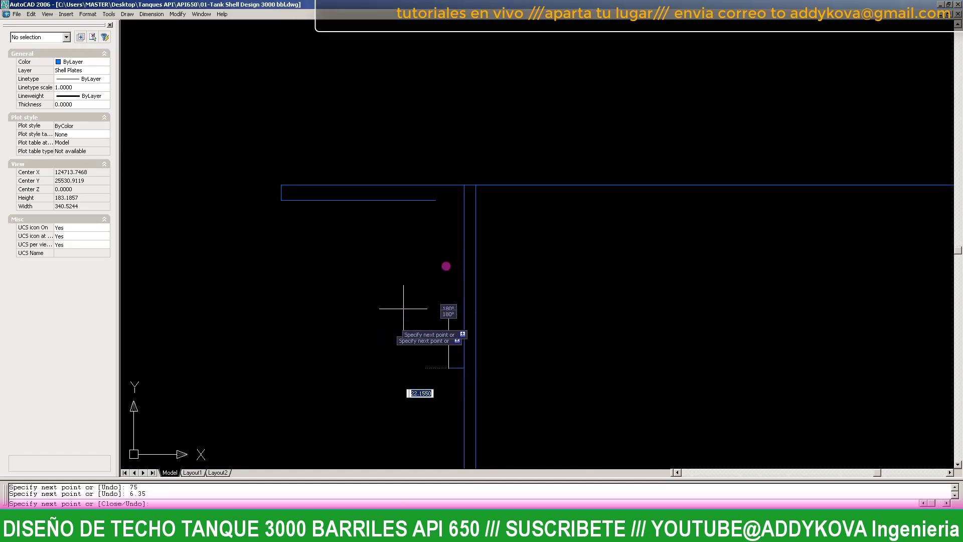
scroll(446, 226, "up", 1)
scroll(428, 215, "up", 2)
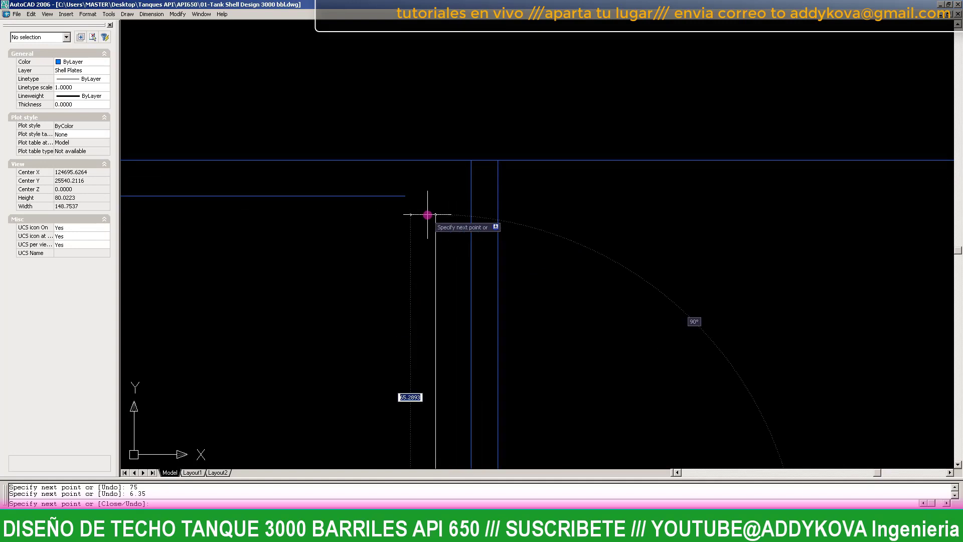
scroll(427, 214, "up", 3)
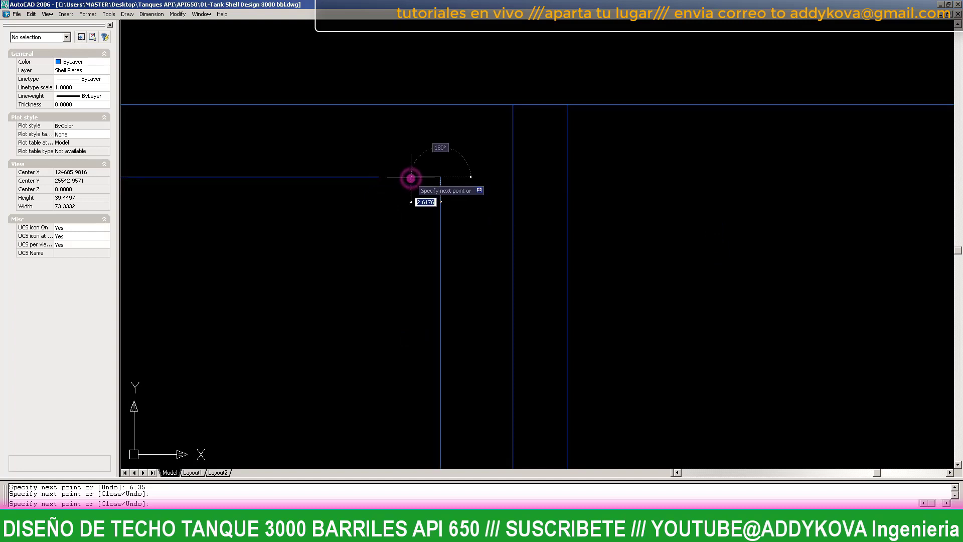
key("Return")
- Attempt an EXTEND on the profile lines, then cancel it
type("ex")
key("Return")
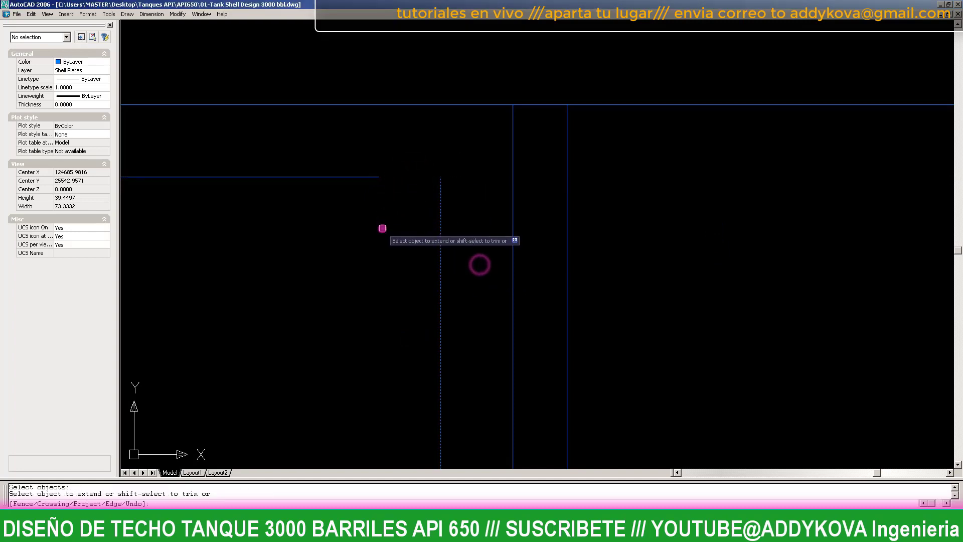
right_click(381, 226)
key("Escape")
scroll(354, 173, "down", 2)
scroll(354, 174, "down", 3)
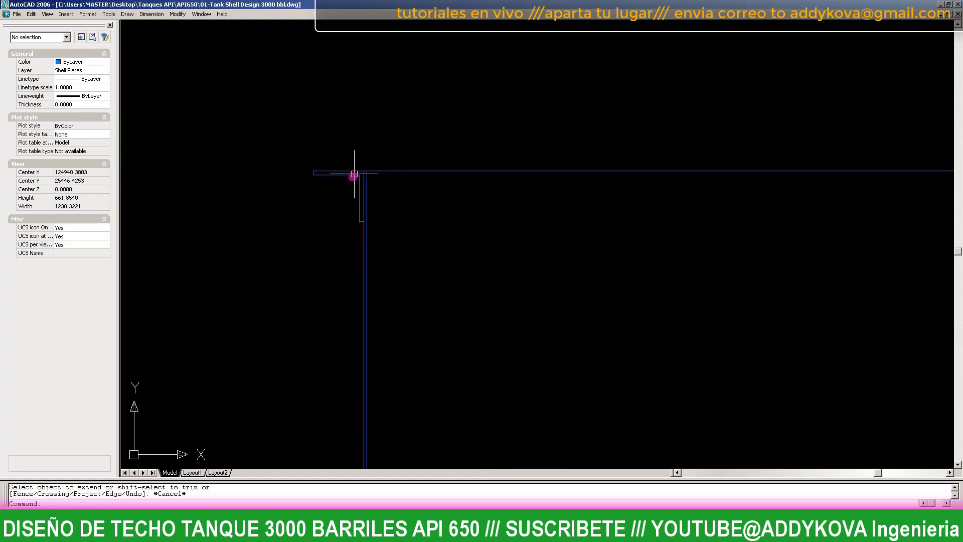
scroll(351, 172, "down", 4)
key("Escape")
- Start a linear dimension from the profile end to the shell corner, then cancel it
type("d")
key("Return")
scroll(381, 146, "up", 3)
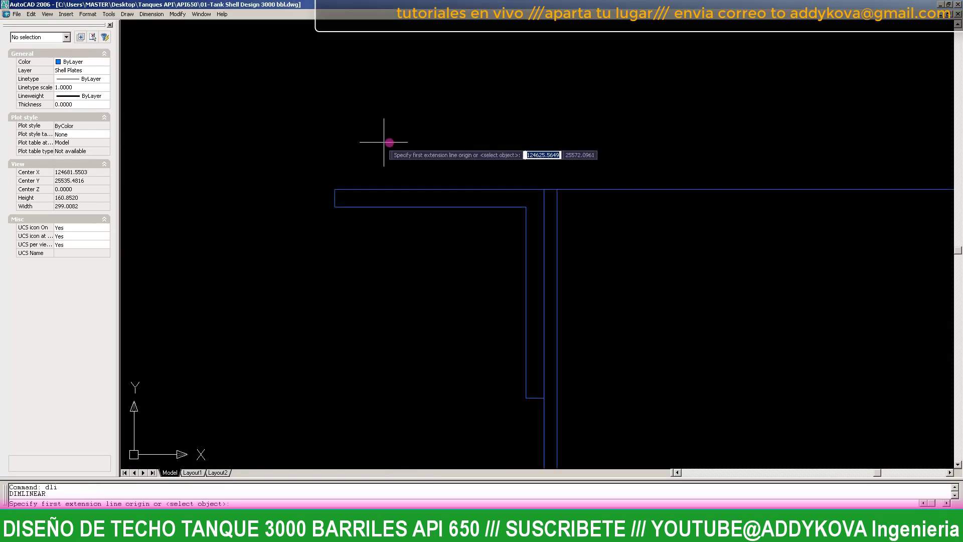
left_click(353, 190)
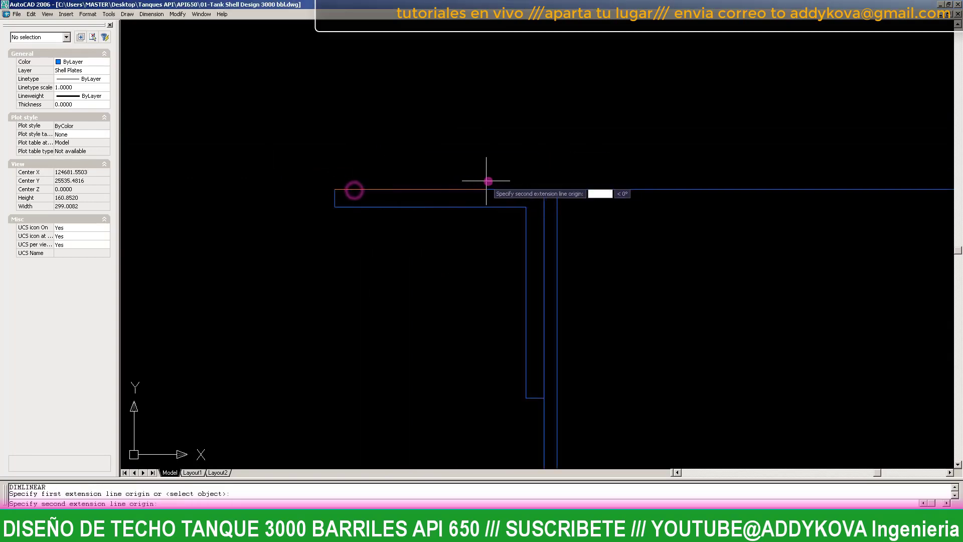
left_click(544, 189)
scroll(542, 189, "down", 8)
scroll(532, 151, "down", 4)
key("Escape")
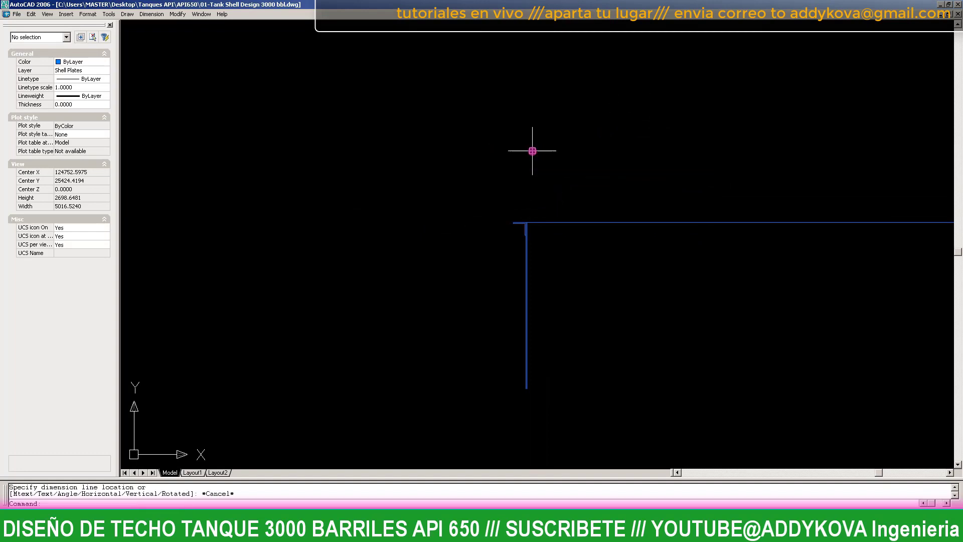
scroll(524, 226, "up", 2)
scroll(524, 226, "up", 1)
scroll(595, 223, "up", 3)
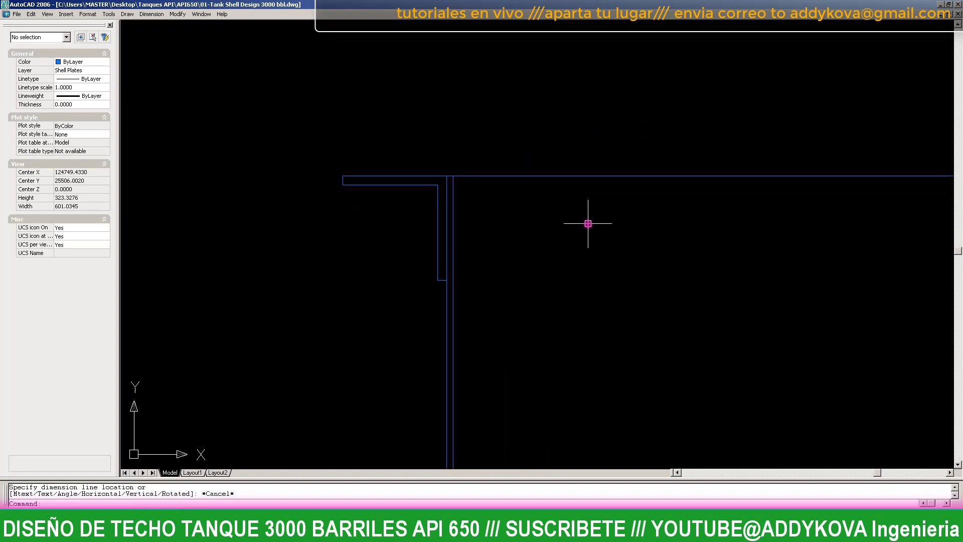
scroll(483, 209, "up", 3)
scroll(301, 153, "down", 2)
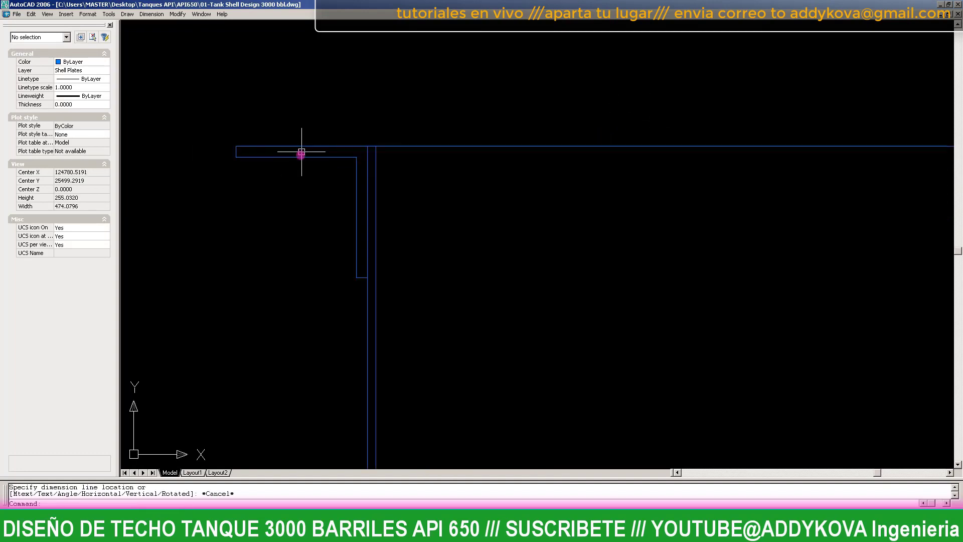
scroll(237, 174, "down", 1)
scroll(254, 171, "up", 1)
key("Escape")
- Convert the window-selected L-shaped angle outline into a region
type("reg")
key("Return")
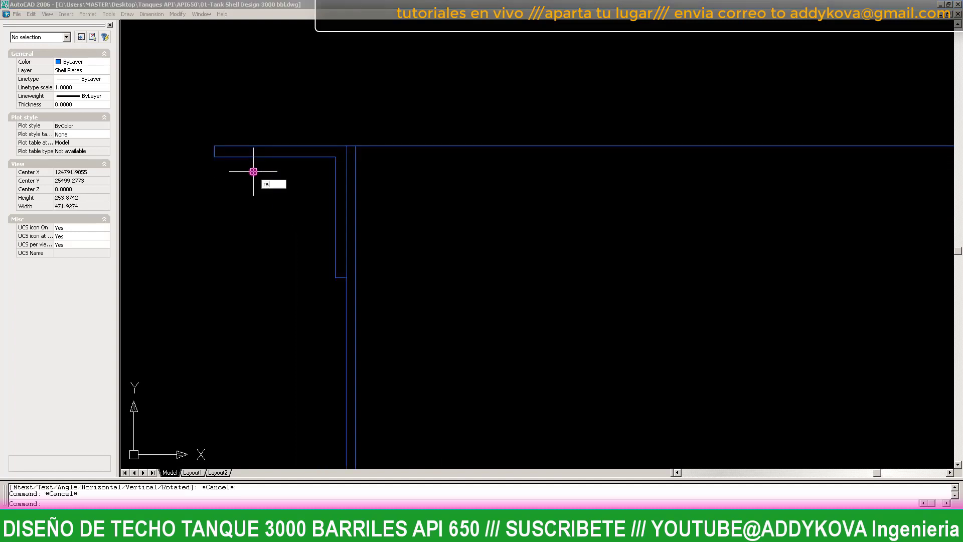
scroll(252, 170, "up", 1)
left_click(159, 99)
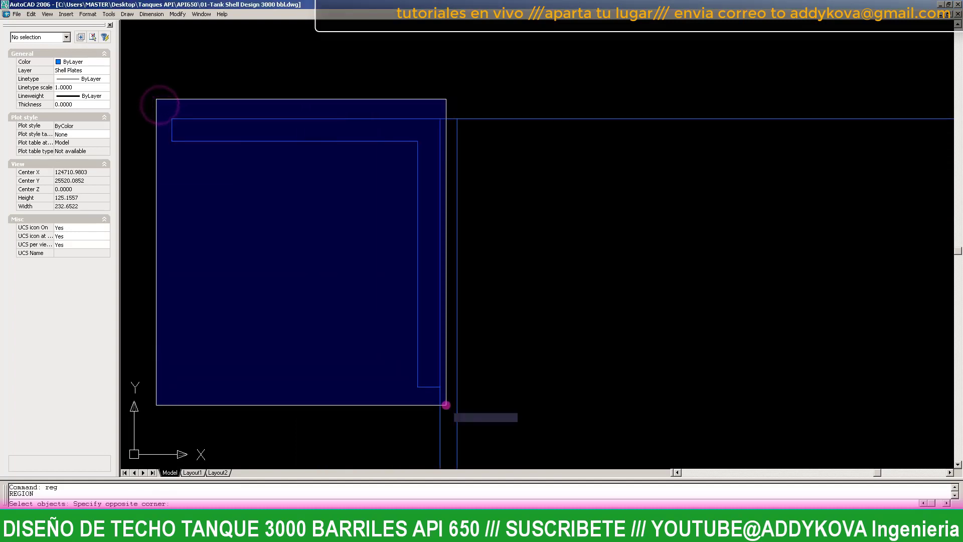
left_click(446, 402)
key("Return")
left_click(416, 320)
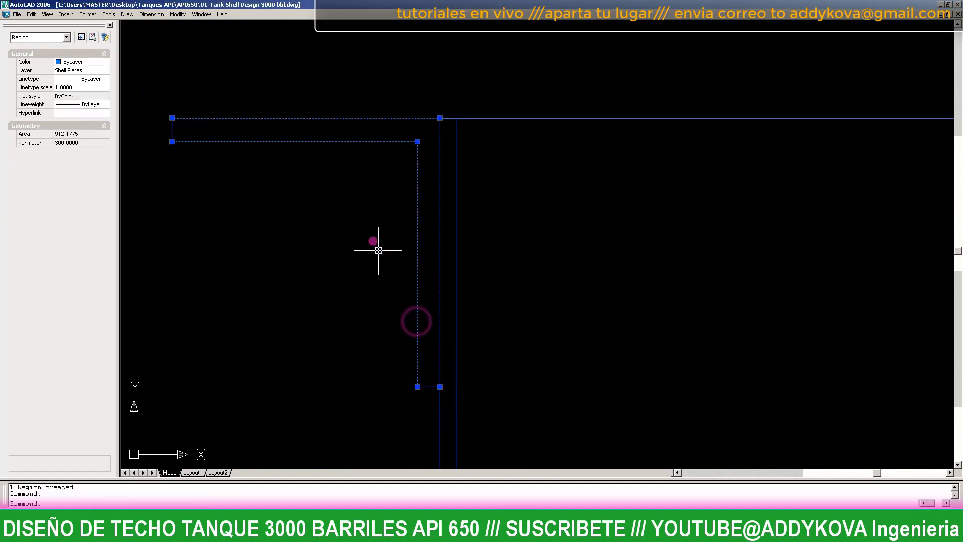
key("Escape")
- Delete the short leftover line segment near the profile
scroll(332, 220, "down", 2)
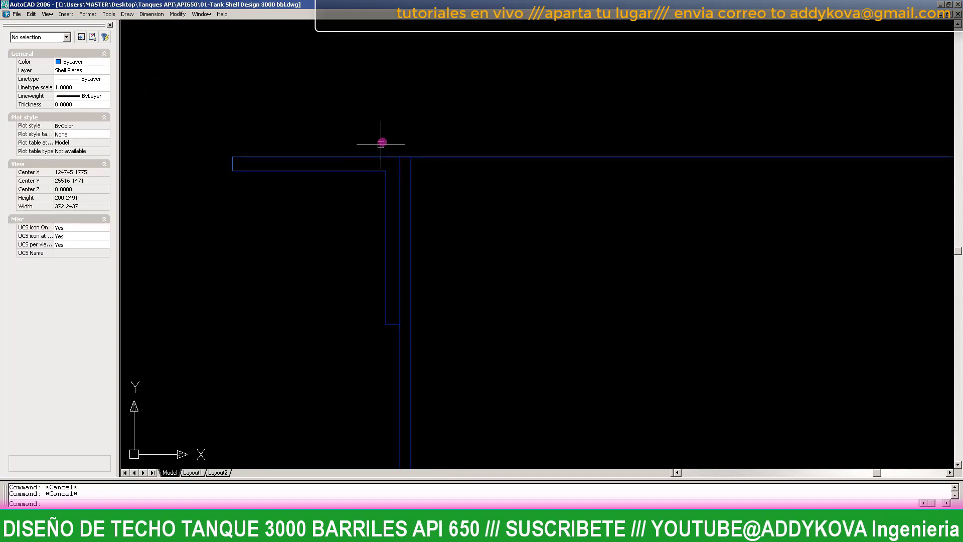
key("Escape")
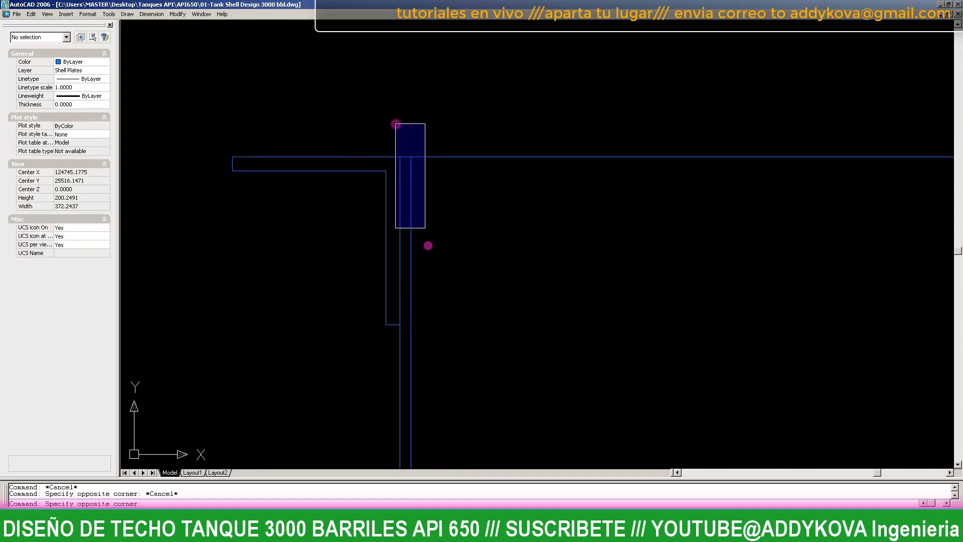
left_click(428, 245)
key("Delete")
key("Escape")
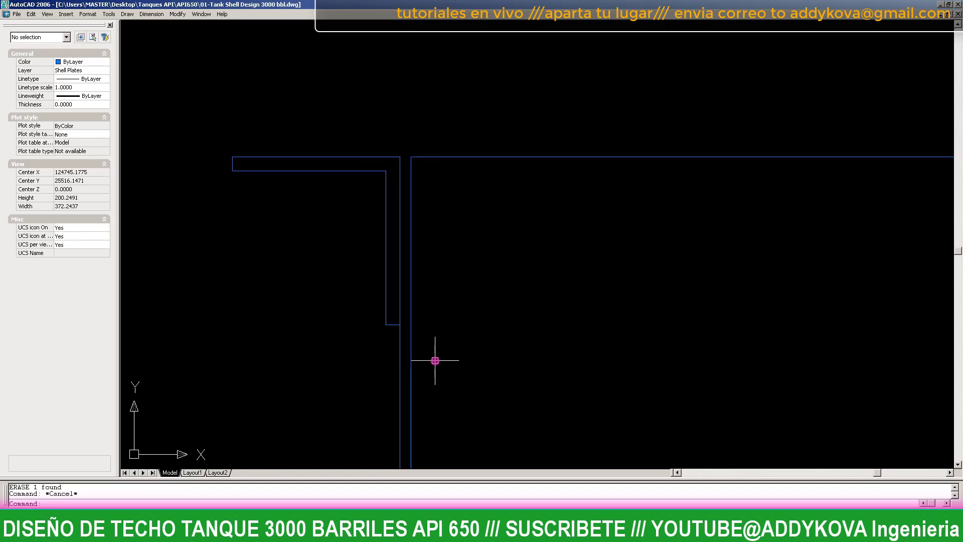
scroll(198, 157, "down", 1)
scroll(185, 133, "down", 1)
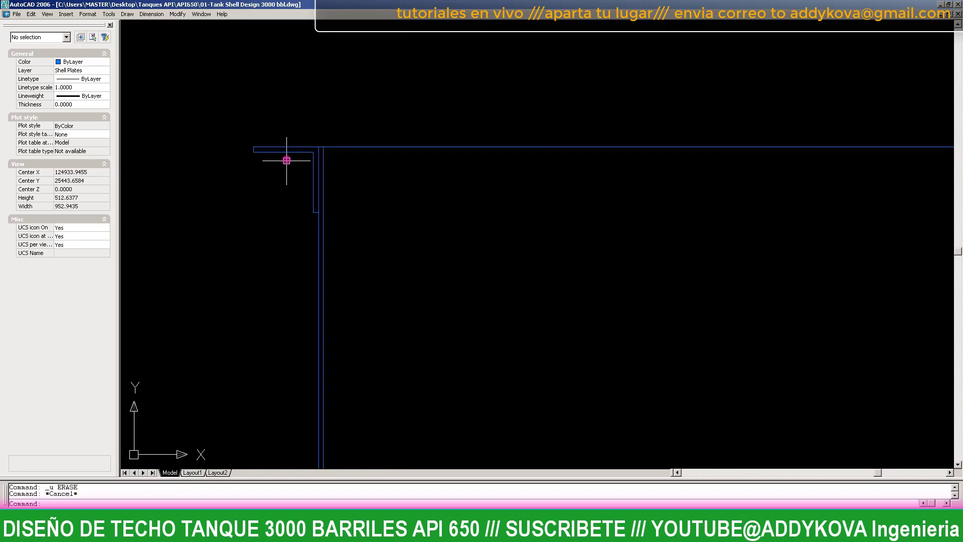
- Select the L-shaped region for mirroring, abandoning a first mirror attempt
left_click(286, 151)
scroll(276, 156, "up", 2)
type("mi")
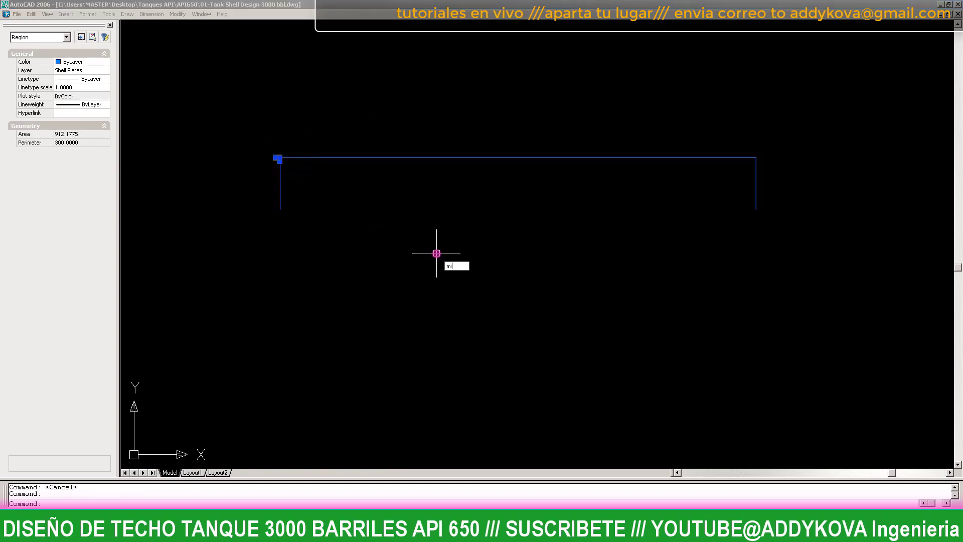
key("Return")
left_click(563, 161)
key("Escape")
scroll(279, 161, "up", 2)
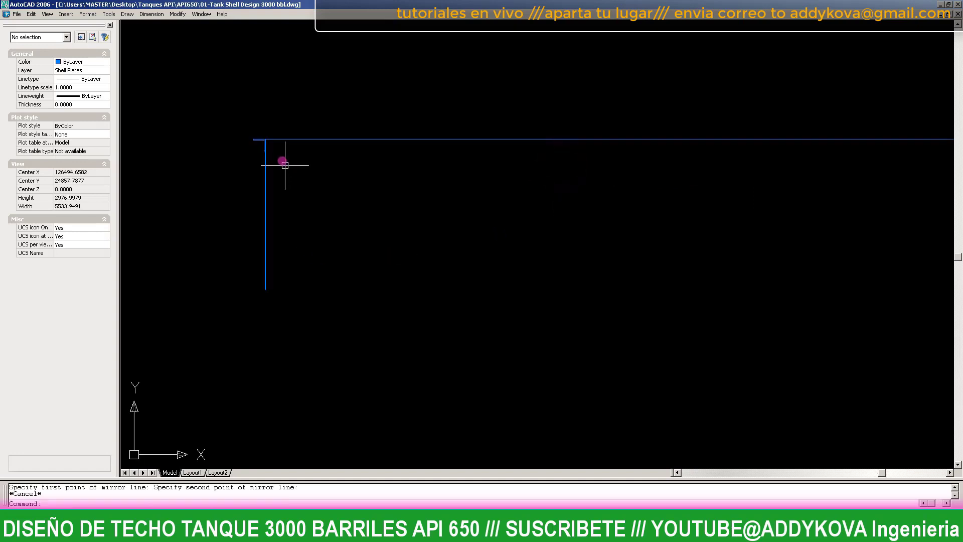
scroll(256, 142, "up", 2)
scroll(255, 153, "down", 2)
scroll(254, 153, "down", 2)
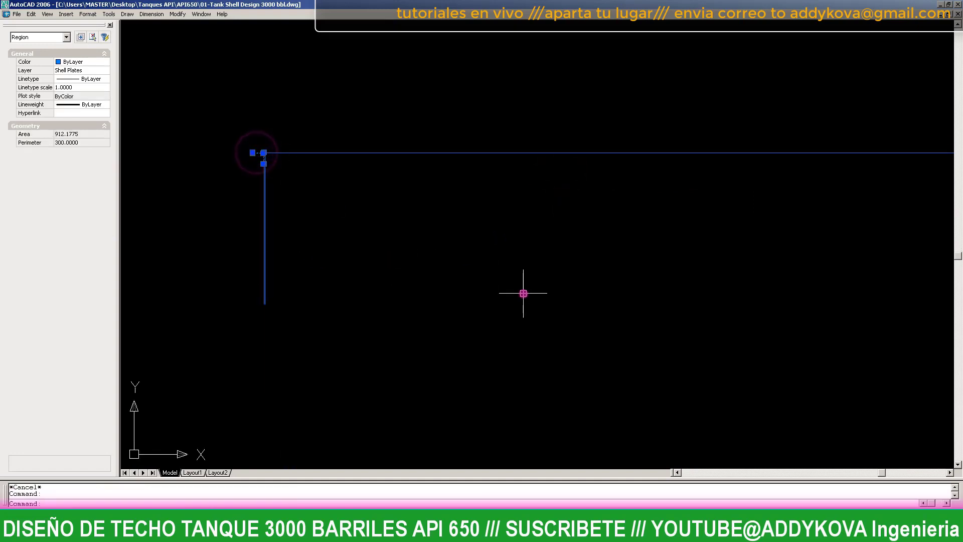
- Mirror the region about a vertical axis through the tank-top midpoint, keeping the original
type("mi")
key("Return")
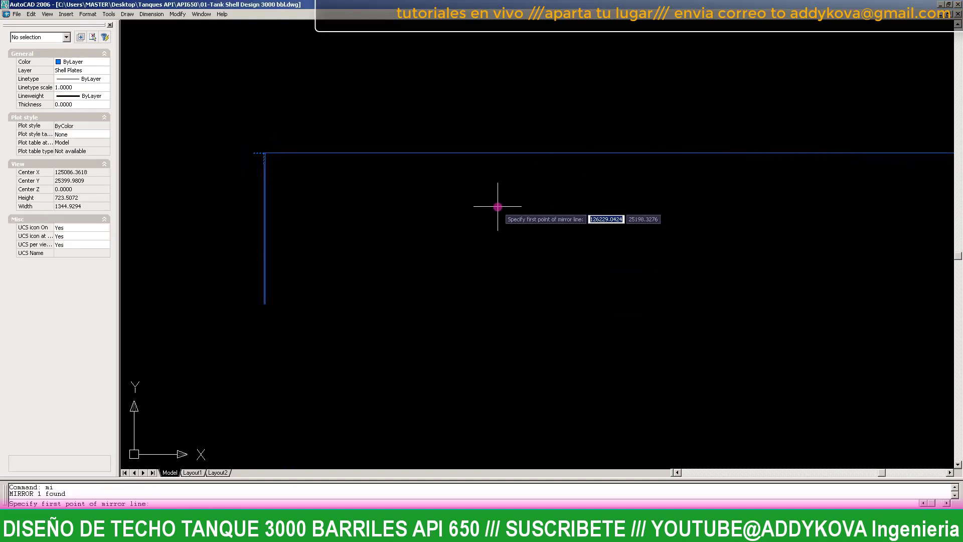
scroll(477, 200, "down", 7)
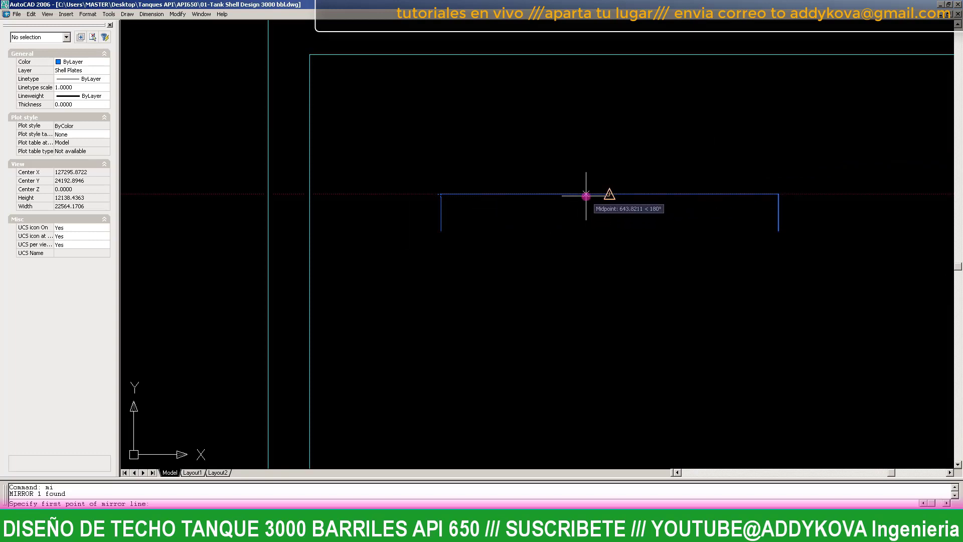
scroll(586, 195, "up", 2)
left_click(575, 181)
left_click(590, 296)
key("Return")
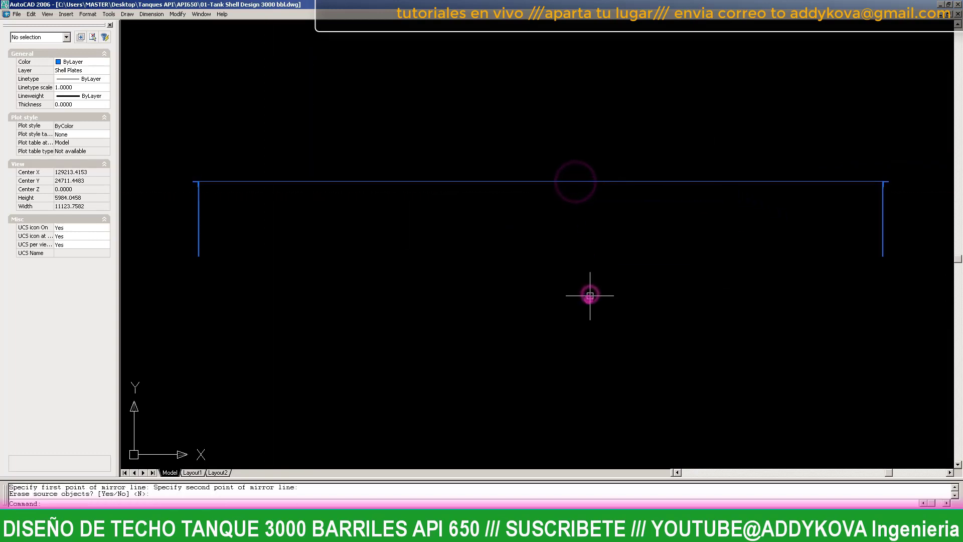
key("Escape")
- Zoom a window around the tank's top so the whole corner area is visible
type("z")
key("Return")
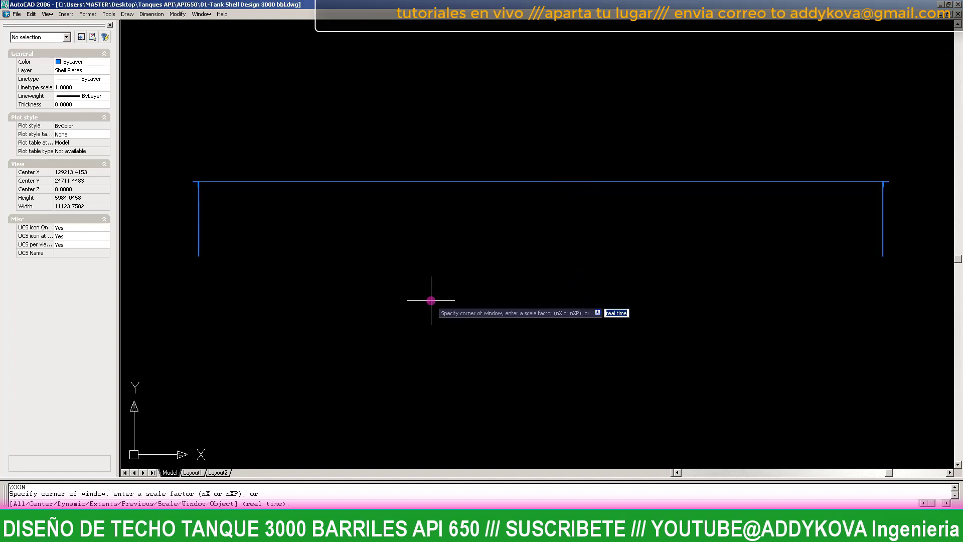
type("w")
key("Return")
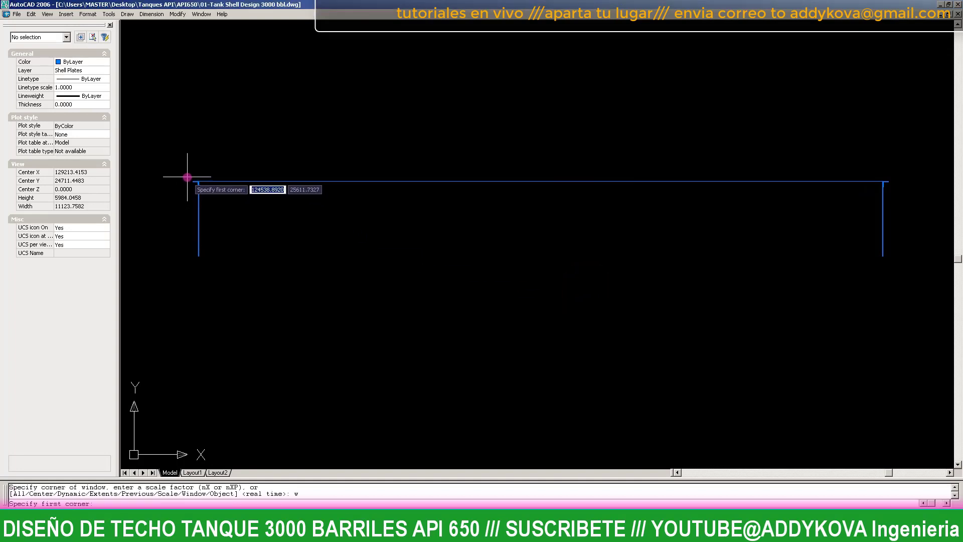
left_click(188, 176)
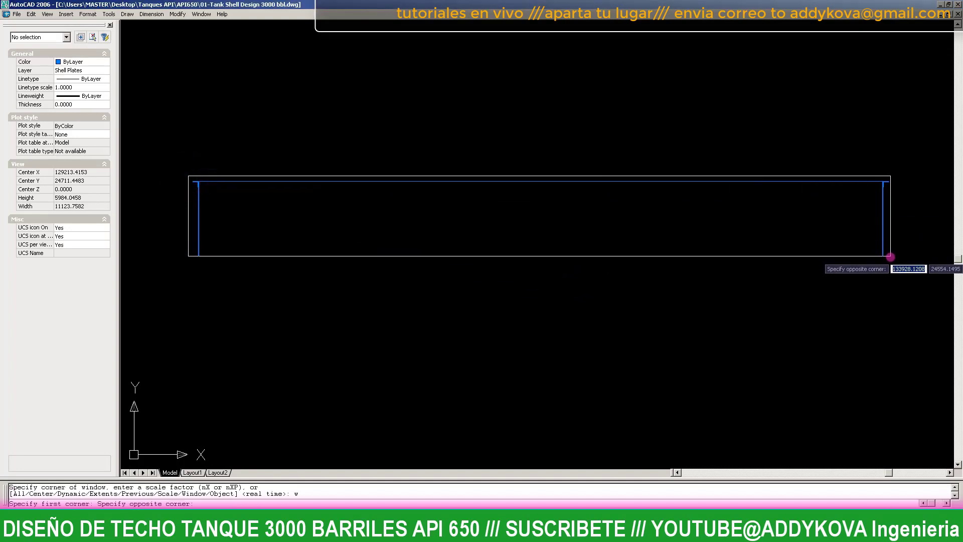
left_click(890, 257)
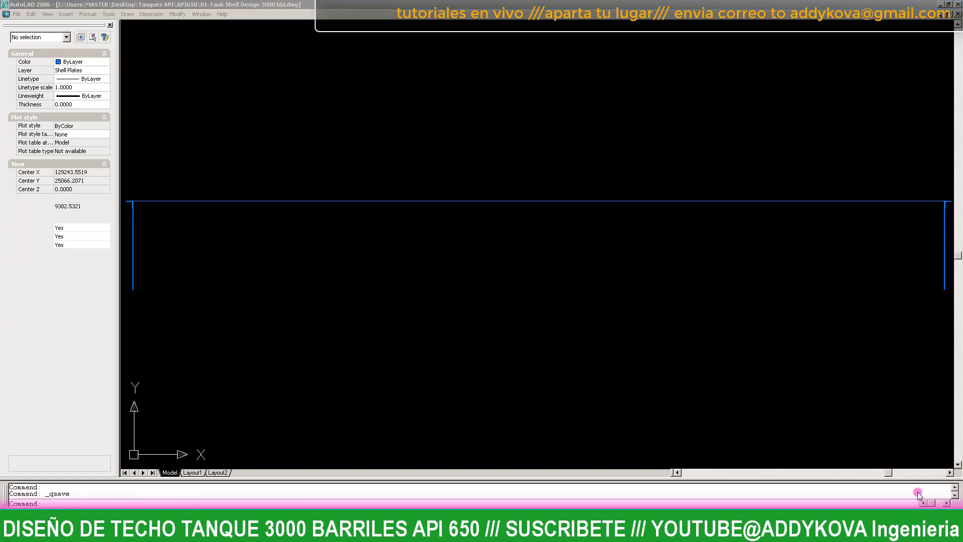
left_click(278, 284)
scroll(366, 267, "down", 1)
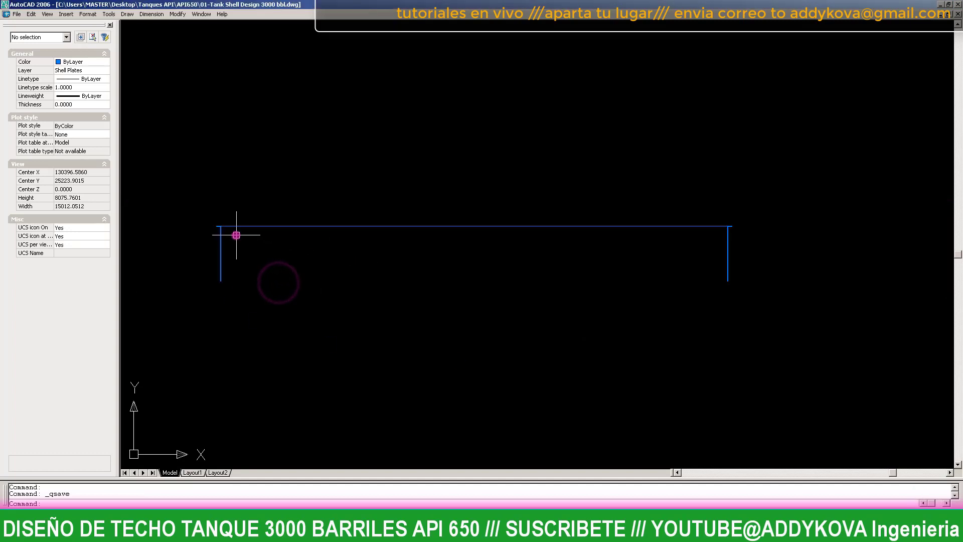
scroll(219, 221, "up", 2)
scroll(224, 219, "up", 2)
scroll(231, 222, "up", 2)
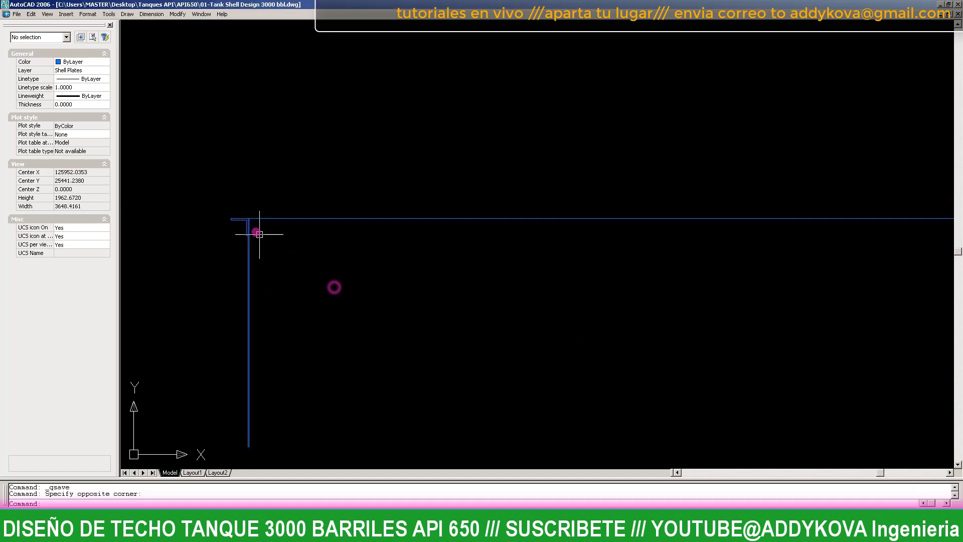
scroll(226, 211, "up", 3)
scroll(230, 217, "up", 2)
scroll(230, 217, "up", 2)
- Move the L-shaped region at the left corner 13 units up
left_click(302, 217)
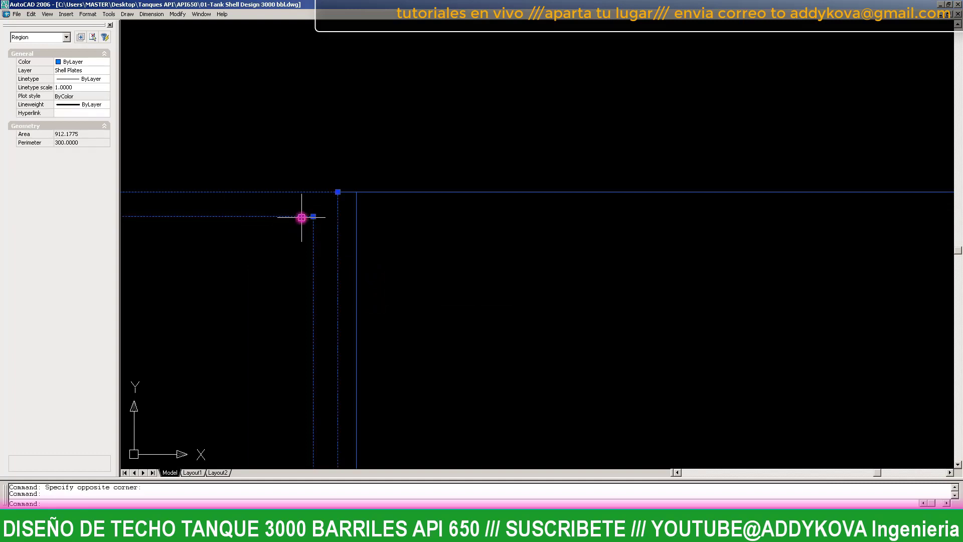
scroll(391, 273, "down", 1)
type("m")
key("Return")
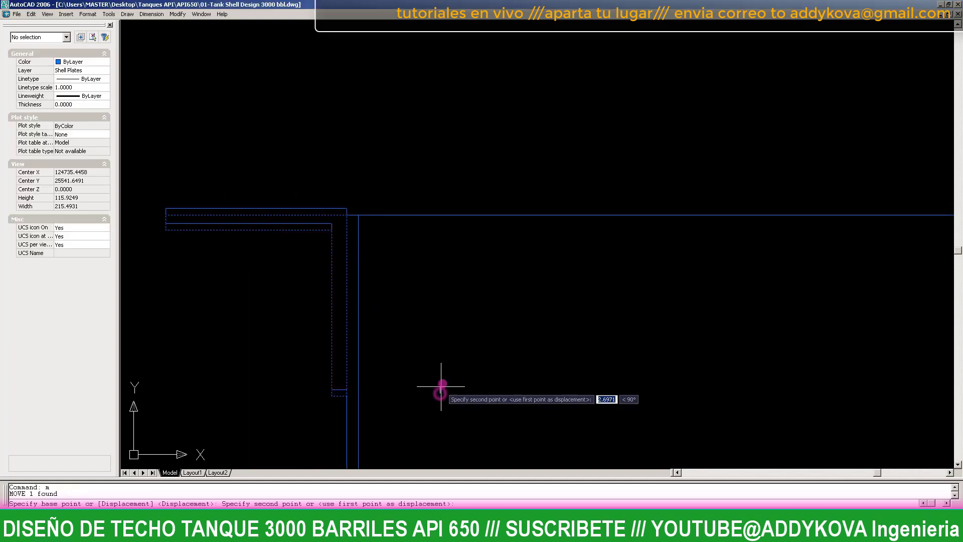
left_click(440, 393)
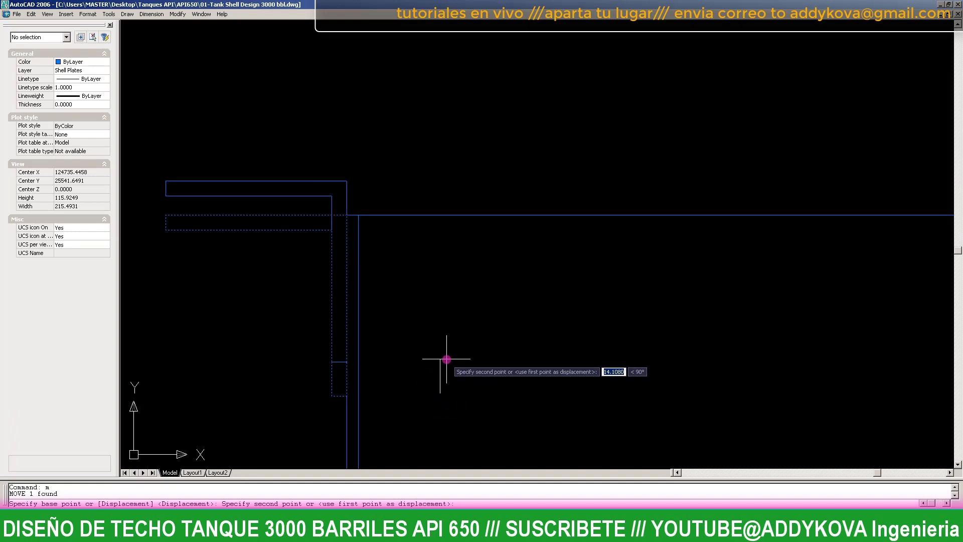
type("13")
key("Return")
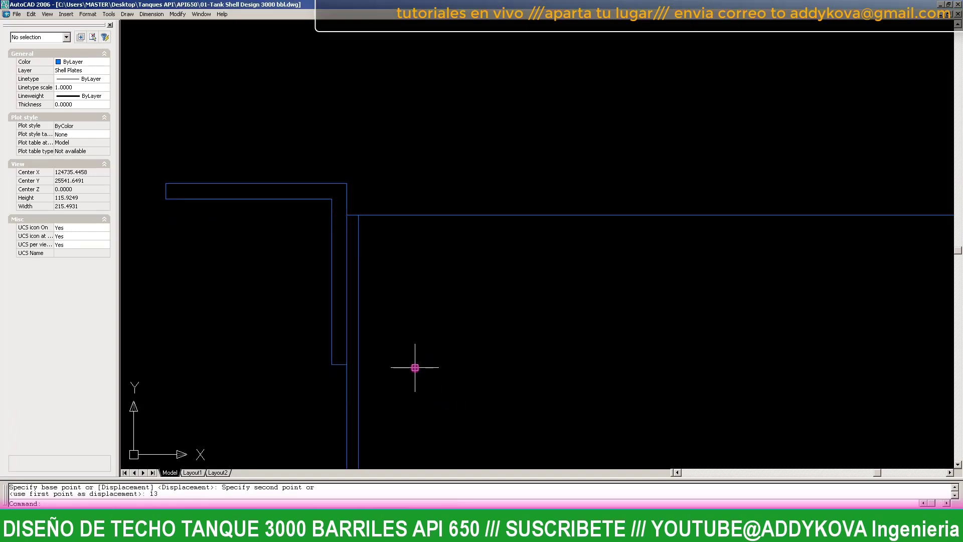
scroll(276, 275, "down", 5)
scroll(271, 275, "down", 4)
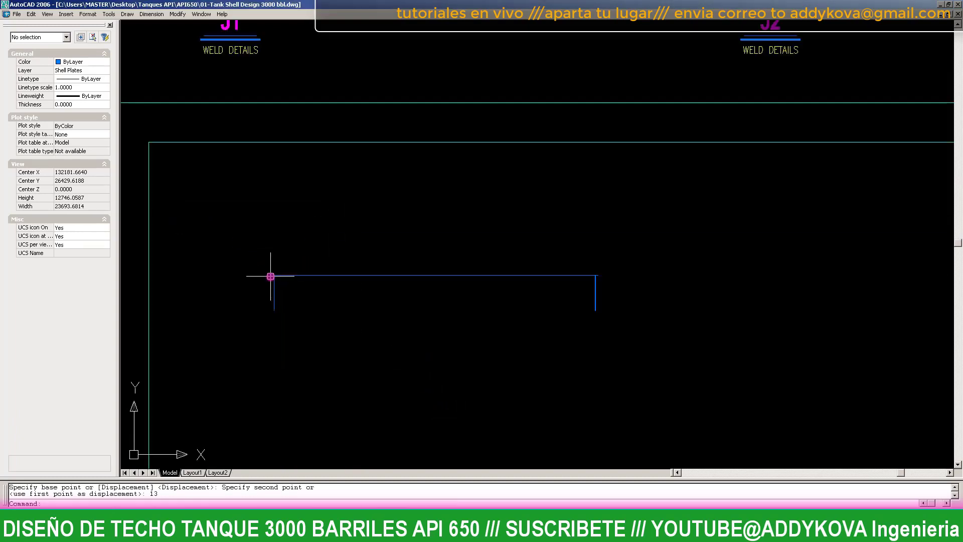
scroll(576, 273, "up", 3)
scroll(576, 273, "up", 2)
- Window-select the two ledge lines and move them 13 units up
left_click(513, 247)
left_click(613, 333)
scroll(613, 333, "up", 6)
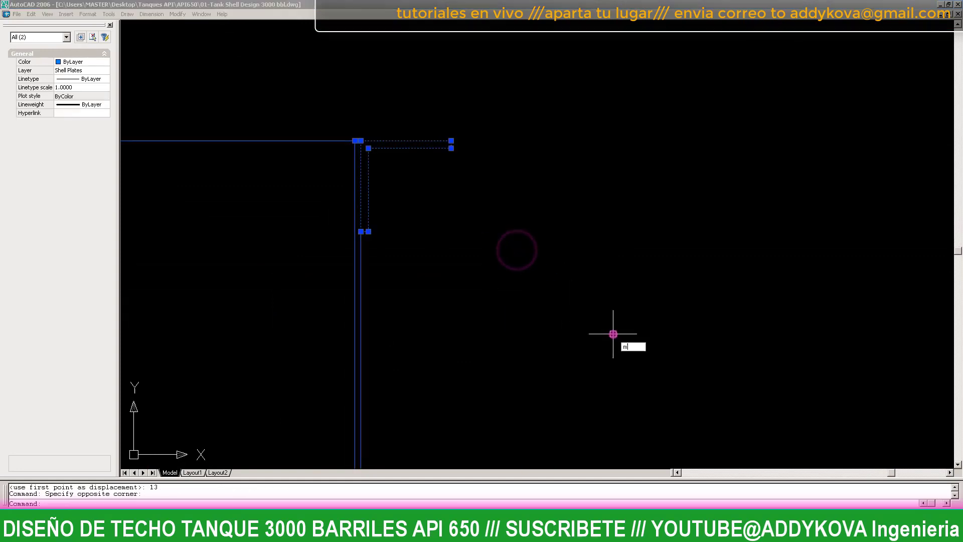
type("m")
key("Return")
left_click(613, 334)
type("13")
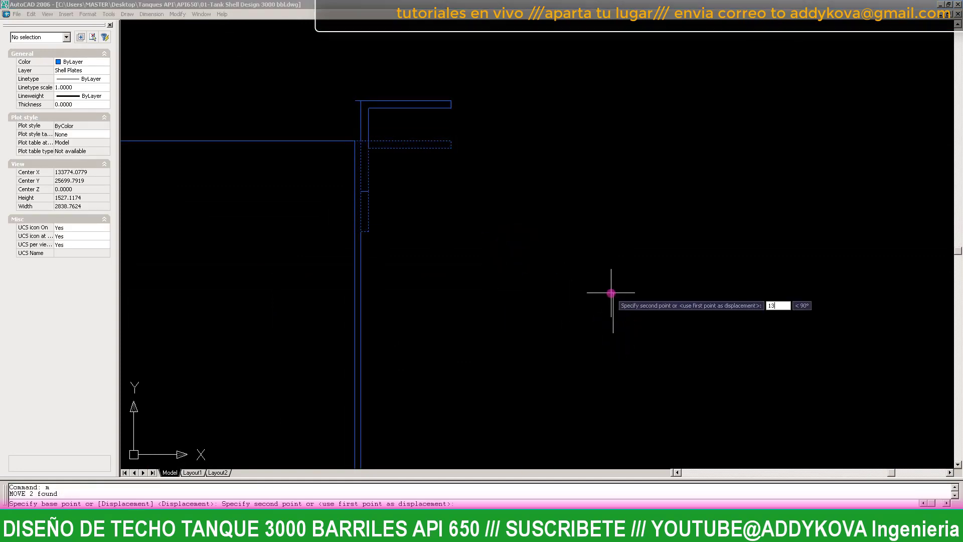
key("Return")
key("Escape")
scroll(613, 279, "up", 3)
scroll(596, 237, "up", 3)
scroll(536, 209, "up", 3)
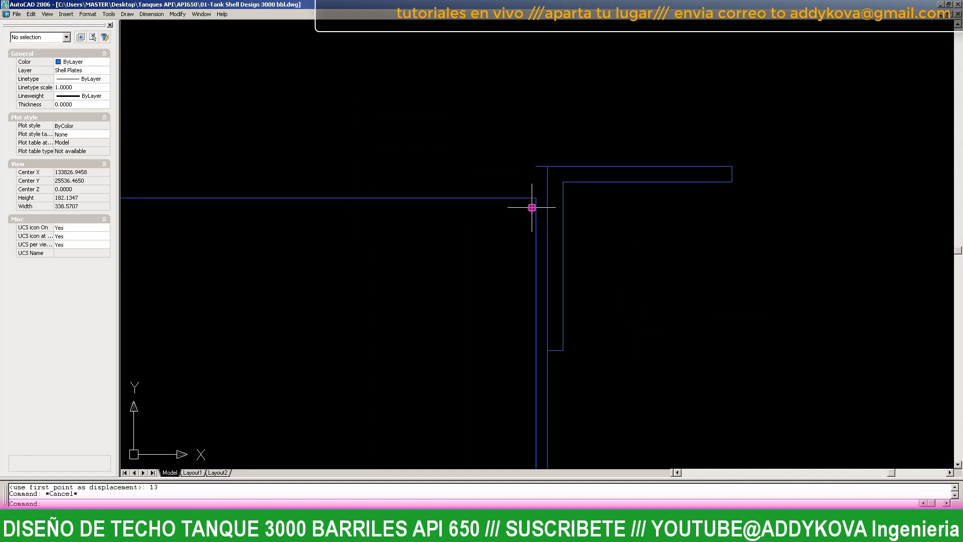
scroll(599, 228, "down", 3)
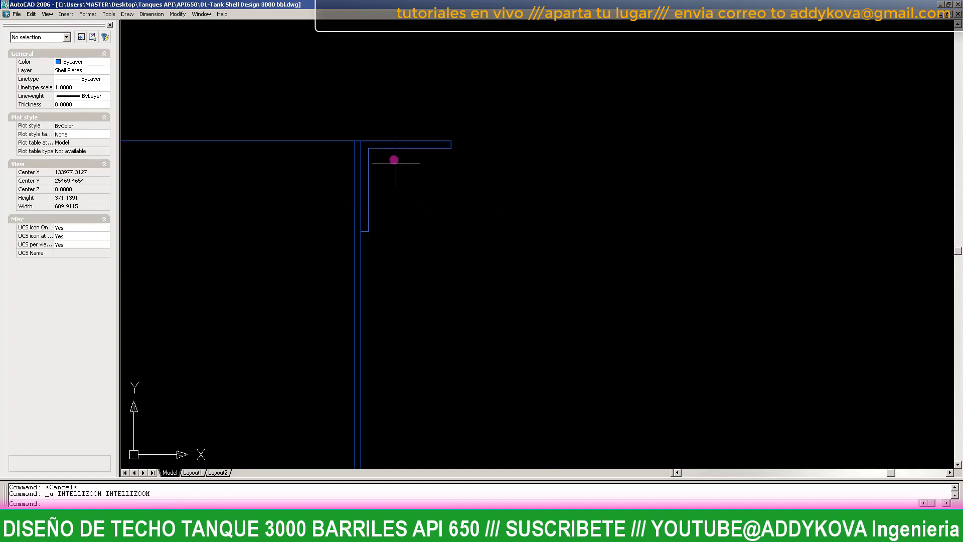
- Move the L-shaped plate 13 units up and check the adjacent vertical line
left_click(406, 121)
type("m")
key("Return")
left_click(481, 337)
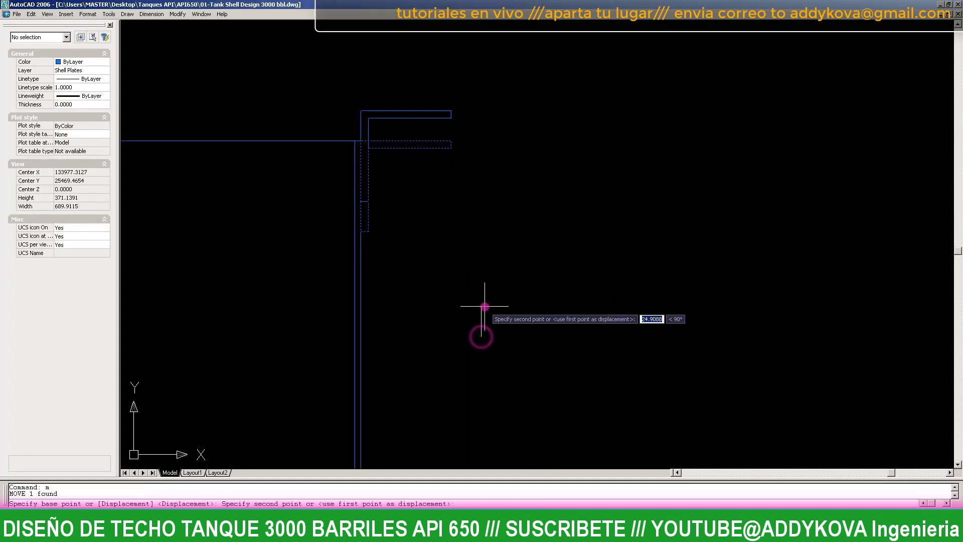
type("13")
key("Return")
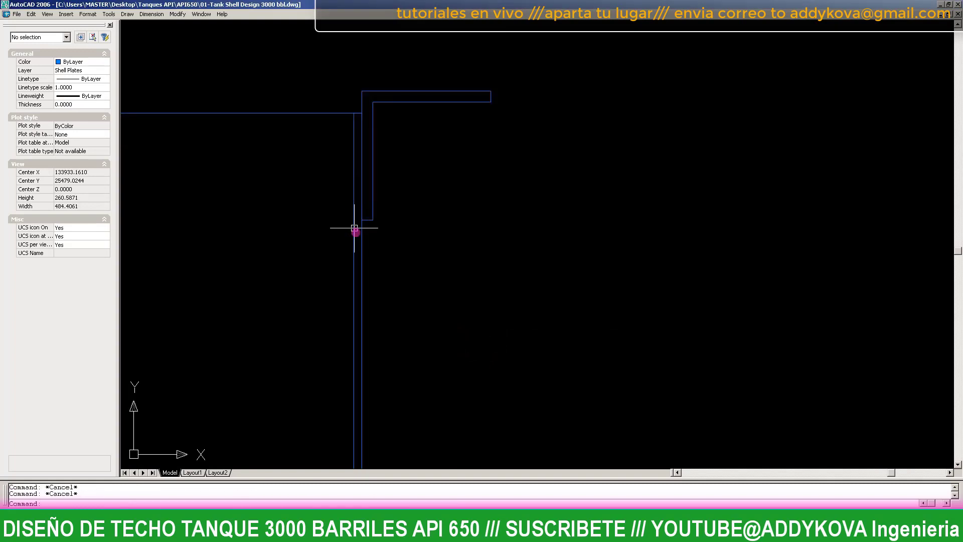
left_click(361, 233)
scroll(600, 221, "down", 8)
scroll(601, 225, "down", 2)
key("Escape")
scroll(652, 240, "down", 2)
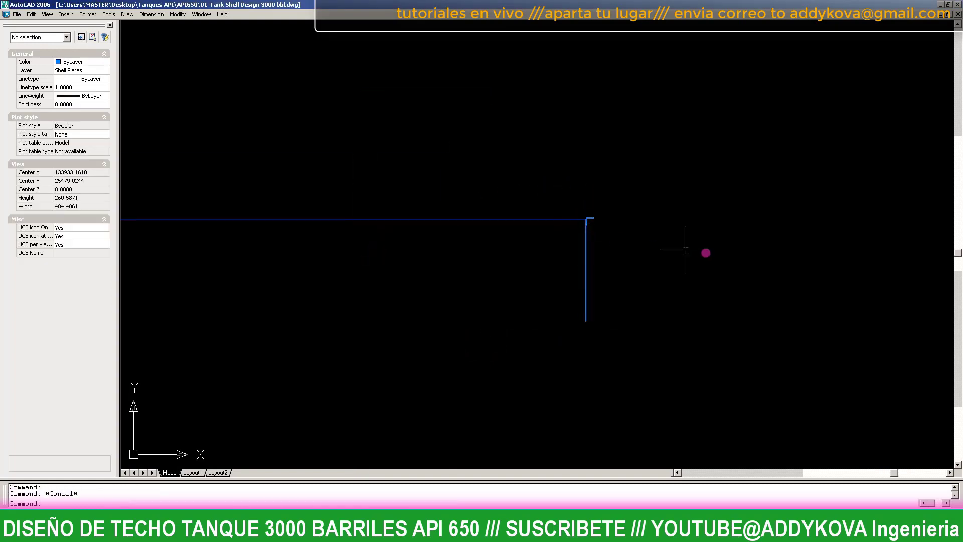
scroll(703, 253, "down", 4)
scroll(440, 240, "up", 2)
scroll(241, 250, "up", 3)
- Draw a vertical centreline upward from the horizontal line's midpoint
scroll(242, 249, "down", 6)
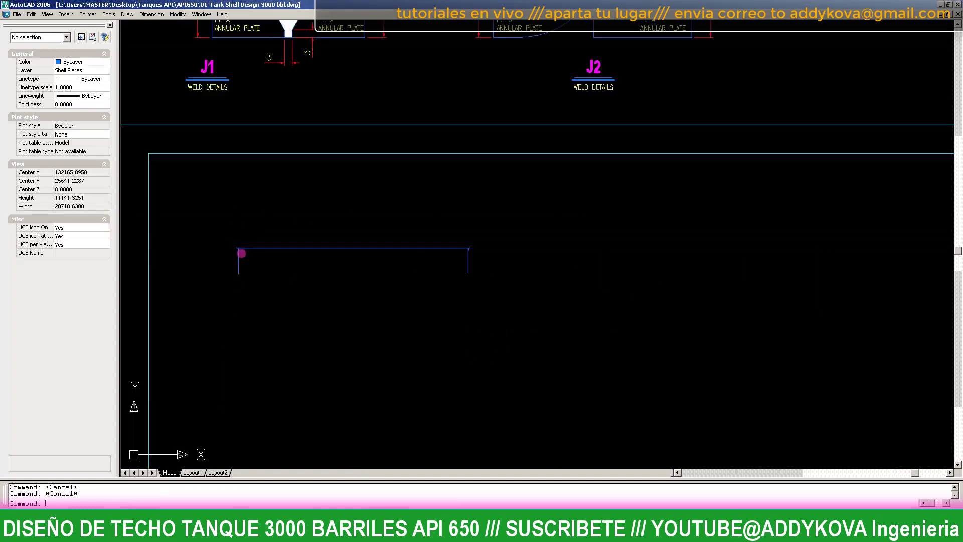
type("l")
key("Return")
left_click(353, 248)
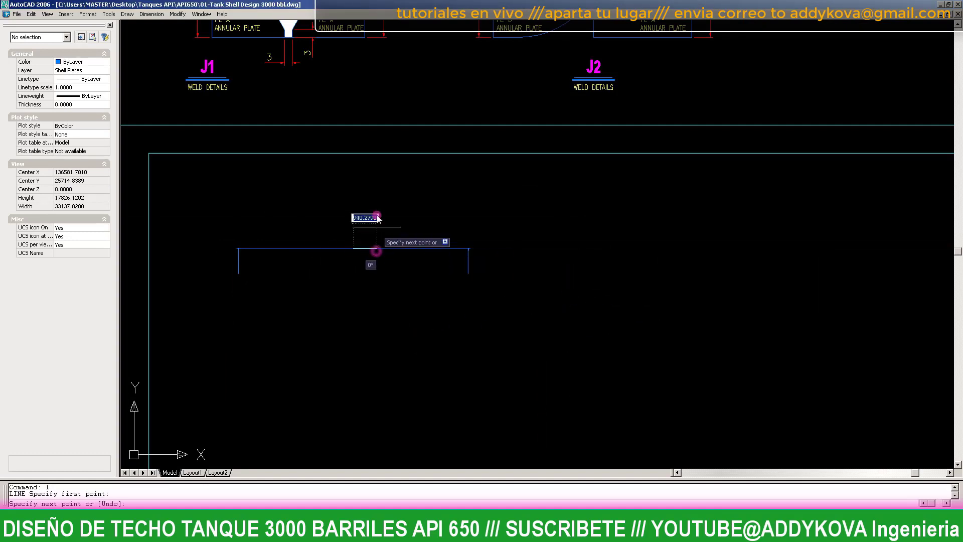
left_click(372, 195)
key("Escape")
scroll(241, 251, "up", 3)
key("Escape")
scroll(226, 255, "up", 3)
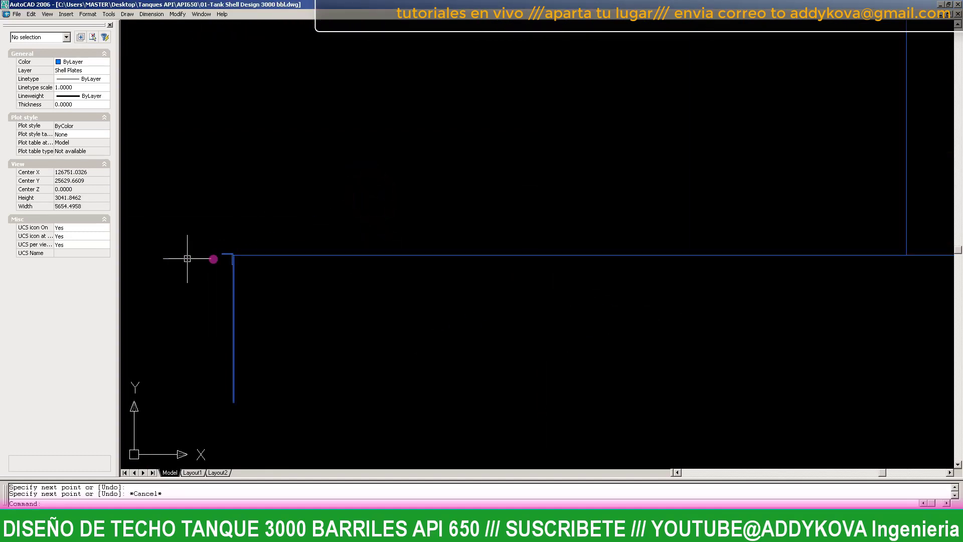
scroll(232, 264, "up", 4)
scroll(194, 248, "up", 3)
scroll(230, 294, "up", 5)
- Draw a 25-unit vertical line down from the corner plate's top corner
type("l")
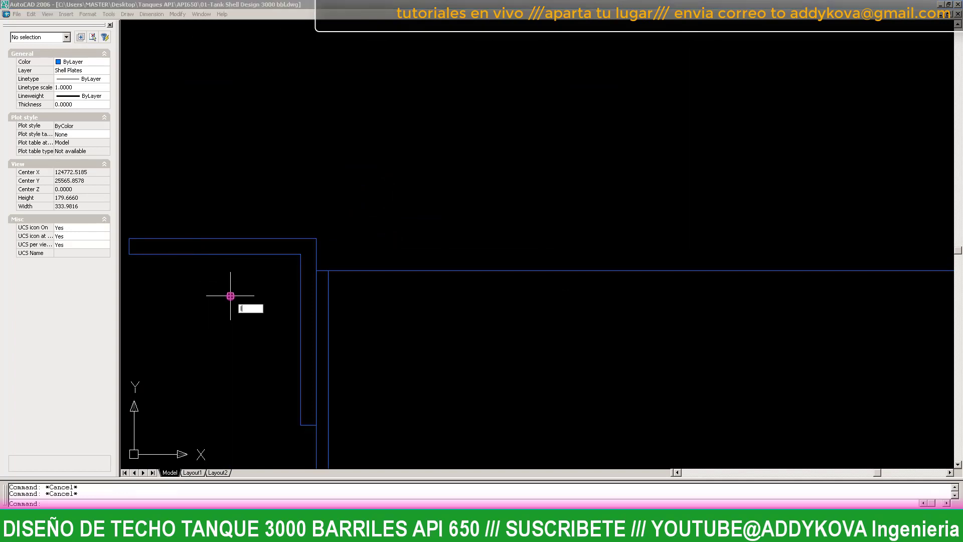
key("Return")
scroll(236, 296, "down", 3)
left_click(303, 232)
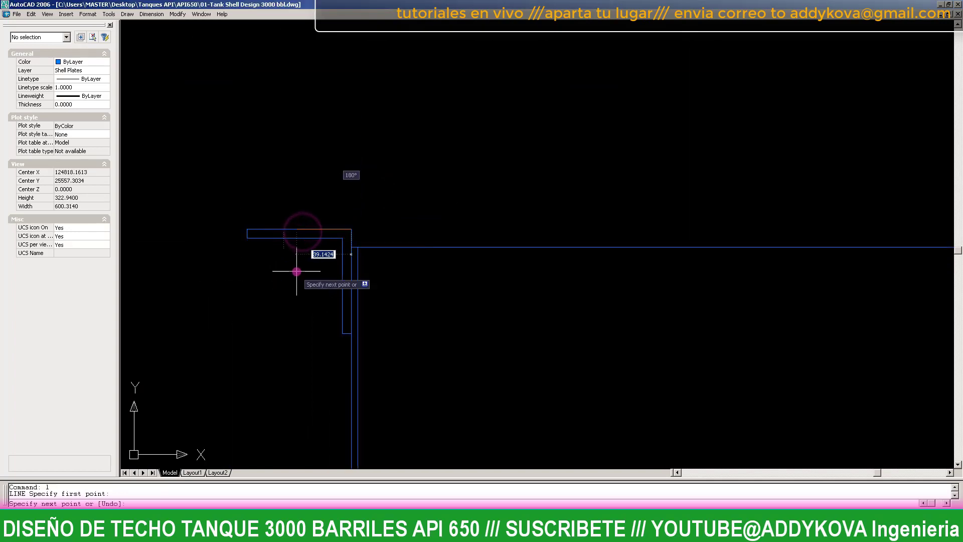
scroll(301, 269, "up", 3)
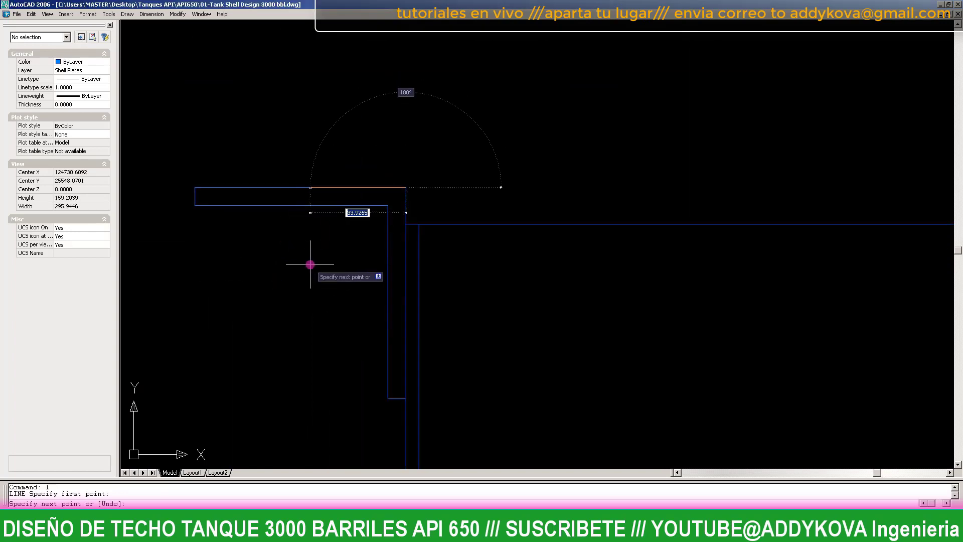
type("25")
key("Return")
left_click(300, 395)
key("Escape")
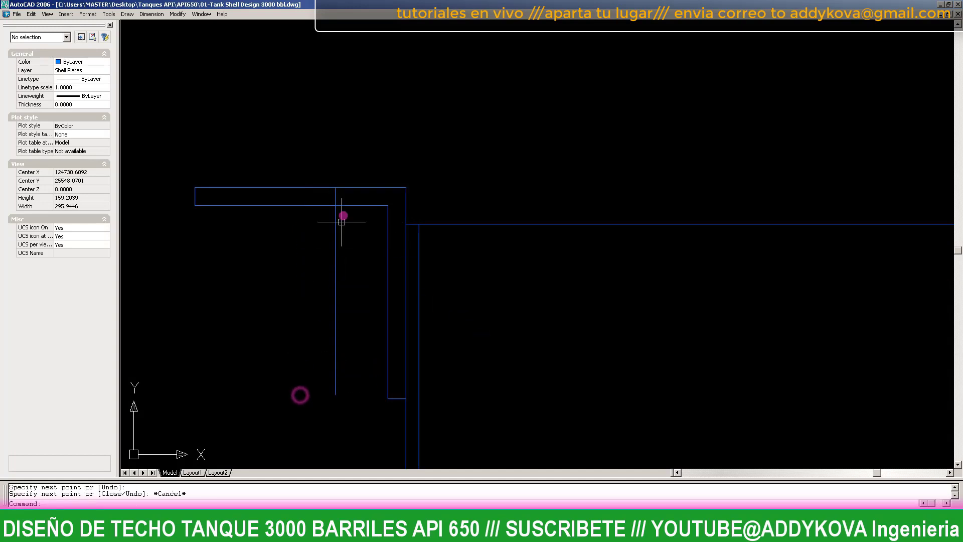
scroll(311, 175, "up", 2)
left_click(279, 137)
left_click(509, 194)
key("Escape")
scroll(356, 236, "down", 3)
key("Escape")
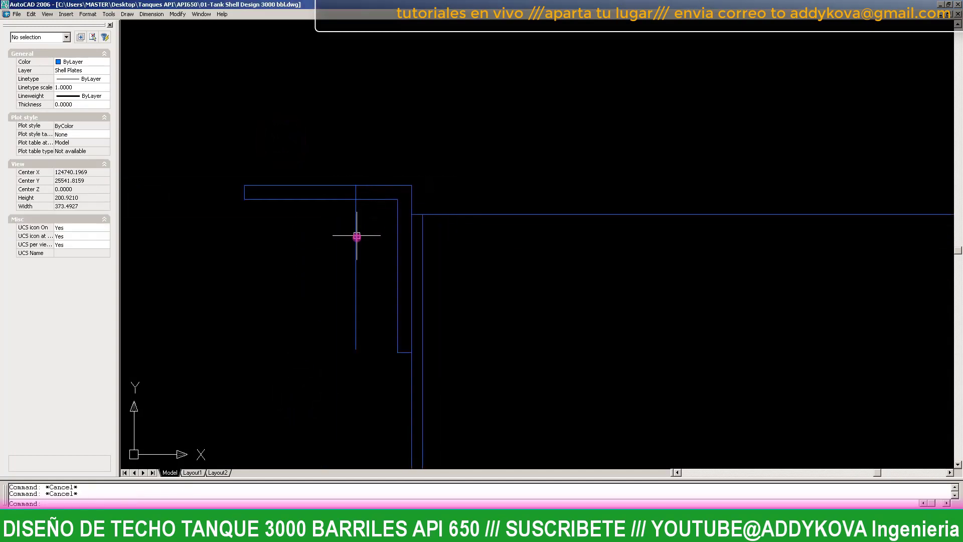
- Mirror the corner vertical line to the opposite side about the roof line's midpoint
left_click(357, 235)
scroll(286, 223, "down", 2)
scroll(198, 239, "down", 2)
scroll(344, 260, "up", 3)
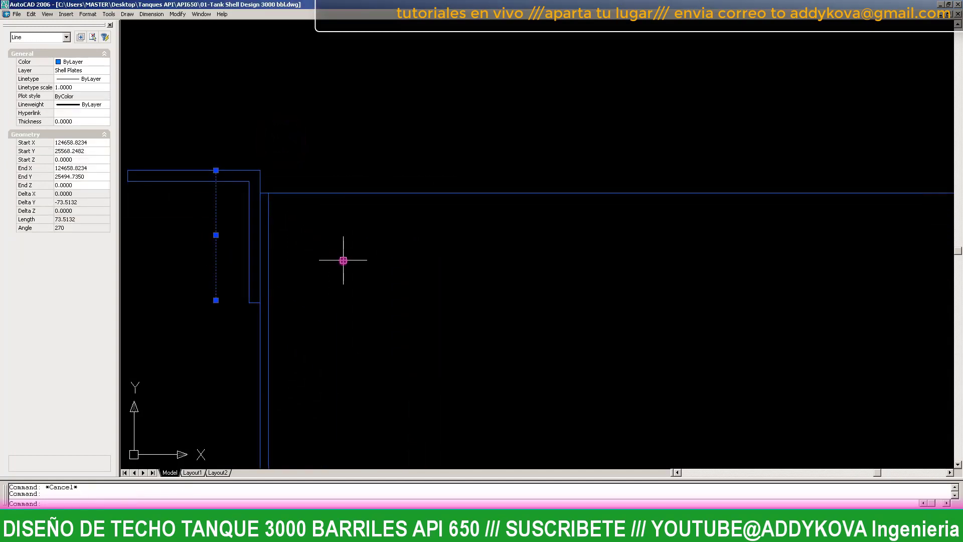
key("Escape")
type("l")
key("Return")
key("Escape")
scroll(285, 252, "down", 2)
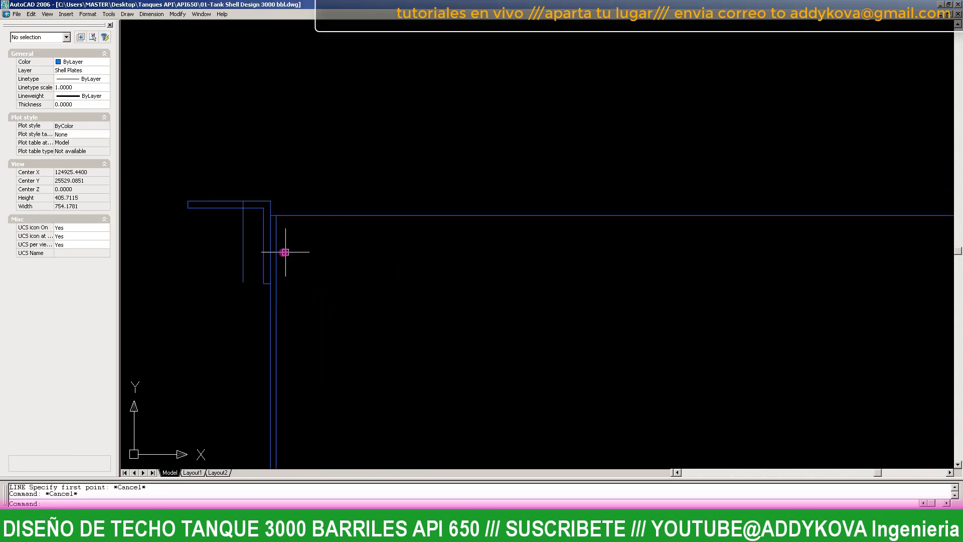
left_click(242, 236)
scroll(242, 228, "down", 3)
type("mi")
key("Return")
scroll(338, 286, "down", 3)
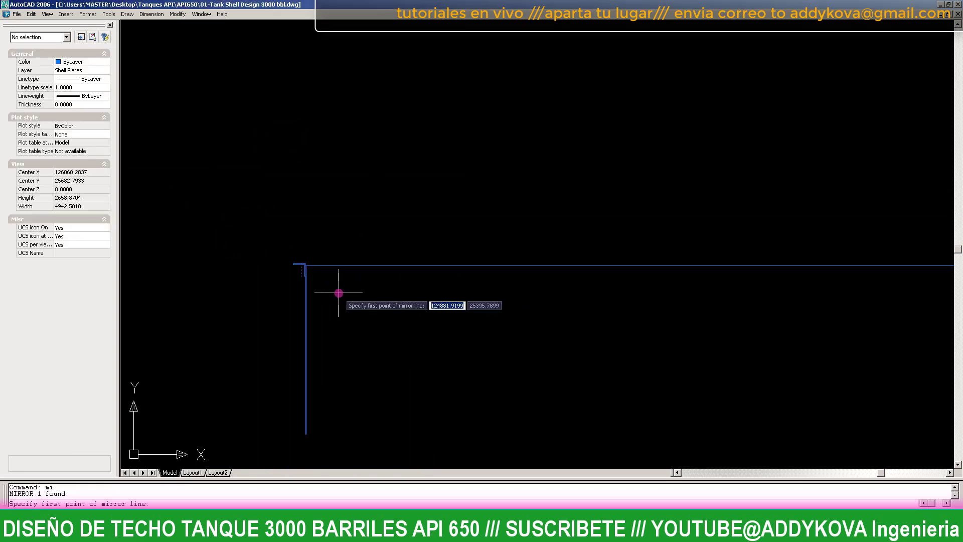
scroll(346, 284, "down", 2)
left_click(799, 275)
scroll(619, 215, "down", 5)
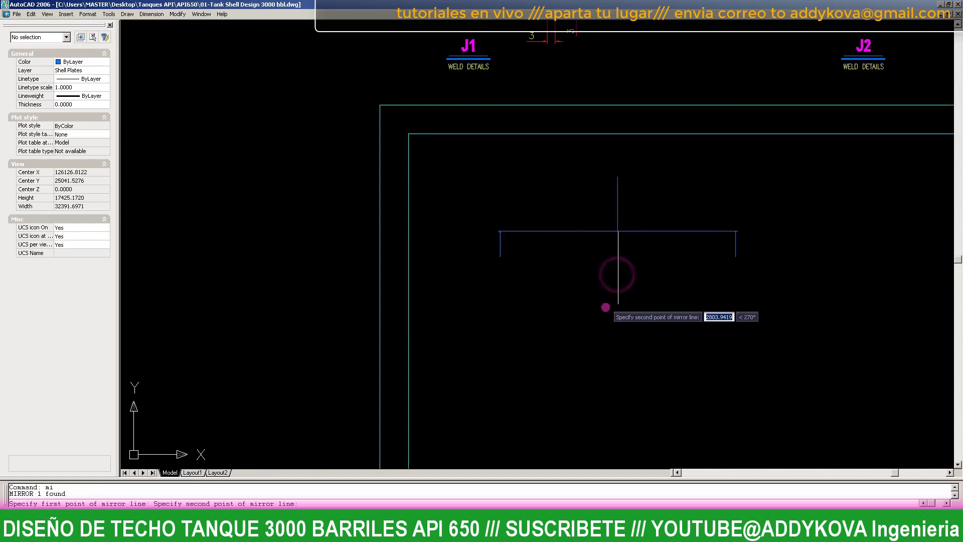
left_click(604, 306)
key("Return")
- Start a line at the plate corner, then cancel it unfinished
scroll(492, 220, "up", 5)
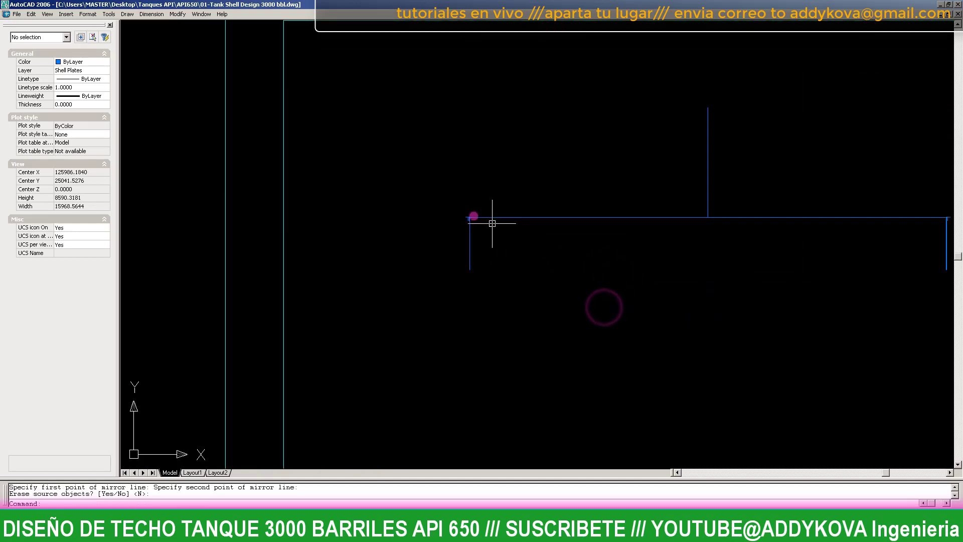
scroll(491, 220, "up", 6)
scroll(406, 235, "up", 6)
scroll(424, 309, "up", 2)
type("l")
key("Return")
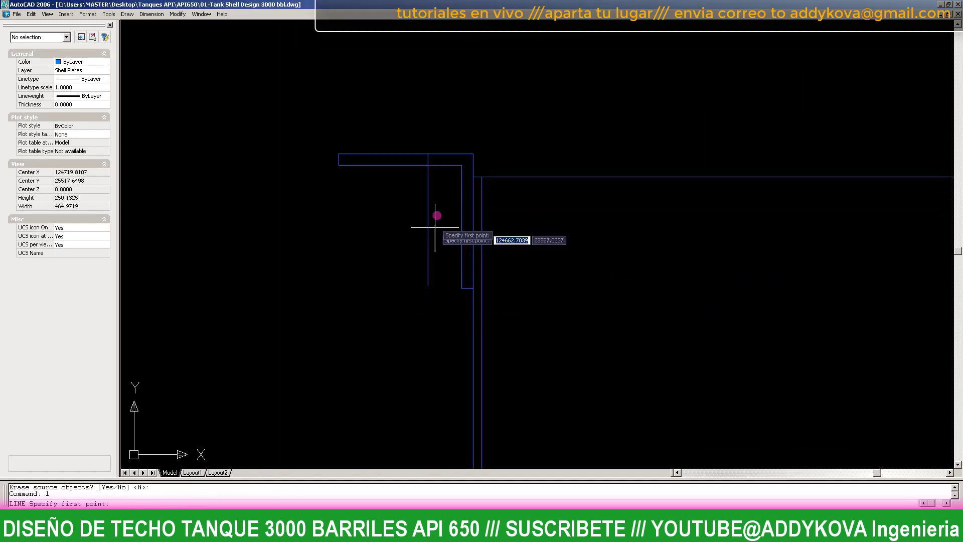
scroll(424, 146, "up", 4)
scroll(430, 45, "up", 5)
left_click(355, 102)
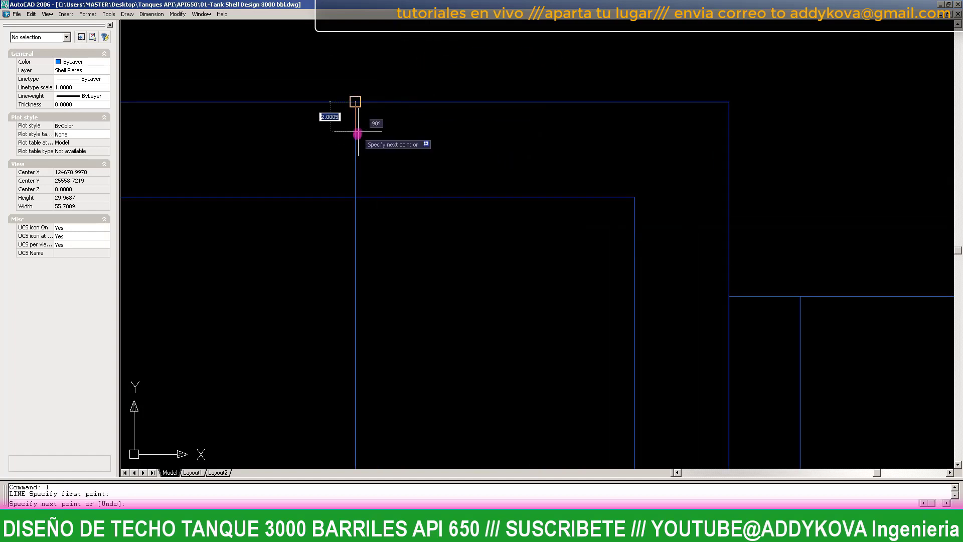
scroll(311, 165, "down", 8)
scroll(297, 180, "down", 9)
scroll(298, 180, "down", 9)
scroll(669, 159, "up", 2)
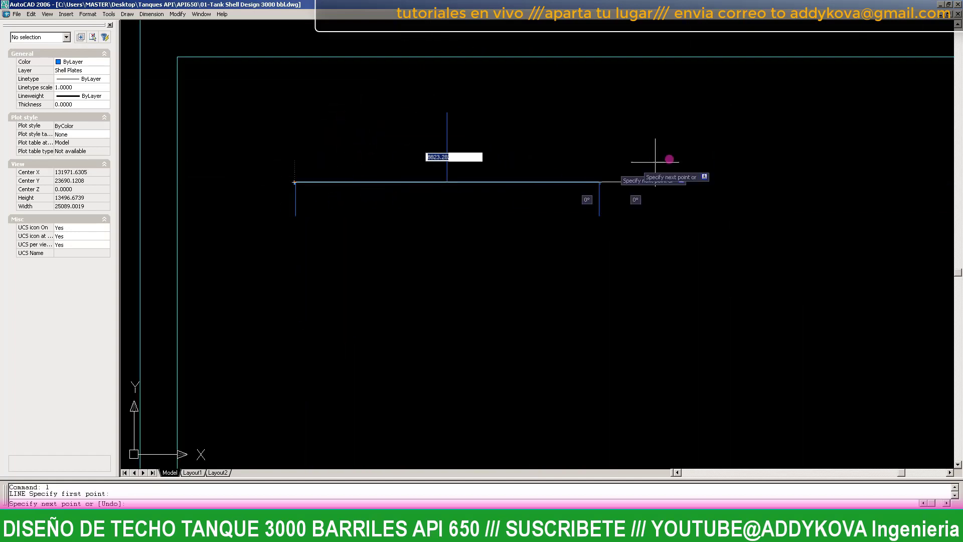
scroll(564, 200, "up", 4)
scroll(528, 226, "up", 5)
scroll(491, 209, "up", 5)
scroll(532, 211, "up", 3)
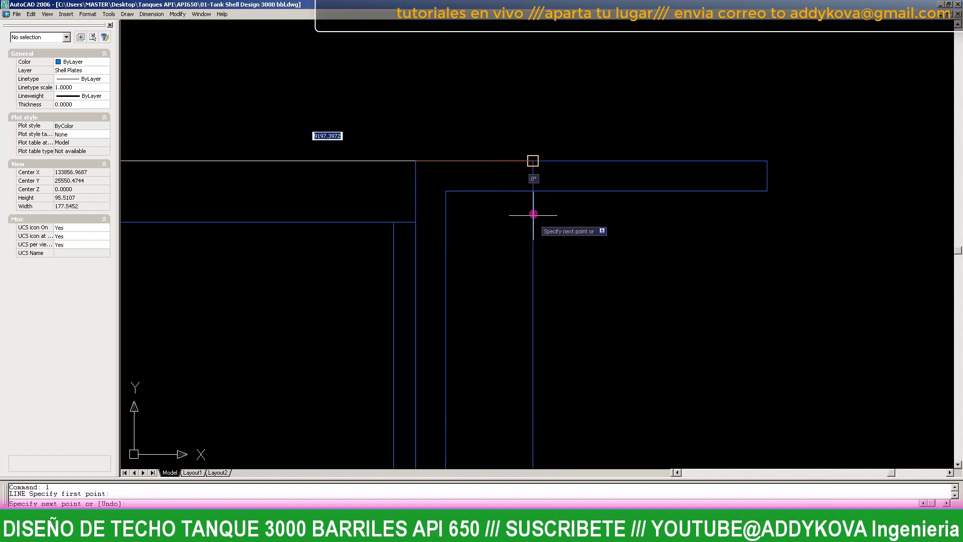
scroll(520, 228, "up", 6)
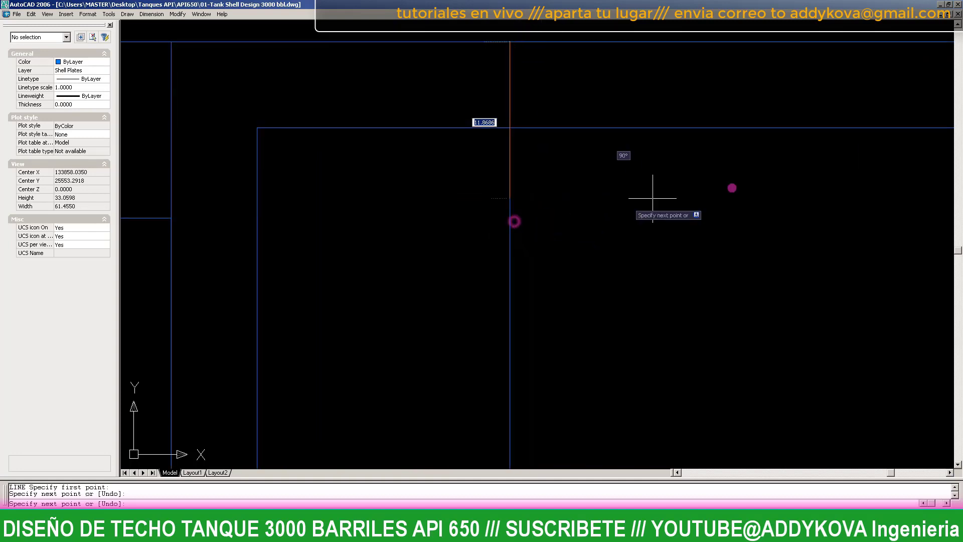
key("Escape")
scroll(770, 193, "down", 20)
scroll(487, 172, "down", 3)
scroll(340, 187, "up", 6)
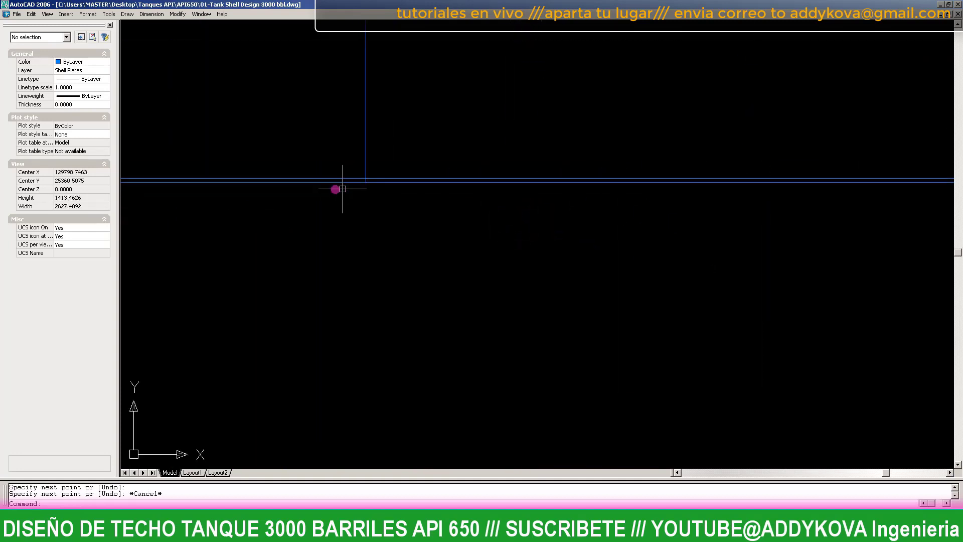
key("Escape")
- Select the 9197-long horizontal top roof line and start rotating it
left_click(379, 176)
scroll(682, 194, "down", 3)
scroll(568, 198, "up", 2)
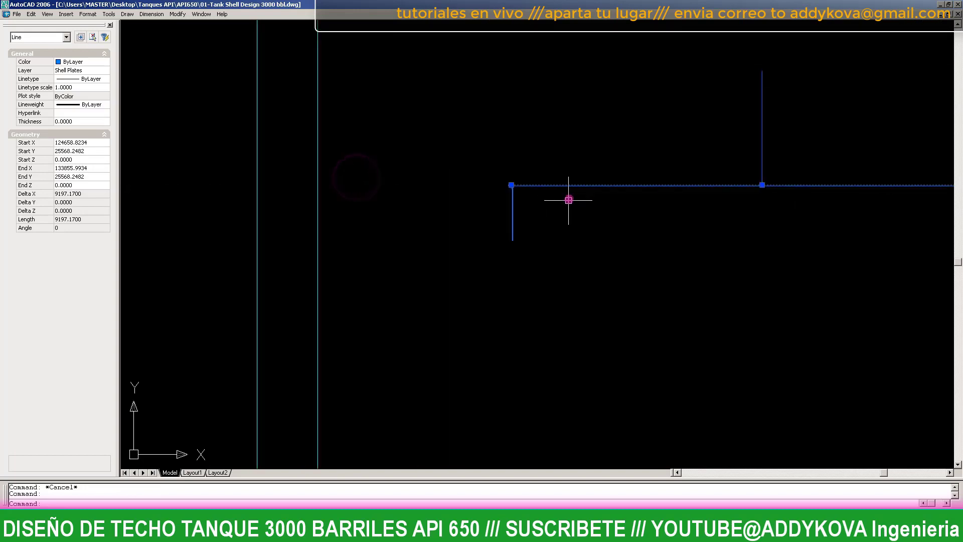
scroll(468, 172, "up", 2)
scroll(441, 223, "up", 1)
scroll(457, 211, "up", 3)
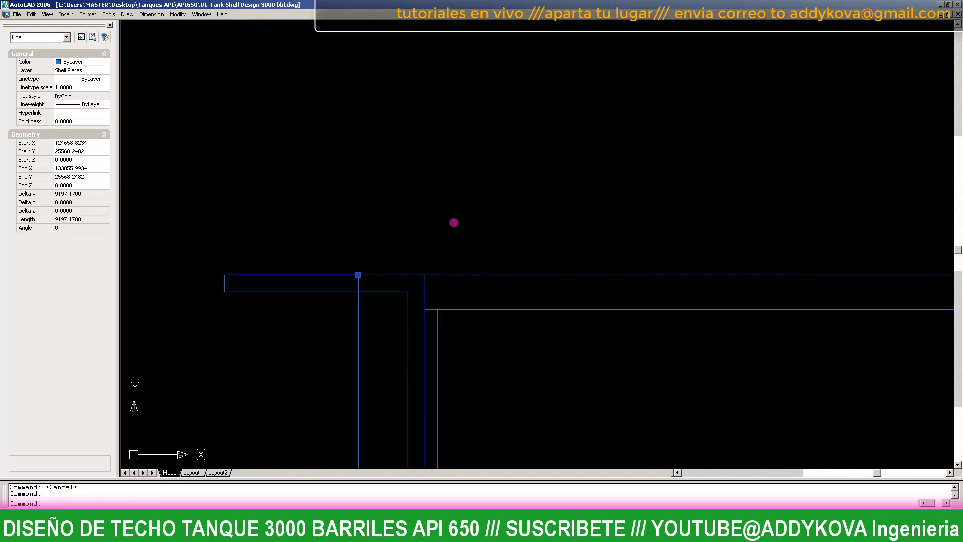
type("ro")
key("Return")
scroll(382, 238, "up", 2)
- Rotate the roof slope line 10 degrees about the plate corner
left_click(334, 310)
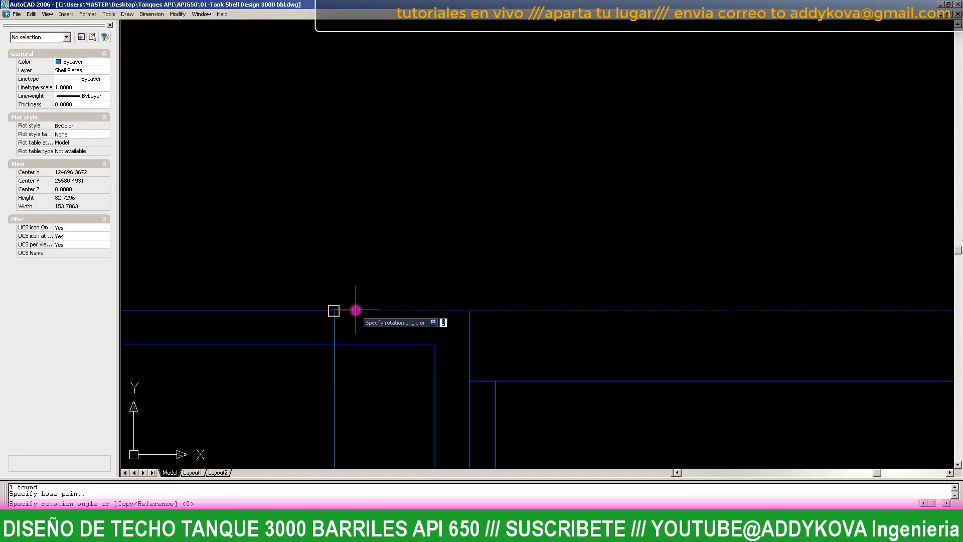
type("10")
key("Return")
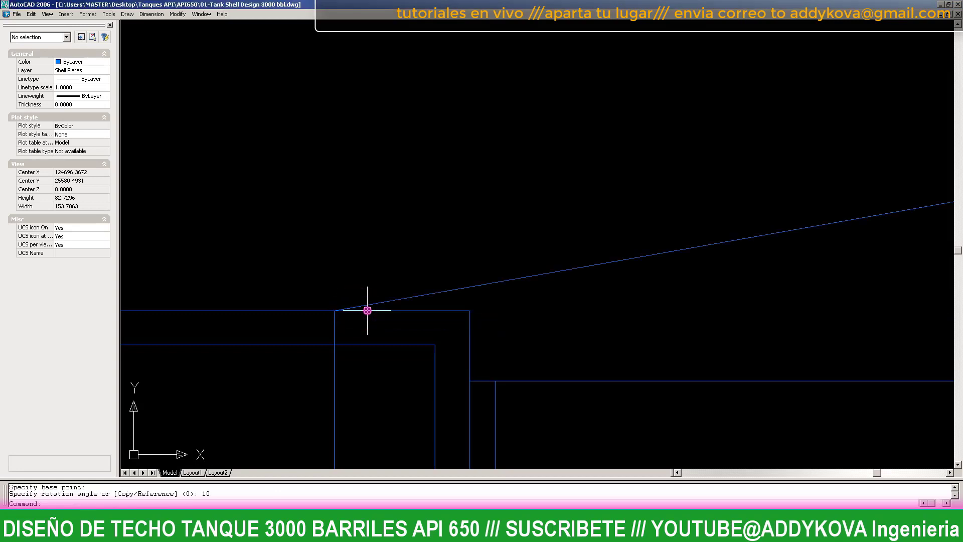
scroll(280, 189, "down", 3)
scroll(280, 189, "down", 5)
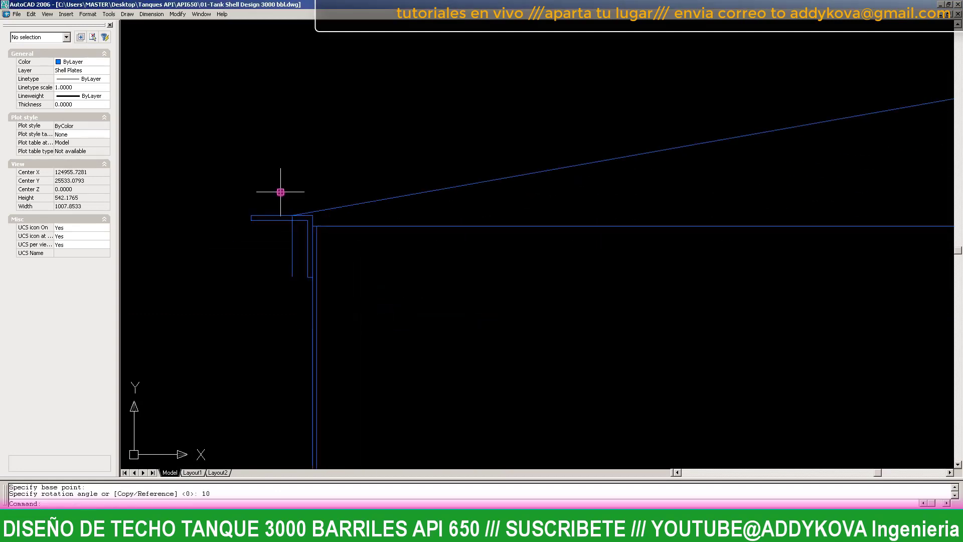
scroll(281, 192, "down", 5)
scroll(281, 191, "down", 5)
scroll(546, 152, "up", 3)
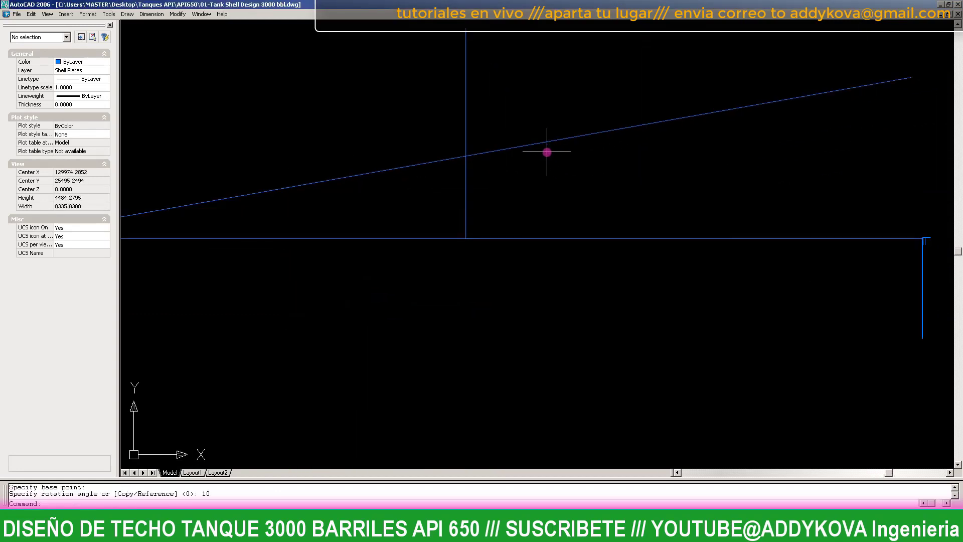
- Trim the part of the roof slope that runs past the centre line
type("tr")
key("Return")
right_click(514, 188)
left_click(581, 146)
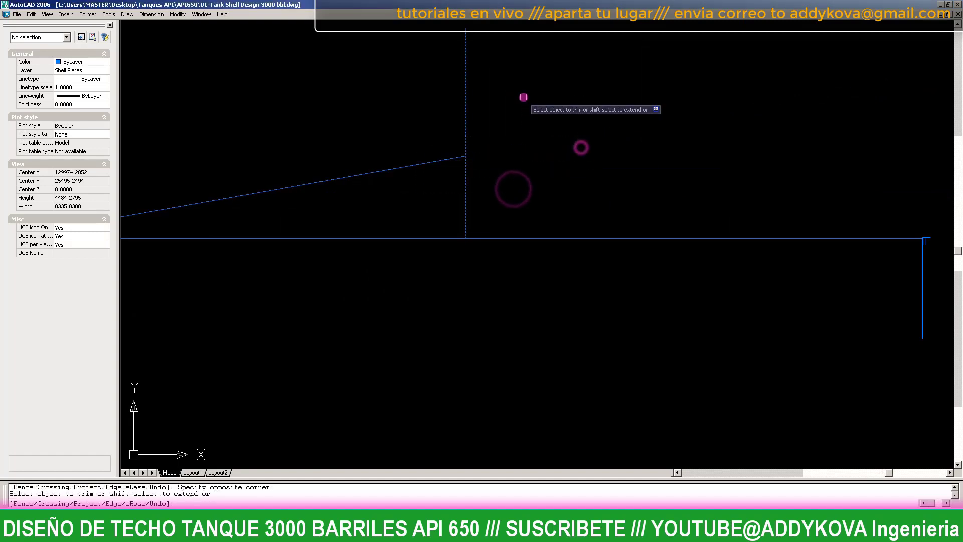
key("Escape")
- Mirror the sloped roof line about the vertical centre line, keeping the original
left_click(435, 162)
type("mi")
key("Return")
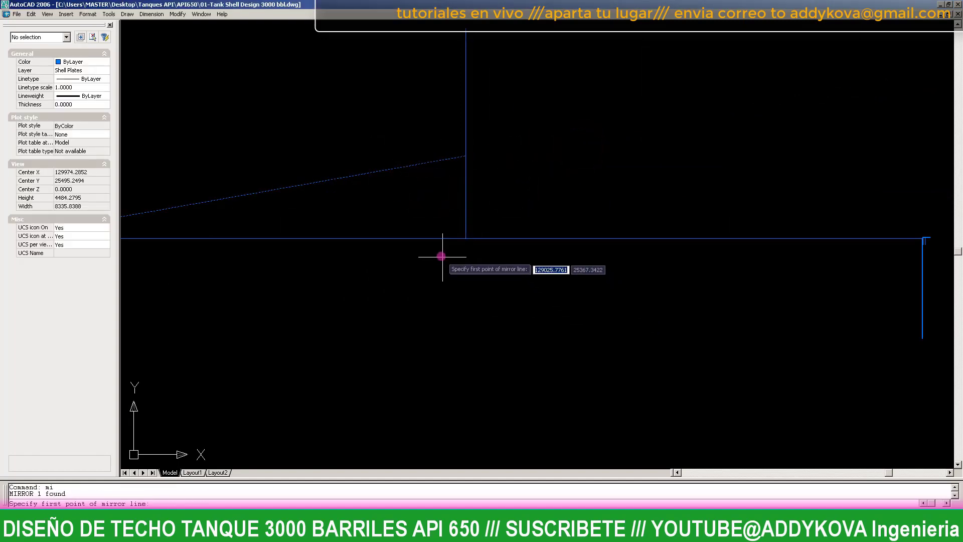
left_click(434, 239)
scroll(498, 138, "down", 2)
left_click(470, 275)
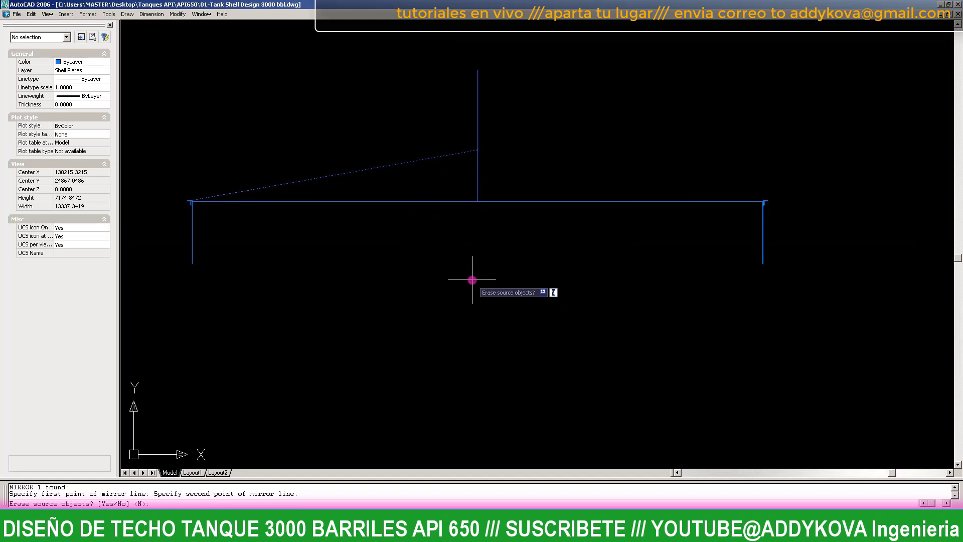
right_click(472, 280)
key("Escape")
- Try trimming a piece near the roof peak, then cancel the trim
scroll(472, 157, "up", 5)
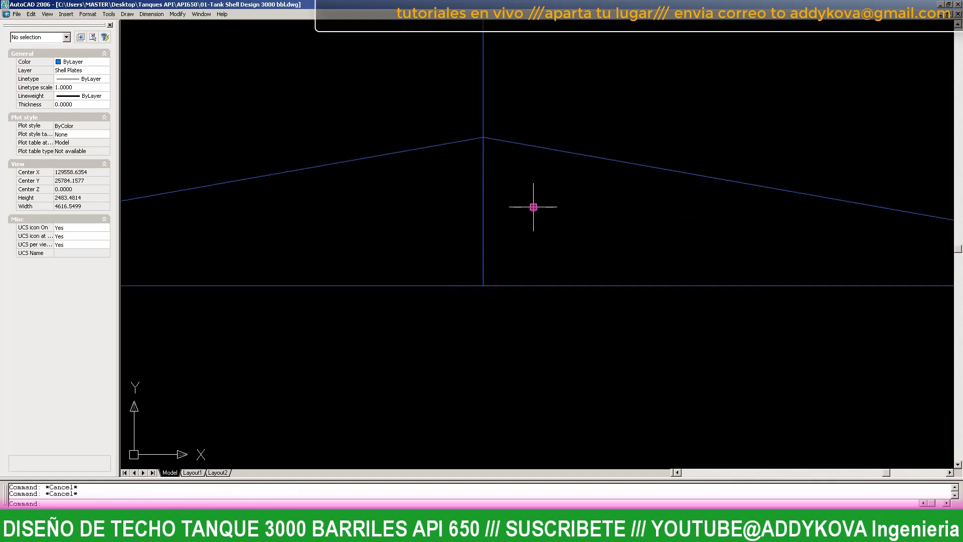
type("tr")
key("Return")
right_click(544, 198)
left_click(570, 81)
scroll(587, 168, "down", 1)
key("Escape")
key("Escape")
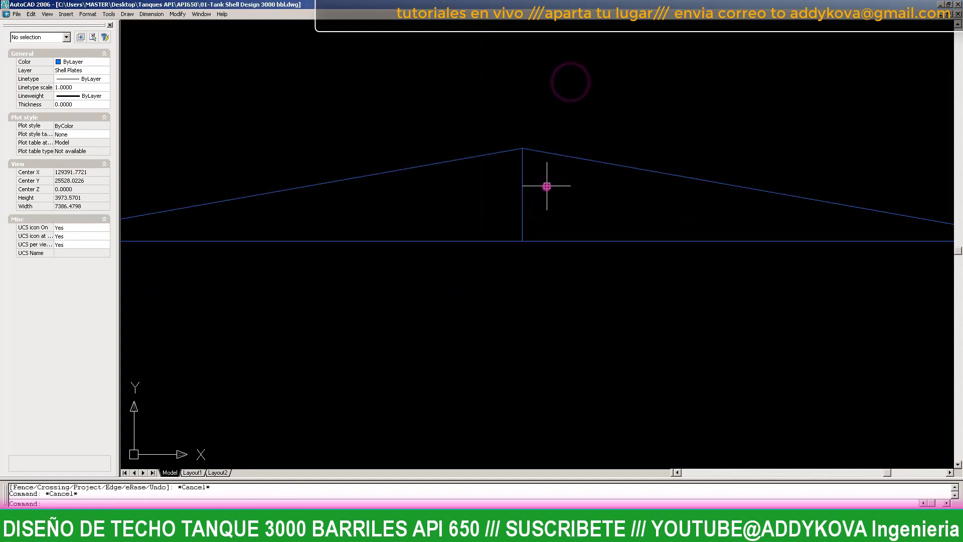
- Erase the stray line at the roof corner
scroll(547, 186, "down", 4)
scroll(548, 189, "up", 1)
scroll(564, 187, "up", 2)
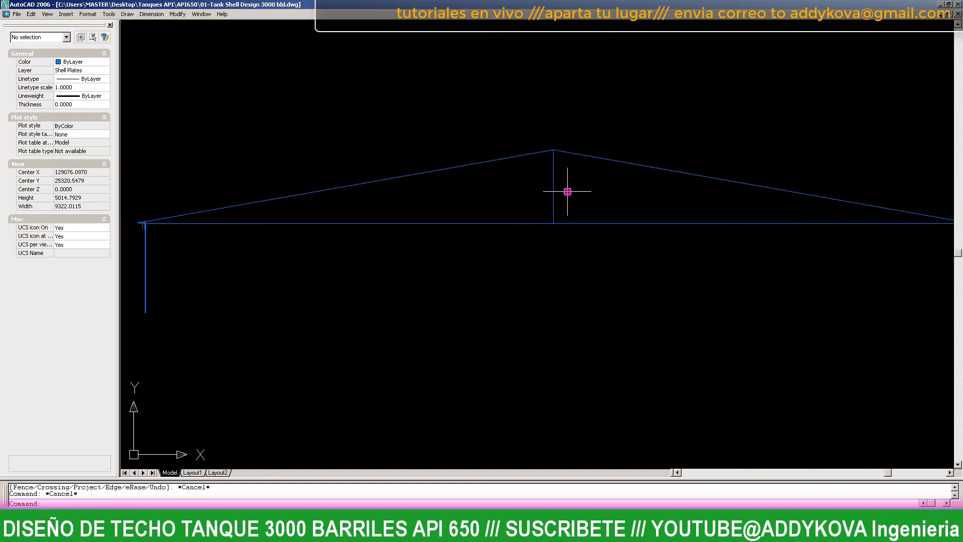
scroll(568, 191, "down", 4)
scroll(453, 190, "up", 3)
scroll(237, 217, "up", 2)
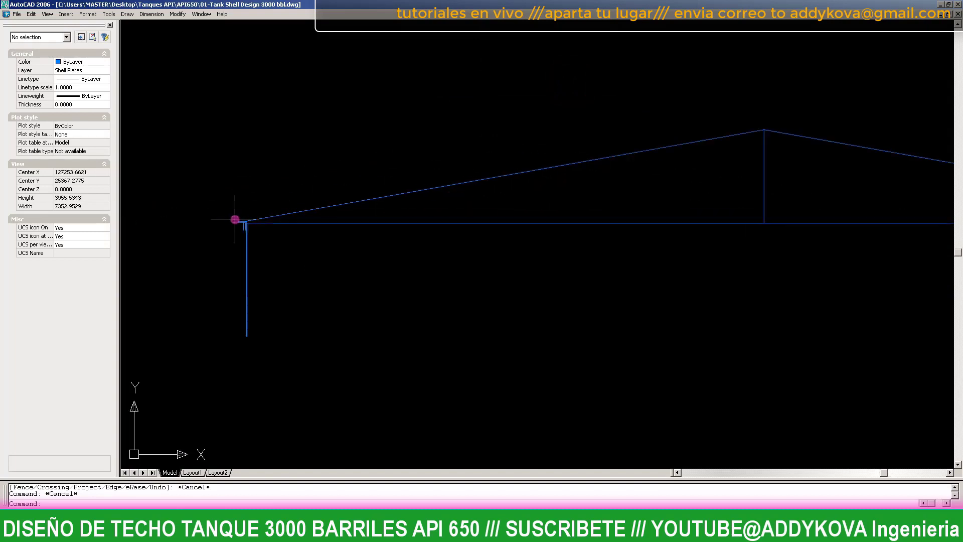
scroll(241, 221, "up", 5)
scroll(240, 216, "up", 5)
scroll(240, 213, "up", 6)
scroll(240, 213, "down", 3)
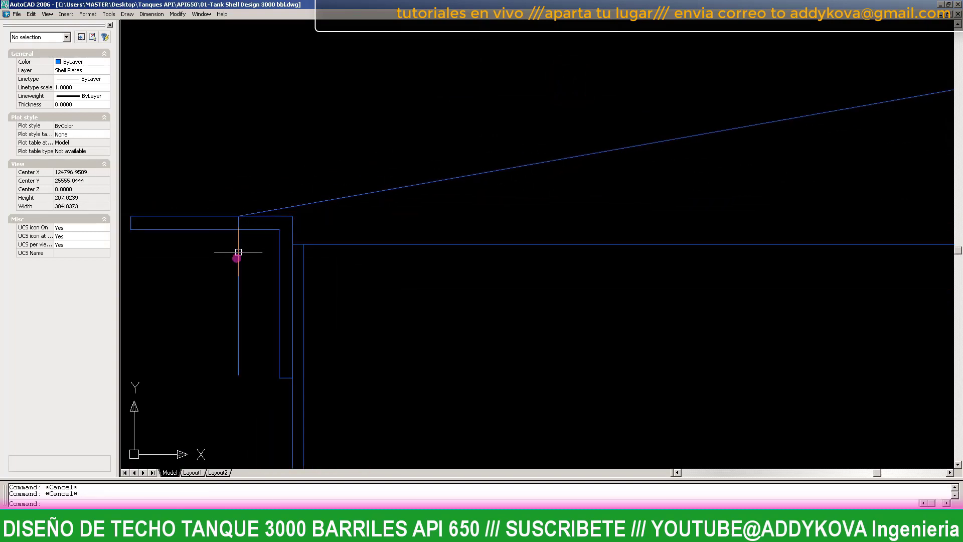
left_click(237, 251)
key("Delete")
scroll(237, 246, "down", 6)
scroll(213, 224, "down", 6)
- Window-zoom so the whole roof section fills the view
scroll(301, 208, "down", 4)
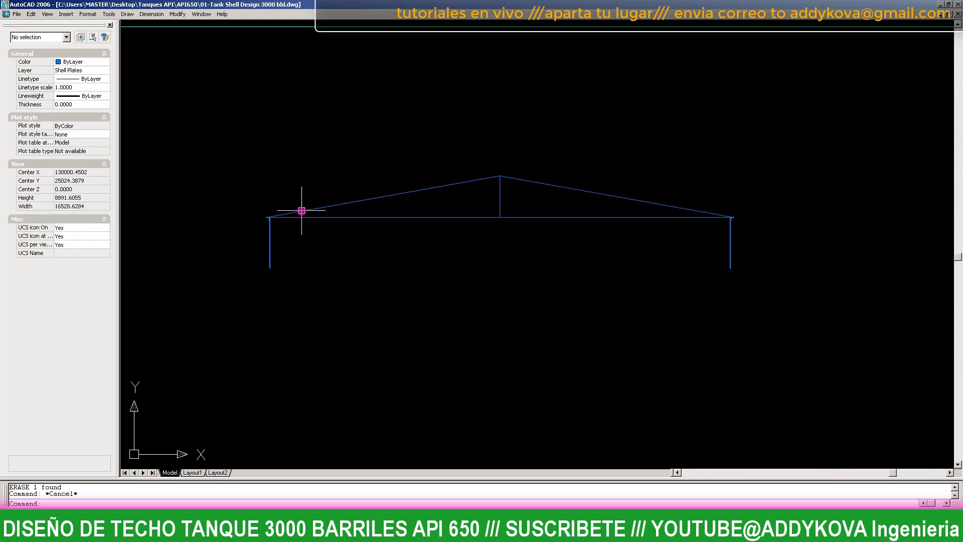
scroll(679, 209, "up", 4)
scroll(670, 242, "up", 5)
scroll(626, 211, "up", 5)
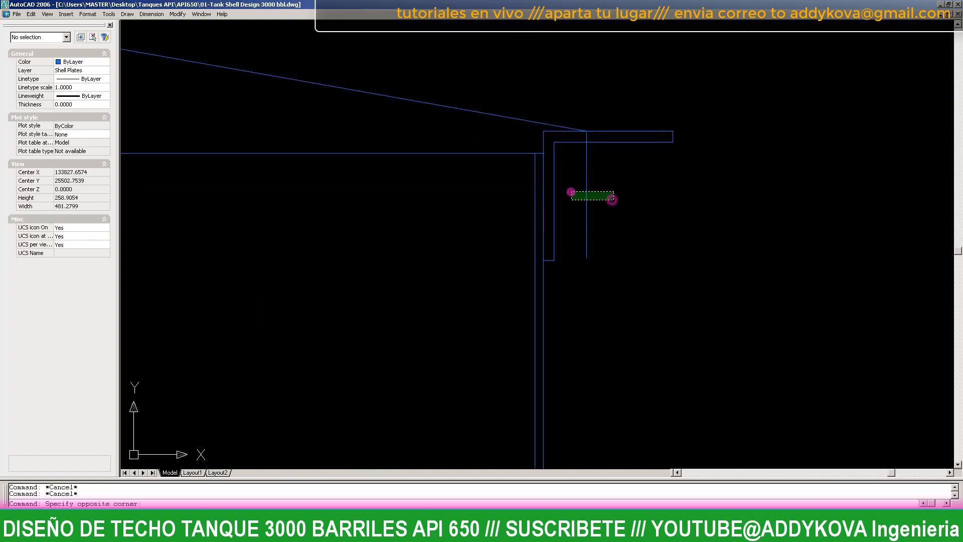
scroll(592, 199, "down", 4)
scroll(611, 200, "down", 8)
scroll(653, 201, "down", 6)
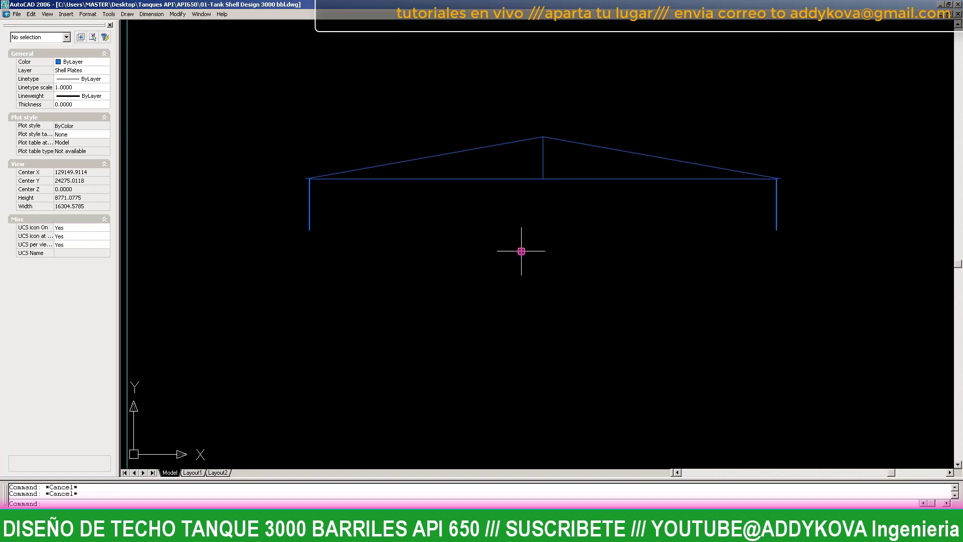
type("z")
key("Return")
type("w")
key("Return")
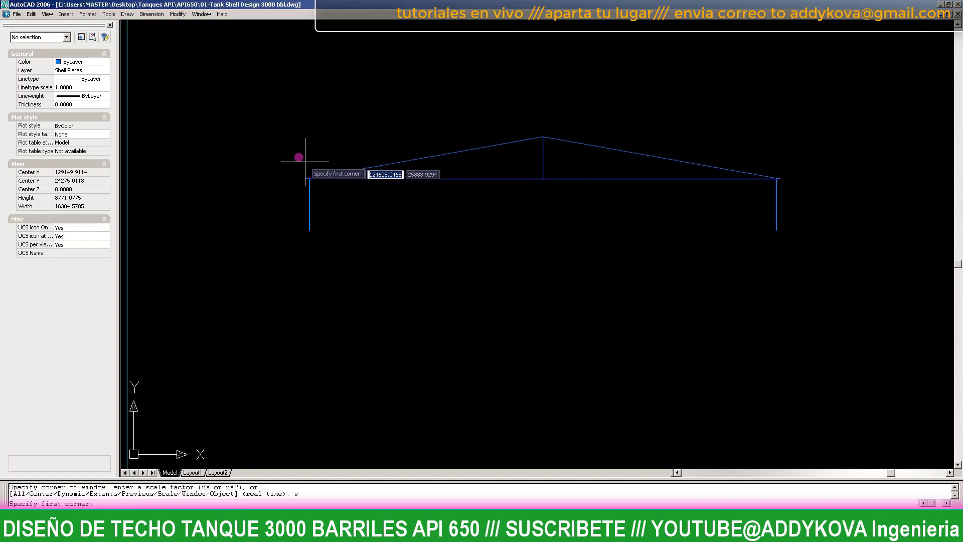
left_click(299, 127)
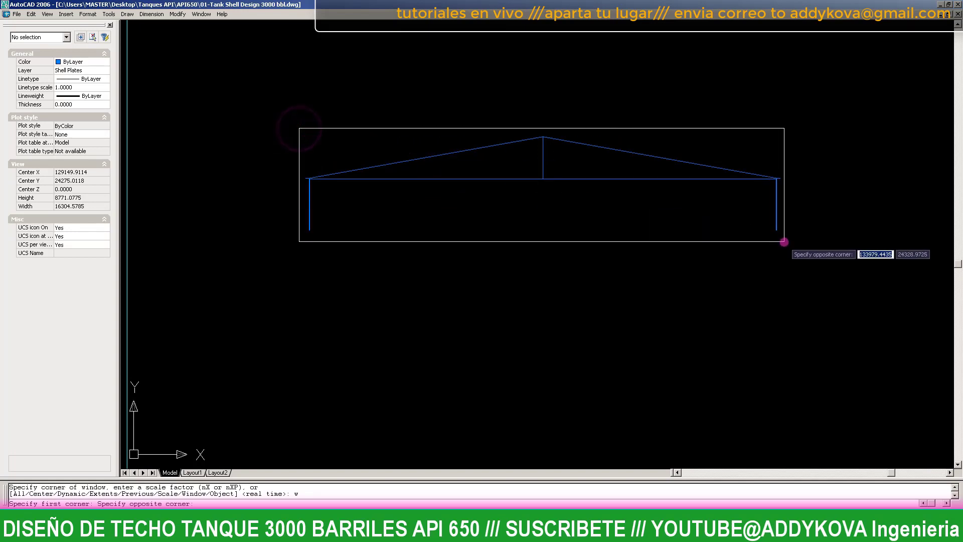
left_click(786, 241)
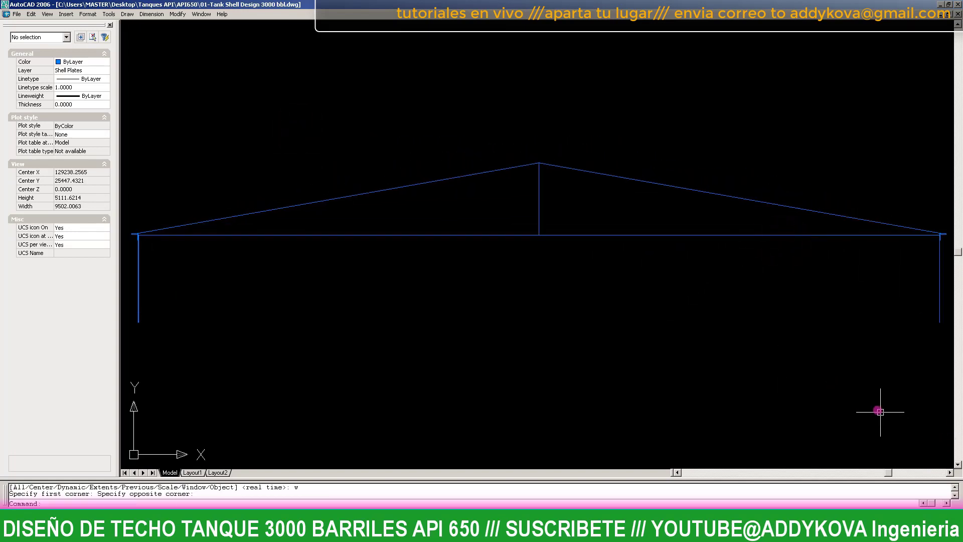
- Save the drawing with Ctrl+S
left_click(852, 384)
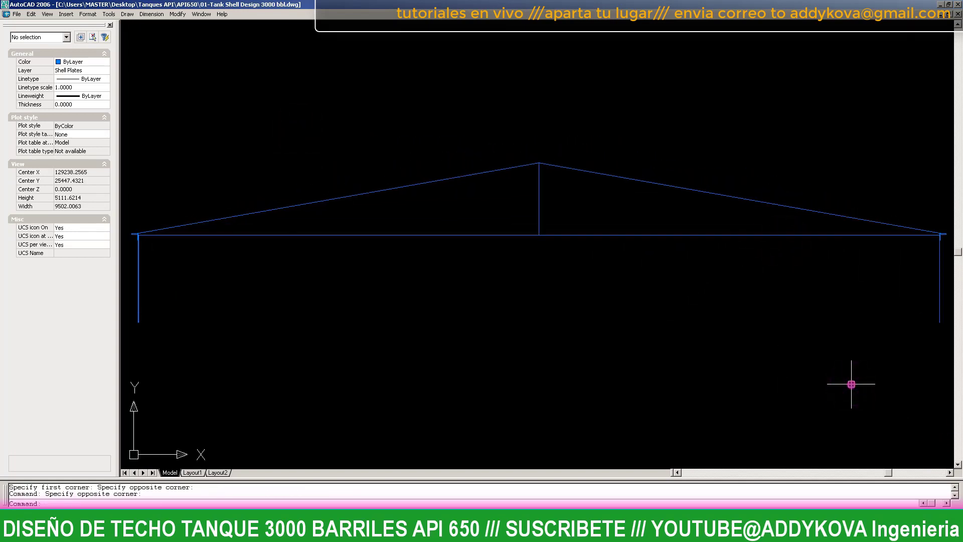
left_click(922, 374)
key("ctrl+s")
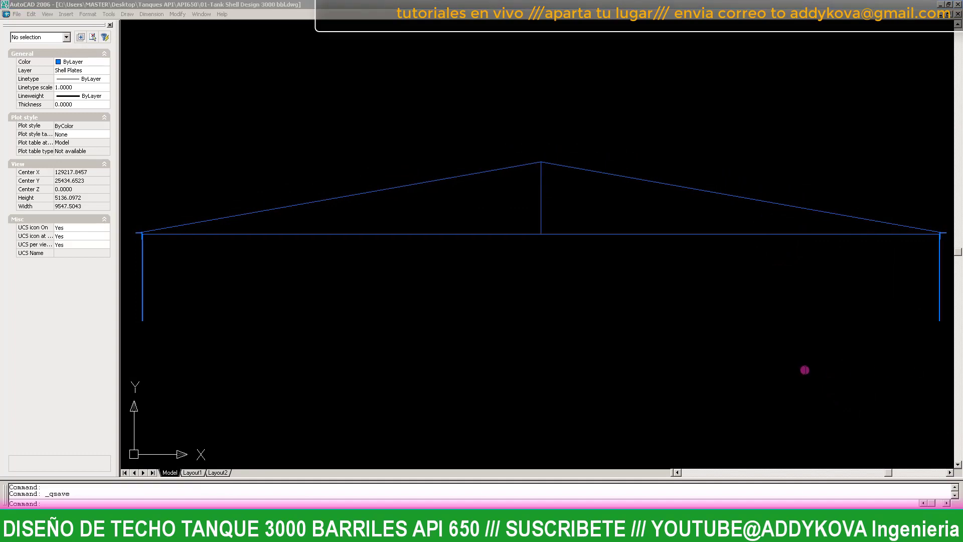
scroll(482, 365, "down", 2)
scroll(275, 301, "up", 3)
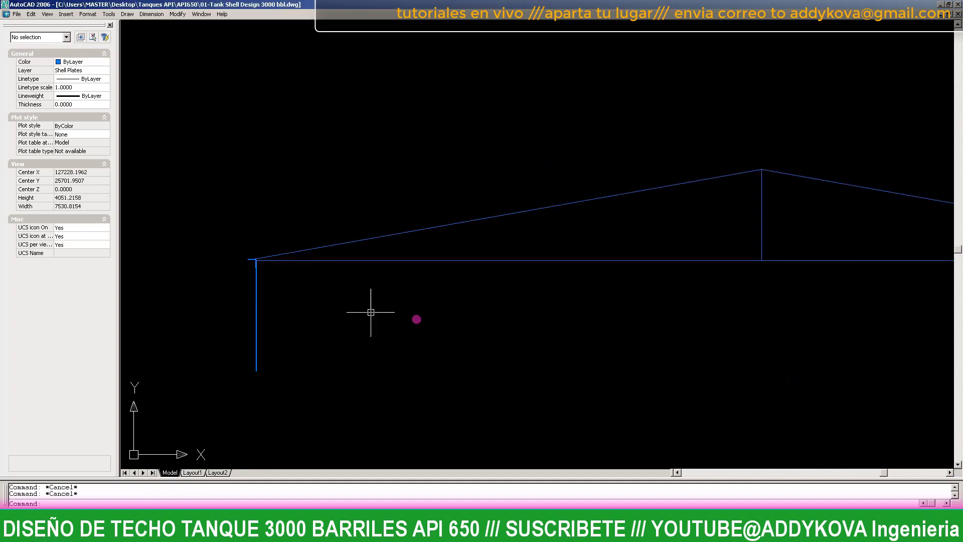
key("Escape")
type("dal")
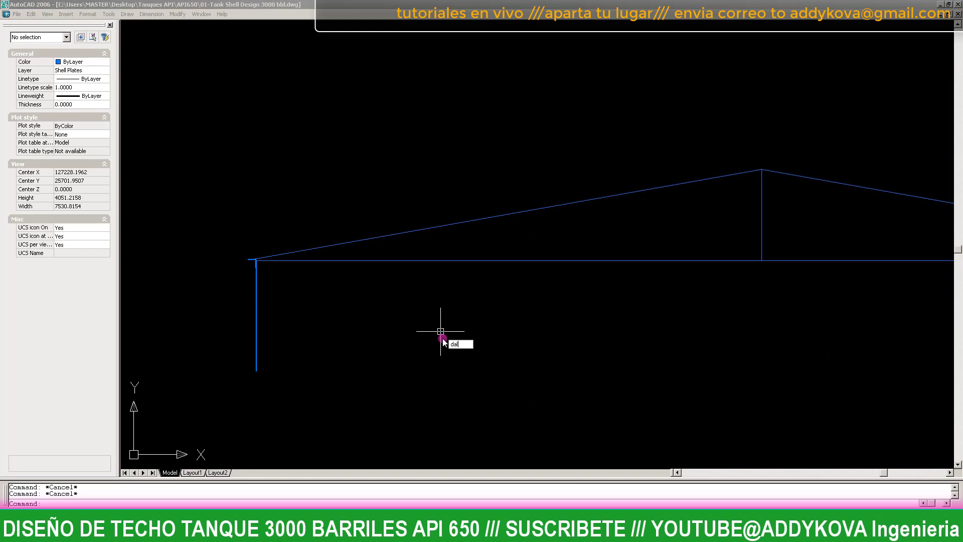
- Add an aligned 4670 dimension along the left roof slope, apex to eave
key("Return")
left_click(715, 178)
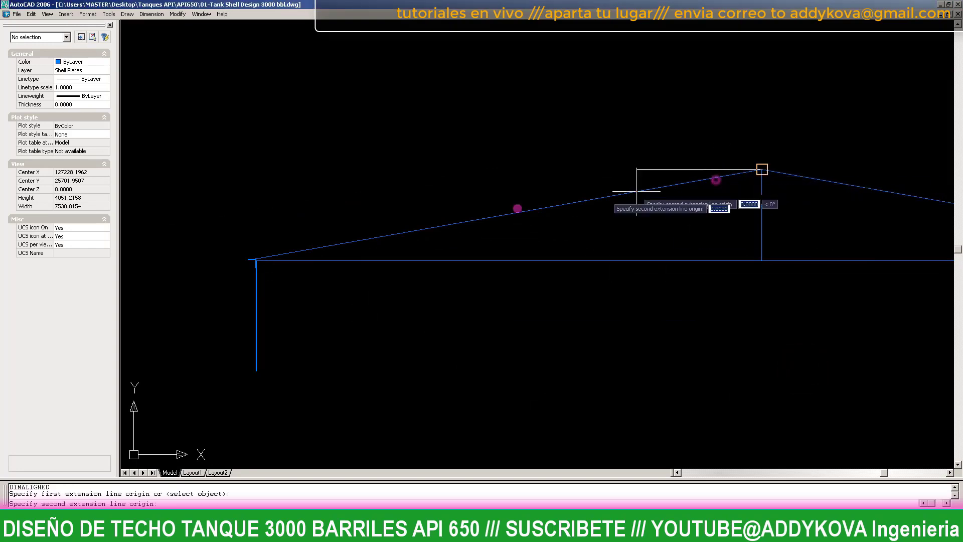
scroll(243, 268, "up", 3)
scroll(240, 262, "up", 5)
scroll(276, 254, "up", 5)
scroll(323, 236, "up", 5)
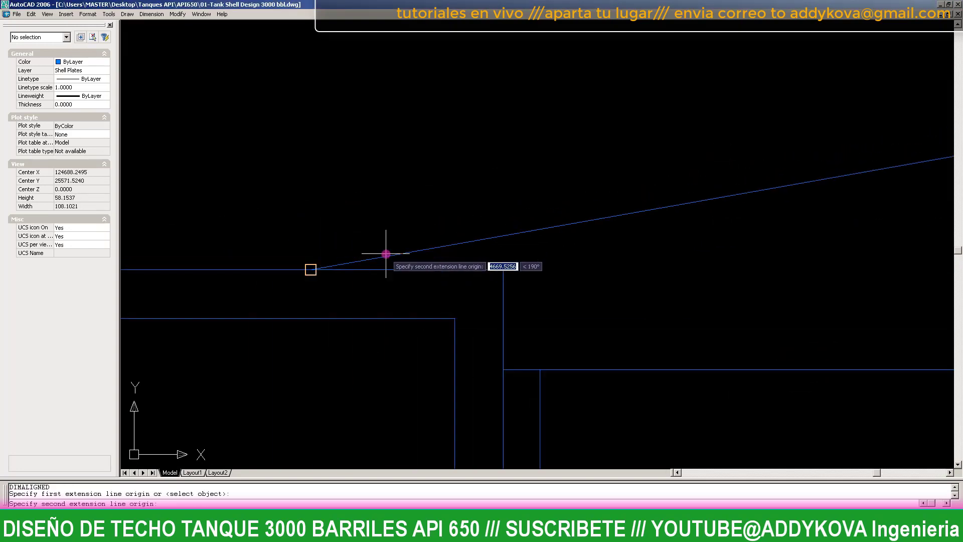
left_click(387, 254)
scroll(388, 253, "down", 5)
scroll(387, 254, "down", 5)
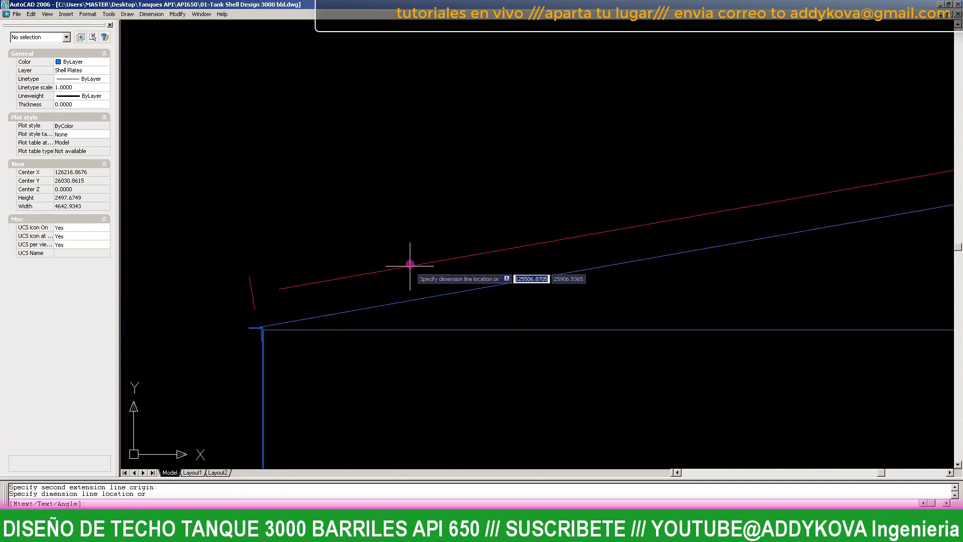
left_click(409, 270)
- Add a matching aligned 4670 dimension along the right roof slope
key("Return")
scroll(623, 258, "up", 3)
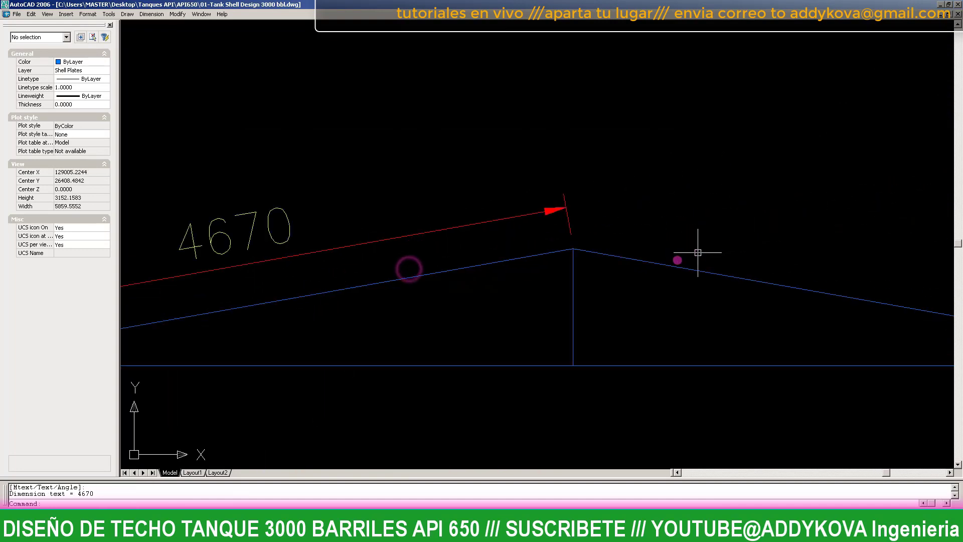
left_click(624, 258)
scroll(624, 258, "down", 4)
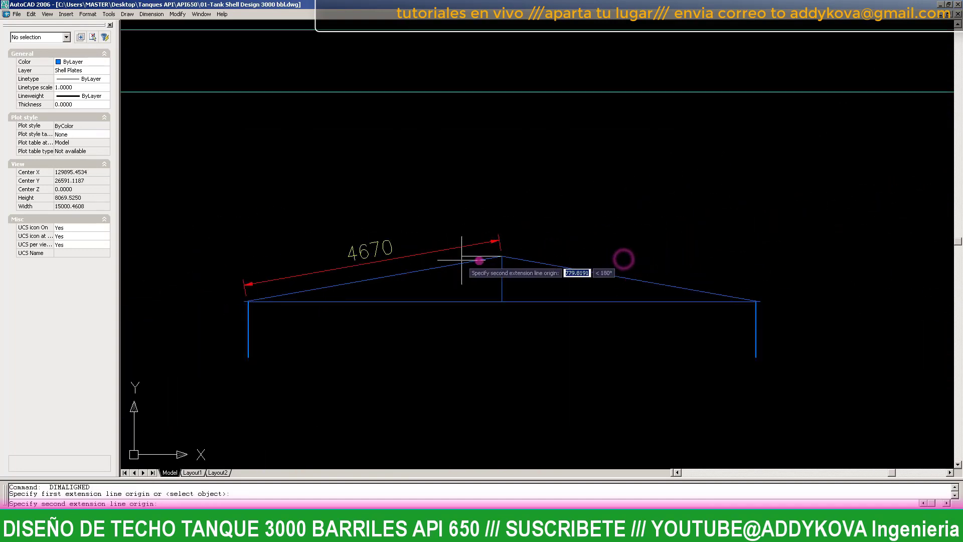
left_click(699, 289)
scroll(707, 276, "up", 2)
left_click(704, 275)
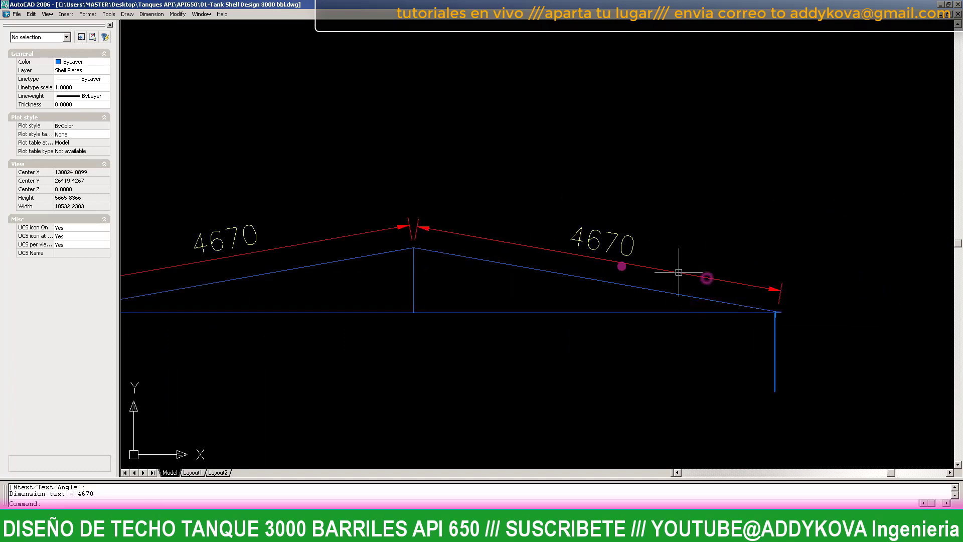
scroll(513, 258, "down", 3)
scroll(343, 302, "up", 2)
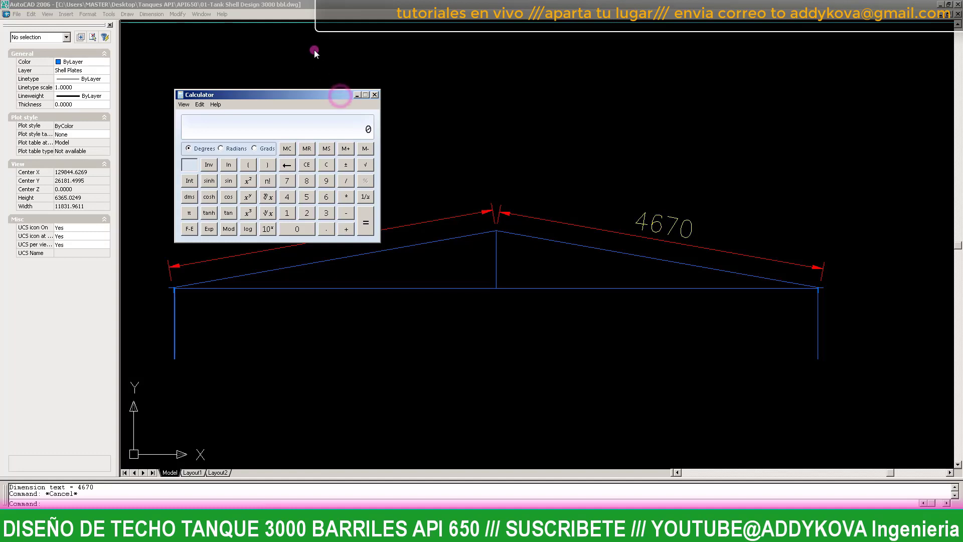
- Move the calculator showing 4670 + 4670 = 9340 aside, then minimize it
left_click_drag(340, 95, 314, 50)
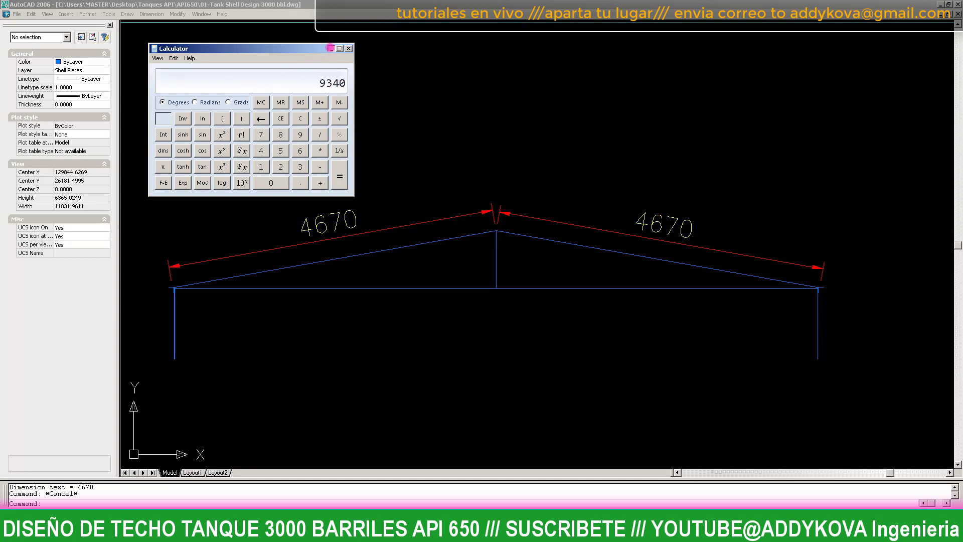
left_click(331, 48)
scroll(492, 142, "down", 2)
scroll(502, 172, "down", 2)
scroll(495, 189, "up", 1)
- Draw a 9340-diameter circle centred on the centre line below the roof
scroll(483, 196, "up", 2)
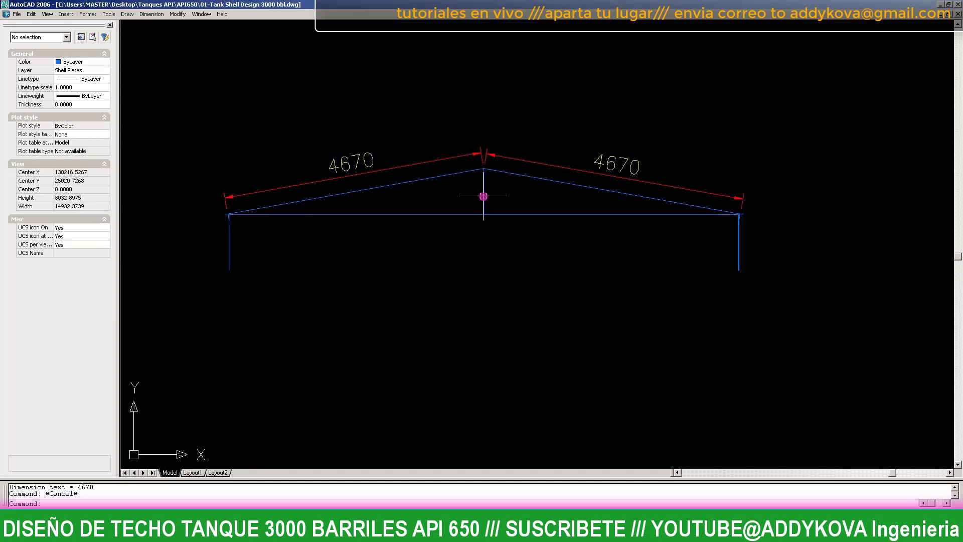
scroll(483, 196, "down", 4)
scroll(483, 195, "up", 3)
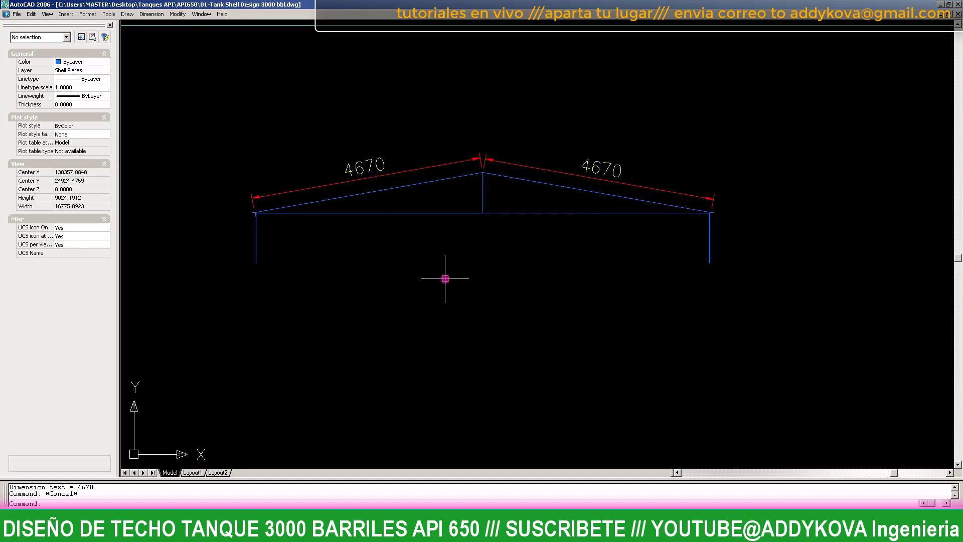
scroll(437, 206, "down", 4)
scroll(459, 328, "up", 3)
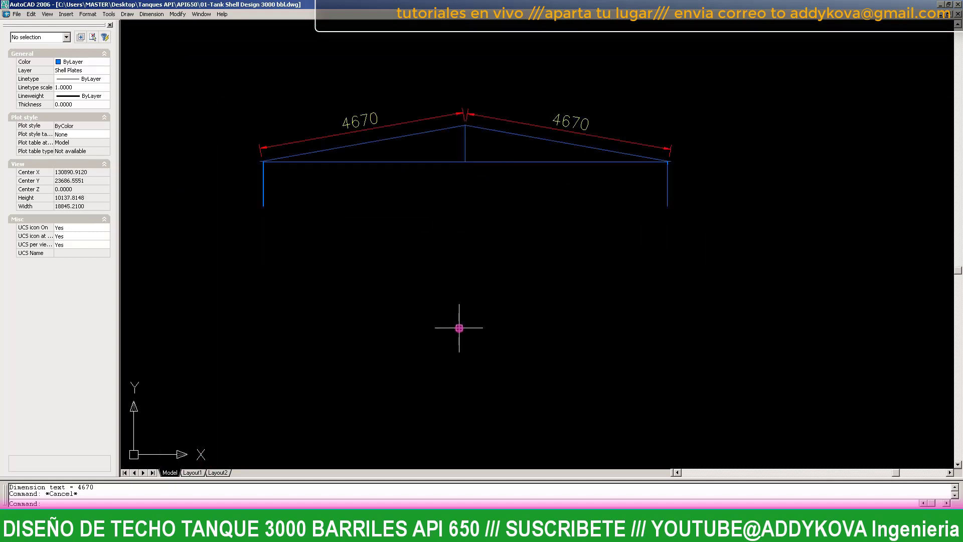
type("c")
key("Return")
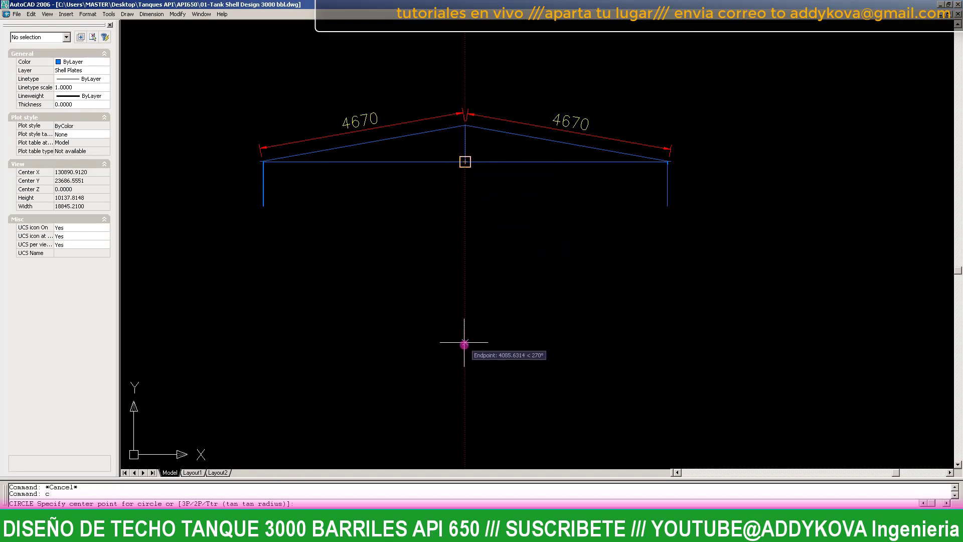
left_click(466, 406)
scroll(502, 371, "down", 3)
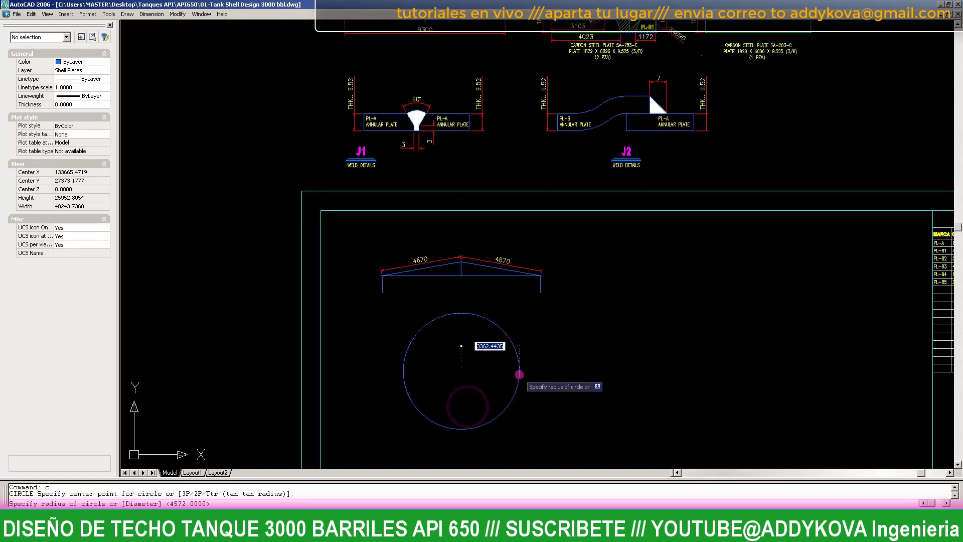
scroll(520, 375, "up", 2)
type("d")
key("Return")
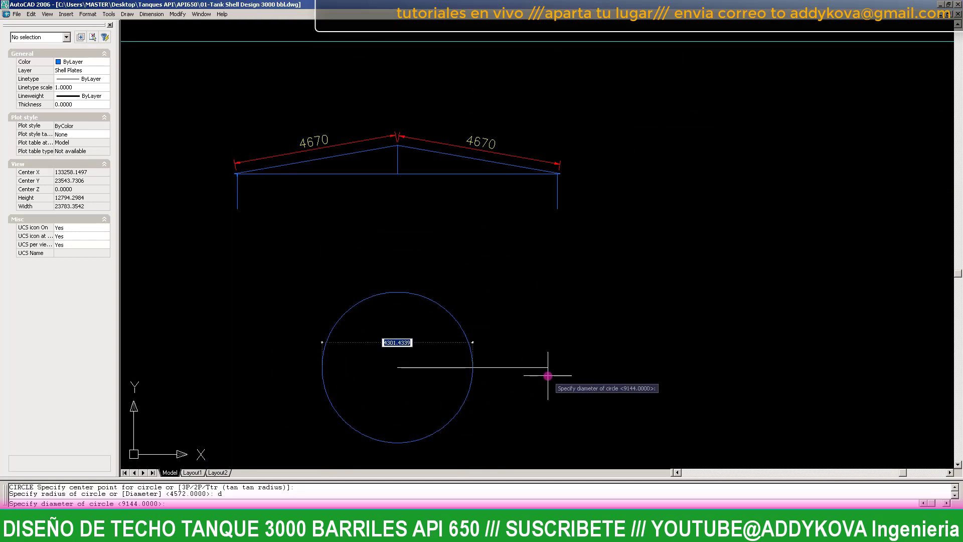
type("9340")
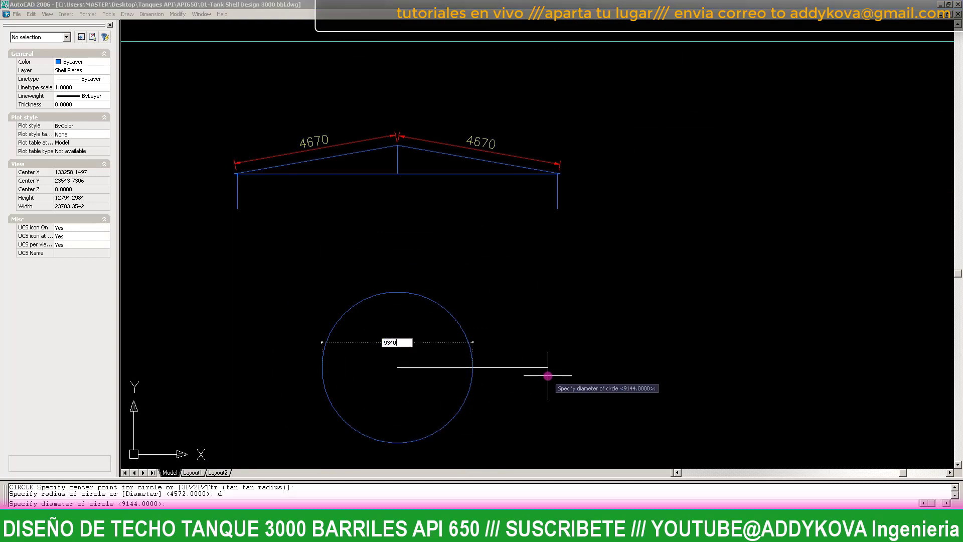
key("Return")
scroll(370, 167, "down", 4)
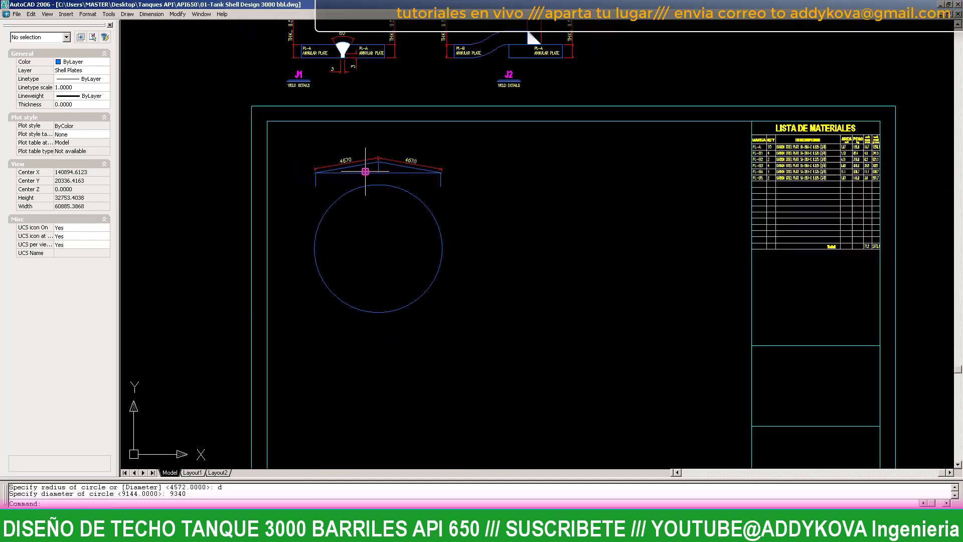
scroll(359, 168, "down", 3)
scroll(346, 215, "up", 4)
scroll(352, 215, "up", 2)
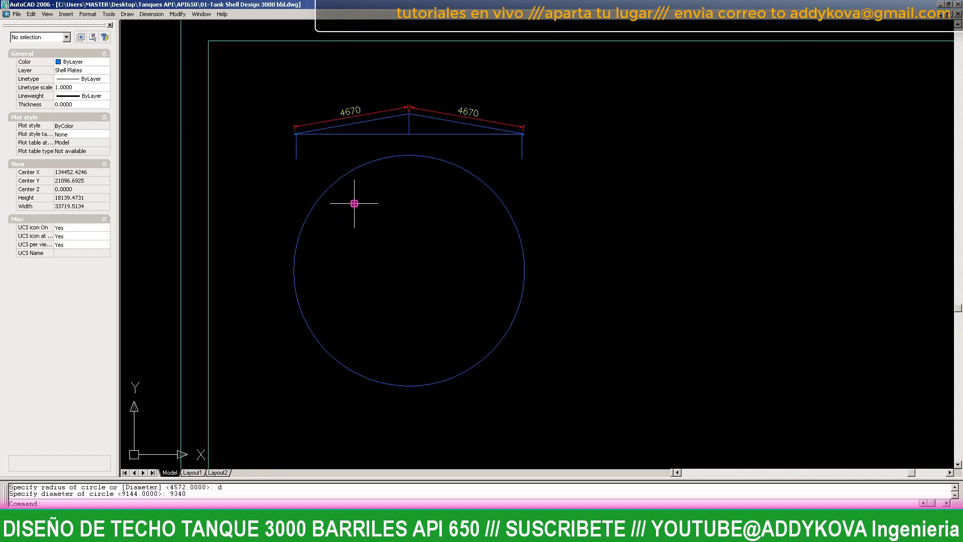
scroll(352, 215, "up", 2)
scroll(353, 206, "down", 2)
key("Escape")
key("Escape")
scroll(404, 261, "up", 2)
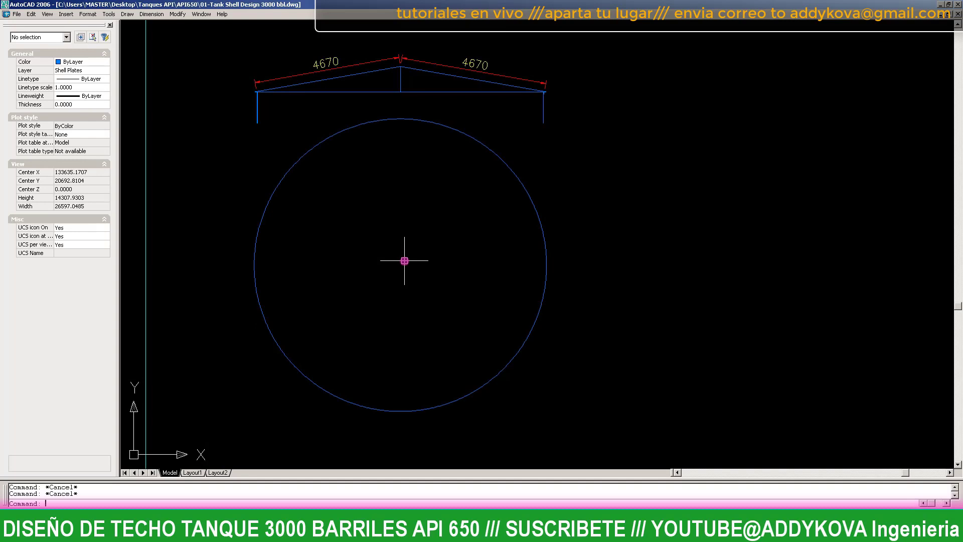
- Begin a window zoom on the drawing
type("z")
key("Return")
key("Escape")
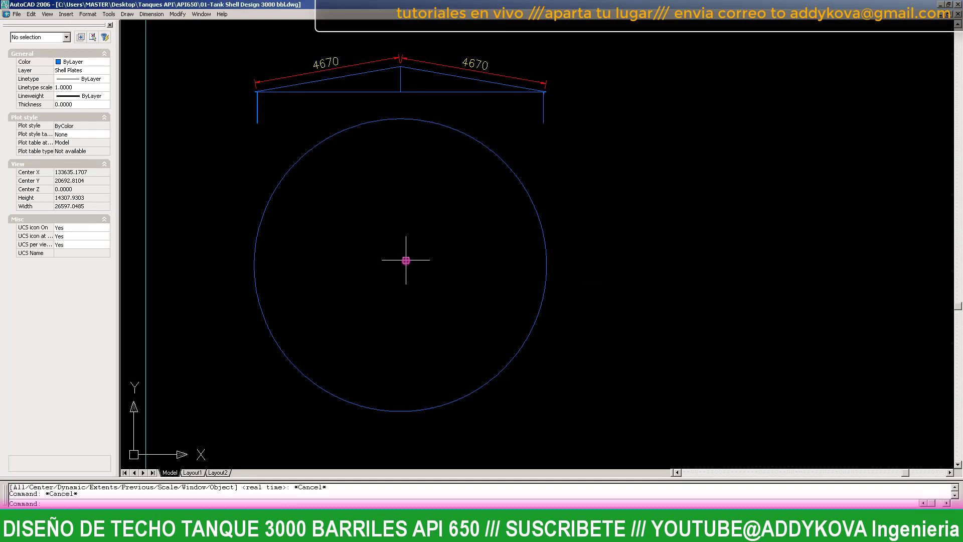
scroll(391, 259, "down", 2)
type("z")
key("Return")
type("w")
key("Return")
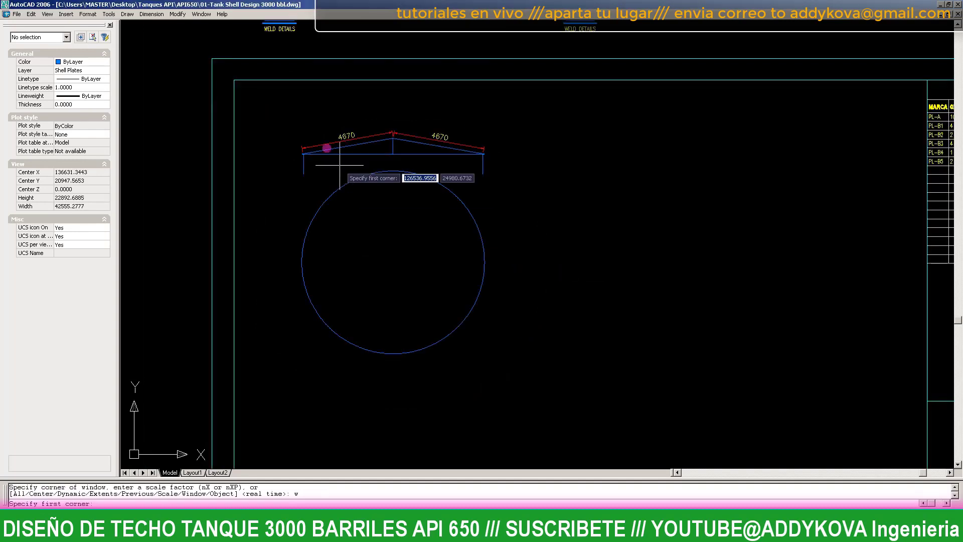
- Zoom in on the circle and dimension its full width as 9340
left_click(290, 124)
left_click(495, 374)
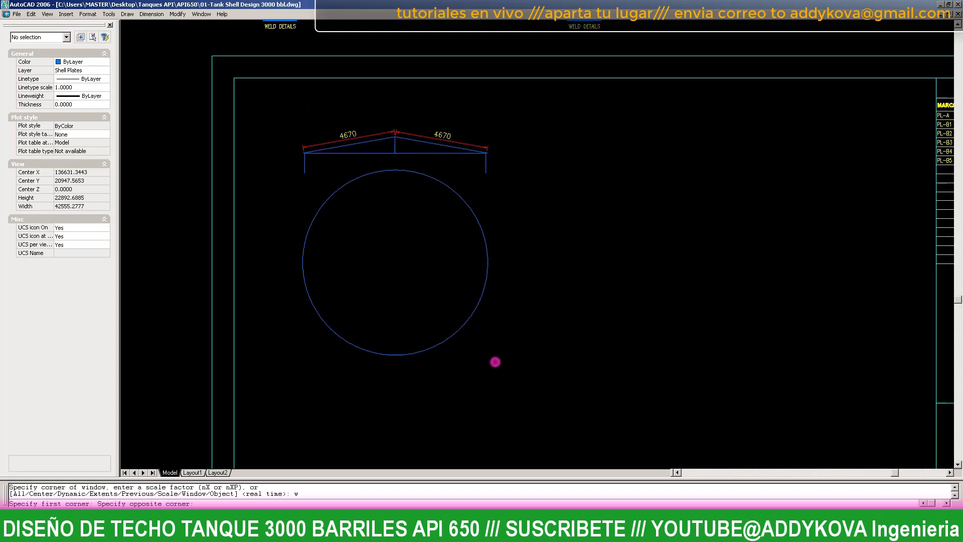
key("Escape")
key("Escape")
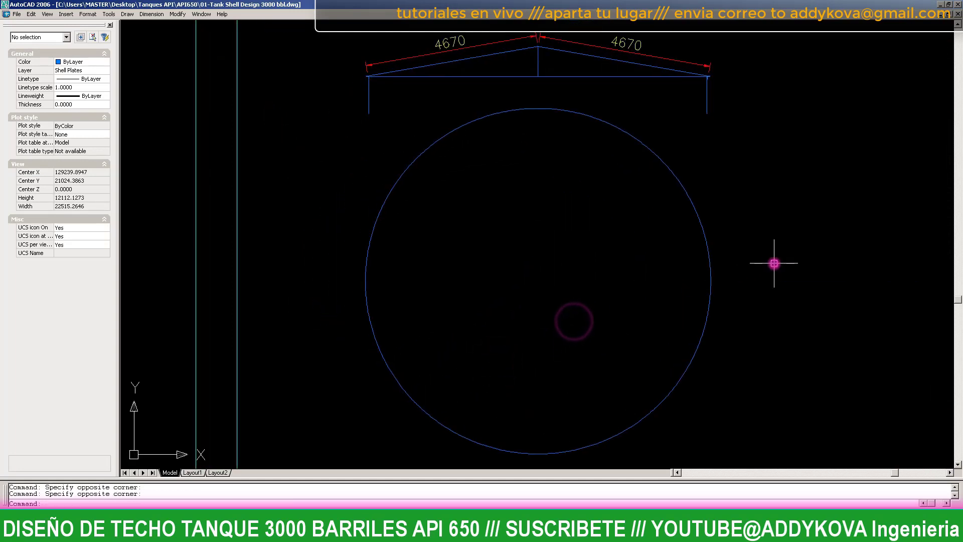
type("dli")
key("Return")
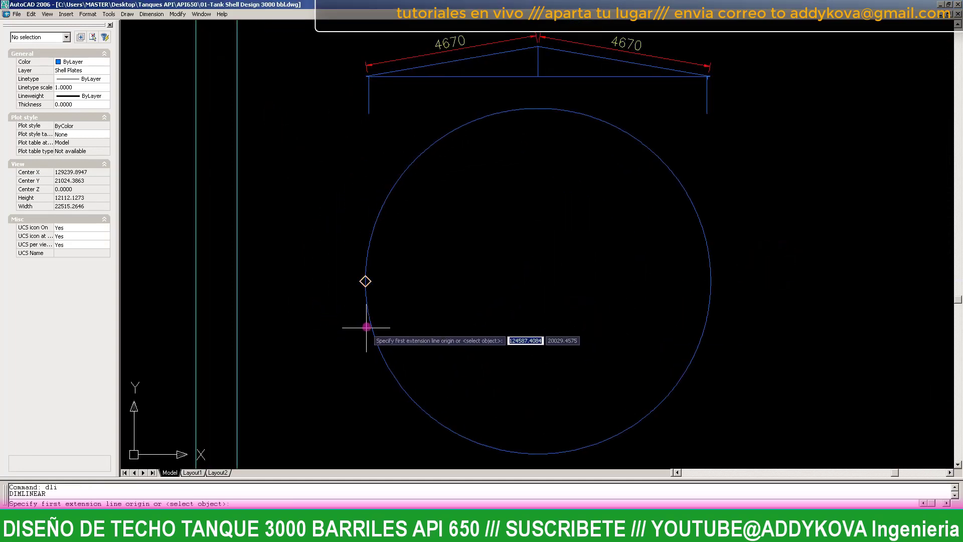
left_click(367, 326)
left_click(706, 316)
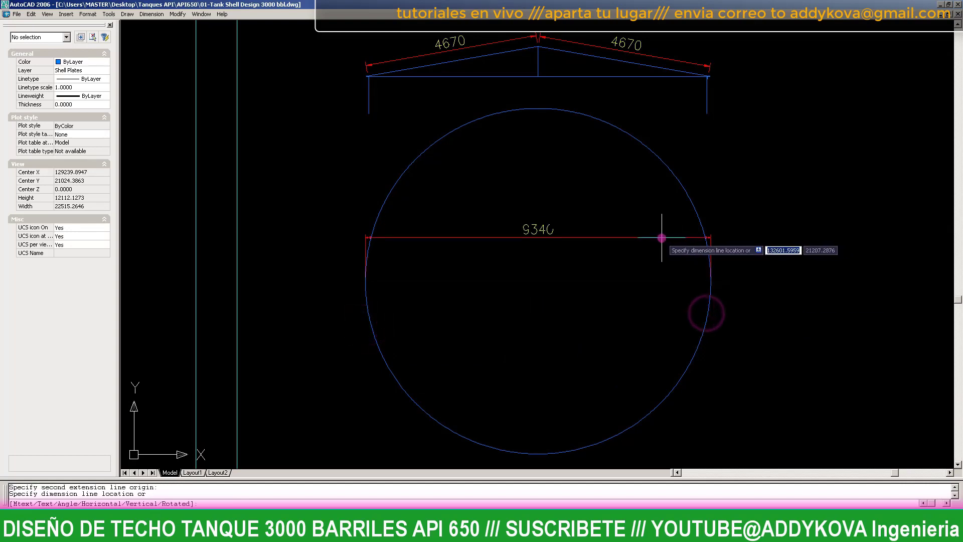
left_click(604, 208)
- Save the drawing
left_click(815, 398)
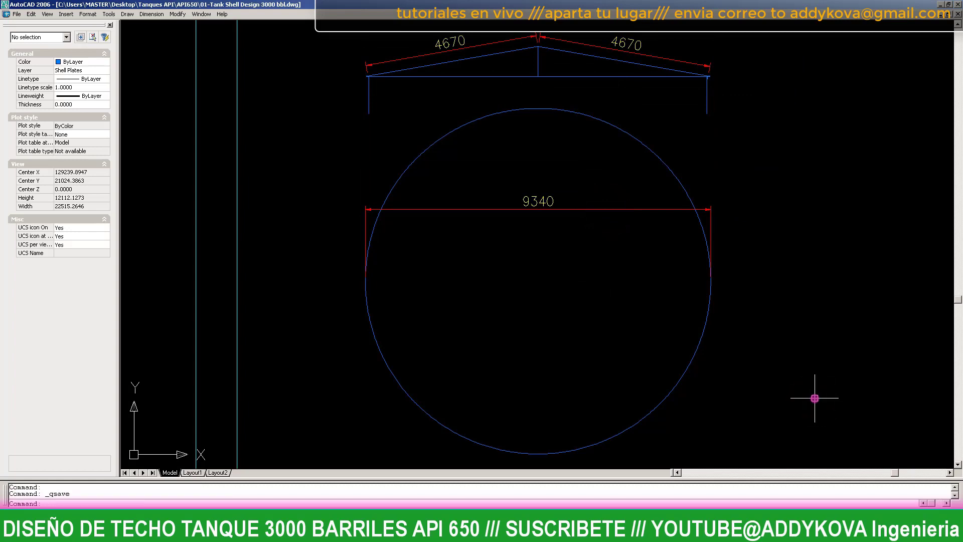
scroll(905, 422, "up", 1)
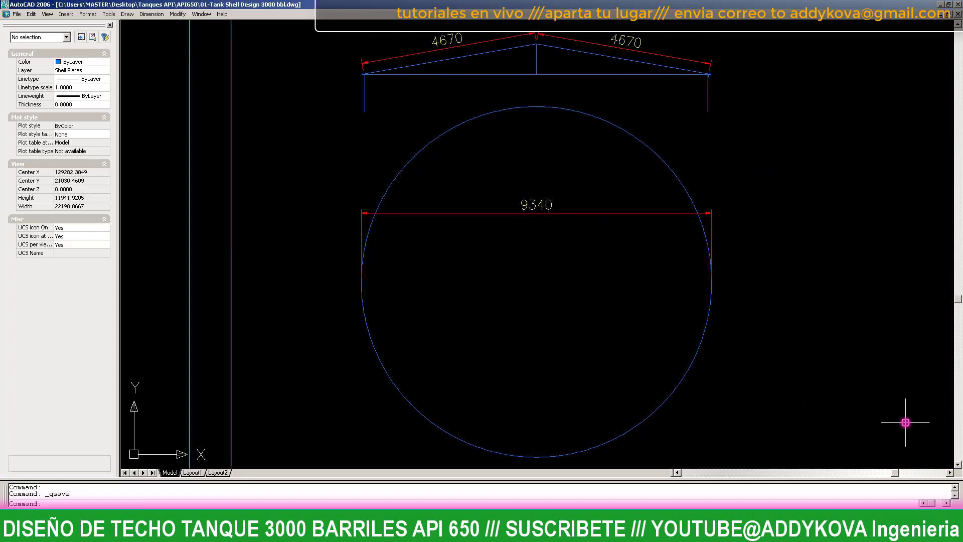
scroll(462, 301, "down", 2)
key("Escape")
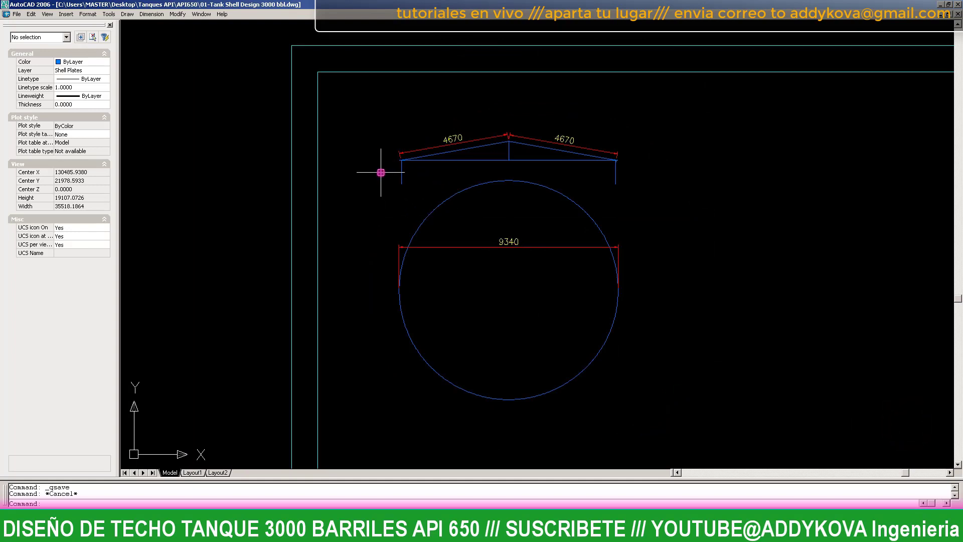
- Move the 9340 circle and its dimension further down, clear of the roof section
left_click(381, 172)
left_click(684, 447)
scroll(683, 383, "up", 2)
type("m")
key("Return")
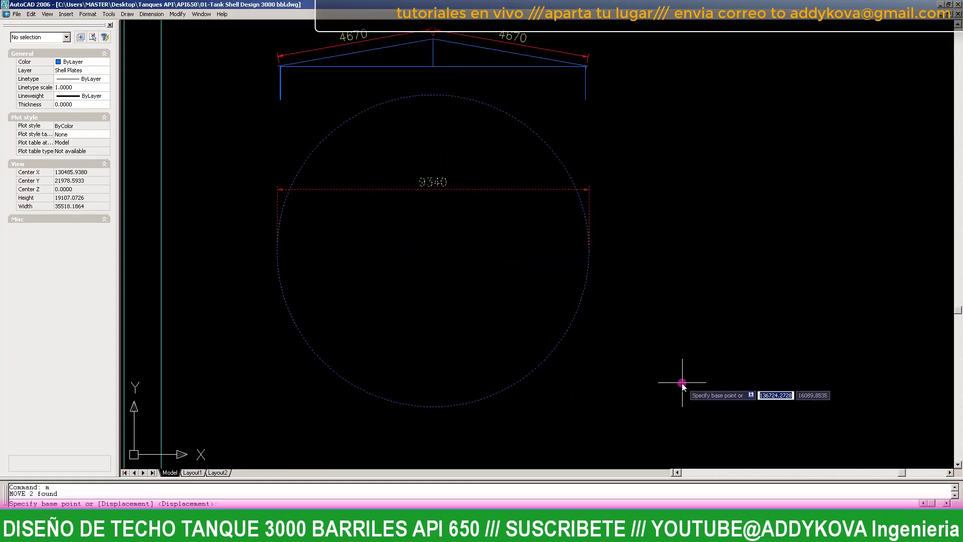
left_click(661, 126)
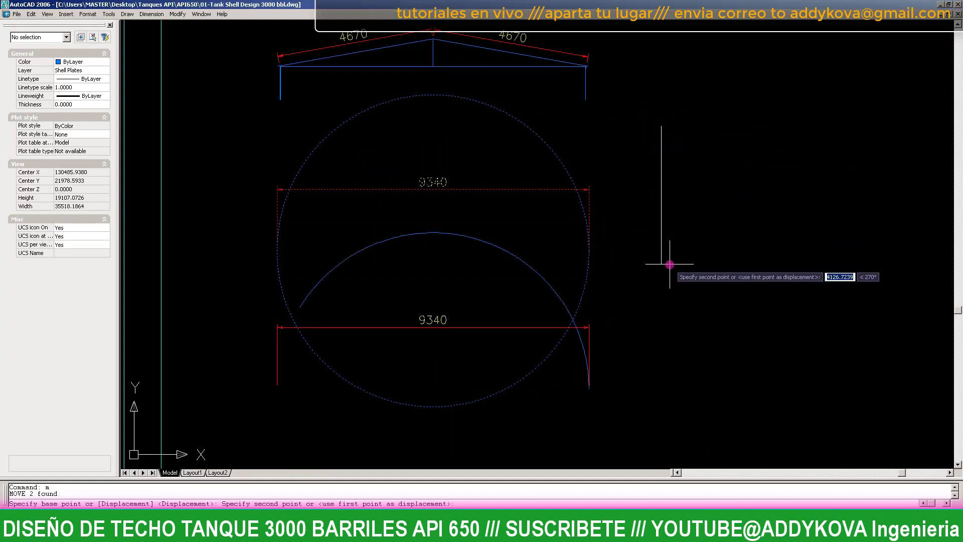
left_click(670, 264)
scroll(549, 198, "down", 2)
scroll(501, 351, "up", 3)
scroll(569, 169, "down", 2)
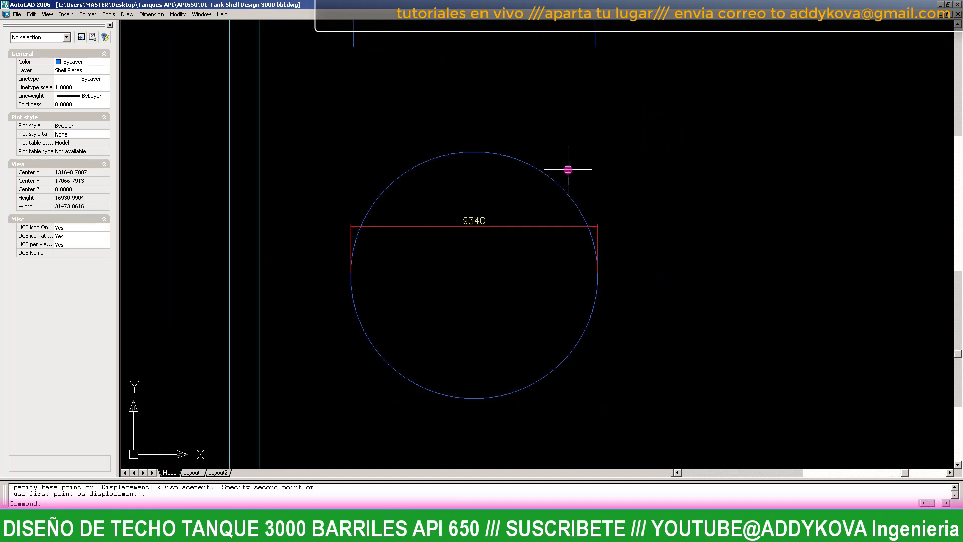
scroll(472, 334, "up", 2)
scroll(517, 204, "up", 2)
- Delete the 9340 diameter dimension
left_click(456, 149)
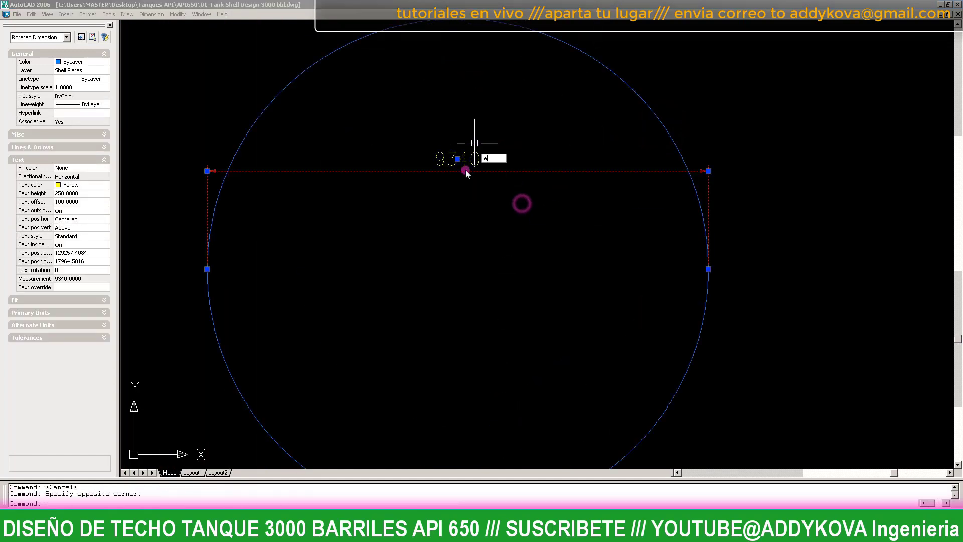
key("Delete")
scroll(462, 229, "down", 3)
- Draw vertical and horizontal centre lines across the circle between opposite quadrants
type("l")
key("Return")
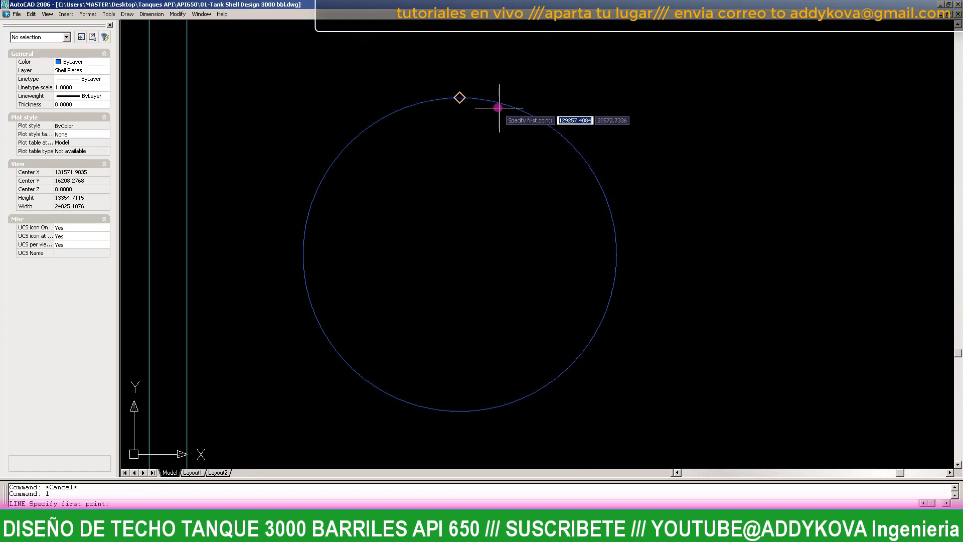
left_click(497, 107)
left_click(512, 402)
key("Escape")
key("Return")
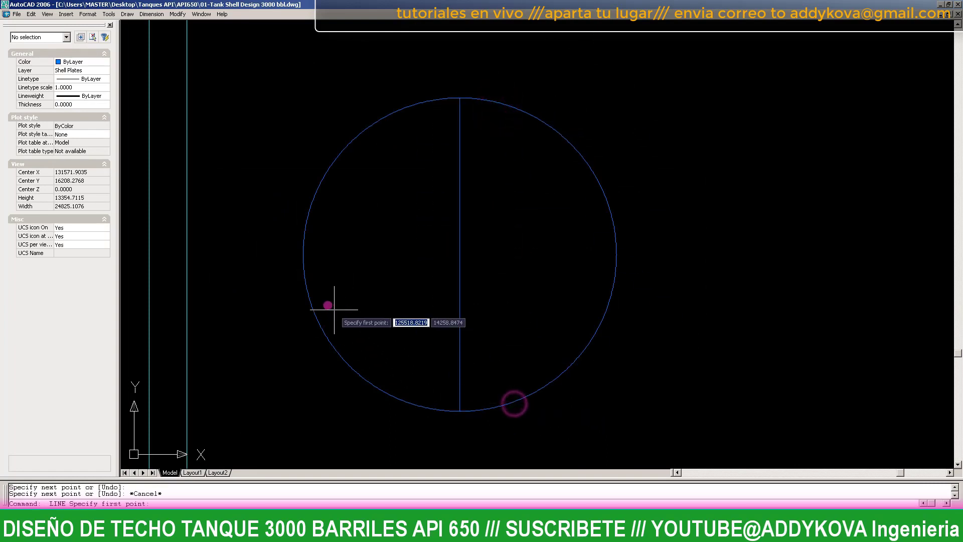
left_click(309, 282)
left_click(607, 289)
key("Escape")
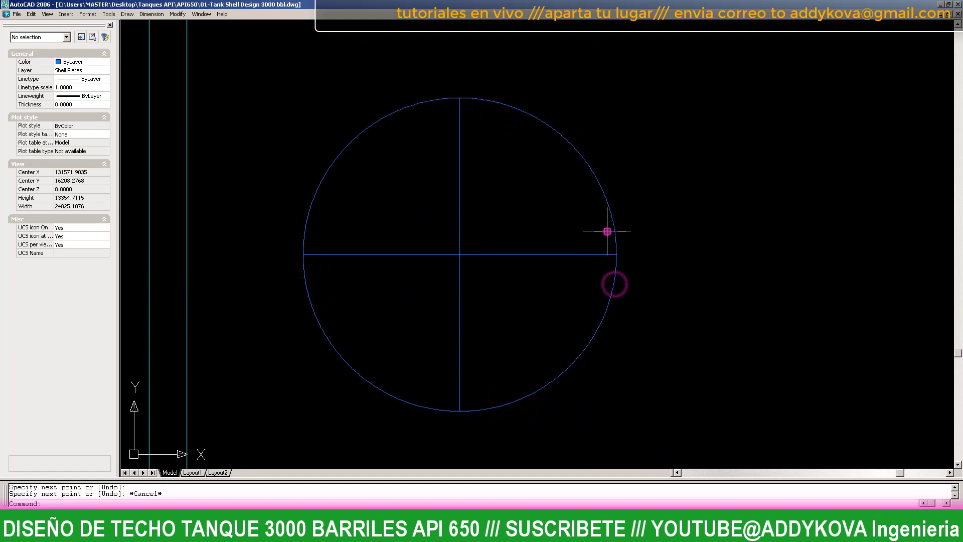
type("o")
key("Return")
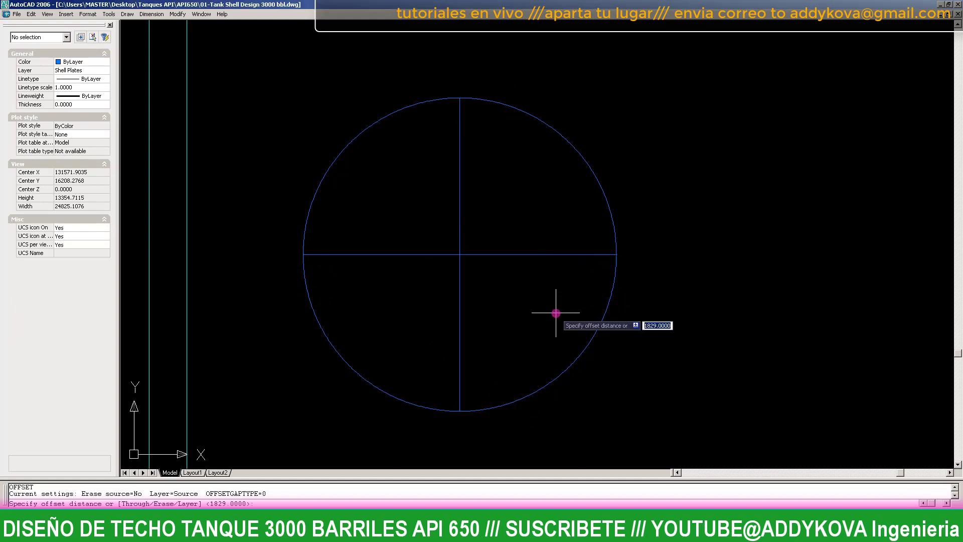
- Offset the 9340 circle outward by 1000 as a temporary guide
type("1")
key("Return")
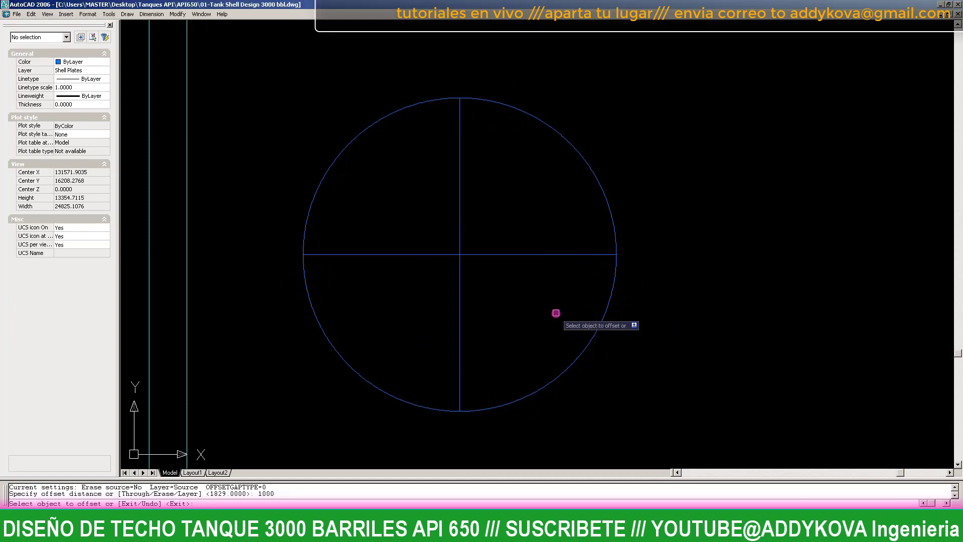
left_click(606, 201)
left_click(656, 195)
key("Return")
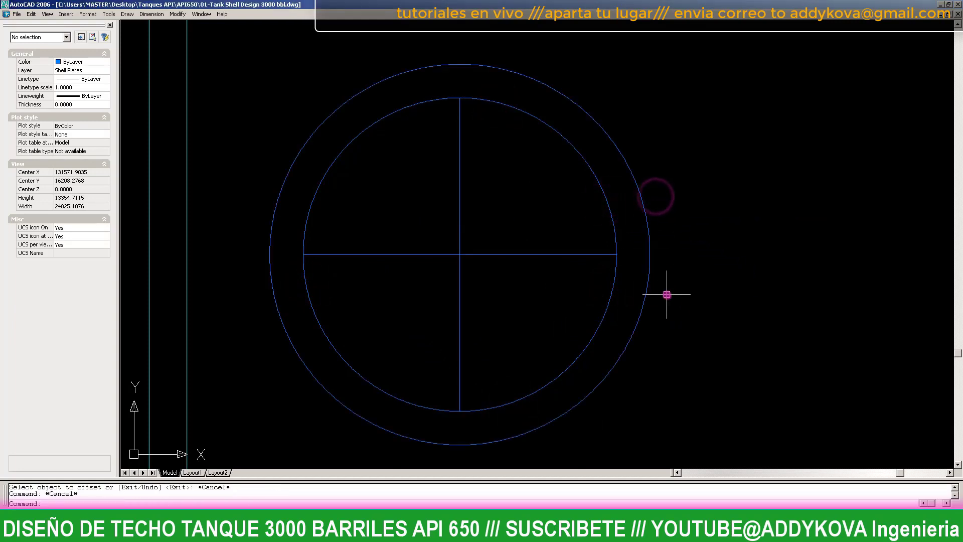
- Extend all four centre-line ends out to the offset guide circle
type("tr")
key("Return")
left_click(673, 318)
left_click(619, 275)
key("Return")
left_click(588, 272)
left_click(447, 136)
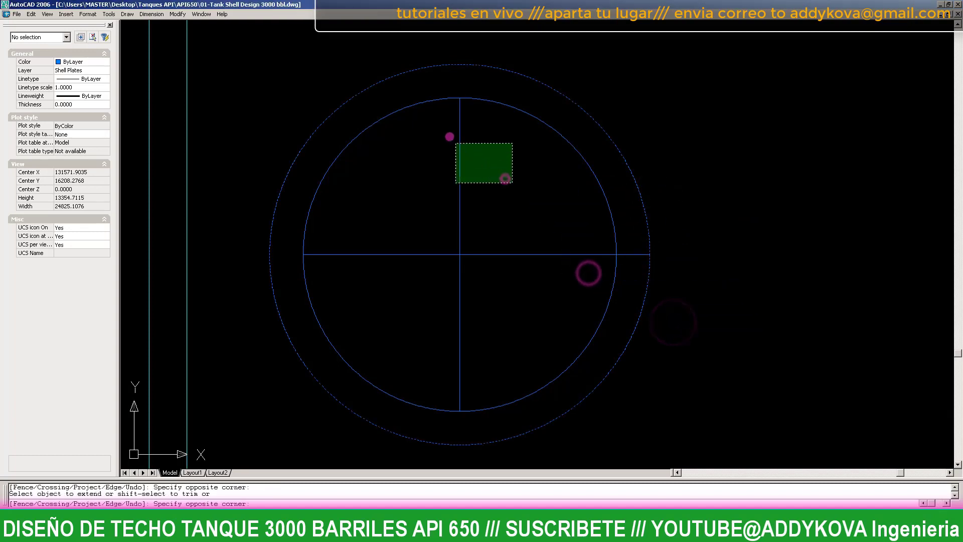
left_click(507, 178)
left_click(334, 273)
left_click(355, 249)
left_click(481, 390)
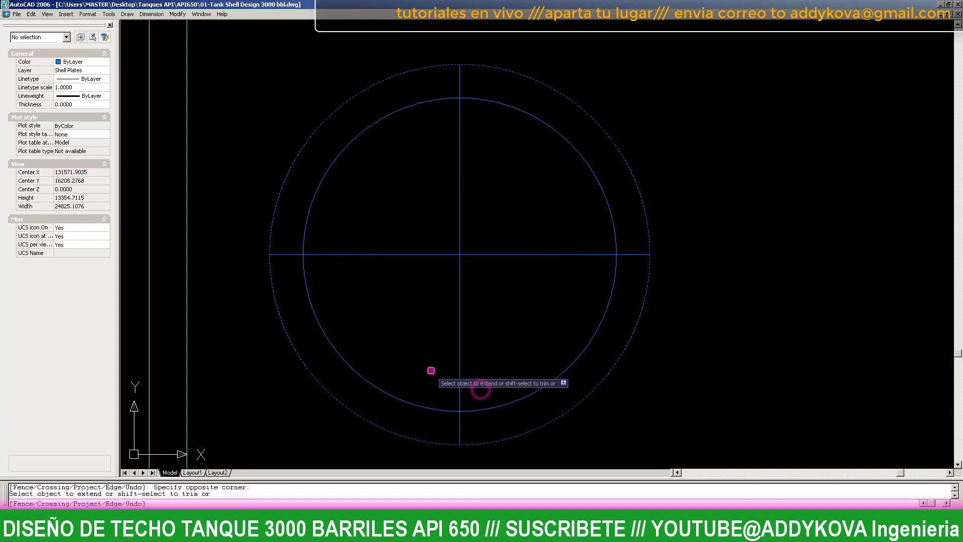
key("Escape")
- Erase the temporary offset guide circle
left_click(637, 366)
left_click(612, 346)
key("Delete")
- Select both centre lines and bring up the Properties colour list
left_click(506, 275)
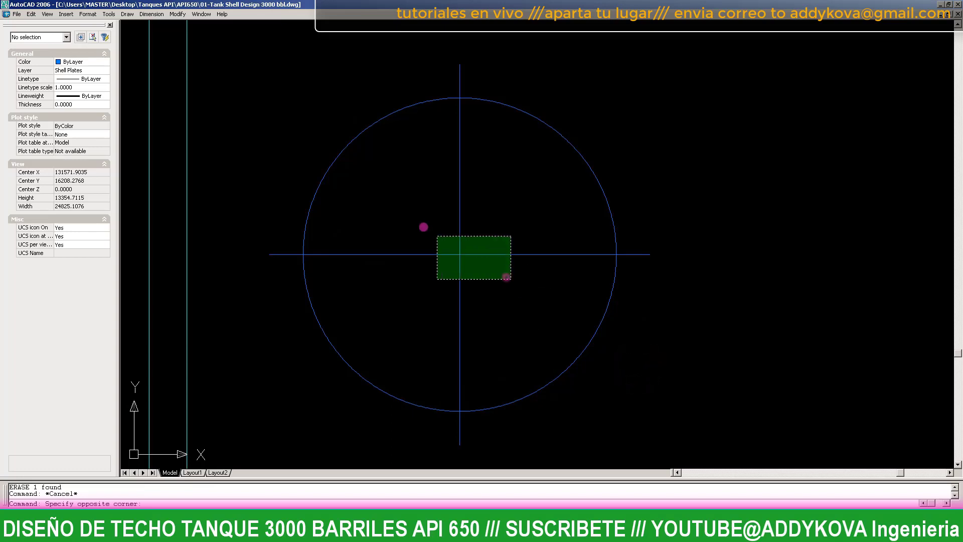
left_click(437, 236)
left_click(104, 62)
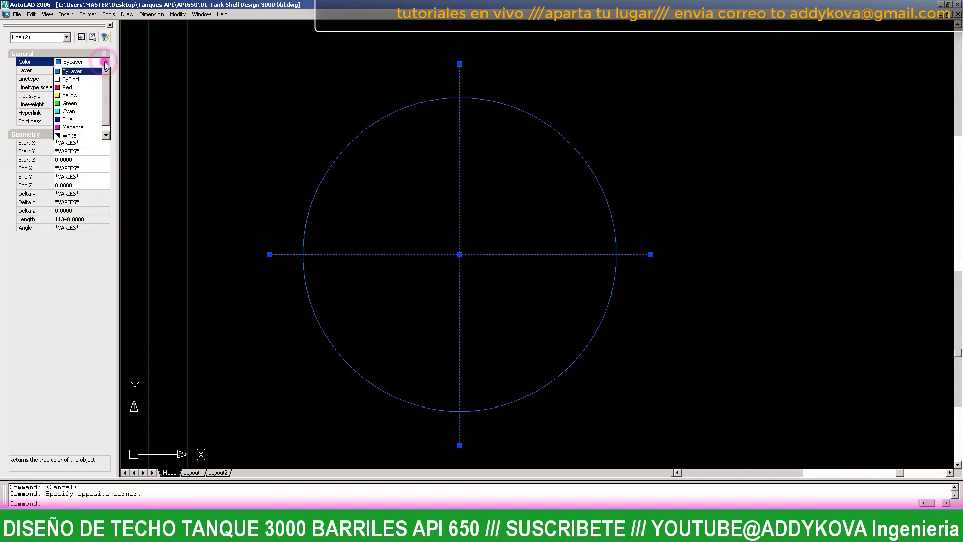
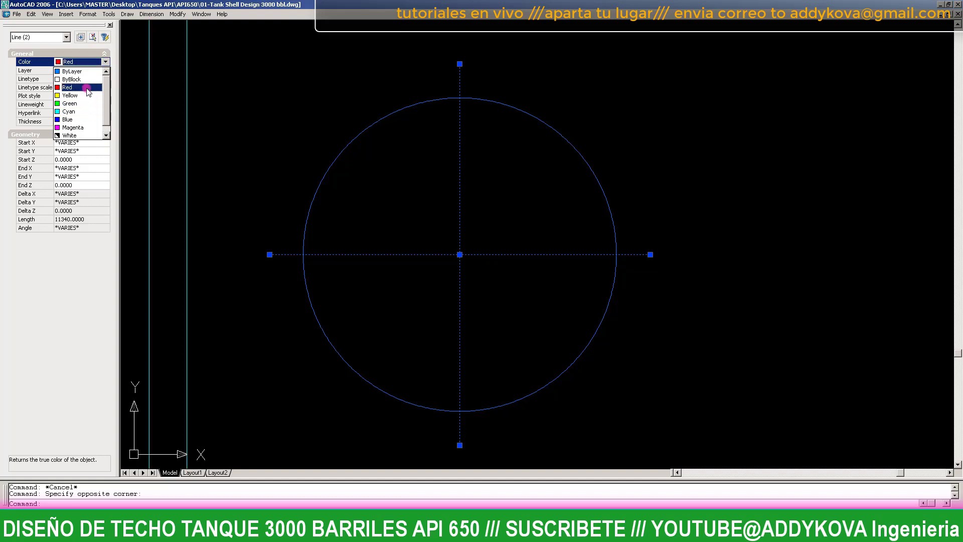
- Make the centre lines magenta with an ACAD_ISO dash-dot linetype at linetype scale 50
left_click(86, 88)
left_click(106, 62)
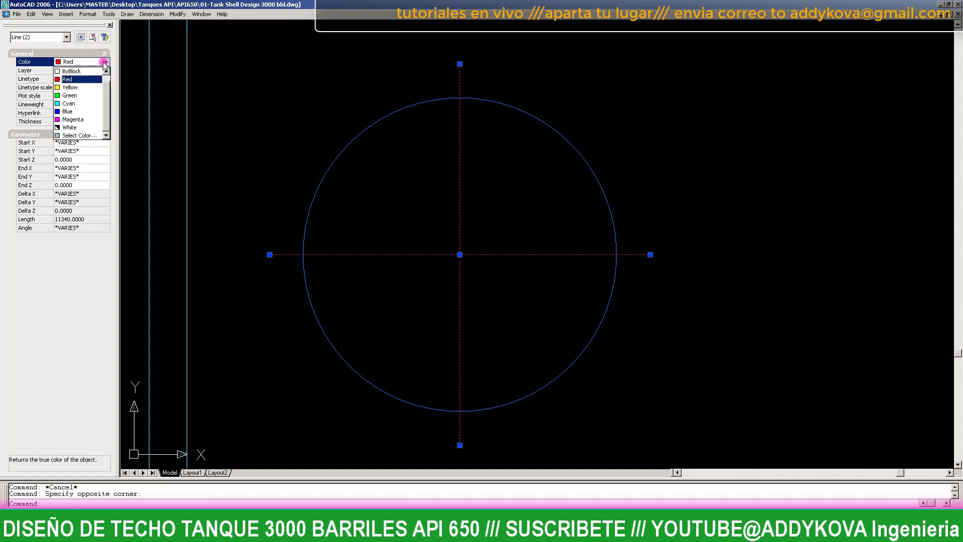
left_click(89, 120)
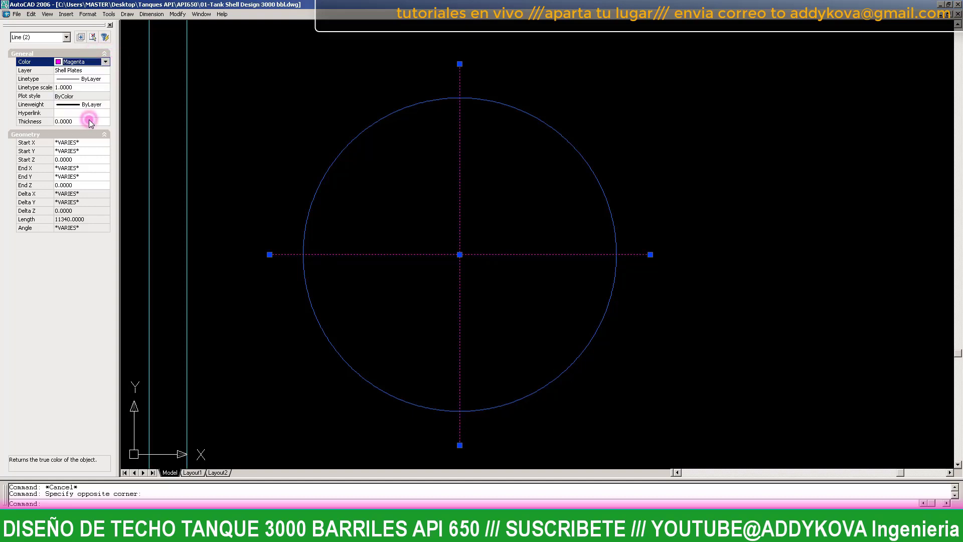
left_click(104, 80)
left_click(107, 79)
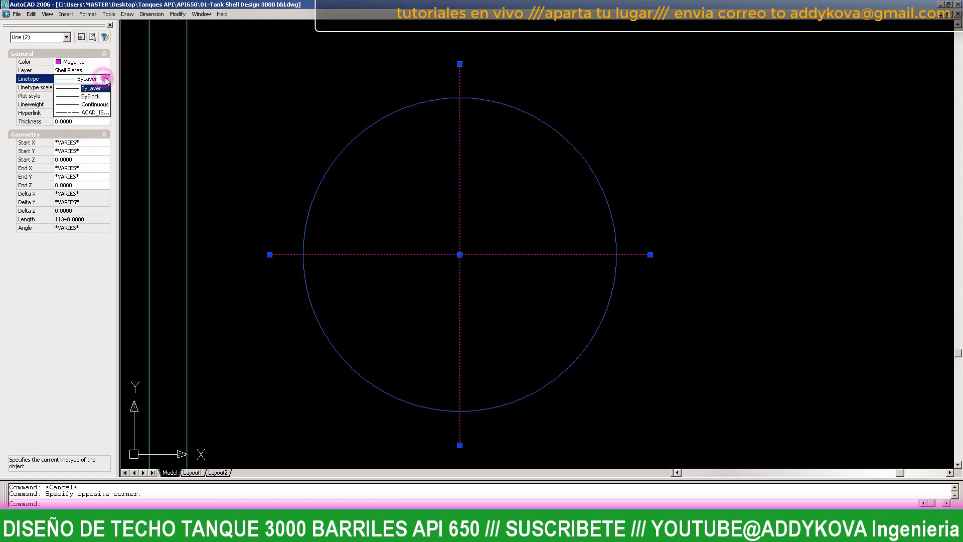
left_click(101, 113)
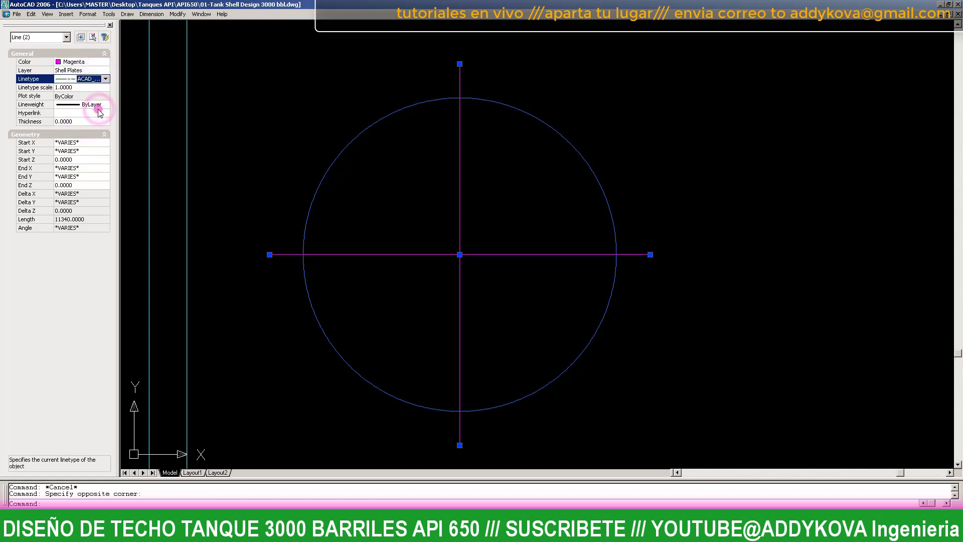
left_click(74, 87)
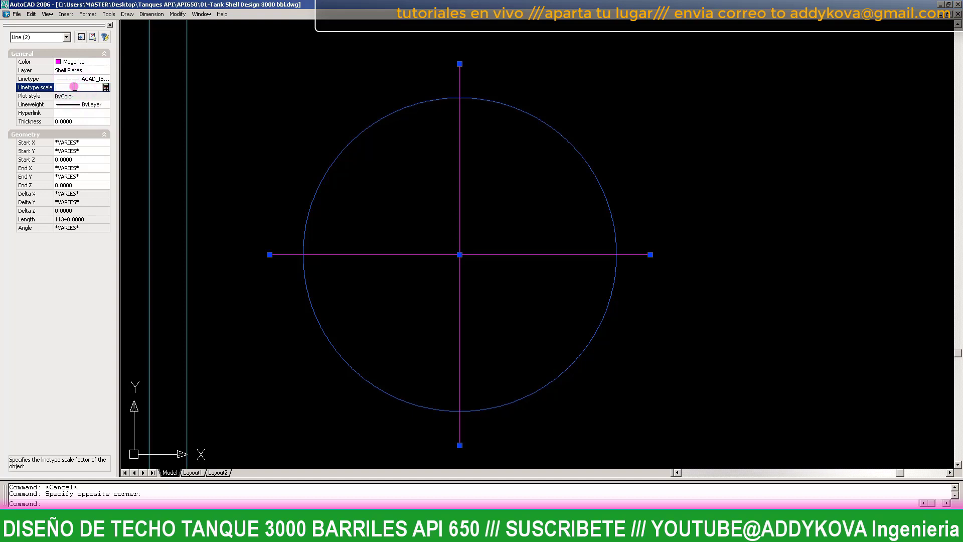
type("200")
key("Return")
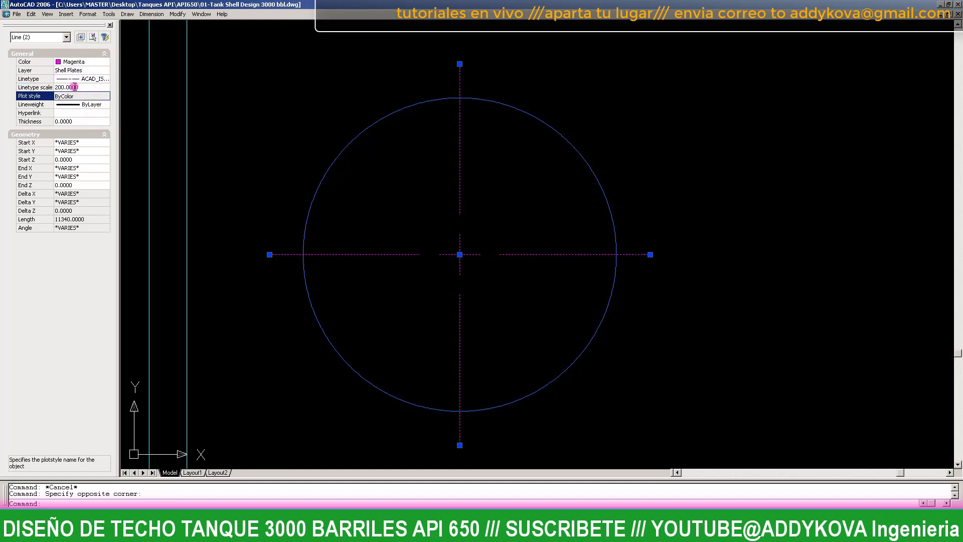
left_click(74, 87)
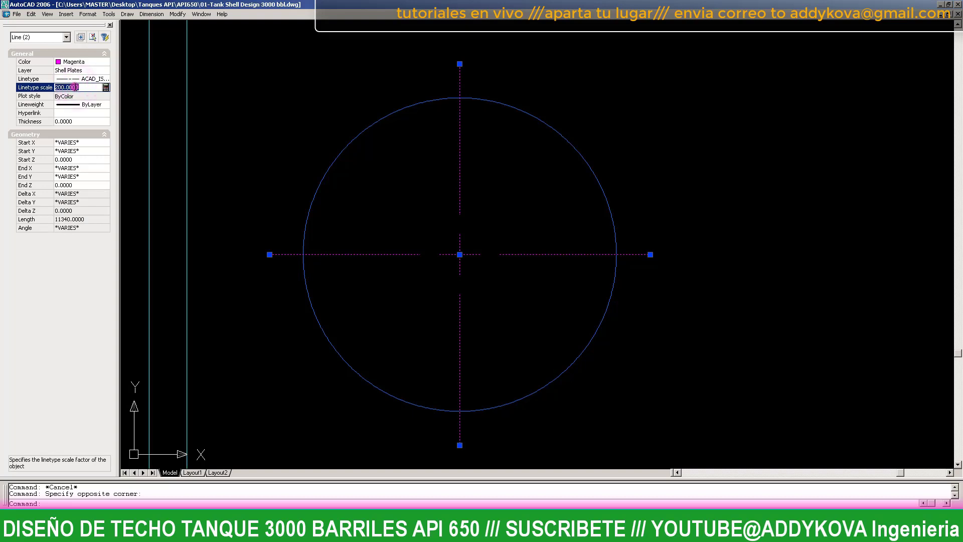
type("50")
key("Return")
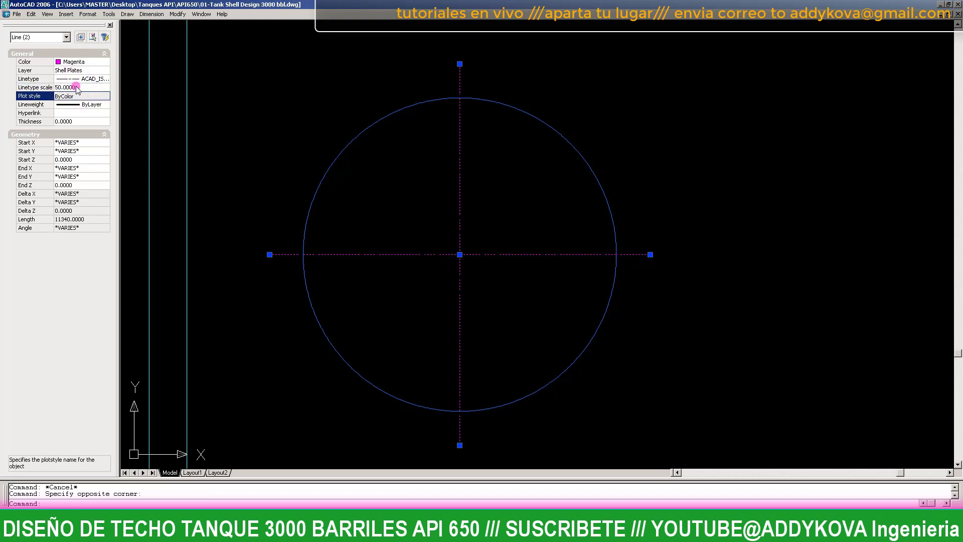
key("Escape")
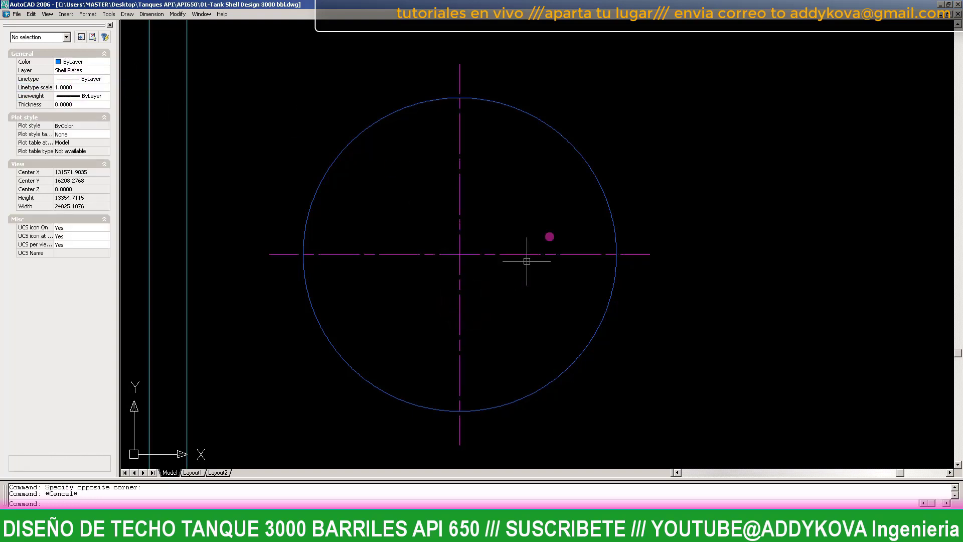
- Change the tank circle's colour to yellow
left_click(568, 140)
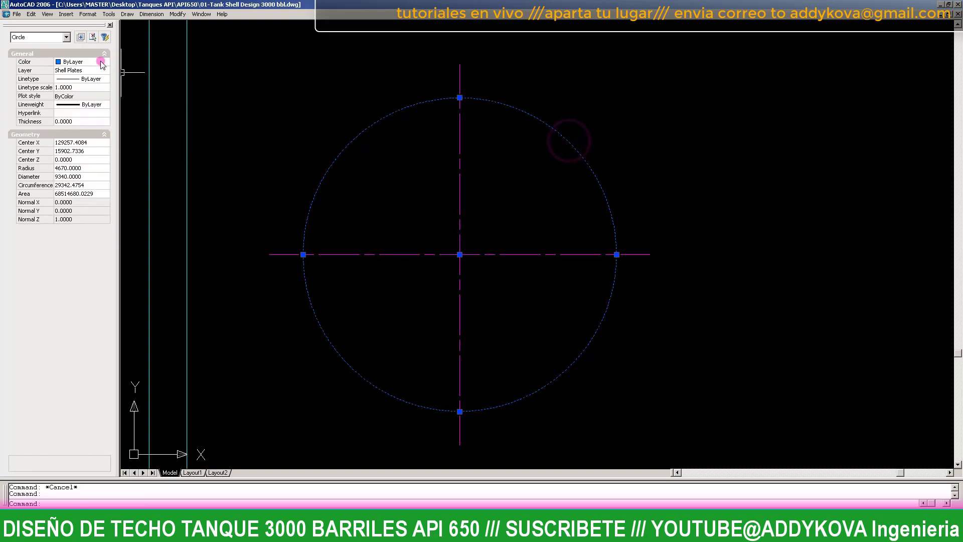
left_click(105, 61)
left_click(72, 96)
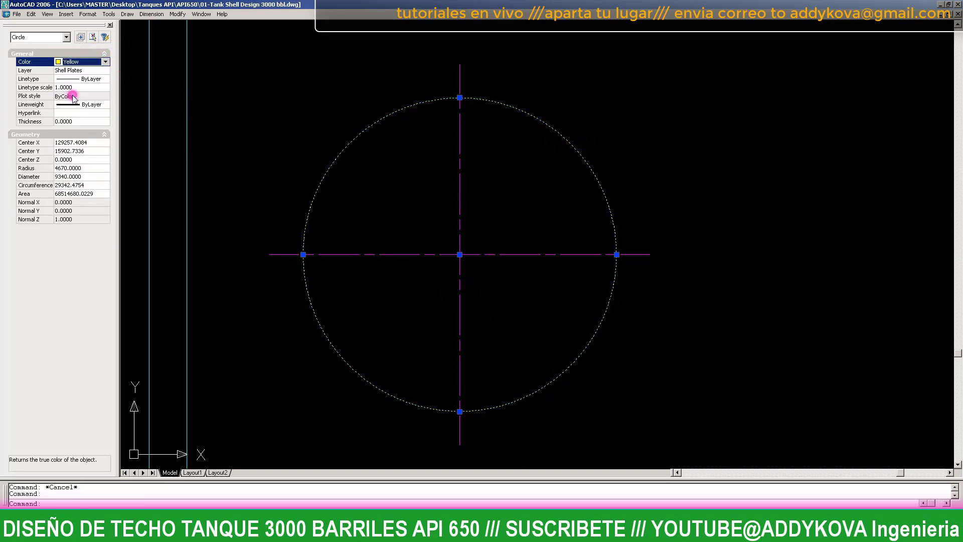
key("Escape")
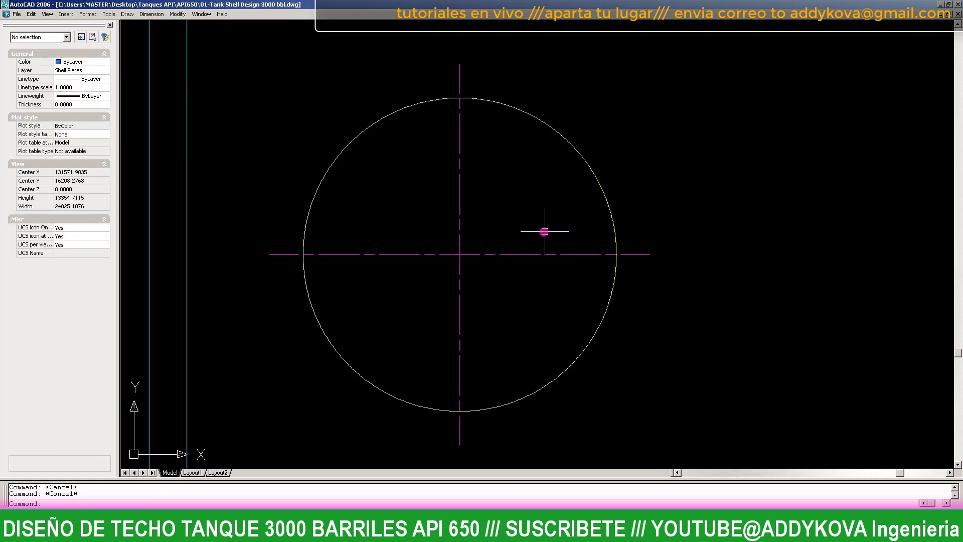
- Zoom to a window framing the tank circle
scroll(545, 231, "down", 2)
type("z")
key("Return")
type("w")
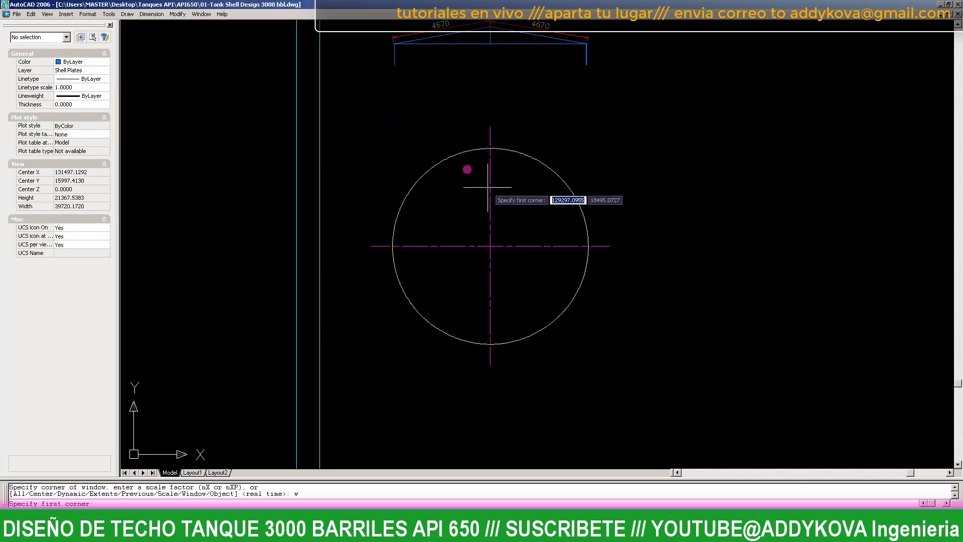
key("Return")
left_click(367, 123)
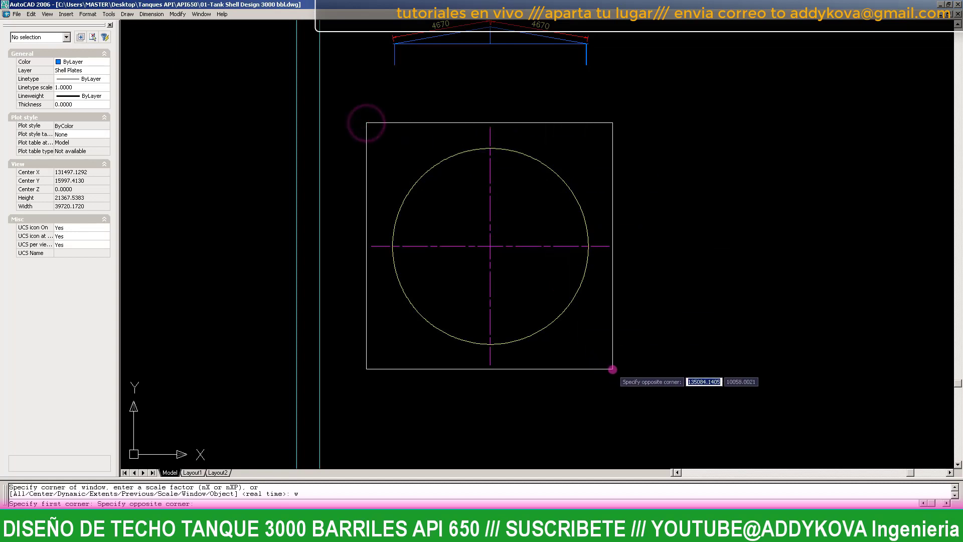
left_click(612, 370)
left_click(781, 371)
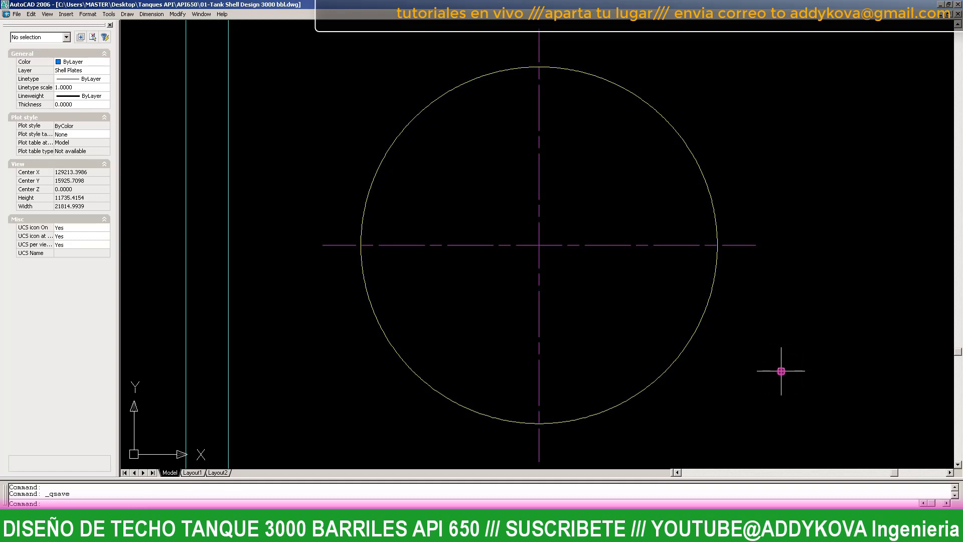
left_click(852, 399)
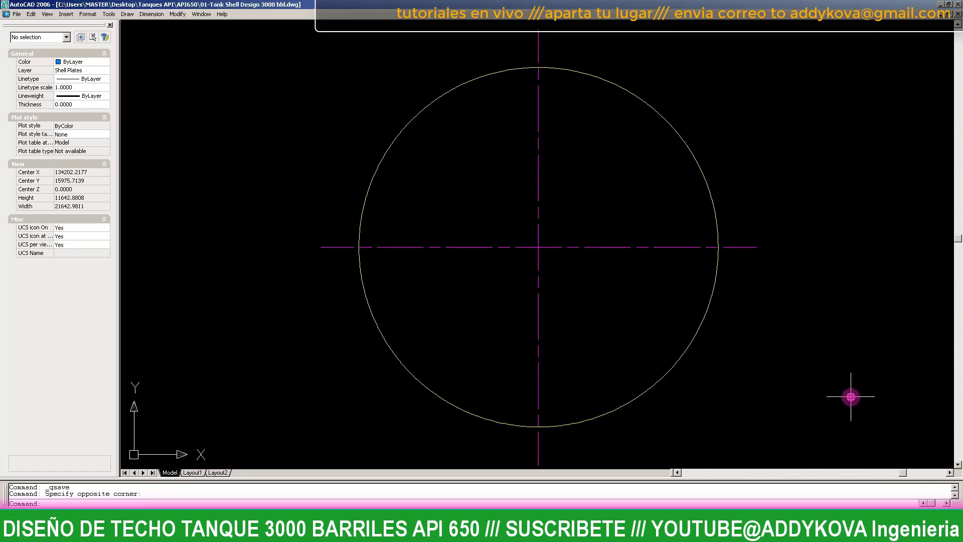
scroll(379, 319, "down", 4)
scroll(710, 258, "up", 2)
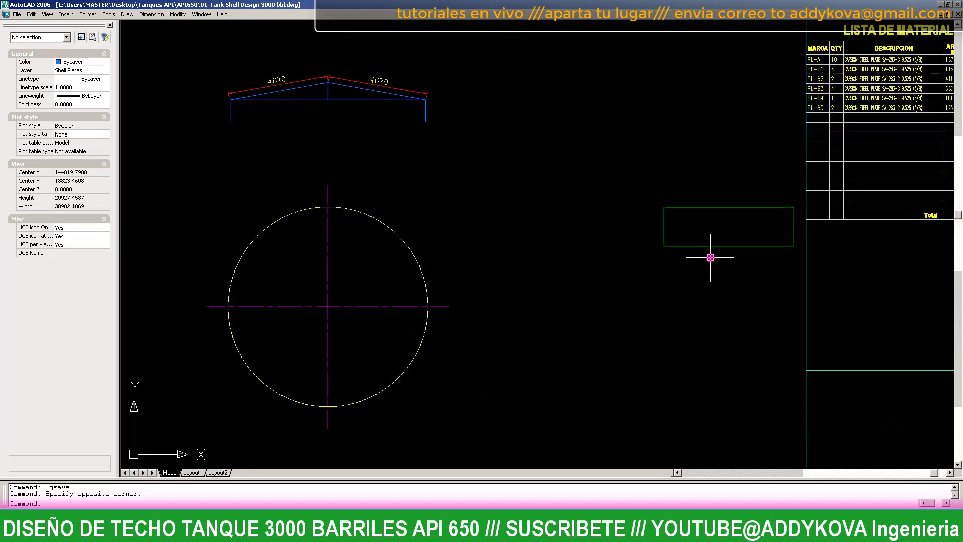
- Erase the stray green rectangle beside the circle
left_click(714, 225)
left_click(624, 236)
type("e")
key("Return")
scroll(627, 296, "down", 4)
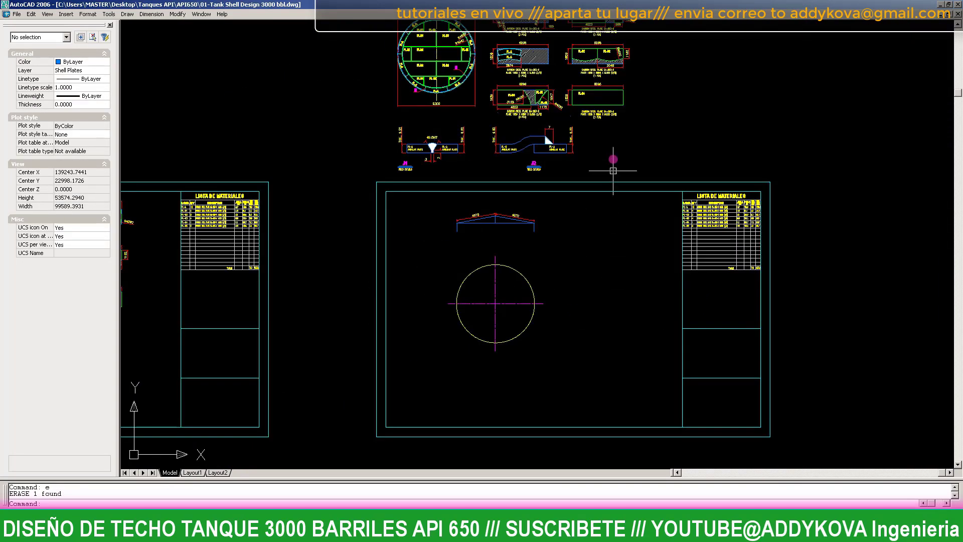
scroll(582, 128, "up", 3)
scroll(583, 128, "down", 1)
scroll(581, 126, "up", 3)
scroll(579, 133, "up", 1)
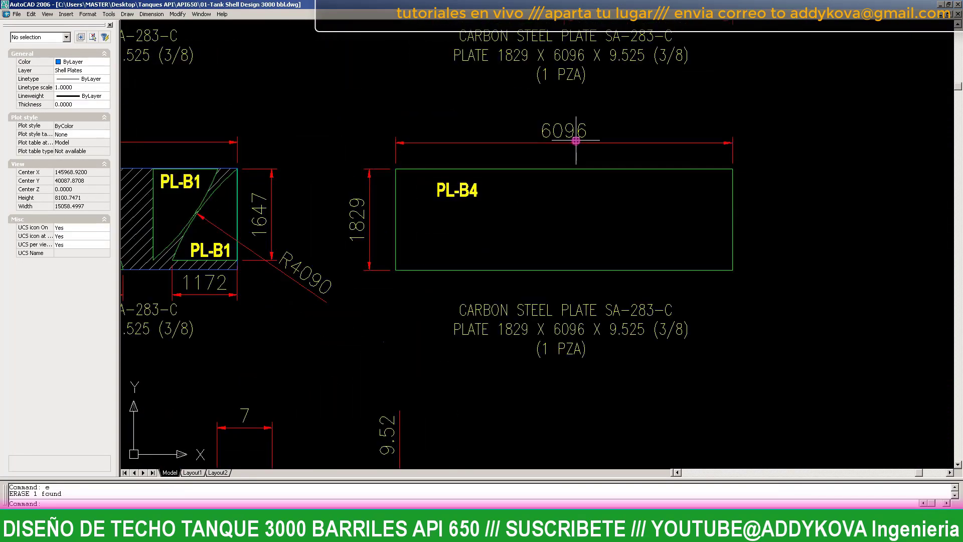
- Copy the PL-B4 plate rectangle to a spot beside the circle
left_click(556, 169)
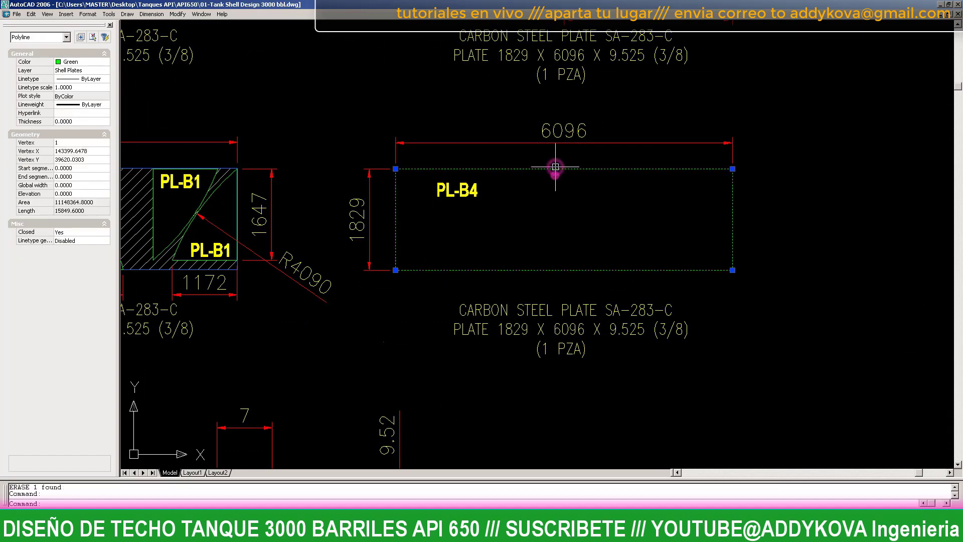
type("co")
key("Return")
left_click(559, 217)
scroll(558, 218, "down", 3)
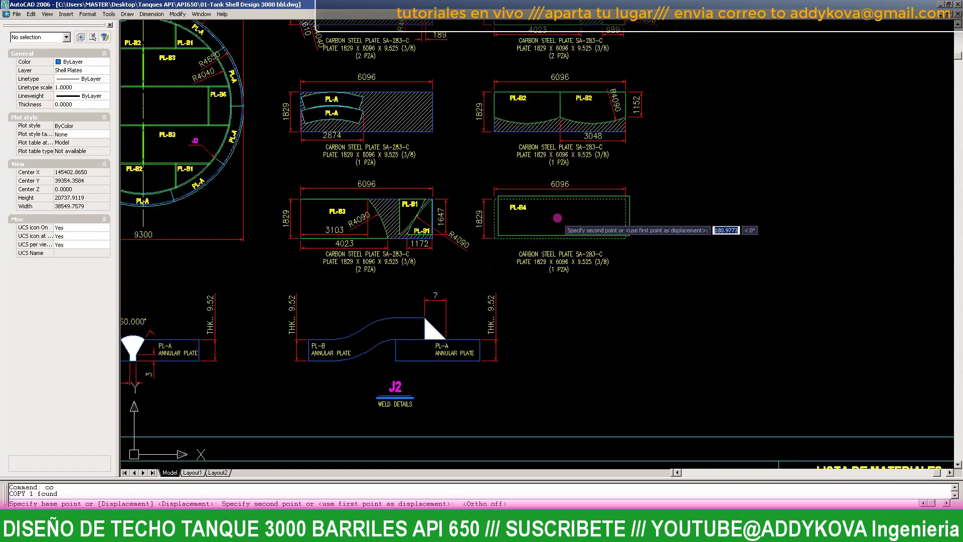
scroll(558, 218, "down", 5)
scroll(548, 350, "up", 4)
scroll(445, 323, "up", 5)
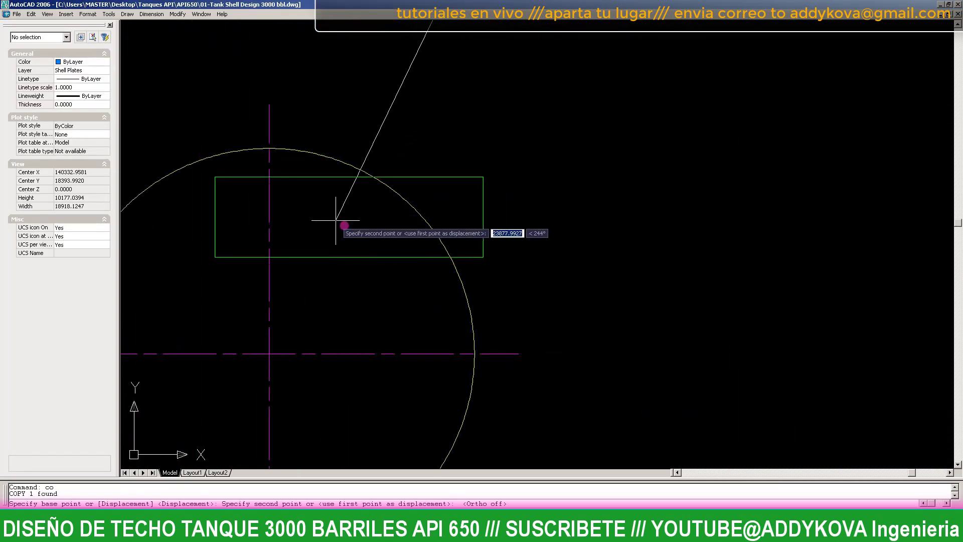
left_click(544, 149)
key("Escape")
scroll(634, 267, "down", 4)
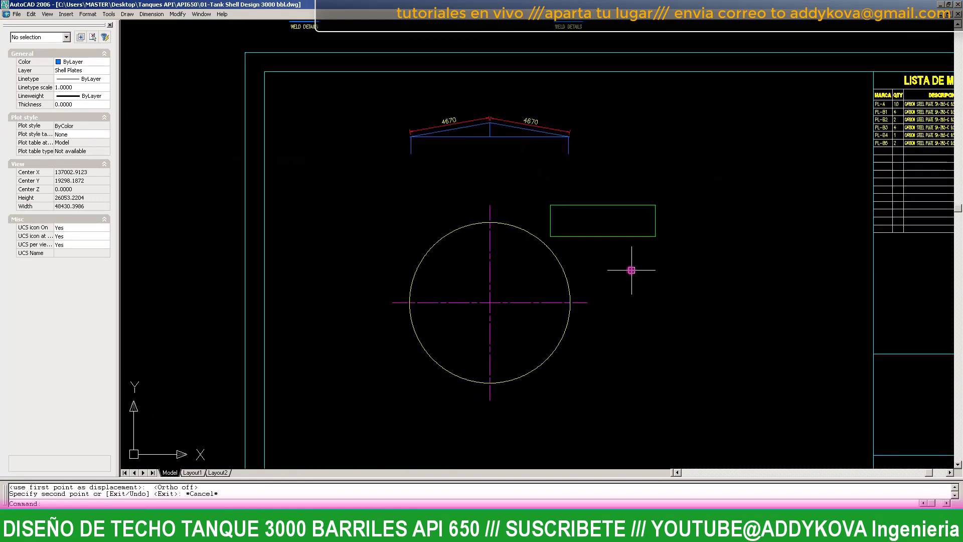
scroll(605, 228, "up", 3)
- Move the copied plate so its top-edge midpoint sits on the circle's top
left_click(647, 277)
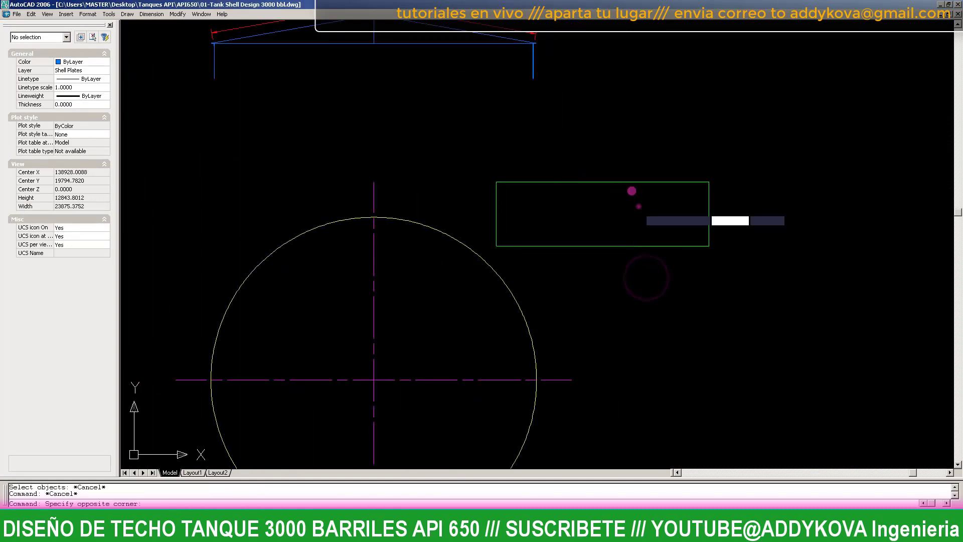
left_click(639, 206)
type("m")
key("Return")
left_click(605, 181)
scroll(367, 221, "up", 10)
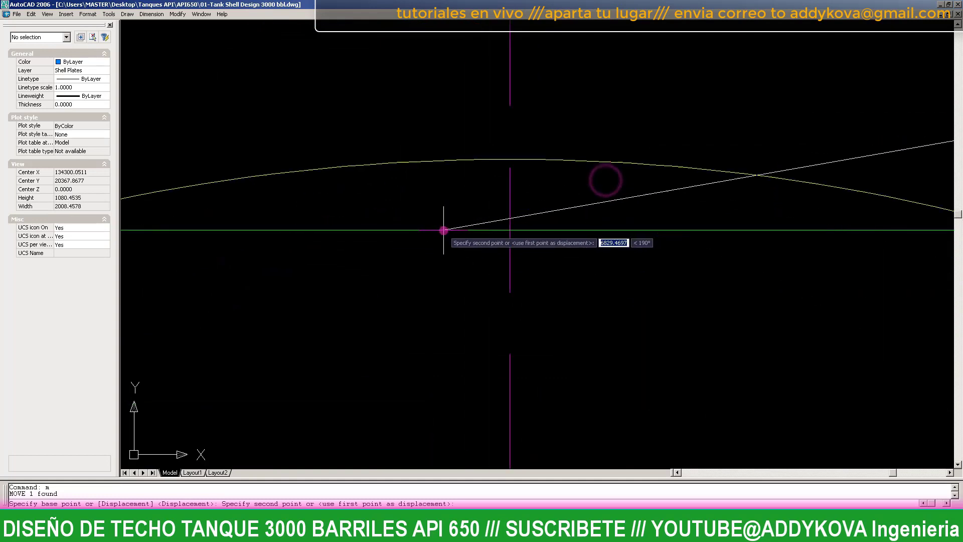
left_click(510, 160)
scroll(482, 167, "down", 6)
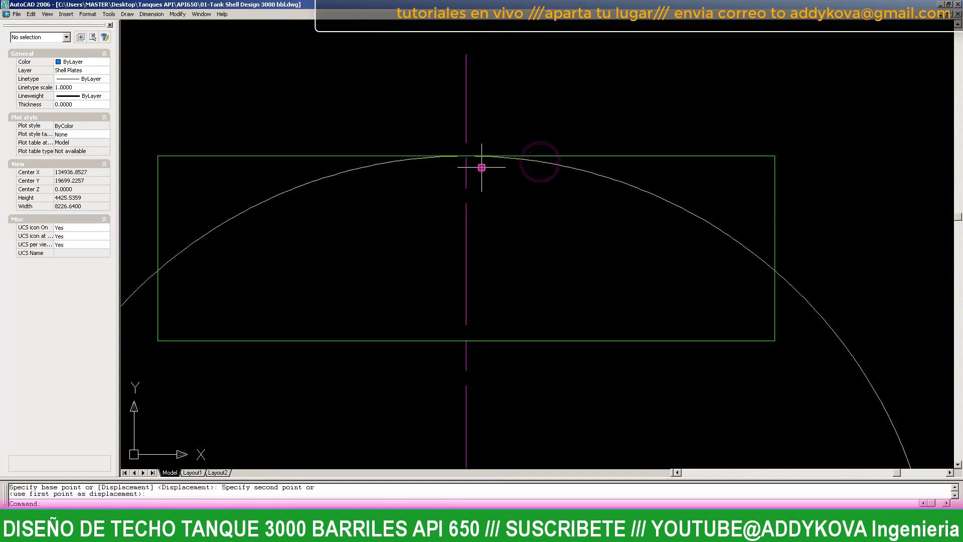
scroll(482, 167, "down", 4)
scroll(497, 201, "down", 2)
scroll(490, 214, "up", 2)
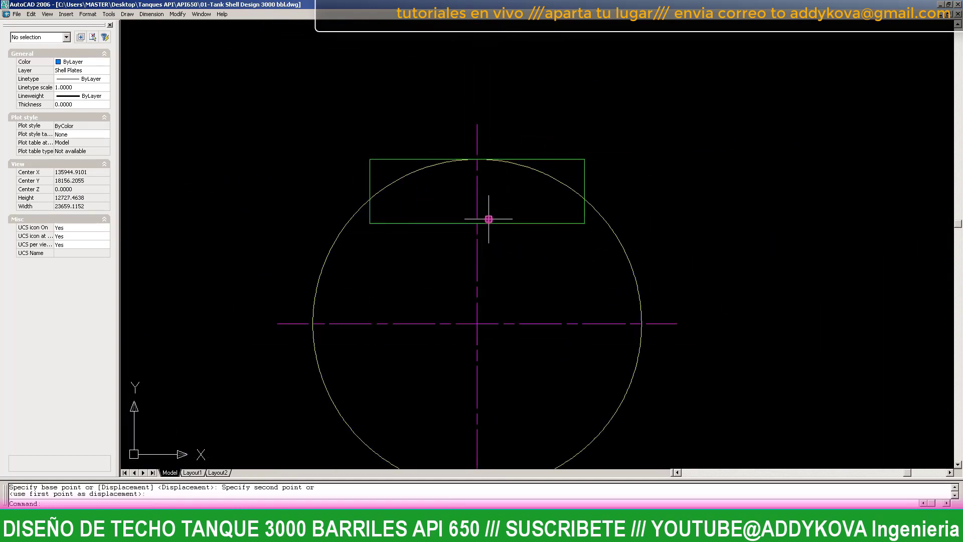
scroll(489, 218, "up", 2)
type("l")
key("Return")
scroll(482, 231, "up", 3)
- Draw trial lines from the centre to the left and right arc intersections
scroll(477, 241, "down", 4)
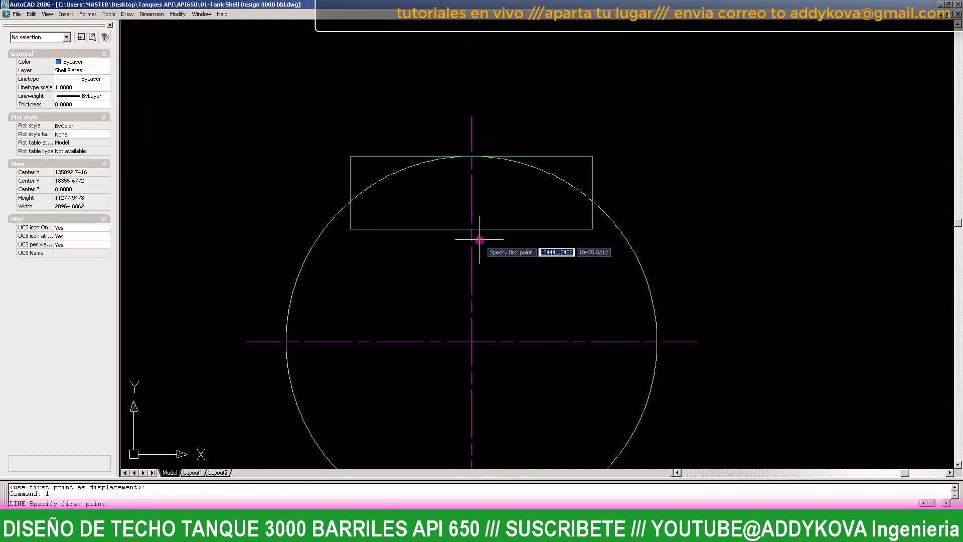
scroll(471, 343, "up", 2)
left_click(470, 313)
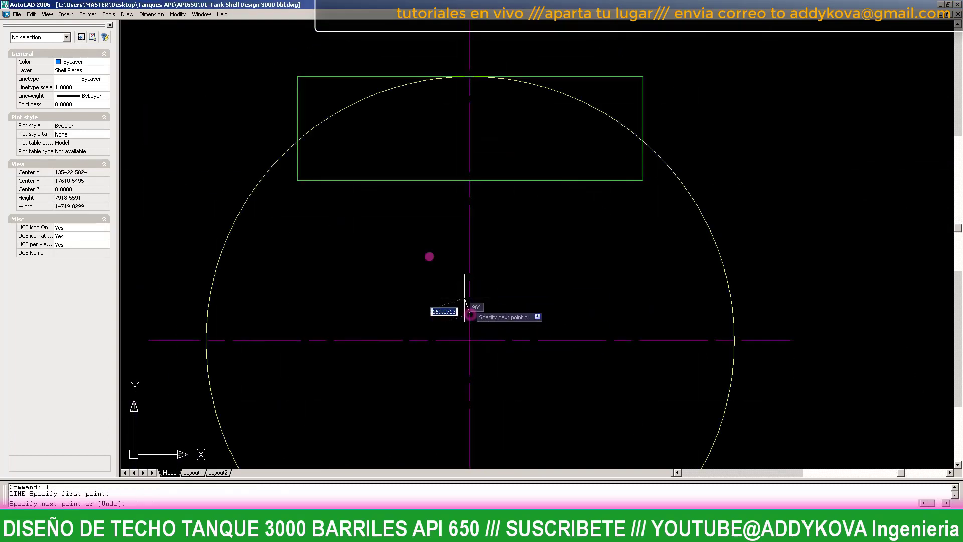
scroll(346, 246, "up", 3)
left_click(250, 88)
key("Escape")
key("Return")
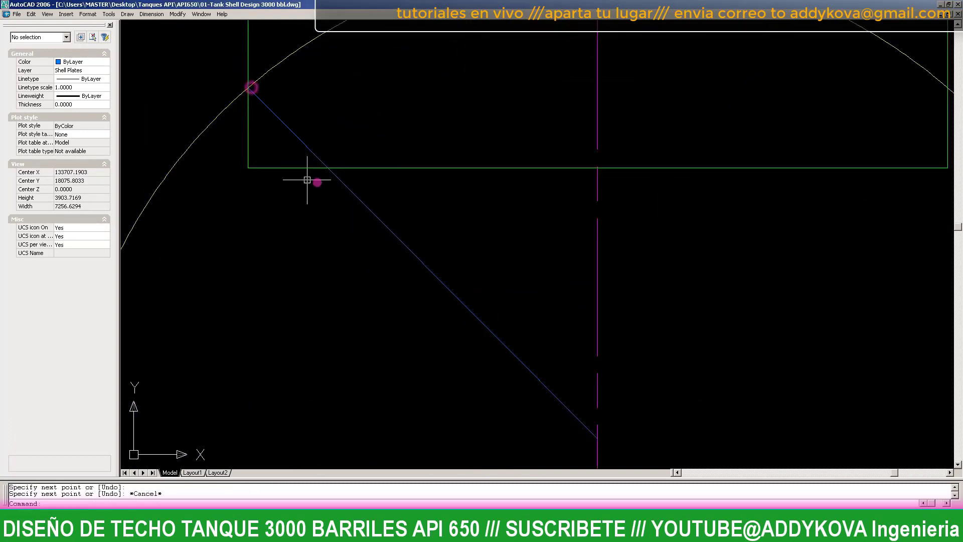
scroll(312, 183, "down", 4)
left_click(427, 281)
scroll(533, 132, "up", 1)
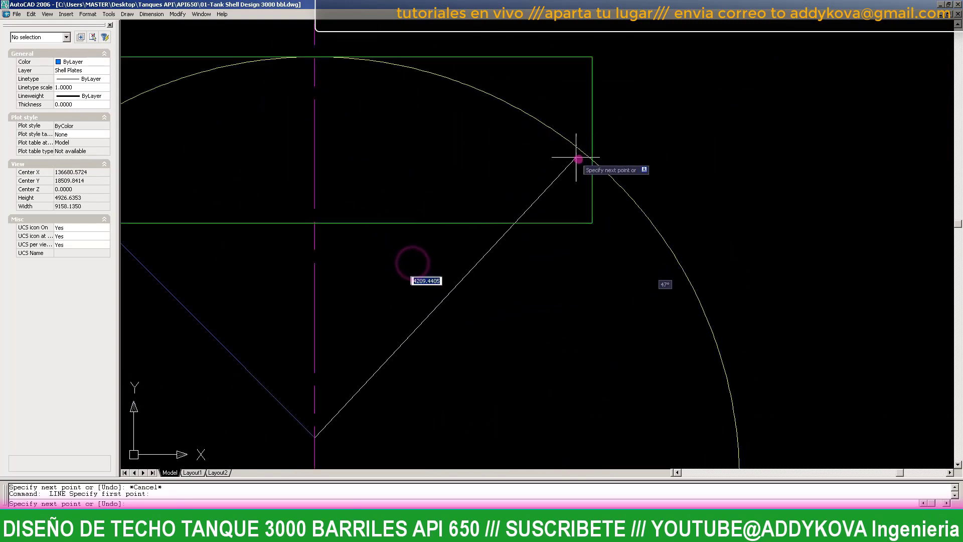
left_click(591, 155)
key("Escape")
scroll(497, 221, "down", 2)
scroll(489, 226, "up", 3)
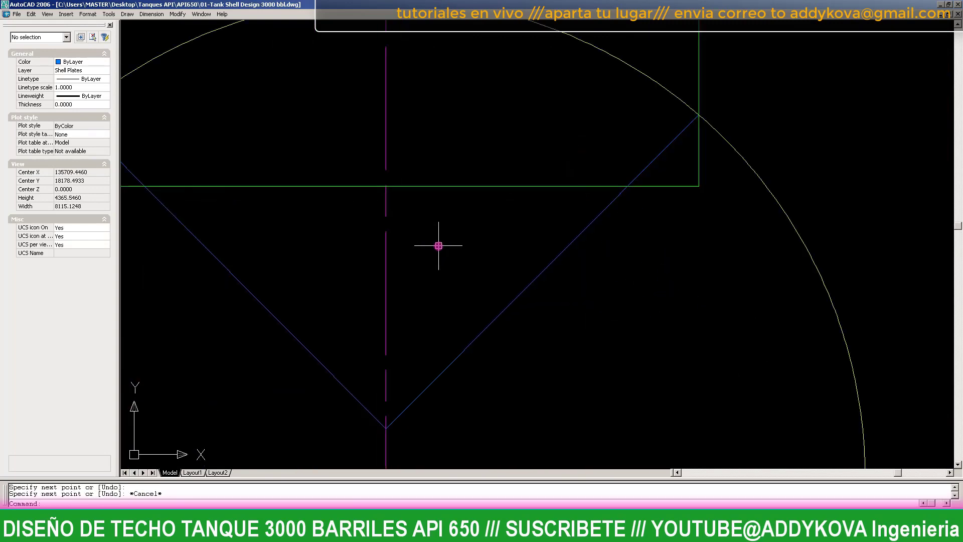
scroll(494, 248, "down", 2)
key("Escape")
scroll(490, 249, "down", 1)
- Abandon a circle and delete the two old diagonal lines
type("c")
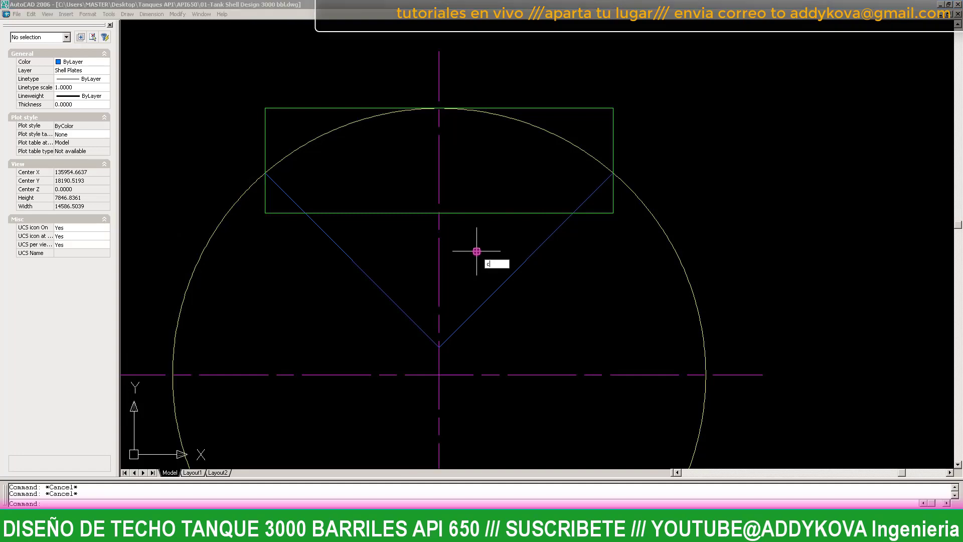
key("Return")
left_click(472, 329)
key("Escape")
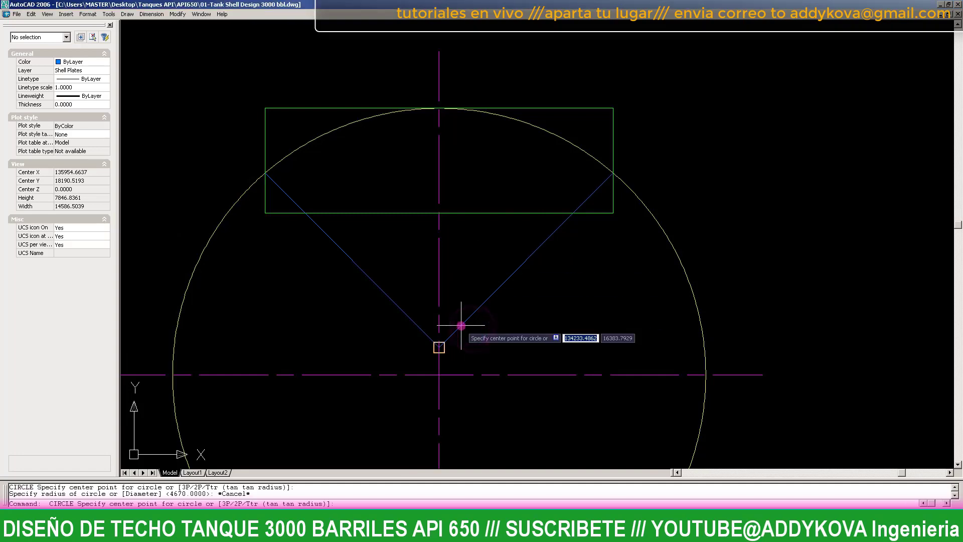
left_click(472, 312)
key("Delete")
left_click(381, 288)
key("Delete")
- Select and deselect the horizontal and vertical centerlines to check them
scroll(414, 274, "down", 2)
scroll(414, 274, "down", 4)
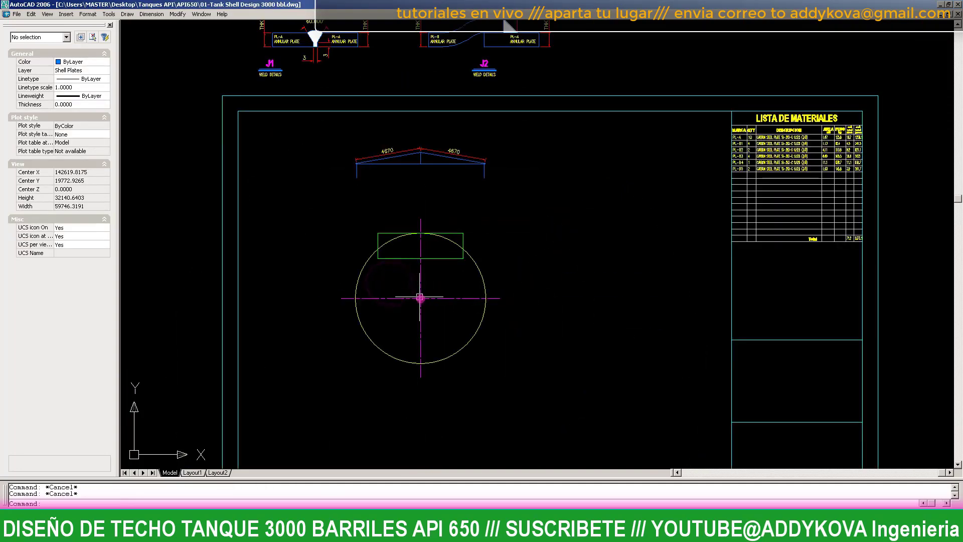
scroll(448, 292, "up", 4)
left_click(448, 295)
key("Escape")
left_click(414, 261)
key("Escape")
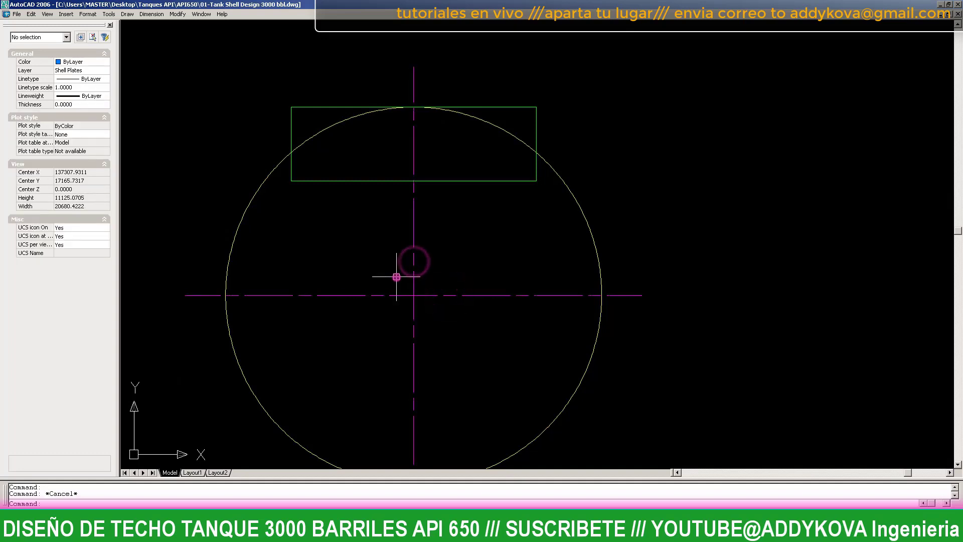
- Draw radial lines from the tank centre to the left and right circle-rectangle intersections
type("l")
key("Return")
left_click(409, 290)
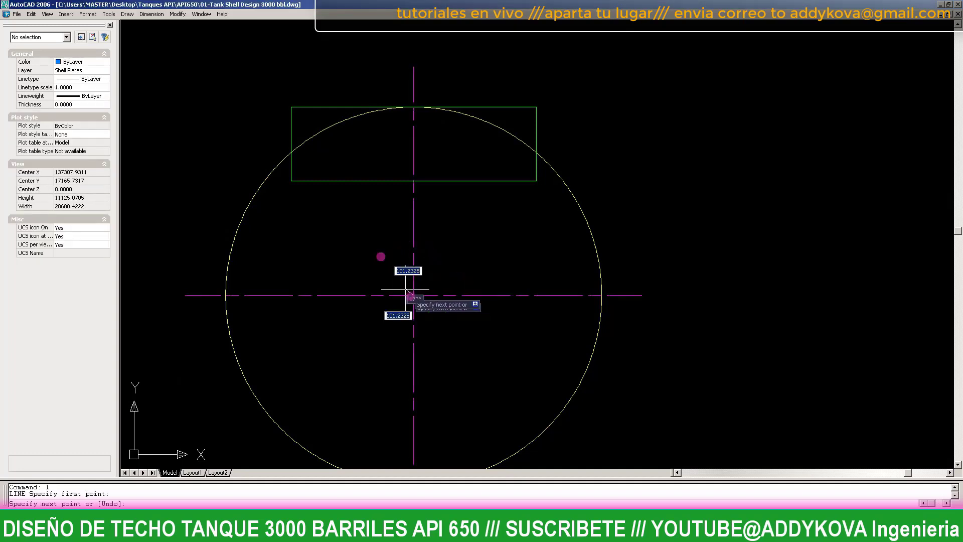
left_click(291, 152)
key("Escape")
key("Return")
left_click(413, 295)
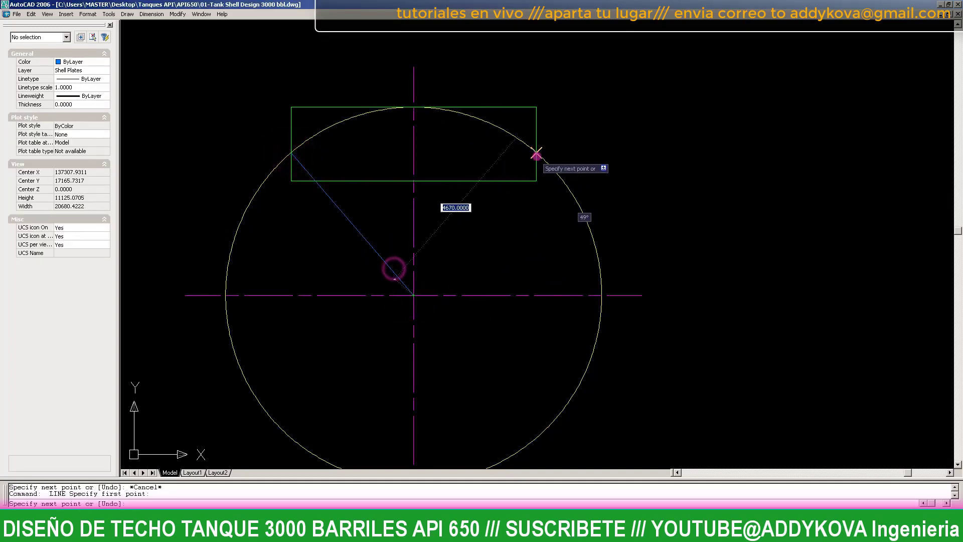
left_click(536, 152)
key("Escape")
key("Escape")
key("Escape")
scroll(422, 256, "up", 2)
type("c")
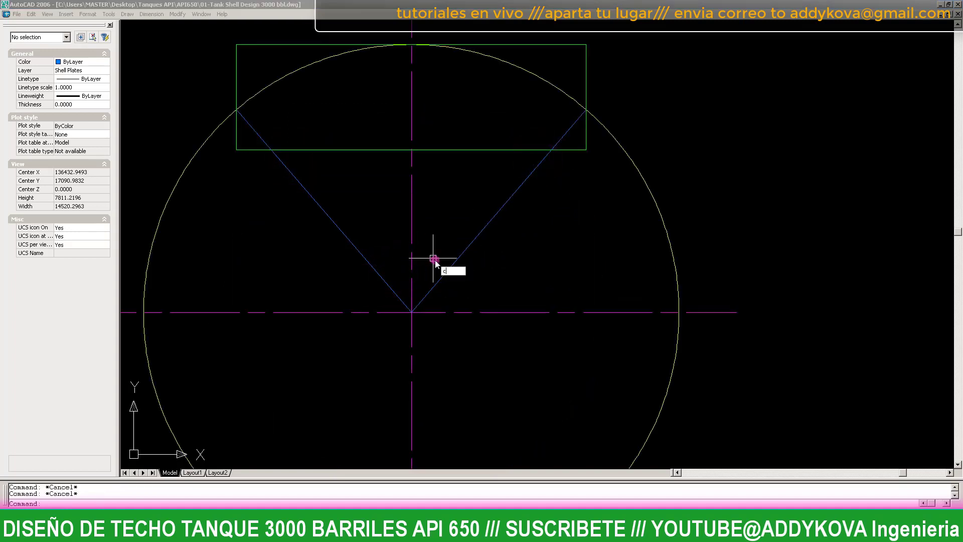
key("Return")
- Draw a concentric circle through the radial line's crossing with the plate rectangle
left_click(412, 312)
scroll(574, 178, "up", 2)
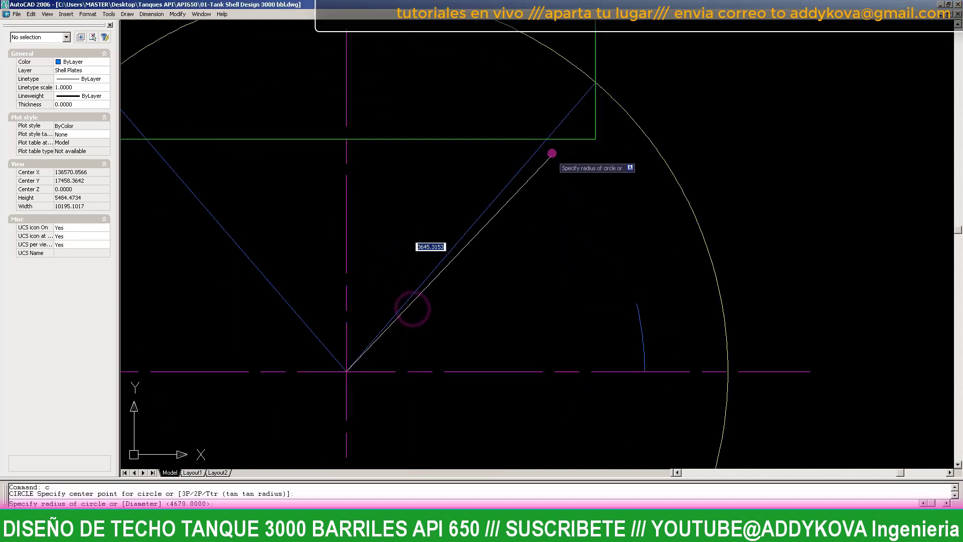
left_click(546, 139)
scroll(505, 179, "down", 5)
scroll(426, 134, "up", 3)
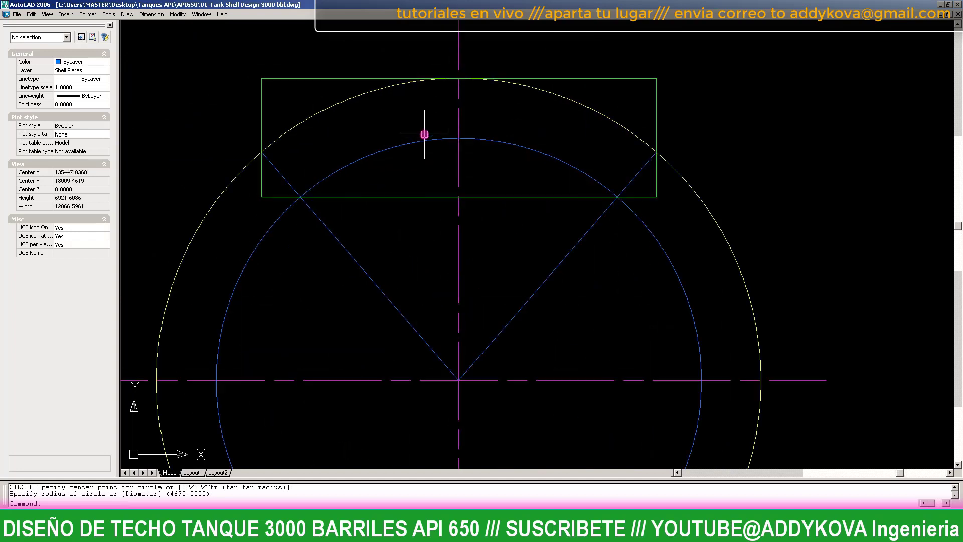
scroll(425, 135, "down", 2)
- Add an 81.487° angular dimension between the two radial lines, placed above the plate
type("d")
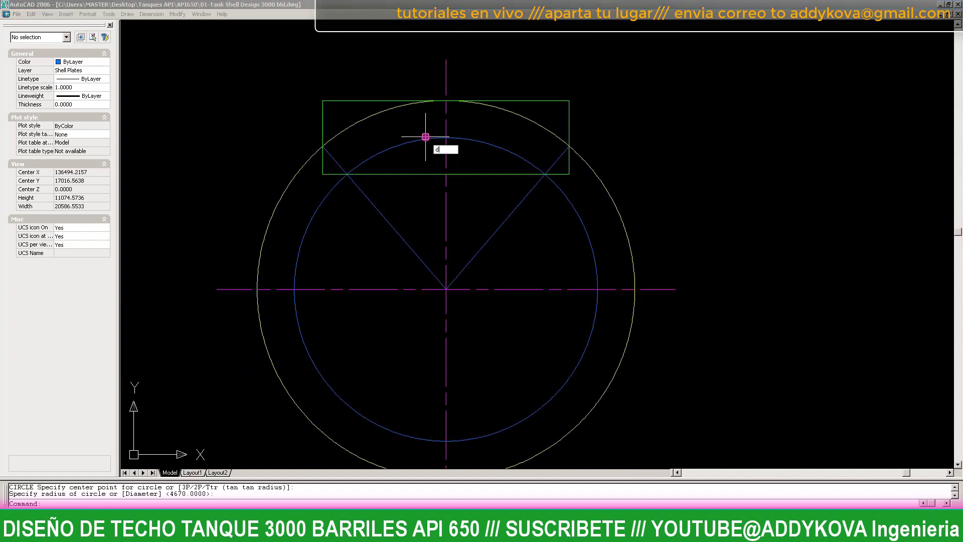
type("n")
key("Return")
left_click(384, 217)
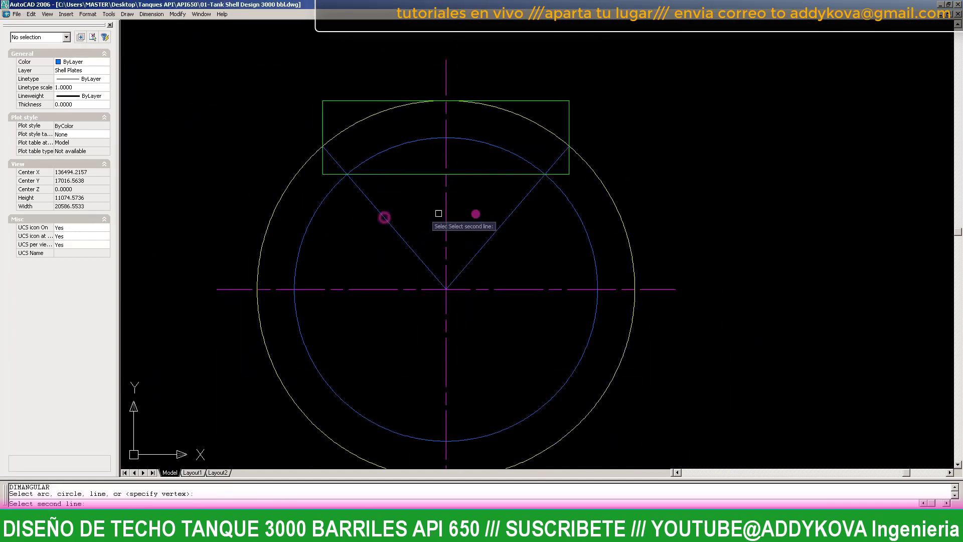
scroll(450, 101, "up", 2)
left_click(548, 246)
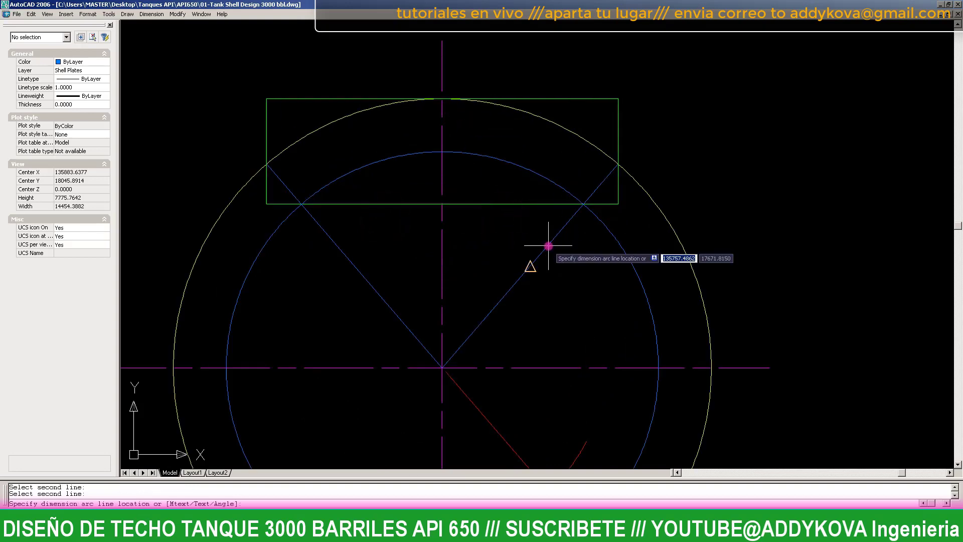
scroll(490, 145, "down", 5)
scroll(489, 148, "up", 4)
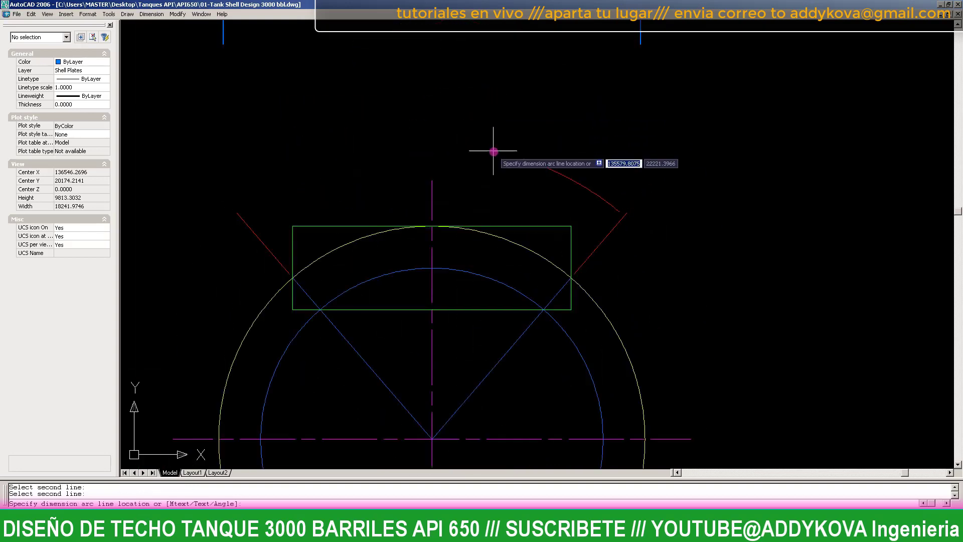
left_click(489, 140)
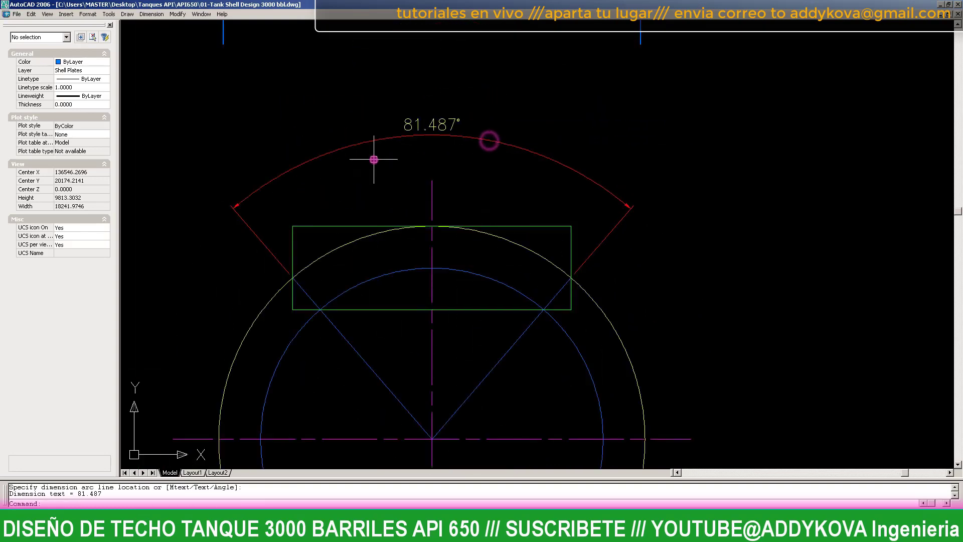
scroll(376, 155, "up", 3)
scroll(372, 157, "down", 2)
scroll(414, 110, "down", 3)
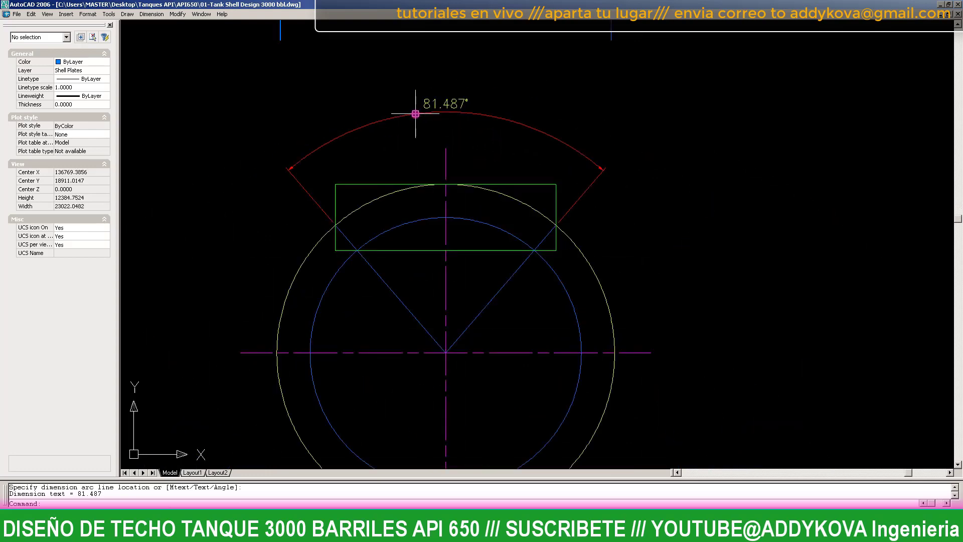
scroll(410, 158, "up", 2)
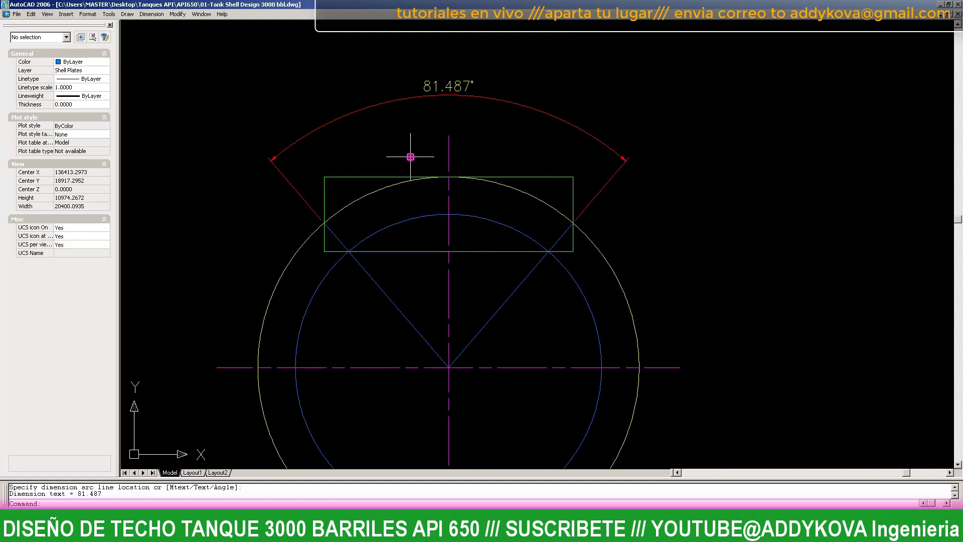
left_click(455, 89)
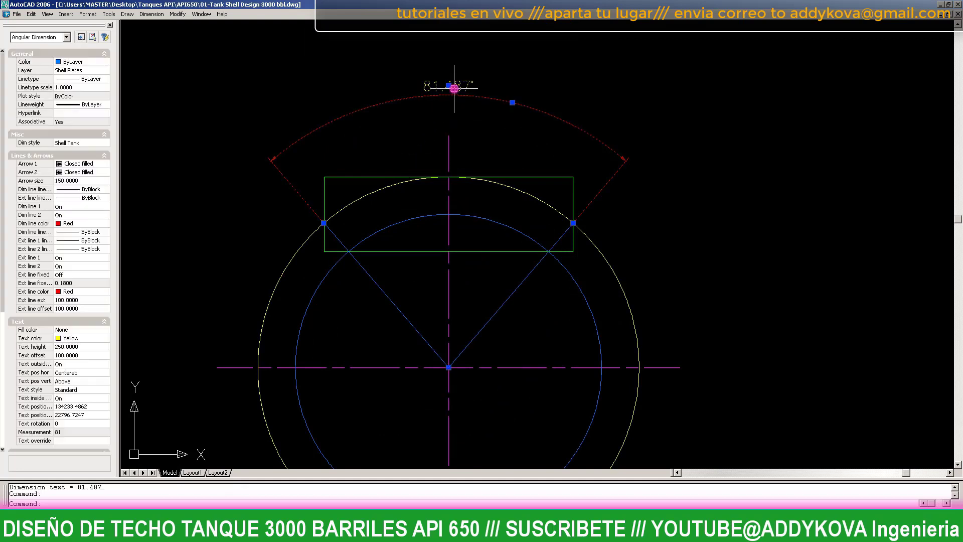
key("Escape")
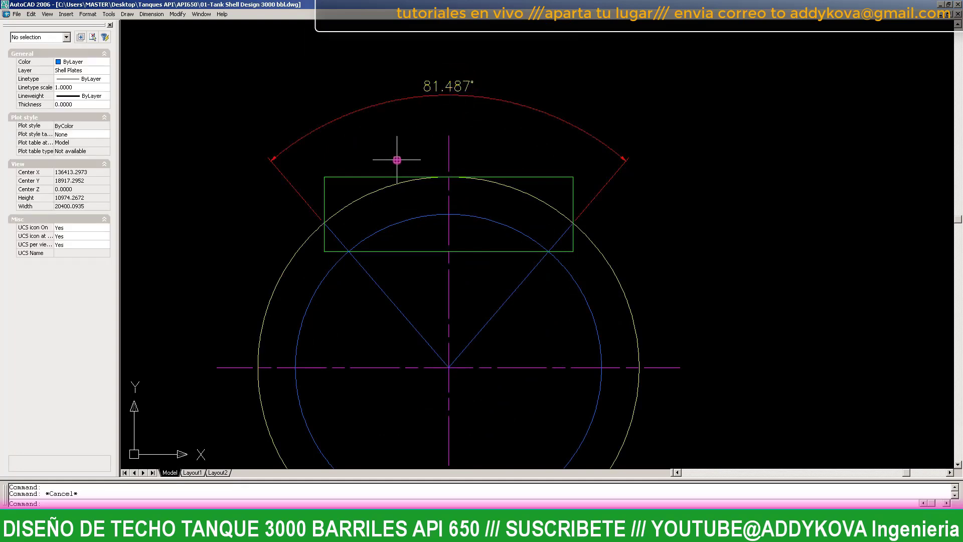
key("alt+Tab")
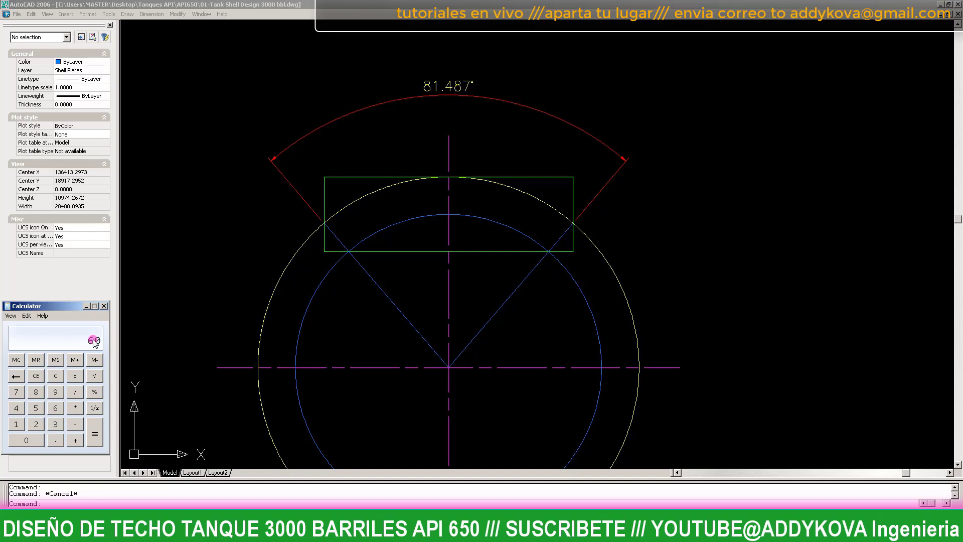
left_click(87, 307)
scroll(448, 317, "up", 4)
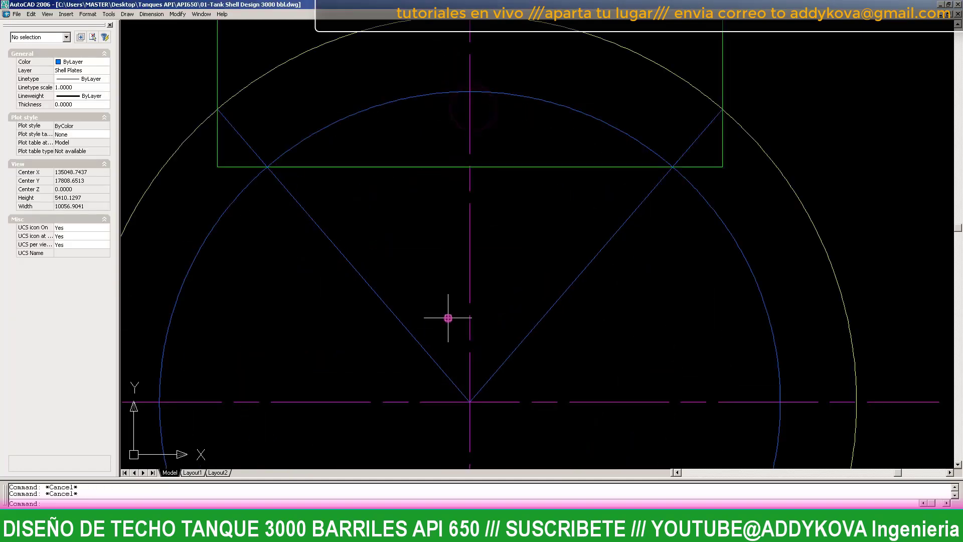
scroll(458, 273, "down", 5)
scroll(561, 297, "up", 4)
left_click(637, 339)
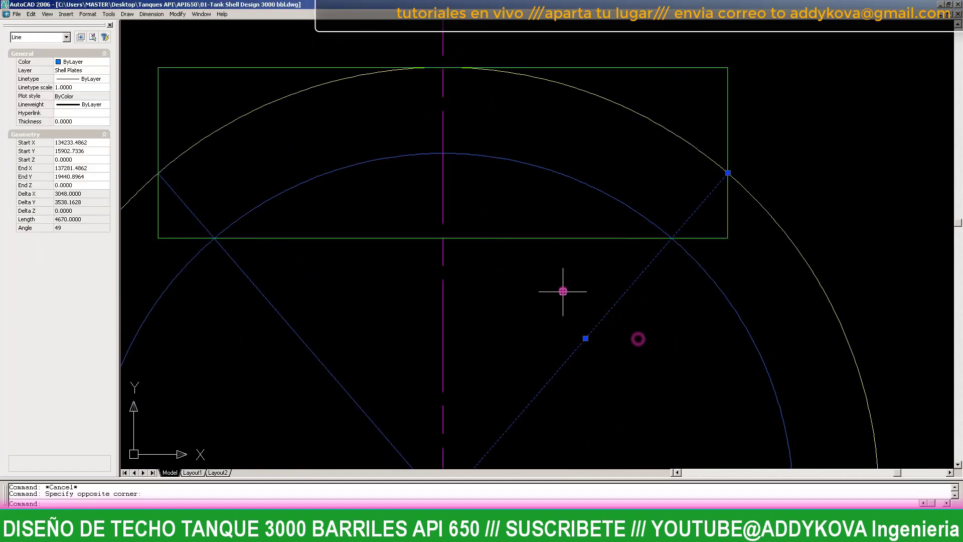
key("Delete")
scroll(514, 298, "down", 3)
left_click(471, 321)
key("Delete")
scroll(447, 322, "down", 3)
type("l")
key("Return")
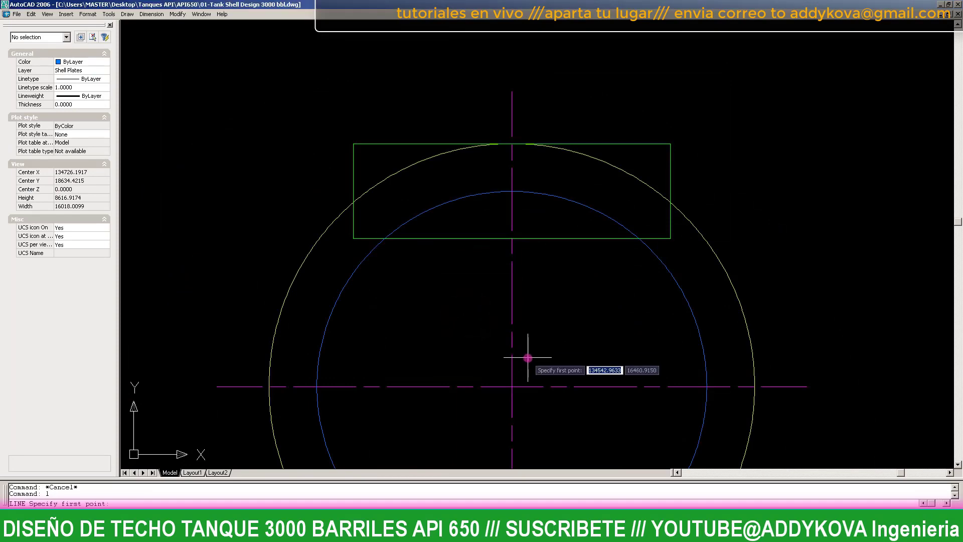
left_click(512, 386)
scroll(512, 369, "down", 4)
key("F8")
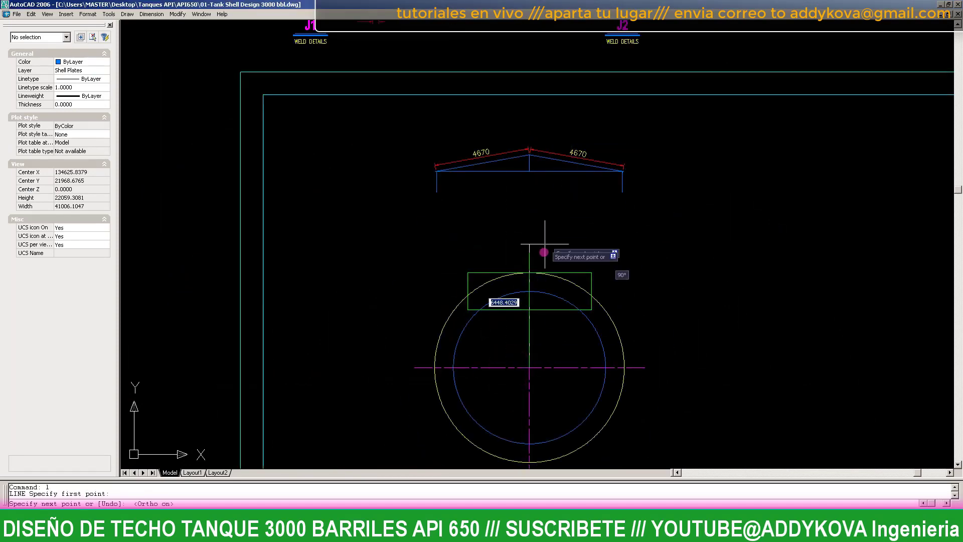
scroll(544, 251, "up", 4)
left_click(544, 191)
key("Escape")
left_click_drag(544, 187, 475, 185)
scroll(522, 375, "down", 1)
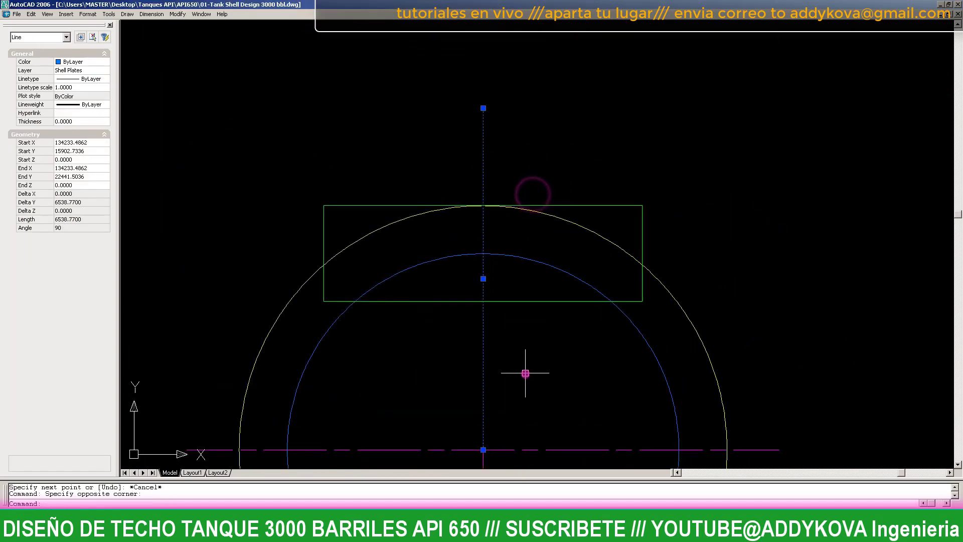
scroll(559, 326, "down", 2)
type("r")
key("Return")
scroll(558, 346, "up", 2)
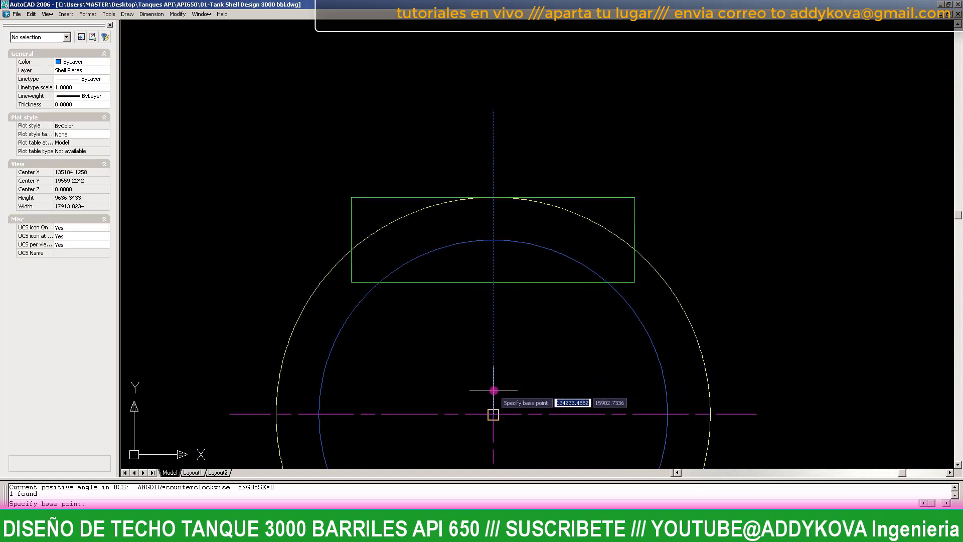
left_click(493, 414)
type("120")
key("Return")
key("Escape")
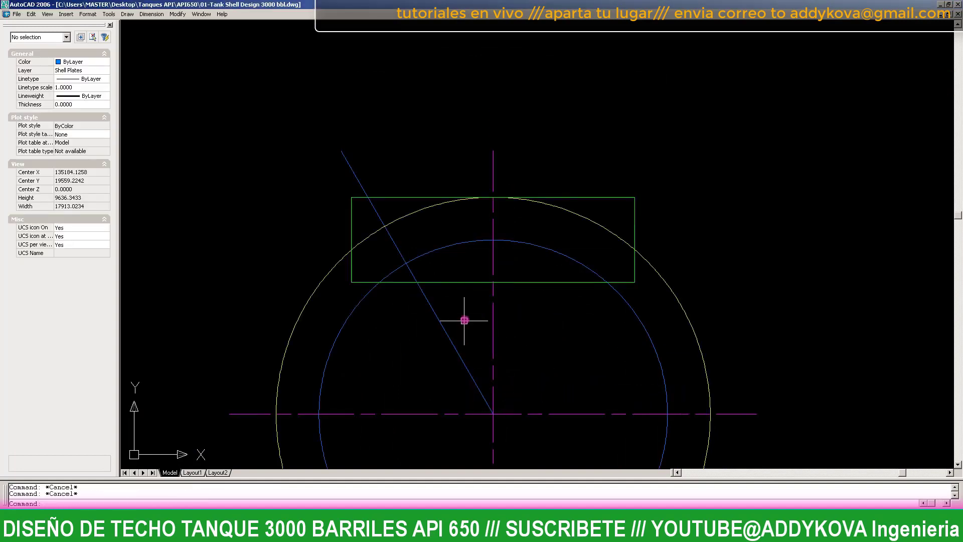
left_click_drag(458, 321, 404, 340)
type("mi")
key("Return")
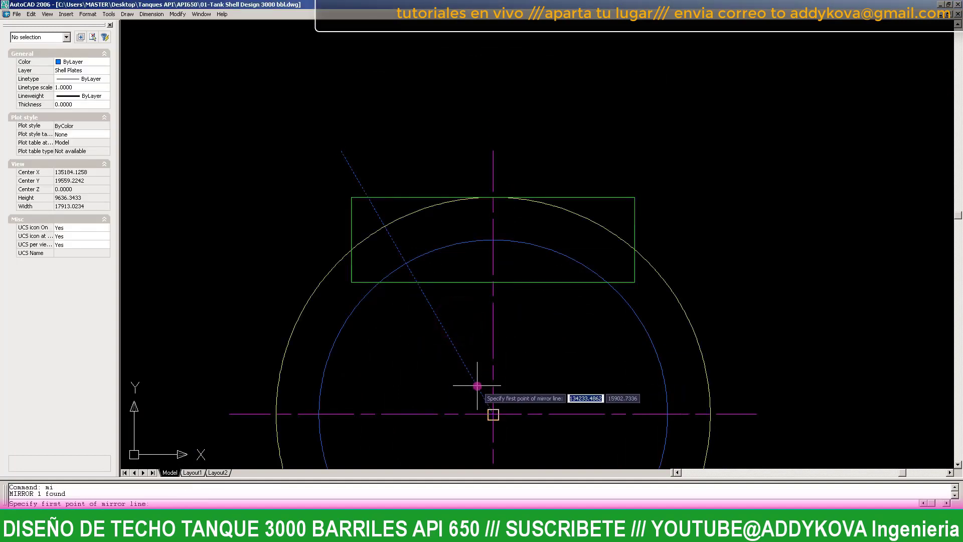
scroll(469, 381, "down", 2)
left_click(484, 401)
key("Escape")
key("Escape")
scroll(493, 279, "up", 3)
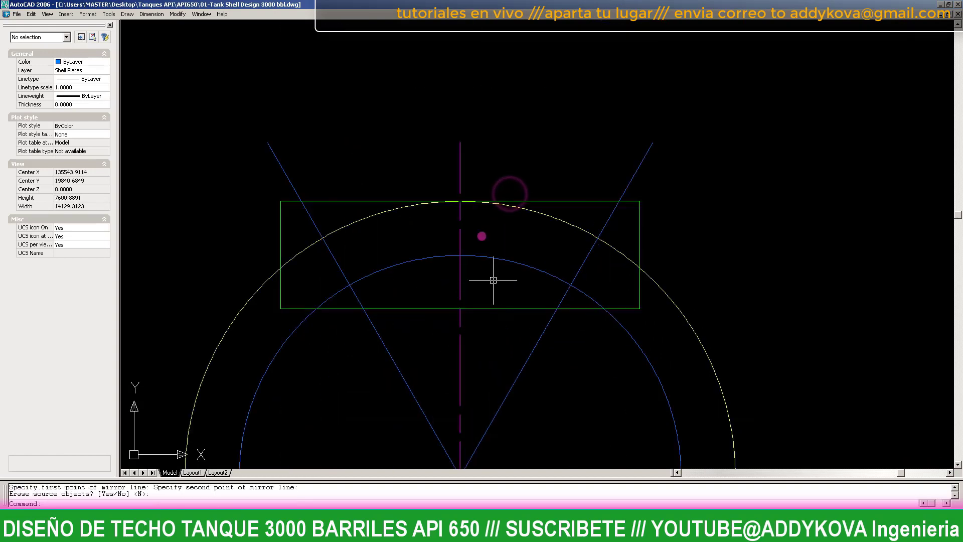
scroll(503, 280, "down", 1)
scroll(526, 229, "up", 1)
left_click(526, 229)
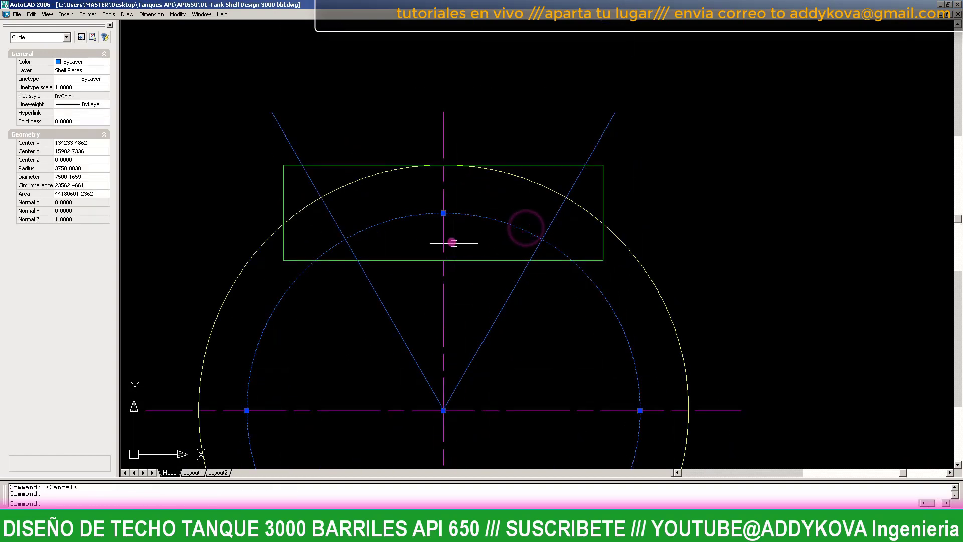
- Delete the inner blue circle
scroll(454, 243, "down", 1)
key("Delete")
scroll(484, 231, "up", 1)
- Draw a concentric circle from the tank centre with radius reaching the rectangle's bottom edge
type("c")
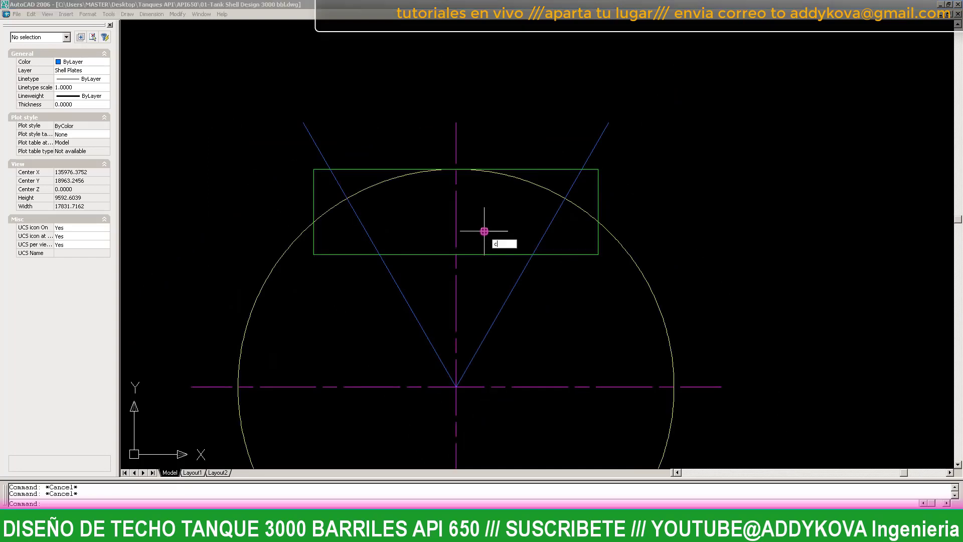
key("Return")
left_click(456, 387)
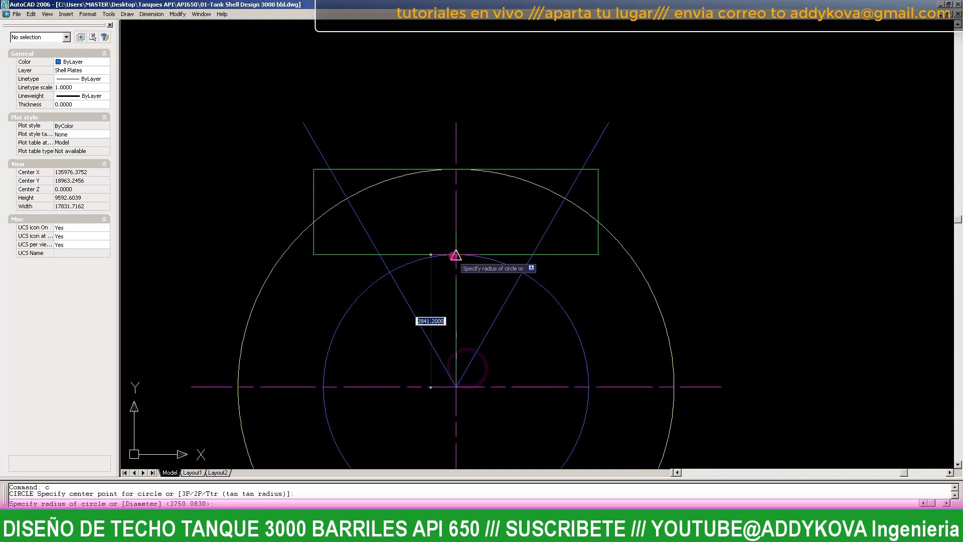
left_click(535, 256)
scroll(500, 271, "up", 1)
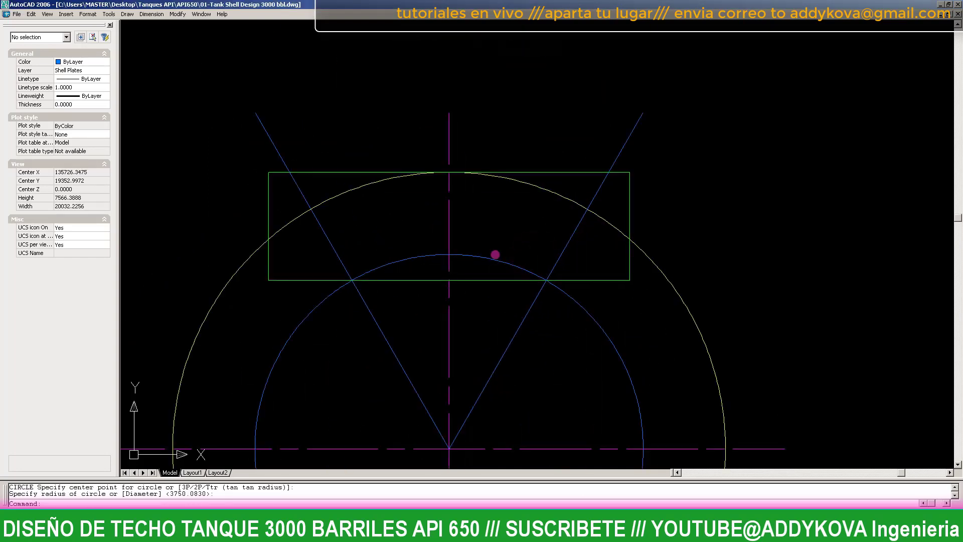
scroll(496, 255, "up", 2)
scroll(459, 260, "down", 4)
scroll(442, 263, "up", 5)
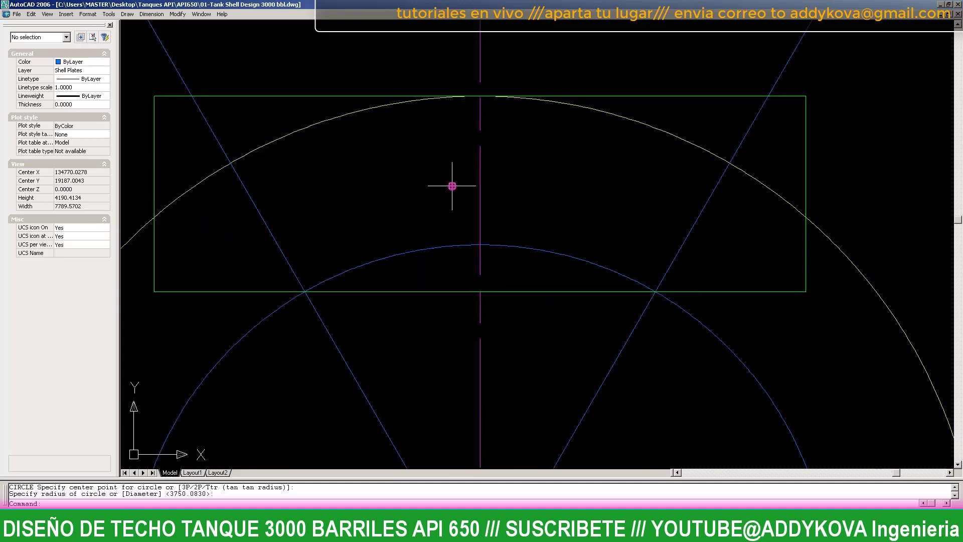
scroll(453, 186, "down", 6)
scroll(452, 186, "up", 4)
key("Escape")
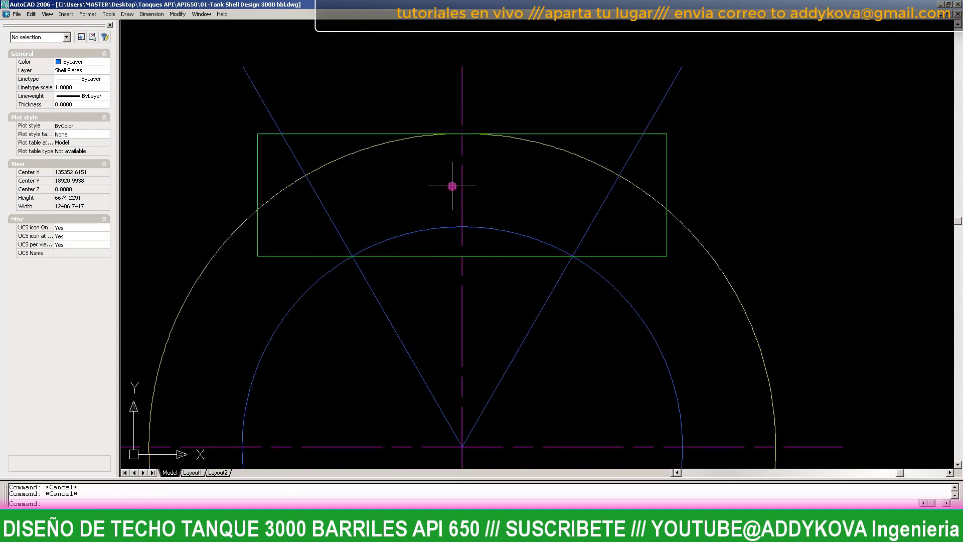
scroll(480, 234, "down", 1)
scroll(497, 250, "down", 1)
scroll(504, 260, "up", 1)
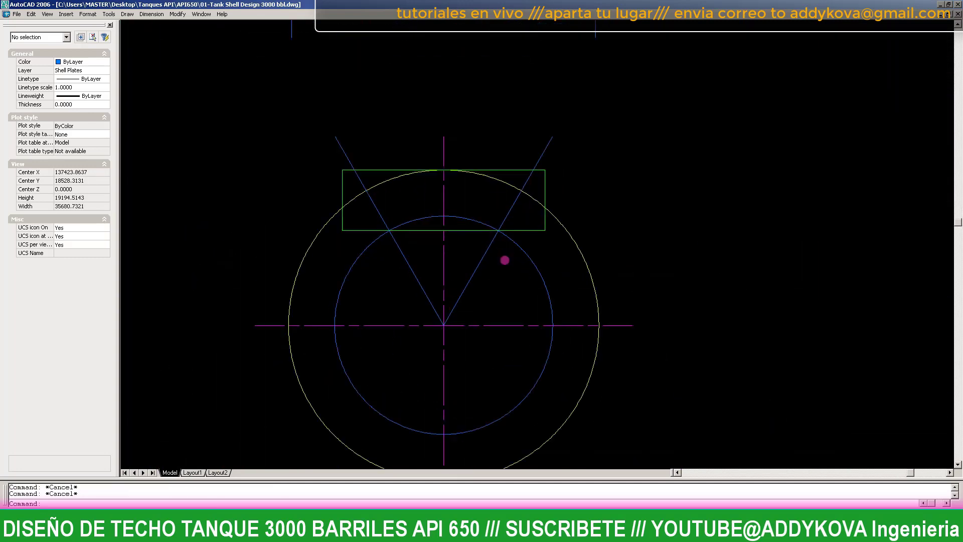
scroll(505, 259, "up", 1)
scroll(421, 252, "up", 1)
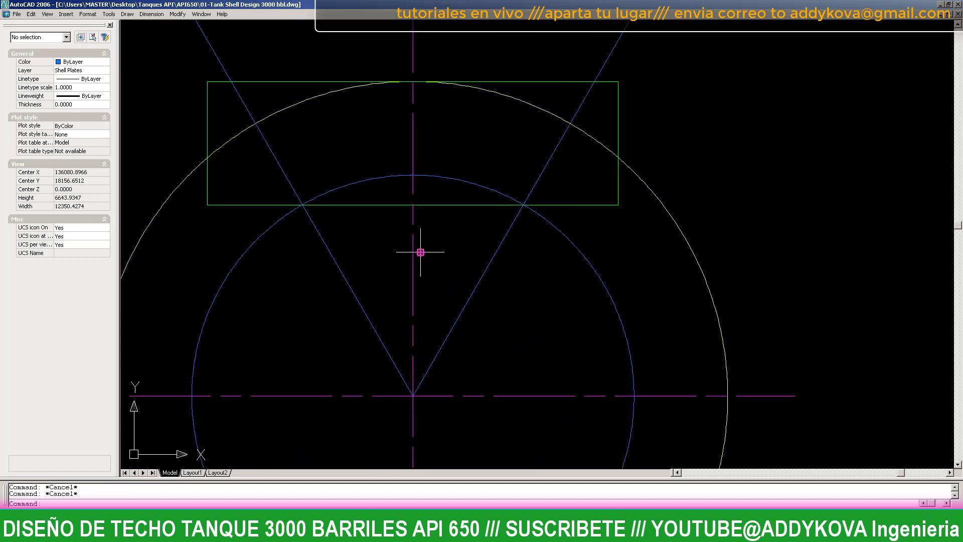
scroll(420, 252, "down", 2)
scroll(393, 252, "up", 1)
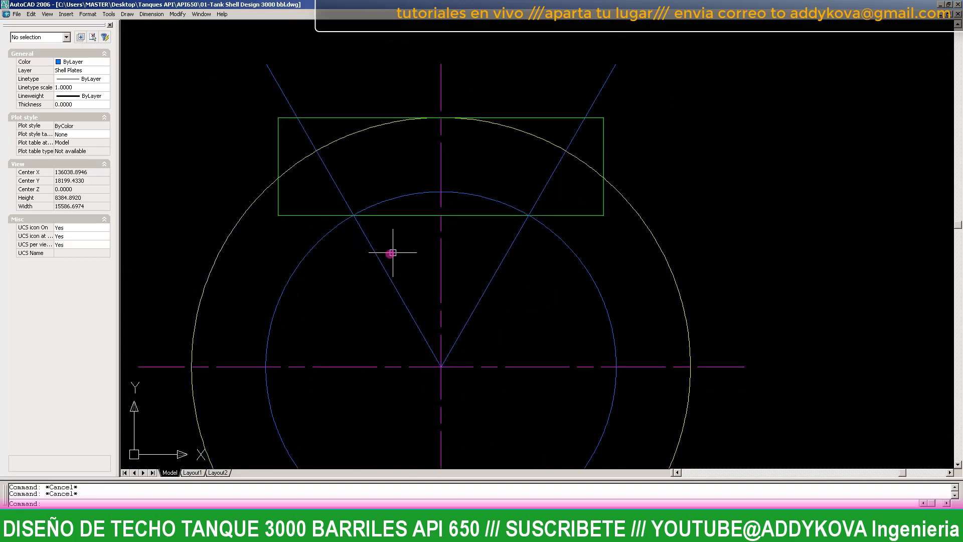
- Delete the green rectangle and offset both diagonal roof lines by 25 units
left_click(340, 118)
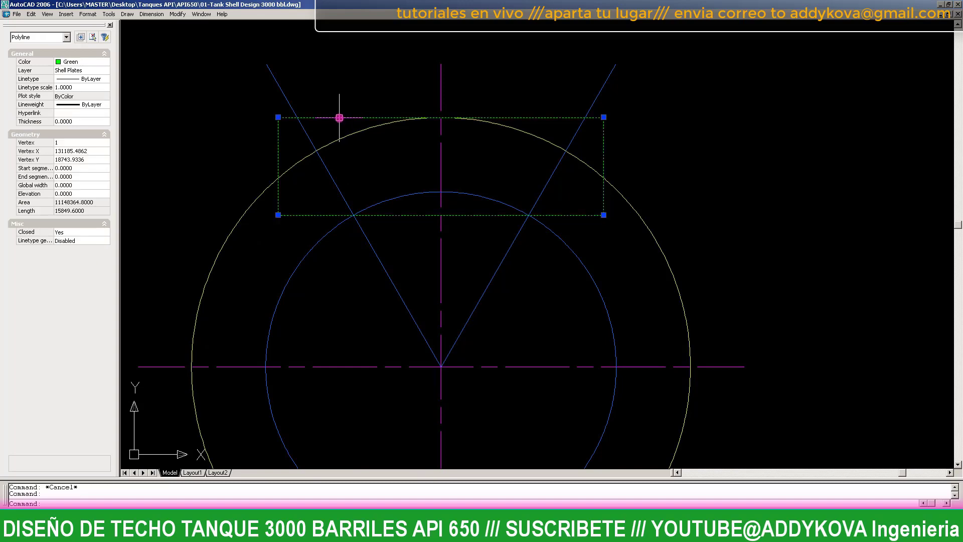
key("Delete")
type("o")
key("Return")
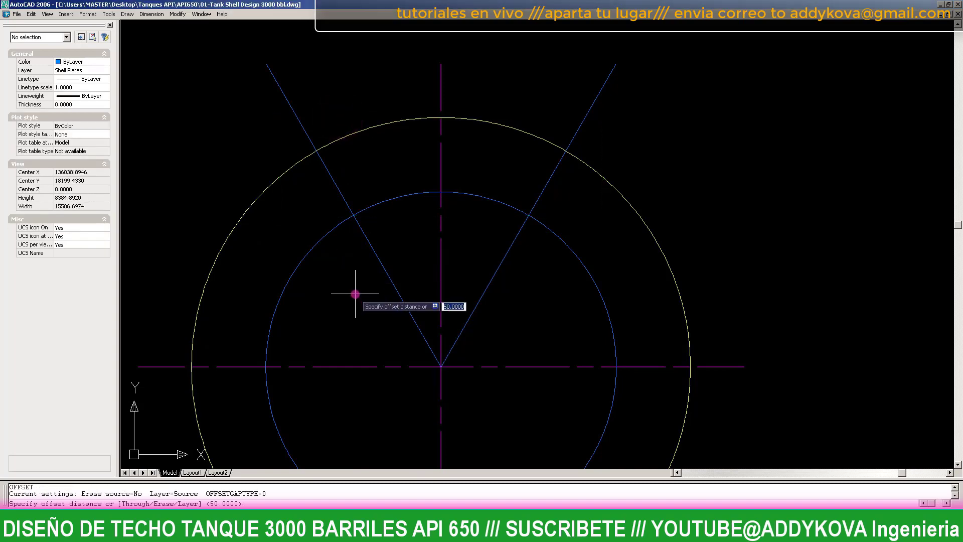
type("2")
key("Return")
scroll(341, 153, "up", 3)
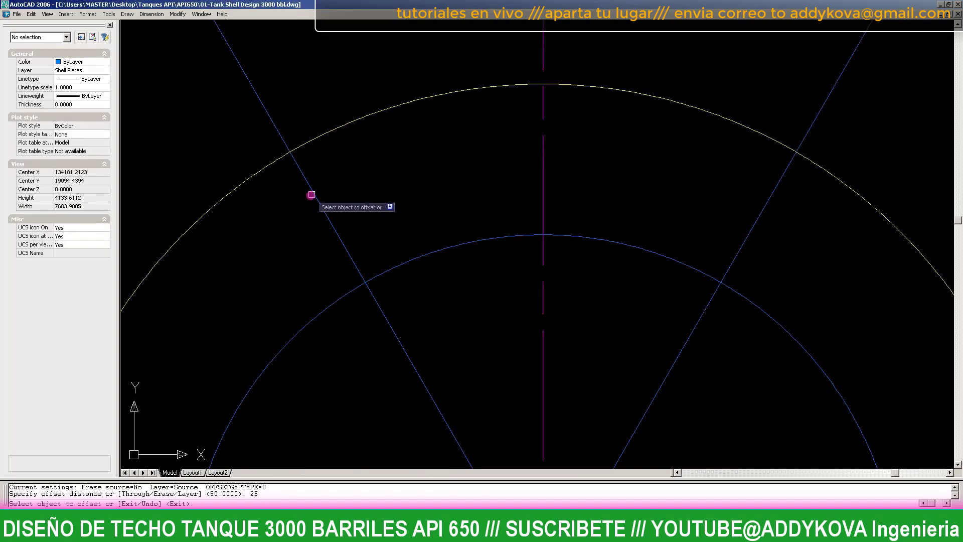
left_click(312, 194)
left_click(344, 177)
scroll(333, 251, "up", 4)
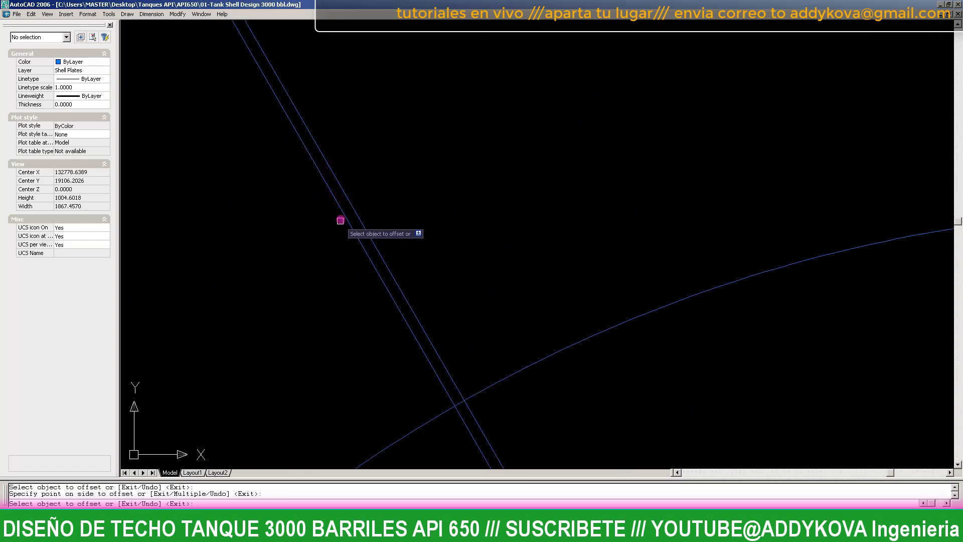
left_click(345, 213)
left_click(285, 265)
scroll(887, 189, "down", 4)
scroll(731, 174, "up", 3)
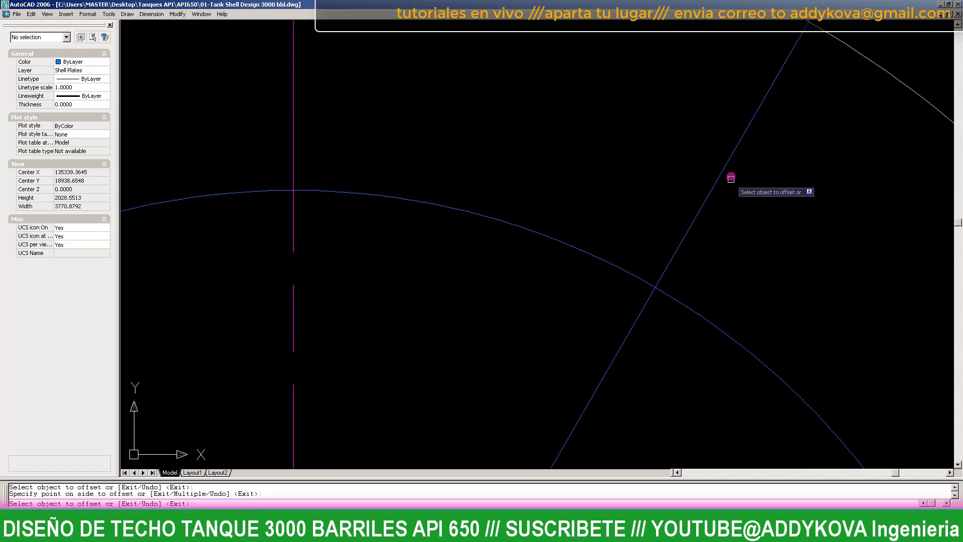
left_click(729, 160)
scroll(717, 174, "down", 2)
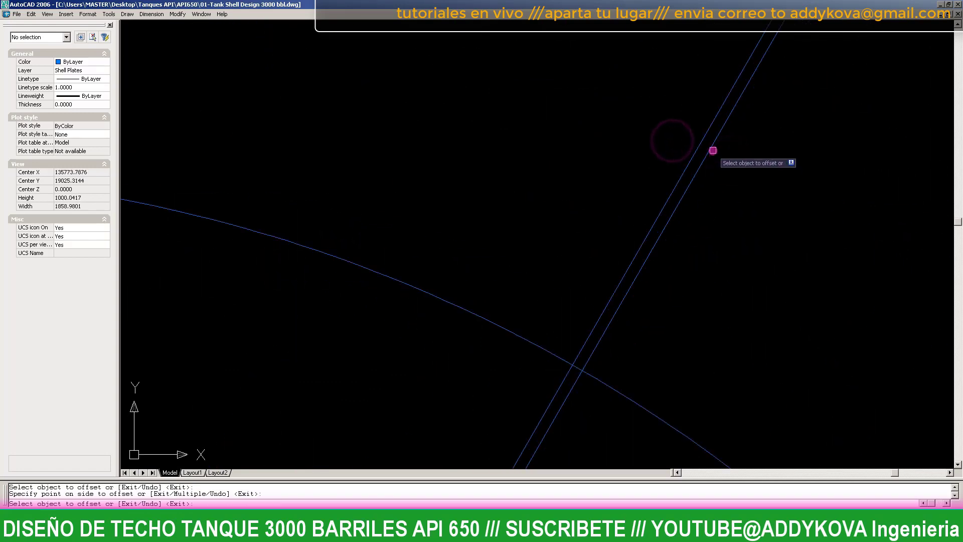
scroll(714, 151, "down", 1)
scroll(793, 195, "down", 2)
key("Escape")
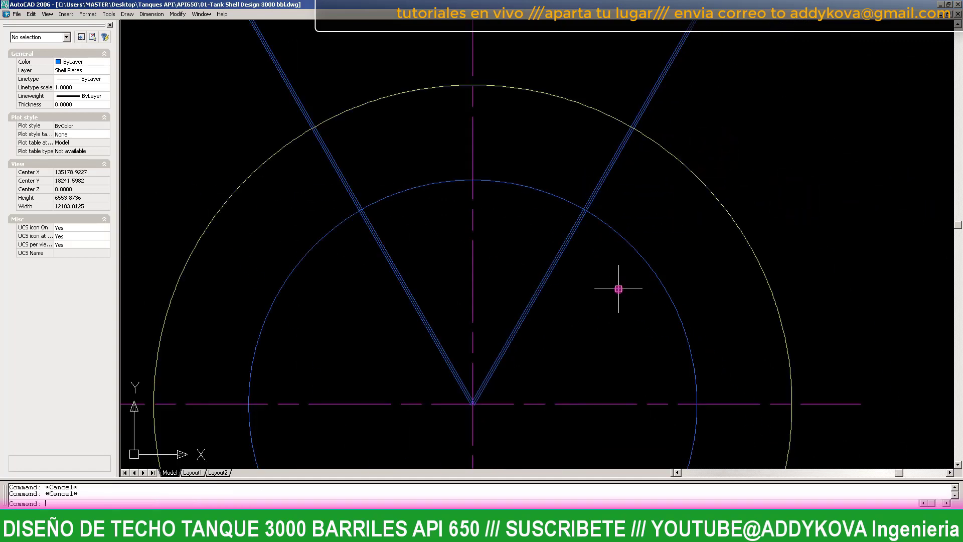
- Start a trim (TR) and begin crossing-selecting the roof lines as cutting edges
type("tr")
key("Return")
scroll(598, 297, "down", 2)
left_click(858, 230)
- Finish choosing the trim cutting edges with two crossing windows
left_click(373, 138)
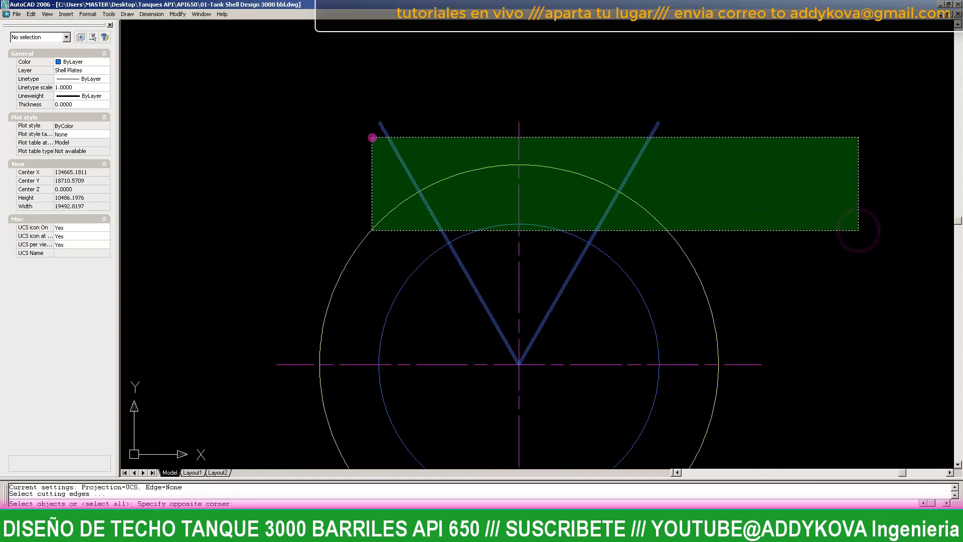
left_click(733, 273)
left_click(374, 170)
scroll(477, 251, "up", 3)
scroll(416, 240, "up", 4)
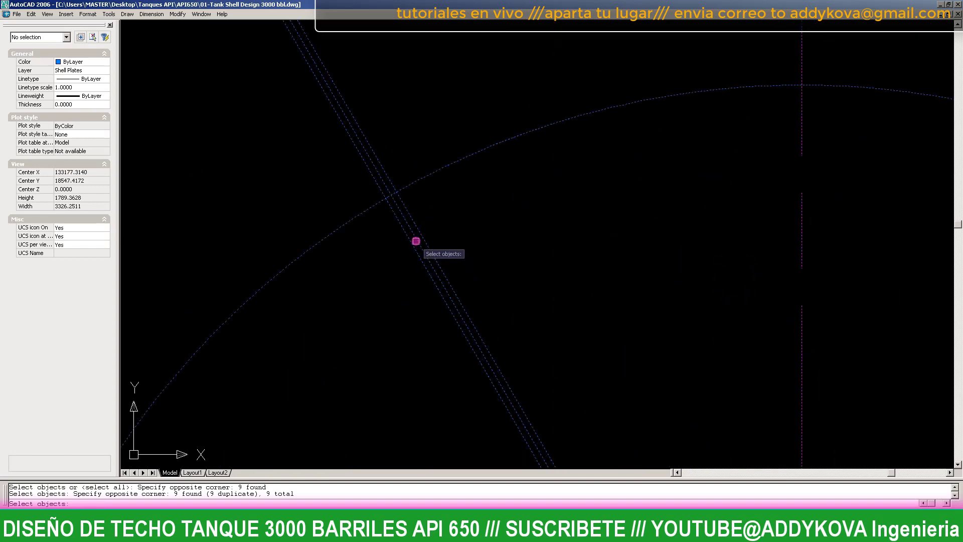
key("Return")
scroll(405, 236, "down", 3)
scroll(405, 242, "down", 2)
scroll(415, 243, "up", 4)
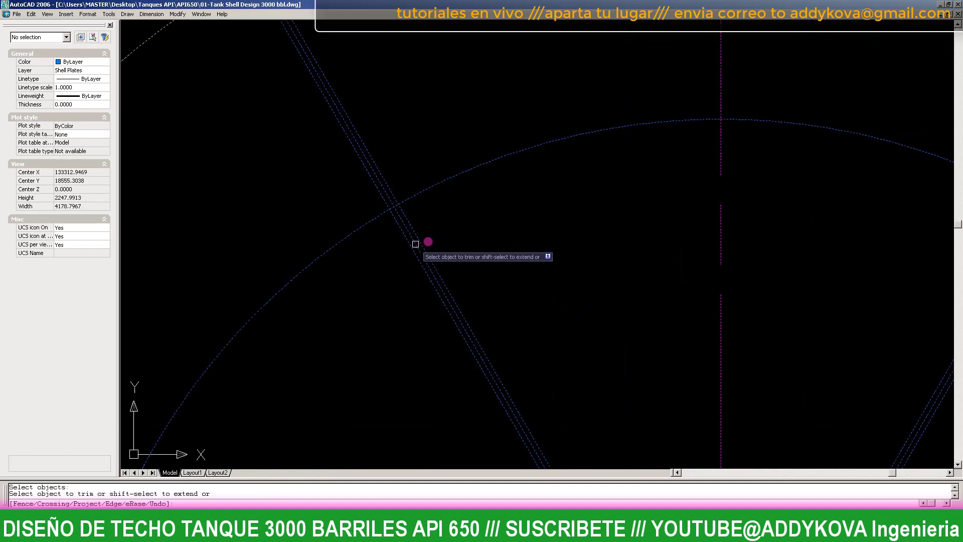
- Trim the double roof lines so they run only between the inner and outer circles
left_click(416, 244)
left_click(391, 254)
scroll(391, 253, "down", 3)
left_click(333, 90)
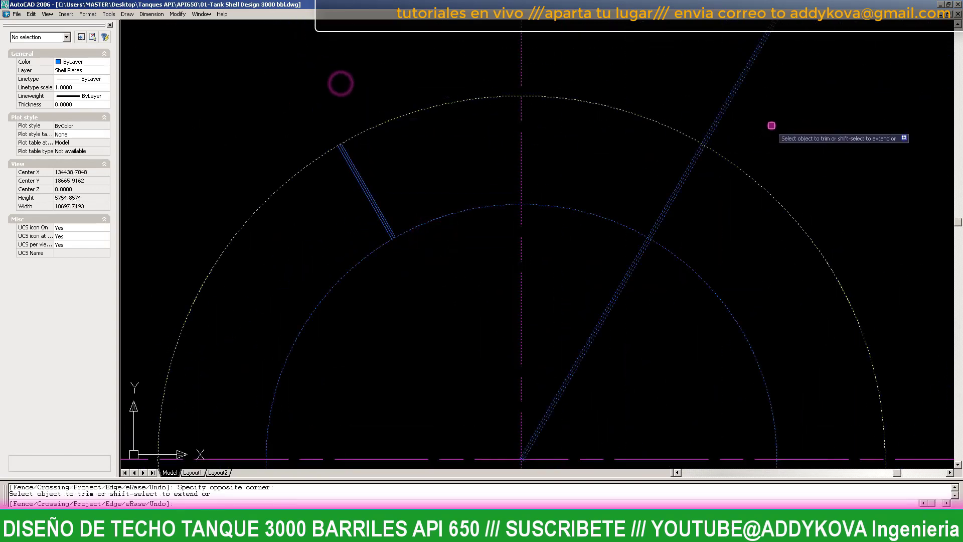
left_click(800, 103)
left_click(731, 60)
scroll(624, 312, "down", 2)
scroll(624, 311, "down", 3)
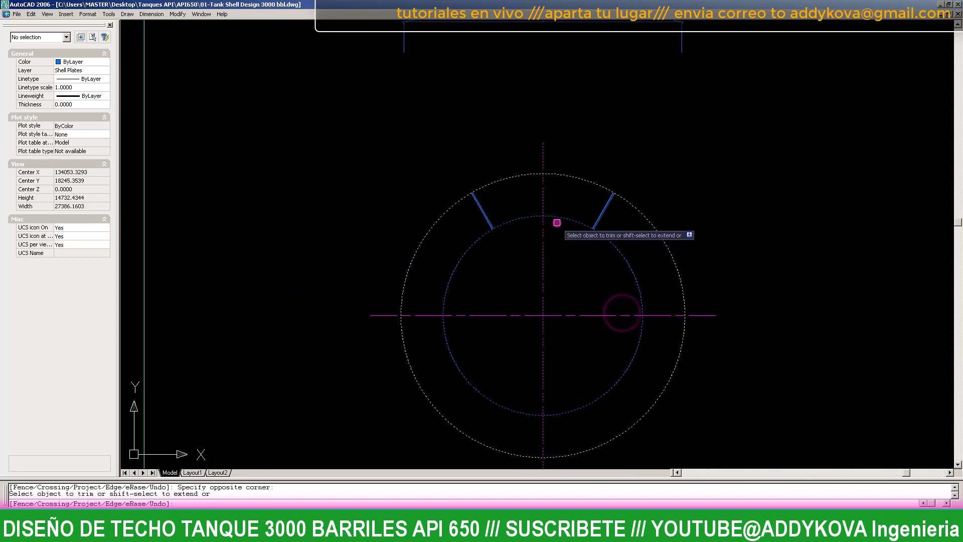
key("Escape")
- Window-select the left radial line pair, then clear the selection
scroll(485, 203, "down", 1)
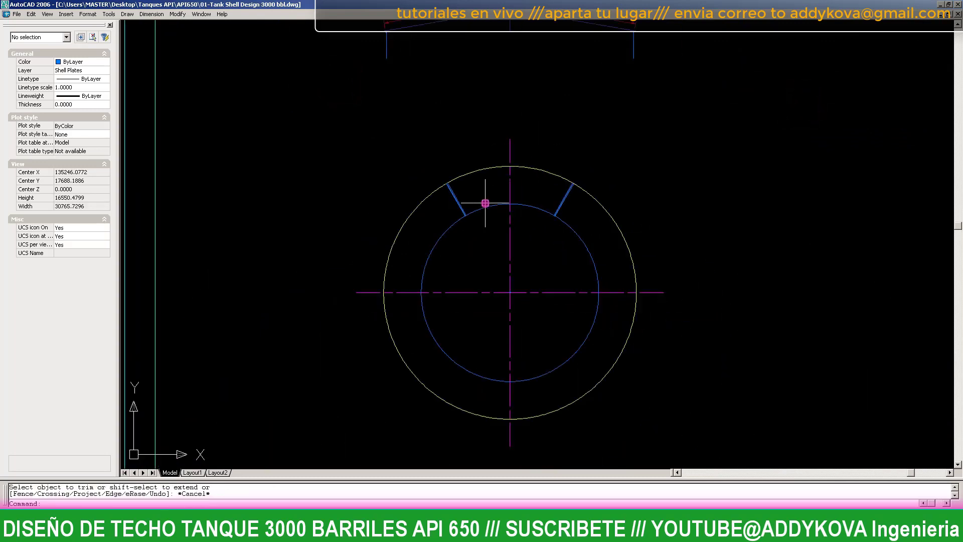
scroll(598, 204, "up", 2)
scroll(499, 231, "up", 1)
key("Escape")
key("Escape")
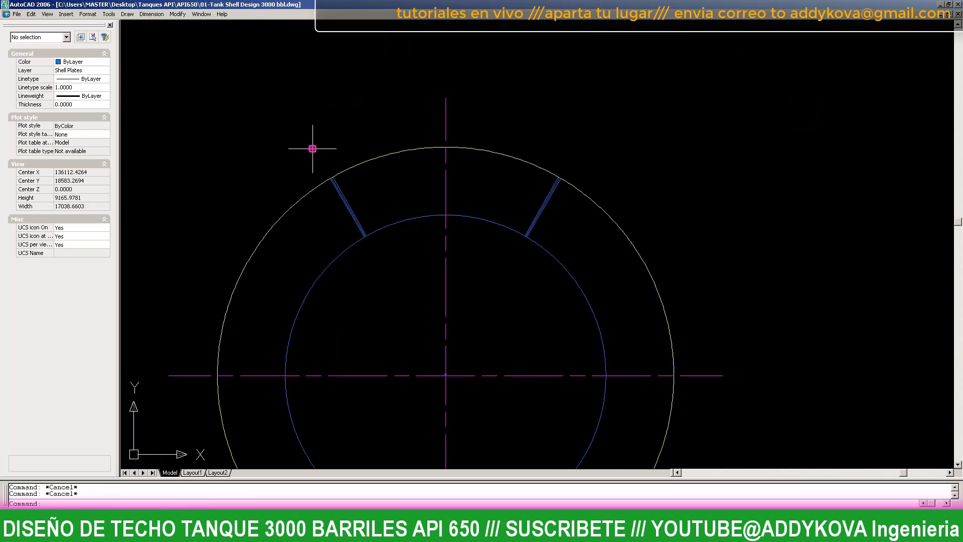
left_click(408, 269)
scroll(452, 165, "down", 2)
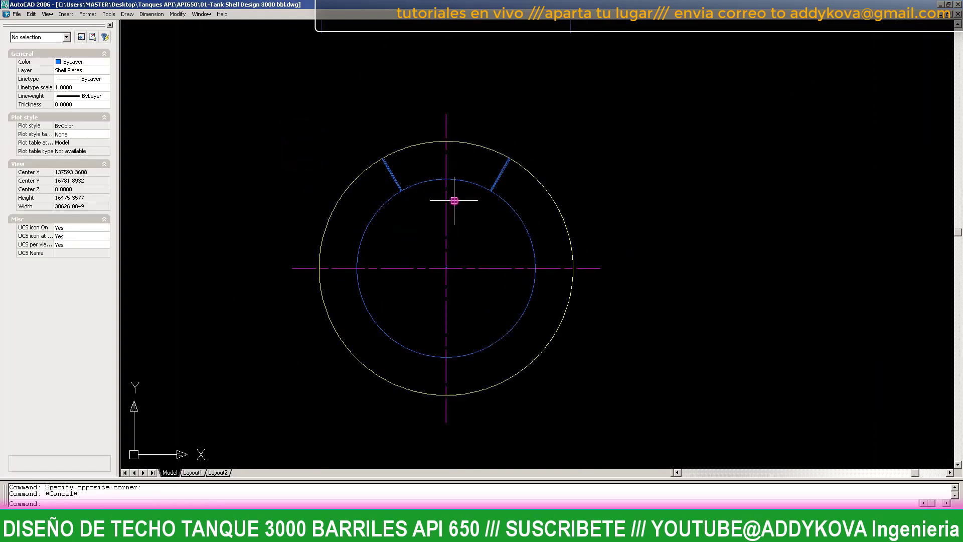
scroll(402, 156, "up", 1)
left_click_drag(362, 140, 436, 231)
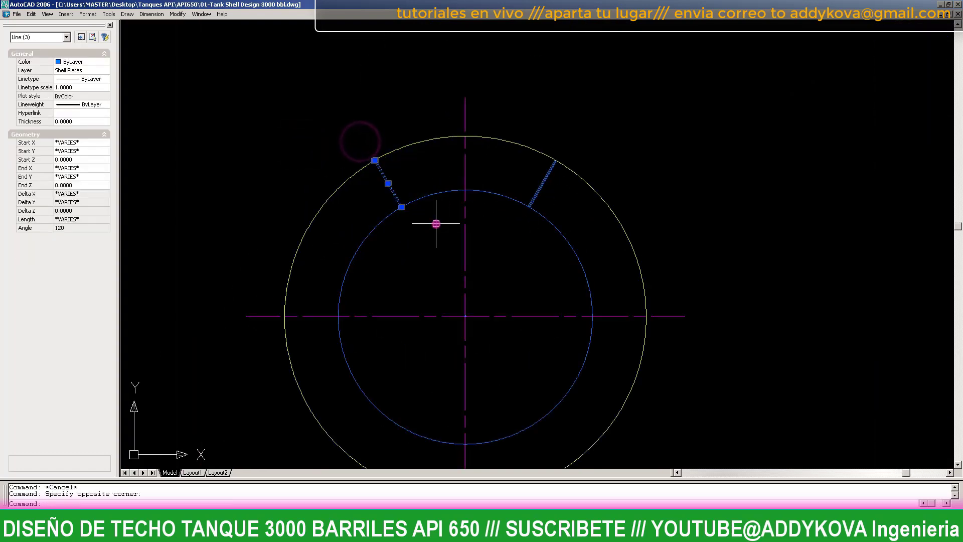
type("arr")
key("Escape")
scroll(379, 209, "down", 3)
scroll(400, 229, "up", 1)
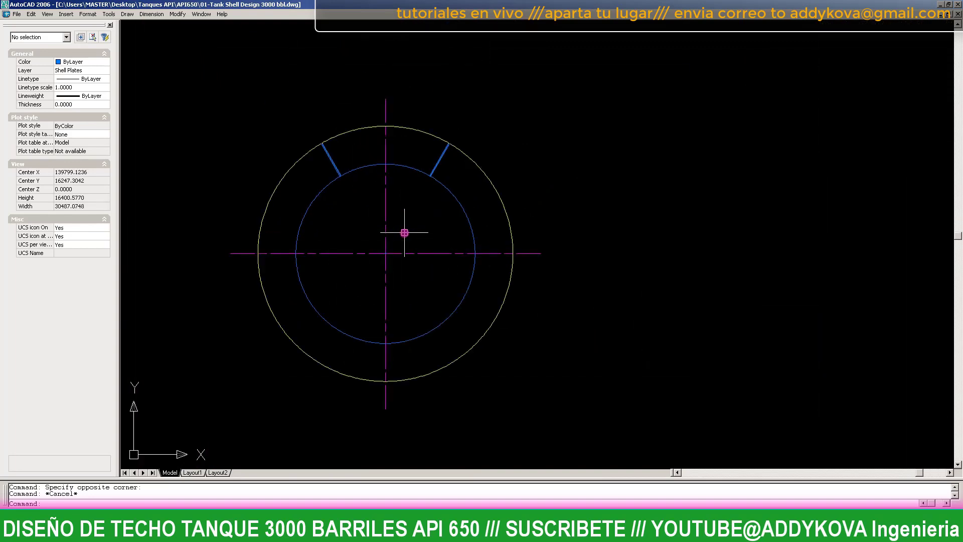
scroll(379, 157, "up", 3)
scroll(540, 201, "up", 3)
key("Escape")
scroll(562, 208, "up", 3)
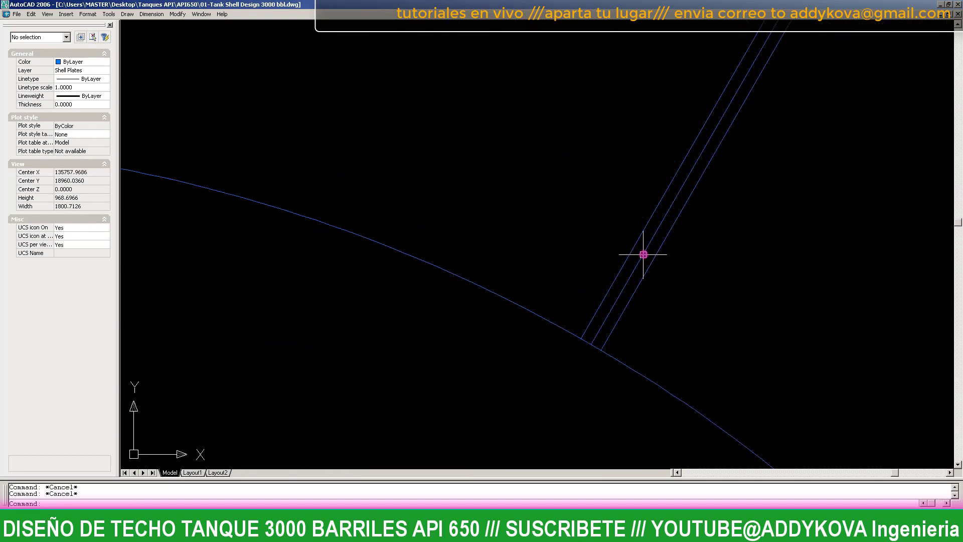
- Erase the extra radial line on the right side
left_click(641, 252)
scroll(577, 200, "down", 5)
type("e")
key("Return")
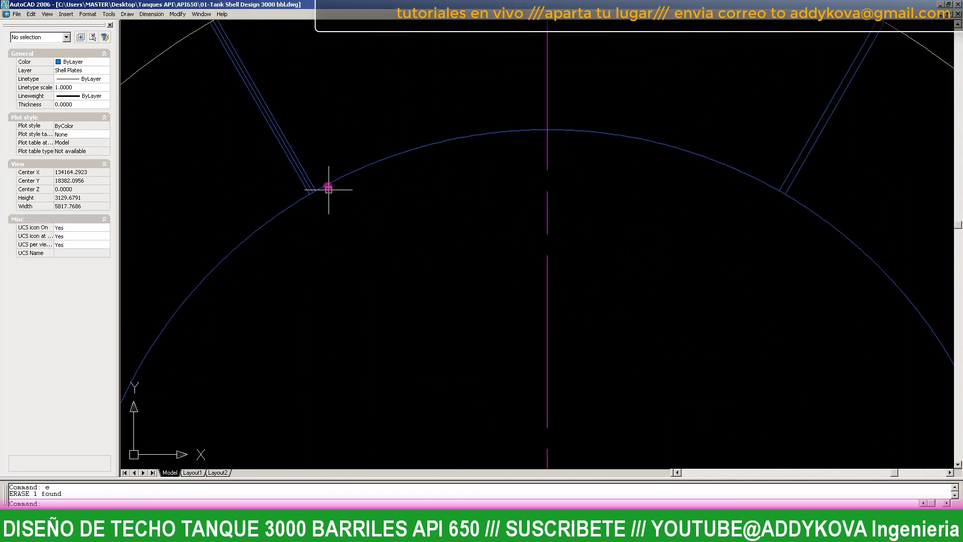
scroll(329, 189, "up", 5)
scroll(313, 171, "down", 3)
scroll(318, 155, "down", 3)
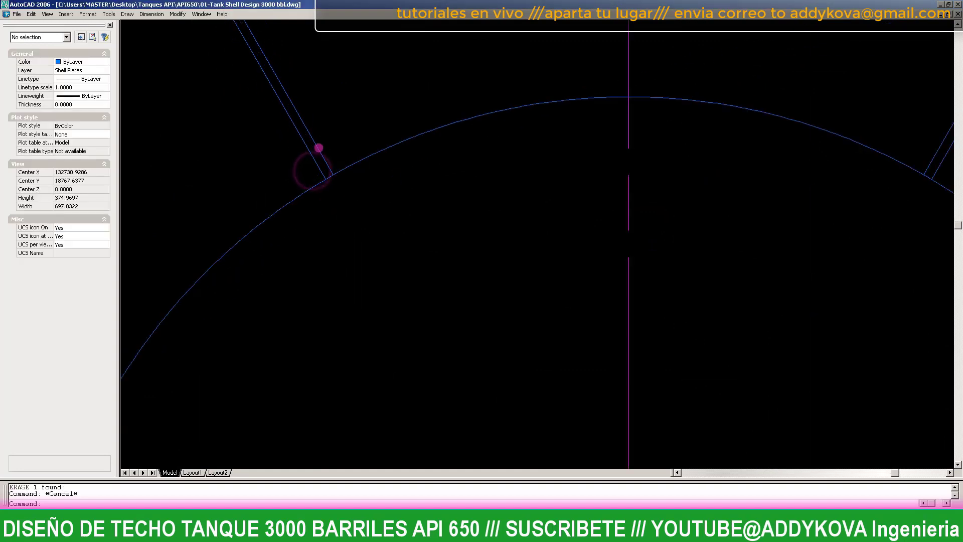
scroll(316, 150, "down", 3)
scroll(427, 270, "up", 2)
scroll(402, 251, "down", 1)
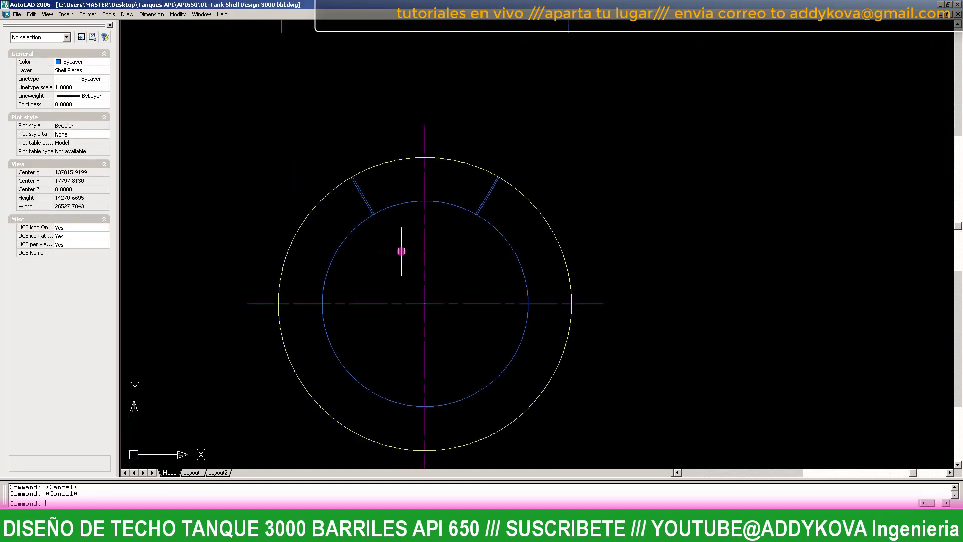
- Start a window zoom (Z, W) to frame the tank plan
type("z")
key("Return")
type("w")
key("Return")
scroll(323, 155, "down", 2)
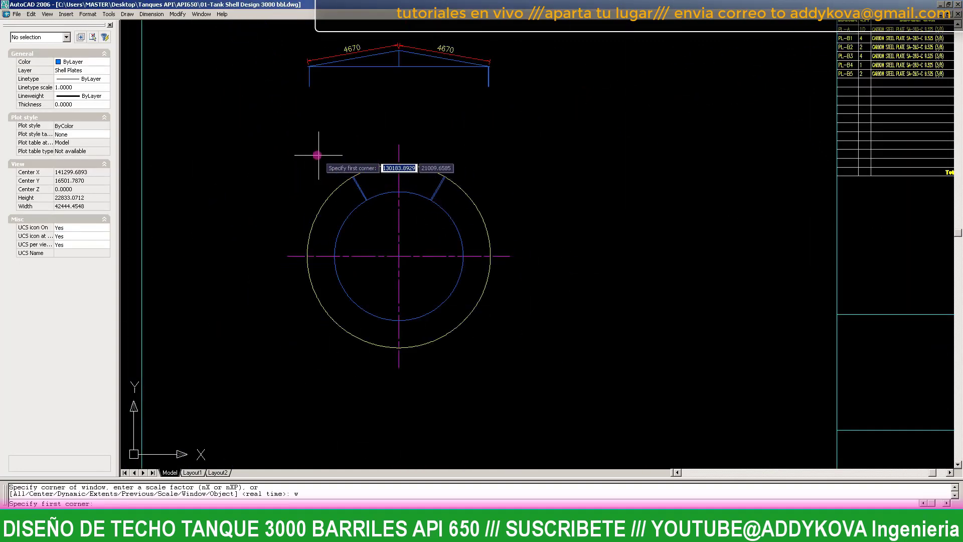
- Zoom the window tightly around the two tank circles and save the drawing
left_click(286, 143)
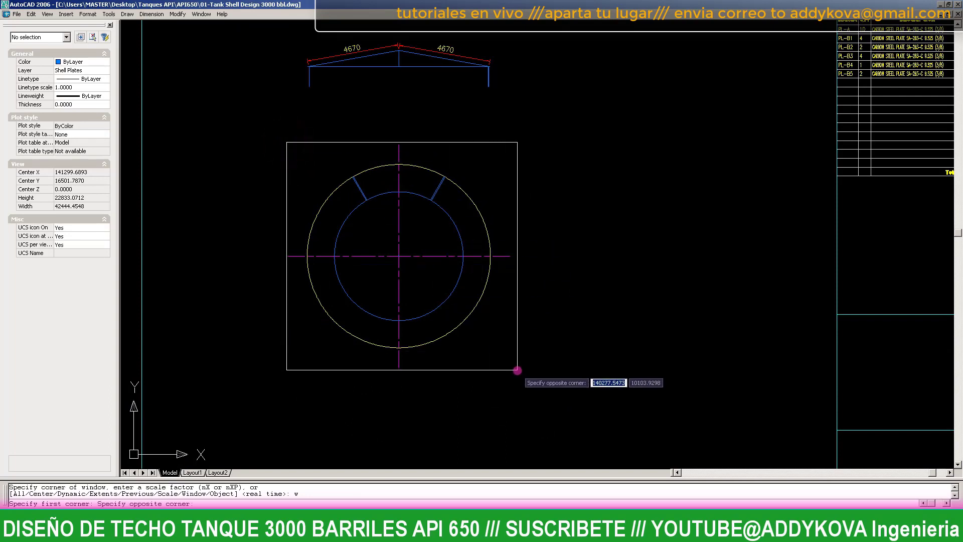
left_click(517, 370)
key("ctrl+s")
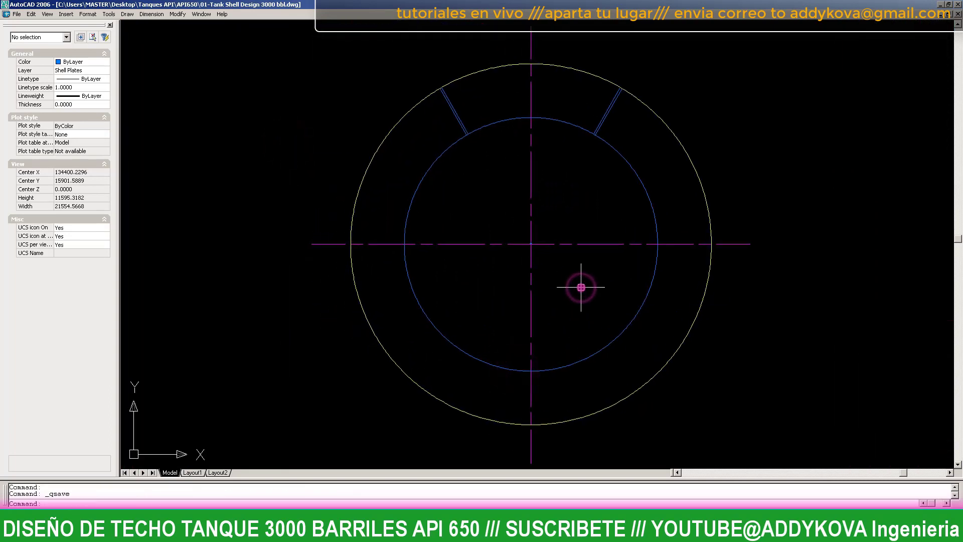
scroll(601, 80, "up", 2)
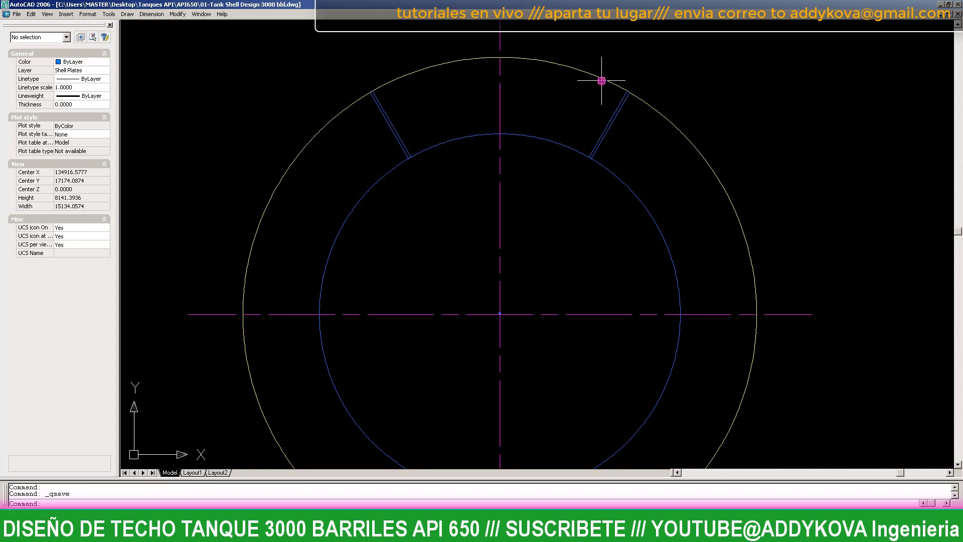
scroll(602, 80, "up", 3)
scroll(532, 150, "down", 4)
scroll(430, 161, "up", 4)
scroll(436, 163, "down", 5)
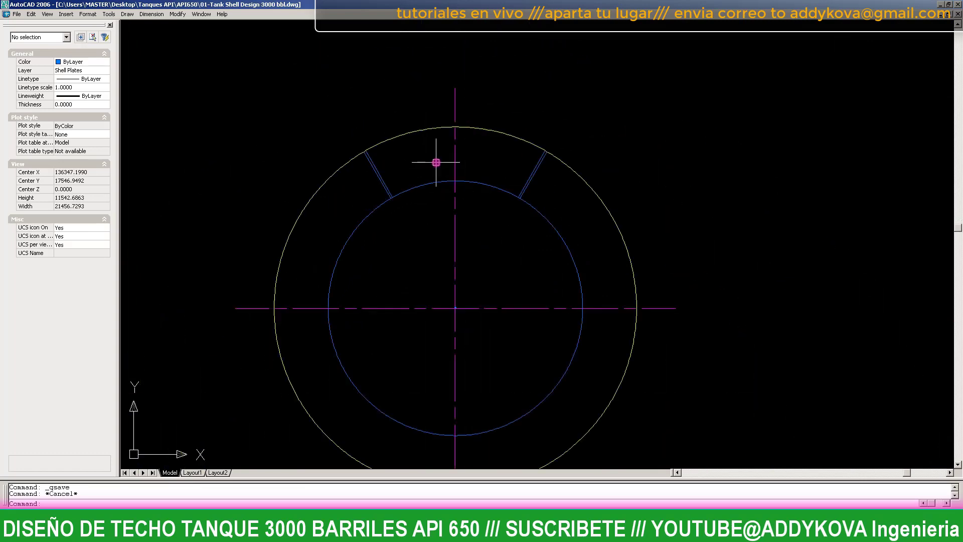
scroll(436, 162, "down", 3)
scroll(435, 211, "up", 3)
- Open the Array dialog and window-select both rafter plates as the objects
type("array")
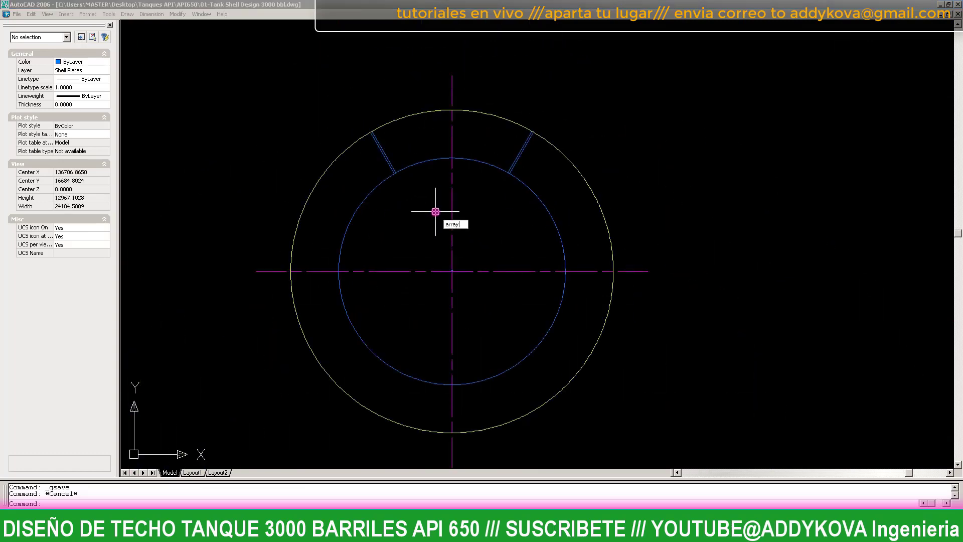
key("Return")
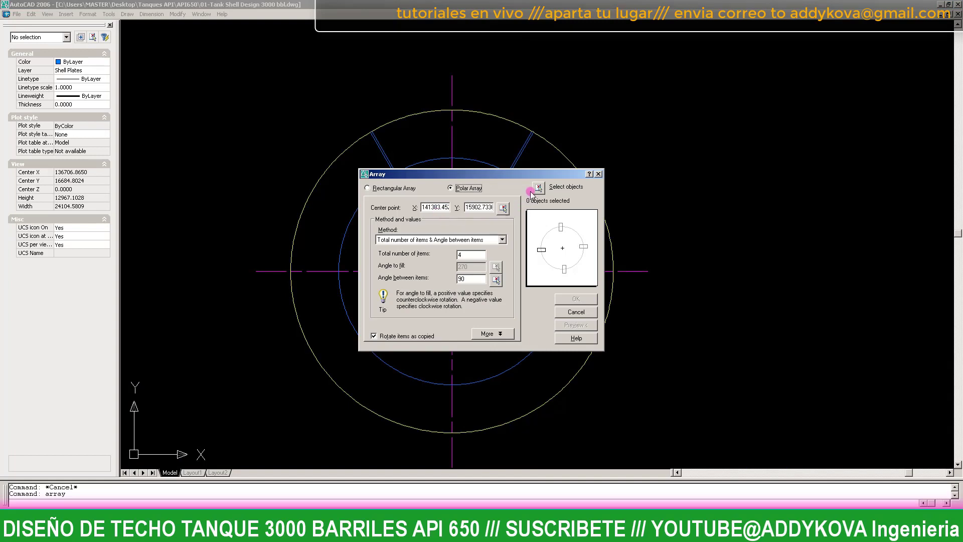
left_click(539, 188)
key("Escape")
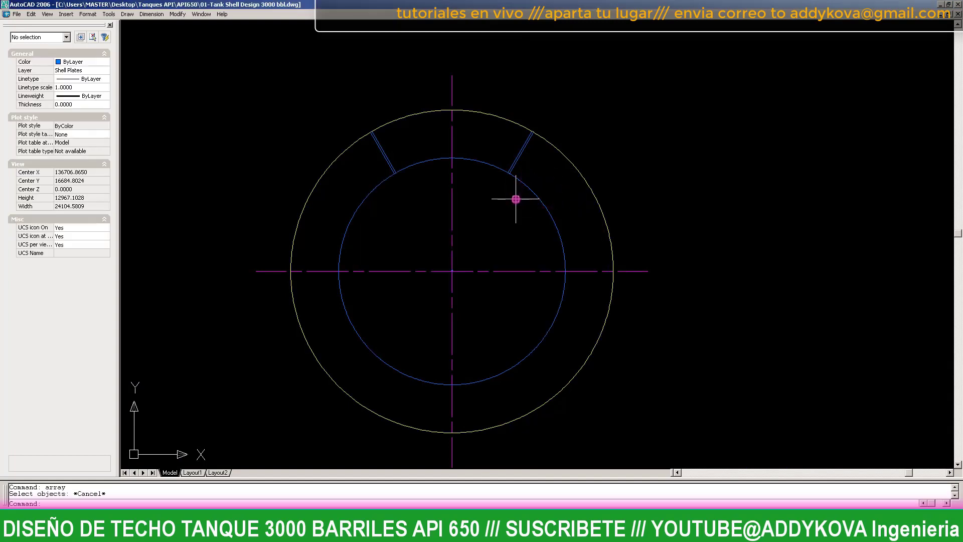
type("array")
key("Return")
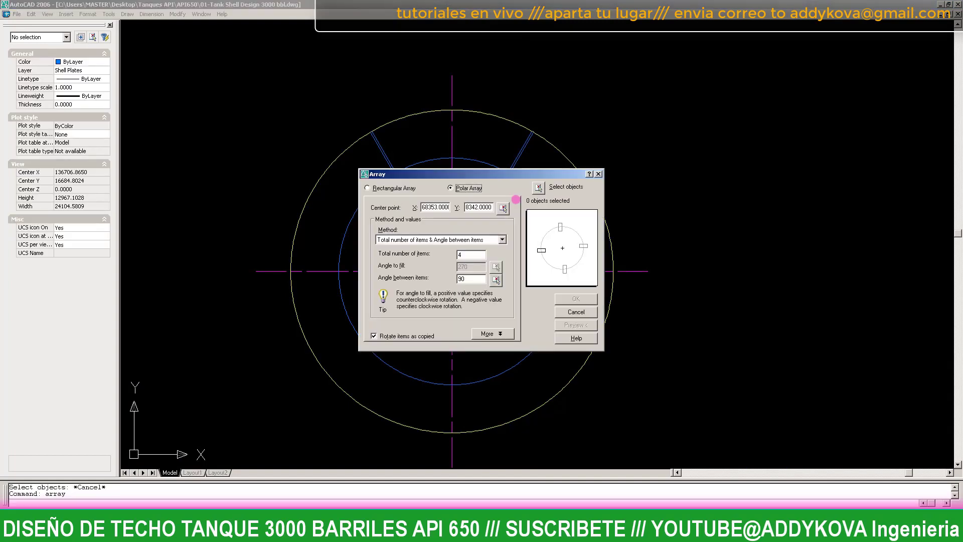
left_click(538, 188)
left_click(344, 97)
left_click(433, 217)
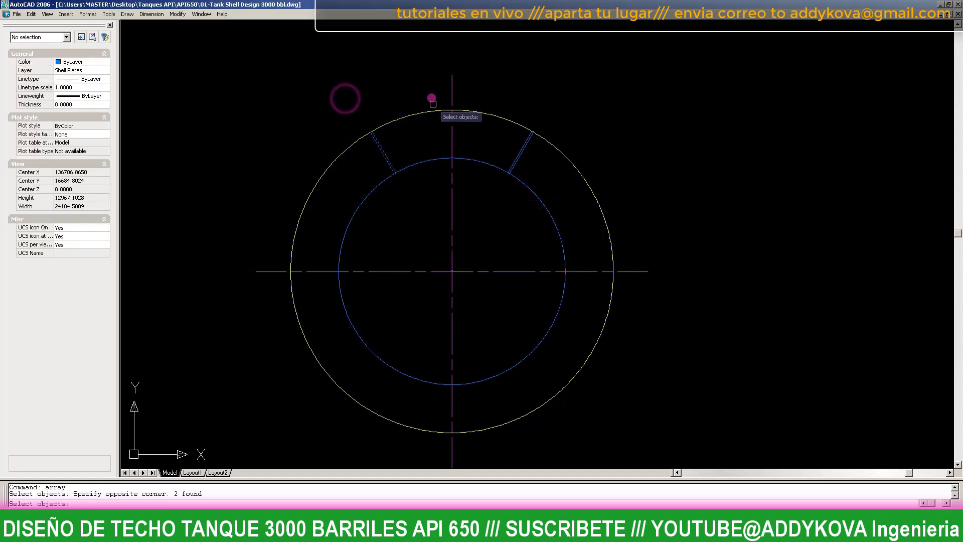
left_click(426, 77)
left_click(545, 200)
key("Return")
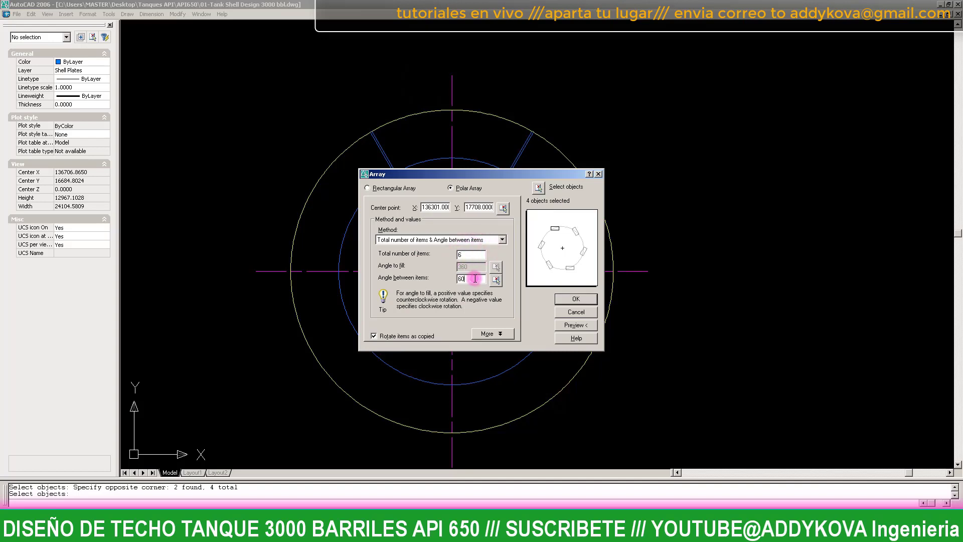
- Use the tank centre as array centre and create the six-item polar array
left_click(504, 207)
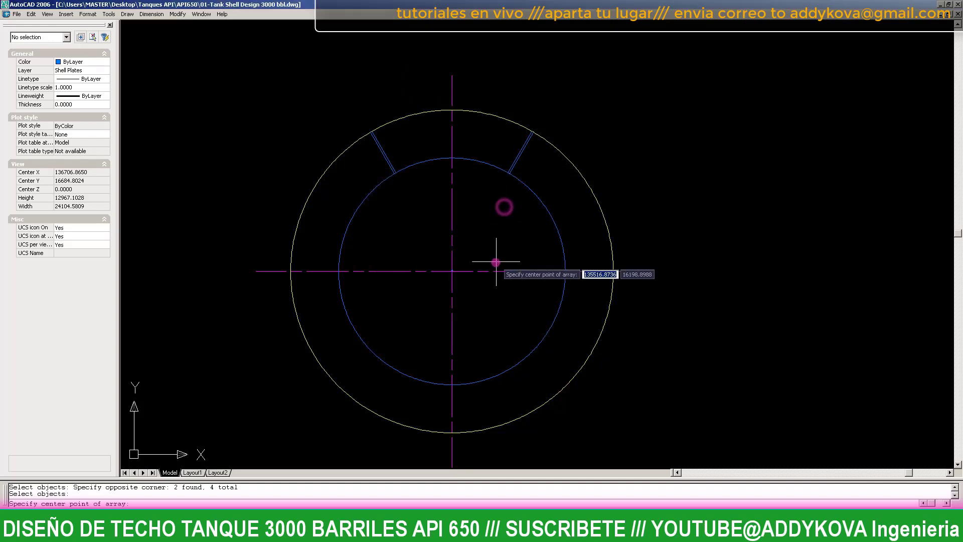
left_click(454, 272)
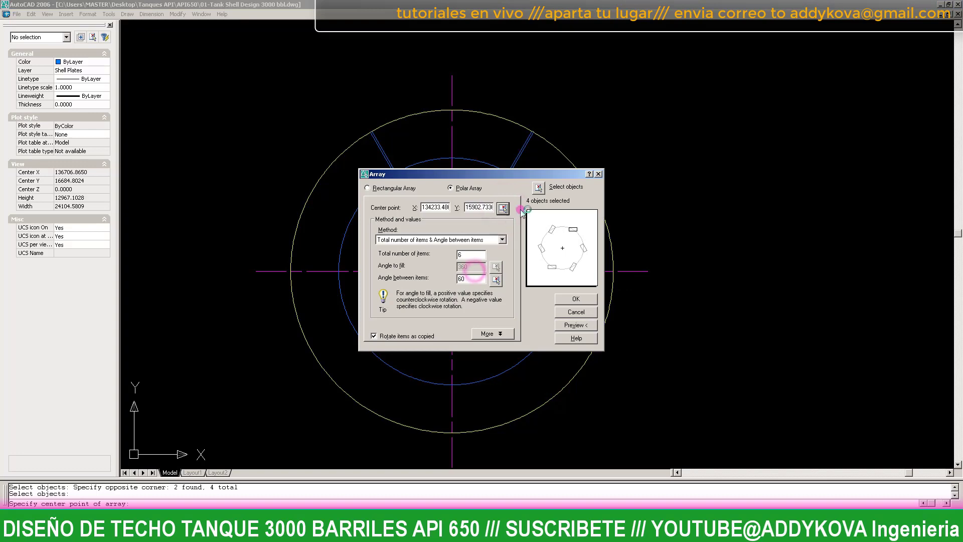
left_click(571, 299)
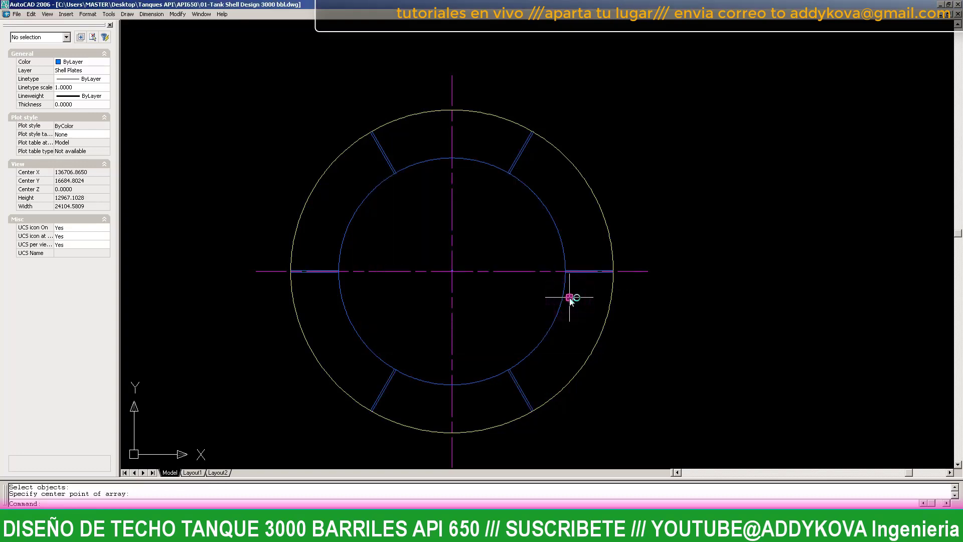
- Erase the two overlapping duplicate lines on the top rafter plate
scroll(300, 285, "up", 9)
scroll(311, 223, "down", 9)
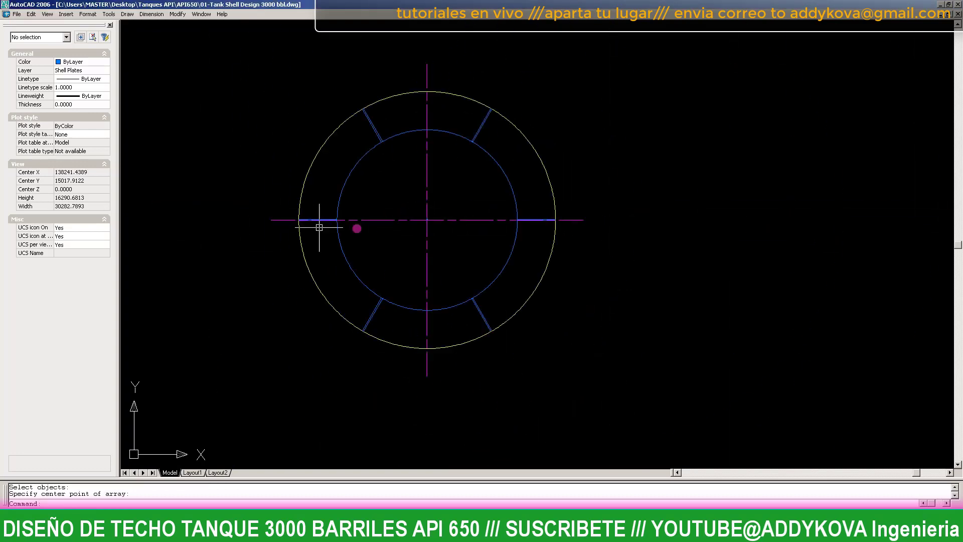
scroll(510, 218, "up", 9)
scroll(518, 220, "down", 9)
scroll(519, 220, "up", 4)
scroll(466, 109, "up", 2)
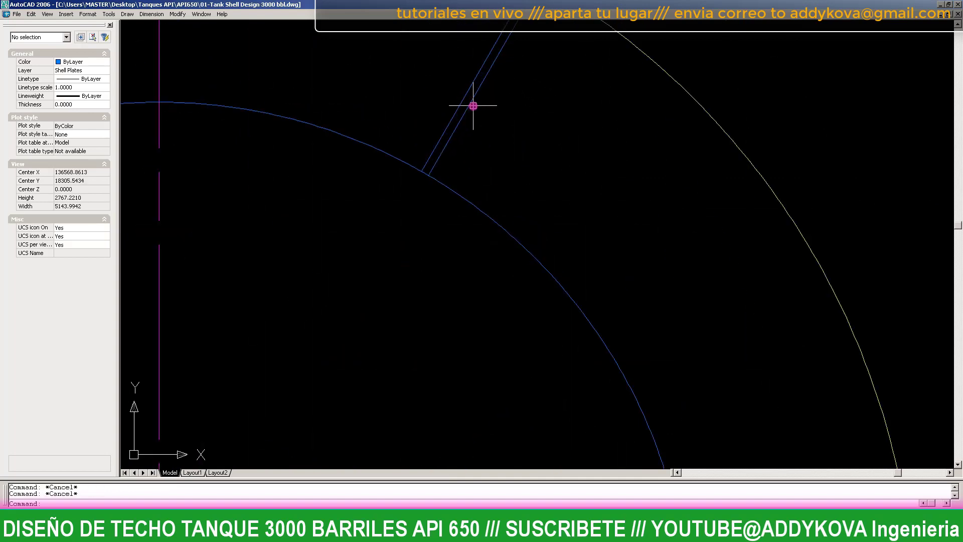
left_click(472, 102)
key("Delete")
left_click(473, 105)
type("e")
key("Return")
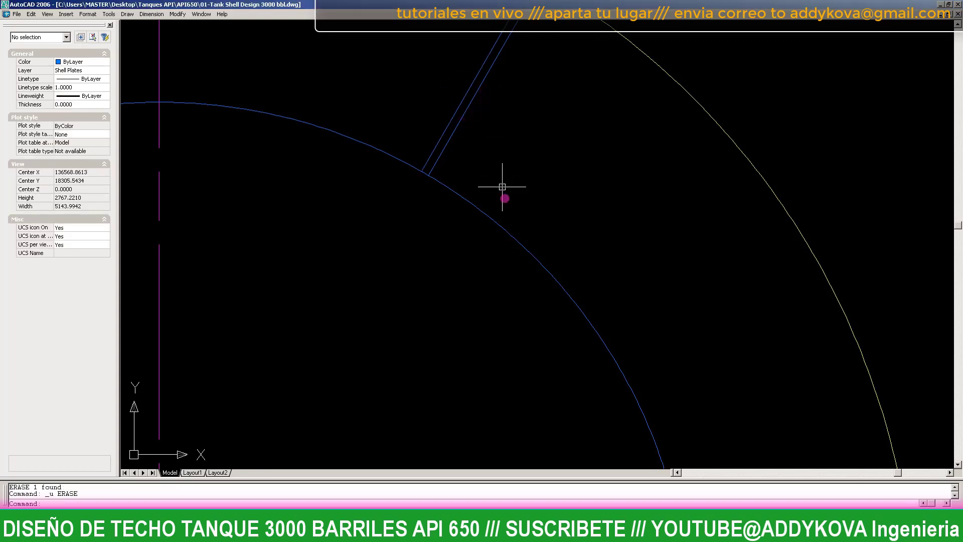
- Erase the duplicate line on the left plate and check the remaining line
key("Escape")
key("Escape")
scroll(503, 186, "down", 5)
scroll(368, 194, "up", 5)
left_click(345, 183)
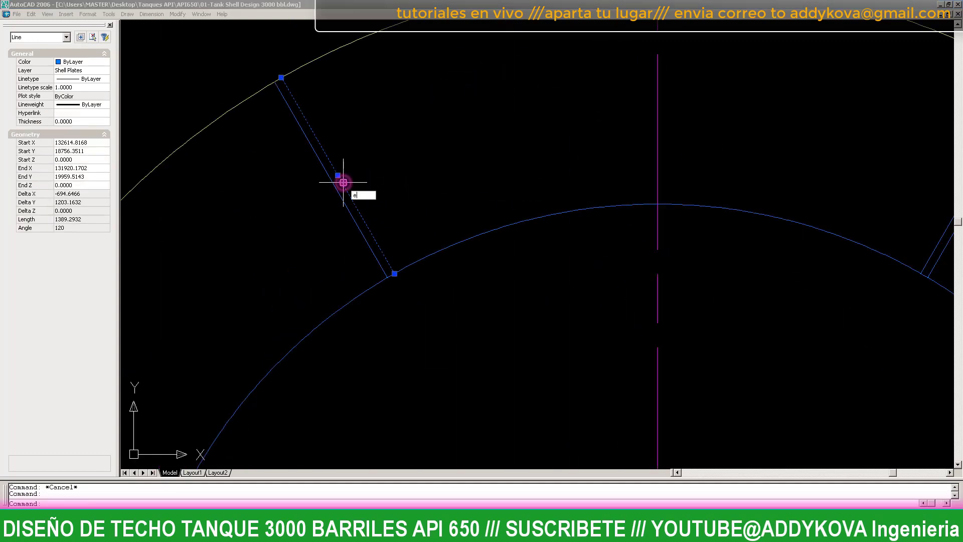
type("e")
key("Return")
left_click(338, 192)
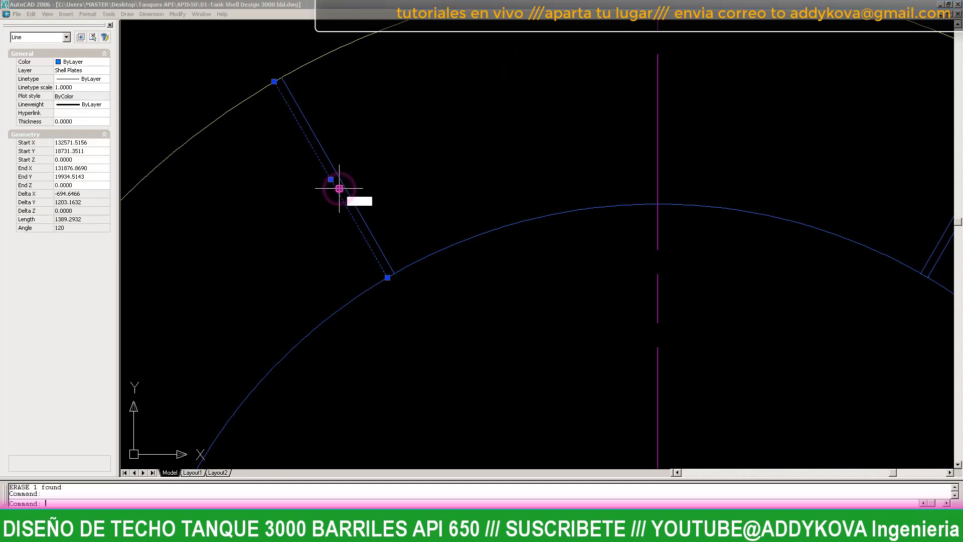
key("Escape")
key("Escape")
scroll(371, 171, "down", 10)
- Select the inner and outer tank circles plus the top-left and top-right rafter plates
scroll(402, 196, "up", 3)
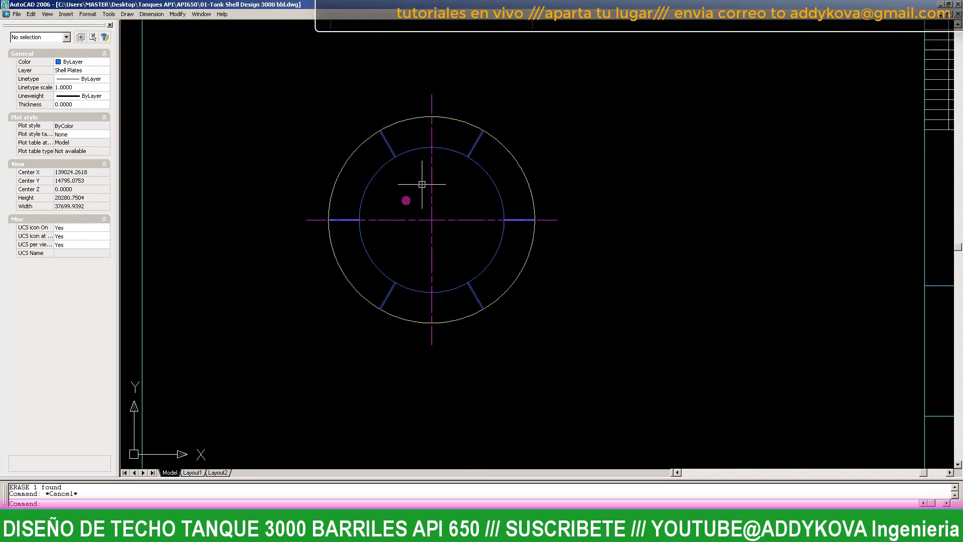
scroll(391, 211, "up", 3)
scroll(388, 218, "down", 2)
scroll(431, 239, "up", 2)
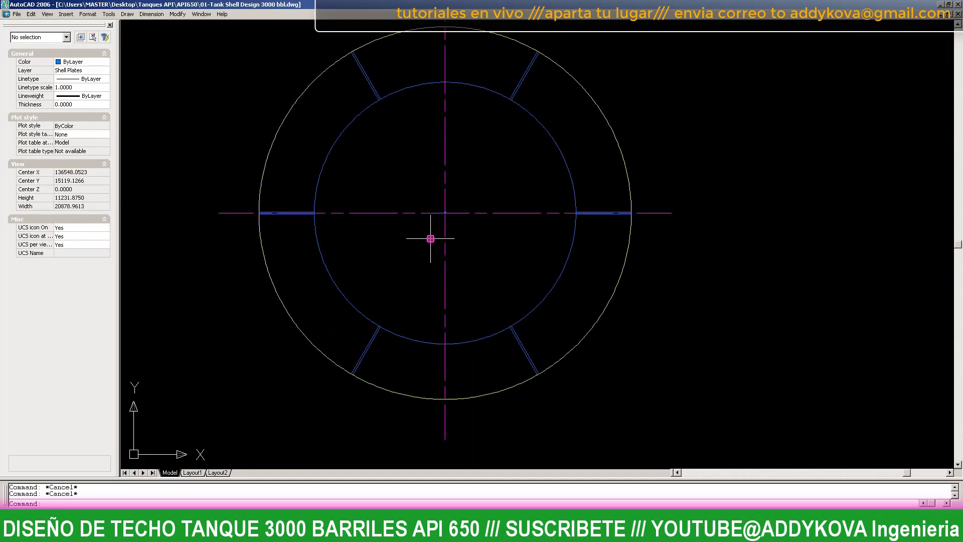
scroll(367, 238, "down", 2)
scroll(449, 107, "up", 3)
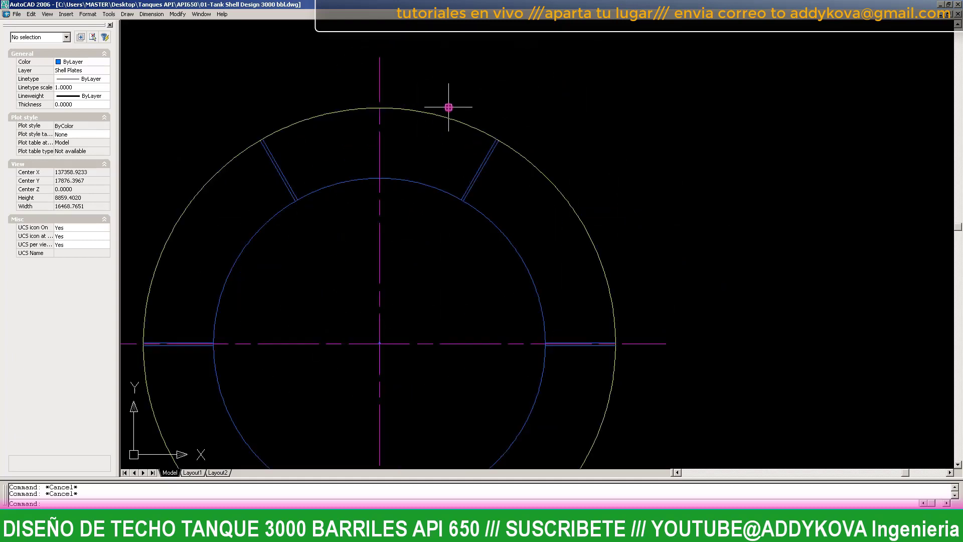
left_click(485, 216)
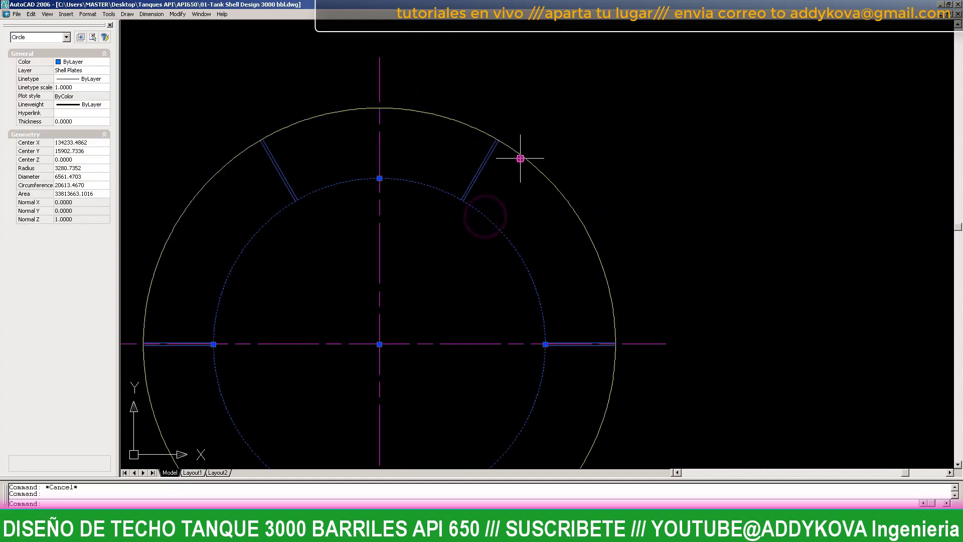
scroll(512, 158, "down", 2)
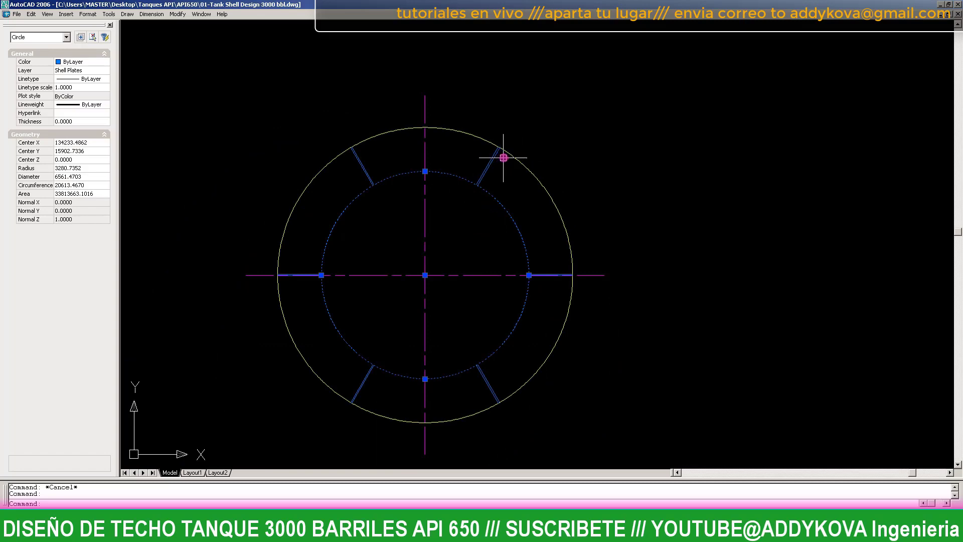
left_click(512, 158)
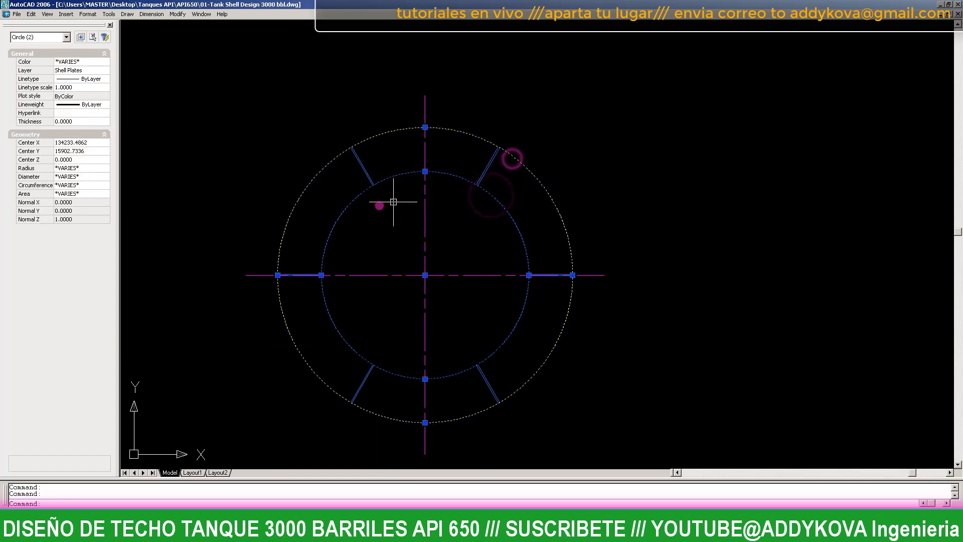
scroll(392, 263, "down", 2)
scroll(379, 200, "up", 3)
left_click(259, 126)
left_click(344, 243)
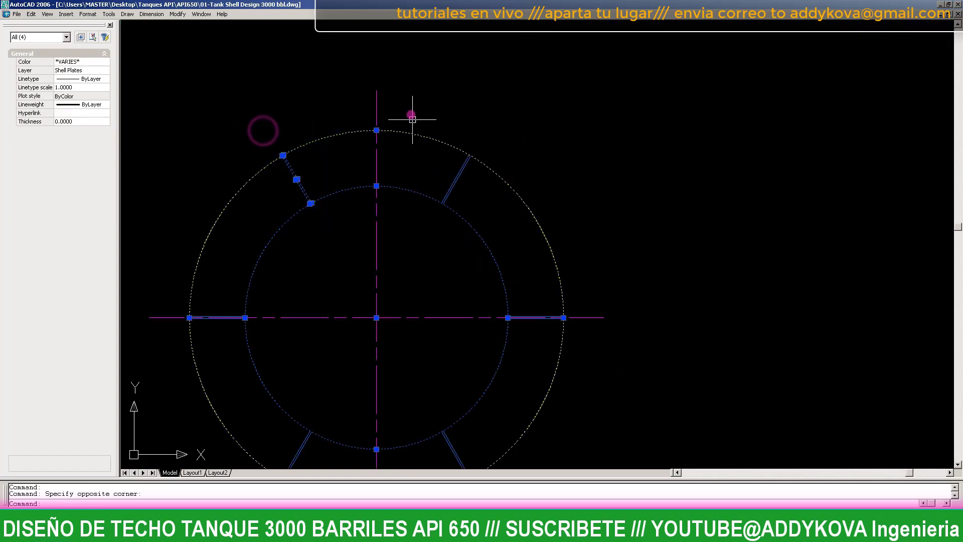
left_click(404, 96)
left_click(506, 247)
- Copy the selected circles and plates to the right of the original plan
type("co")
key("Return")
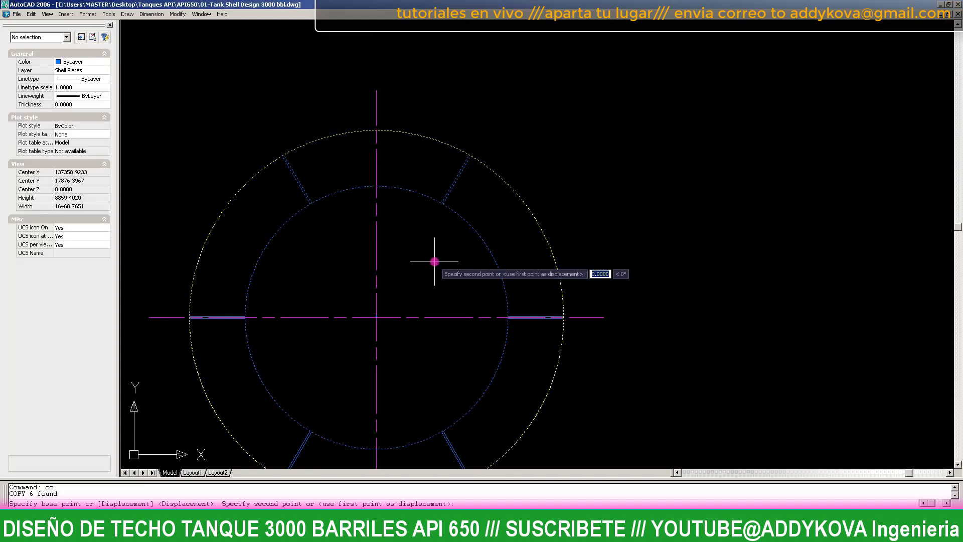
left_click(435, 261)
scroll(435, 261, "down", 4)
scroll(582, 273, "up", 2)
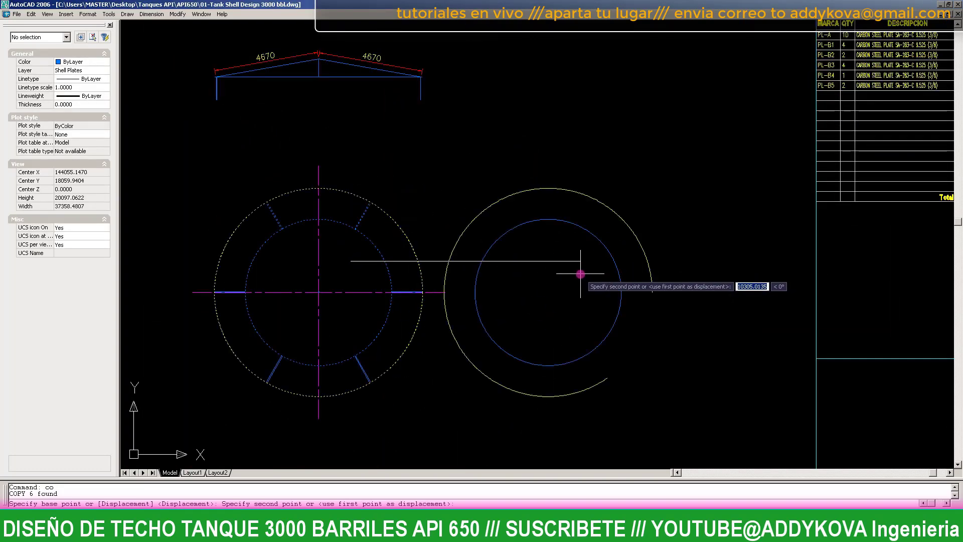
key("Escape")
key("Escape")
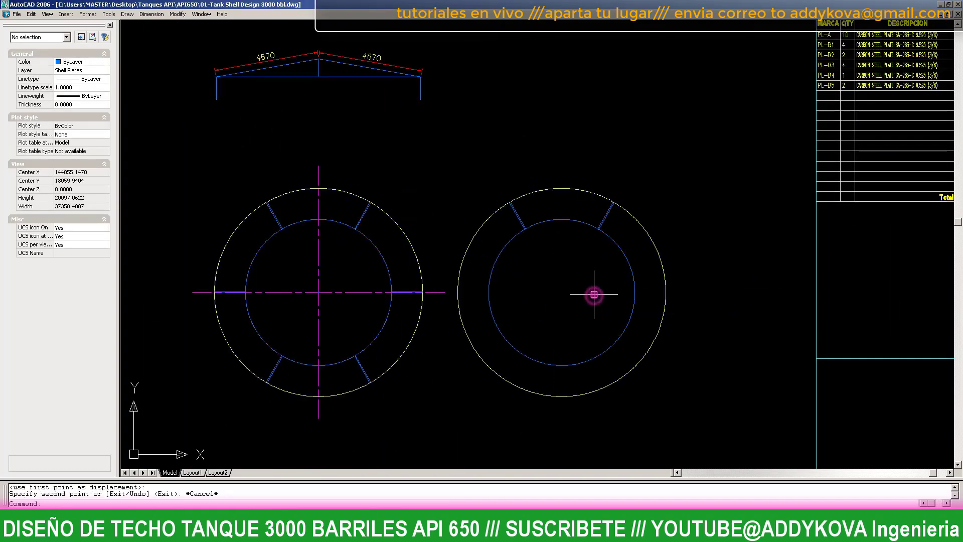
scroll(594, 296, "up", 4)
- Trim the inner circle's arcs outside the plate, using the radial lines as cutting edges
type("tr")
key("Return")
left_click(631, 308)
left_click(383, 99)
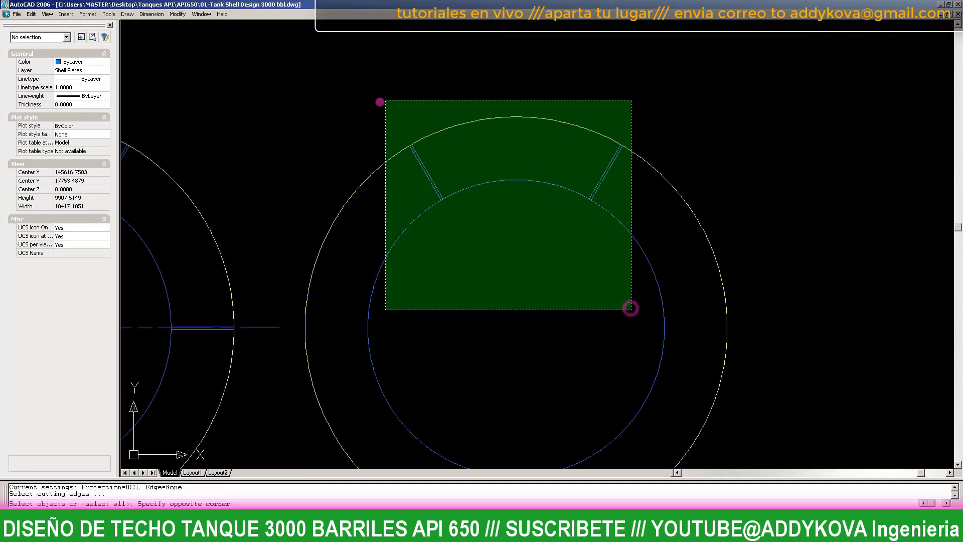
key("Return")
left_click(405, 233)
left_click(378, 180)
key("Return")
scroll(640, 187, "up", 5)
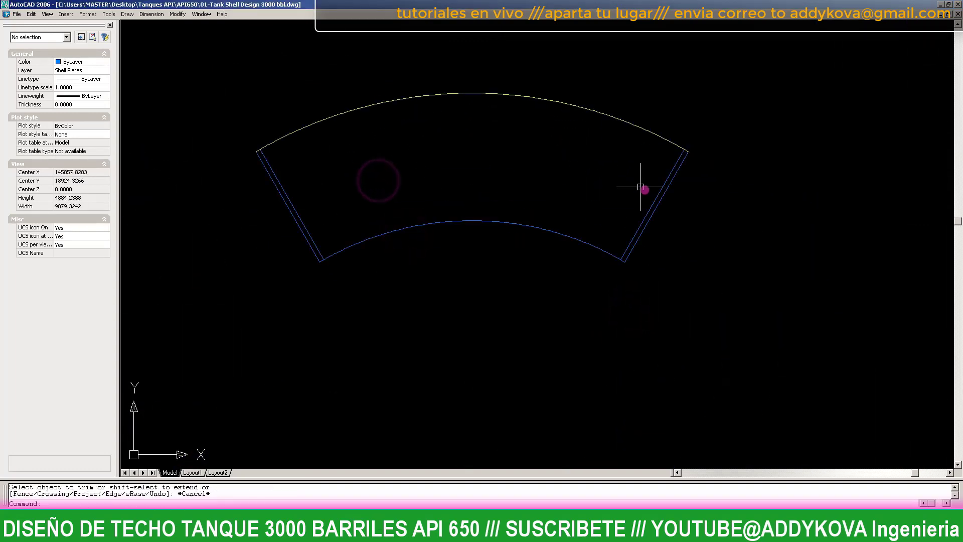
- Erase the duplicate right radial line, then check the left radial line
left_click(641, 230)
type("e")
key("Return")
scroll(502, 236, "down", 2)
scroll(326, 243, "up", 3)
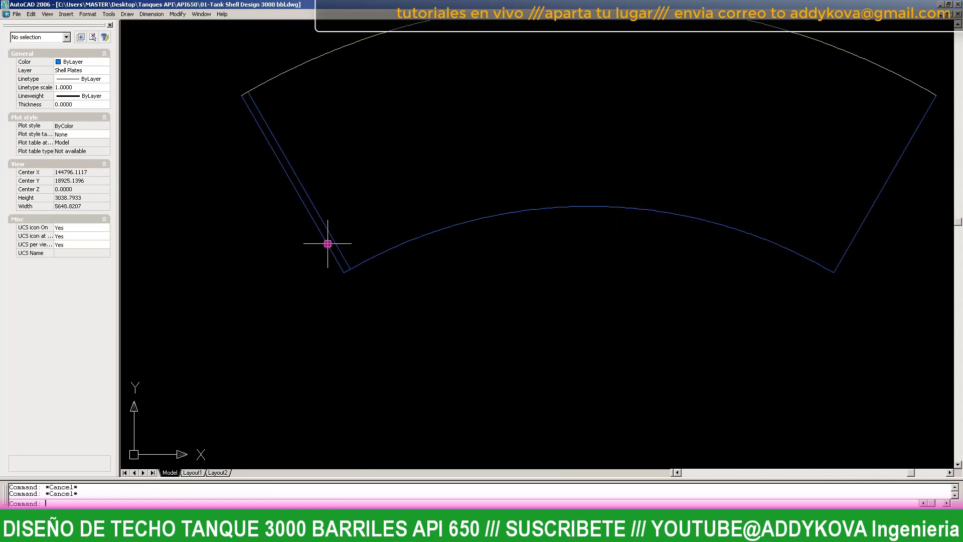
left_click(329, 236)
key("Escape")
key("Escape")
scroll(530, 300, "down", 5)
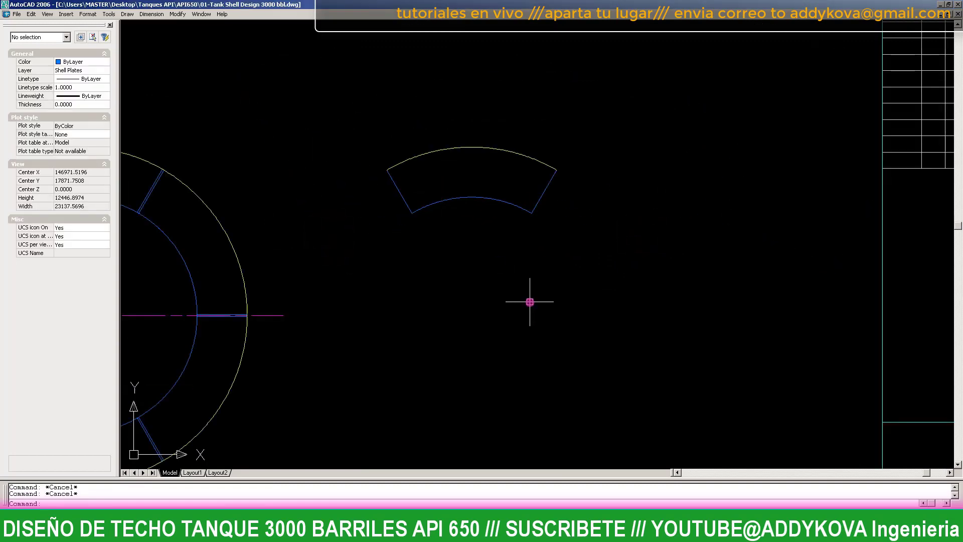
- Convert the four plate outline edges into one region with REG
type("reg")
key("Return")
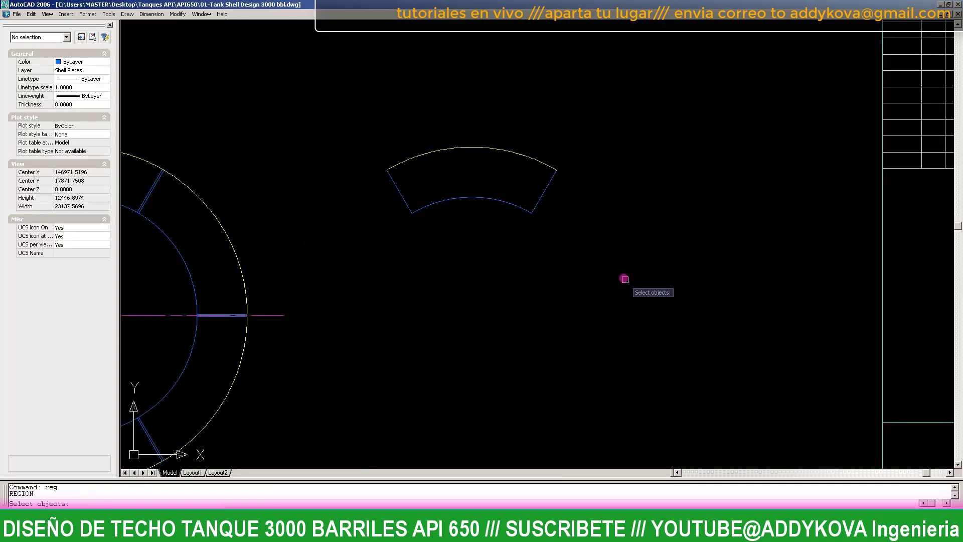
left_click(625, 279)
left_click(337, 122)
key("Return")
- Change the colour of the plate region to cyan
left_click(523, 250)
left_click(432, 169)
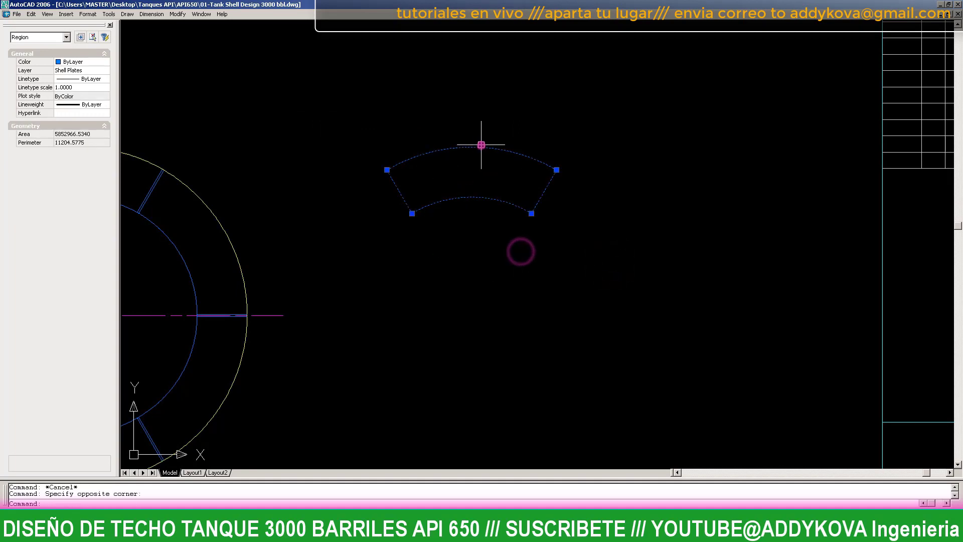
right_click(480, 149)
left_click(340, 102)
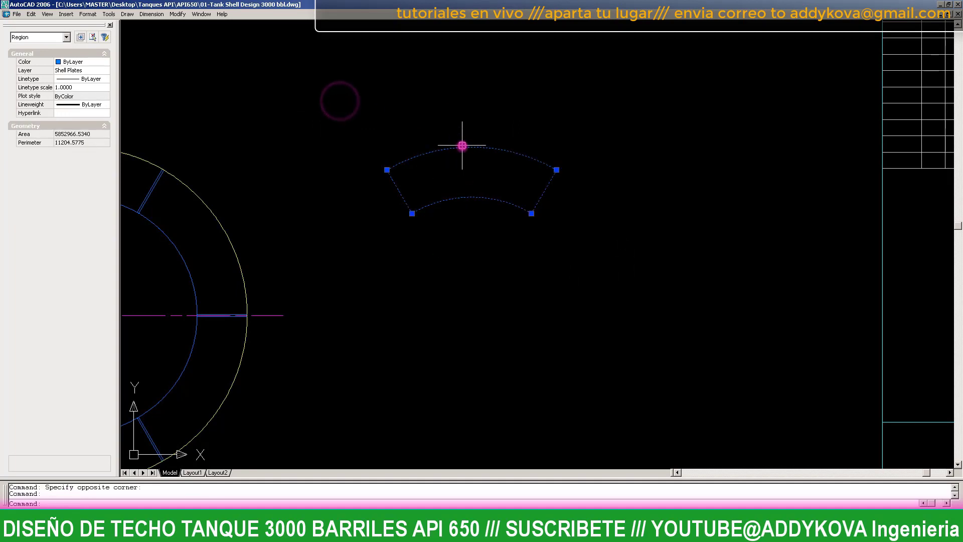
left_click(106, 61)
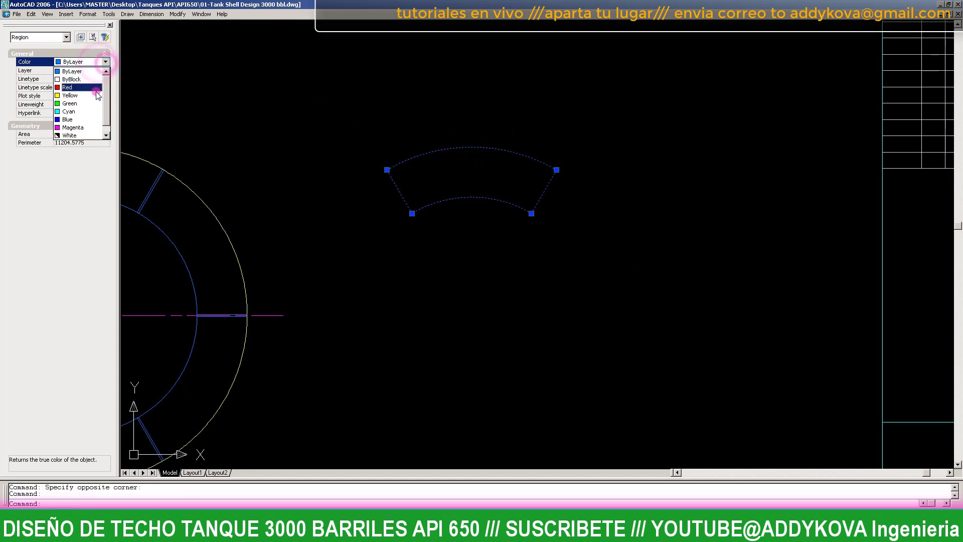
left_click(92, 112)
key("Escape")
- Start moving the plate region from its top arc, then cancel the move
scroll(343, 166, "down", 2)
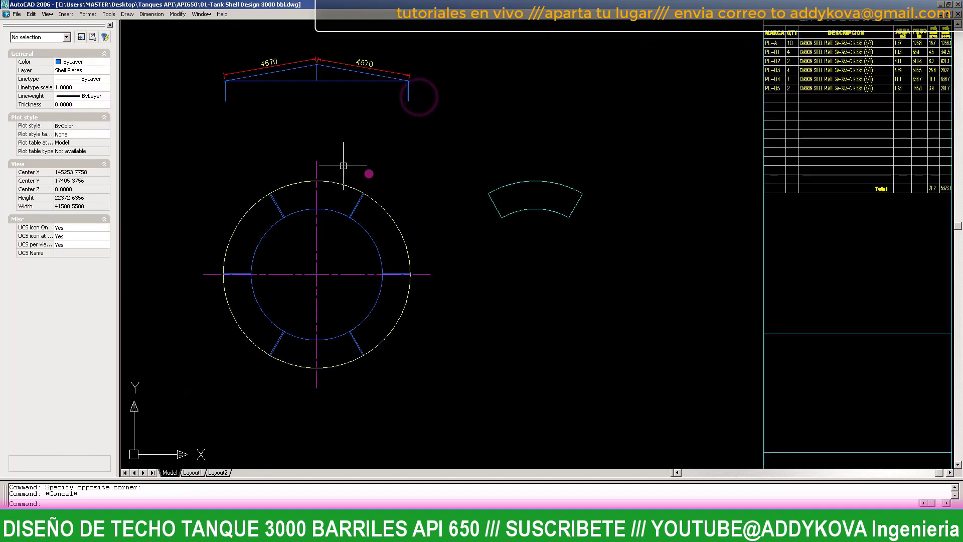
left_click(546, 227)
type("m")
key("Return")
left_click(536, 181)
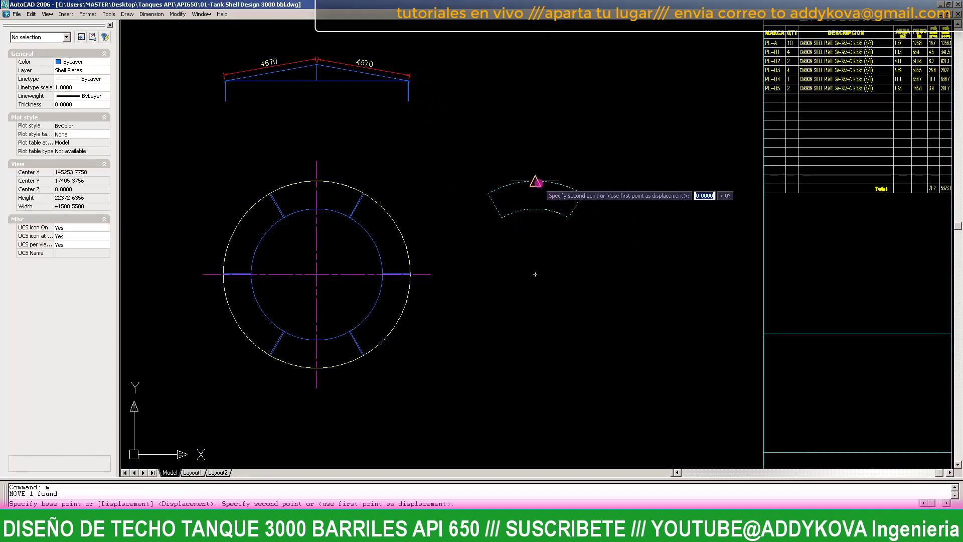
scroll(326, 178, "up", 5)
key("Escape")
scroll(412, 153, "down", 4)
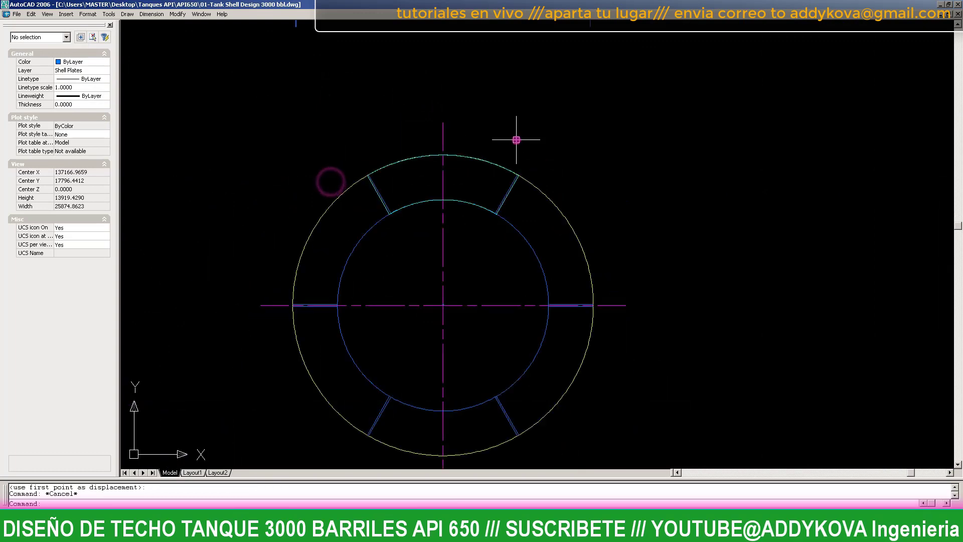
scroll(516, 139, "down", 2)
key("Escape")
scroll(370, 250, "up", 2)
- Erase the lower spokes and horizontal pieces of the ring
left_click(325, 220)
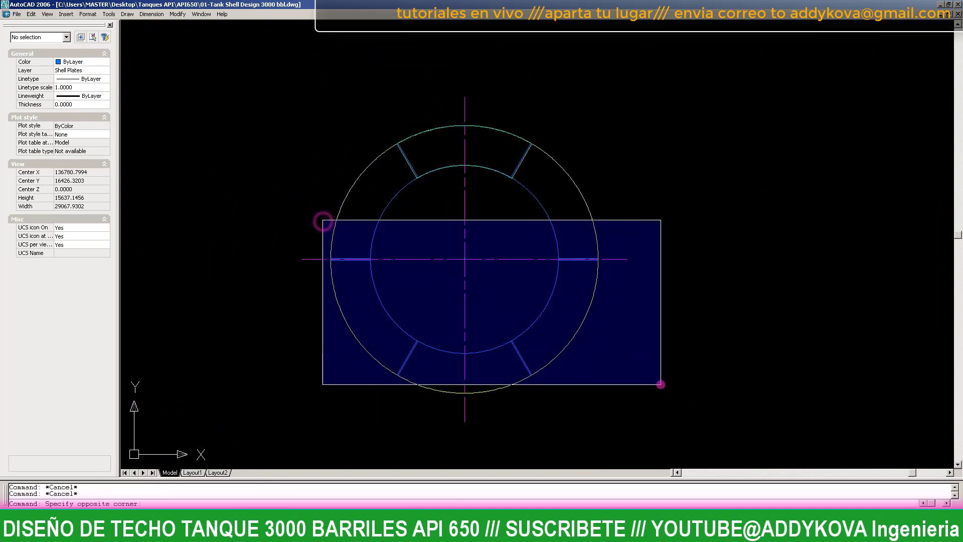
left_click(652, 398)
type("e")
key("Return")
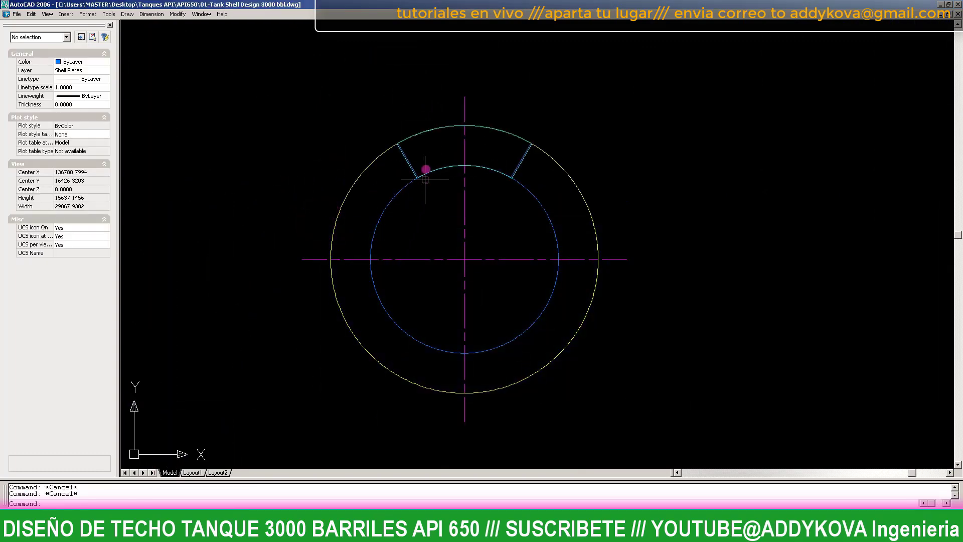
scroll(399, 142, "up", 2)
- Select the right spoke lines and another spoke, then clear the selection
left_click(480, 89)
left_click(730, 289)
type("e")
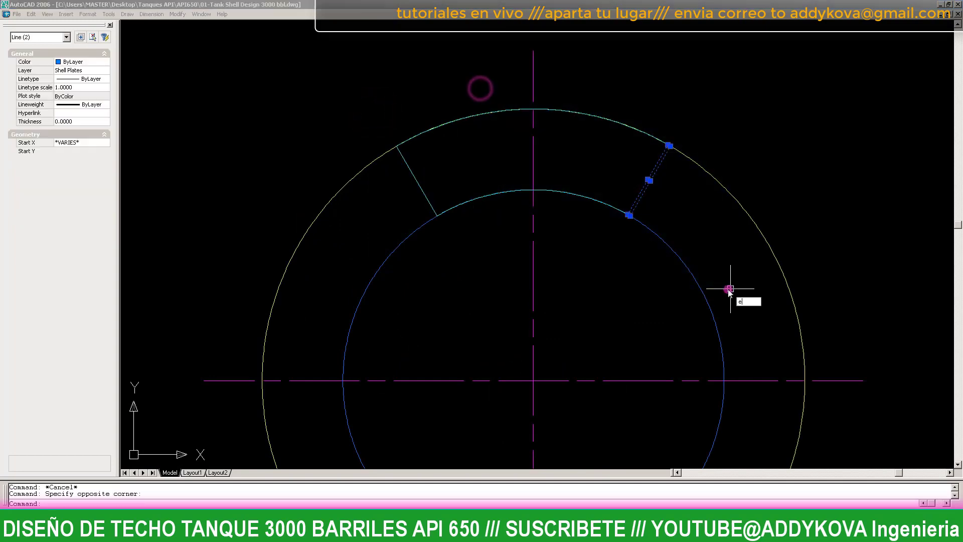
key("Escape")
scroll(402, 177, "down", 2)
scroll(402, 172, "up", 1)
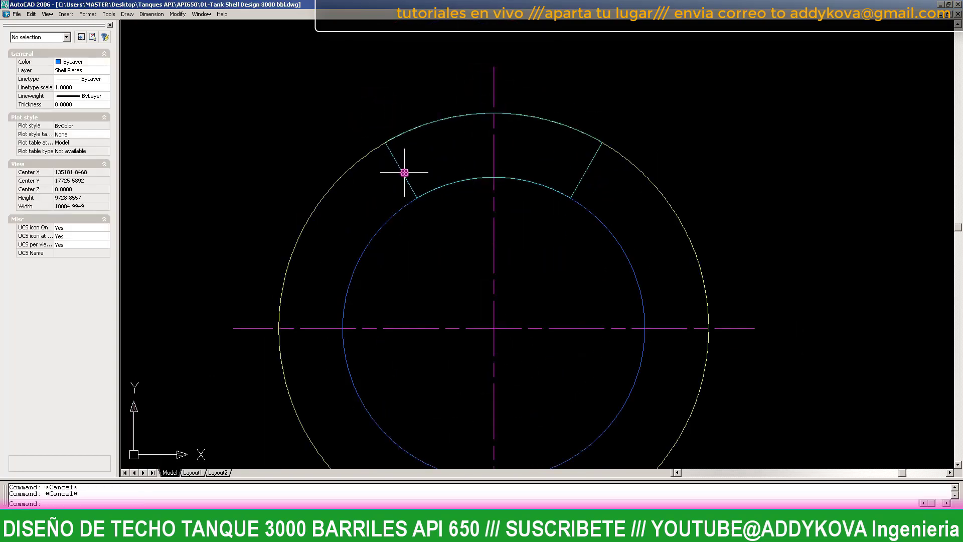
left_click(402, 172)
scroll(401, 172, "down", 1)
key("Escape")
scroll(471, 201, "up", 1)
- Delete the inner blue circle and check the plate outline
left_click(525, 186)
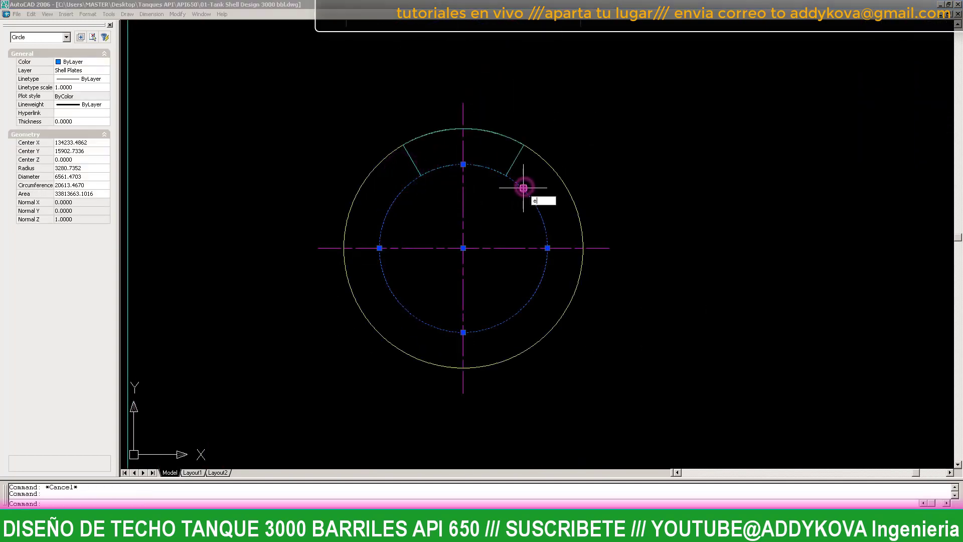
key("Delete")
left_click(512, 163)
key("Escape")
- Polar-array the plate region into six plates around the tank centre
type("ar")
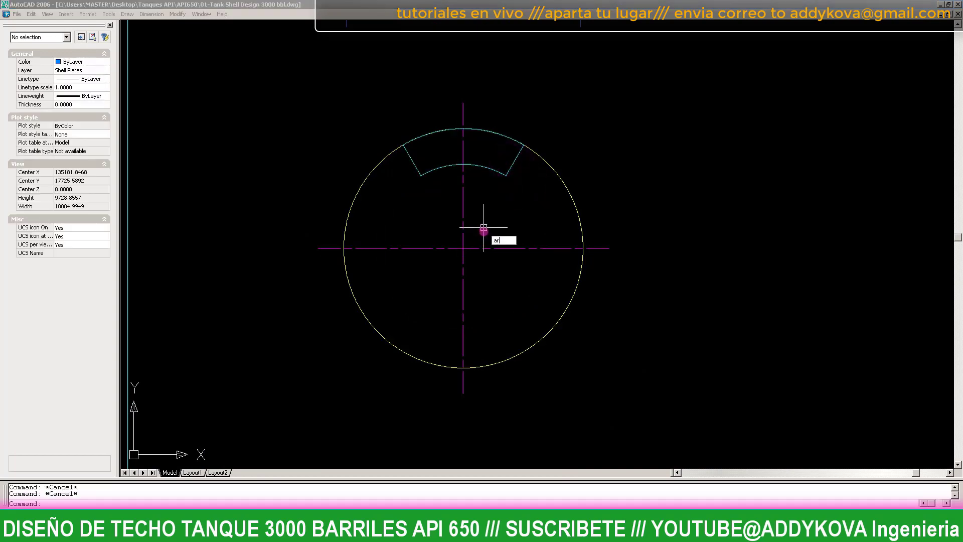
type("ray")
key("Return")
left_click(540, 189)
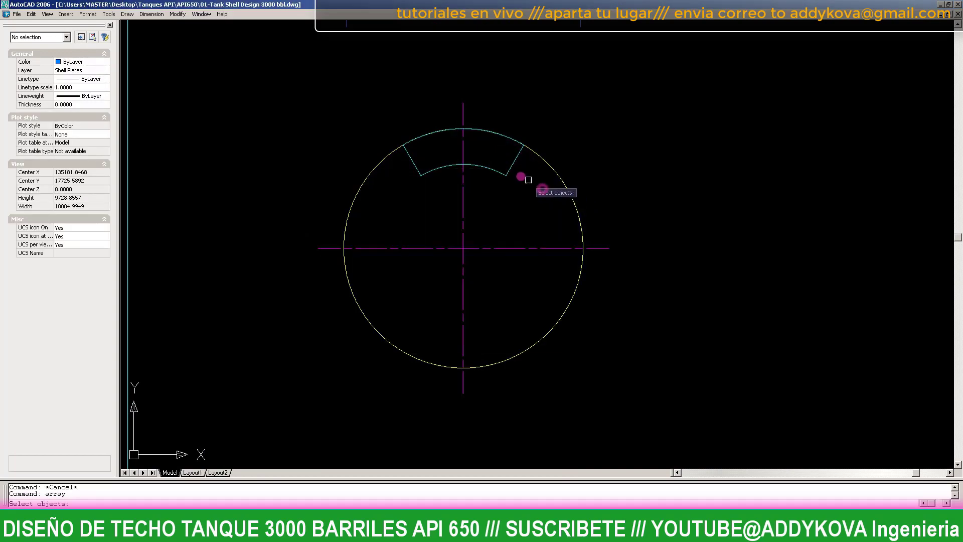
right_click(512, 164)
left_click(505, 208)
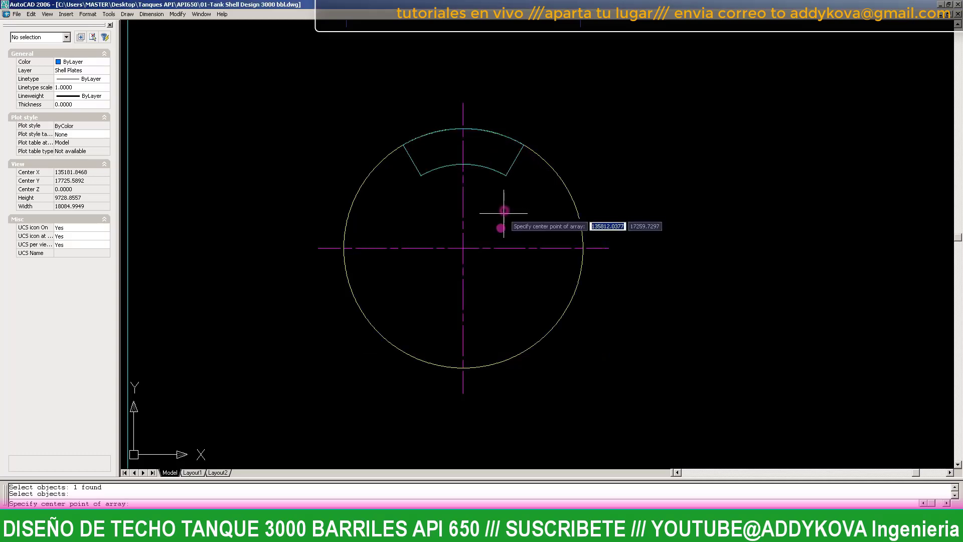
left_click(487, 250)
left_click(570, 312)
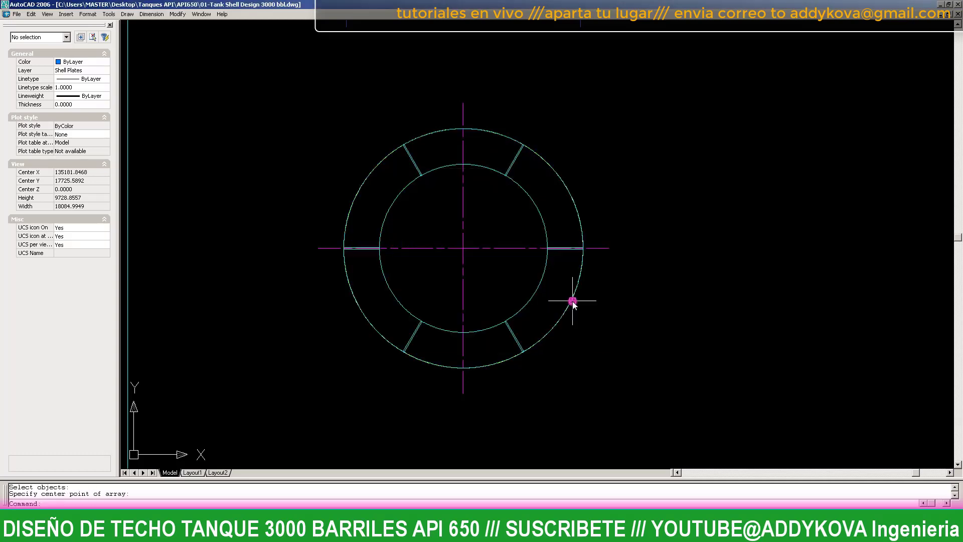
scroll(445, 203, "up", 2)
scroll(512, 258, "up", 2)
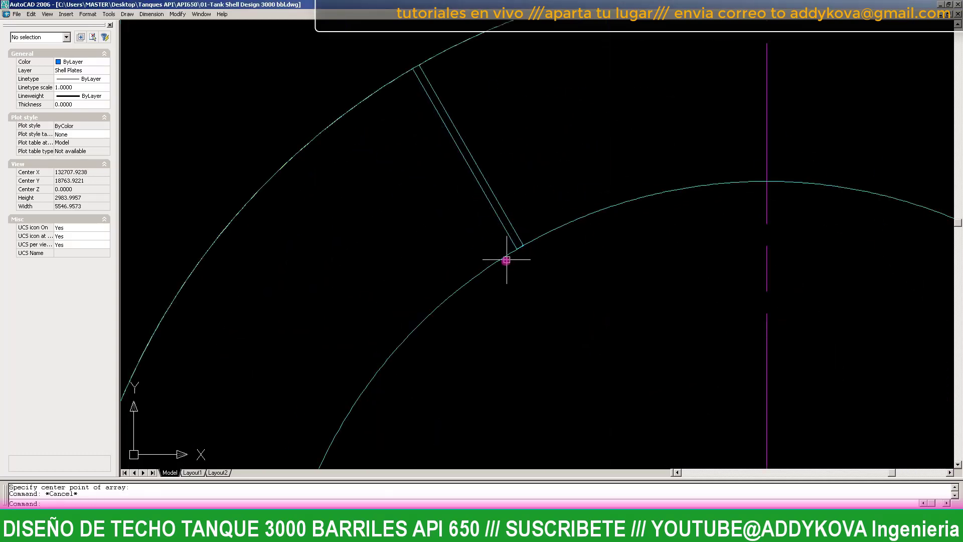
left_click(490, 265)
scroll(510, 244, "up", 1)
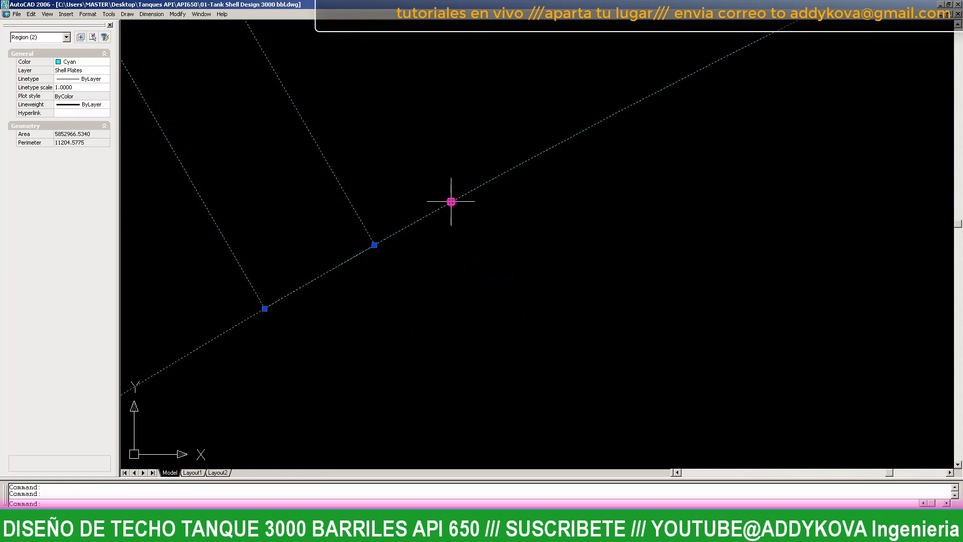
scroll(442, 199, "down", 3)
key("Escape")
key("Escape")
type("da")
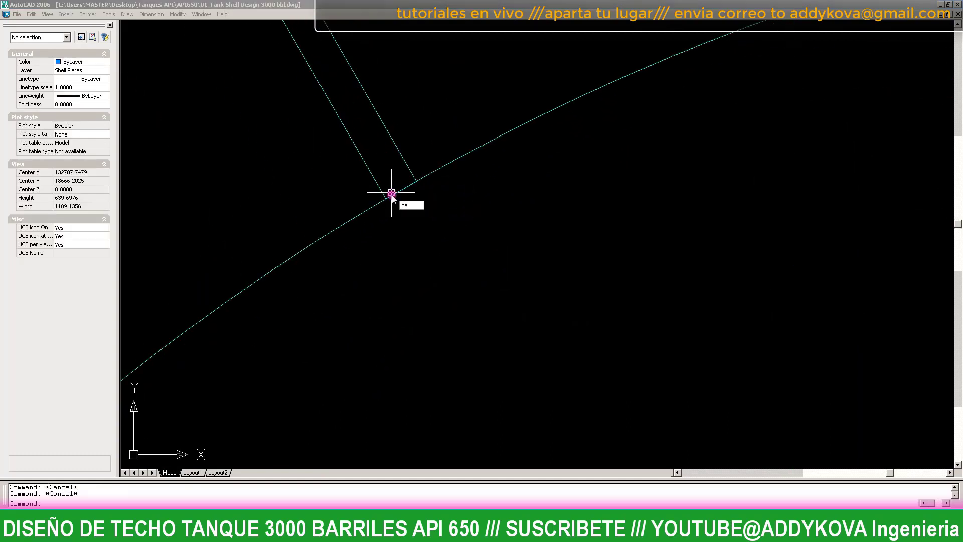
type("l")
key("Return")
scroll(391, 194, "up", 3)
left_click(370, 183)
left_click(436, 161)
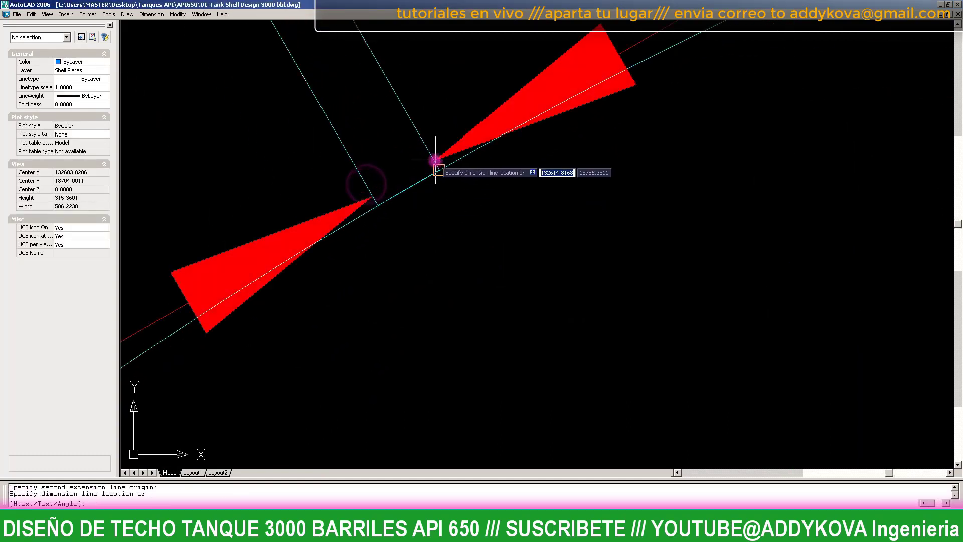
scroll(459, 190, "down", 10)
scroll(424, 151, "up", 6)
- Cancel the pending dimension and zoom a window around the tank roof ring
key("Escape")
scroll(426, 192, "down", 5)
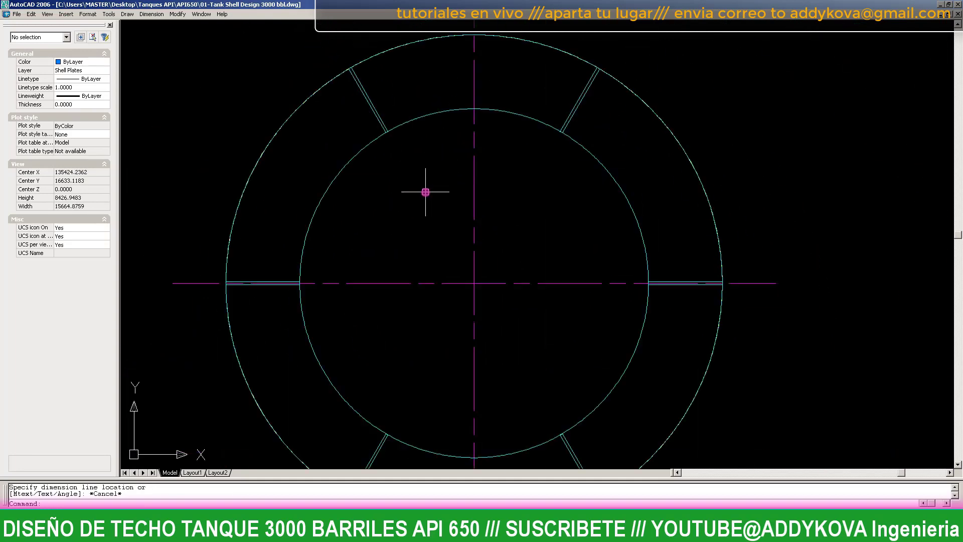
key("Escape")
scroll(425, 192, "down", 4)
type("z")
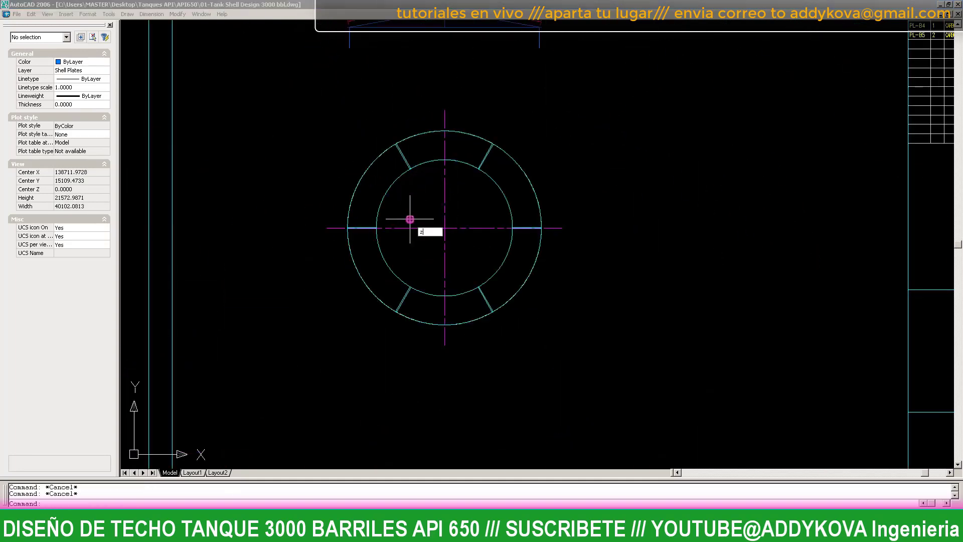
key("Return")
type("w")
key("Return")
left_click(322, 102)
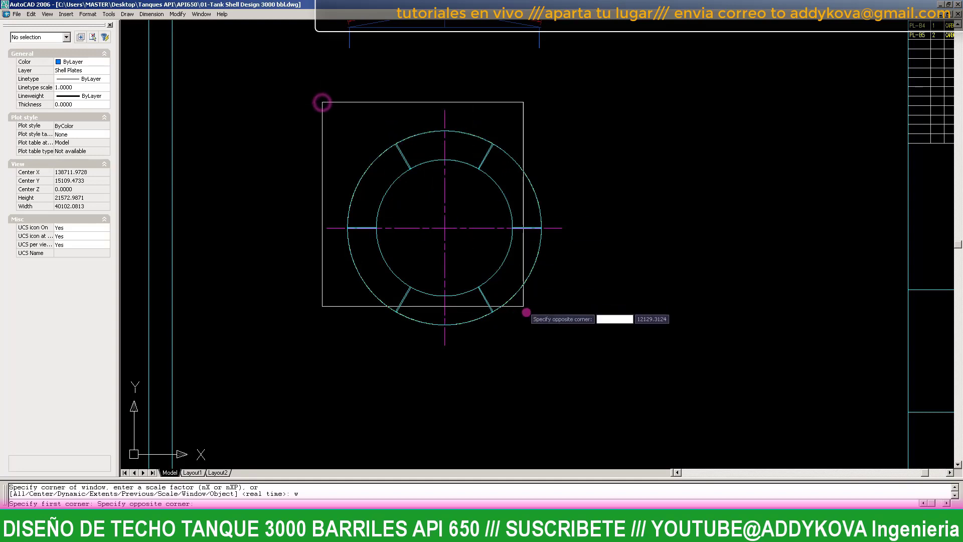
left_click(571, 355)
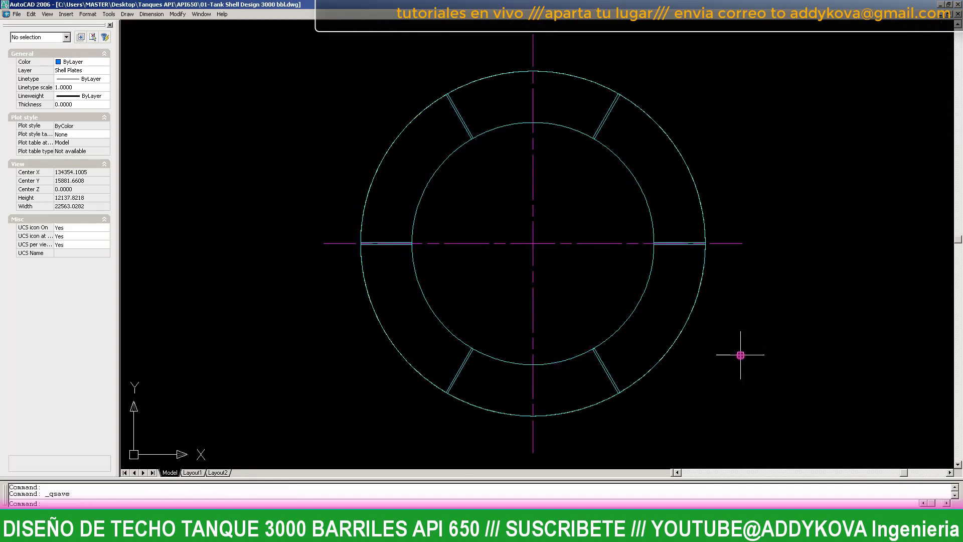
scroll(741, 355, "up", 1)
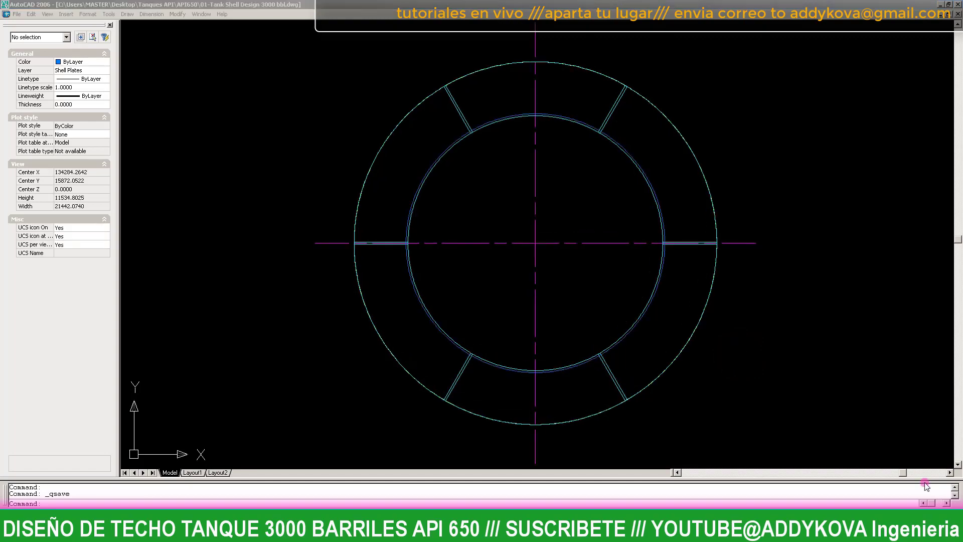
scroll(462, 306, "down", 2)
scroll(462, 307, "down", 3)
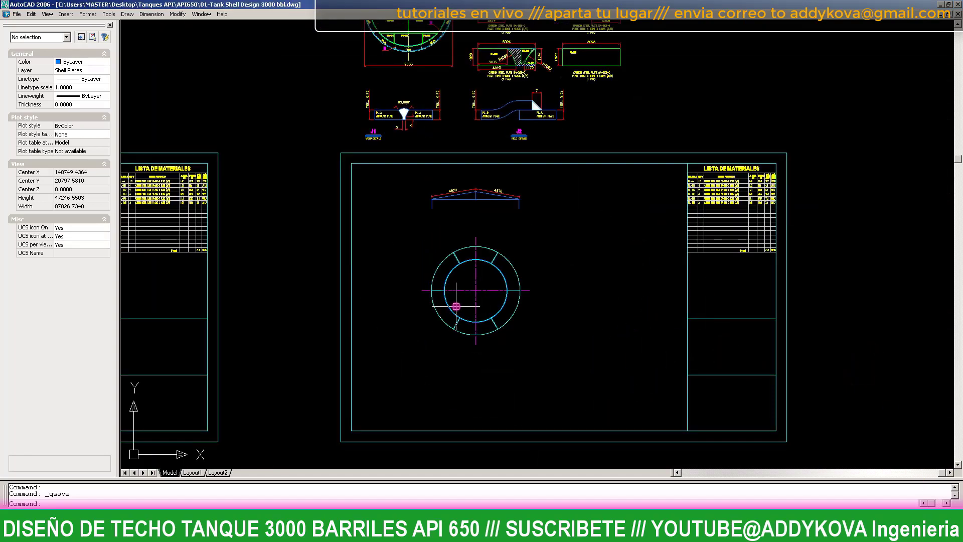
scroll(606, 79, "up", 2)
scroll(606, 80, "down", 1)
scroll(607, 79, "up", 6)
- Copy the PL-B4 plate rectangle from its top-edge midpoint onto the ring's top quadrant
left_click(598, 87)
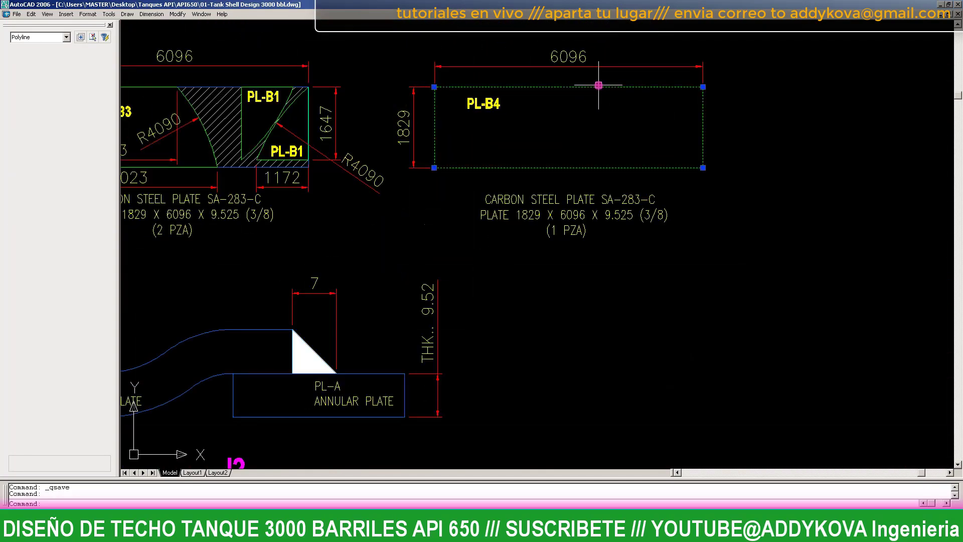
type("co")
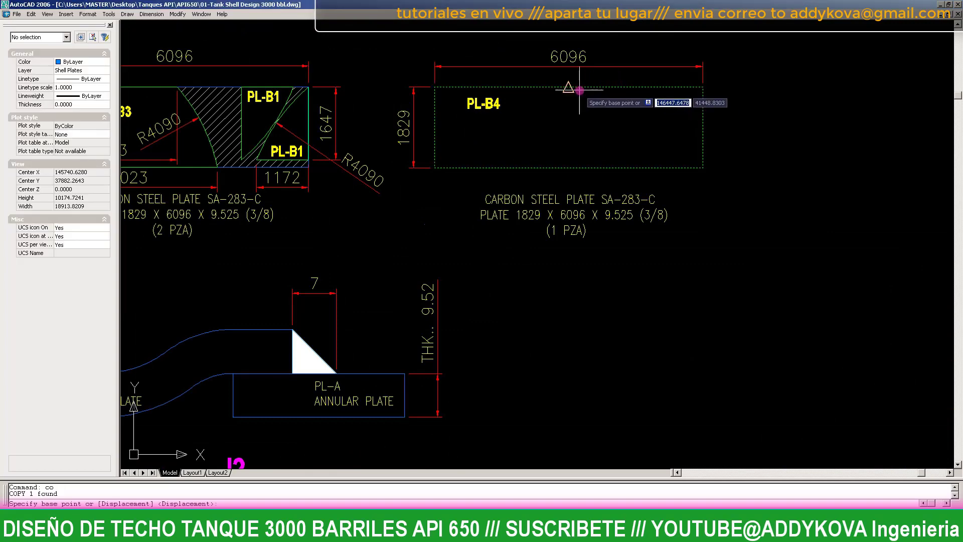
key("Return")
left_click(568, 87)
scroll(568, 87, "down", 3)
scroll(517, 234, "up", 2)
scroll(404, 269, "up", 3)
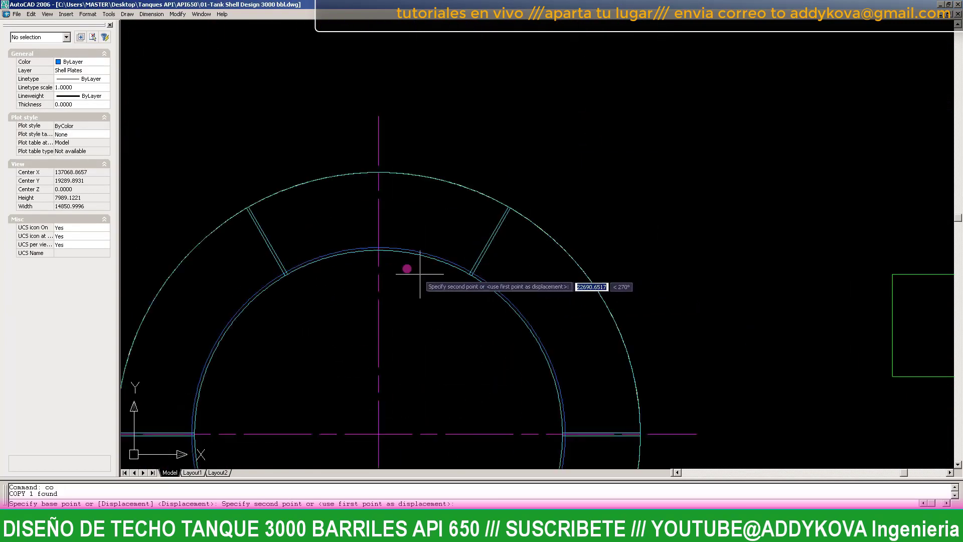
scroll(393, 263, "up", 4)
scroll(387, 260, "up", 4)
left_click(385, 263)
key("Escape")
scroll(507, 184, "down", 8)
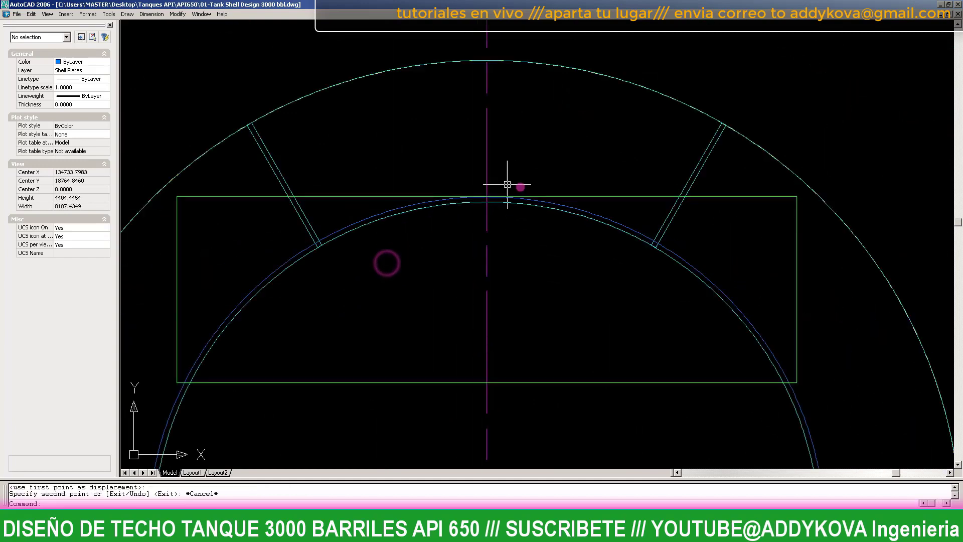
- Erase the blue arc and make a first, abandoned attempt at moving the copied plate
left_click(622, 224)
type("e")
key("Return")
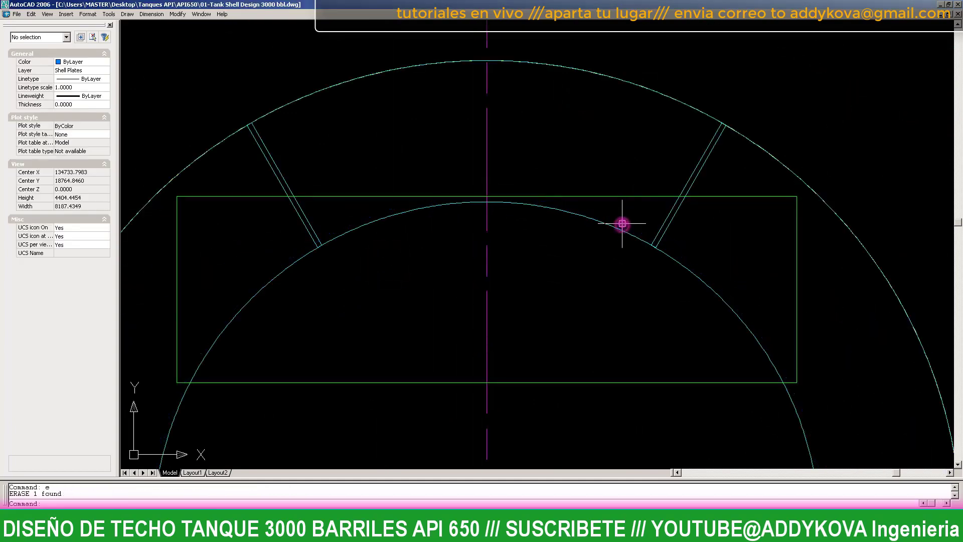
left_click(626, 196)
scroll(499, 215, "up", 4)
scroll(469, 146, "up", 2)
type("m")
key("Return")
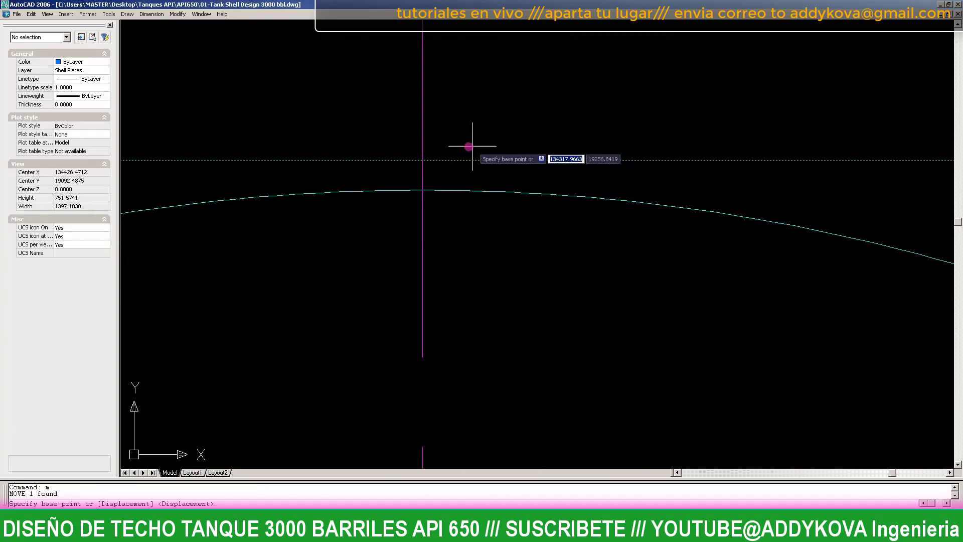
left_click(423, 189)
scroll(426, 187, "down", 5)
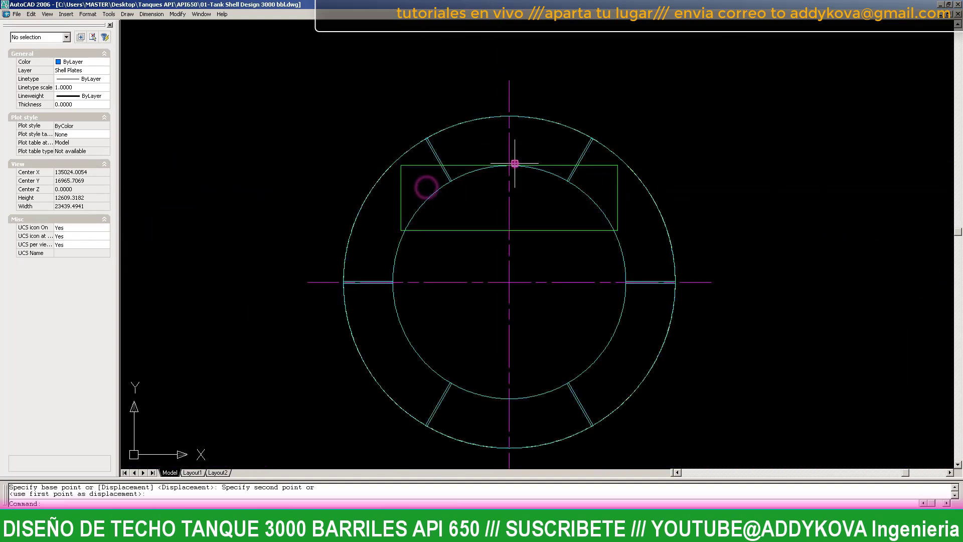
key("Escape")
- Move the copied plate rectangle 50 units into position
left_click(540, 269)
type("m")
key("Return")
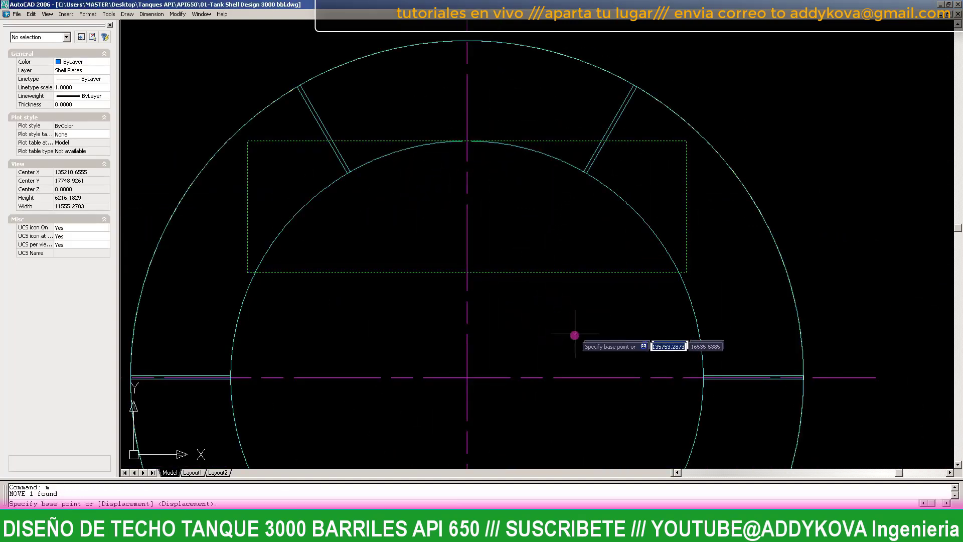
left_click(571, 333)
type("50")
key("Return")
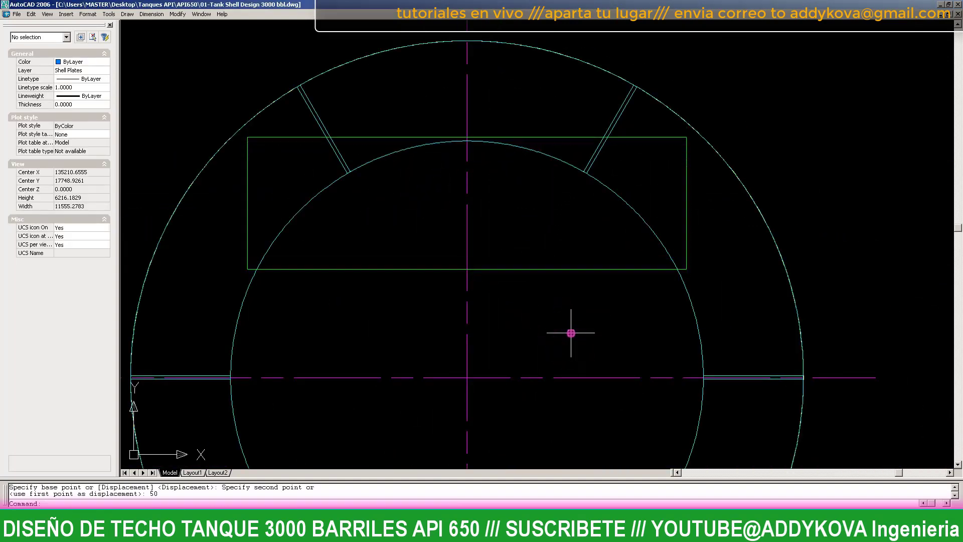
scroll(517, 171, "up", 2)
scroll(544, 280, "down", 3)
- Start a circle at the tank centre, cancel it, and begin a line instead
type("c")
key("Return")
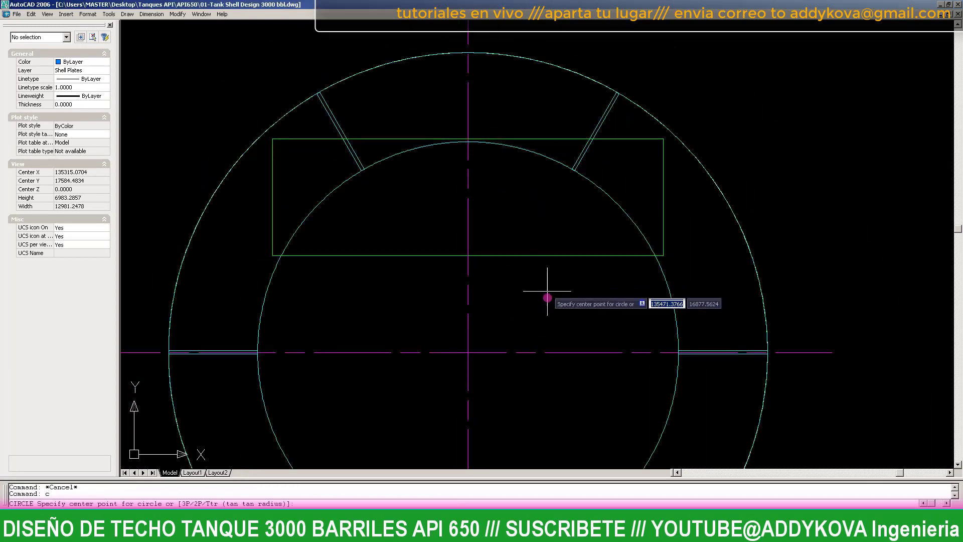
left_click(483, 362)
scroll(490, 151, "up", 3)
scroll(410, 215, "up", 3)
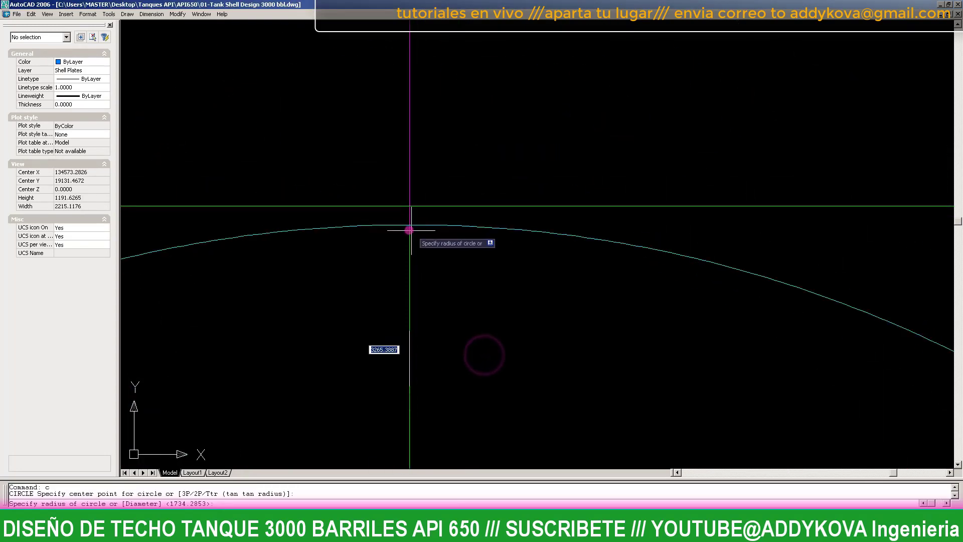
key("Escape")
scroll(512, 162, "down", 3)
scroll(512, 166, "down", 2)
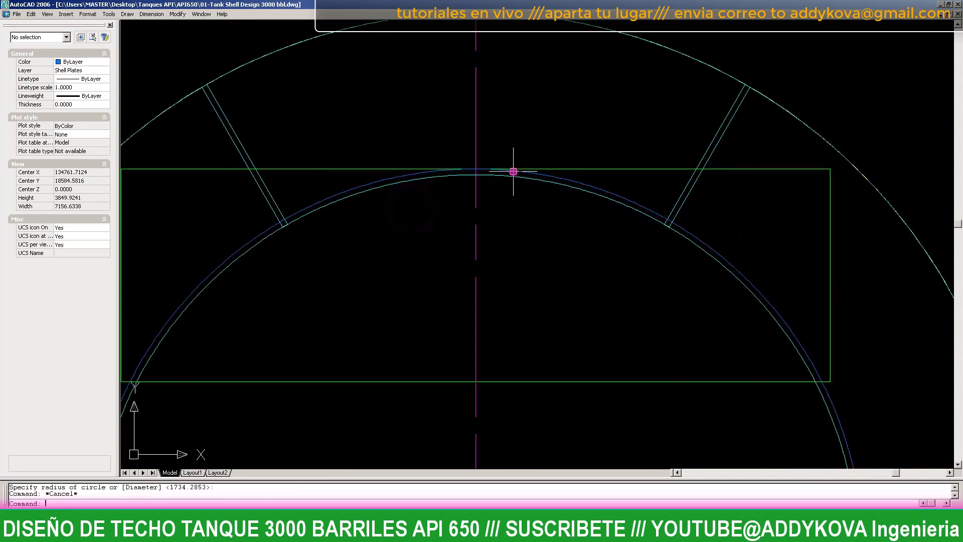
scroll(699, 242, "down", 2)
scroll(426, 188, "down", 1)
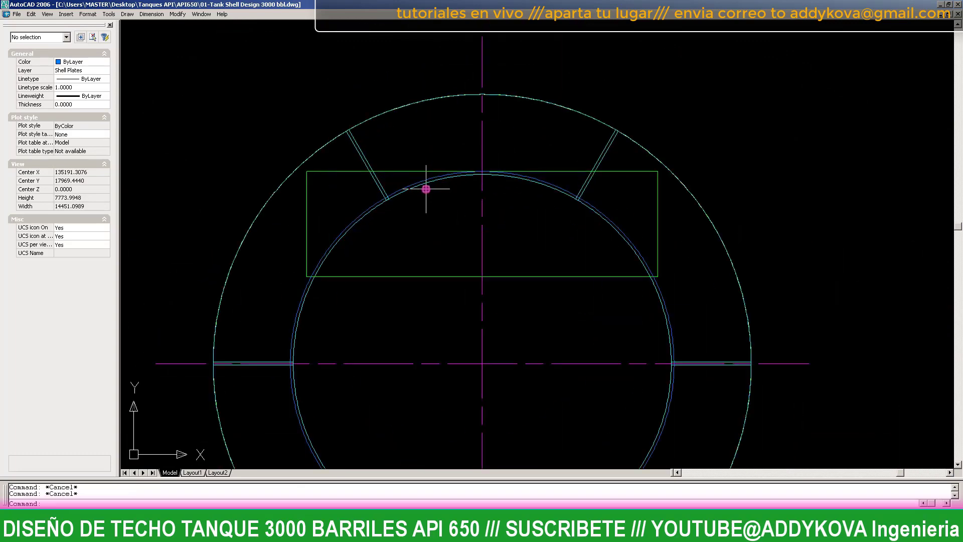
scroll(476, 233, "up", 1)
type("l")
key("Return")
scroll(537, 308, "down", 1)
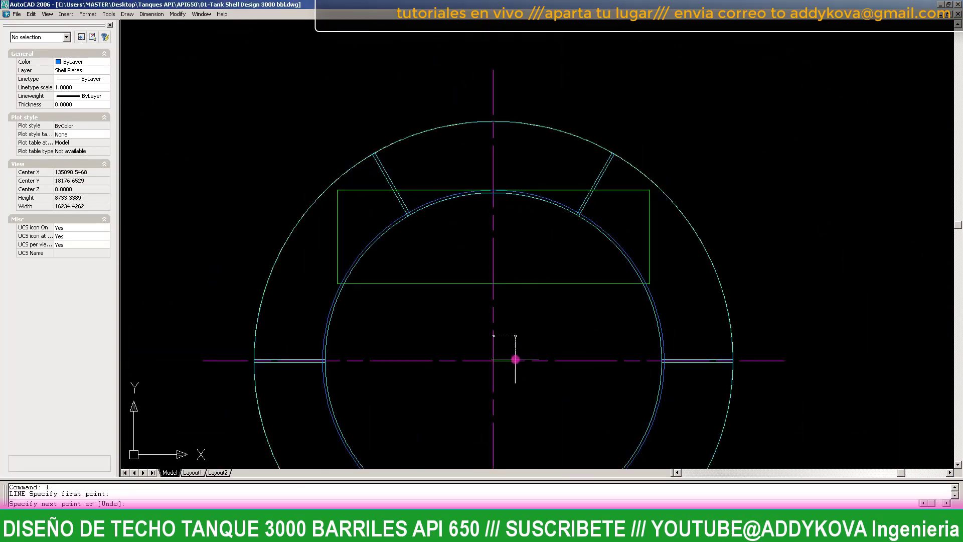
- Draw a vertical line up from the tank centre and rotate it 30° about the centre
left_click(516, 360)
scroll(516, 360, "down", 2)
left_click(501, 113)
key("Escape")
left_click(511, 126)
left_click(495, 122)
type("ro")
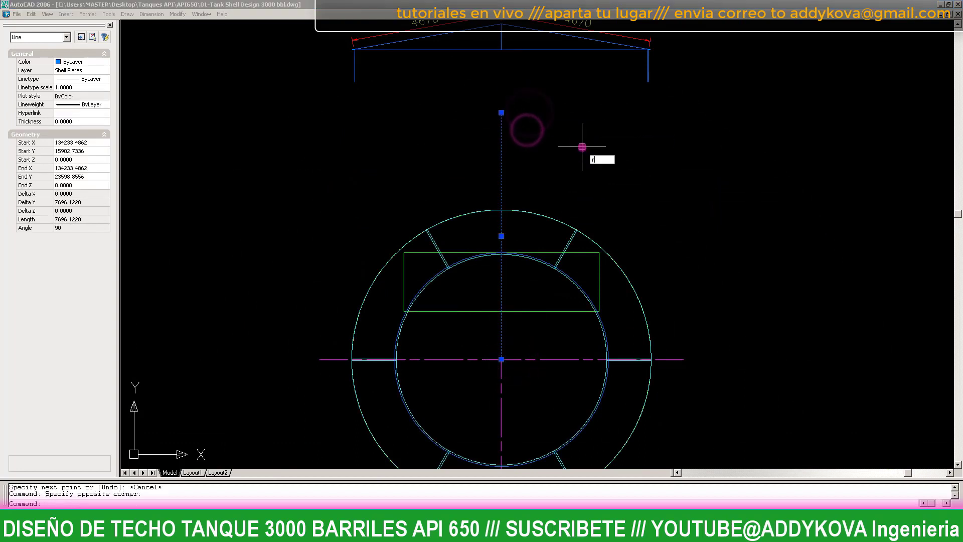
key("Return")
left_click(524, 358)
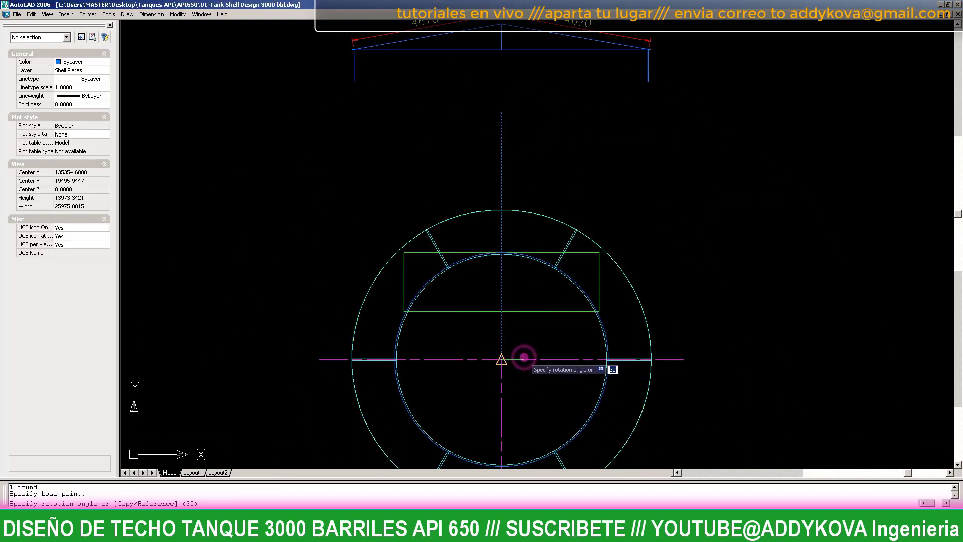
key("Return")
- Mirror the rotated line about the vertical centreline, keeping the original
scroll(524, 356, "up", 1)
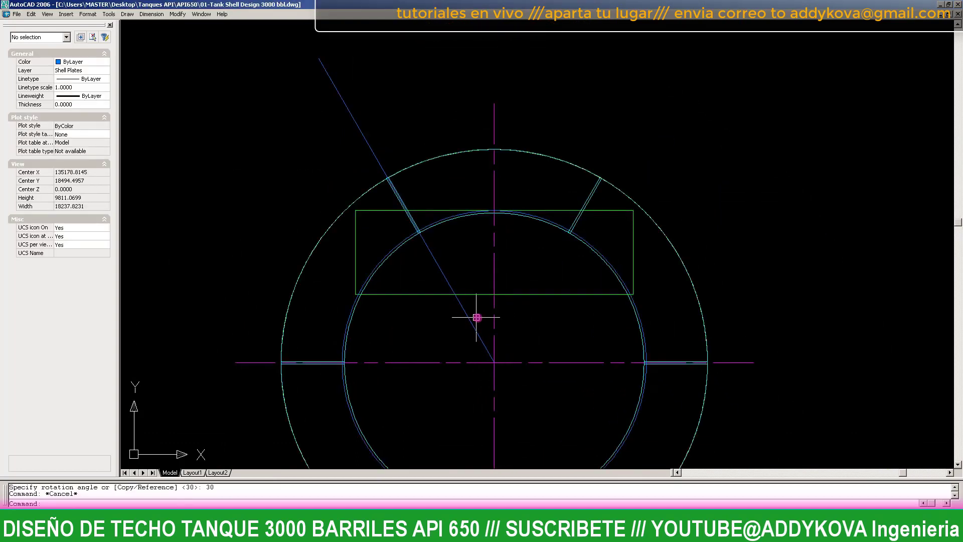
left_click(478, 318)
type("mi")
key("Return")
scroll(504, 355, "up", 2)
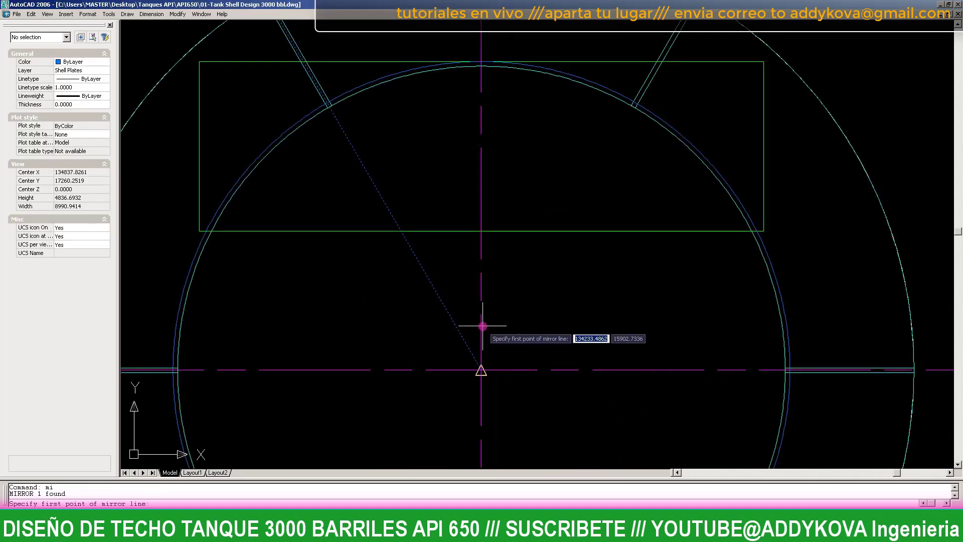
left_click(482, 327)
scroll(483, 328, "down", 3)
left_click(530, 130)
key("Return")
scroll(531, 338, "up", 1)
key("Escape")
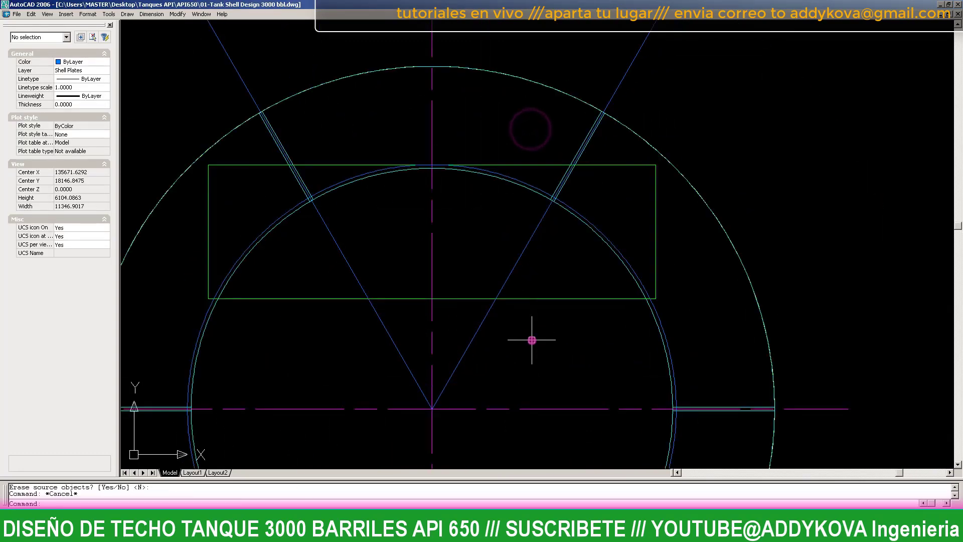
scroll(536, 338, "up", 1)
key("Escape")
scroll(504, 338, "down", 1)
scroll(563, 234, "up", 1)
scroll(563, 235, "down", 1)
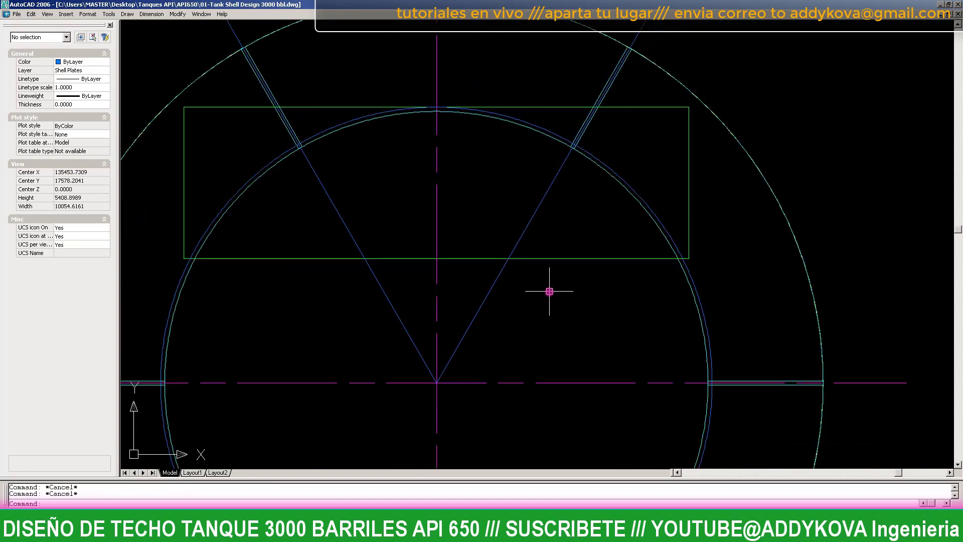
- Draw a circle centred on the tank centre passing through the lines' intersection with the plate
type("c")
key("Return")
left_click(436, 383)
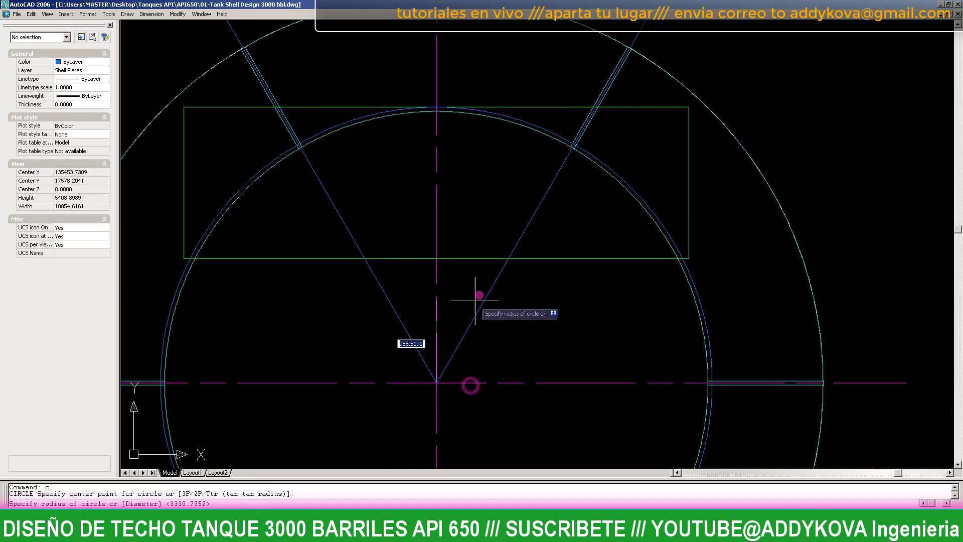
left_click(509, 260)
scroll(508, 259, "down", 1)
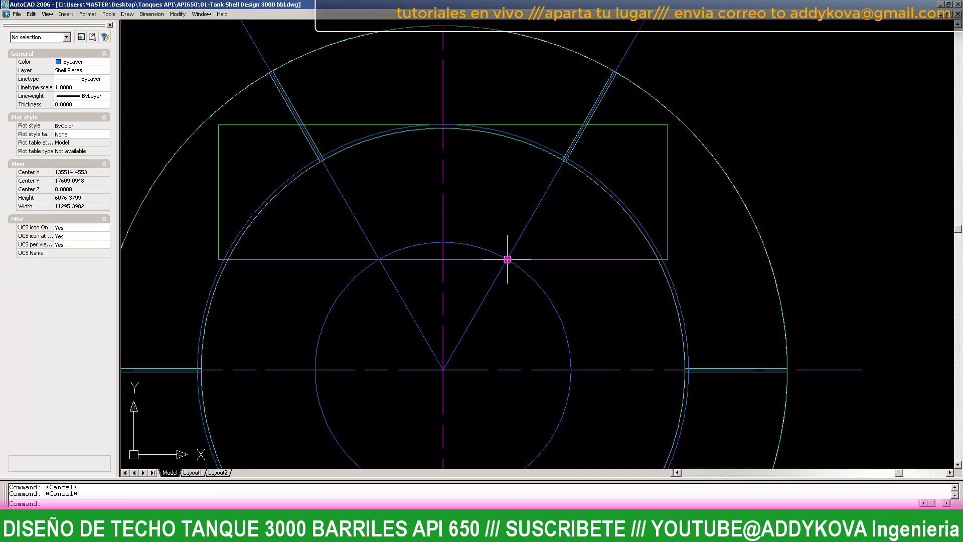
scroll(403, 195, "up", 6)
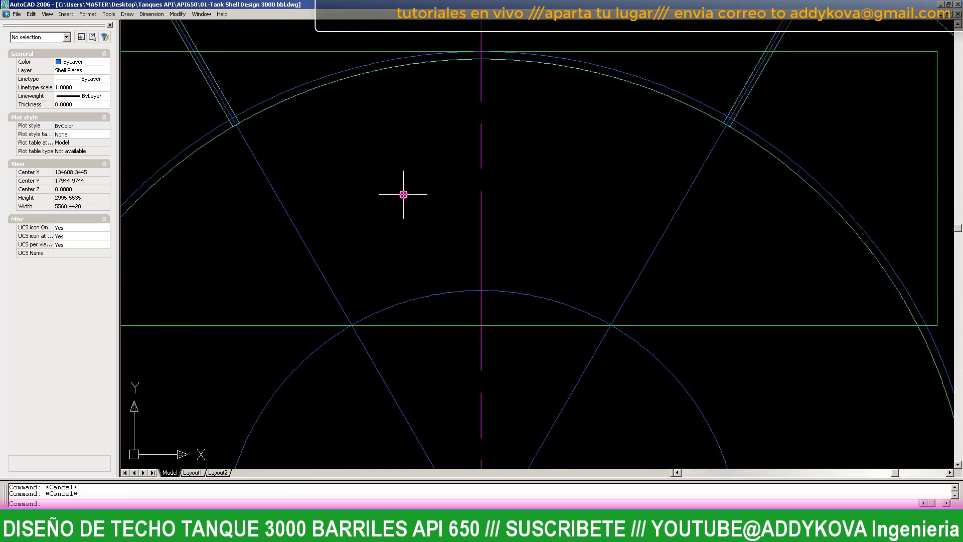
scroll(403, 194, "down", 5)
scroll(350, 203, "up", 3)
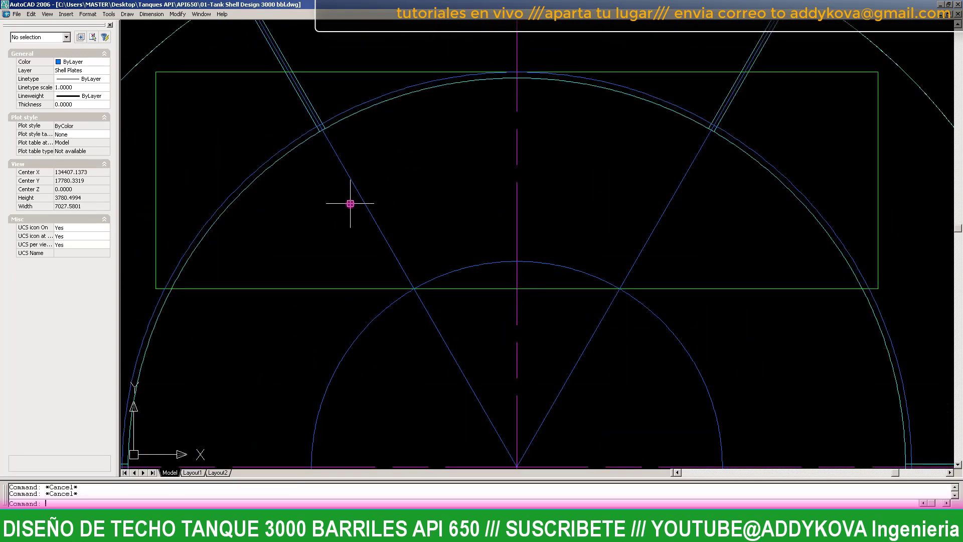
scroll(350, 204, "down", 4)
- Offset the left and right radial lines by the default distance of 25
type("o")
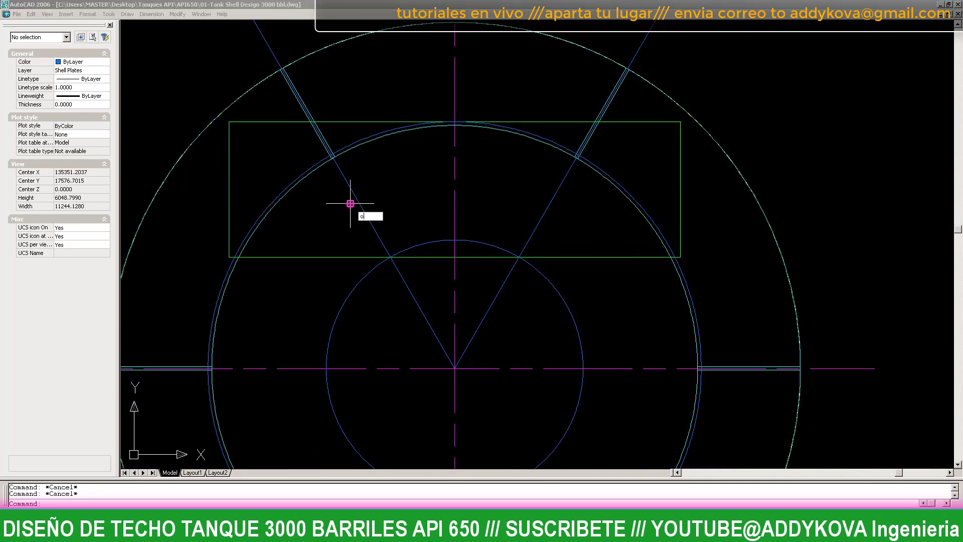
key("Return")
scroll(346, 208, "up", 3)
key("Return")
left_click(372, 182)
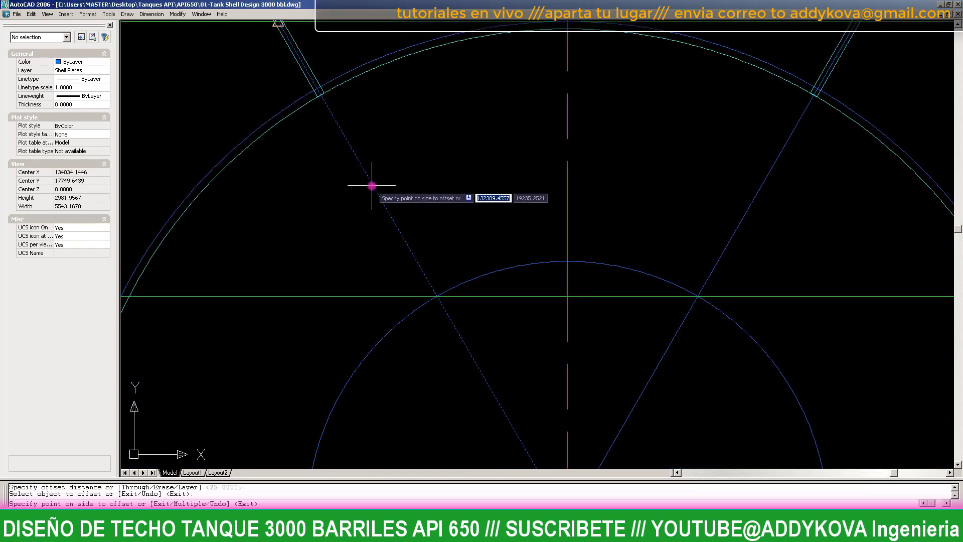
left_click(340, 215)
scroll(346, 216, "up", 1)
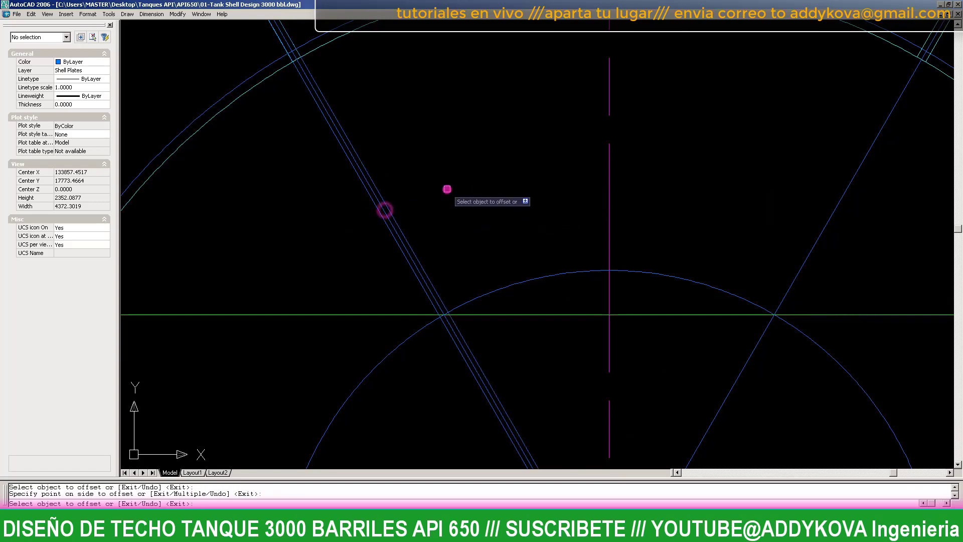
scroll(552, 205, "down", 1)
left_click(680, 243)
left_click(639, 210)
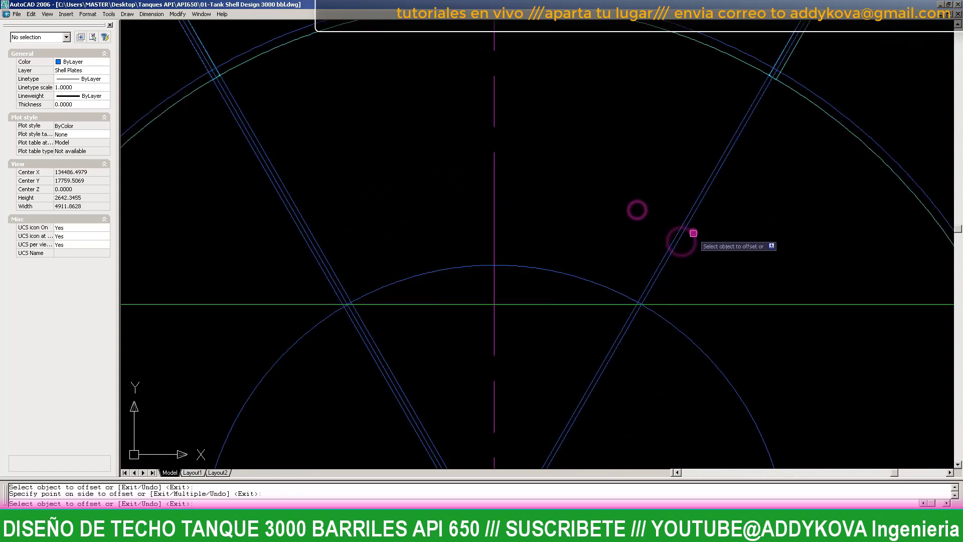
scroll(695, 226, "up", 3)
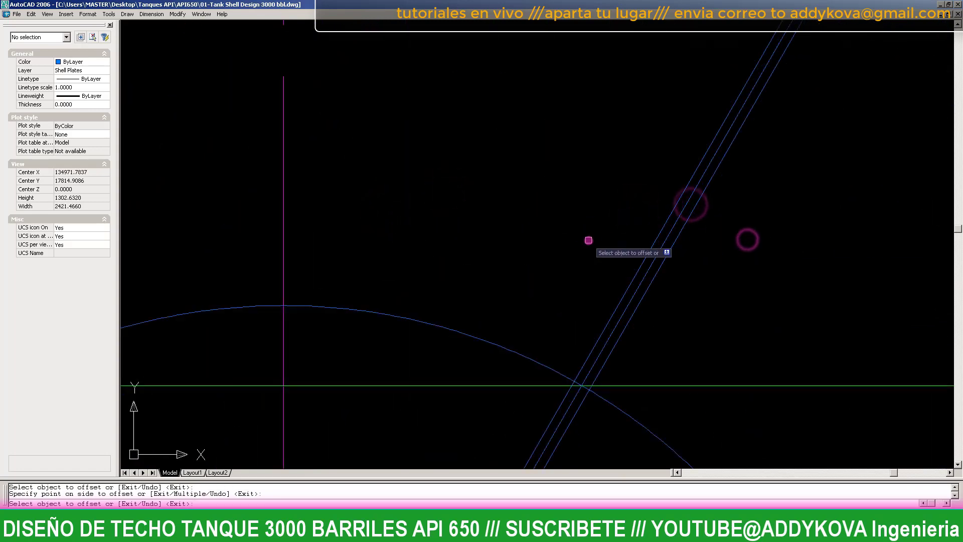
scroll(588, 240, "down", 4)
scroll(589, 297, "up", 3)
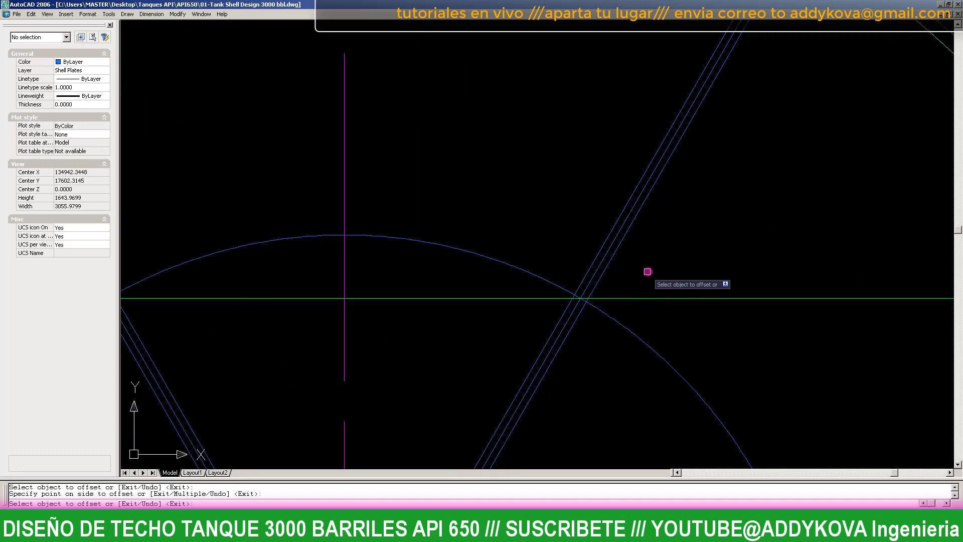
scroll(649, 271, "down", 2)
- Erase the extra diagonal line on the right side of the roof
key("Escape")
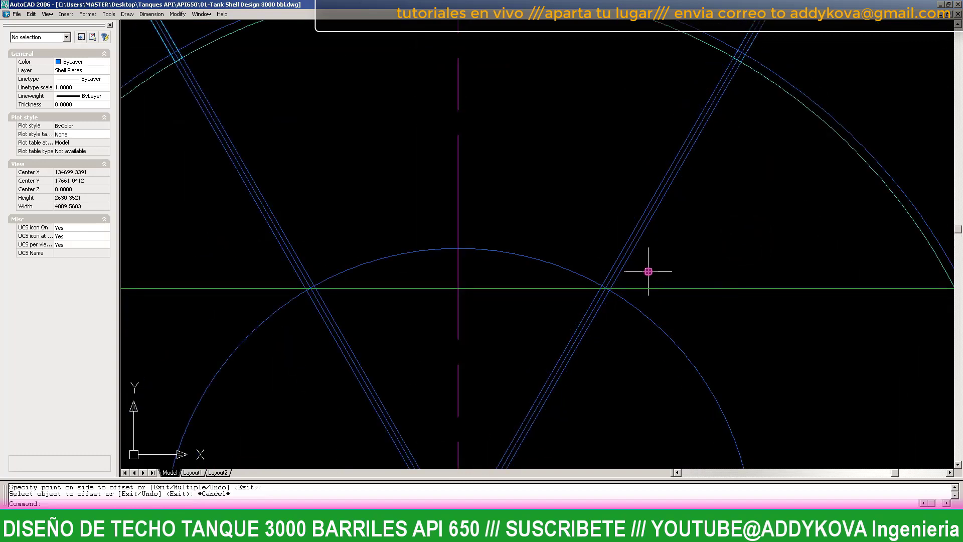
scroll(628, 255, "up", 4)
left_click(618, 225)
type("e")
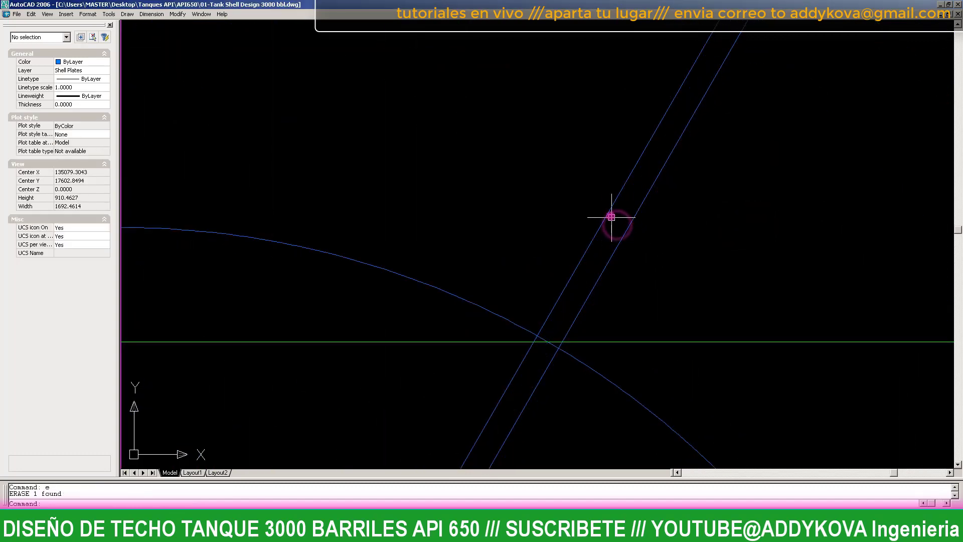
key("Return")
scroll(421, 271, "down", 2)
scroll(258, 264, "up", 4)
scroll(266, 242, "up", 2)
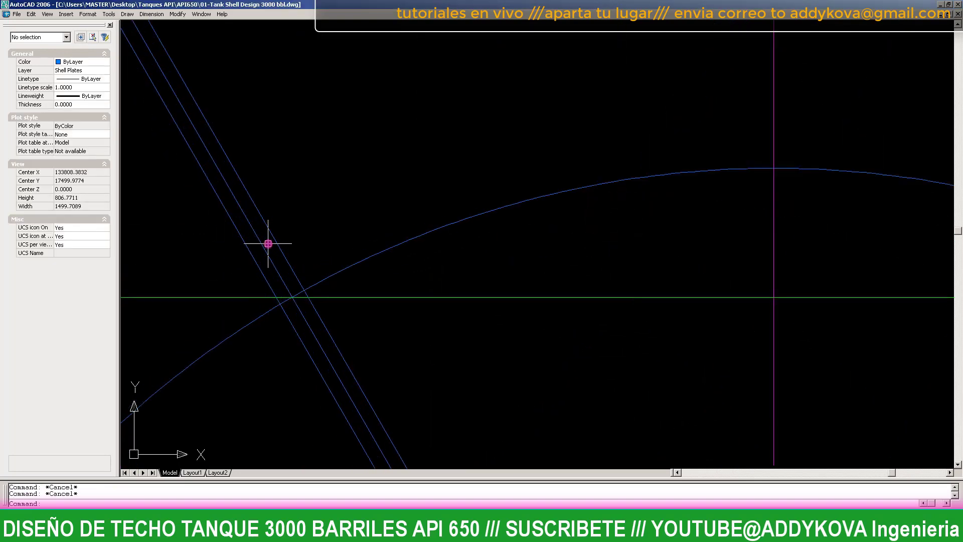
scroll(271, 233, "down", 3)
type("e")
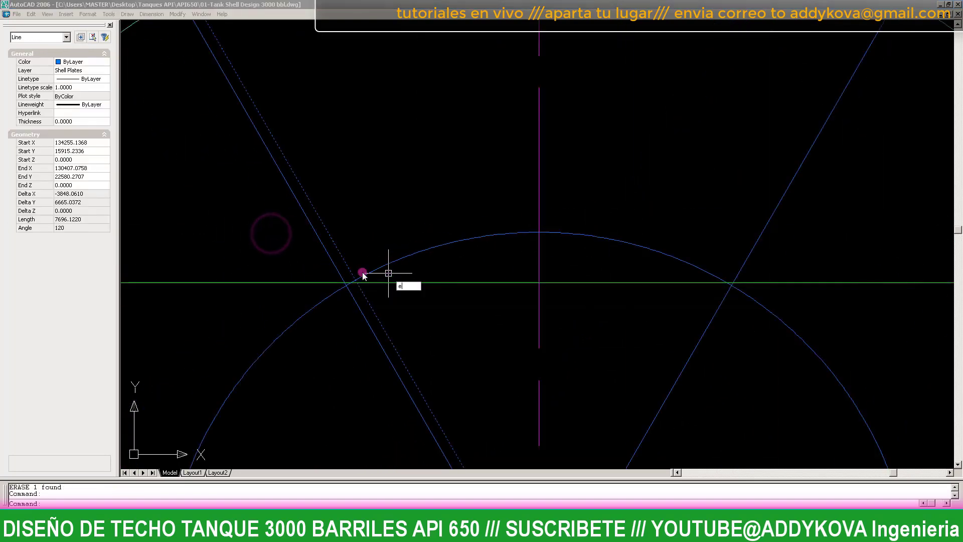
- Erase the stray duplicate diagonal line on the left side
key("Escape")
key("Escape")
left_click(336, 247)
type("e")
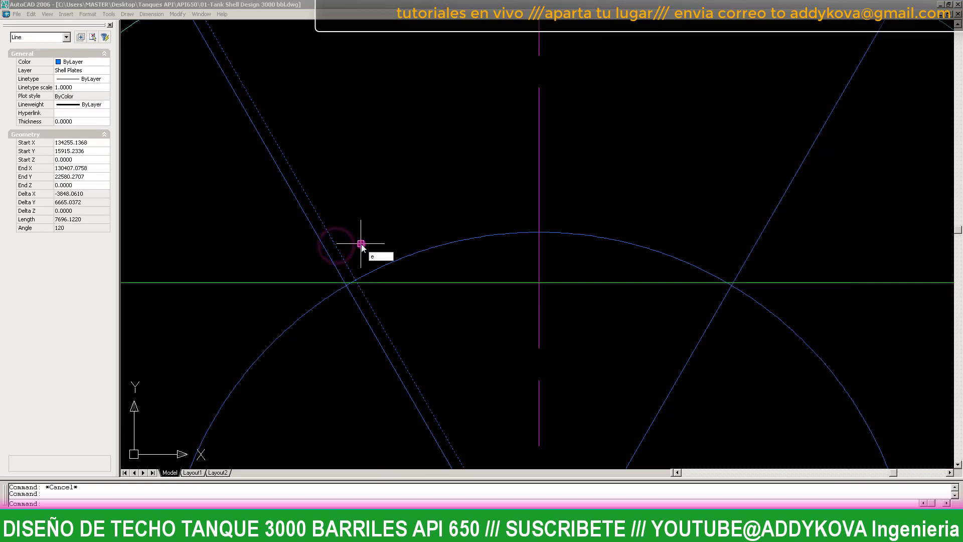
key("Escape")
scroll(336, 269, "up", 3)
left_click(351, 254)
scroll(437, 225, "down", 8)
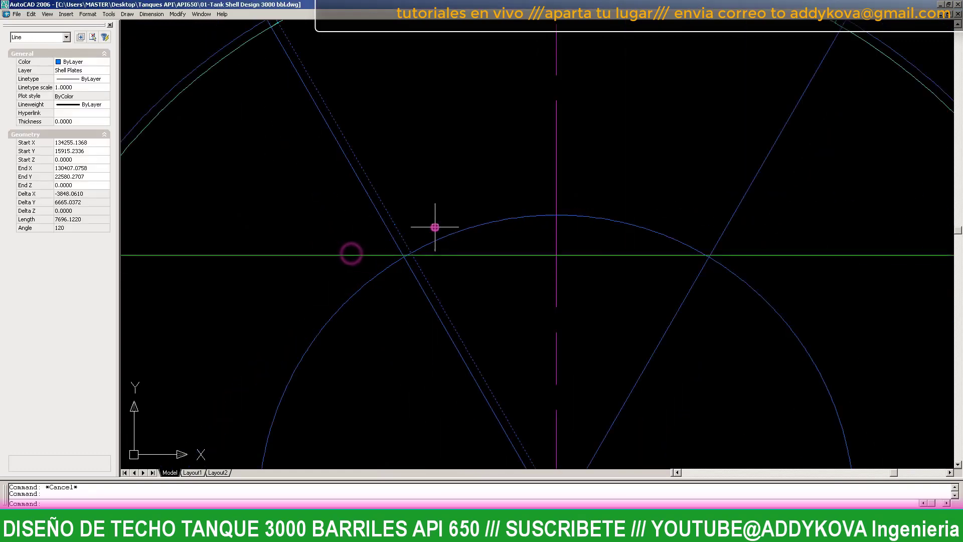
type("e")
key("Return")
scroll(457, 199, "up", 3)
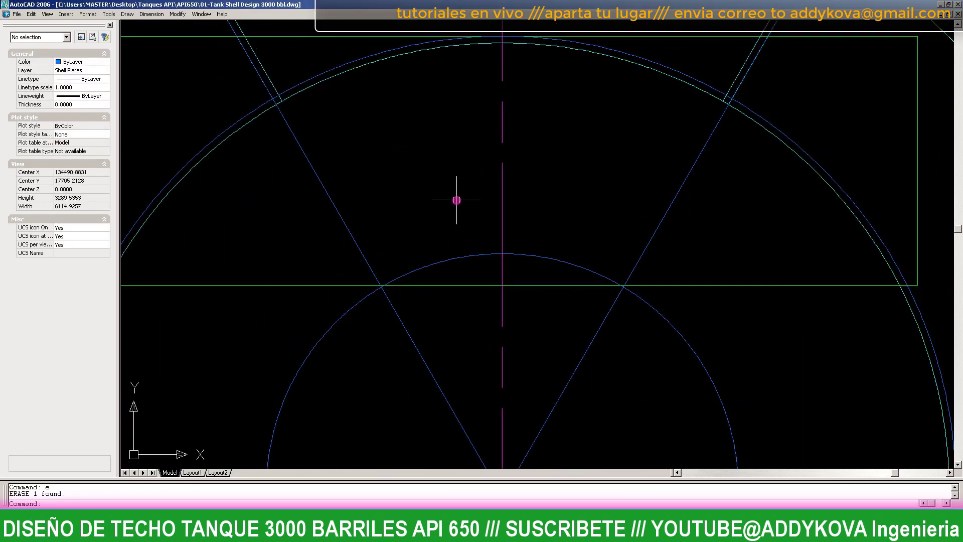
- Resize the inner circle to pass through the V lines' crossing with the plate's bottom edge
left_click(453, 252)
scroll(519, 260, "up", 2)
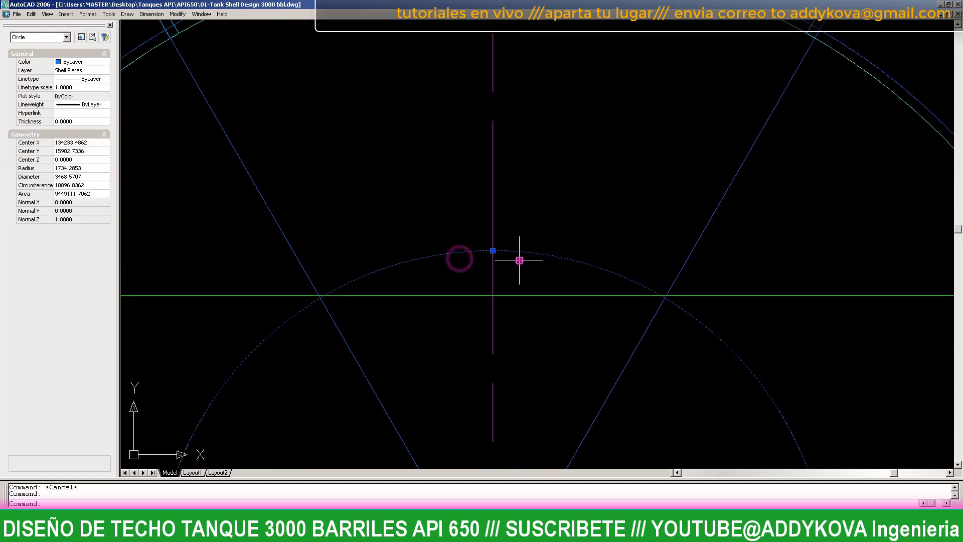
left_click(493, 254)
scroll(327, 301, "up", 3)
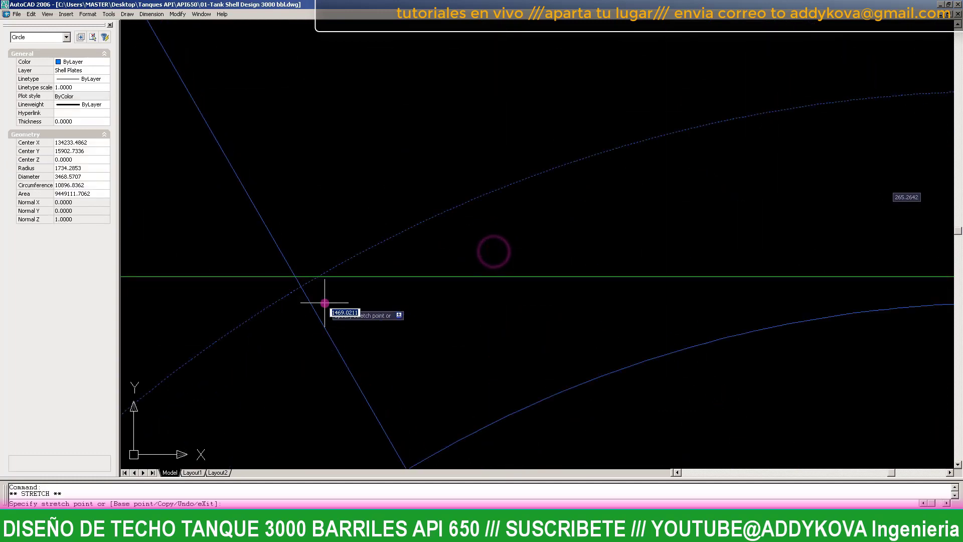
scroll(286, 267, "up", 3)
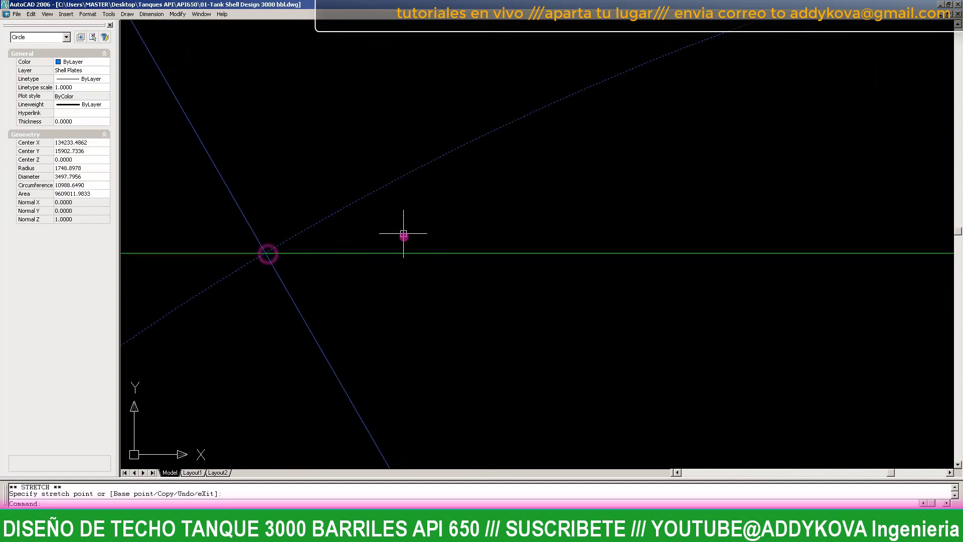
scroll(478, 243, "down", 5)
key("Escape")
scroll(473, 248, "up", 1)
scroll(539, 213, "down", 1)
scroll(537, 216, "up", 3)
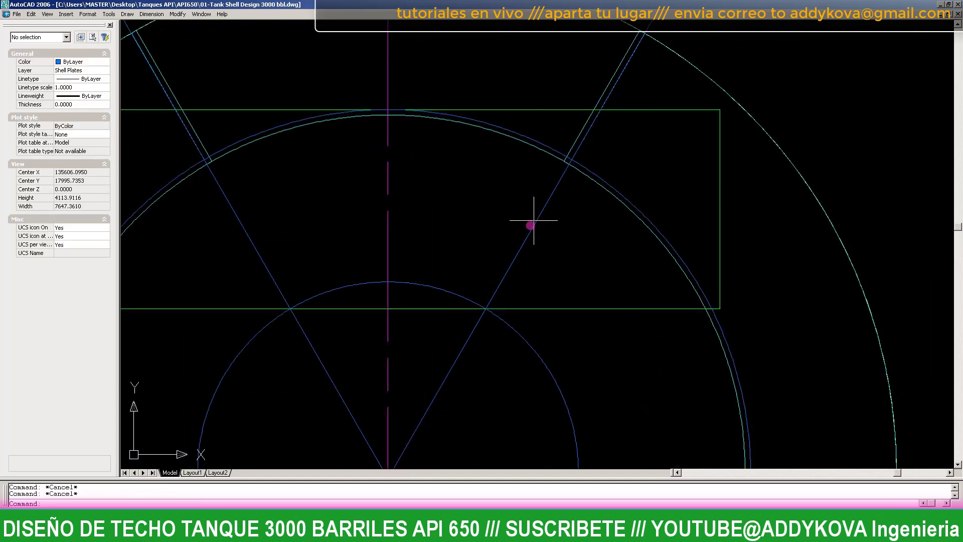
scroll(529, 226, "down", 1)
scroll(547, 286, "down", 1)
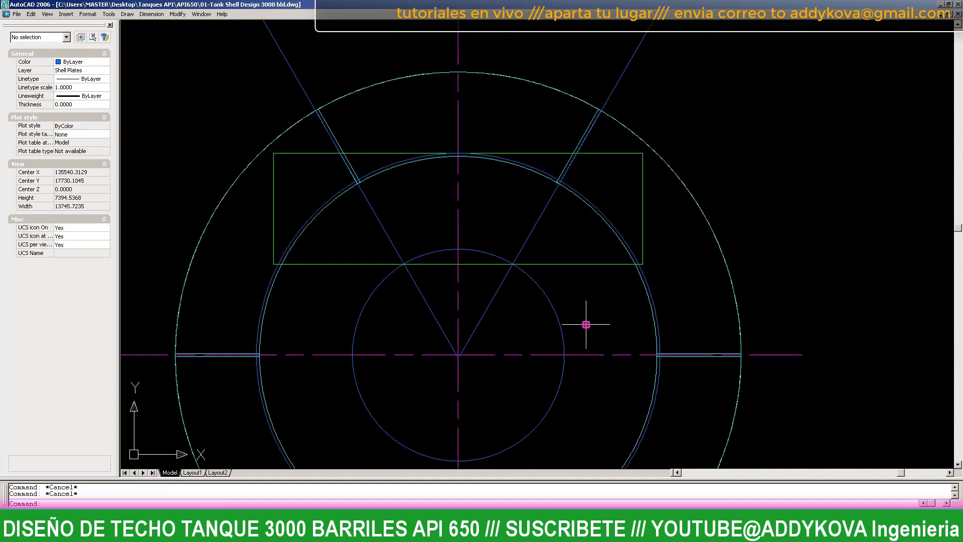
type("tr")
key("Return")
- Pick cutting edges with a crossing window for a first trim attempt, then cancel it
left_click(609, 309)
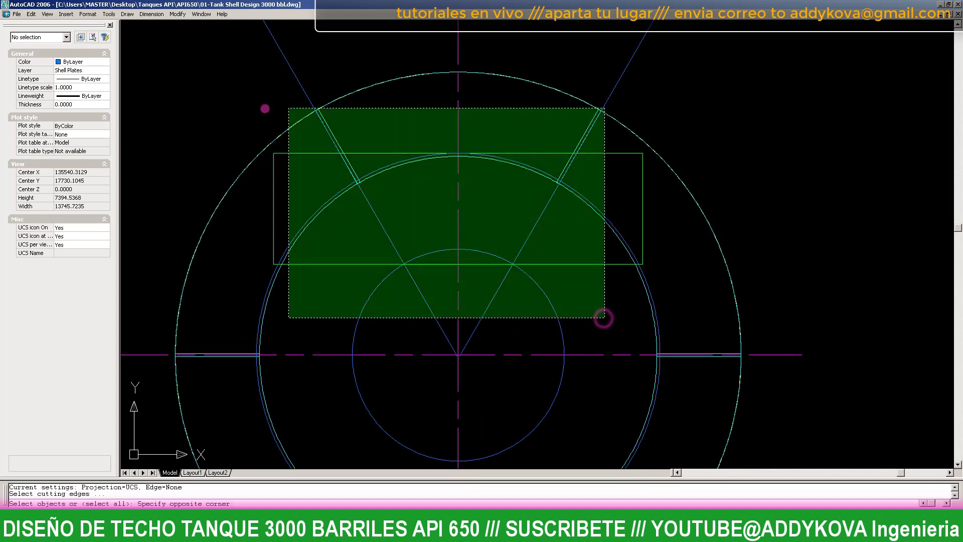
left_click(262, 104)
scroll(397, 253, "up", 3)
key("Return")
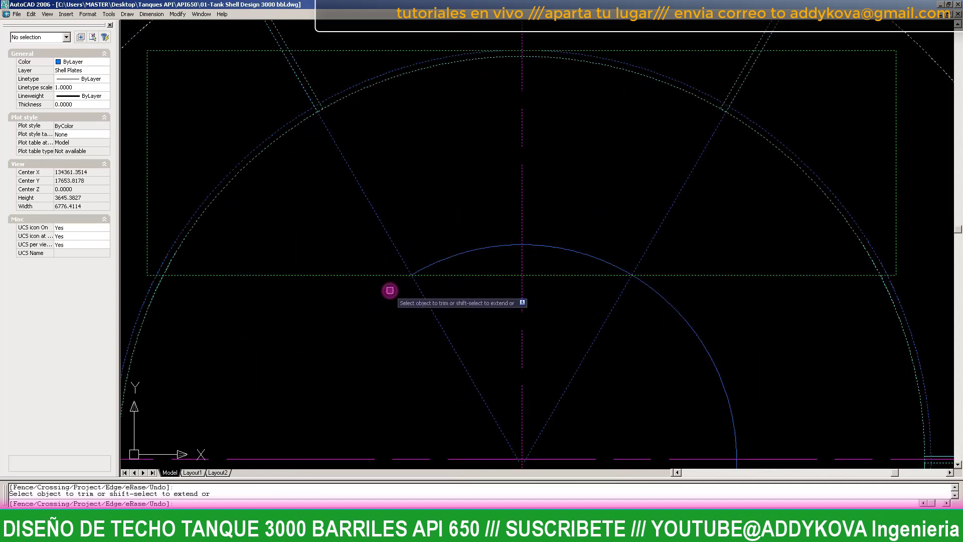
scroll(658, 295, "up", 3)
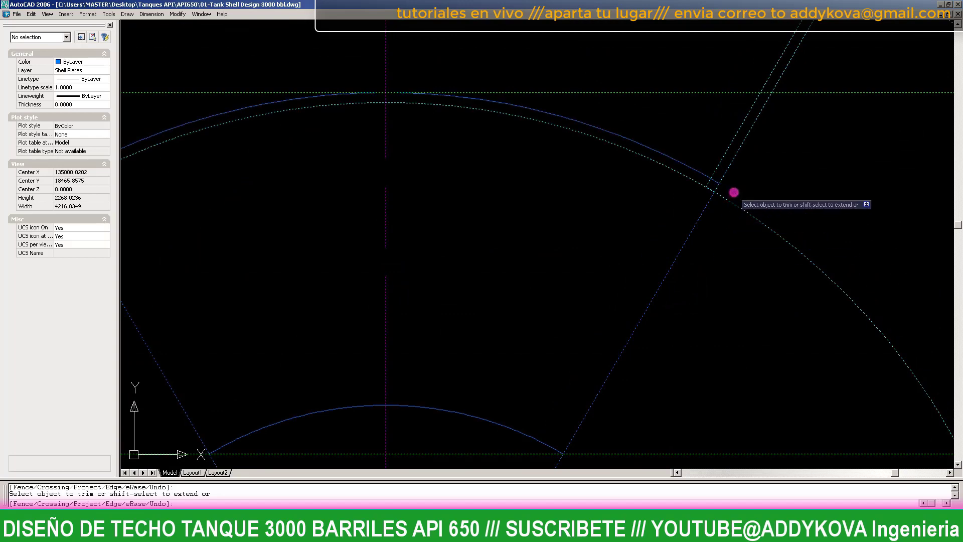
scroll(734, 192, "down", 2)
scroll(523, 192, "down", 1)
scroll(442, 204, "up", 3)
scroll(426, 183, "up", 2)
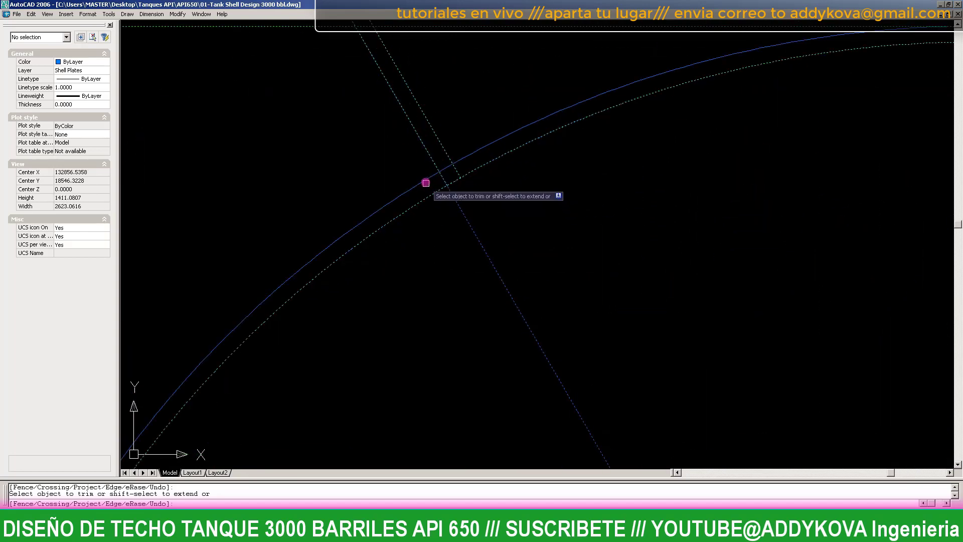
scroll(402, 182, "down", 4)
scroll(421, 157, "up", 2)
key("Escape")
- Check the small arc and the left diagonal line's end grip without changing them
left_click(417, 150)
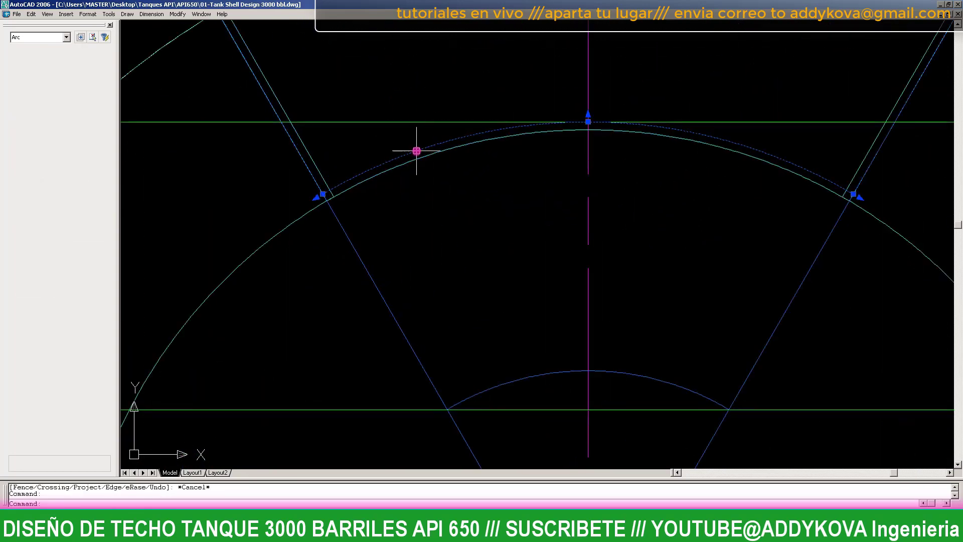
key("Escape")
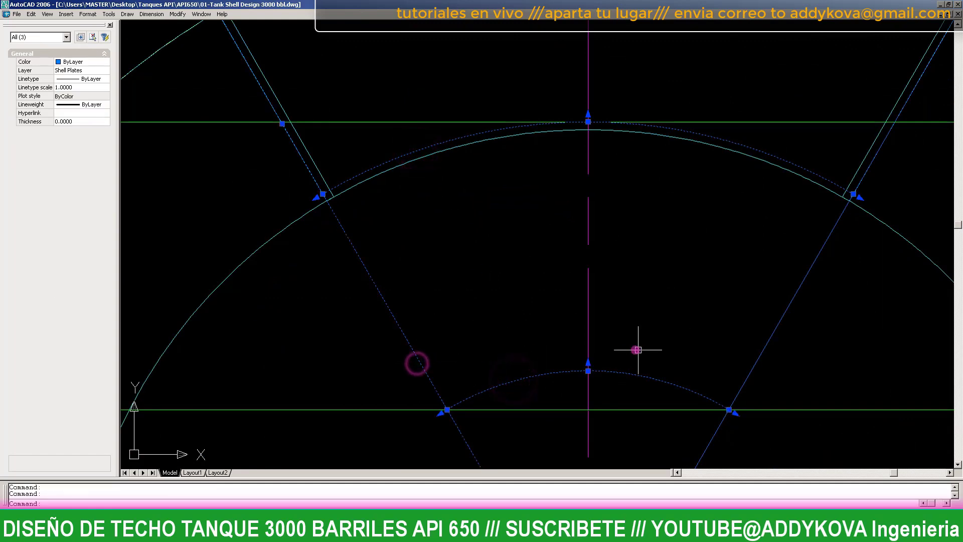
key("Escape")
scroll(315, 190, "up", 8)
scroll(376, 247, "down", 4)
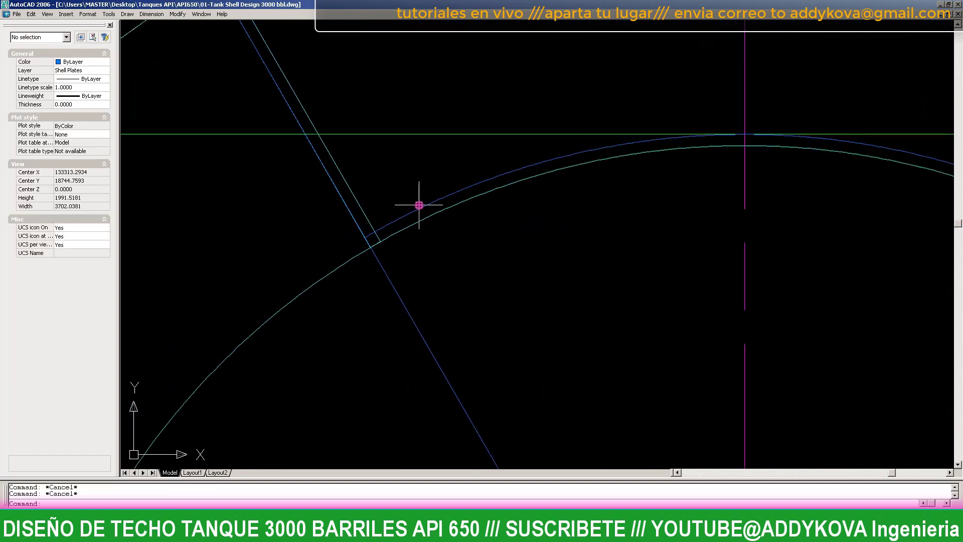
scroll(417, 206, "down", 3)
scroll(378, 203, "up", 1)
left_click(338, 171)
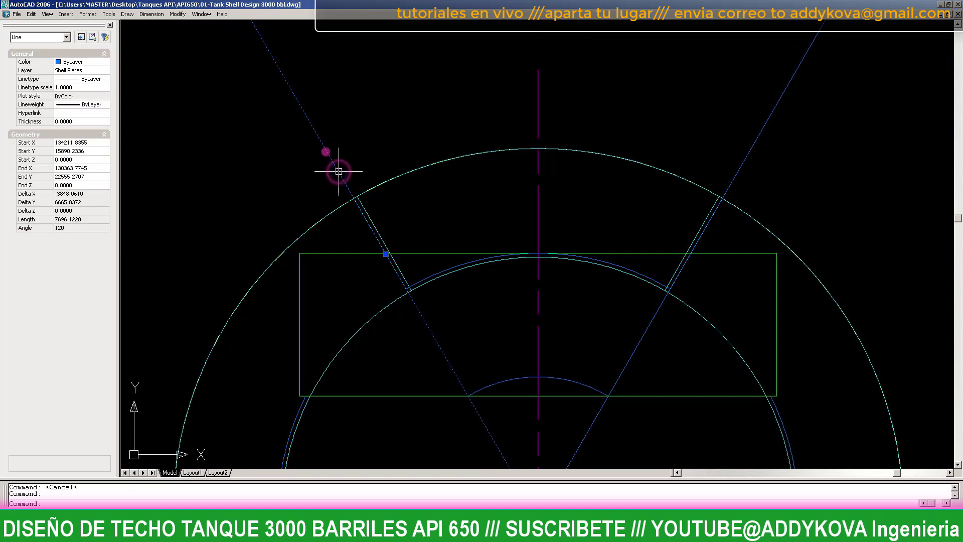
scroll(331, 170, "down", 2)
left_click(273, 66)
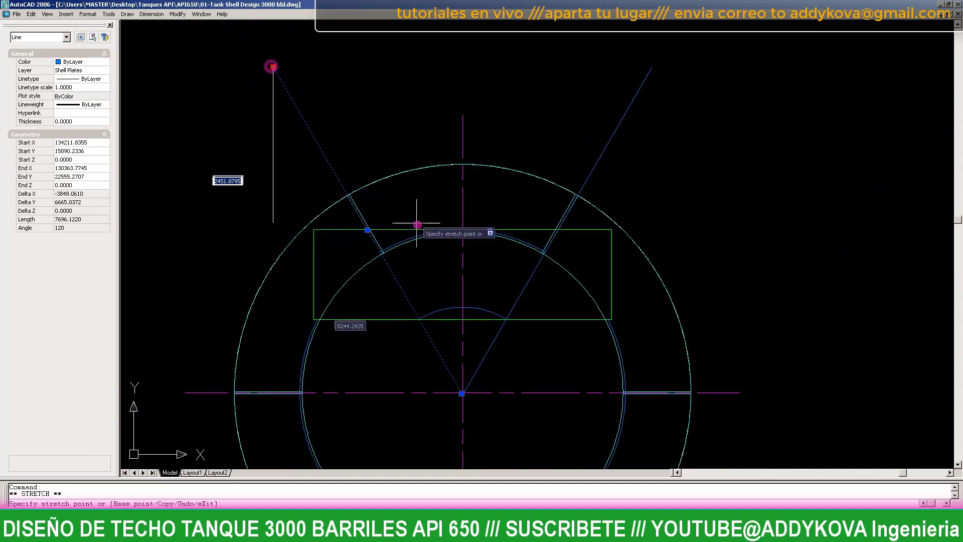
scroll(347, 278, "up", 2)
scroll(258, 339, "up", 2)
scroll(243, 310, "up", 2)
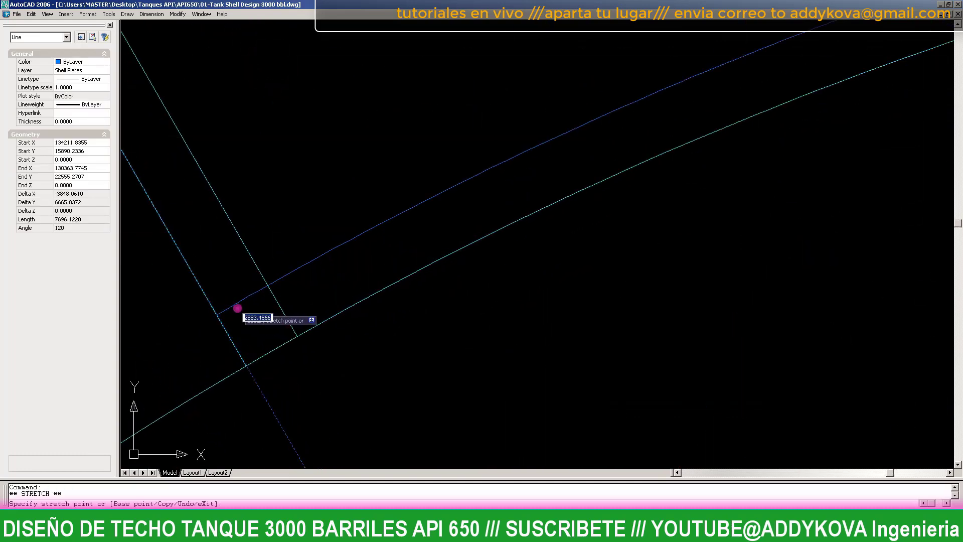
key("Escape")
key("Escape")
- Check the right diagonal line's top grip, then clear the selection
scroll(321, 266, "down", 4)
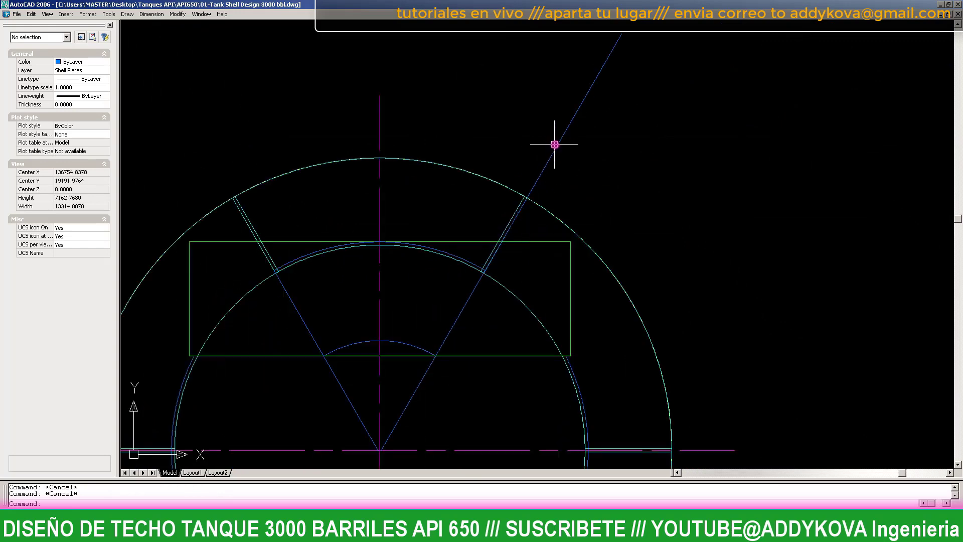
left_click(554, 144)
left_click(623, 35)
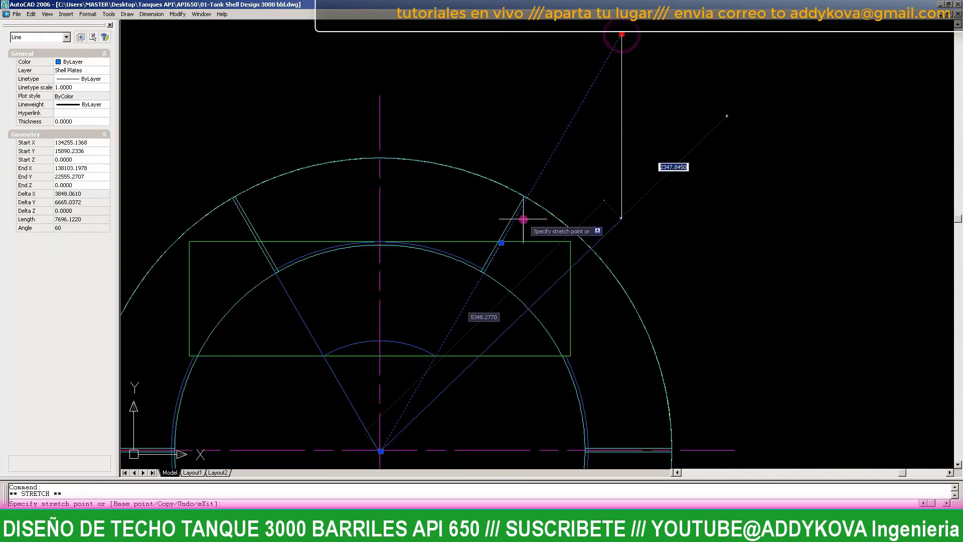
scroll(454, 296, "up", 3)
scroll(455, 296, "up", 2)
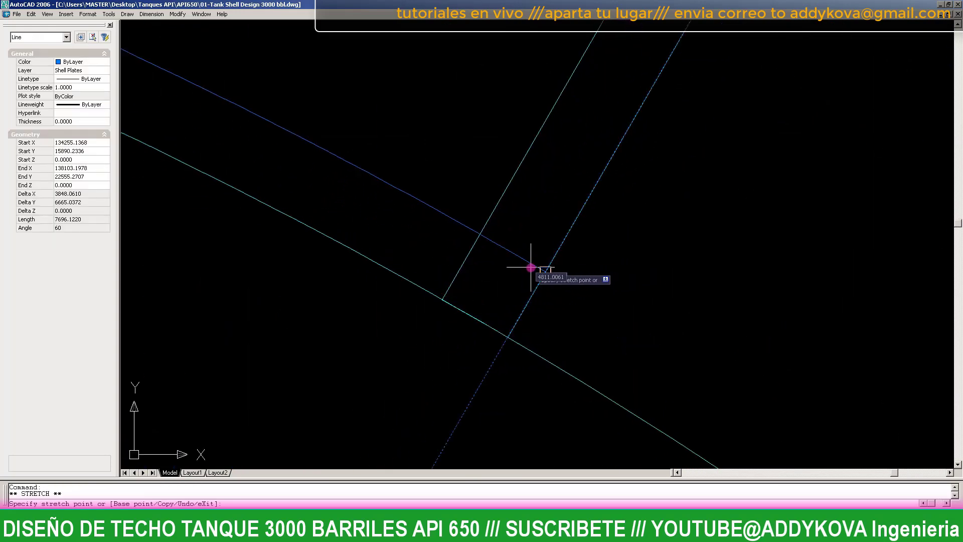
key("Escape")
scroll(610, 244, "down", 5)
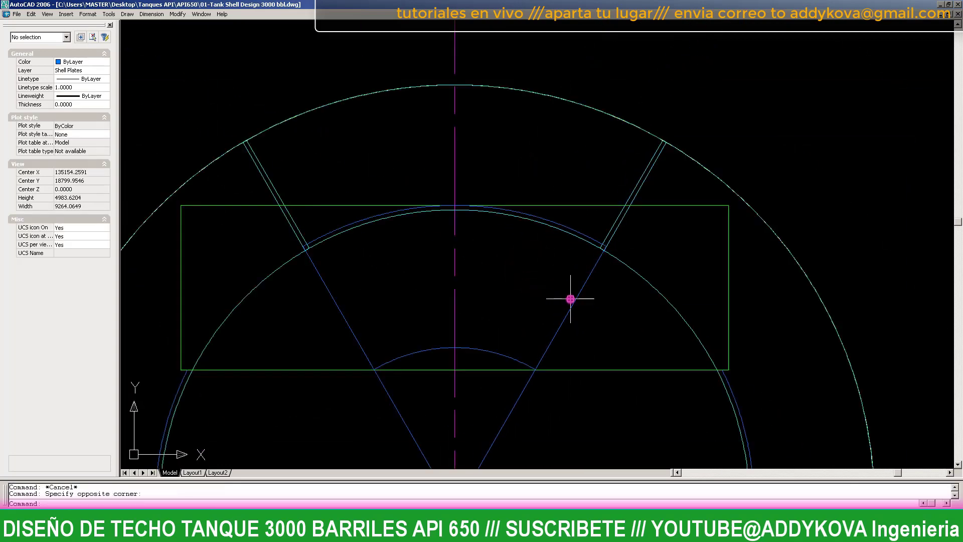
left_click(503, 355)
scroll(554, 307, "down", 2)
key("Escape")
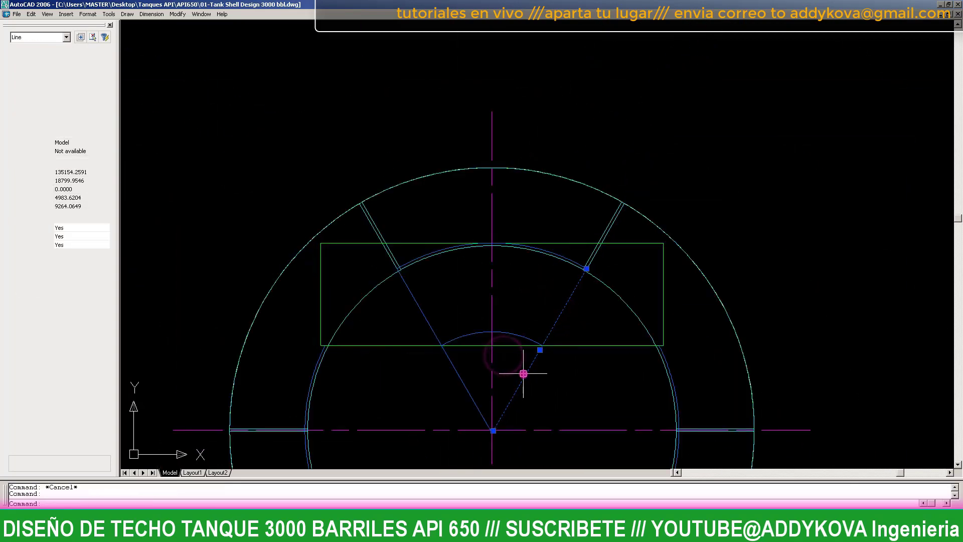
- Trim the two diagonal rafter lines back to the small inner arc
type("t")
key("Return")
left_click(564, 384)
left_click(410, 301)
key("Return")
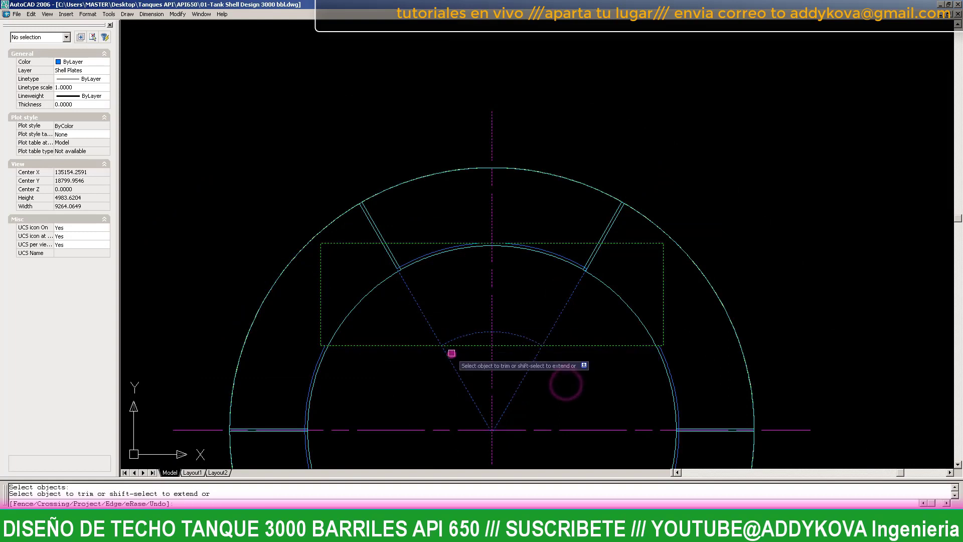
key("Escape")
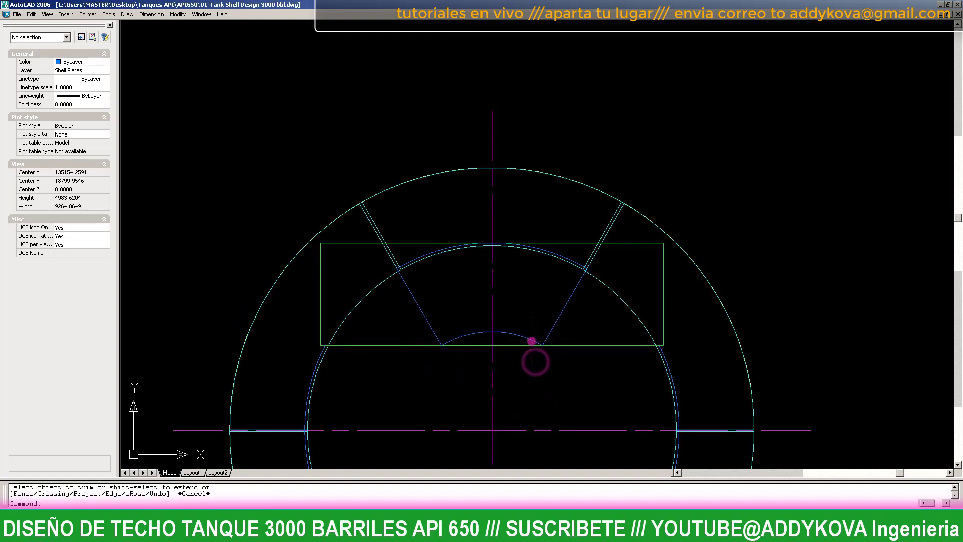
- Select the small inner arc and both slanted rafter lines
left_click(531, 341)
left_click(573, 297)
left_click(430, 319)
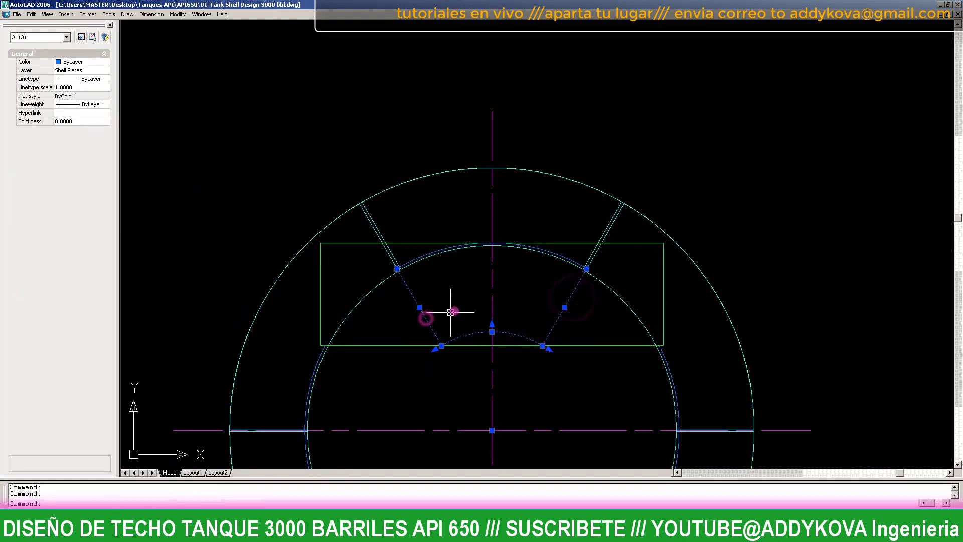
key("Escape")
- Create a region from the rafter plate outline edges with REG
type("reg")
key("Return")
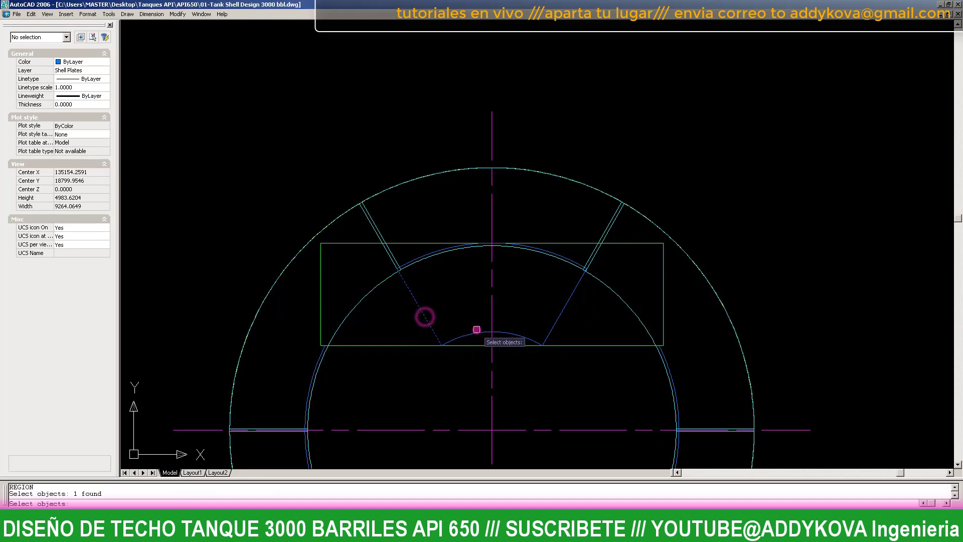
left_click(565, 310)
scroll(565, 309, "up", 2)
scroll(565, 260, "up", 2)
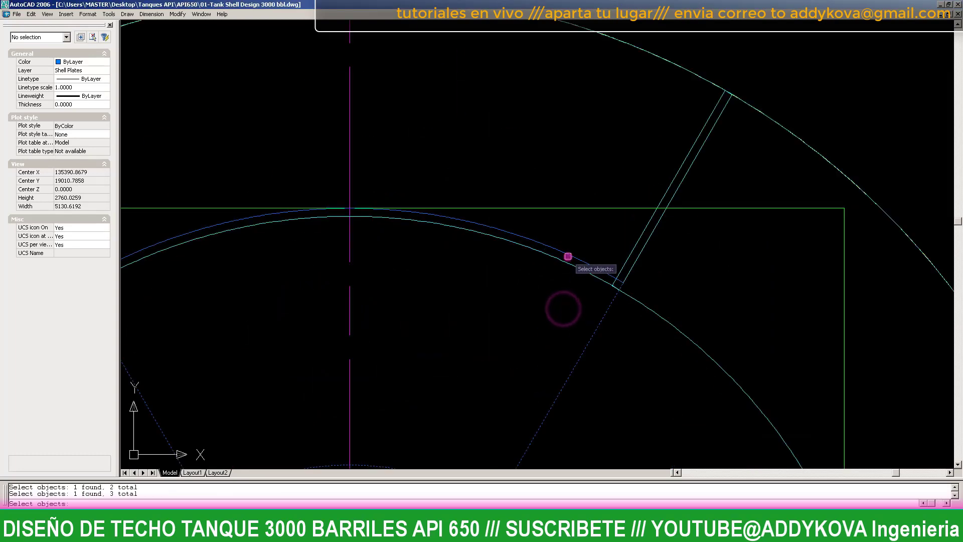
left_click(568, 257)
scroll(504, 275, "down", 2)
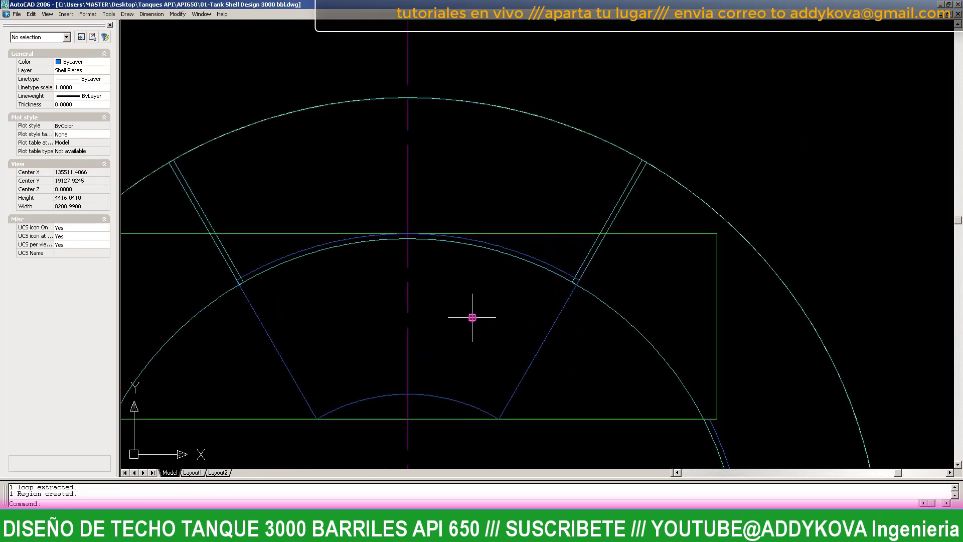
scroll(472, 317, "down", 2)
- Erase the leftover rectangular region
left_click(461, 371)
scroll(428, 387, "up", 3)
key("Escape")
scroll(500, 289, "up", 1)
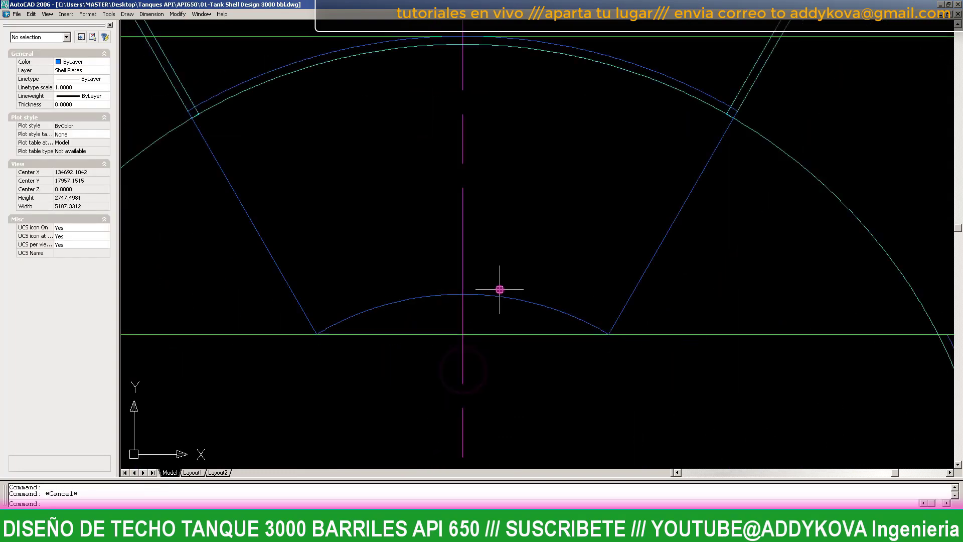
scroll(499, 290, "down", 3)
left_click(570, 305)
scroll(522, 316, "up", 1)
type("e")
key("Return")
scroll(522, 323, "up", 1)
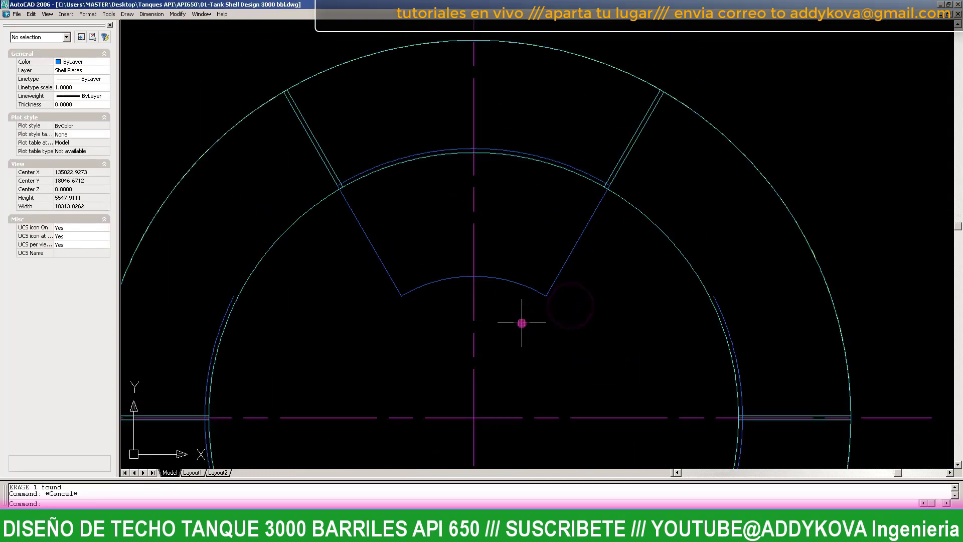
scroll(526, 305, "down", 2)
- Polar-array the rafter plate region into 6 copies around the tank centre
type("array")
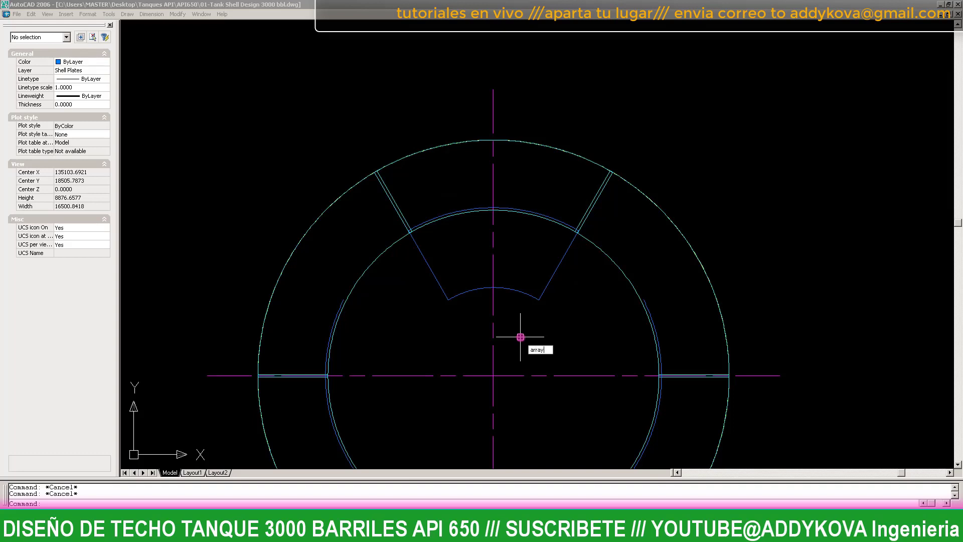
key("Return")
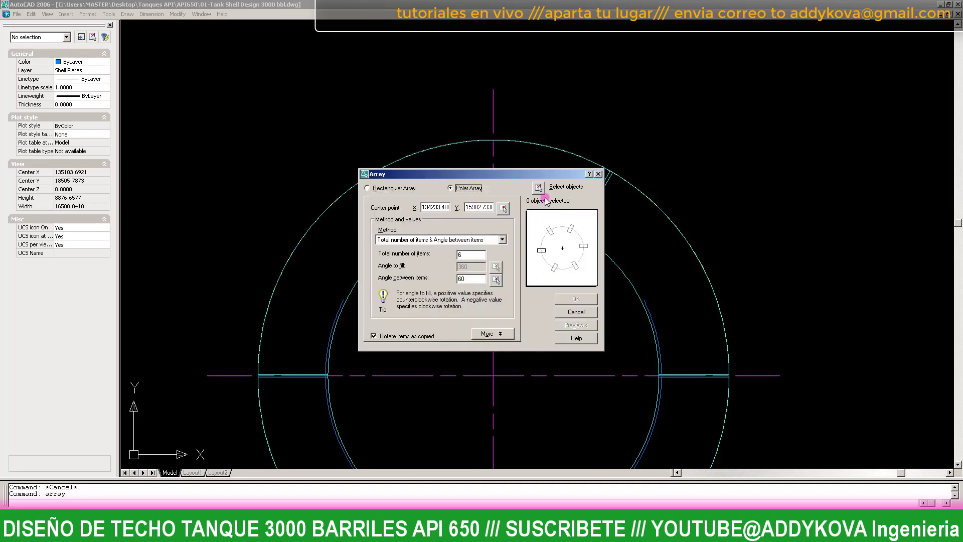
left_click(539, 187)
left_click(555, 258)
right_click(554, 274)
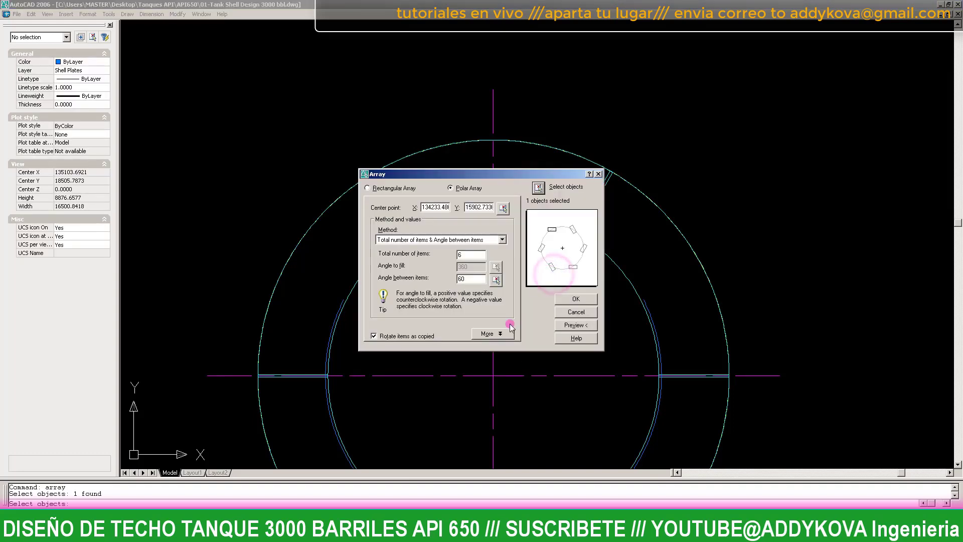
left_click(504, 207)
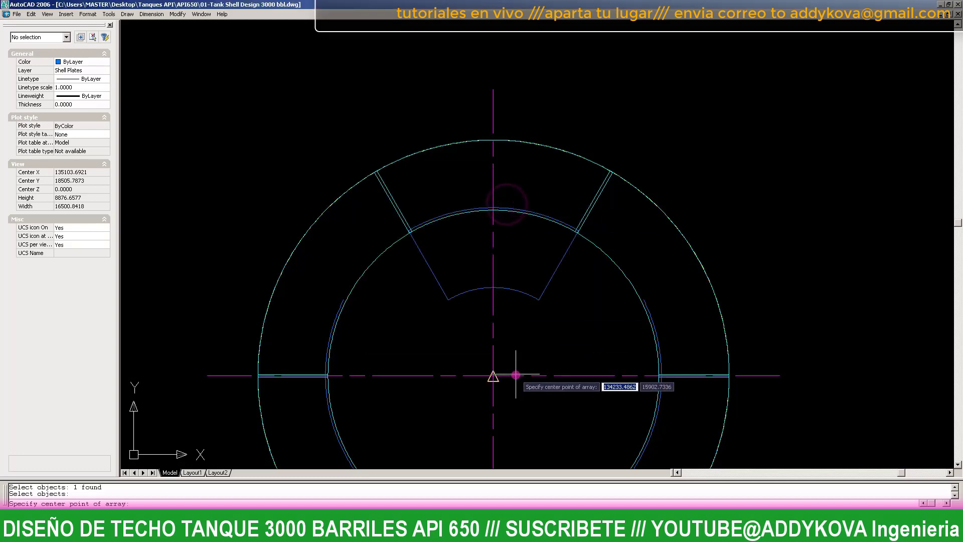
left_click(516, 376)
left_click(574, 301)
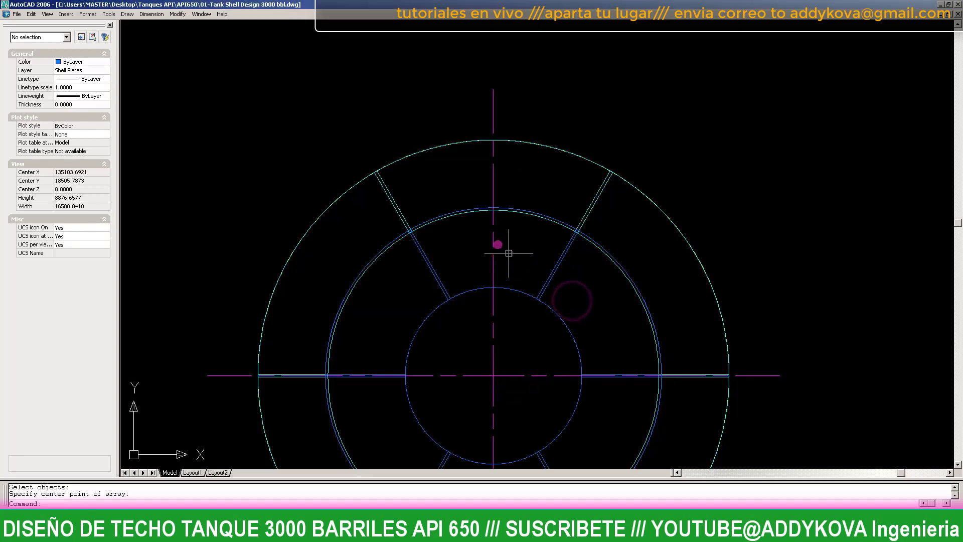
scroll(502, 261, "down", 2)
scroll(507, 284, "up", 3)
key("Escape")
- Window-select all six arrayed rafter plate regions
left_click(591, 286)
left_click(477, 262)
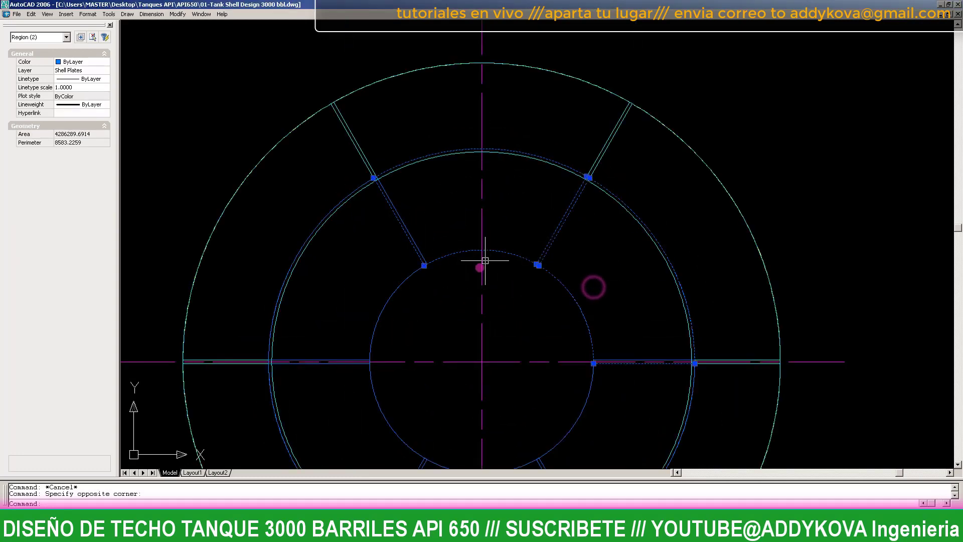
left_click(456, 295)
left_click(391, 238)
scroll(396, 248, "down", 2)
scroll(432, 409, "up", 2)
left_click(424, 405)
left_click(473, 354)
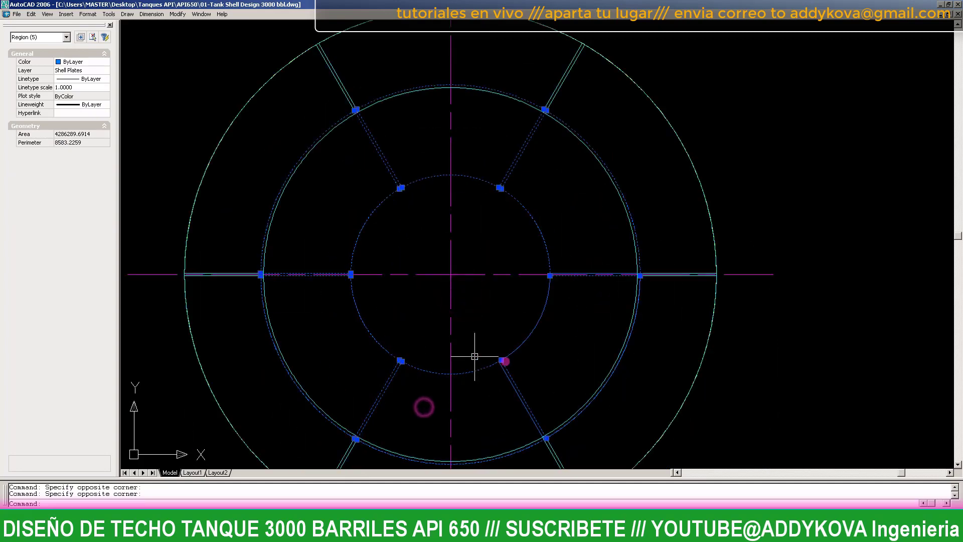
type("ro")
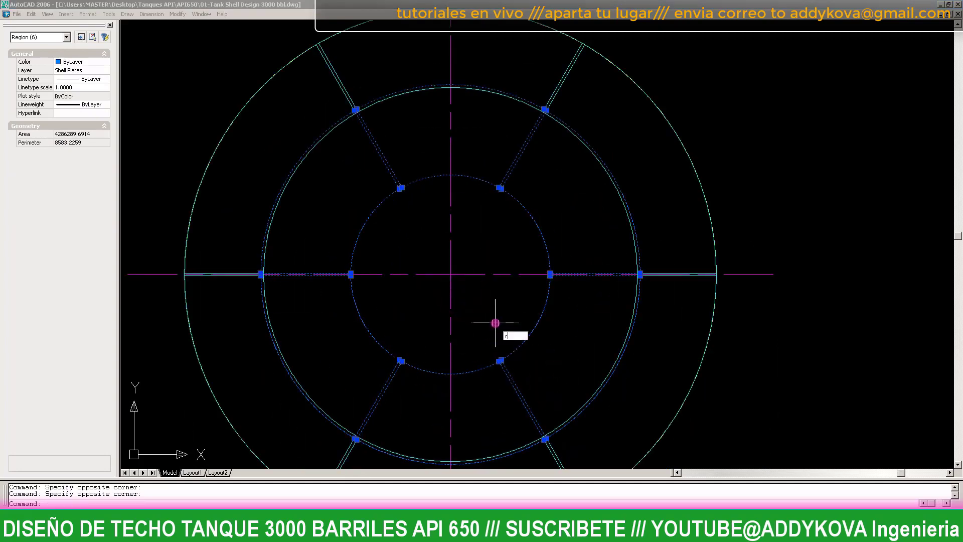
key("Return")
- Rotate the six rafter plates 30° about the tank centre
left_click(451, 275)
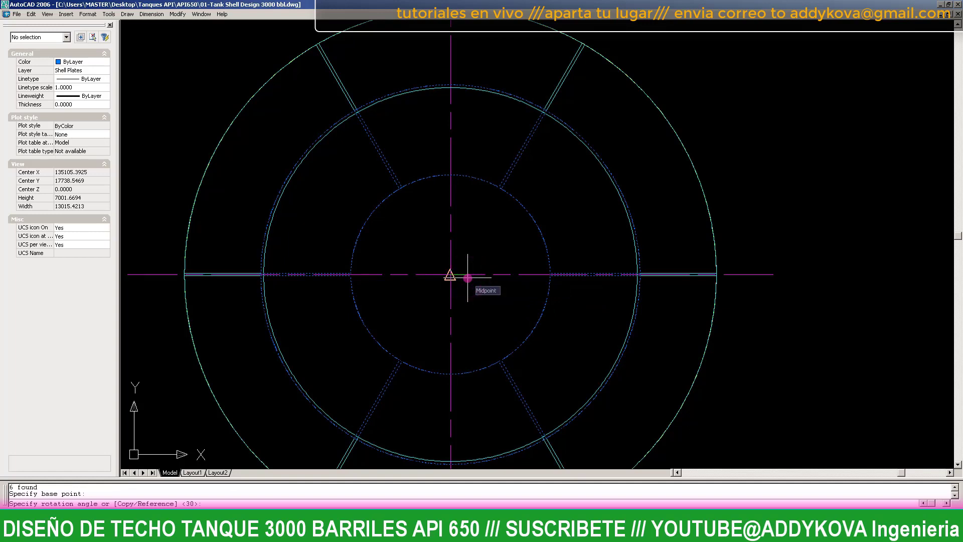
type("15")
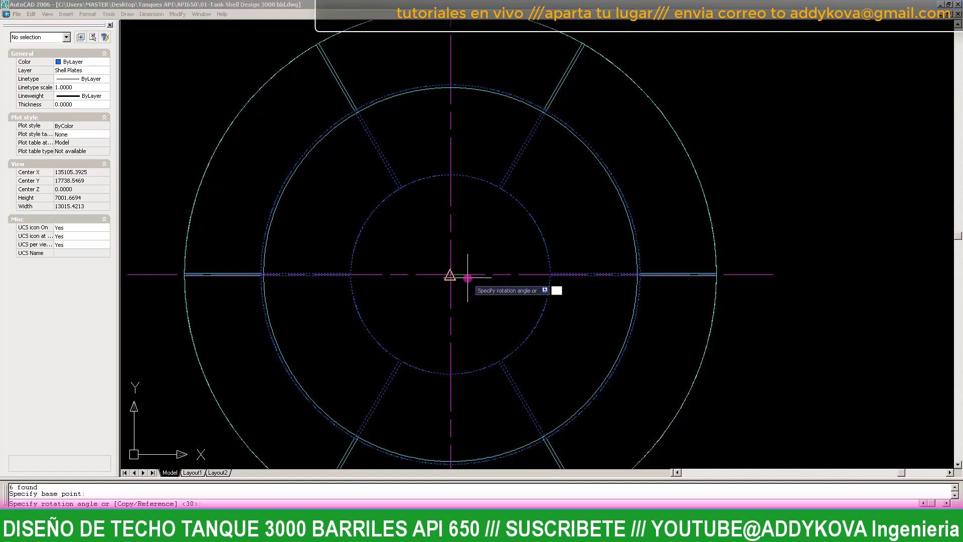
key("Return")
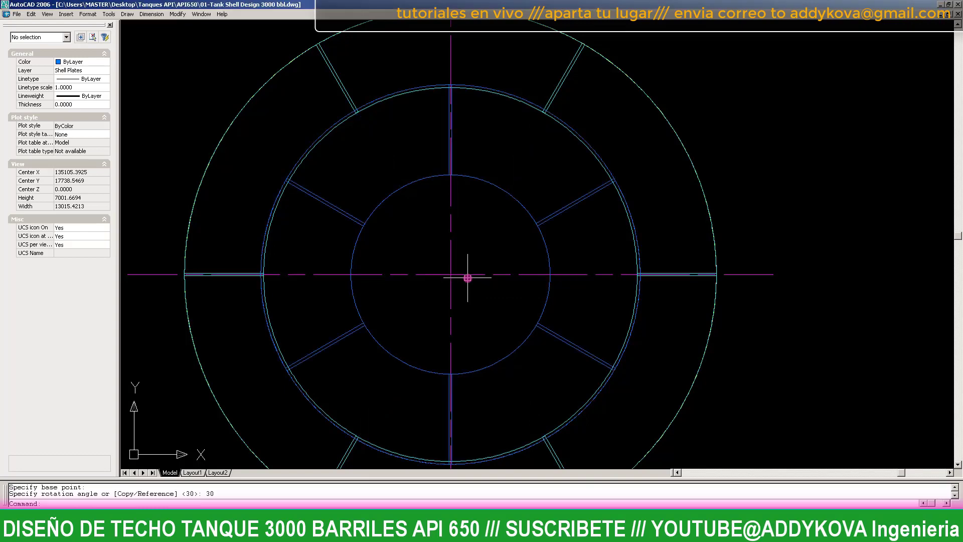
middle_click_drag(407, 205, 301, 205)
scroll(311, 216, "up", 2)
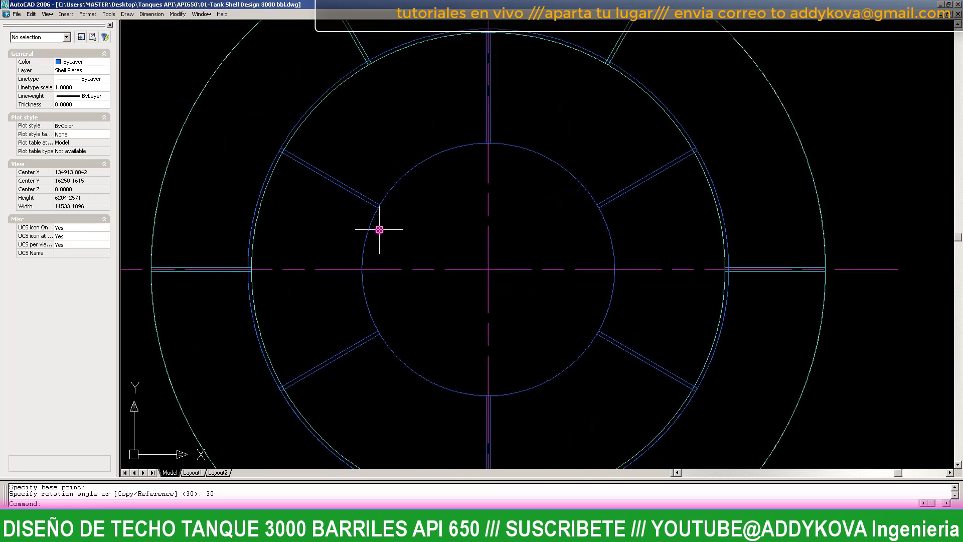
key("Escape")
key("Escape")
scroll(443, 220, "down", 1)
- Select all six rafter plate regions and set their colour to Yellow
left_click(382, 247)
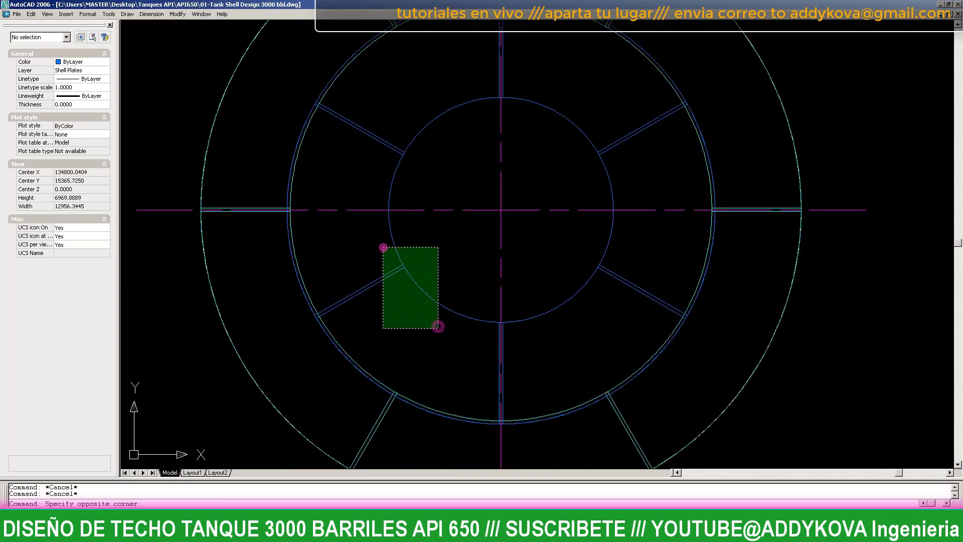
left_click(439, 327)
left_click(579, 256)
left_click(624, 322)
left_click(631, 167)
left_click(558, 123)
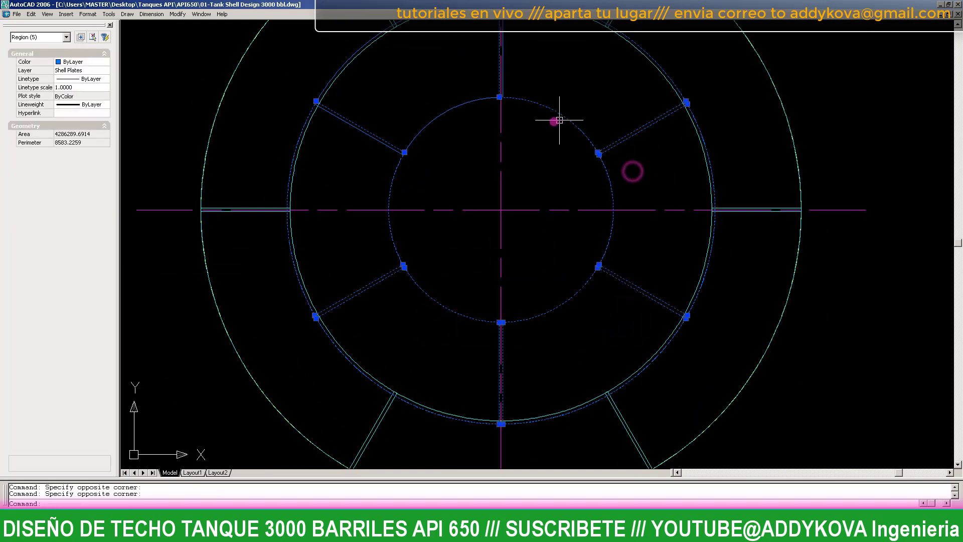
left_click(380, 126)
left_click(455, 178)
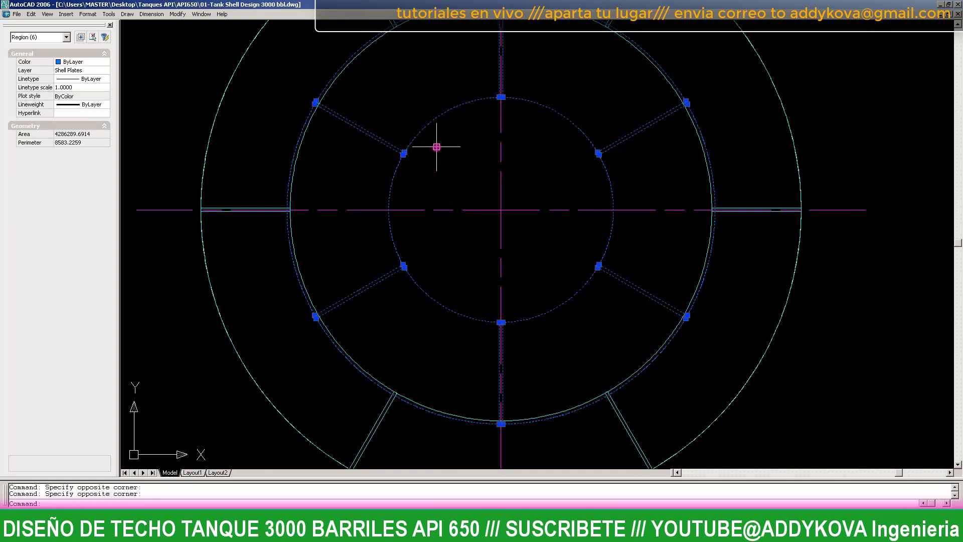
left_click(106, 63)
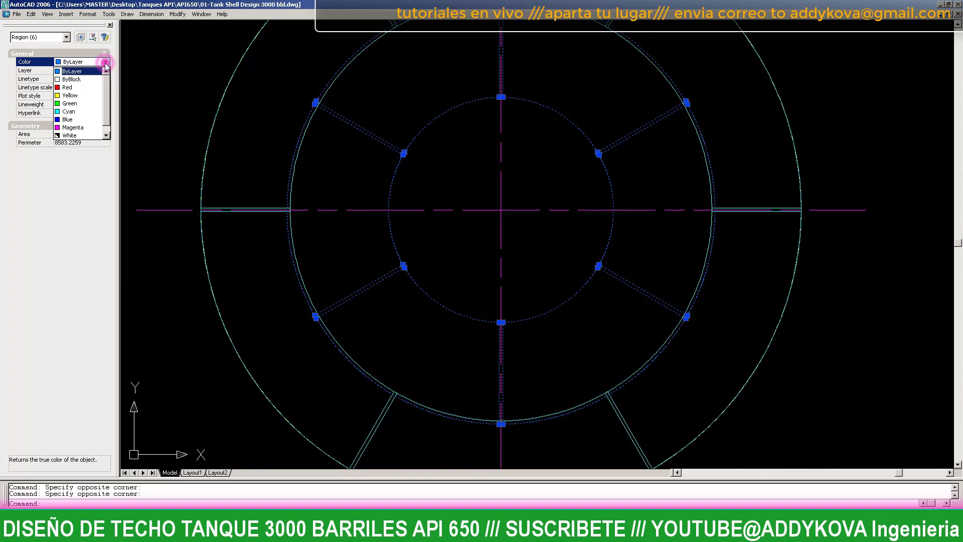
left_click(95, 93)
- Zoom Window to frame the whole tank plan, then save the drawing
key("Escape")
scroll(557, 265, "down", 1)
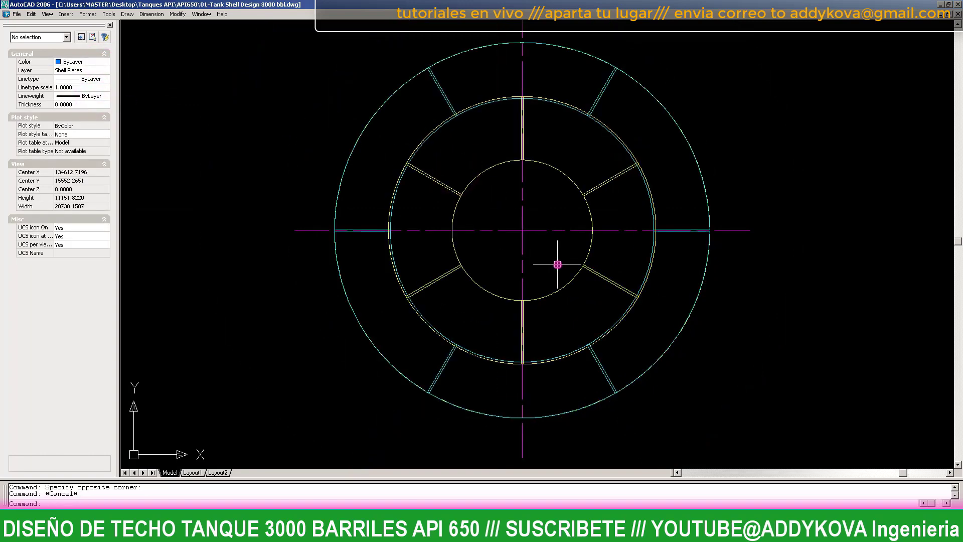
scroll(533, 266, "down", 1)
type("z")
key("Return")
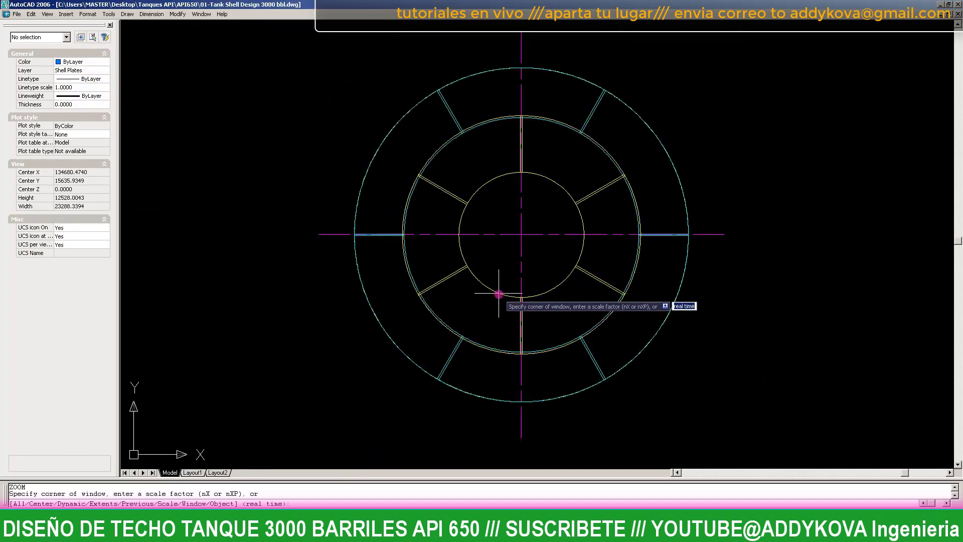
type("w")
key("Return")
scroll(448, 204, "down", 2)
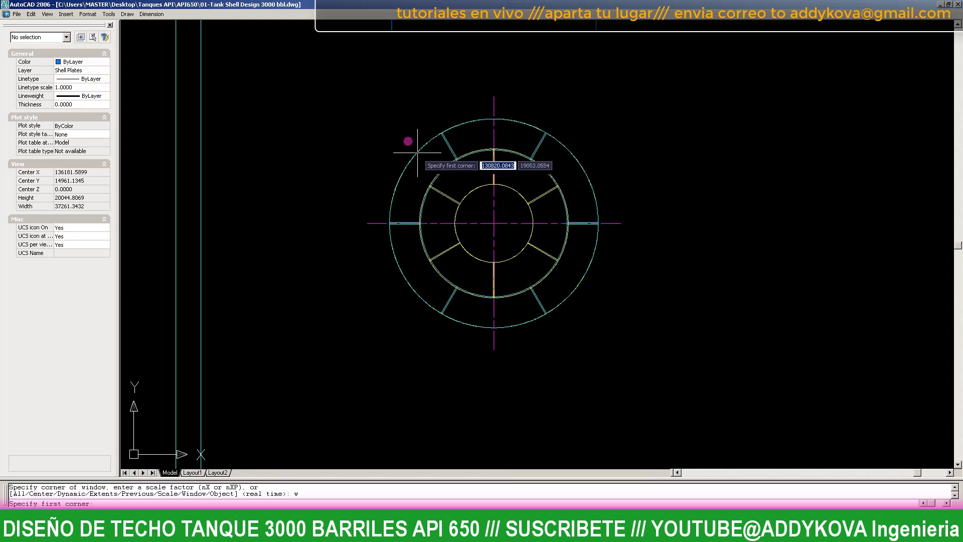
left_click(356, 94)
left_click(628, 359)
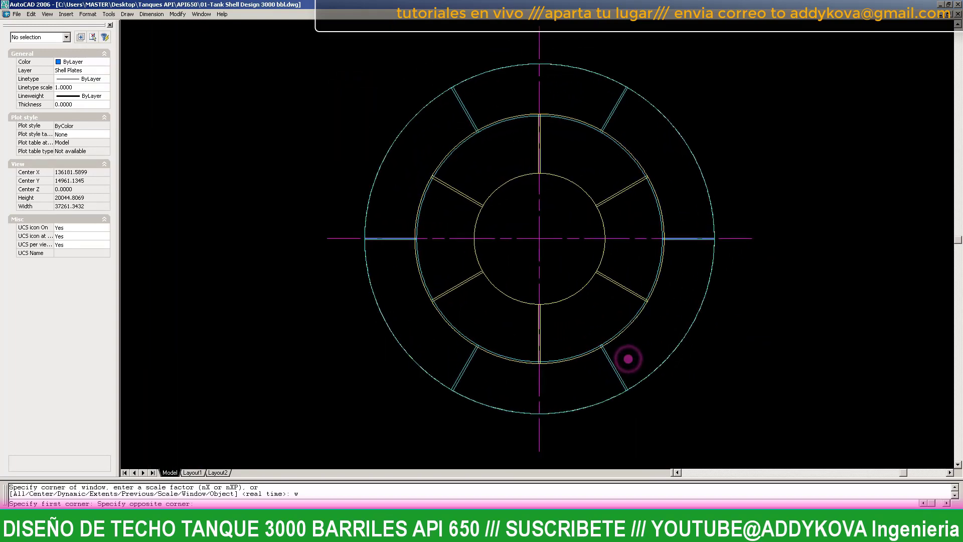
key("ctrl+s")
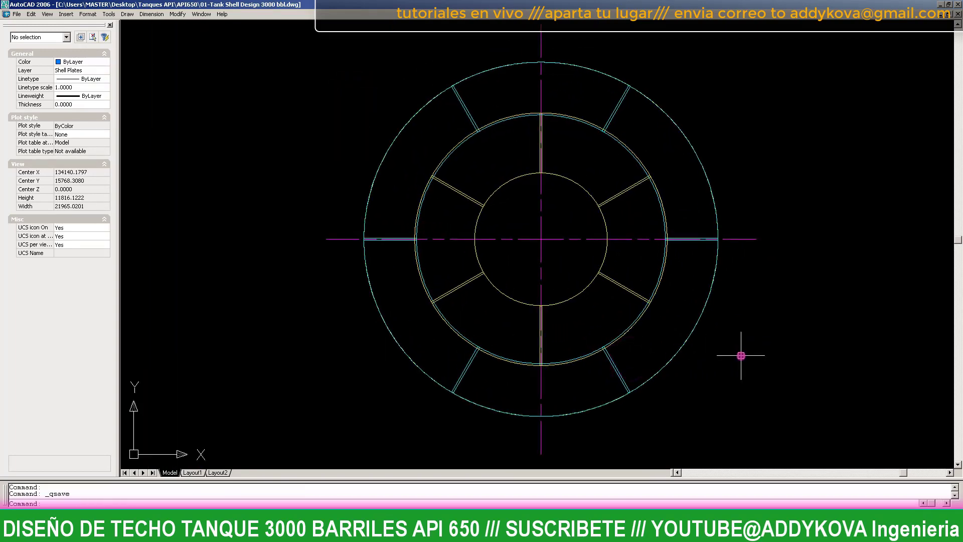
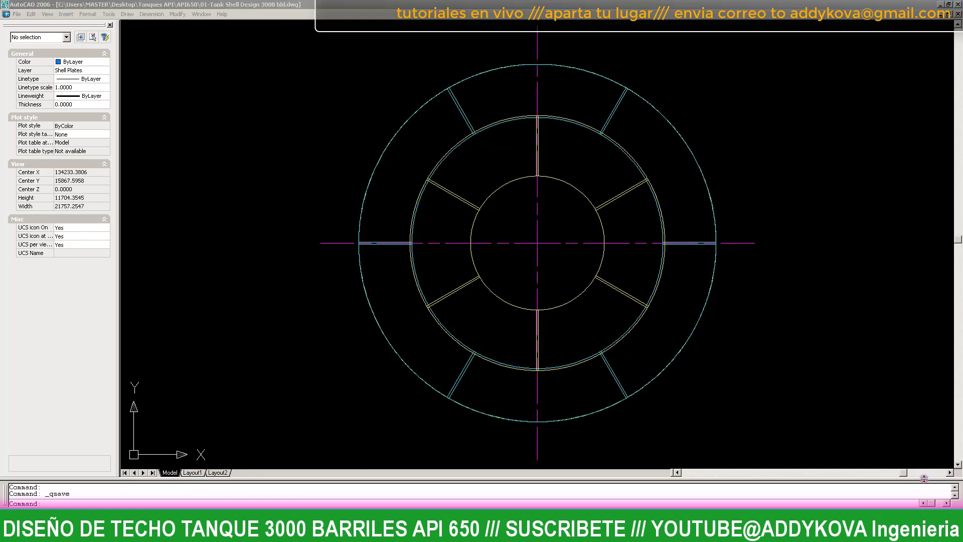
- Pan the drawing to bring the roof and PL-B4 plate-detail drawings into view
scroll(516, 376, "down", 2)
type("p")
key("Return")
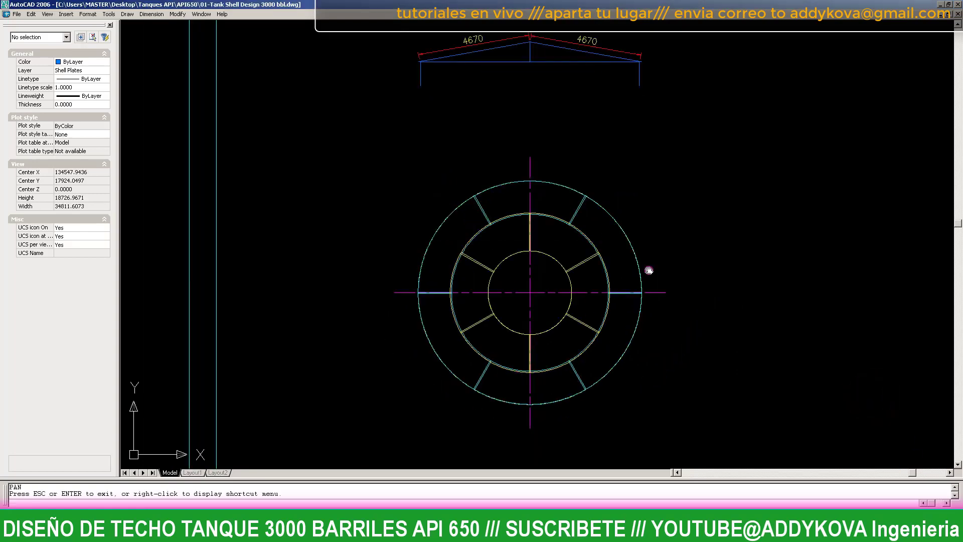
left_click_drag(682, 210, 601, 294)
left_click_drag(609, 208, 581, 301)
scroll(580, 99, "up", 3)
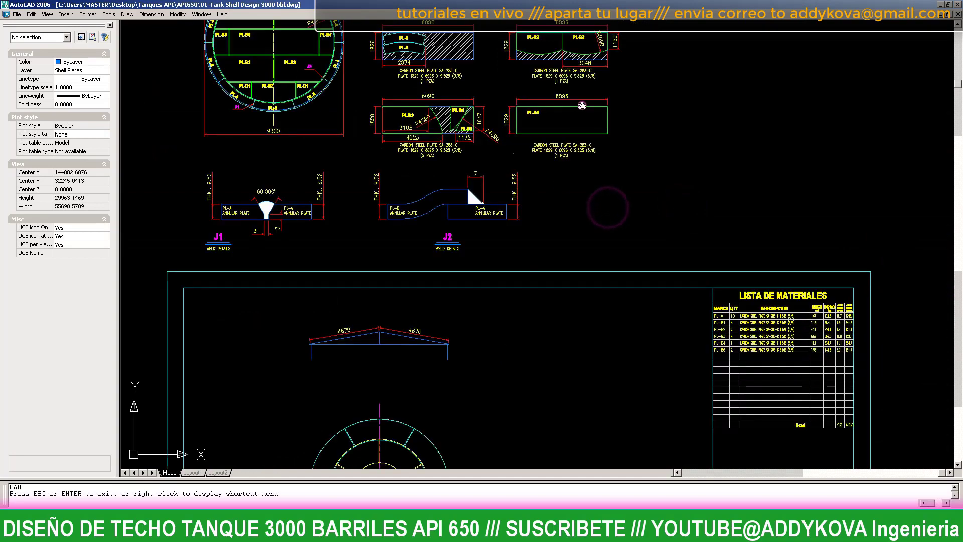
key("Escape")
- Copy the PL-B4 rectangle from its top-edge midpoint to the inner circle's top quadrant
left_click(578, 117)
type("d")
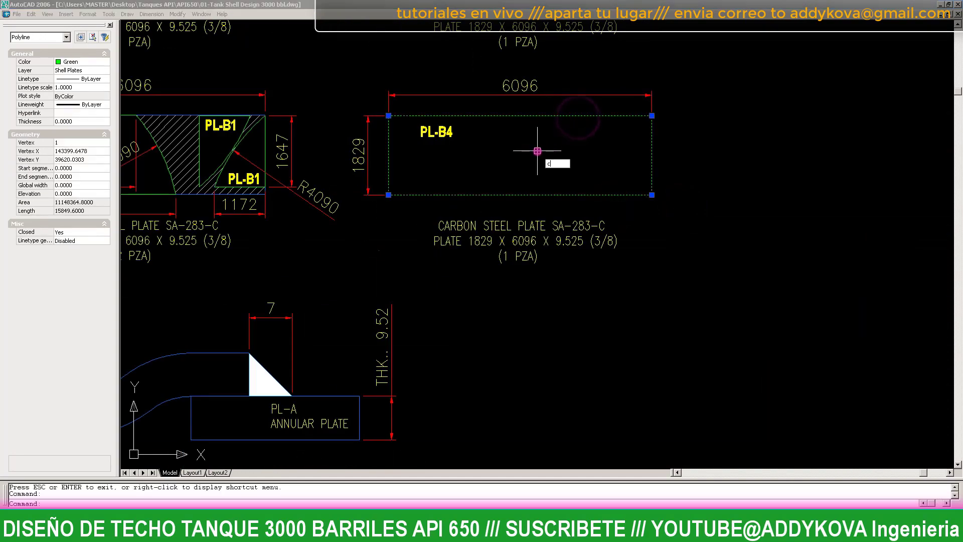
type("co")
key("Return")
left_click(521, 115)
scroll(522, 113, "down", 5)
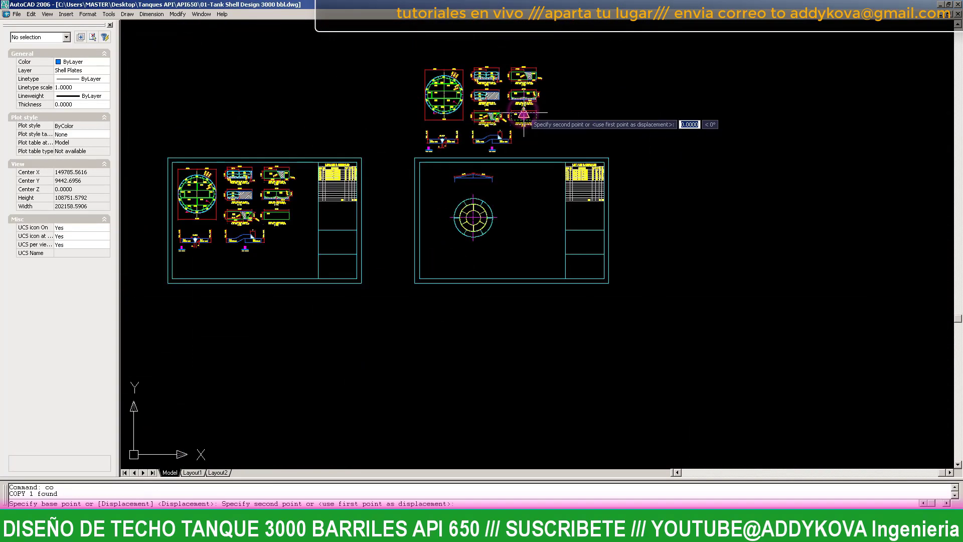
scroll(372, 196, "up", 2)
scroll(351, 350, "up", 2)
scroll(393, 369, "up", 1)
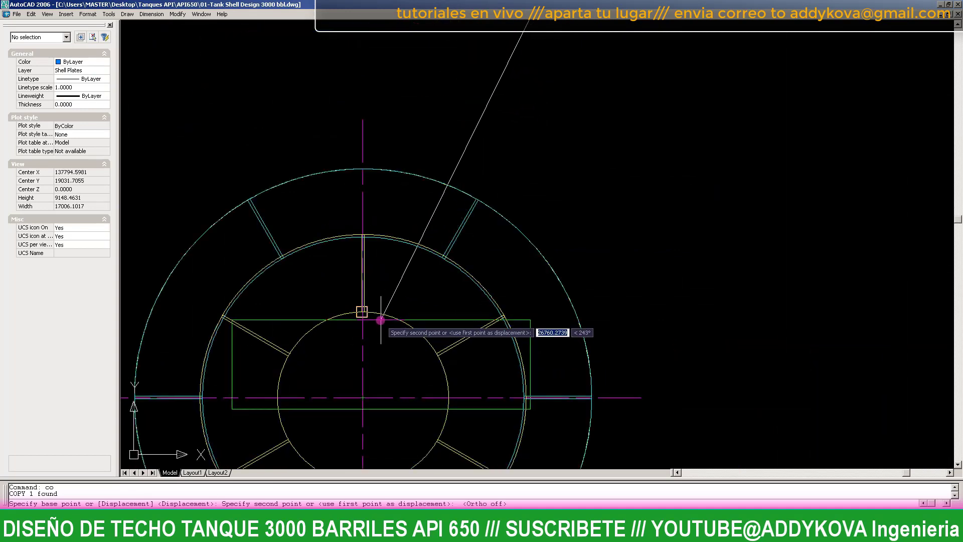
scroll(376, 321, "up", 6)
scroll(323, 297, "up", 3)
scroll(317, 303, "up", 2)
left_click(323, 294)
scroll(522, 183, "down", 3)
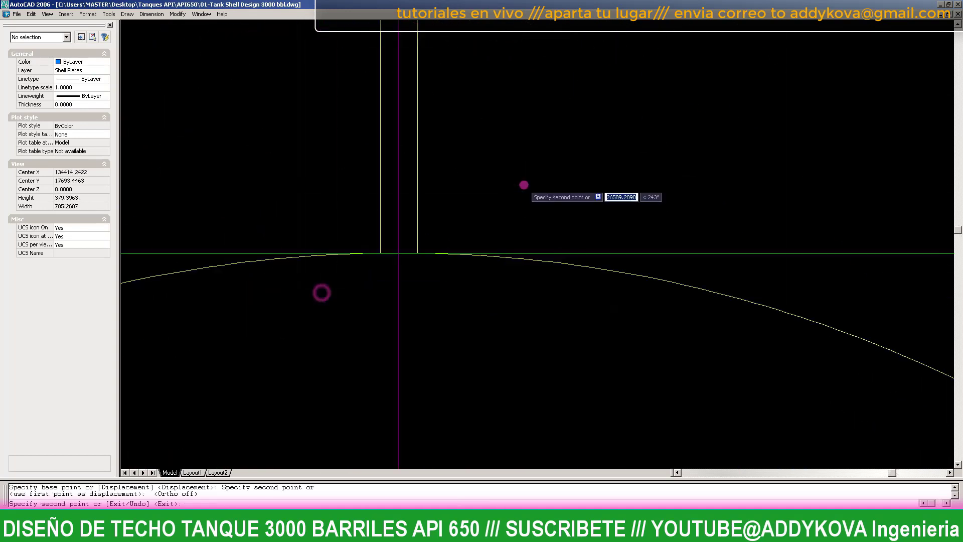
scroll(592, 190, "down", 2)
key("Escape")
scroll(597, 191, "down", 1)
- Start moving the copied rectangle vertically with ortho on, then cancel the move
left_click(604, 194)
scroll(424, 234, "down", 2)
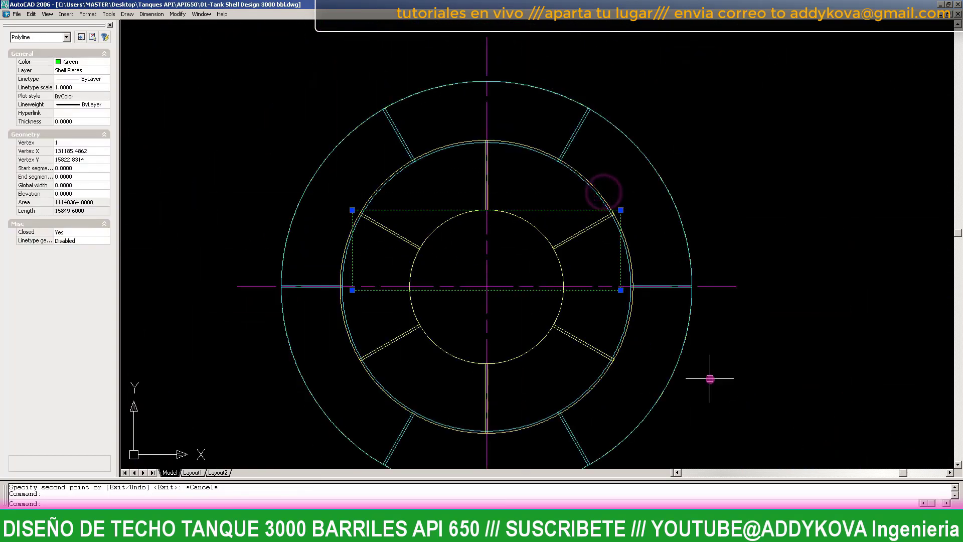
type("m")
key("Return")
left_click(752, 397)
key("F8")
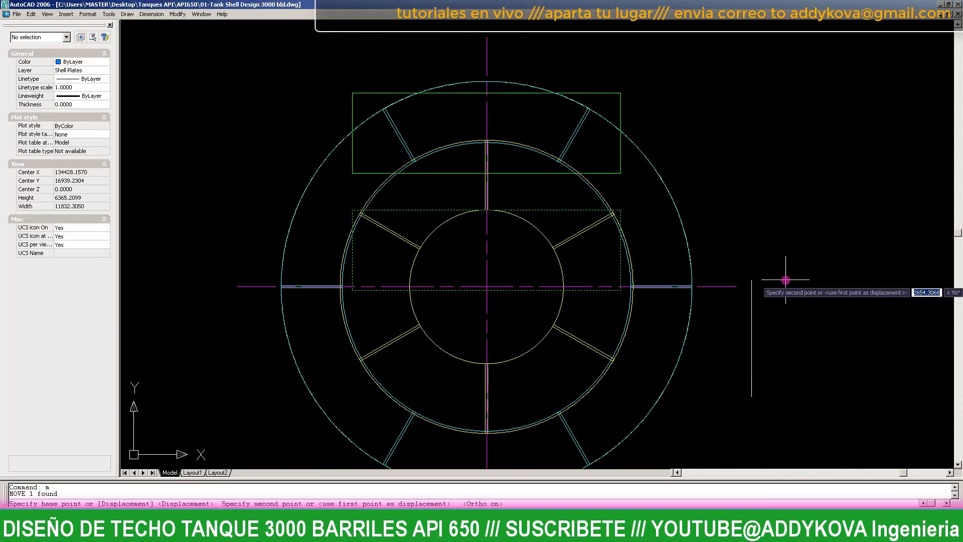
key("Escape")
key("Escape")
scroll(498, 281, "up", 3)
scroll(499, 281, "up", 2)
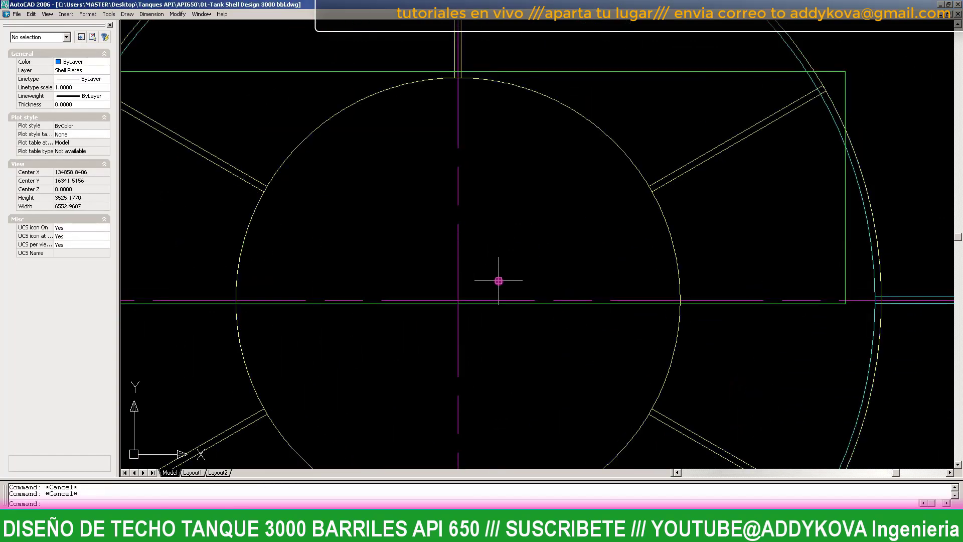
- Start a circle centred on the centreline, then cancel it and clear the command
type("c")
key("Return")
scroll(497, 284, "up", 5)
left_click(478, 315)
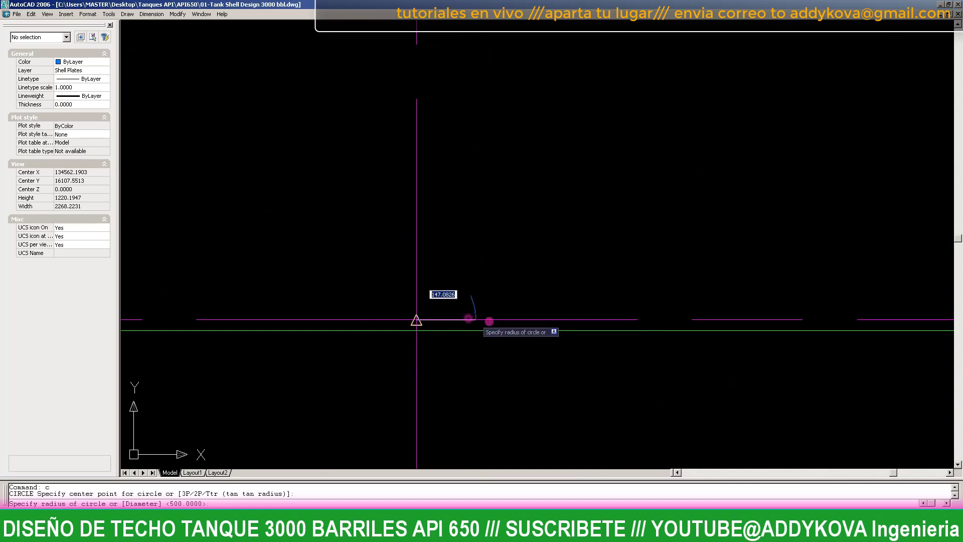
scroll(491, 329, "down", 3)
scroll(500, 226, "up", 4)
scroll(467, 216, "down", 3)
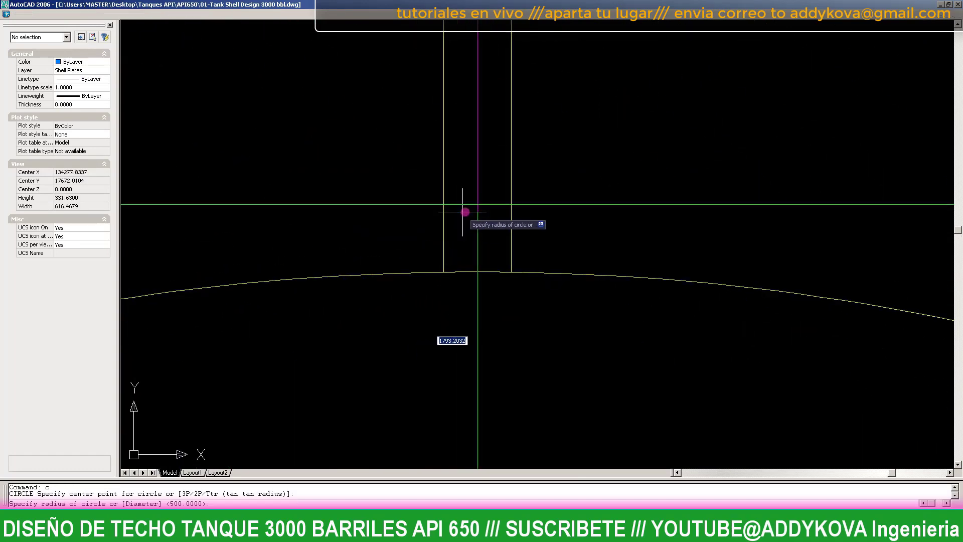
key("Escape")
scroll(473, 206, "down", 3)
scroll(574, 157, "down", 3)
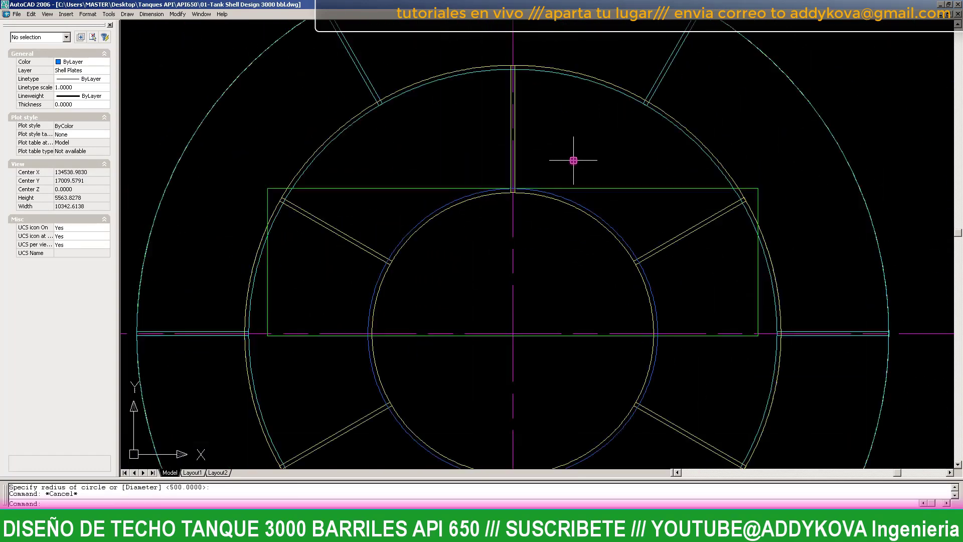
scroll(592, 241, "up", 3)
key("Escape")
scroll(584, 247, "down", 3)
scroll(565, 296, "up", 2)
- Draw a vertical line straight up from the roof plan's centre
type("l")
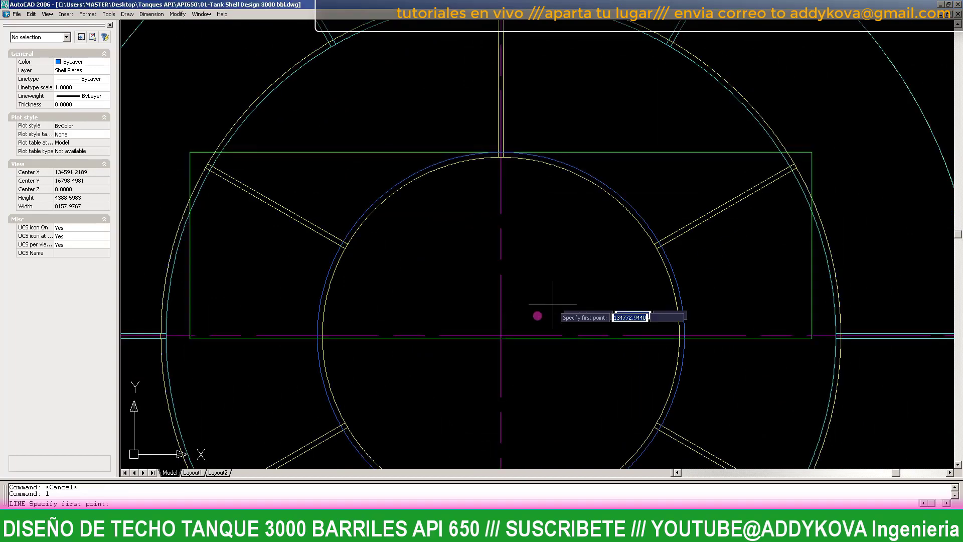
key("Return")
scroll(502, 331, "up", 5)
left_click(499, 341)
scroll(497, 440, "down", 5)
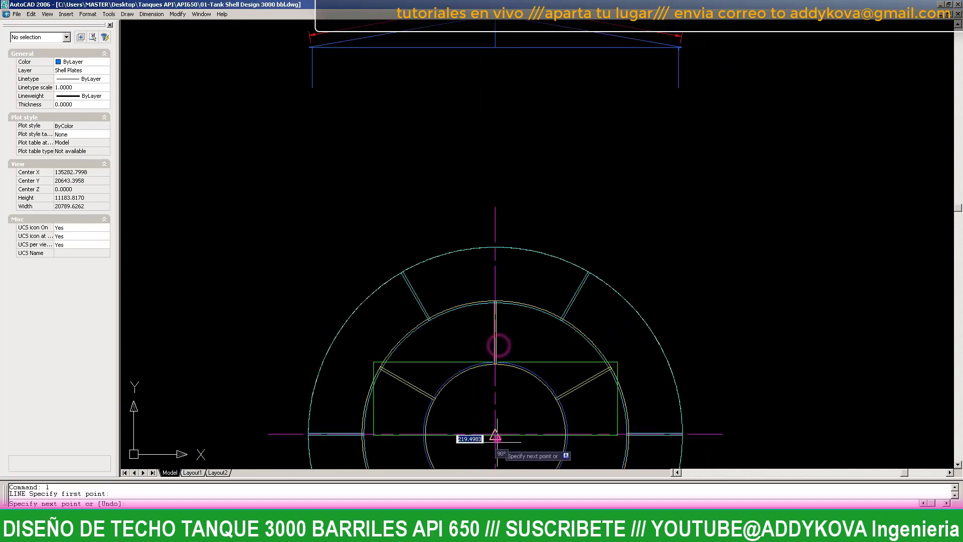
left_click(586, 142)
key("Escape")
- Rotate the vertical line 60° about the plan's centre
left_click(494, 146)
type("ro")
key("Return")
scroll(604, 190, "up", 2)
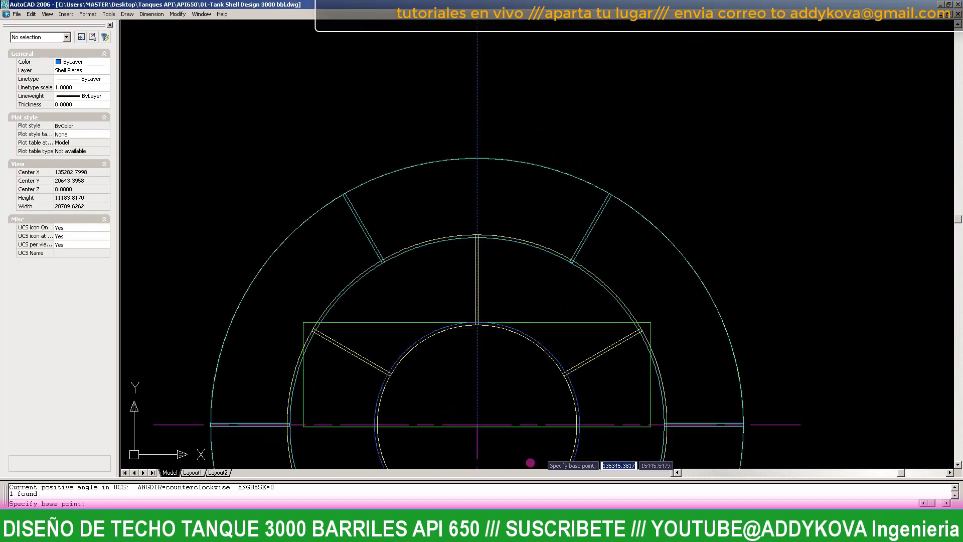
scroll(380, 385, "up", 5)
scroll(396, 301, "up", 3)
left_click(400, 300)
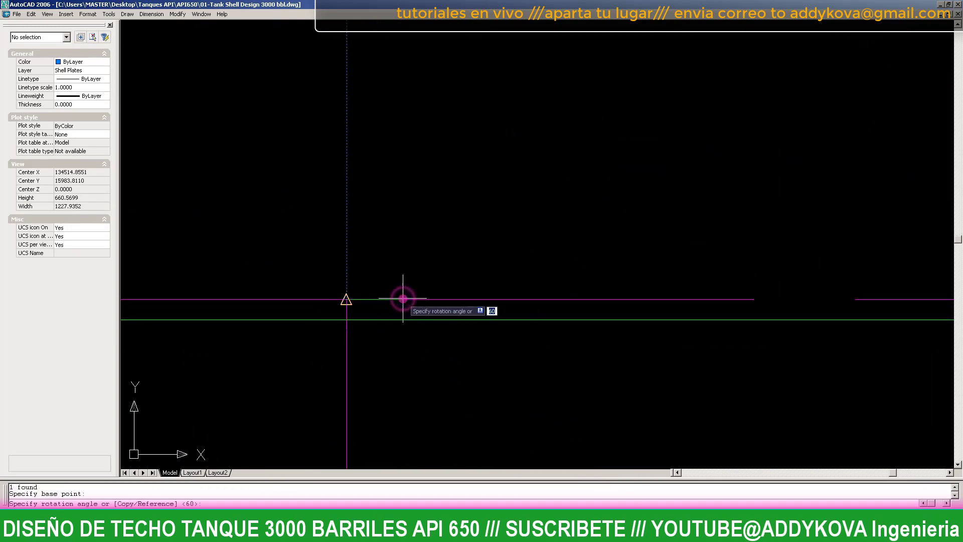
type("c")
key("Return")
scroll(403, 298, "down", 4)
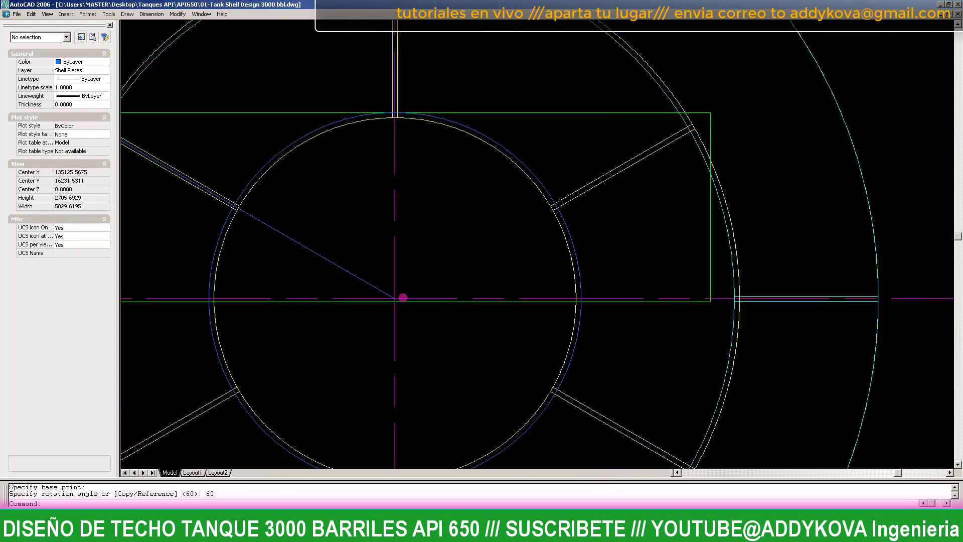
- Mirror the slanted line about the vertical centreline, keeping the original
left_click(337, 264)
type("mi")
key("Return")
scroll(385, 338, "up", 2)
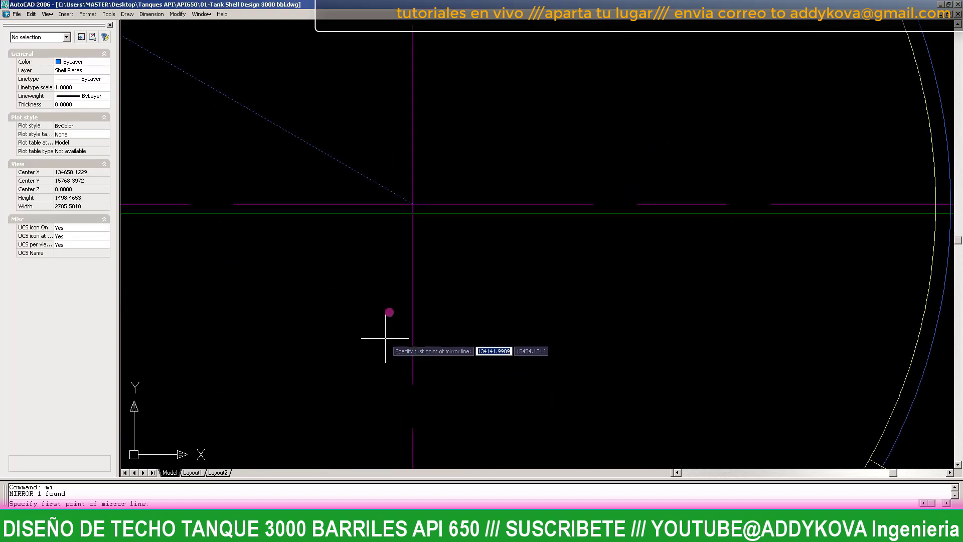
left_click(412, 204)
scroll(393, 408, "down", 5)
left_click(473, 189)
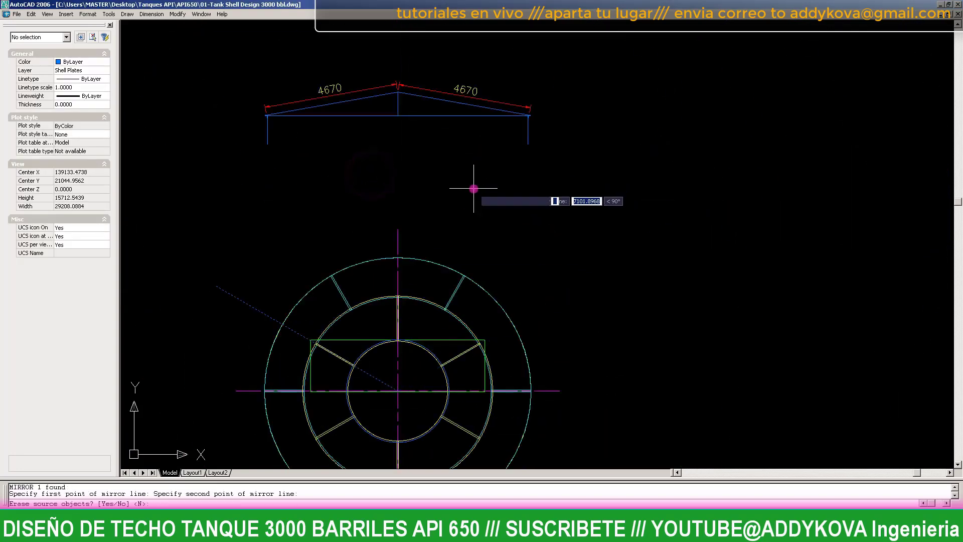
key("Return")
scroll(379, 401, "up", 2)
scroll(379, 351, "up", 2)
scroll(379, 329, "up", 2)
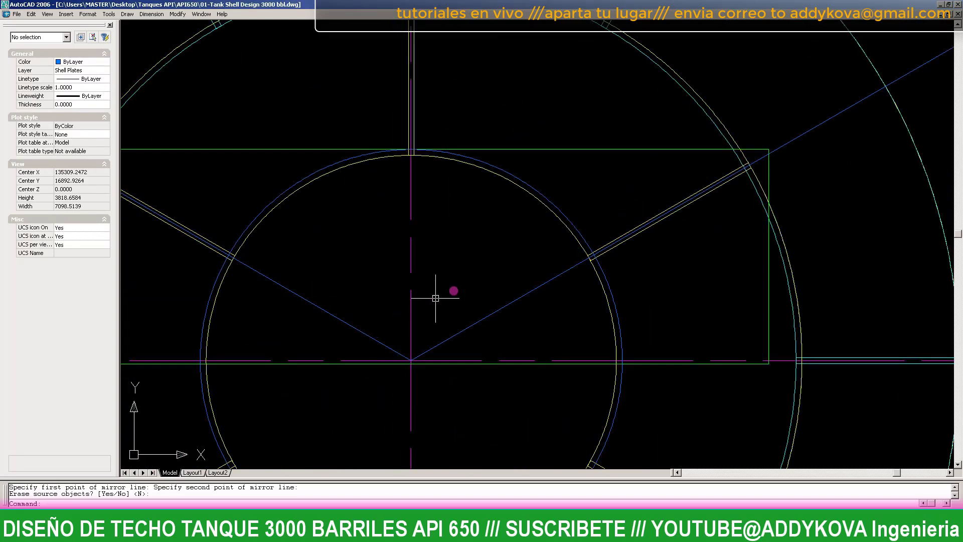
key("Escape")
scroll(462, 281, "down", 3)
type("c")
key("Return")
scroll(423, 323, "up", 5)
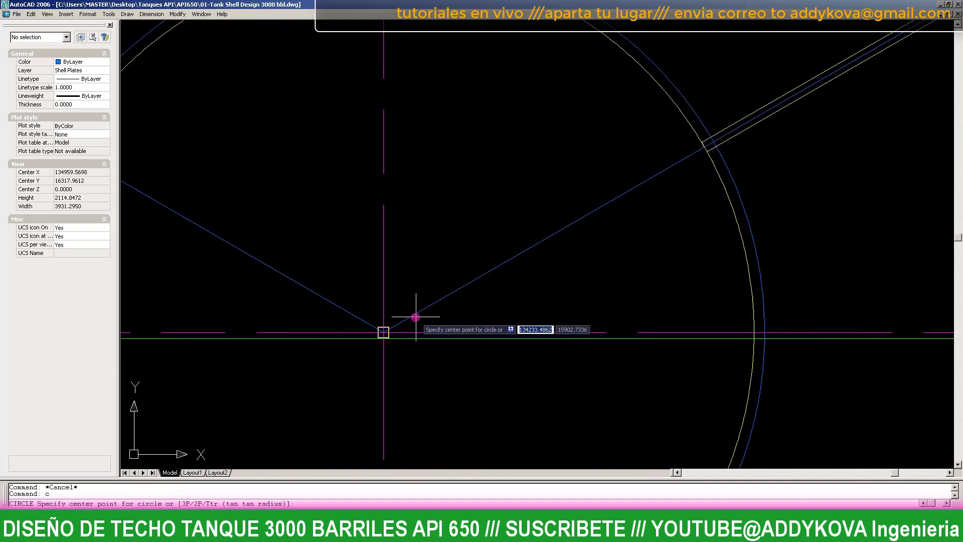
- Draw a circle of diameter 1000 centred where the two lines meet
left_click(415, 317)
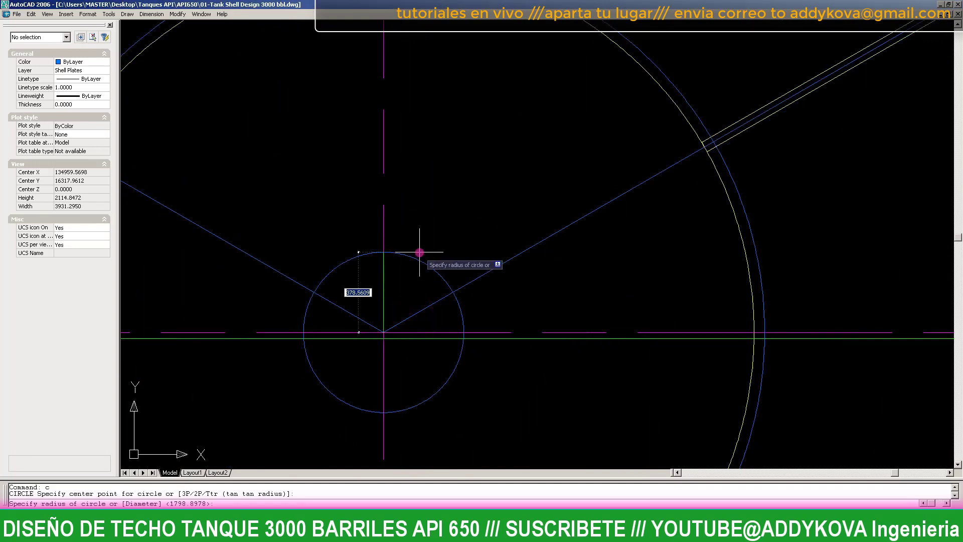
type("d")
key("Return")
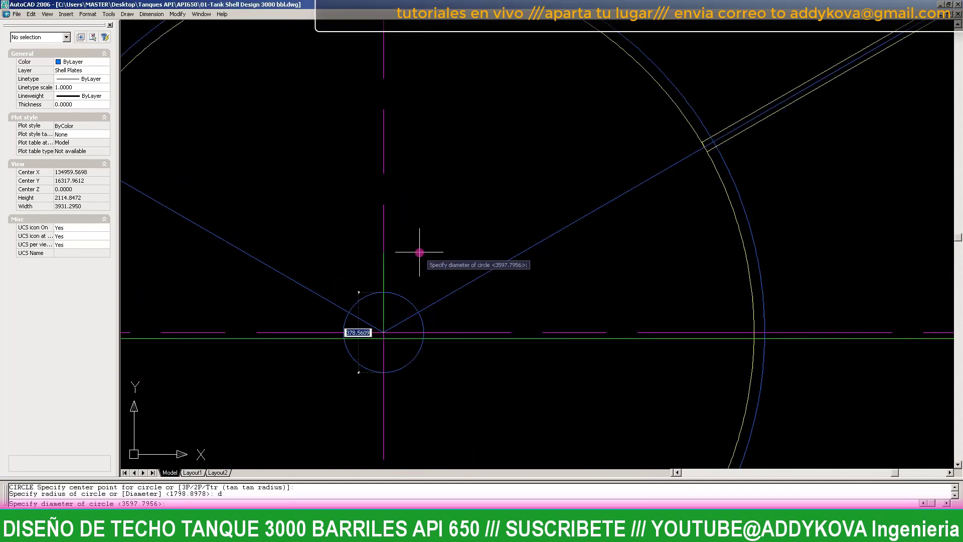
type("1000")
key("Return")
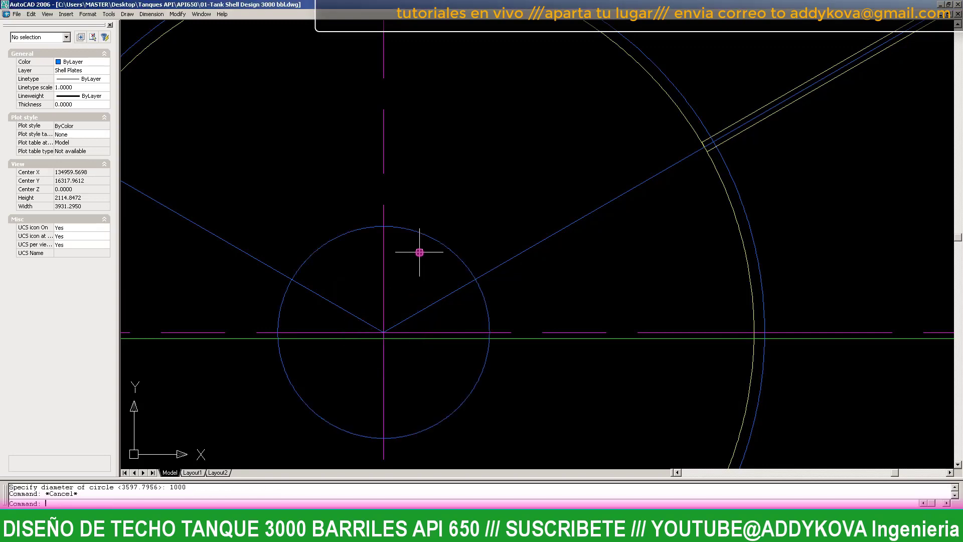
- Start a trim using every object as cutting edge, then cancel it
type("tr")
scroll(417, 256, "down", 4)
scroll(379, 251, "up", 1)
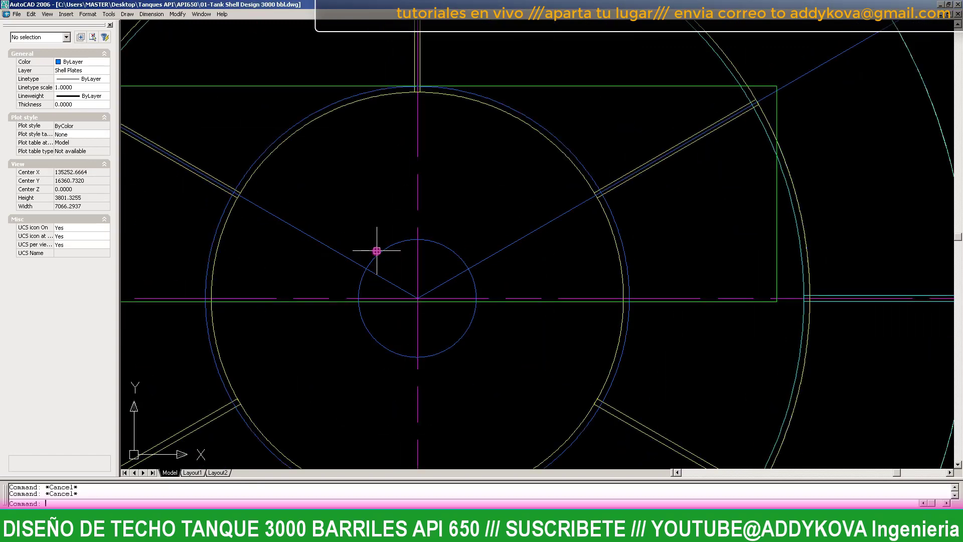
type("r")
key("Return")
scroll(383, 263, "up", 2)
key("Return")
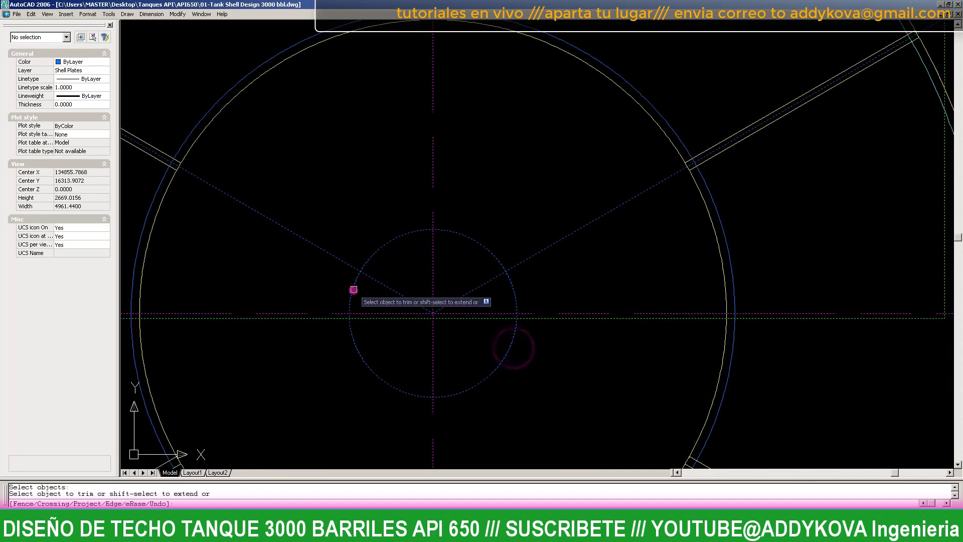
key("Escape")
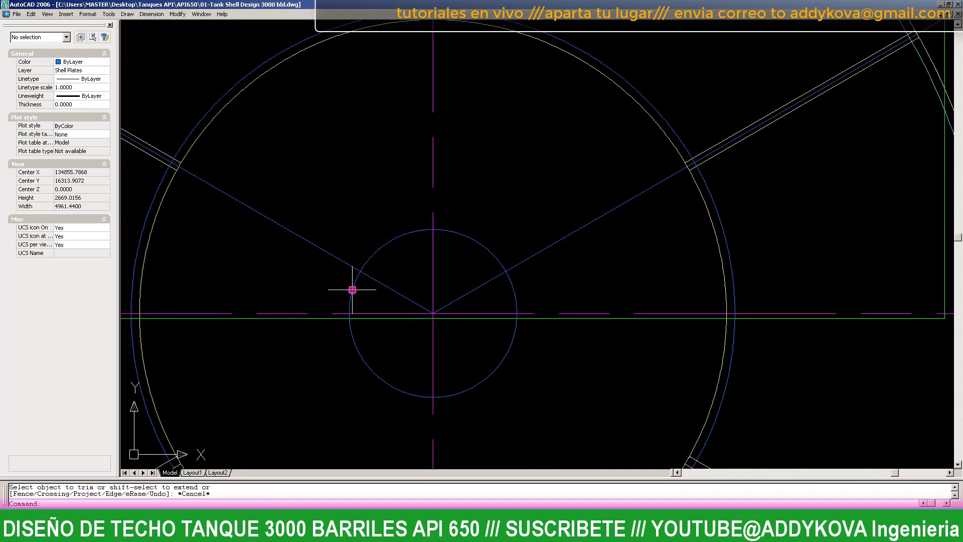
key("Escape")
scroll(435, 269, "down", 1)
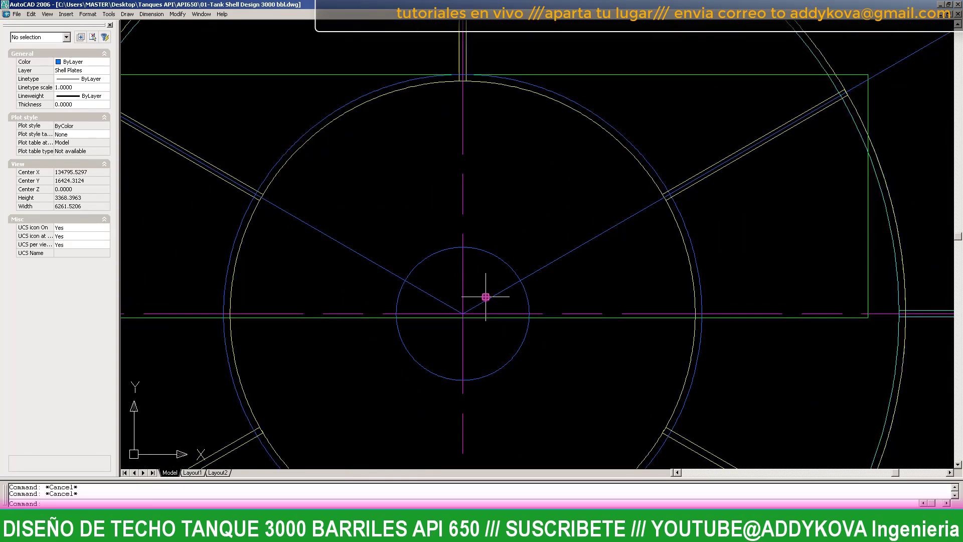
- Offset both inclined roof lines by 25
type("o")
key("Return")
scroll(540, 278, "up", 3)
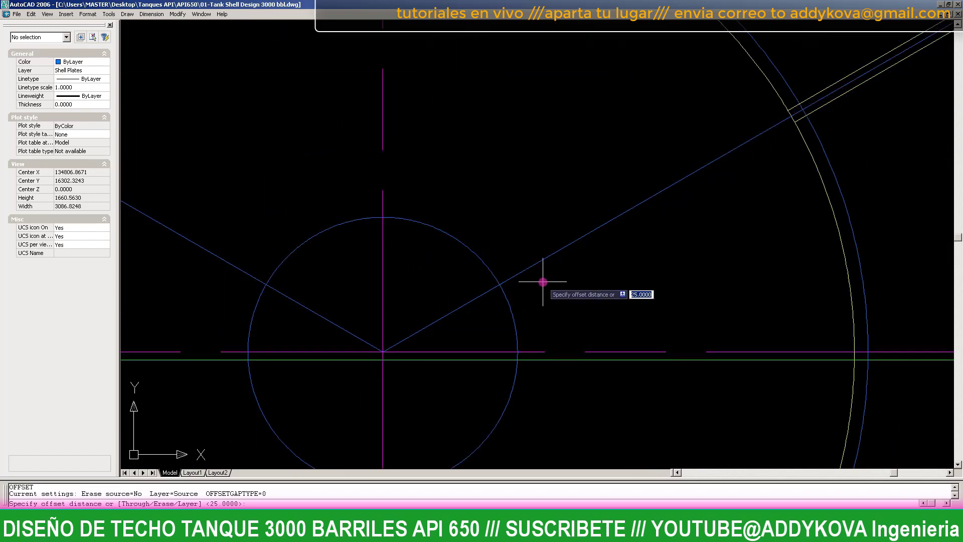
key("Return")
scroll(543, 282, "down", 2)
left_click(580, 245)
left_click(607, 263)
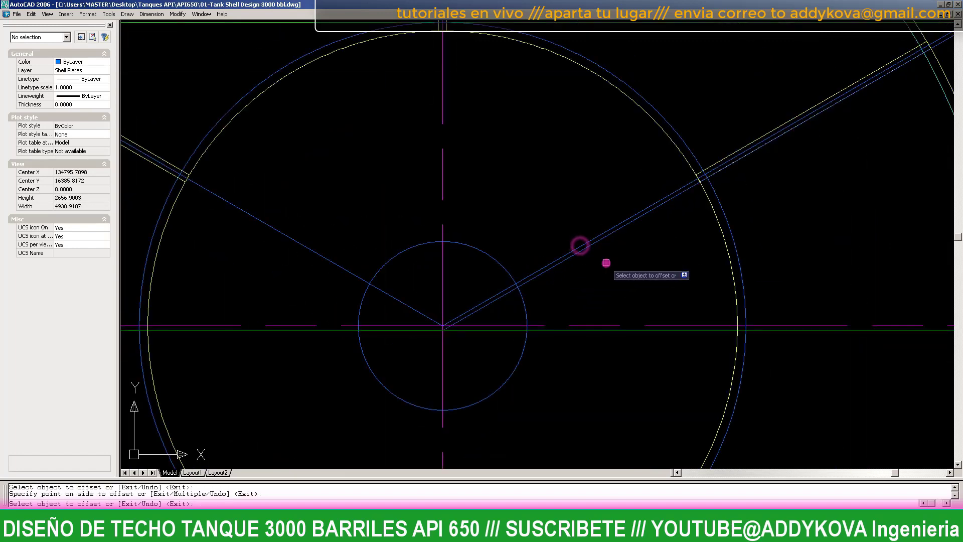
scroll(354, 276, "down", 2)
scroll(355, 251, "up", 1)
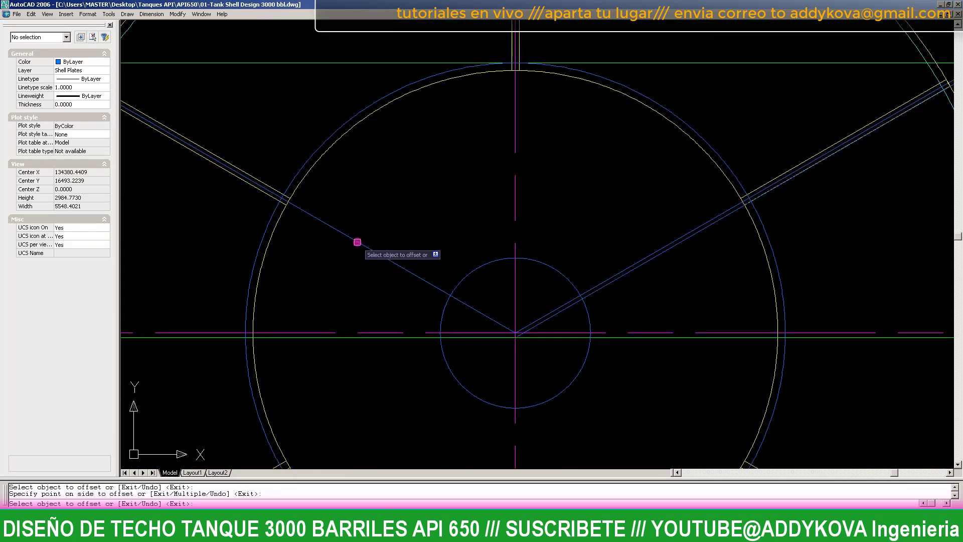
left_click(357, 243)
left_click(338, 265)
scroll(387, 284, "up", 1)
key("Escape")
key("Escape")
scroll(396, 283, "up", 1)
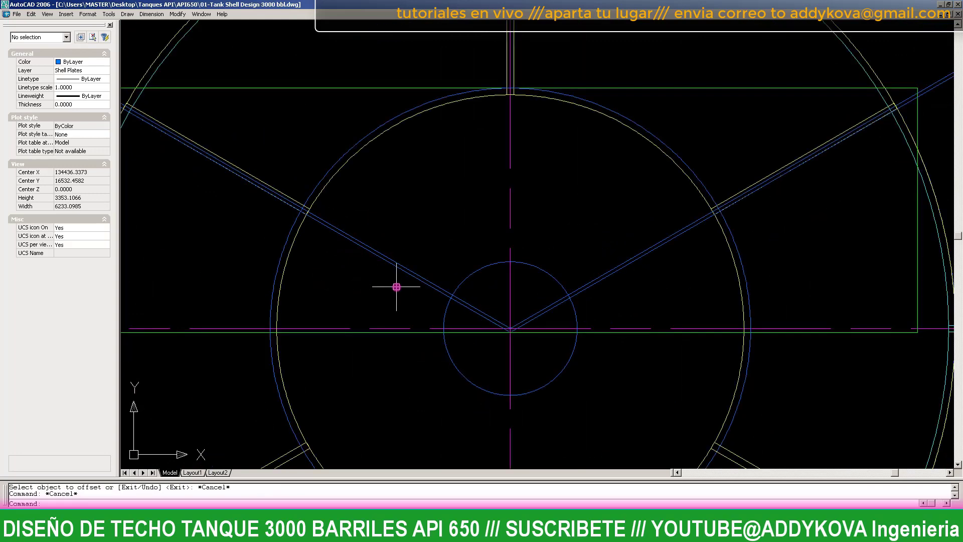
scroll(544, 351, "up", 1)
scroll(544, 351, "down", 1)
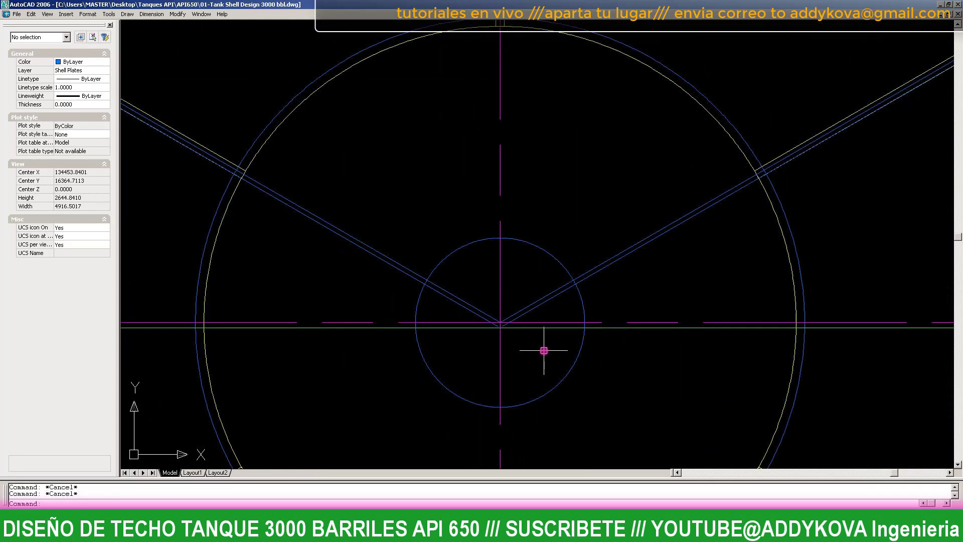
scroll(456, 323, "up", 2)
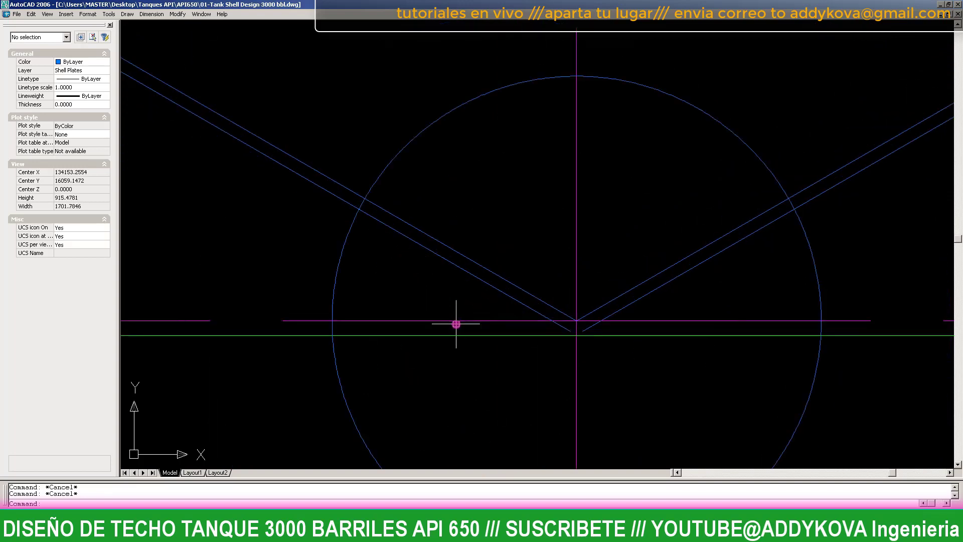
scroll(456, 324, "down", 2)
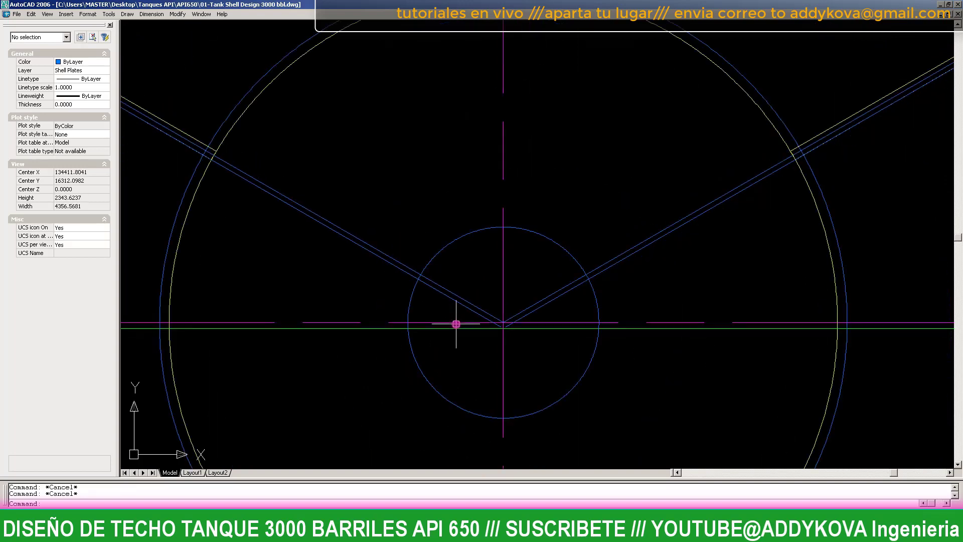
- Erase the extra line lying along the right diagonal
left_click(556, 288)
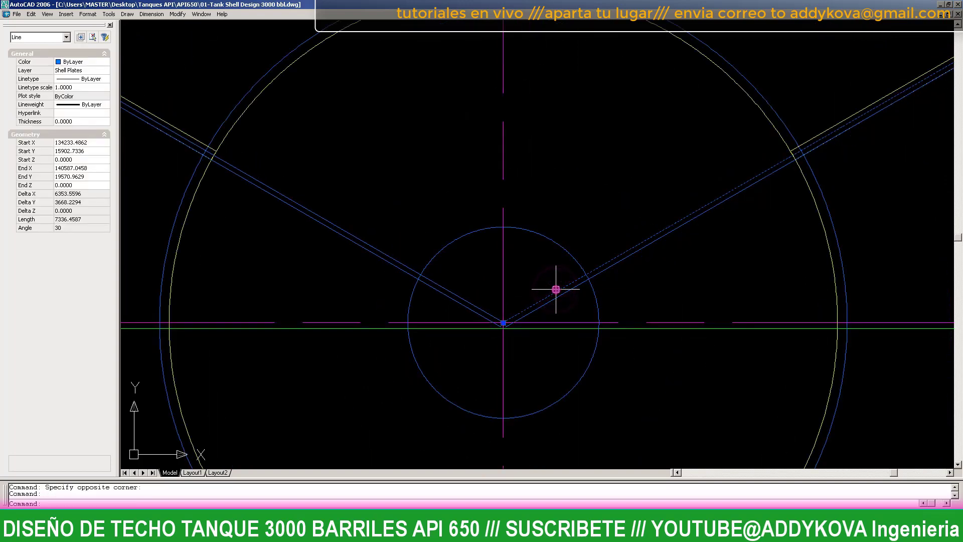
type("e")
key("Return")
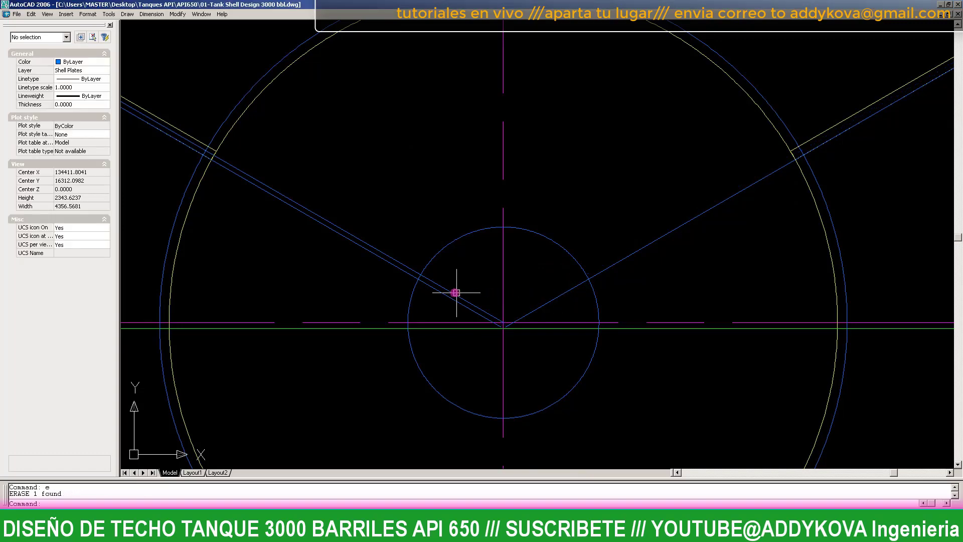
scroll(453, 291, "down", 1)
key("Escape")
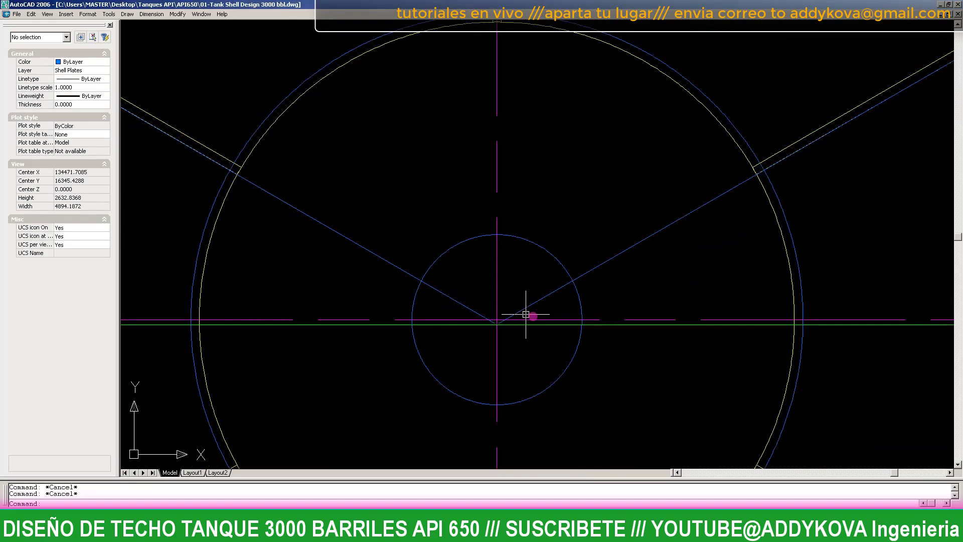
- Trim both diagonals back inside the small centre circle, using windowed cutting edges
type("tr")
key("Return")
left_click(651, 357)
left_click(208, 143)
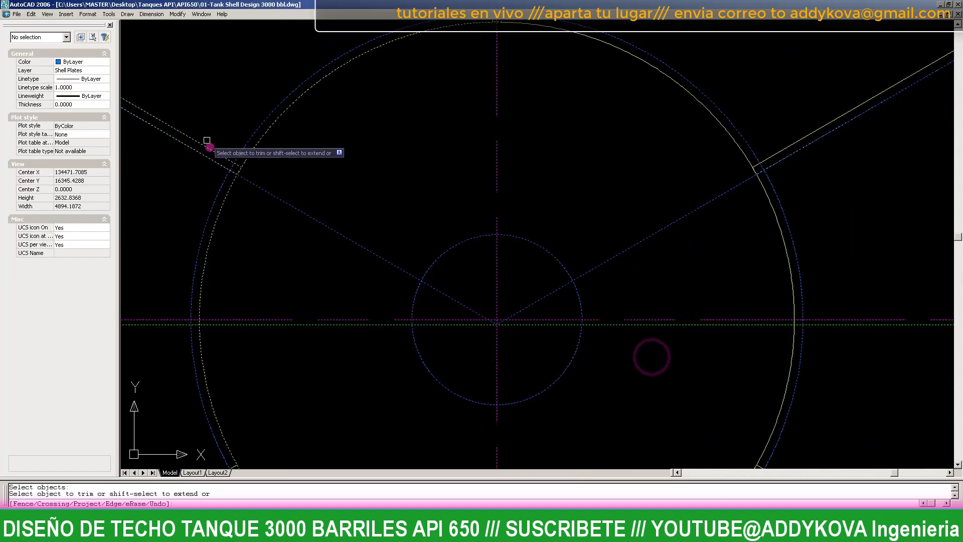
key("Return")
key("Escape")
key("Escape")
scroll(478, 293, "down", 2)
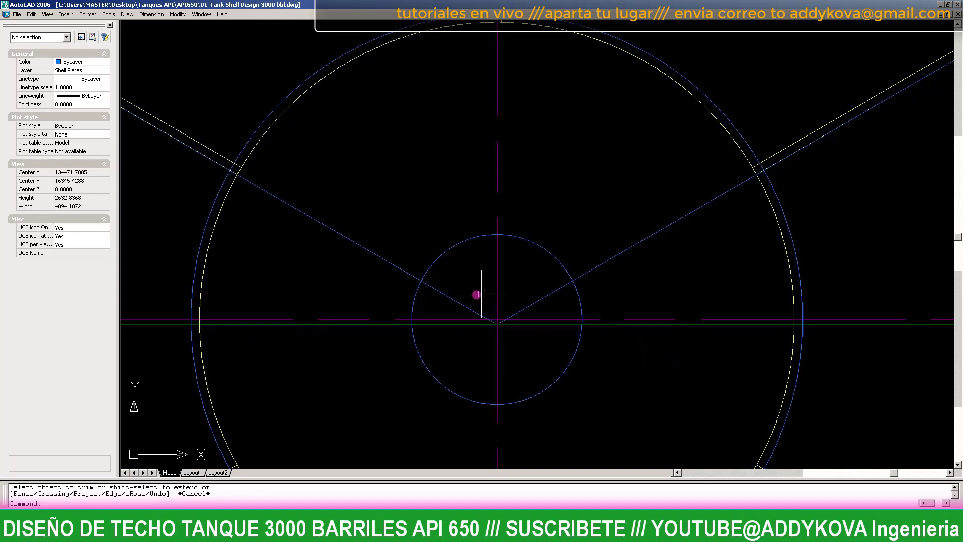
type("tr")
key("Return")
left_click(745, 356)
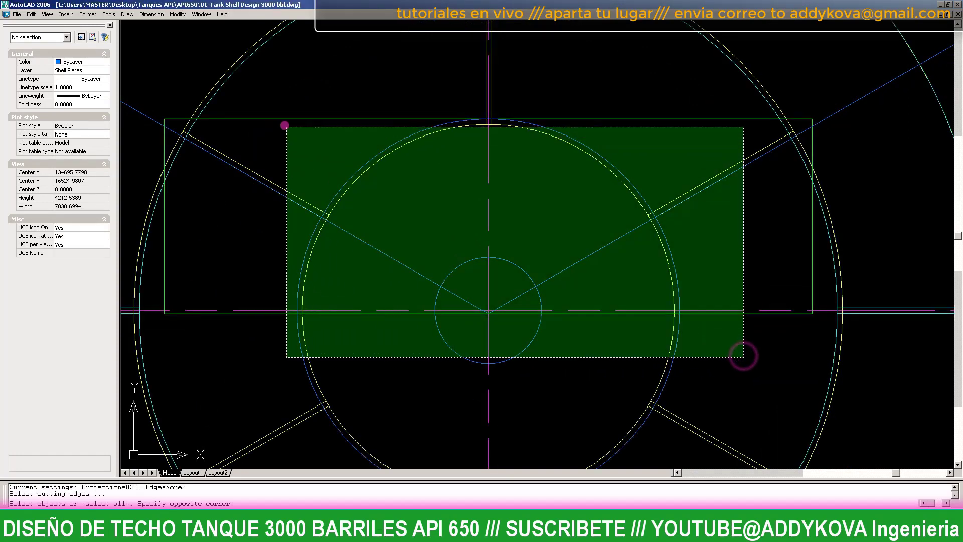
left_click(285, 123)
scroll(357, 222, "up", 2)
right_click(295, 237)
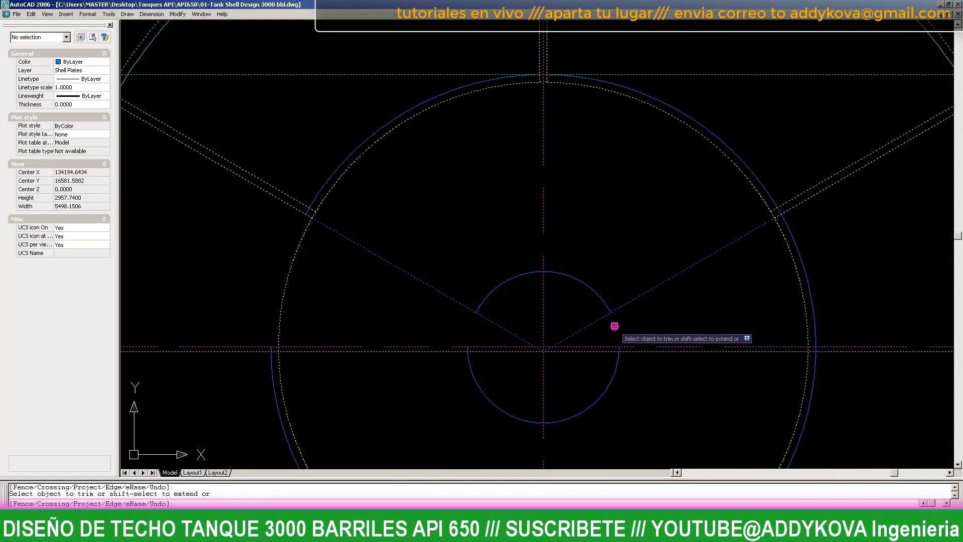
left_click(603, 320)
left_click(484, 317)
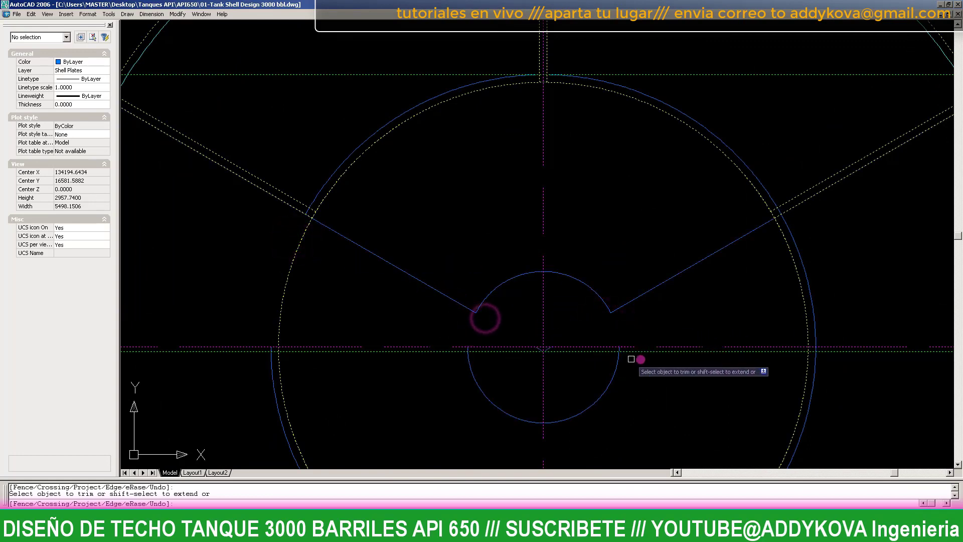
scroll(784, 217, "up", 3)
scroll(723, 211, "down", 4)
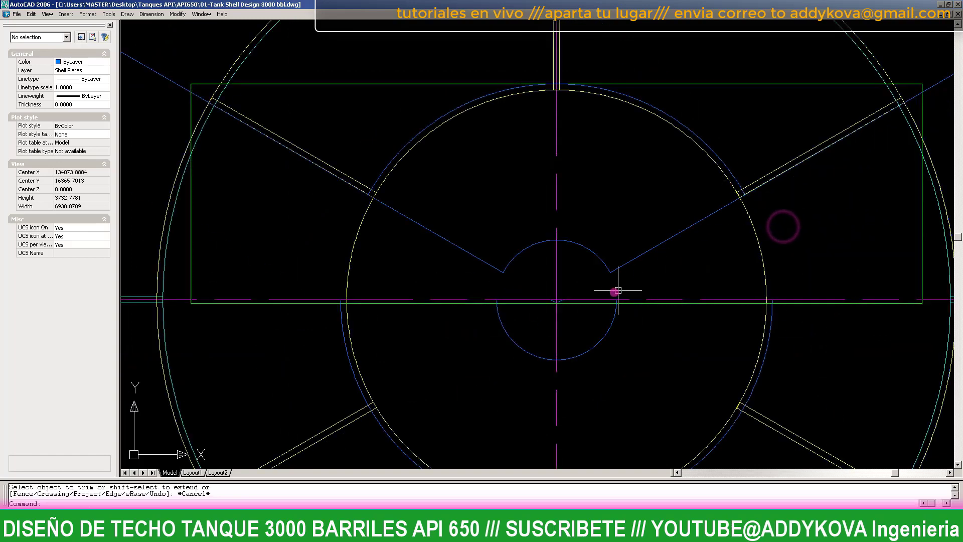
key("Escape")
key("Escape")
- Window-select and delete the small circle's lower half
left_click(458, 278)
left_click(692, 393)
key("Delete")
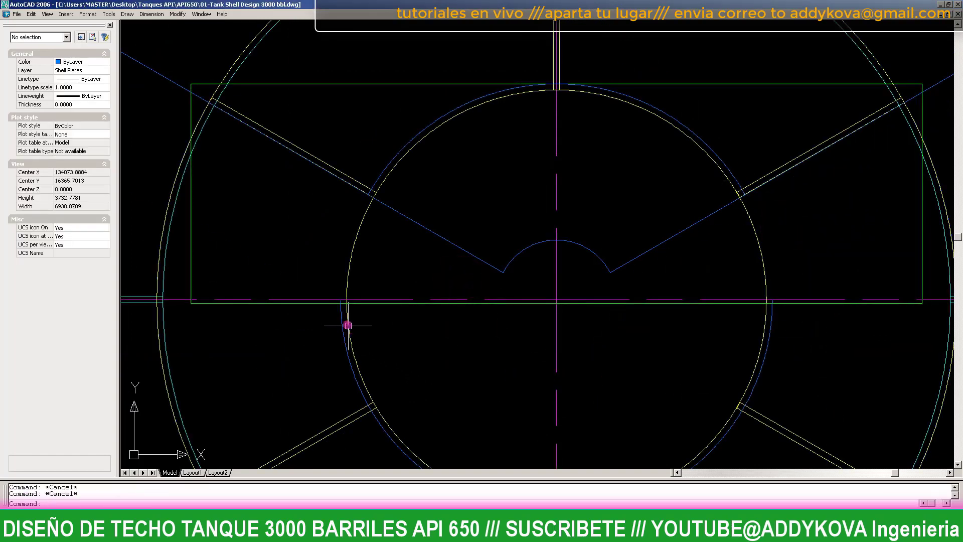
- Erase the green rectangle from the drawing
left_click(348, 326)
key("Escape")
left_click(335, 303)
key("Delete")
scroll(336, 305, "down", 2)
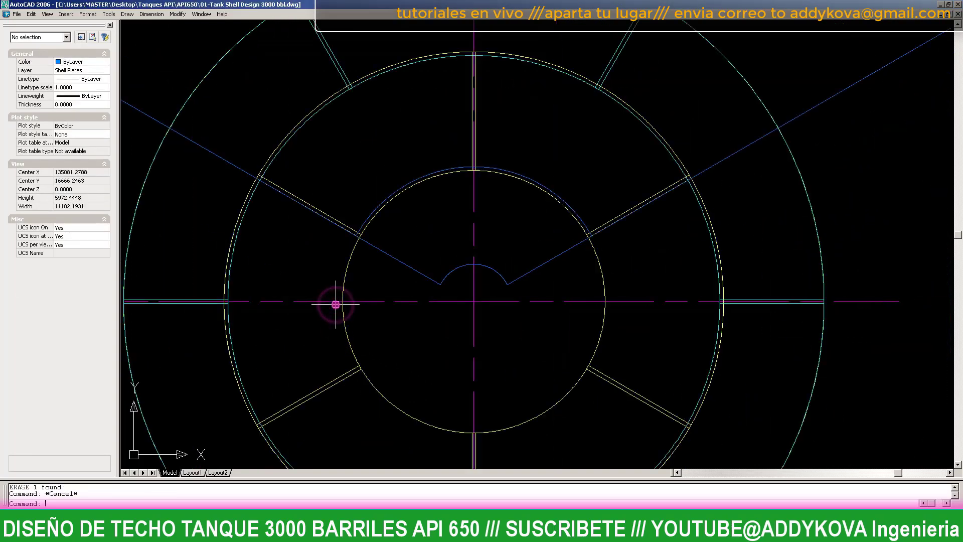
key("Escape")
- Select the right inclined roof line, then cancel its endpoint grip stretch
scroll(458, 176, "up", 1)
scroll(452, 194, "up", 1)
scroll(469, 209, "up", 1)
scroll(684, 251, "up", 1)
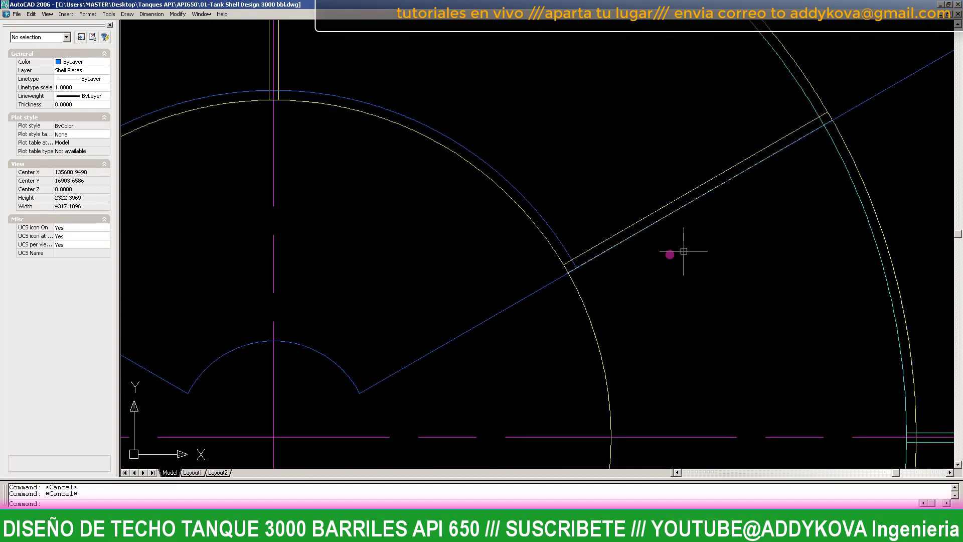
scroll(627, 258, "up", 1)
left_click(587, 254)
scroll(582, 281, "down", 3)
scroll(676, 261, "down", 1)
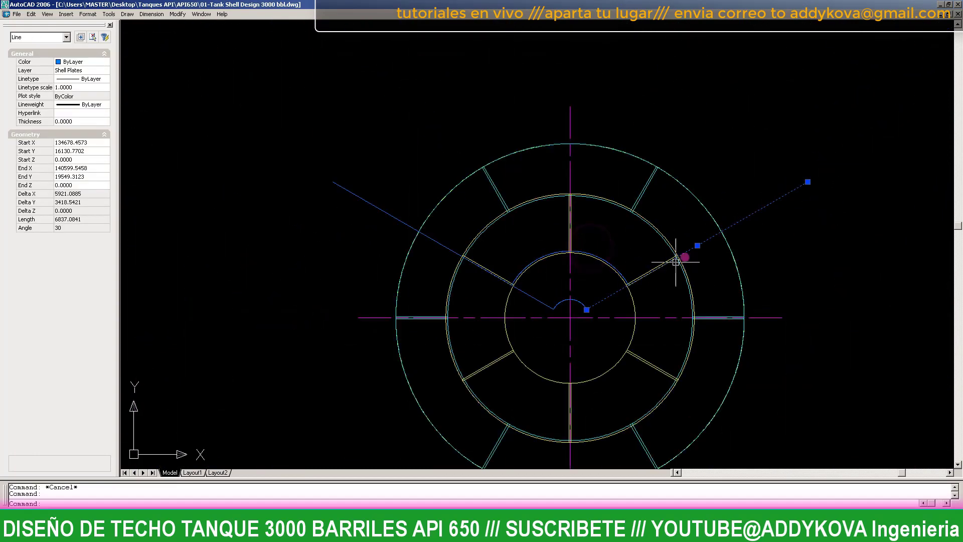
left_click(808, 182)
scroll(624, 284, "up", 2)
scroll(608, 286, "up", 3)
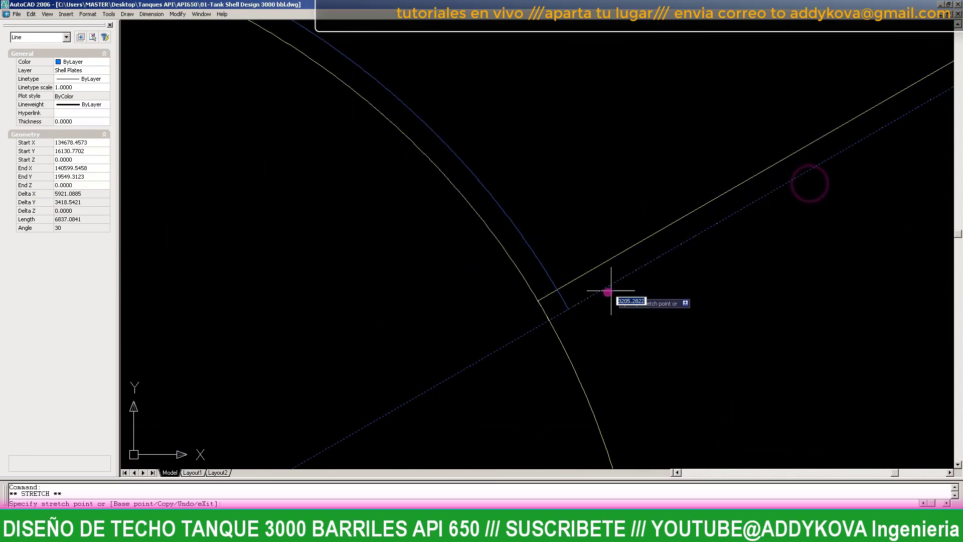
scroll(502, 307, "up", 2)
key("Escape")
- Select the left inclined roof line, then cancel its start-point grip stretch
scroll(658, 281, "down", 3)
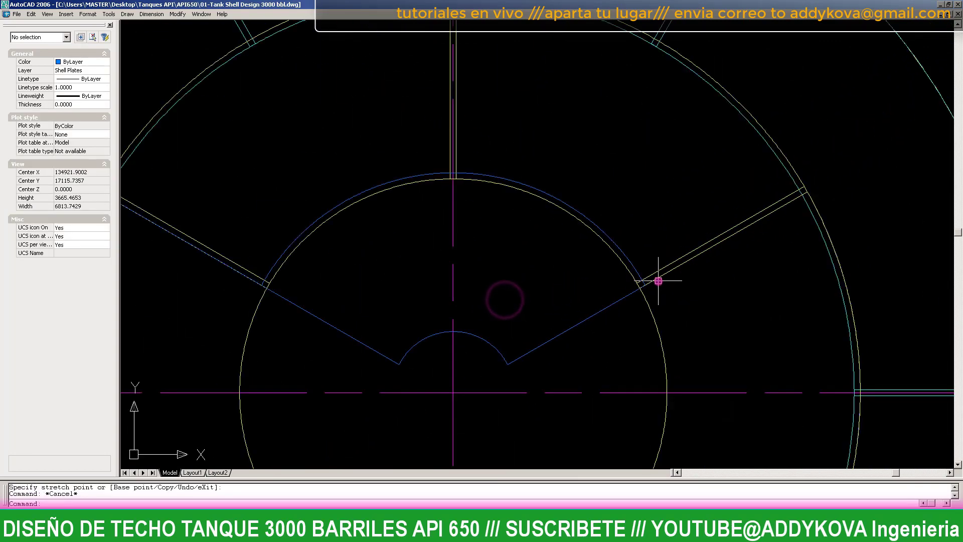
scroll(251, 283, "up", 3)
scroll(266, 276, "up", 1)
left_click(269, 273)
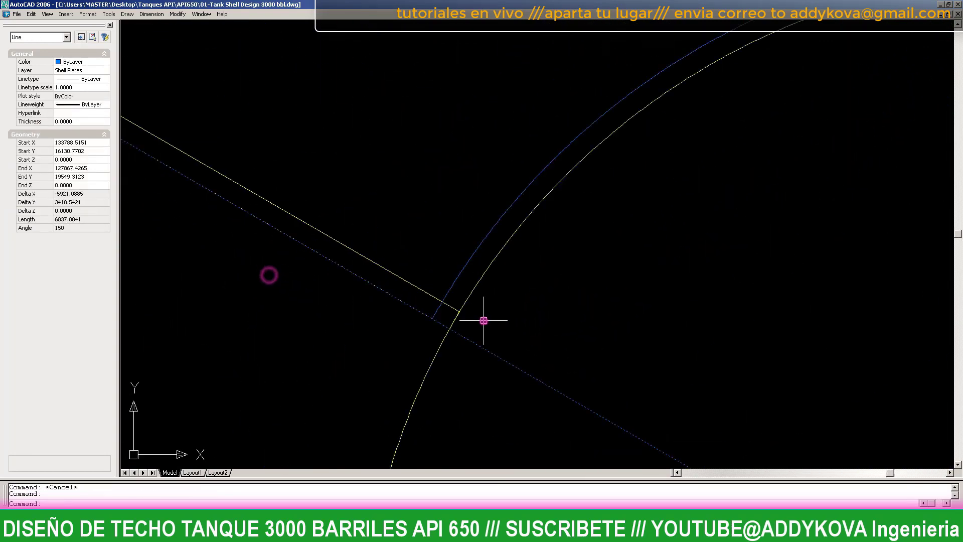
scroll(484, 320, "down", 4)
left_click(184, 152)
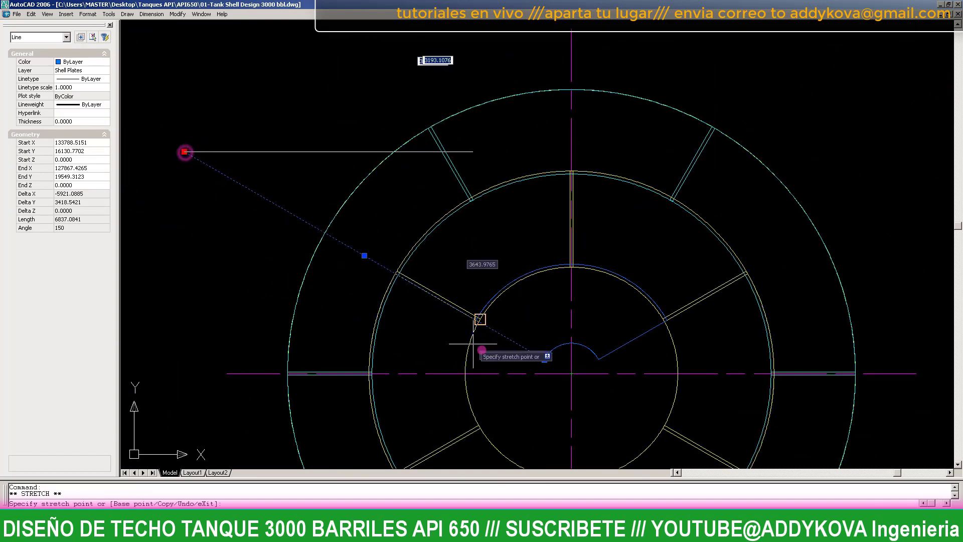
scroll(441, 262, "up", 3)
scroll(400, 189, "up", 2)
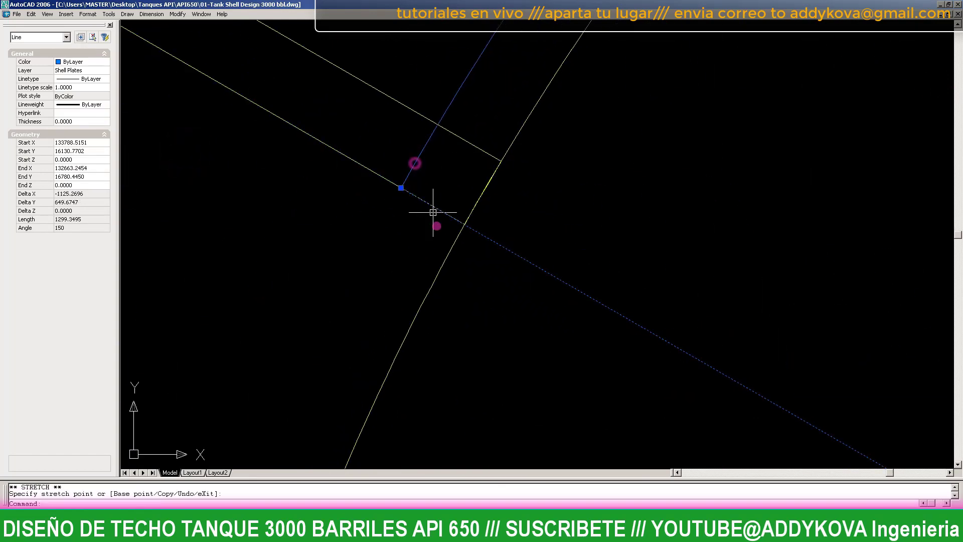
scroll(381, 256, "down", 4)
key("Escape")
key("Escape")
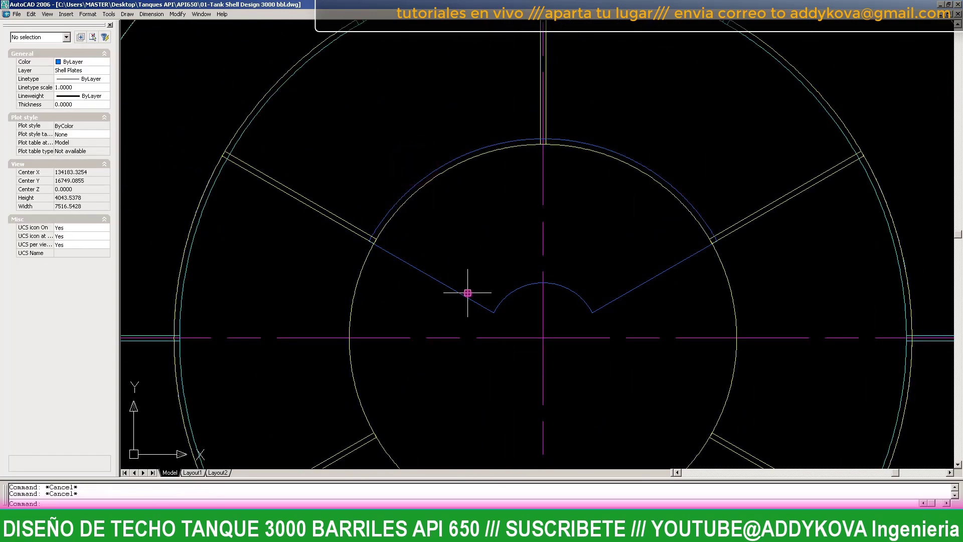
- Make one REGION from the left inclined line, small centre arc and right inclined line
type("reg")
key("Return")
left_click(449, 287)
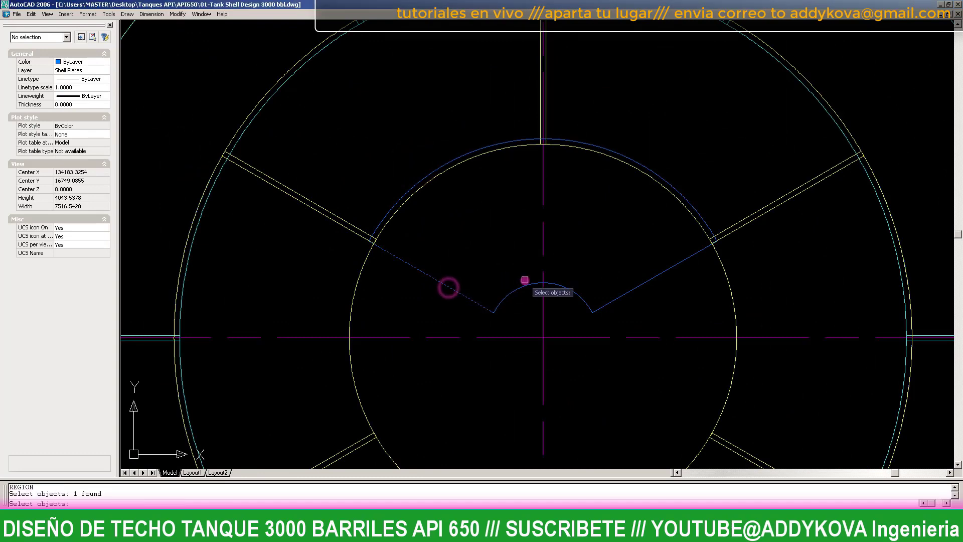
left_click(522, 288)
left_click(650, 276)
scroll(723, 201, "up", 2)
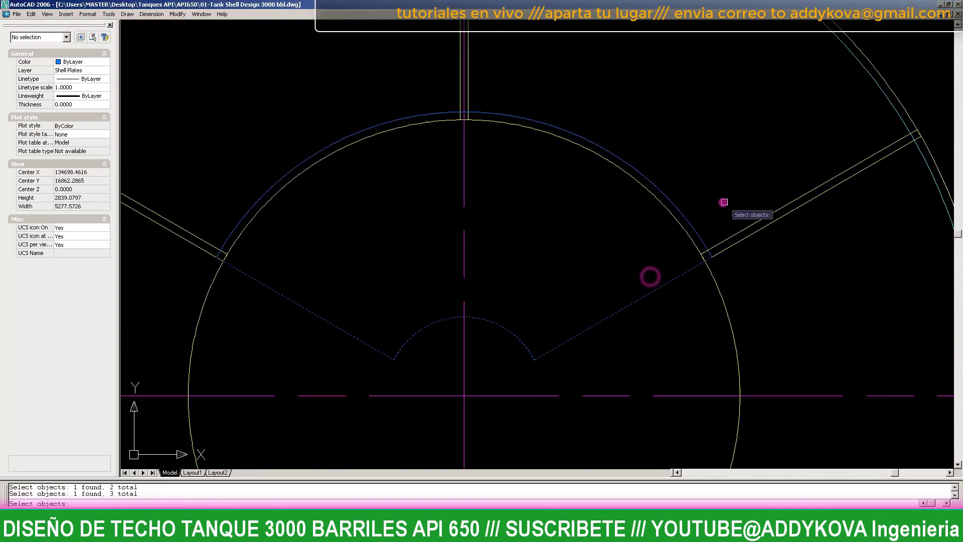
scroll(673, 201, "down", 2)
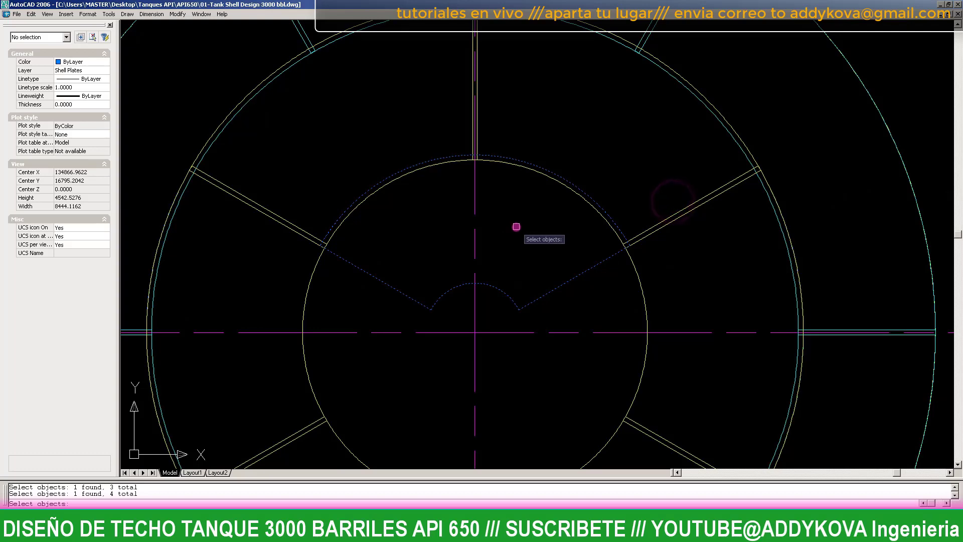
right_click(554, 242)
left_click(578, 279)
scroll(490, 243, "down", 2)
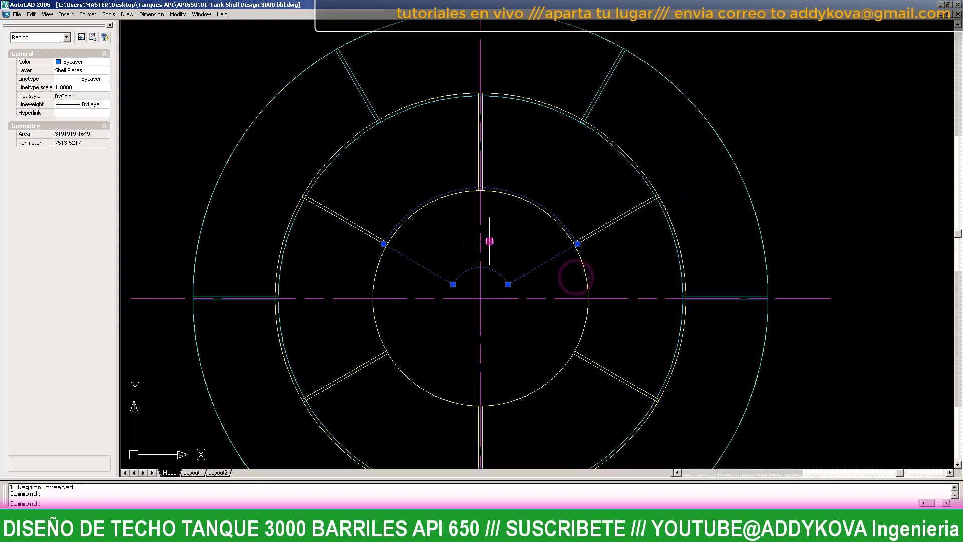
key("Escape")
- Polar-array the roof plate region six times about the tank centre, then undo it
type("array")
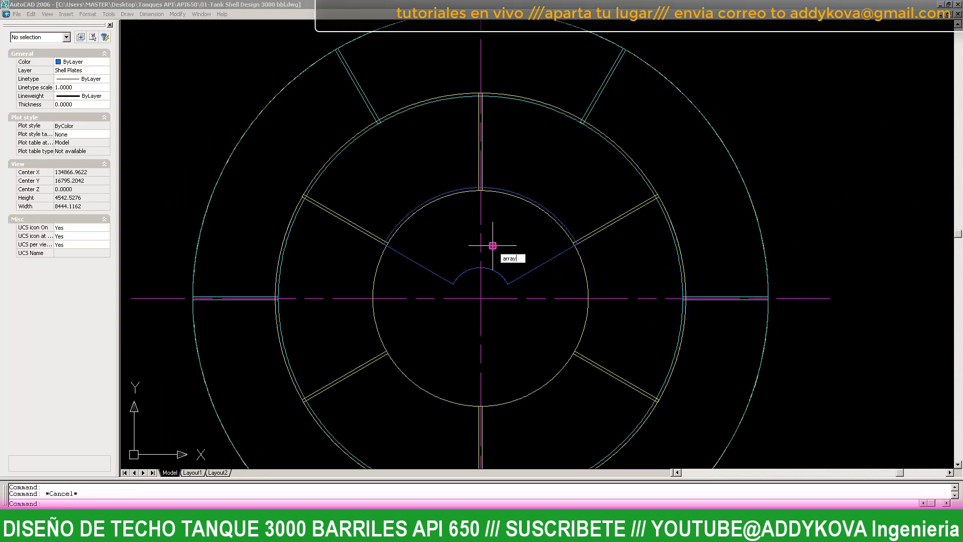
key("Return")
left_click(539, 188)
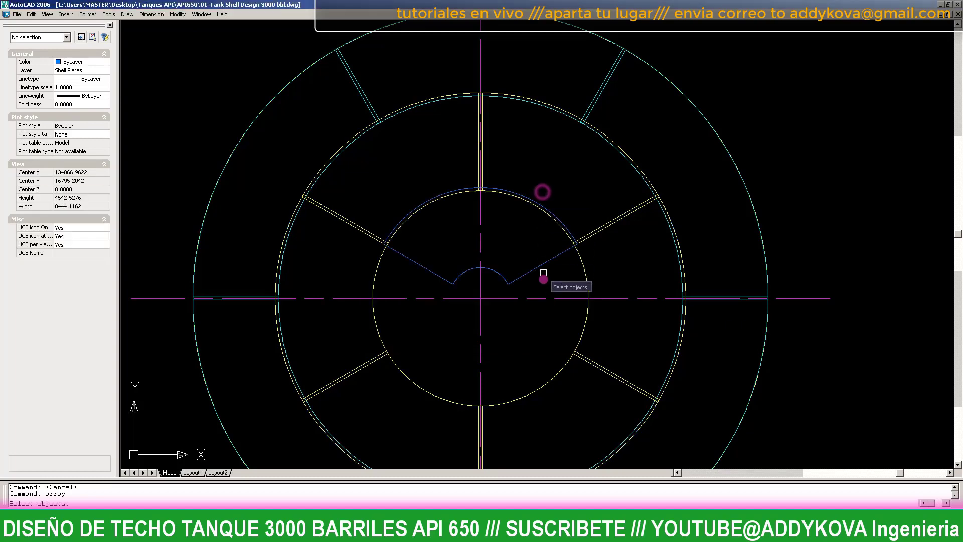
left_click(546, 269)
right_click(545, 263)
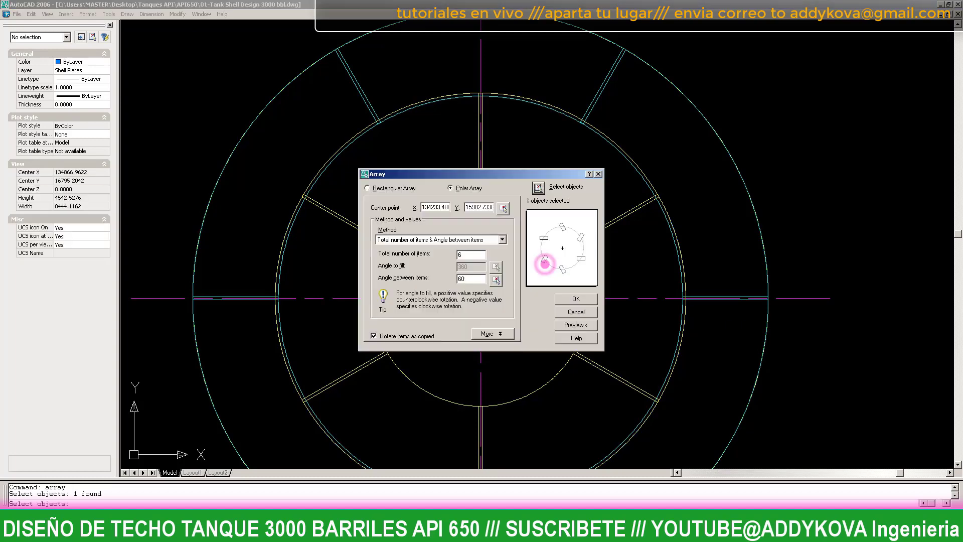
left_click(503, 208)
left_click(480, 298)
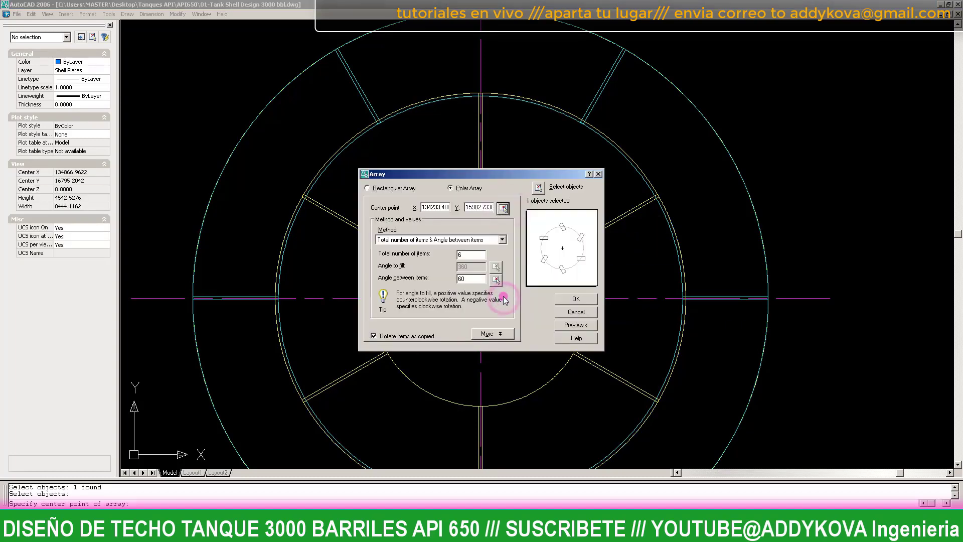
left_click(576, 299)
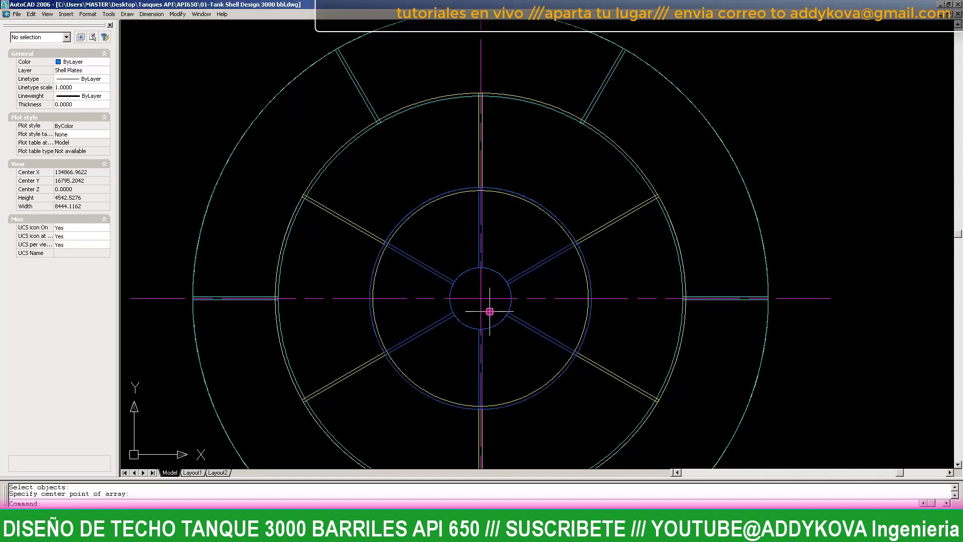
key("ctrl+z")
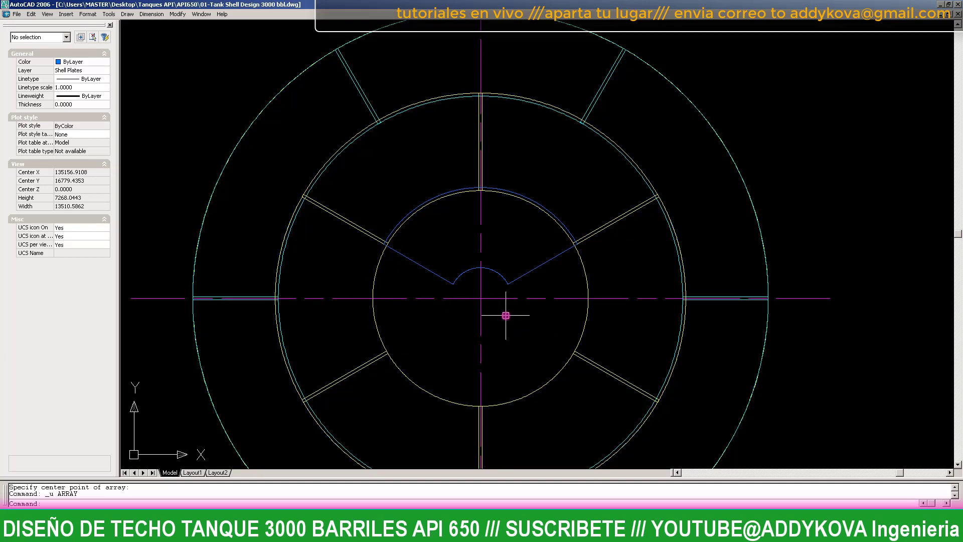
- Polar-array the roof plate region as 3 items spaced 120° about the tank centre
type("array")
key("Return")
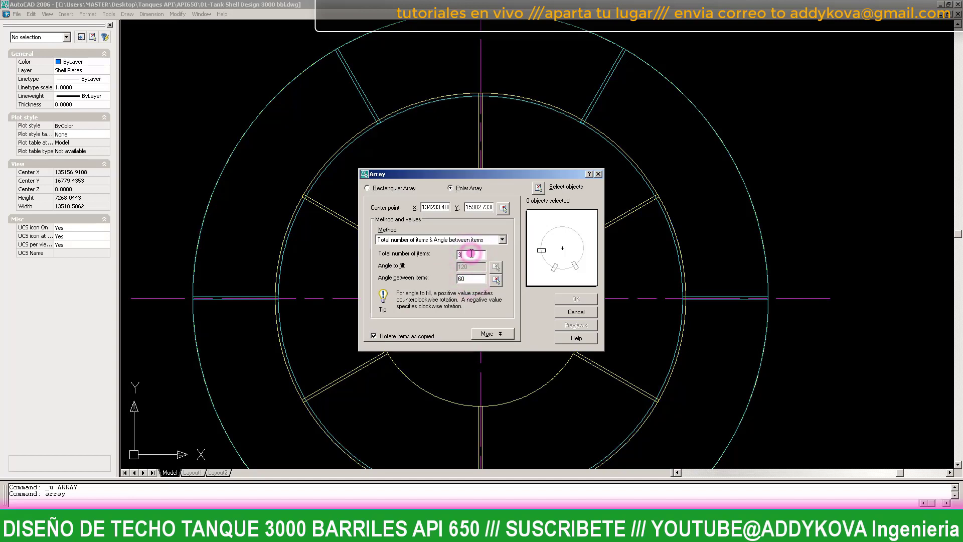
left_click(544, 190)
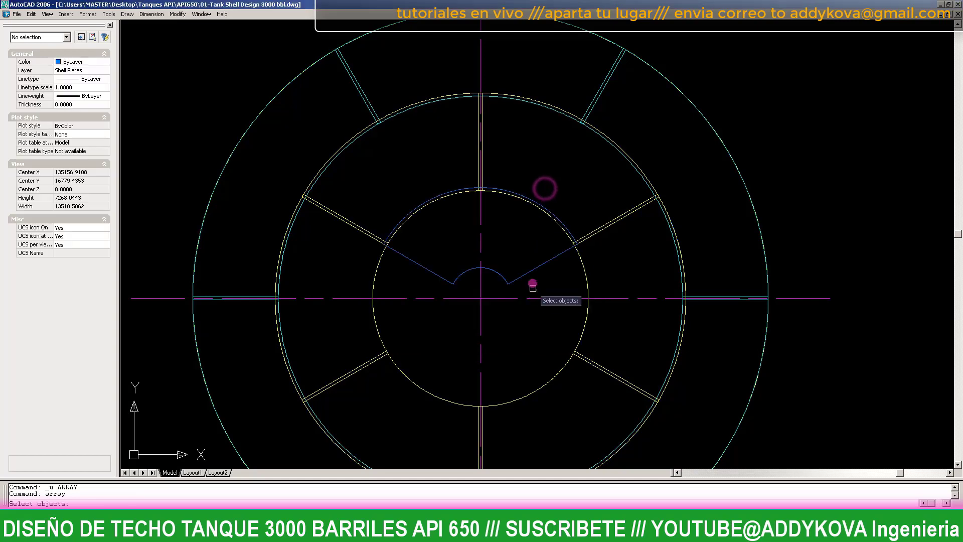
left_click(528, 269)
key("Return")
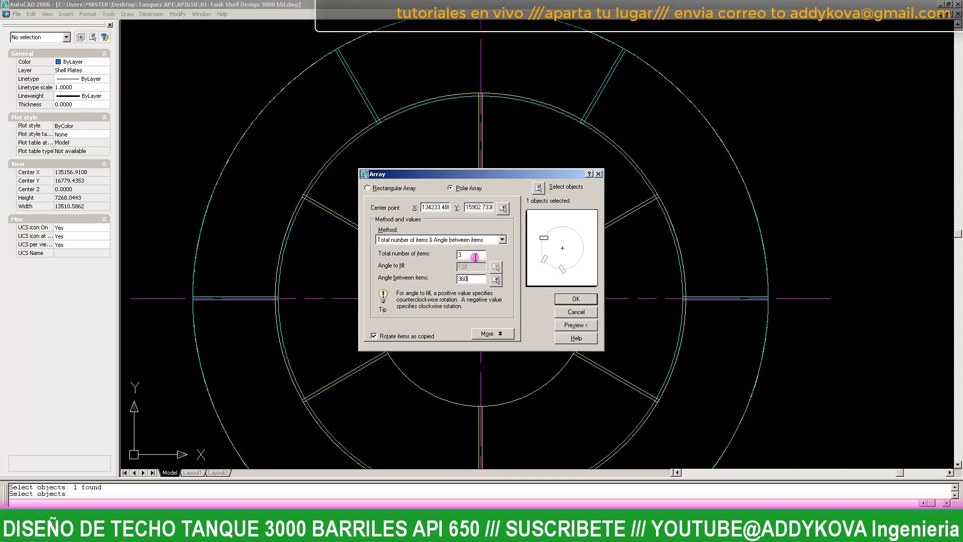
left_click(474, 278)
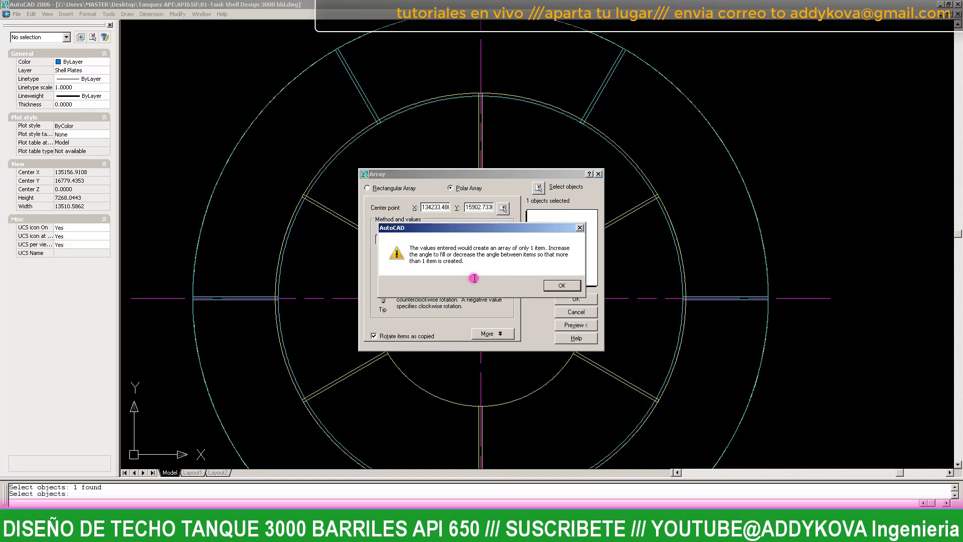
left_click(557, 284)
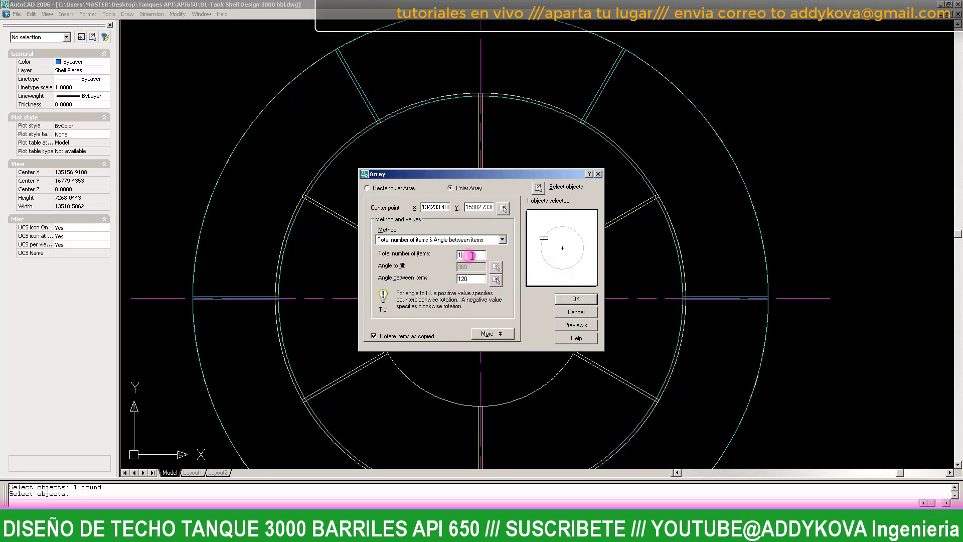
left_click(568, 298)
scroll(475, 303, "up", 3)
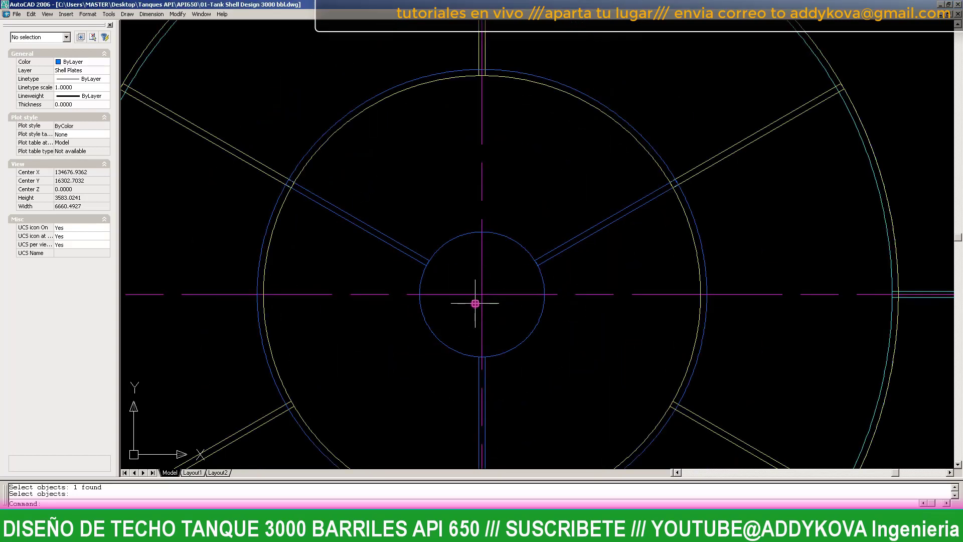
scroll(583, 233, "up", 3)
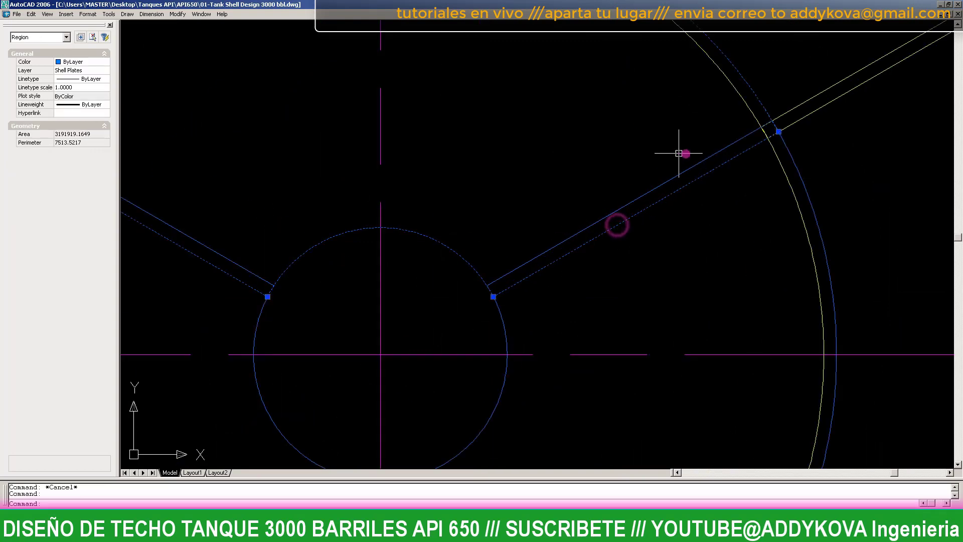
scroll(820, 187, "down", 2)
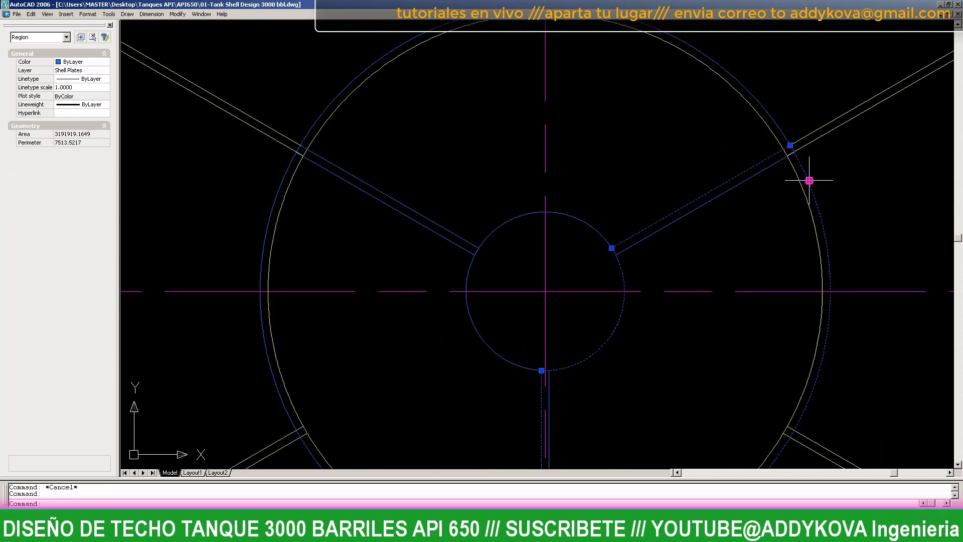
scroll(812, 180, "up", 1)
middle_click_drag(622, 118, 583, 311)
key("Escape")
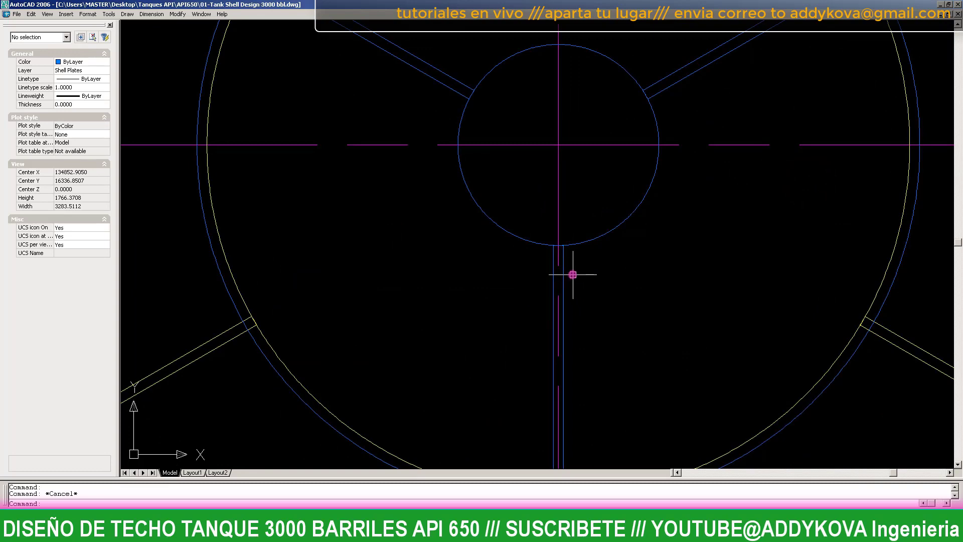
scroll(423, 272, "down", 2)
scroll(423, 272, "down", 1)
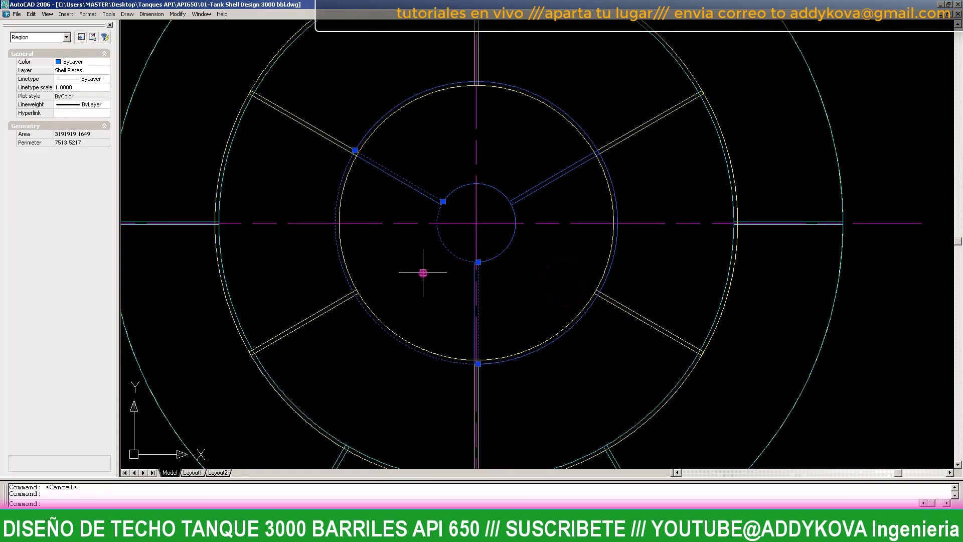
scroll(423, 272, "down", 1)
scroll(423, 273, "down", 1)
key("Escape")
scroll(428, 273, "down", 1)
scroll(452, 256, "down", 2)
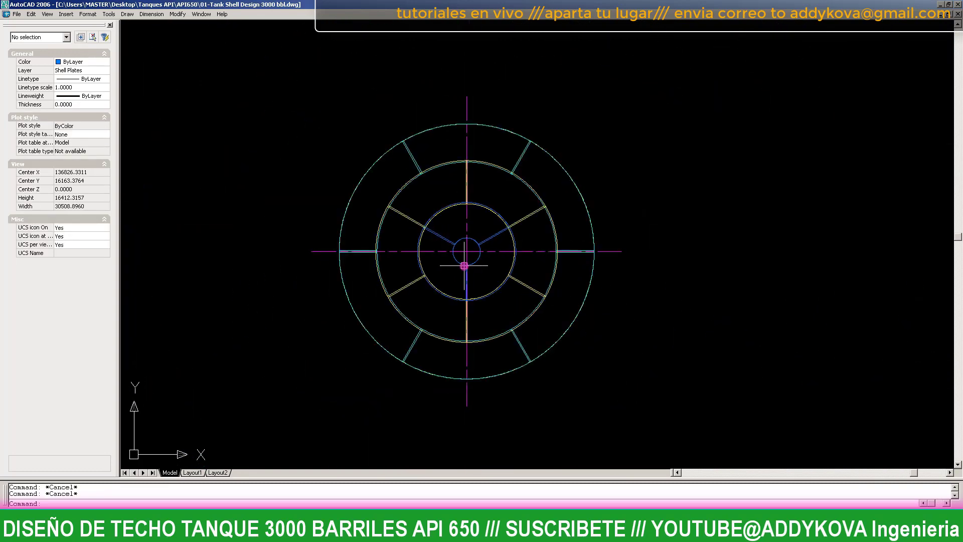
scroll(396, 279, "up", 1)
scroll(473, 277, "up", 3)
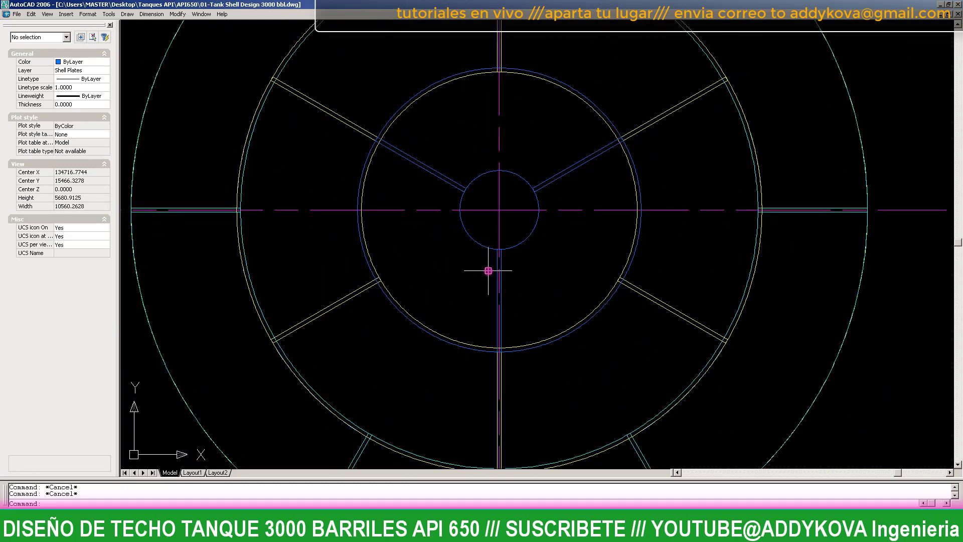
scroll(486, 270, "down", 4)
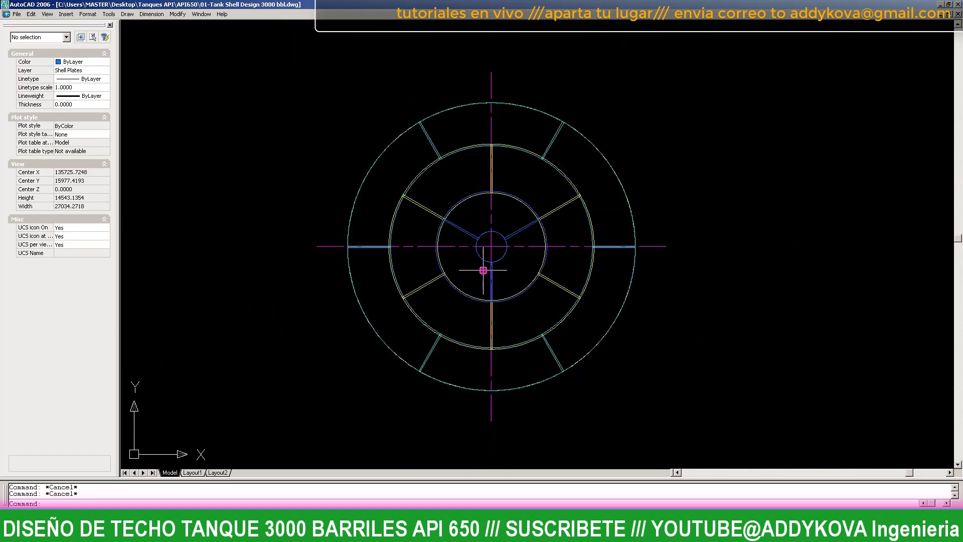
type("z")
key("Return")
scroll(431, 180, "down", 2)
type("w")
key("Return")
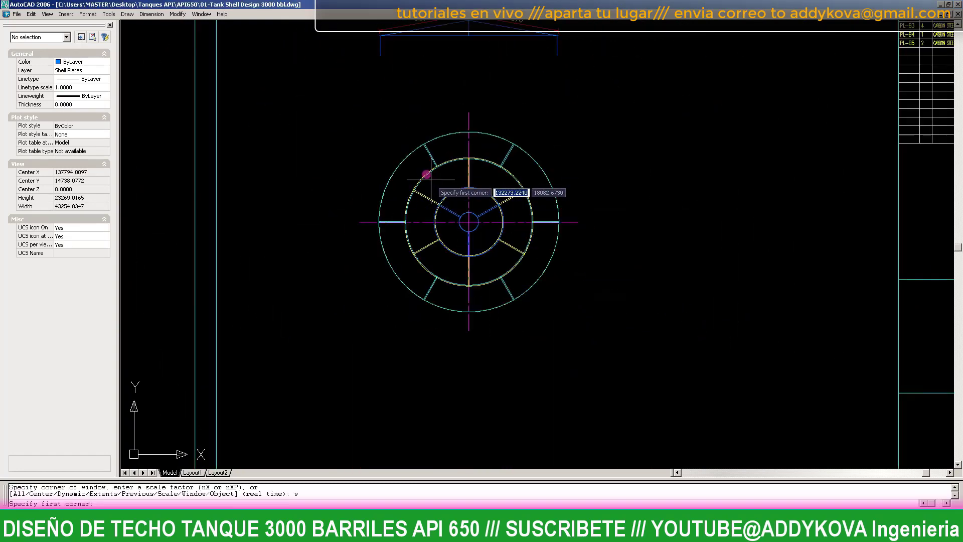
left_click(358, 112)
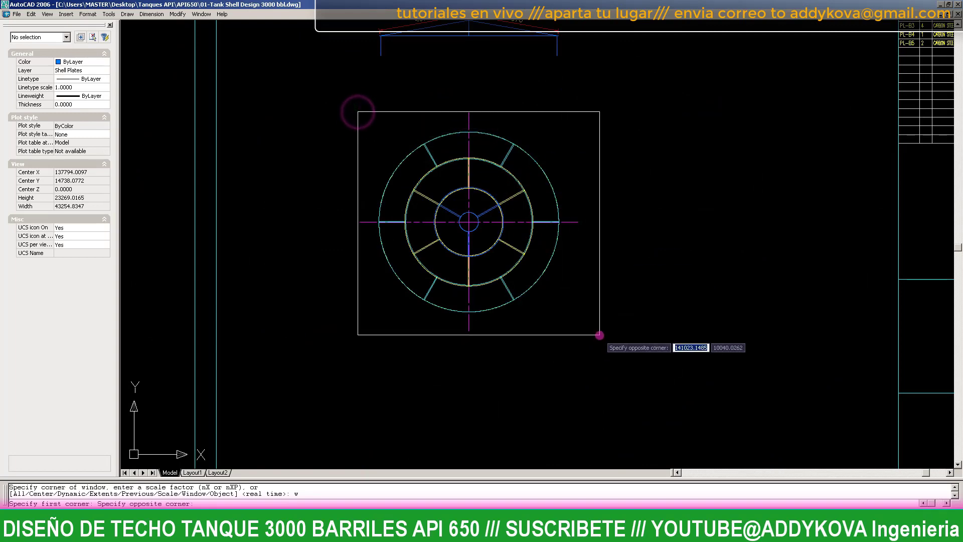
left_click(591, 332)
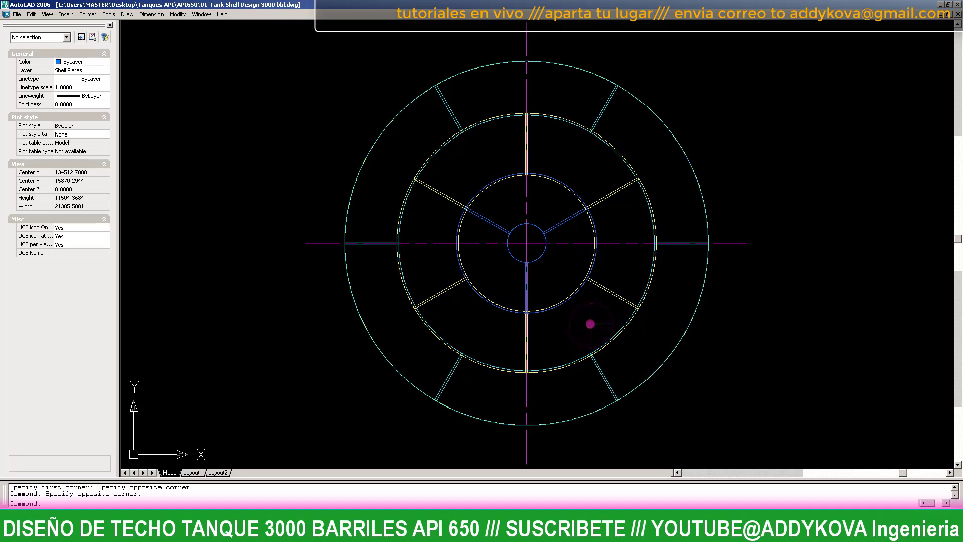
scroll(547, 253, "up", 2)
scroll(548, 252, "up", 2)
scroll(550, 250, "up", 1)
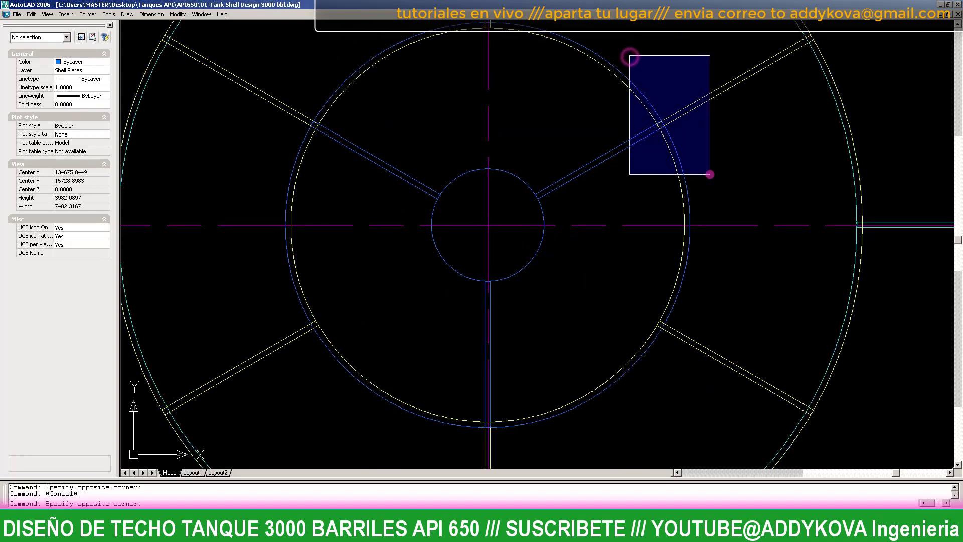
left_click(616, 178)
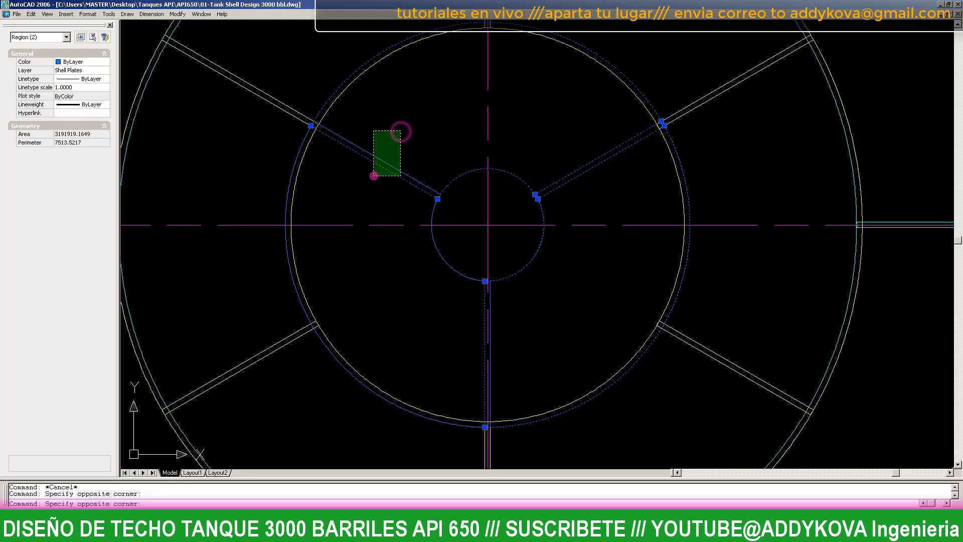
left_click(401, 132)
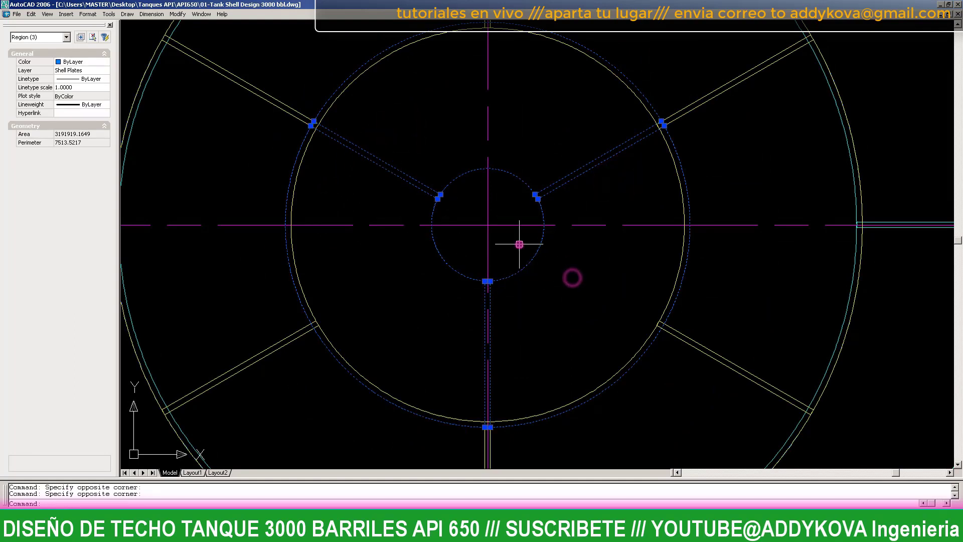
- Rotate the three roof regions about the tank centre base point, with ortho off
type("ro")
key("Return")
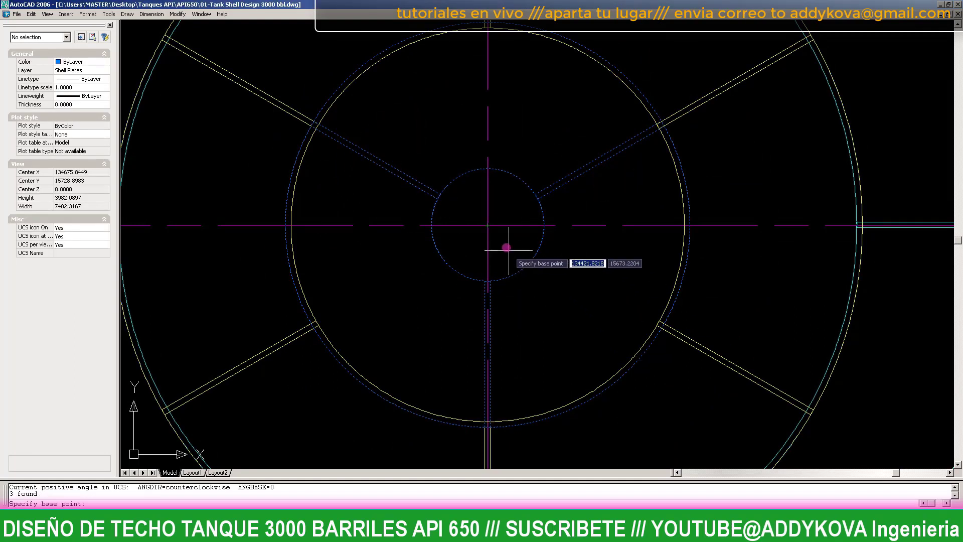
scroll(504, 221, "up", 3)
scroll(504, 221, "up", 2)
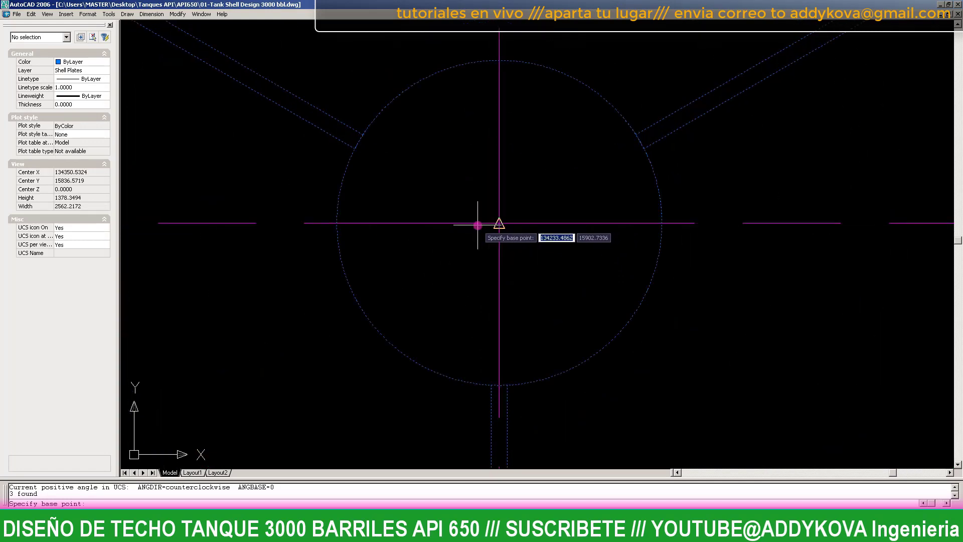
left_click(495, 221)
scroll(531, 246, "down", 4)
scroll(502, 261, "down", 2)
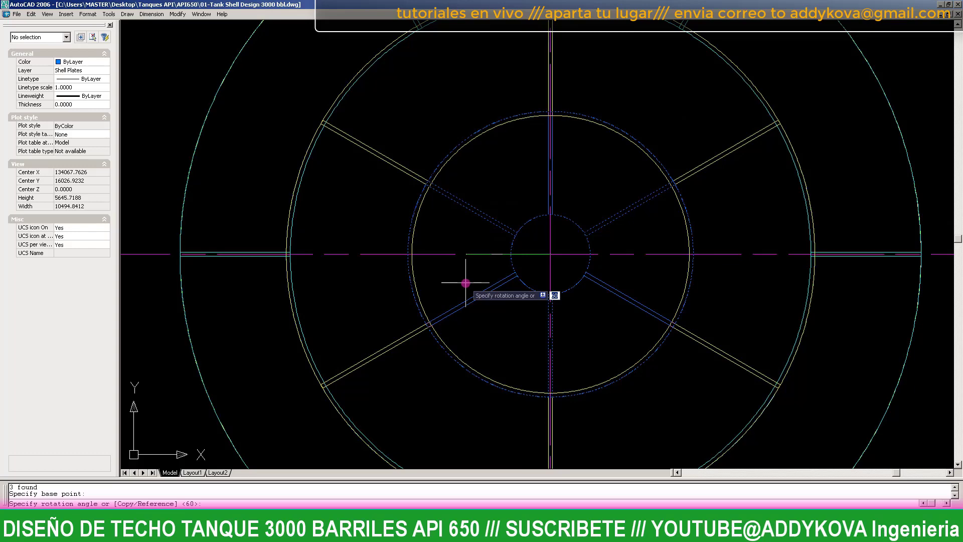
key("F8")
- Enter a 30° rotation angle to finish turning the roof regions
scroll(453, 215, "up", 2)
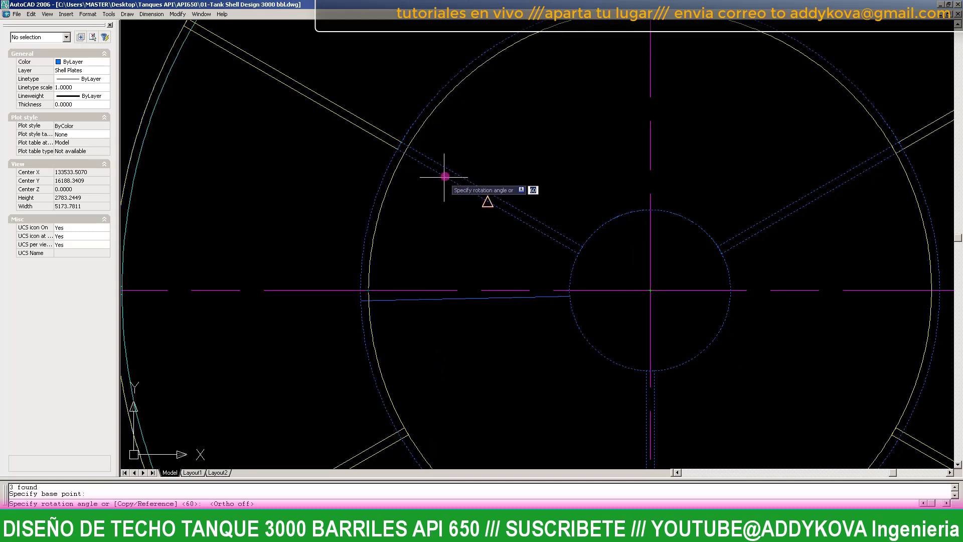
scroll(396, 145, "up", 2)
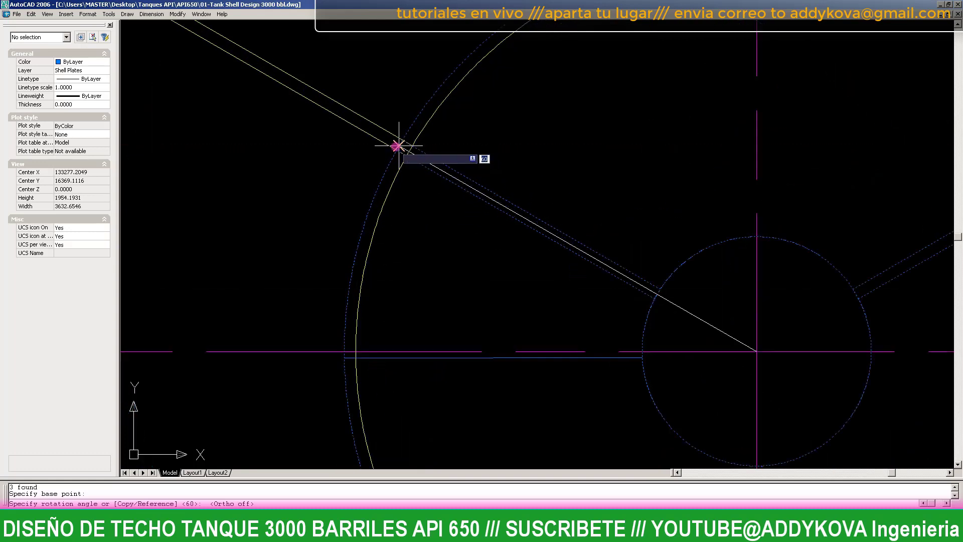
scroll(397, 145, "up", 2)
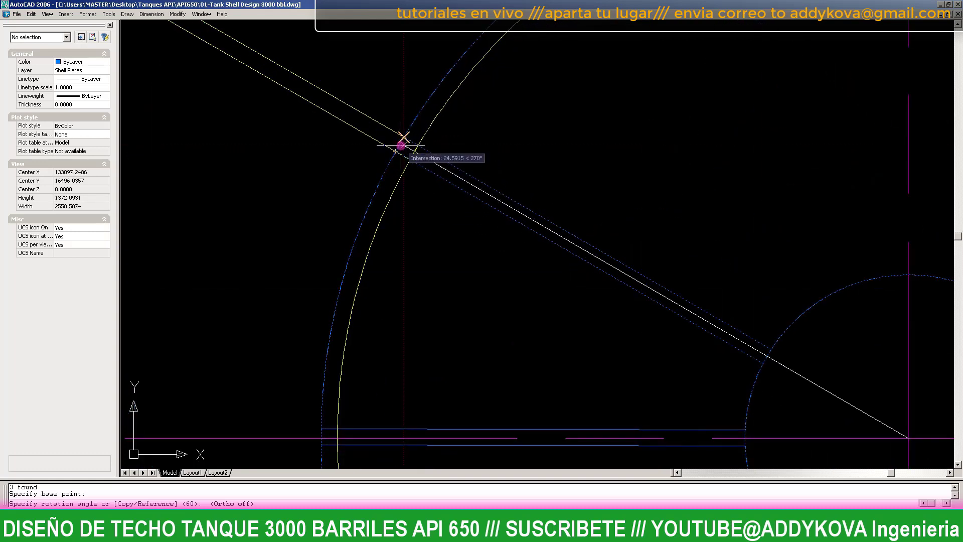
scroll(401, 145, "down", 2)
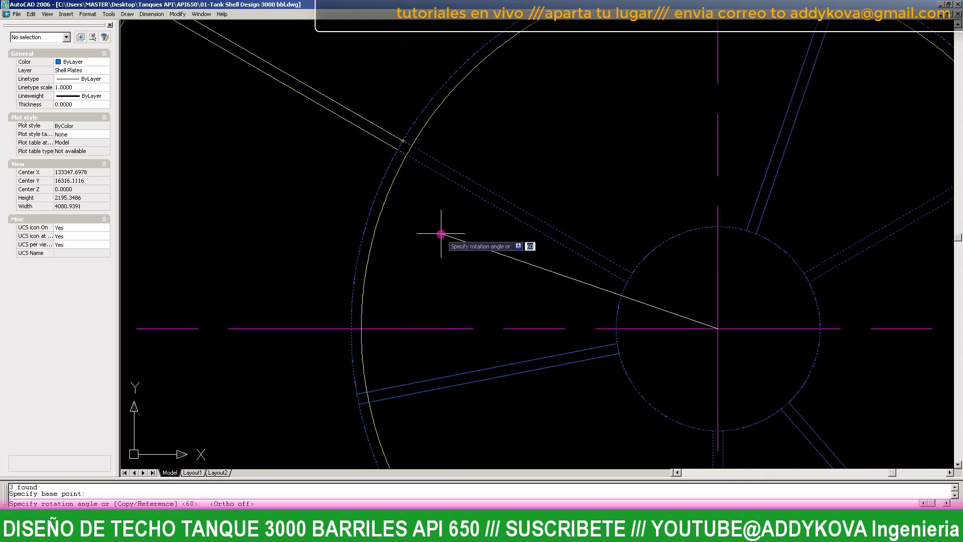
scroll(431, 190, "up", 2)
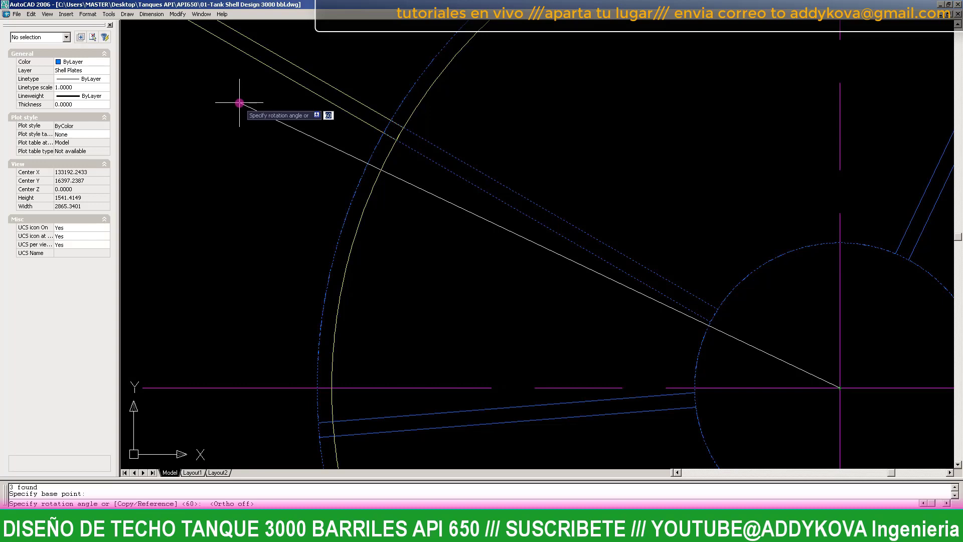
type(" 3")
key("Return")
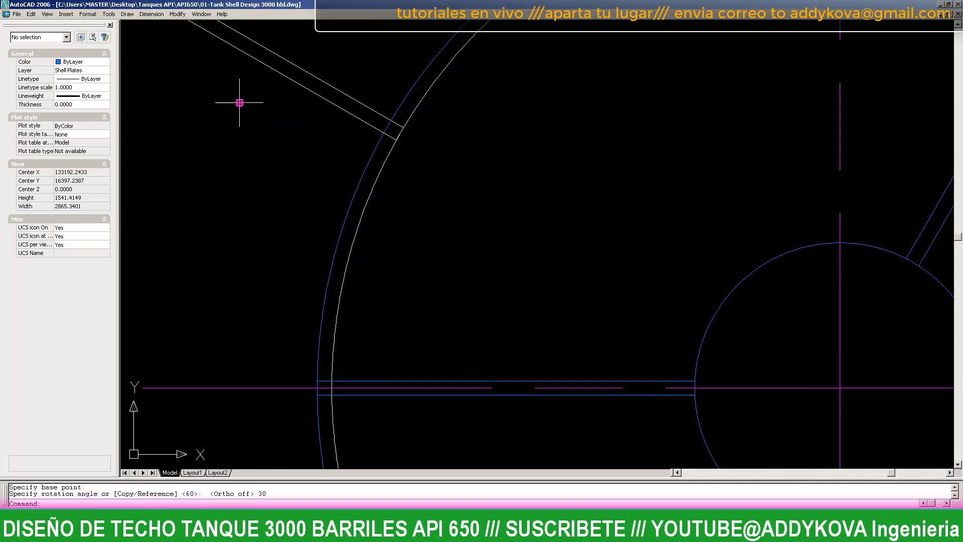
scroll(553, 165, "down", 6)
scroll(552, 166, "up", 2)
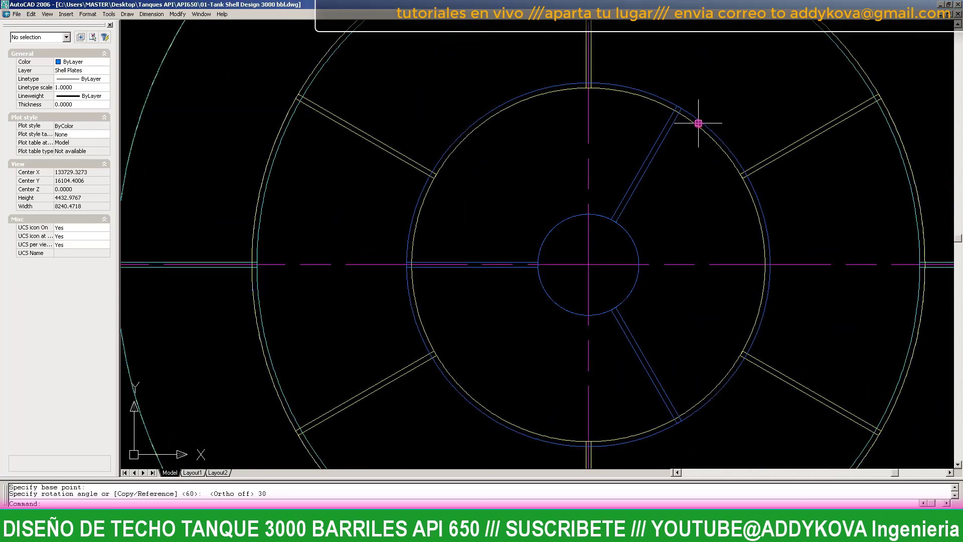
scroll(439, 383, "down", 3)
scroll(438, 383, "up", 2)
key("Escape")
scroll(486, 206, "down", 1)
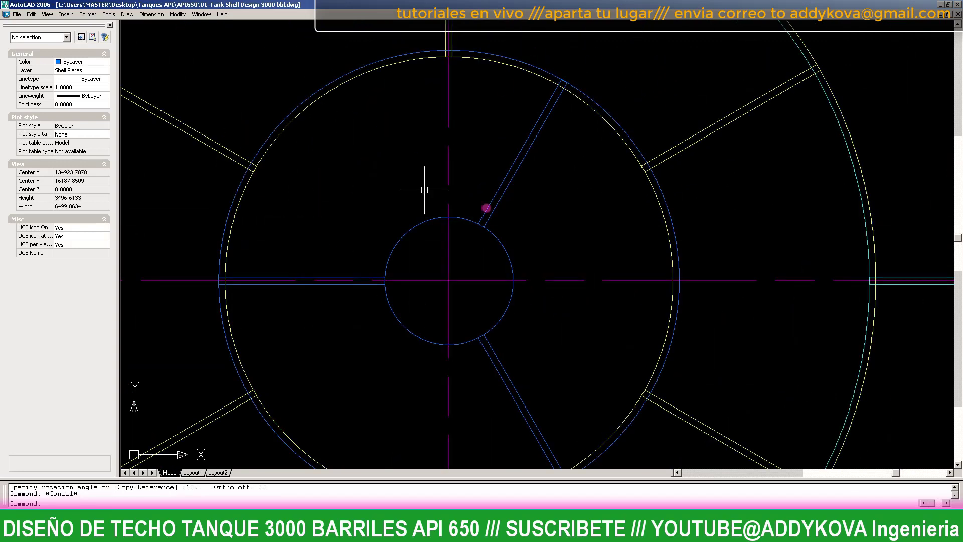
scroll(505, 231, "down", 1)
scroll(521, 240, "up", 1)
scroll(500, 258, "down", 3)
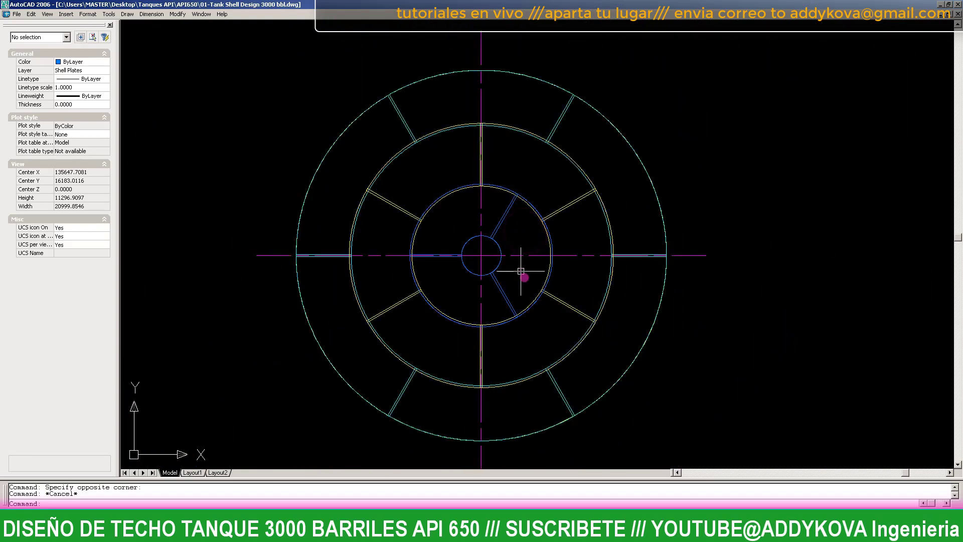
scroll(465, 316, "down", 1)
type("z")
key("Return")
type("w")
key("Return")
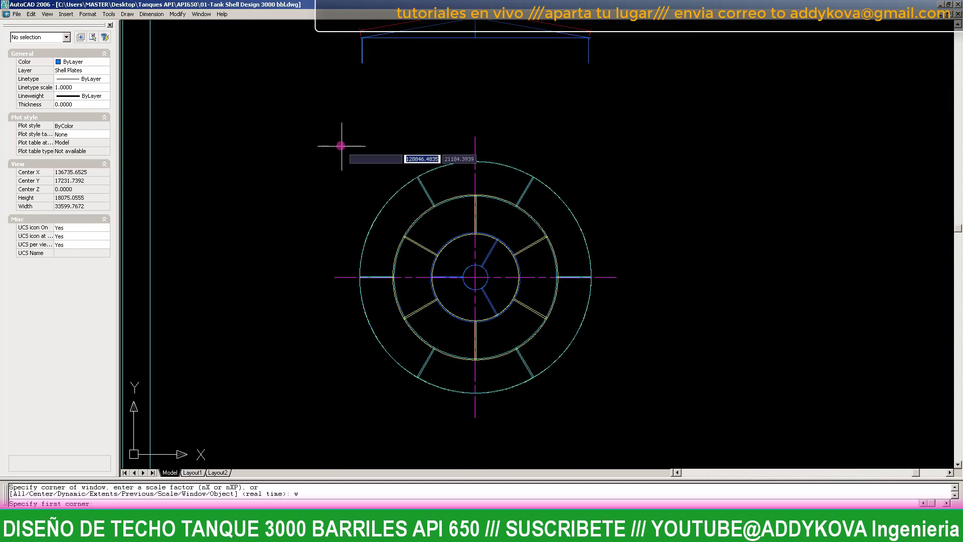
left_click(335, 132)
left_click(617, 422)
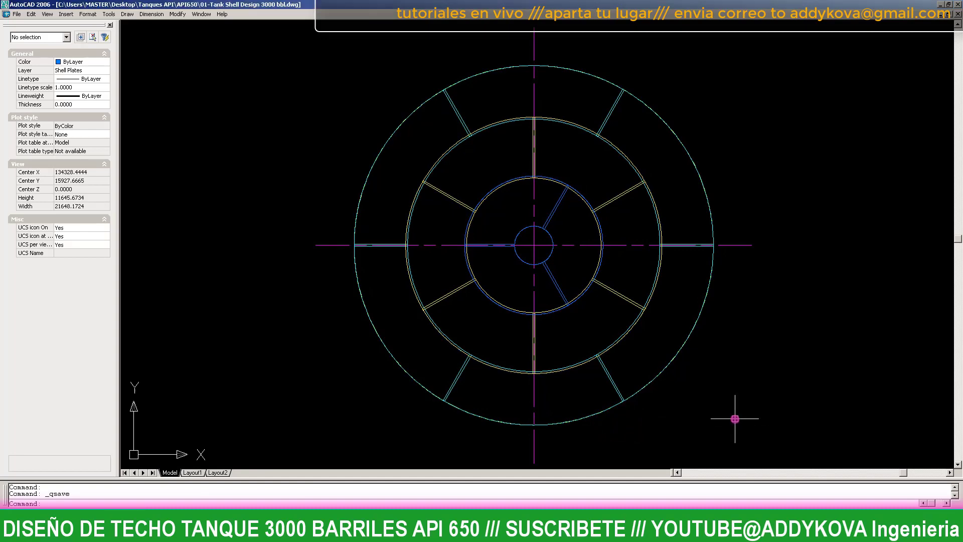
scroll(513, 267, "up", 4)
scroll(514, 266, "up", 3)
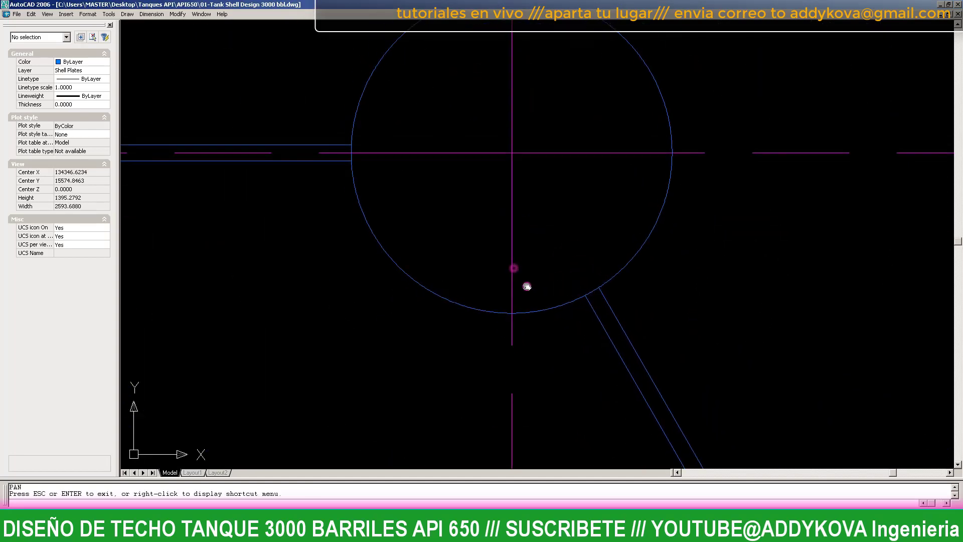
scroll(525, 284, "up", 3)
key("Escape")
type("dal")
key("Return")
scroll(326, 160, "up", 5)
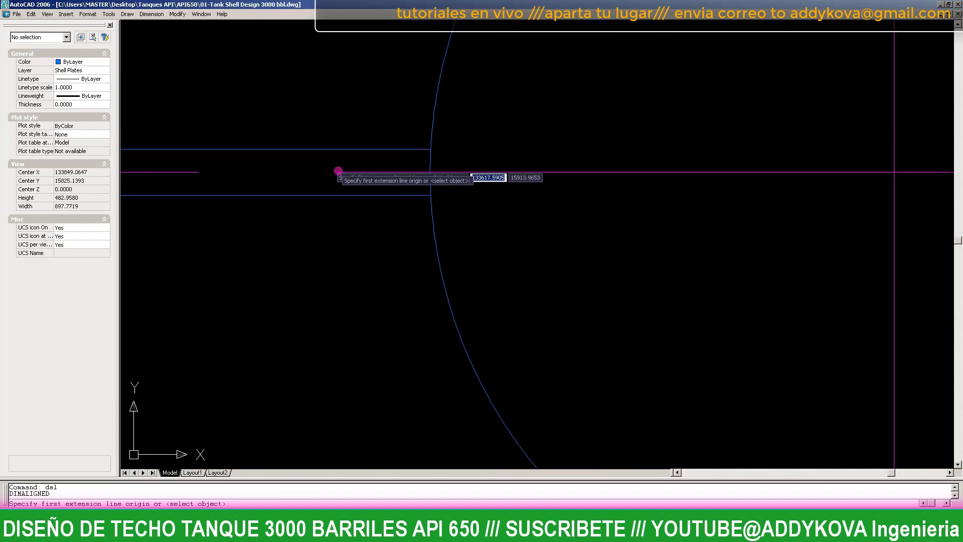
left_click(375, 193)
left_click(415, 146)
scroll(423, 150, "down", 10)
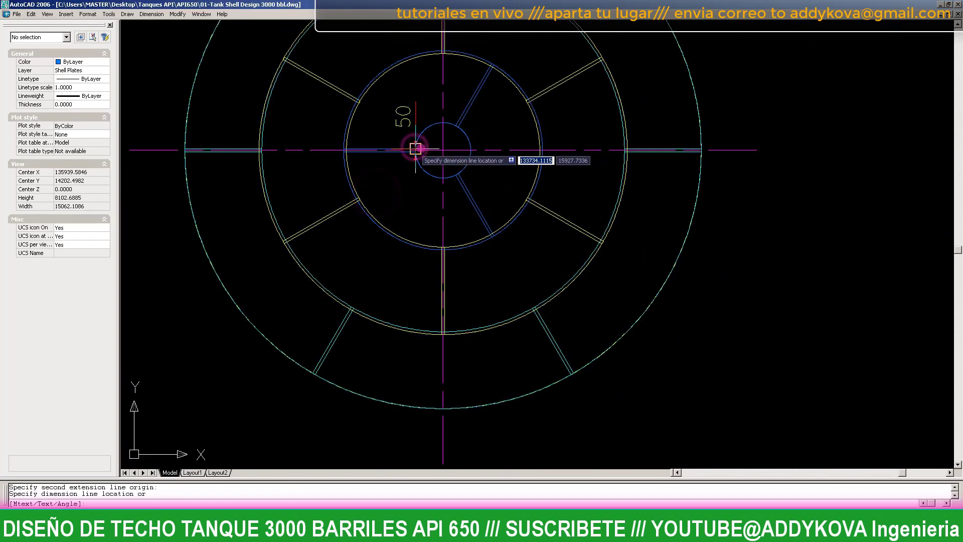
scroll(423, 150, "up", 2)
scroll(476, 151, "down", 1)
scroll(476, 150, "down", 1)
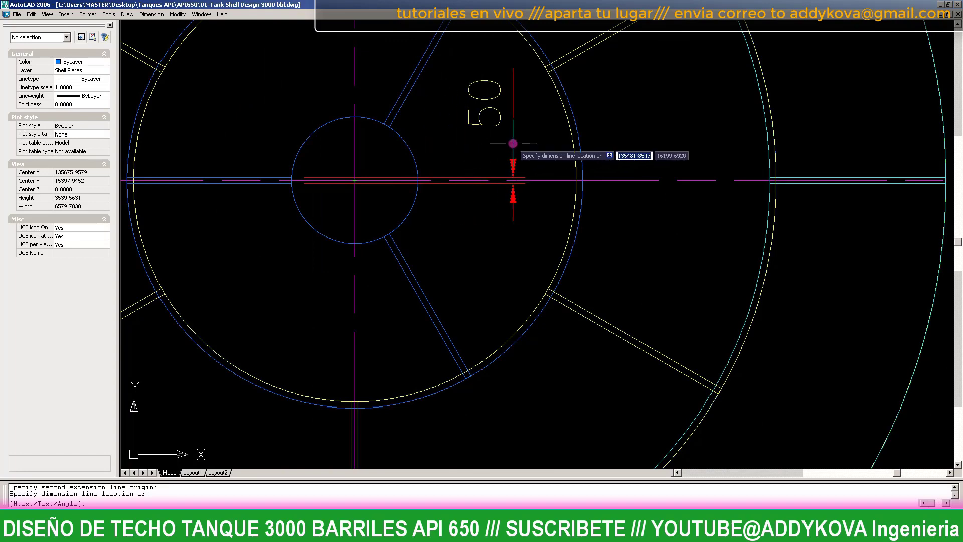
key("Escape")
key("Return")
scroll(577, 296, "up", 5)
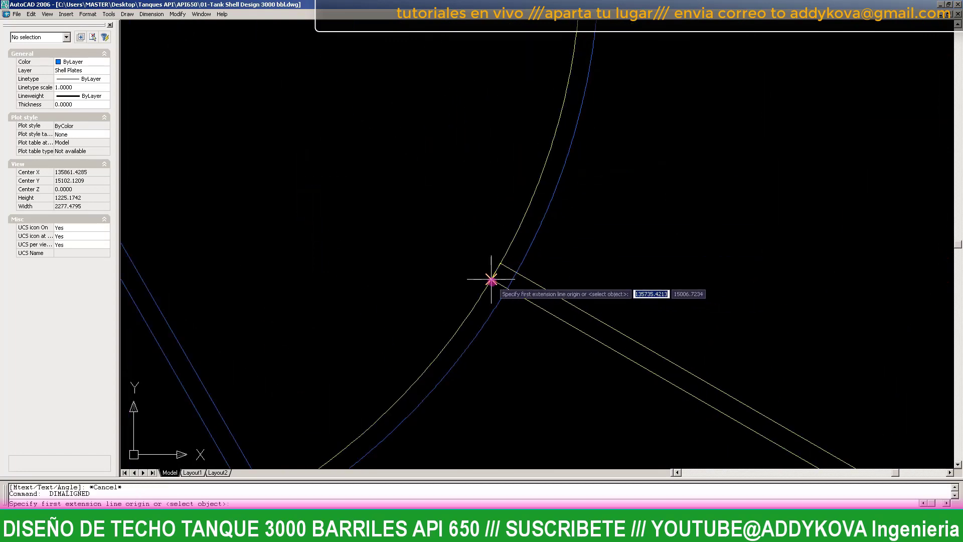
left_click(492, 281)
scroll(500, 263, "down", 6)
left_click(462, 240)
key("Escape")
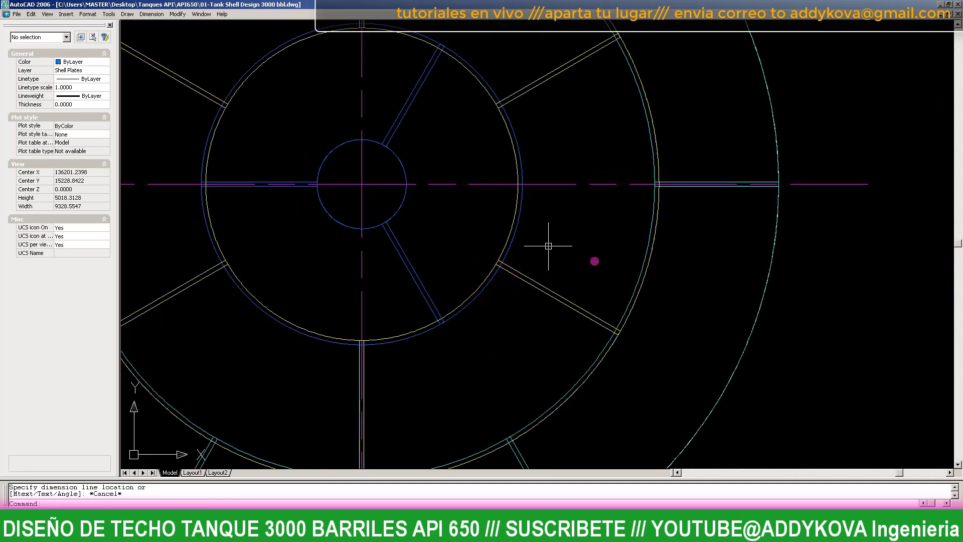
scroll(554, 243, "down", 3)
key("Return")
scroll(601, 339, "up", 8)
left_click(518, 299)
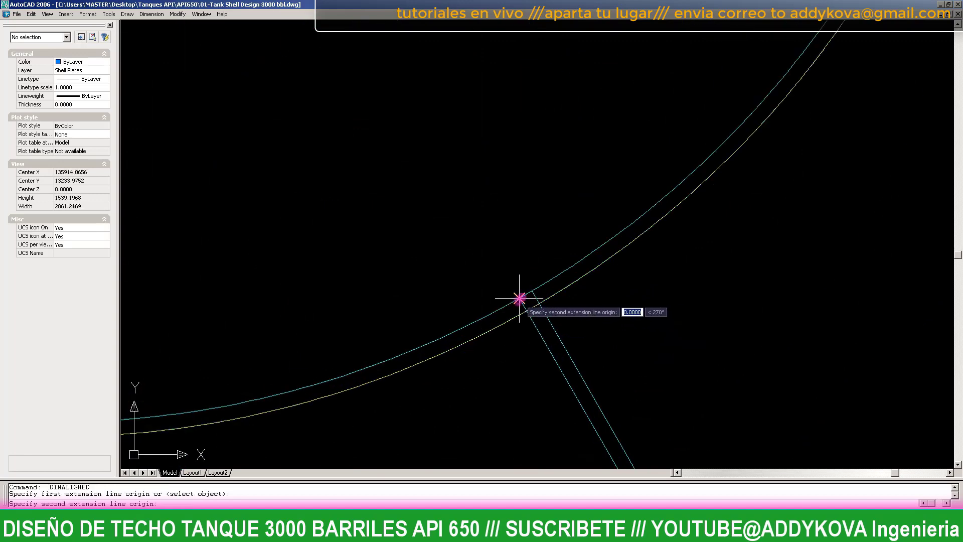
scroll(531, 291, "down", 8)
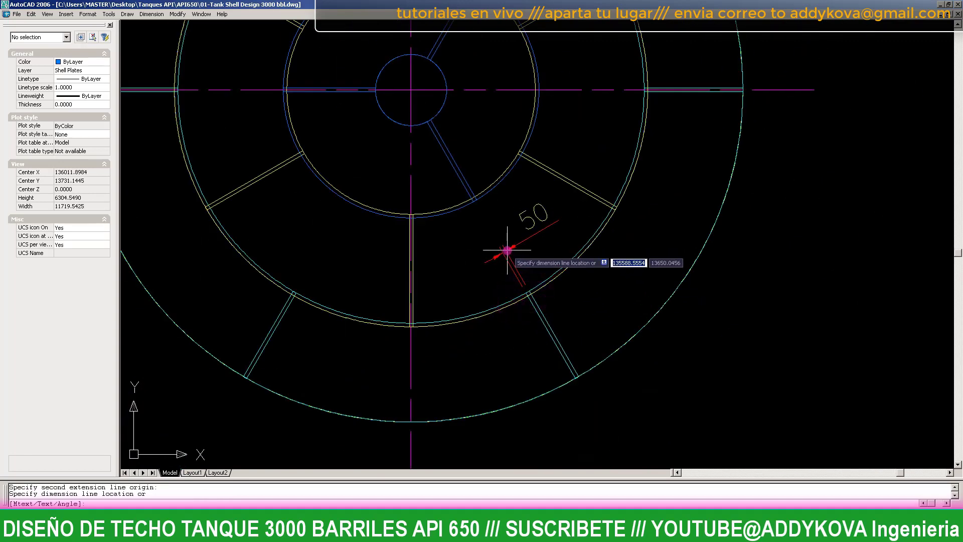
key("Escape")
scroll(507, 276, "down", 3)
scroll(528, 332, "up", 2)
key("Escape")
key("Escape")
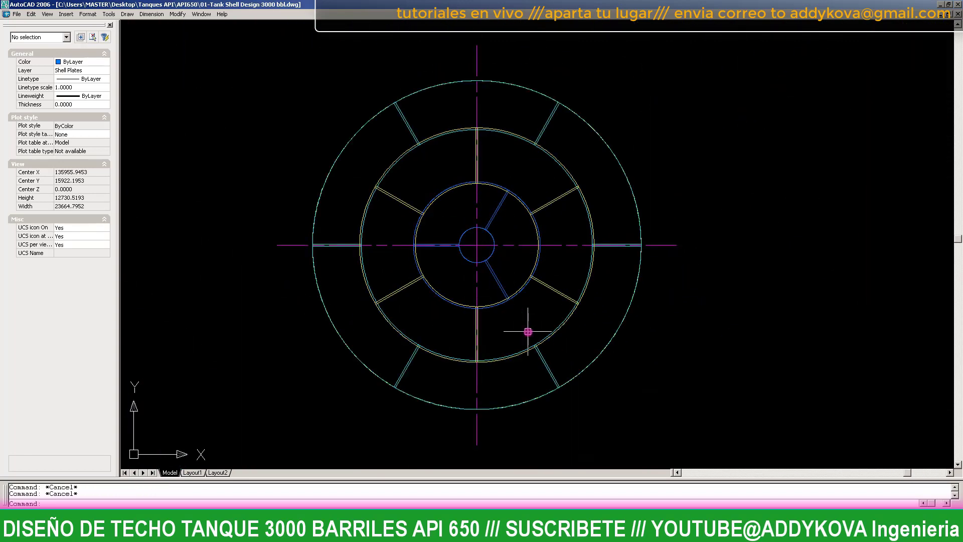
type("z")
key("Return")
- Zoom window in on the roof plan centre
type("w")
key("Return")
scroll(351, 216, "down", 2)
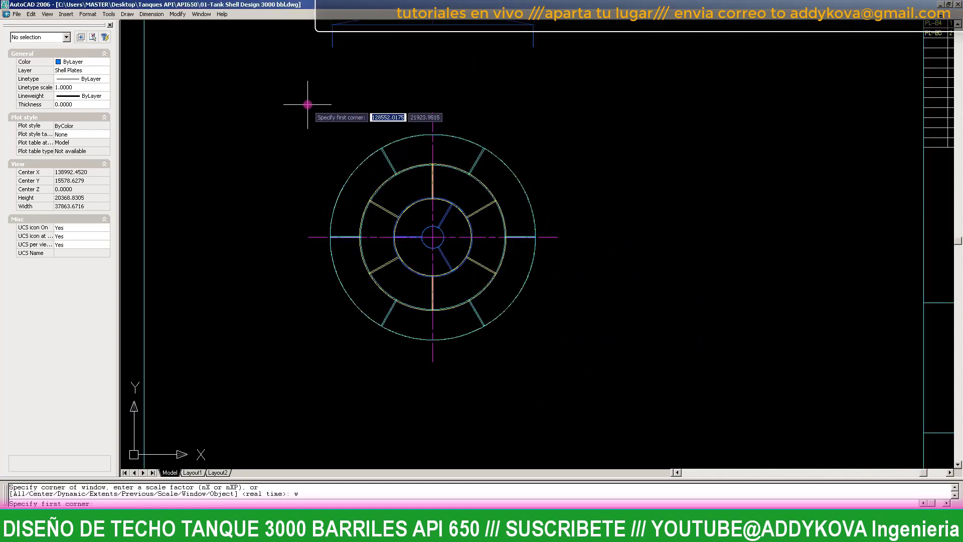
left_click(308, 104)
left_click(567, 366)
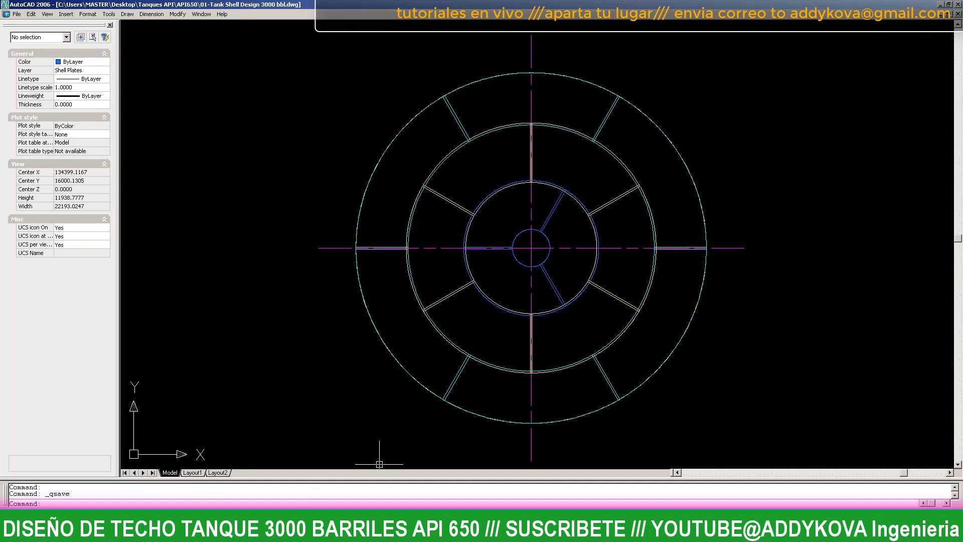
scroll(723, 407, "up", 1)
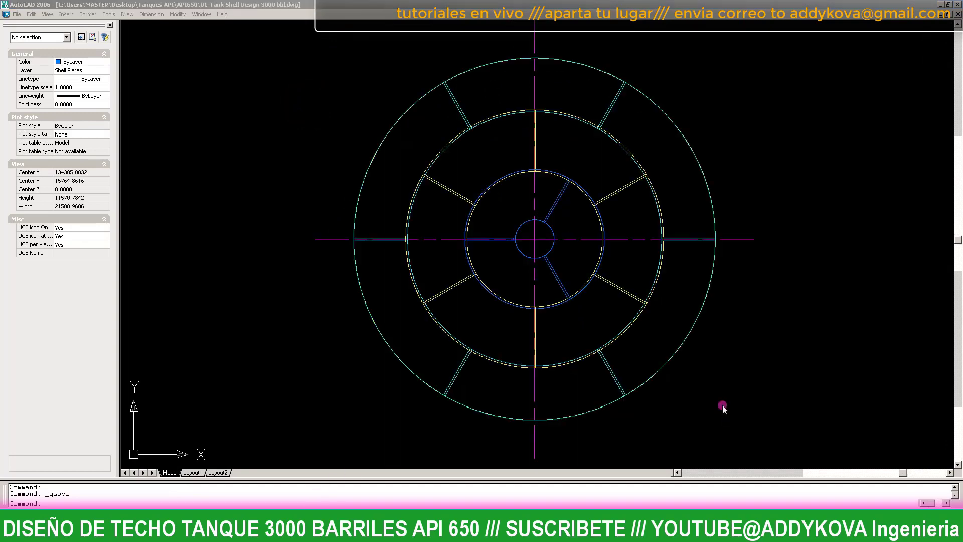
scroll(827, 415, "up", 1)
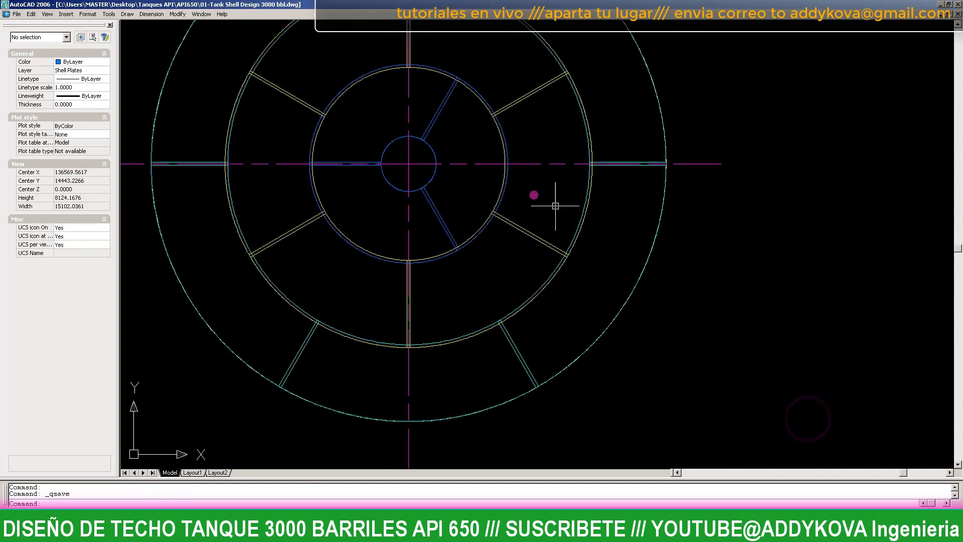
scroll(383, 136, "up", 1)
scroll(402, 151, "up", 2)
scroll(457, 242, "up", 1)
scroll(456, 243, "up", 1)
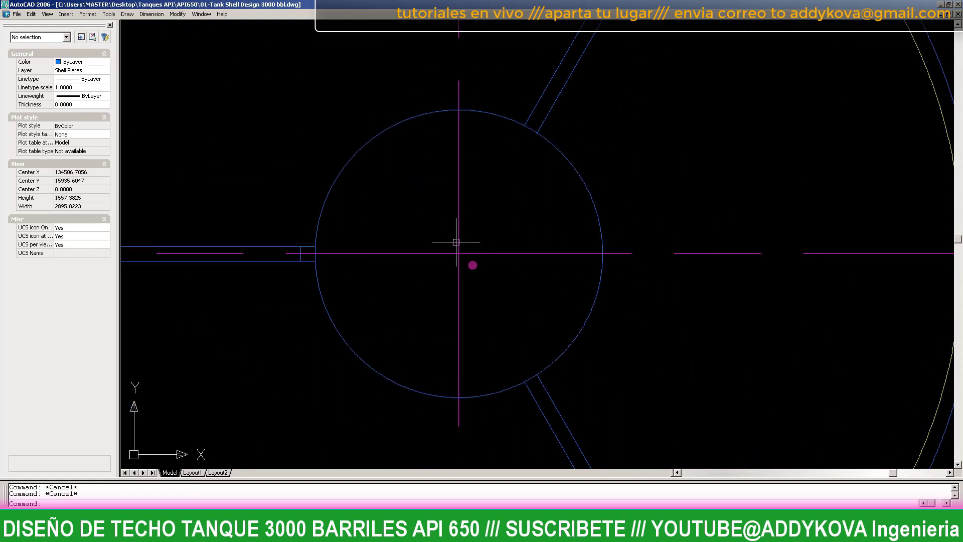
- Draw a 250-diameter circle centred on the small circle at the roof centre
type("c")
key("Return")
left_click(456, 252)
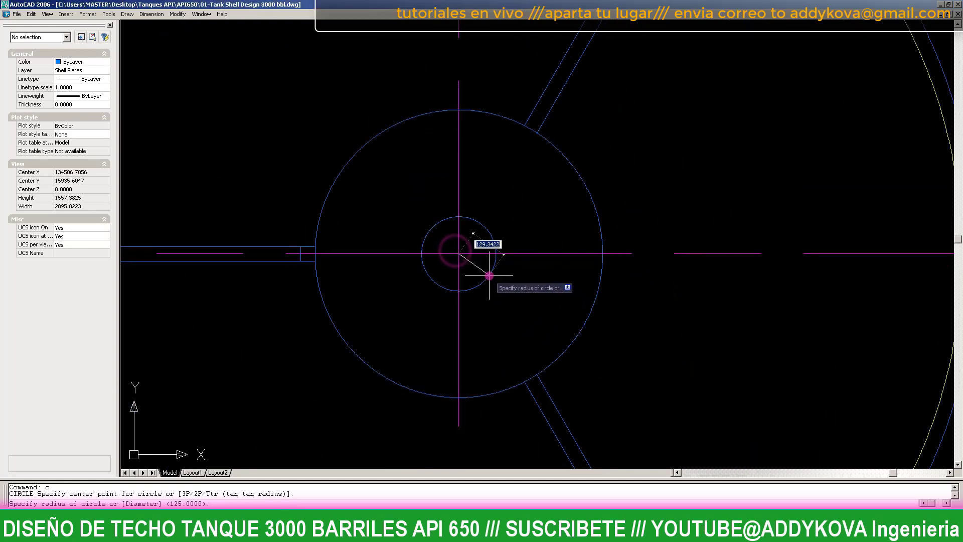
type("2")
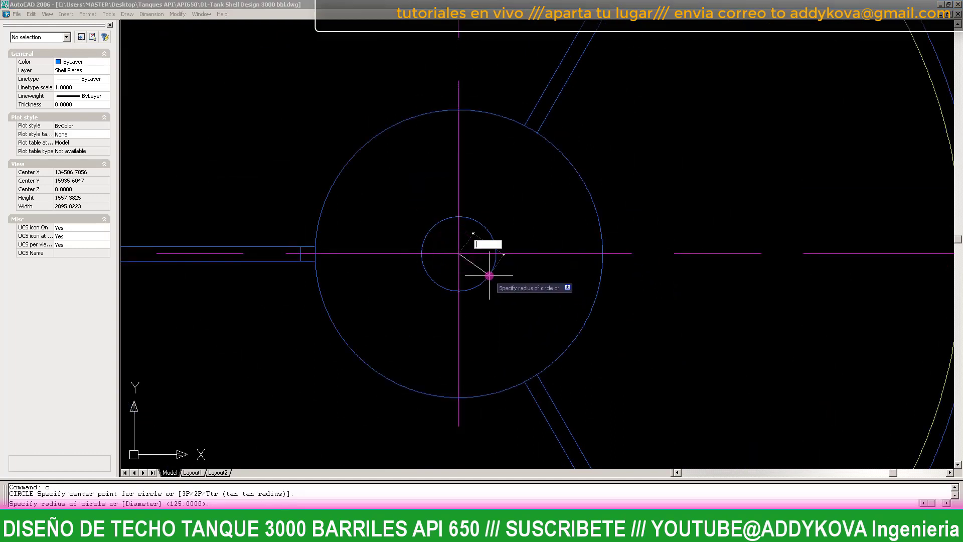
type("d")
key("Return")
type("250")
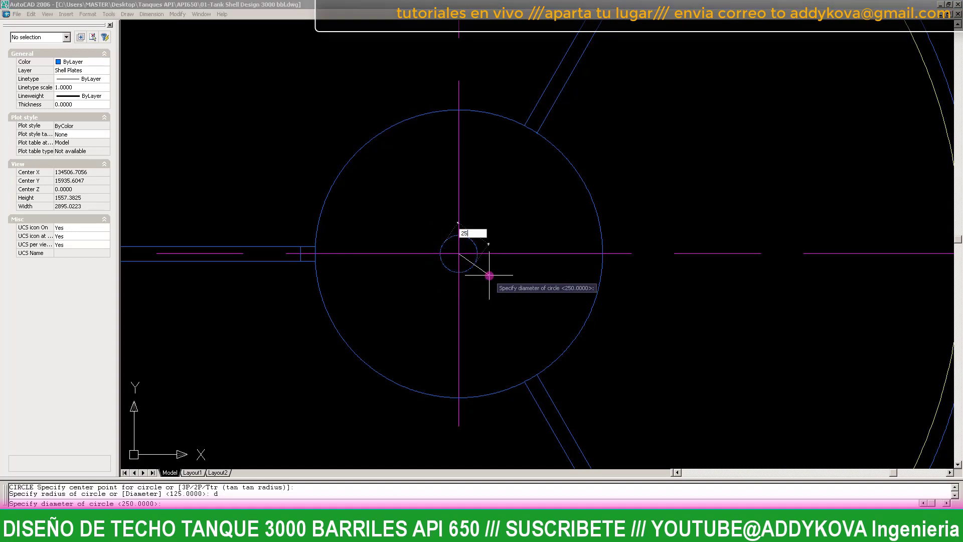
key("Return")
type("l")
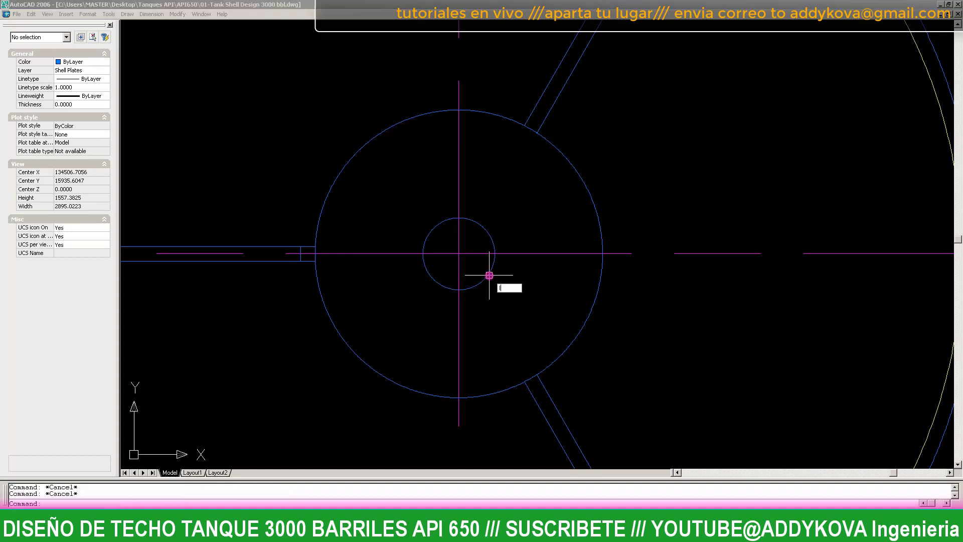
key("Return")
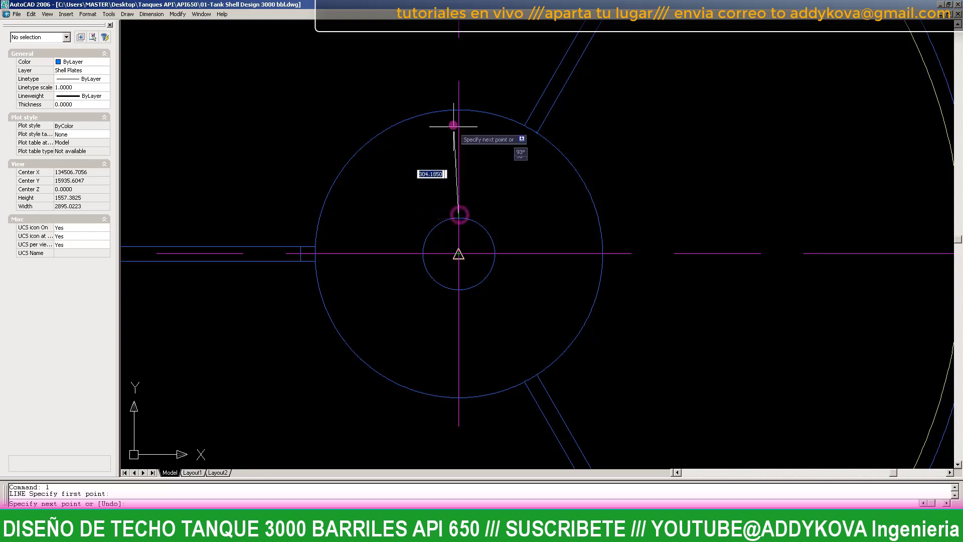
- Offset the vertical centreline to make a slot line on its left side
left_click(458, 109)
key("Escape")
key("Escape")
scroll(458, 120, "up", 3)
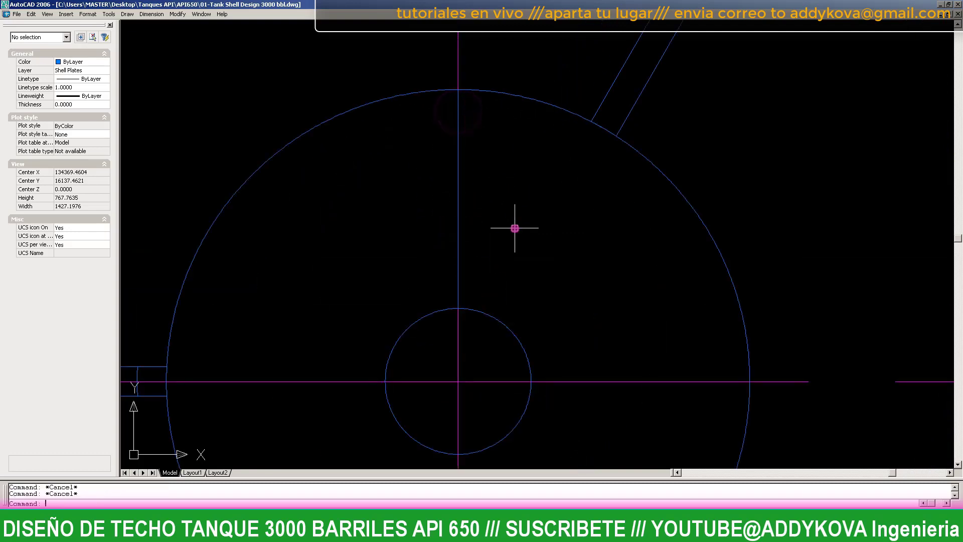
type("o")
key("Return")
key("Return")
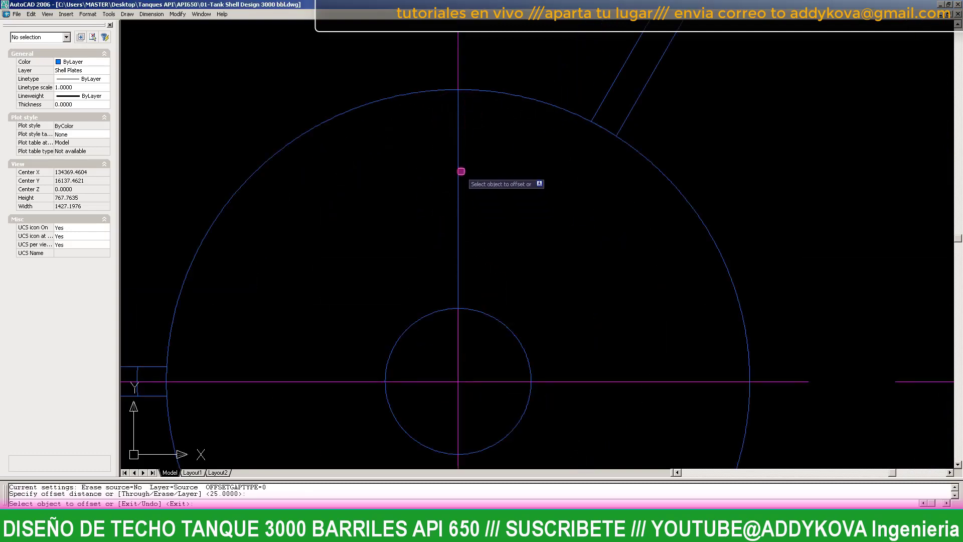
left_click(459, 166)
left_click(416, 171)
key("Escape")
key("Escape")
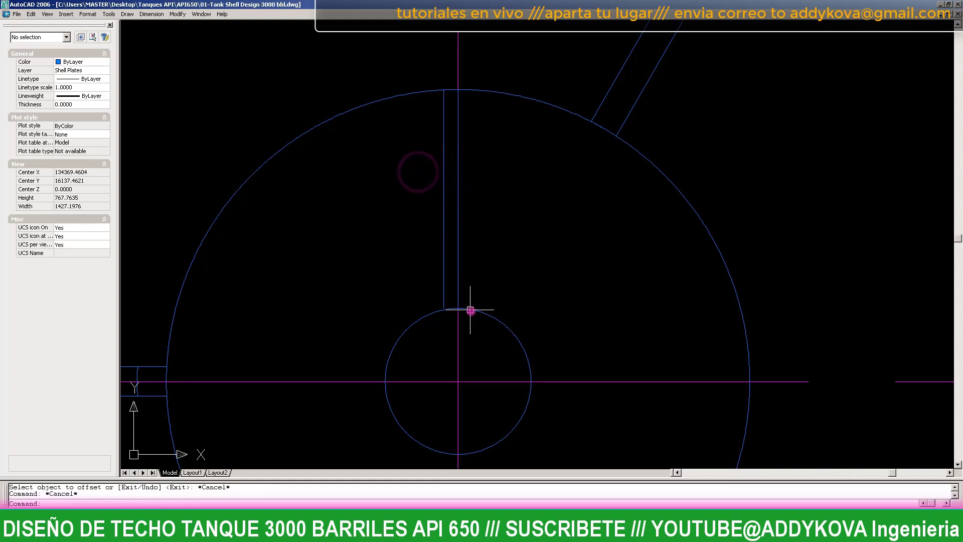
- Extend the vertical slot line up to the small circle boundary
type("ex")
key("Return")
scroll(450, 323, "up", 5)
left_click(474, 339)
left_click(350, 299)
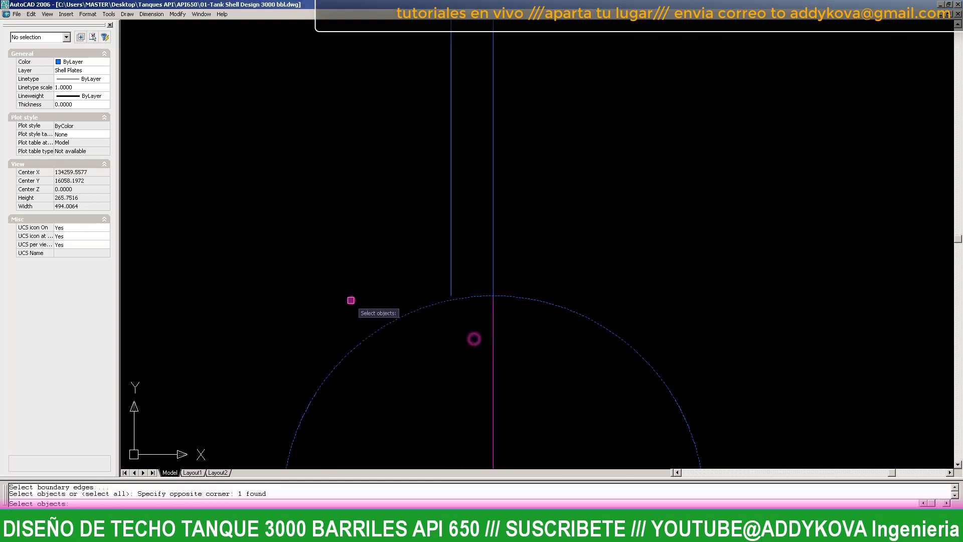
key("Return")
left_click(454, 285)
scroll(483, 211, "down", 6)
key("Escape")
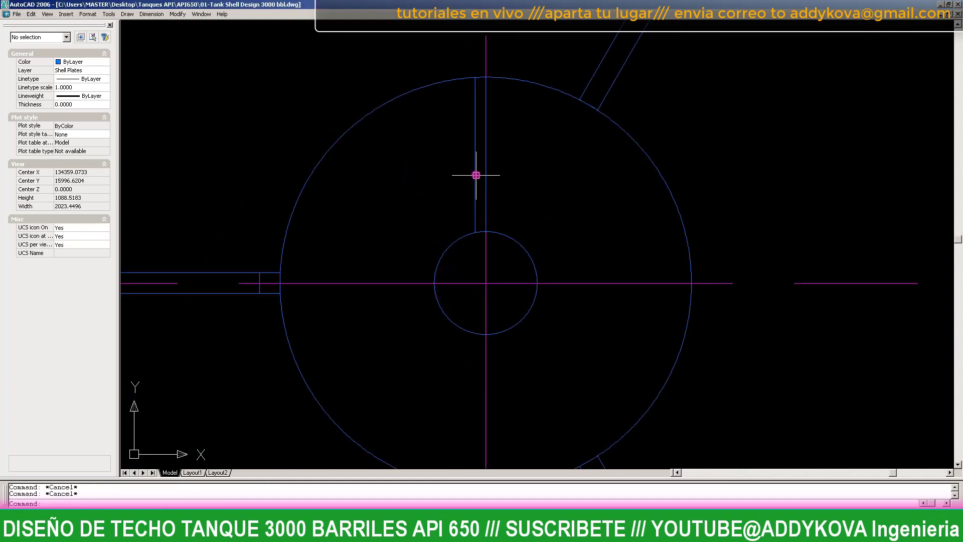
- Select the extended vertical line and start mirroring it about the circle centre, then cancel
left_click(476, 175)
type("mi")
key("Return")
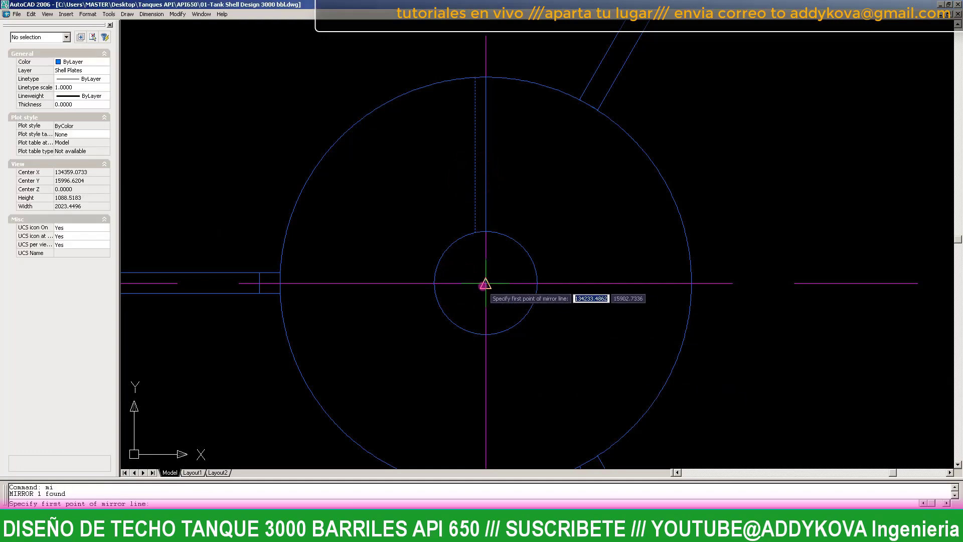
left_click(486, 284)
key("Escape")
scroll(476, 43, "up", 7)
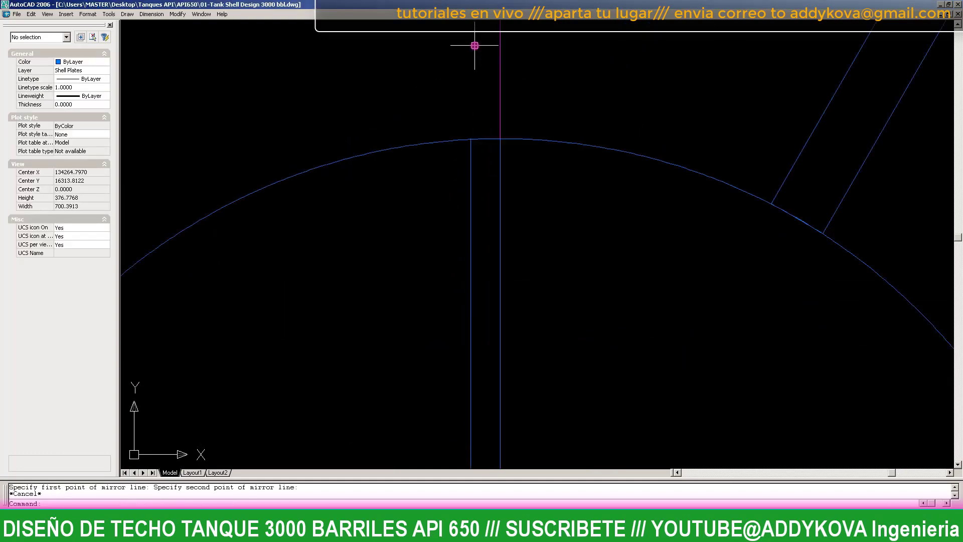
scroll(471, 157, "up", 4)
scroll(443, 288, "up", 3)
- Begin a trim using every object as a cutting edge, then cancel it
type("tr")
key("Return")
scroll(454, 269, "up", 3)
right_click(454, 269)
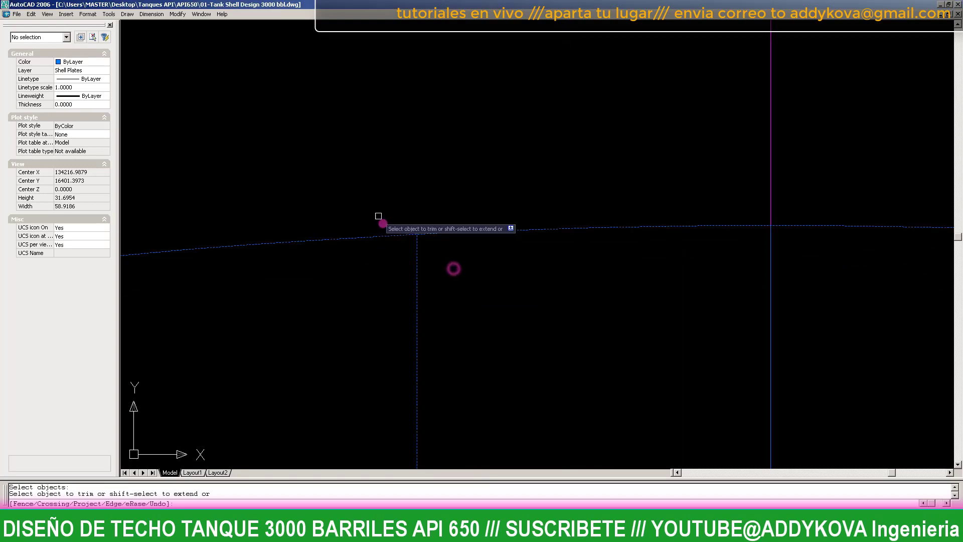
left_click(432, 214)
scroll(458, 172, "down", 5)
scroll(455, 263, "down", 5)
key("Escape")
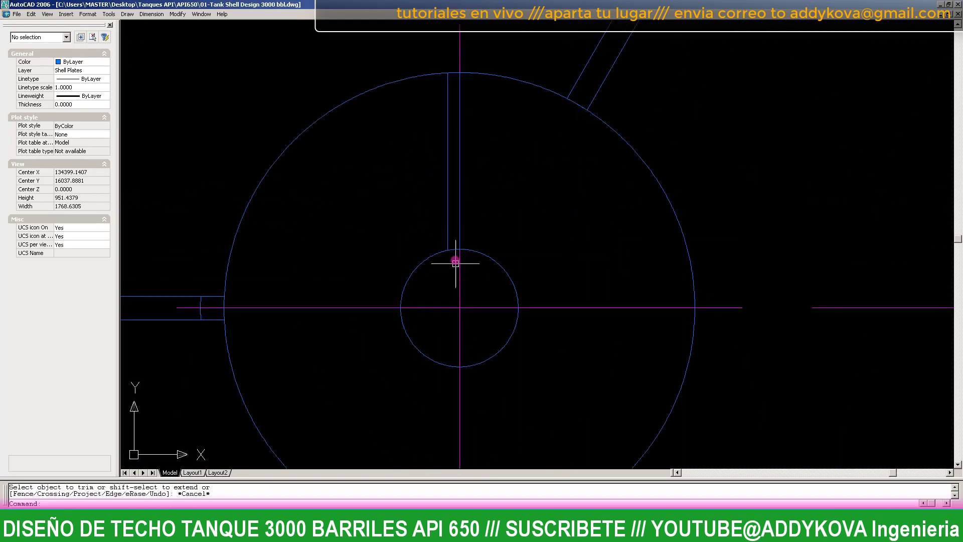
- Mirror the vertical line below a horizontal axis through the circle centre, keeping the original
left_click(449, 209)
type("mi")
key("Return")
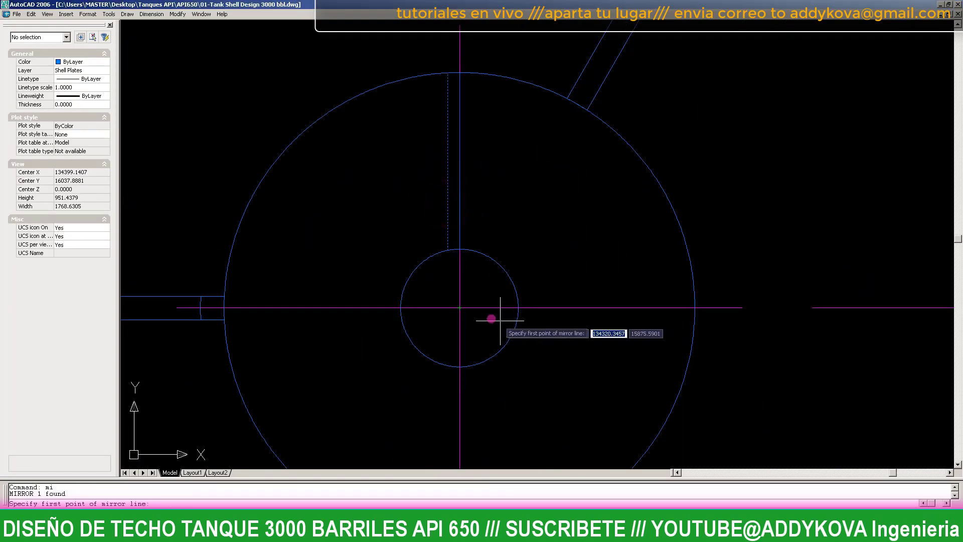
left_click(472, 308)
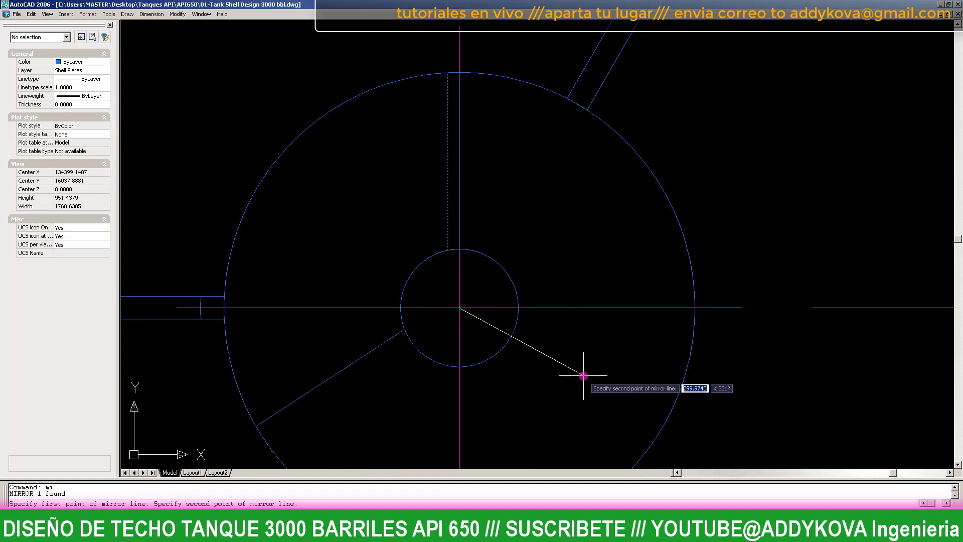
key("F8")
left_click(596, 345)
key("Return")
scroll(509, 307, "down", 4)
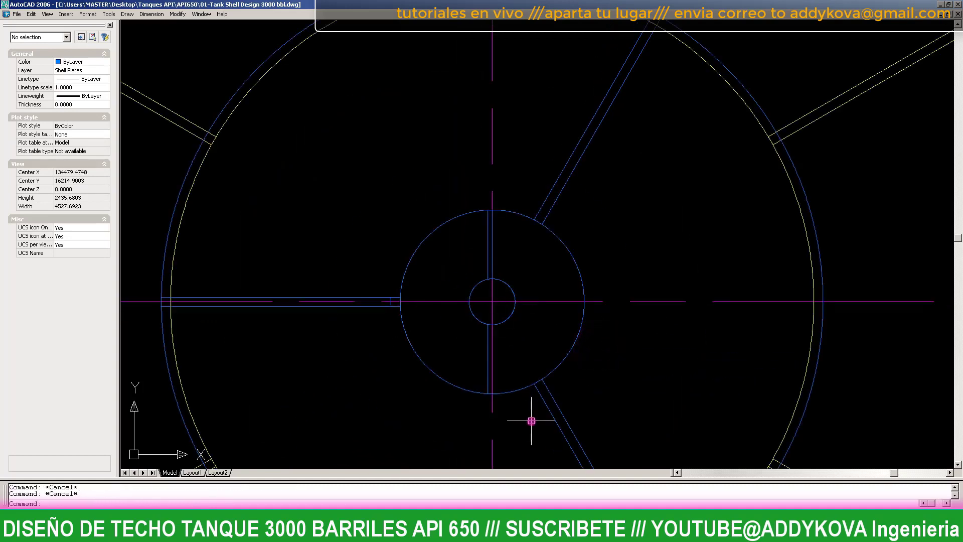
- Start another all-objects trim and abandon it
type("tr")
key("Return")
right_click(521, 433)
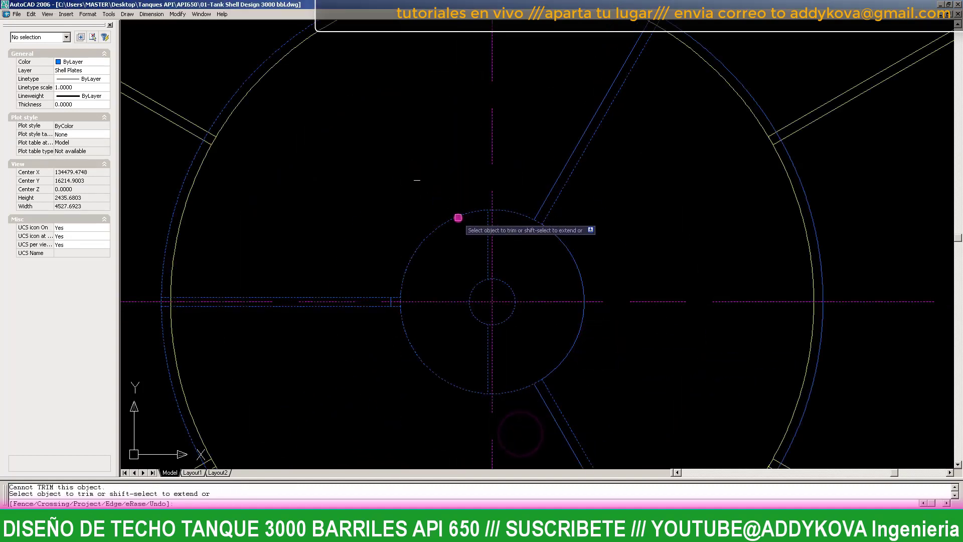
key("Escape")
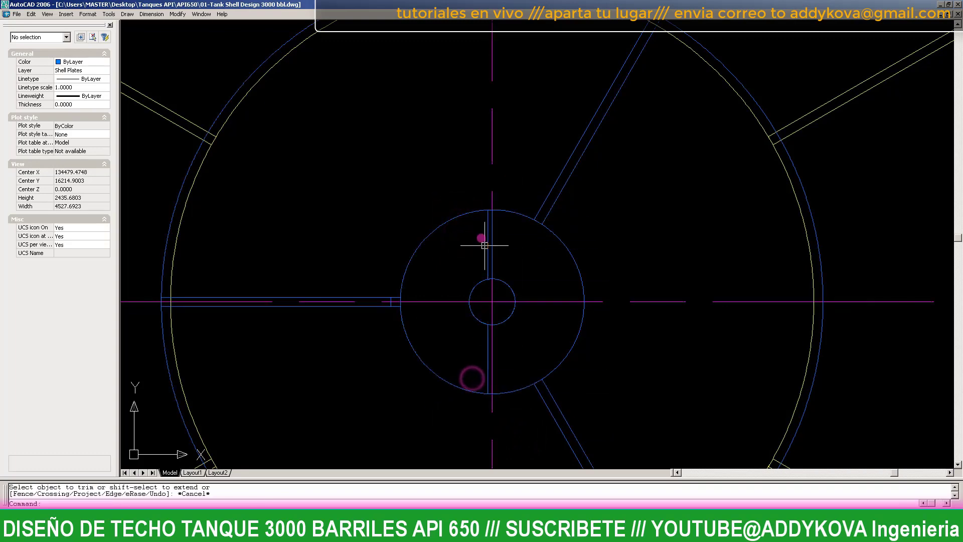
scroll(485, 245, "up", 3)
key("Escape")
scroll(499, 348, "down", 2)
scroll(517, 381, "up", 1)
- Trim away the left part of the small circle using windowed cutting edges
type("tr")
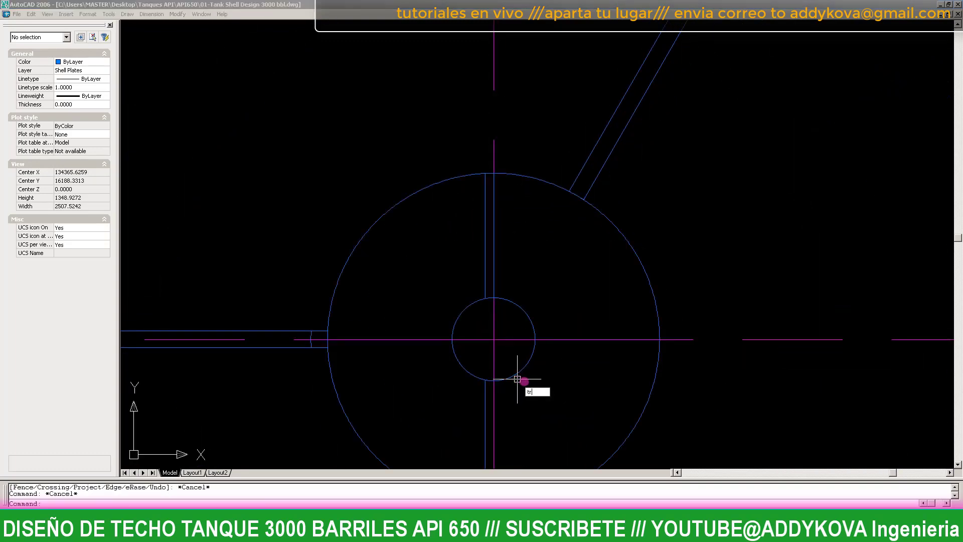
key("Return")
left_click(552, 400)
left_click(426, 271)
key("Return")
left_click(468, 304)
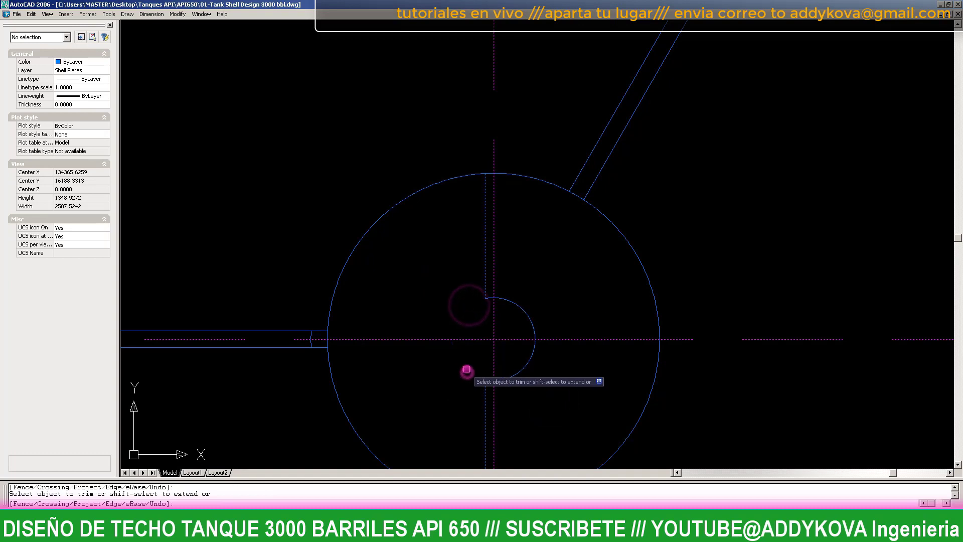
scroll(471, 155, "up", 6)
key("Escape")
scroll(484, 194, "up", 6)
scroll(471, 168, "up", 5)
- Try trimming the line tip that runs past the circle edge
key("Escape")
scroll(506, 208, "up", 5)
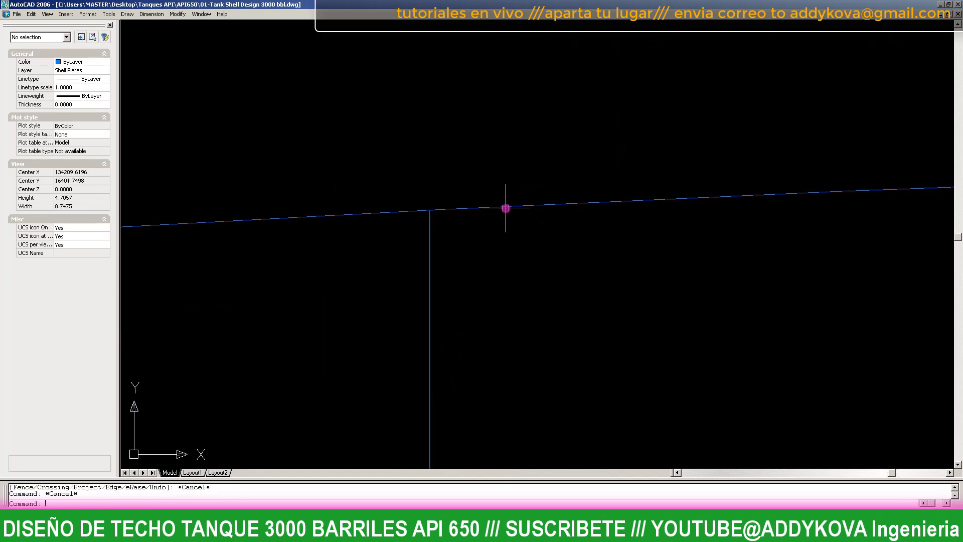
scroll(475, 251, "up", 2)
key("Escape")
scroll(498, 198, "down", 9)
type("tr")
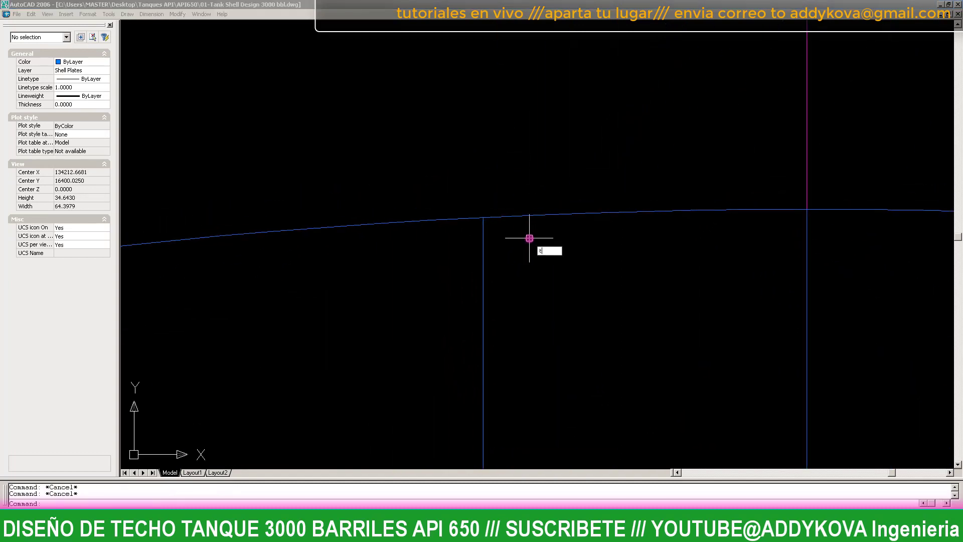
key("Return")
left_click_drag(542, 269, 442, 176)
key("Return")
left_click_drag(595, 270, 410, 285)
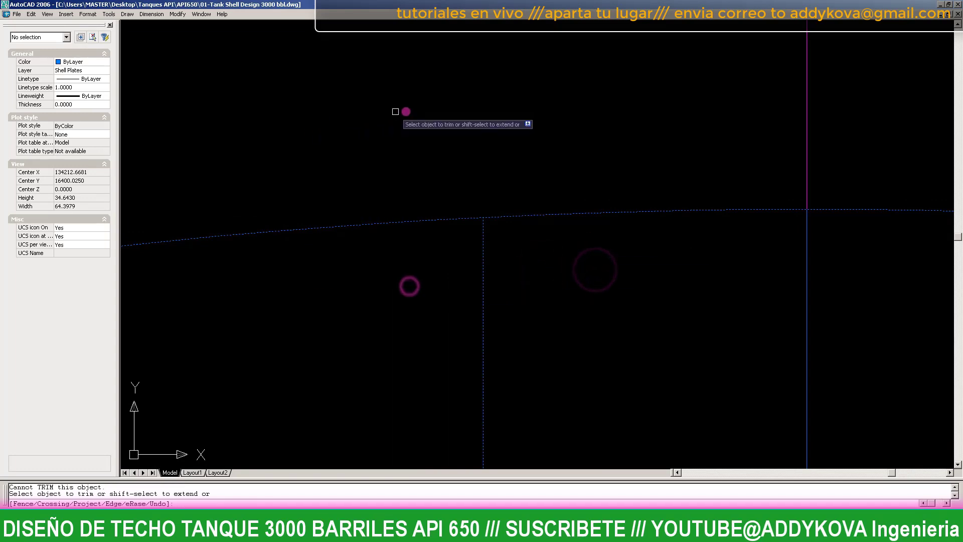
scroll(472, 112, "down", 8)
key("Escape")
- Start one more trim with all objects as cutting edges, then cancel it
scroll(473, 129, "down", 4)
scroll(480, 198, "down", 7)
scroll(484, 224, "up", 2)
key("Escape")
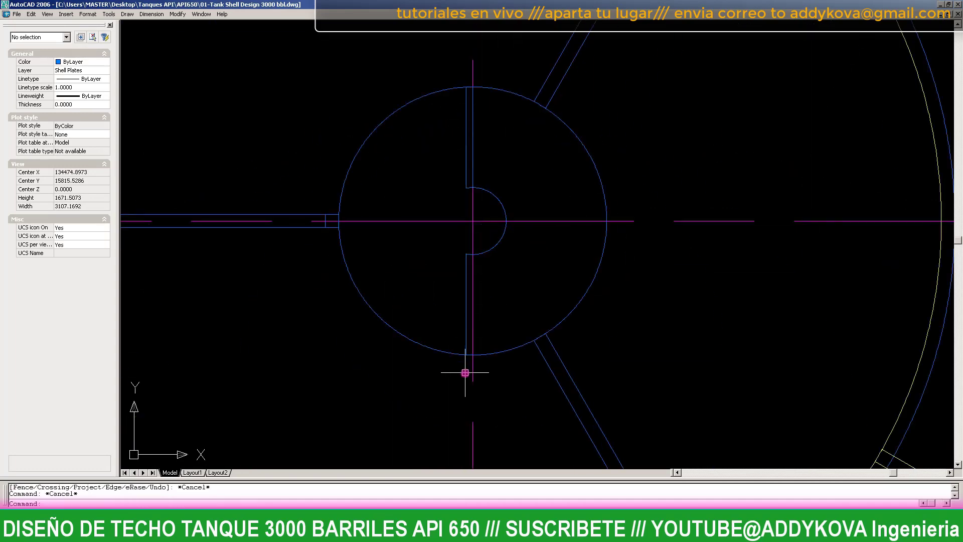
type("tr")
key("Return")
scroll(490, 383, "up", 2)
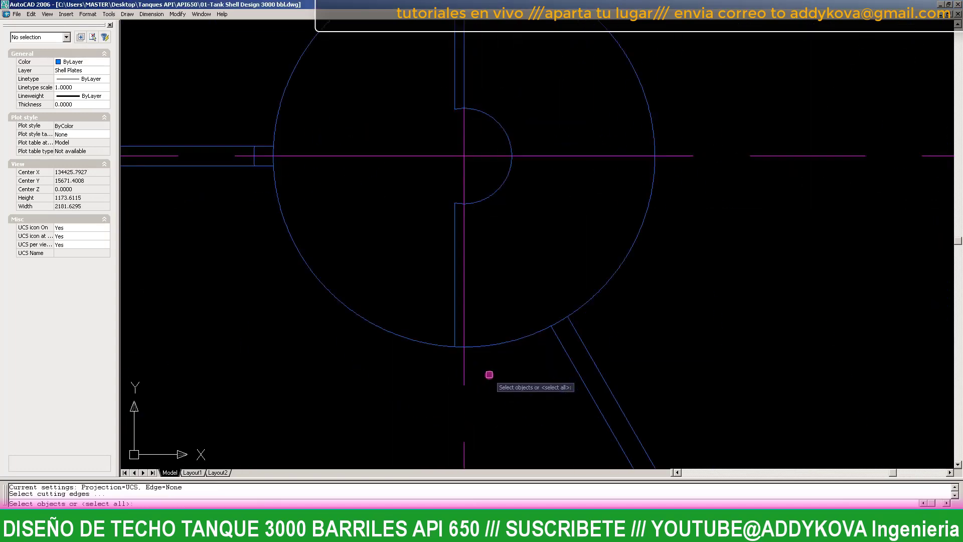
scroll(438, 349, "up", 3)
right_click(436, 341)
key("Escape")
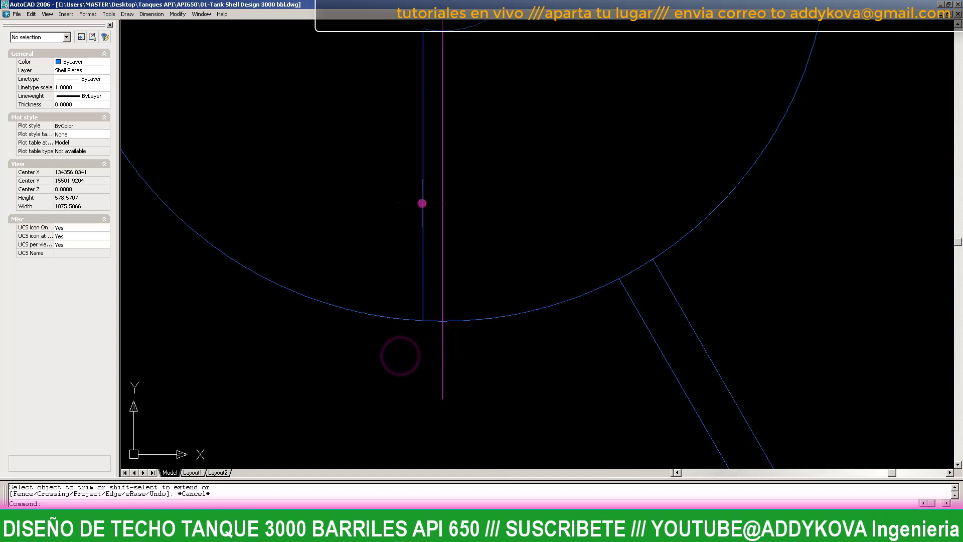
- Convert the outlines into a region with REGION and select it to check
left_click(422, 202)
scroll(544, 324, "down", 4)
key("Escape")
type("reg")
key("Return")
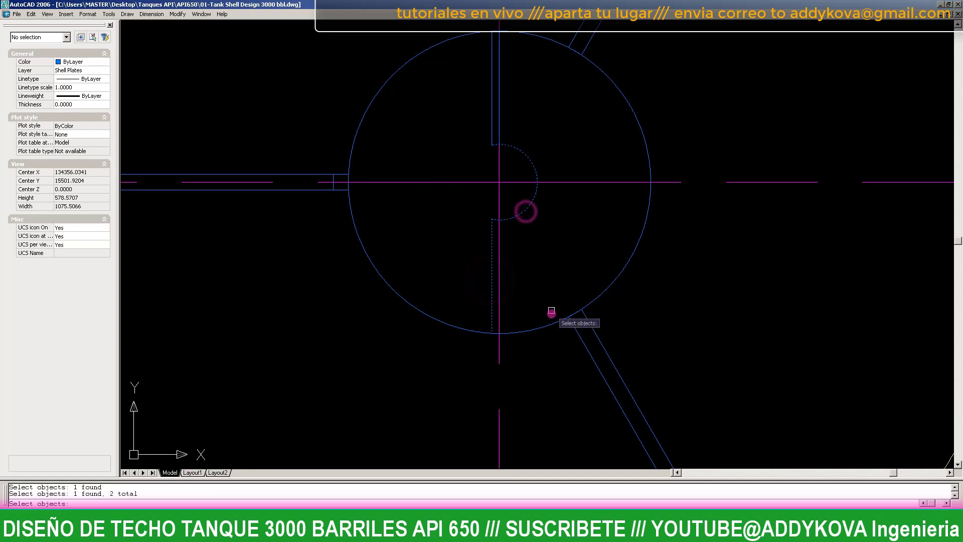
key("Return")
left_click(619, 274)
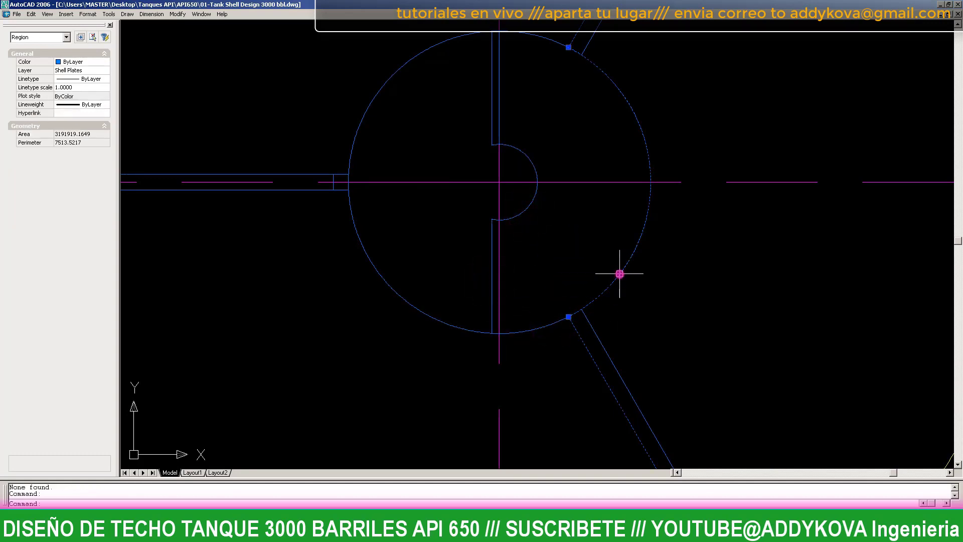
key("Escape")
- Draw a circle centred on the tank centre, sized to the outer circle's edge
scroll(620, 274, "down", 3)
scroll(555, 136, "up", 2)
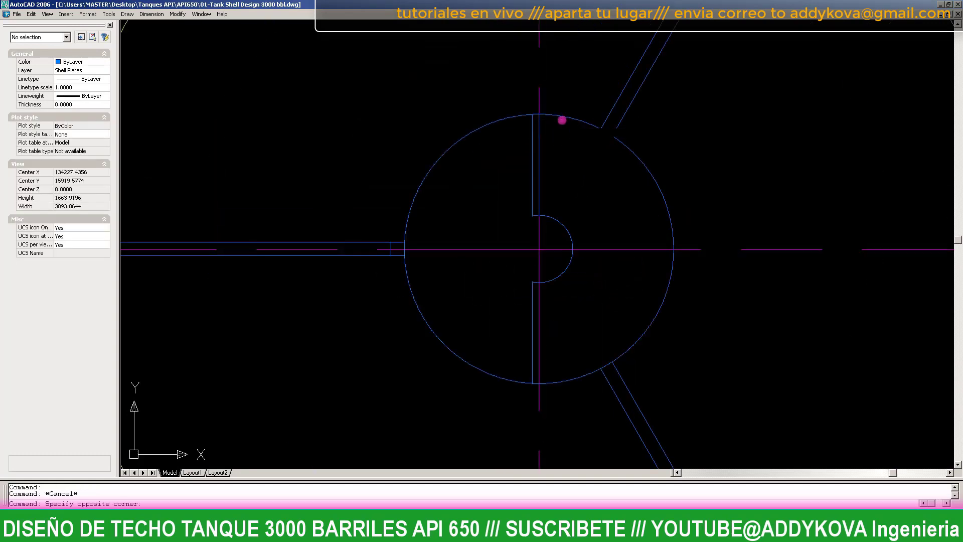
left_click(563, 115)
left_click(590, 264)
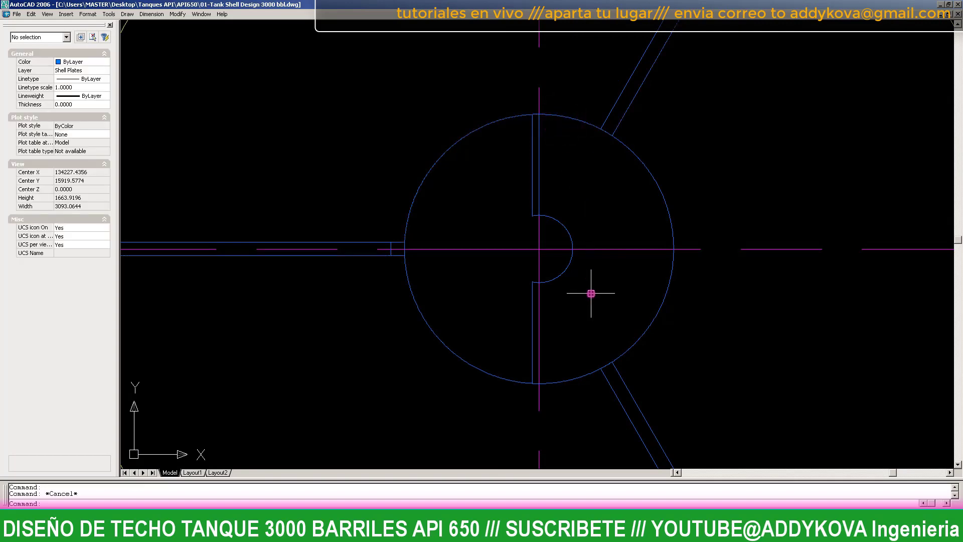
type("c")
key("Return")
left_click(539, 248)
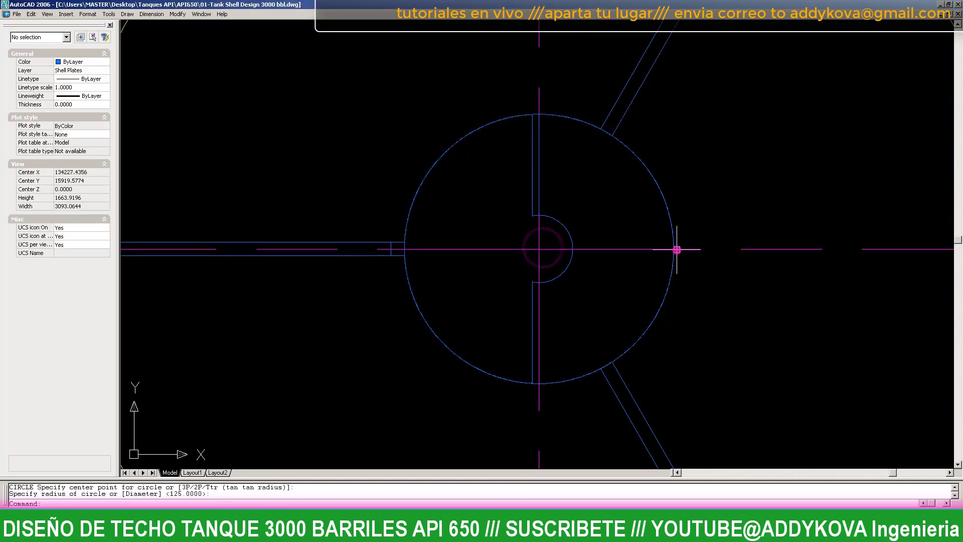
left_click(677, 250)
key("Escape")
key("Escape")
- Attempt a trim with the small arc as cutting edge, then inspect the outer circle
type("tr")
right_click(651, 227)
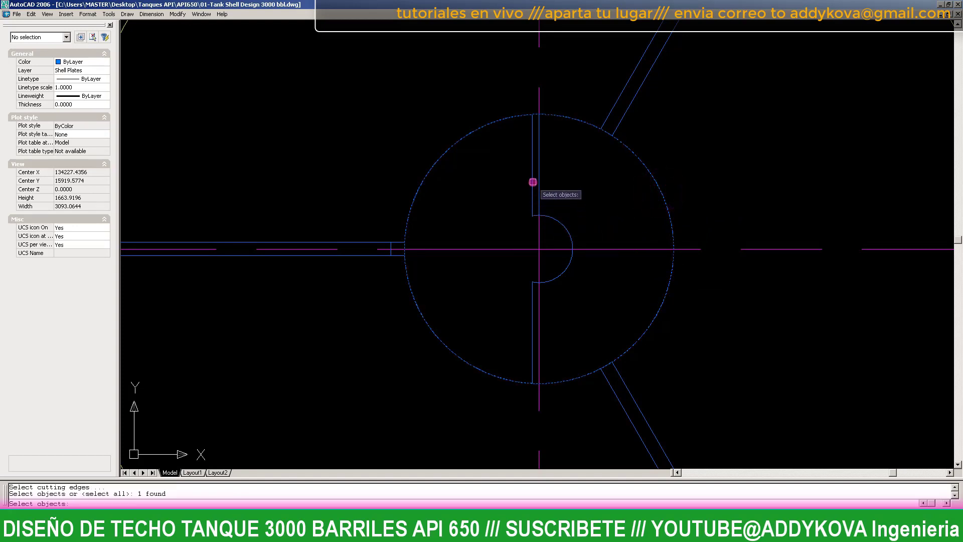
left_click(561, 224)
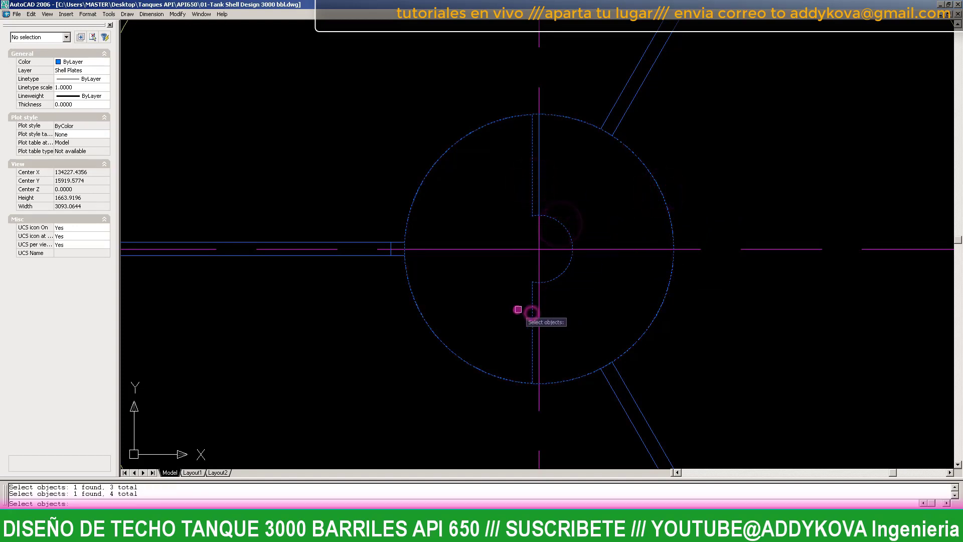
right_click(507, 116)
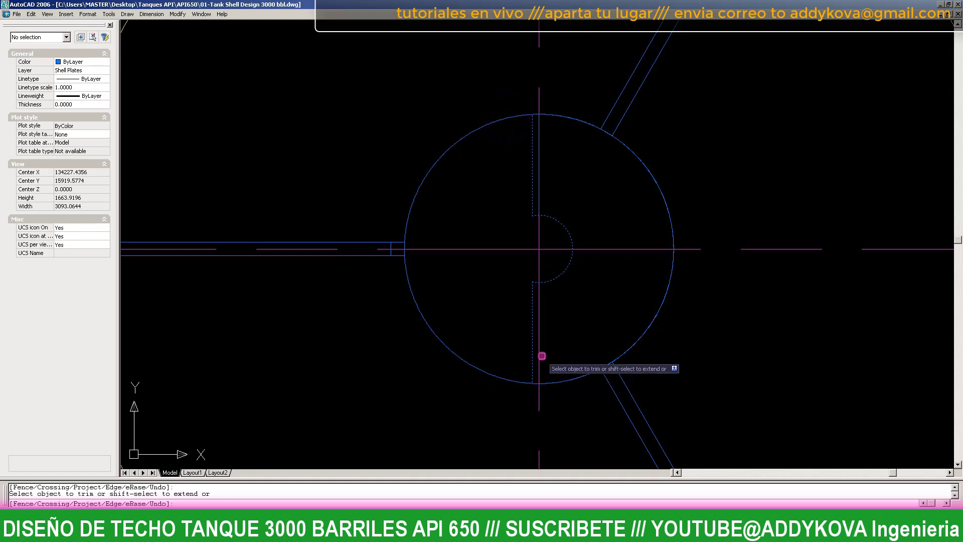
key("Escape")
left_click(565, 385)
key("Escape")
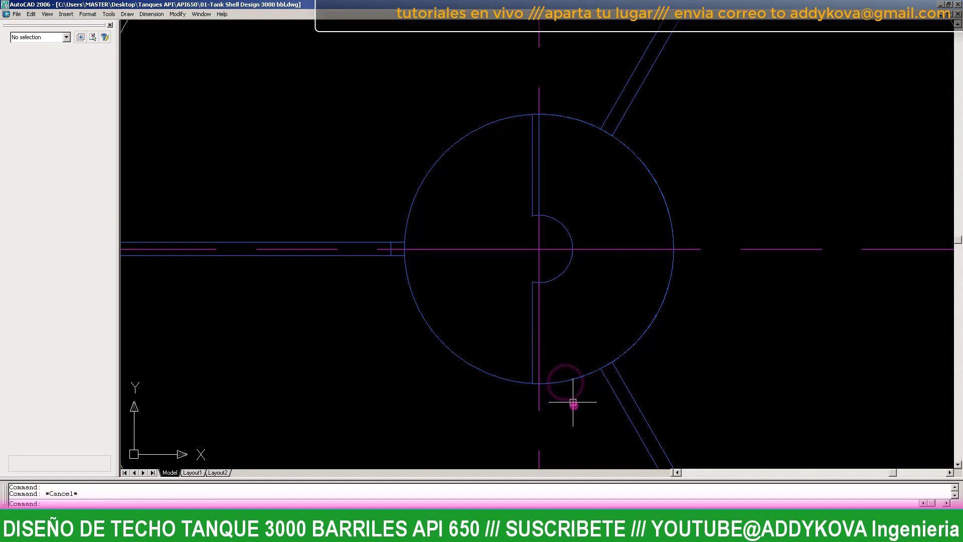
- Make a region from the loop including the small arc, then delete that temporary region
type("reg")
key("Return")
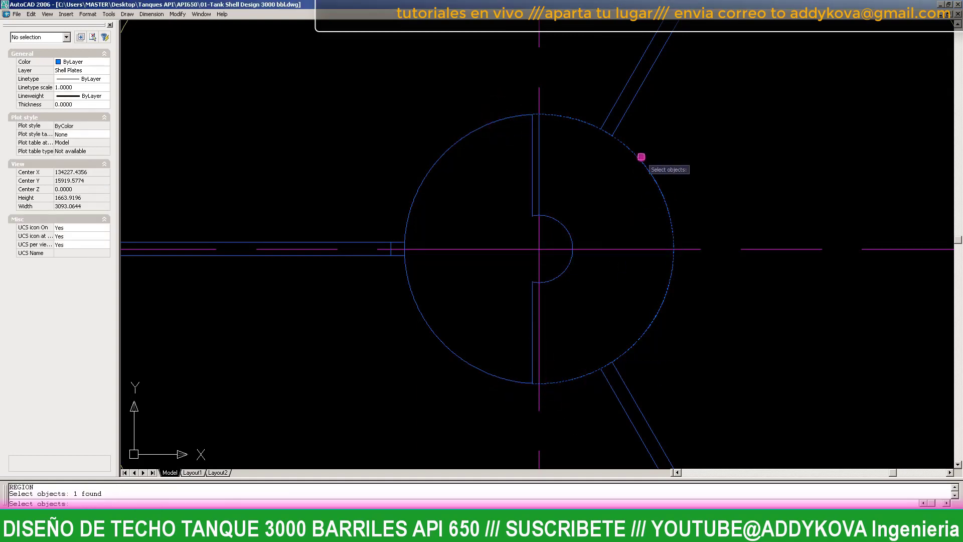
left_click(564, 229)
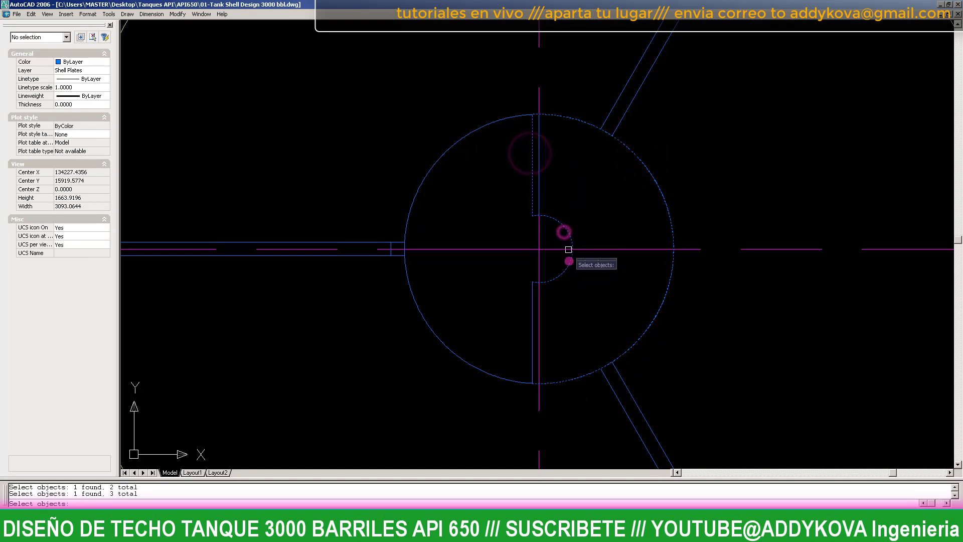
right_click(532, 333)
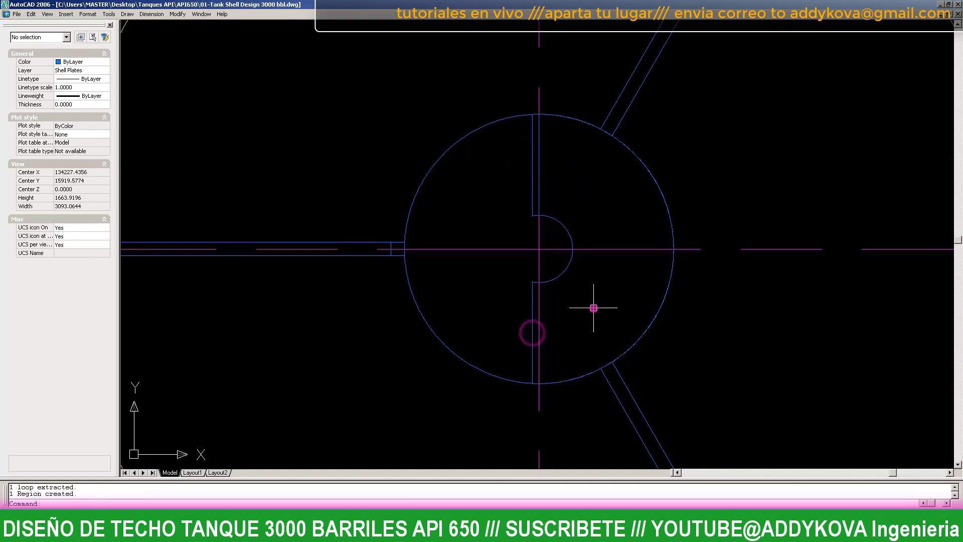
left_click(555, 222)
key("Delete")
- Mirror the small semicircle across the vertical centre line to complete the central circle
left_click(539, 174)
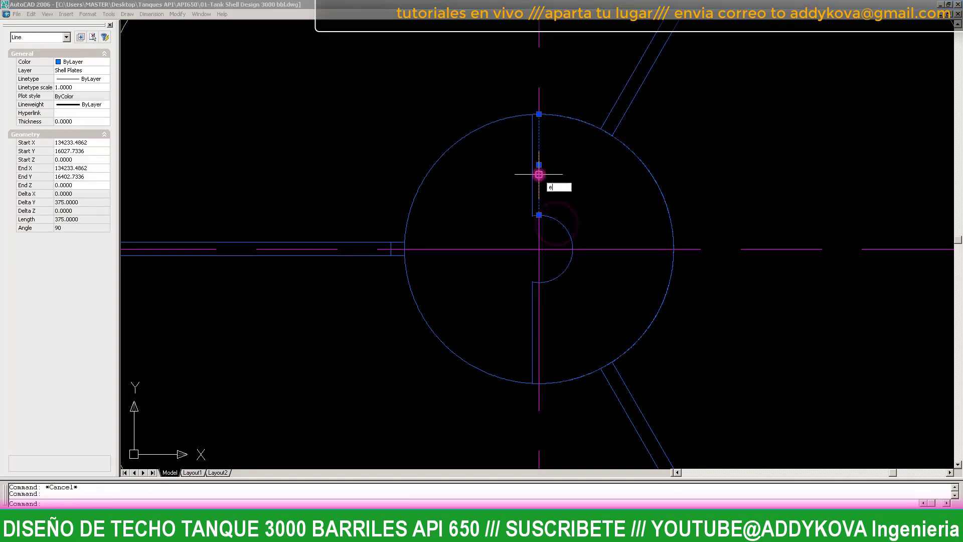
key("Escape")
left_click(557, 220)
type("mi")
key("Return")
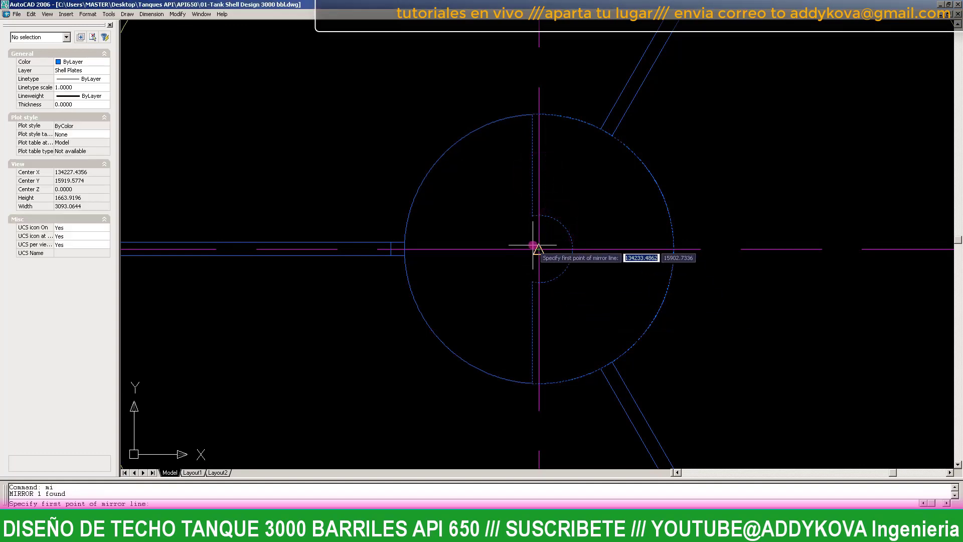
scroll(538, 248, "down", 5)
scroll(568, 402, "up", 4)
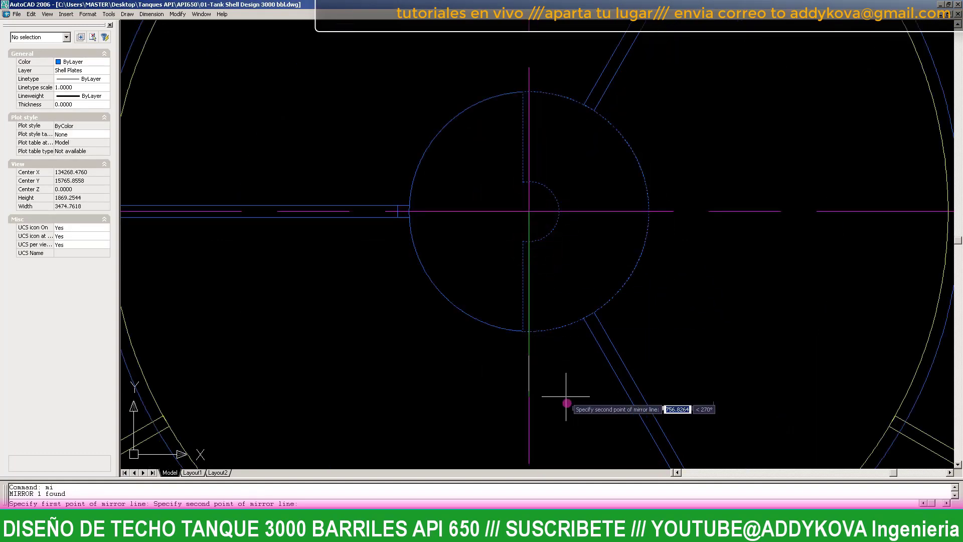
left_click(568, 408)
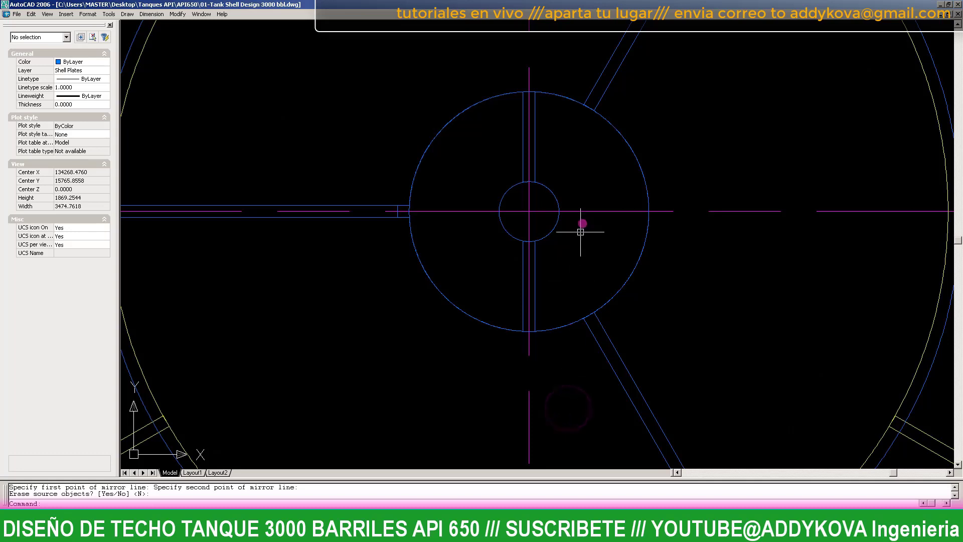
left_click(618, 136)
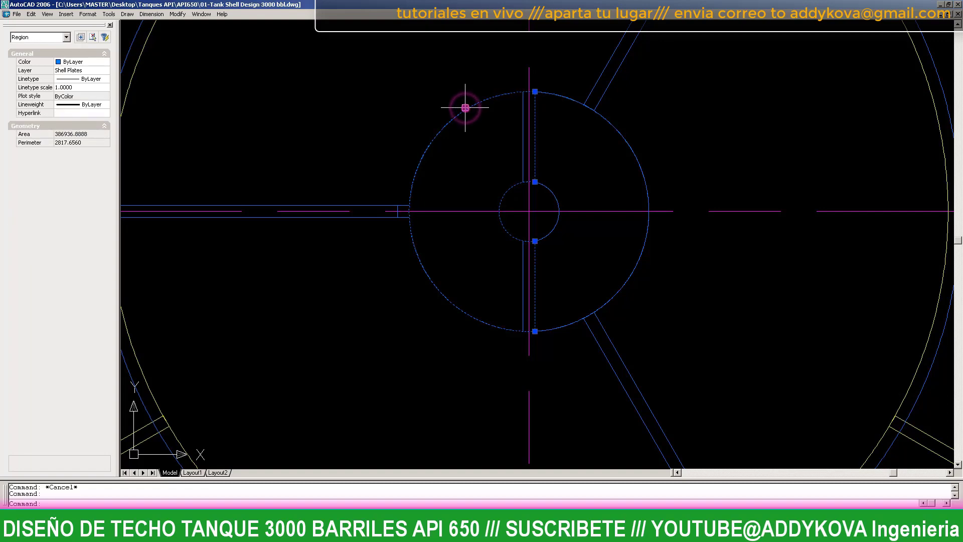
key("Escape")
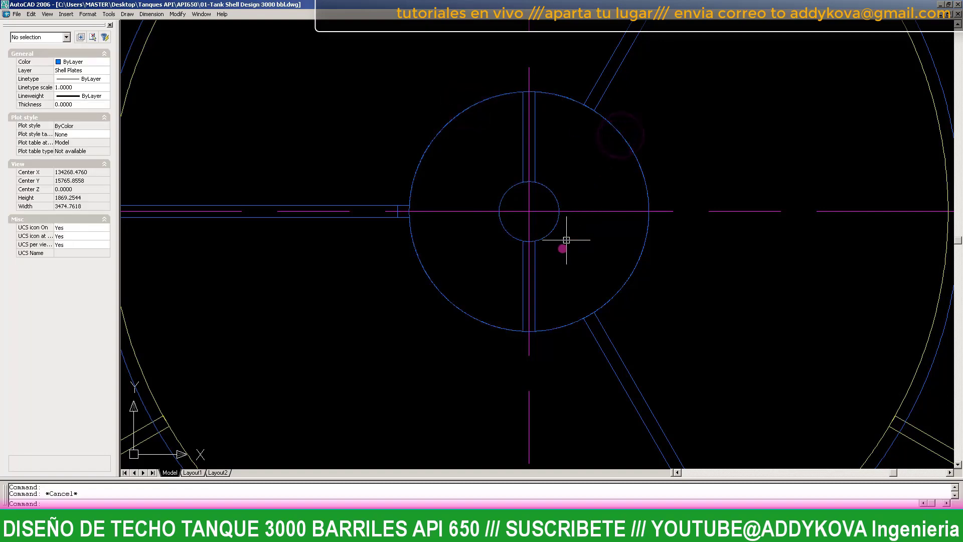
- Zoom to a window framing the whole roof plan
scroll(567, 240, "down", 5)
type("z")
key("Return")
type("w")
key("Return")
scroll(528, 300, "down", 2)
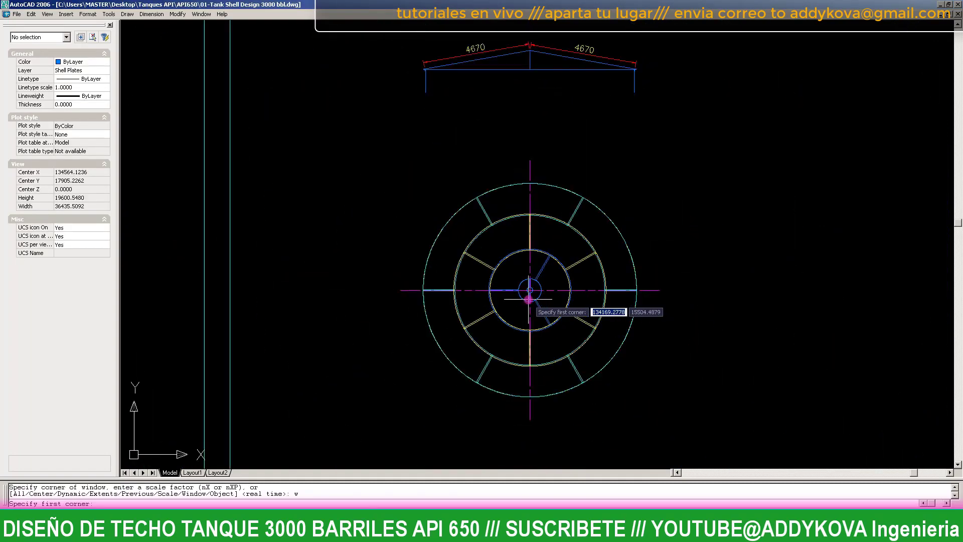
left_click(400, 155)
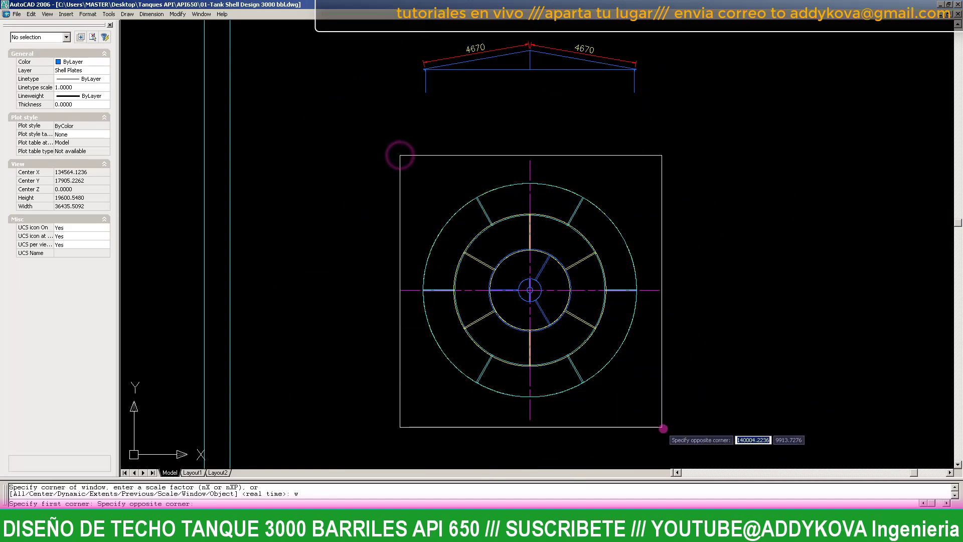
left_click(663, 428)
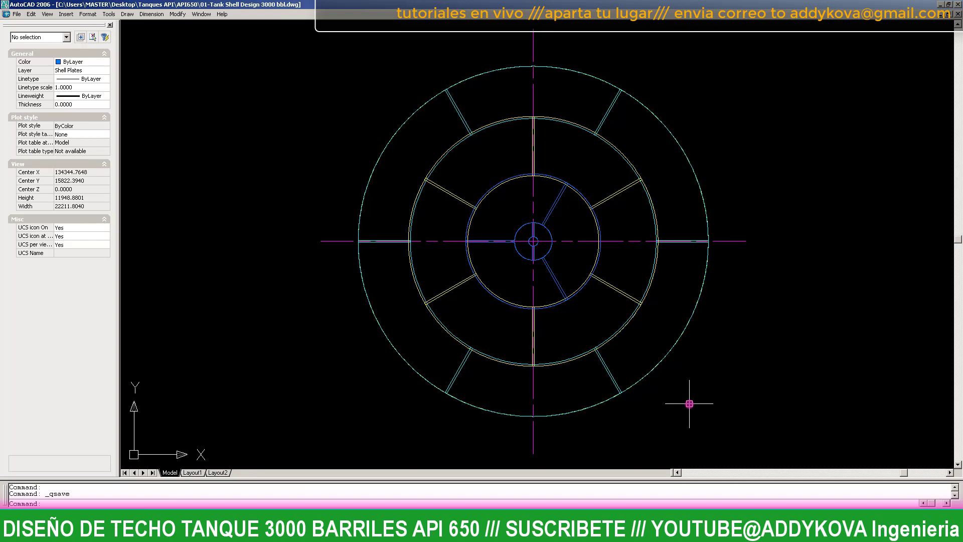
scroll(690, 403, "down", 1)
scroll(587, 391, "down", 2)
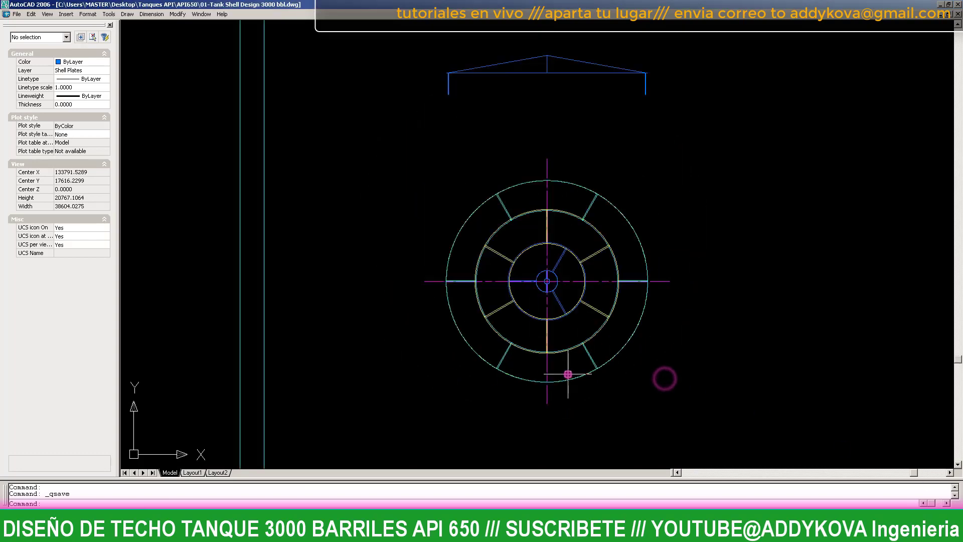
scroll(577, 397, "down", 3)
- Select the roof drawings and start a move from the roof corner, then cancel it
key("Escape")
scroll(524, 266, "down", 2)
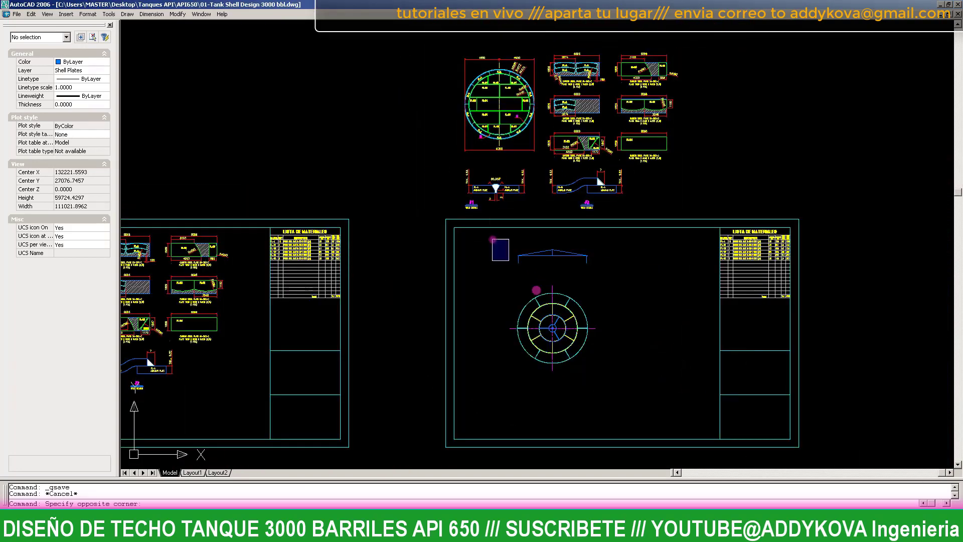
left_click(609, 393)
scroll(550, 252, "up", 6)
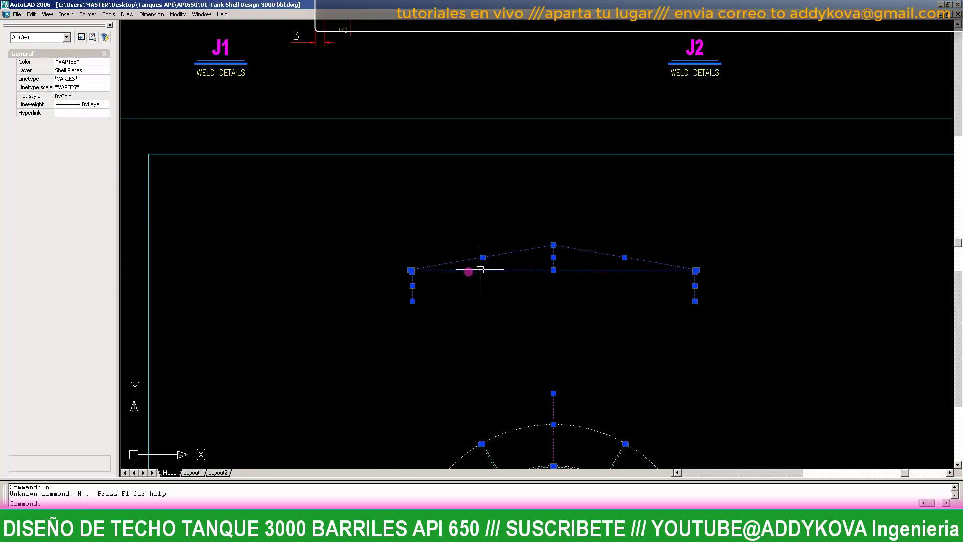
scroll(387, 262, "up", 2)
scroll(443, 247, "down", 3)
scroll(449, 278, "down", 2)
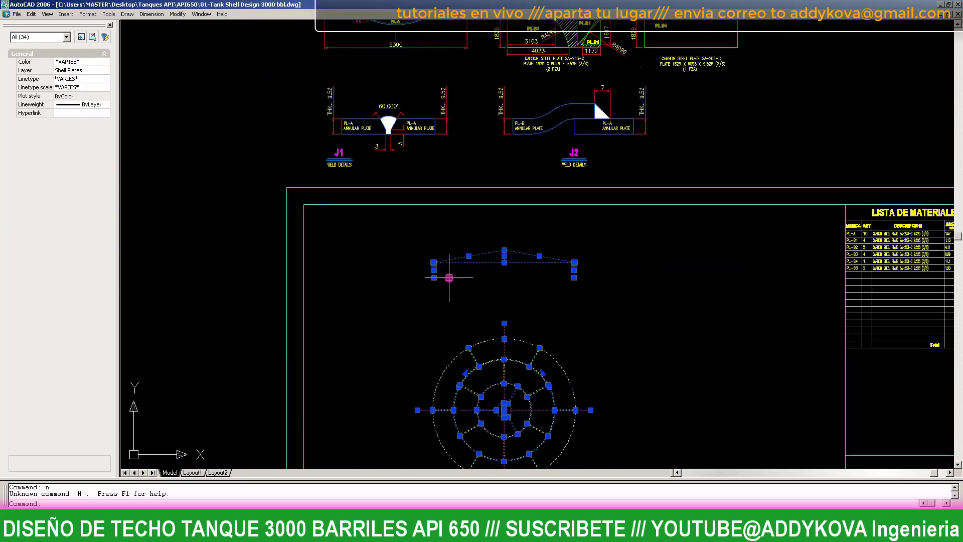
type("m")
key("Return")
scroll(432, 266, "up", 4)
scroll(396, 261, "up", 3)
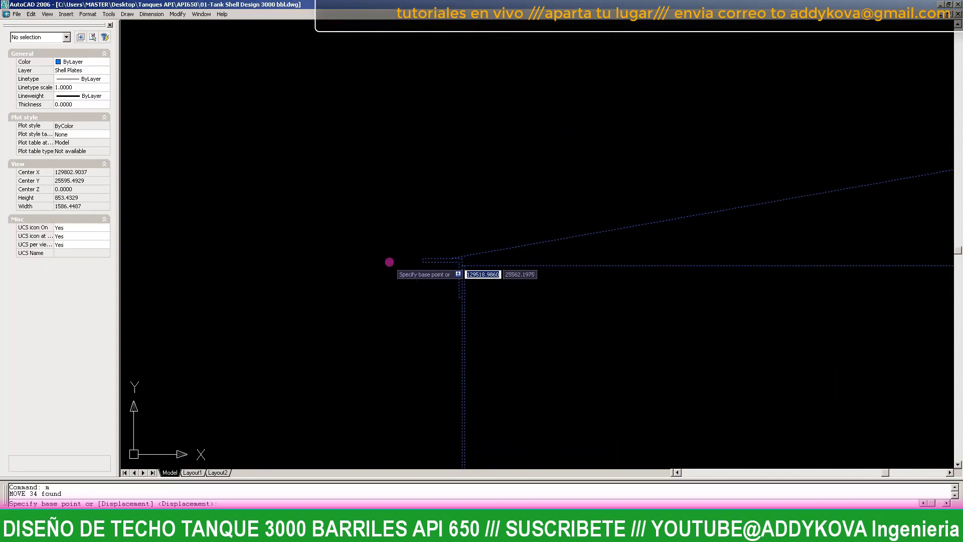
scroll(411, 273, "down", 4)
left_click(441, 241)
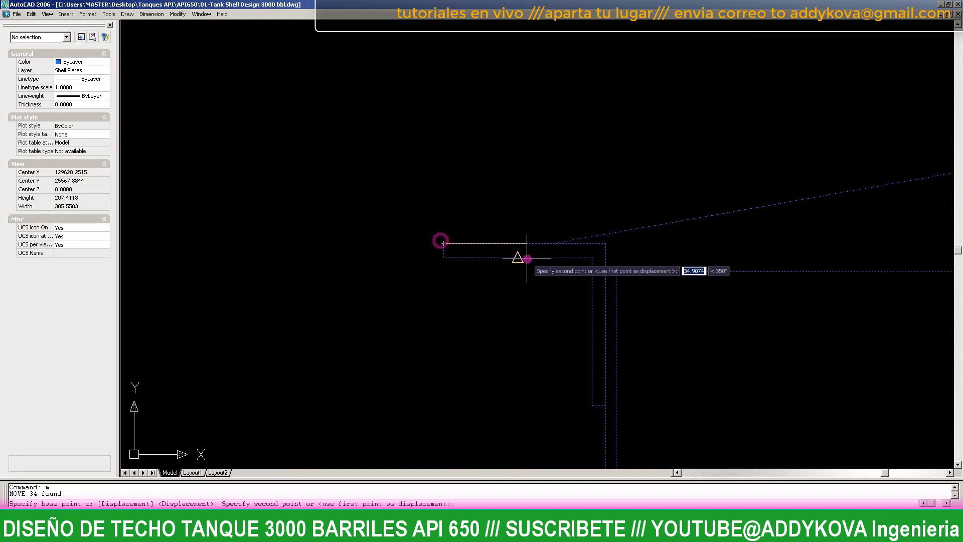
scroll(528, 259, "down", 5)
scroll(516, 262, "down", 2)
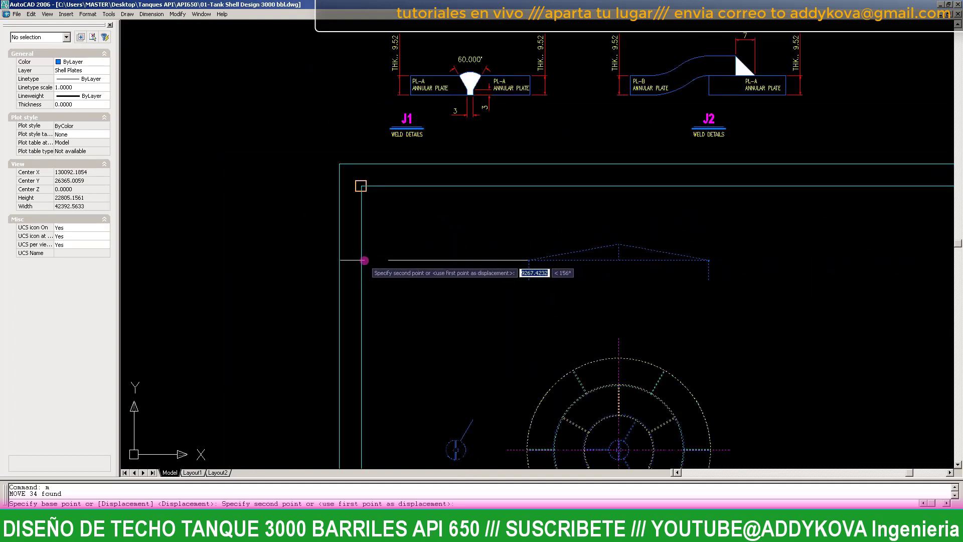
key("Escape")
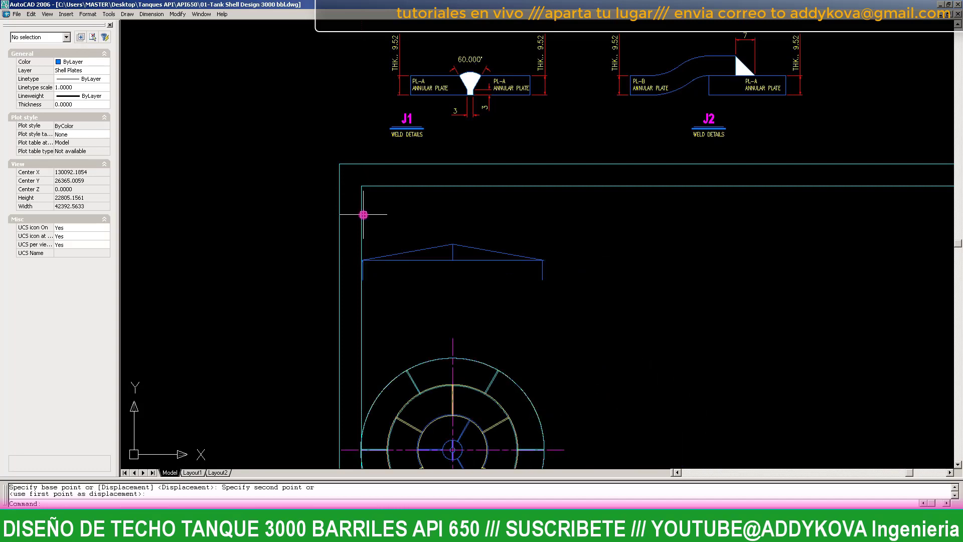
- Window-select the roof drawings and shift them 1500 units to the right
scroll(366, 211, "down", 2)
scroll(316, 198, "down", 1)
scroll(325, 220, "up", 1)
left_click(318, 209)
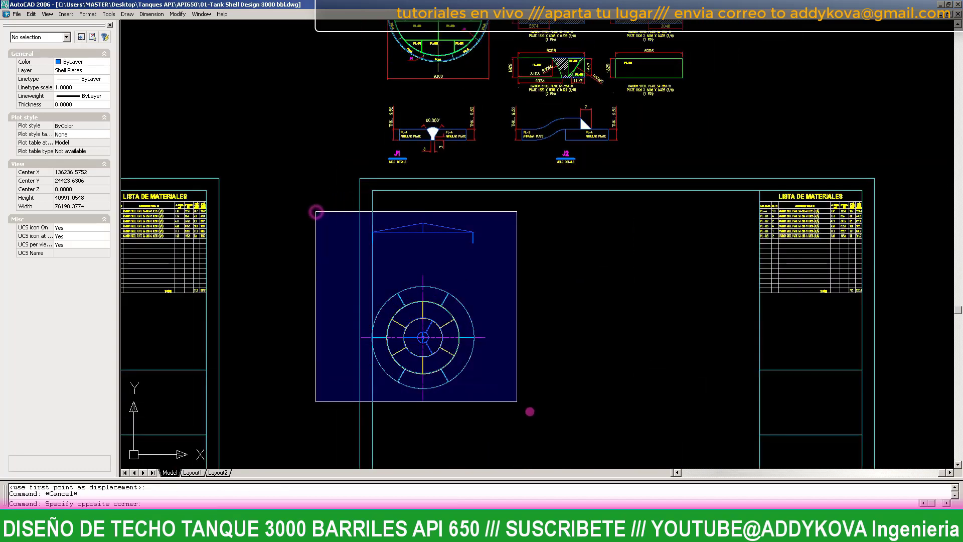
left_click(554, 429)
scroll(480, 429, "up", 1)
type("m")
key("Return")
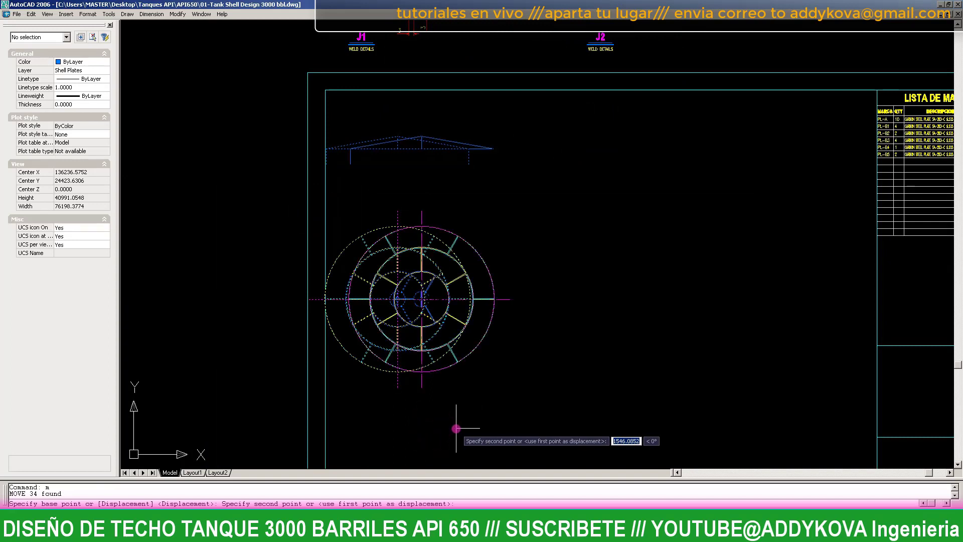
type("1500")
key("Return")
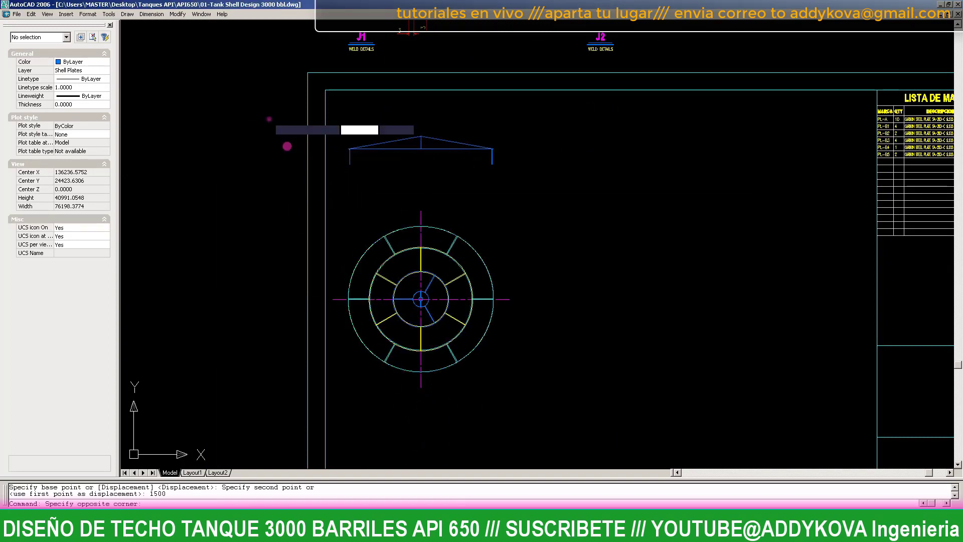
- Window-select the drawings again and move them another 1500 units right from a picked base point
left_click(270, 119)
left_click(528, 402)
key("m")
key("Return")
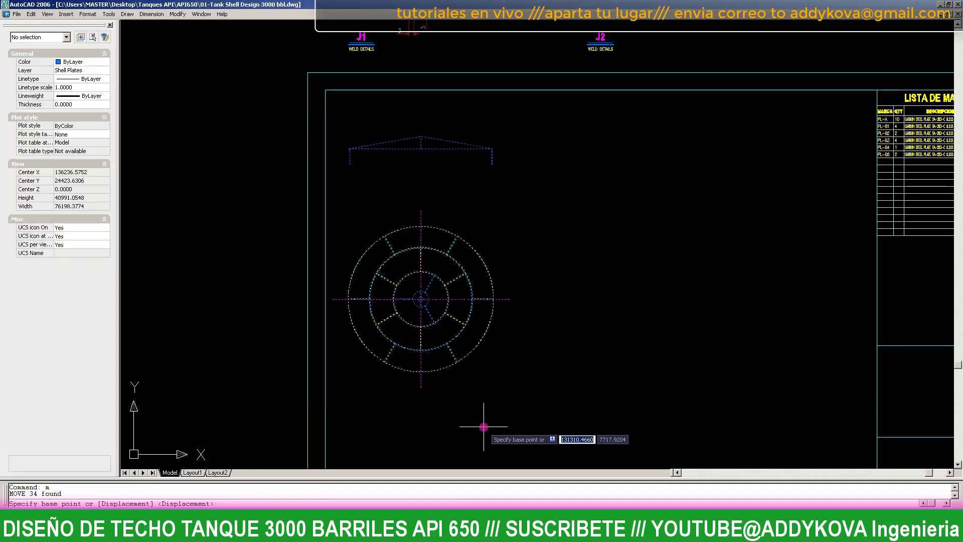
left_click(484, 427)
type("1500")
key("Return")
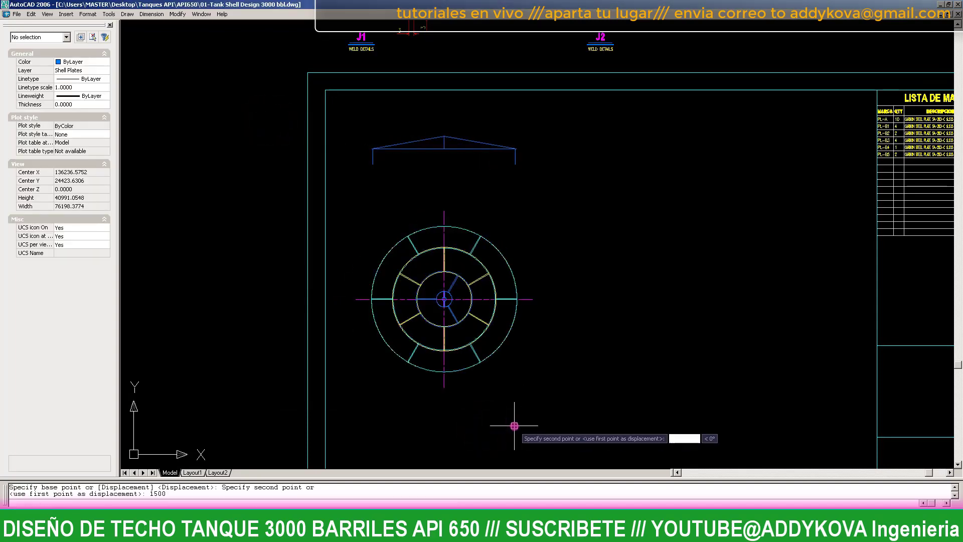
- Select the roof elevation lines and start a move from the roof apex, then cancel it
scroll(402, 75, "up", 5)
scroll(405, 104, "down", 5)
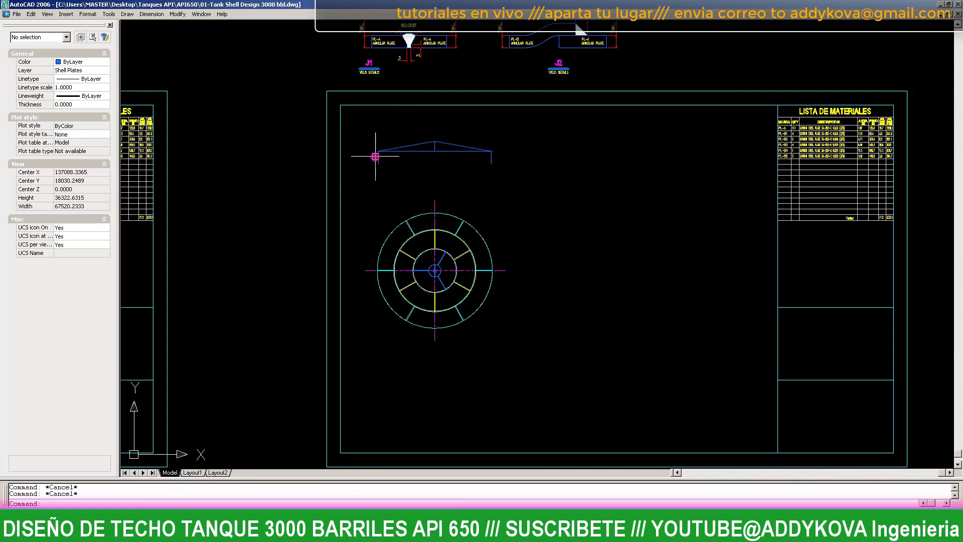
scroll(375, 156, "up", 2)
left_click(633, 190)
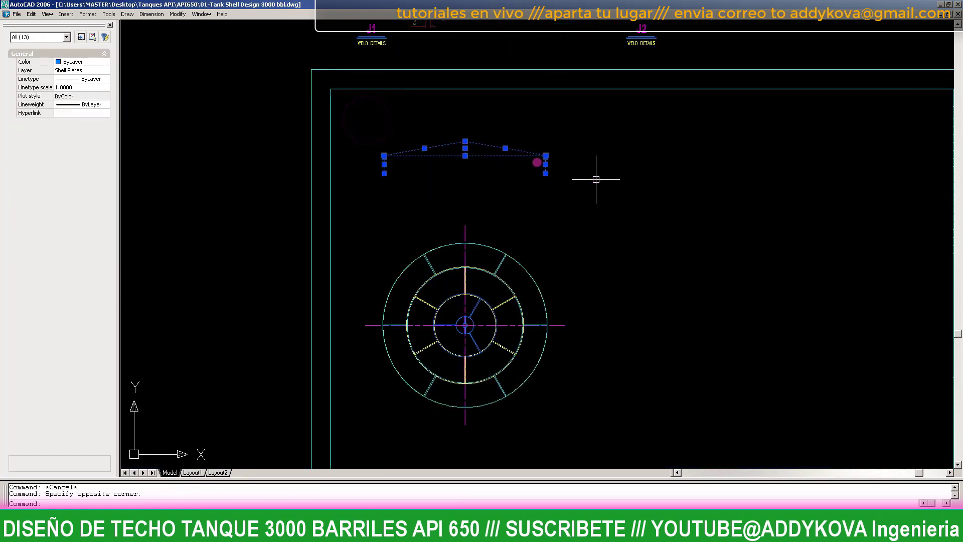
scroll(527, 166, "up", 5)
key("m")
key("Return")
scroll(524, 203, "up", 2)
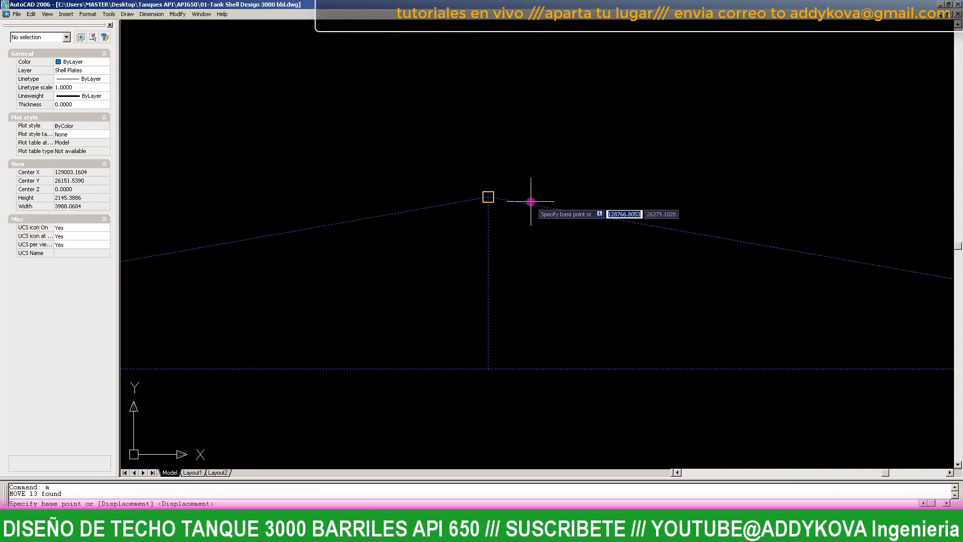
left_click(531, 202)
scroll(527, 203, "down", 5)
key("Escape")
- Select the circular roof plan and move it 1000 units within the sheet
scroll(459, 170, "down", 5)
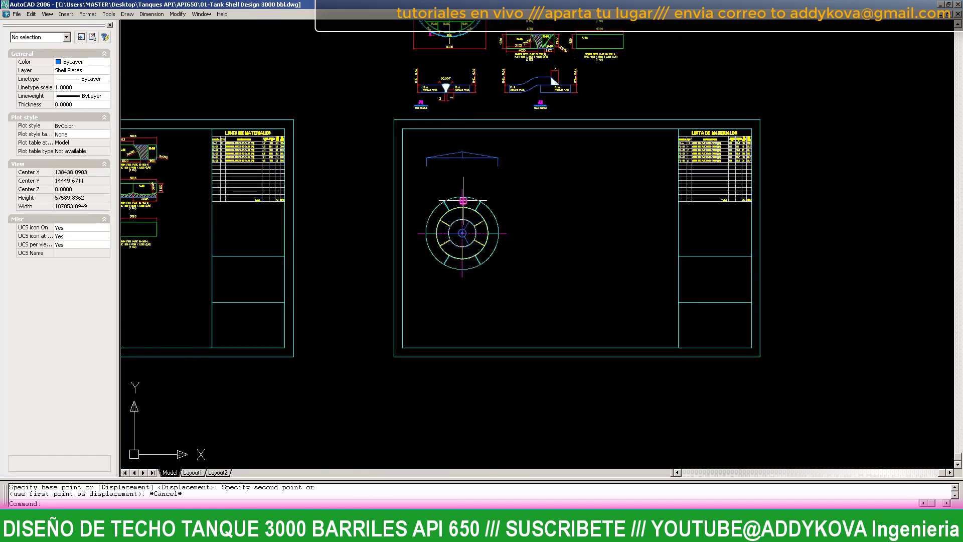
scroll(462, 201, "up", 2)
scroll(436, 129, "up", 4)
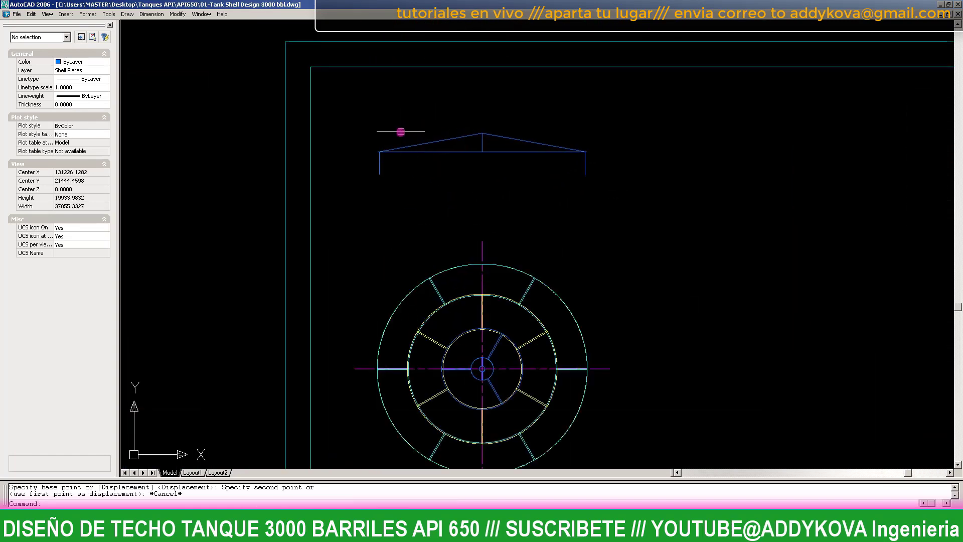
scroll(397, 201, "down", 5)
scroll(392, 205, "up", 2)
scroll(423, 99, "up", 5)
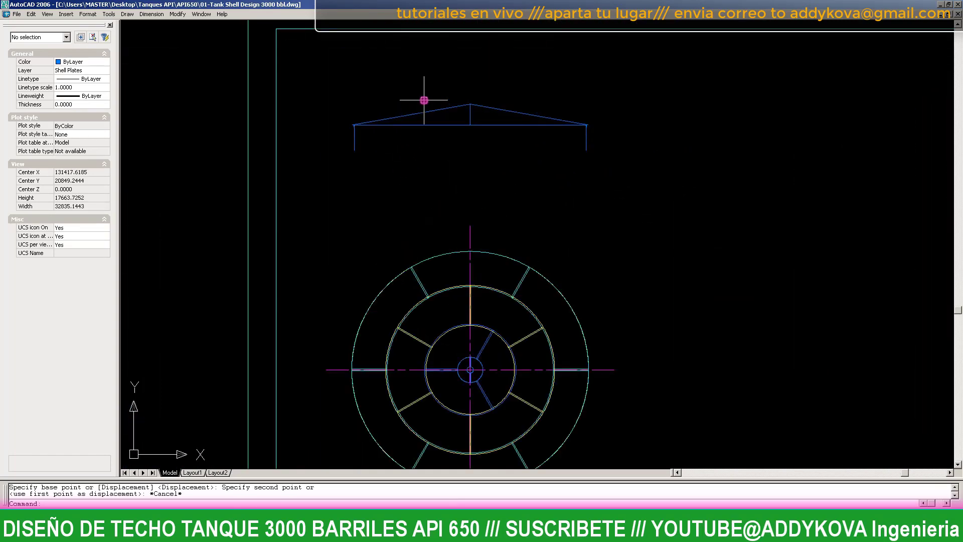
scroll(425, 100, "up", 1)
scroll(424, 100, "down", 4)
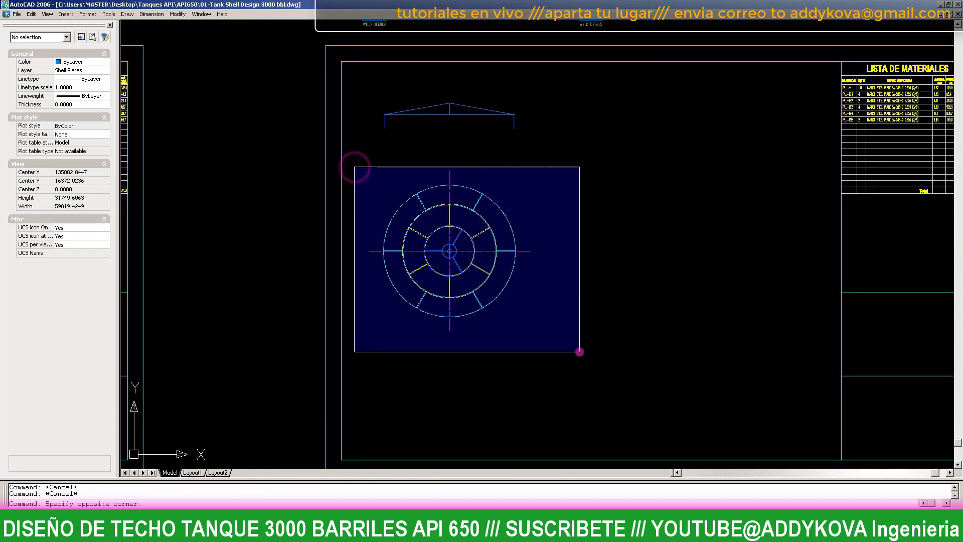
left_click(559, 345)
type("m")
key("Return")
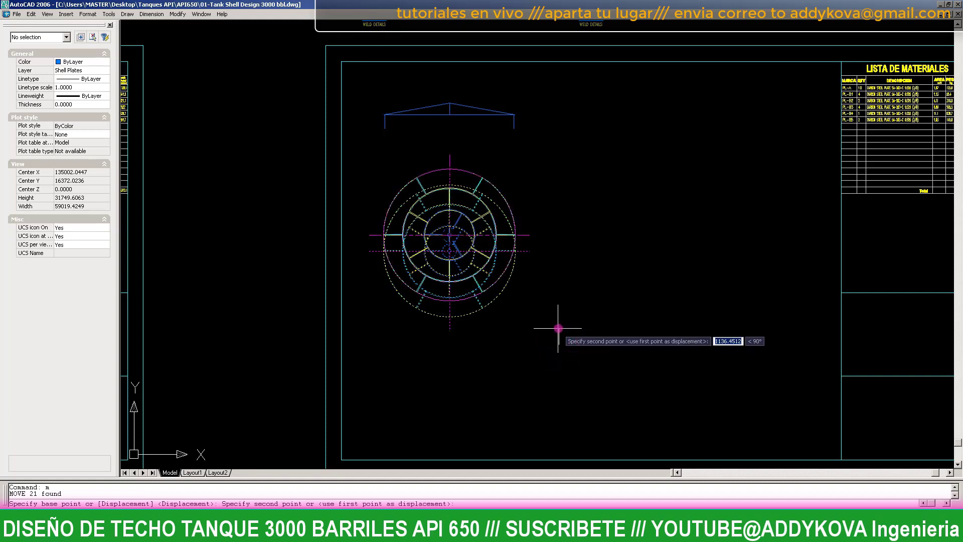
type("1000")
key("Return")
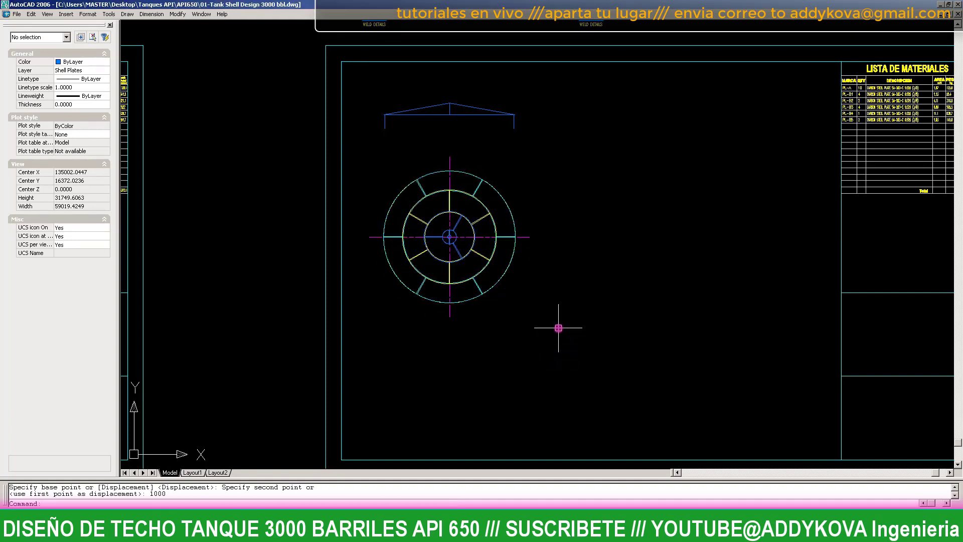
scroll(450, 186, "up", 2)
scroll(449, 187, "down", 4)
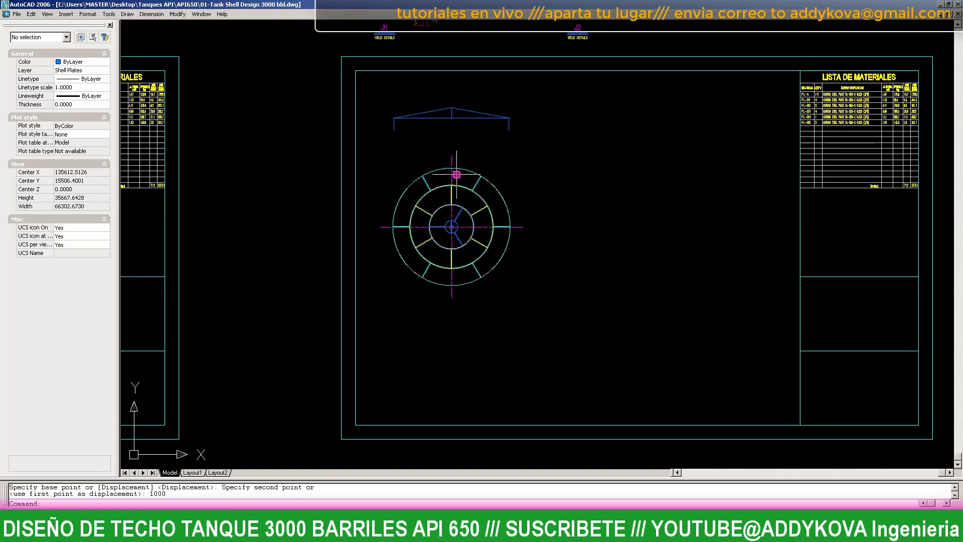
scroll(465, 113, "up", 3)
- Start a rectangle at the border's inner corner, then cancel it
type("rec")
key("Return")
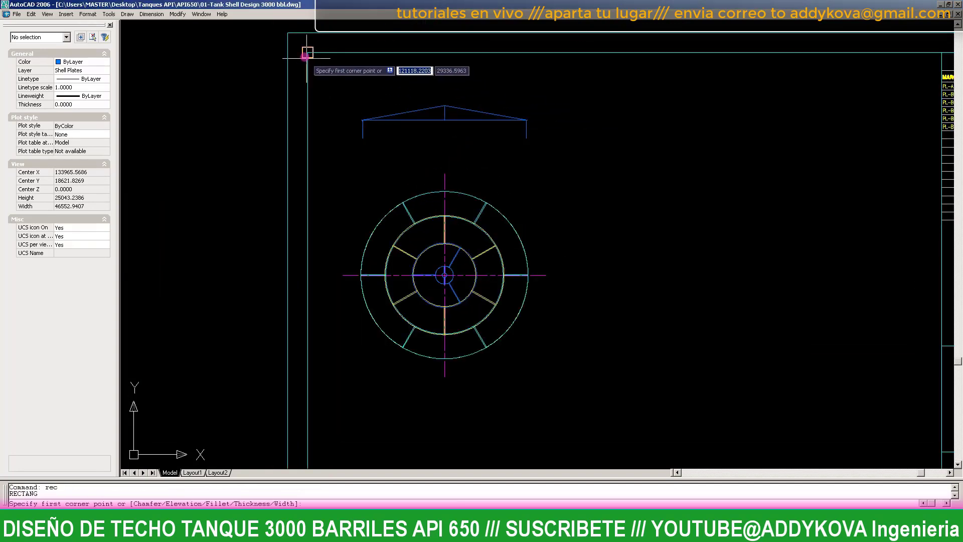
left_click(307, 52)
scroll(307, 52, "down", 2)
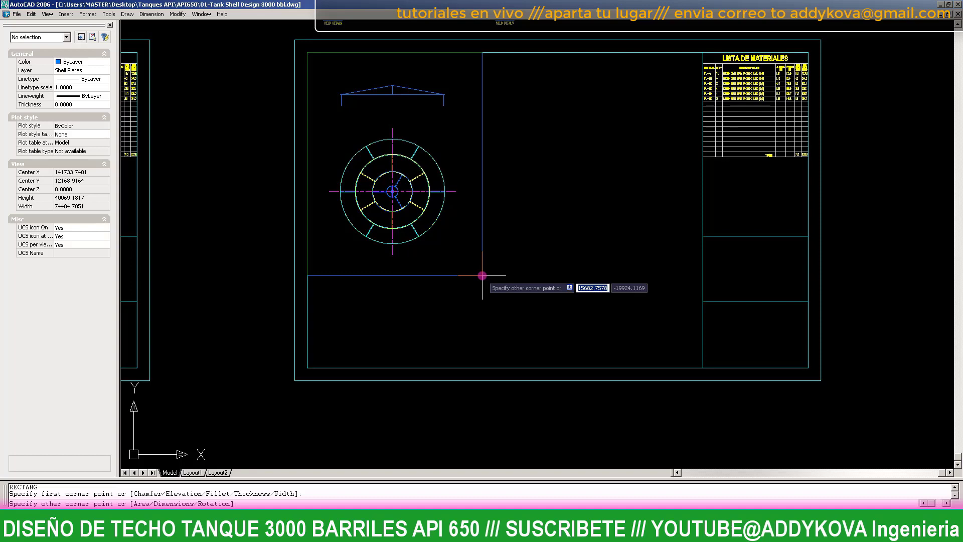
key("Escape")
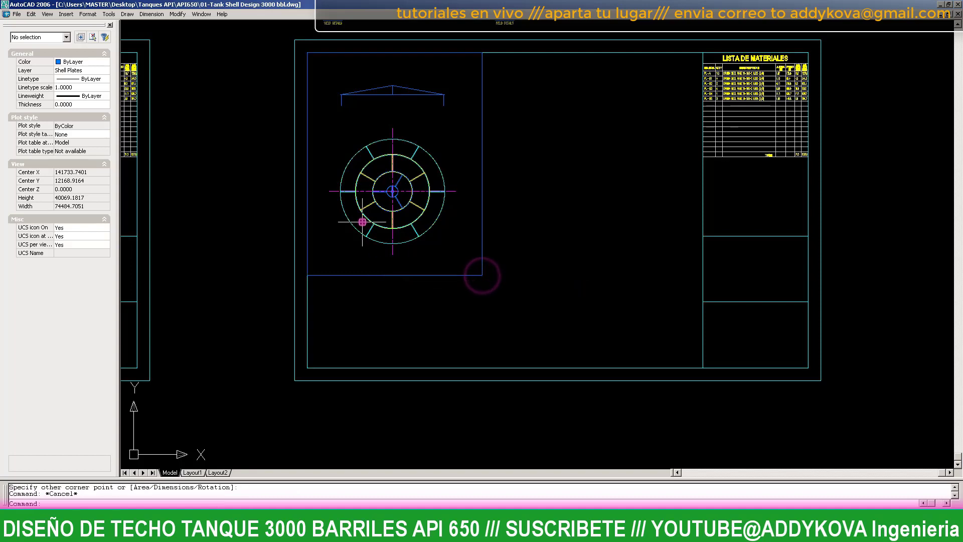
- Pick the blue rectangle around the roof plan and erase it
scroll(317, 138, "up", 2)
scroll(516, 185, "down", 3)
scroll(668, 225, "up", 2)
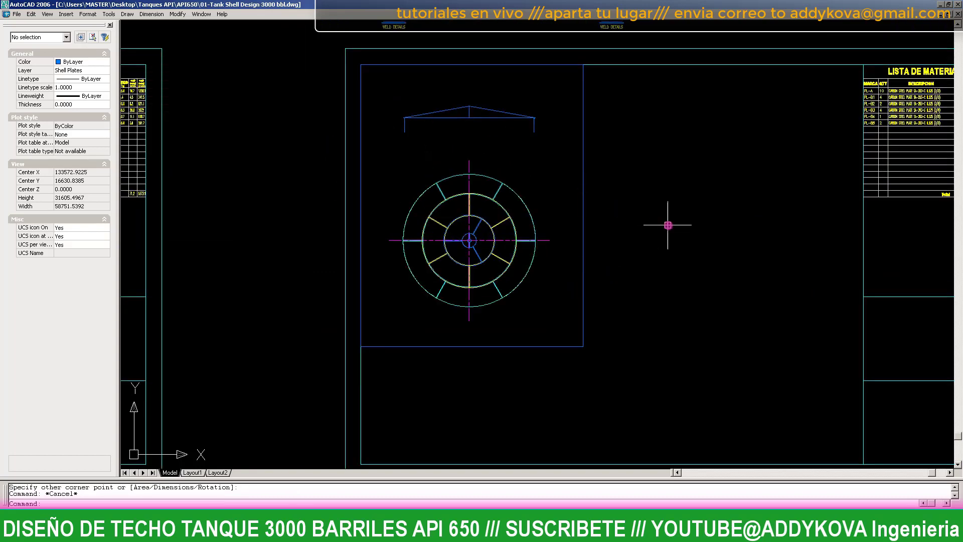
left_click(612, 157)
left_click(545, 145)
type("e")
key("Return")
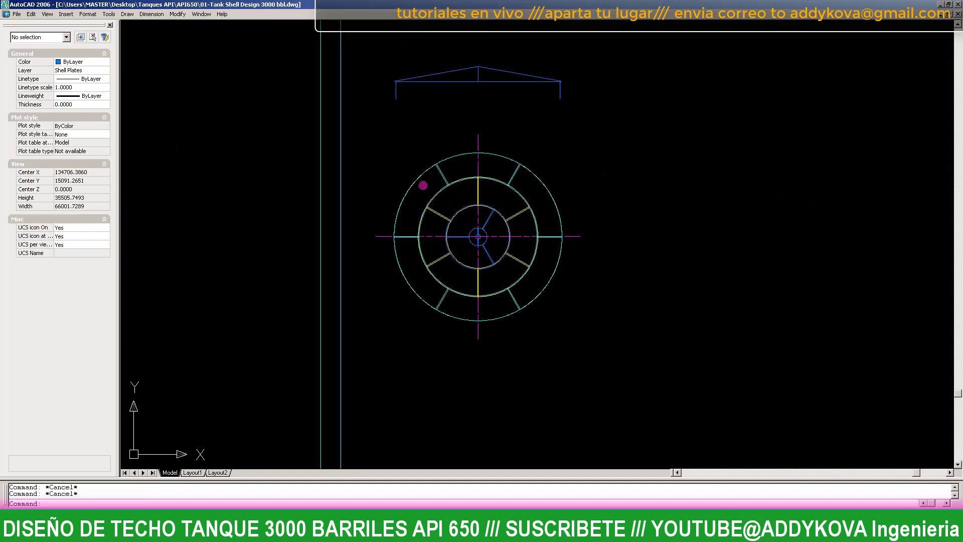
- Window-zoom onto the circular roof plan, then return to the wider view
scroll(432, 201, "down", 1)
type("z")
key("Return")
type("w")
key("Return")
key("Escape")
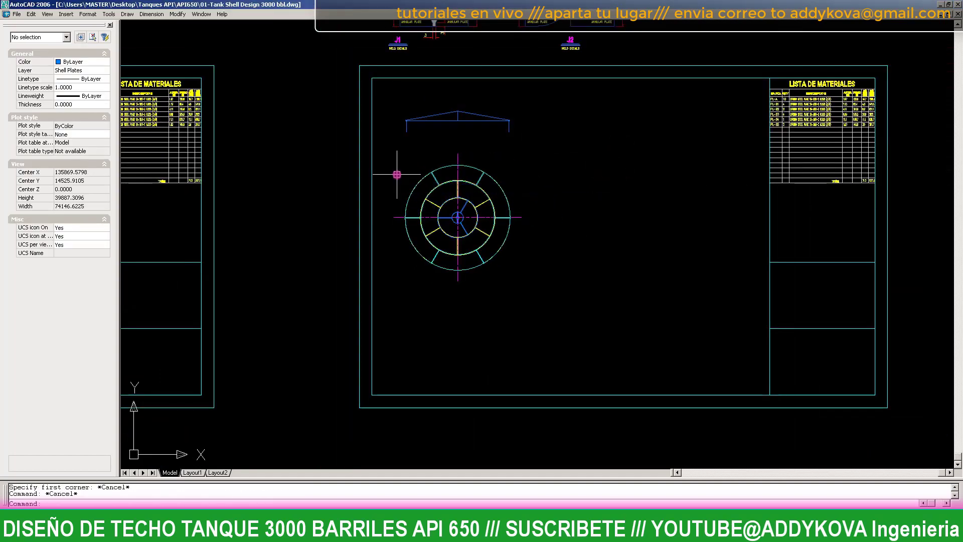
type("z")
key("Return")
type("w")
key("Return")
left_click(392, 149)
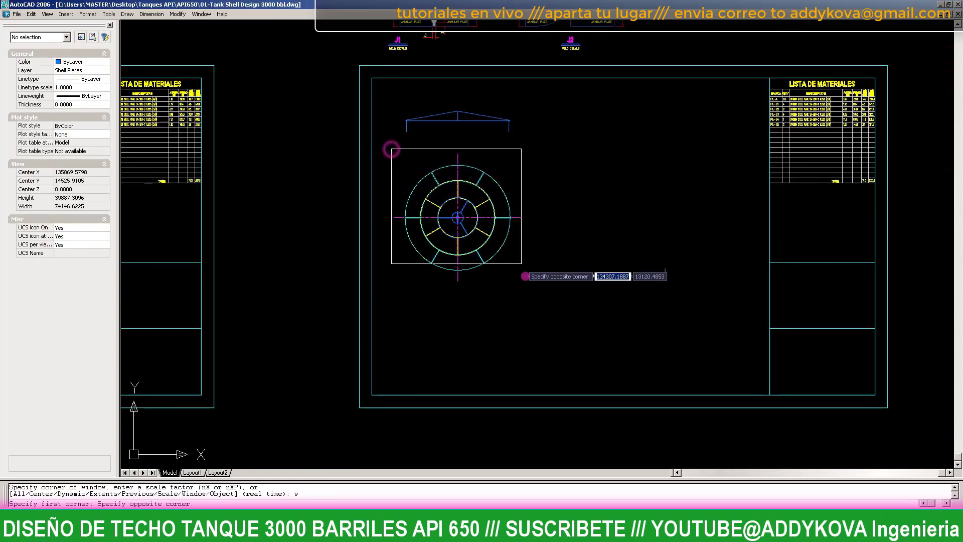
left_click(522, 285)
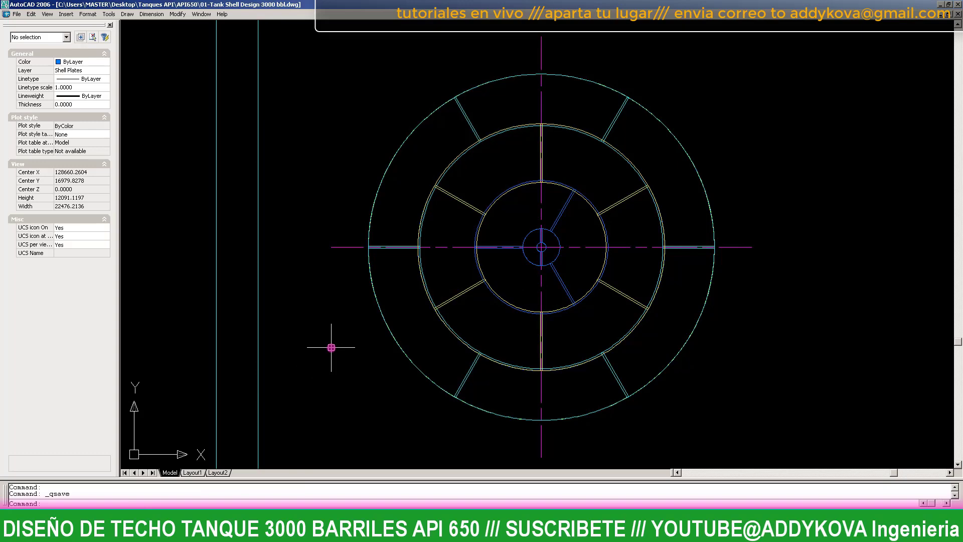
key("ctrl+z")
left_click(621, 173)
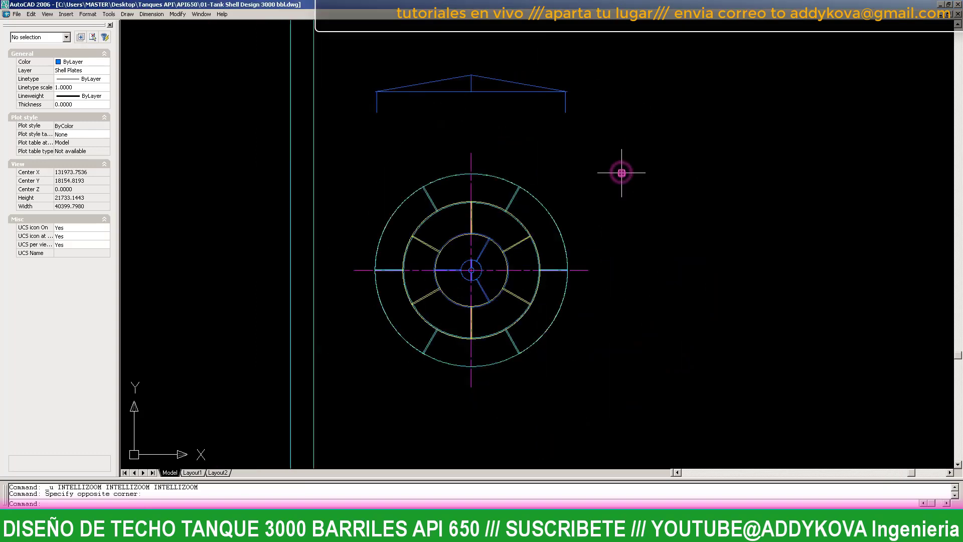
scroll(377, 277, "up", 3)
scroll(377, 275, "up", 3)
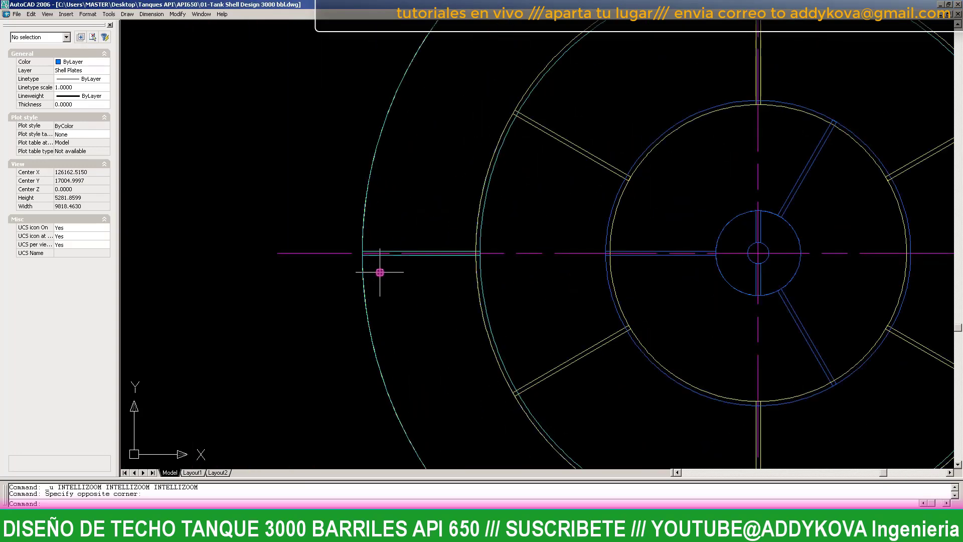
scroll(379, 273, "up", 3)
- Dimension from the outer arc intersection to the cyan shell line, placing 1389 beside the elevation's left edge
type("d")
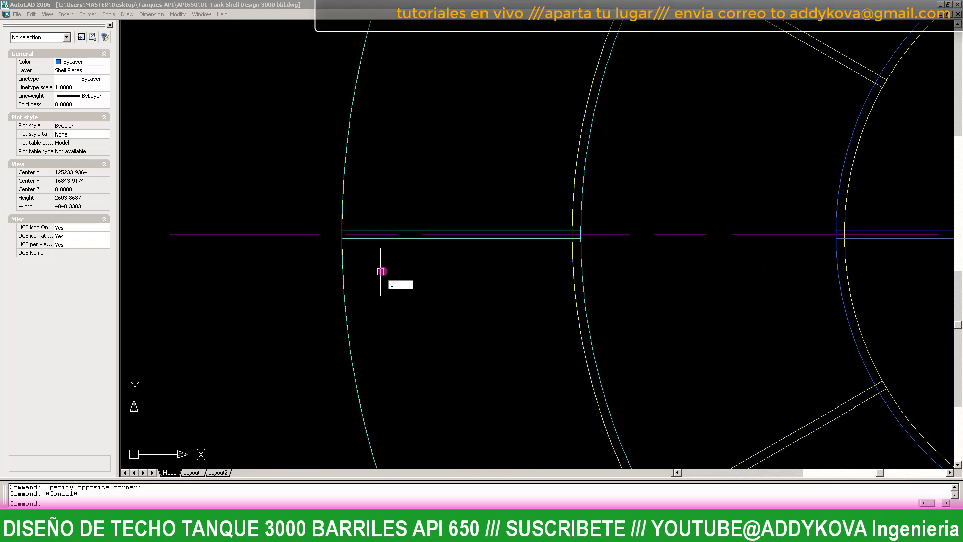
type("i")
key("Return")
scroll(371, 253, "up", 5)
left_click(286, 196)
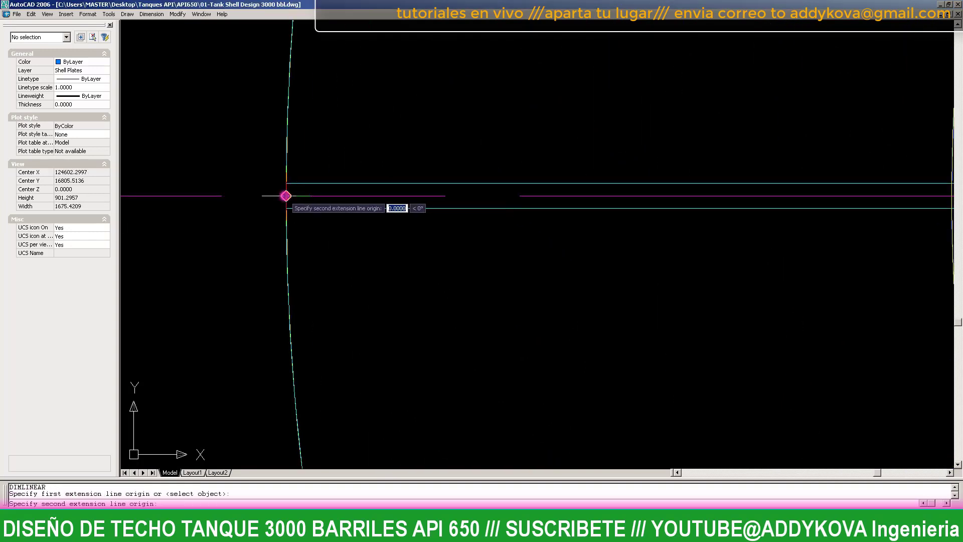
scroll(286, 196, "down", 2)
scroll(561, 191, "up", 2)
scroll(511, 208, "up", 2)
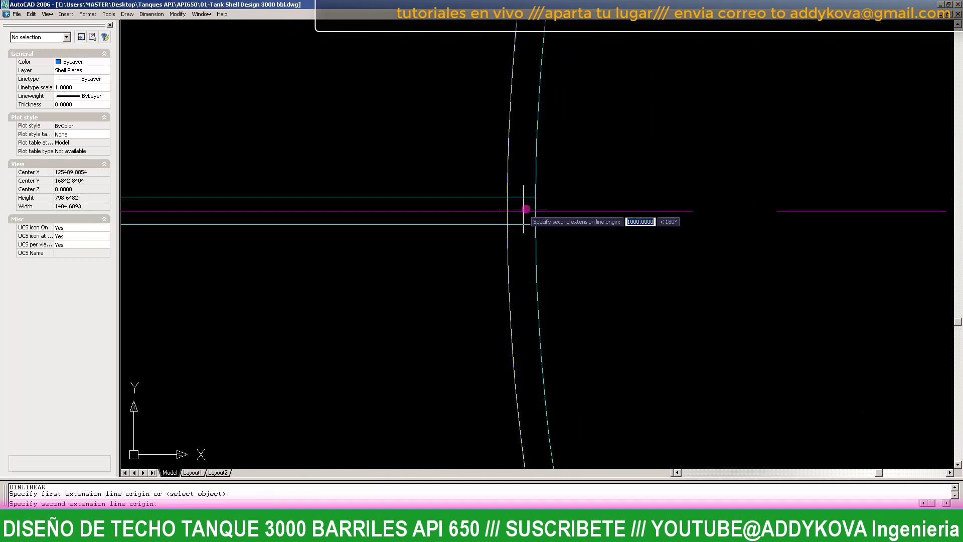
left_click(536, 211)
scroll(473, 359, "down", 8)
scroll(472, 359, "down", 6)
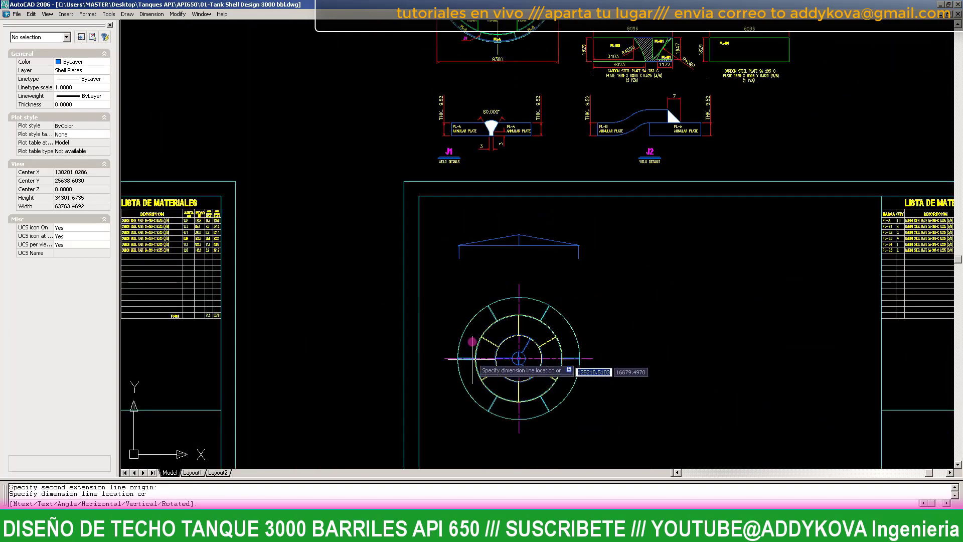
scroll(472, 341, "up", 4)
scroll(451, 321, "up", 5)
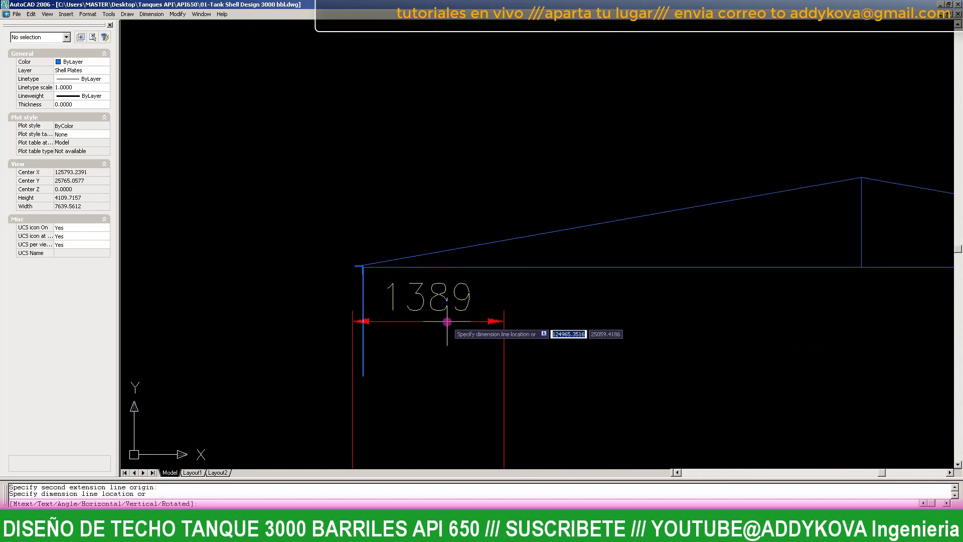
left_click(447, 322)
scroll(359, 278, "up", 5)
scroll(392, 262, "up", 2)
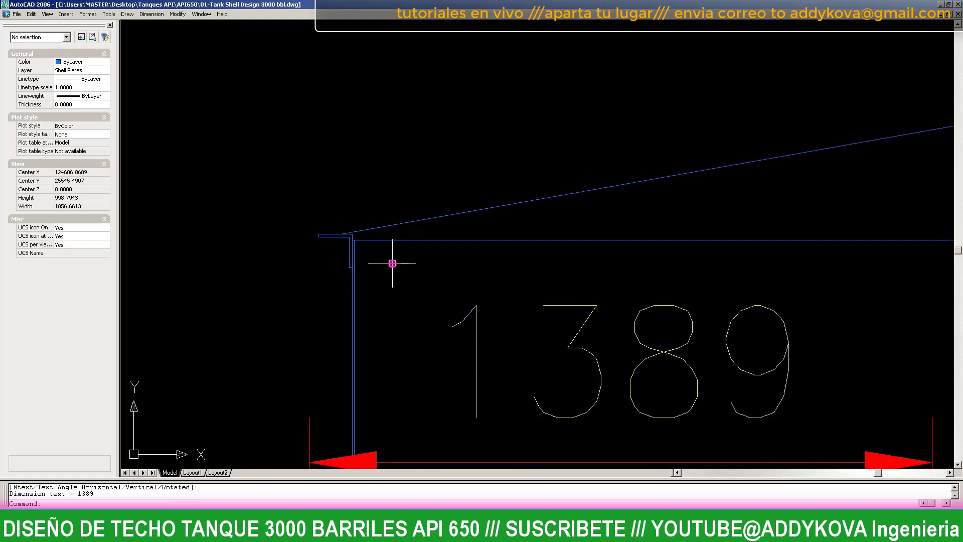
- Draw a line perpendicular to the sloped roof line, ending above the slope
type("l")
key("Return")
scroll(327, 215, "up", 4)
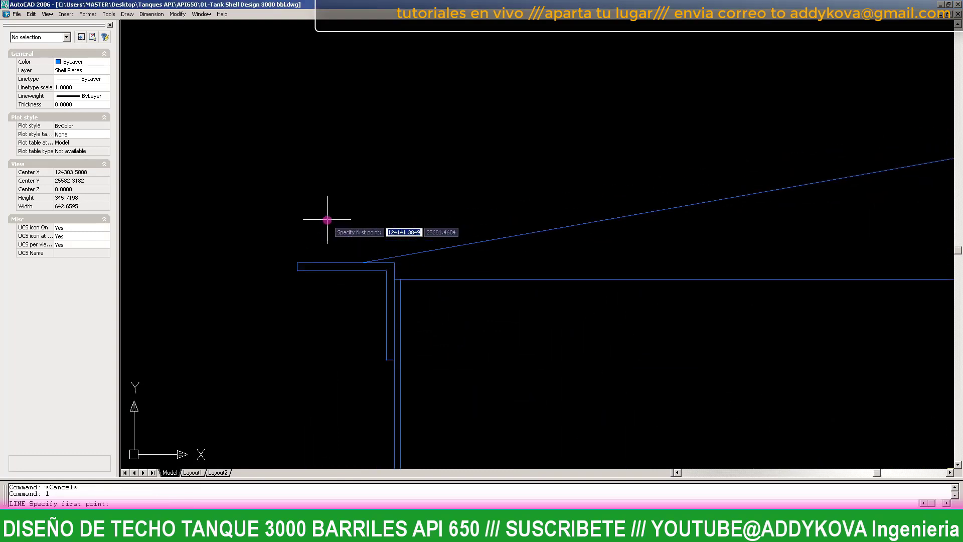
scroll(374, 245, "up", 5)
type("per")
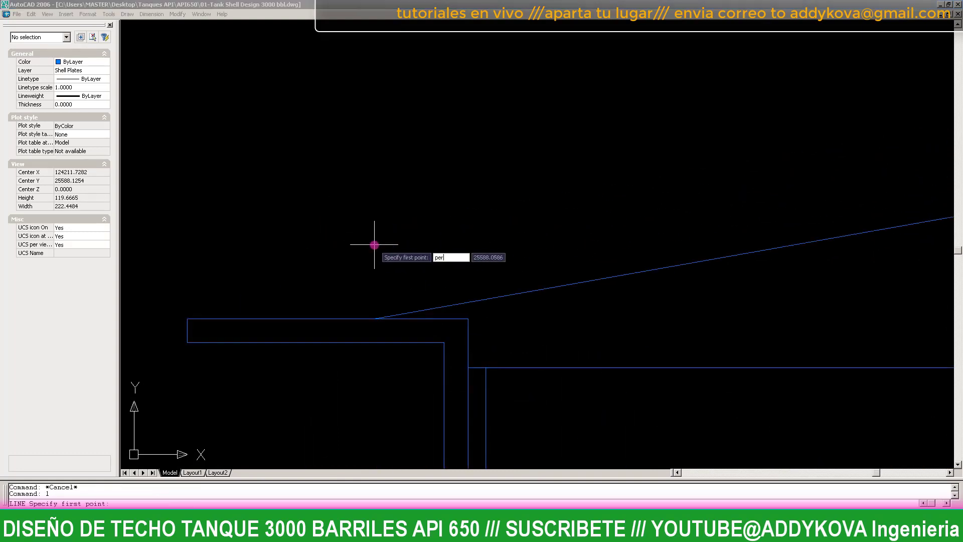
type("p")
key("Return")
left_click(482, 300)
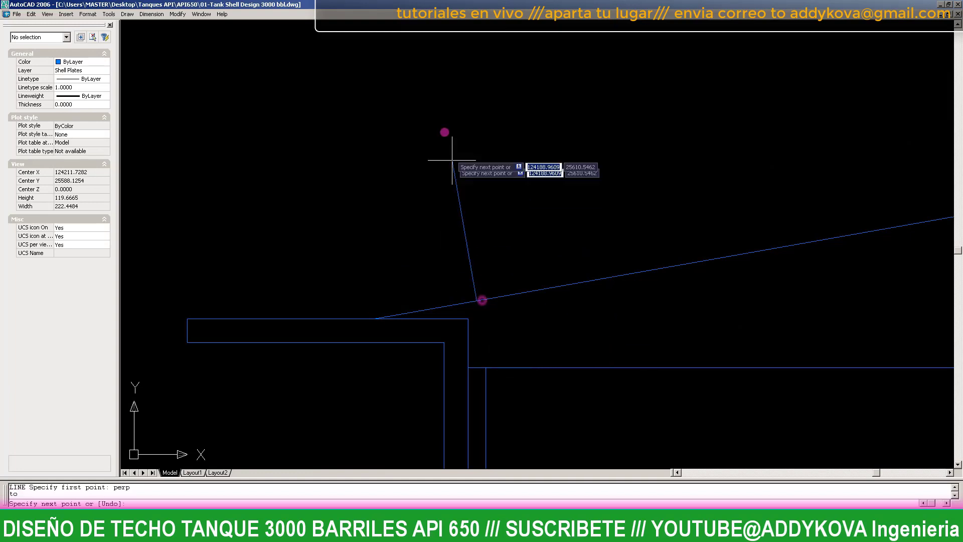
left_click(471, 86)
key("Escape")
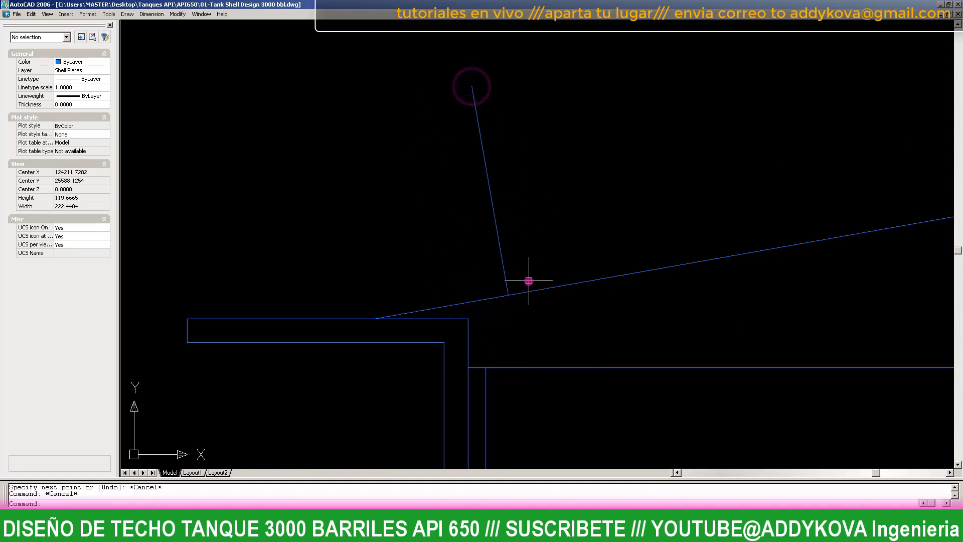
type("l")
- Abandon a line at its lower end and delete the long slanted line
left_click(500, 270)
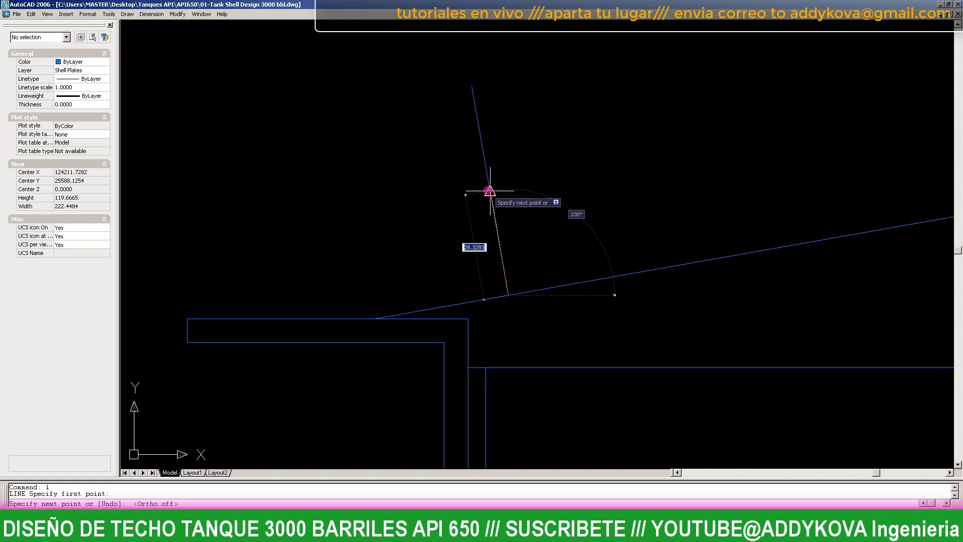
type("6.35")
key("Escape")
key("Escape")
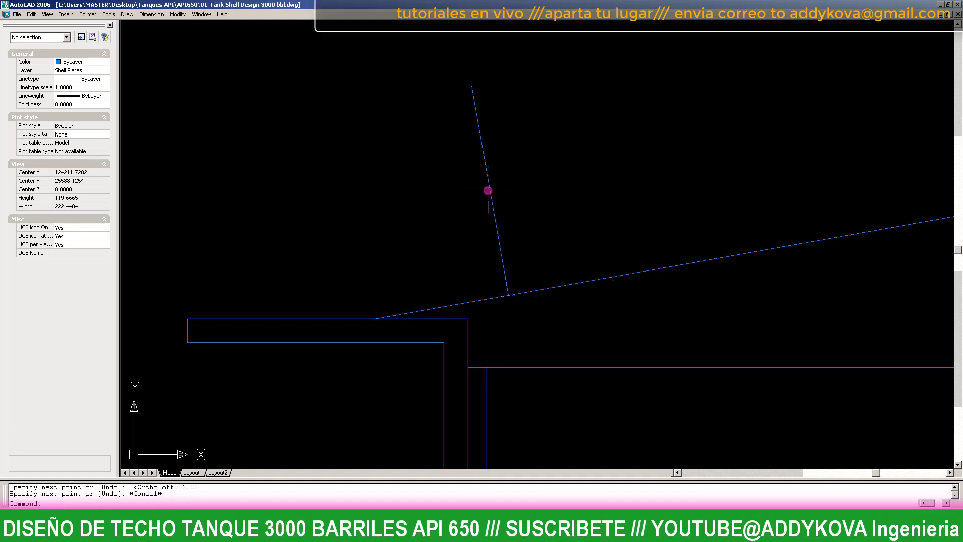
left_click(510, 99)
left_click(413, 114)
key("Delete")
- Select the short slanted line at the roof edge, try moving it, then cancel and deselect
left_click(539, 317)
scroll(484, 305, "up", 2)
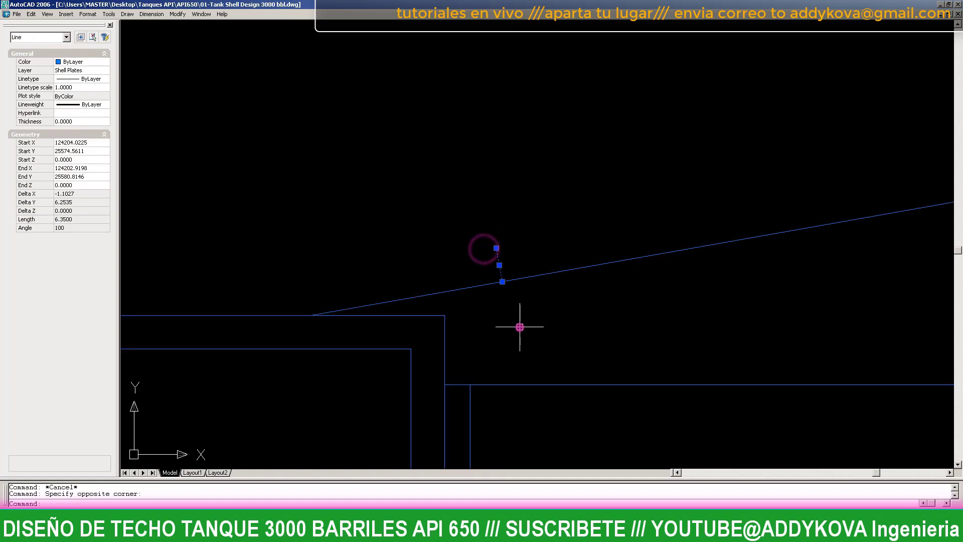
scroll(474, 287, "up", 2)
type("m")
key("Return")
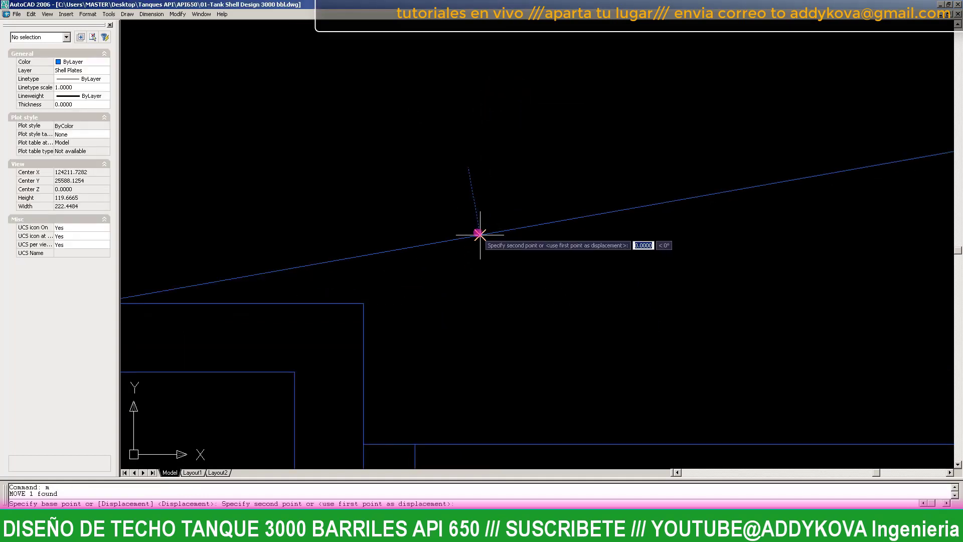
scroll(479, 233, "up", 2)
scroll(376, 219, "up", 2)
key("Escape")
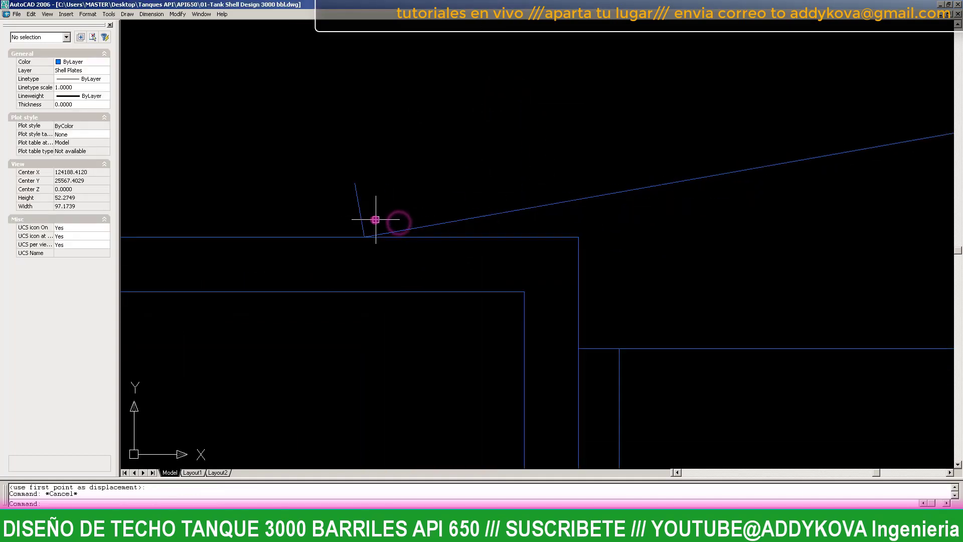
left_click(362, 213)
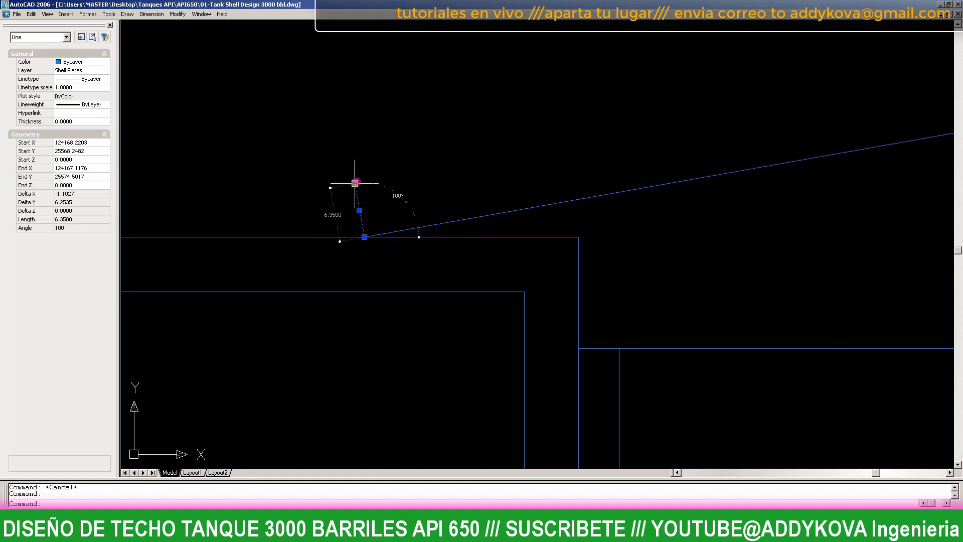
key("Escape")
scroll(451, 251, "down", 3)
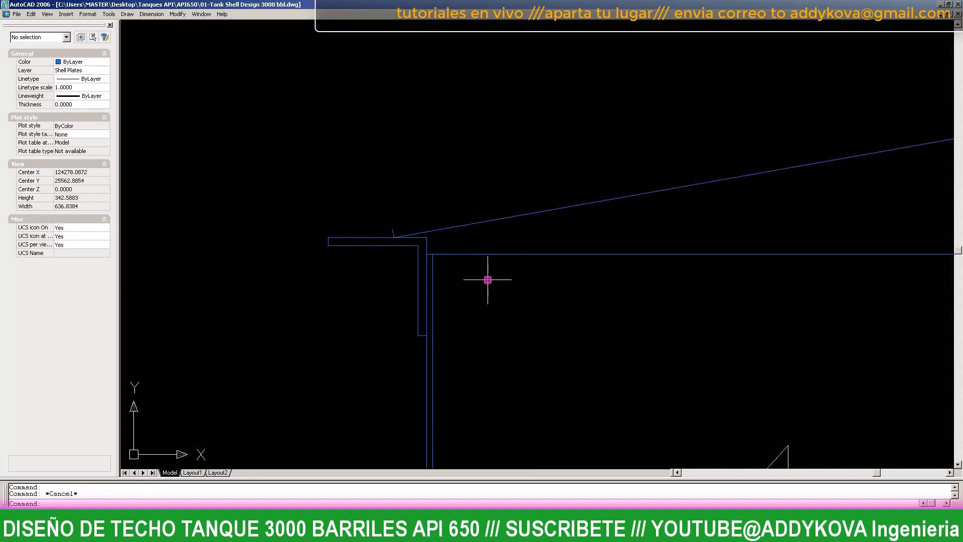
scroll(456, 263, "up", 3)
scroll(456, 296, "down", 1)
scroll(388, 234, "down", 4)
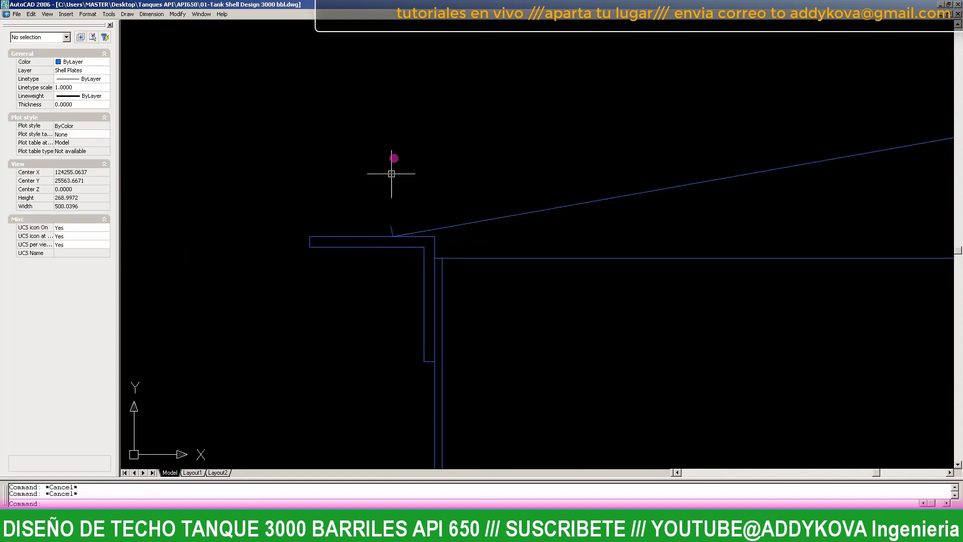
scroll(391, 173, "down", 4)
scroll(490, 301, "down", 5)
scroll(681, 328, "up", 2)
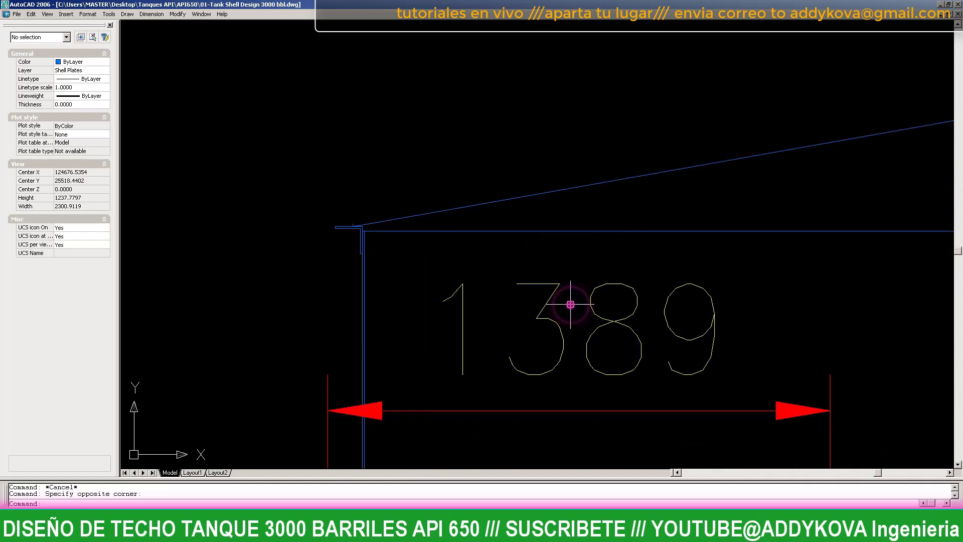
scroll(370, 221, "up", 4)
scroll(327, 243, "up", 4)
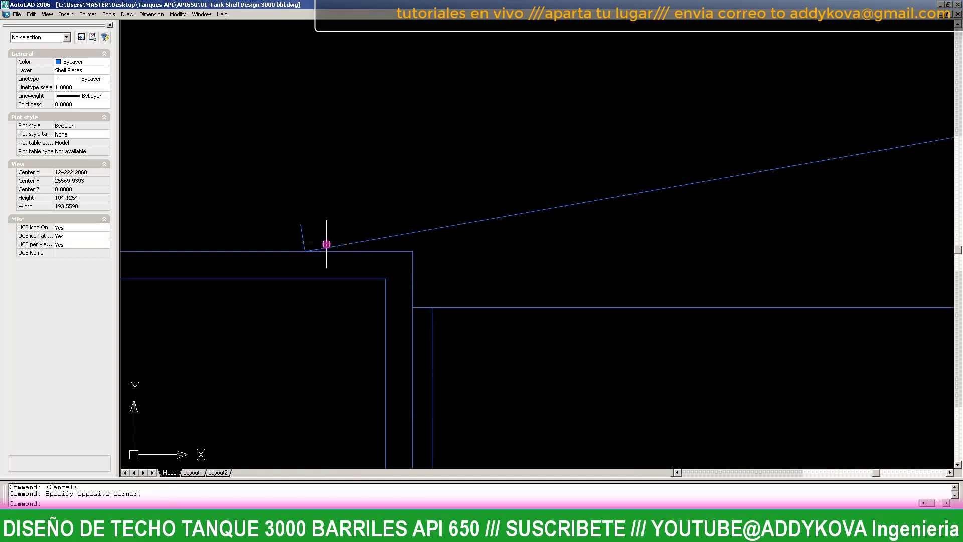
scroll(326, 243, "up", 3)
scroll(326, 244, "up", 3)
scroll(327, 244, "up", 4)
- Attempt a 1389 line from the roof-shell corner, then cancel the unfinished line
type("l")
key("Return")
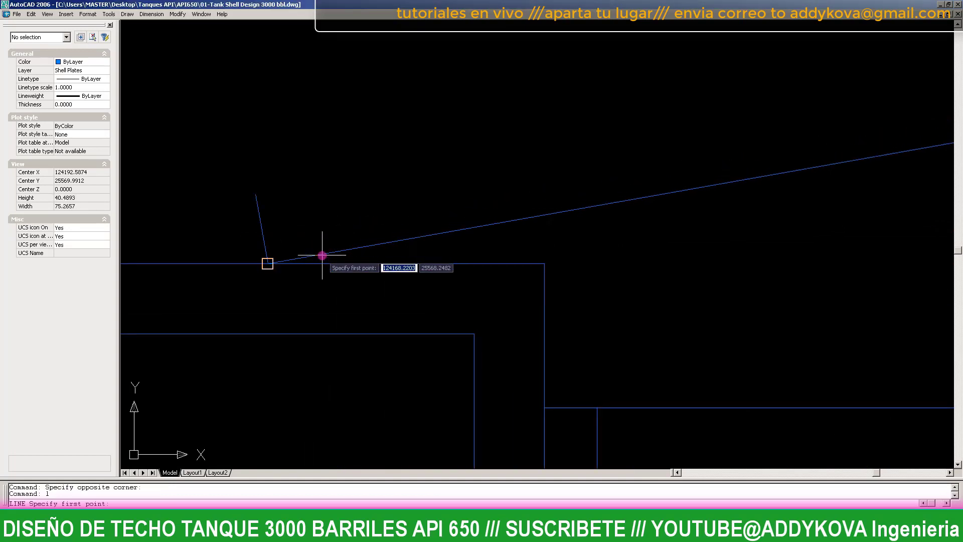
left_click(323, 253)
scroll(284, 296, "down", 7)
type("nea")
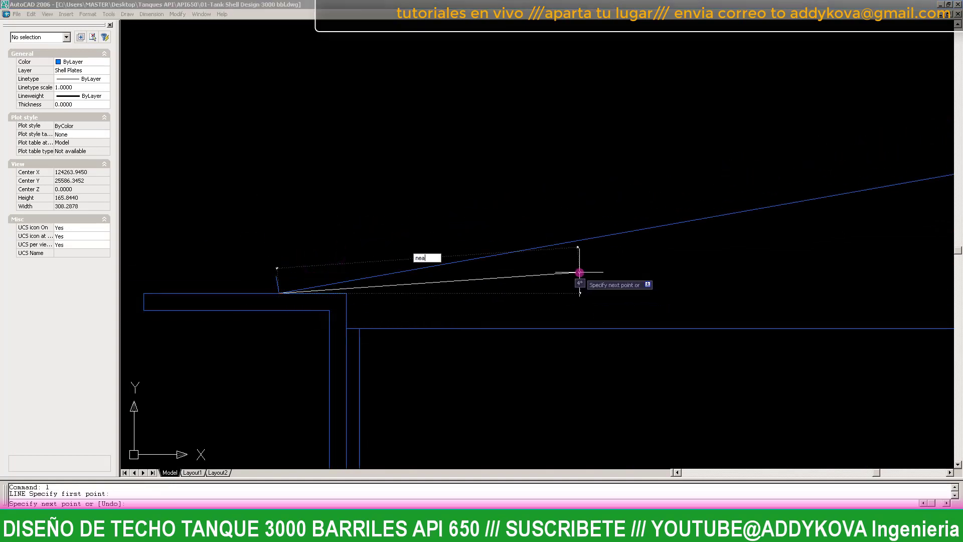
type("r")
key("Return")
scroll(501, 261, "down", 5)
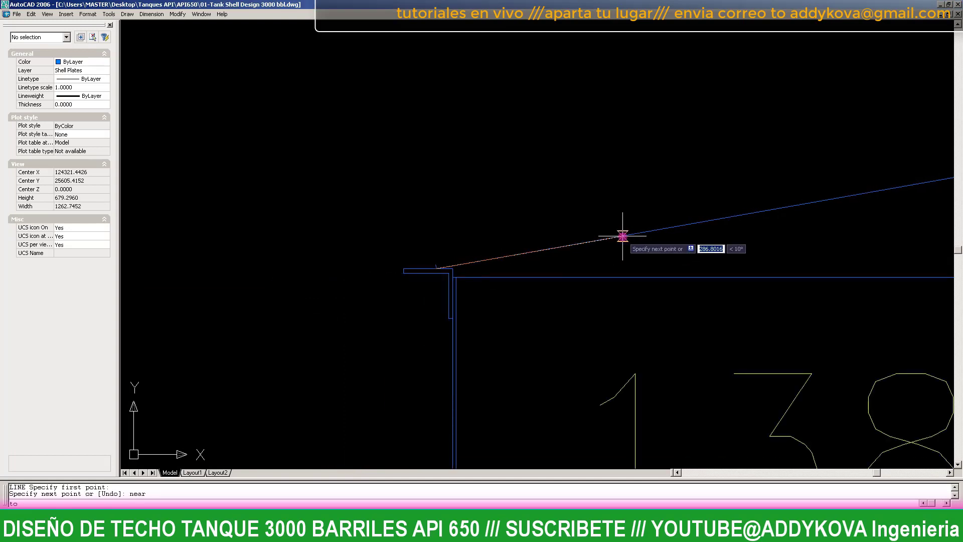
type("1389")
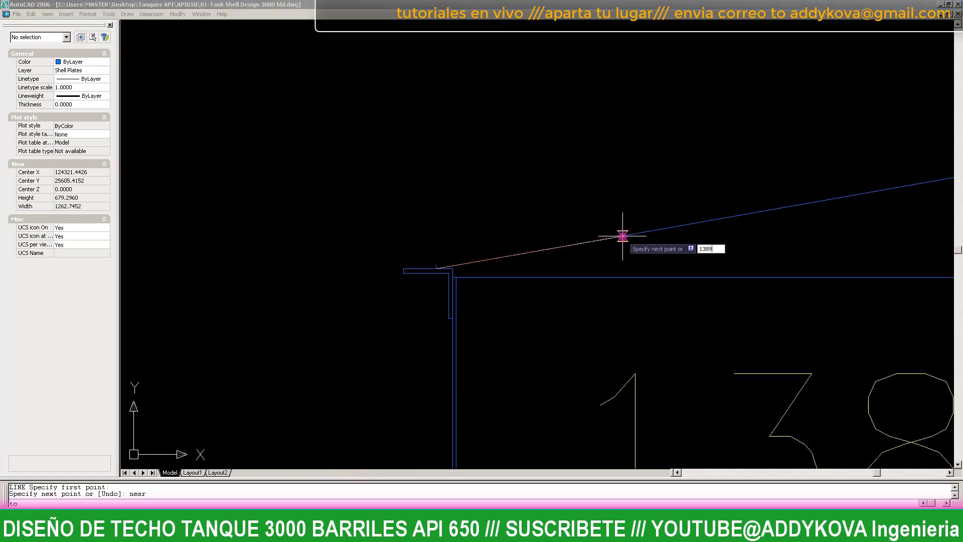
key("Return")
scroll(512, 236, "down", 1)
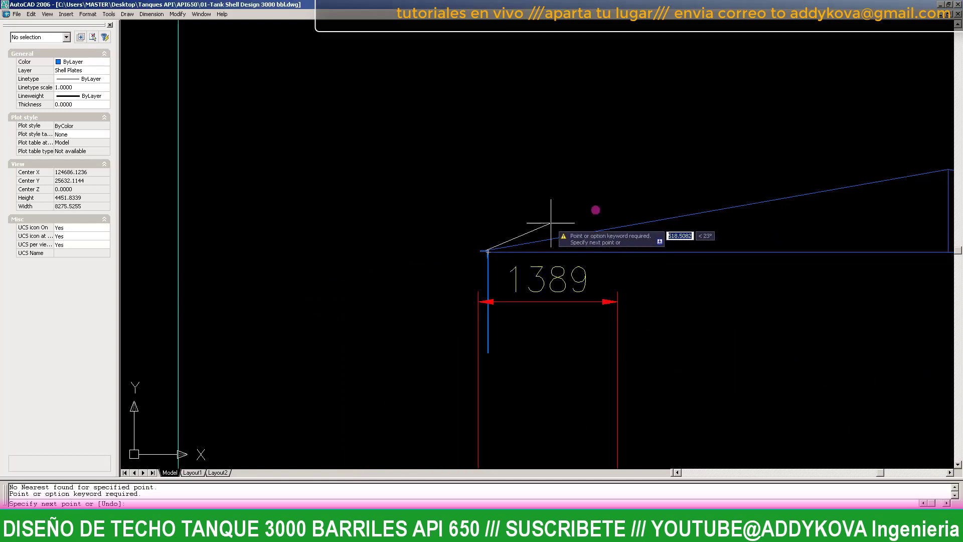
scroll(466, 271, "down", 1)
scroll(639, 155, "up", 6)
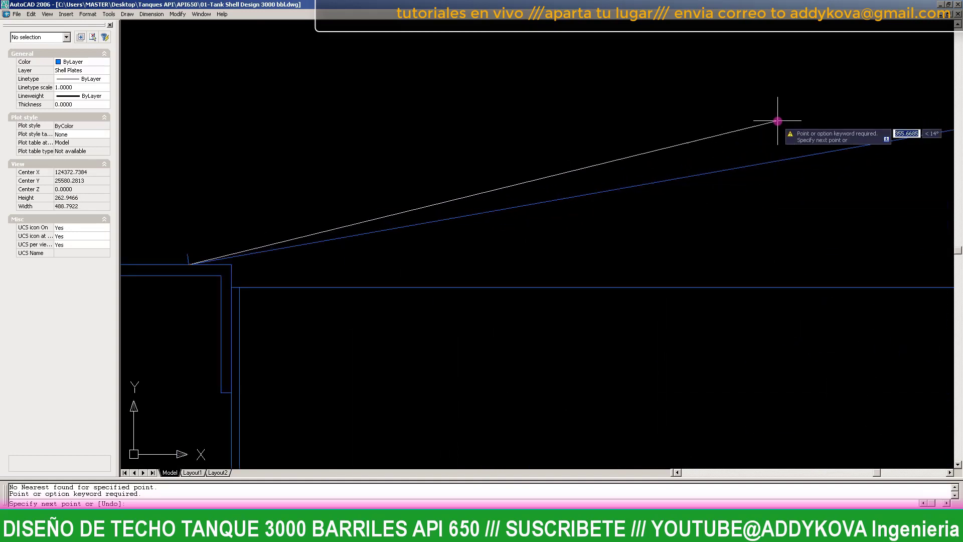
key("Escape")
scroll(193, 267, "up", 9)
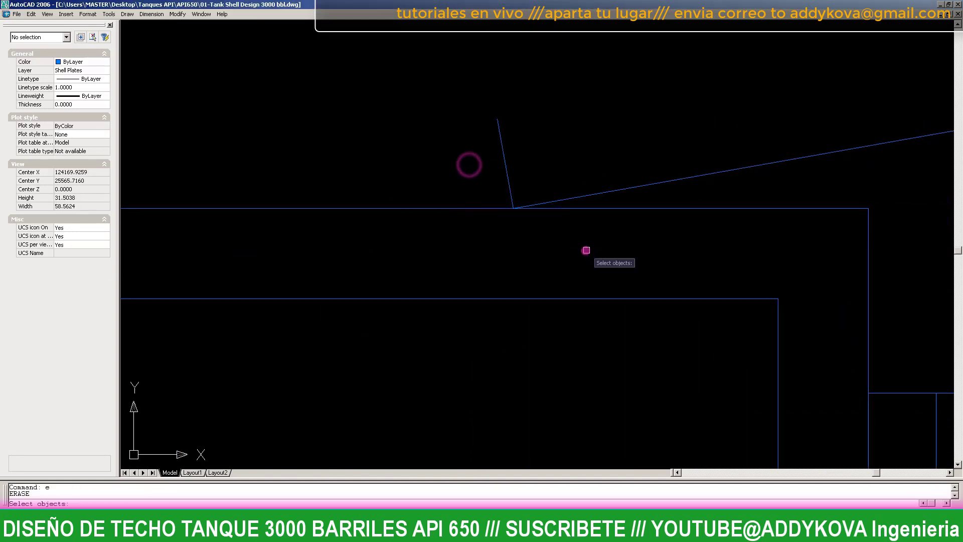
scroll(331, 251, "down", 8)
key("Escape")
- Draw a 1389-long line along the roof slope from the roof-shell corner
type("l")
key("Return")
left_click(351, 237)
scroll(239, 374, "down", 2)
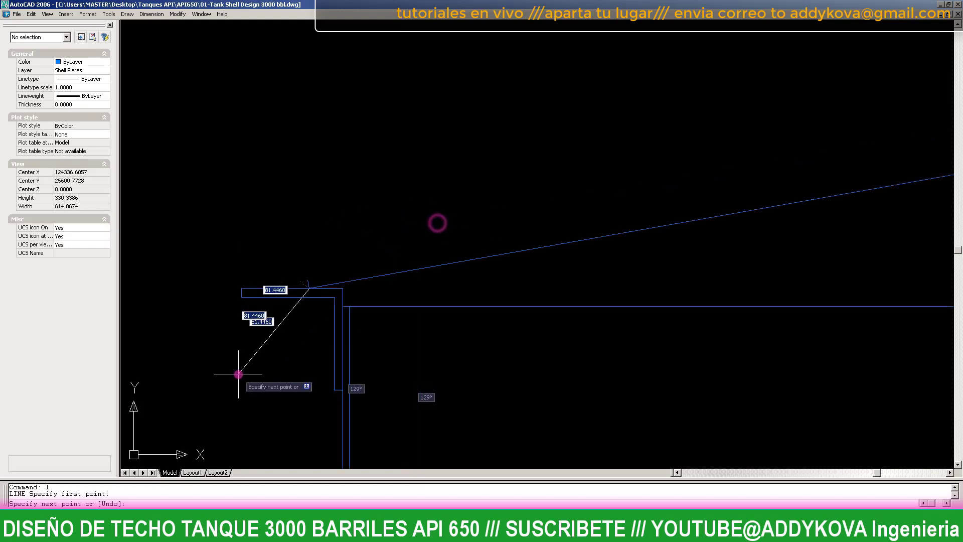
scroll(238, 373, "down", 12)
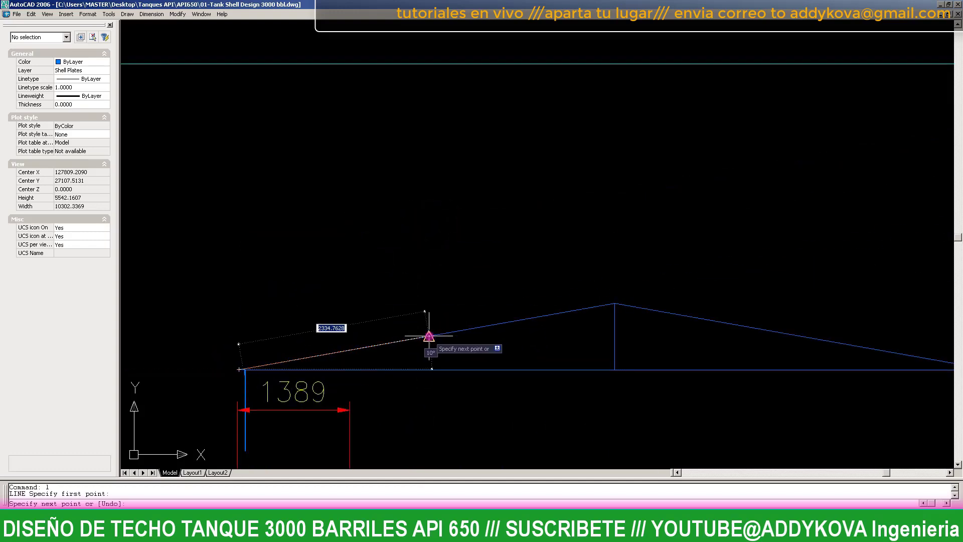
type("1389")
key("Return")
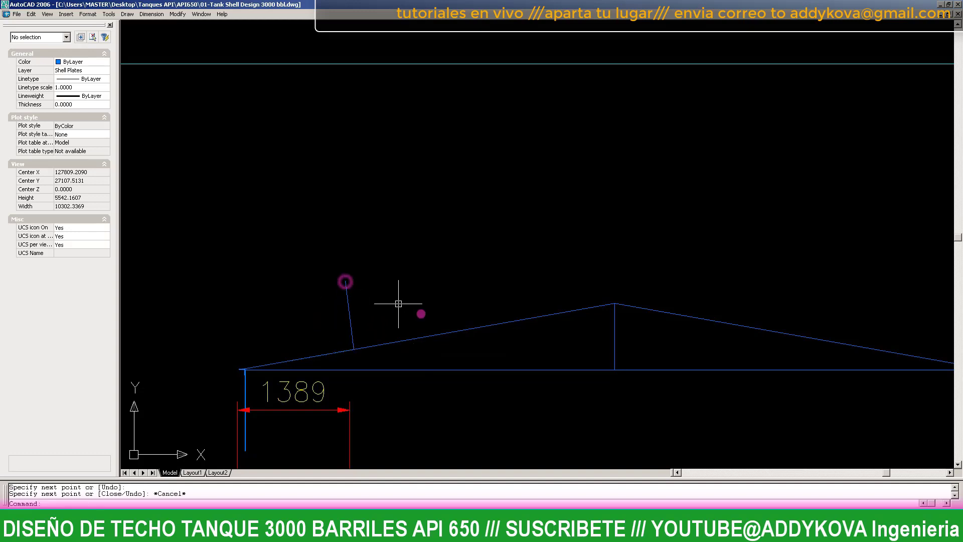
scroll(398, 303, "up", 3)
scroll(516, 269, "down", 2)
scroll(370, 309, "up", 2)
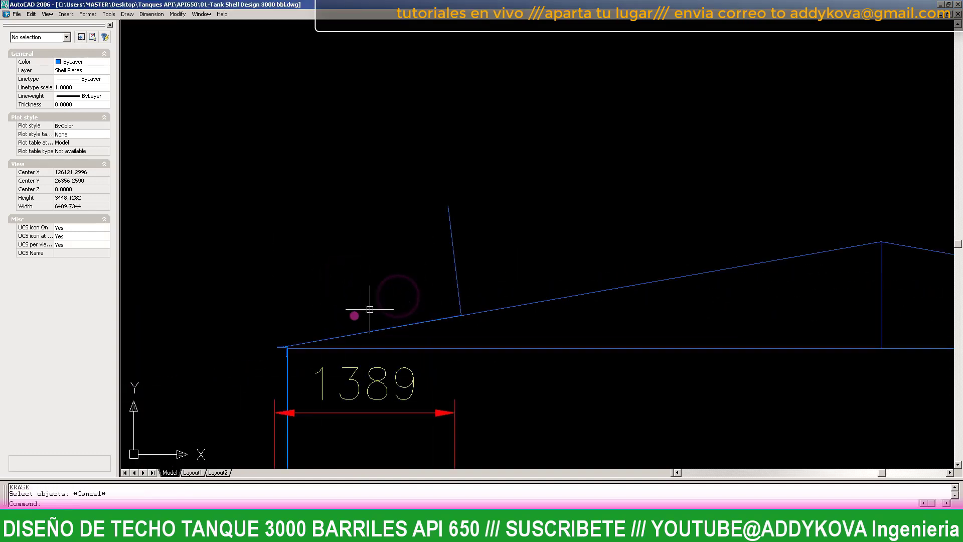
- Delete the stray steep line
left_click(350, 334)
scroll(348, 326, "up", 1)
key("Escape")
left_click(617, 224)
left_click(540, 221)
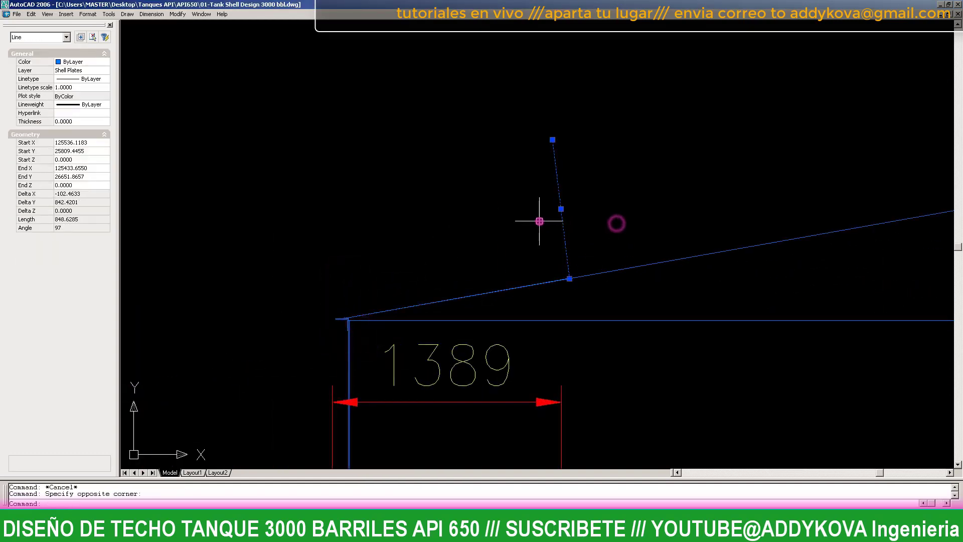
key("Delete")
- Select the 1389 roof line and try a move, then cancel and clear the selection
left_click(492, 294)
scroll(344, 304, "up", 5)
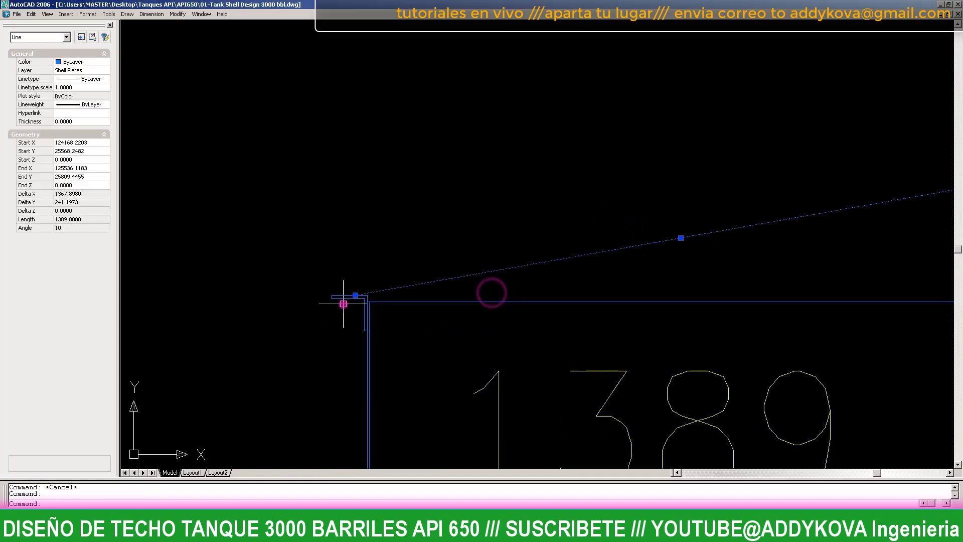
scroll(343, 304, "down", 2)
scroll(361, 282, "down", 3)
type("m")
key("Return")
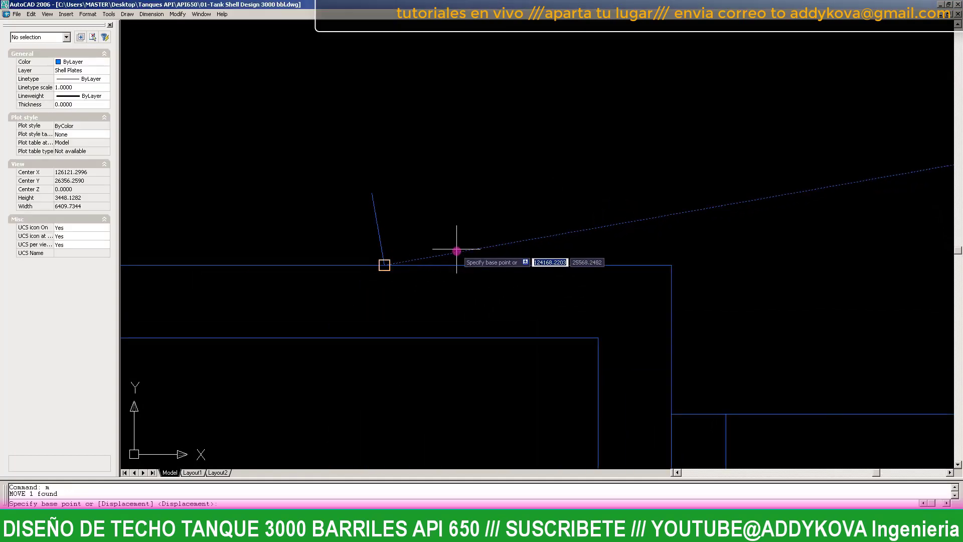
left_click(456, 252)
key("Escape")
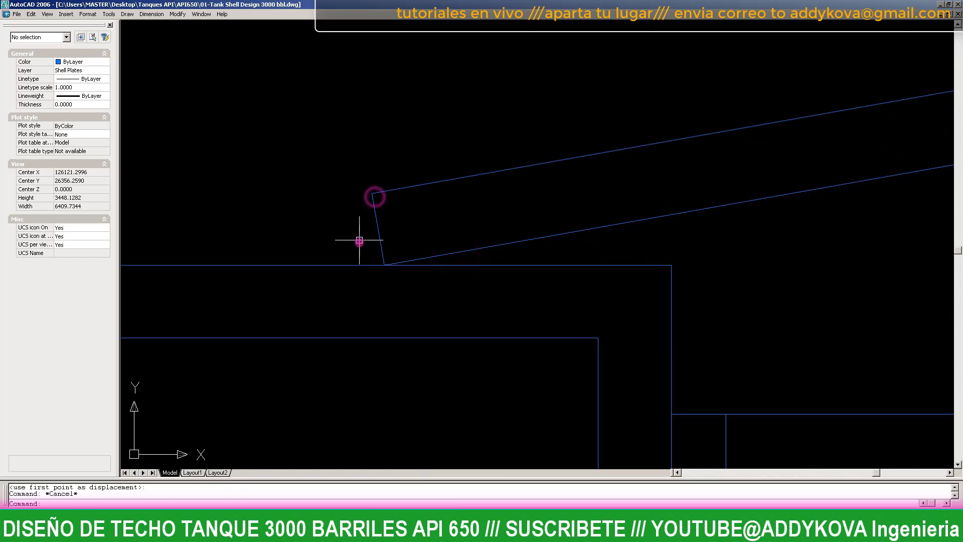
scroll(367, 246, "up", 8)
scroll(817, 173, "up", 2)
left_click(779, 166)
scroll(485, 254, "down", 5)
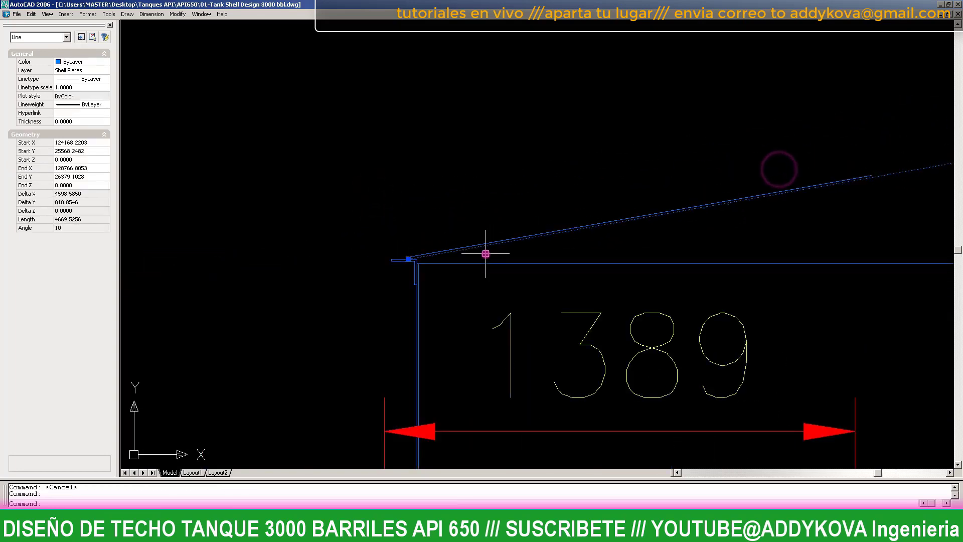
scroll(803, 211, "up", 3)
key("Escape")
scroll(637, 273, "down", 3)
scroll(189, 276, "up", 1)
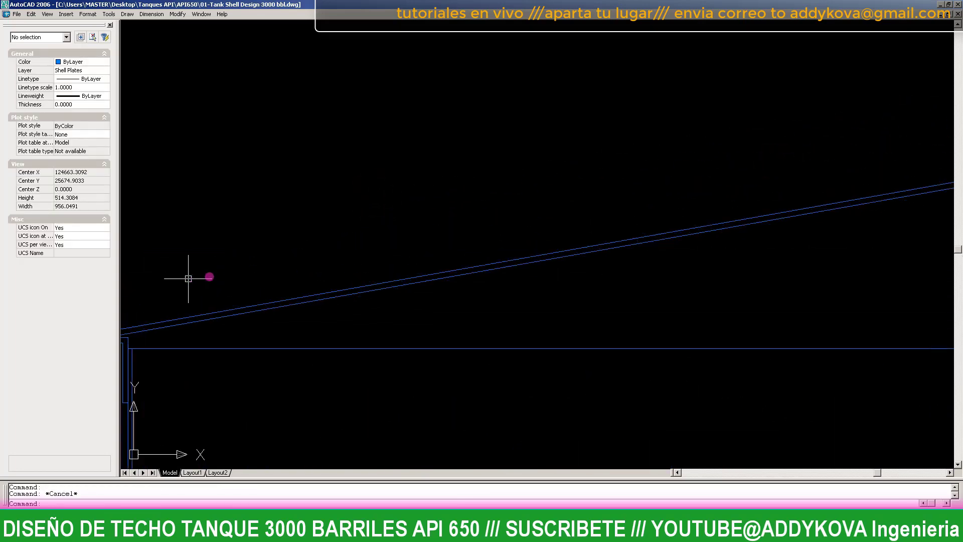
scroll(206, 286, "down", 1)
scroll(336, 286, "up", 2)
scroll(323, 258, "up", 2)
- Copy the short 6.35 edge line from the roof corner to the roof line's far end
left_click(323, 258)
left_click(367, 301)
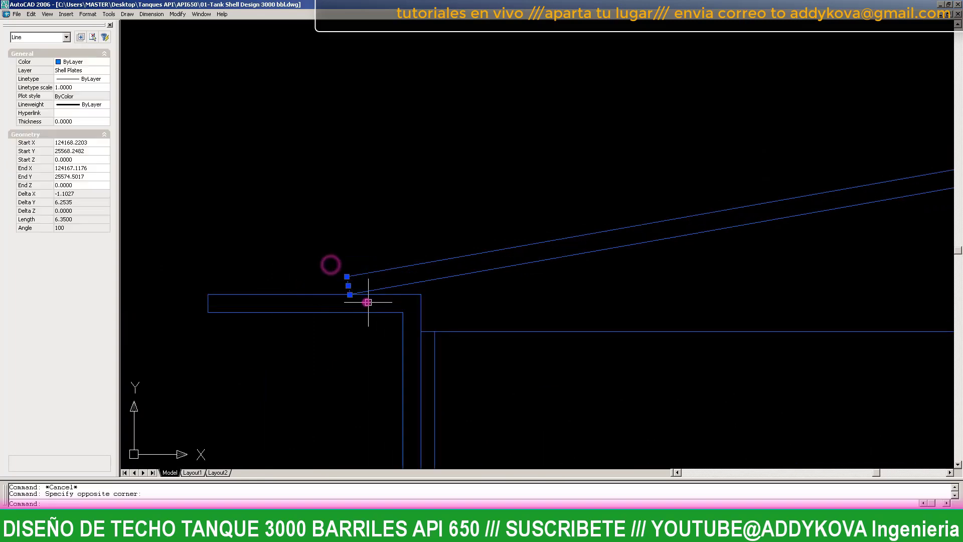
scroll(361, 301, "up", 2)
type("co")
key("Return")
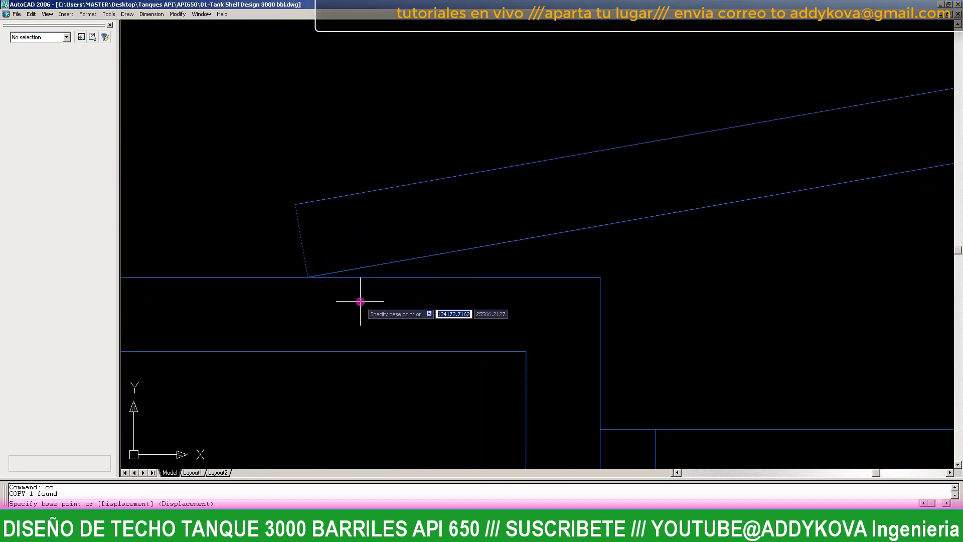
left_click(295, 205)
scroll(241, 321, "down", 3)
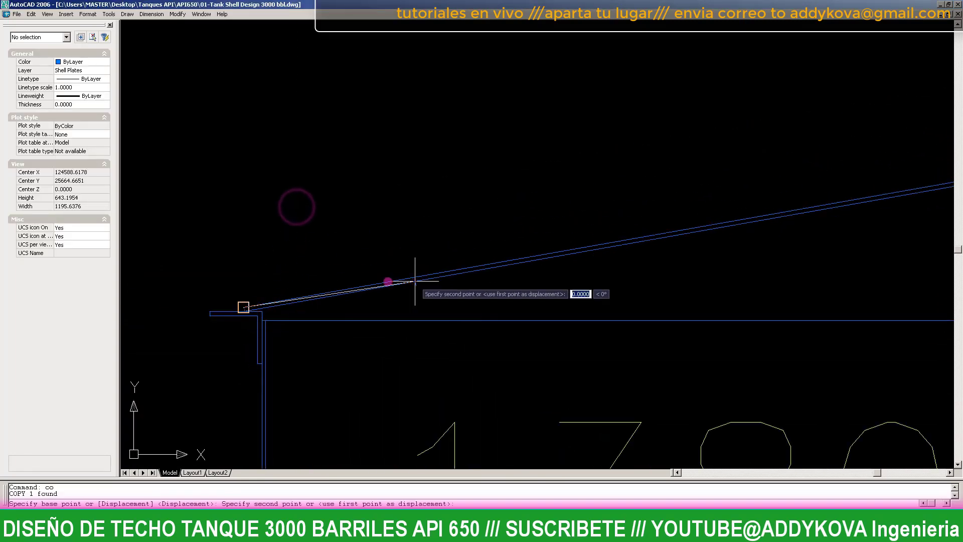
scroll(651, 230, "down", 2)
scroll(700, 231, "up", 2)
scroll(516, 215, "up", 2)
scroll(473, 204, "up", 3)
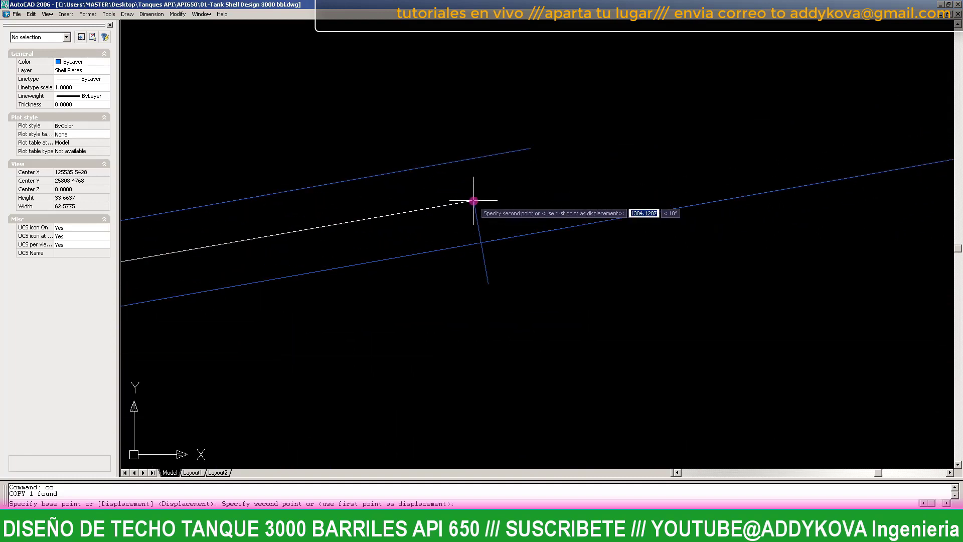
scroll(516, 155, "up", 3)
scroll(530, 148, "up", 2)
left_click(531, 148)
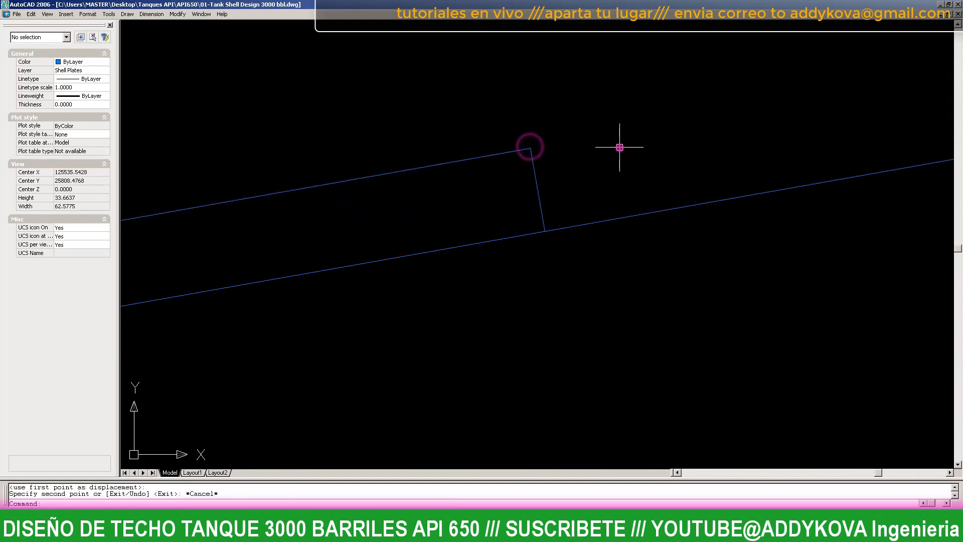
scroll(538, 193, "down", 5)
key("Escape")
left_click(540, 187)
key("Escape")
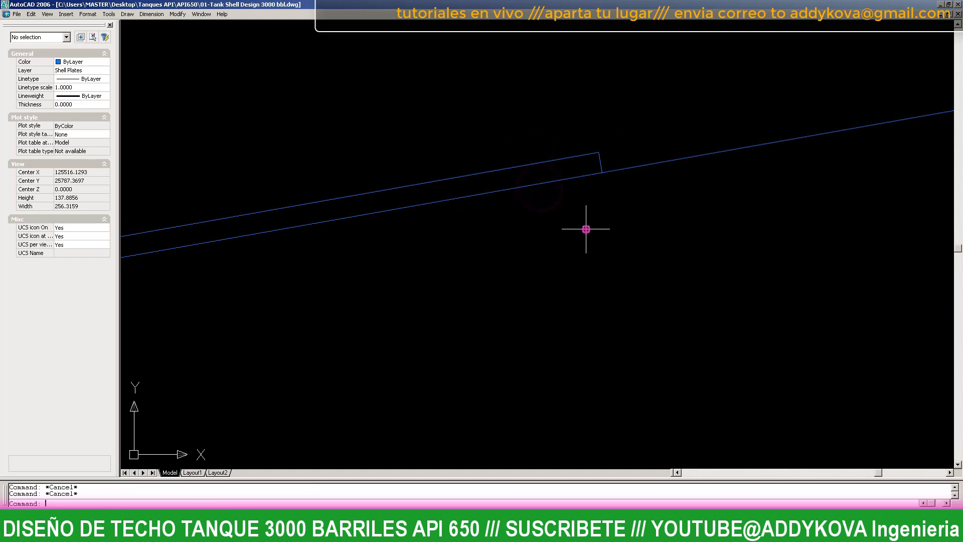
- Start a polyline with the PL command
type("pl")
key("Return")
scroll(595, 190, "up", 2)
scroll(598, 148, "up", 3)
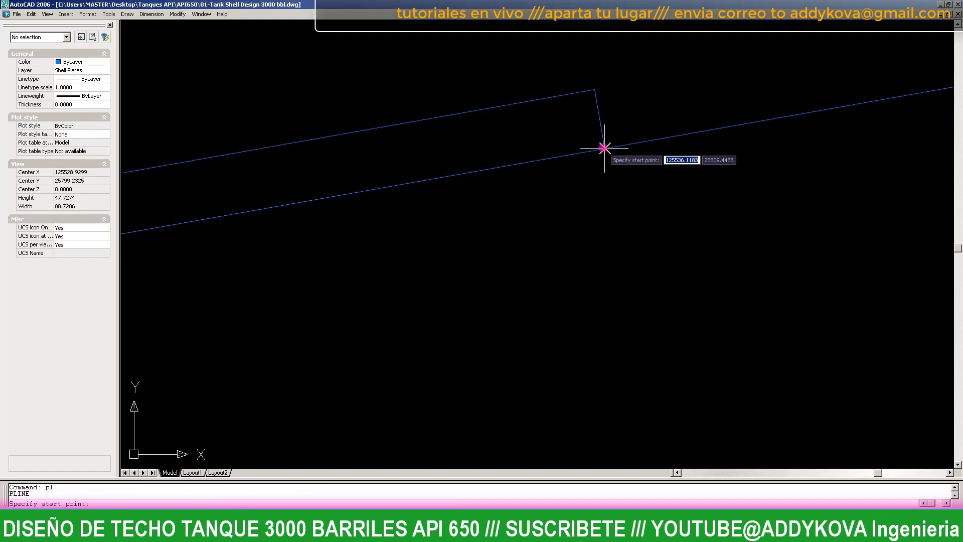
- Draw the roof-plate polyline from the far-end corner to the roof-shell corner
left_click(604, 148)
scroll(806, 154, "down", 5)
scroll(802, 160, "down", 5)
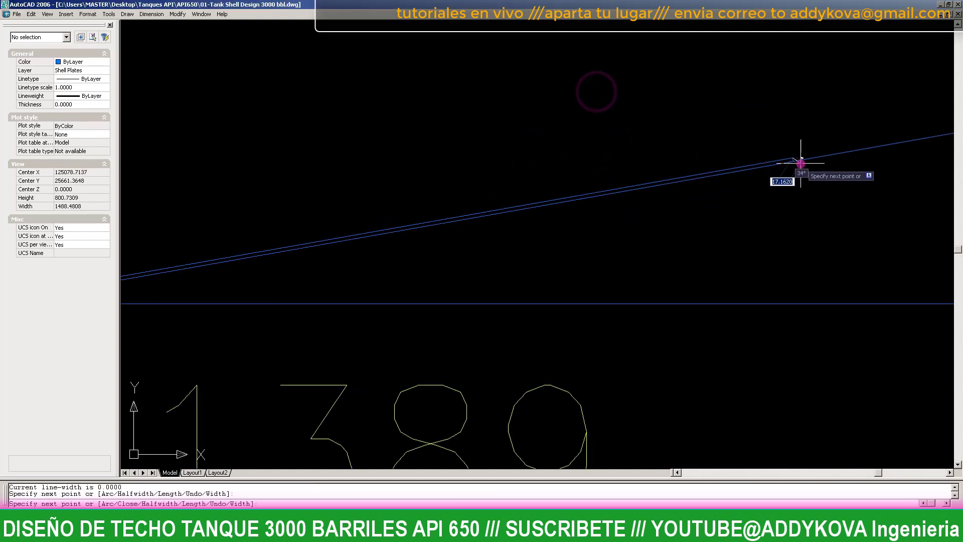
scroll(653, 190, "down", 1)
scroll(499, 213, "up", 4)
scroll(415, 211, "up", 3)
scroll(376, 247, "up", 2)
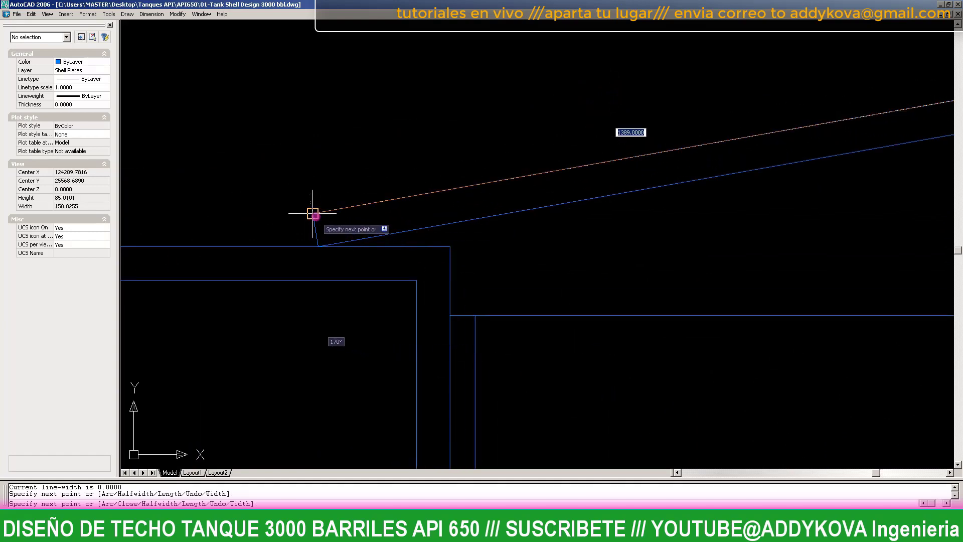
left_click(313, 213)
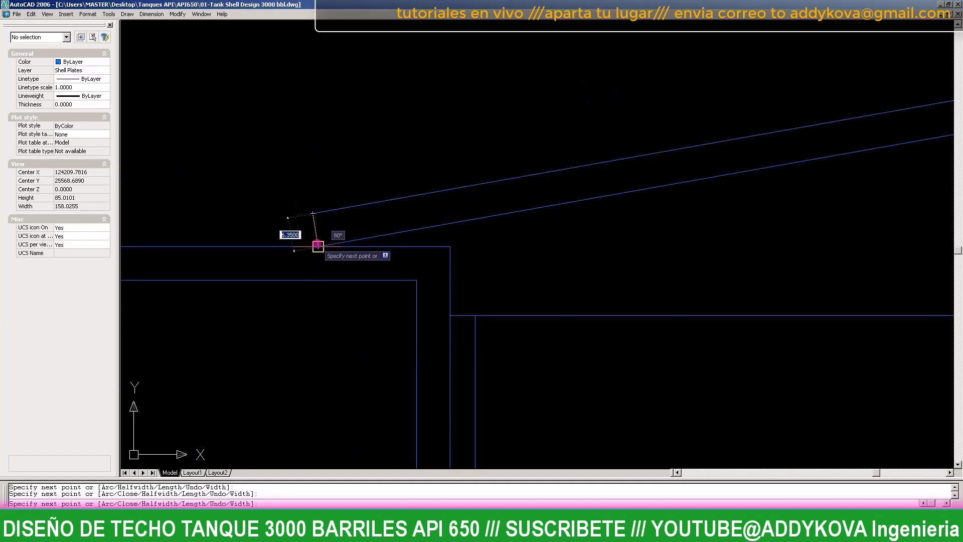
scroll(306, 281, "down", 5)
scroll(671, 209, "up", 3)
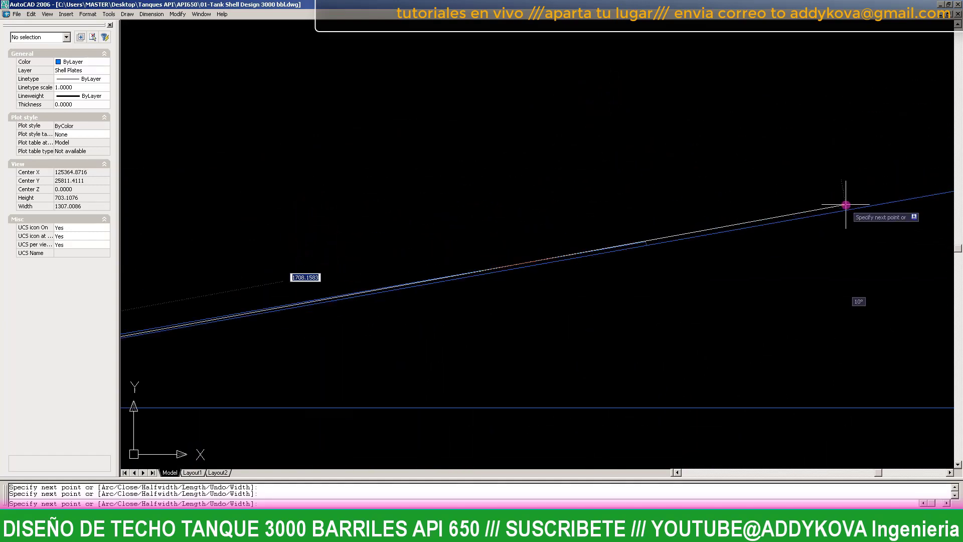
scroll(652, 242, "up", 1)
scroll(588, 267, "up", 2)
scroll(544, 279, "up", 2)
scroll(538, 276, "up", 2)
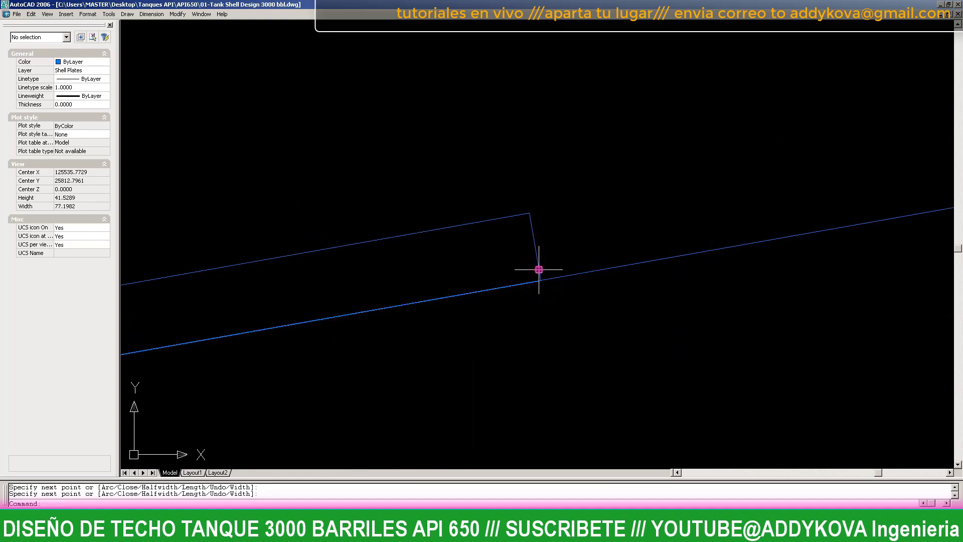
key("Return")
left_click(539, 269)
- Try moving the roof-plate outline, then cancel and clear the trial selections
scroll(646, 189, "down", 5)
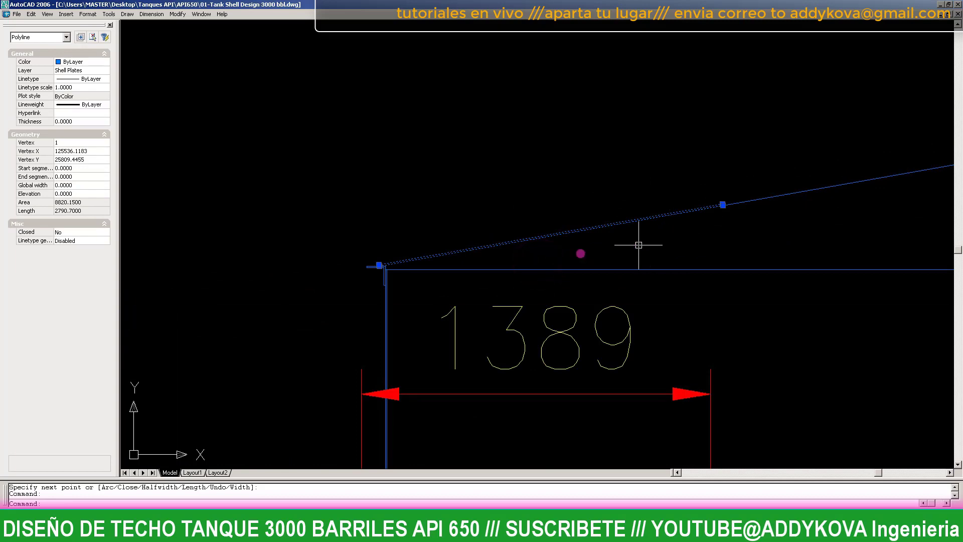
scroll(370, 301, "up", 3)
type("m")
key("Return")
left_click(307, 333)
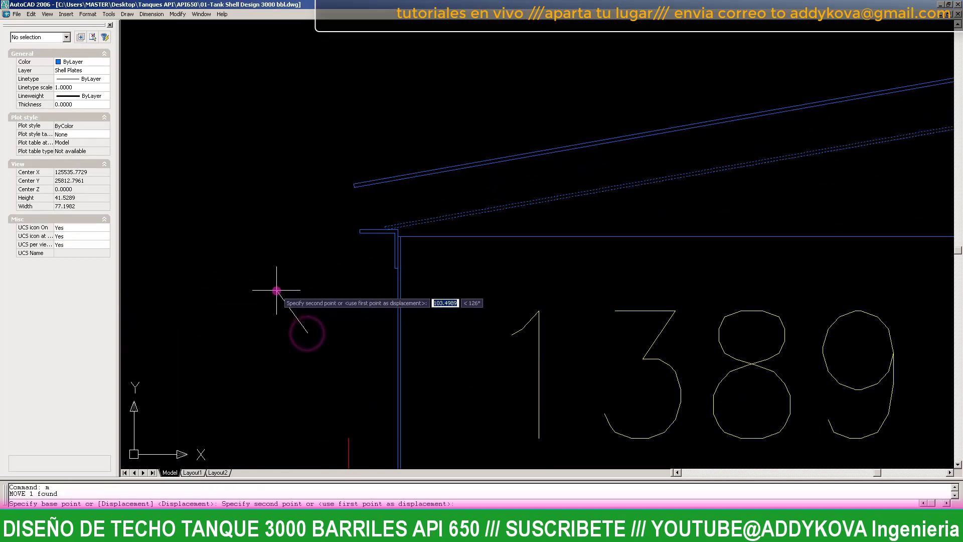
key("Escape")
scroll(282, 286, "down", 1)
left_click(400, 217)
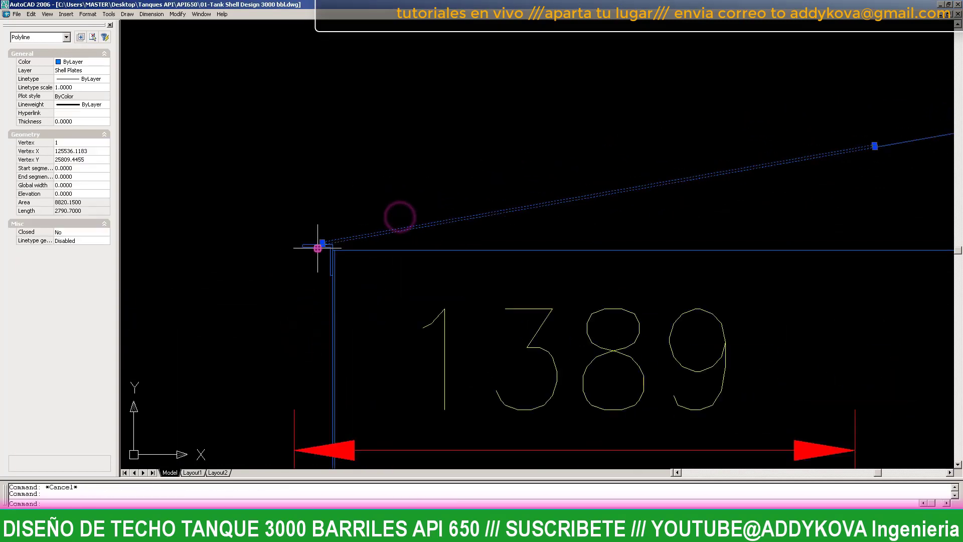
scroll(318, 248, "down", 2)
key("Escape")
left_click(261, 242)
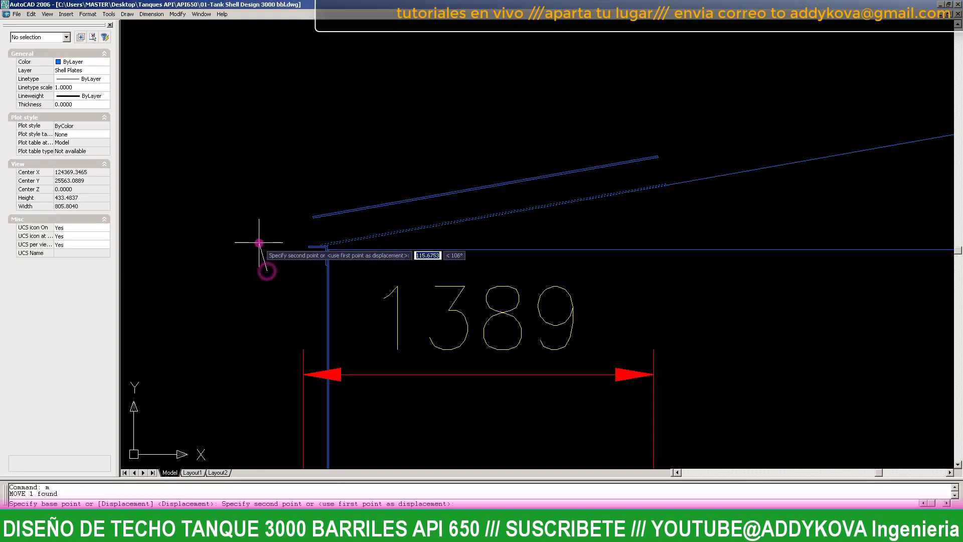
key("Escape")
scroll(309, 244, "up", 3)
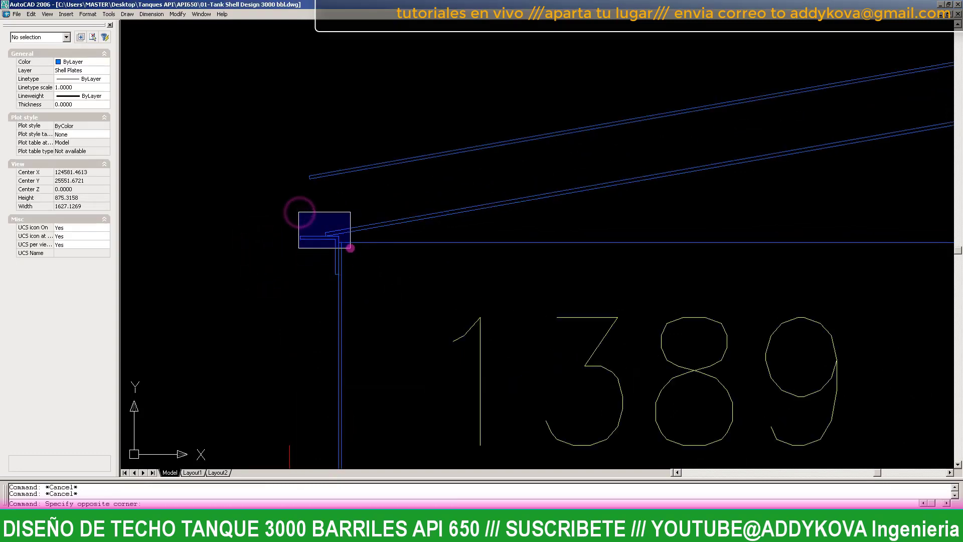
left_click(350, 248)
key("Escape")
- Select the sloped roof line, then abandon the erase and clear the selection
scroll(359, 221, "down", 1)
left_click(360, 225)
scroll(206, 247, "down", 2)
type("e")
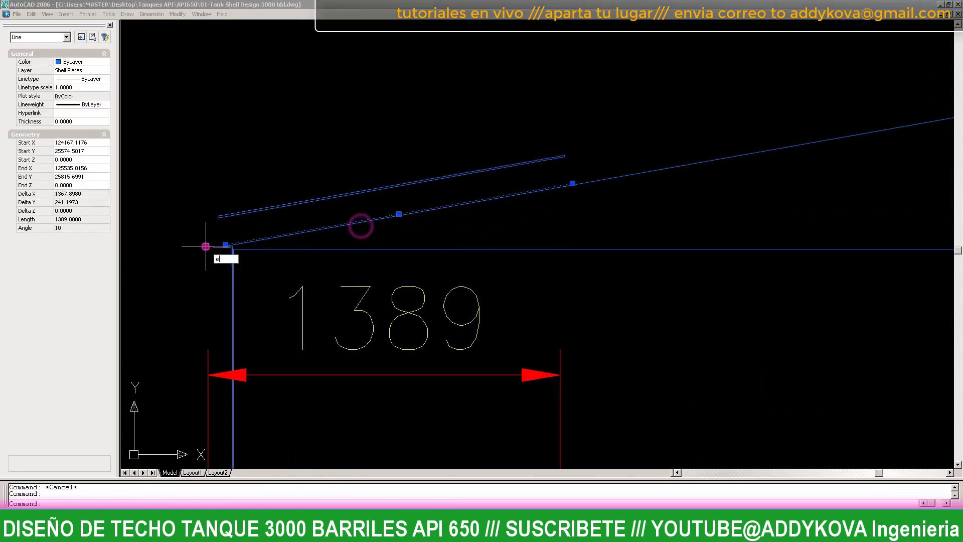
key("Escape")
scroll(579, 181, "up", 2)
key("Escape")
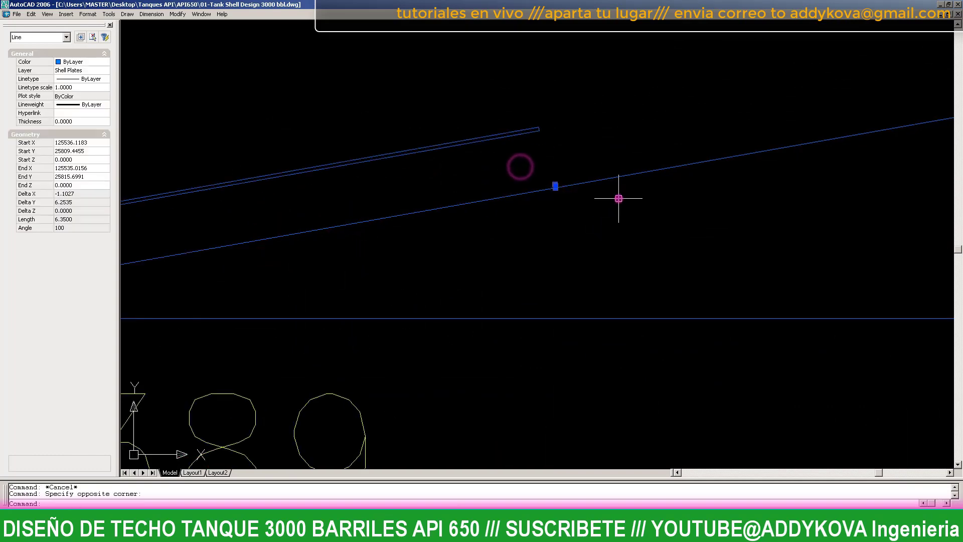
scroll(477, 215, "down", 3)
scroll(346, 239, "up", 3)
scroll(465, 218, "up", 2)
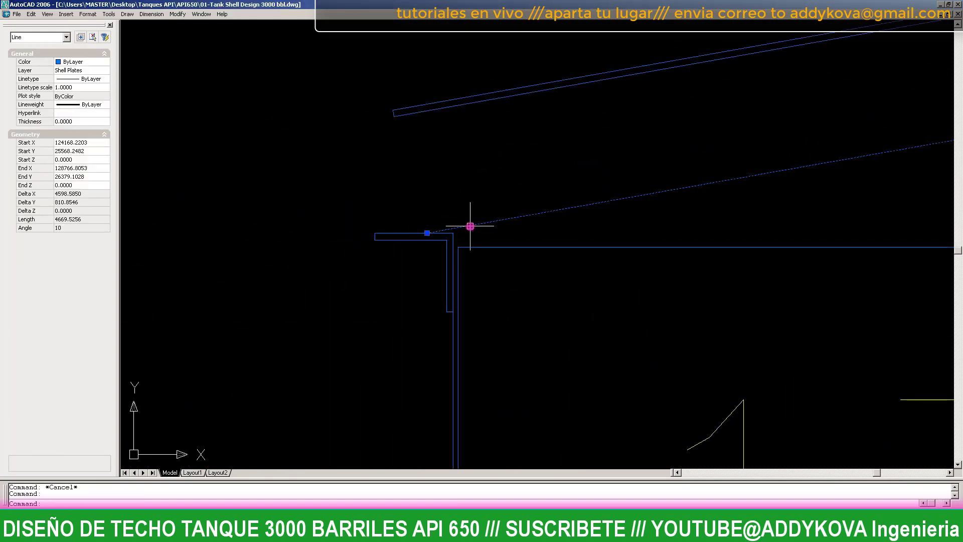
- Select the new roof-plate polyline with a crossing window, cancelling a stray move
left_click(473, 139)
left_click(424, 105)
scroll(426, 118, "up", 3)
type("m")
key("Escape")
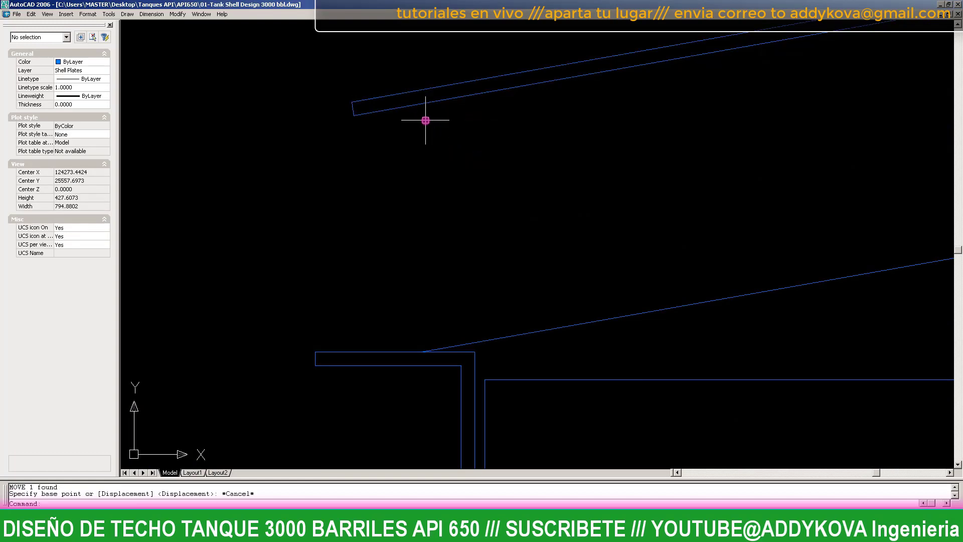
left_click(452, 138)
left_click(383, 73)
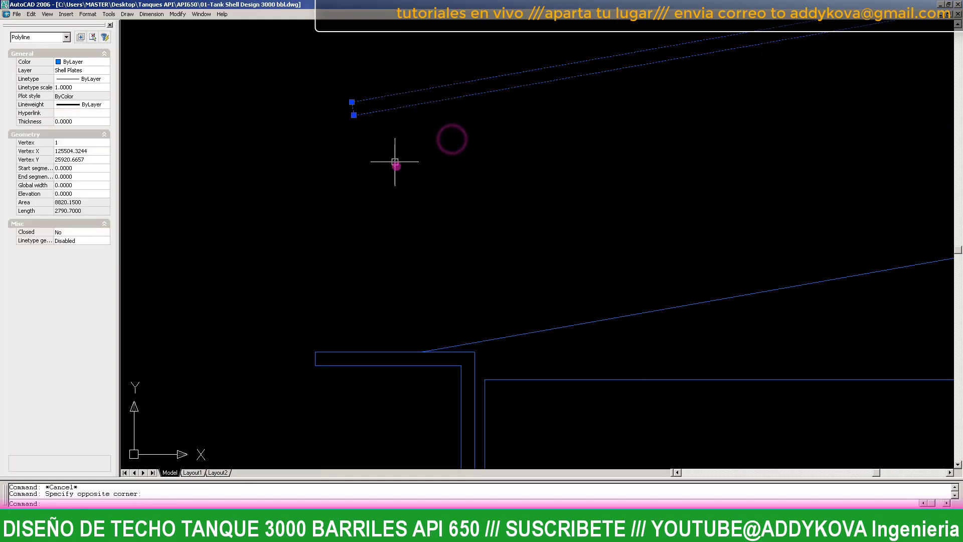
- Make the 1389 × 6.35 roof-plate outline red and move it onto the sloped roof line at the eave corner
left_click(106, 62)
left_click(91, 88)
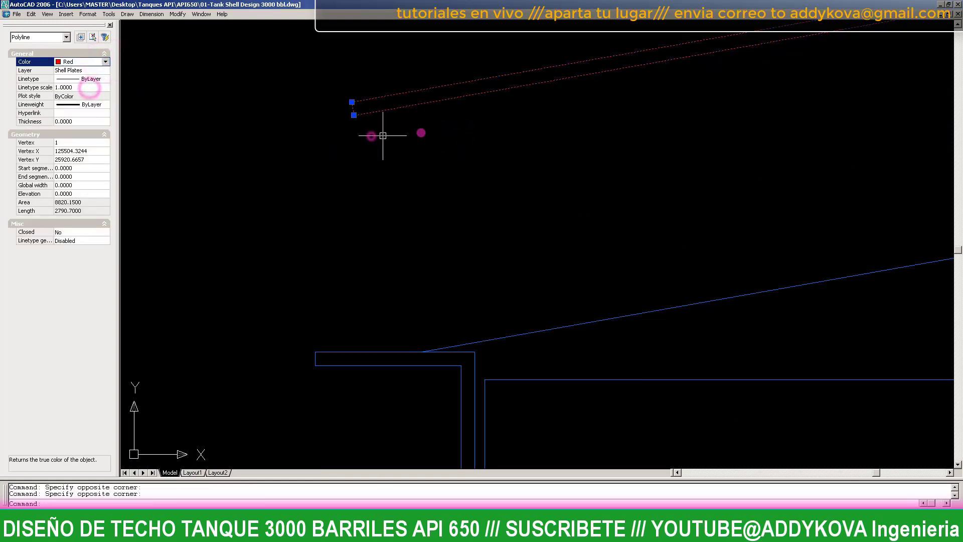
type("m")
key("Return")
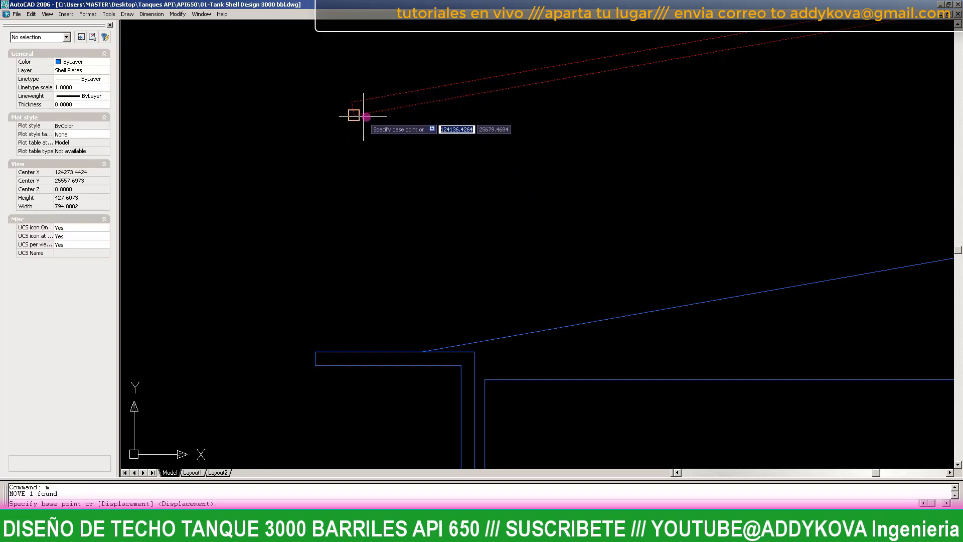
scroll(363, 116, "up", 5)
scroll(477, 206, "down", 3)
scroll(386, 365, "up", 3)
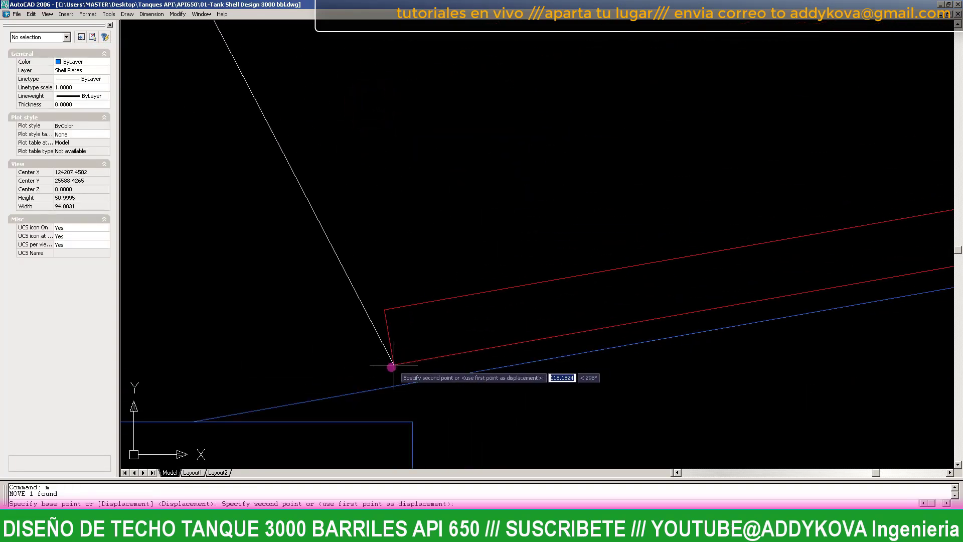
left_click(319, 397)
scroll(293, 327, "down", 3)
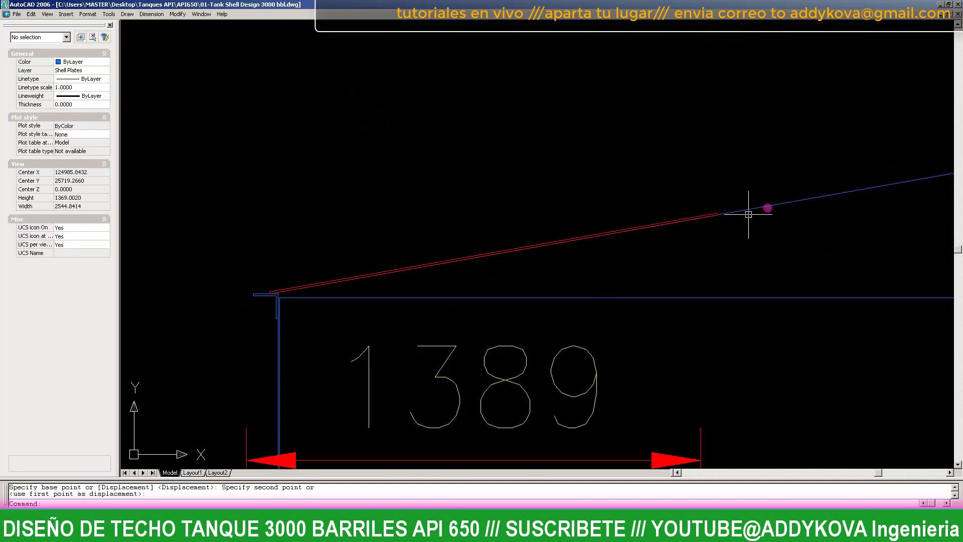
scroll(748, 211, "up", 2)
scroll(633, 209, "up", 1)
scroll(636, 203, "down", 3)
scroll(638, 197, "up", 1)
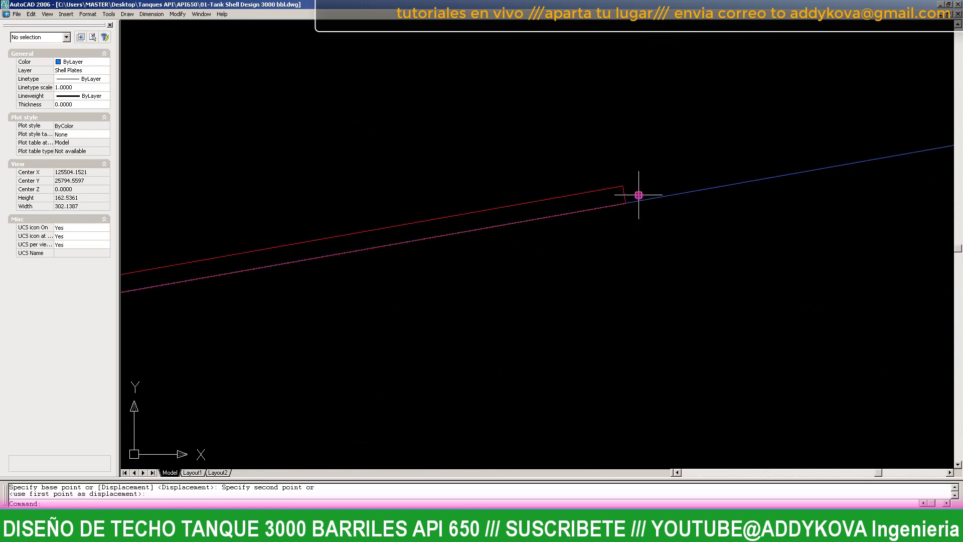
scroll(635, 200, "up", 4)
scroll(635, 200, "down", 3)
scroll(466, 249, "down", 3)
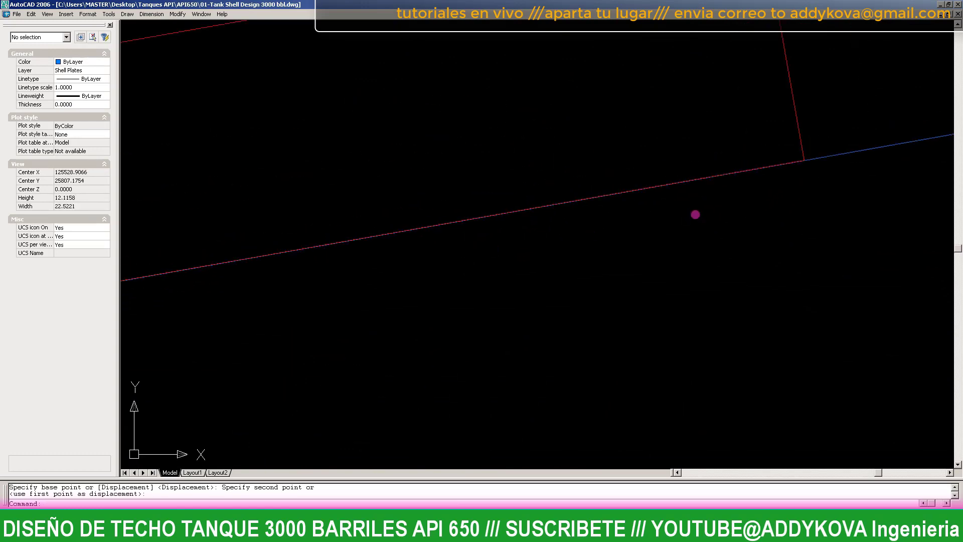
scroll(694, 215, "down", 3)
scroll(727, 200, "up", 1)
scroll(633, 242, "down", 6)
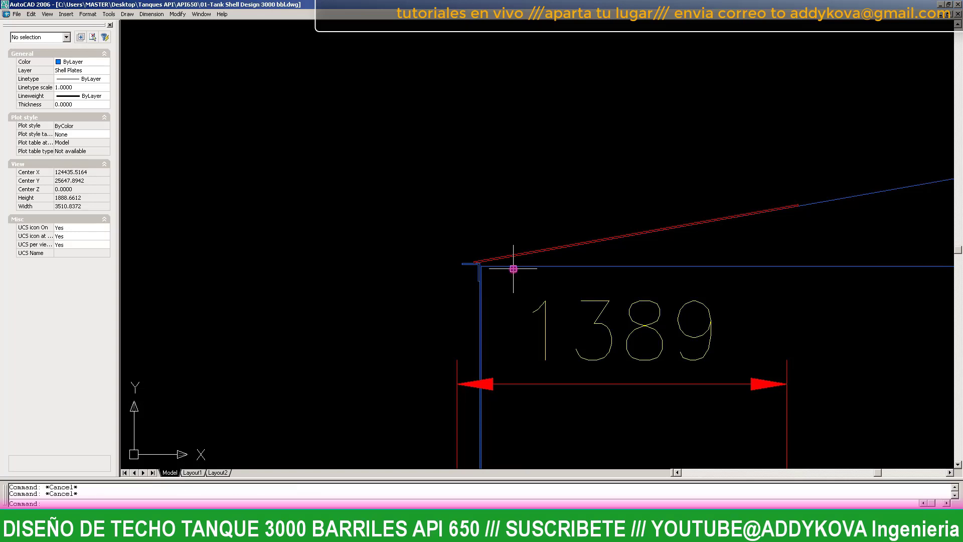
- Start an aligned dimension with the DAL command
type("dal")
key("Return")
scroll(479, 264, "up", 12)
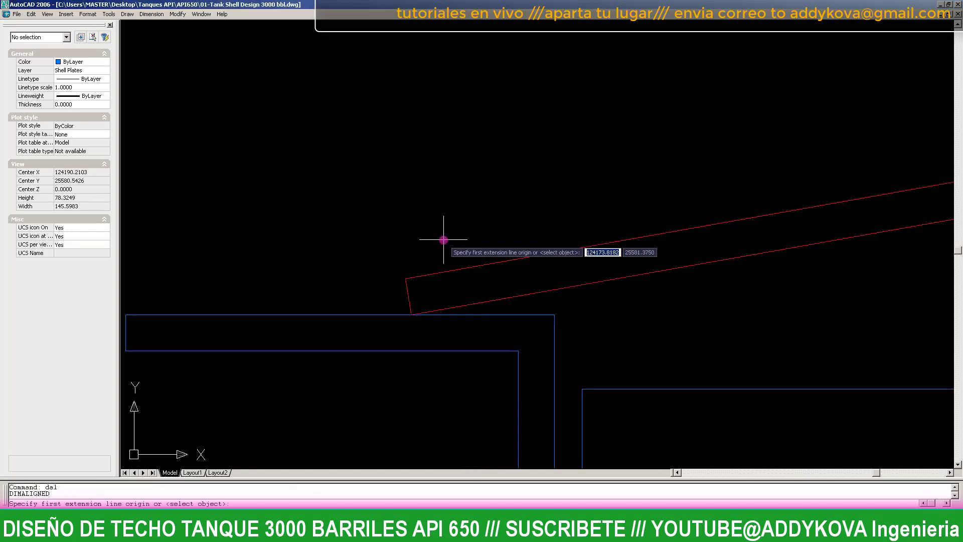
- Add an aligned 1389 dimension along the sloped red roof plate, placed above it
left_click(479, 265)
scroll(478, 265, "down", 3)
scroll(592, 301, "up", 3)
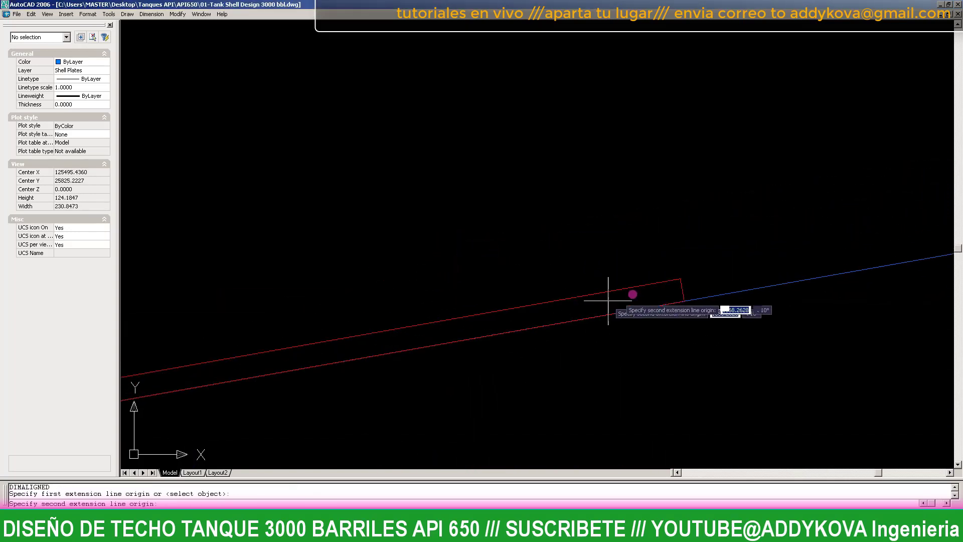
left_click(678, 277)
scroll(705, 257, "down", 8)
scroll(641, 219, "down", 8)
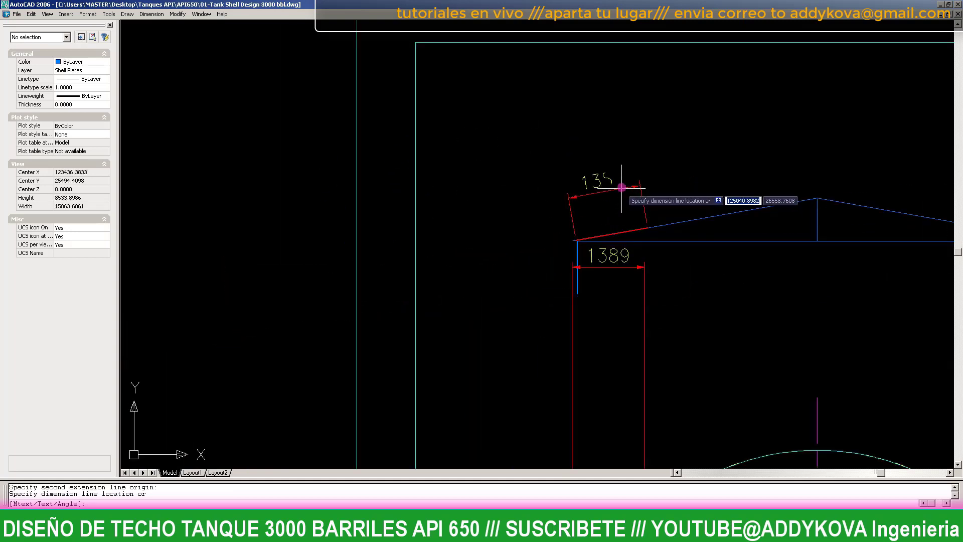
scroll(621, 187, "up", 3)
left_click(628, 191)
scroll(446, 189, "up", 1)
scroll(614, 328, "up", 3)
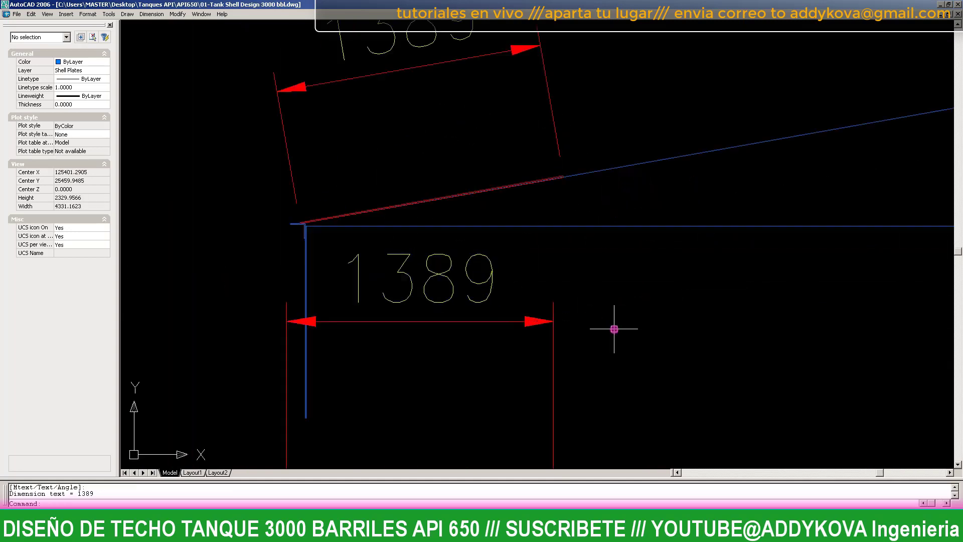
- Delete the old horizontal 1389 dimension
key("Escape")
left_click(614, 329)
left_click(444, 296)
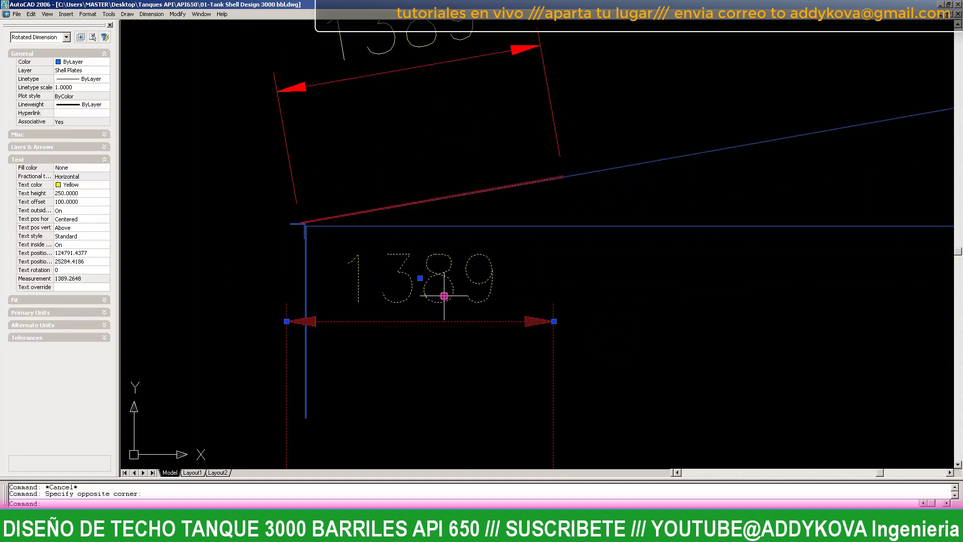
key("Delete")
key("Escape")
scroll(411, 209, "down", 4)
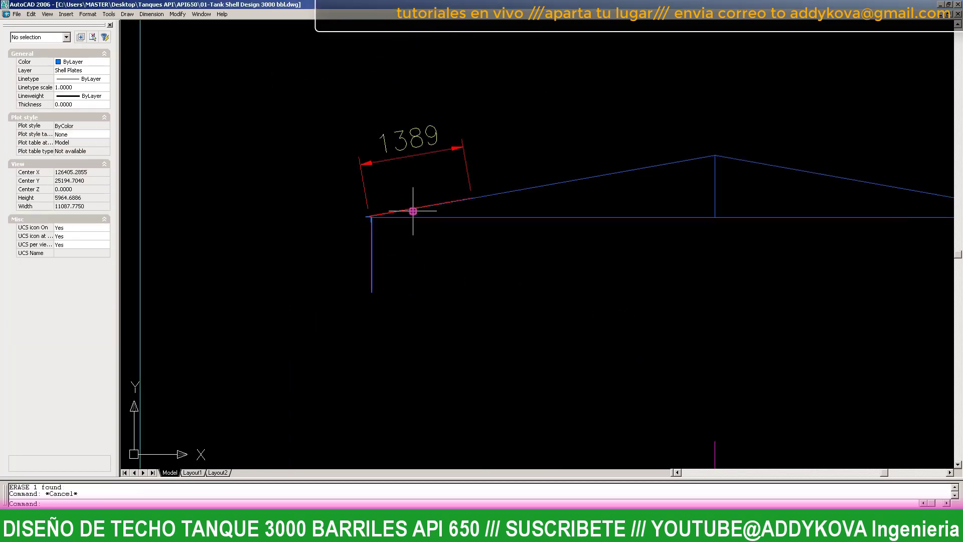
scroll(413, 211, "down", 2)
- Zoom window to frame the roof elevation and circular roof plan together
scroll(413, 210, "down", 2)
scroll(441, 193, "up", 1)
scroll(400, 134, "down", 1)
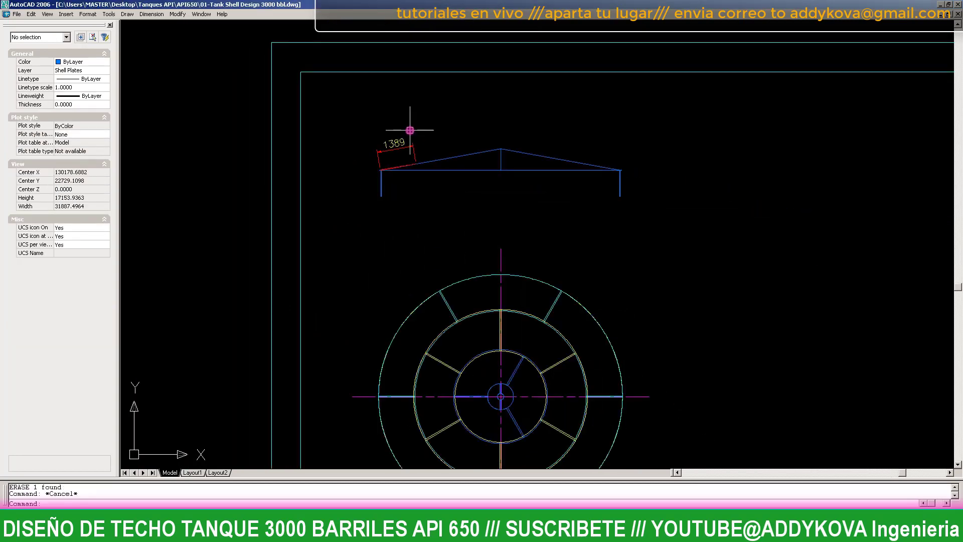
scroll(420, 199, "down", 1)
type("z")
key("Return")
type("w")
key("Return")
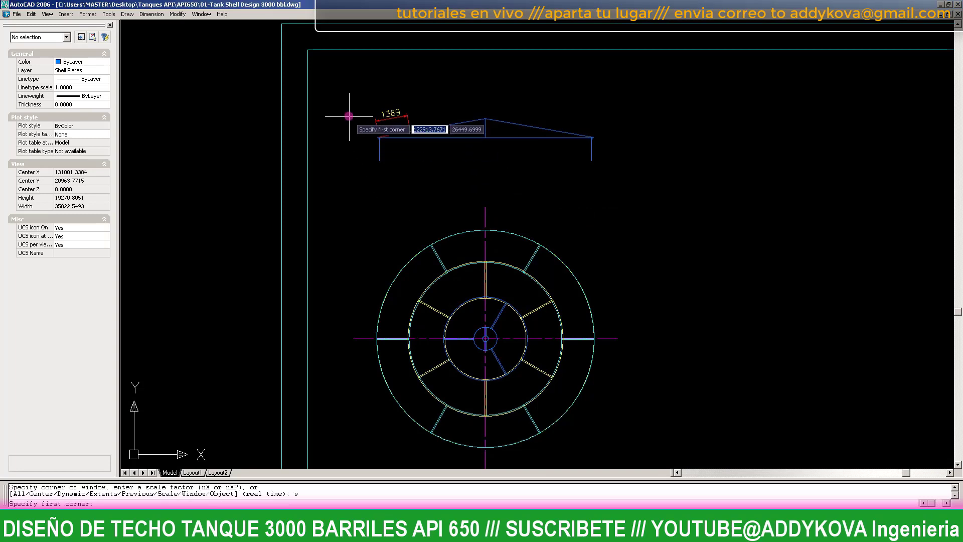
scroll(347, 94, "down", 2)
left_click(347, 95)
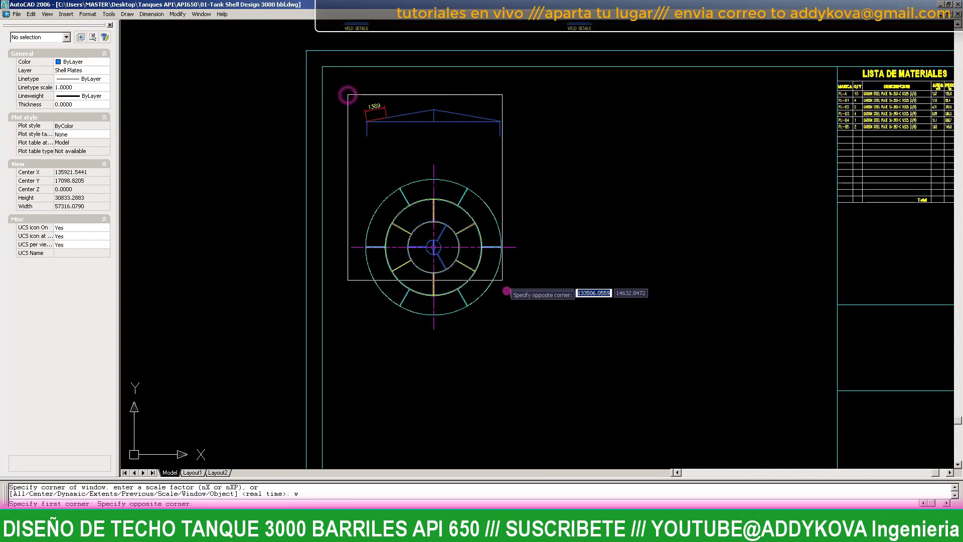
left_click(520, 336)
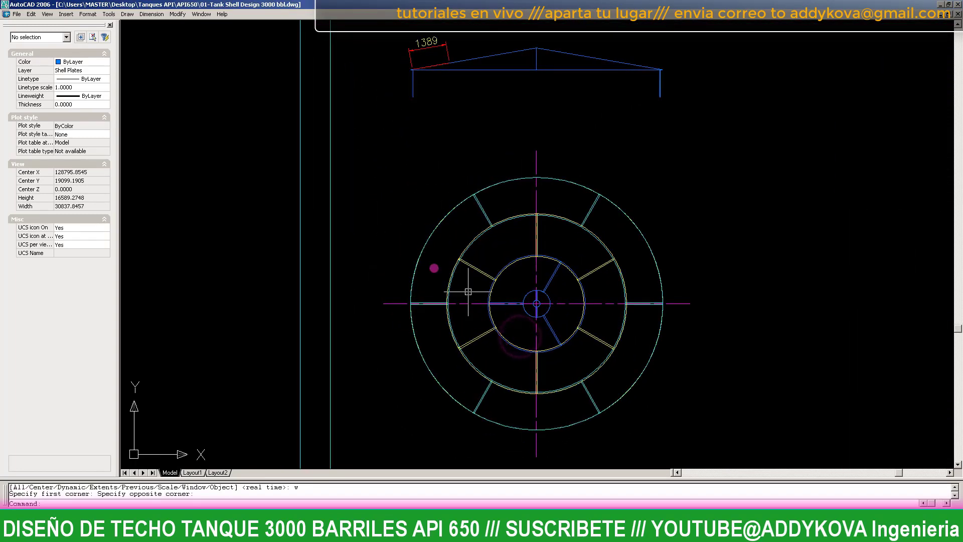
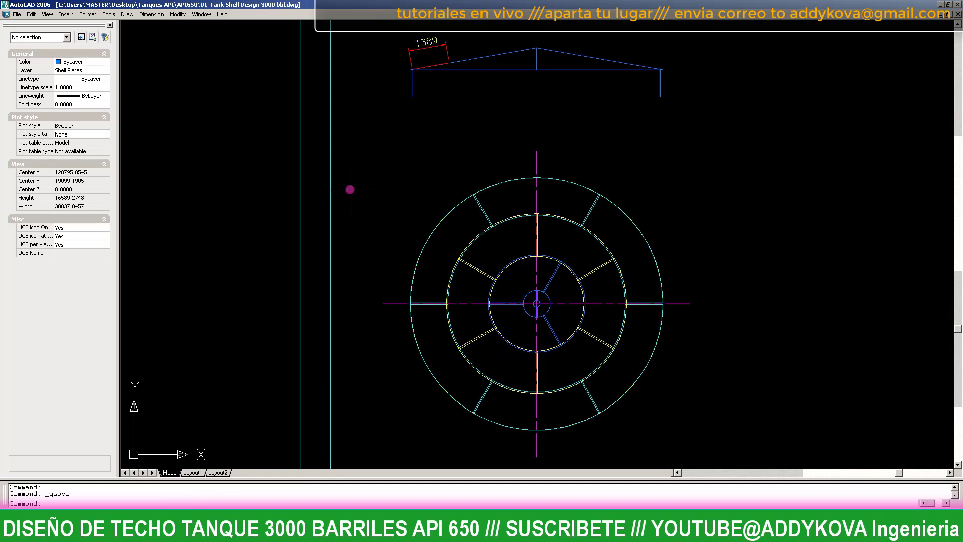
- Add a 1582 linear dimension on the tank plan, beside the existing 1389 dimension
left_click(849, 365)
scroll(467, 311, "up", 6)
type("dli")
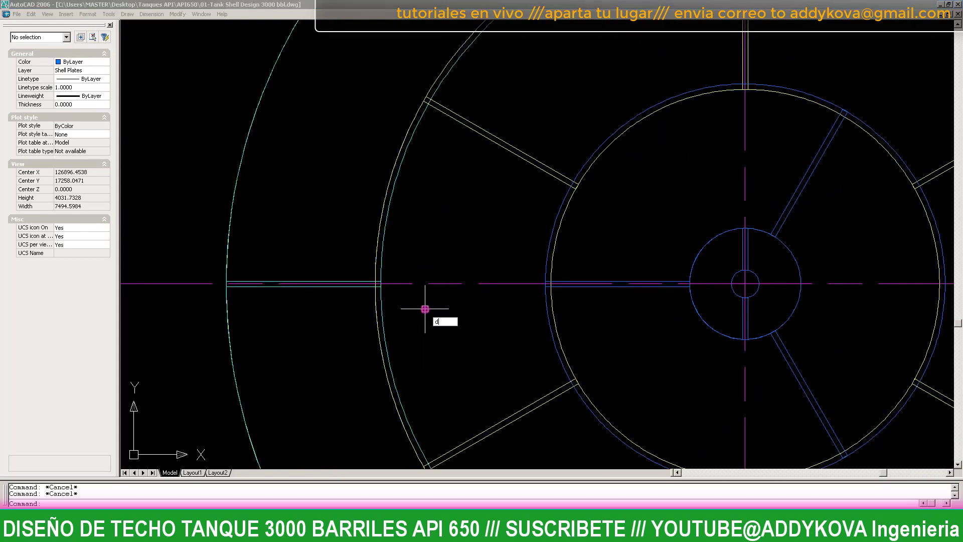
key("Return")
scroll(391, 291, "up", 5)
scroll(363, 261, "up", 4)
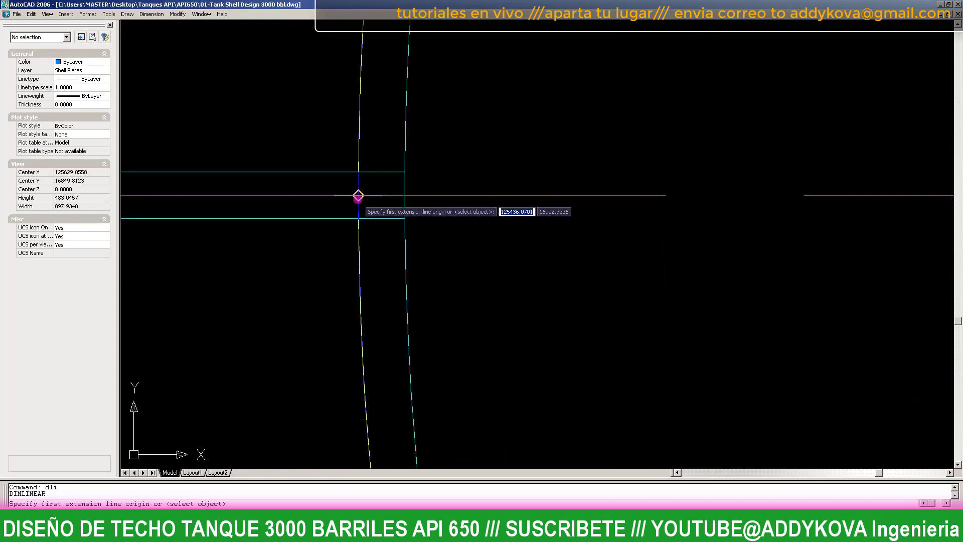
scroll(355, 200, "down", 8)
scroll(542, 200, "up", 4)
scroll(384, 196, "up", 3)
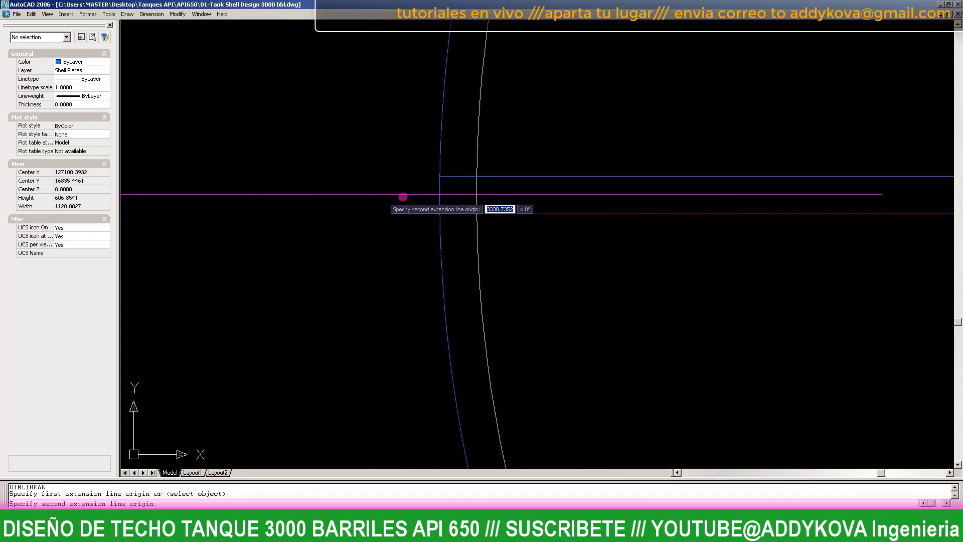
left_click(477, 195)
scroll(477, 194, "down", 10)
scroll(477, 261, "down", 2)
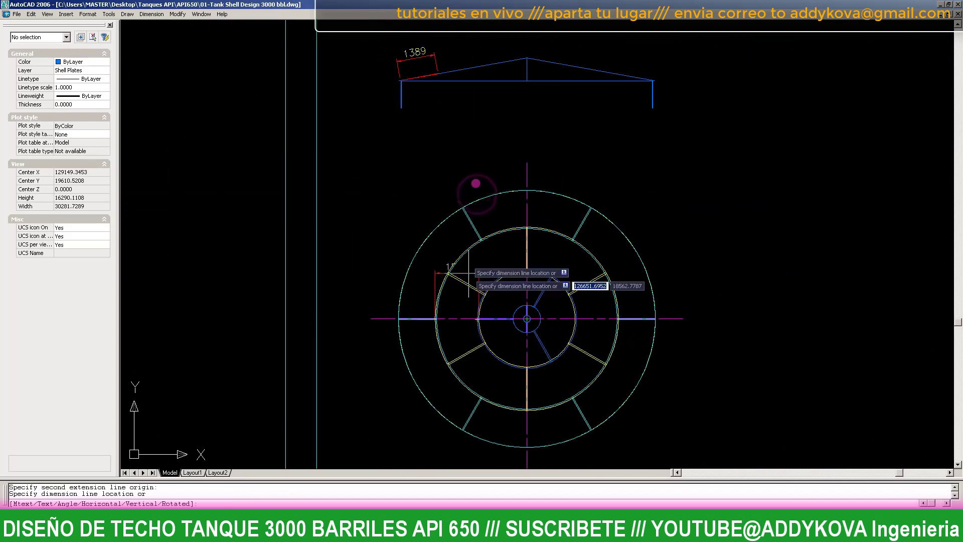
scroll(478, 85, "up", 3)
left_click(470, 69)
scroll(430, 138, "down", 2)
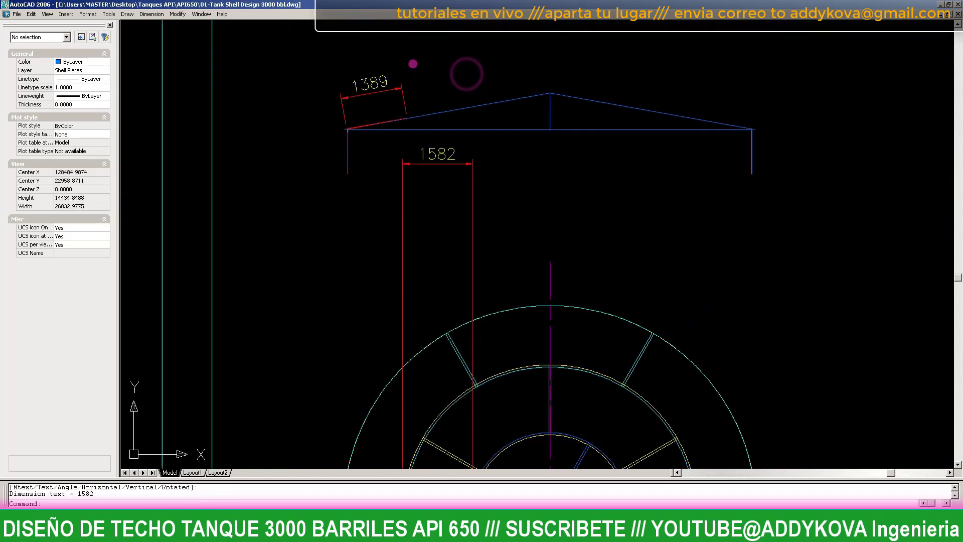
scroll(408, 144, "up", 4)
scroll(413, 175, "up", 4)
scroll(403, 186, "down", 2)
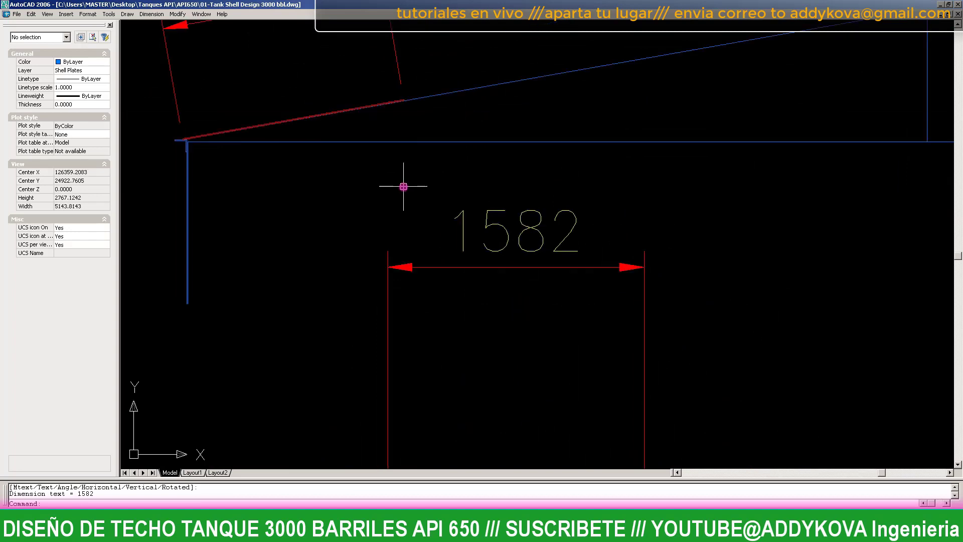
key("Escape")
scroll(354, 117, "up", 6)
- Copy the red roof segment 1389 further along the sloped roof
left_click(448, 92)
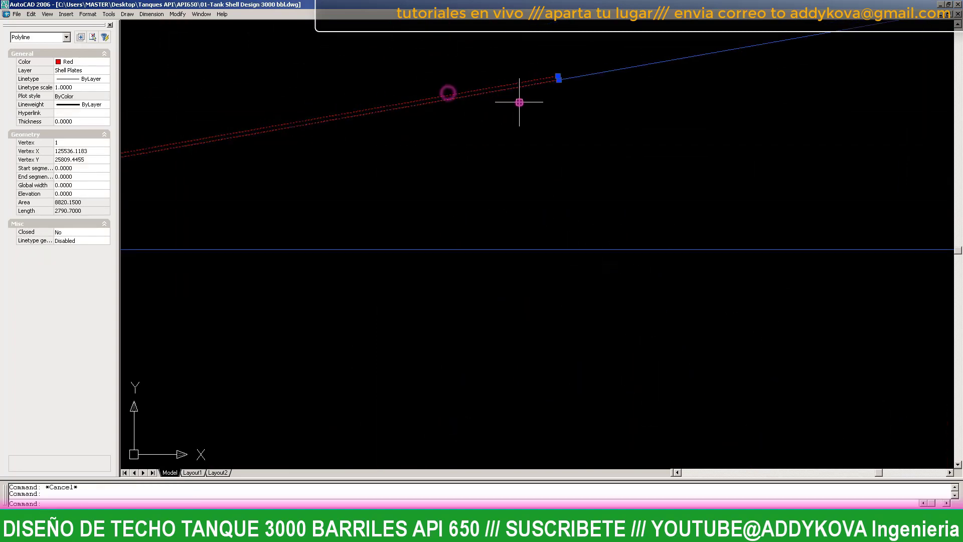
scroll(344, 133, "down", 4)
scroll(312, 163, "up", 8)
scroll(294, 73, "up", 1)
scroll(312, 85, "up", 5)
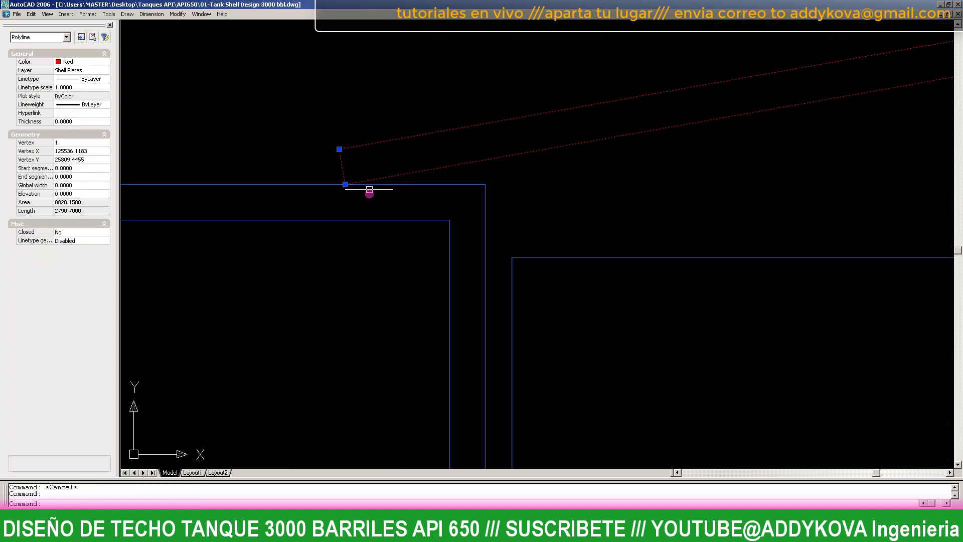
type("co")
key("Return")
scroll(372, 162, "up", 2)
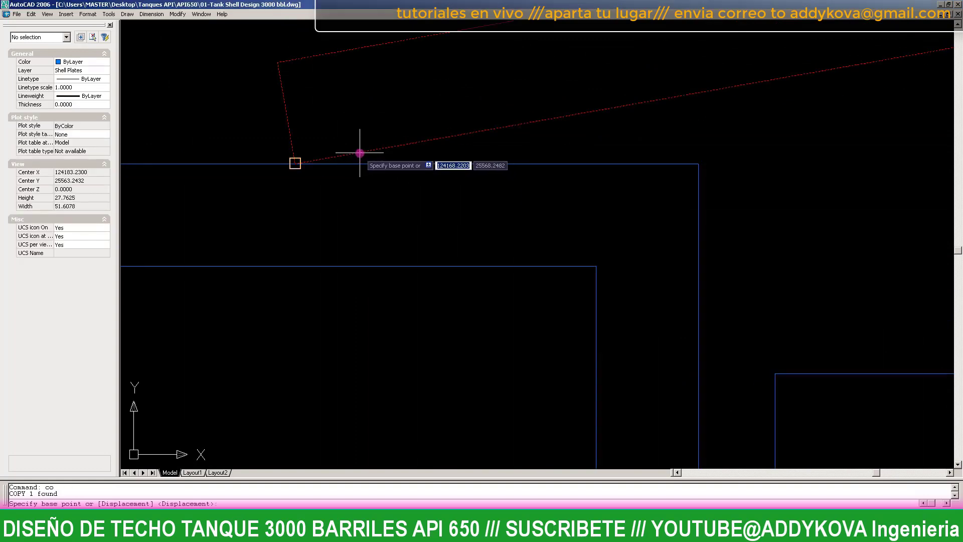
left_click(295, 163)
scroll(200, 243, "down", 5)
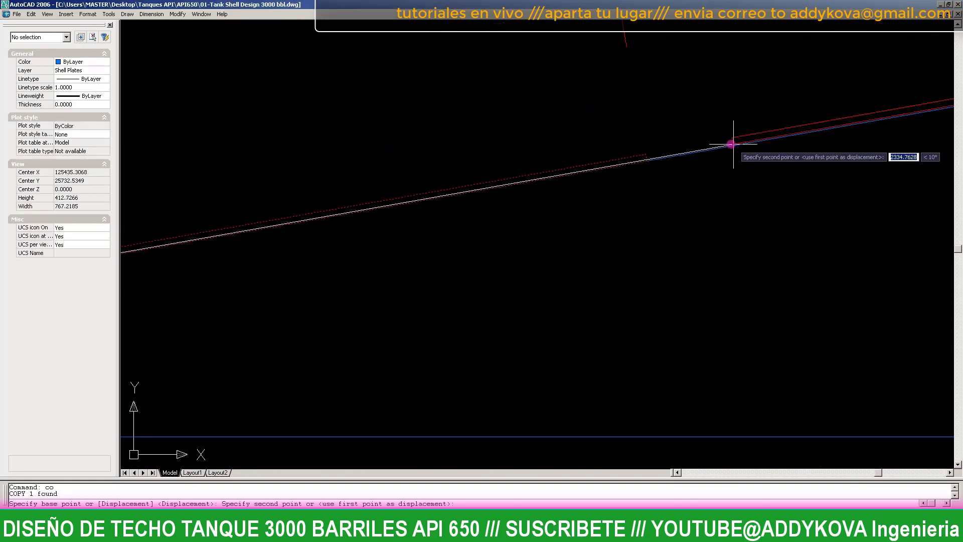
scroll(398, 215, "up", 3)
scroll(393, 215, "up", 3)
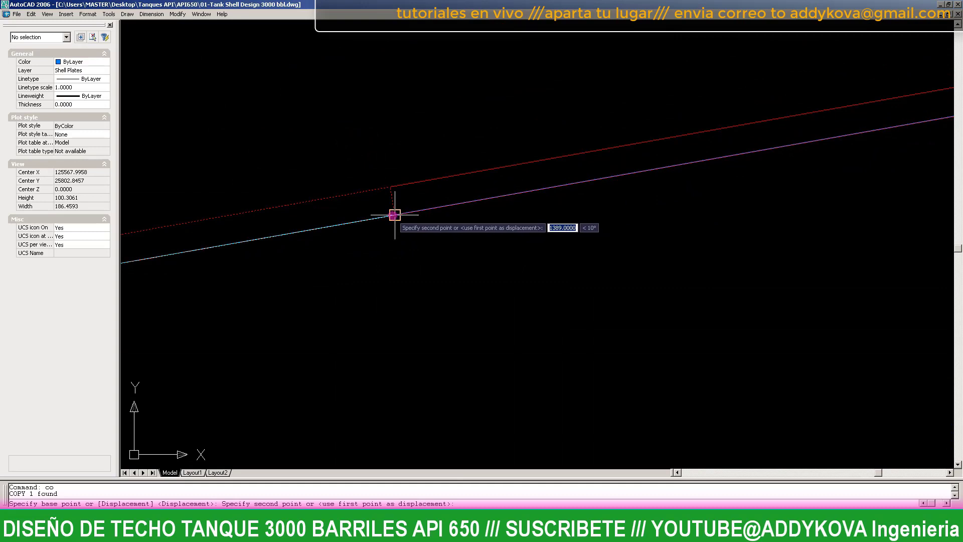
left_click(409, 211)
key("Escape")
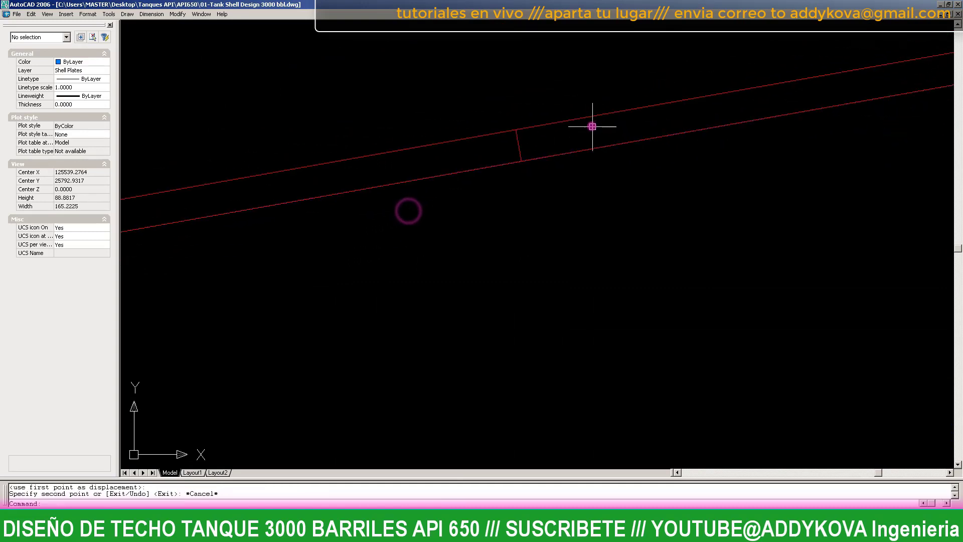
- Try to move the copied segment onto the roof line, using a near snap and a 50 offset
left_click(581, 118)
scroll(558, 189, "up", 2)
type("m")
key("Return")
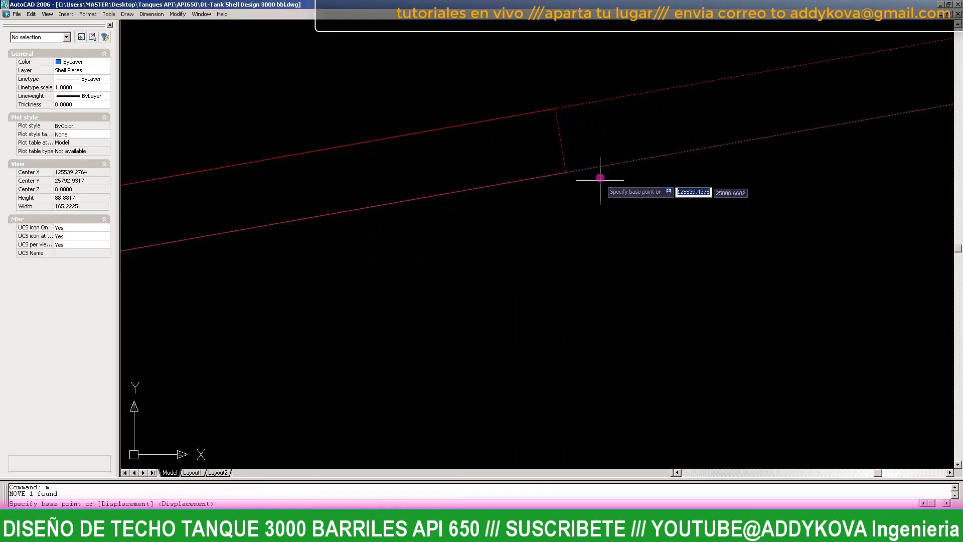
left_click(598, 166)
type("near")
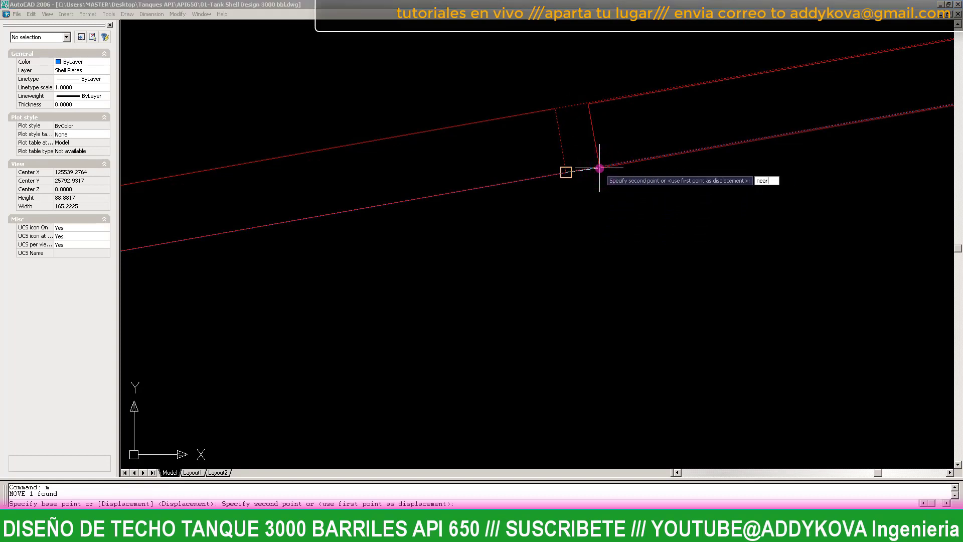
key("Return")
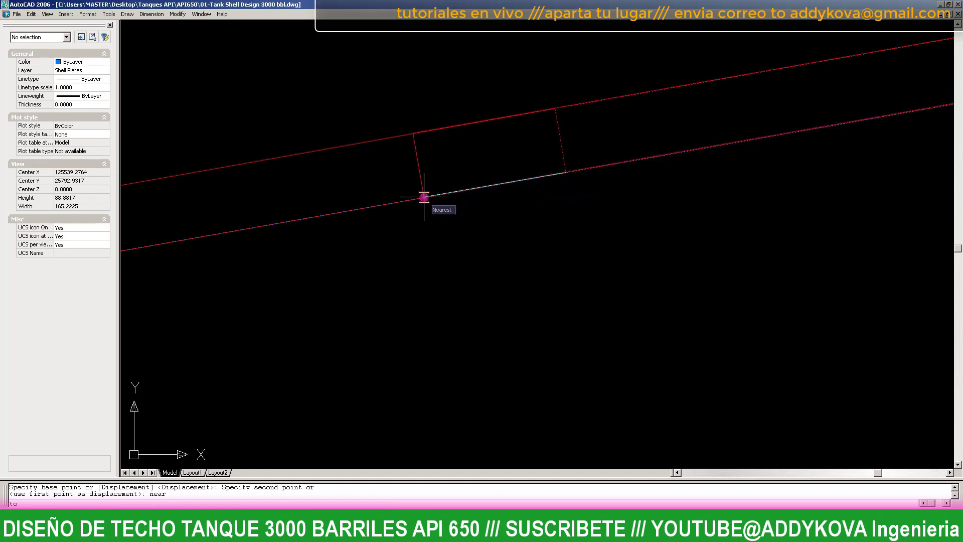
left_click(424, 197)
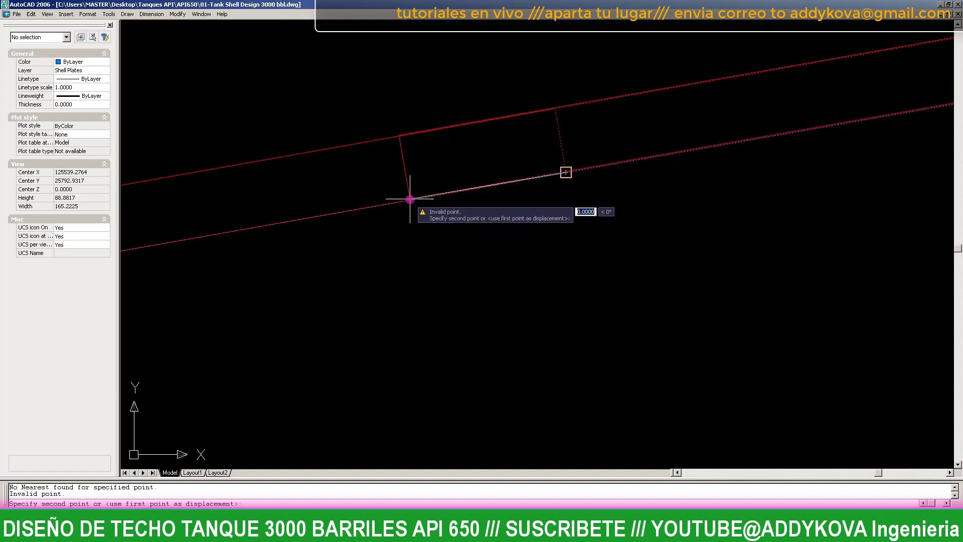
type("near")
key("Return")
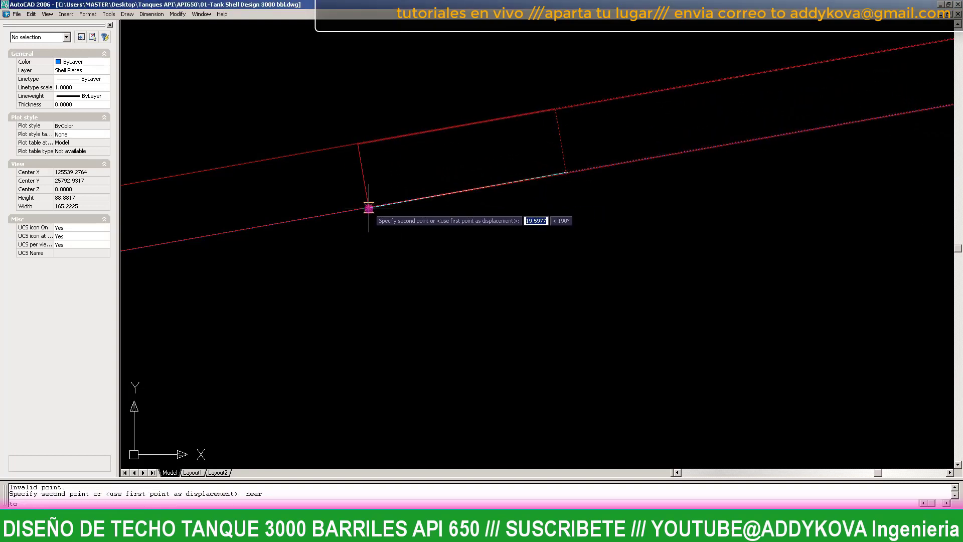
type("50")
key("Return")
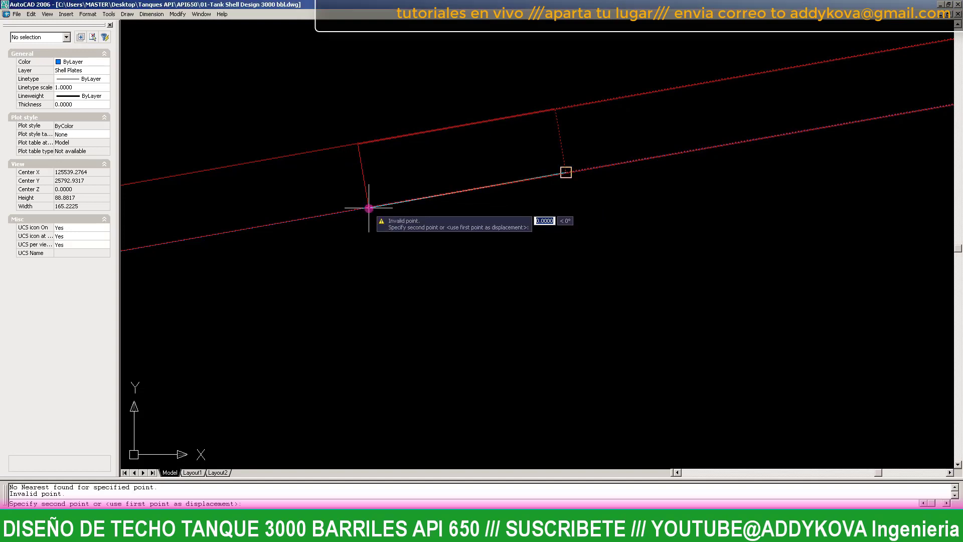
key("Return")
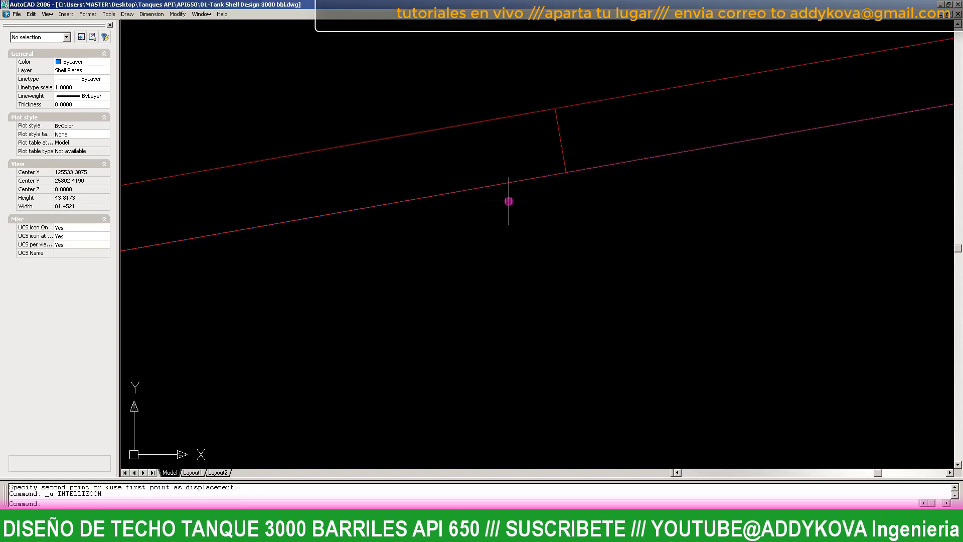
- Start a 50-long line at the lines' intersection, then cancel it
left_click(565, 172)
scroll(592, 158, "down", 5)
scroll(502, 170, "down", 5)
scroll(280, 215, "up", 2)
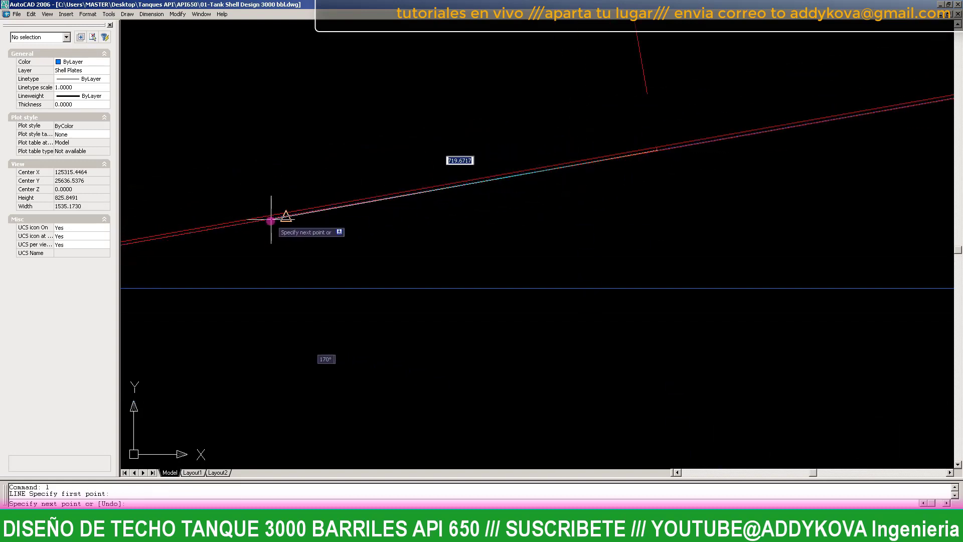
scroll(294, 218, "up", 3)
type("50")
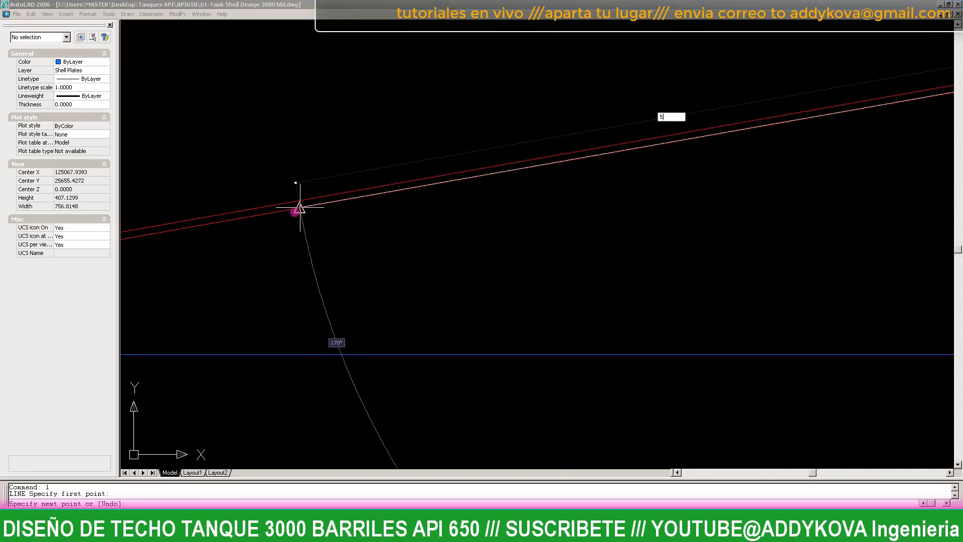
key("Return")
key("Escape")
- Move the red roof segment further down along the roof line
scroll(275, 257, "down", 6)
scroll(457, 219, "up", 3)
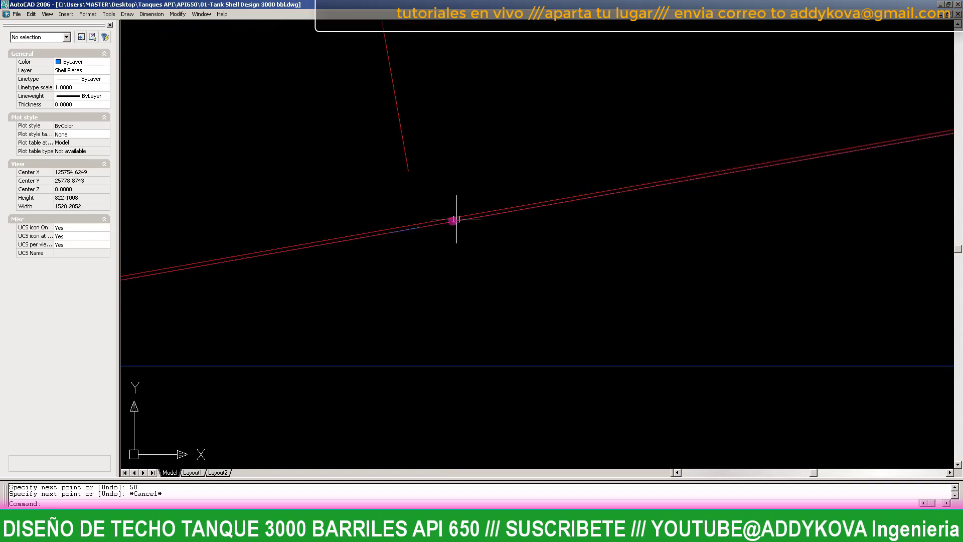
scroll(427, 245, "up", 10)
left_click(723, 196)
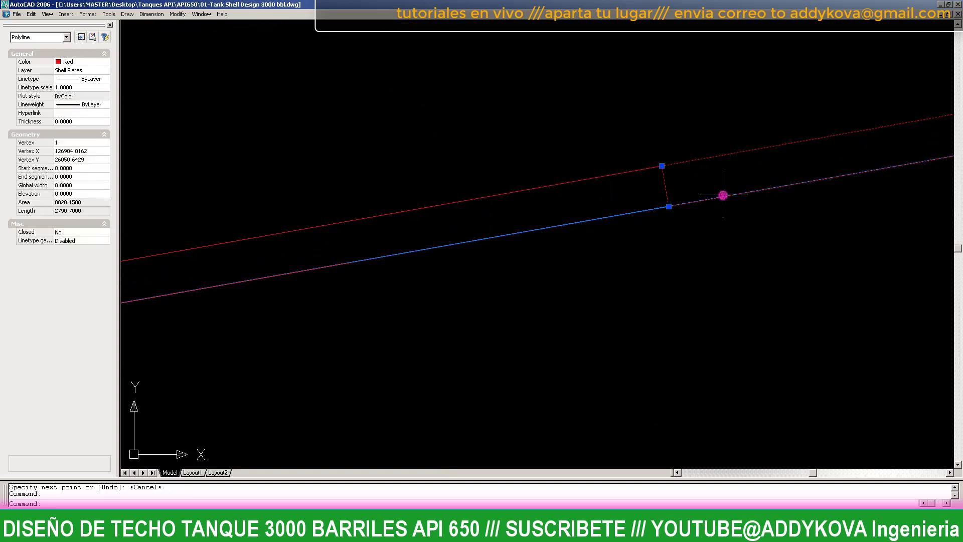
type("m")
key("Return")
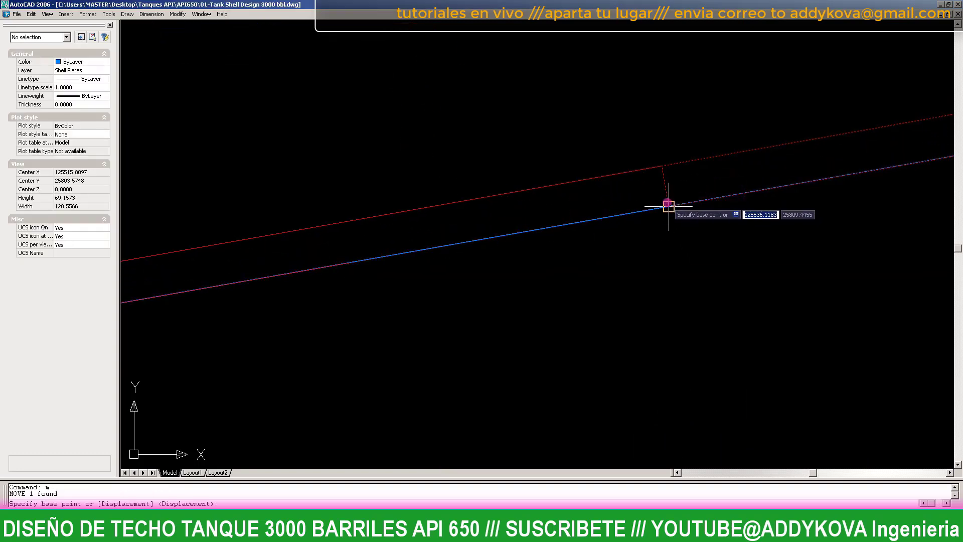
left_click(669, 205)
left_click(350, 262)
key("Escape")
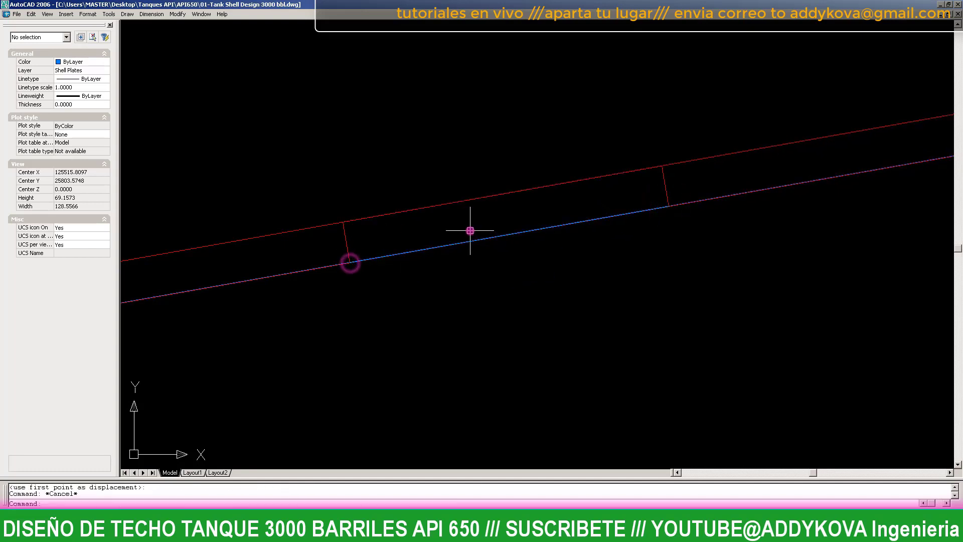
- Erase the two short red end segments
scroll(471, 230, "down", 4)
left_click_drag(357, 172, 639, 307)
key("Delete")
scroll(426, 218, "down", 8)
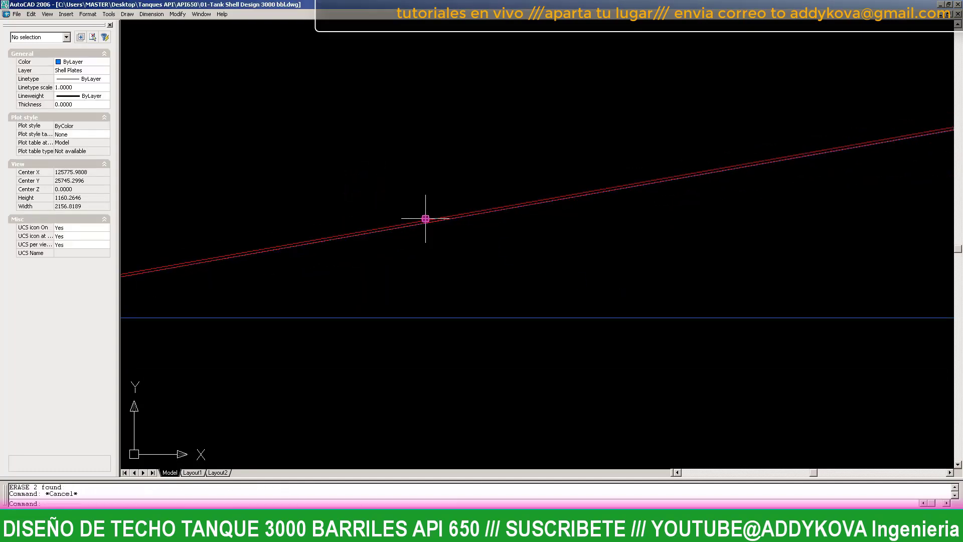
scroll(425, 219, "up", 8)
scroll(507, 186, "up", 4)
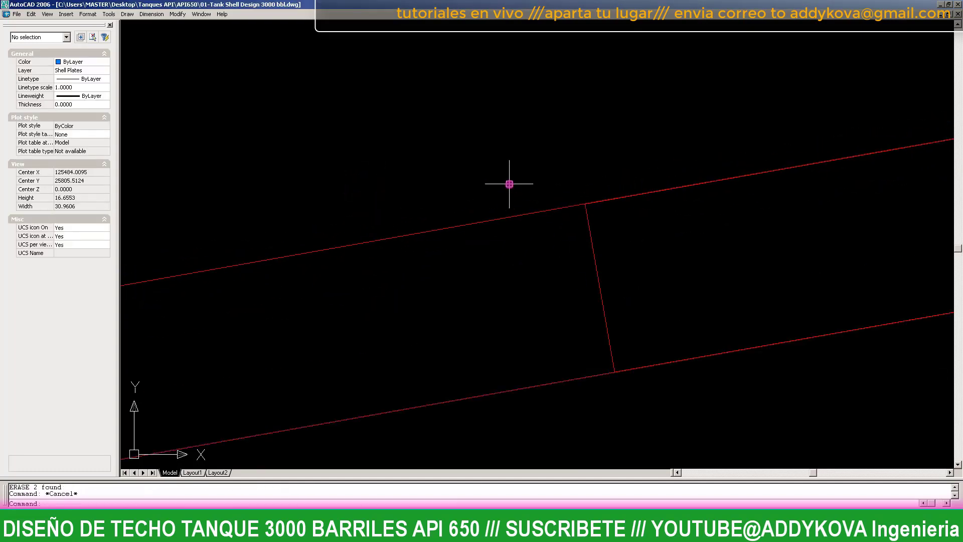
scroll(388, 181, "down", 9)
scroll(400, 190, "down", 3)
scroll(443, 187, "down", 2)
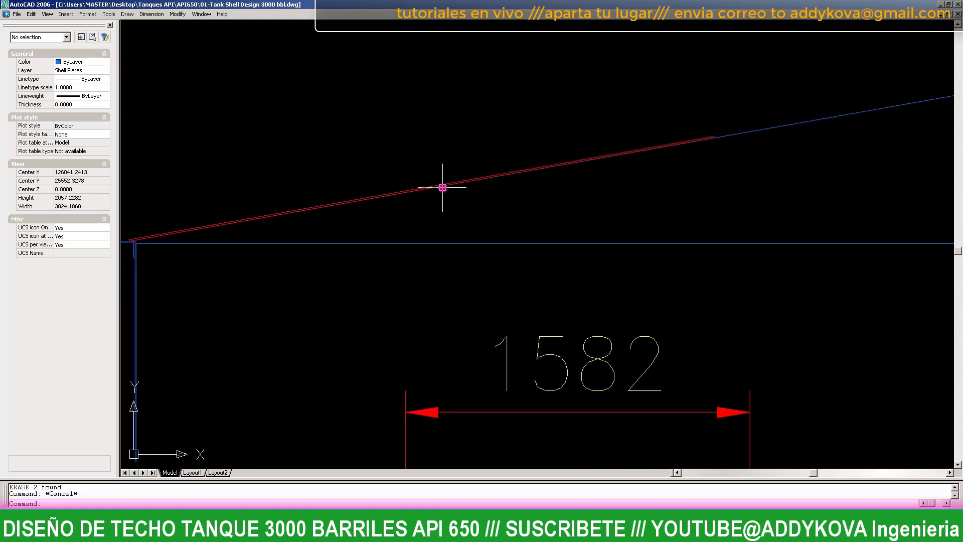
scroll(499, 283, "down", 4)
scroll(534, 242, "up", 1)
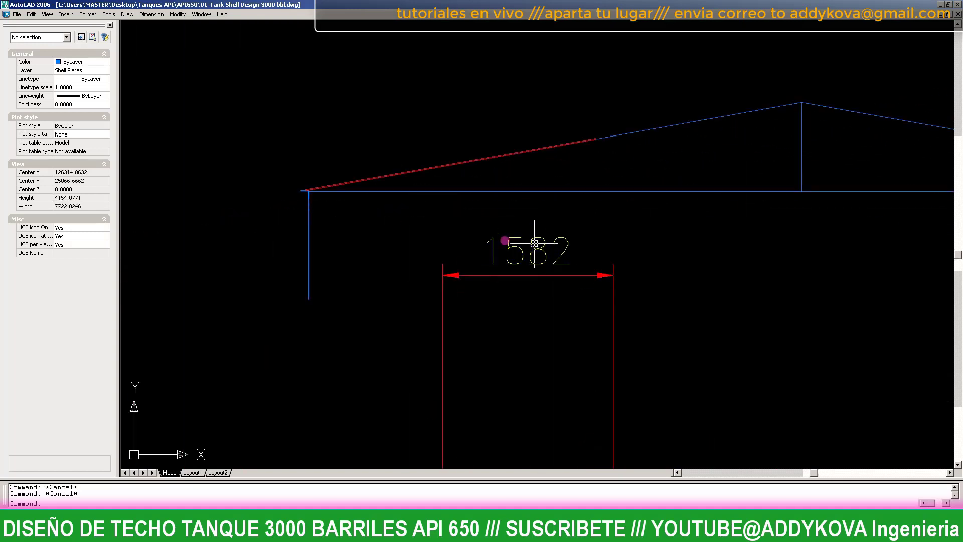
- Draw a 1582-long line along the slope from the roof plate corner
type("l")
key("Return")
scroll(479, 248, "up", 3)
scroll(390, 73, "up", 6)
scroll(499, 113, "up", 5)
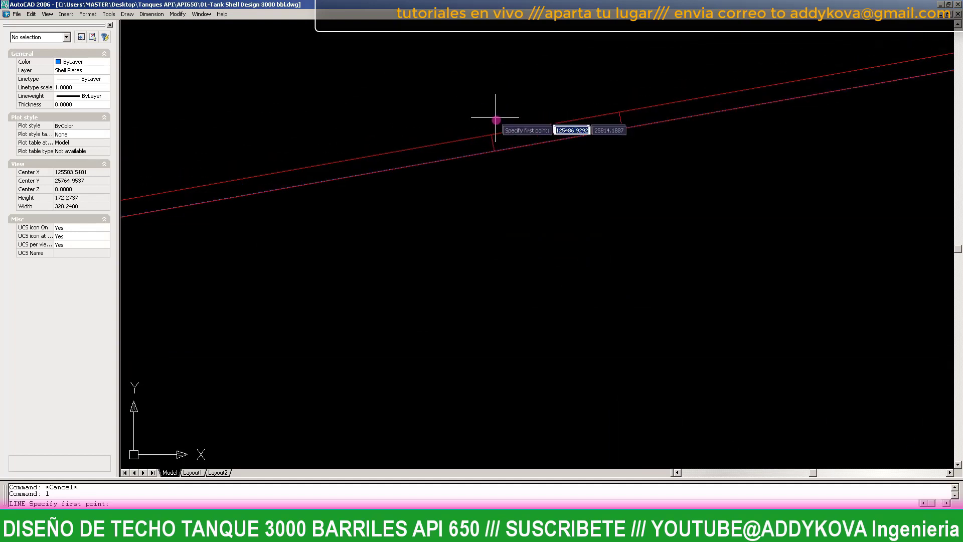
scroll(508, 201, "up", 5)
left_click(509, 201)
scroll(506, 200, "down", 10)
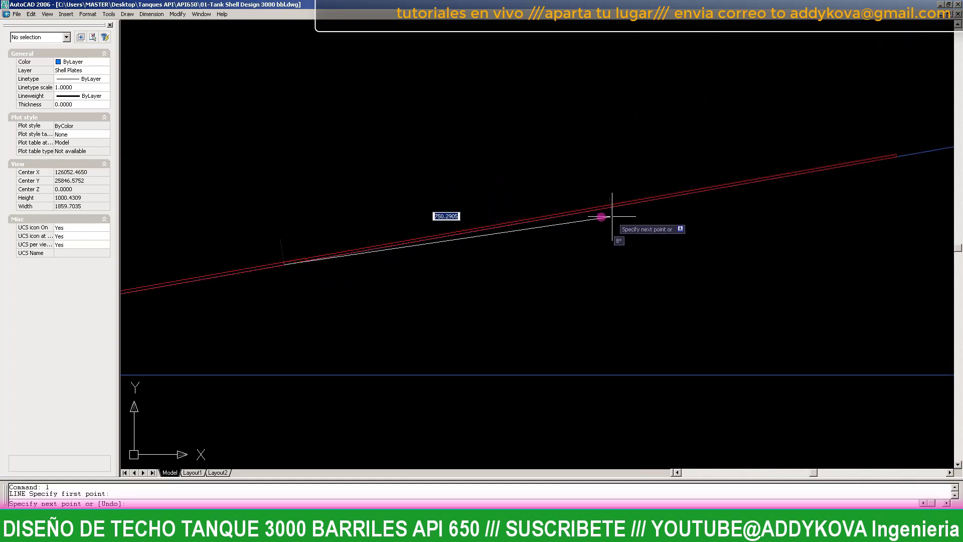
scroll(561, 215, "up", 4)
scroll(513, 203, "up", 4)
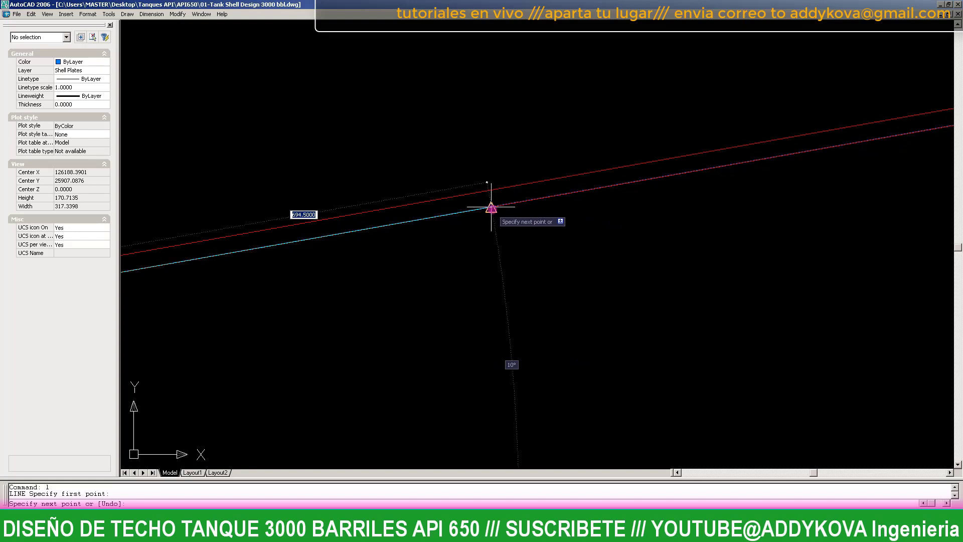
type("1582")
key("Return")
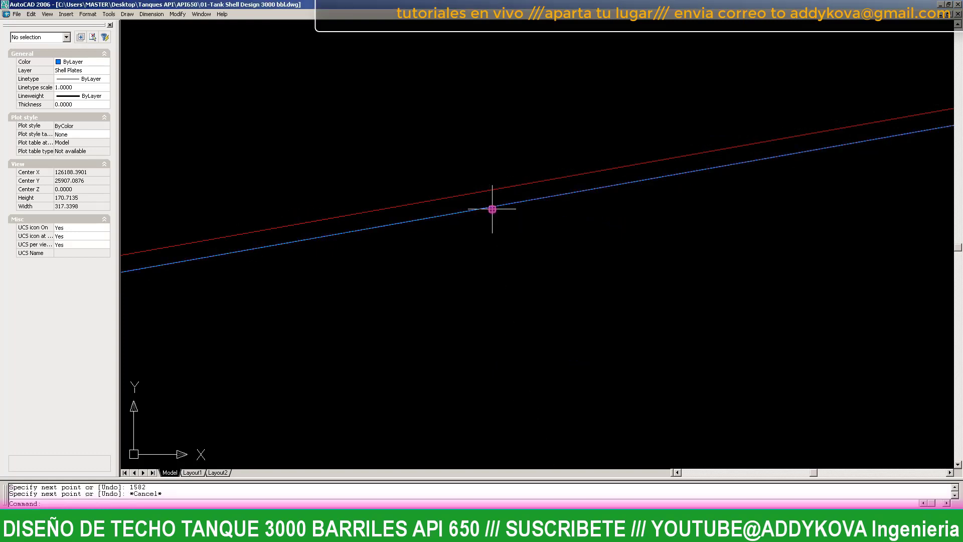
scroll(482, 213, "down", 4)
scroll(754, 159, "up", 3)
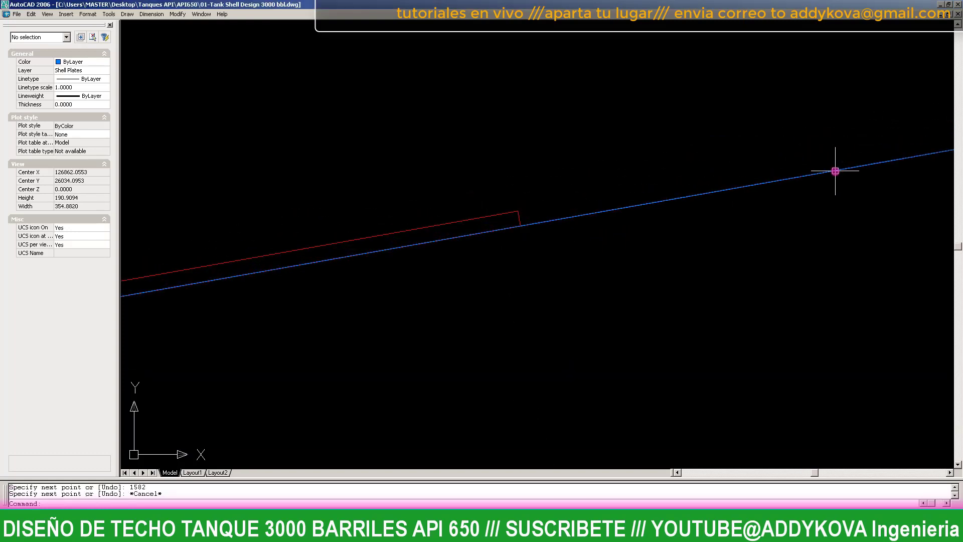
scroll(572, 208, "down", 2)
- Stretch the red roof plate's end vertex to the end of the 1582 line
key("Escape")
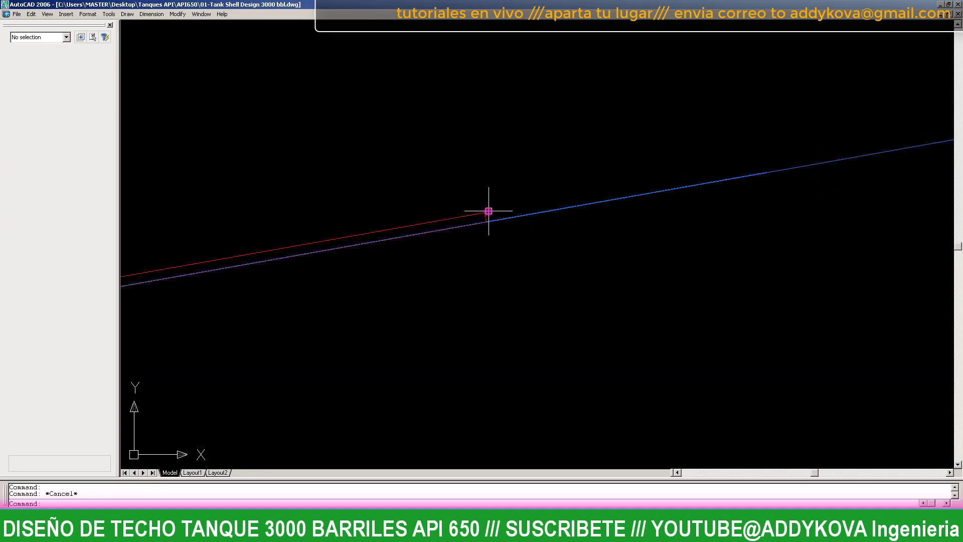
left_click(489, 211)
scroll(484, 221, "up", 3)
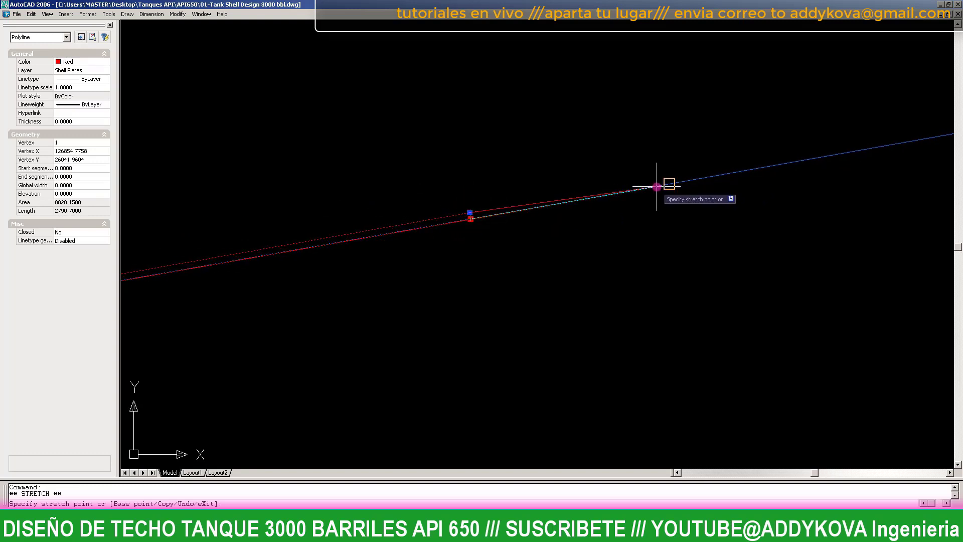
left_click(679, 181)
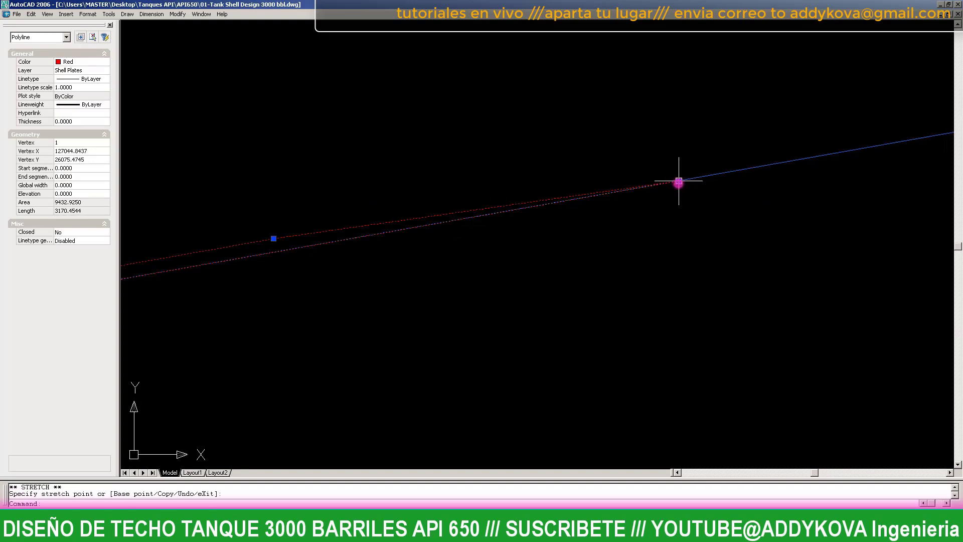
key("Escape")
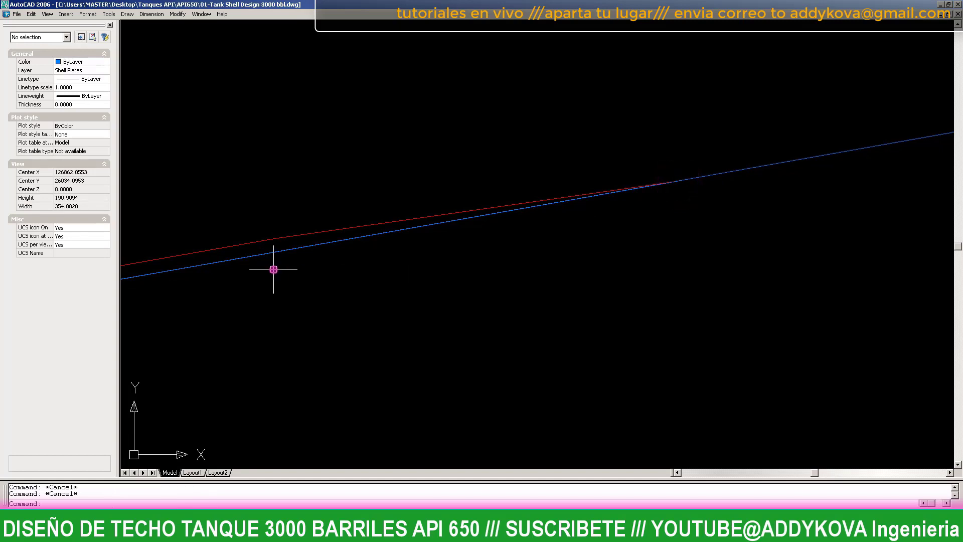
type("l")
scroll(267, 261, "up", 3)
left_click(290, 230)
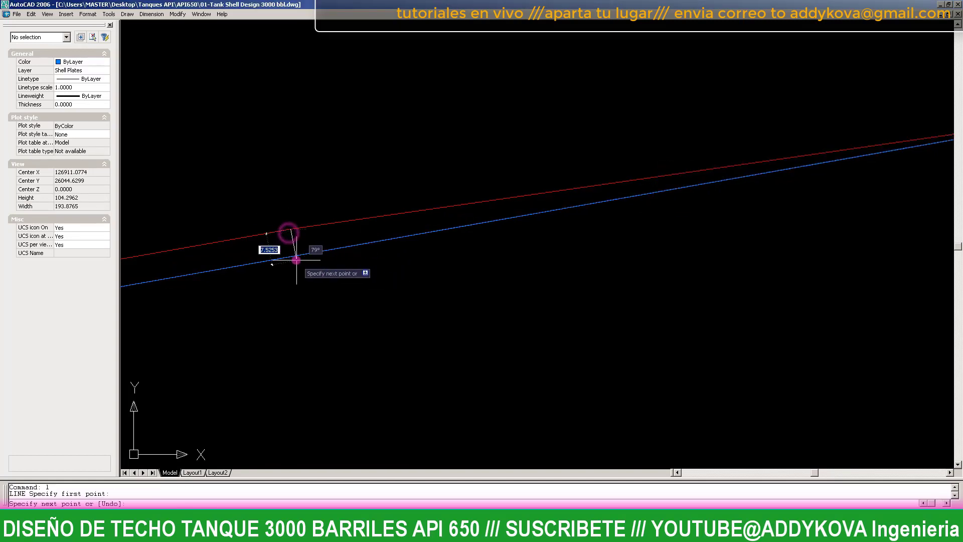
scroll(451, 224, "down", 10)
key("Escape")
key("Escape")
key("Escape")
scroll(528, 197, "up", 12)
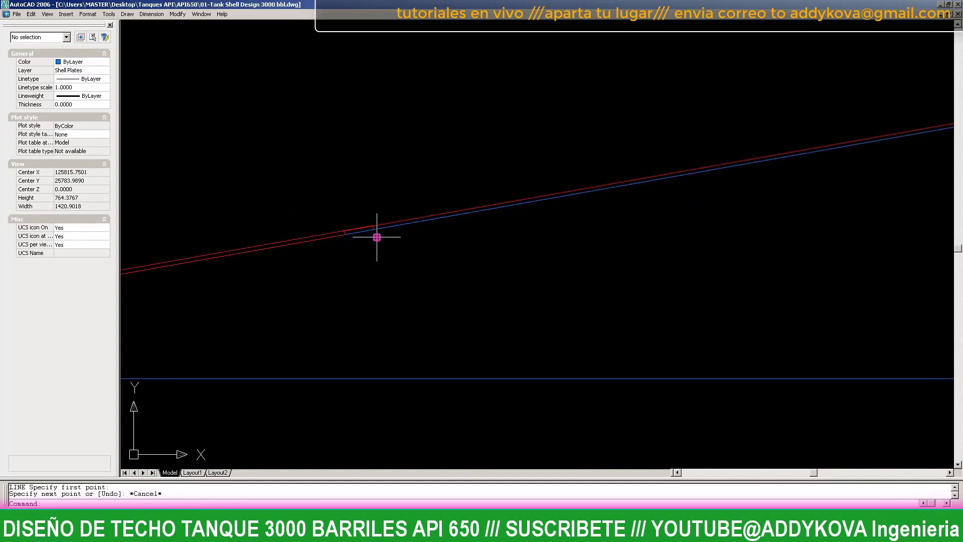
scroll(376, 232, "up", 5)
- Move the short cross line to the end of the 1582 line
type("l")
key("Return")
scroll(483, 195, "up", 5)
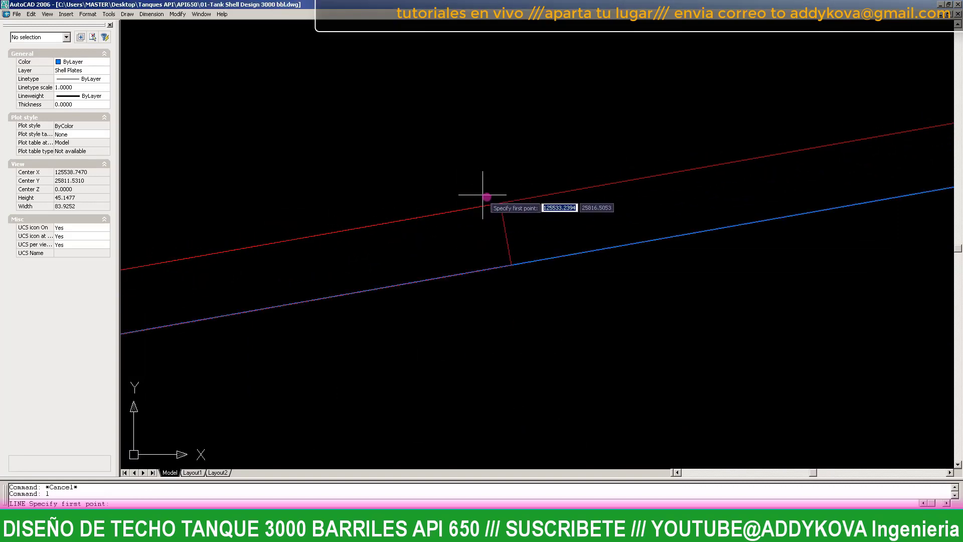
left_click(456, 163)
left_click(560, 325)
type("m")
key("Return")
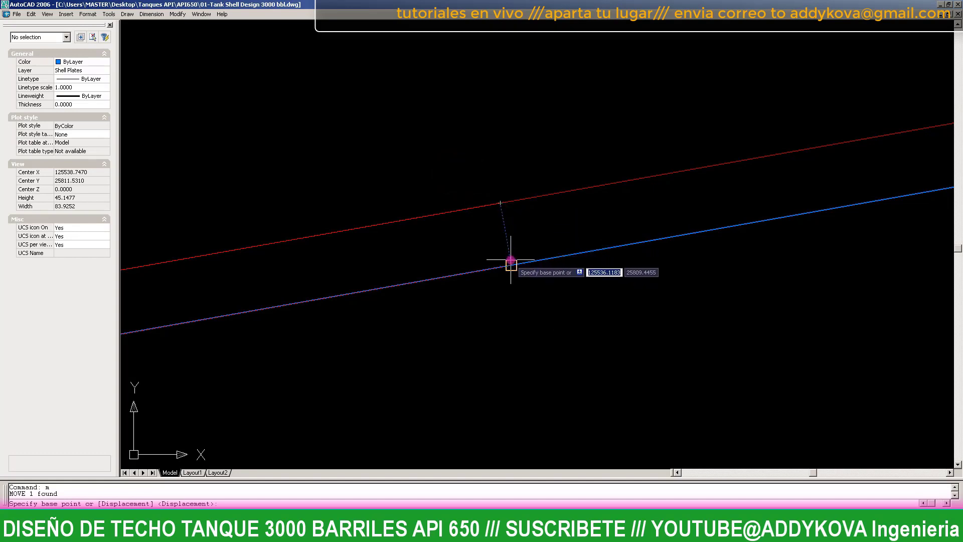
scroll(324, 260, "down", 5)
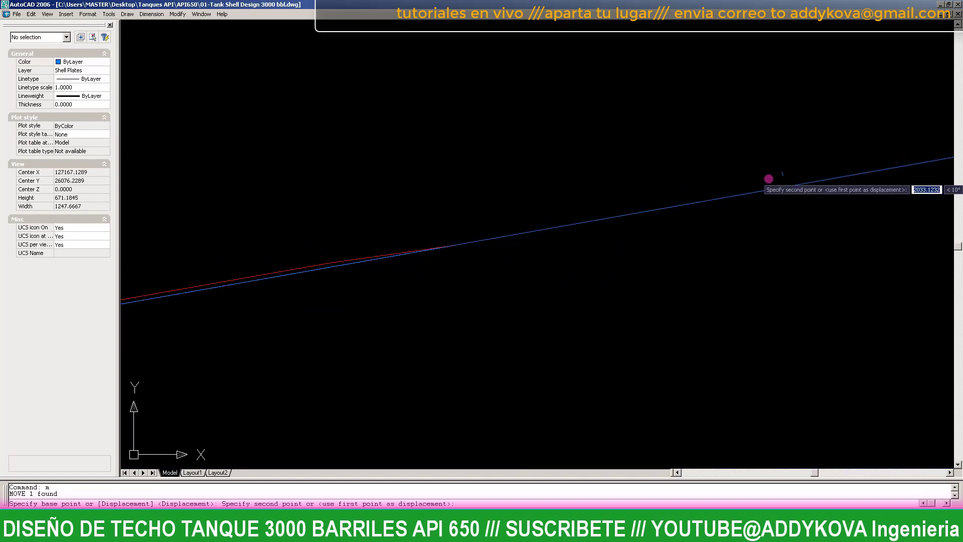
scroll(510, 226, "up", 3)
scroll(471, 215, "up", 3)
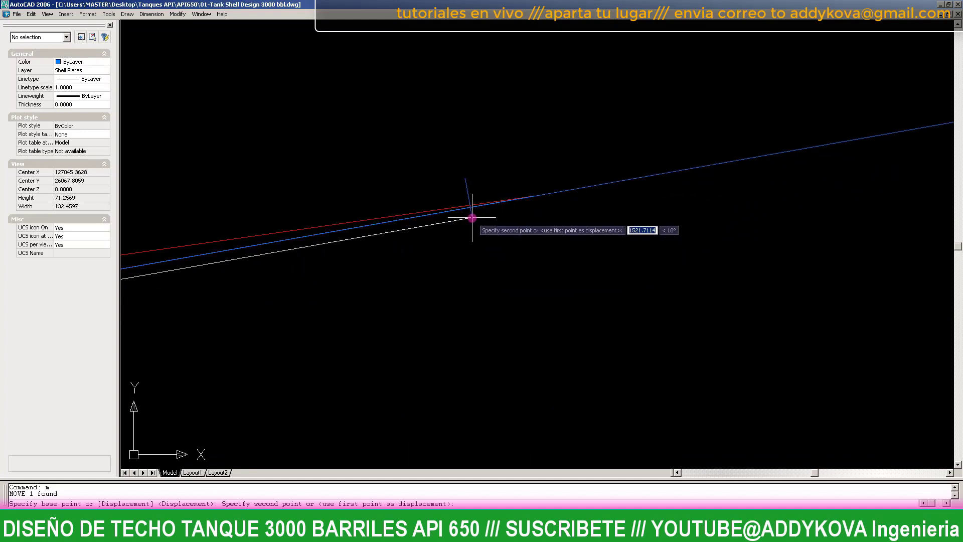
scroll(527, 193, "up", 4)
left_click(623, 171)
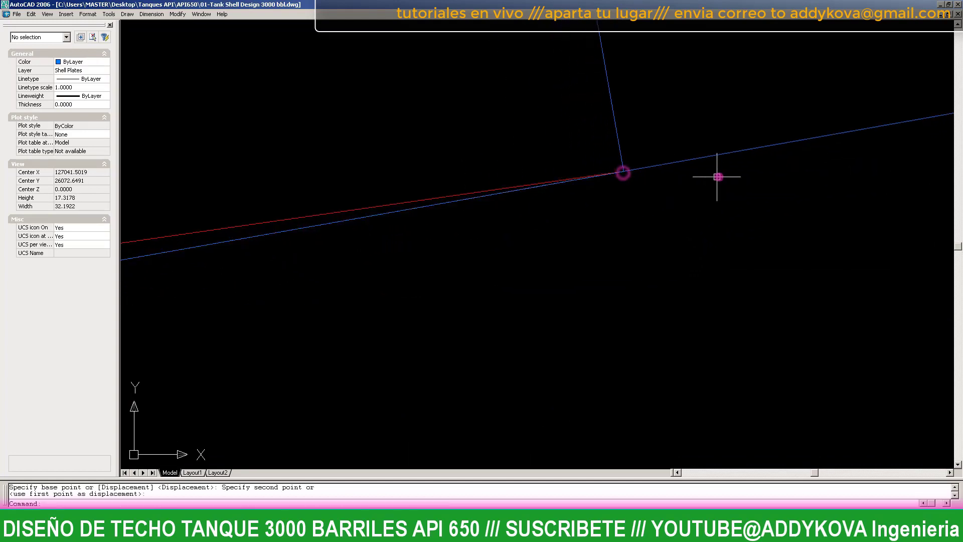
key("Escape")
- Erase the leftover short line near the plate end
scroll(519, 207, "down", 5)
left_click(495, 205)
scroll(494, 205, "down", 3)
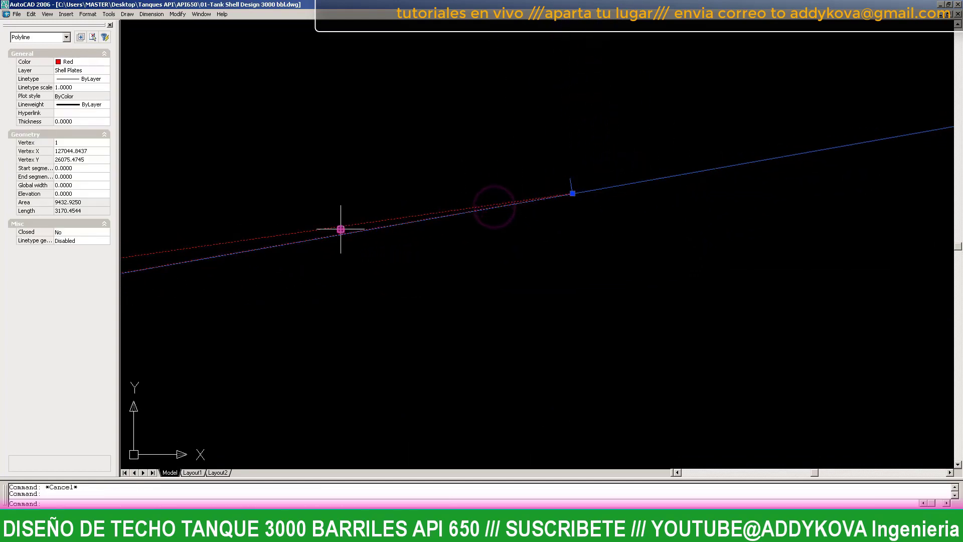
scroll(404, 213, "down", 2)
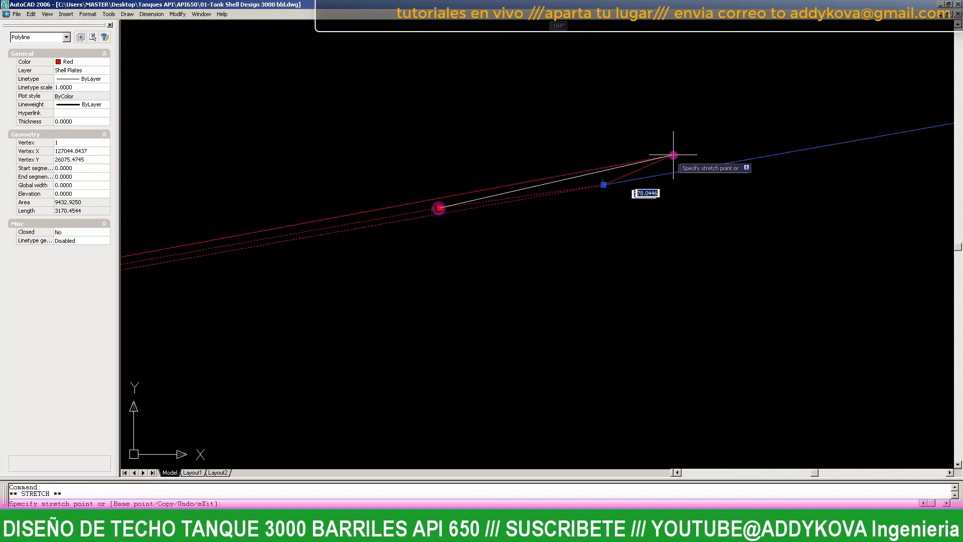
scroll(441, 209, "up", 2)
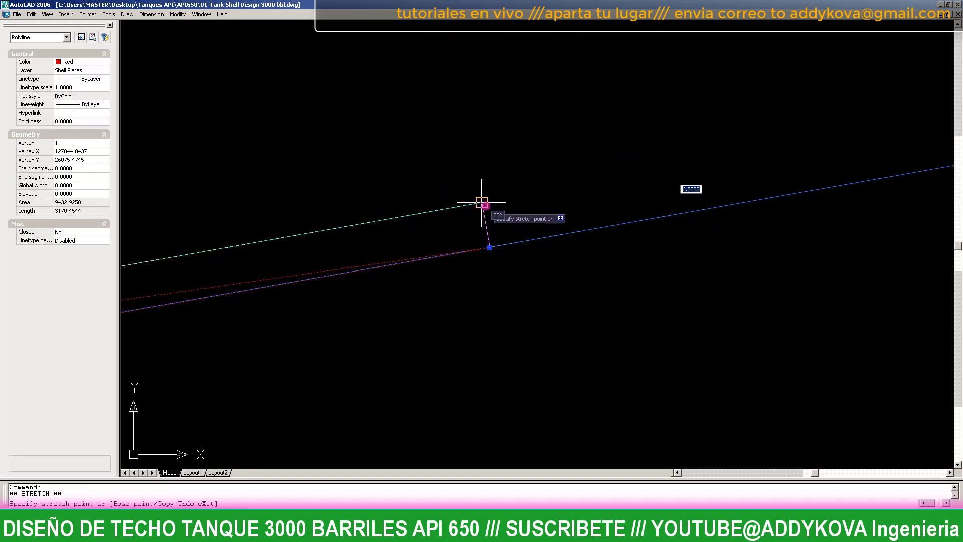
key("Escape")
left_click(597, 159)
left_click(646, 190)
type("e")
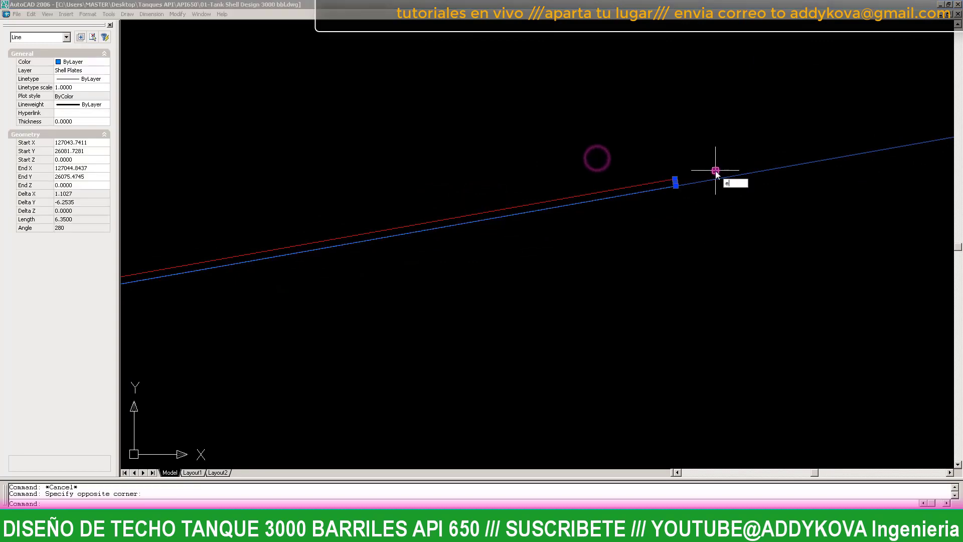
key("Return")
- Check the stretched roof plate outline, now 3176.7 long
left_click(527, 208)
scroll(604, 181, "down", 2)
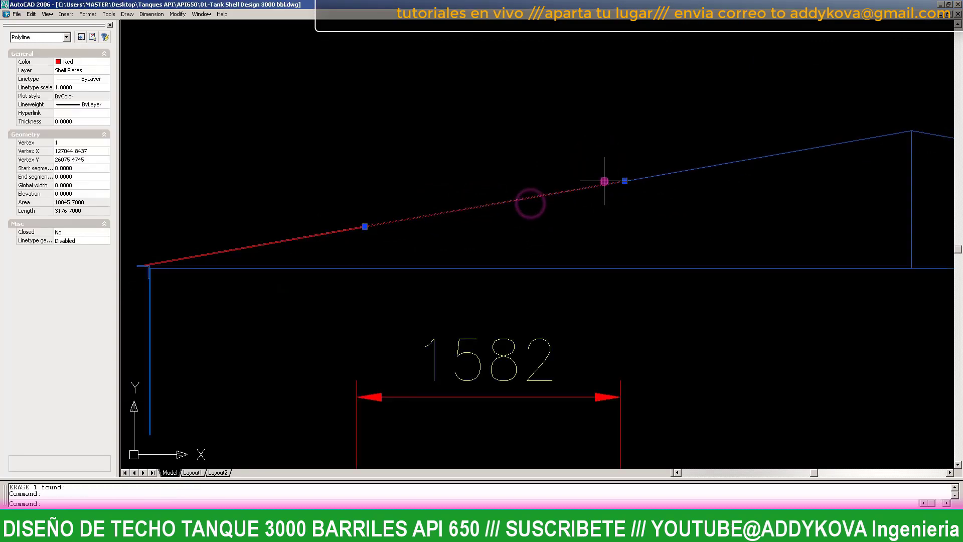
key("Escape")
scroll(311, 258, "up", 3)
scroll(445, 197, "down", 1)
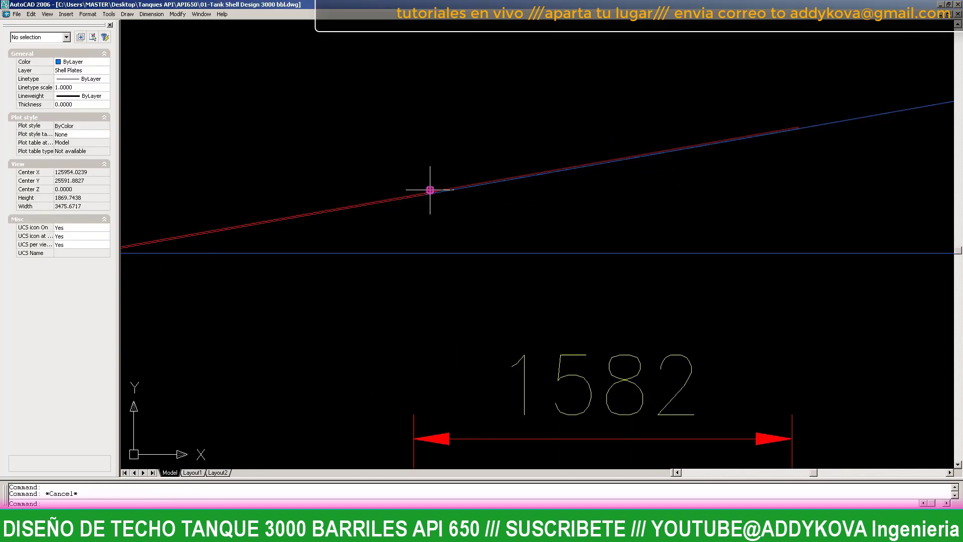
scroll(430, 190, "up", 4)
- Try a linear dimension (dli) from the plate corner to the line end, then cancel it
key("Escape")
type("dli")
key("Return")
scroll(400, 201, "up", 2)
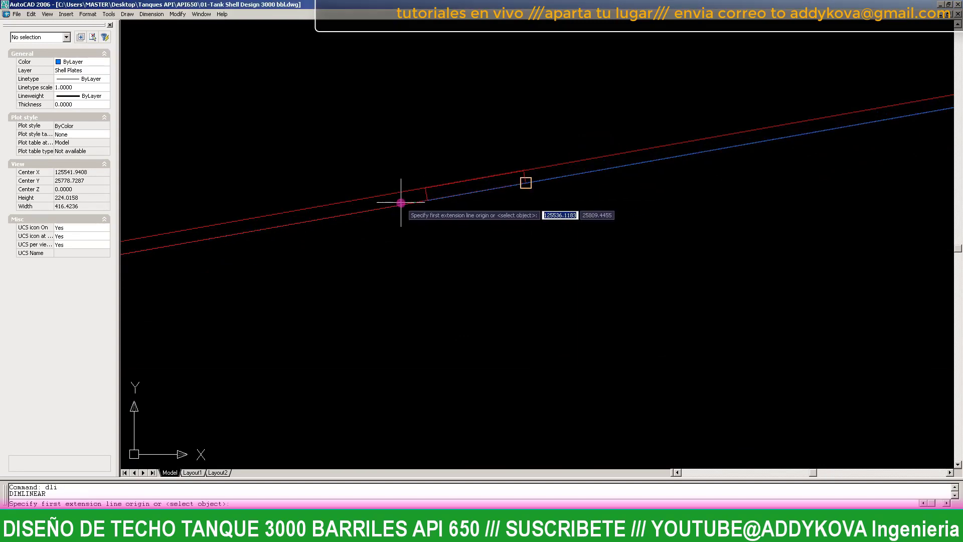
scroll(454, 177, "up", 4)
scroll(391, 207, "up", 4)
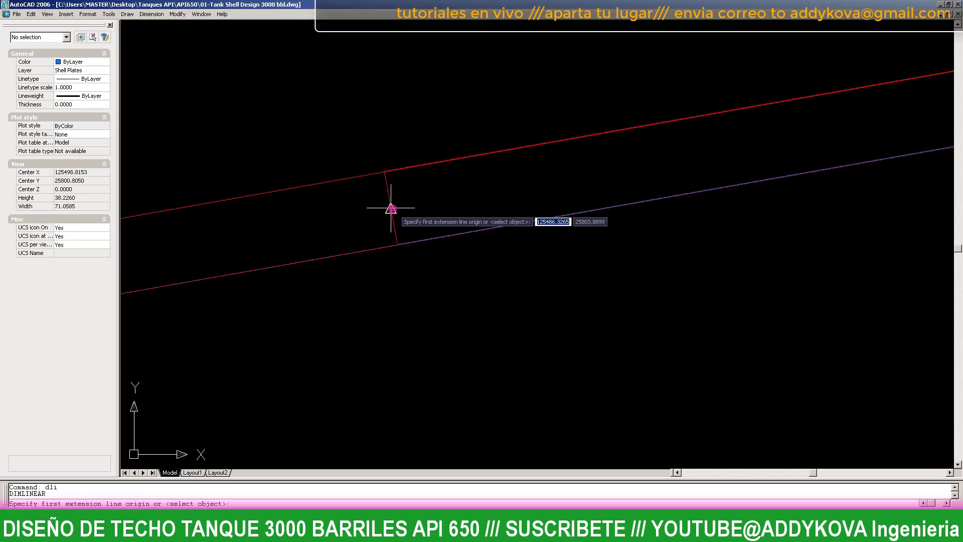
left_click(384, 171)
scroll(370, 213, "down", 8)
scroll(368, 218, "down", 8)
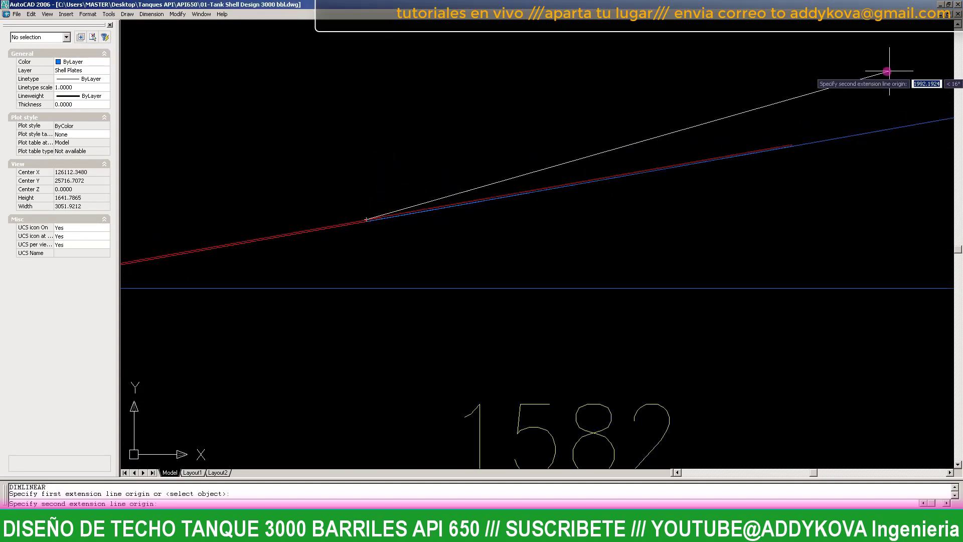
scroll(737, 198, "up", 6)
scroll(581, 286, "up", 5)
scroll(562, 271, "up", 5)
left_click(563, 271)
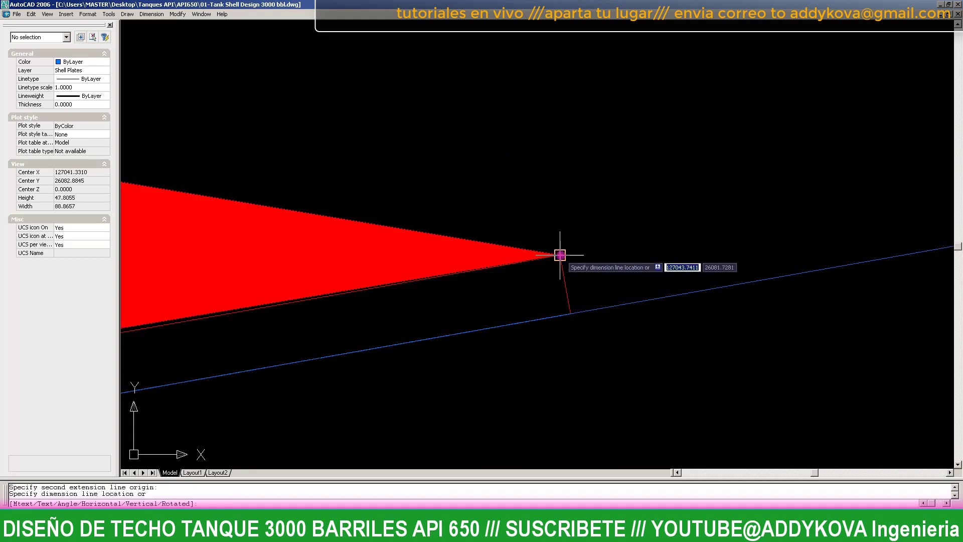
scroll(559, 254, "down", 10)
scroll(738, 236, "down", 8)
key("Escape")
- Add the aligned 1582 dimension along the sloped roof line, placed above the slope
scroll(617, 246, "up", 5)
type("dal")
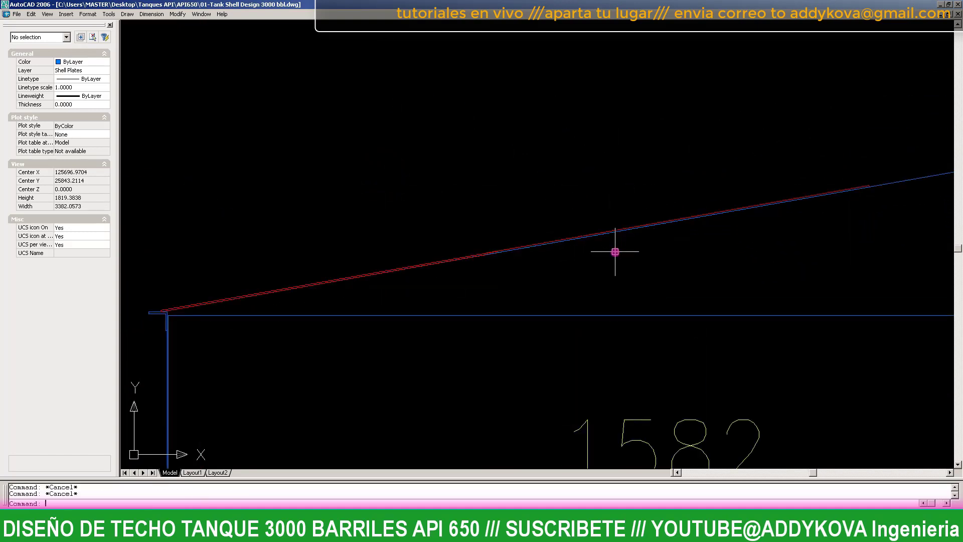
key("Return")
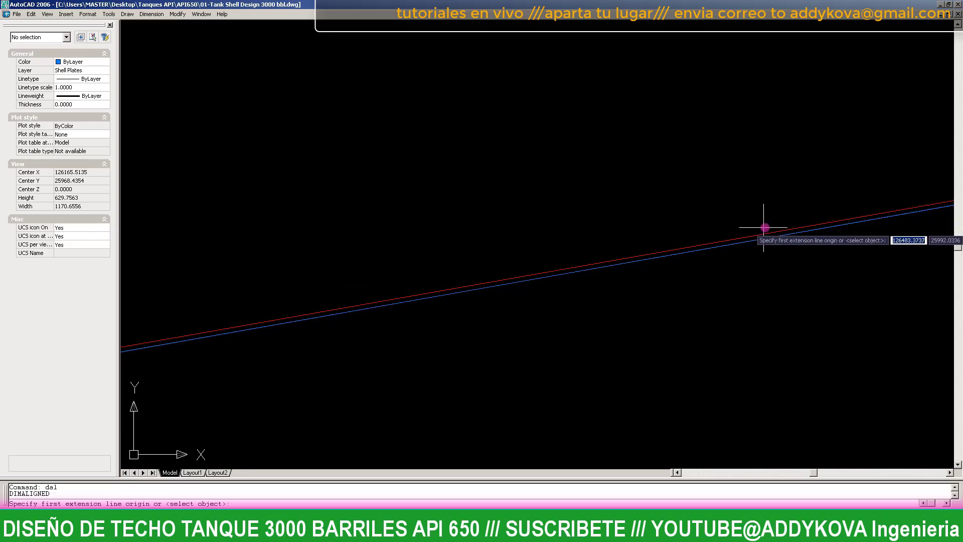
scroll(732, 220, "up", 1)
scroll(872, 212, "up", 1)
scroll(929, 208, "up", 2)
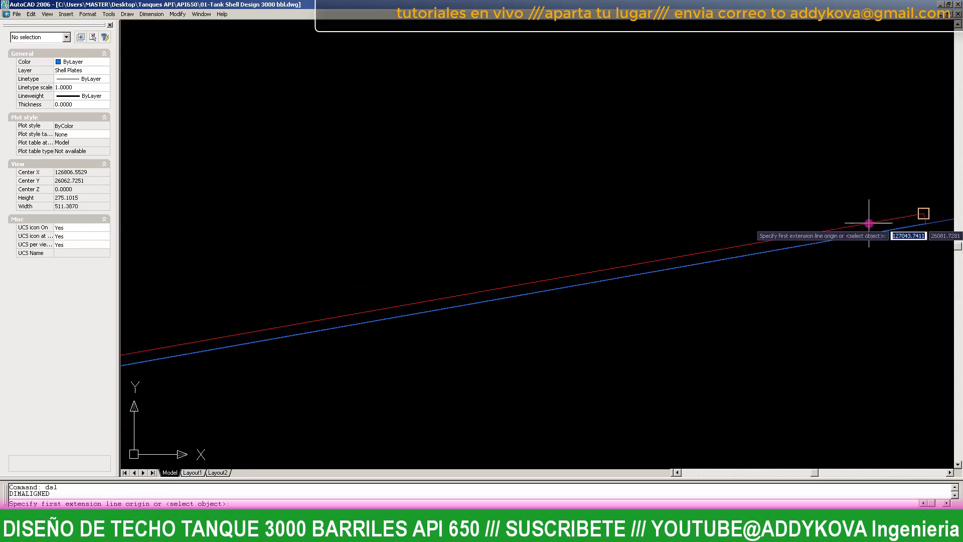
left_click(868, 218)
scroll(871, 180, "down", 3)
scroll(590, 229, "down", 3)
scroll(732, 194, "up", 3)
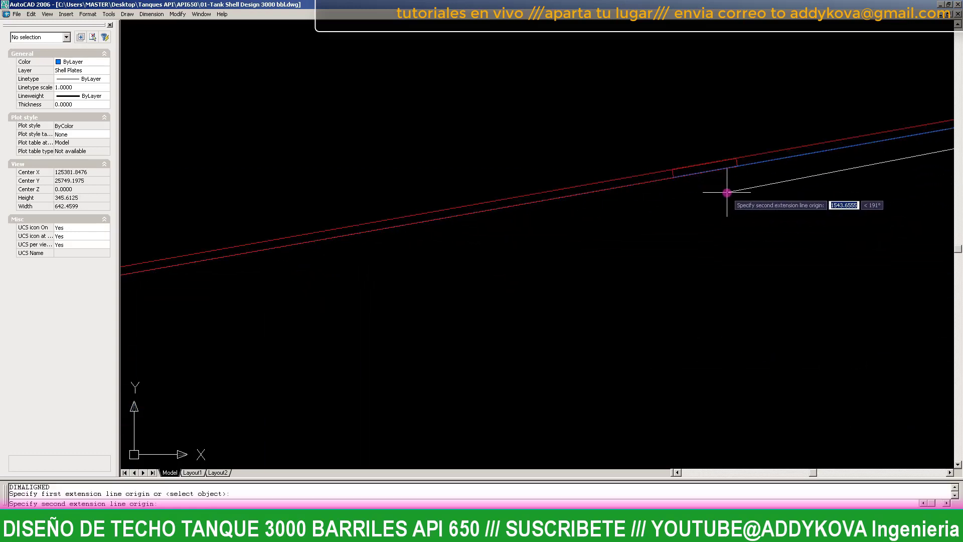
scroll(695, 168, "up", 4)
scroll(563, 174, "up", 6)
scroll(631, 132, "up", 3)
left_click(630, 132)
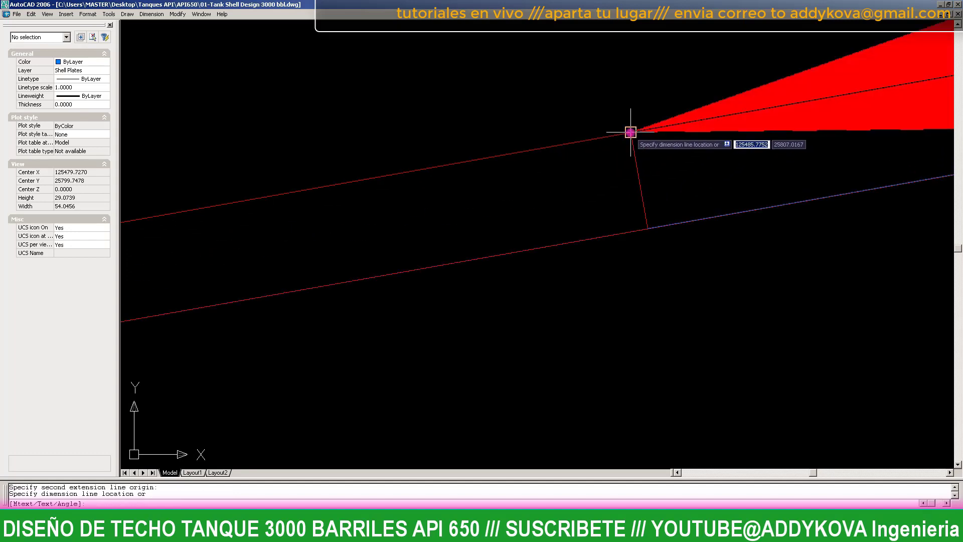
scroll(489, 312, "down", 8)
scroll(480, 279, "down", 14)
scroll(483, 258, "up", 2)
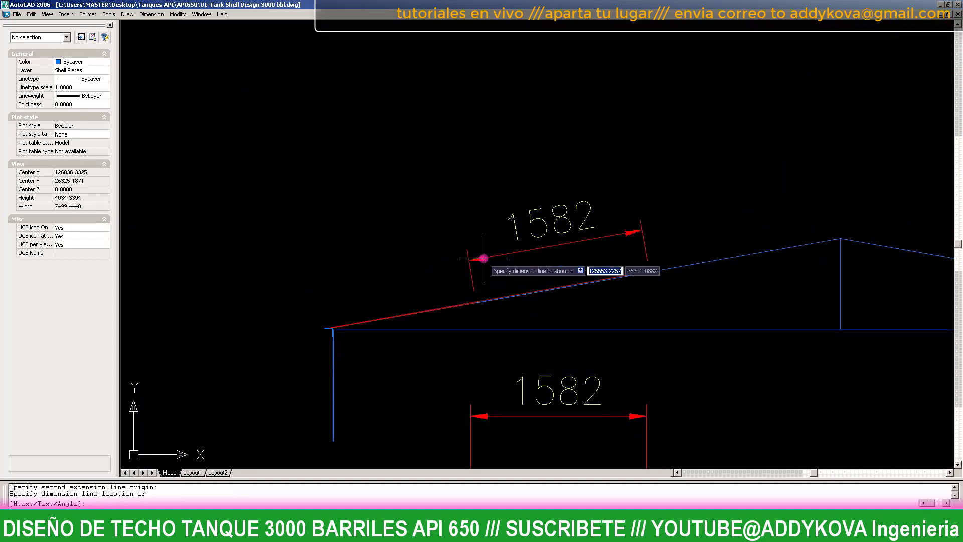
left_click(483, 259)
scroll(558, 314, "up", 2)
scroll(570, 203, "down", 3)
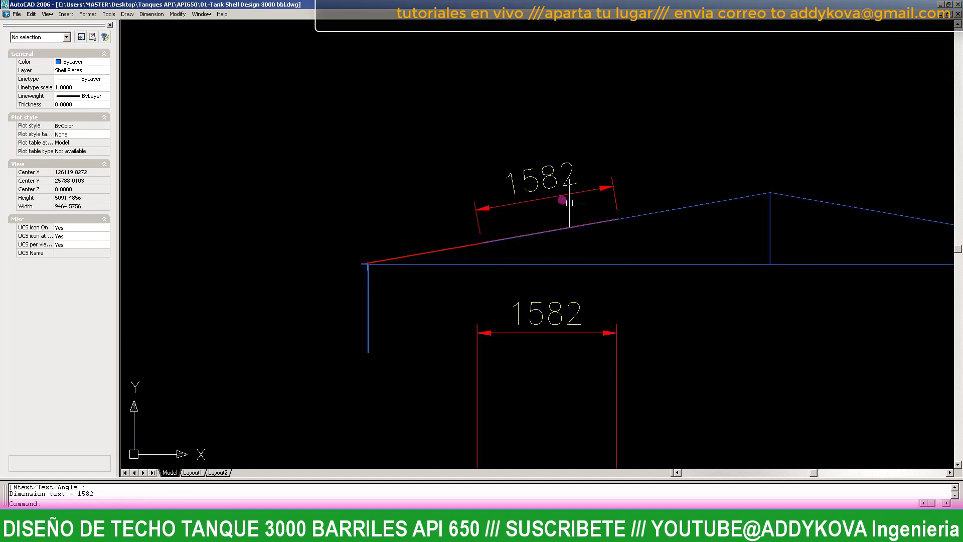
scroll(542, 270, "up", 1)
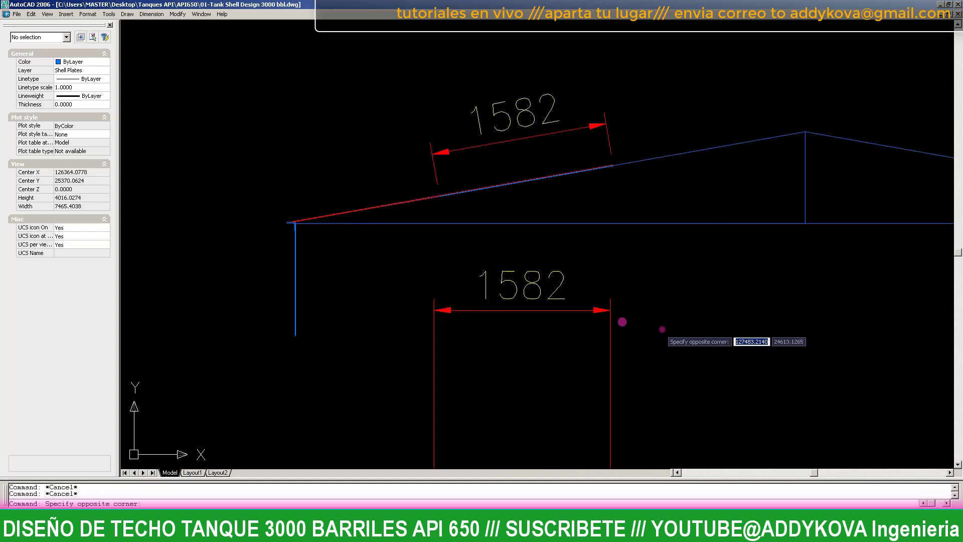
- Erase the horizontal 1582 dimension
left_click(468, 258)
type("e")
key("Return")
key("Escape")
key("Escape")
- Zoom a window to frame the roof elevation and the tank plan
scroll(464, 171, "up", 4)
scroll(469, 189, "up", 1)
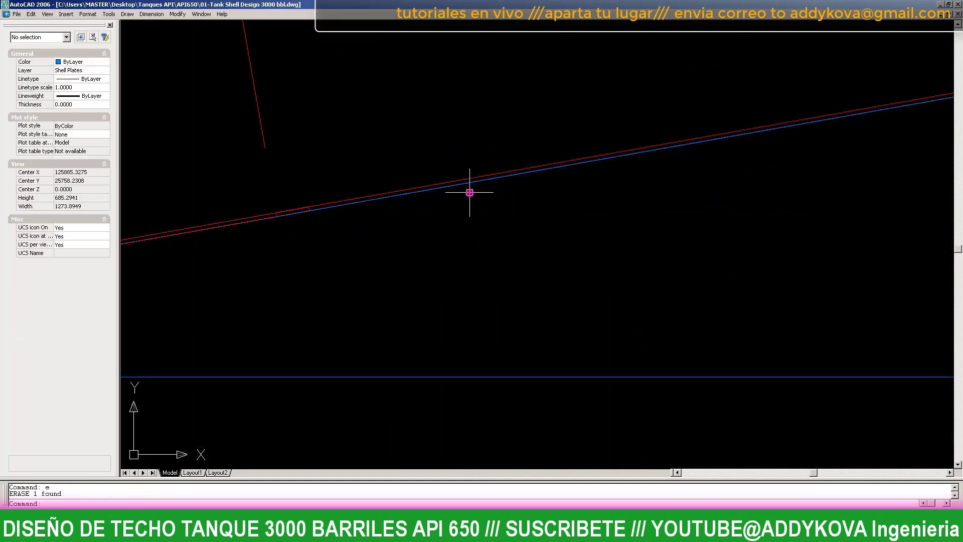
scroll(469, 193, "down", 4)
scroll(441, 193, "up", 2)
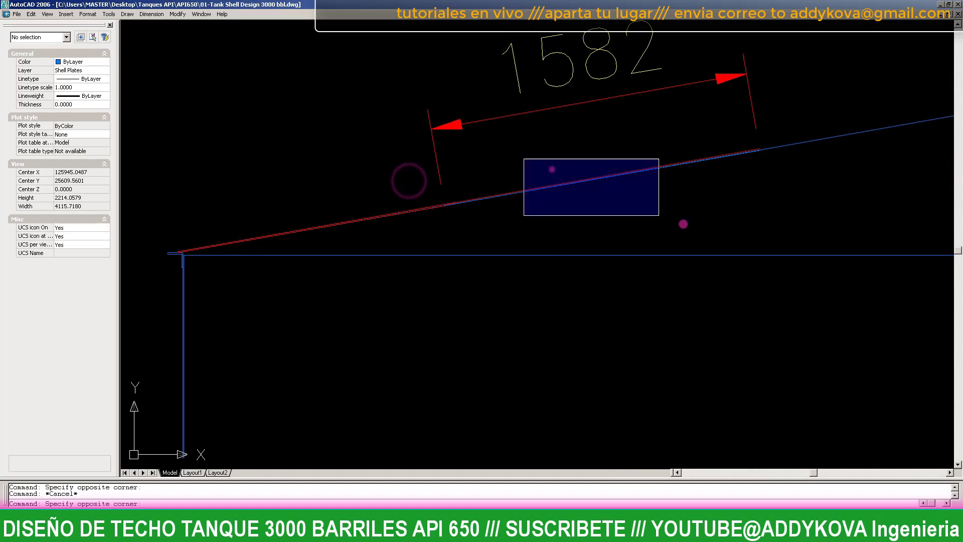
scroll(496, 155, "down", 8)
scroll(466, 187, "down", 5)
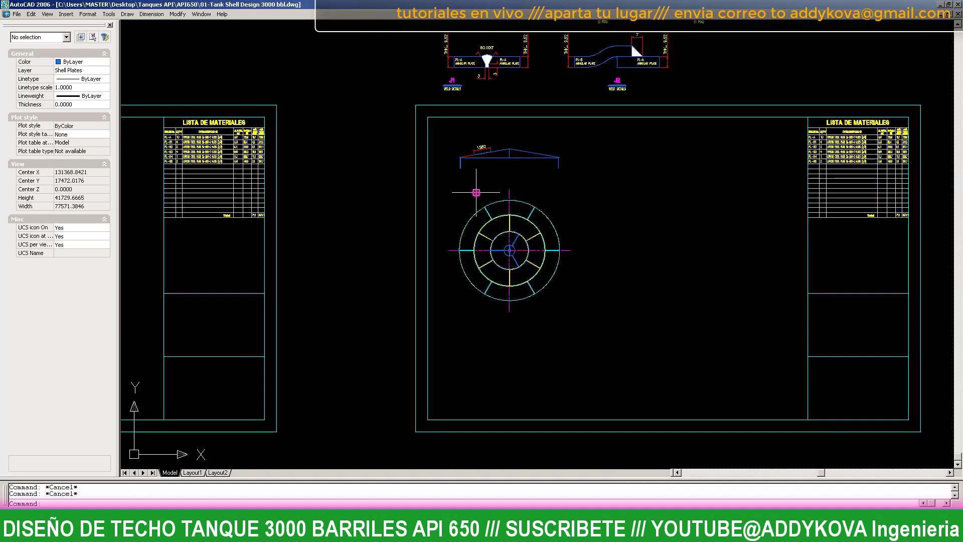
type("z")
key("Return")
key("Escape")
type("z")
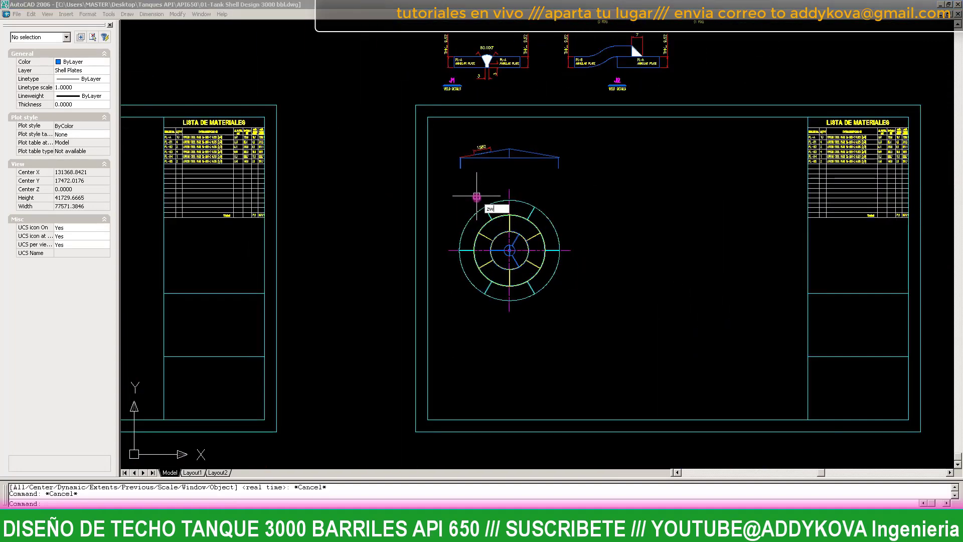
key("Return")
type("z")
key("Return")
type("w")
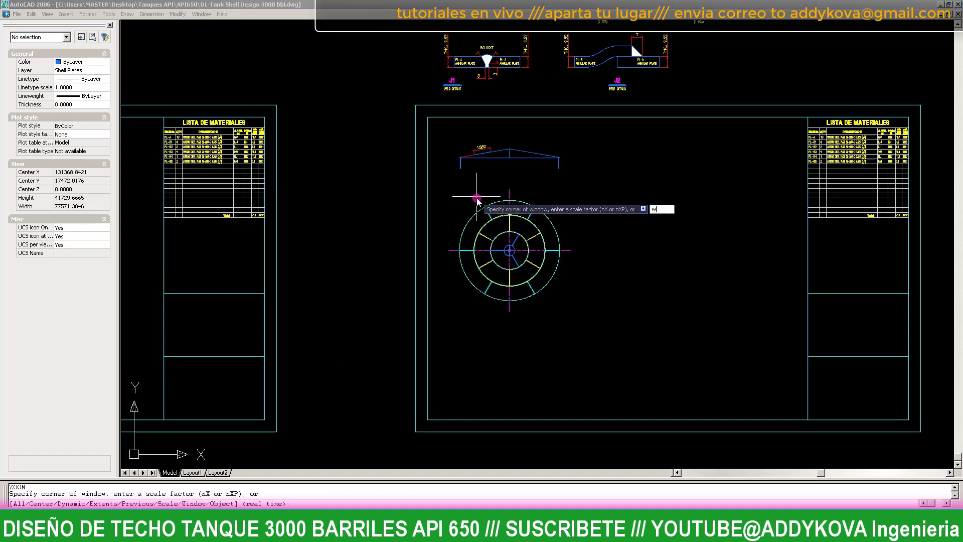
key("Return")
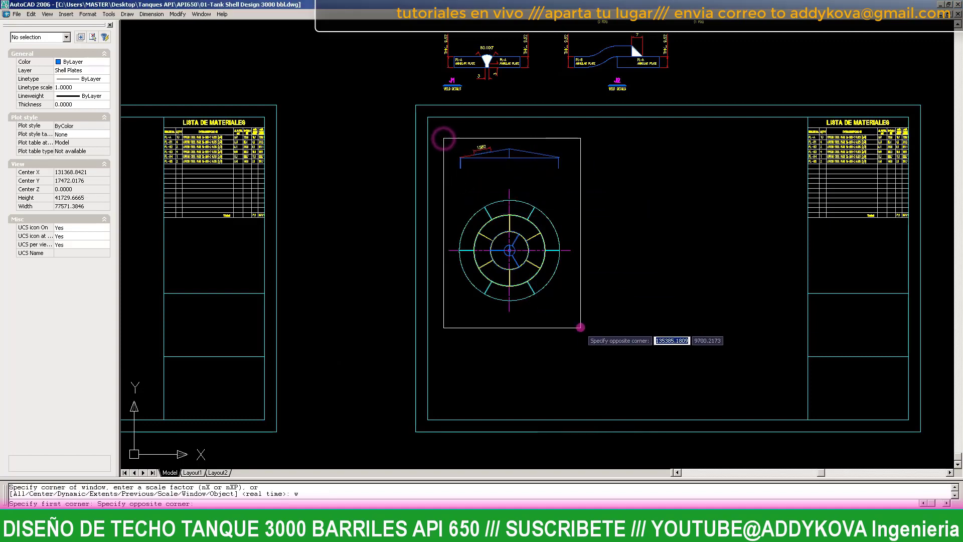
left_click(576, 327)
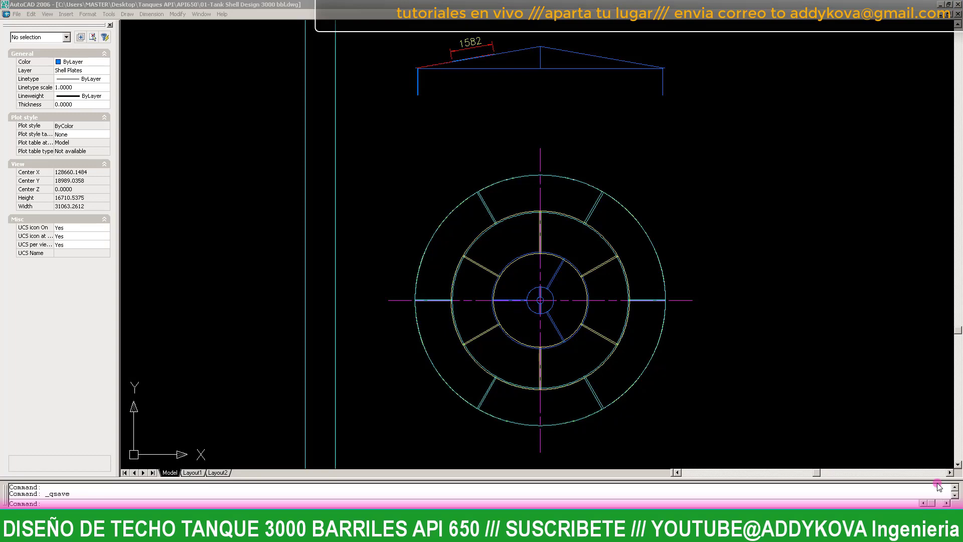
- Remove the sloped 1582 aligned dimension from the roof elevation
left_click(836, 389)
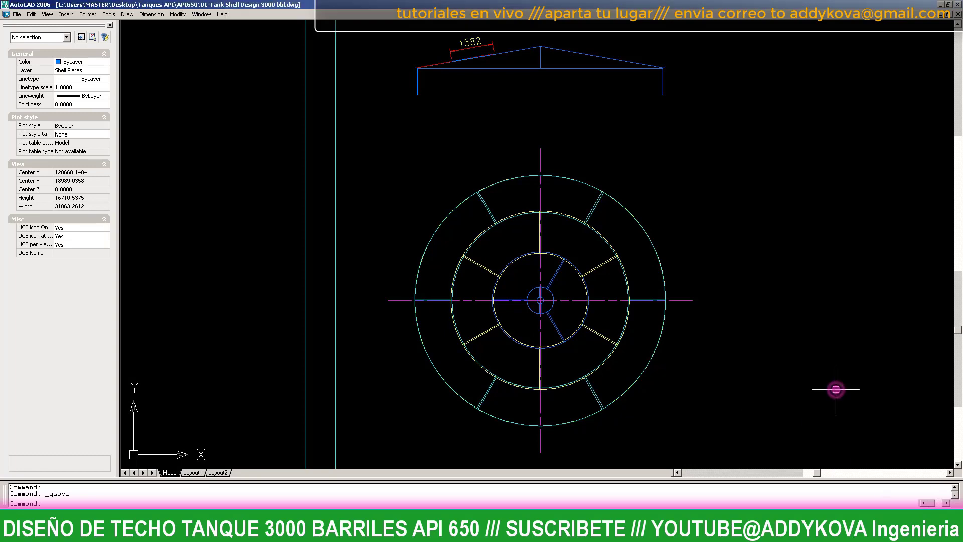
scroll(666, 371, "down", 1)
scroll(587, 172, "up", 5)
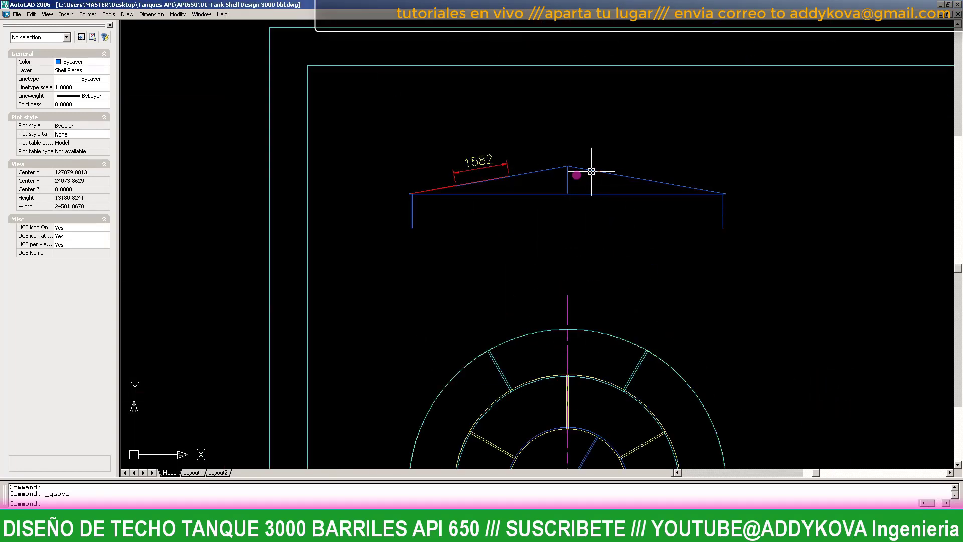
scroll(423, 155, "up", 5)
scroll(465, 132, "up", 2)
scroll(553, 223, "up", 6)
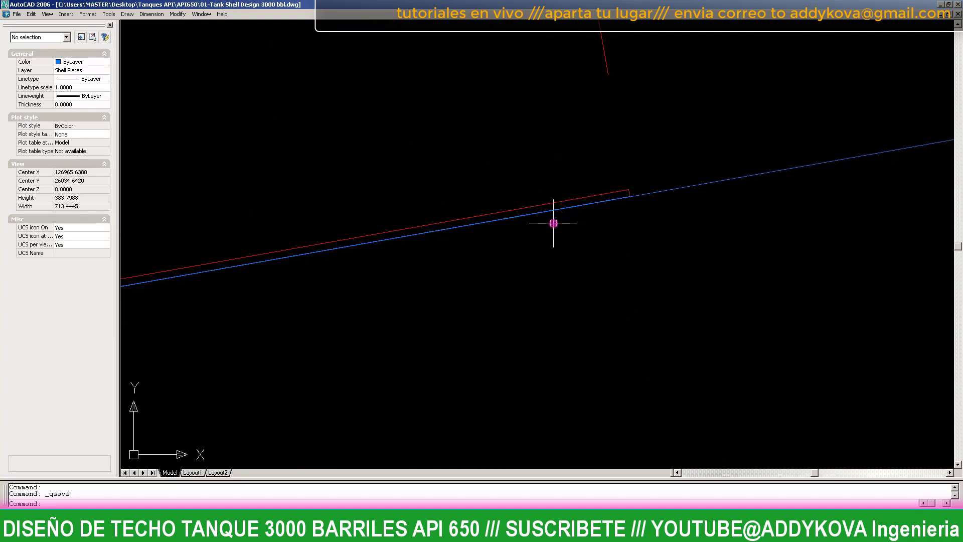
scroll(613, 141, "down", 8)
key("Escape")
key("Escape")
scroll(509, 72, "down", 5)
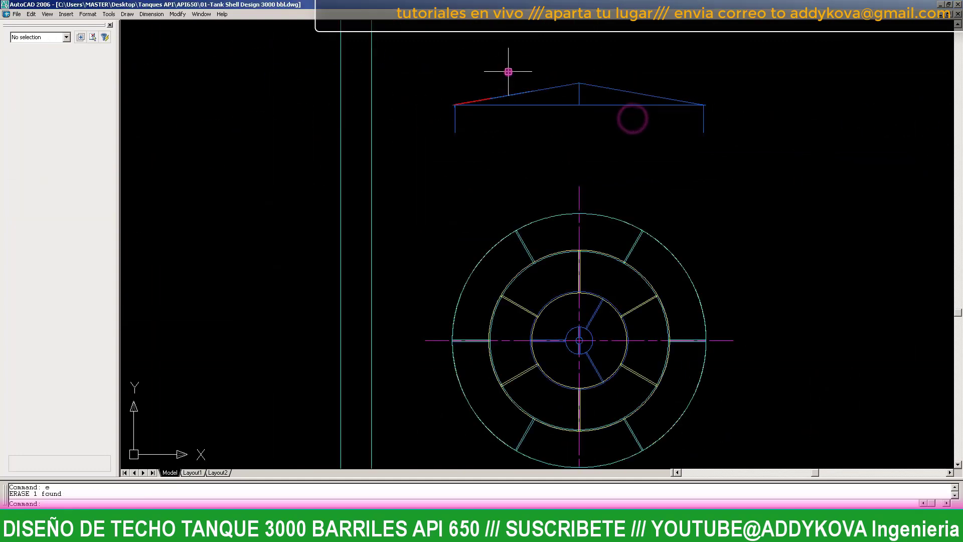
scroll(531, 355, "up", 3)
scroll(528, 362, "up", 2)
- Dimension 1299 horizontally from the plate end to the circle intersection, below the roof elevation
type("dl")
key("Return")
scroll(527, 363, "up", 6)
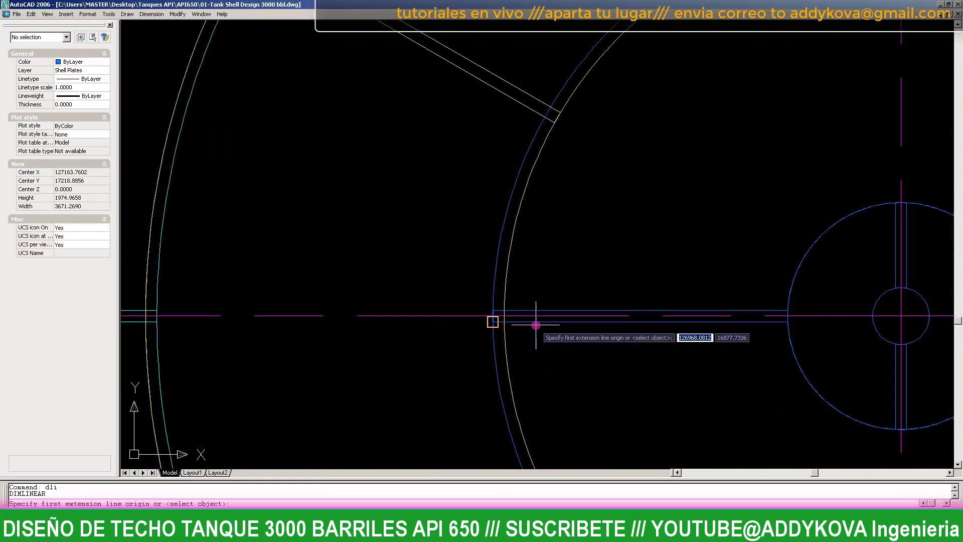
scroll(482, 326, "up", 5)
left_click(416, 275)
scroll(451, 300, "down", 8)
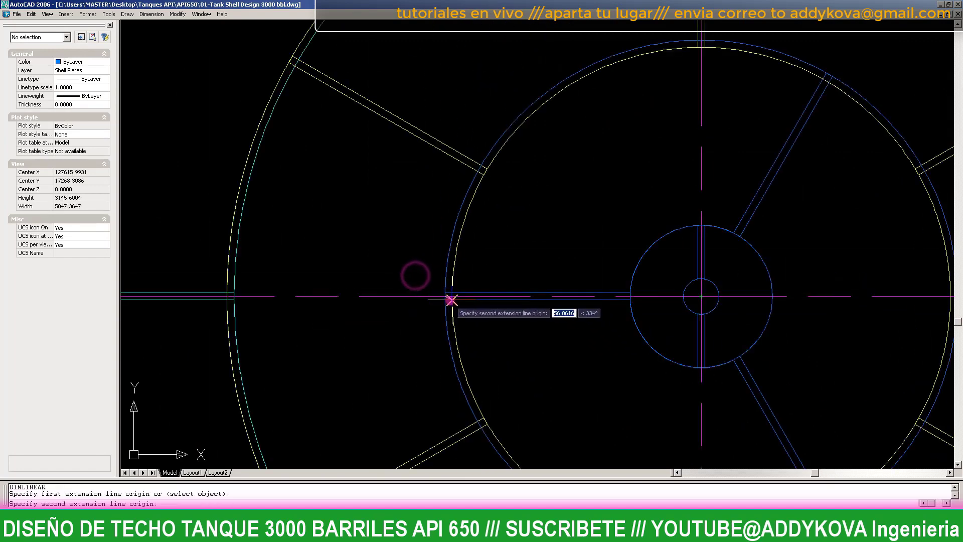
scroll(610, 300, "down", 2)
scroll(584, 303, "up", 2)
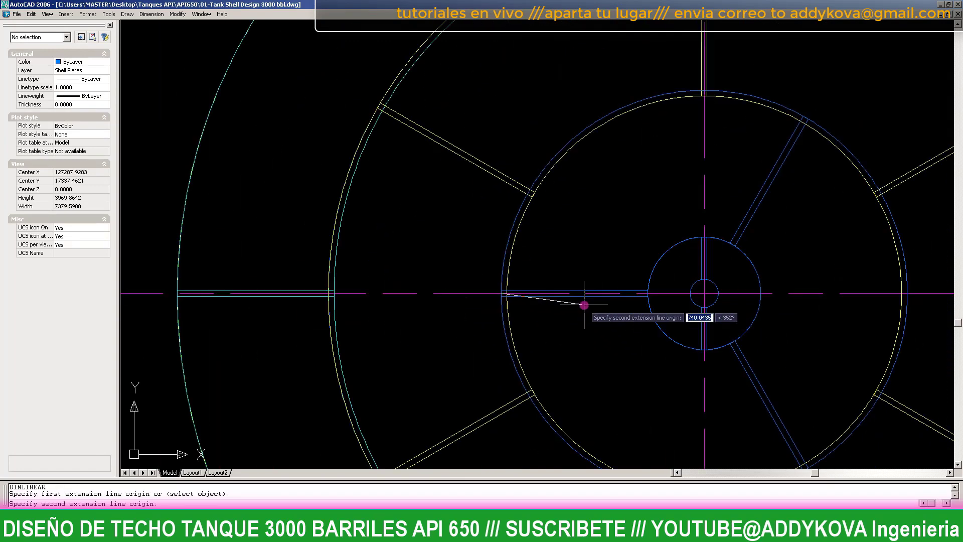
scroll(584, 303, "up", 1)
scroll(719, 295, "up", 5)
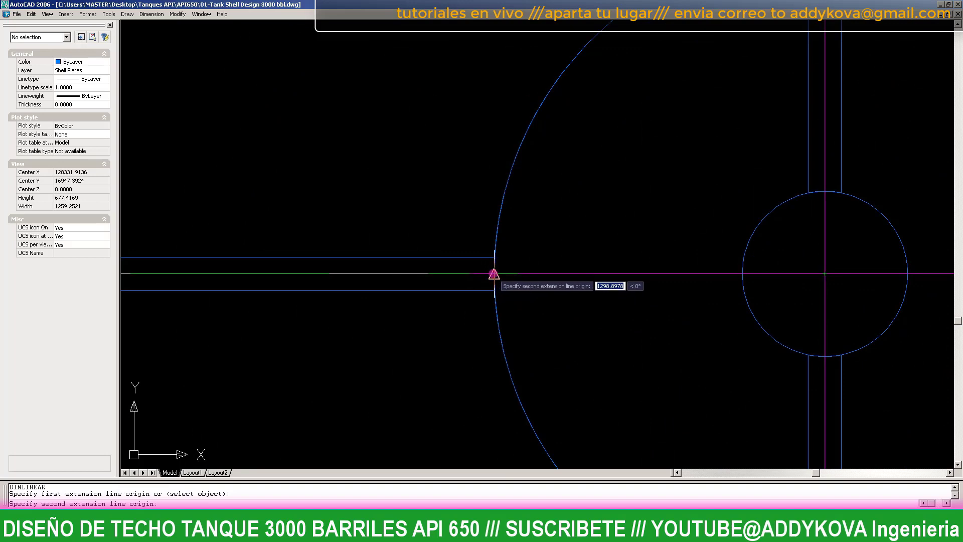
left_click(494, 274)
scroll(494, 274, "down", 10)
scroll(504, 261, "down", 1)
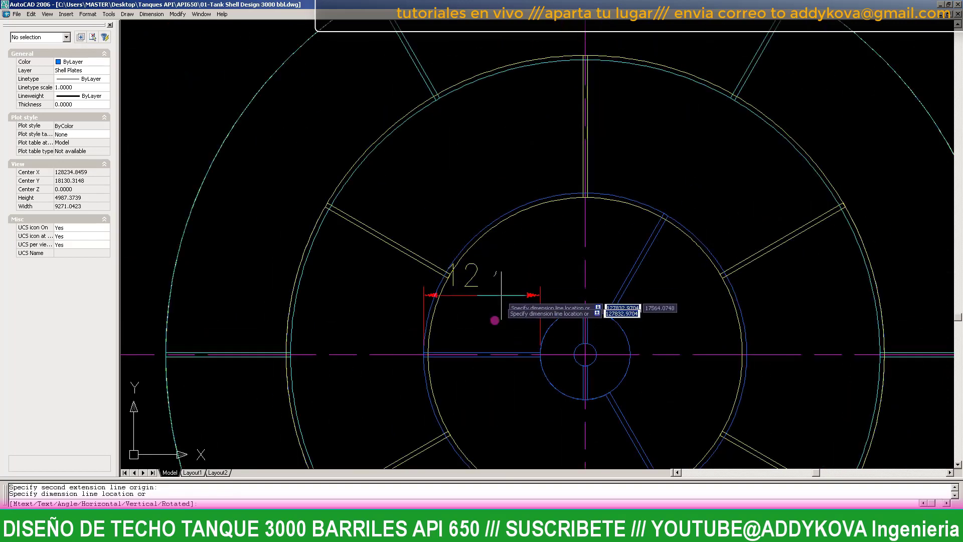
scroll(503, 261, "down", 5)
scroll(492, 266, "up", 3)
scroll(500, 259, "up", 5)
left_click(499, 259)
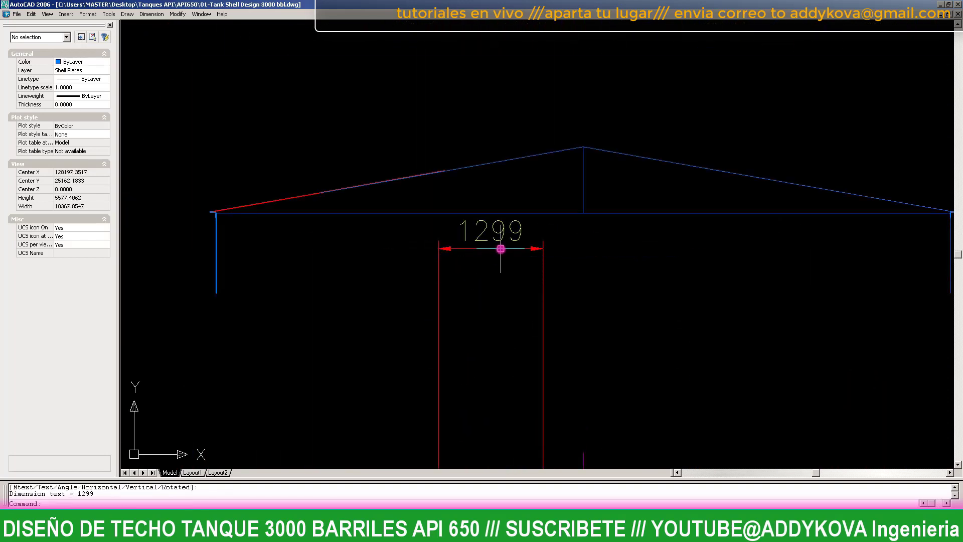
key("Escape")
scroll(458, 207, "up", 3)
scroll(430, 193, "down", 3)
- Select the roof-plate polyline adjacent to the red outline
key("Escape")
scroll(505, 166, "up", 7)
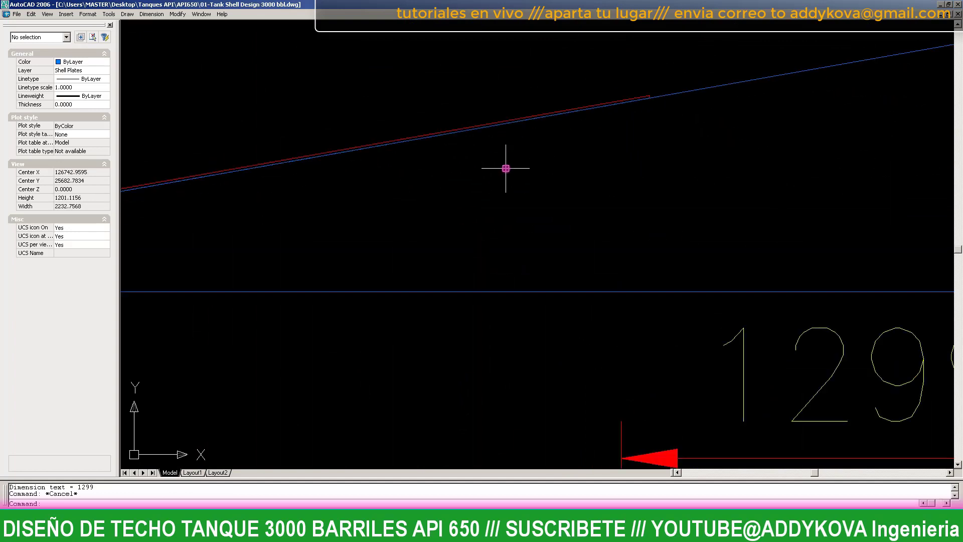
scroll(454, 194, "down", 3)
scroll(455, 194, "down", 2)
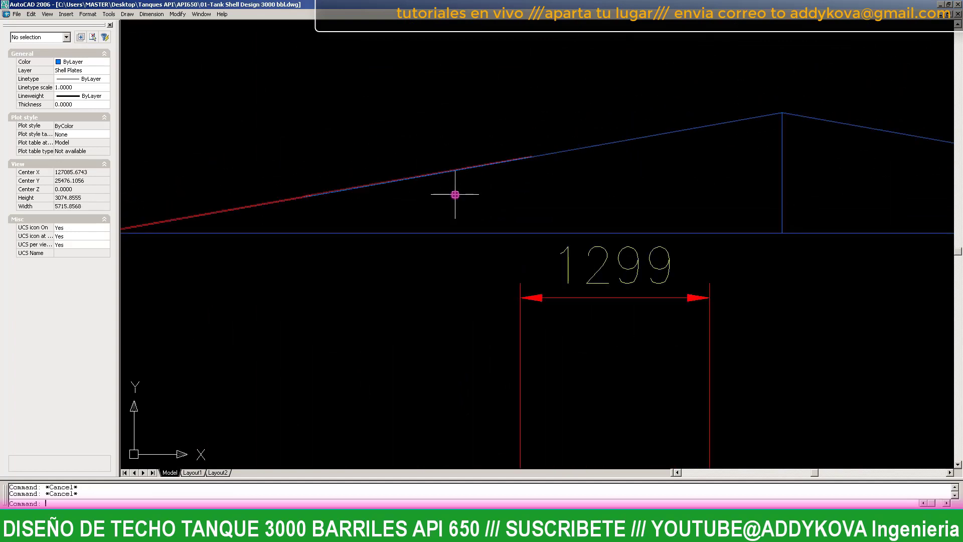
scroll(293, 198, "up", 2)
scroll(311, 196, "up", 1)
left_click(287, 186)
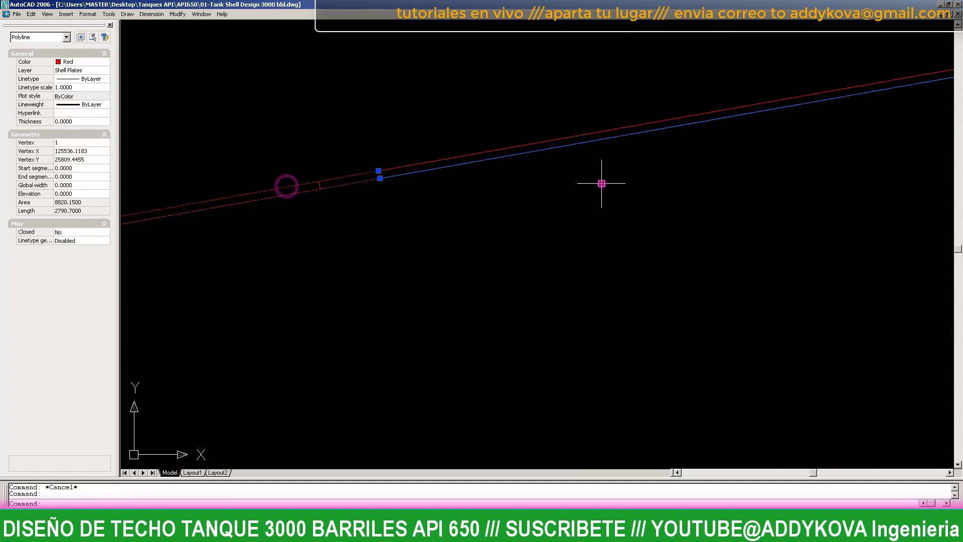
scroll(601, 183, "down", 3)
scroll(534, 190, "up", 5)
key("Escape")
left_click(501, 178)
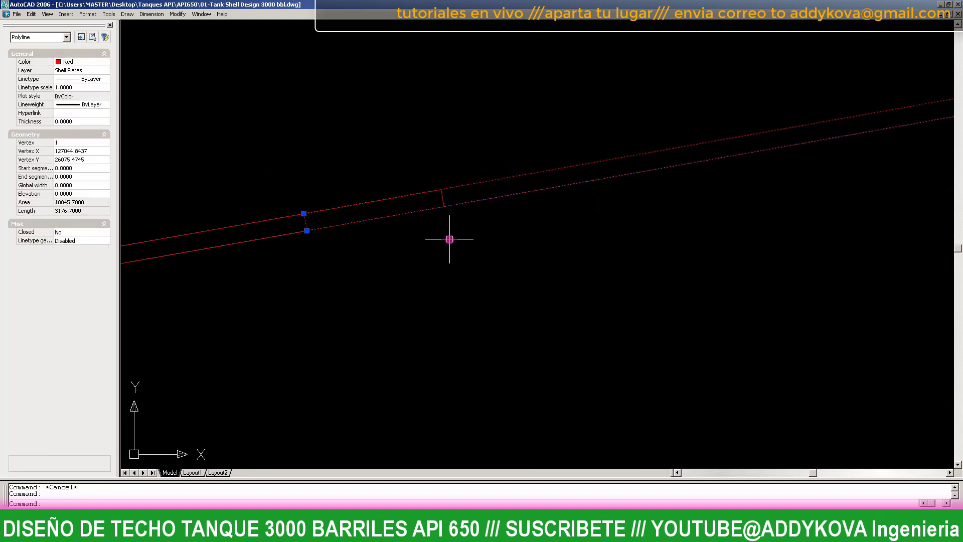
- Copy the selected line from its endpoint to the plate's end
type("co")
key("Return")
scroll(443, 198, "up", 5)
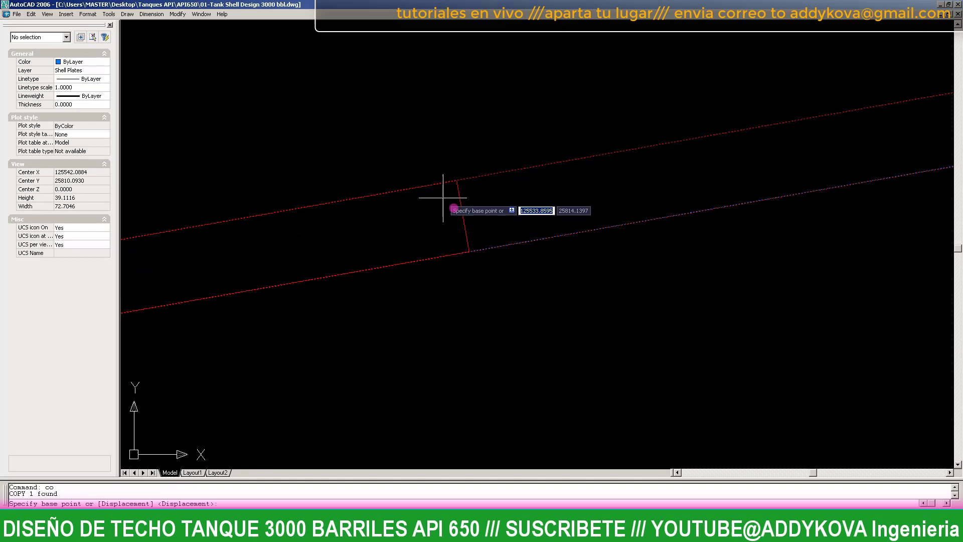
left_click(468, 233)
scroll(398, 269, "down", 2)
scroll(394, 269, "down", 3)
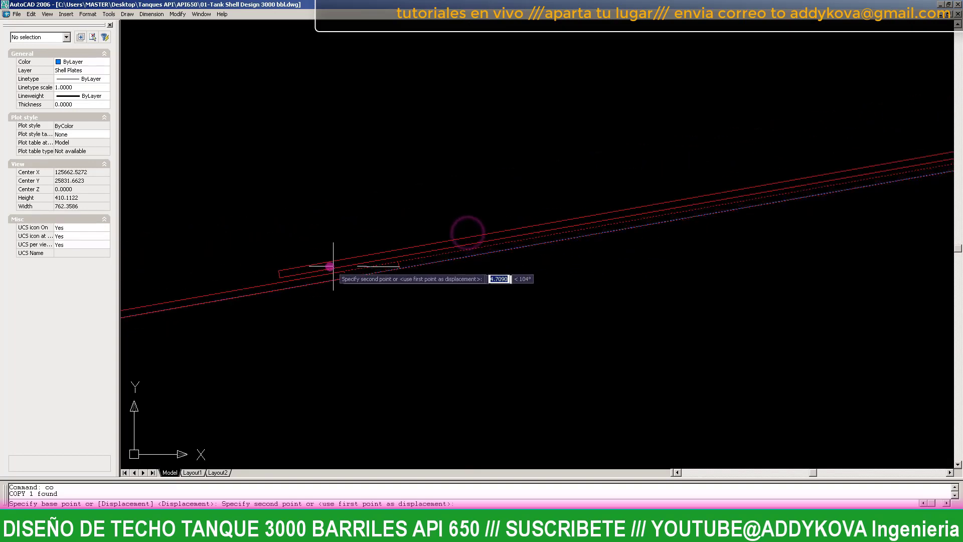
scroll(389, 267, "down", 3)
scroll(528, 200, "down", 3)
scroll(528, 199, "up", 5)
scroll(404, 209, "up", 4)
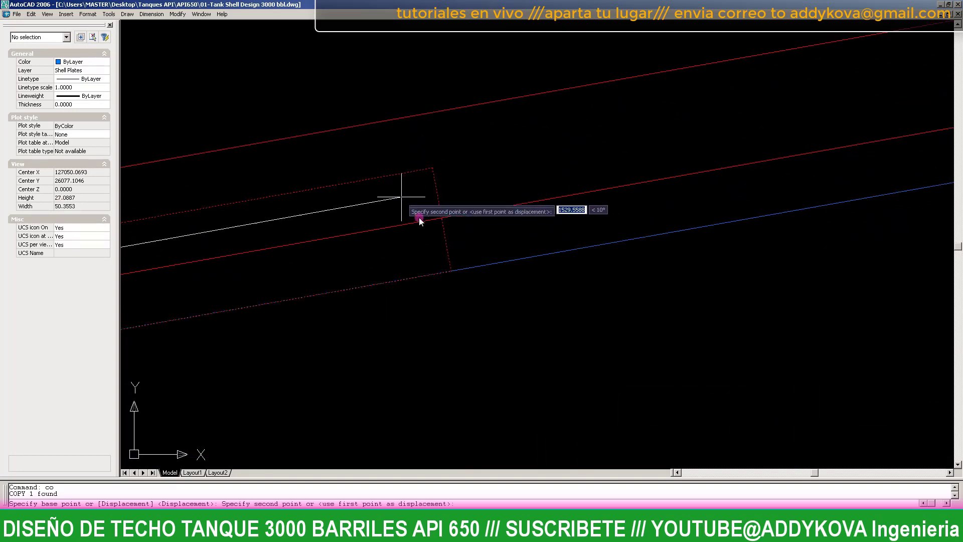
scroll(445, 249, "up", 4)
left_click(448, 250)
scroll(462, 221, "down", 5)
scroll(547, 190, "down", 5)
key("Escape")
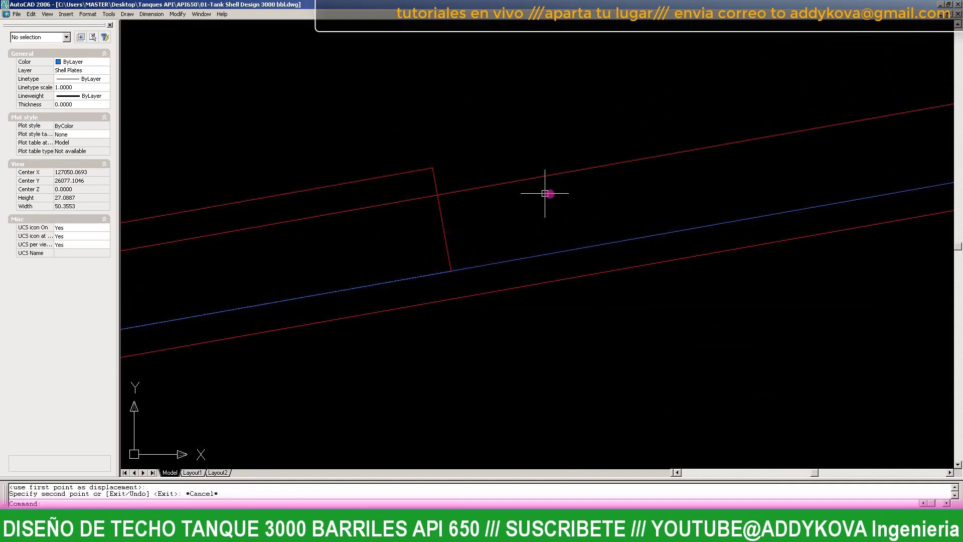
- Erase the stray line beside the roof plate
left_click(553, 182)
type("e")
key("Return")
scroll(430, 216, "up", 3)
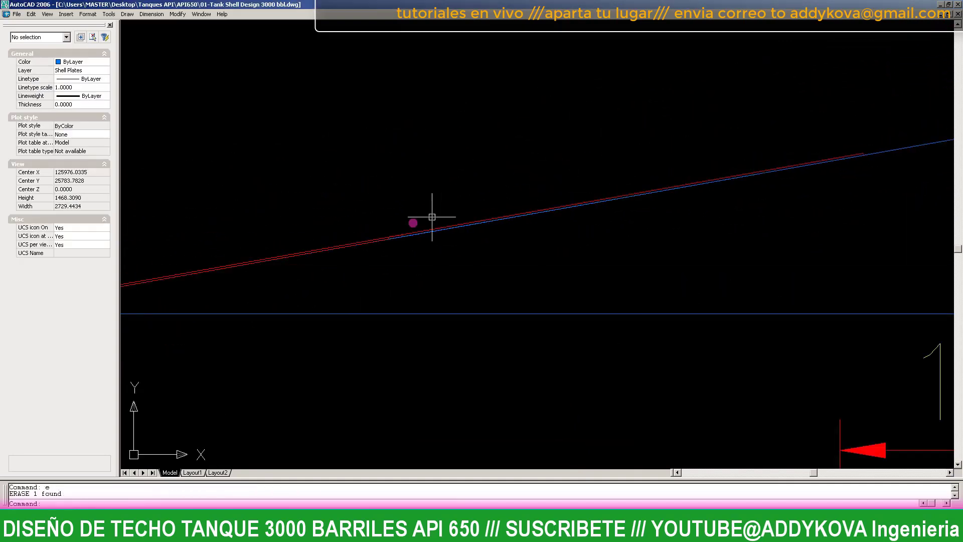
scroll(407, 224, "up", 1)
scroll(462, 221, "up", 2)
- Copy the red roof-plate outline from its corner further up the sloped roof line
left_click(545, 202)
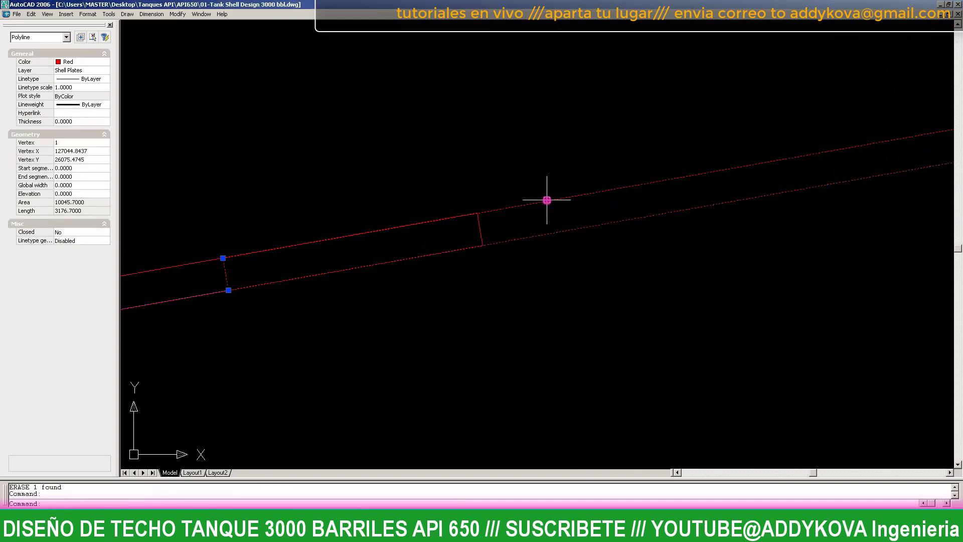
scroll(522, 257, "up", 2)
type("co")
key("Return")
scroll(460, 231, "up", 2)
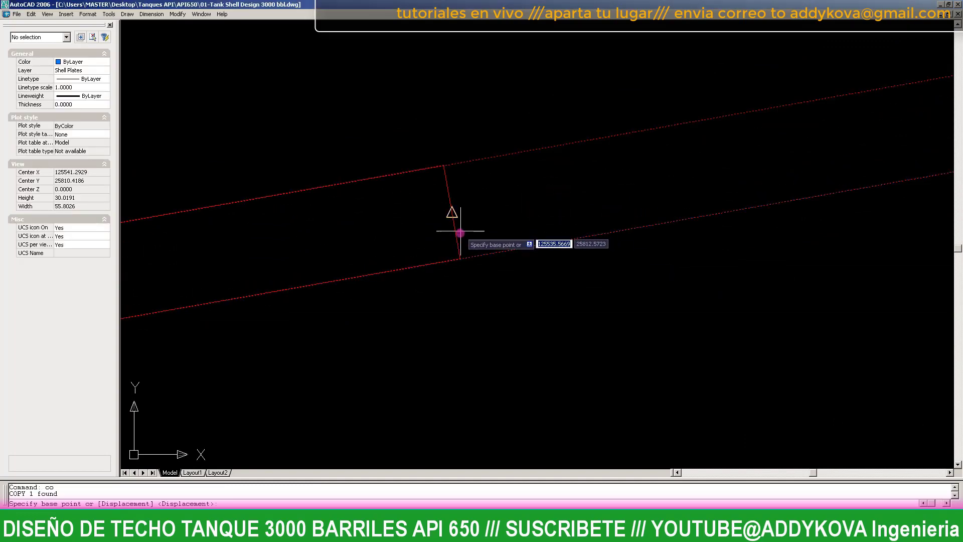
left_click(460, 239)
scroll(318, 295, "down", 5)
scroll(800, 210, "down", 3)
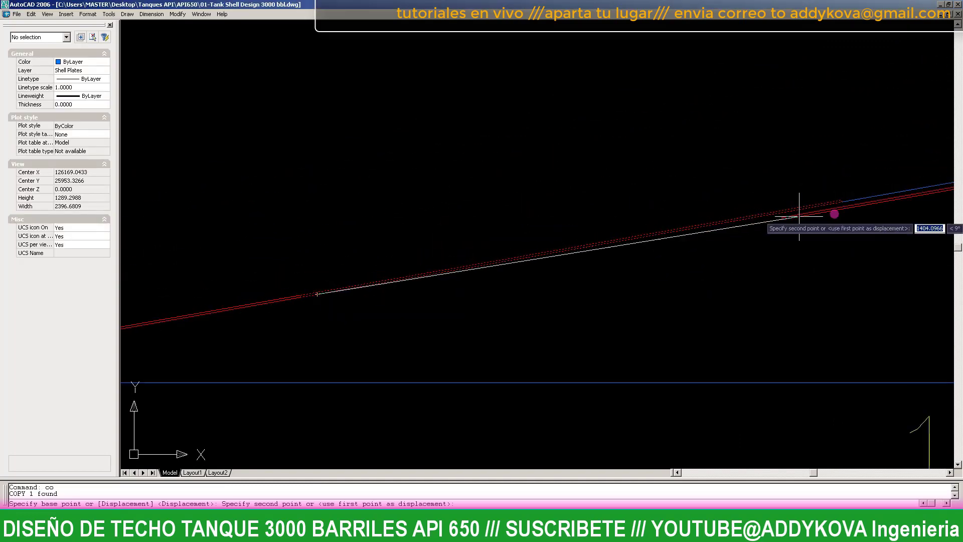
scroll(818, 186, "up", 4)
scroll(796, 179, "up", 4)
scroll(774, 136, "up", 2)
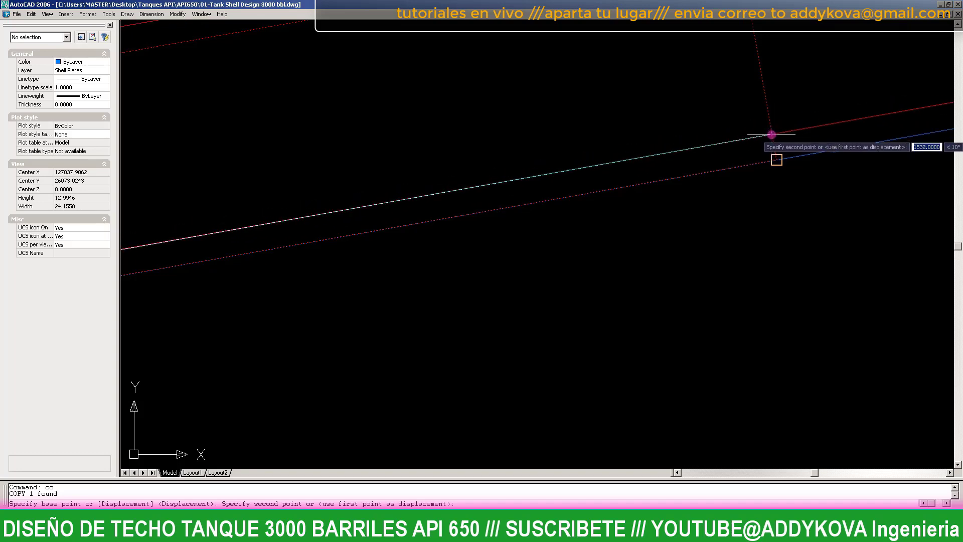
left_click(772, 135)
scroll(628, 206, "down", 3)
key("Escape")
scroll(589, 159, "down", 3)
scroll(643, 181, "down", 3)
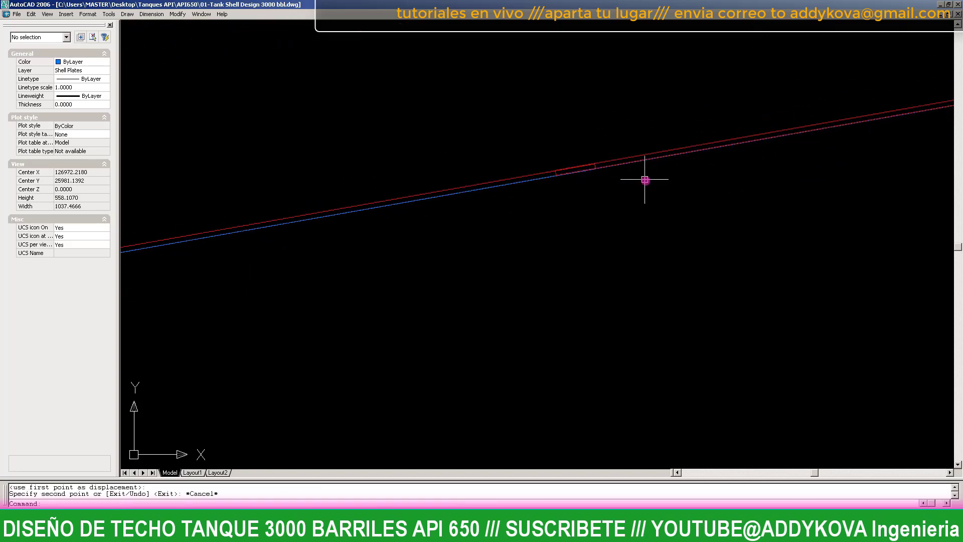
scroll(556, 169, "down", 4)
scroll(556, 170, "down", 1)
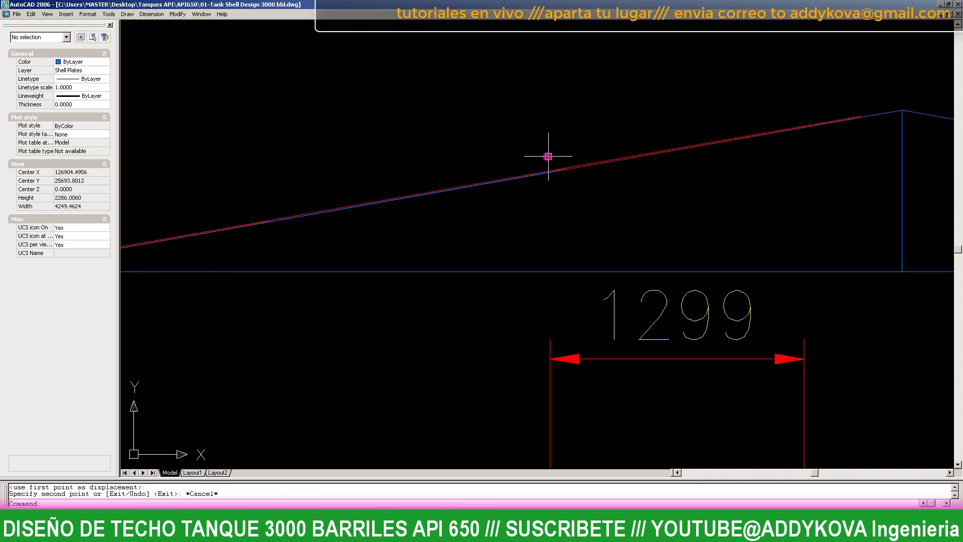
scroll(548, 156, "down", 4)
scroll(561, 185, "up", 4)
- Draw a 1299-long line up the roof slope from the red plate outline's corner
scroll(527, 216, "down", 1)
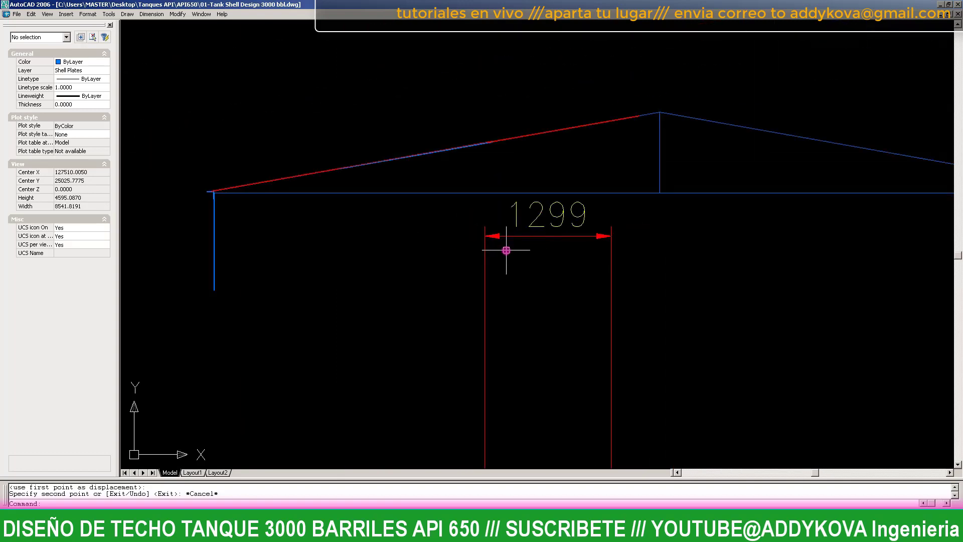
scroll(516, 226, "up", 2)
scroll(482, 201, "down", 1)
key("Escape")
key("Escape")
scroll(430, 103, "up", 2)
scroll(382, 144, "up", 5)
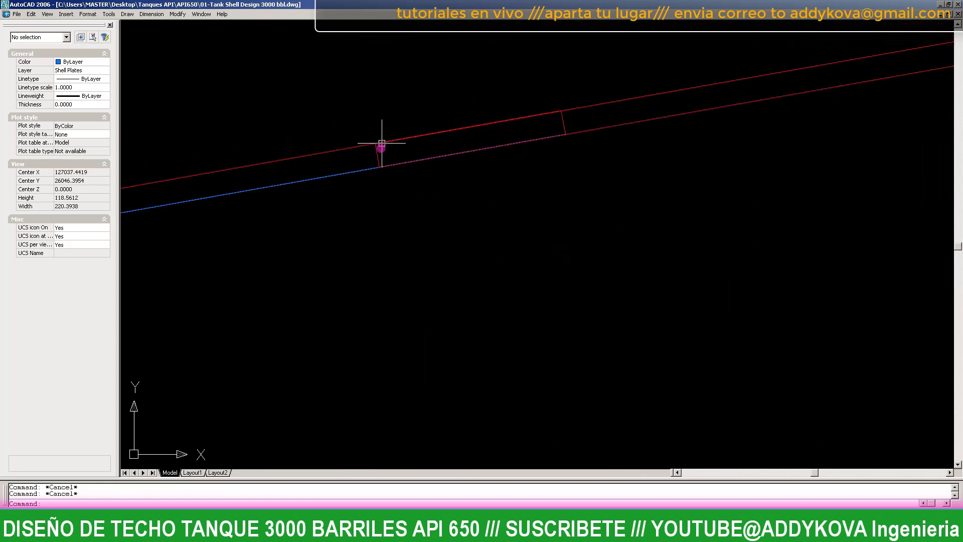
type("l")
key("Return")
scroll(361, 158, "up", 3)
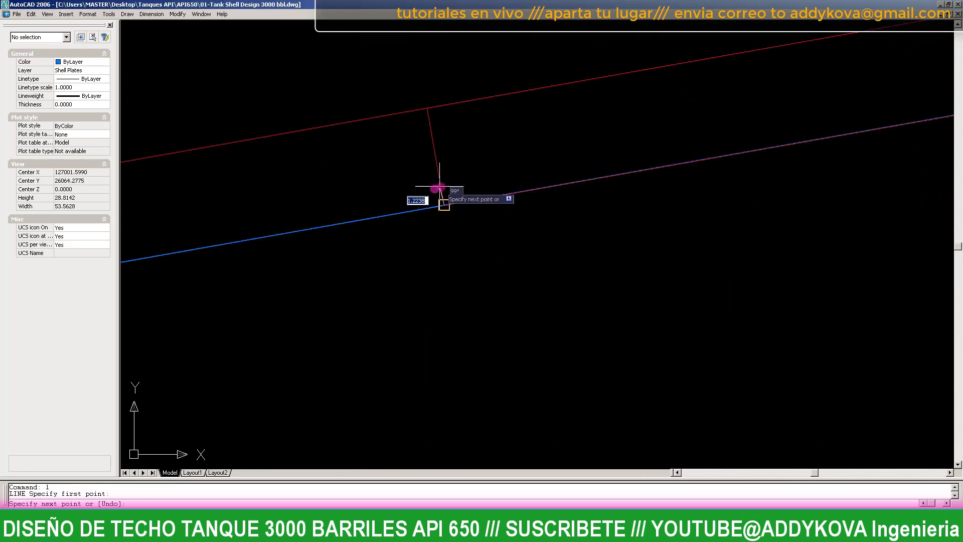
scroll(440, 187, "down", 7)
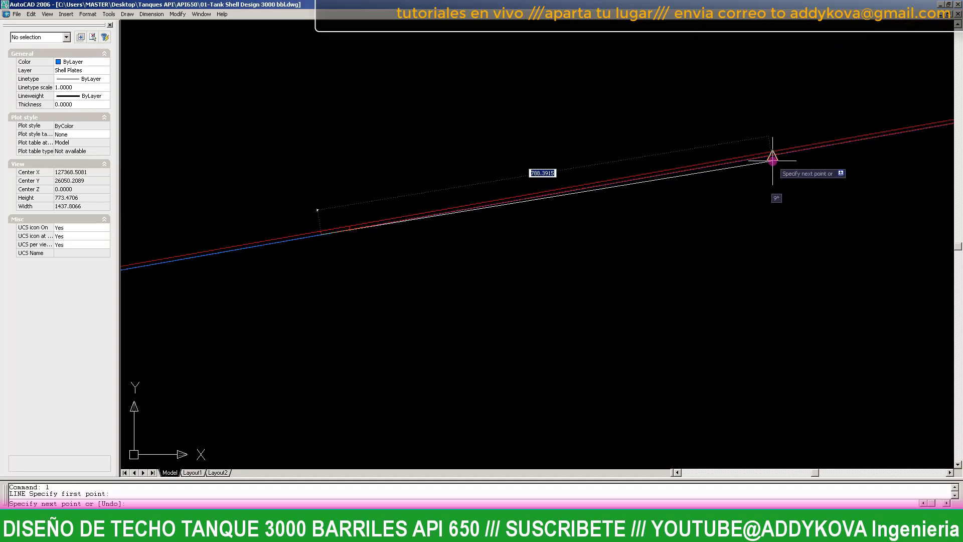
scroll(773, 159, "up", 2)
type("1299")
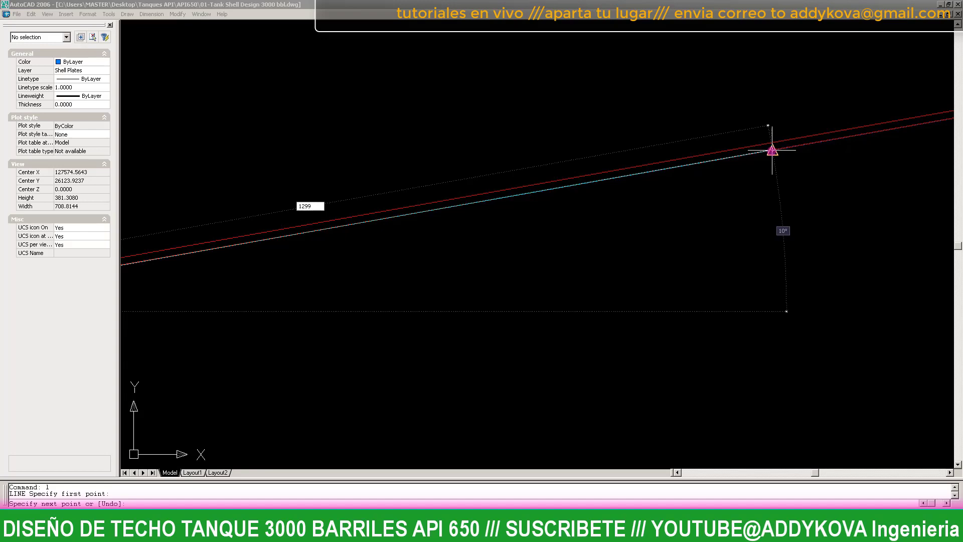
key("Return")
scroll(472, 253, "down", 4)
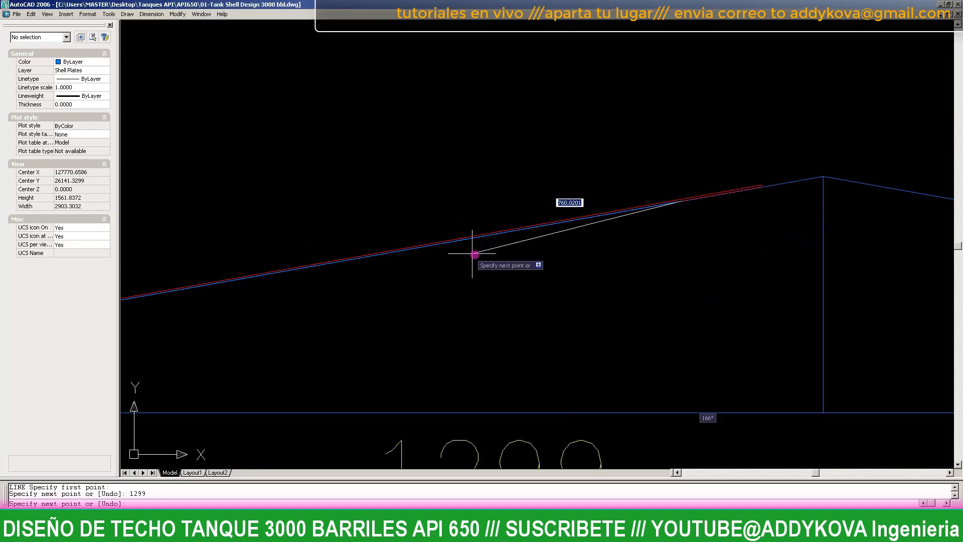
scroll(694, 245, "up", 3)
key("Escape")
scroll(516, 253, "down", 4)
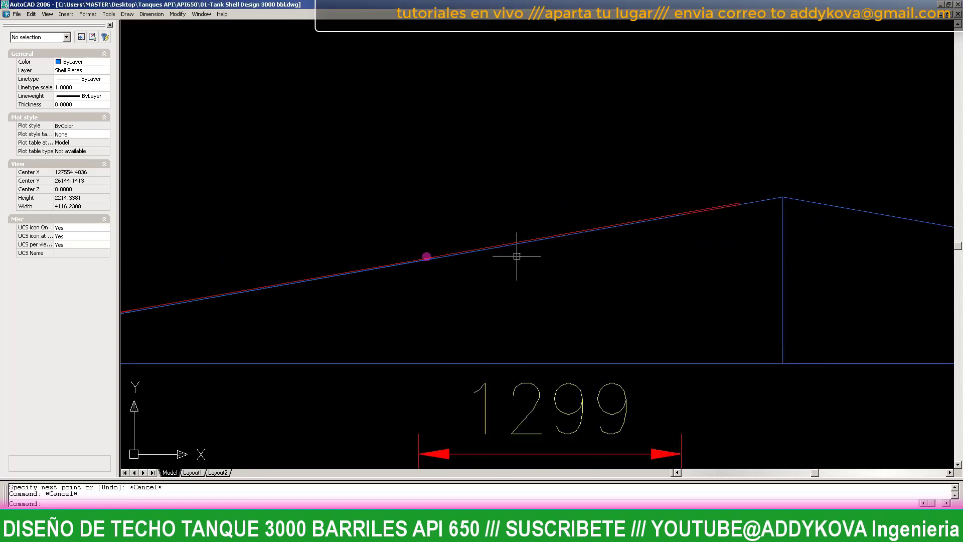
scroll(344, 281, "up", 2)
scroll(559, 258, "down", 2)
scroll(531, 265, "down", 2)
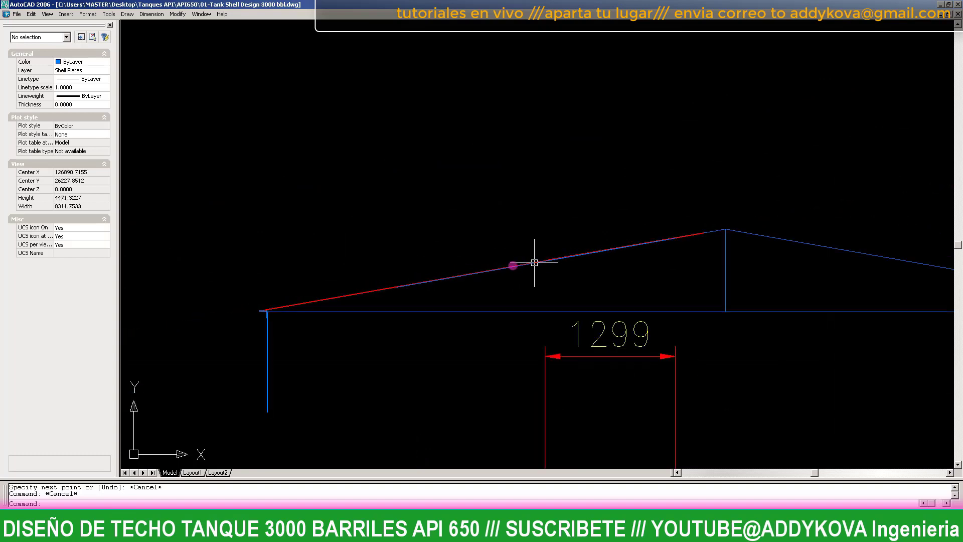
scroll(408, 280, "up", 3)
scroll(401, 294, "up", 2)
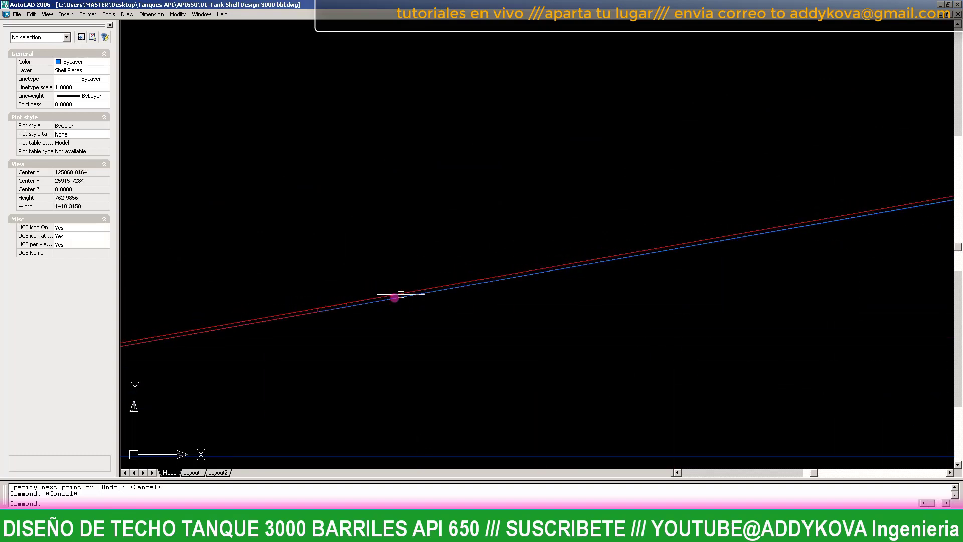
- Erase the newly drawn 1299 line and check the blue roof line segment
left_click(445, 292)
scroll(430, 286, "down", 2)
type("e")
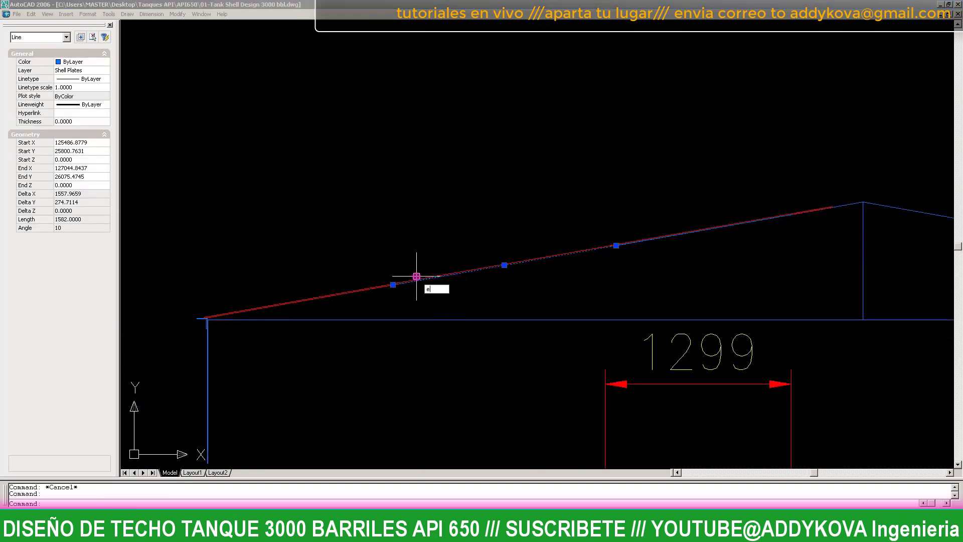
key("Return")
scroll(637, 243, "up", 2)
scroll(553, 248, "up", 1)
left_click(553, 248)
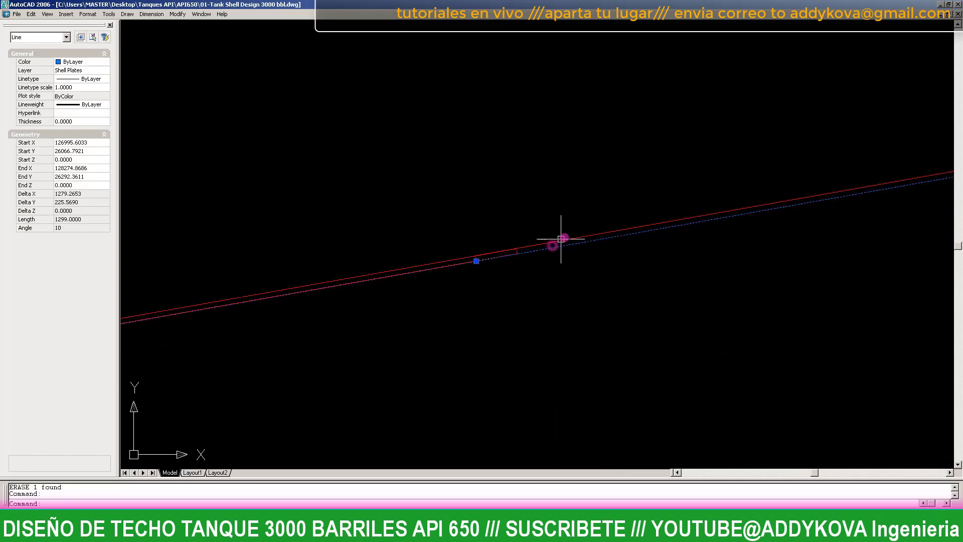
scroll(610, 230, "down", 1)
key("Escape")
key("Escape")
scroll(557, 254, "up", 2)
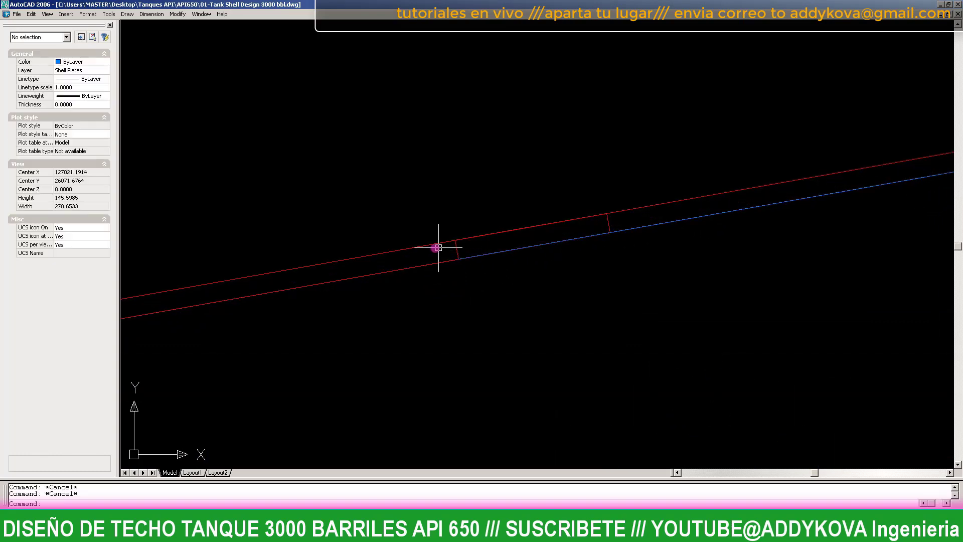
scroll(441, 245, "up", 2)
- Move the selected object from its endpoint onto the roof line's endpoint
left_click(505, 276)
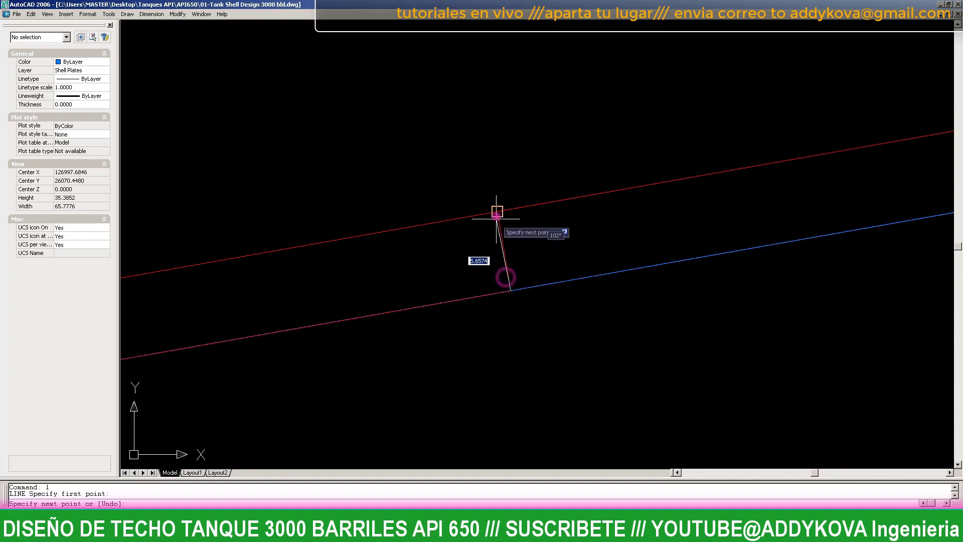
left_click(540, 326)
type("m")
key("Return")
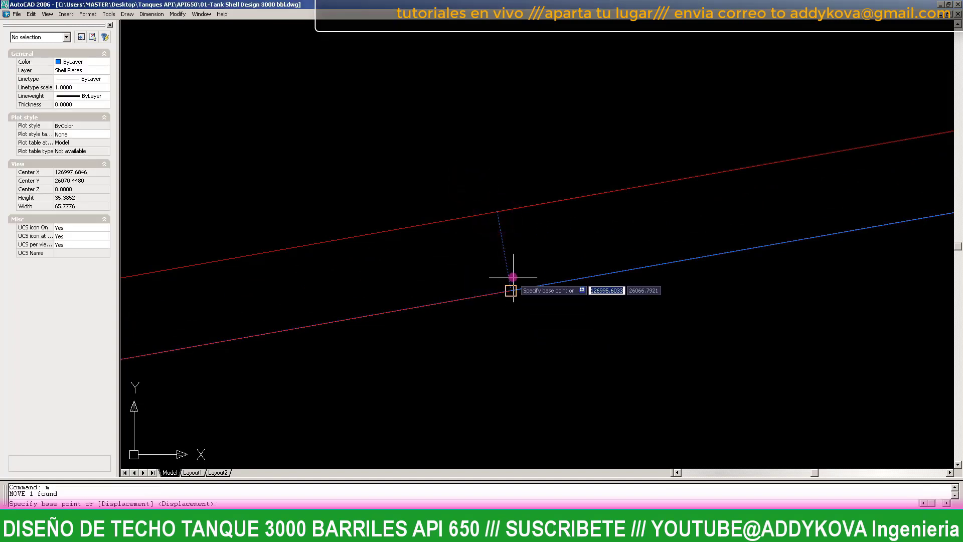
left_click(511, 275)
scroll(364, 261, "down", 4)
scroll(376, 273, "down", 3)
scroll(376, 318, "down", 2)
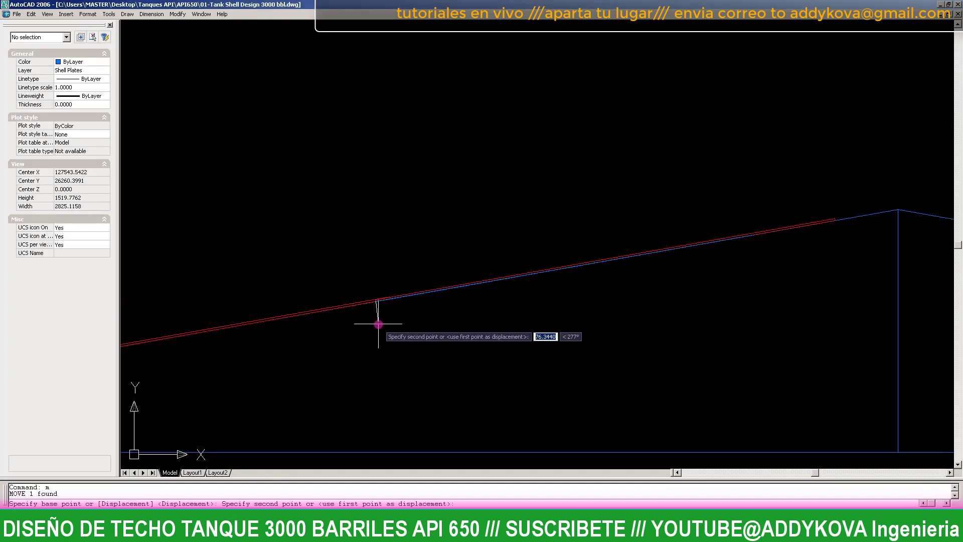
scroll(834, 231, "up", 2)
scroll(803, 226, "up", 4)
scroll(853, 191, "up", 5)
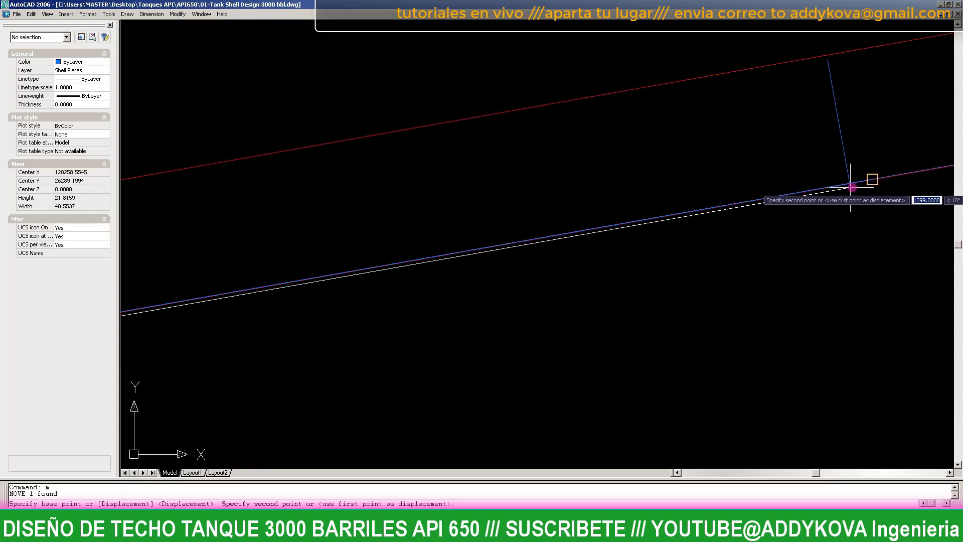
scroll(871, 177, "up", 4)
left_click(877, 179)
key("Escape")
scroll(447, 219, "down", 8)
scroll(455, 227, "down", 4)
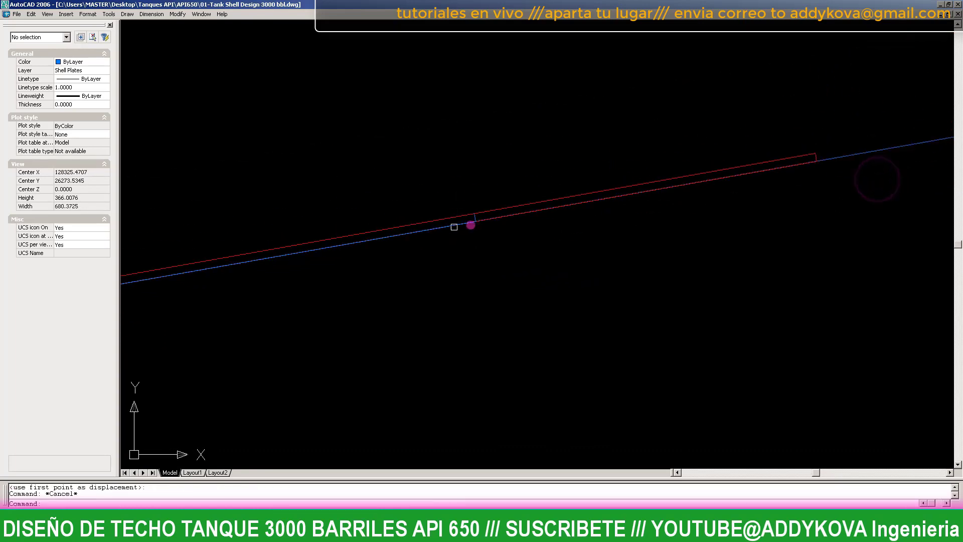
- Stretch the red plate outline's end vertex to a new position along the roof
left_click(671, 176)
left_click(816, 153)
scroll(462, 211, "up", 4)
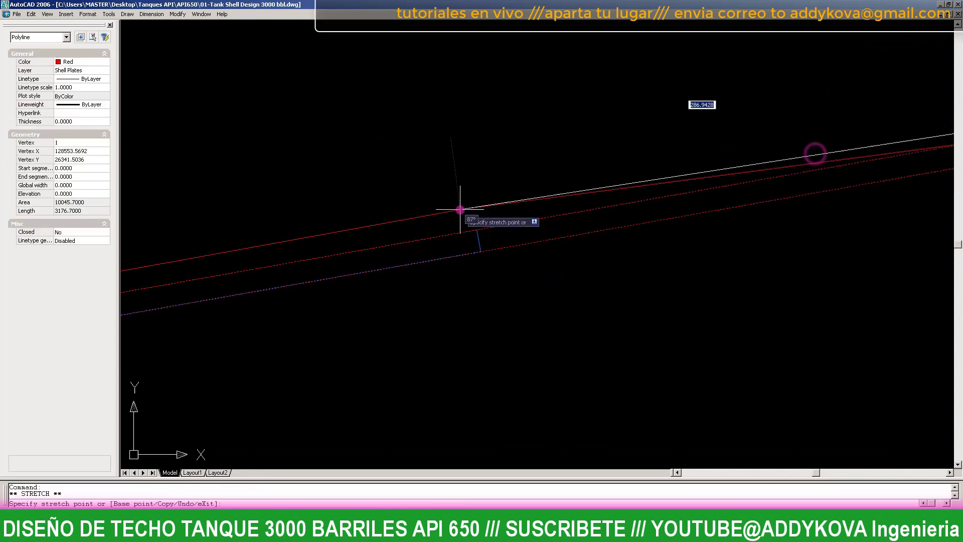
scroll(499, 237, "up", 5)
scroll(440, 276, "down", 6)
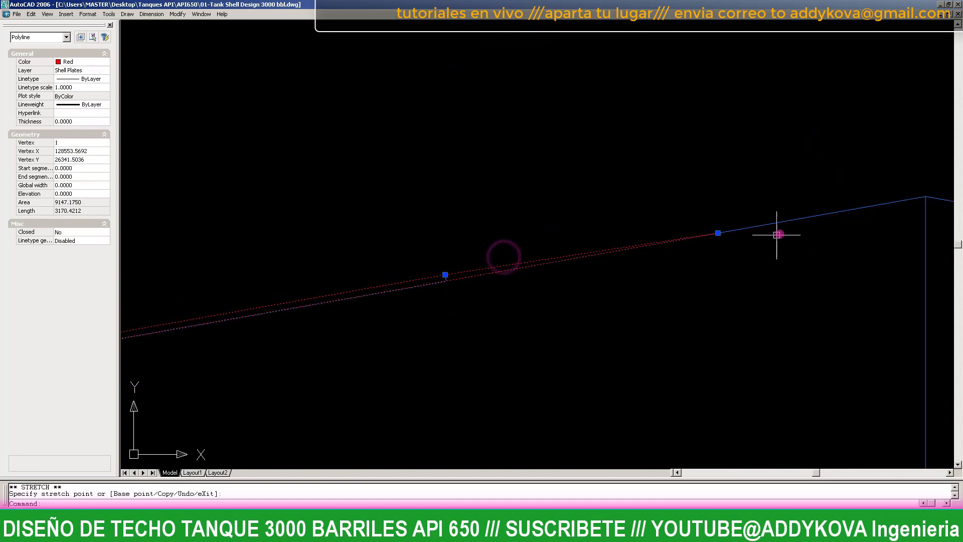
scroll(430, 284, "up", 2)
scroll(474, 273, "up", 3)
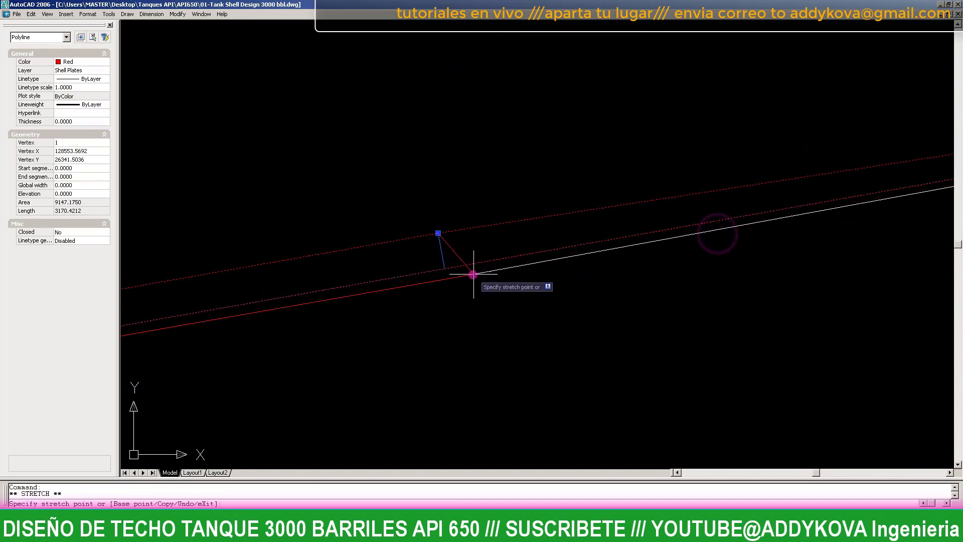
scroll(439, 267, "up", 1)
left_click(430, 264)
scroll(637, 206, "down", 2)
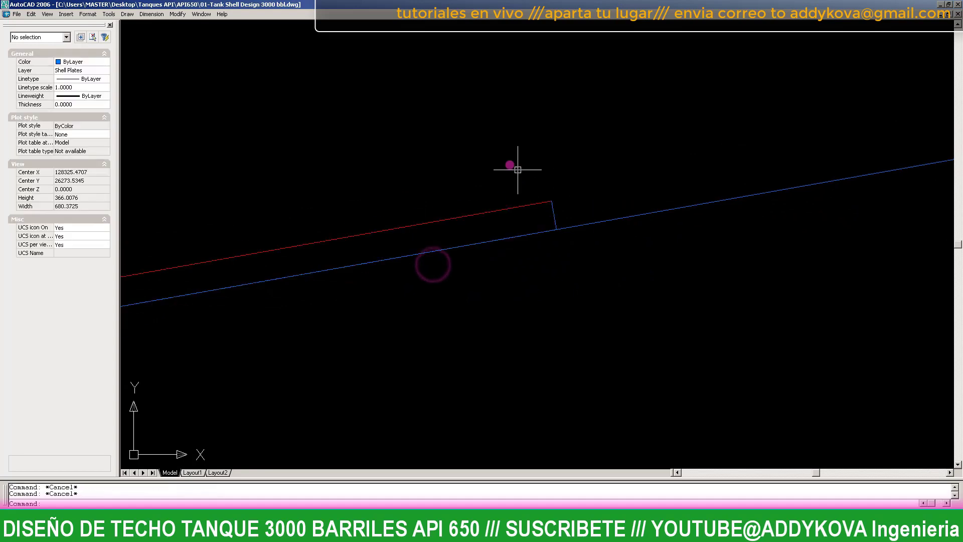
- Delete a leftover line, then review the red roof line and plate outline
left_click(520, 200)
key("Delete")
key("Escape")
scroll(686, 217, "down", 2)
left_click(587, 227)
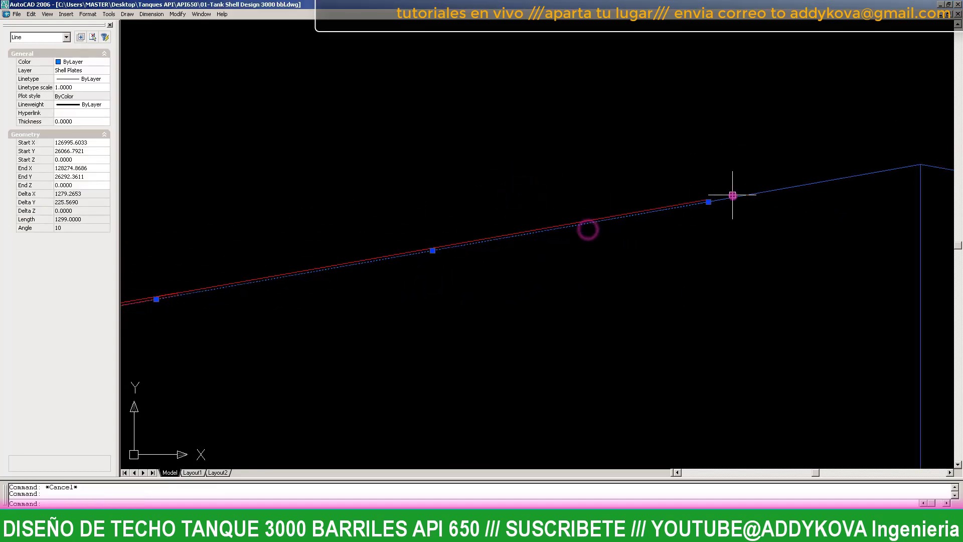
left_click(724, 213)
left_click(527, 220)
scroll(534, 224, "down", 2)
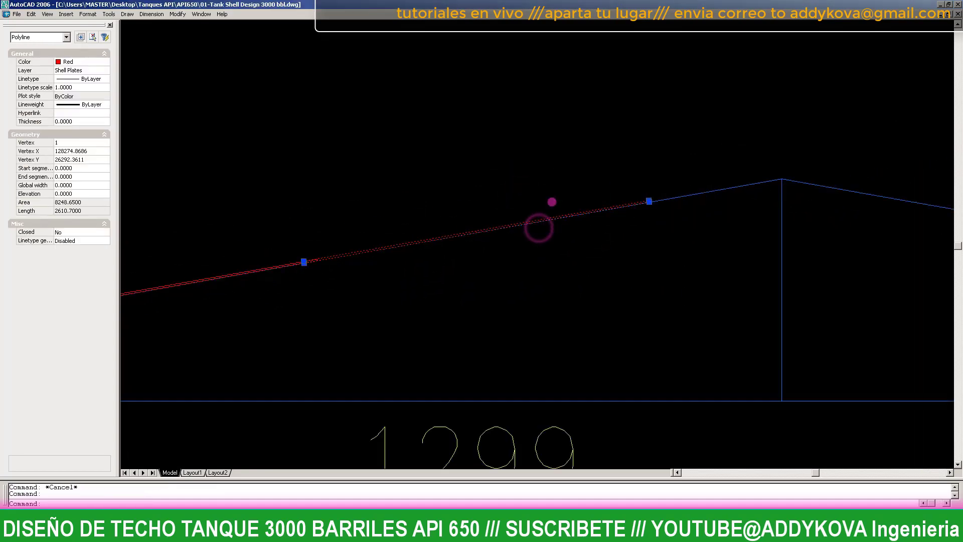
scroll(544, 226, "down", 2)
scroll(545, 228, "up", 2)
key("Escape")
scroll(366, 200, "up", 3)
scroll(343, 176, "up", 2)
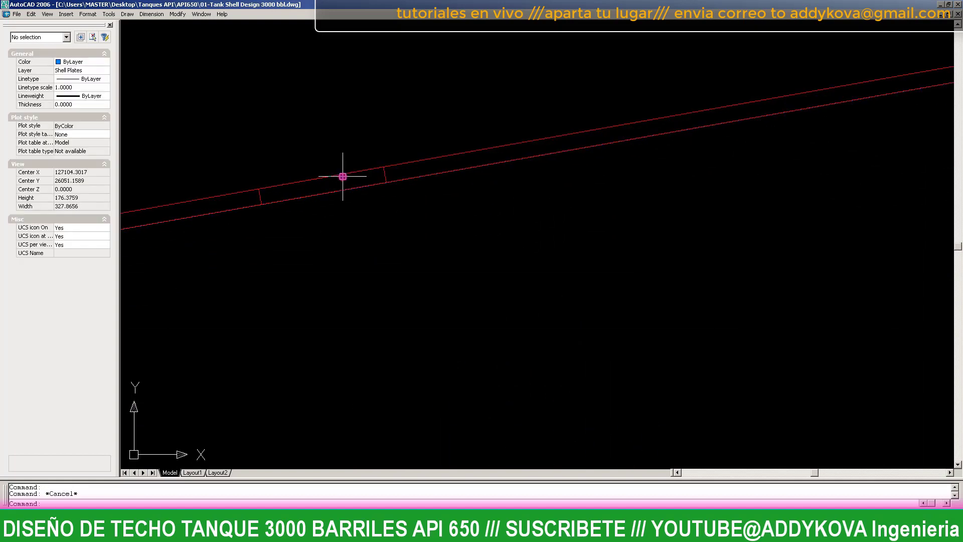
scroll(437, 190, "down", 3)
scroll(437, 191, "down", 2)
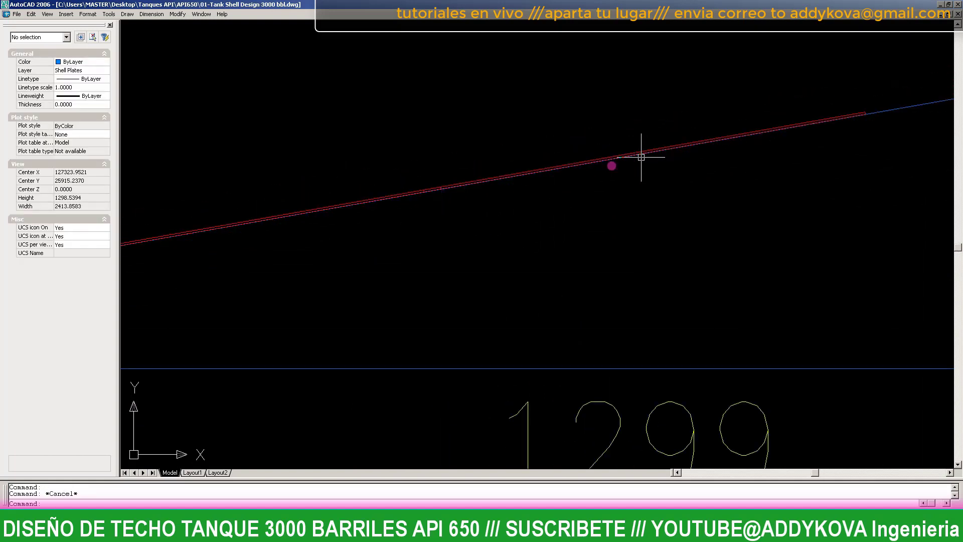
- Add an aligned 1299 dimension parallel to the sloped red plate, above the horizontal 1299
scroll(453, 231, "up", 2)
type("dal")
key("Return")
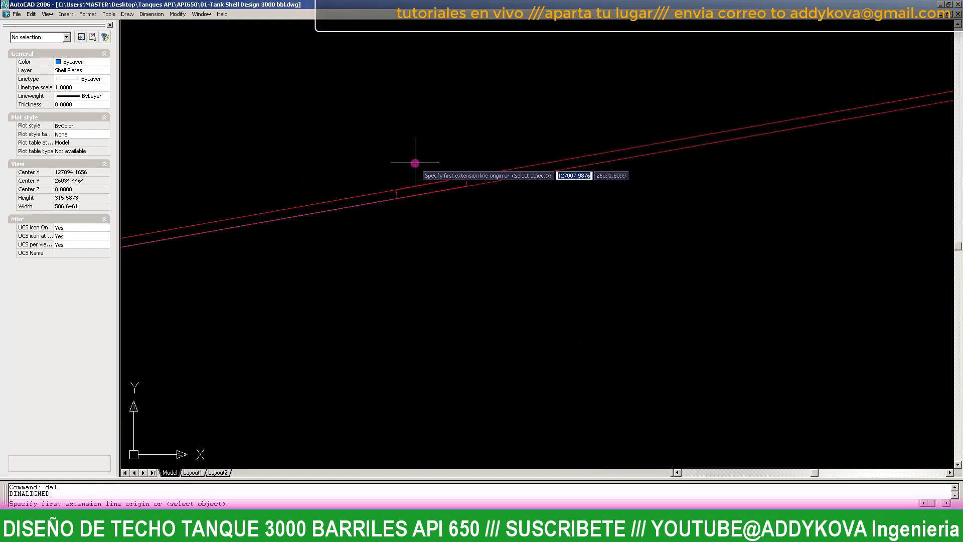
scroll(383, 207, "up", 5)
scroll(403, 139, "up", 4)
scroll(280, 284, "down", 3)
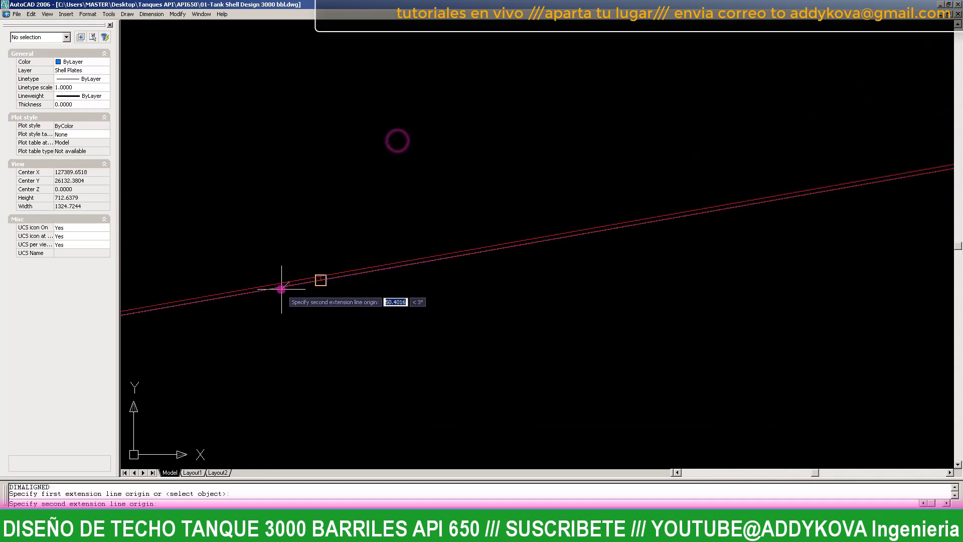
scroll(284, 284, "down", 2)
scroll(374, 276, "up", 2)
scroll(296, 296, "up", 2)
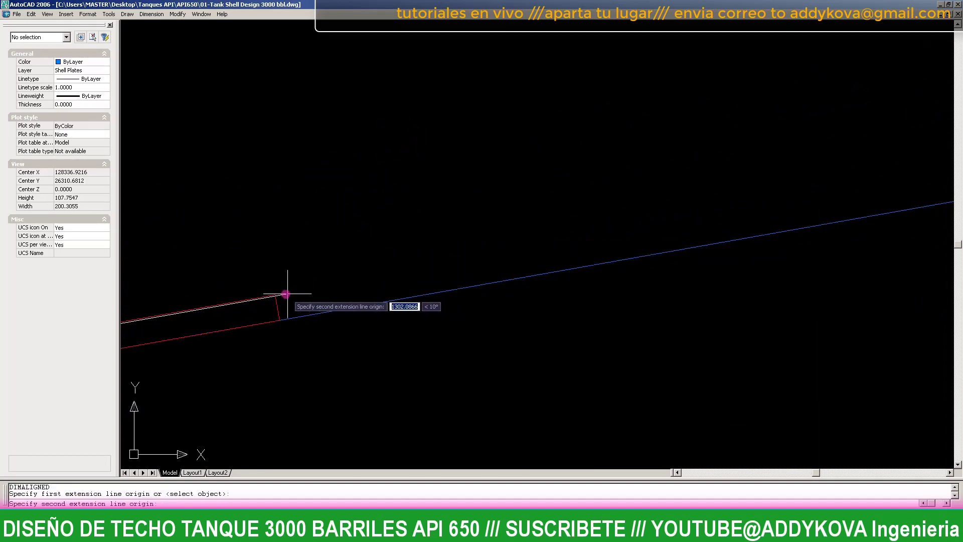
left_click(275, 294)
scroll(673, 189, "down", 10)
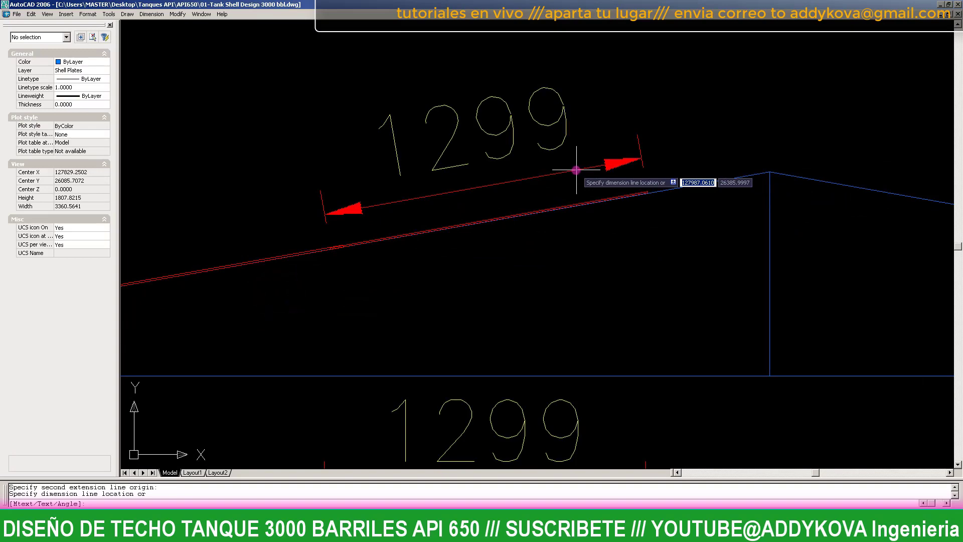
left_click(576, 171)
scroll(557, 187, "down", 5)
scroll(590, 106, "up", 3)
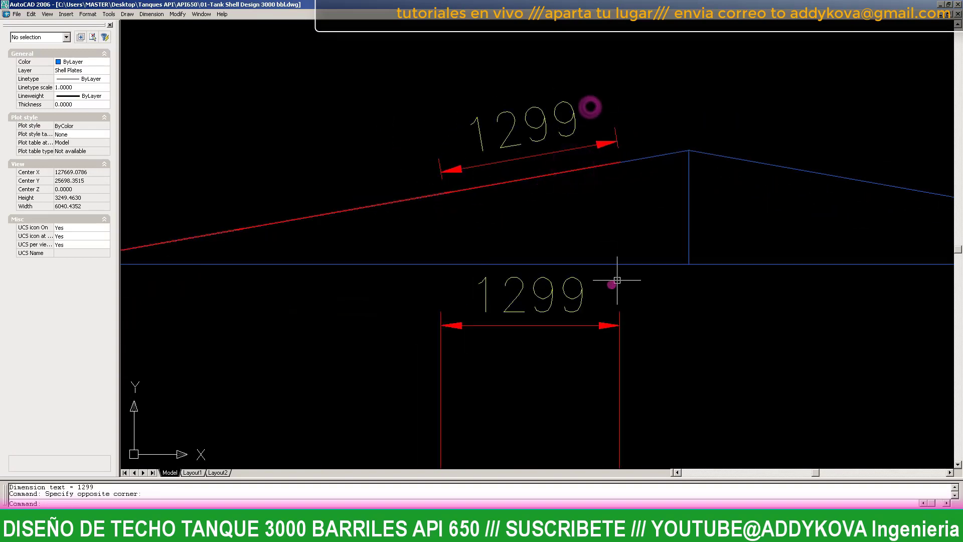
- Zoom in on the circular roof plan and save the drawing
scroll(688, 335, "down", 3)
scroll(522, 286, "down", 6)
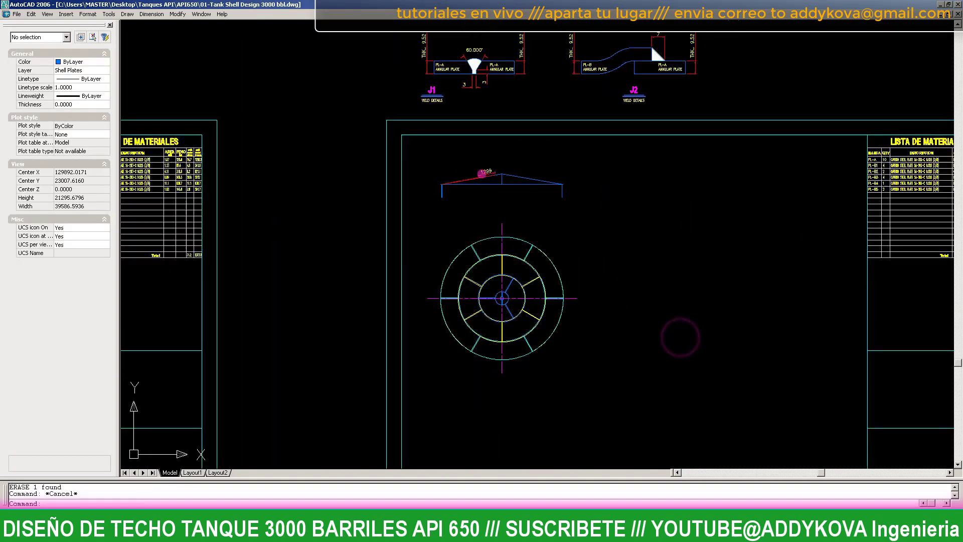
type("z")
key("Return")
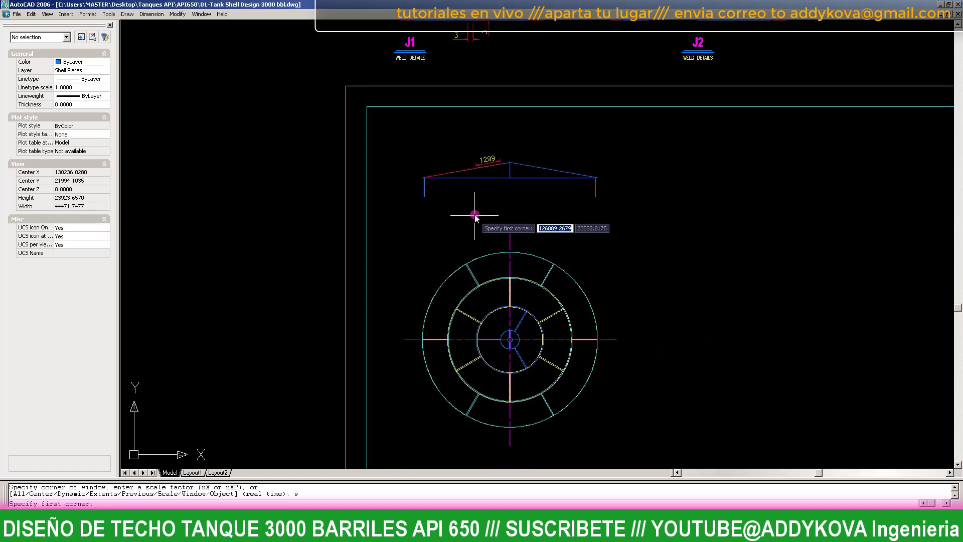
scroll(475, 221, "down", 2)
type("w")
key("Return")
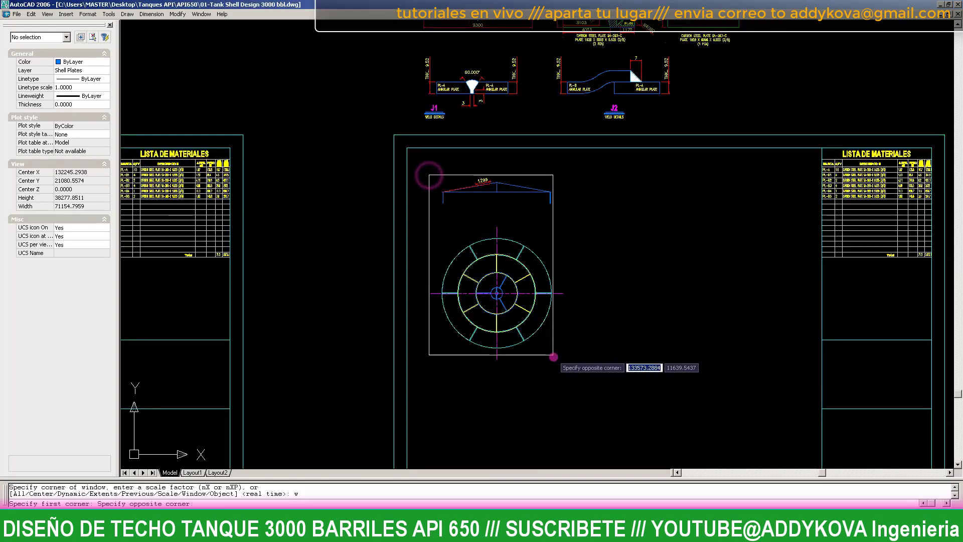
left_click(565, 365)
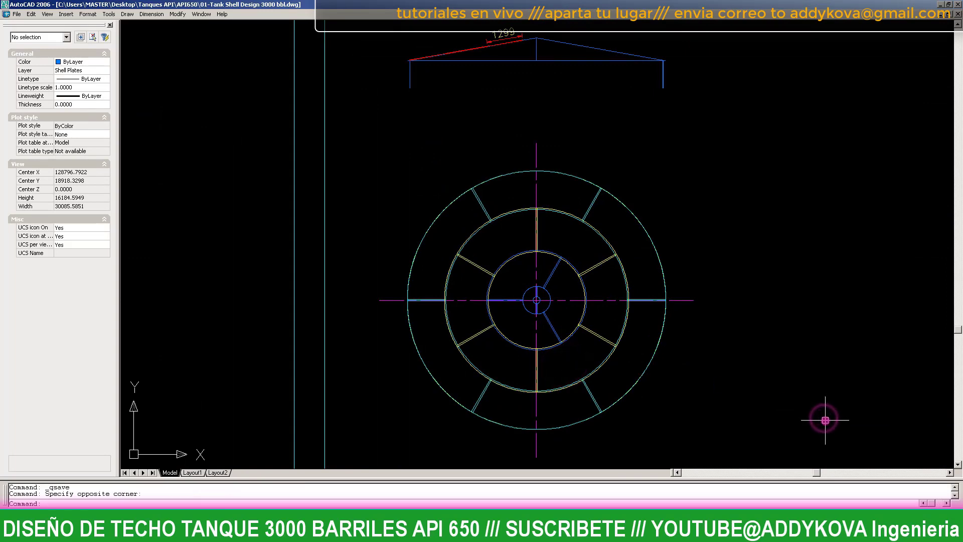
key("ctrl+s")
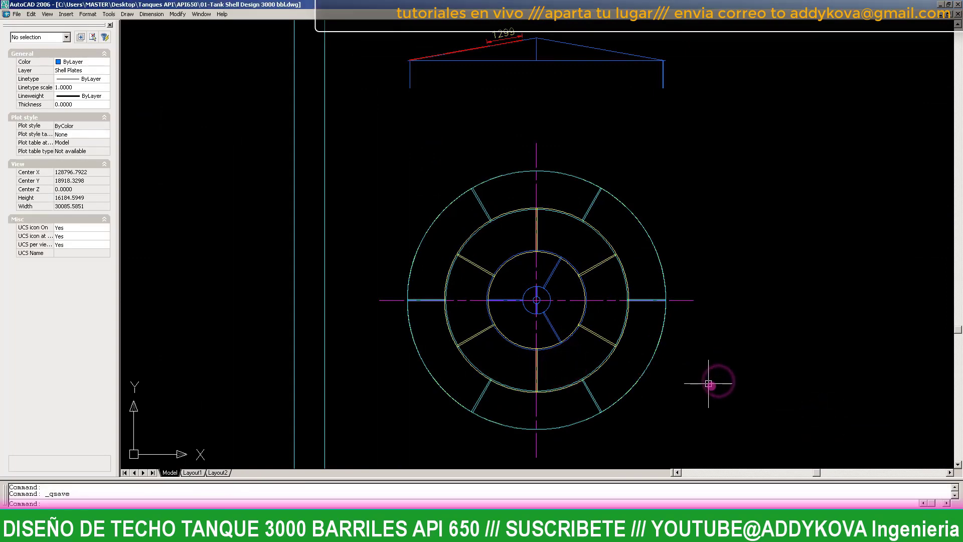
scroll(673, 366, "up", 2)
scroll(206, 200, "up", 3)
scroll(243, 216, "up", 6)
key("Escape")
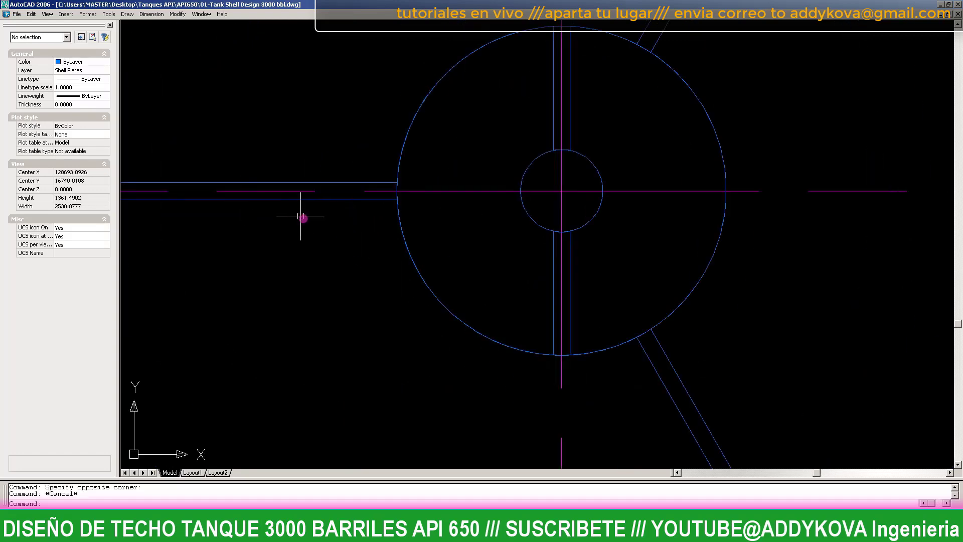
key("Escape")
- Add a 375 horizontal linear dimension (DLI) below the roof elevation
type("dli")
key("Return")
scroll(411, 192, "up", 5)
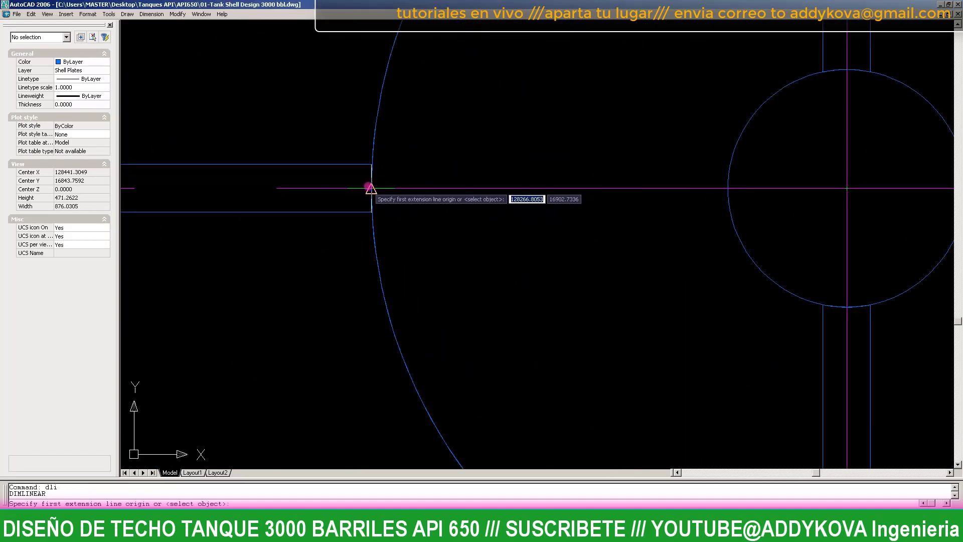
left_click(371, 188)
left_click(728, 188)
scroll(693, 208, "down", 7)
scroll(574, 184, "up", 2)
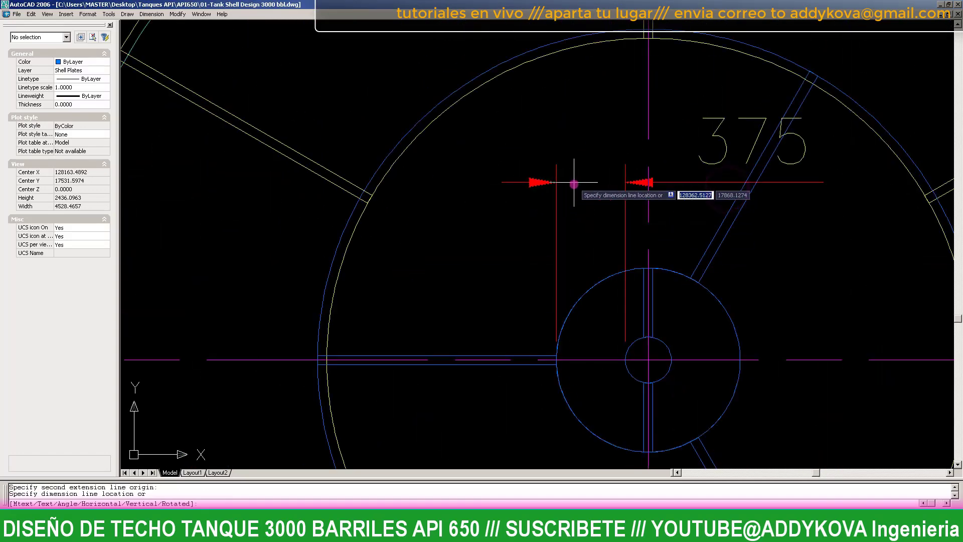
scroll(578, 211, "down", 3)
scroll(580, 314, "down", 3)
scroll(632, 296, "up", 4)
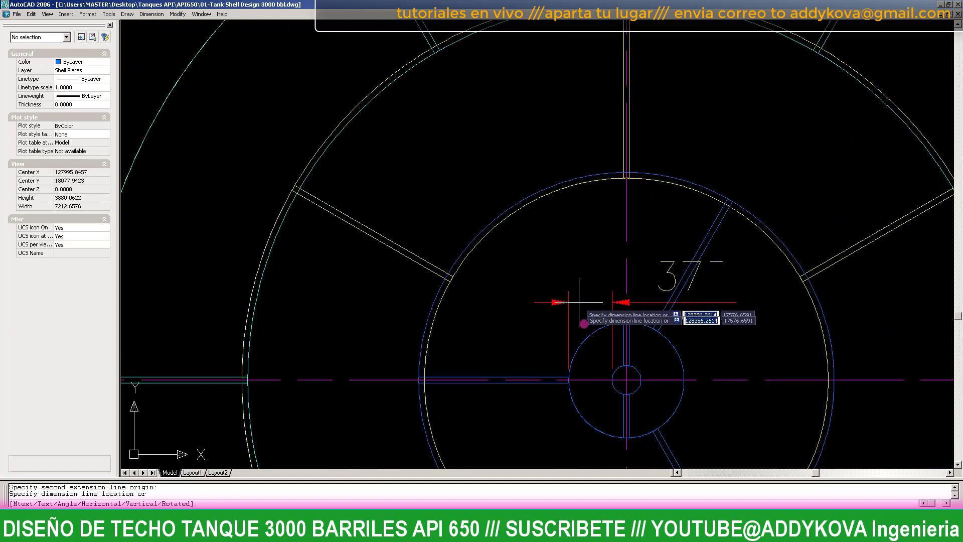
scroll(580, 312, "down", 5)
scroll(576, 150, "up", 7)
scroll(575, 191, "down", 2)
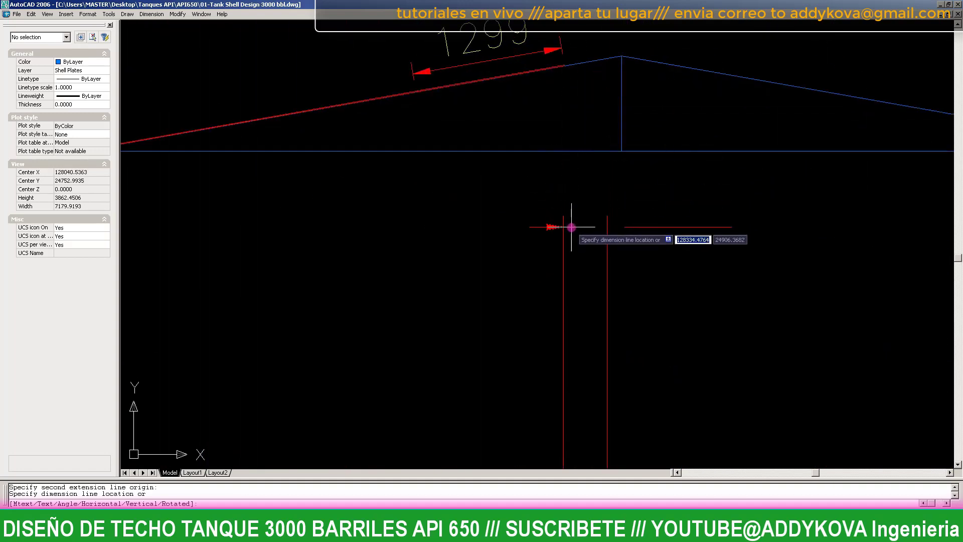
key("Escape")
key("Escape")
scroll(564, 80, "up", 5)
scroll(592, 158, "down", 5)
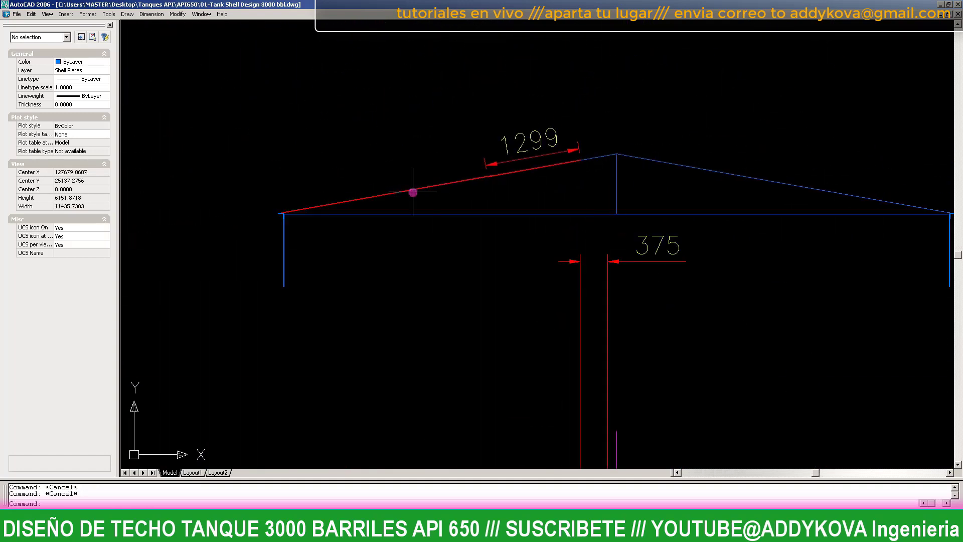
scroll(412, 193, "up", 4)
scroll(682, 140, "up", 5)
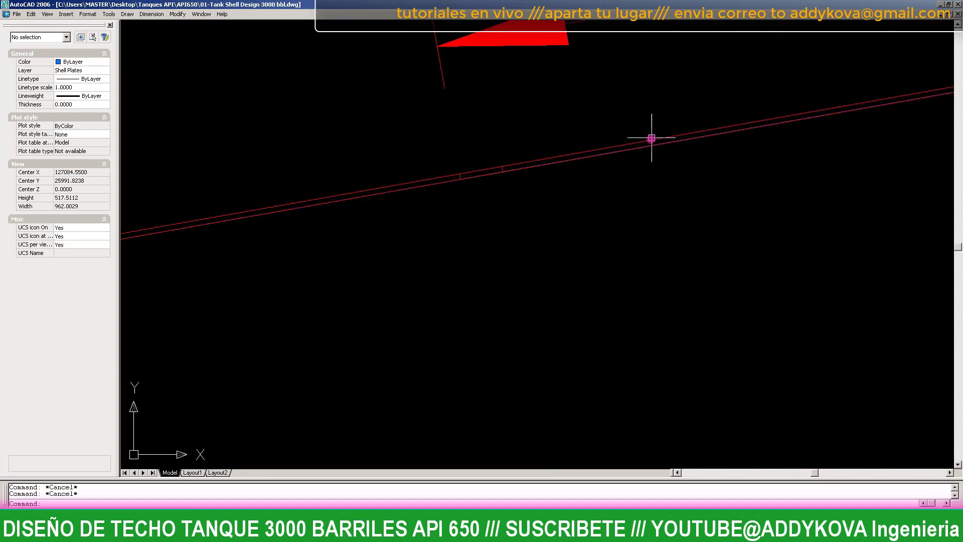
- Copy the red roof plate outline from its corner to a point further along the slope
left_click(652, 137)
scroll(487, 189, "up", 5)
type("co")
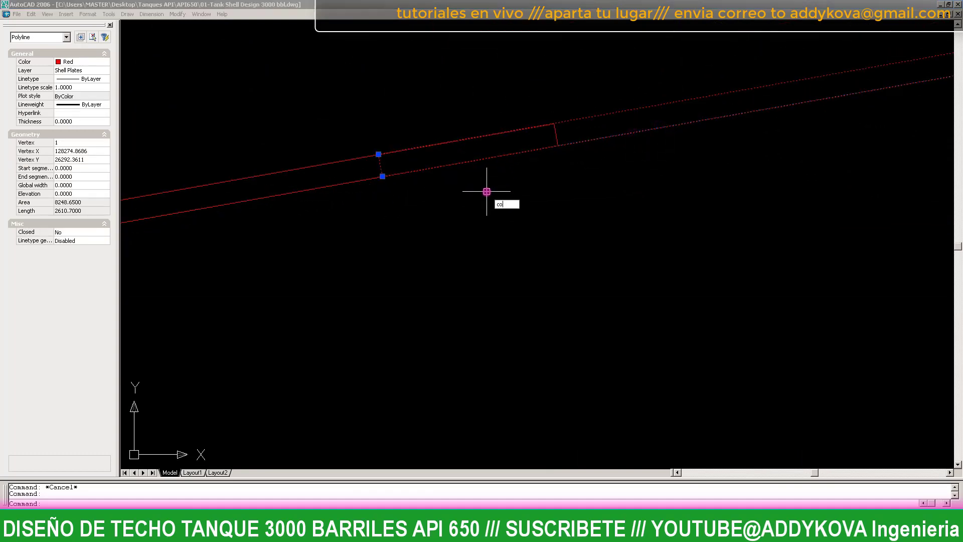
key("Return")
scroll(544, 123, "up", 5)
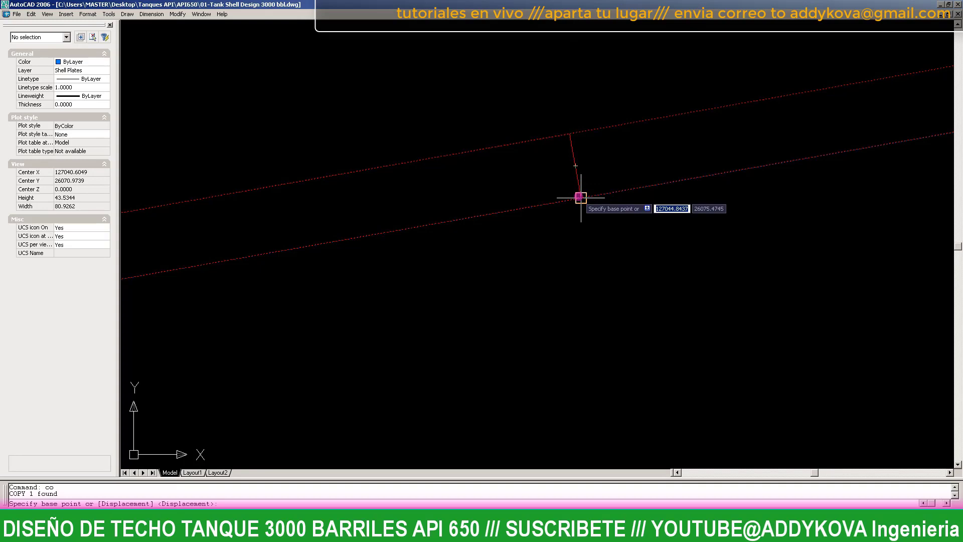
left_click(580, 197)
scroll(580, 197, "down", 10)
scroll(301, 271, "up", 3)
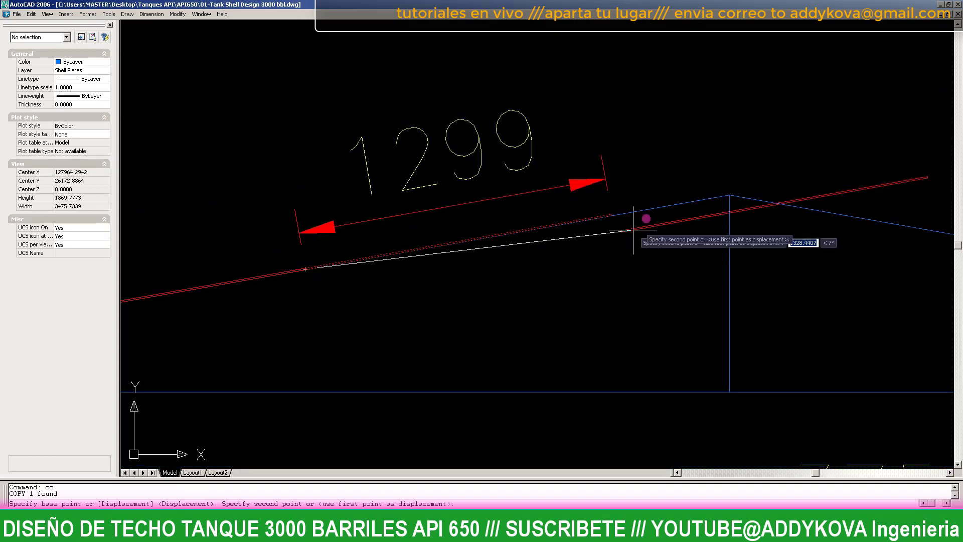
scroll(603, 221, "up", 4)
scroll(652, 206, "up", 4)
scroll(660, 176, "up", 3)
scroll(663, 171, "up", 2)
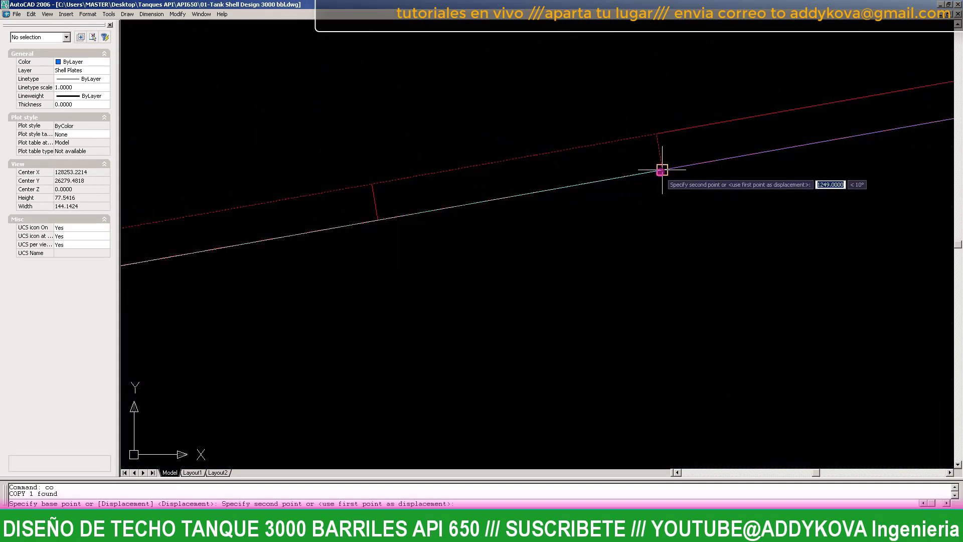
left_click(663, 171)
key("Escape")
scroll(511, 170, "down", 12)
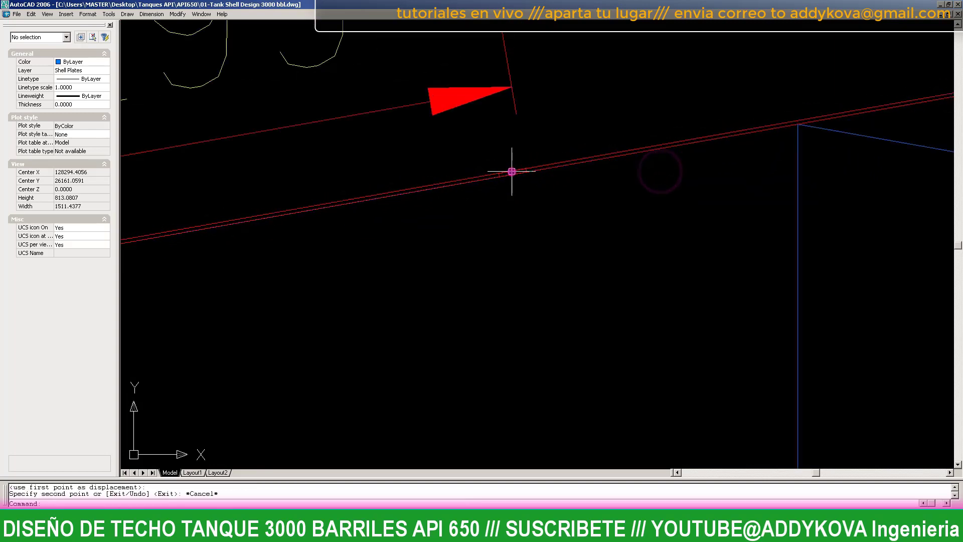
scroll(512, 171, "down", 4)
scroll(512, 171, "up", 7)
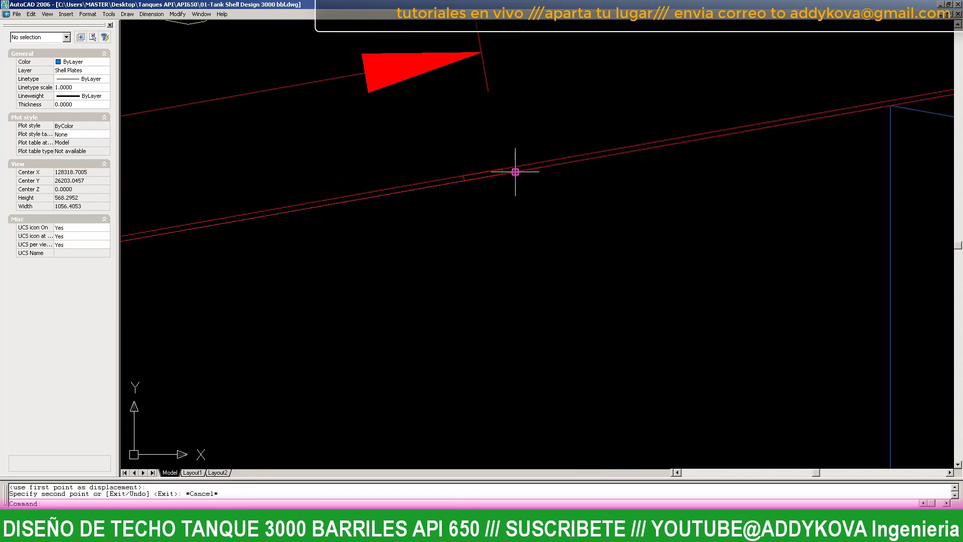
scroll(514, 170, "up", 7)
type("l")
key("Return")
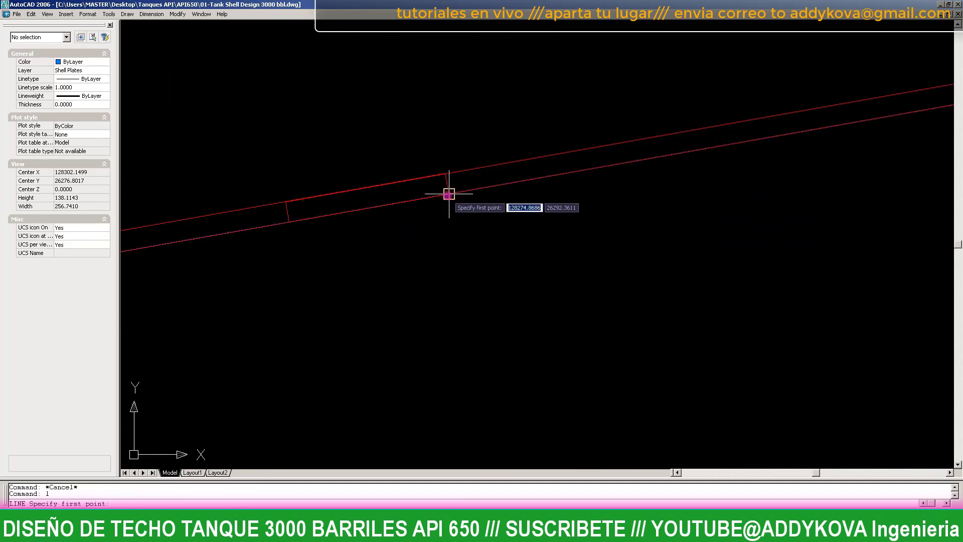
- Draw a 375-long line from the roof edge start along the 10° slope
scroll(474, 296, "down", 4)
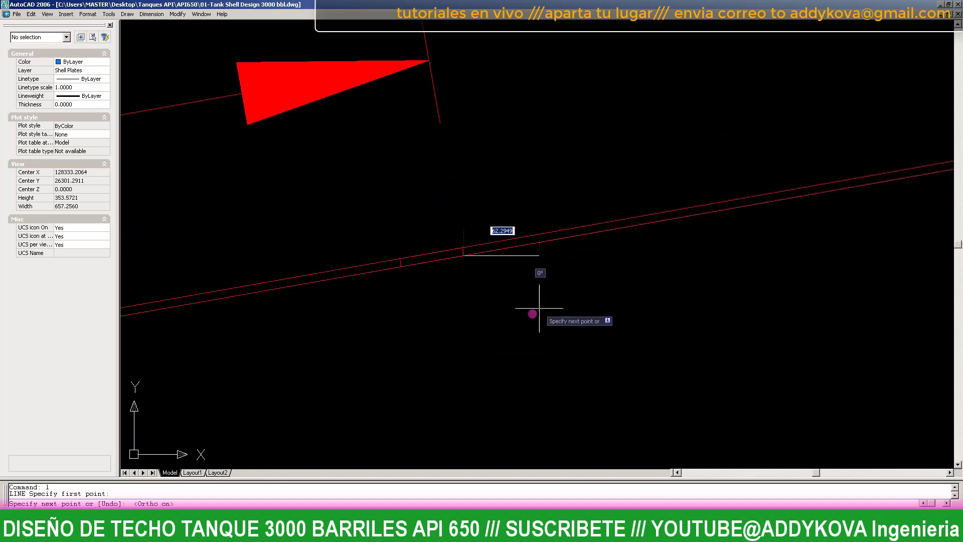
scroll(439, 316, "down", 2)
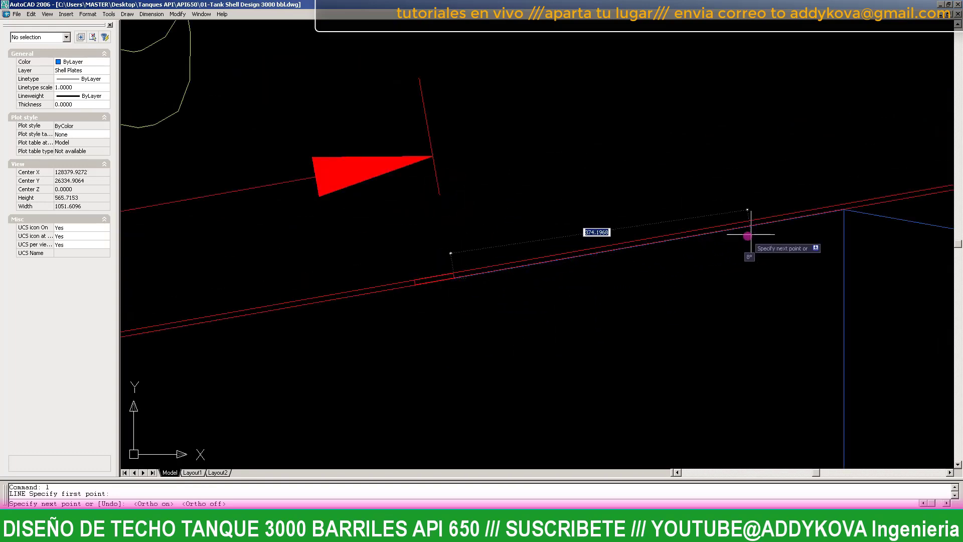
scroll(748, 236, "down", 2)
scroll(671, 226, "down", 1)
scroll(672, 226, "up", 3)
scroll(656, 231, "up", 2)
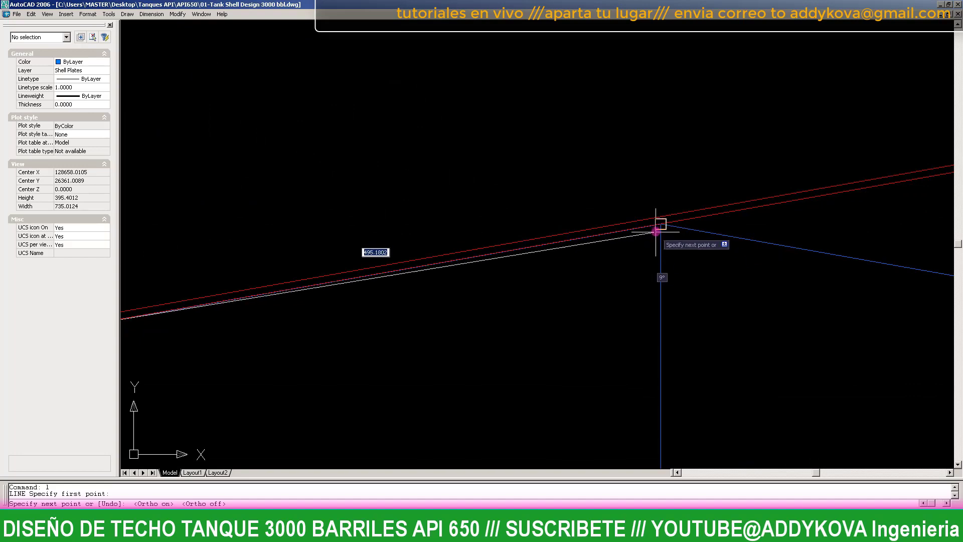
type("375")
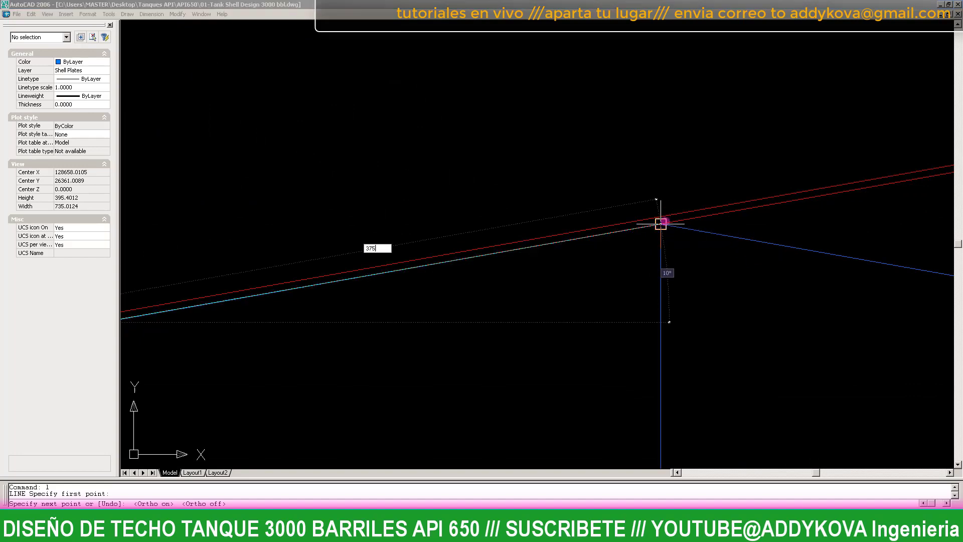
key("Return")
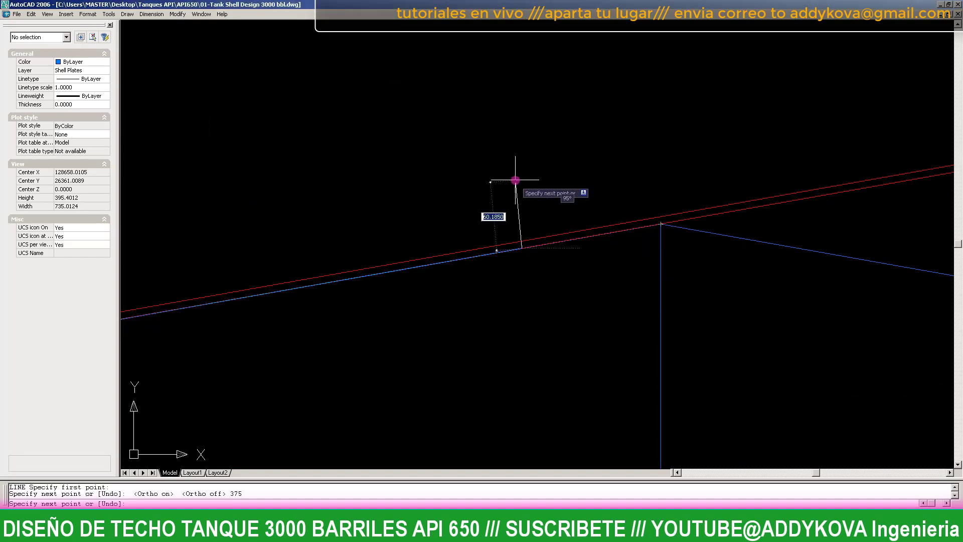
scroll(515, 180, "down", 4)
scroll(516, 177, "up", 3)
scroll(517, 261, "up", 5)
scroll(490, 339, "up", 5)
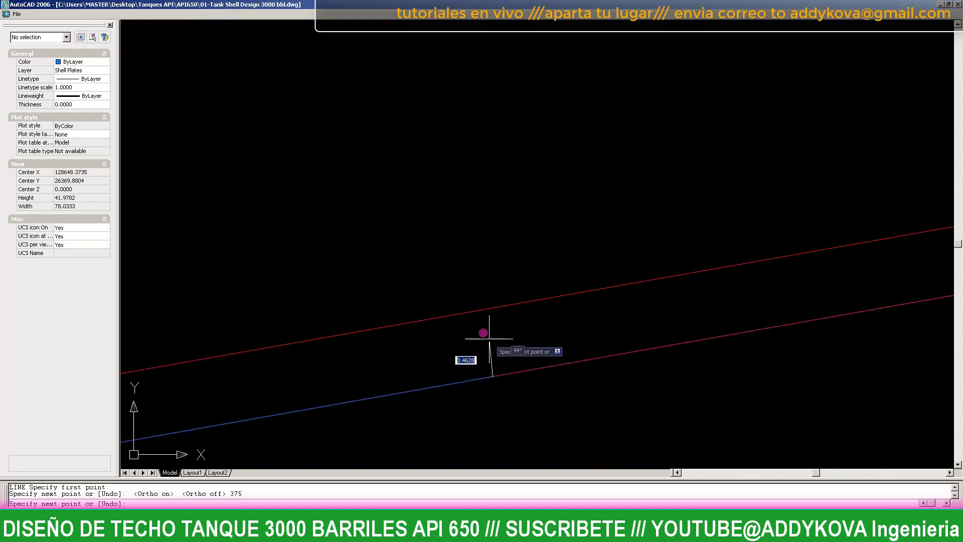
- Enable Perpendicular snap and draw a short line from the helper line's end to the roof edge
type("os")
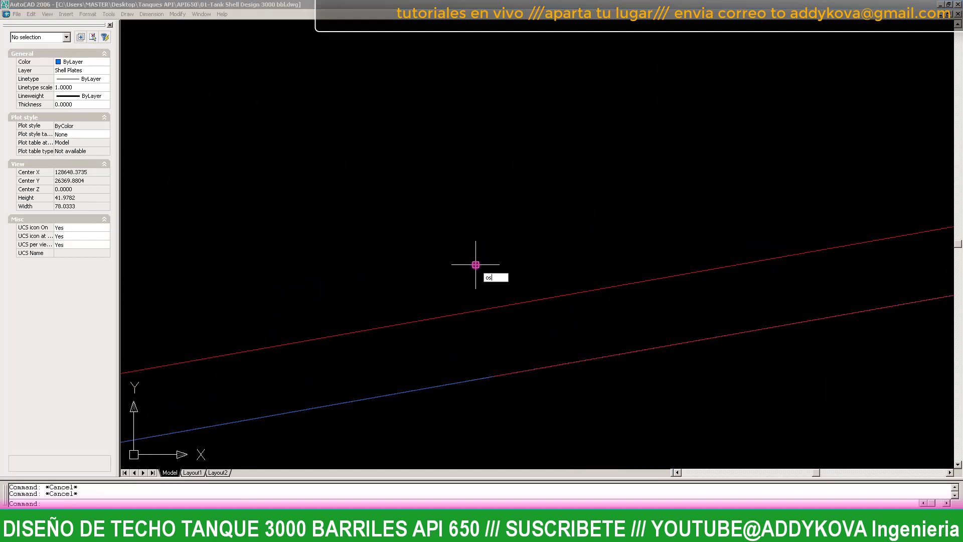
key("Return")
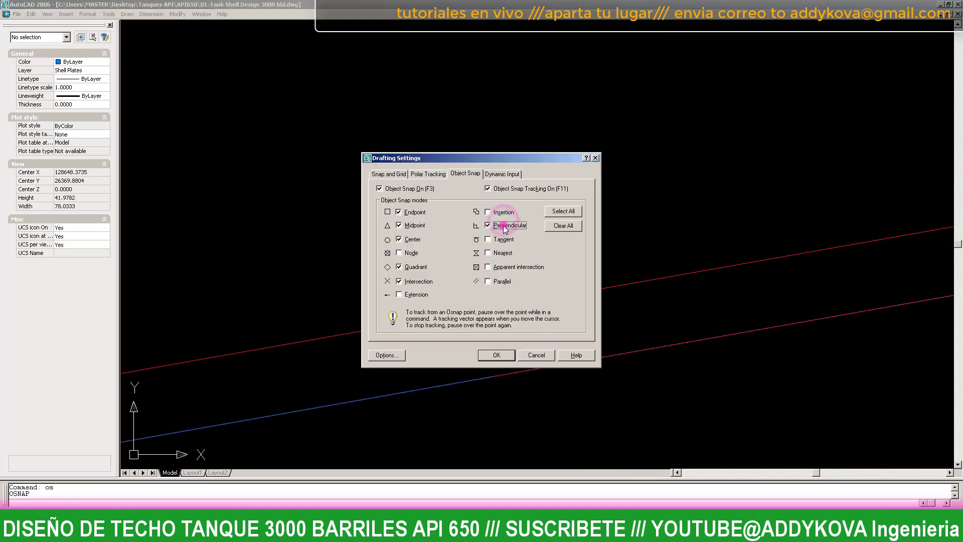
left_click(494, 355)
type("l")
key("Return")
left_click(464, 384)
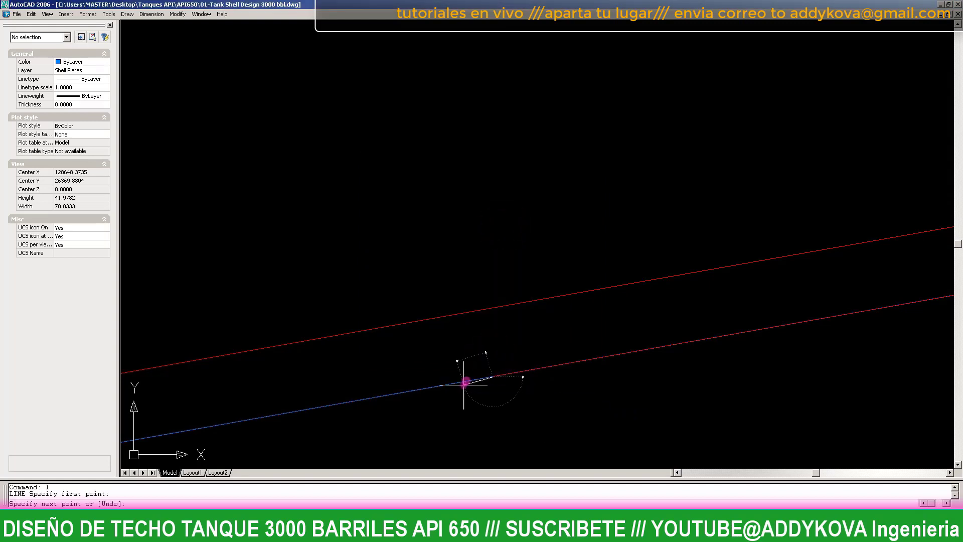
left_click(479, 318)
key("Escape")
- Grip-stretch the red roof-plate polyline's end vertex back to the 375 line's end
scroll(611, 252, "down", 4)
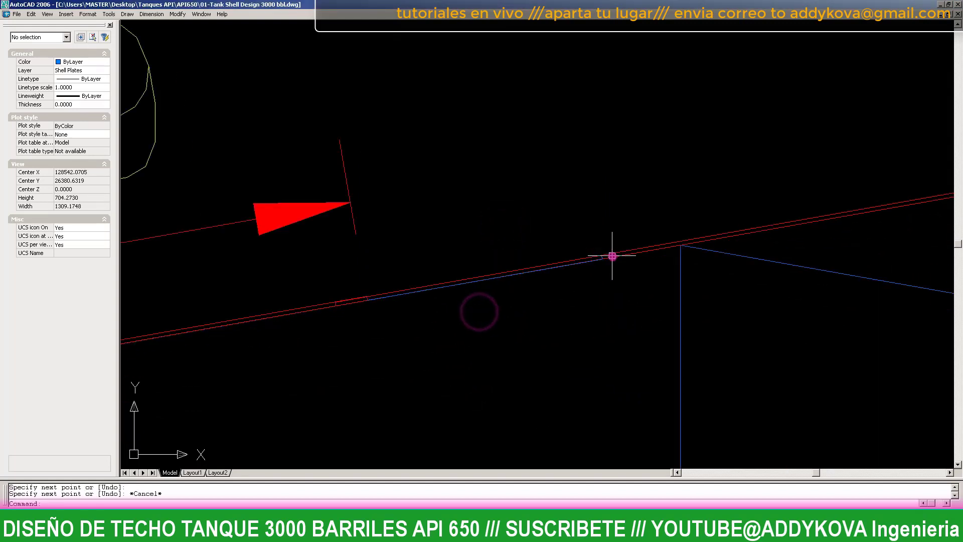
scroll(626, 243, "down", 3)
left_click(626, 242)
scroll(577, 271, "down", 5)
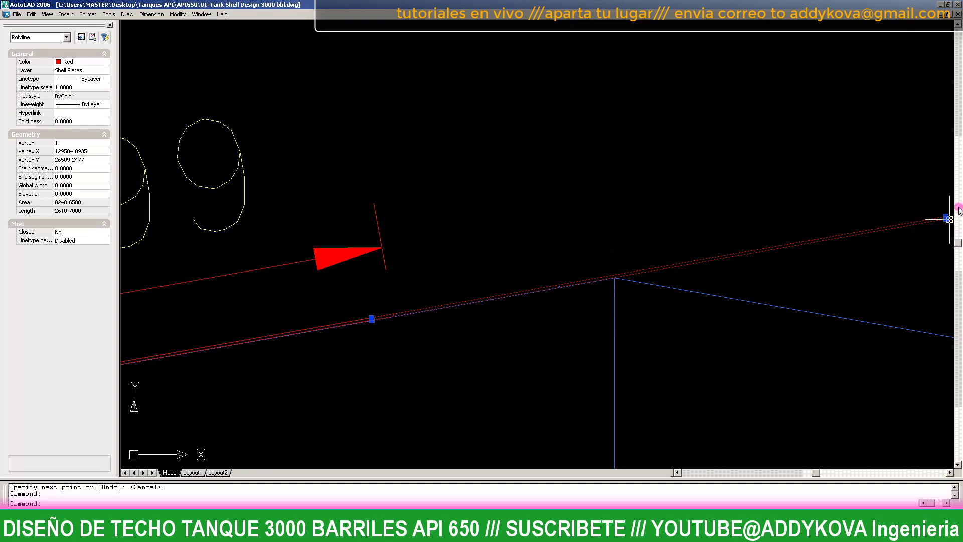
scroll(928, 212, "up", 5)
left_click(925, 251)
scroll(928, 257, "down", 4)
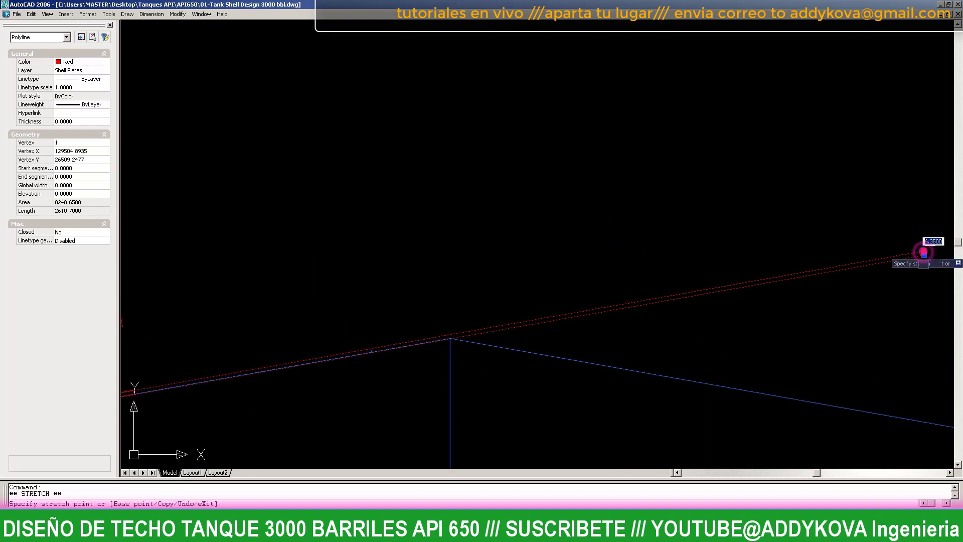
scroll(452, 326, "up", 3)
scroll(527, 283, "up", 2)
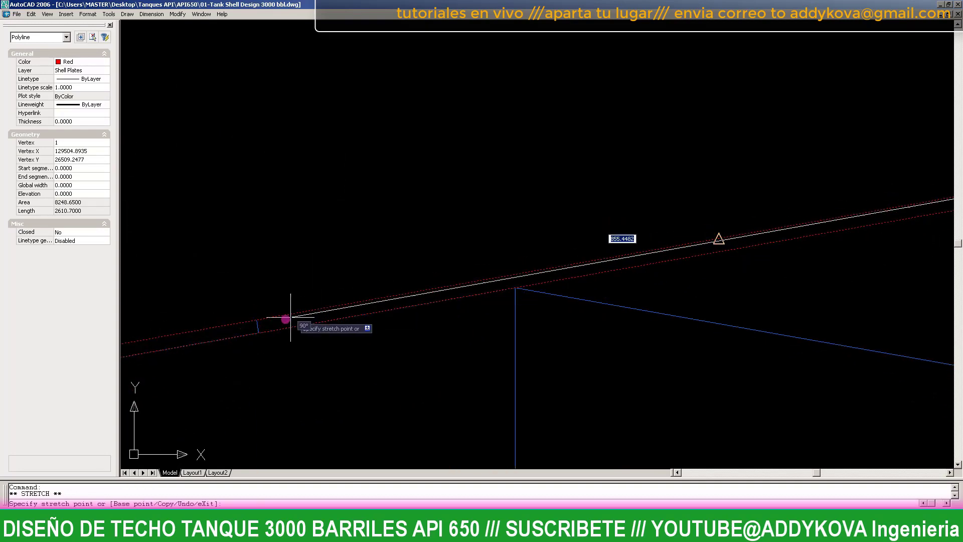
scroll(241, 327, "down", 2)
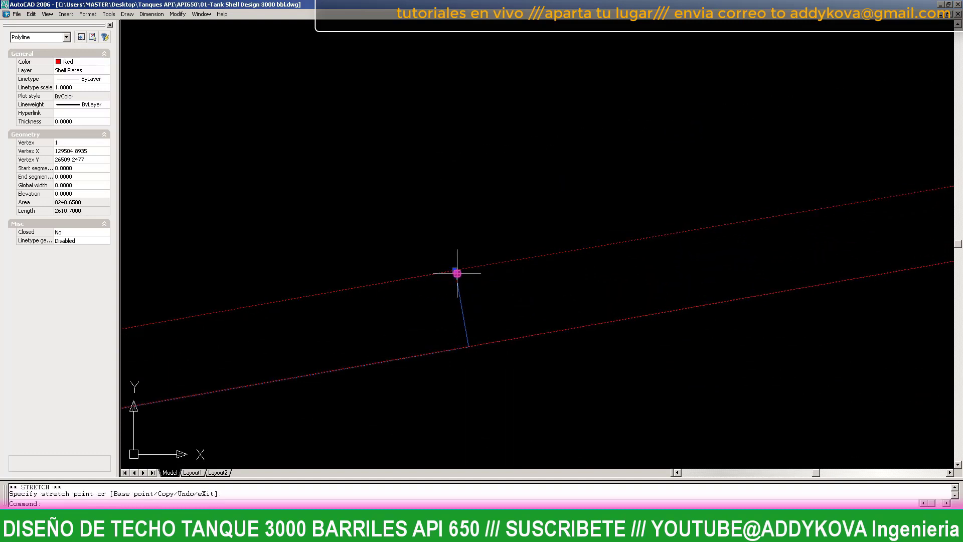
scroll(454, 274, "down", 2)
scroll(502, 277, "up", 4)
left_click(517, 280)
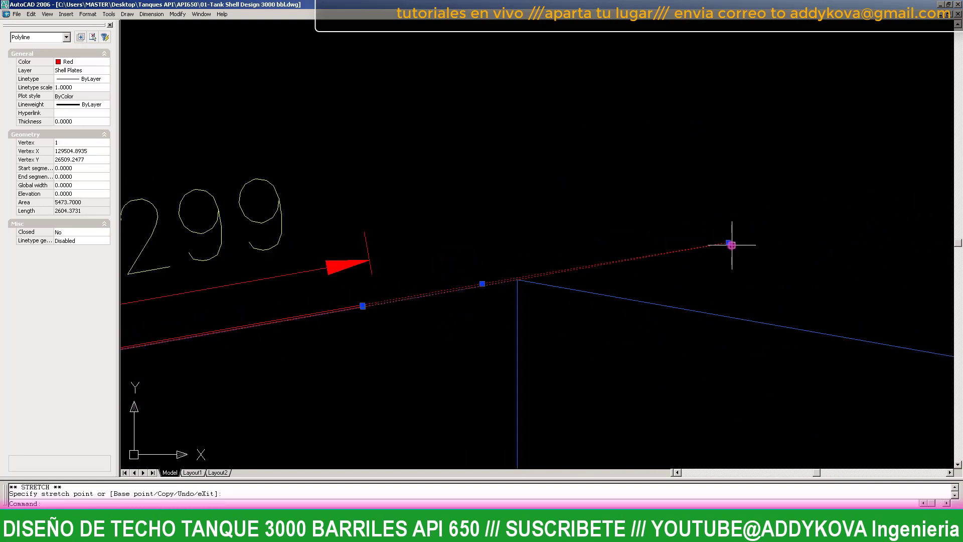
- Abandon a second vertex move and erase the 375 helper line
left_click(732, 245)
scroll(441, 297, "up", 2)
scroll(653, 286, "up", 2)
scroll(678, 262, "up", 1)
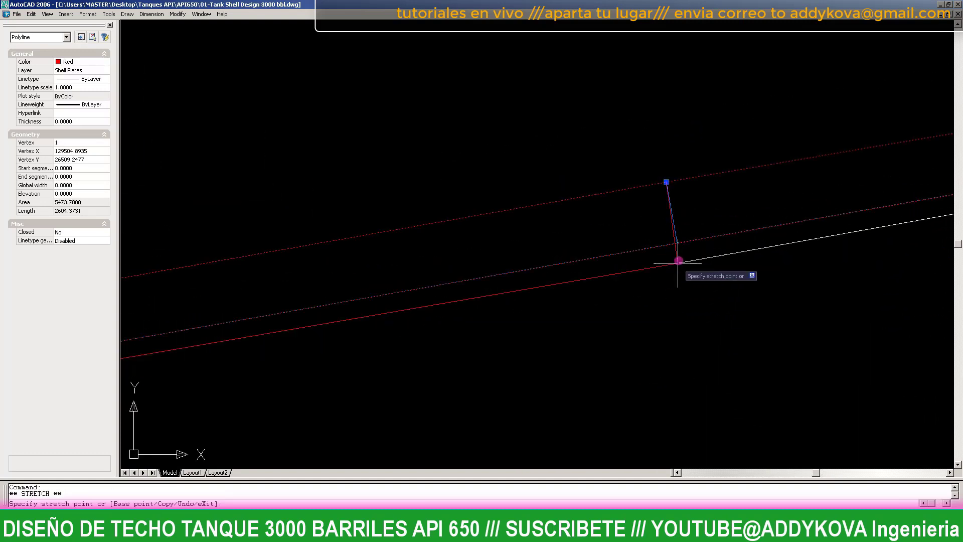
key("Escape")
scroll(673, 251, "down", 2)
left_click(649, 246)
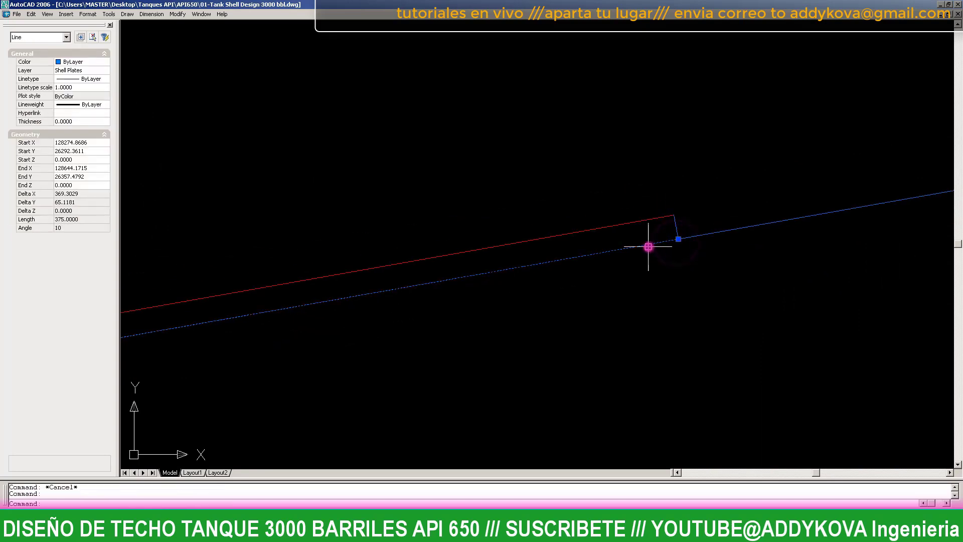
scroll(648, 246, "down", 3)
type("e")
key("Return")
- Remove the old 1299 dimension from the roof plate
scroll(600, 246, "down", 1)
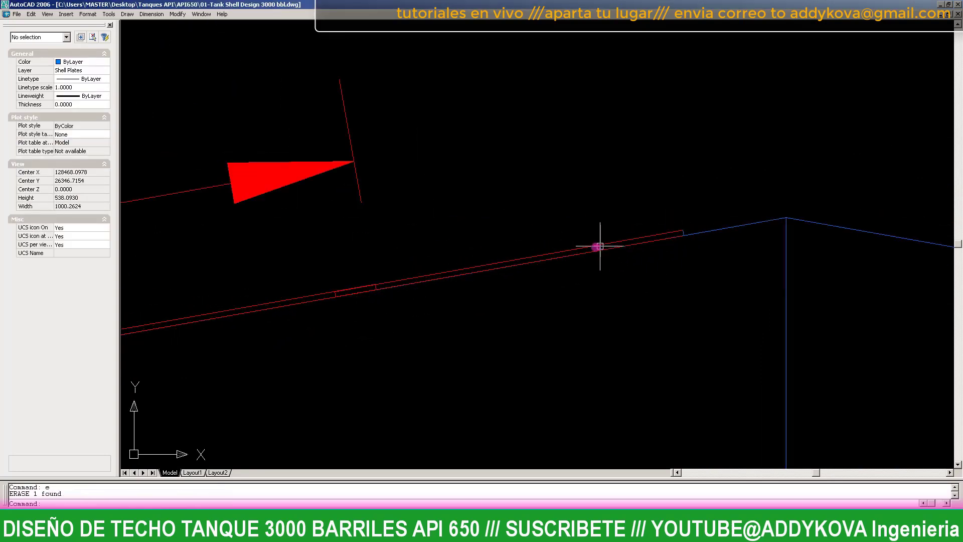
left_click(485, 263)
scroll(593, 164, "down", 2)
type("e")
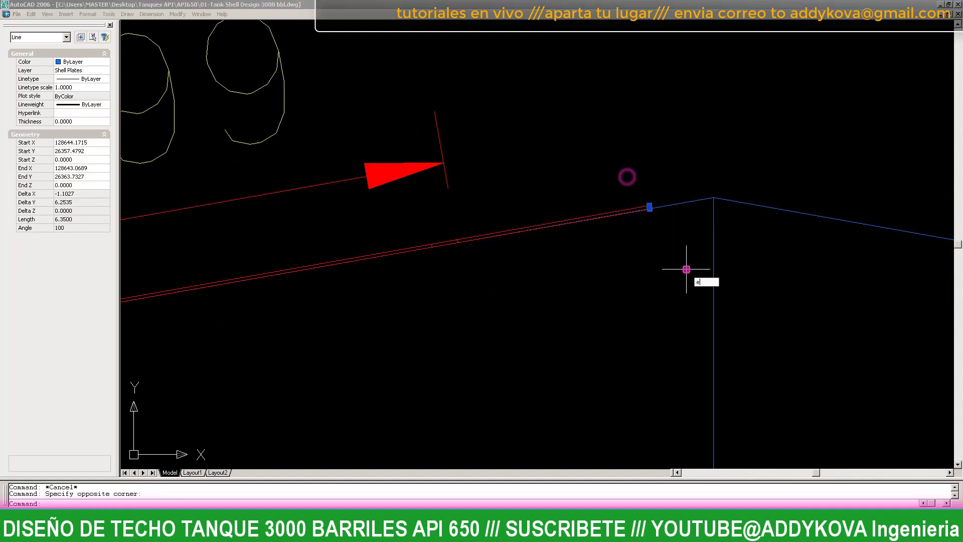
key("Escape")
key("Escape")
scroll(559, 186, "down", 4)
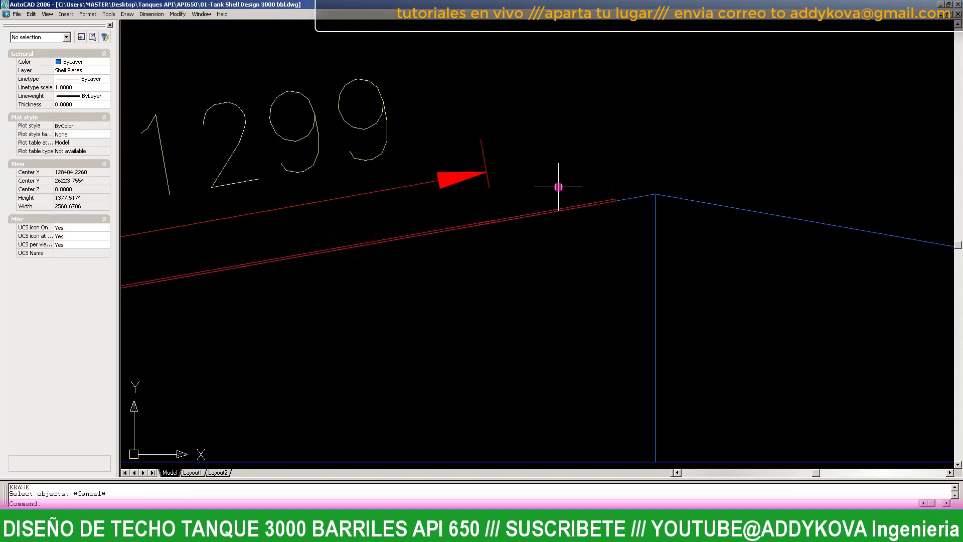
left_click(482, 195)
type("dl")
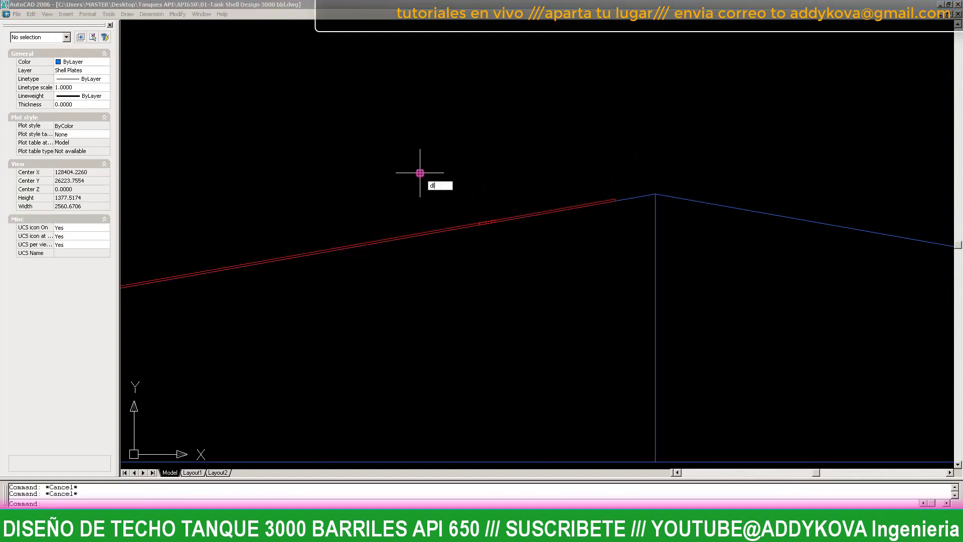
key("BackSpace")
key("BackSpace")
type("dal")
key("Return")
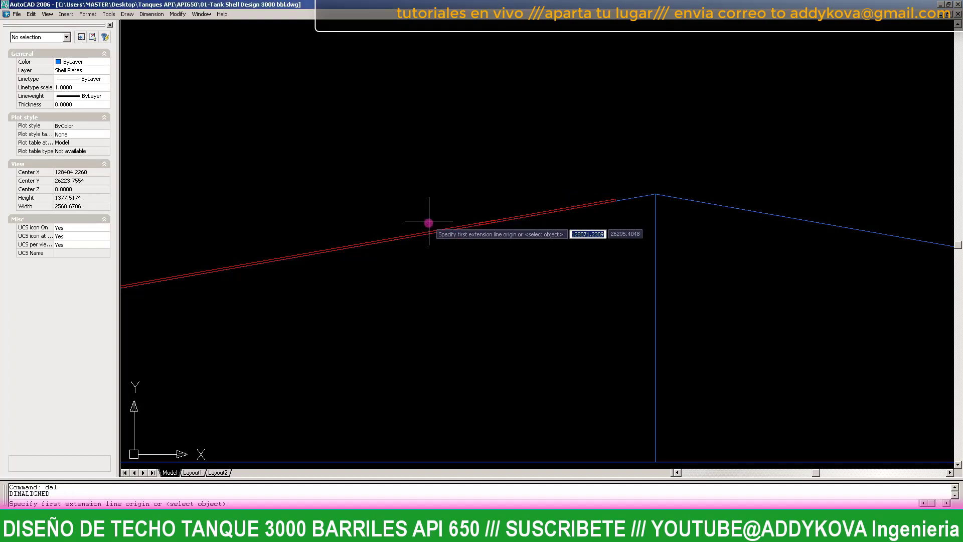
scroll(430, 215, "up", 4)
scroll(502, 216, "up", 4)
scroll(652, 213, "up", 4)
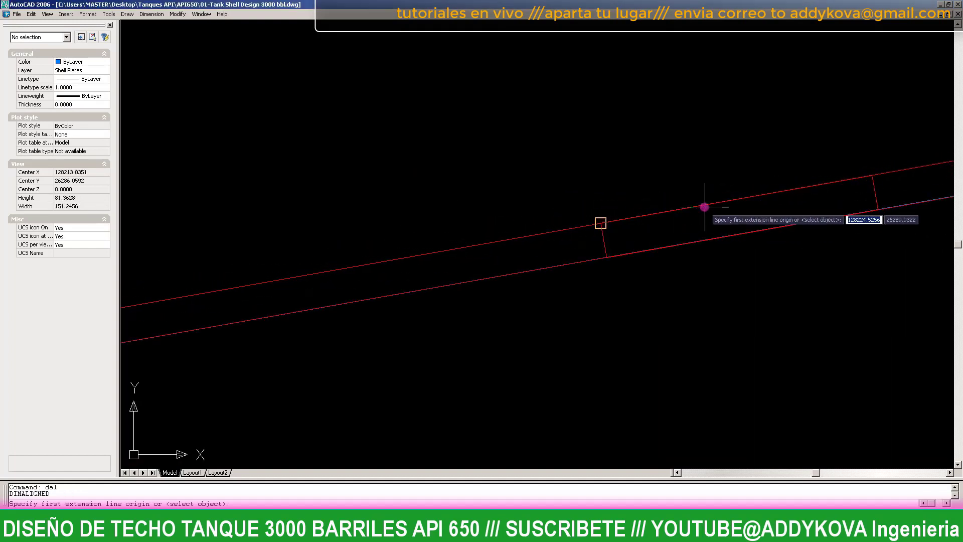
left_click(648, 216)
scroll(365, 282, "down", 2)
scroll(366, 282, "down", 2)
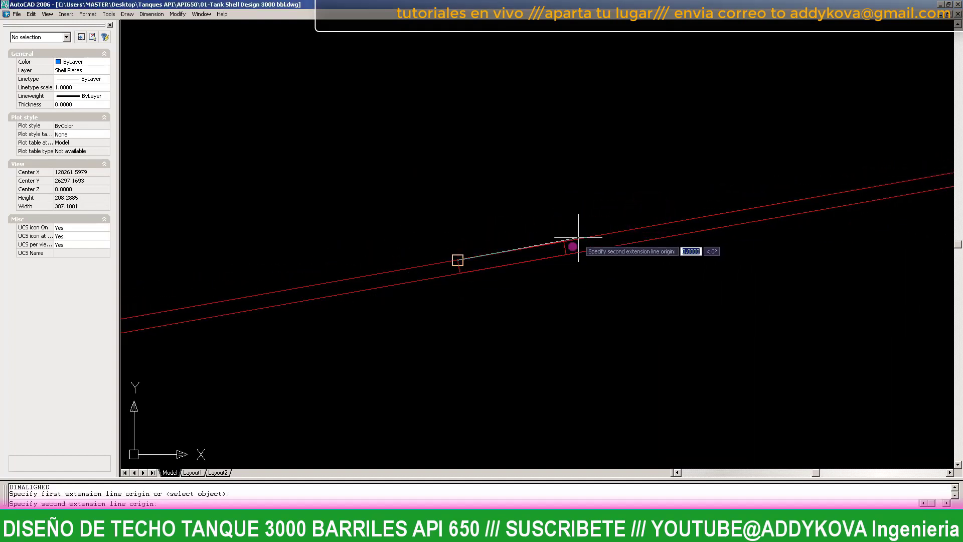
scroll(529, 273, "down", 2)
scroll(817, 200, "up", 1)
left_click(773, 239)
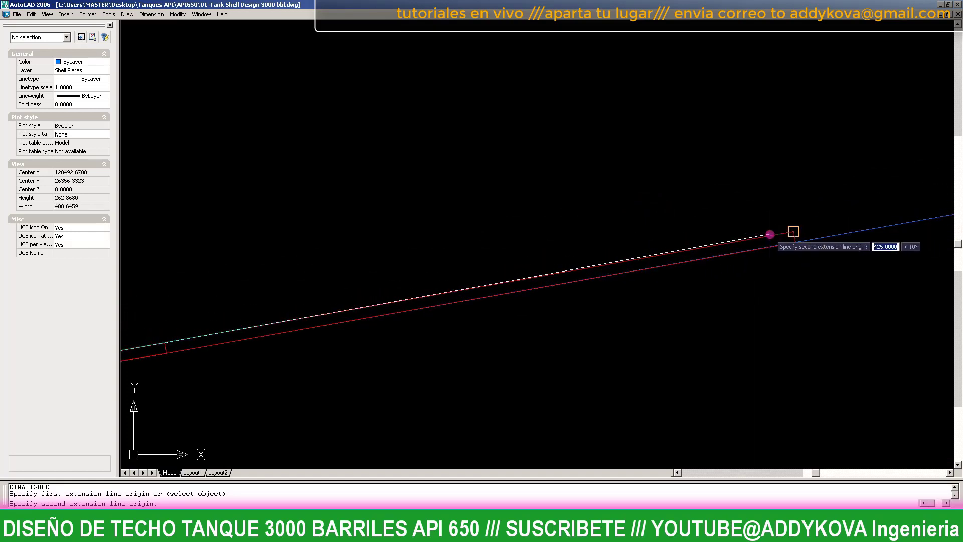
scroll(771, 232, "down", 4)
scroll(735, 222, "down", 4)
scroll(730, 216, "down", 3)
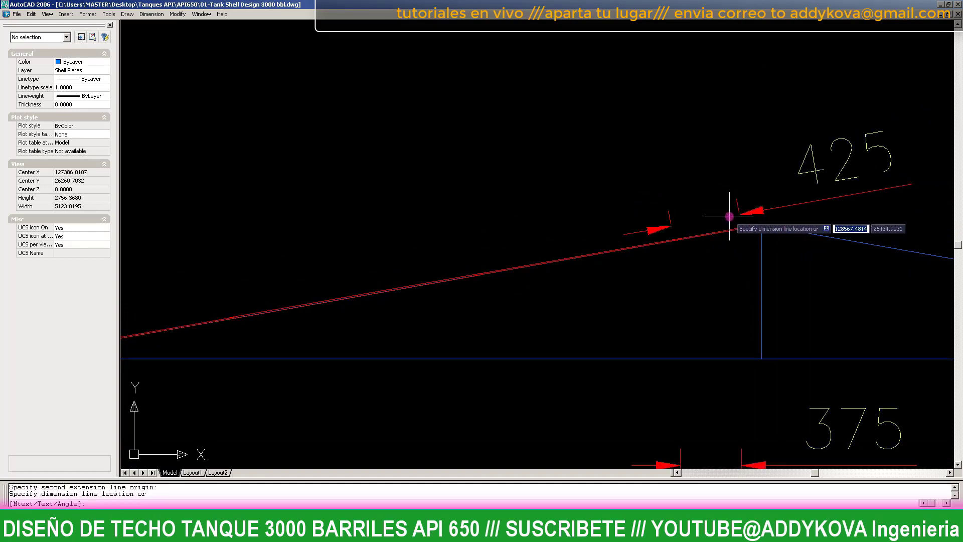
scroll(741, 205, "up", 2)
left_click(740, 207)
scroll(529, 179, "down", 2)
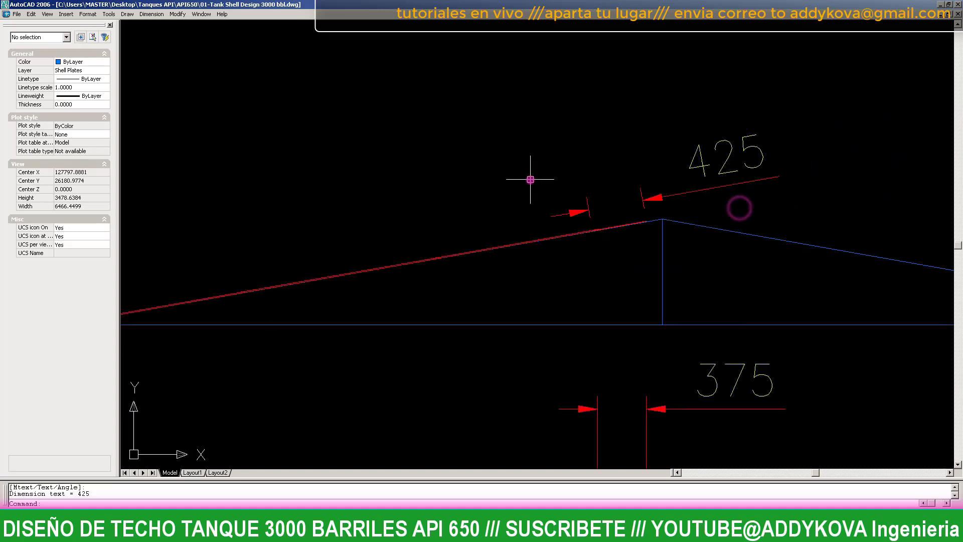
scroll(815, 207, "up", 1)
left_click(774, 199)
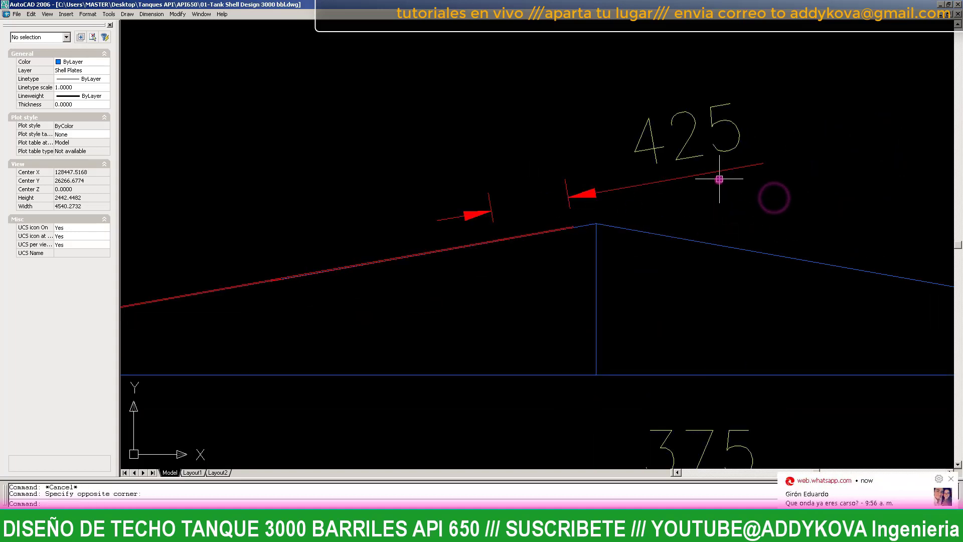
scroll(561, 226, "up", 4)
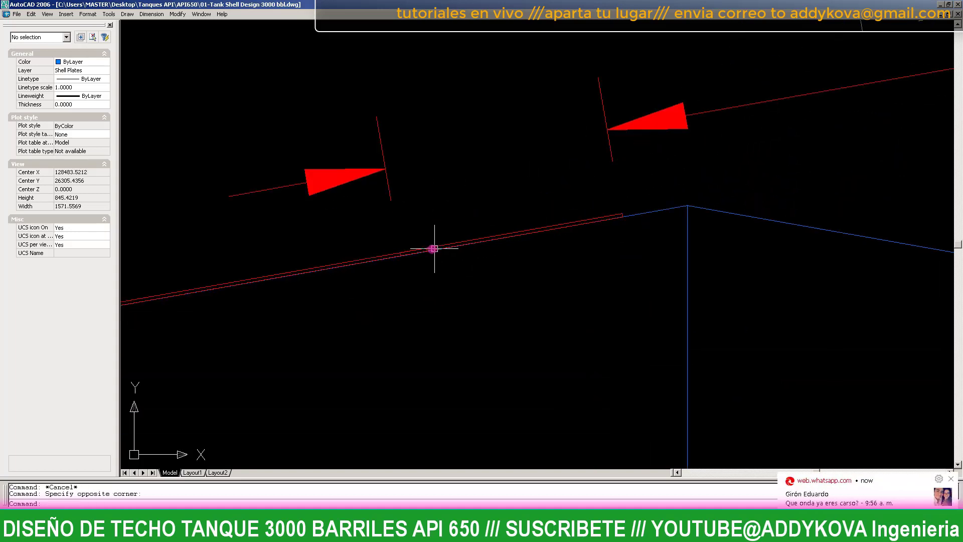
left_click(386, 180)
scroll(418, 249, "down", 3)
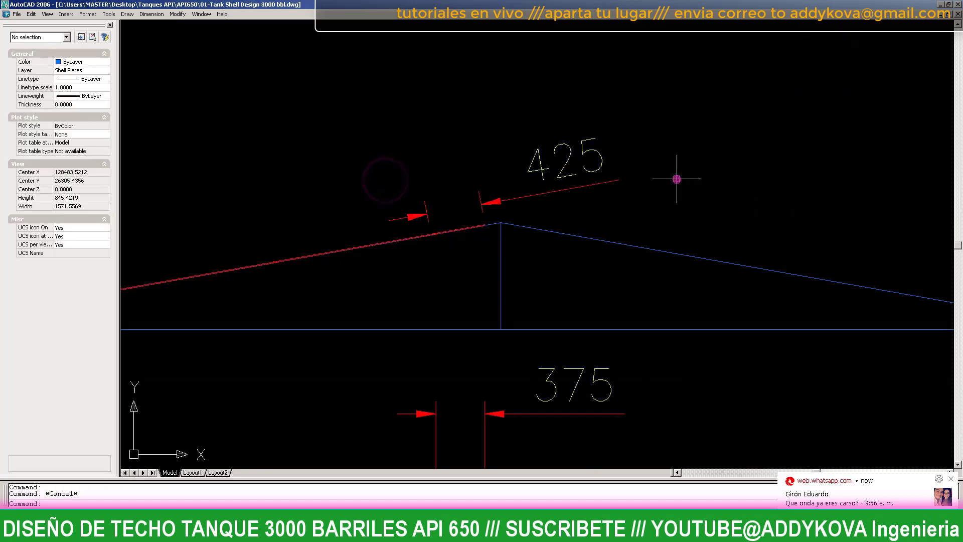
key("Delete")
left_click(656, 179)
key("Escape")
scroll(505, 135, "down", 1)
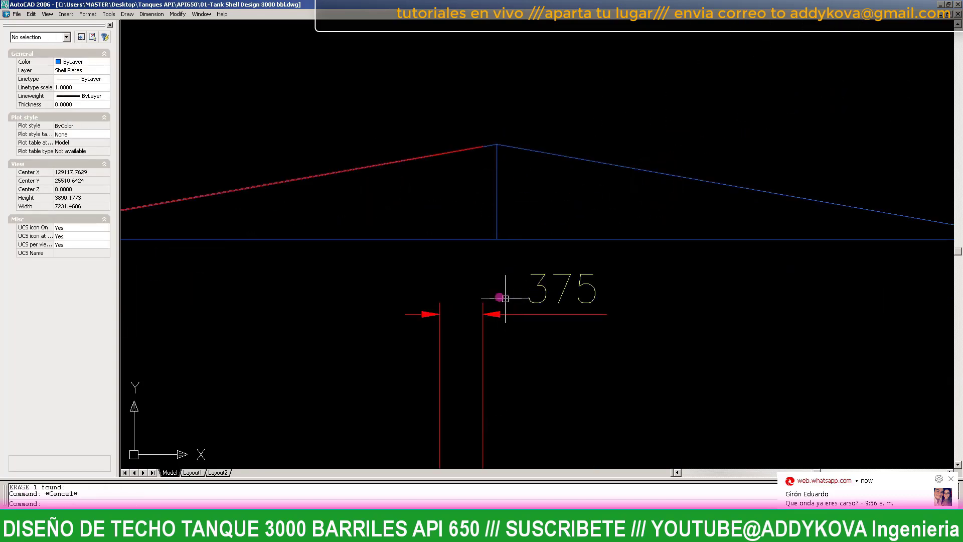
scroll(505, 298, "up", 1)
scroll(524, 200, "down", 4)
left_click(592, 271)
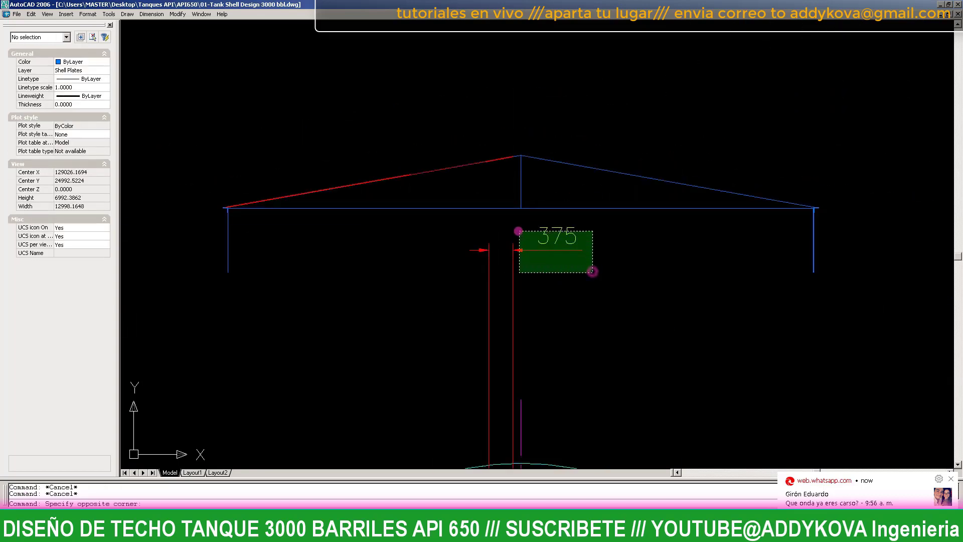
left_click(516, 227)
key("Escape")
left_click(577, 233)
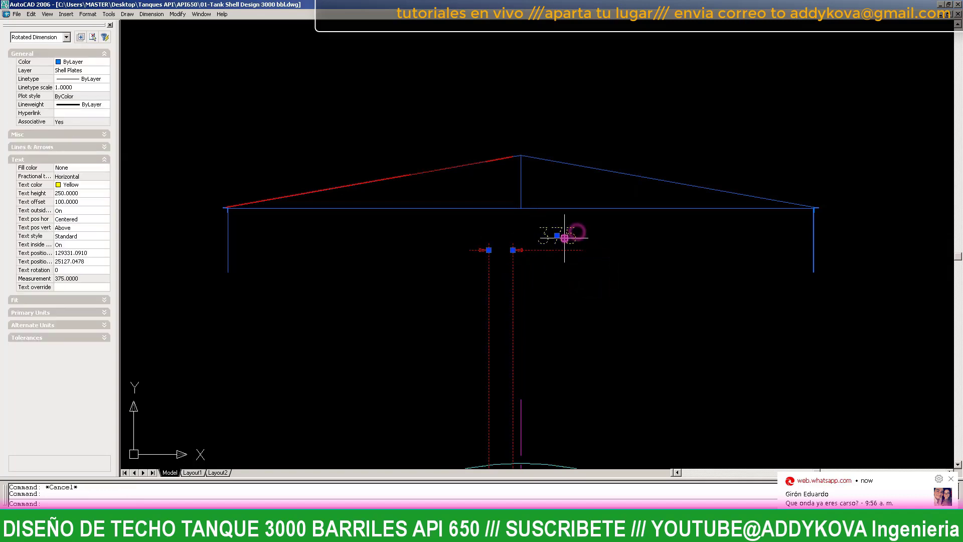
key("Delete")
scroll(504, 206, "down", 2)
scroll(504, 206, "down", 5)
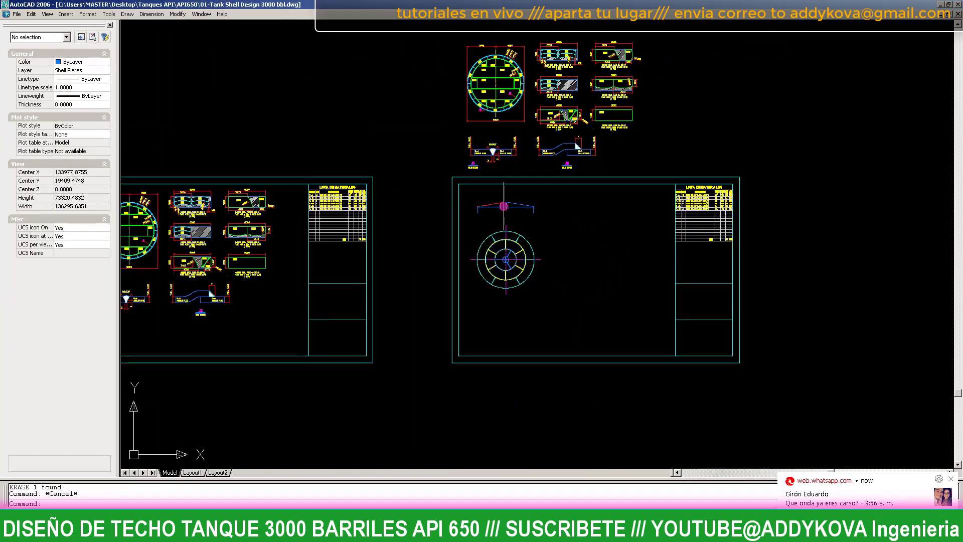
scroll(507, 204, "up", 2)
type("z")
key("Return")
type("w")
key("Return")
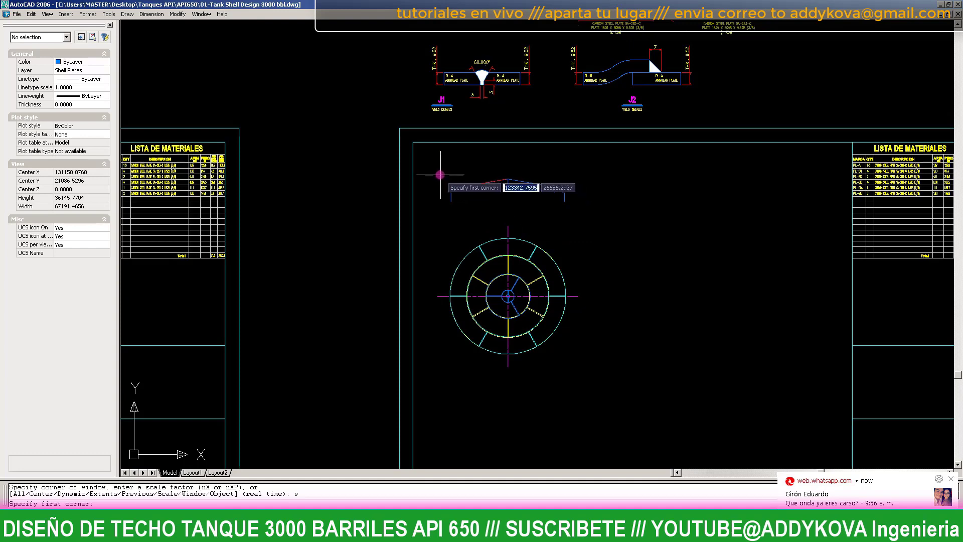
left_click(440, 172)
left_click(579, 375)
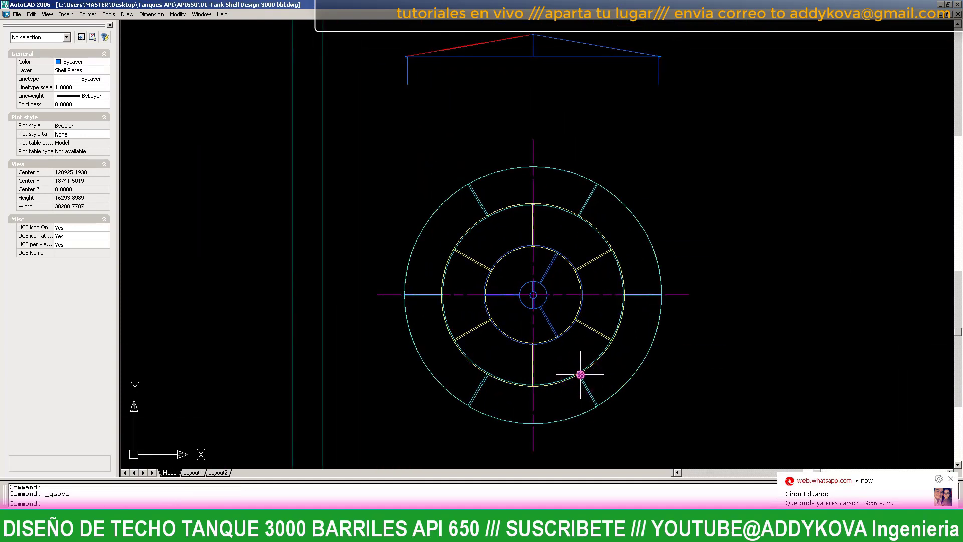
left_click_drag(581, 374, 856, 389)
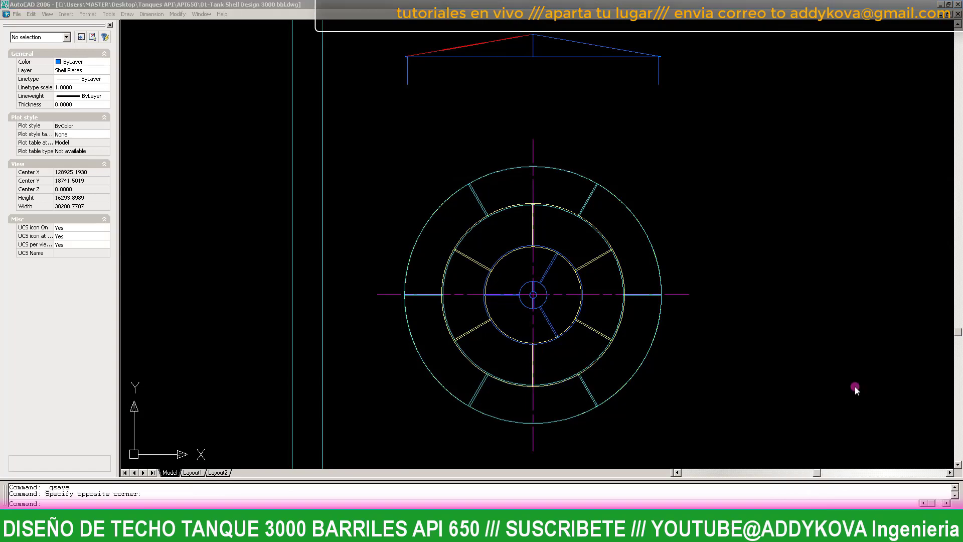
scroll(539, 371, "down", 2)
- Copy the hatched PL-A plate detail beside the roof elevation with Ortho on
scroll(539, 371, "down", 4)
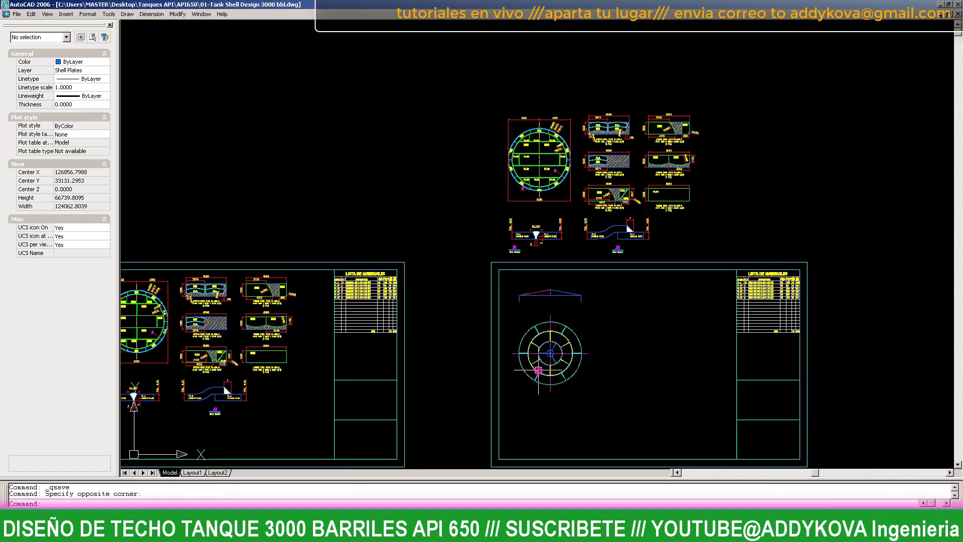
scroll(637, 120, "up", 6)
scroll(582, 173, "up", 2)
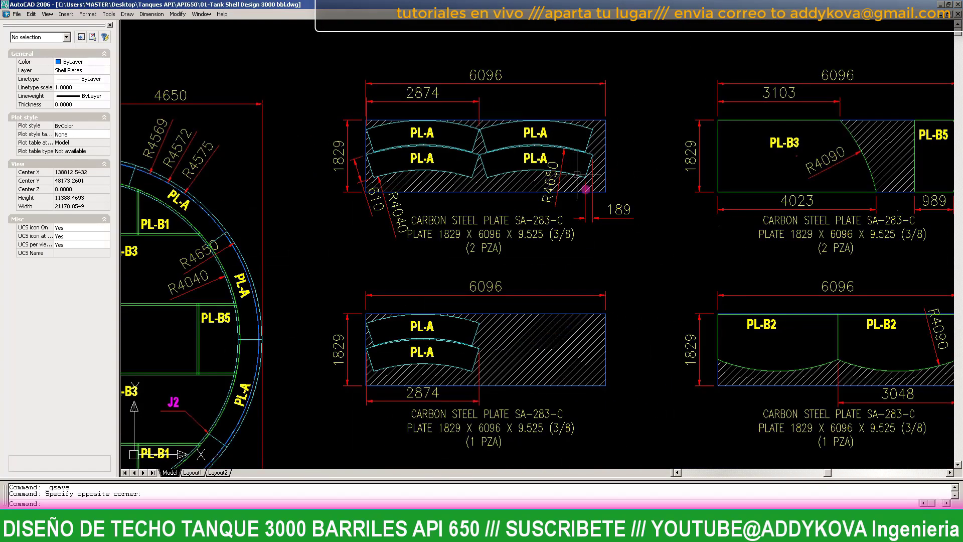
left_click(655, 266)
left_click(328, 69)
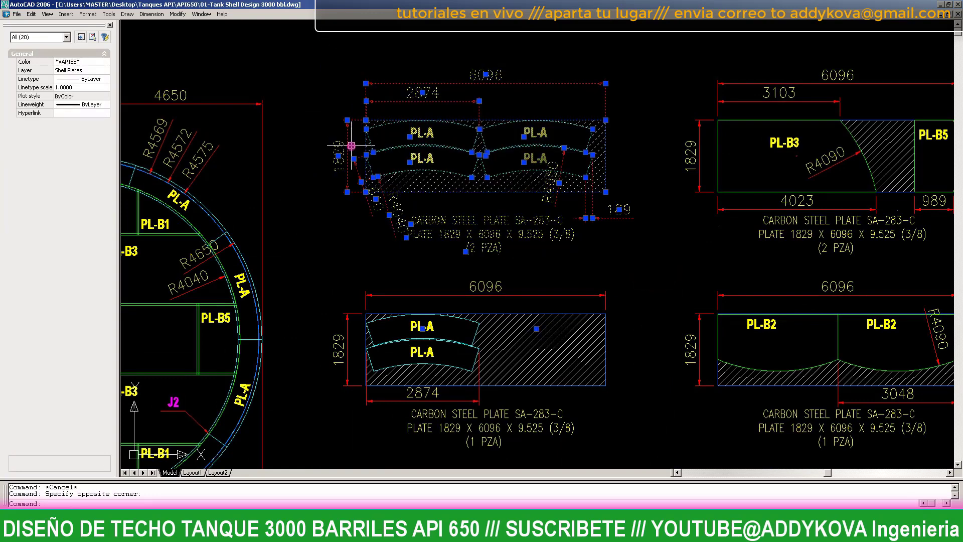
type("co")
key("Return")
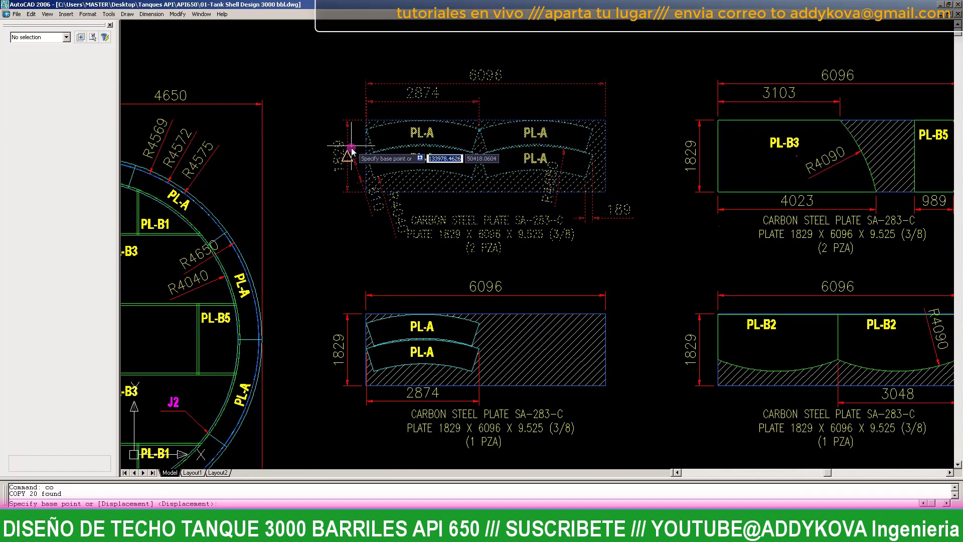
left_click(351, 146)
scroll(316, 130, "down", 8)
scroll(330, 244, "up", 6)
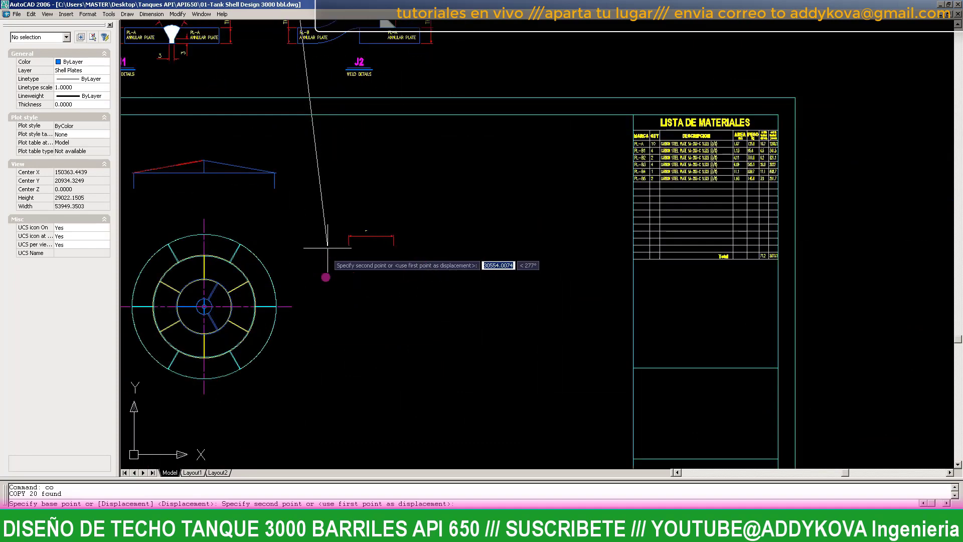
key("F8")
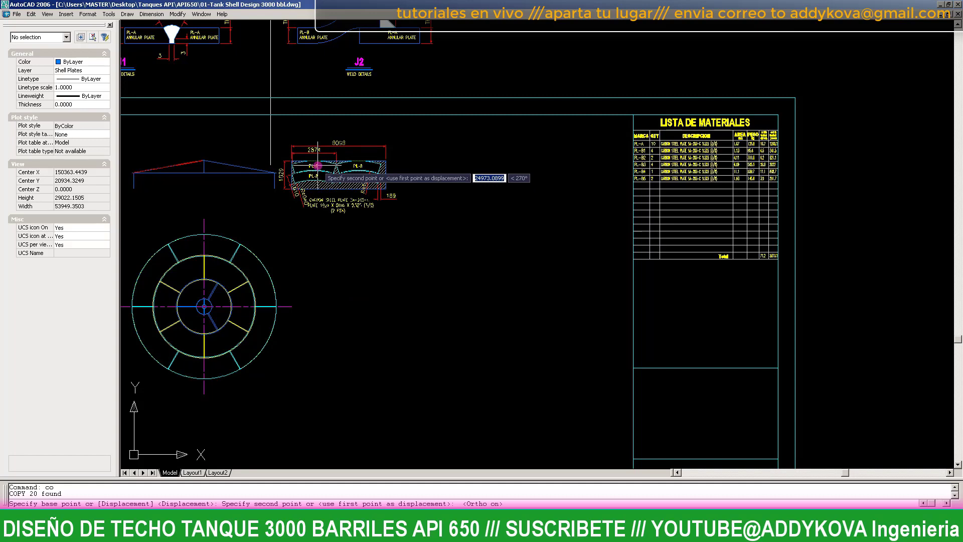
left_click(318, 166)
key("Escape")
- Start moving the copied plate detail, then cancel, leaving it in place
scroll(489, 201, "up", 2)
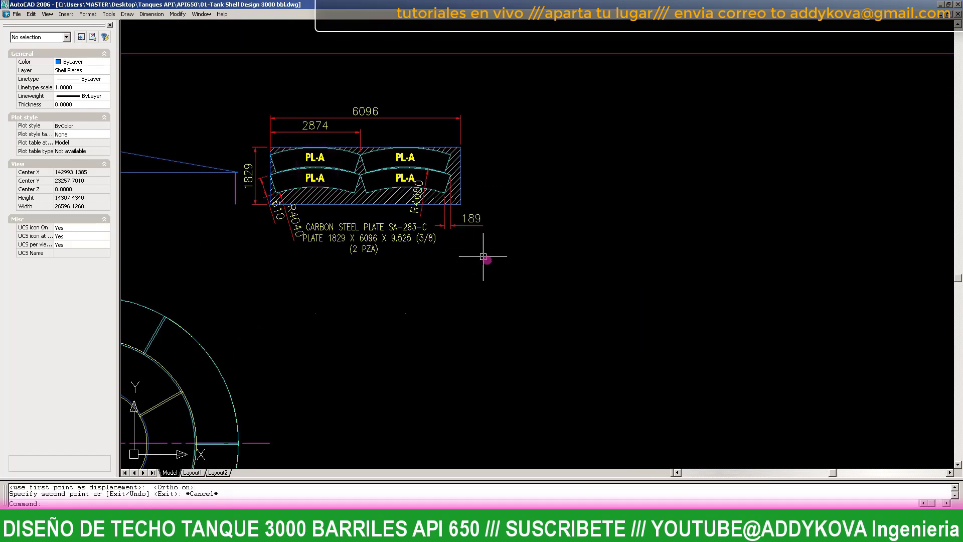
scroll(496, 250, "down", 1)
left_click(502, 278)
left_click(337, 143)
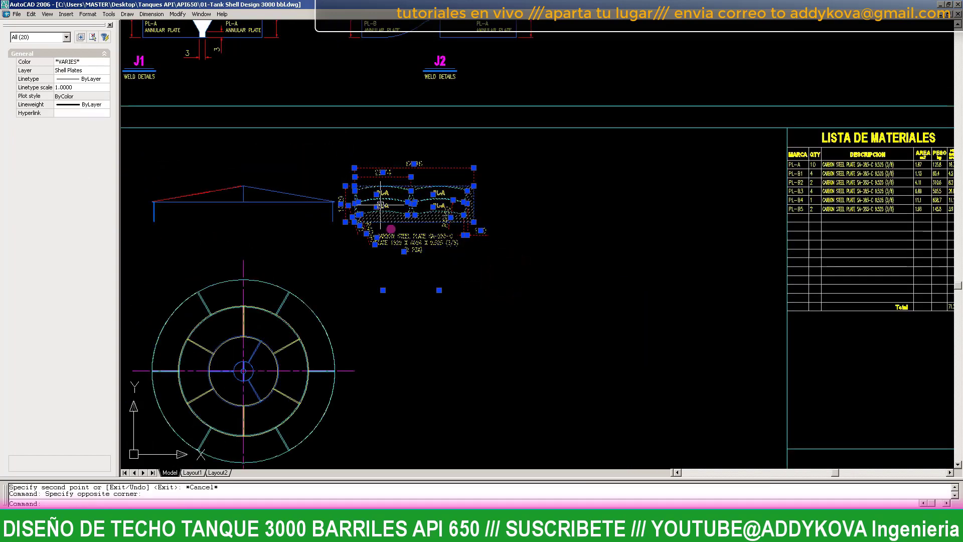
type("m")
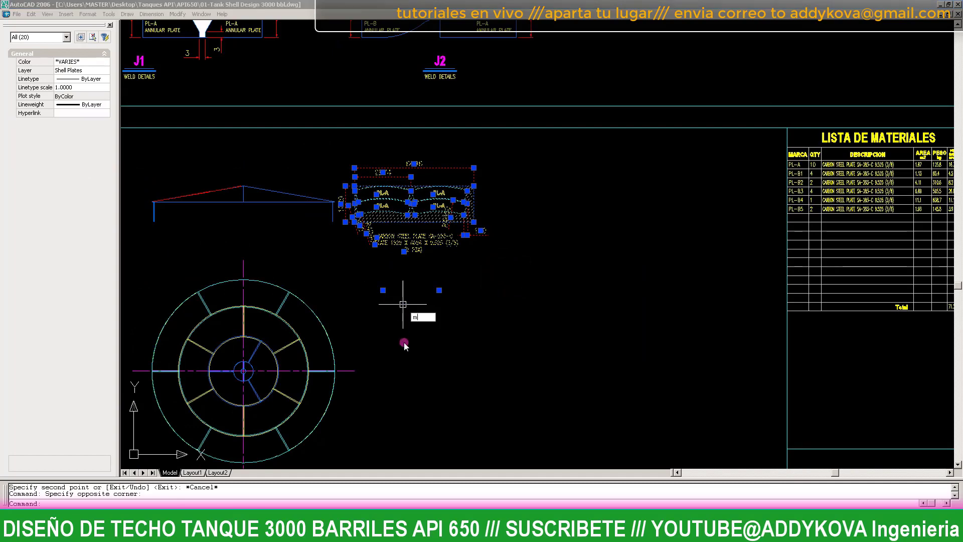
key("Return")
key("Escape")
left_click(507, 266)
left_click(343, 149)
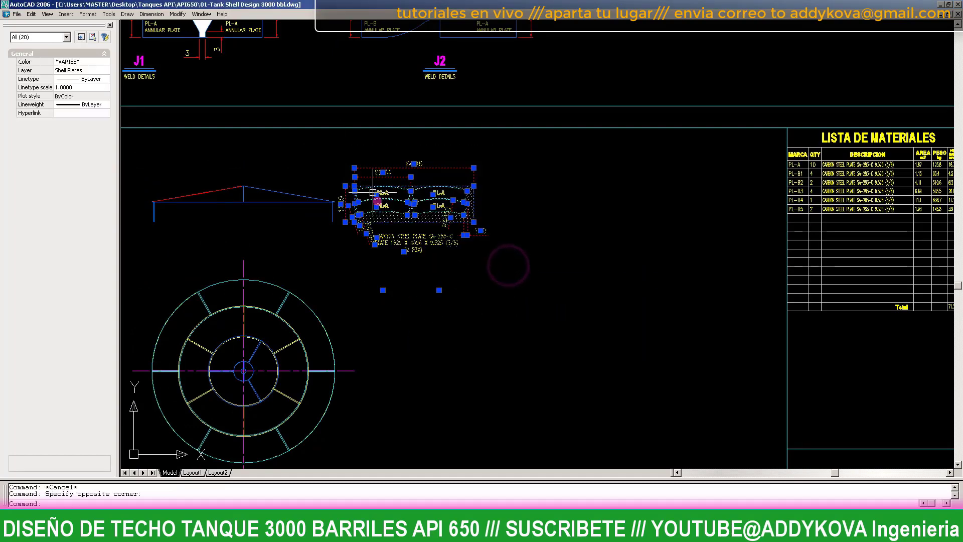
type("m")
key("Return")
left_click(410, 346)
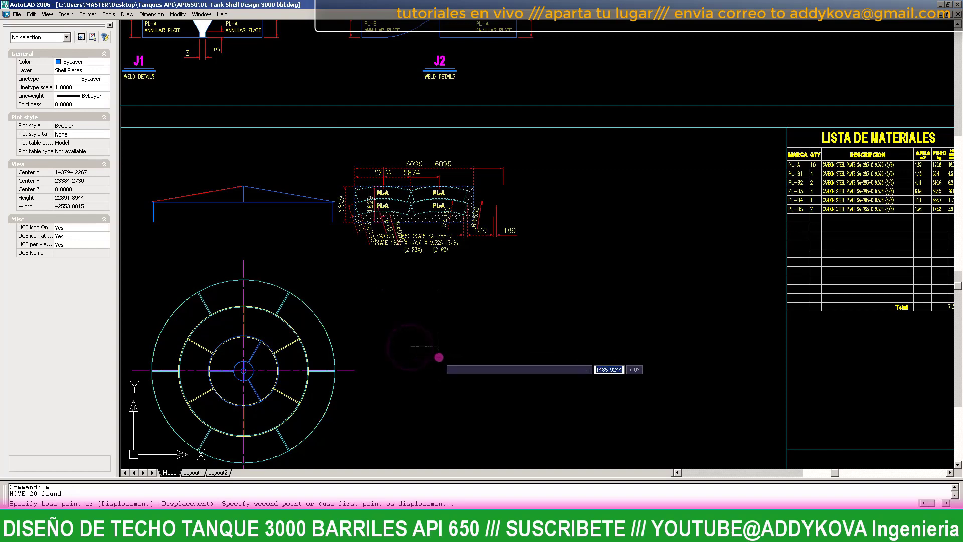
key("Escape")
- Delete the R4040 and 610 dimensions from the copied plate detail
scroll(426, 211, "down", 2)
scroll(427, 211, "up", 2)
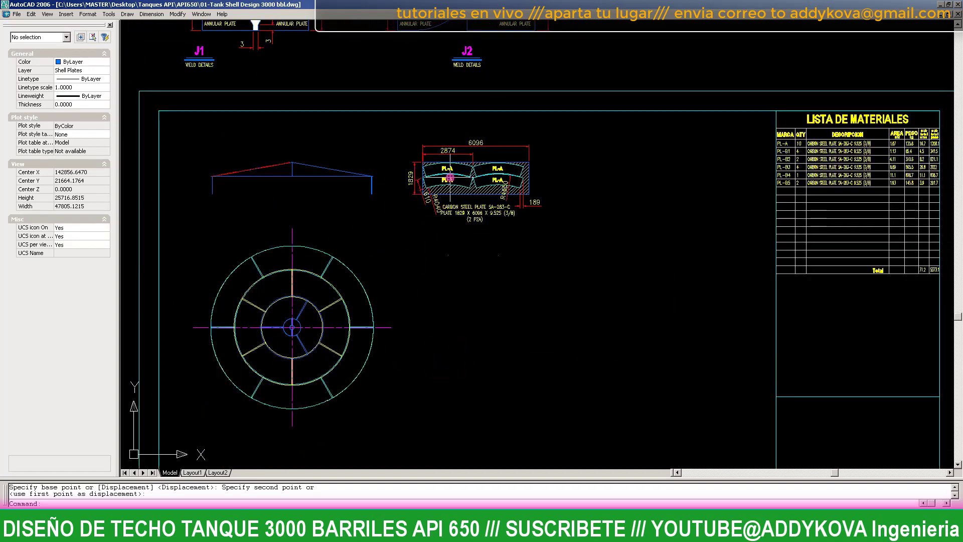
scroll(416, 206, "up", 4)
left_click(398, 258)
key("Delete")
left_click(370, 251)
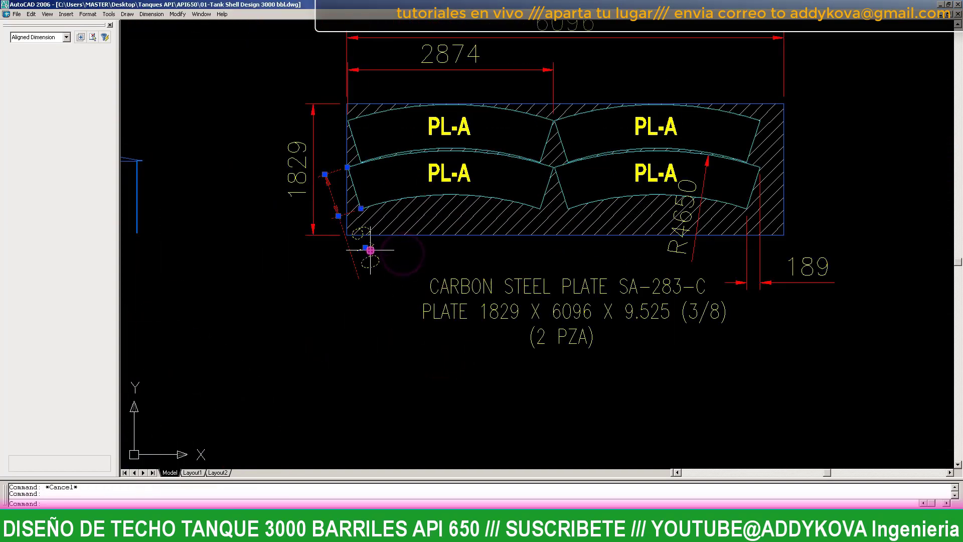
key("Delete")
scroll(371, 157, "down", 2)
scroll(507, 184, "up", 1)
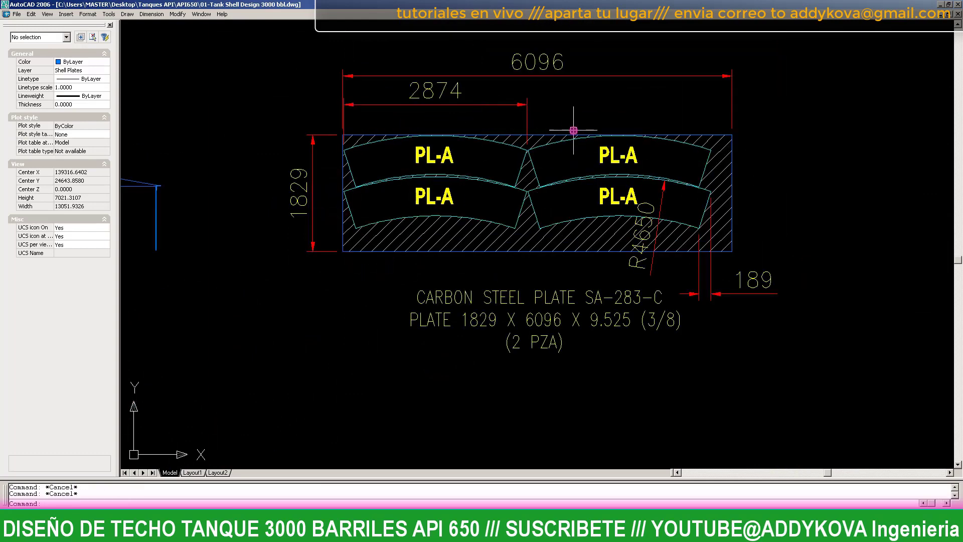
key("Escape")
- Erase the four old PL-A plate outlines, including the curved one
left_click(515, 205)
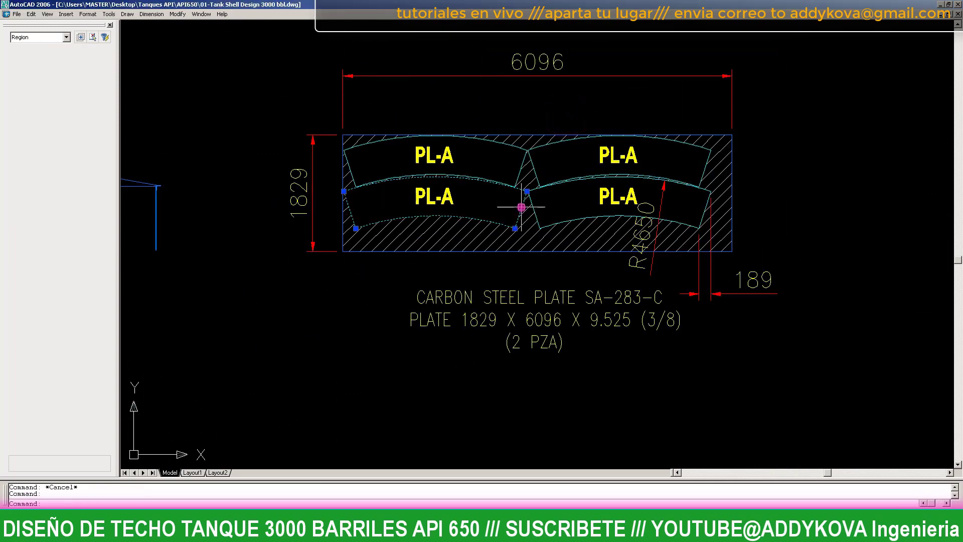
key("Delete")
left_click(523, 181)
key("Delete")
left_click(536, 172)
type("e")
key("Return")
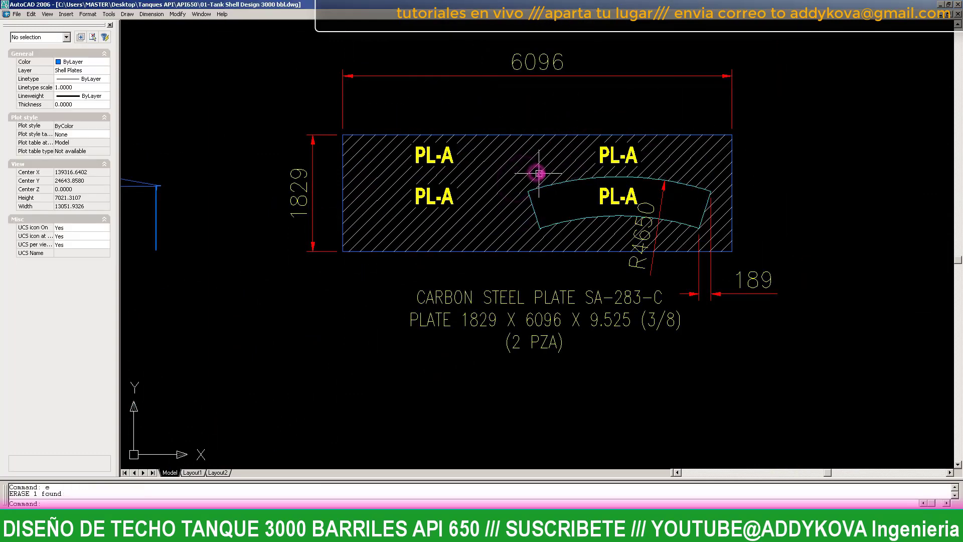
left_click(567, 221)
key("Delete")
- Delete the three PL-A labels plus the R4650 and 189 dimensions
left_click(623, 198)
key("Delete")
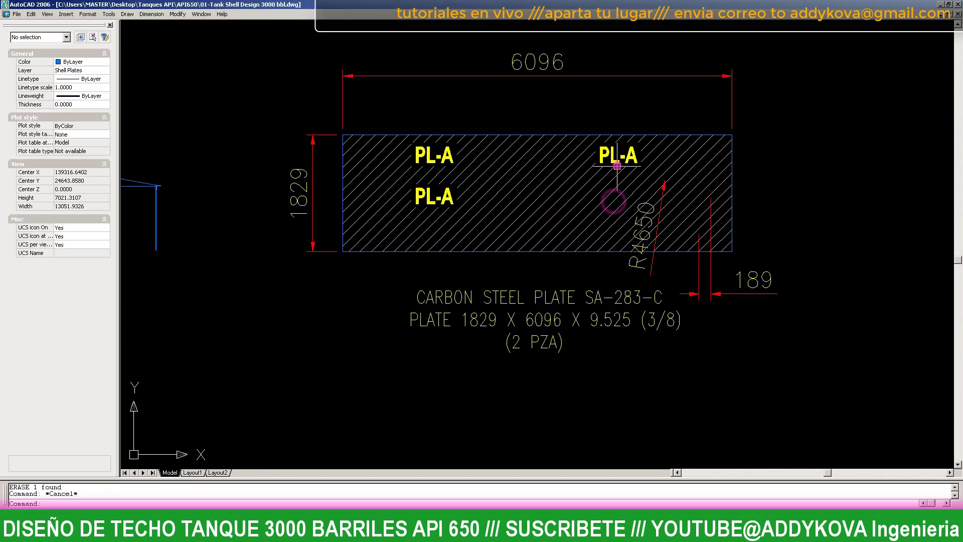
left_click(618, 155)
key("Delete")
left_click(442, 203)
key("Delete")
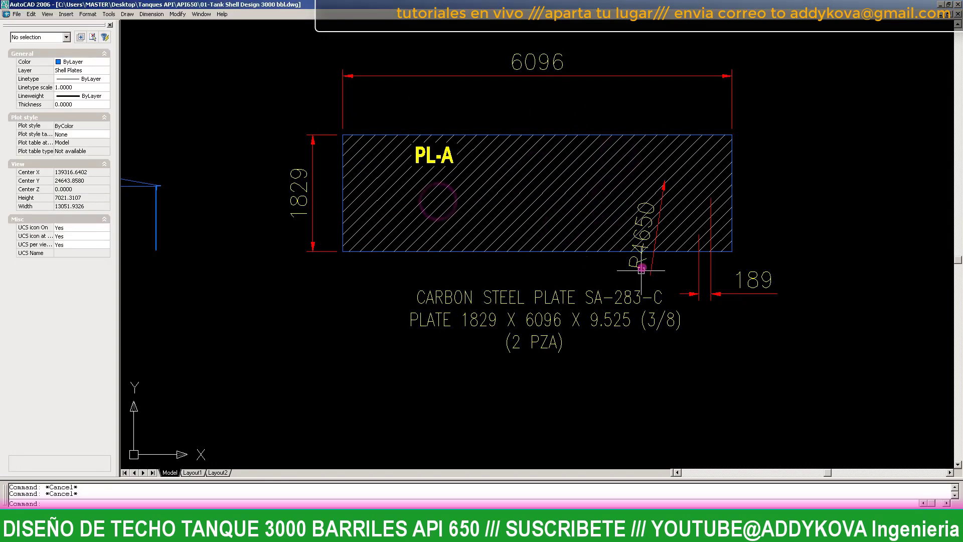
left_click(642, 269)
key("Delete")
left_click(794, 268)
key("Delete")
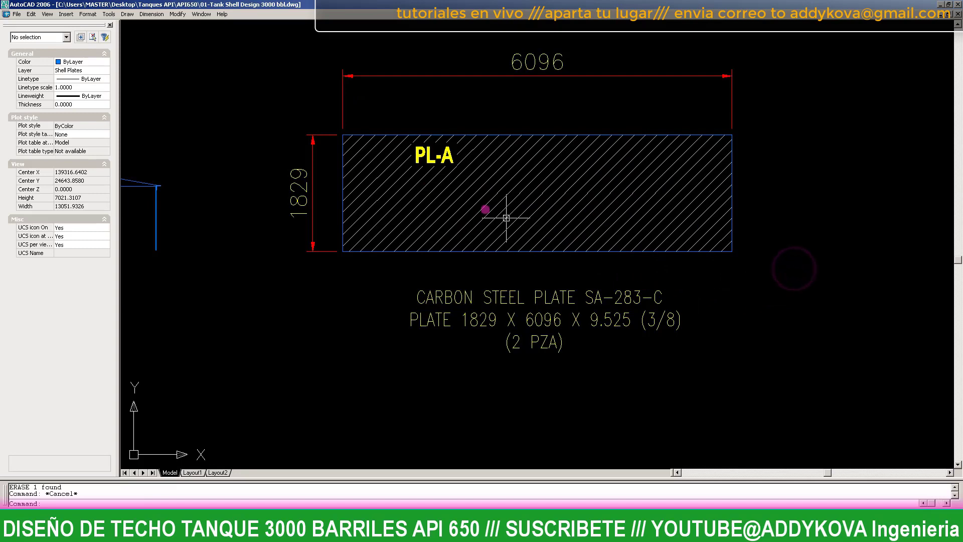
key("Escape")
- Copy one roof plate segment from between the rafters to near the plate detail
scroll(507, 218, "down", 3)
scroll(262, 247, "up", 3)
scroll(251, 259, "up", 1)
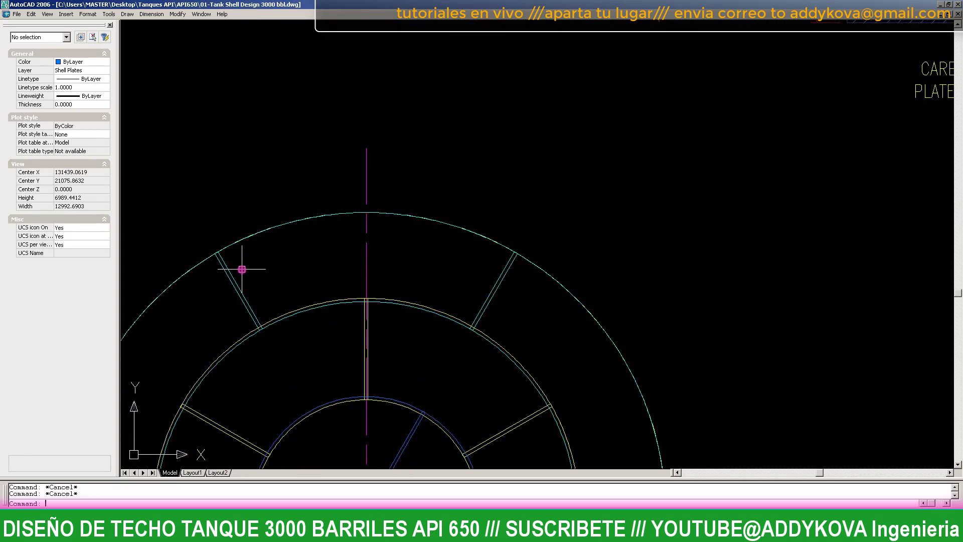
scroll(241, 270, "down", 2)
scroll(256, 307, "up", 5)
left_click(263, 279)
scroll(262, 280, "down", 2)
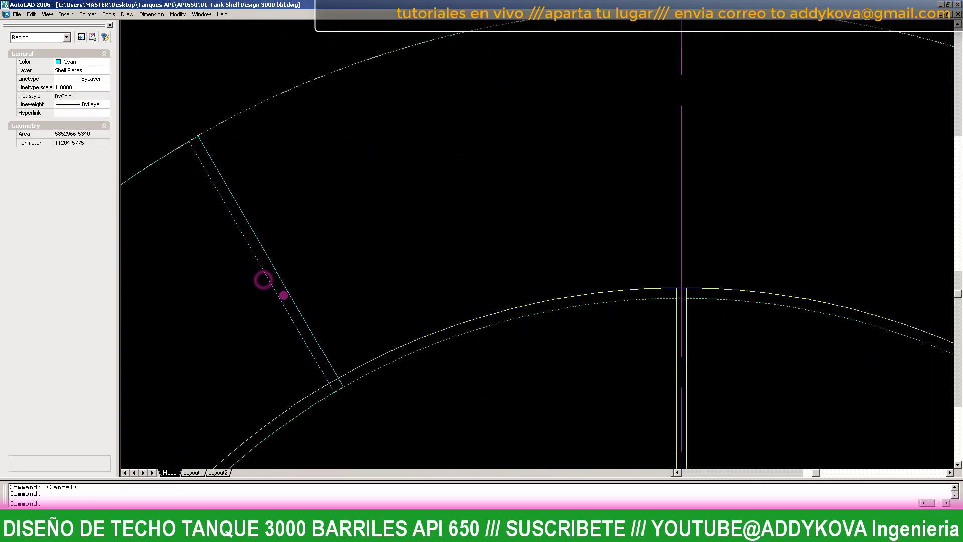
scroll(266, 291, "down", 1)
scroll(269, 306, "up", 2)
type("co")
key("Return")
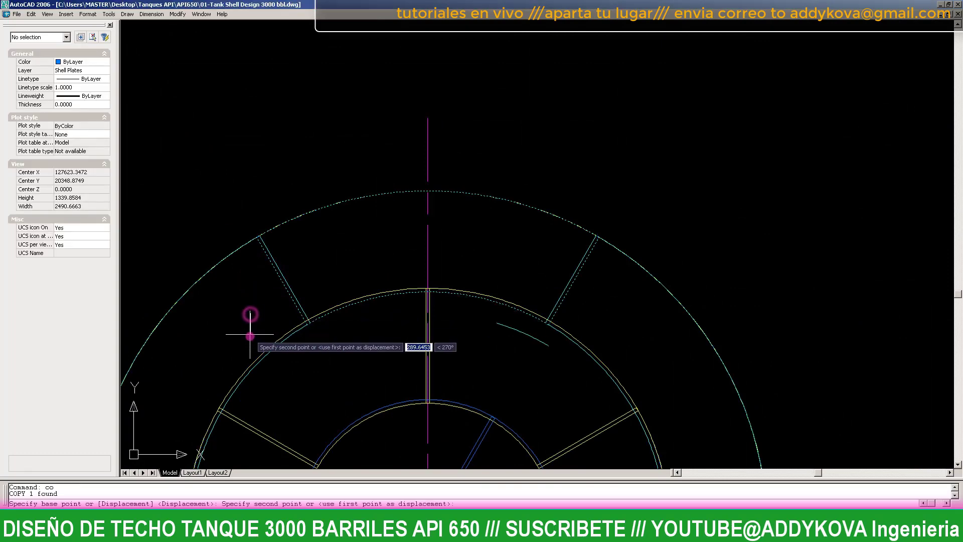
left_click(250, 315)
scroll(251, 316, "down", 3)
scroll(456, 387, "up", 1)
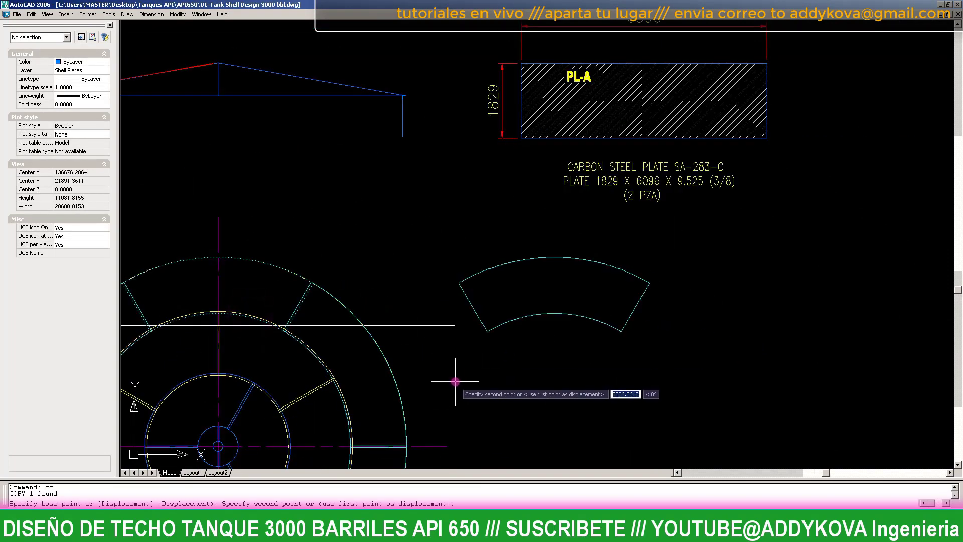
key("F8")
scroll(581, 86, "up", 3)
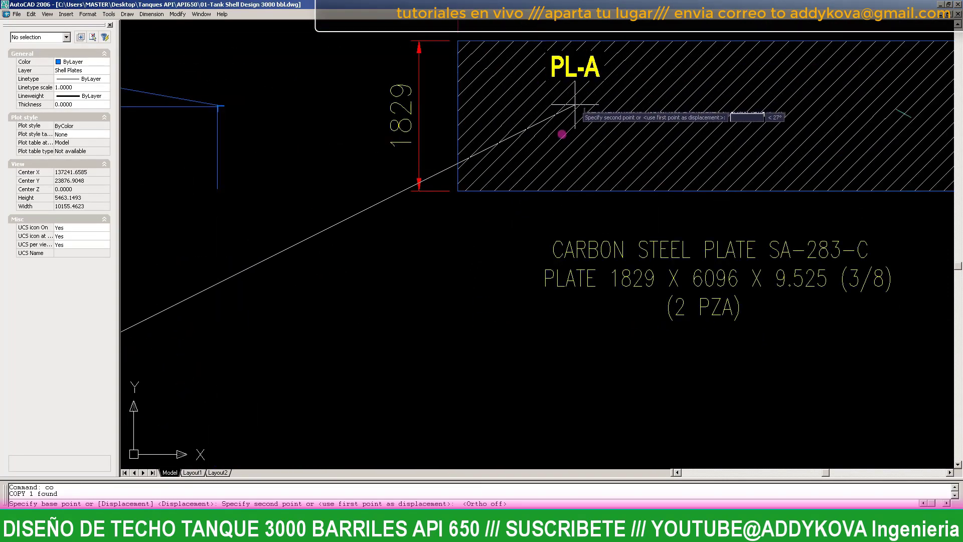
left_click(351, 383)
key("Escape")
- Move the copied arc plate against the hatched plate's top edge
left_click(393, 323)
left_click(340, 329)
type("m")
key("Return")
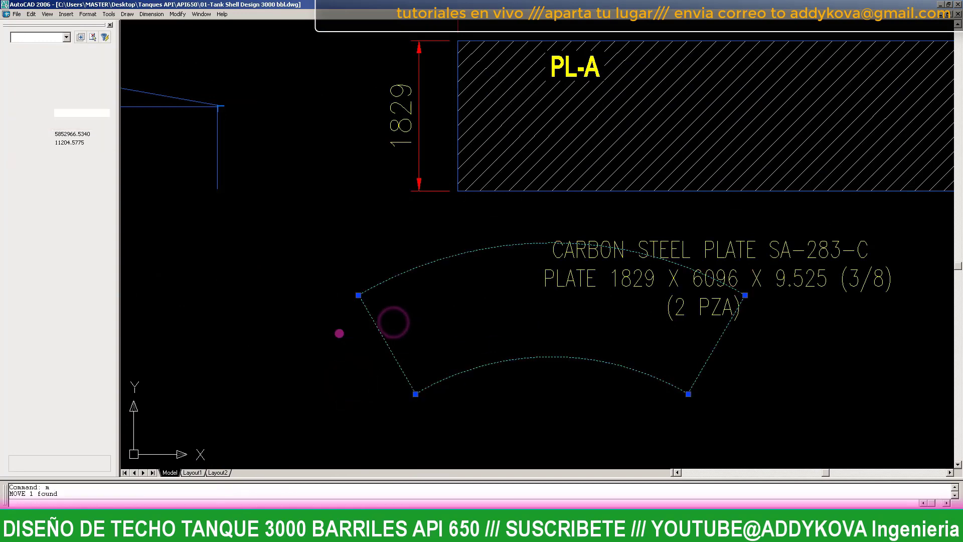
key("Return")
left_click(552, 243)
scroll(702, 95, "down", 4)
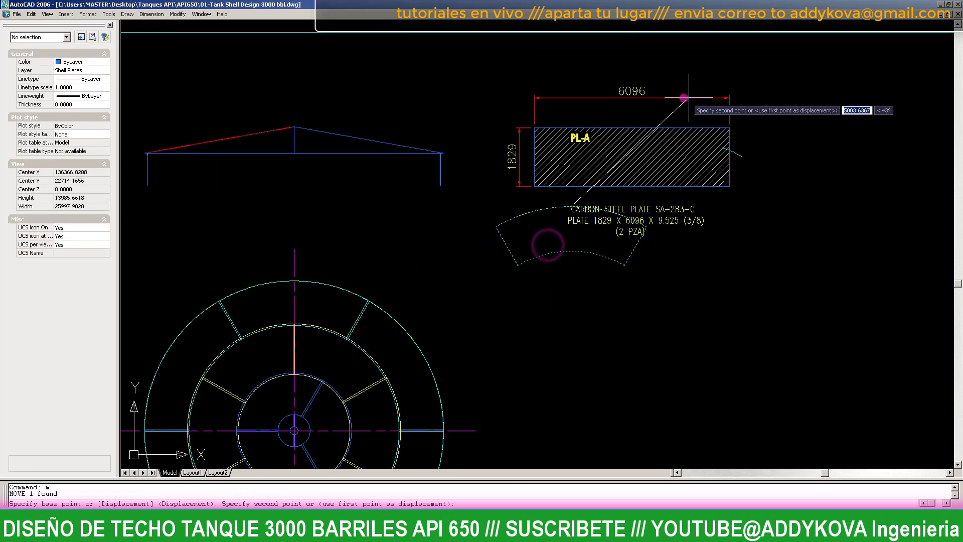
scroll(689, 97, "up", 6)
left_click(564, 173)
scroll(565, 173, "down", 2)
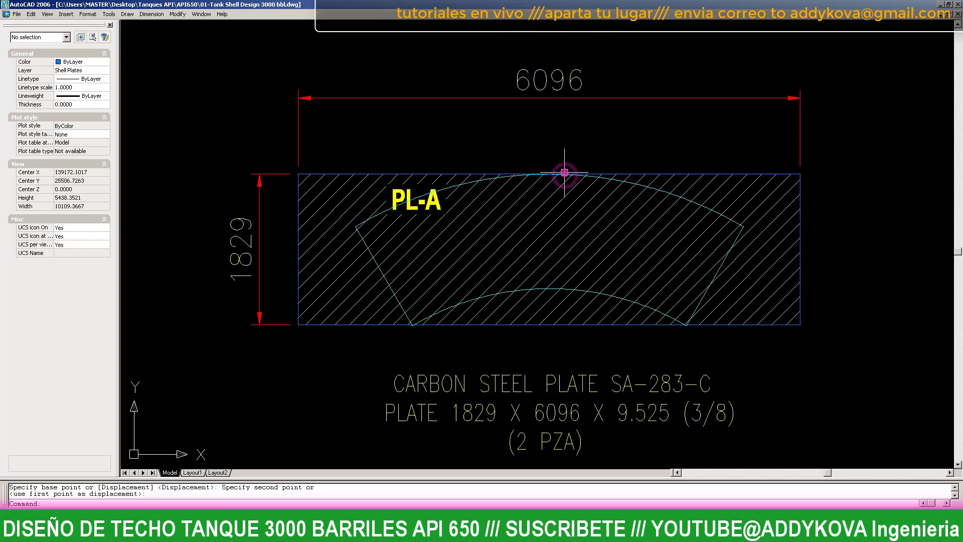
- Start moving the nested plate from its corner with Ortho on, then cancel and zoom out to check
left_click(620, 299)
scroll(607, 171, "down", 2)
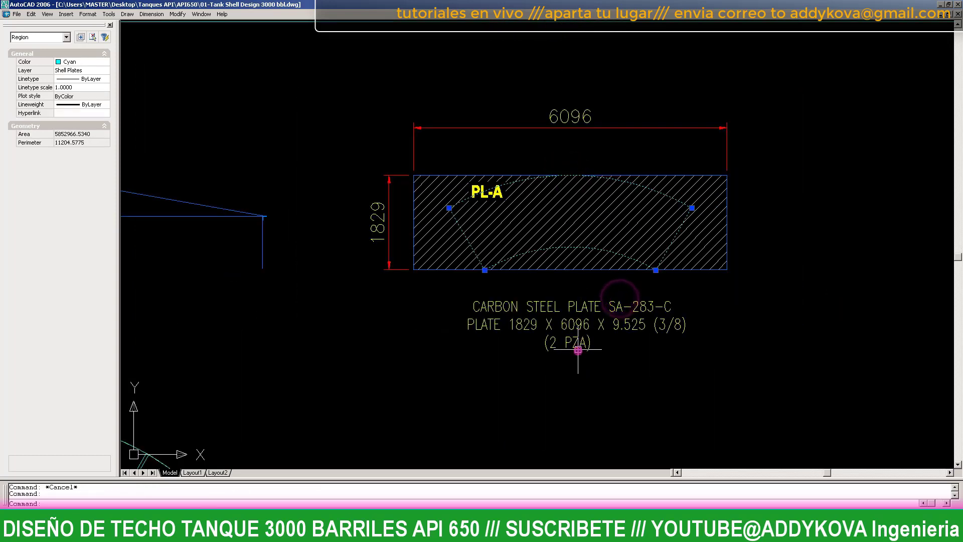
type("m")
key("Return")
scroll(457, 211, "up", 6)
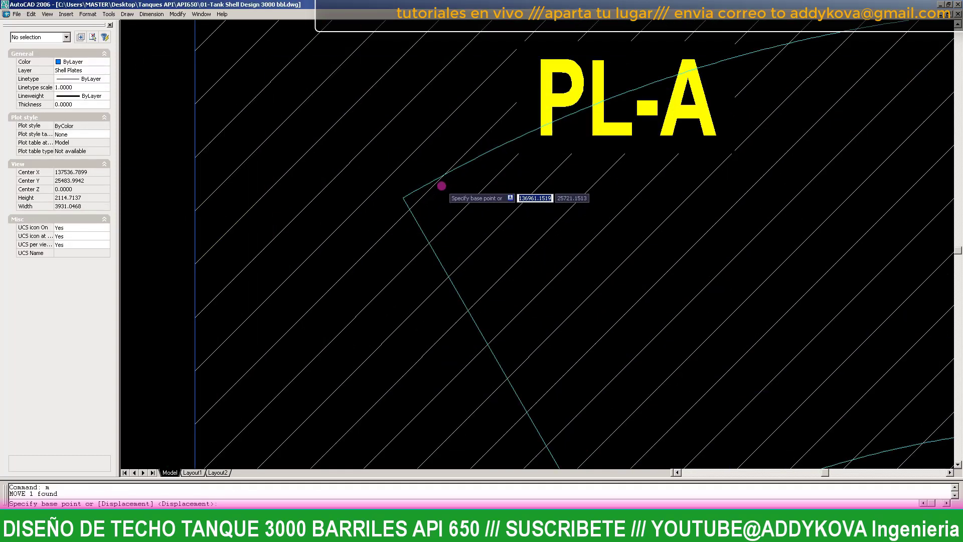
left_click(404, 197)
key("F8")
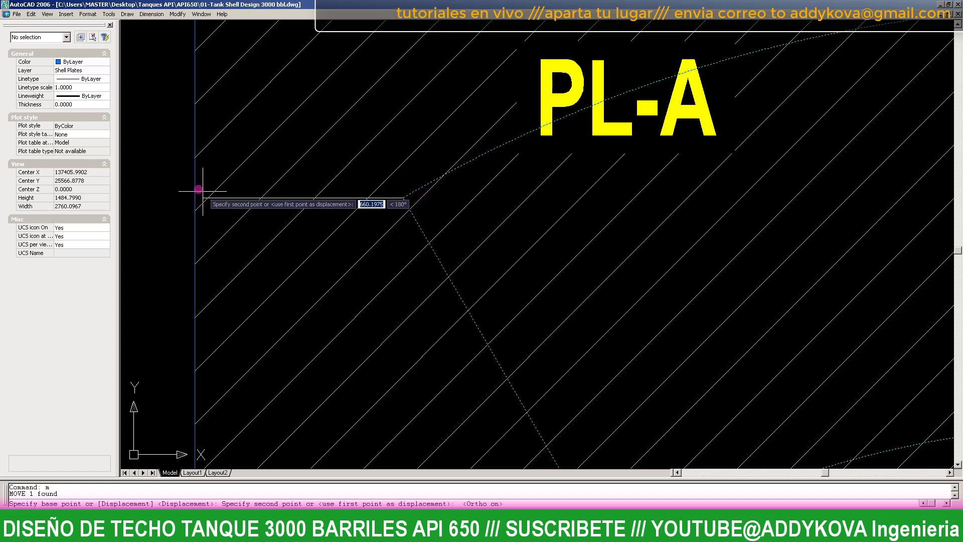
key("Escape")
key("Escape")
scroll(359, 172, "down", 5)
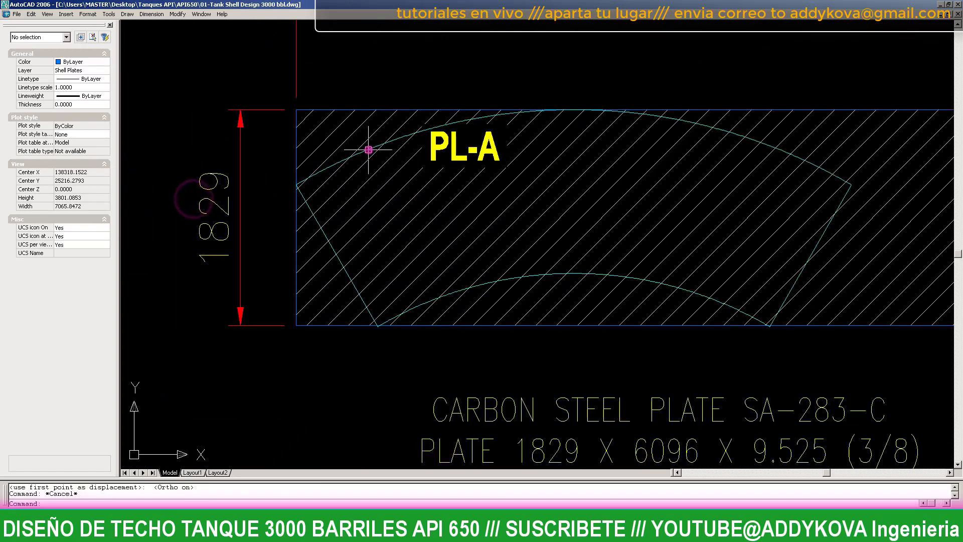
scroll(369, 148, "up", 3)
scroll(370, 148, "down", 4)
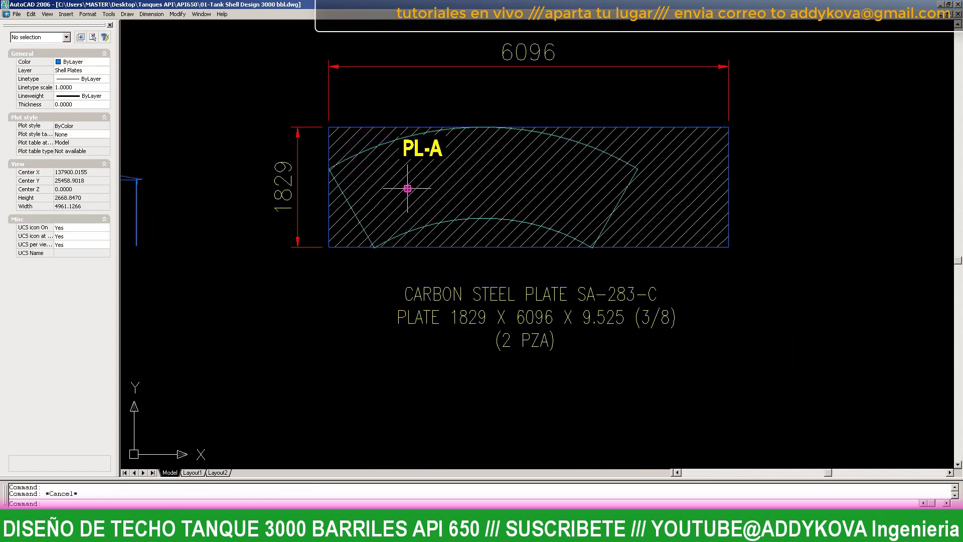
scroll(406, 206, "up", 1)
scroll(501, 276, "down", 2)
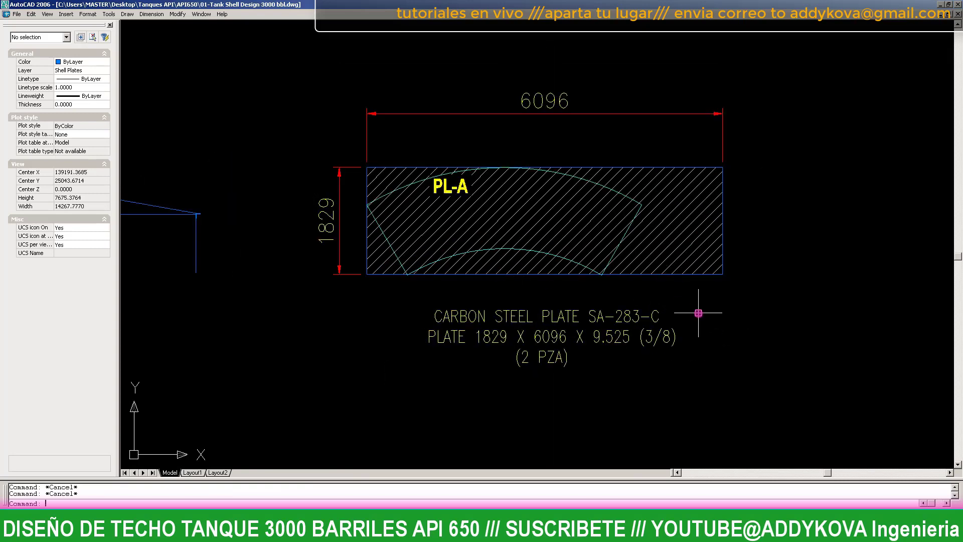
- Trim the old plate hatch back to the plate's cutting edges
type("tr")
key("Return")
left_click(723, 295)
left_click(351, 146)
key("Return")
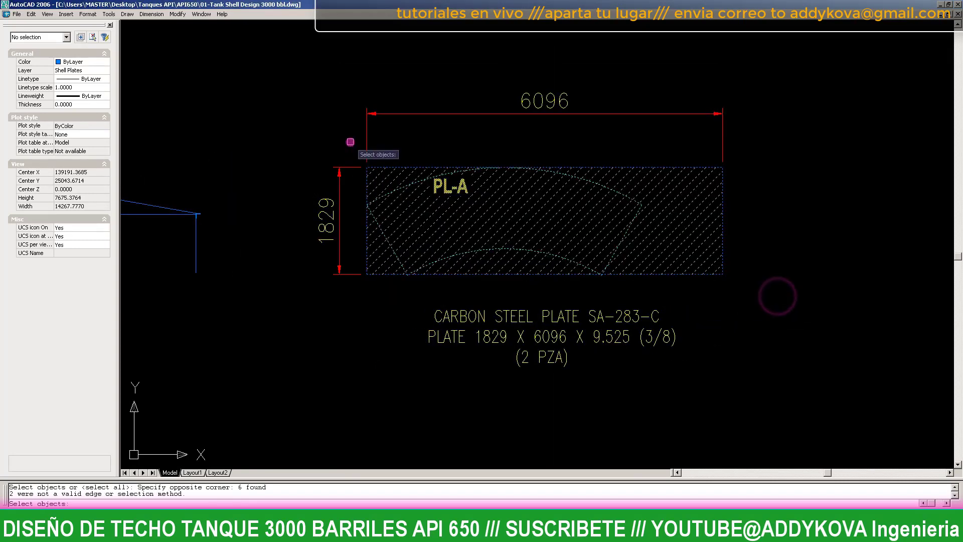
left_click(483, 206)
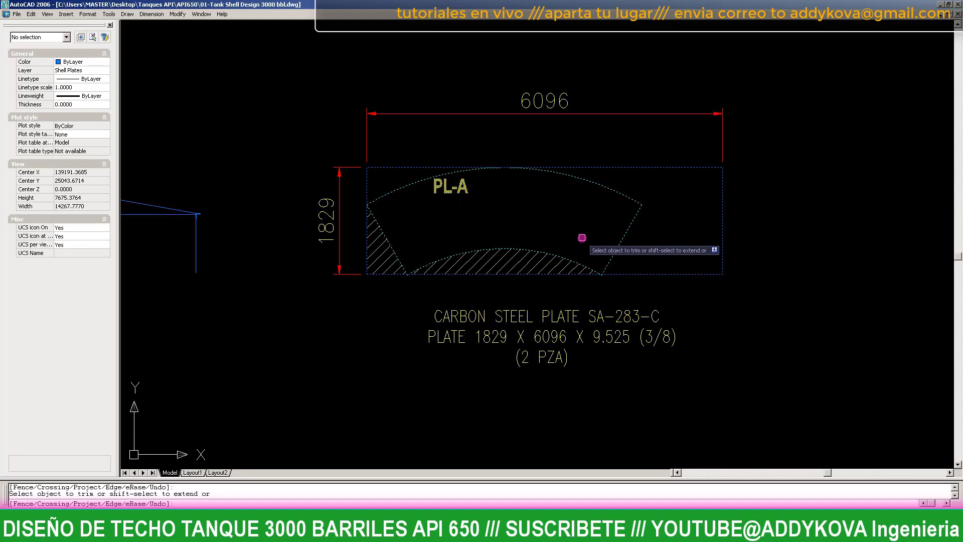
scroll(581, 230, "up", 2)
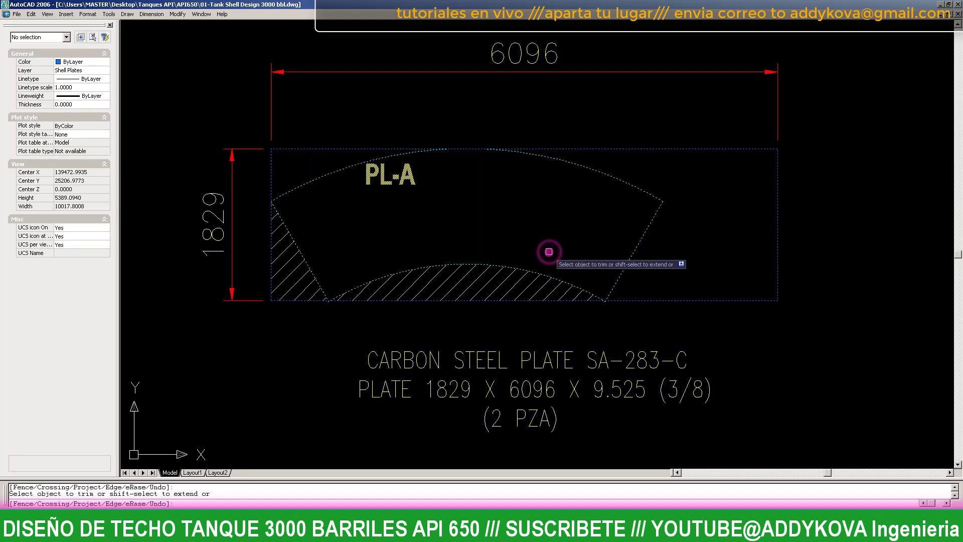
key("Escape")
key("Escape")
scroll(472, 198, "up", 2)
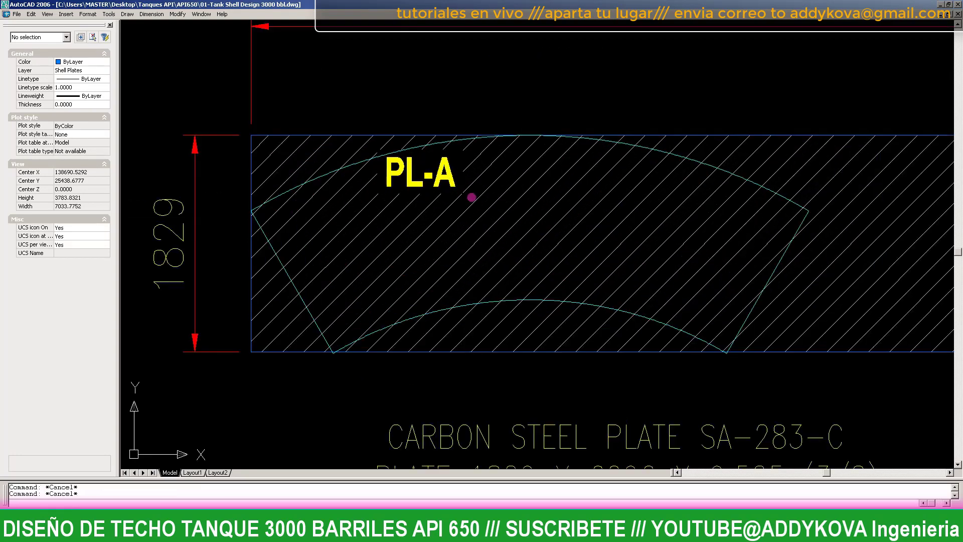
type("e")
key("Escape")
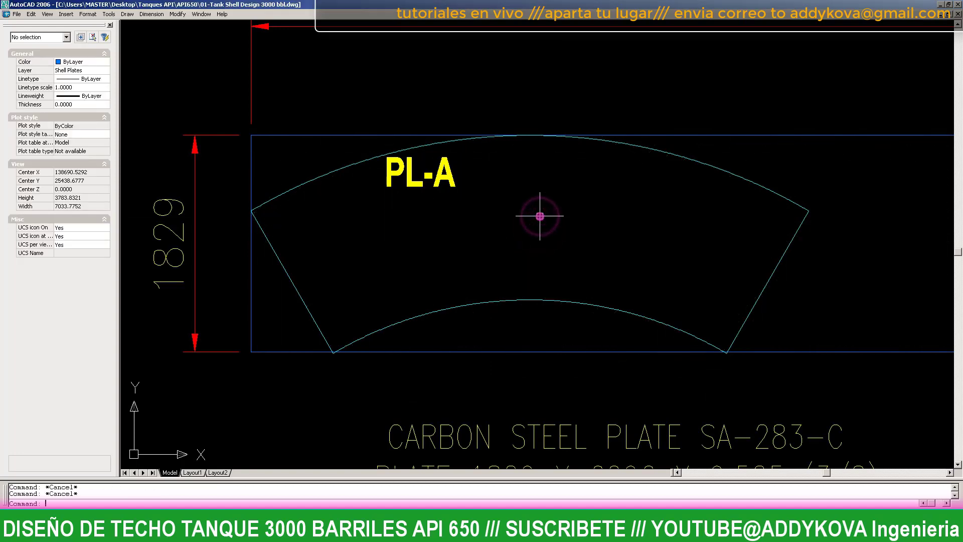
scroll(540, 216, "down", 3)
scroll(662, 240, "up", 2)
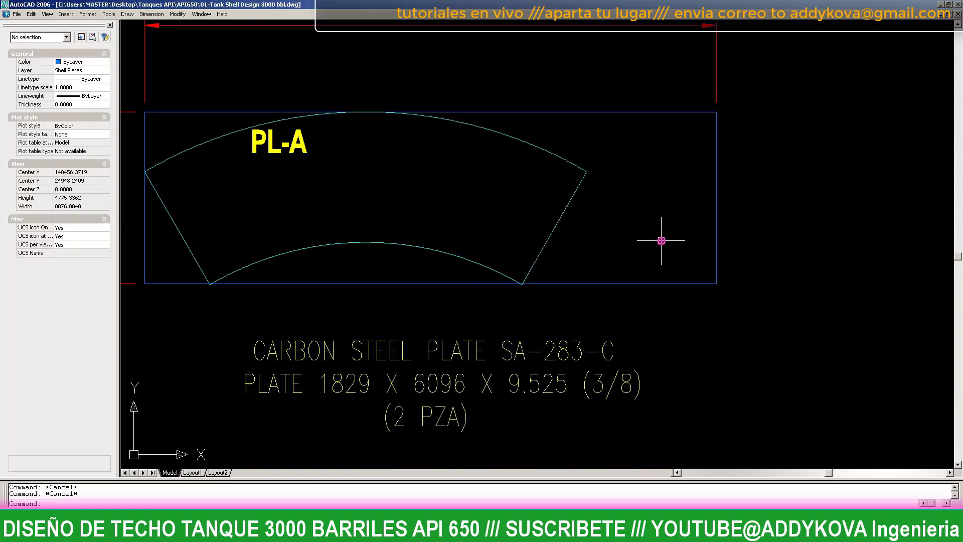
- Hatch the plate area to the right of the roof segment
type("h")
key("Return")
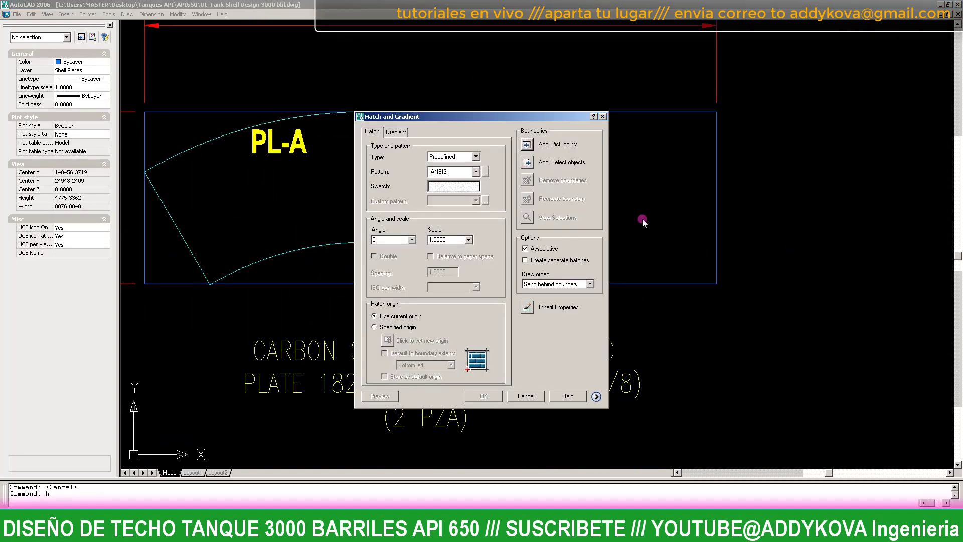
left_click(526, 144)
left_click(652, 191)
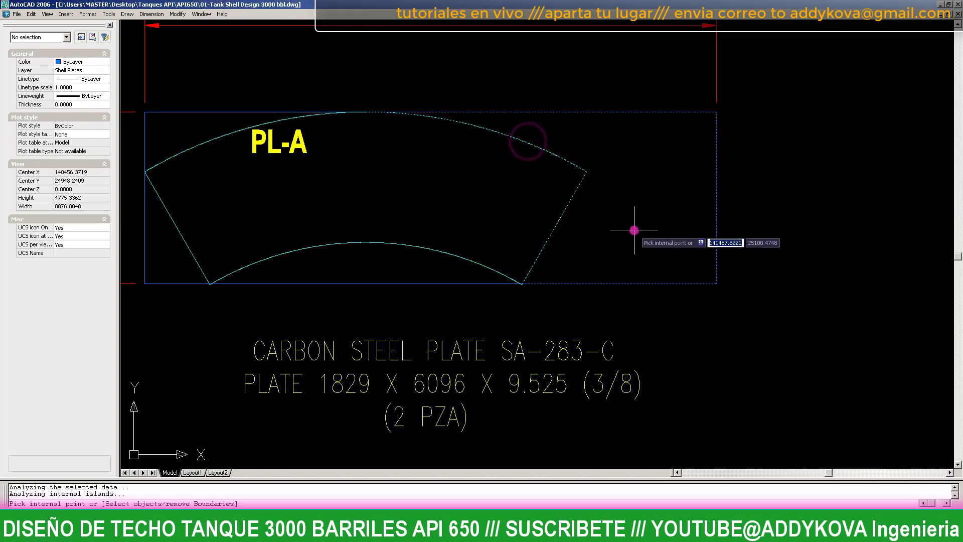
right_click(634, 230)
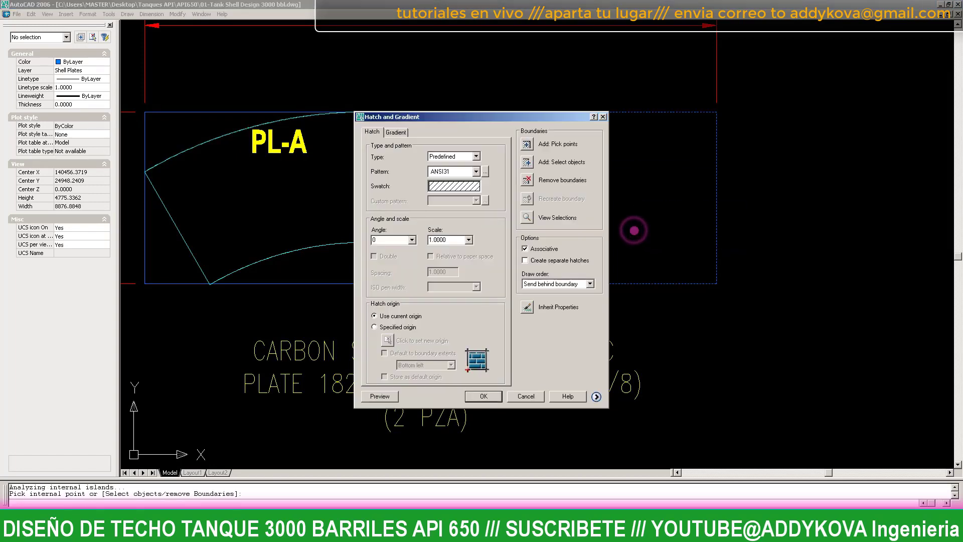
left_click(485, 396)
- Hatch the area below the lower arc and the left triangular area
right_click(388, 284)
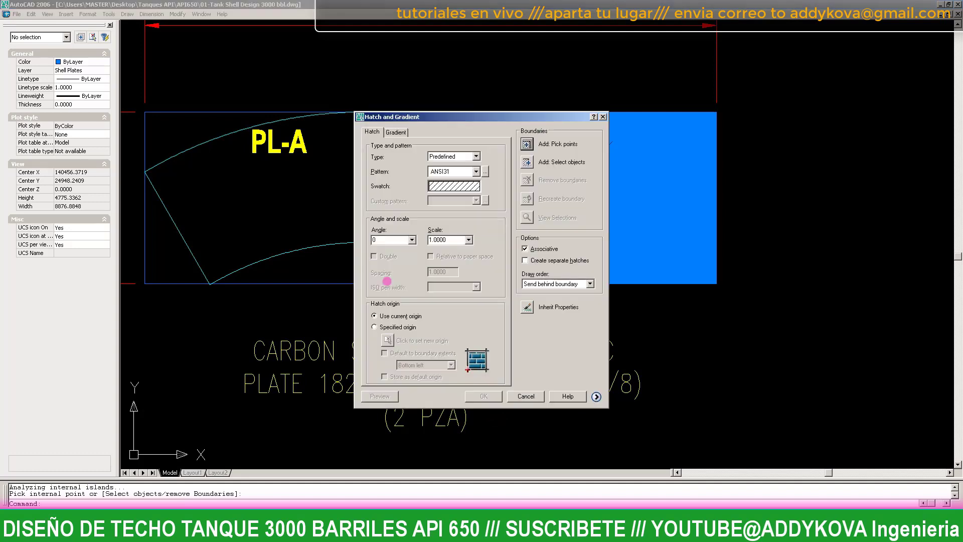
left_click(527, 144)
left_click(375, 262)
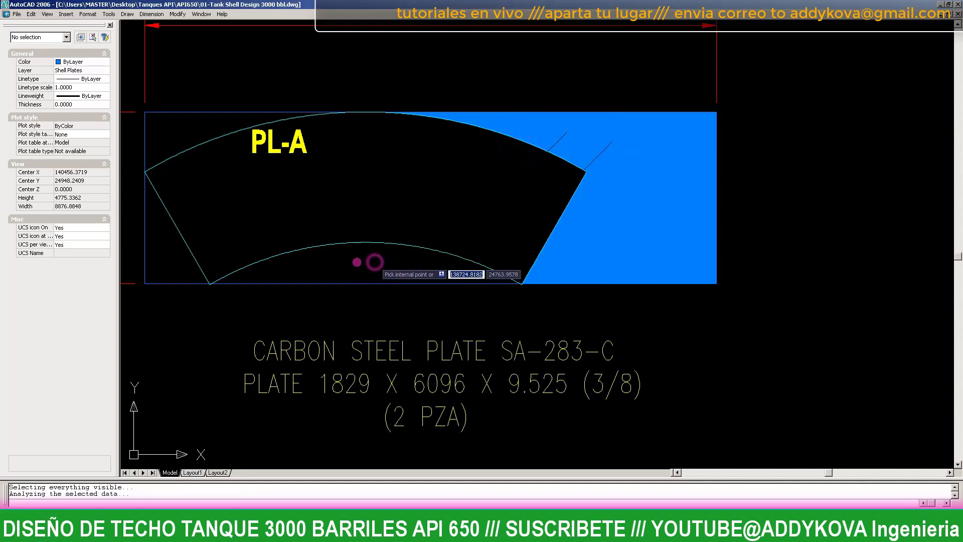
left_click(174, 255)
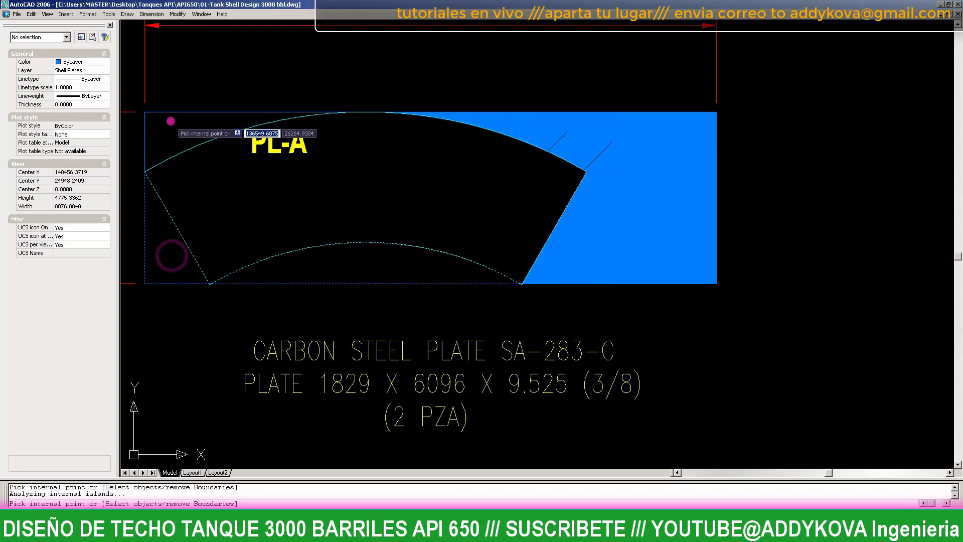
right_click(341, 278)
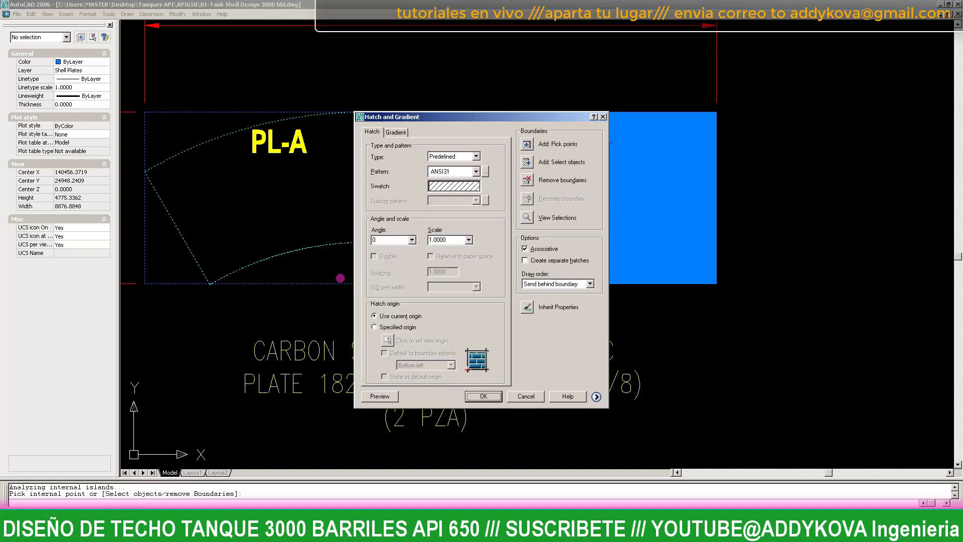
left_click(509, 397)
scroll(497, 381, "down", 3)
scroll(526, 360, "down", 5)
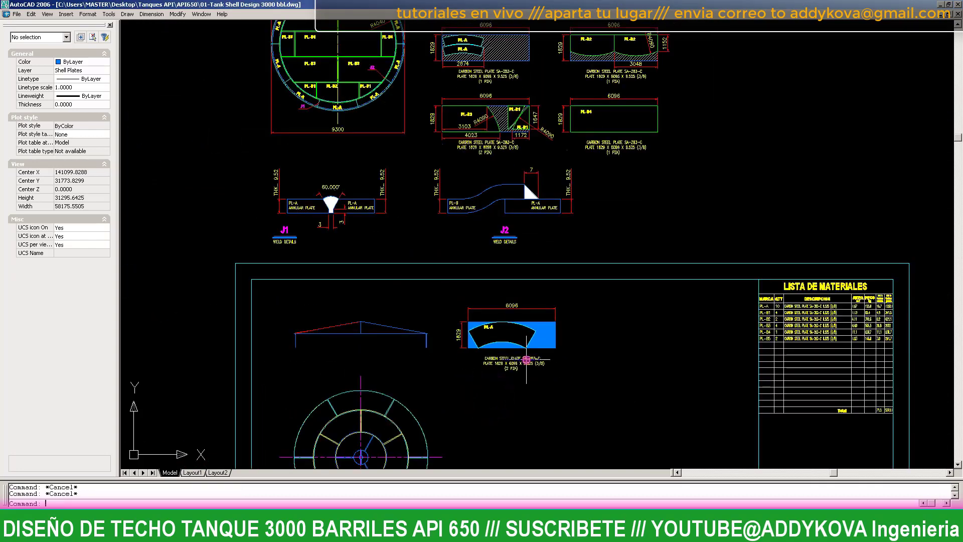
- Match the blue fill to the existing diagonal hatch using MA
type("ma")
key("Return")
scroll(496, 158, "up", 3)
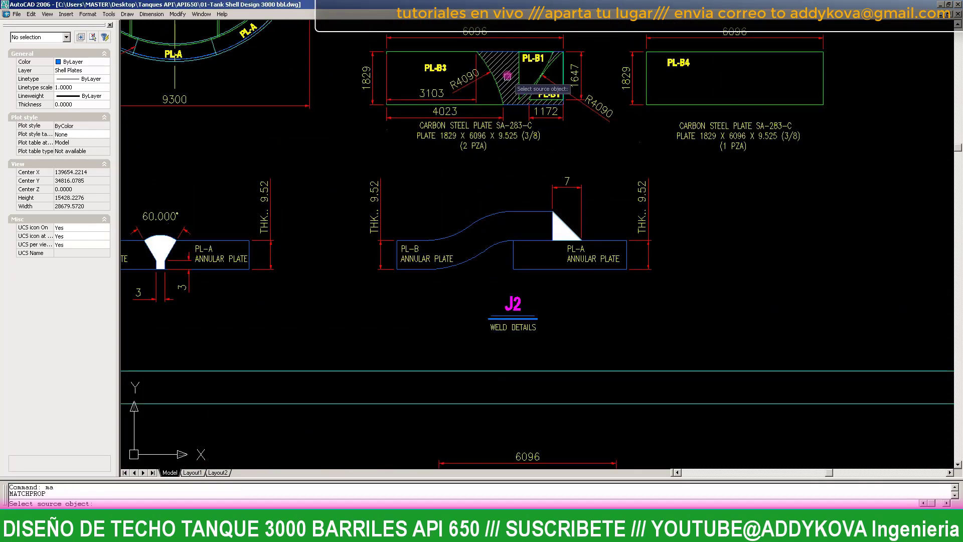
left_click(507, 76)
scroll(521, 211, "down", 3)
scroll(647, 301, "up", 5)
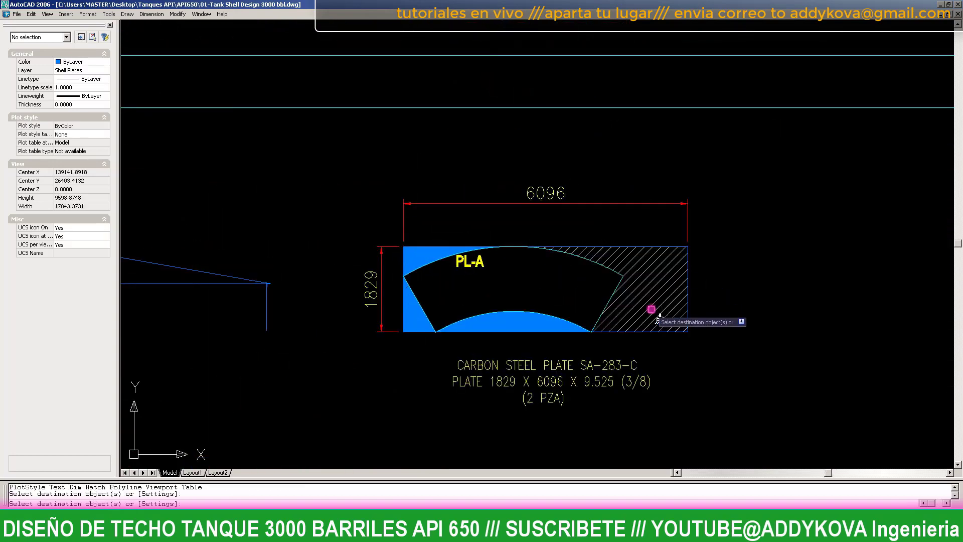
left_click(514, 321)
scroll(472, 323, "up", 2)
scroll(409, 301, "up", 1)
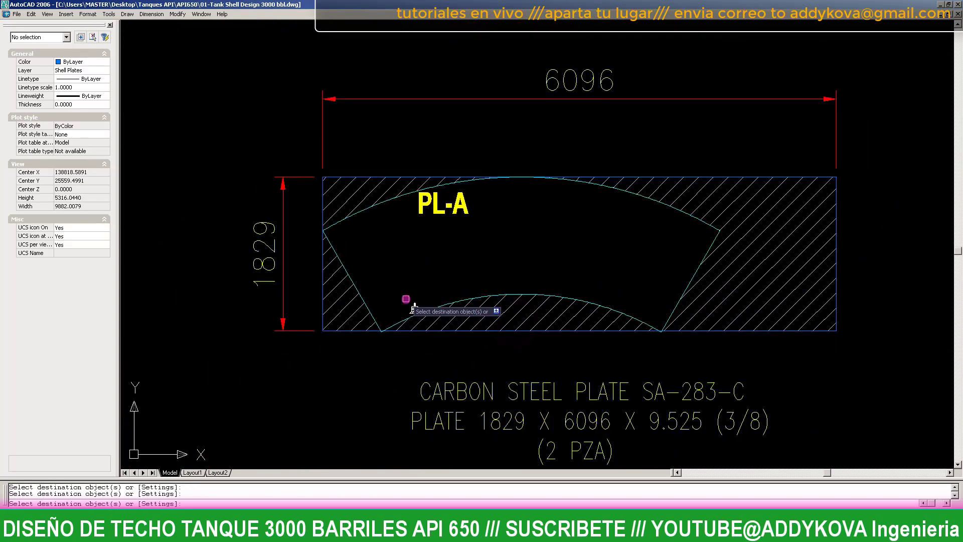
scroll(422, 215, "down", 2)
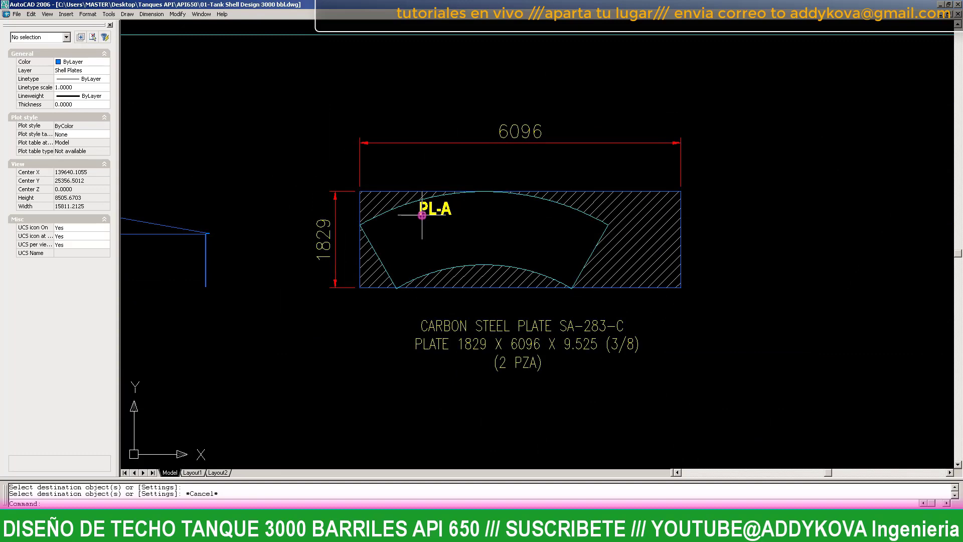
scroll(422, 215, "down", 2)
key("Escape")
scroll(494, 219, "up", 4)
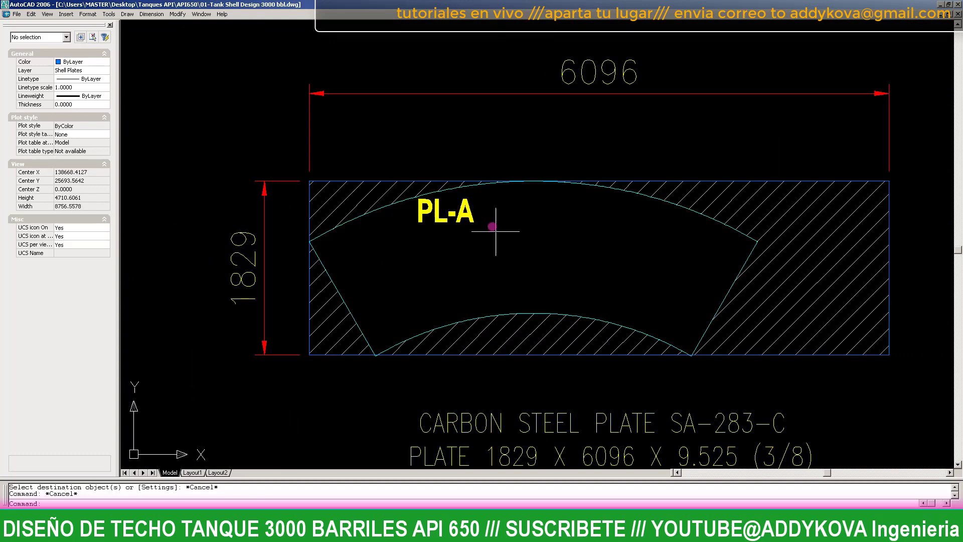
scroll(430, 194, "down", 4)
scroll(528, 209, "up", 4)
- Edit the PL-A label text
double_click(512, 203)
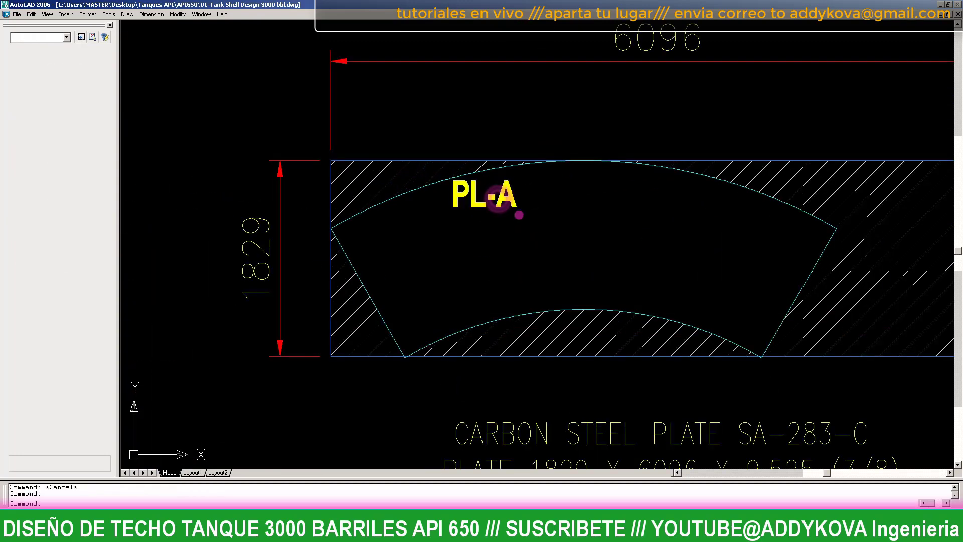
key("Return")
left_click(506, 204)
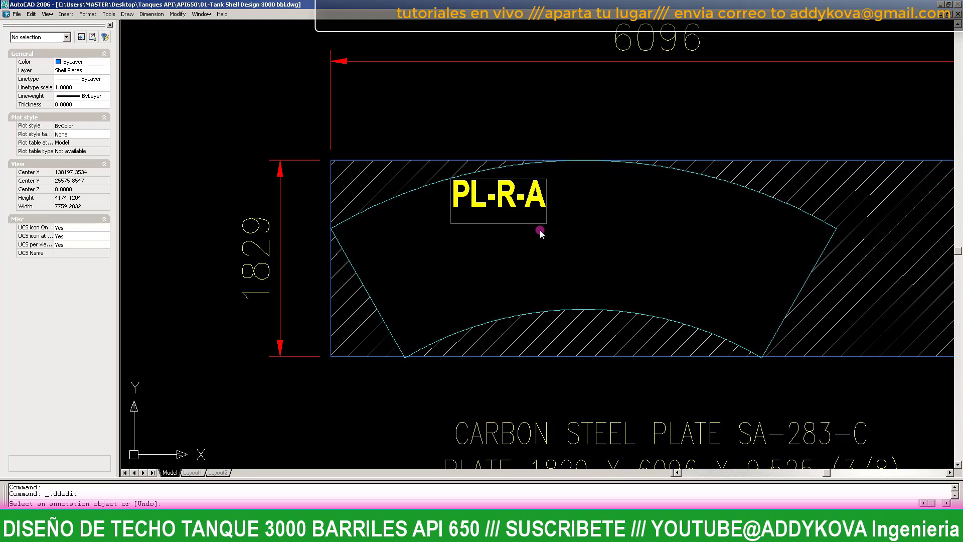
- Move the PL-R-A label lower and further left on the plate
scroll(570, 238, "down", 2)
scroll(570, 236, "up", 3)
key("Escape")
left_click(491, 211)
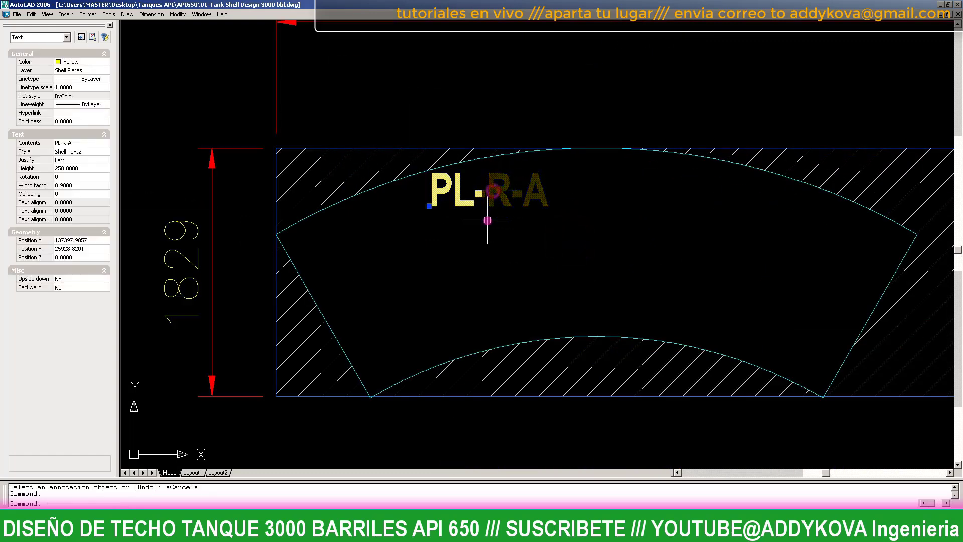
type("M")
key("Return")
left_click(480, 218)
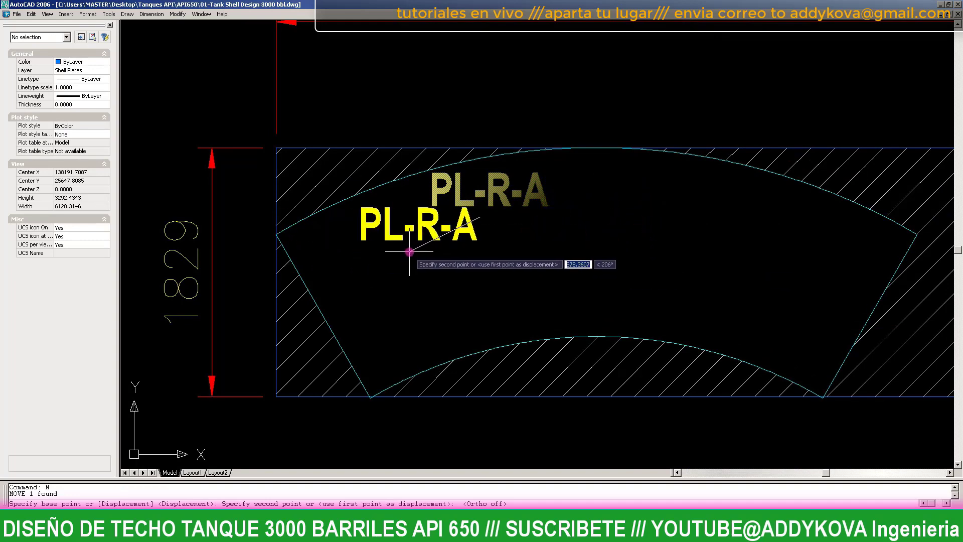
left_click(408, 249)
key("Escape")
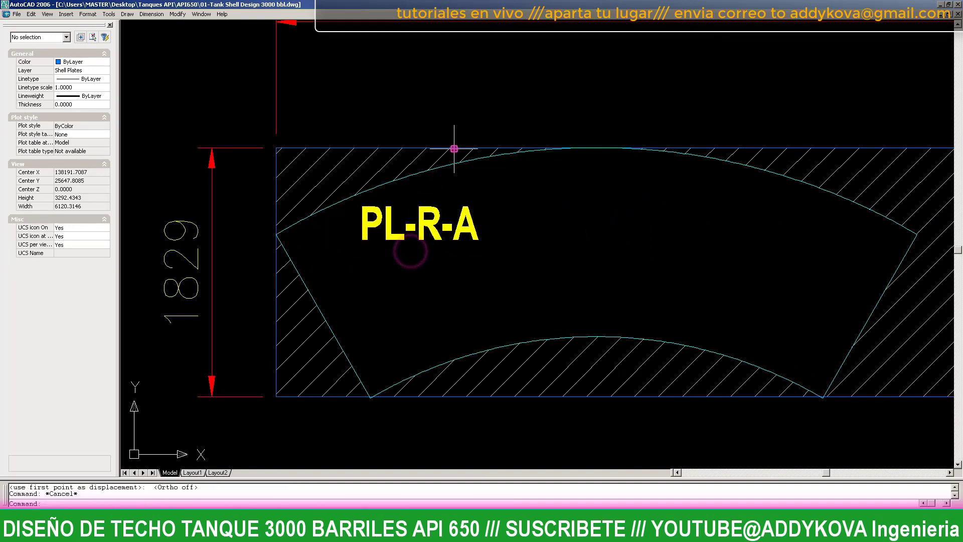
- Change the PL-R-A quantity note from (2 PZA) to (6 PZA)
scroll(455, 148, "down", 5)
scroll(448, 176, "up", 4)
scroll(472, 150, "down", 4)
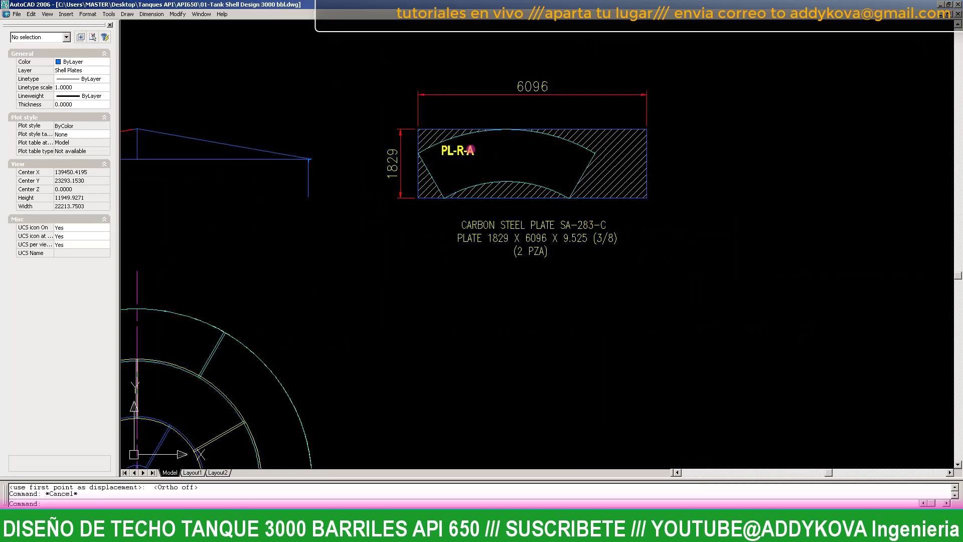
scroll(473, 149, "down", 3)
scroll(488, 210, "down", 2)
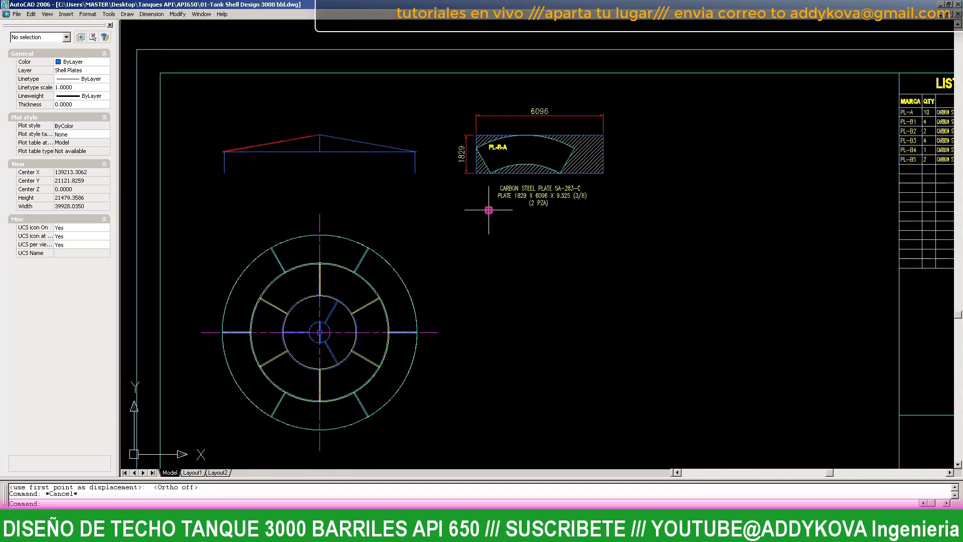
scroll(461, 255, "up", 2)
scroll(507, 206, "down", 1)
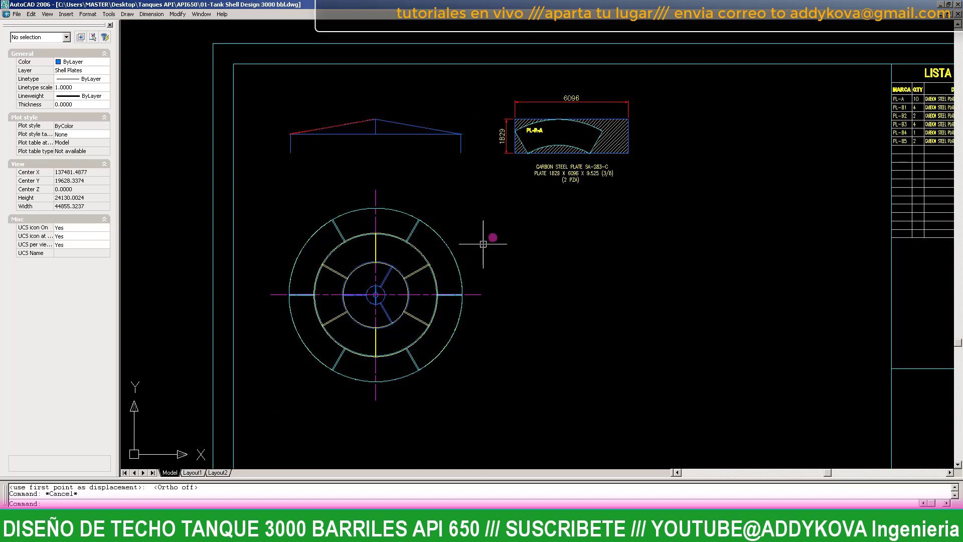
scroll(573, 179, "up", 5)
scroll(556, 265, "up", 3)
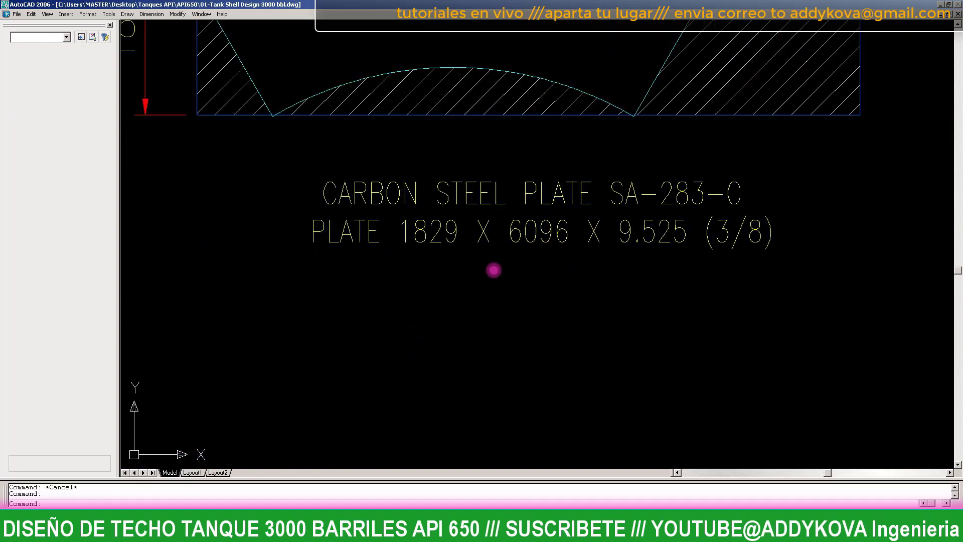
double_click(492, 271)
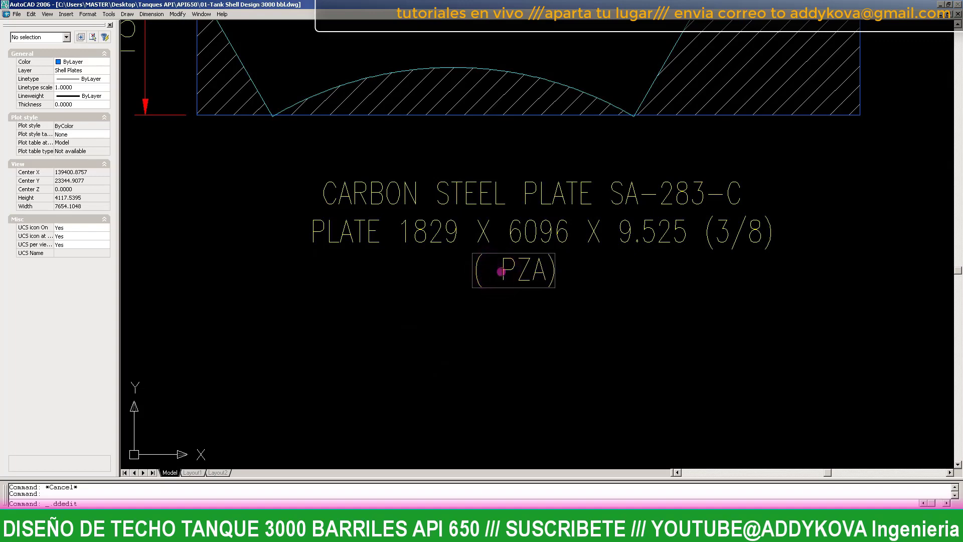
scroll(696, 331, "down", 3)
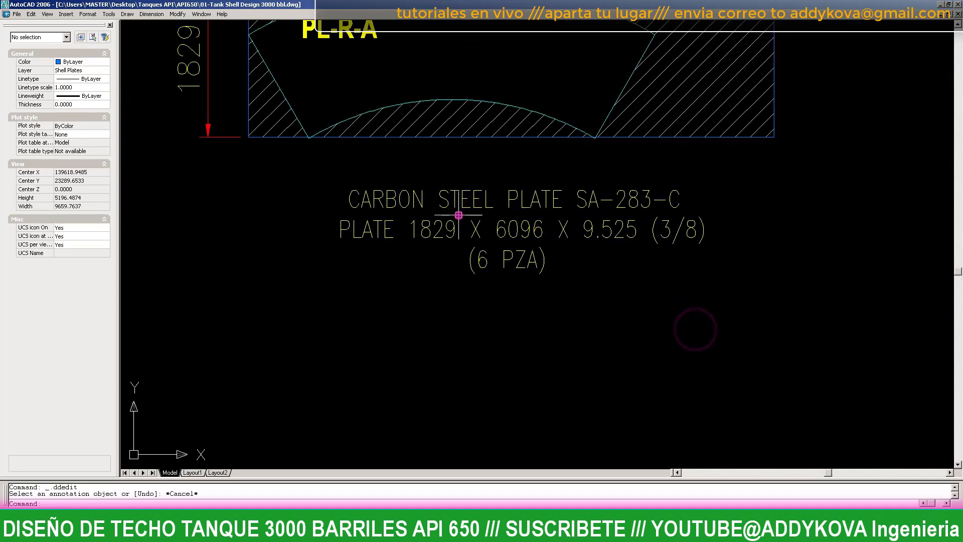
key("Escape")
scroll(519, 146, "up", 2)
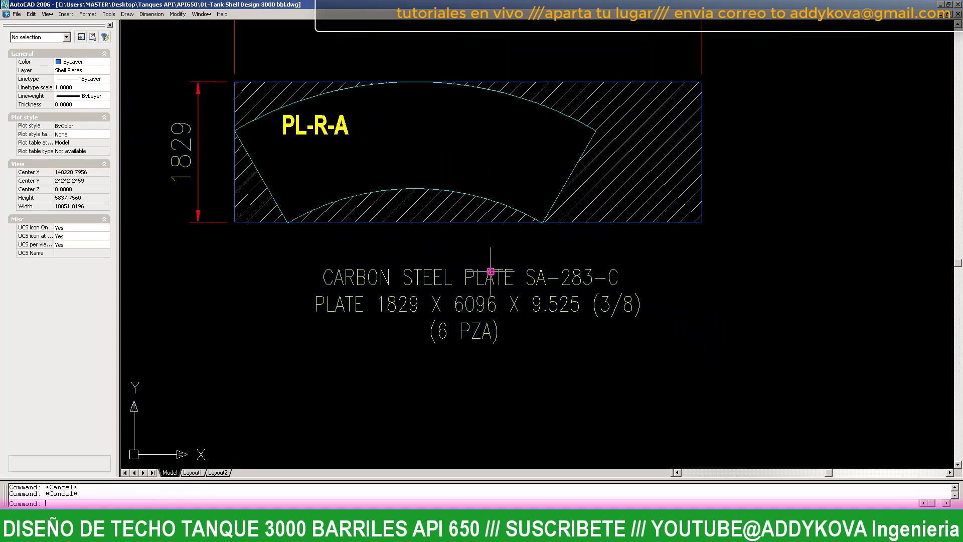
type("dli")
key("Return")
- Add the 4713 linear dimension across the top of the PL-R-A plate
scroll(303, 108, "up", 3)
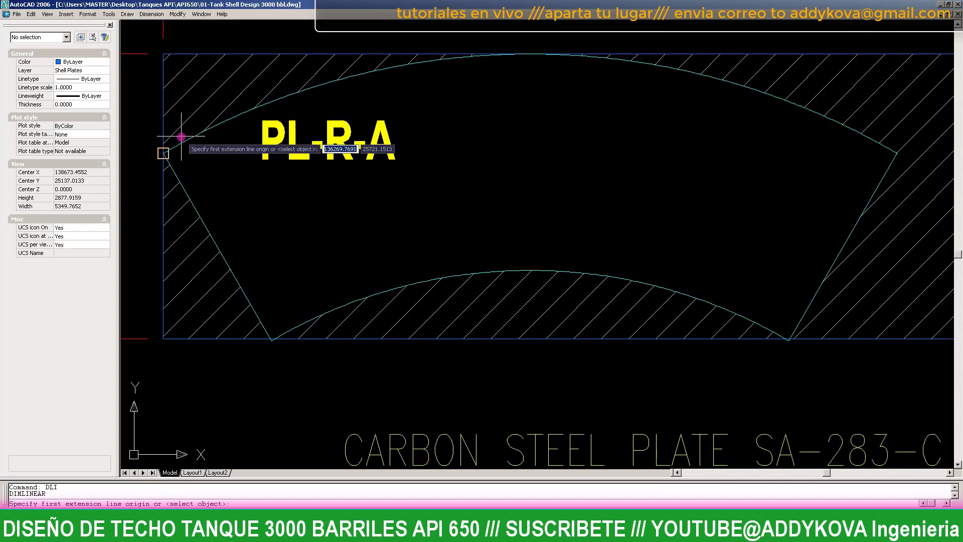
left_click(163, 153)
scroll(185, 139, "down", 2)
scroll(612, 142, "up", 2)
left_click(622, 146)
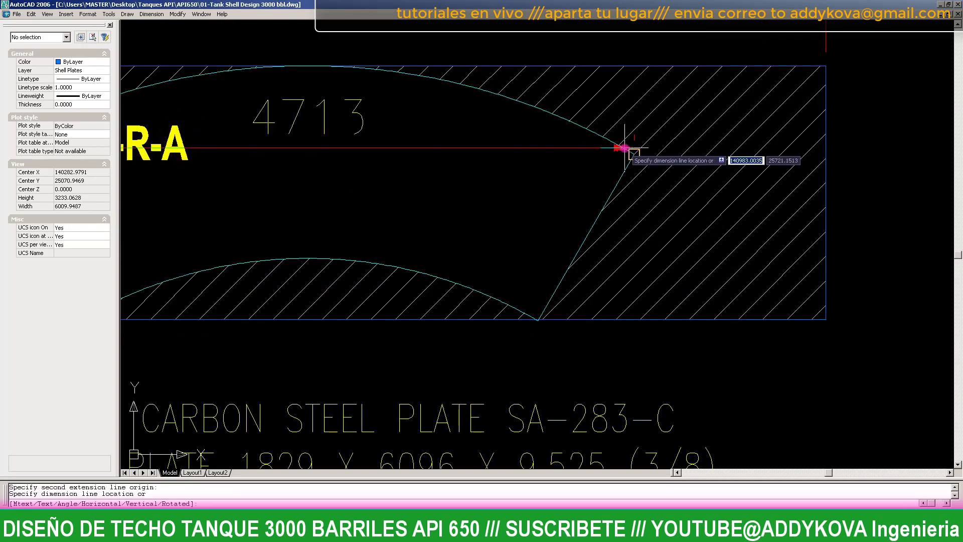
scroll(586, 160, "down", 3)
scroll(584, 137, "up", 2)
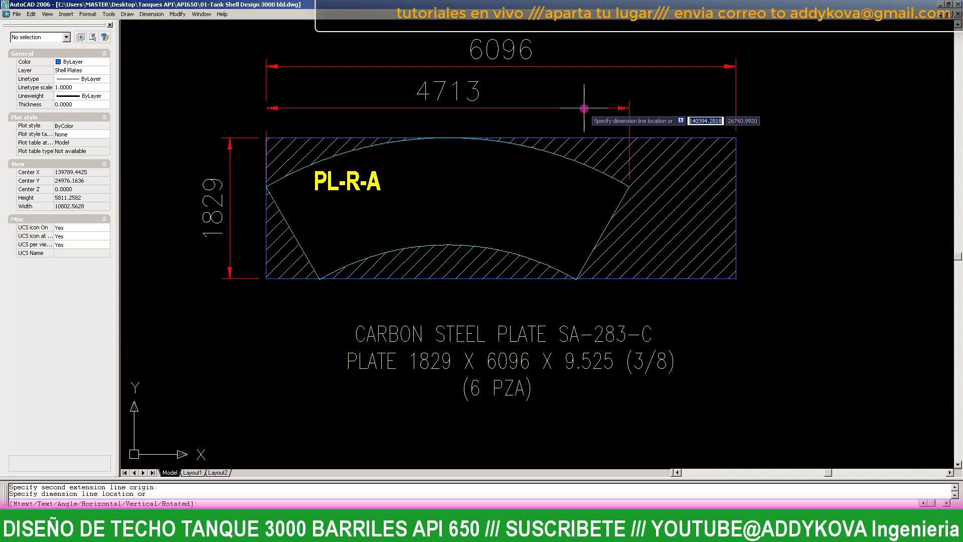
left_click(585, 108)
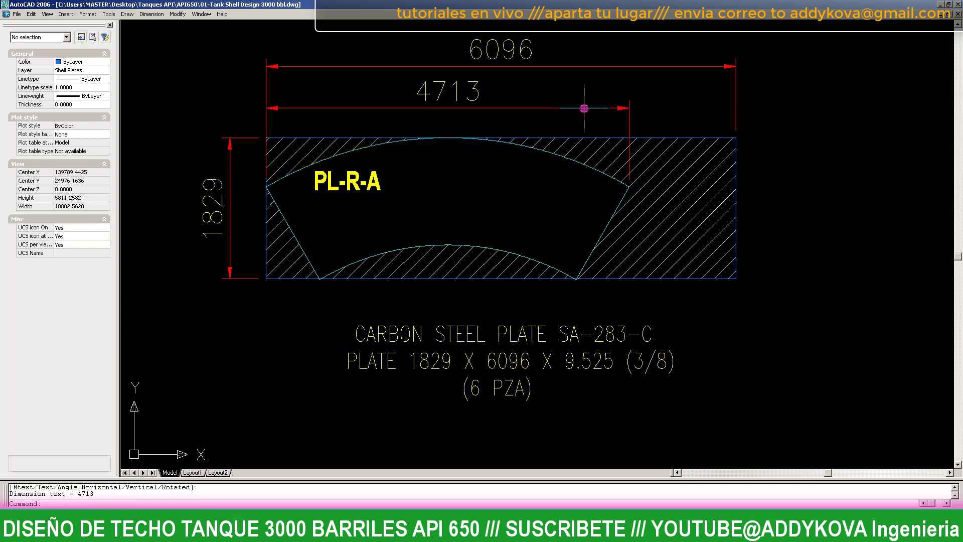
key("Return")
key("Escape")
- Add the 1389 aligned dimension along the plate's slanted cut edge
type("d")
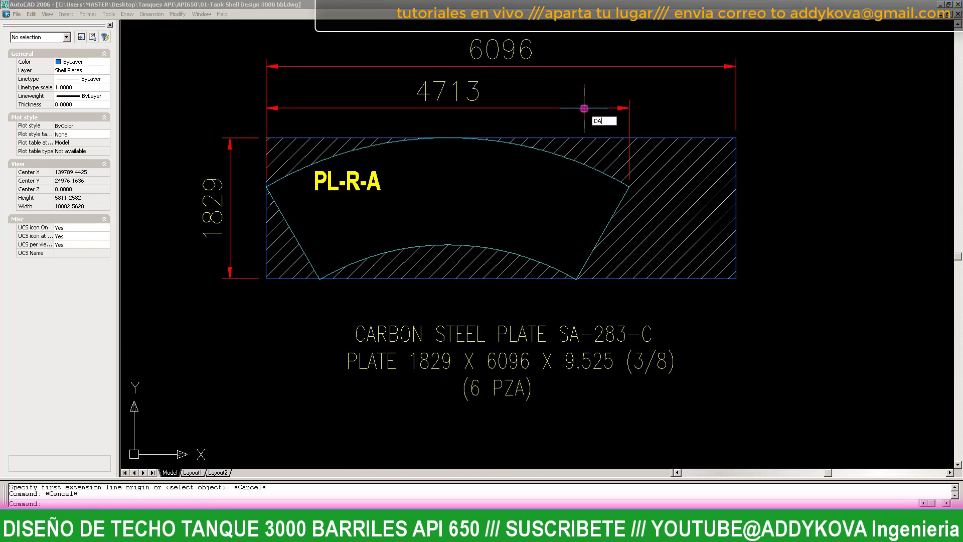
type("l")
key("Return")
scroll(634, 206, "up", 2)
left_click(622, 174)
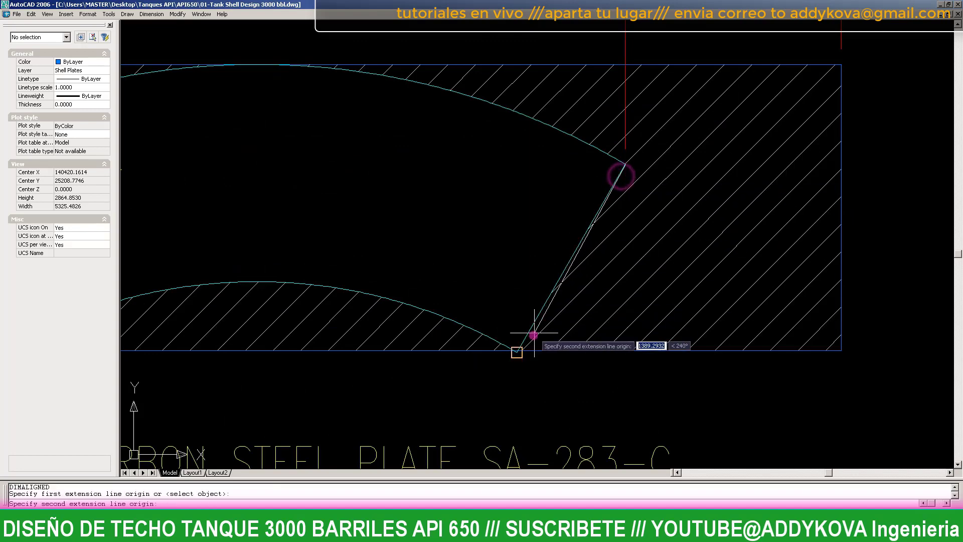
left_click(518, 351)
scroll(535, 247, "down", 2)
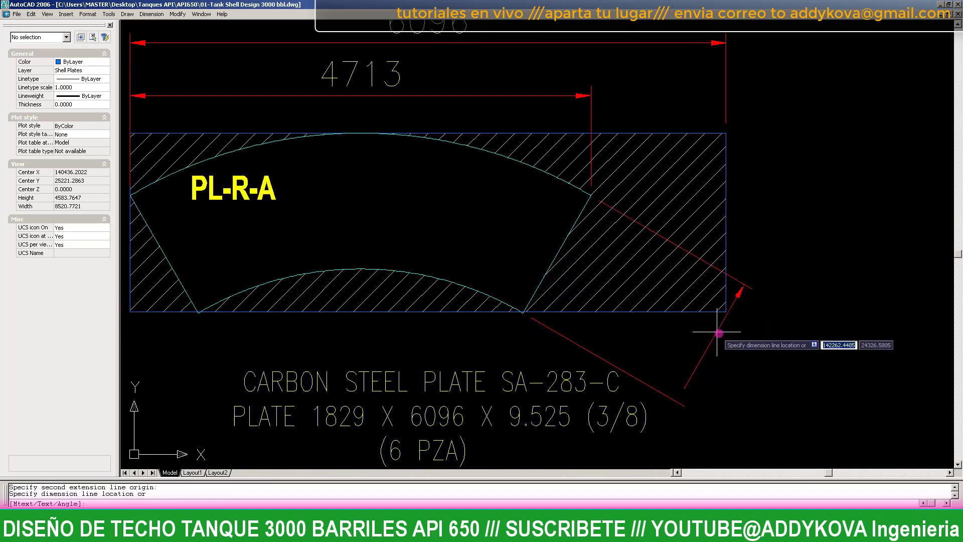
left_click(763, 346)
scroll(552, 294, "down", 4)
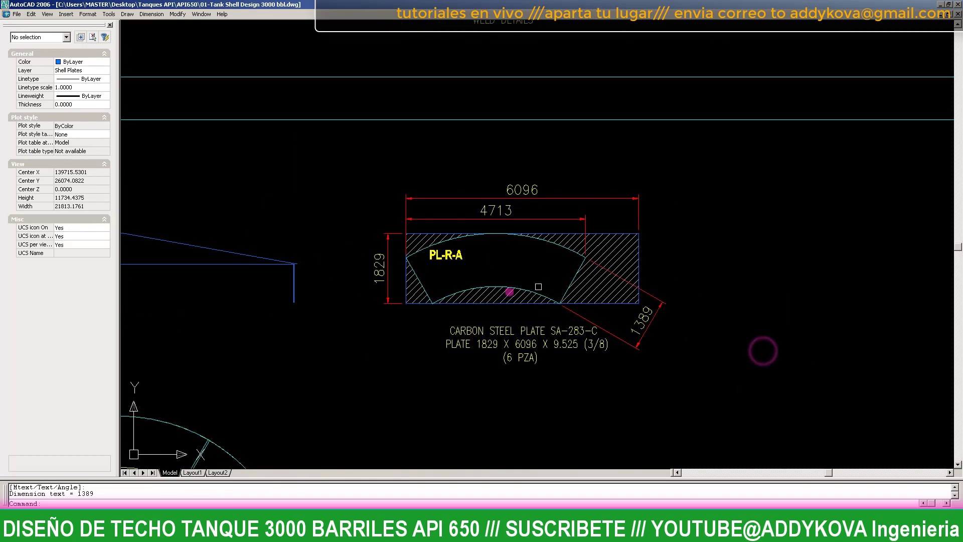
scroll(510, 291, "up", 4)
scroll(482, 289, "down", 3)
key("Escape")
key("Escape")
scroll(497, 274, "up", 2)
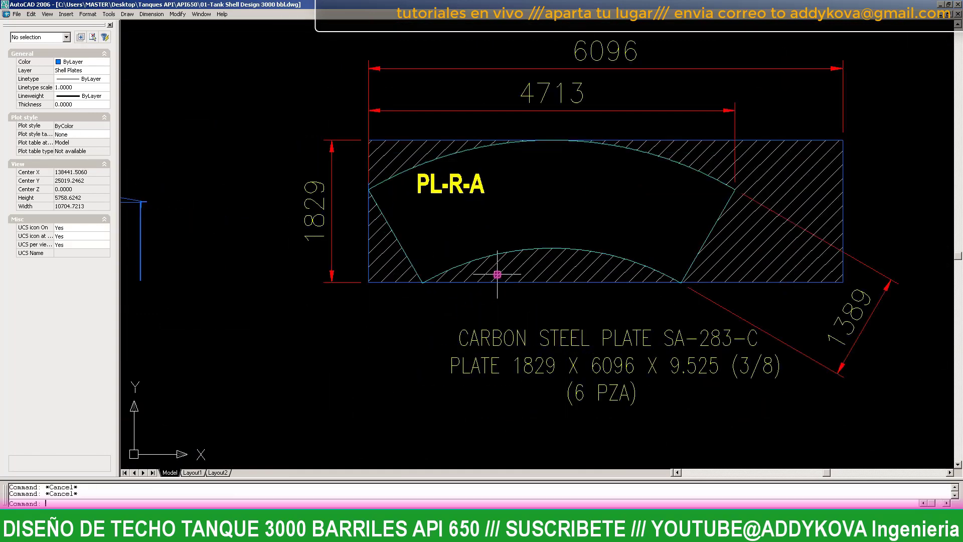
scroll(497, 275, "up", 2)
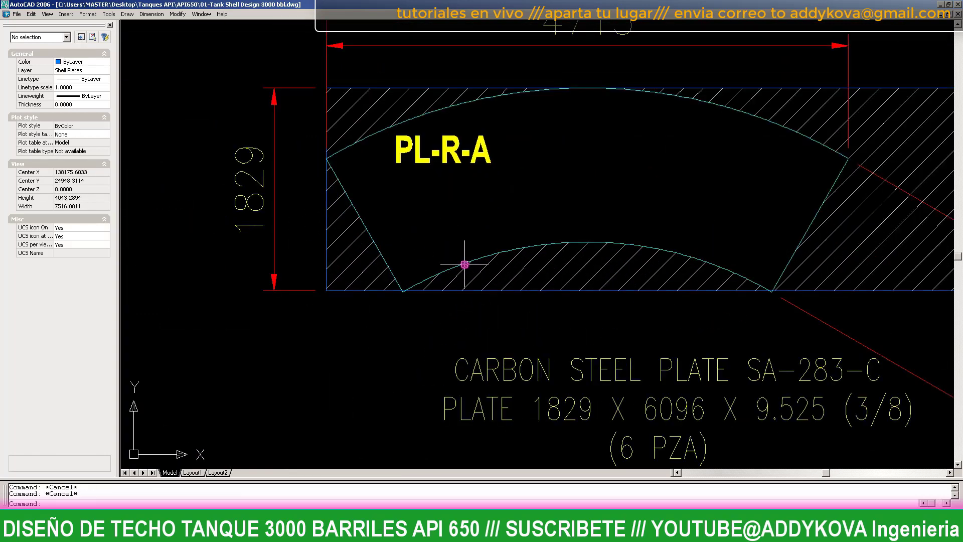
- Dimension the upper and lower arcs with radius callouts R4670 and R3281
left_click(157, 14)
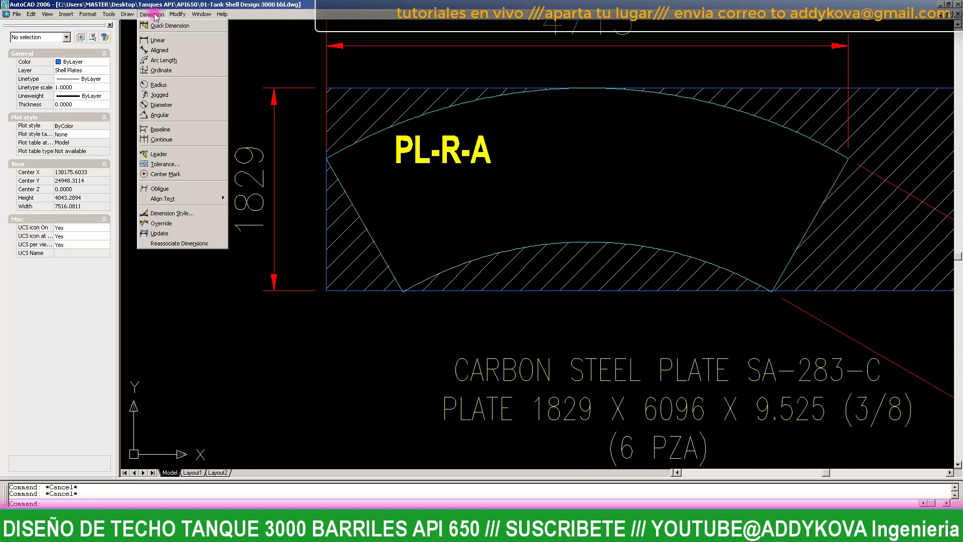
left_click(164, 86)
left_click(536, 93)
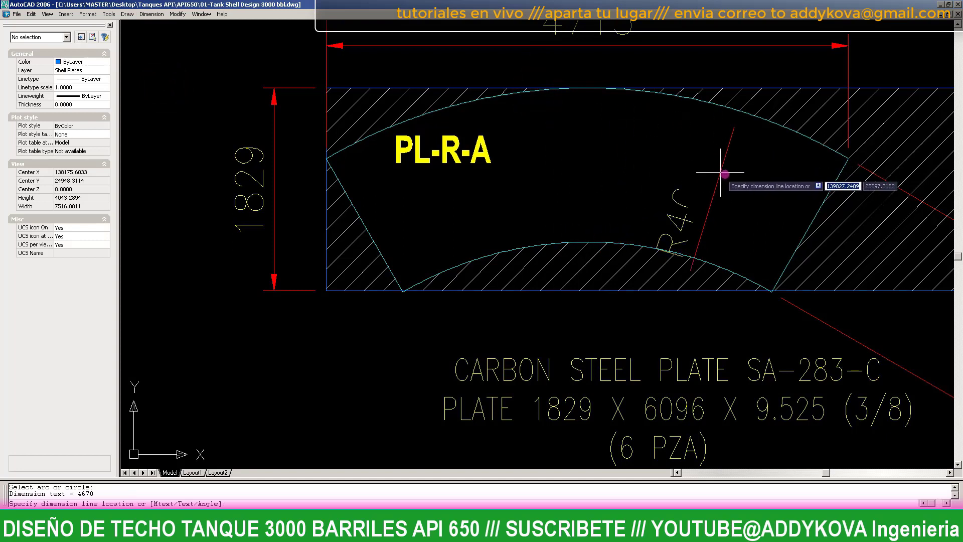
left_click(745, 188)
key("Return")
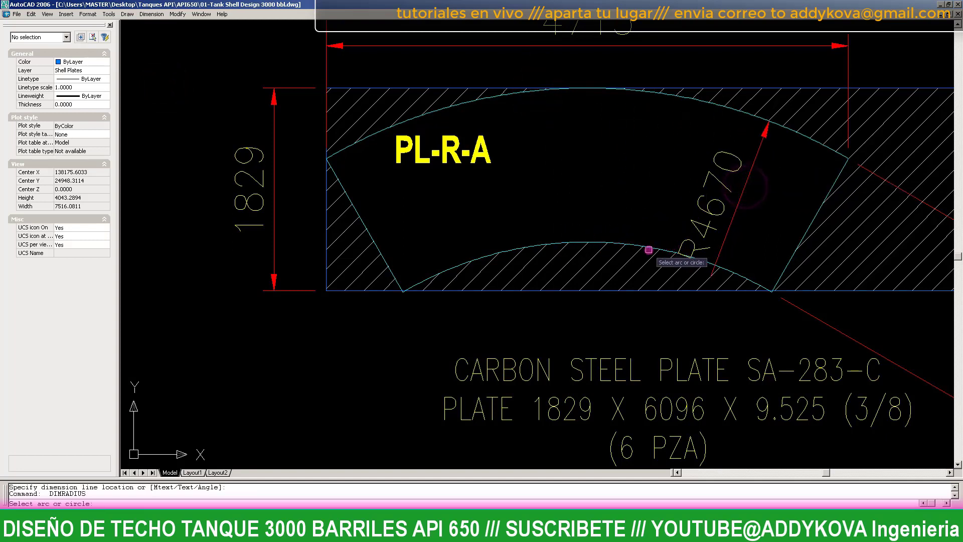
left_click(649, 250)
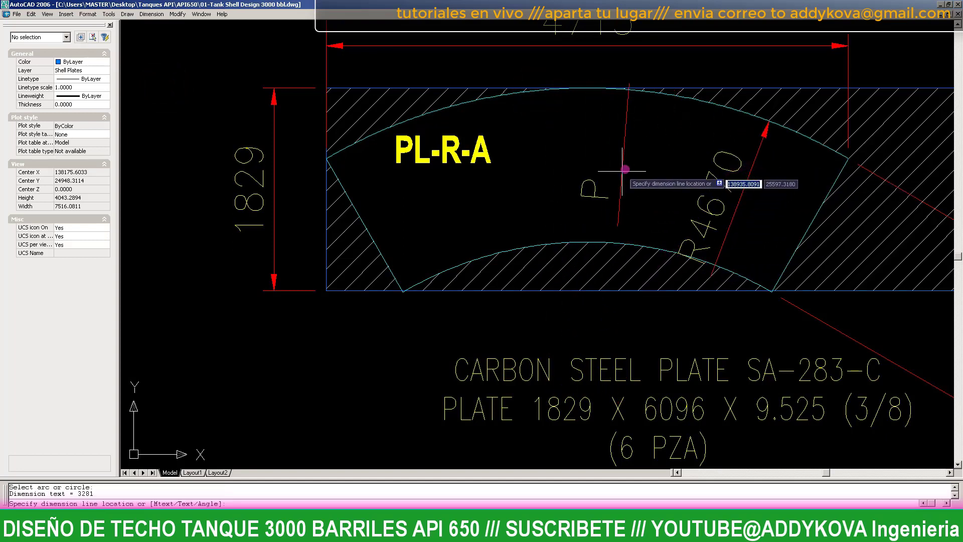
left_click(657, 178)
scroll(483, 171, "down", 3)
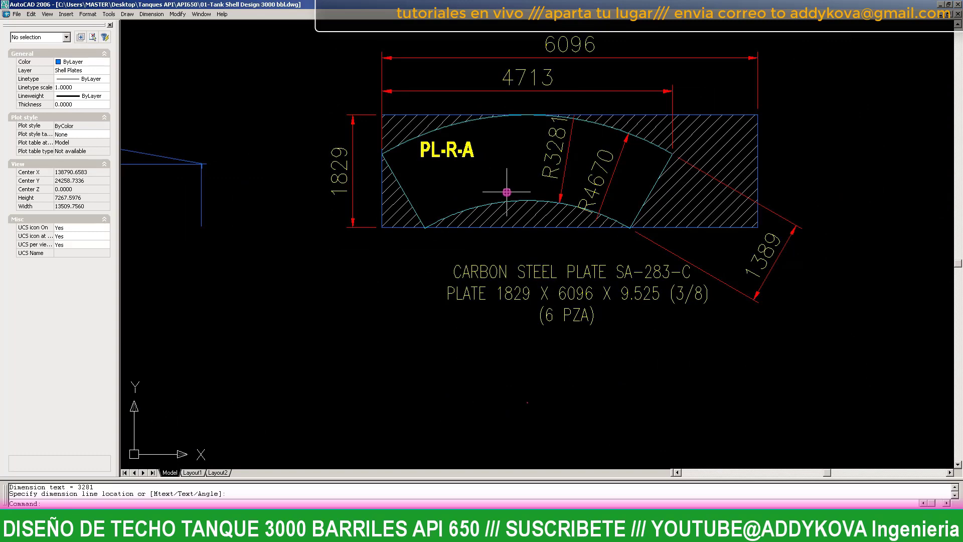
scroll(506, 192, "down", 2)
scroll(476, 256, "up", 3)
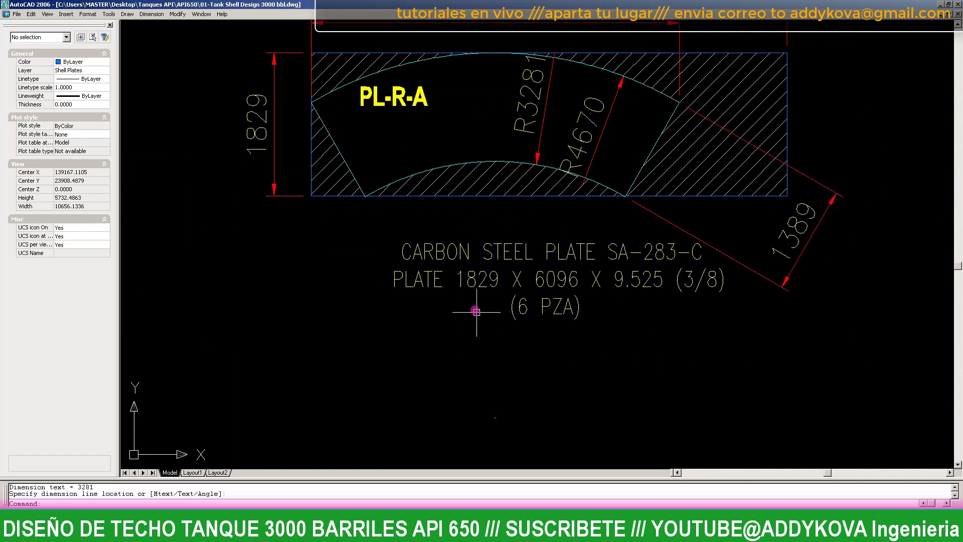
- Edit the plate size note, changing thickness 9.525 to 6 and the 3/8 fraction to 1
scroll(646, 288, "up", 3)
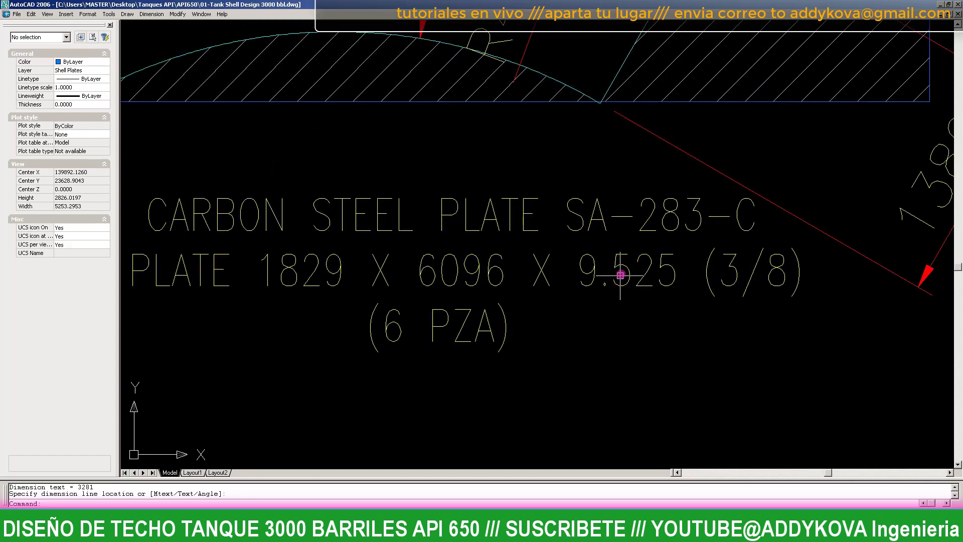
double_click(623, 267)
mouse_move(627, 259)
left_mouse_down()
mouse_move(674, 264)
mouse_move(580, 259)
left_mouse_up()
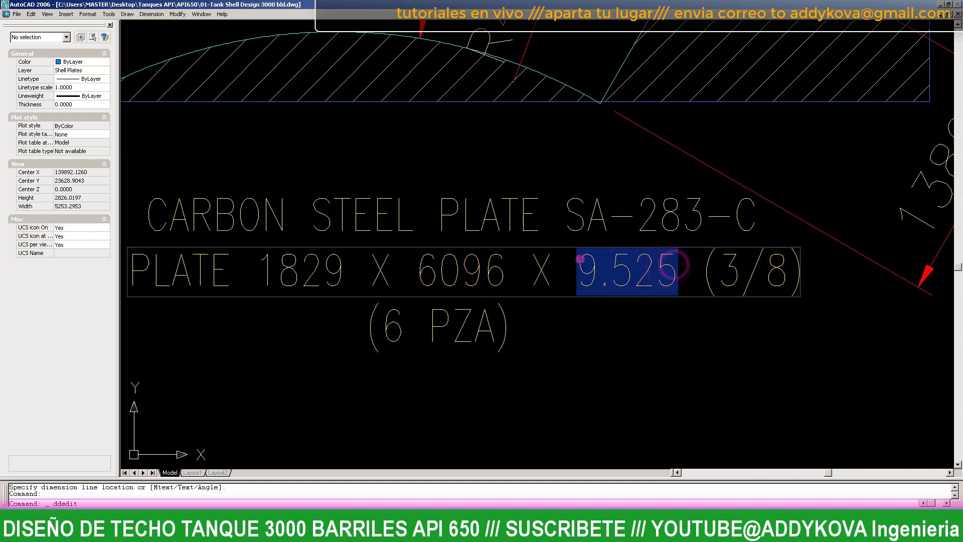
type("6")
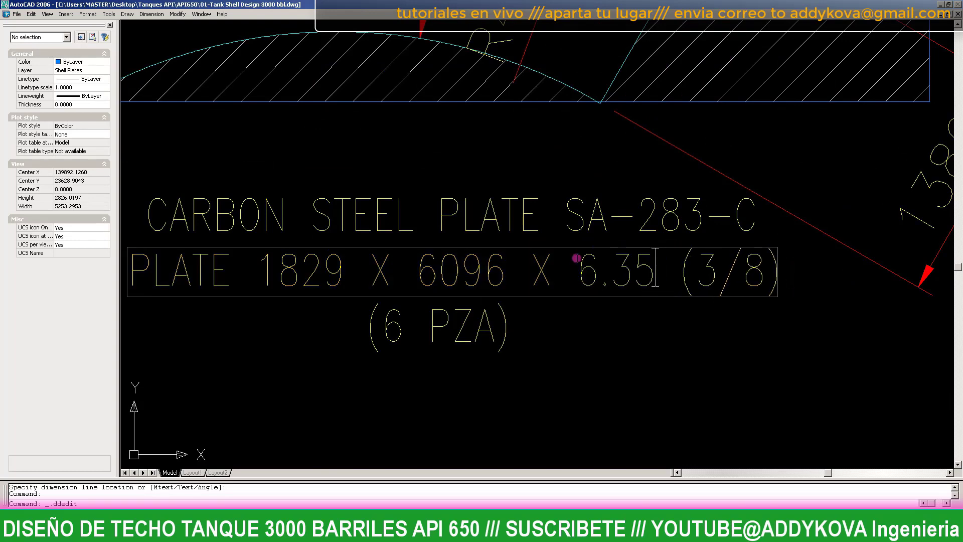
left_click_drag(763, 270, 707, 264)
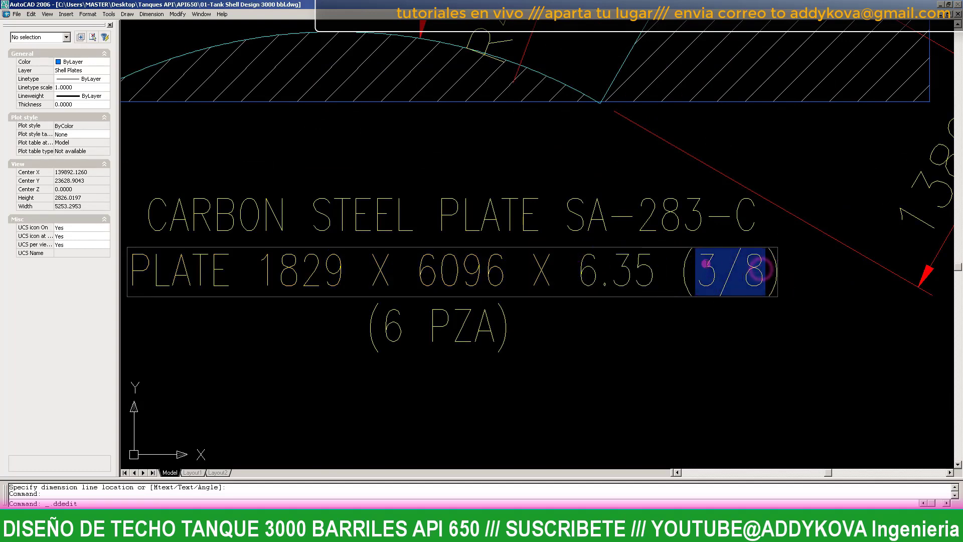
type("1")
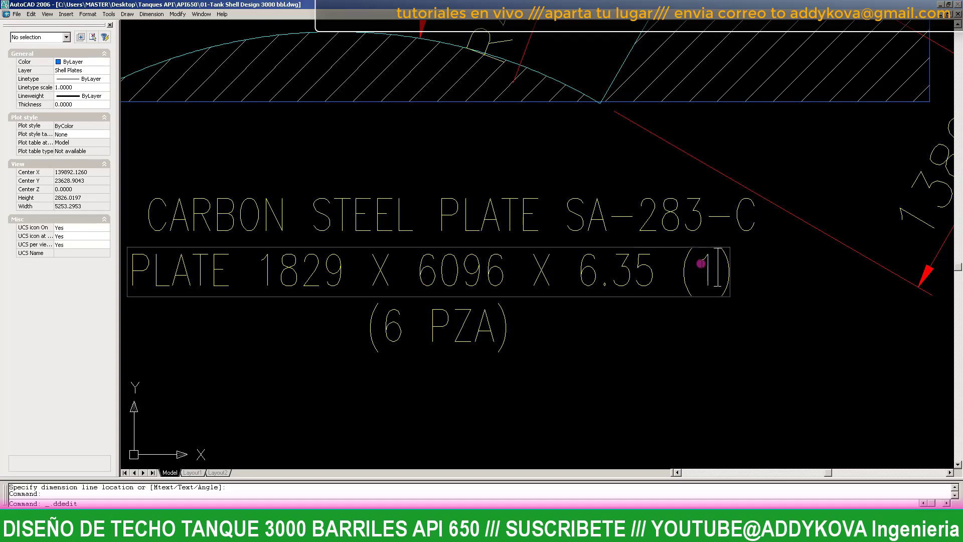
left_click(722, 378)
key("Escape")
- Pull the 1389 dimension inside the PL-R-A outline, beside the slanted edge
scroll(620, 379, "down", 3)
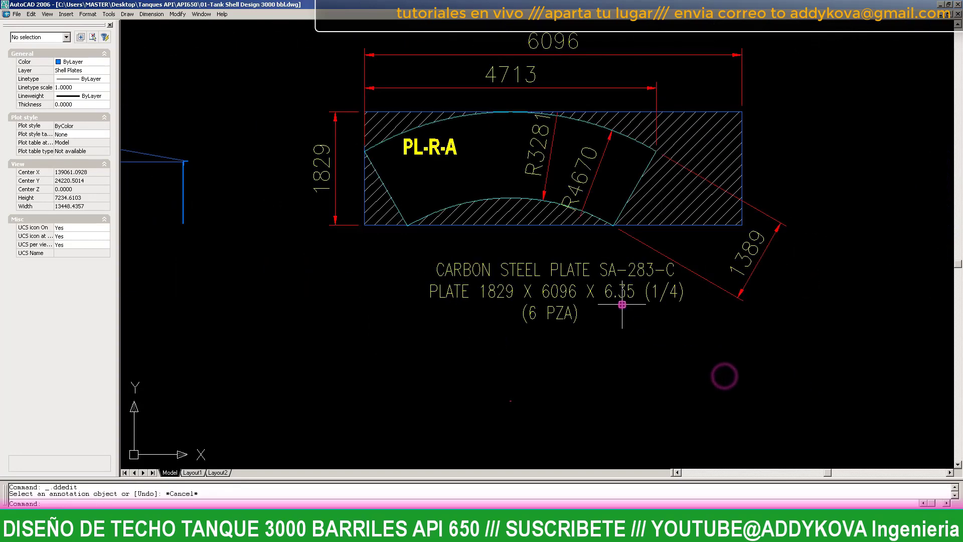
scroll(502, 321, "down", 4)
scroll(621, 296, "up", 2)
scroll(699, 279, "up", 2)
left_click(699, 279)
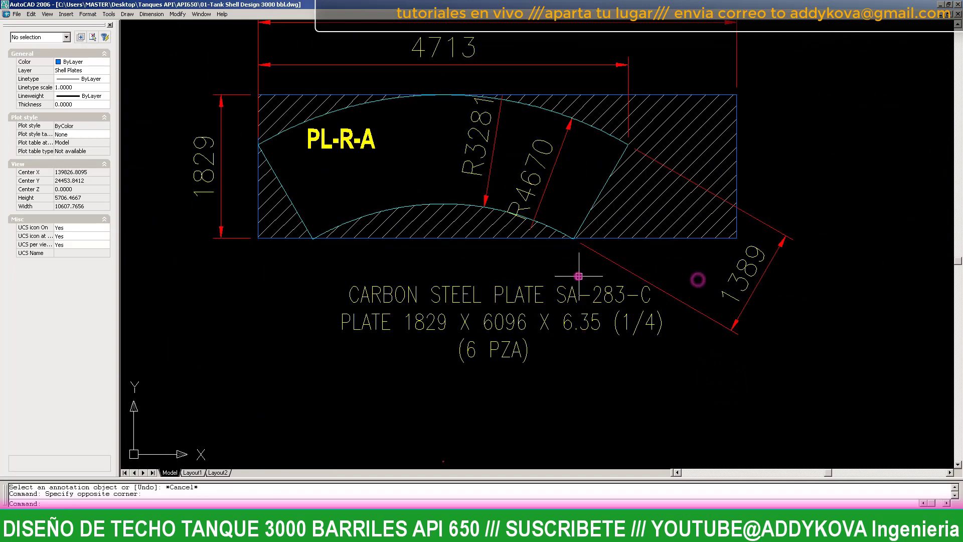
scroll(702, 276, "down", 2)
scroll(656, 286, "up", 4)
left_click(656, 286)
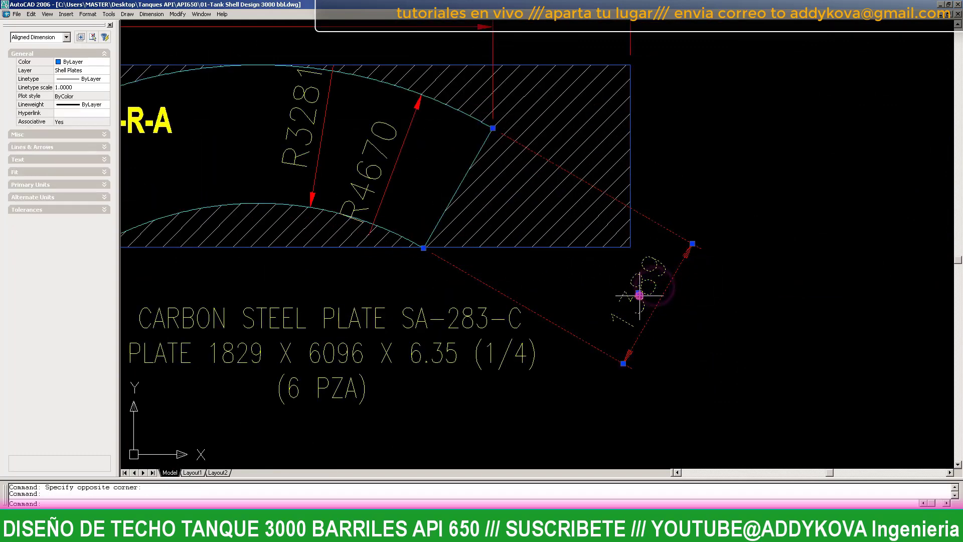
left_click(640, 296)
scroll(560, 244, "up", 3)
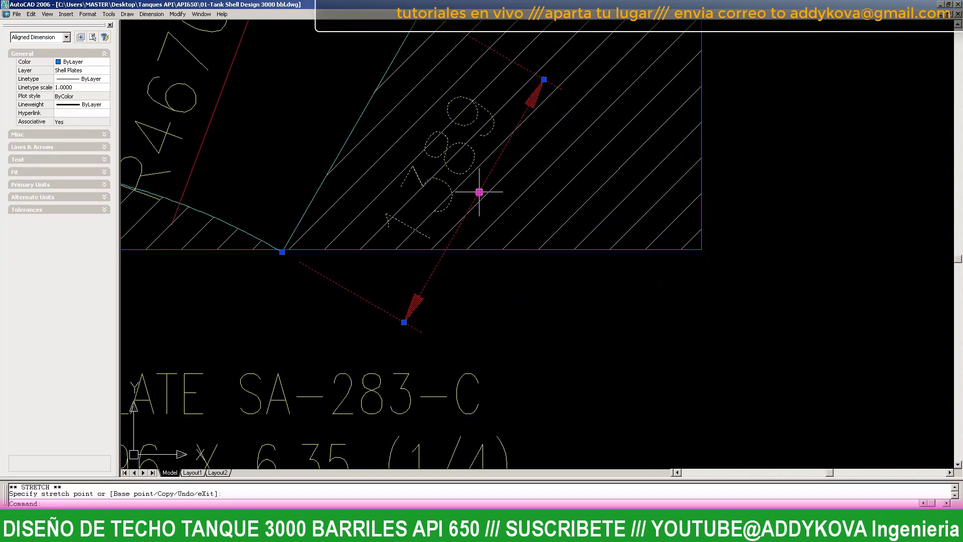
scroll(552, 211, "down", 5)
key("Escape")
scroll(602, 231, "up", 3)
scroll(614, 248, "down", 2)
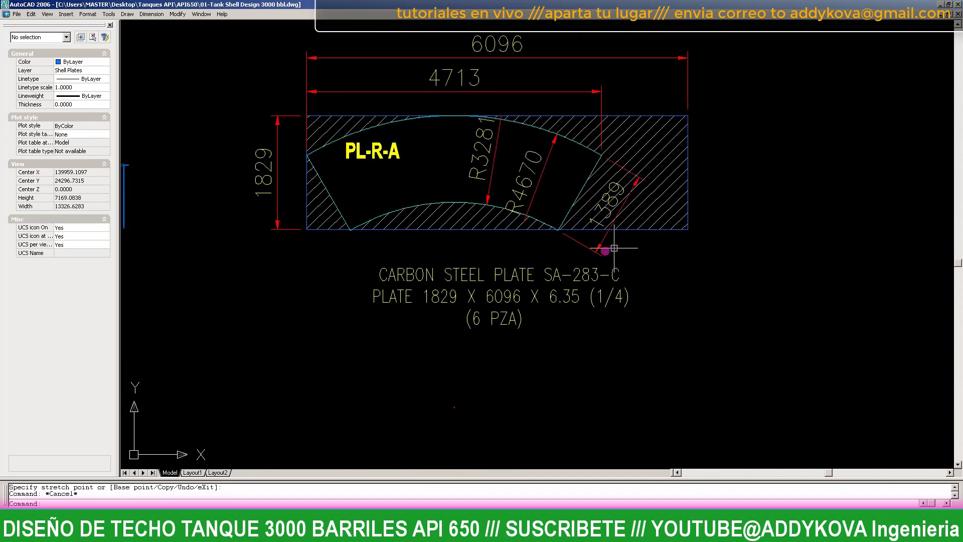
scroll(546, 255, "down", 2)
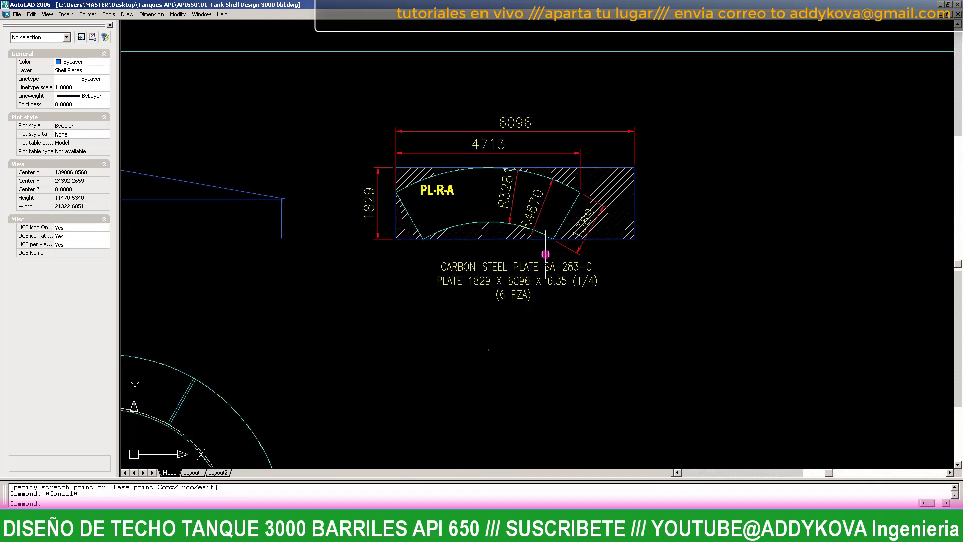
scroll(522, 148, "down", 5)
scroll(502, 130, "up", 4)
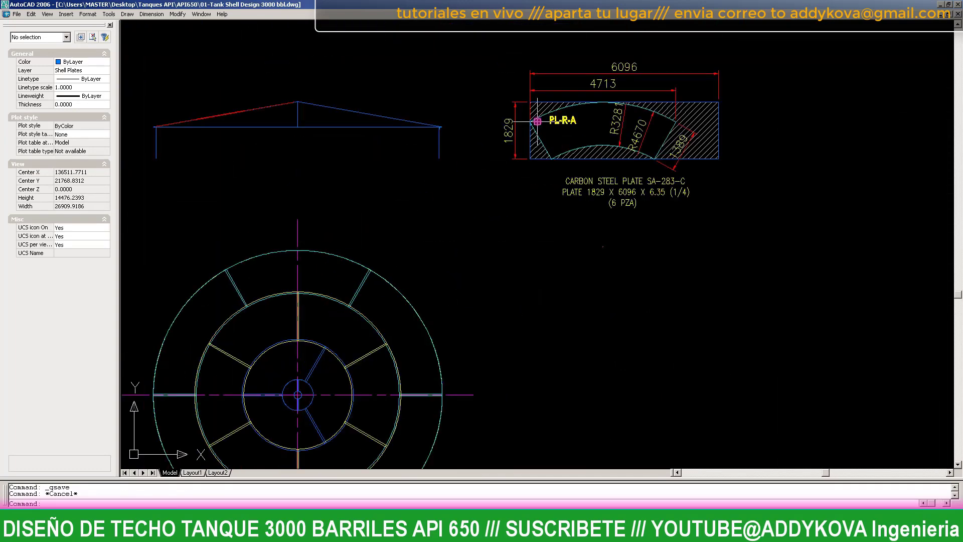
scroll(547, 121, "up", 4)
scroll(495, 147, "down", 5)
scroll(494, 147, "down", 2)
- Zoom window in on the roof plan and the PL-A stock plate
type("z")
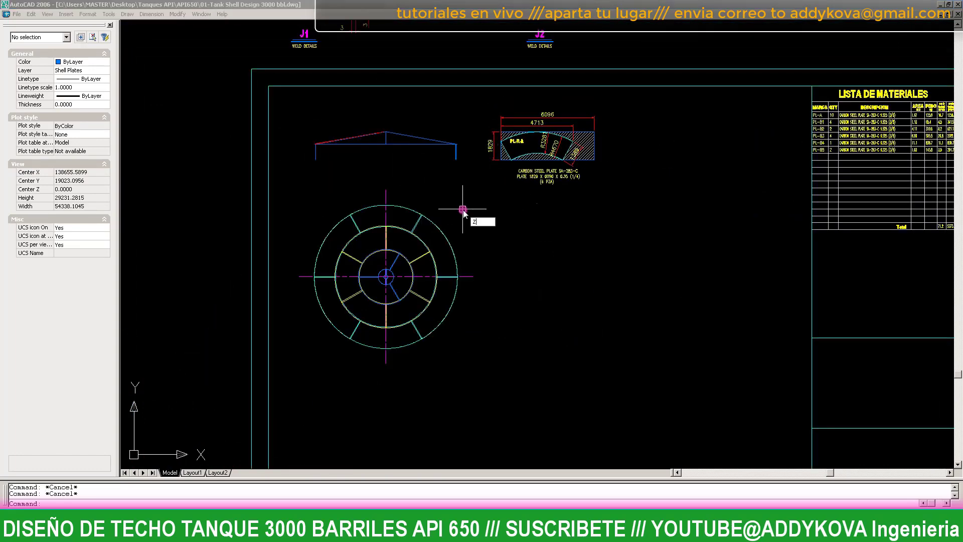
key("Return")
type("w")
key("Return")
left_click(300, 105)
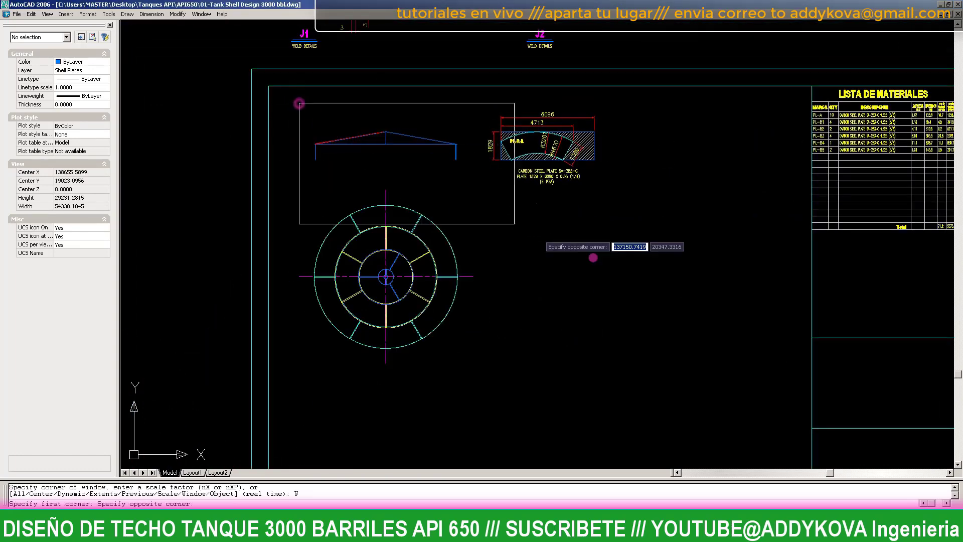
left_click(600, 373)
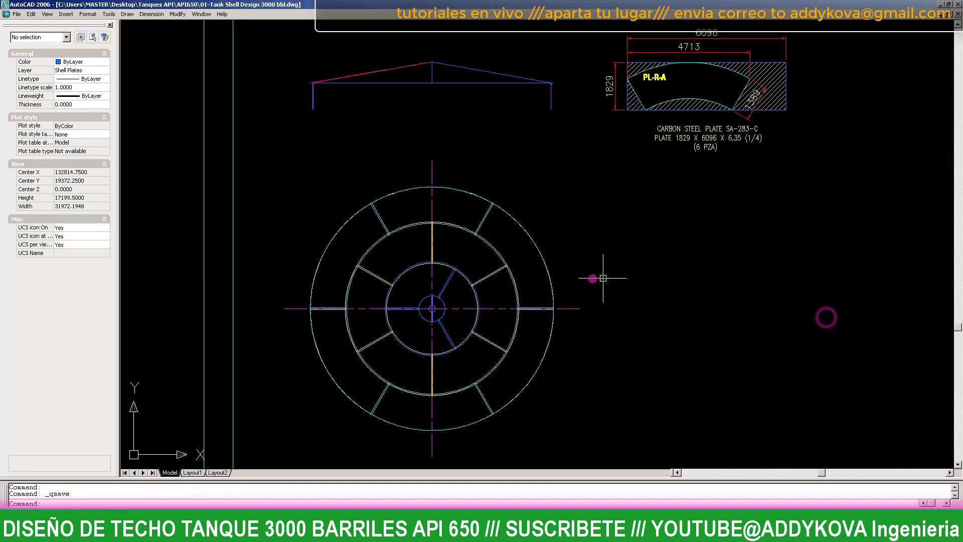
scroll(827, 317, "down", 5)
scroll(593, 176, "up", 5)
scroll(593, 175, "up", 1)
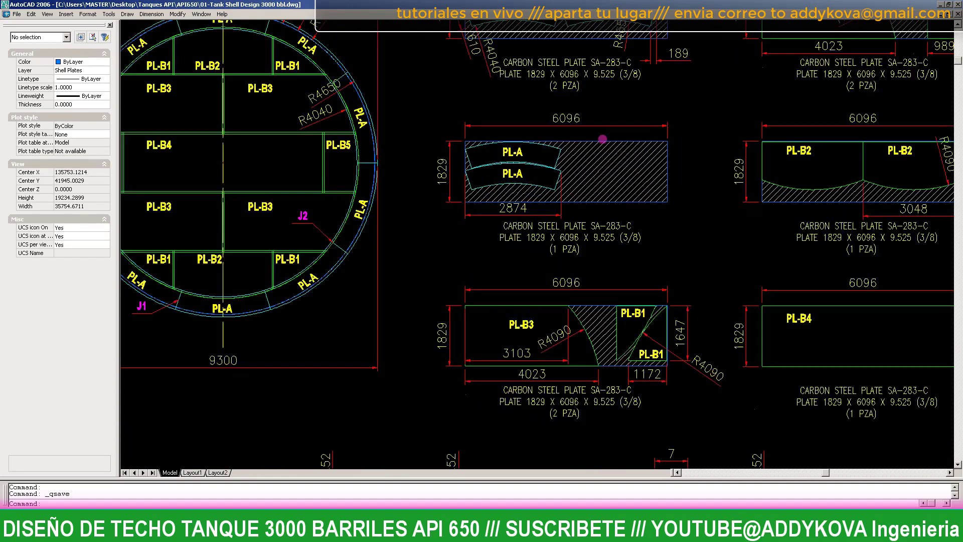
scroll(602, 145, "up", 4)
scroll(488, 191, "down", 2)
scroll(485, 175, "up", 1)
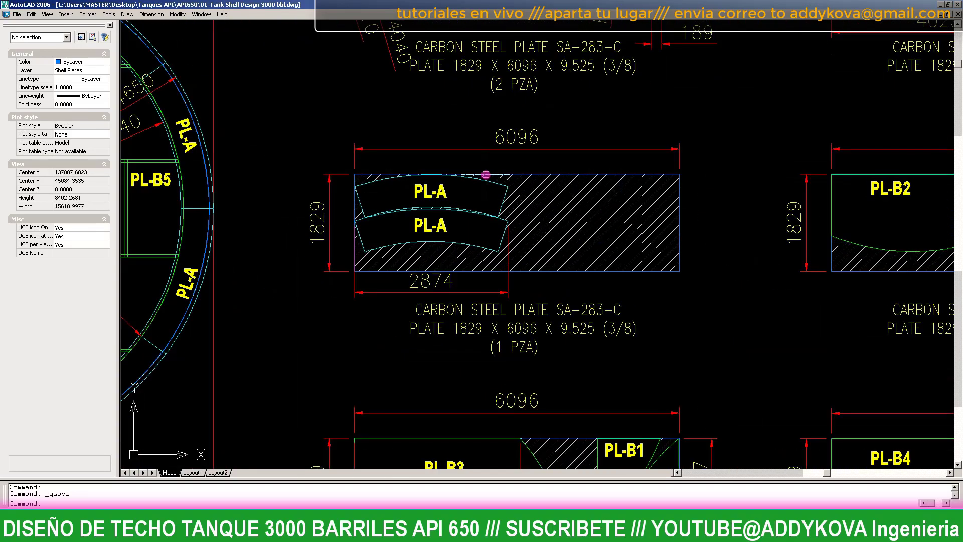
scroll(486, 174, "down", 4)
scroll(486, 174, "down", 2)
scroll(559, 177, "up", 3)
scroll(559, 178, "up", 2)
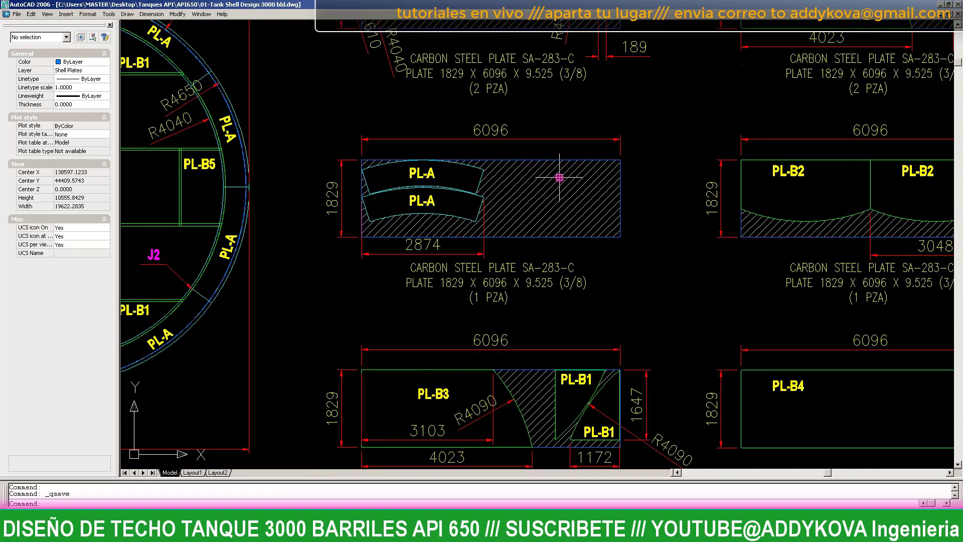
- Select the PL-A stock plate's hatch, 6096 and 1829 dimensions, and material notes
left_click(565, 160)
left_click(561, 139)
scroll(347, 181, "up", 2)
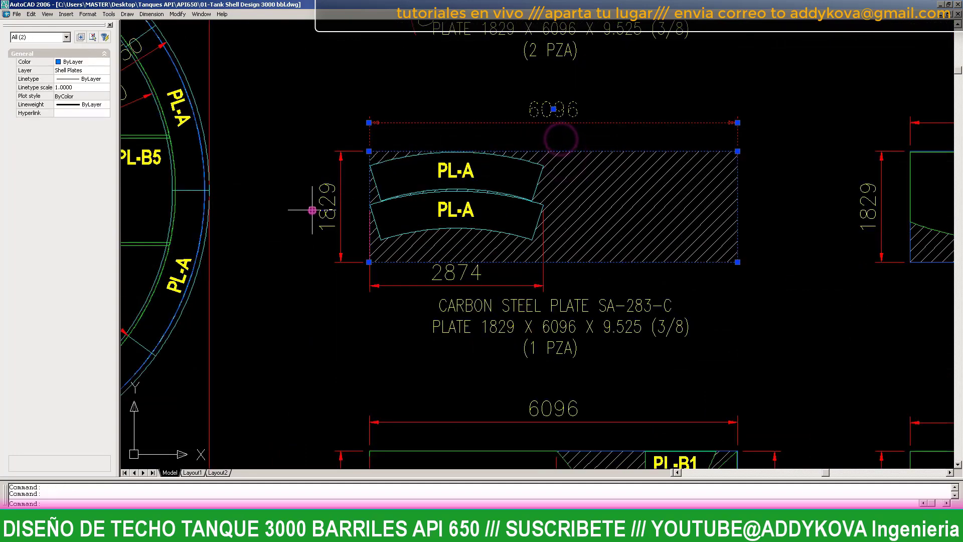
left_click_drag(654, 369, 551, 304)
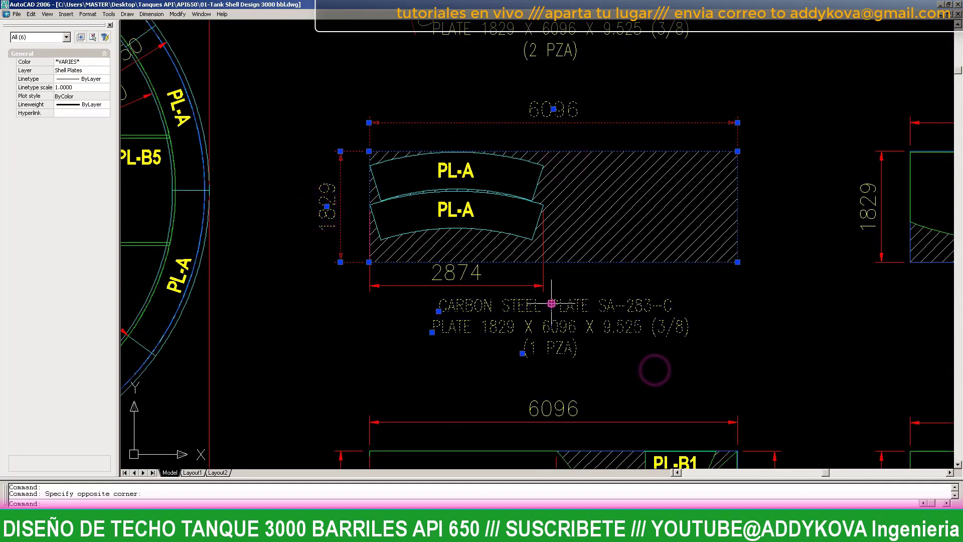
scroll(457, 336, "down", 5)
scroll(443, 246, "up", 4)
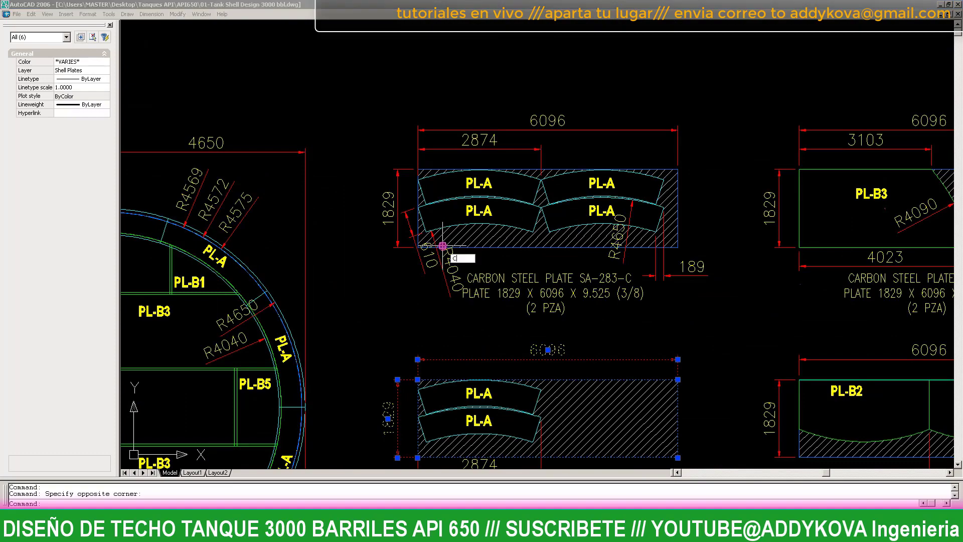
- Copy the selected stock plate straight down with Ortho, placing it below PL-R-A
type("co")
key("Return")
scroll(394, 180, "up", 3)
scroll(409, 151, "up", 3)
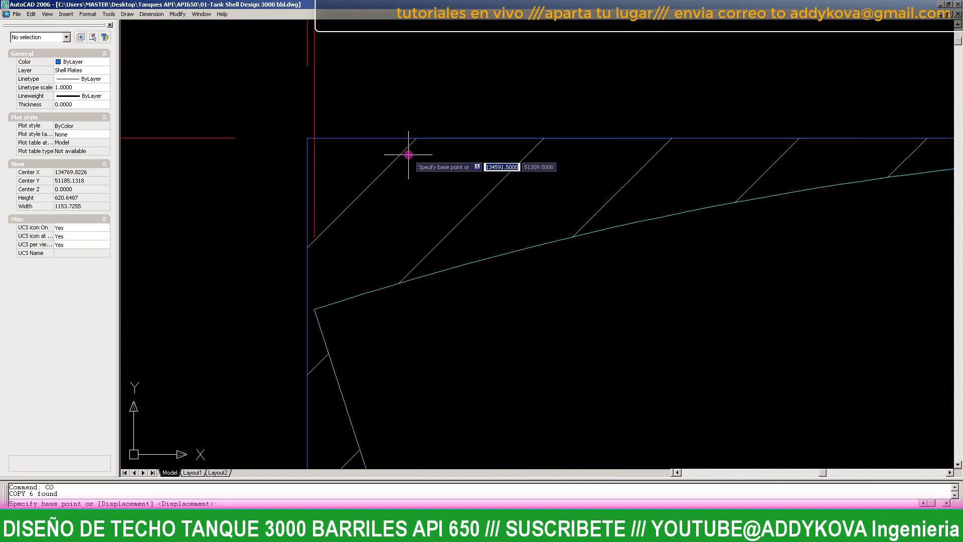
left_click(331, 141)
scroll(477, 95, "down", 10)
scroll(473, 315, "down", 5)
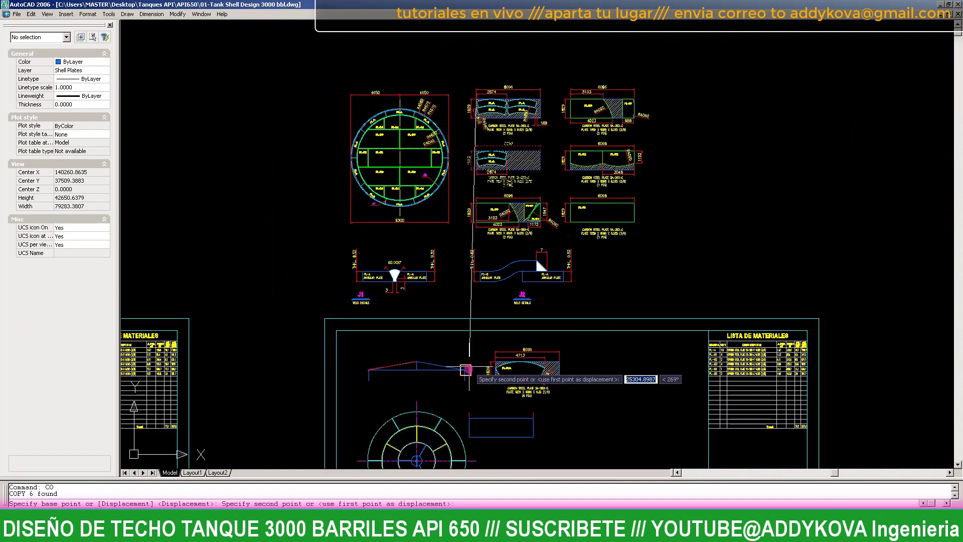
scroll(474, 326, "up", 5)
key("F8")
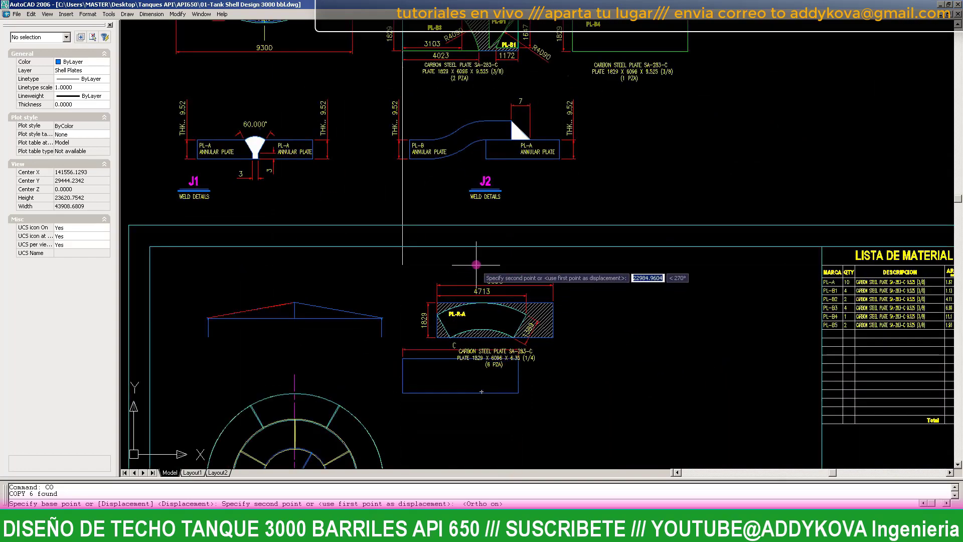
scroll(472, 271, "down", 3)
scroll(463, 296, "up", 3)
scroll(464, 306, "up", 3)
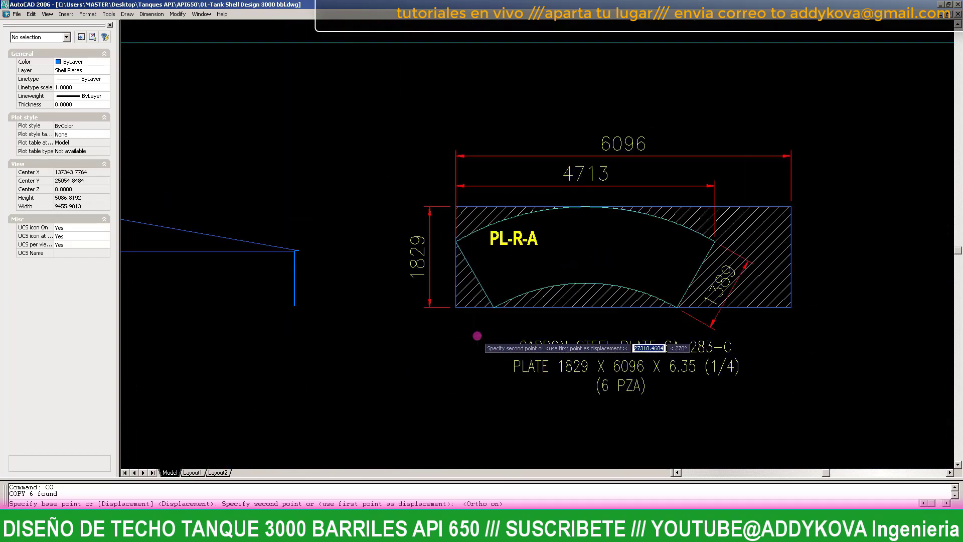
scroll(462, 327, "up", 3)
scroll(439, 287, "up", 2)
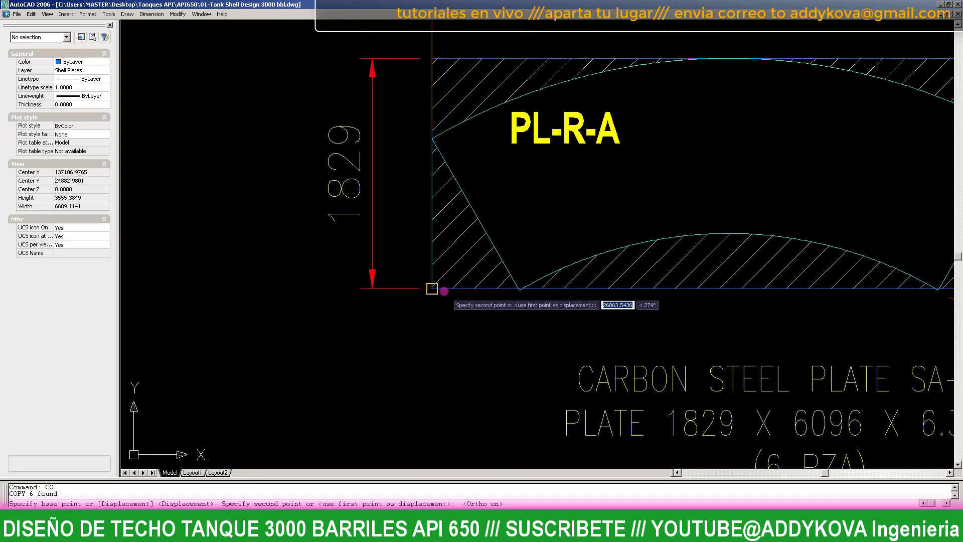
scroll(436, 287, "down", 3)
scroll(443, 291, "up", 2)
scroll(443, 290, "down", 3)
scroll(415, 233, "up", 3)
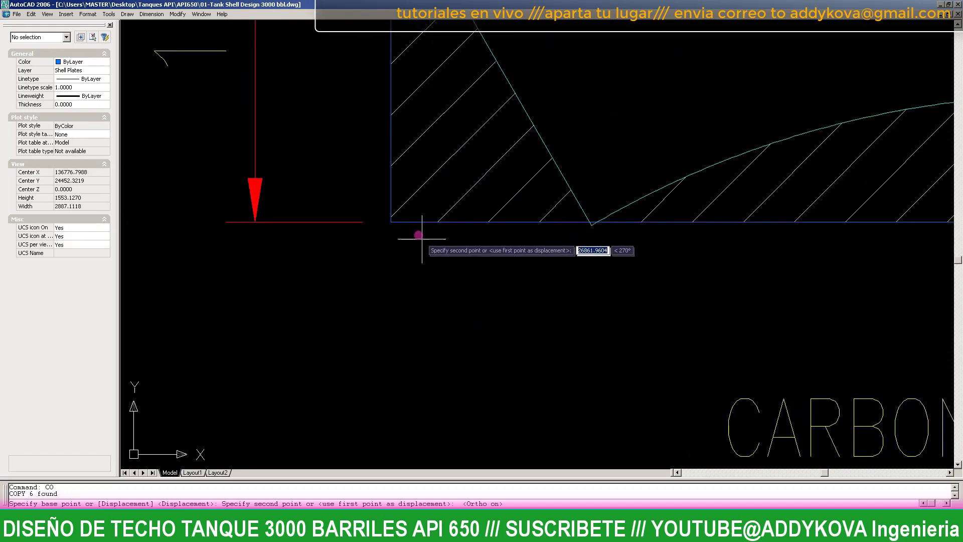
left_click(408, 222)
scroll(482, 158, "down", 3)
scroll(482, 158, "down", 3)
key("Escape")
key("Escape")
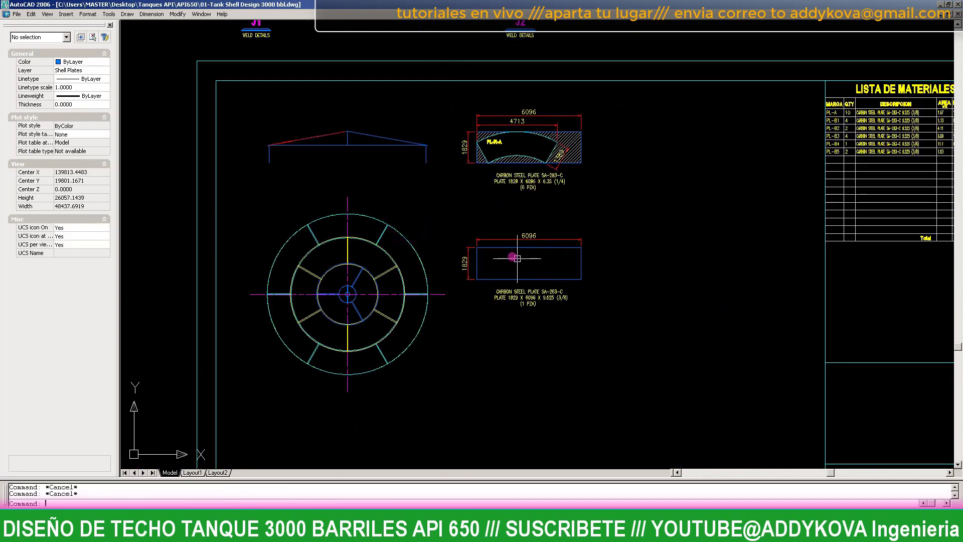
scroll(465, 223, "up", 2)
- Move the copied blank 6096 x 1829 plate up to a higher position
left_click(667, 350)
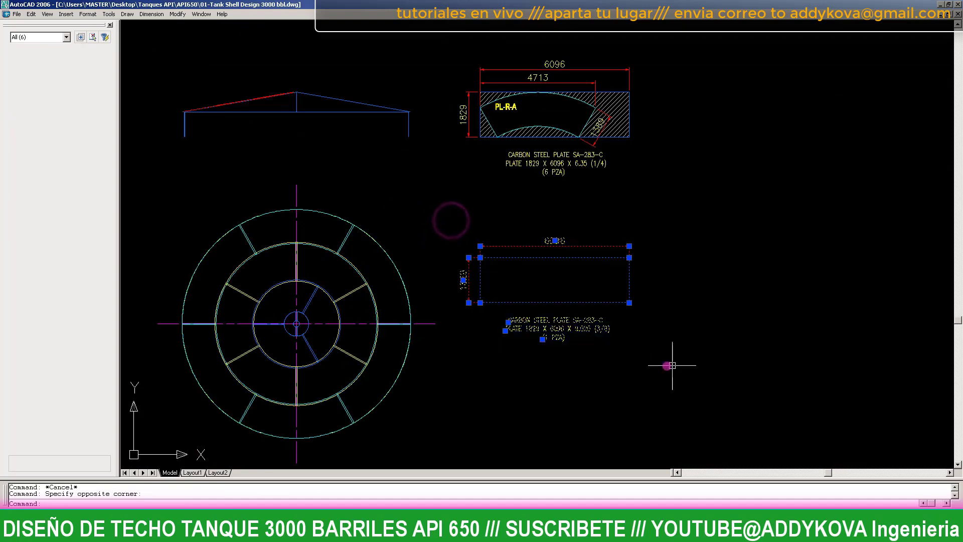
scroll(536, 293, "up", 6)
type("m")
key("Return")
left_click(376, 320)
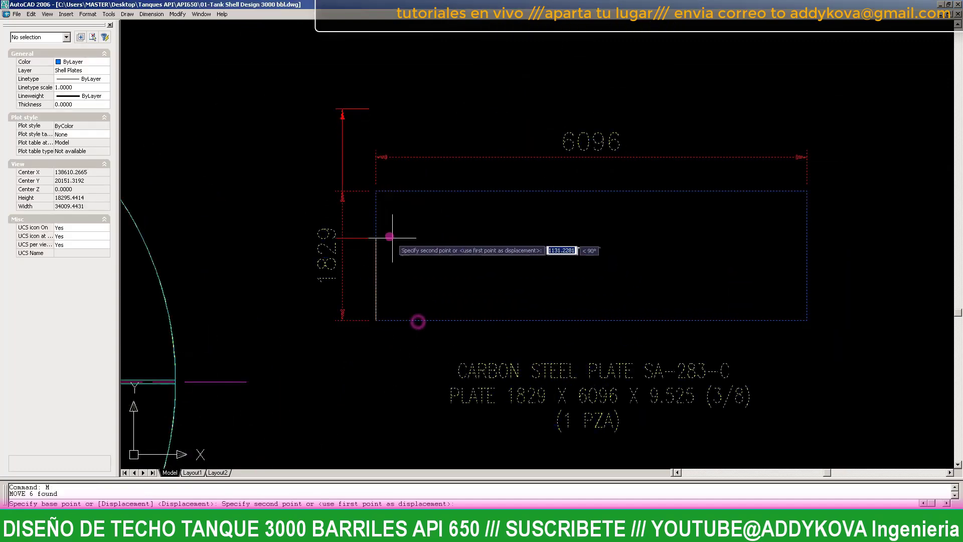
left_click(376, 205)
- Erase the three old text lines beneath the lower plate
scroll(418, 232, "down", 2)
scroll(417, 232, "up", 1)
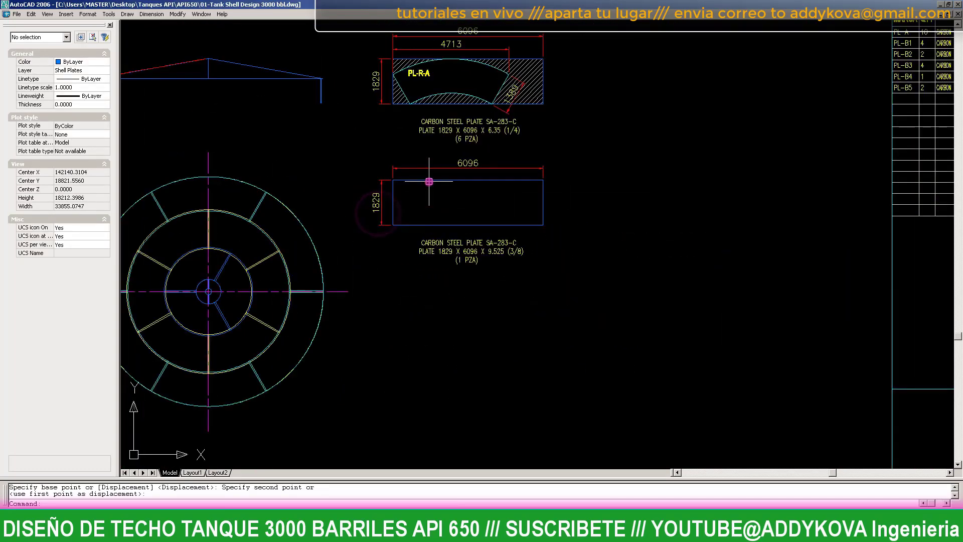
scroll(365, 189, "up", 1)
scroll(376, 166, "down", 3)
scroll(385, 148, "down", 1)
scroll(384, 148, "up", 3)
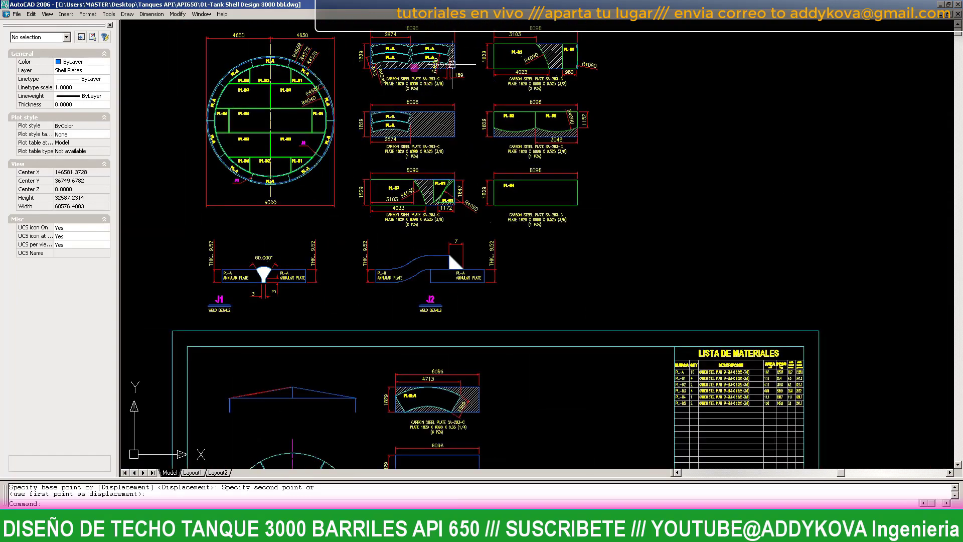
scroll(384, 148, "down", 4)
scroll(379, 213, "up", 3)
scroll(378, 212, "up", 4)
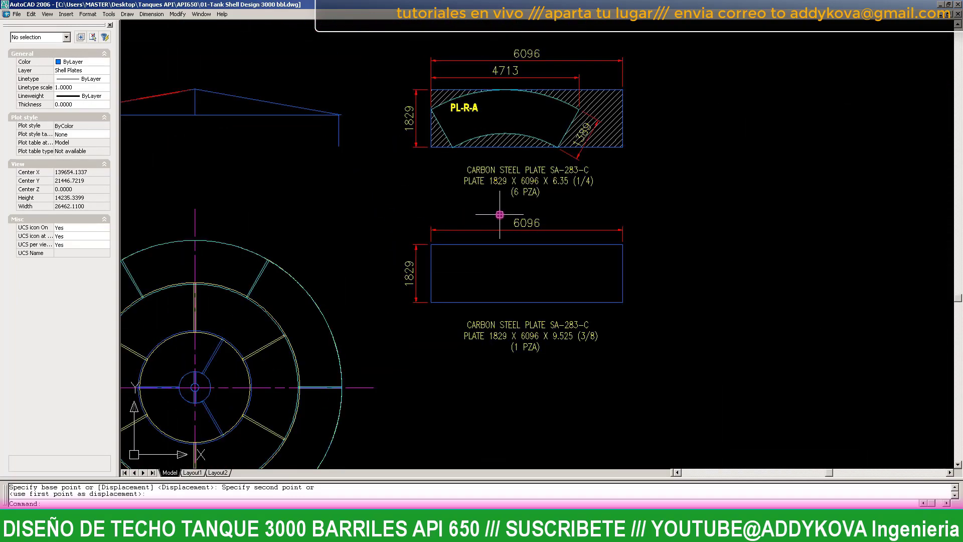
scroll(500, 215, "down", 2)
scroll(500, 214, "down", 1)
scroll(445, 238, "up", 3)
key("Escape")
key("Escape")
scroll(521, 253, "up", 1)
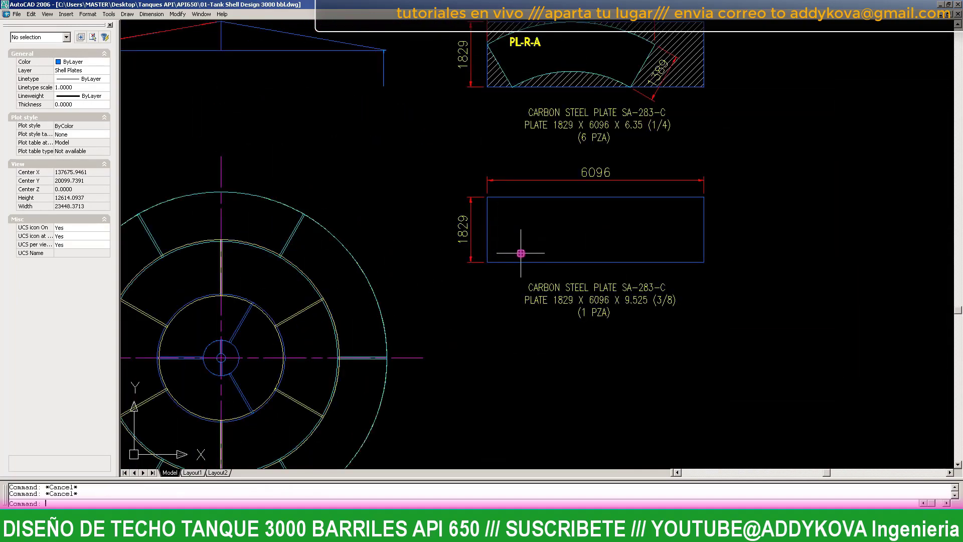
scroll(630, 305, "up", 1)
left_click_drag(668, 381, 577, 299)
key("Delete")
- Copy PL-R-A's three CARBON STEEL PLATE SA-283-C note lines below the lower plate
scroll(567, 146, "down", 1)
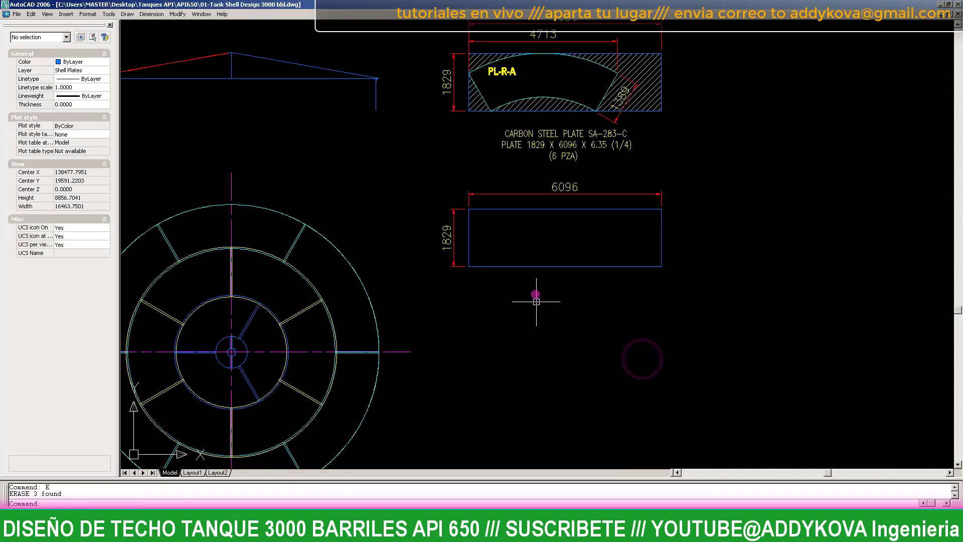
scroll(567, 146, "up", 2)
scroll(567, 146, "up", 1)
left_click_drag(628, 176, 441, 102)
type("c")
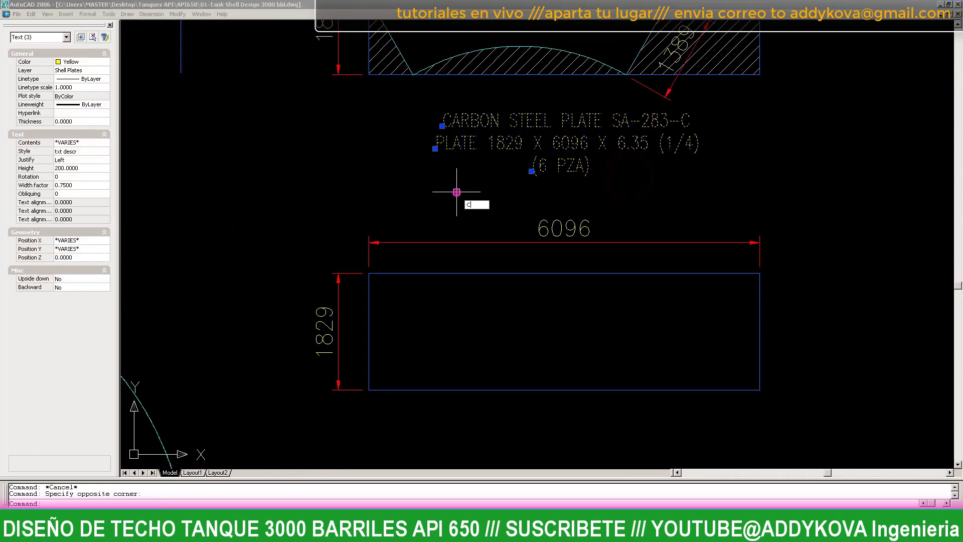
key("Return")
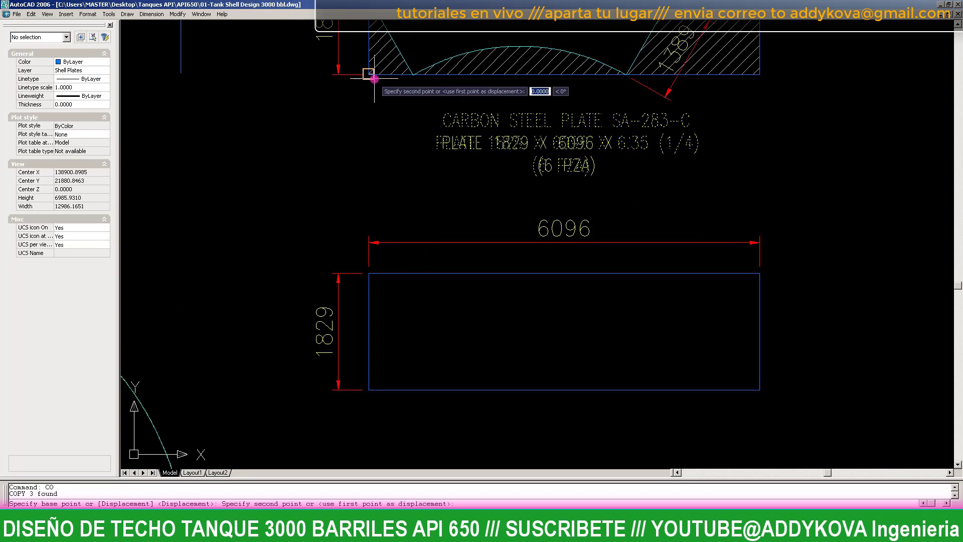
left_click(369, 74)
left_click(369, 390)
scroll(402, 362, "down", 3)
key("Escape")
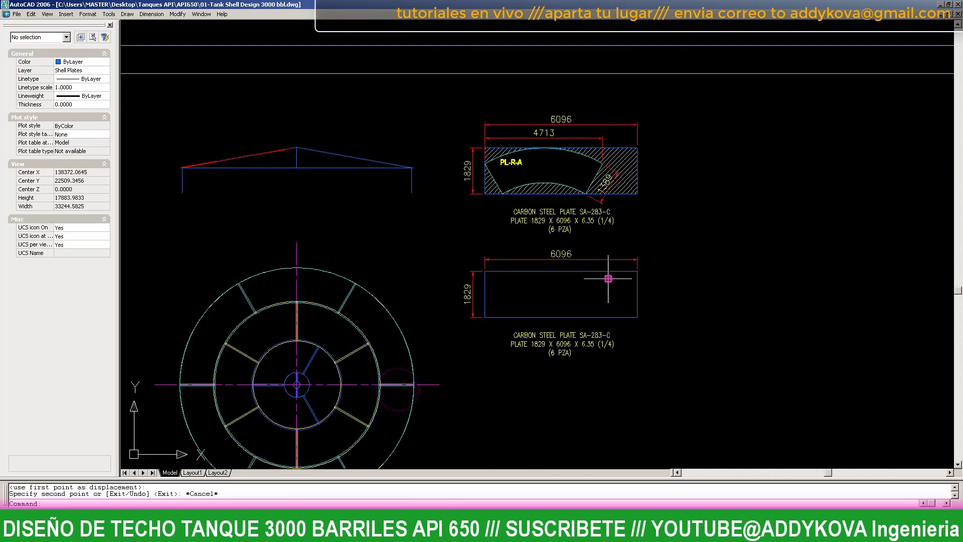
scroll(431, 341, "up", 1)
- Copy one ring-plan sector out beside the plates
scroll(431, 341, "up", 1)
key("Escape")
scroll(338, 301, "up", 1)
scroll(333, 284, "up", 1)
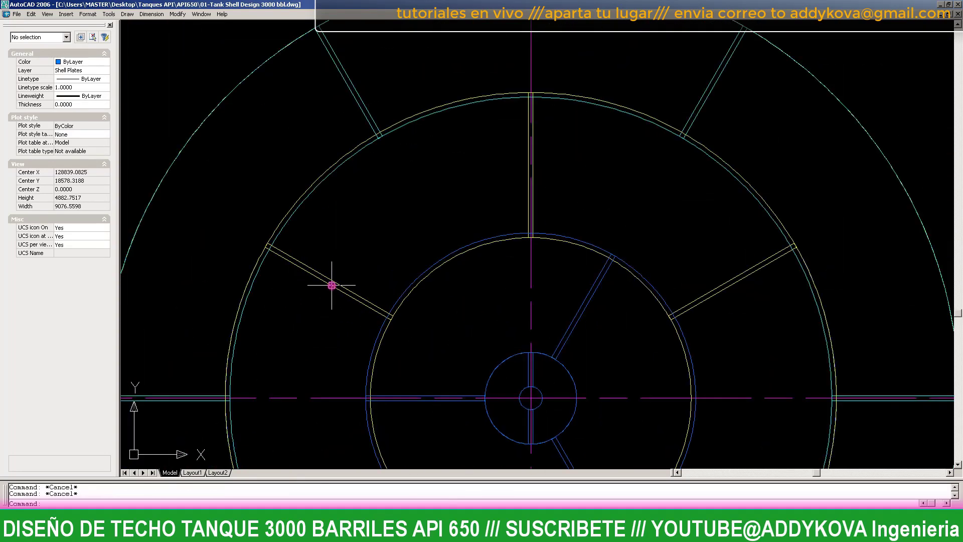
left_click(323, 288)
scroll(323, 288, "down", 2)
type("co")
key("Return")
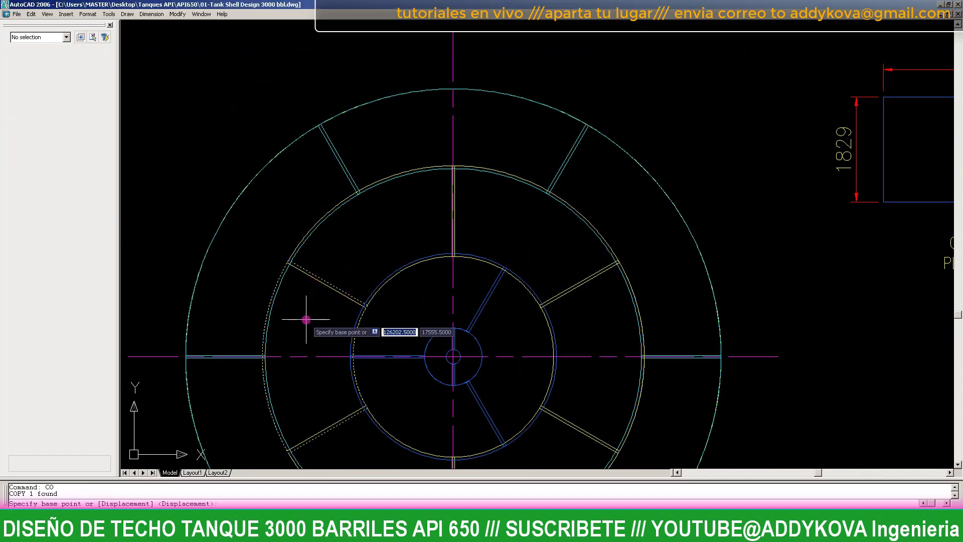
left_click(306, 319)
scroll(312, 331, "down", 1)
scroll(670, 333, "down", 1)
scroll(756, 347, "up", 2)
left_click(756, 347)
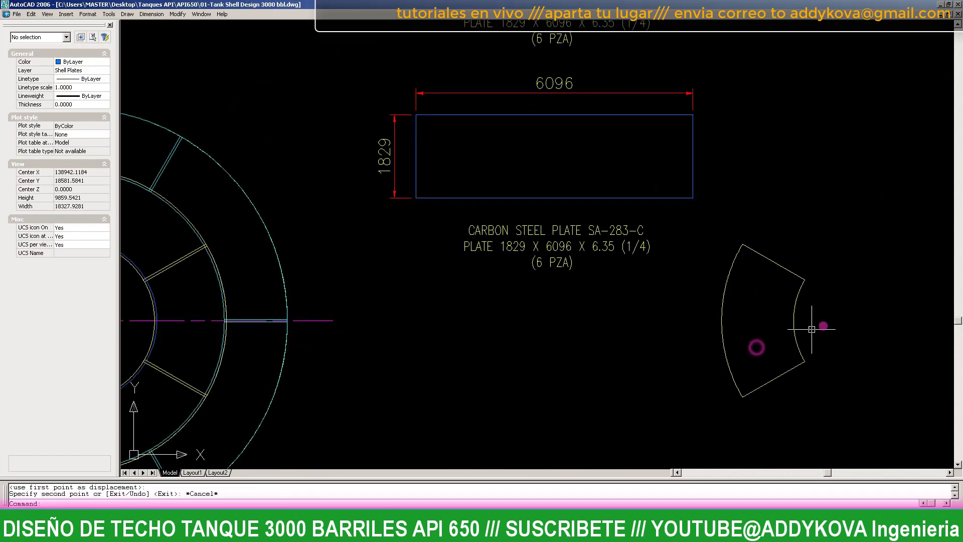
- Rotate the copied sector about its left edge so the outer arc faces up
scroll(756, 347, "up", 2)
left_click(853, 352)
left_click(700, 301)
key("Escape")
scroll(748, 334, "down", 2)
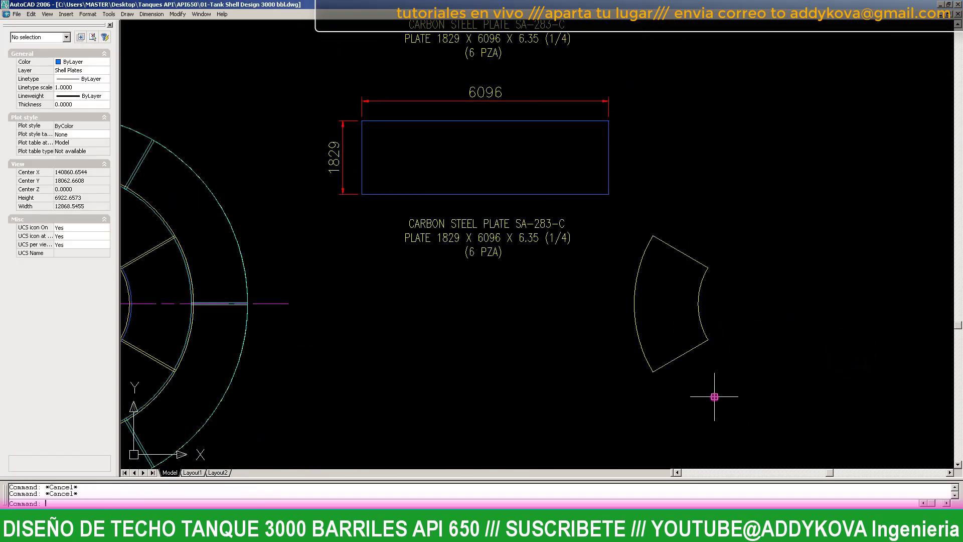
left_click(762, 320)
left_click(673, 301)
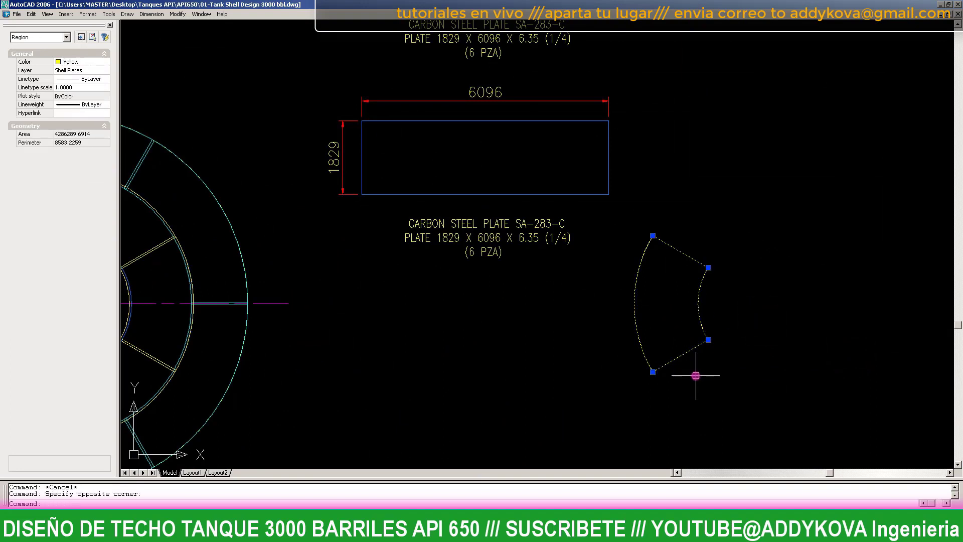
type("ro")
key("Return")
left_click(634, 304)
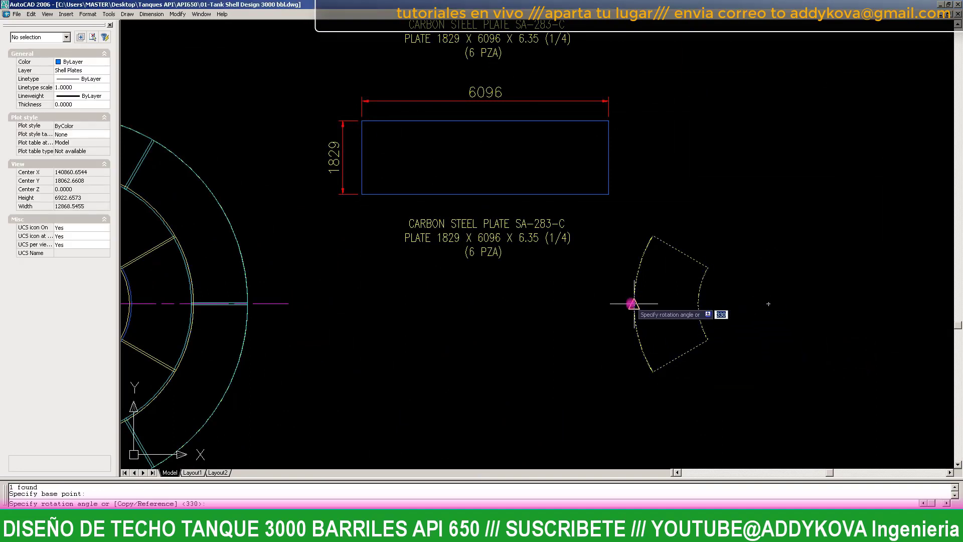
left_click(639, 392)
- Move the rotated sector into the blank plate's top-left corner
left_click(680, 400)
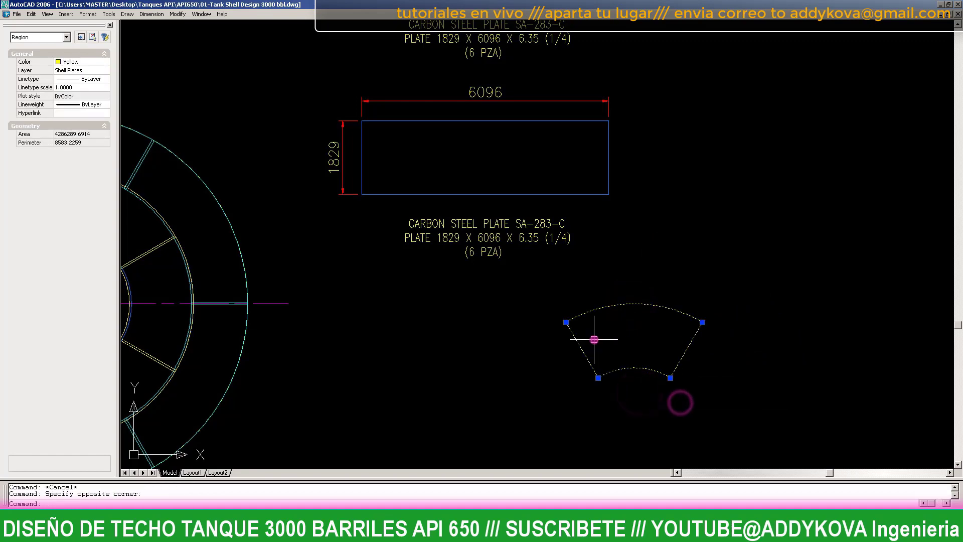
type("M")
key("Return")
left_click(567, 322)
scroll(374, 127, "up", 3)
left_click(374, 127)
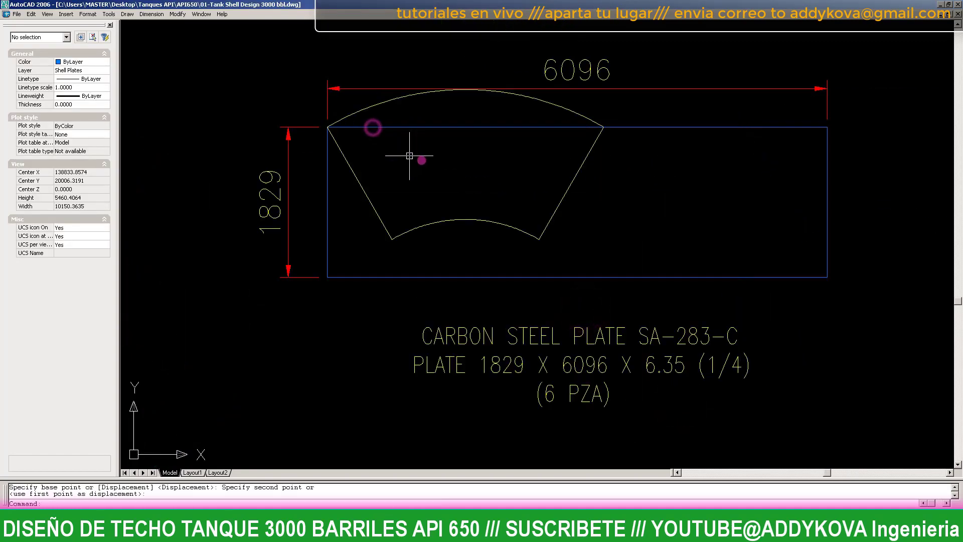
- Lower the sector so its outer arc meets the plate's top edge
left_click(553, 110)
scroll(553, 110, "up", 2)
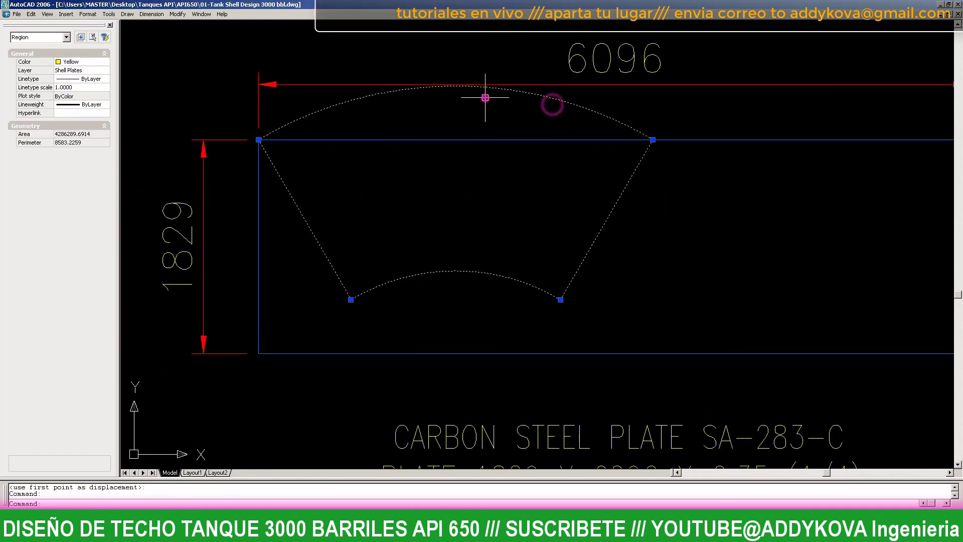
type("M")
key("Return")
scroll(514, 111, "down", 2)
left_click(512, 104)
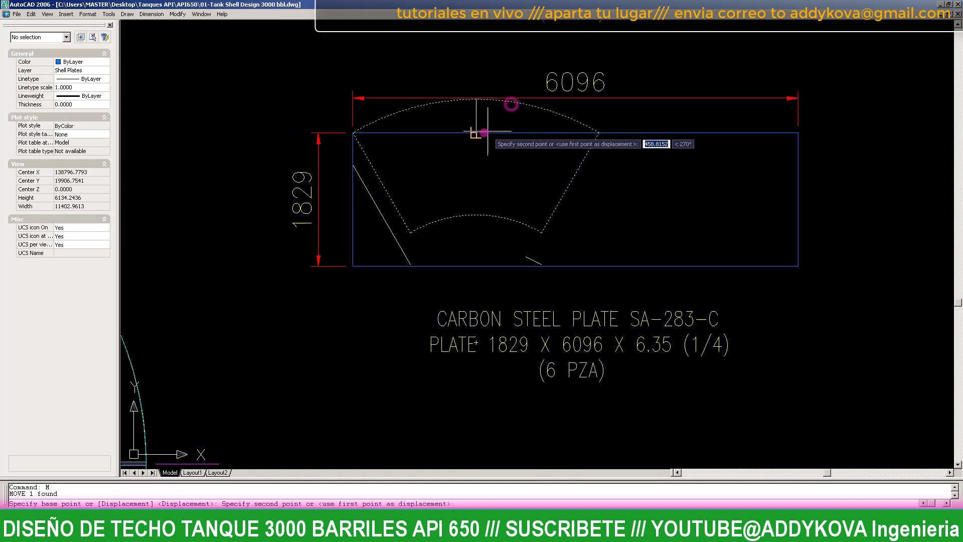
left_click(480, 134)
scroll(502, 151, "down", 3)
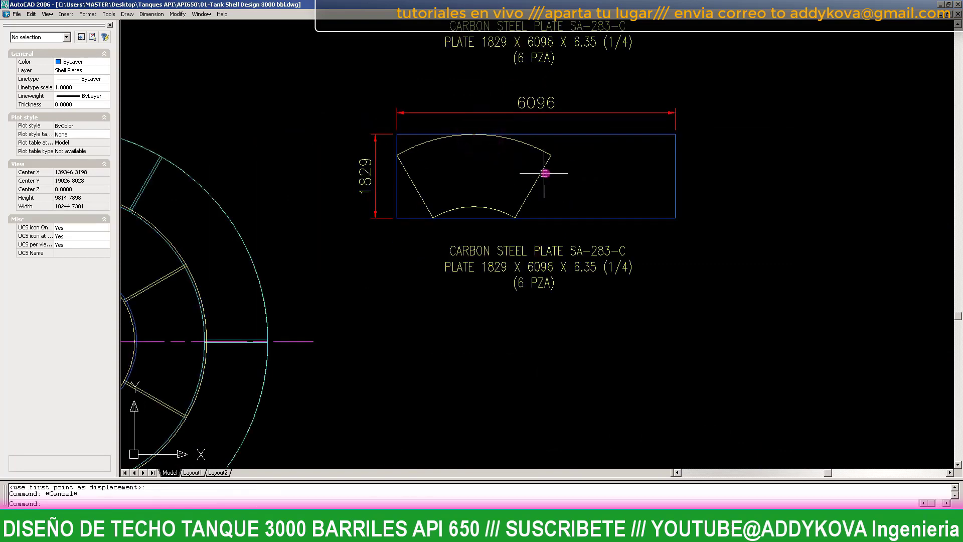
left_click(546, 161)
left_click(458, 172)
scroll(458, 172, "up", 1)
type("CO")
key("Return")
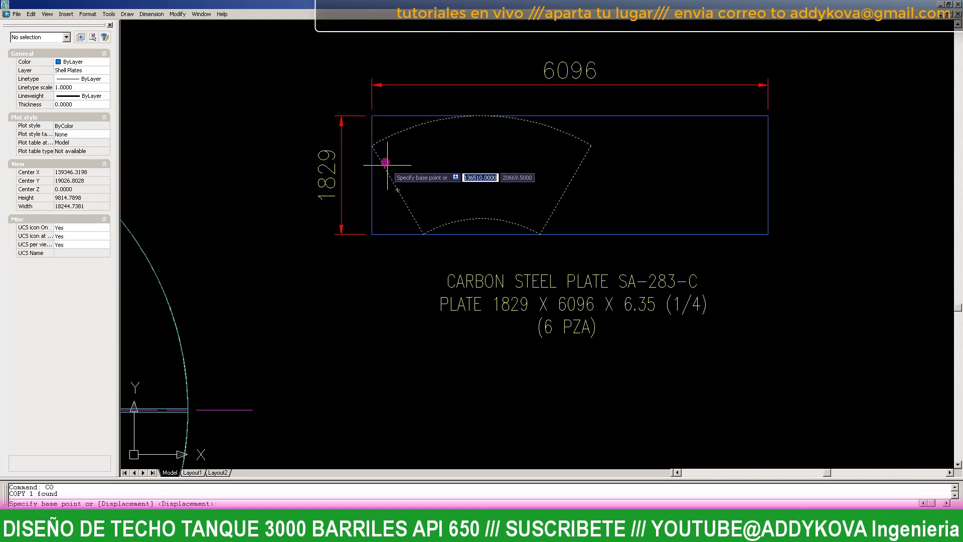
left_click(372, 145)
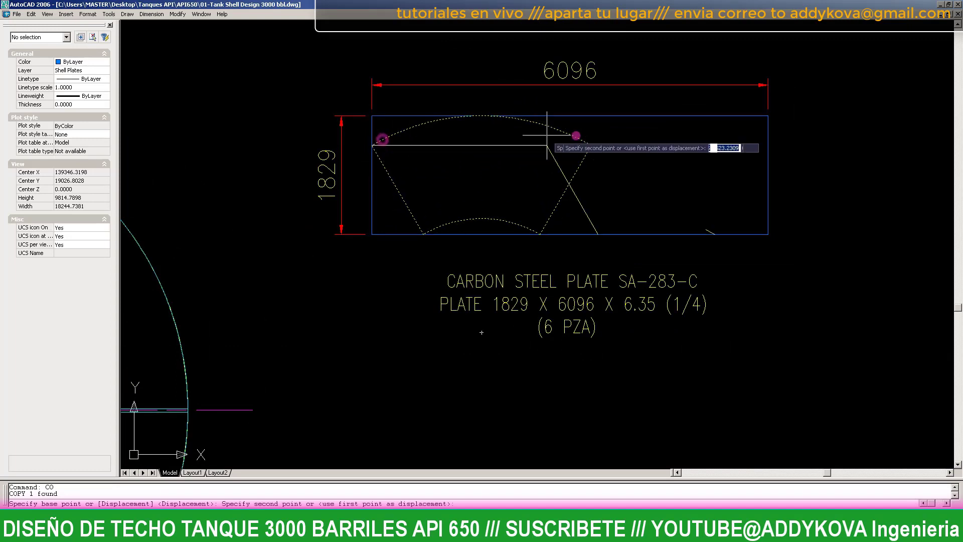
left_click(593, 142)
key("Escape")
left_click(638, 120)
scroll(633, 155, "down", 2)
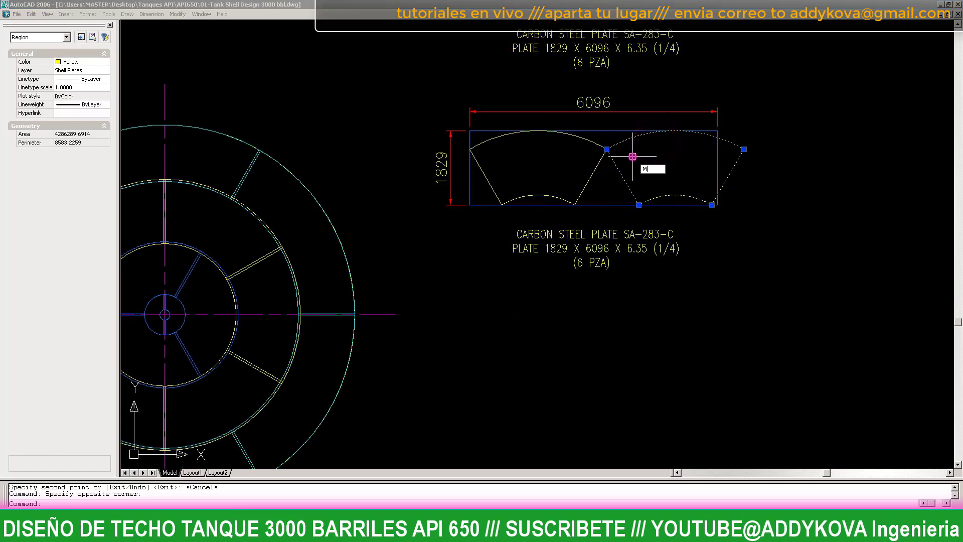
type("MI")
key("Return")
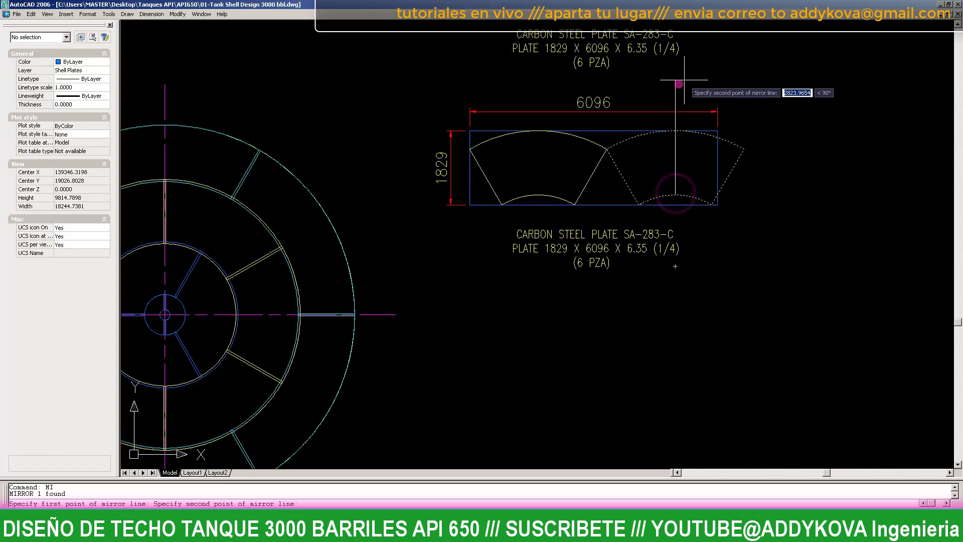
left_click(675, 195)
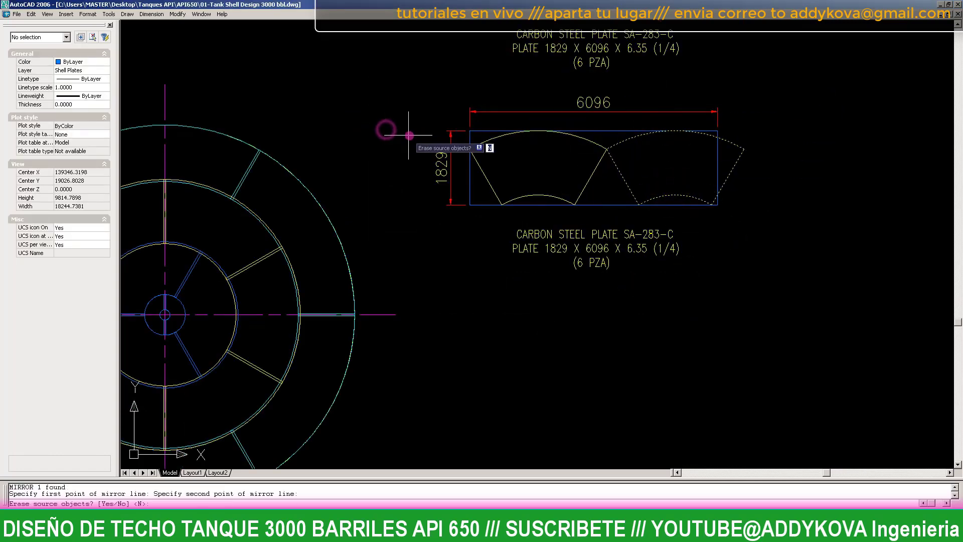
left_click(389, 134)
key("Return")
scroll(658, 183, "up", 2)
scroll(659, 182, "up", 2)
key("Escape")
left_click(591, 156)
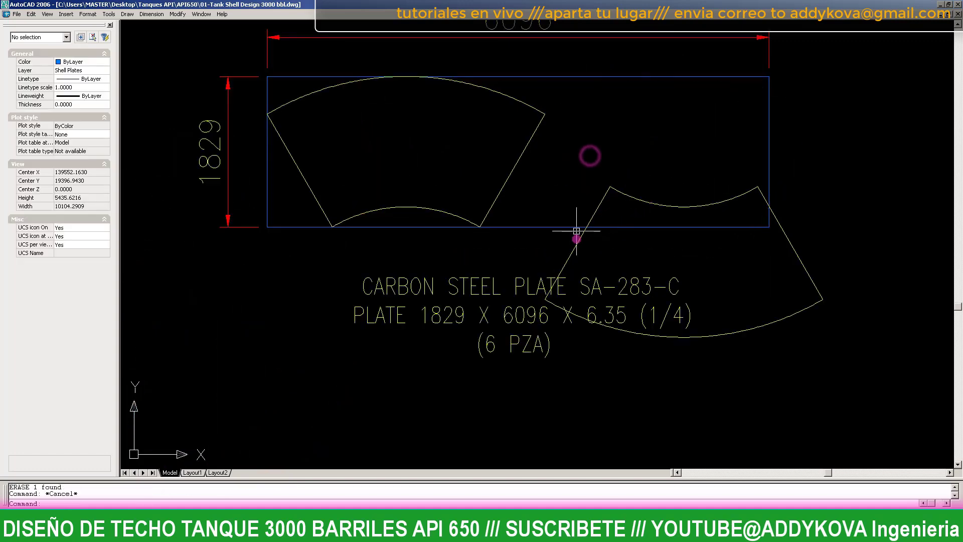
left_click(569, 256)
type("M")
key("Return")
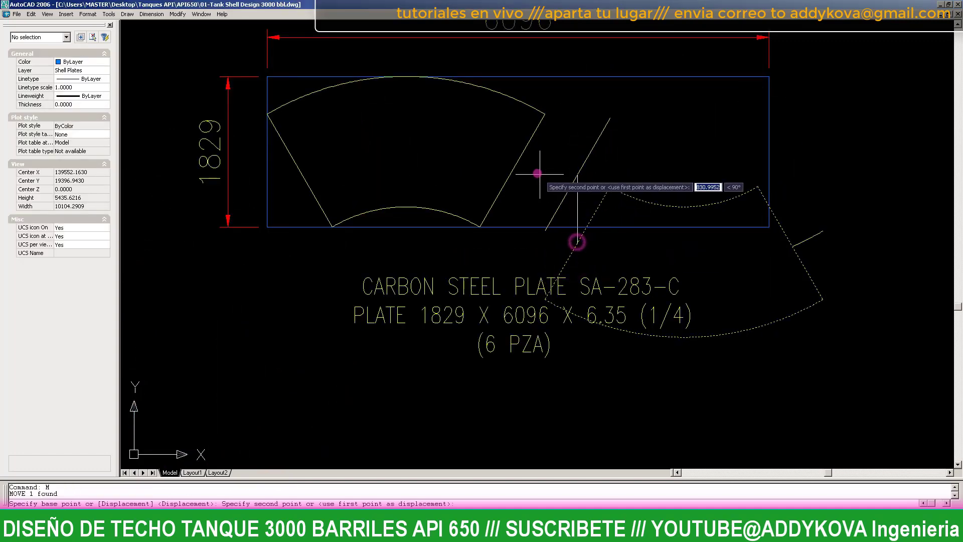
left_click(578, 243)
left_click(512, 170)
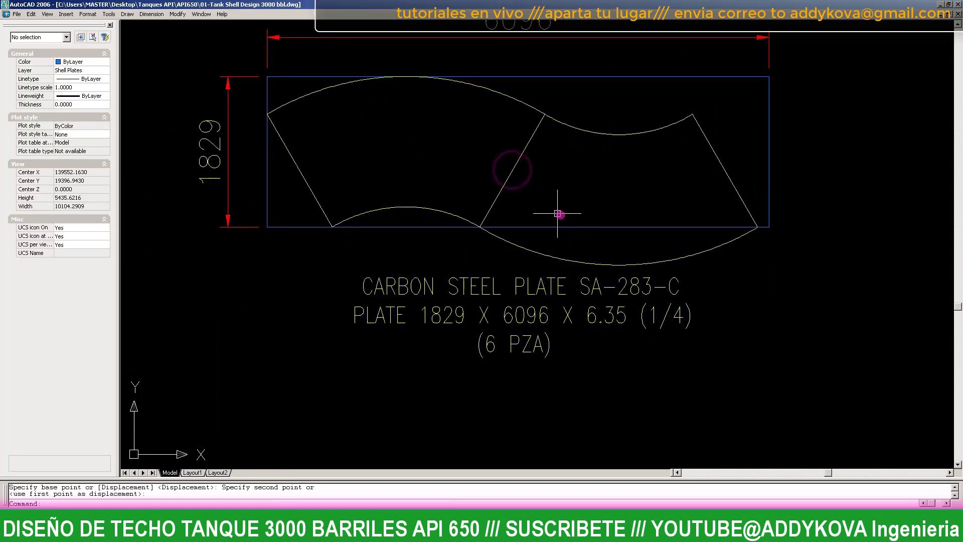
scroll(614, 178, "down", 2)
scroll(639, 206, "up", 3)
left_click(709, 193)
scroll(698, 210, "down", 2)
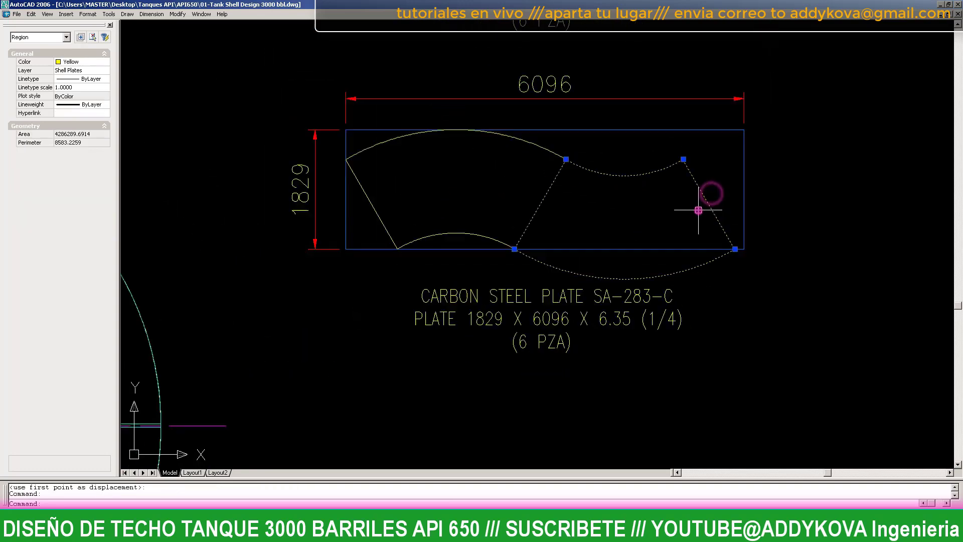
type("M")
key("Return")
scroll(747, 301, "up", 3)
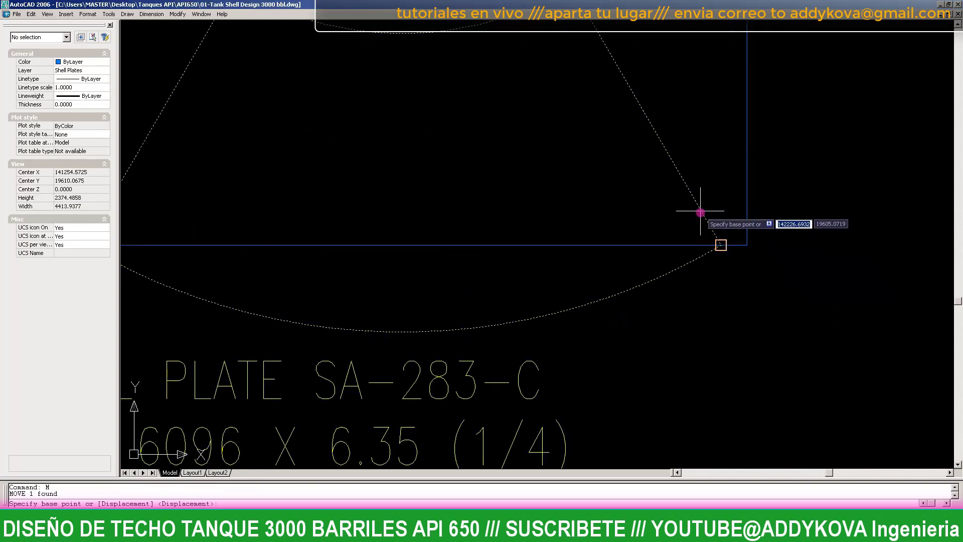
scroll(703, 216, "up", 2)
left_click(711, 223)
scroll(709, 225, "up", 4)
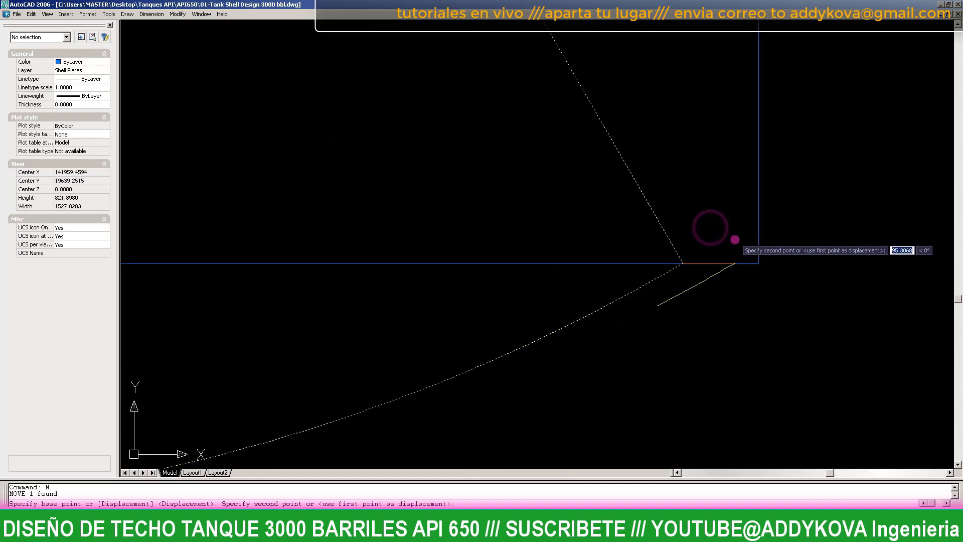
scroll(753, 261, "up", 4)
key("Escape")
scroll(768, 278, "down", 4)
scroll(706, 215, "down", 6)
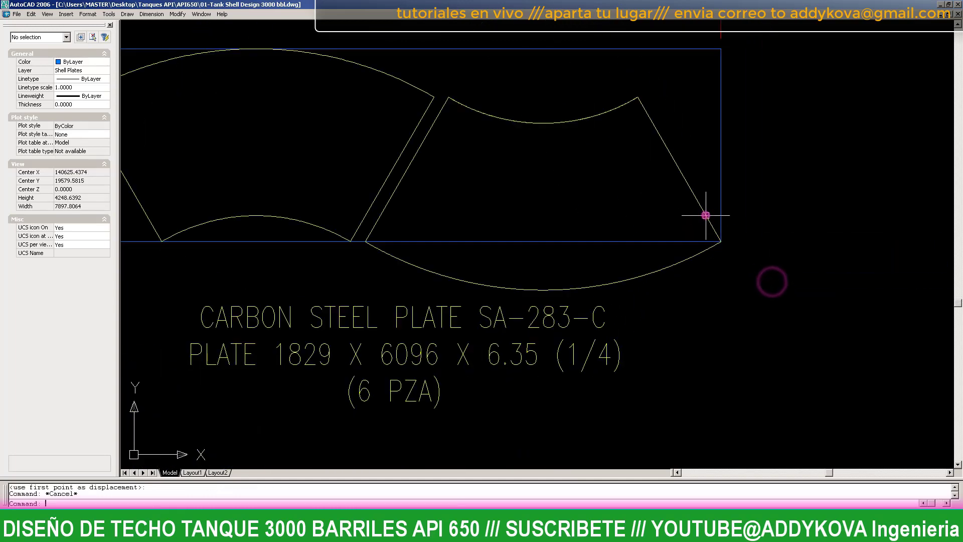
left_click(698, 209)
type("M")
key("Return")
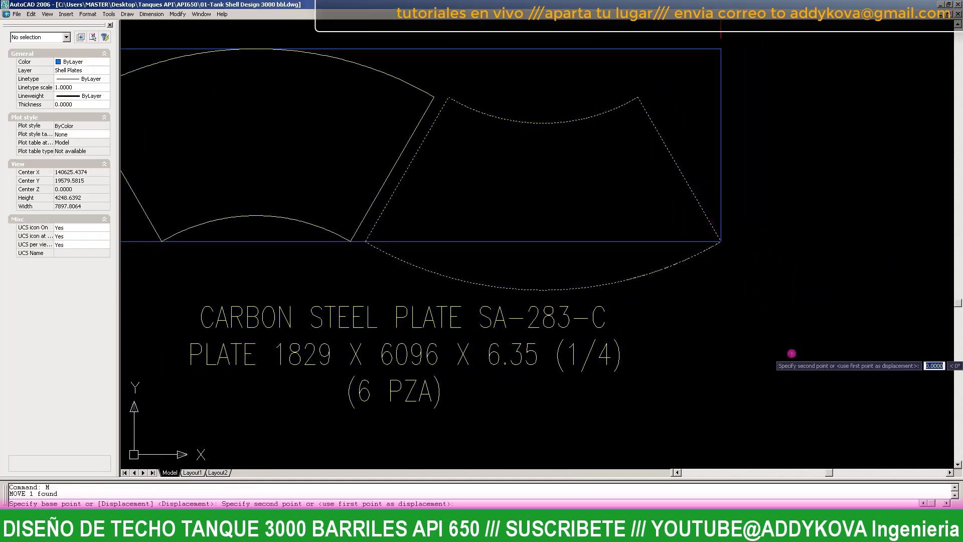
left_click(794, 353)
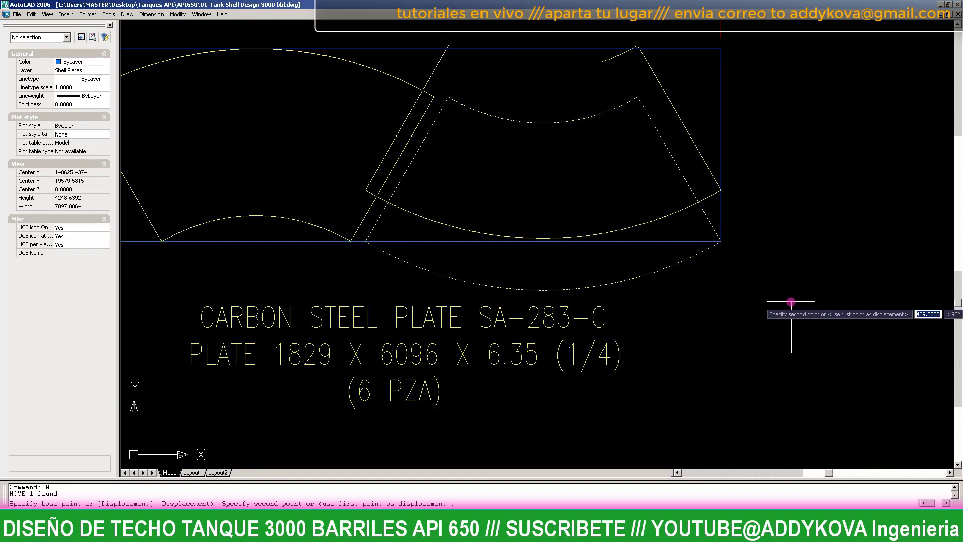
scroll(790, 306, "down", 2)
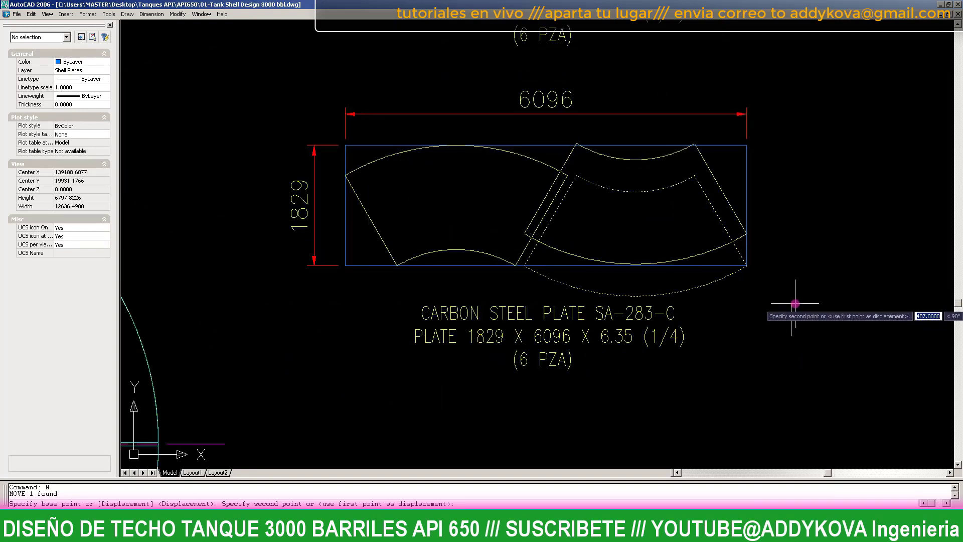
key("Escape")
type("e")
key("Return")
key("Escape")
scroll(534, 192, "down", 4)
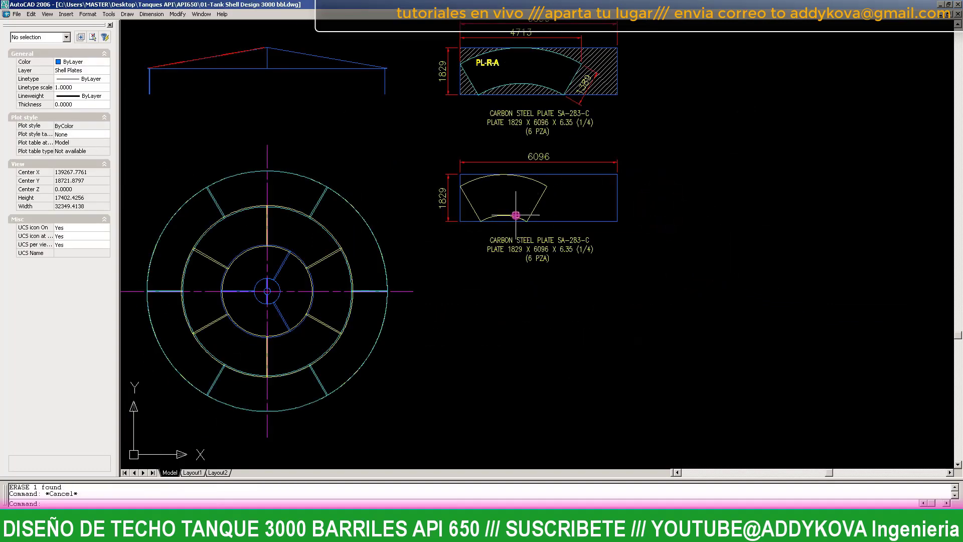
scroll(483, 192, "up", 6)
scroll(458, 196, "down", 2)
scroll(435, 200, "up", 1)
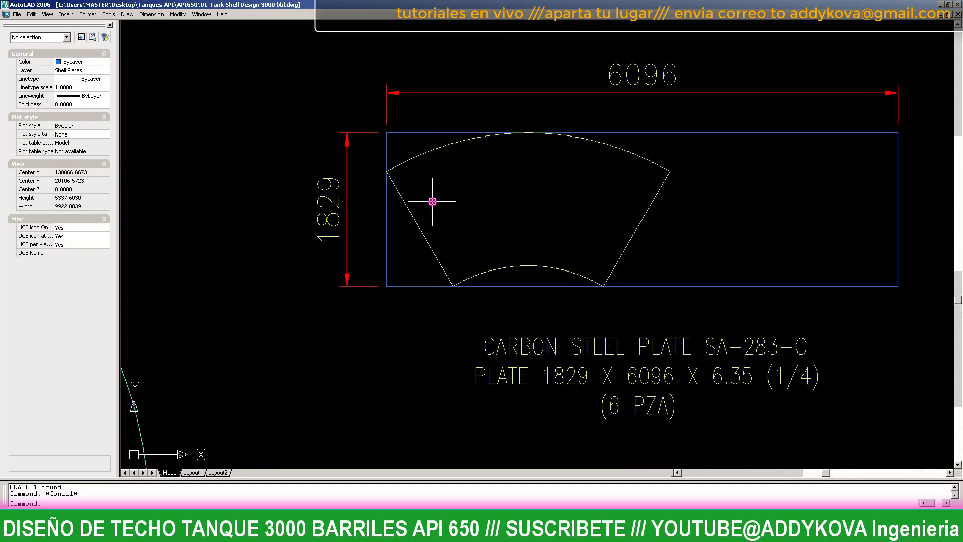
scroll(432, 201, "down", 5)
scroll(376, 221, "down", 3)
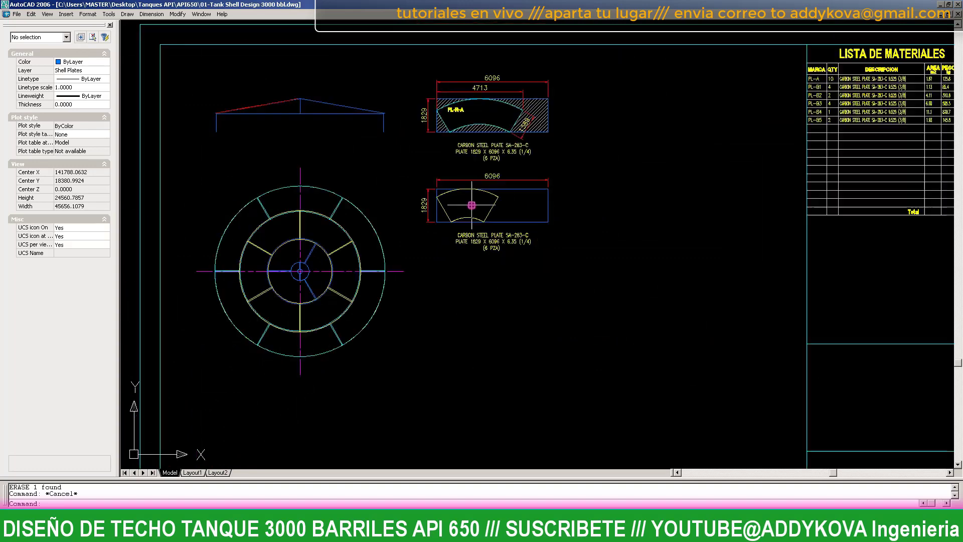
scroll(365, 228, "up", 3)
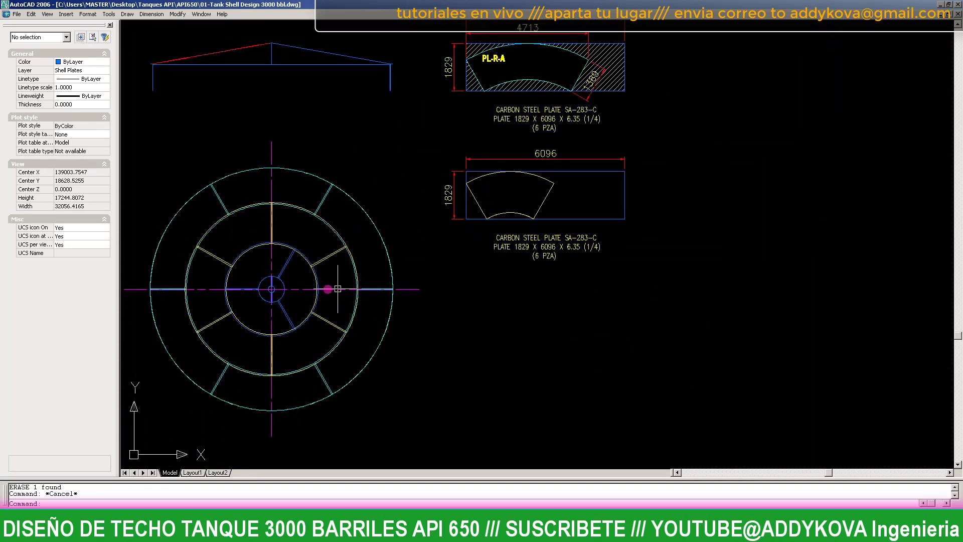
scroll(578, 217, "up", 2)
scroll(483, 200, "up", 2)
scroll(501, 214, "down", 3)
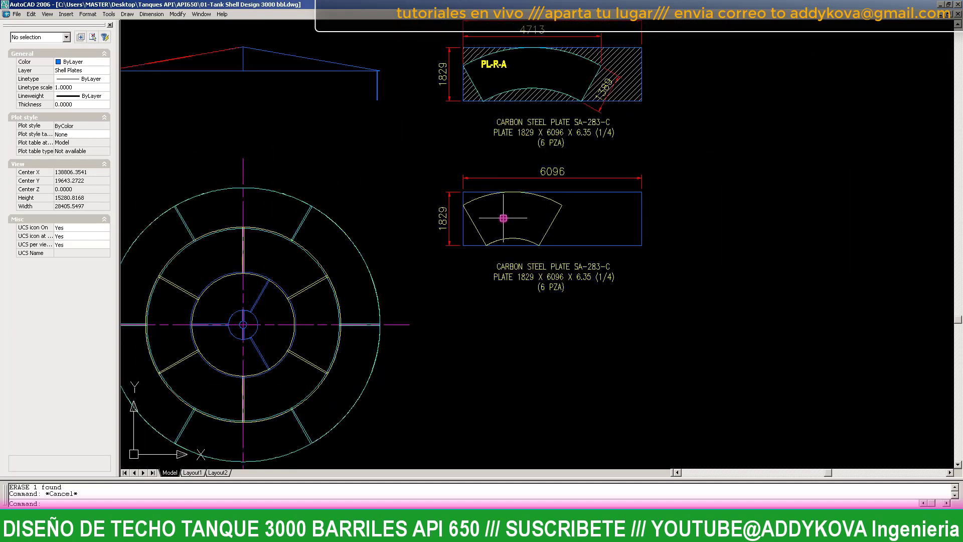
- Copy the PL-R-A label into the lower nested plate and edit it to read PL-R-B
scroll(503, 217, "up", 1)
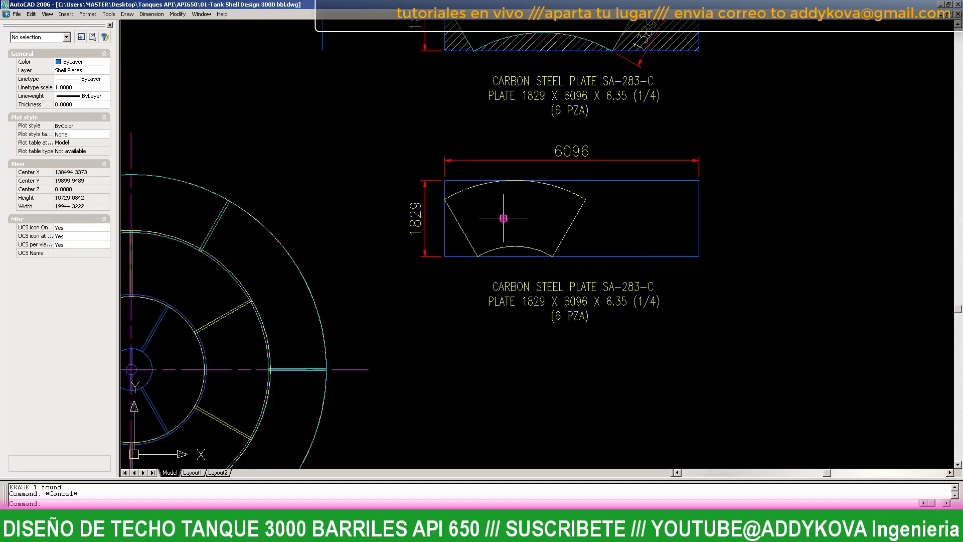
scroll(559, 232, "down", 5)
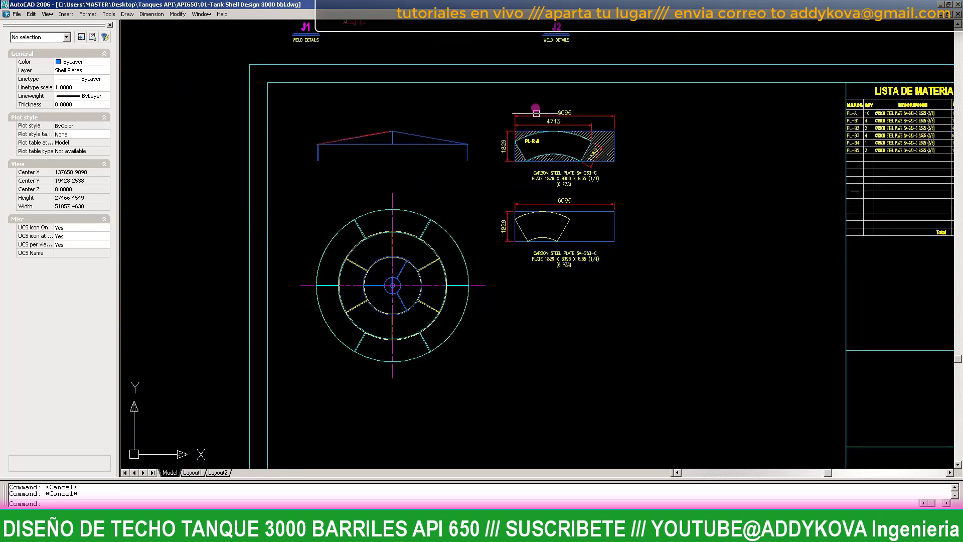
scroll(497, 189, "up", 7)
left_click(512, 192)
type("co")
key("Return")
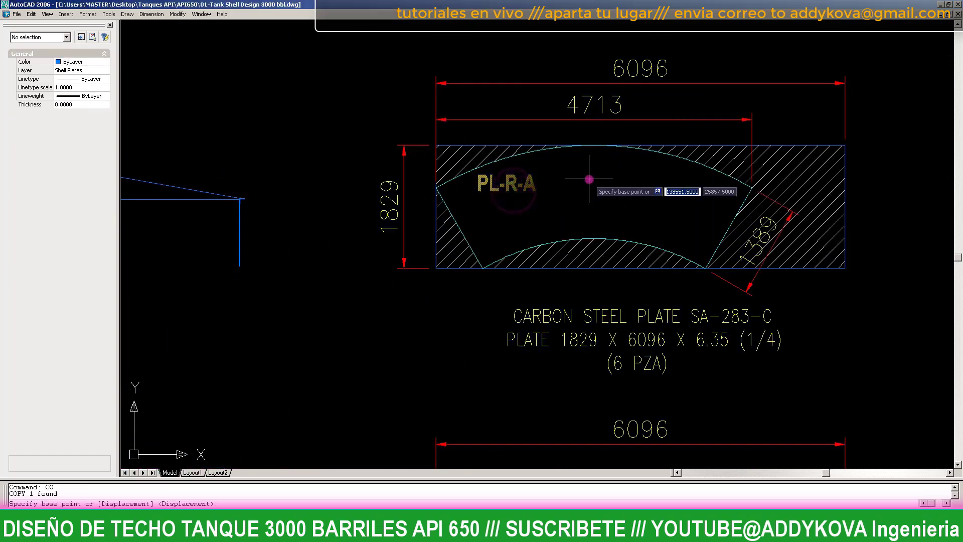
left_click(589, 179)
scroll(589, 180, "down", 5)
scroll(553, 302, "up", 7)
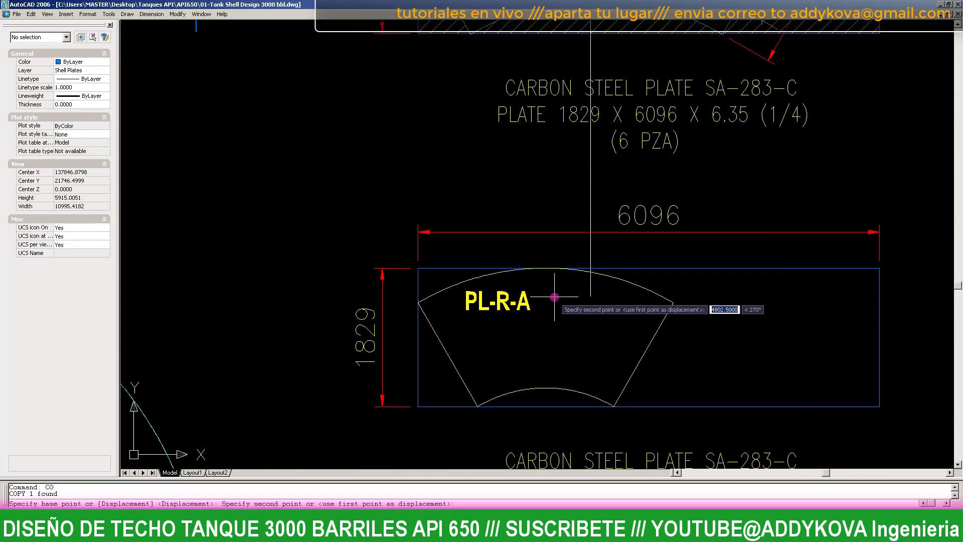
left_click(553, 302)
key("Escape")
double_click(512, 304)
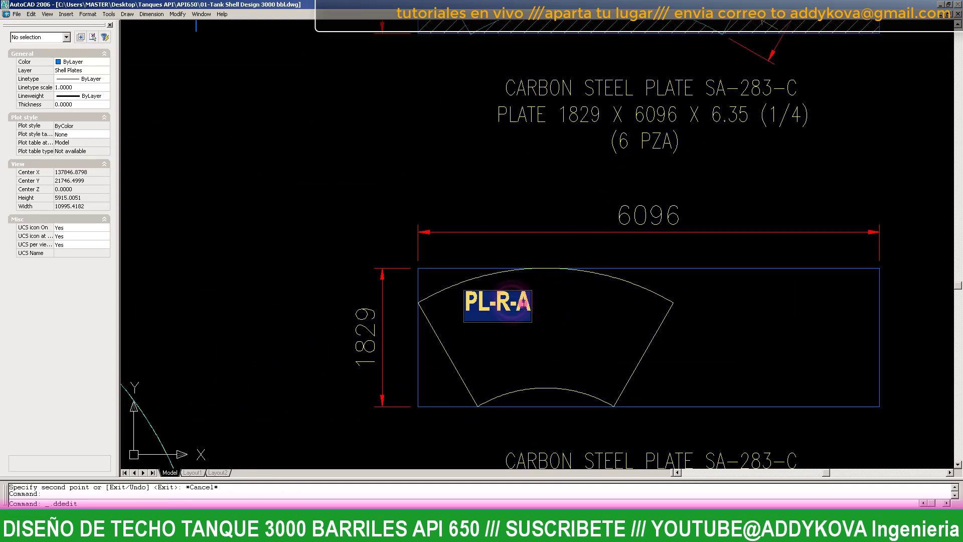
left_click(572, 348)
scroll(571, 347, "down", 4)
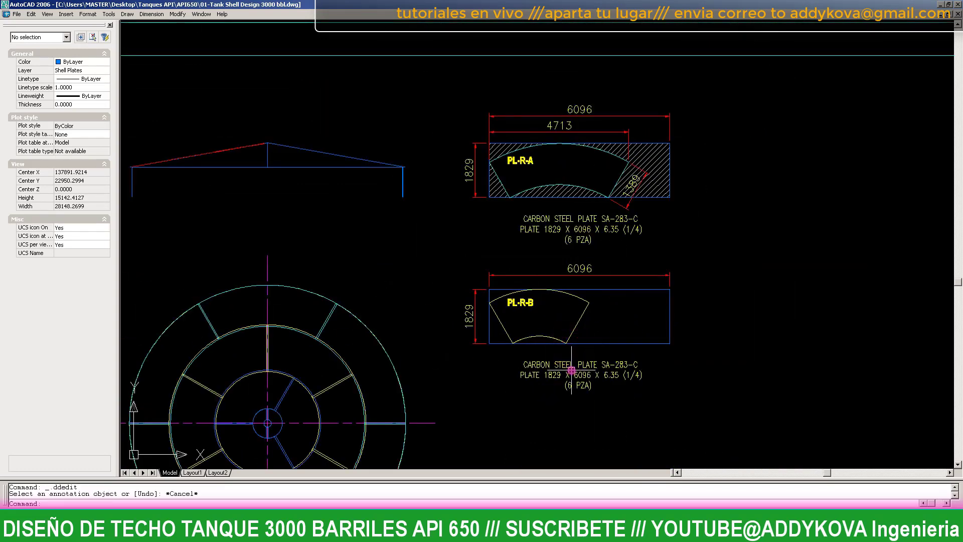
- Hatch the waste area inside the lower plate around the nested sector
type("h")
key("Return")
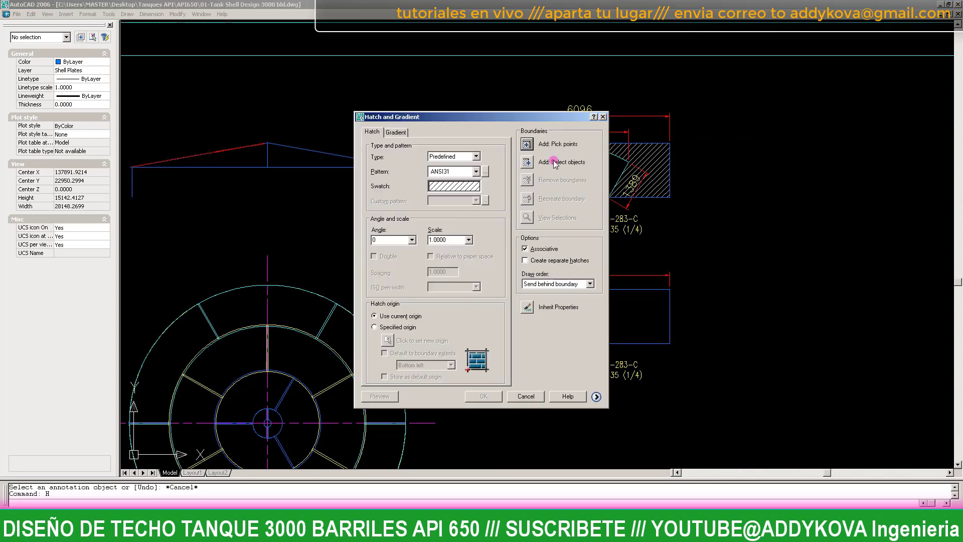
left_click(530, 145)
left_click(627, 327)
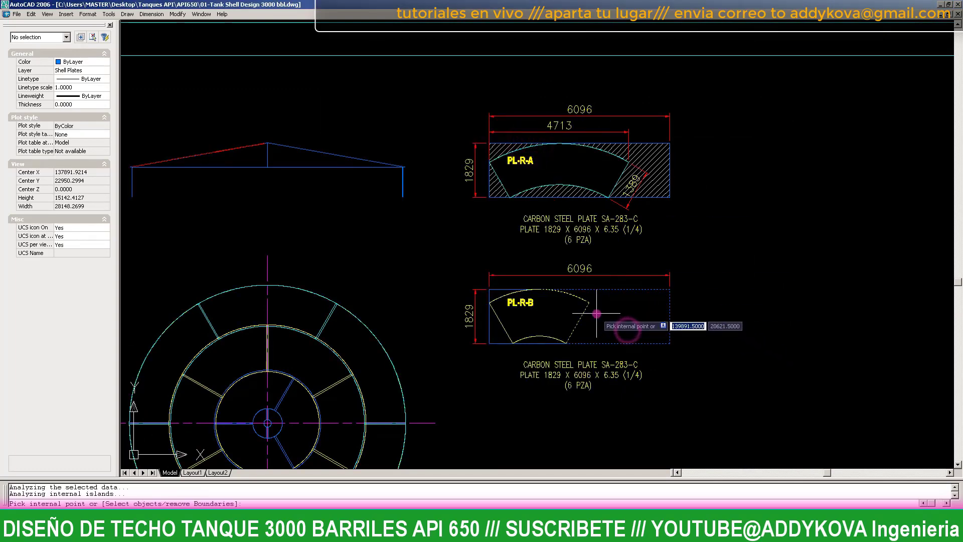
scroll(627, 327, "up", 3)
right_click(384, 349)
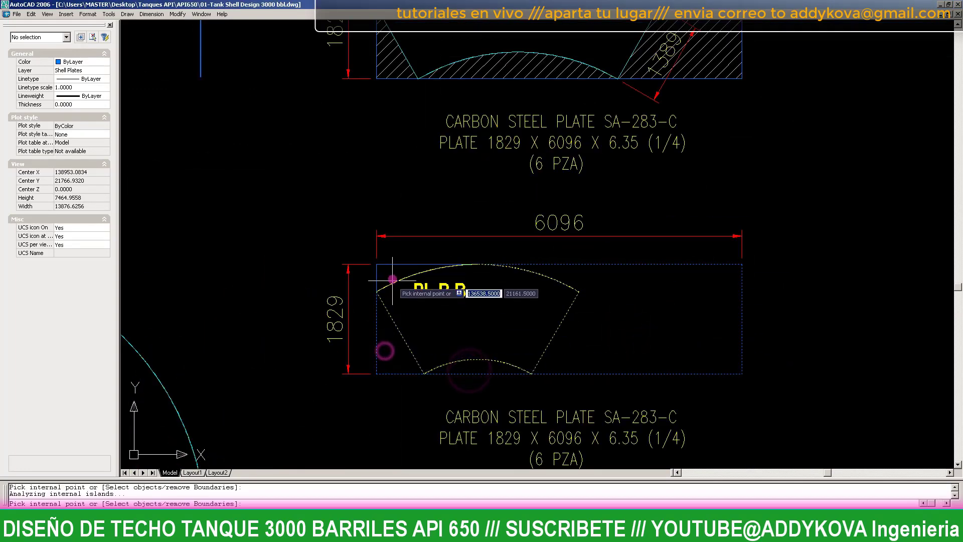
left_click(464, 343)
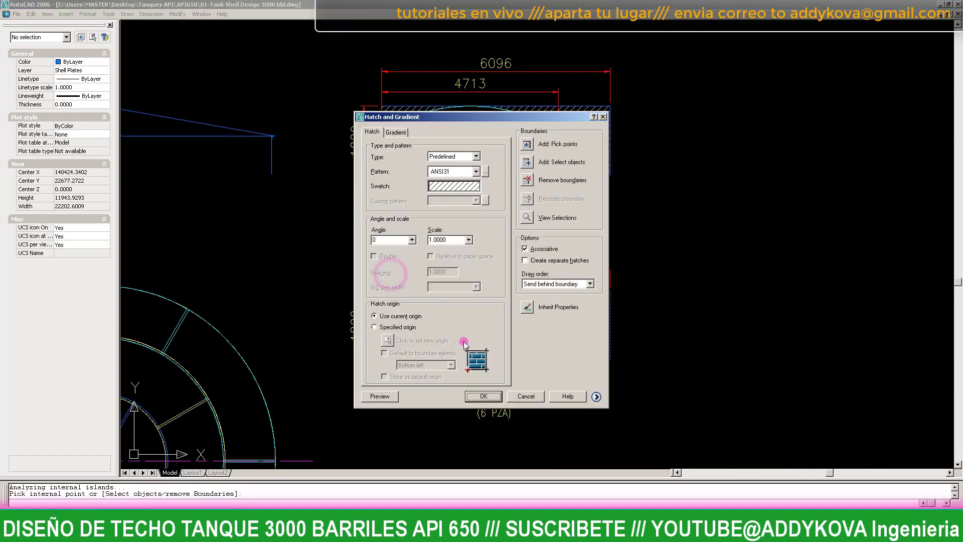
left_click(480, 396)
- Match the new hatch to PL-R-A's diagonal hatch pattern
key("Return")
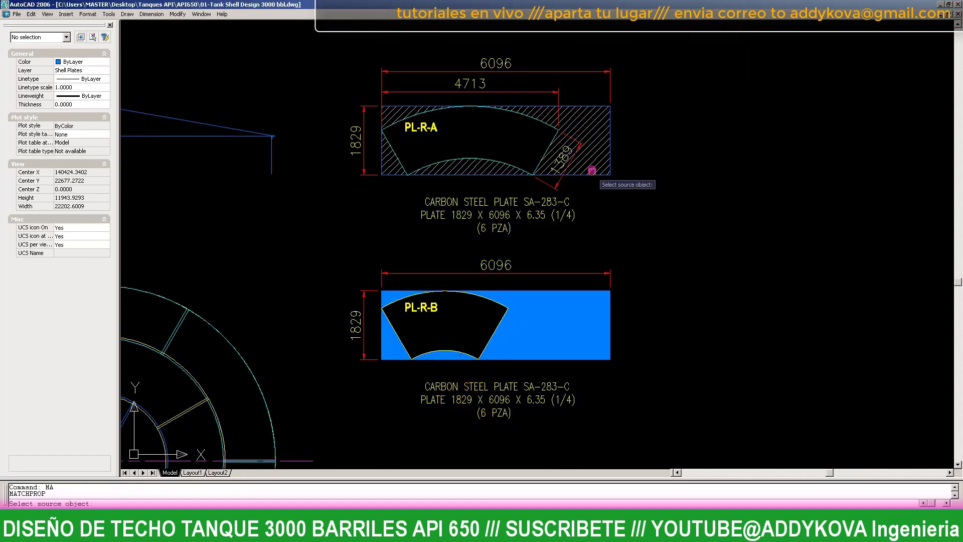
left_click(576, 151)
left_click(569, 325)
key("Escape")
scroll(481, 357, "up", 3)
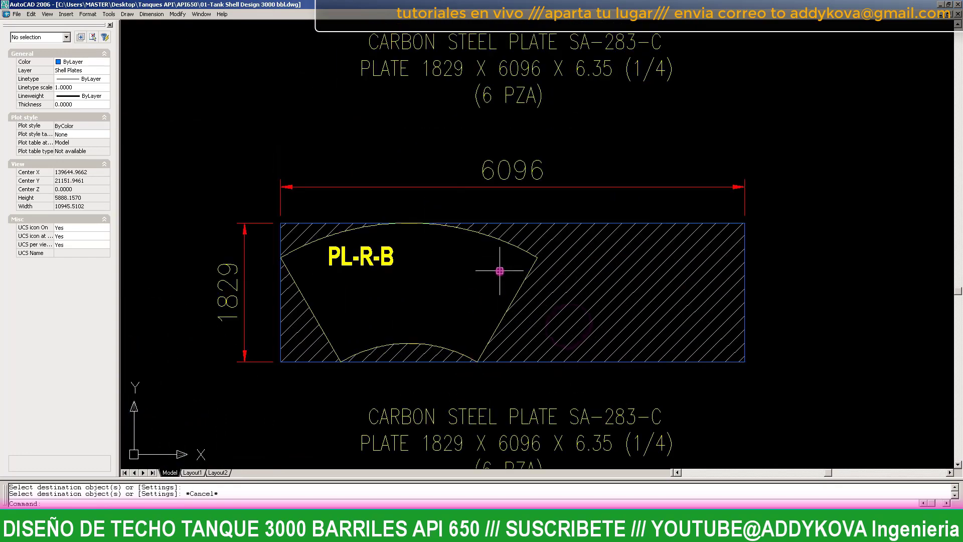
key("Escape")
key("Escape")
scroll(500, 271, "down", 3)
scroll(435, 200, "up", 3)
scroll(435, 200, "down", 4)
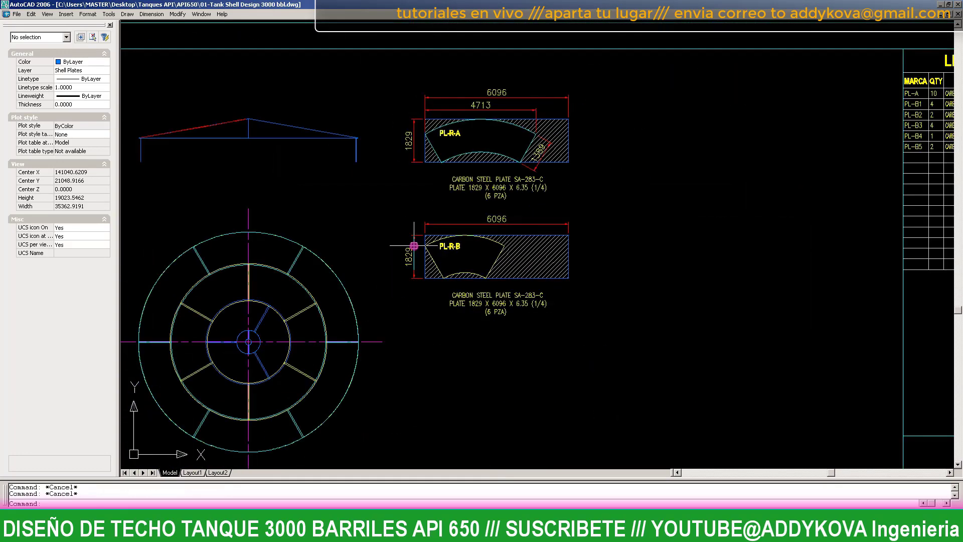
scroll(435, 201, "up", 5)
scroll(499, 301, "up", 1)
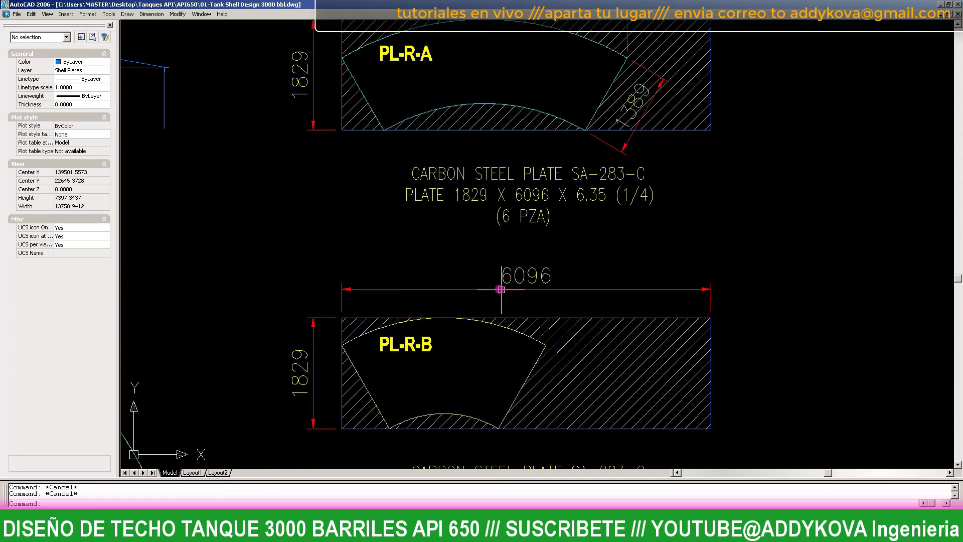
- Raise PL-R-B's 6096 dimension higher above the plate
left_click(499, 289)
left_click(526, 275)
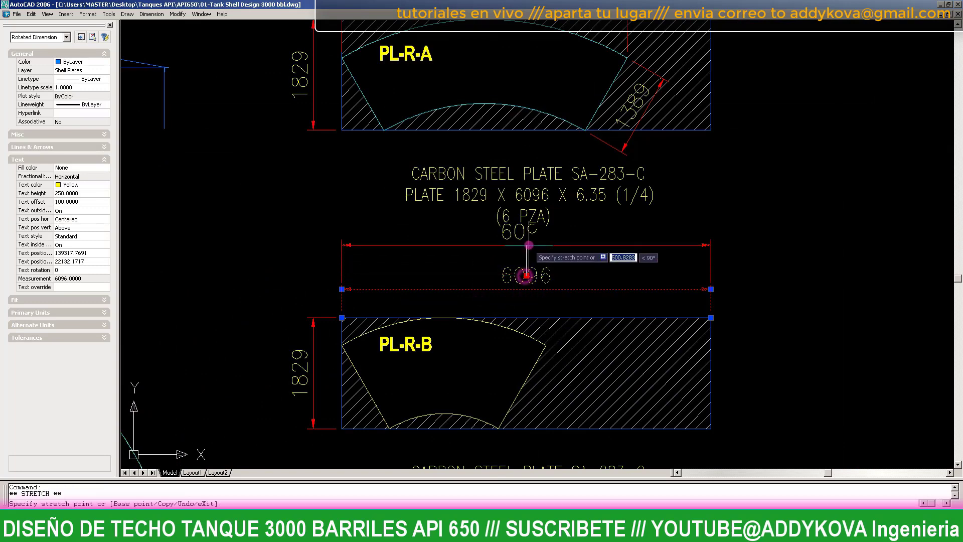
scroll(527, 264, "up", 3)
scroll(492, 276, "down", 2)
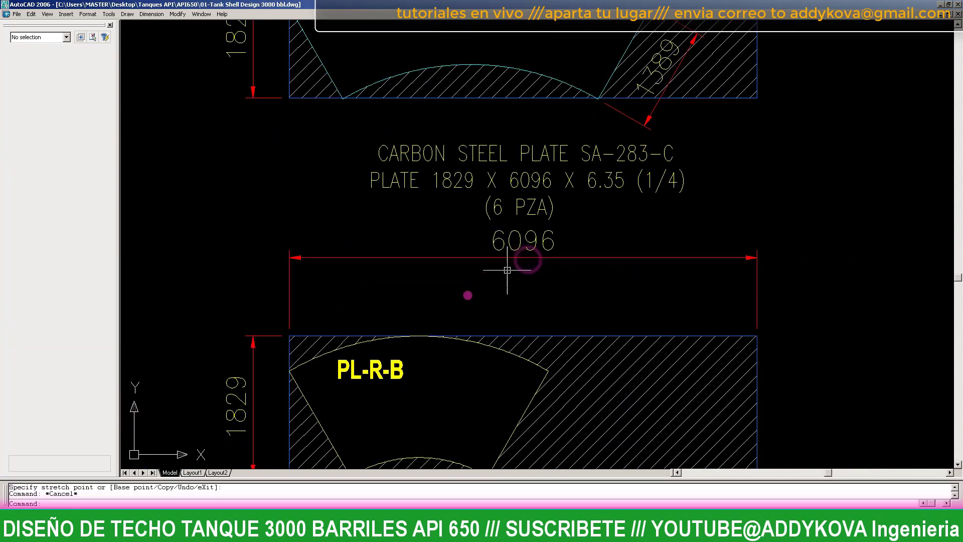
scroll(452, 301, "up", 3)
key("Escape")
key("Escape")
- Add a 3374 linear dimension across the top arc of PL-R-B using DLI
type("DLI")
key("Return")
scroll(224, 403, "down", 3)
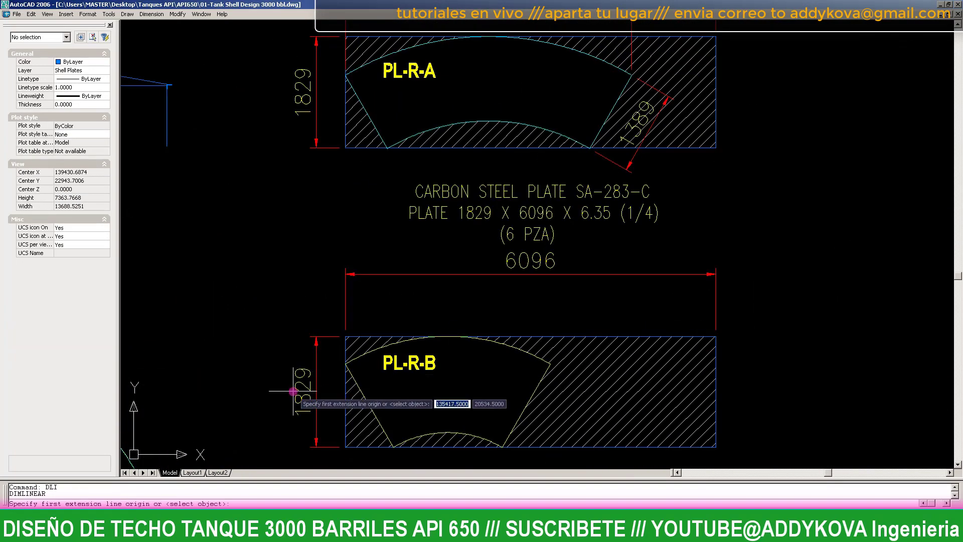
scroll(405, 328, "up", 4)
scroll(399, 327, "down", 3)
scroll(758, 327, "up", 5)
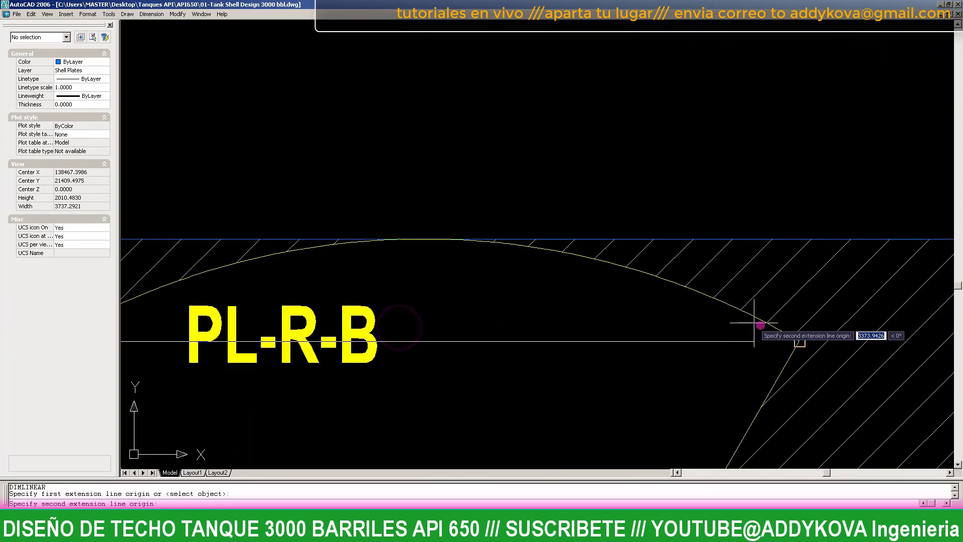
left_click(765, 327)
scroll(775, 321, "down", 5)
left_click(768, 255)
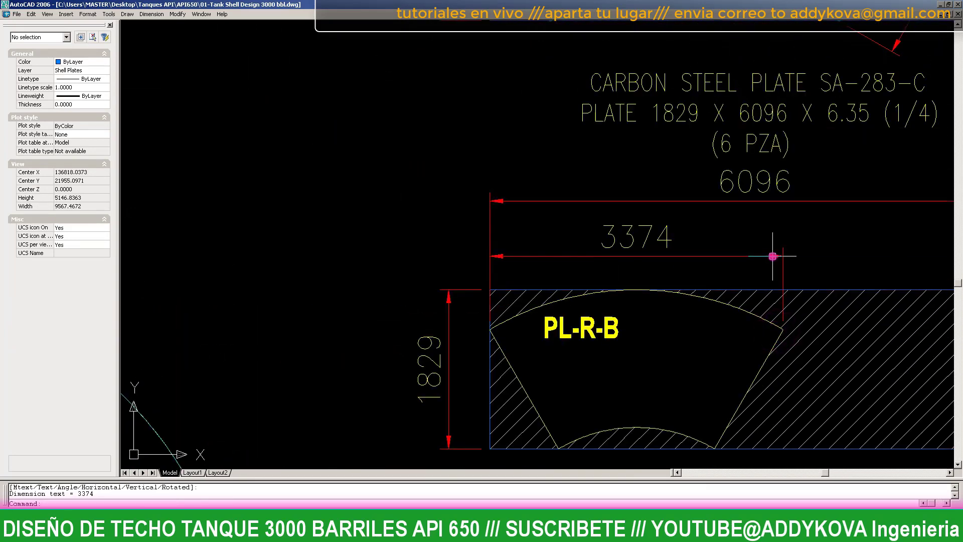
key("Escape")
scroll(702, 271, "down", 5)
scroll(589, 311, "up", 4)
scroll(589, 311, "up", 2)
- Add a 1582 aligned dimension along PL-R-B's slanted cut edge
key("Escape")
type("D")
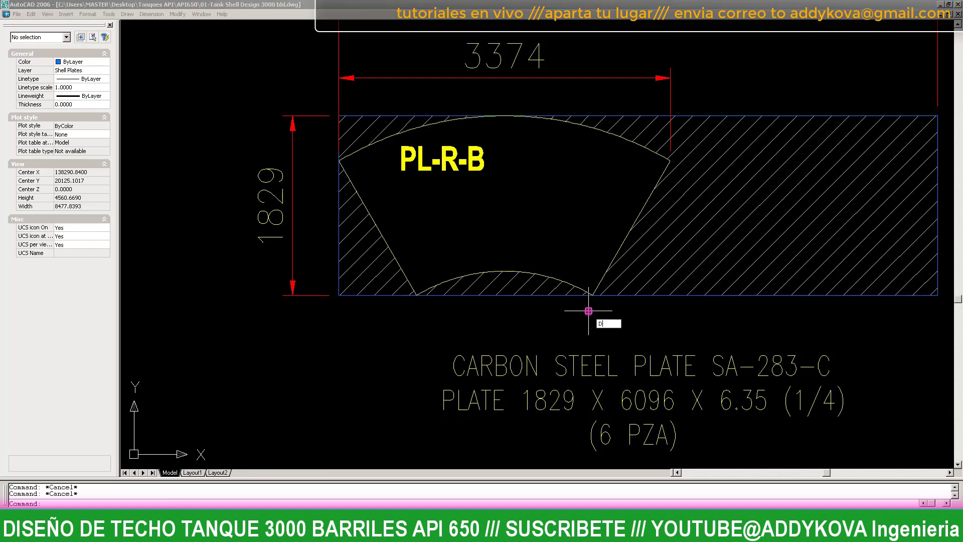
key("Return")
scroll(589, 312, "up", 3)
left_click(578, 320)
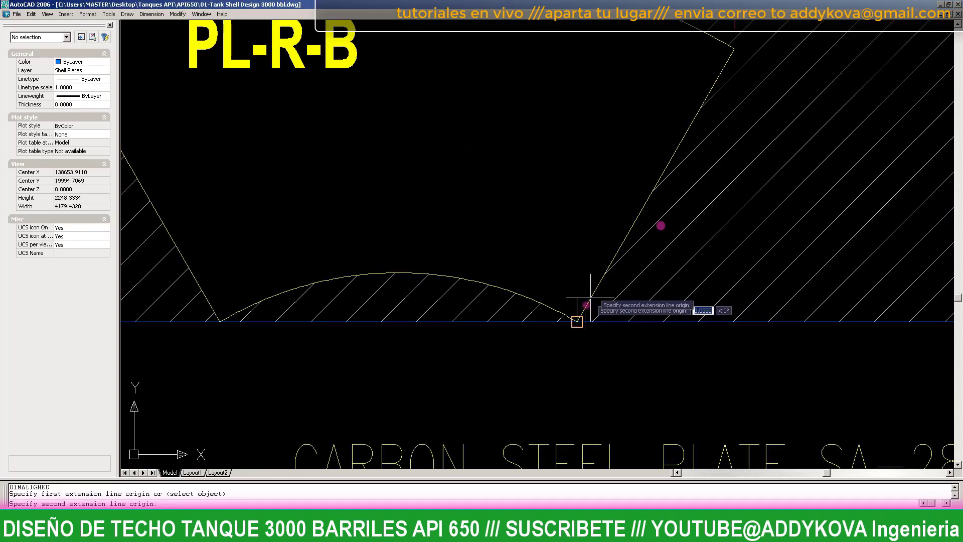
left_click(732, 55)
scroll(748, 72, "down", 3)
scroll(778, 90, "up", 5)
left_click(785, 94)
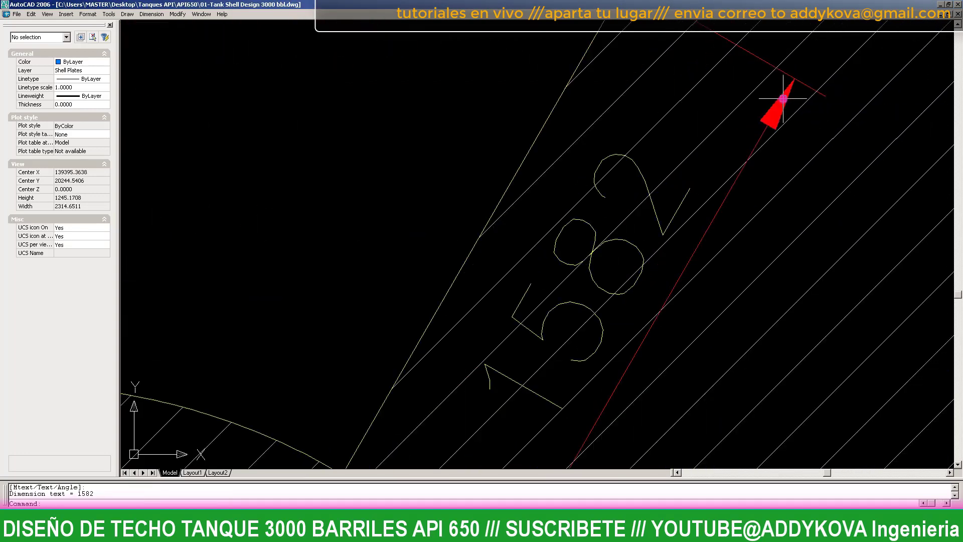
scroll(713, 119, "down", 4)
key("Escape")
key("Escape")
scroll(713, 119, "down", 4)
scroll(657, 173, "up", 4)
scroll(657, 173, "up", 1)
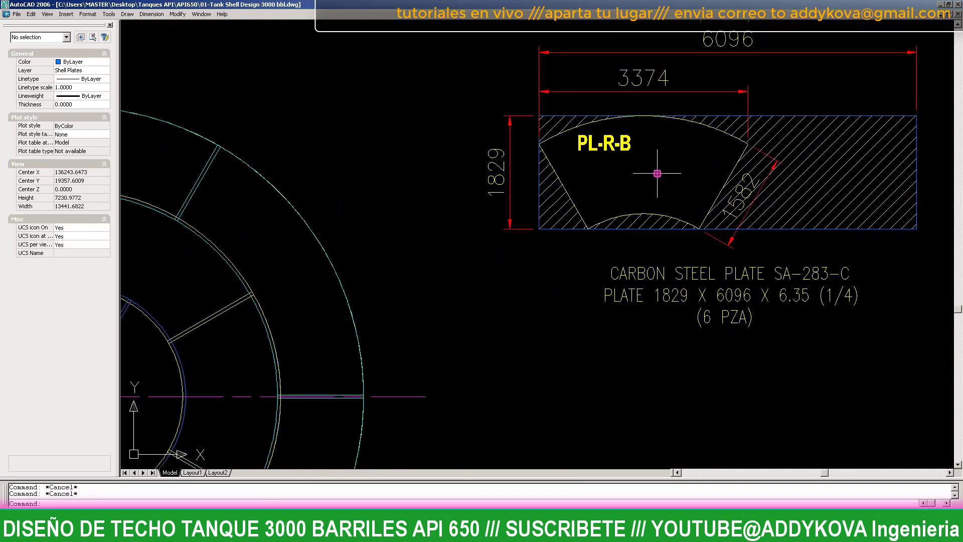
left_click(152, 14)
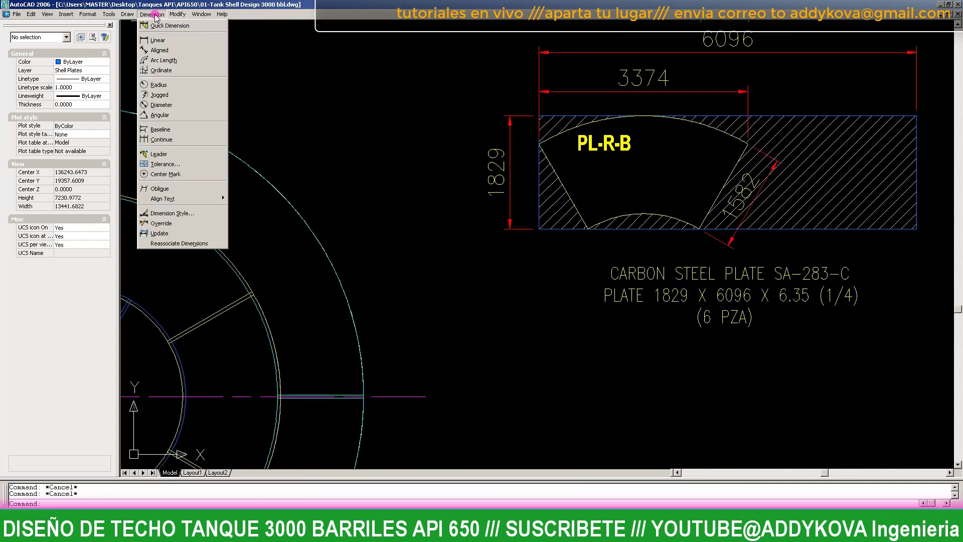
- Dimension PL-R-B's top arc as R3331 and its bottom arc as R1749
left_click(158, 85)
scroll(663, 118, "up", 4)
scroll(631, 116, "up", 1)
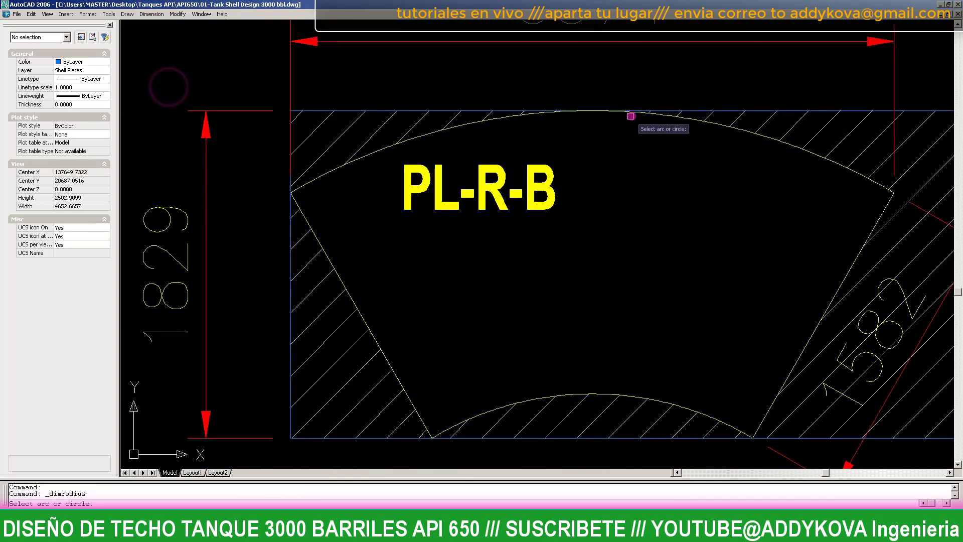
left_click(666, 117)
left_click(709, 296)
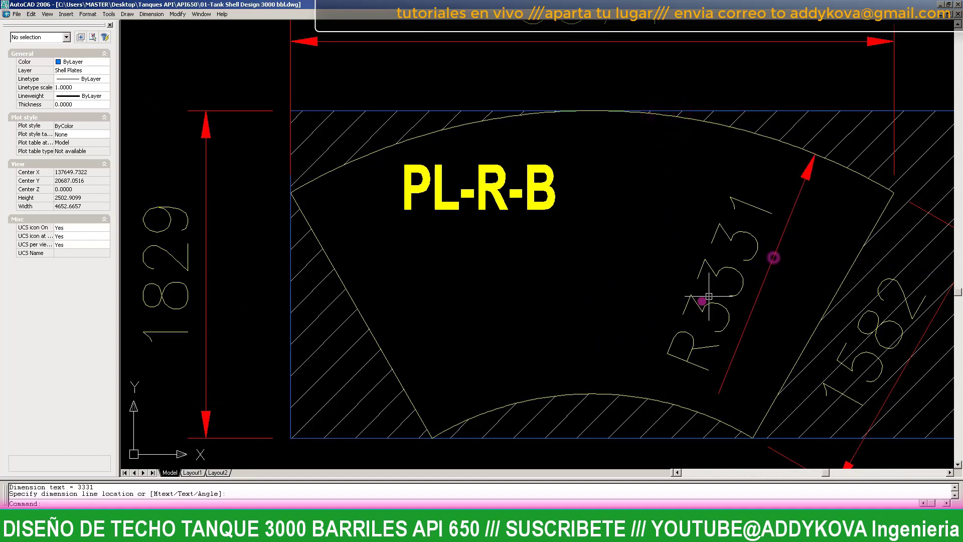
left_click(595, 396)
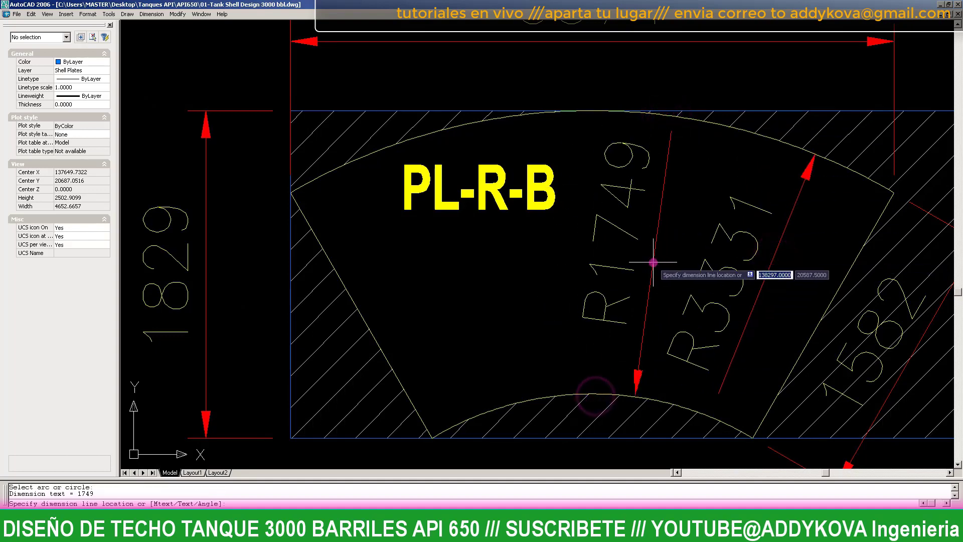
left_click(657, 264)
scroll(553, 226, "down", 8)
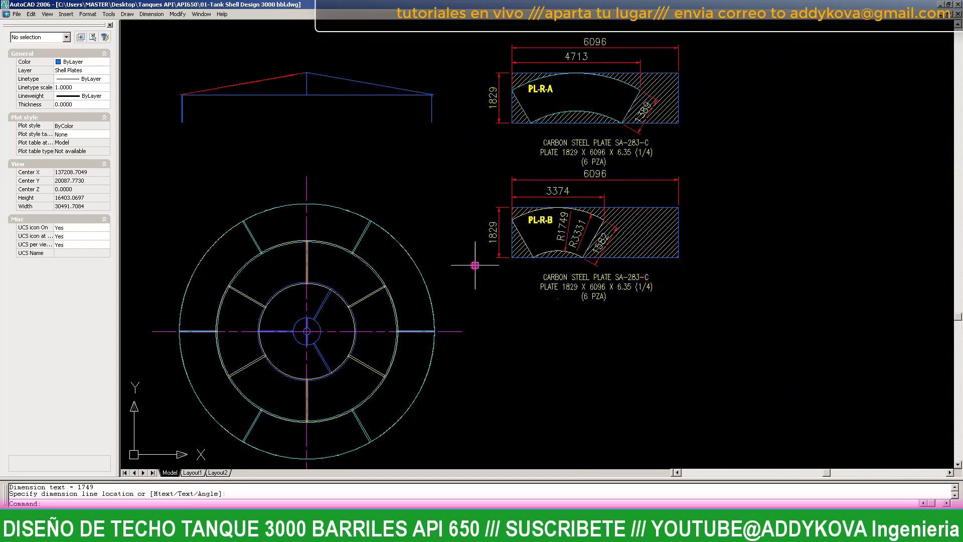
scroll(475, 265, "down", 2)
scroll(554, 249, "up", 3)
scroll(502, 254, "up", 2)
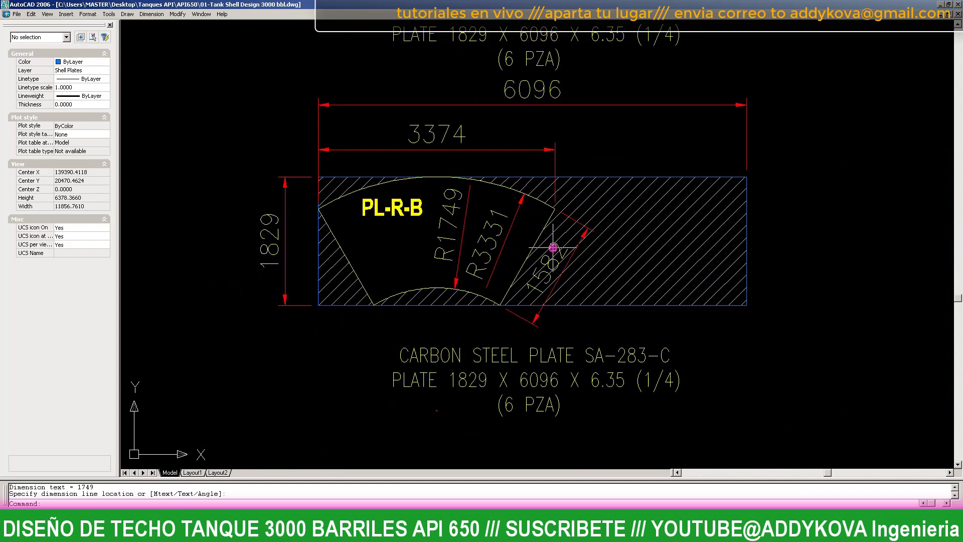
scroll(552, 258, "down", 5)
scroll(374, 248, "up", 2)
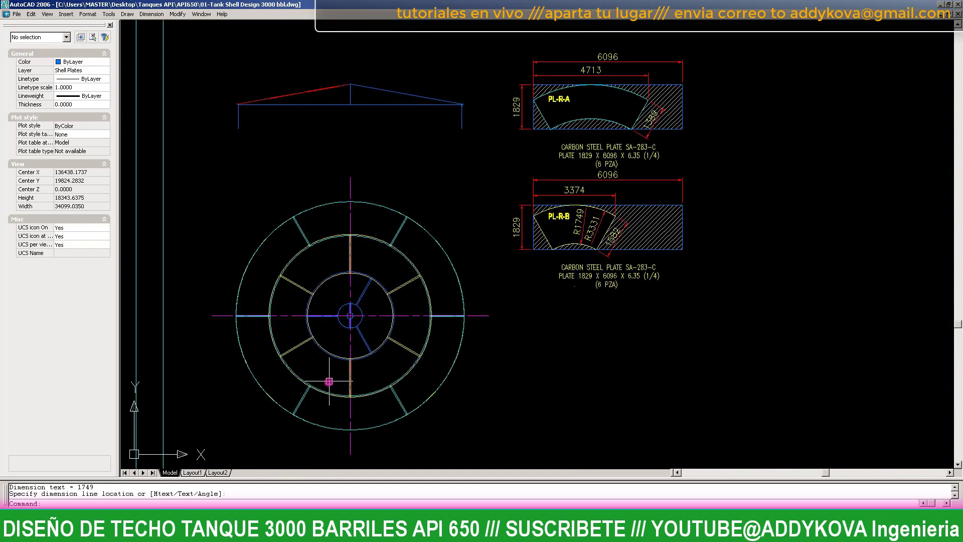
scroll(615, 294, "up", 3)
scroll(600, 276, "up", 2)
scroll(573, 276, "down", 2)
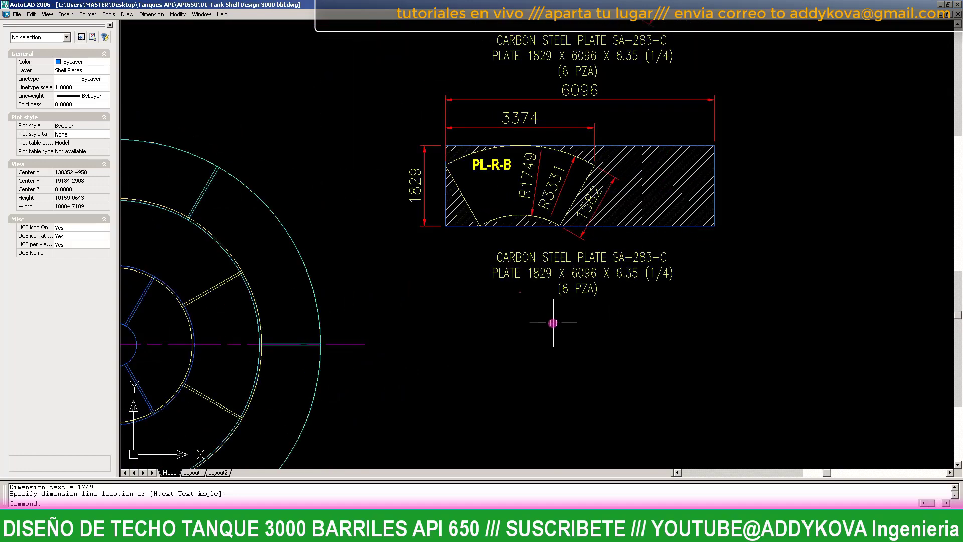
scroll(554, 225, "up", 2)
scroll(552, 226, "down", 5)
- Pull the 3374 dimension line down closer to plate PL-R-B
scroll(552, 231, "down", 3)
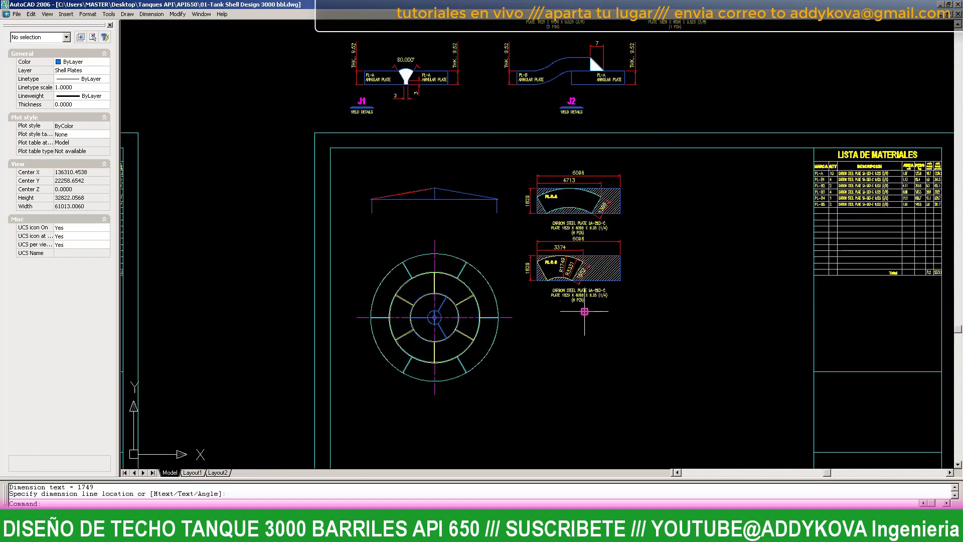
scroll(572, 261, "up", 4)
scroll(582, 277, "up", 3)
key("Escape")
scroll(582, 277, "down", 4)
scroll(535, 255, "up", 3)
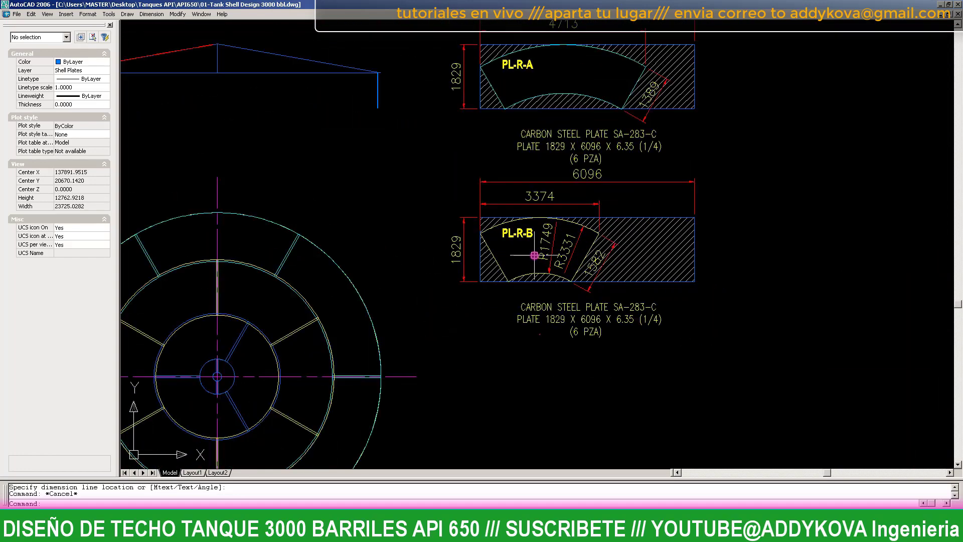
scroll(536, 245, "down", 2)
scroll(535, 245, "down", 3)
left_click(536, 245)
scroll(579, 207, "up", 4)
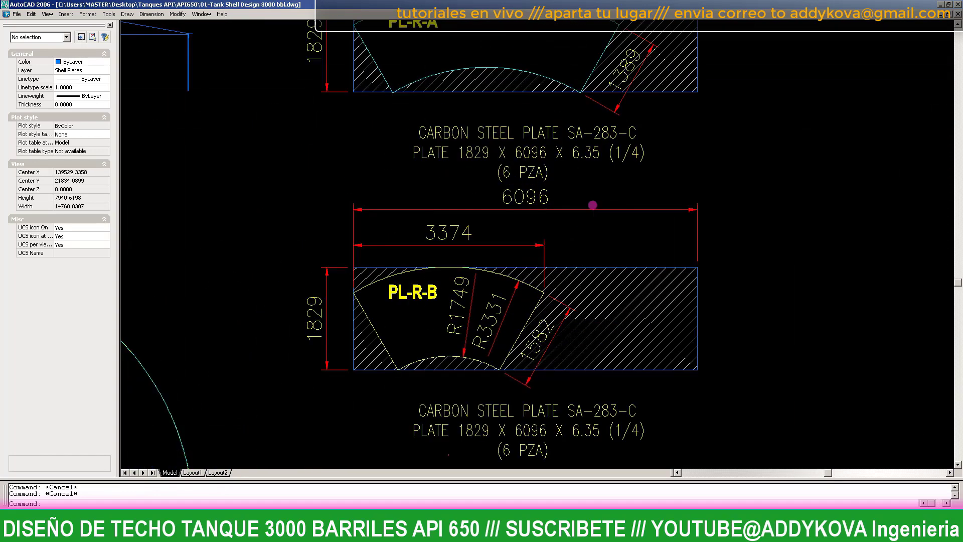
scroll(580, 207, "up", 3)
scroll(520, 212, "up", 3)
key("Escape")
scroll(503, 253, "down", 4)
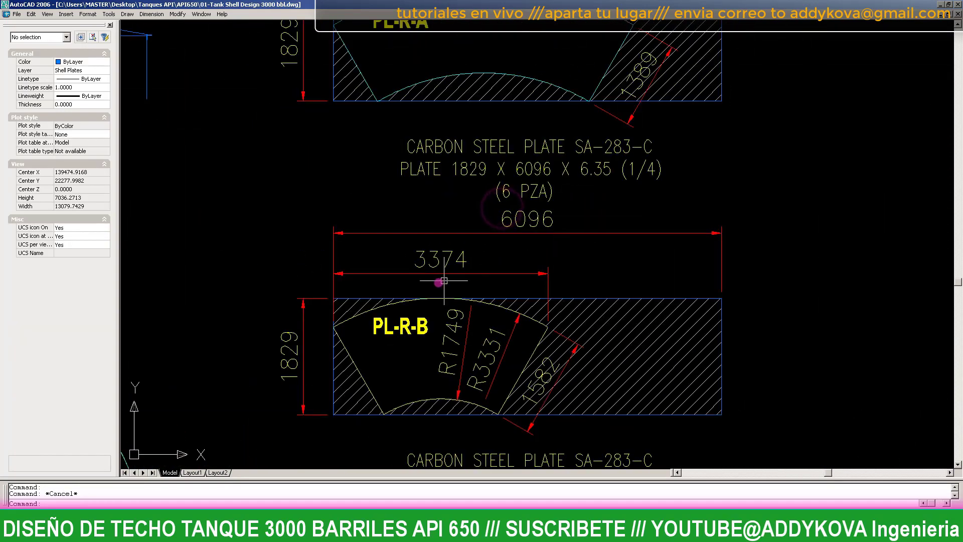
scroll(507, 261, "up", 4)
left_click(502, 266)
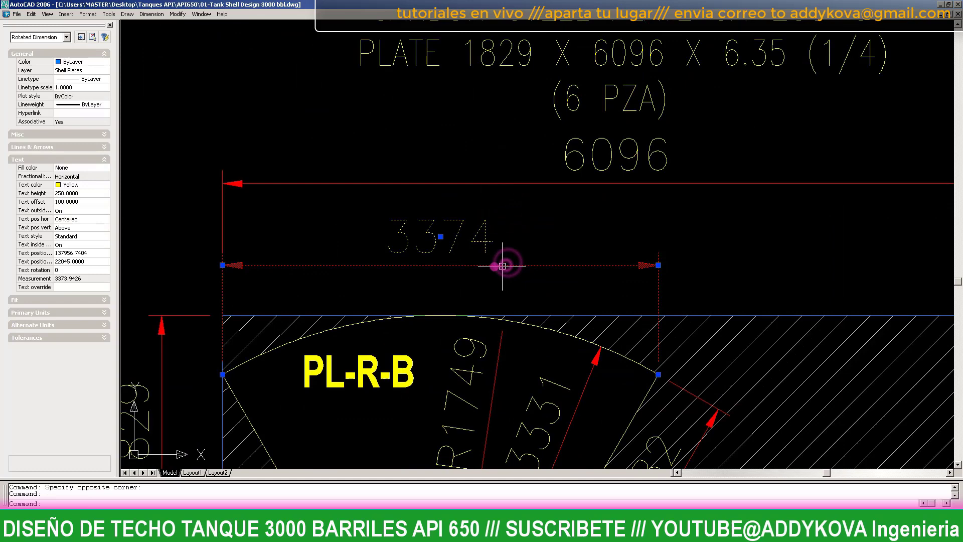
left_click(658, 262)
left_click(668, 285)
key("Escape")
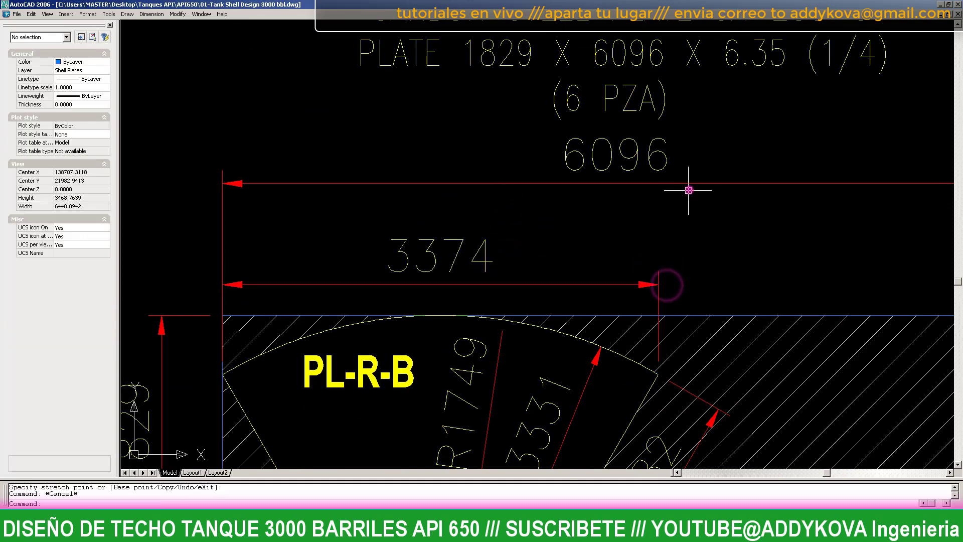
- Grab the 6096 dimension's grip, then cancel the stretch, leaving it unchanged
left_click(690, 184)
scroll(417, 216, "down", 3)
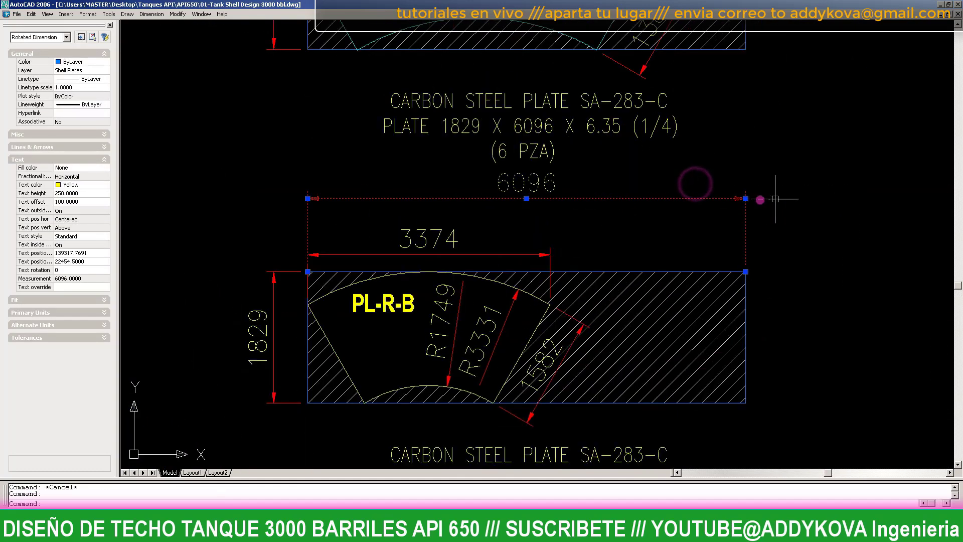
left_click(746, 199)
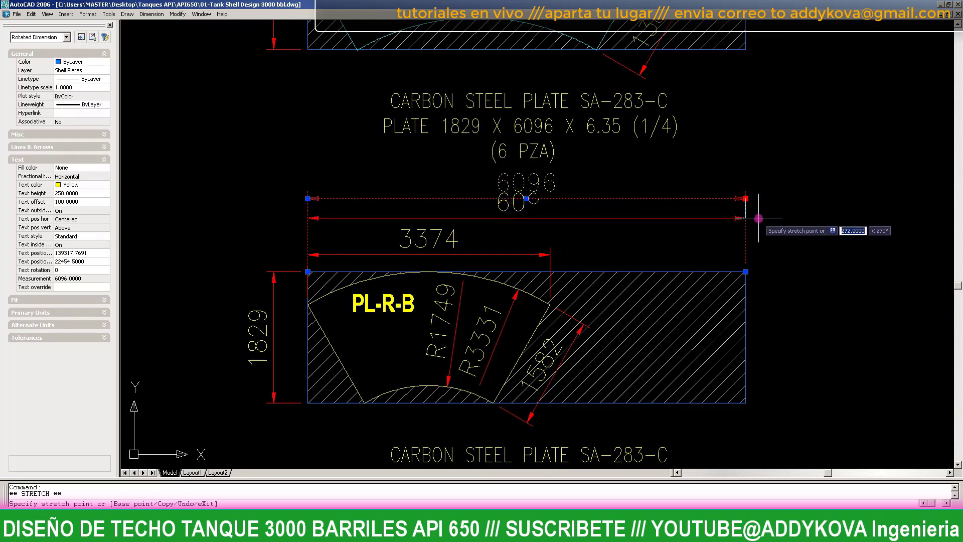
scroll(748, 221, "down", 5)
key("Escape")
scroll(463, 243, "up", 2)
scroll(454, 250, "up", 3)
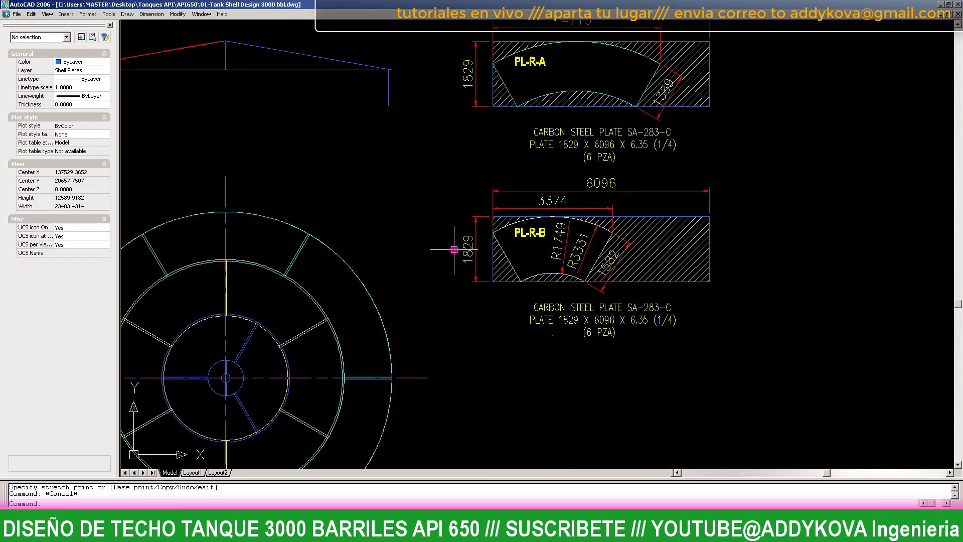
scroll(454, 249, "down", 4)
- Zoom window so the tank plan and plates fill the view
type("z")
key("Return")
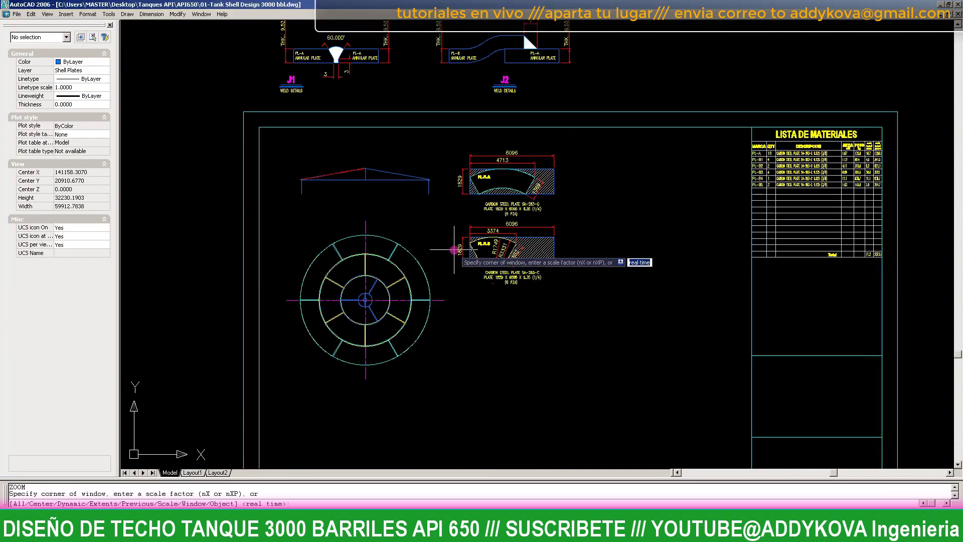
type("w")
key("Return")
left_click(287, 142)
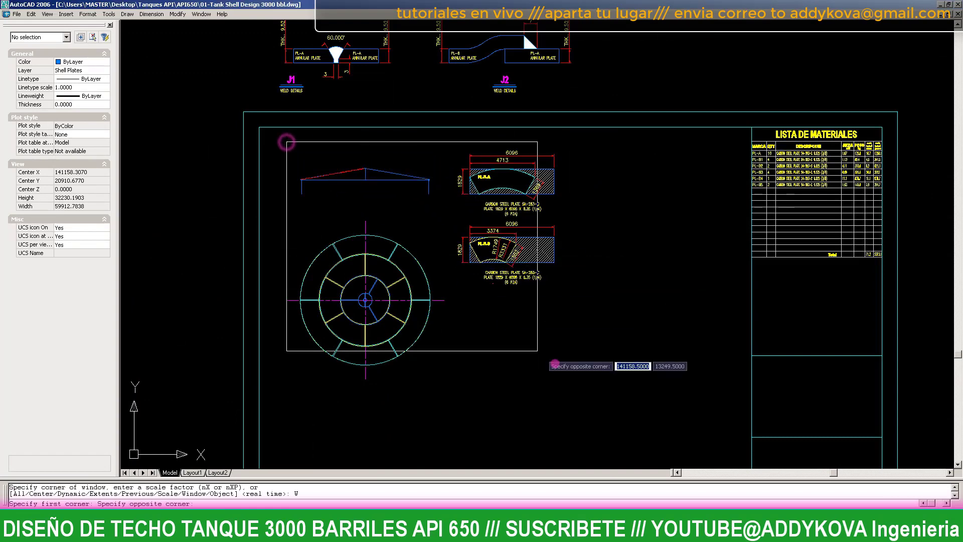
left_click(560, 384)
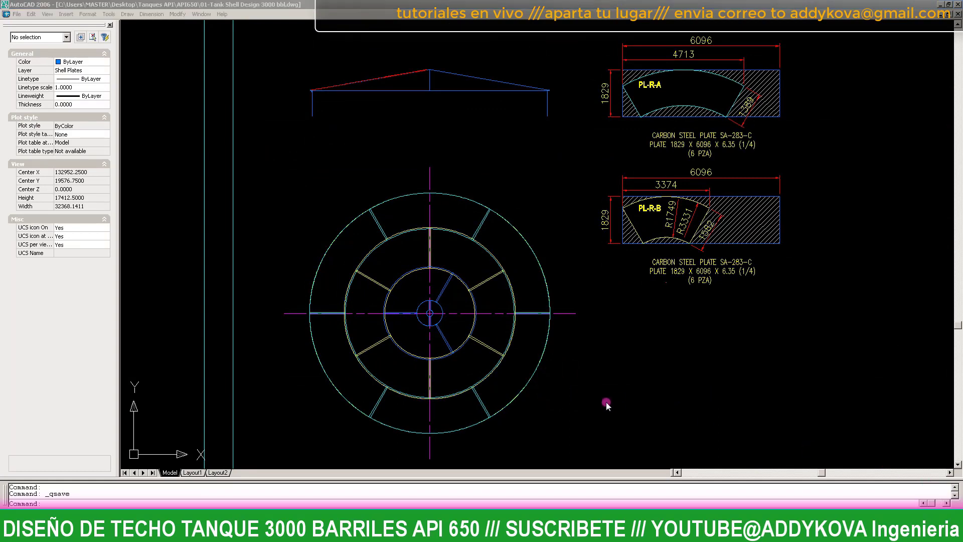
left_click(606, 404)
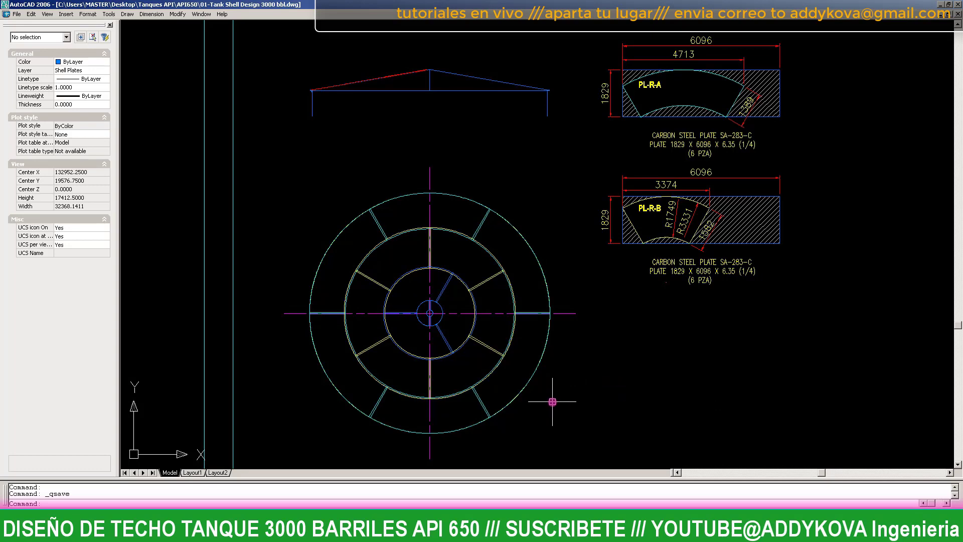
- Copy the roof sector piece from the tank plan to below the plate drawings
key("Escape")
scroll(552, 402, "up", 3)
scroll(232, 211, "up", 3)
scroll(238, 207, "up", 3)
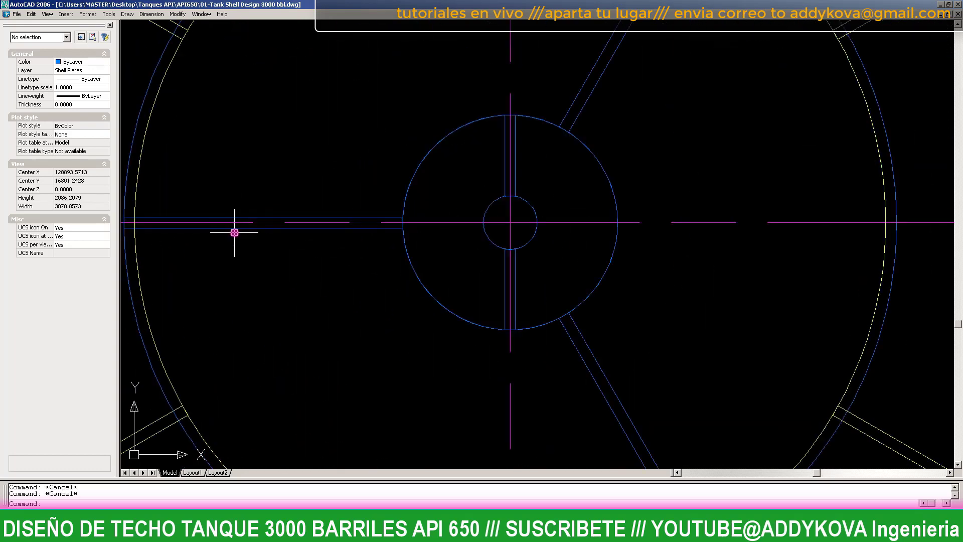
left_click(232, 227)
scroll(299, 254, "down", 3)
type("co")
key("Return")
left_click(293, 268)
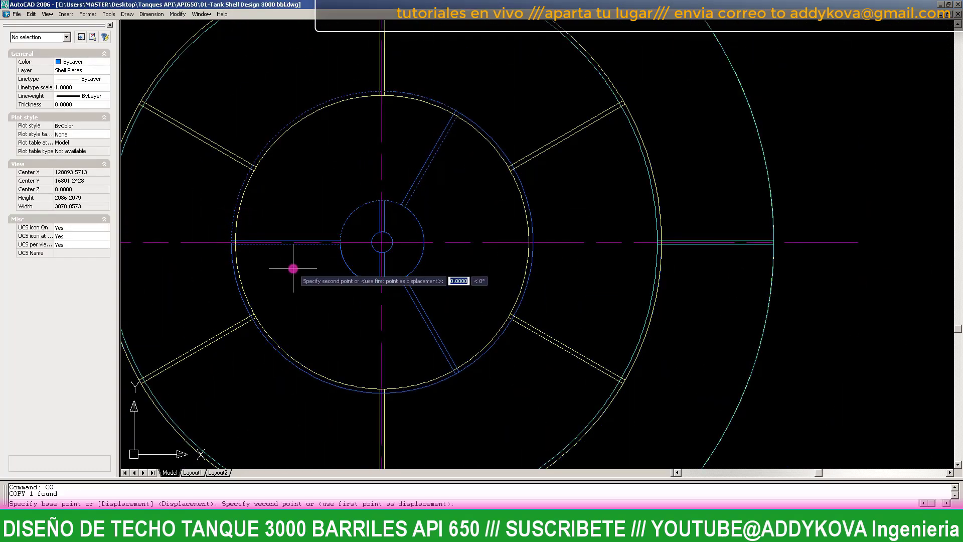
scroll(293, 269, "down", 10)
scroll(440, 279, "up", 3)
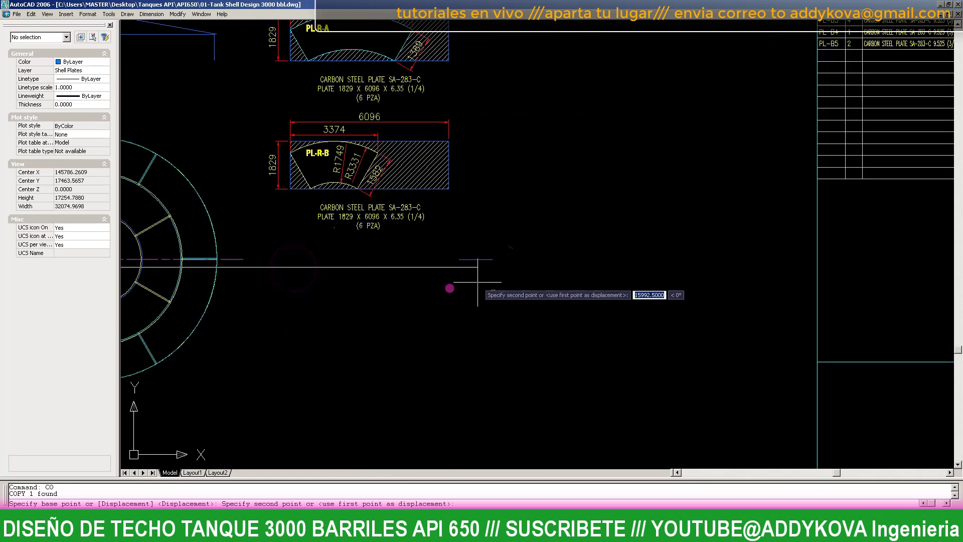
left_click(451, 309)
key("Escape")
- Move the copied sector so its tip sits on PL-R-B's top-right corner
scroll(451, 309, "up", 2)
left_click_drag(470, 329, 451, 286)
type("m")
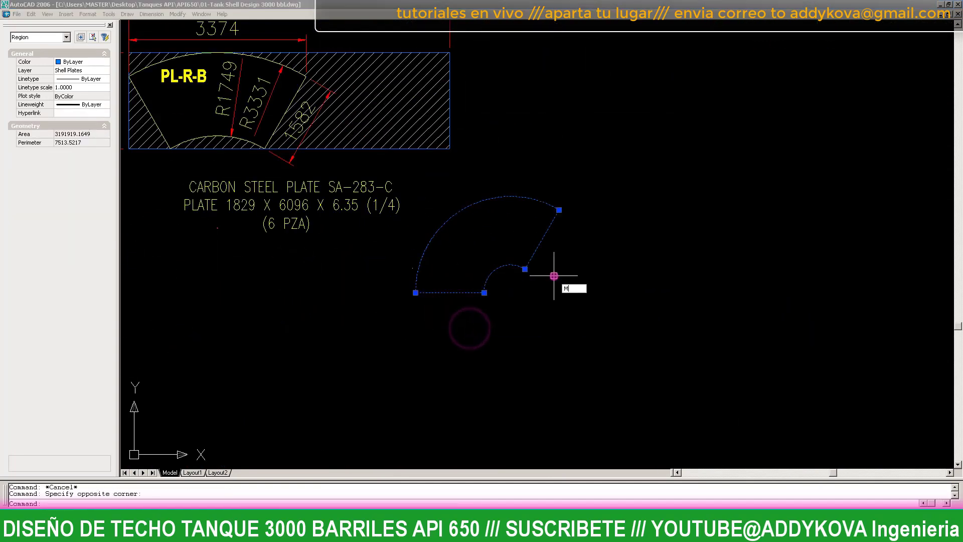
key("Return")
scroll(560, 210, "up", 5)
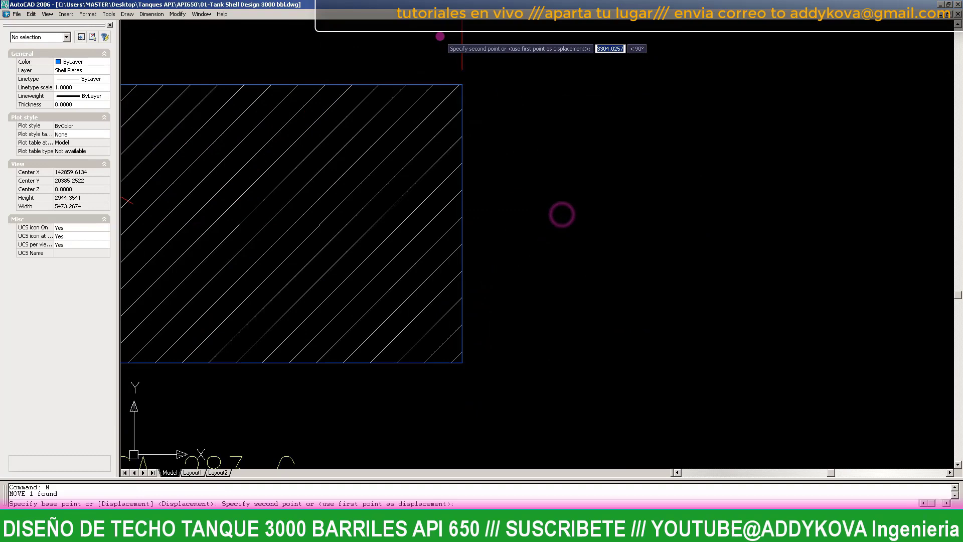
left_click(462, 85)
key("Escape")
key("Escape")
scroll(493, 151, "down", 3)
scroll(429, 132, "up", 2)
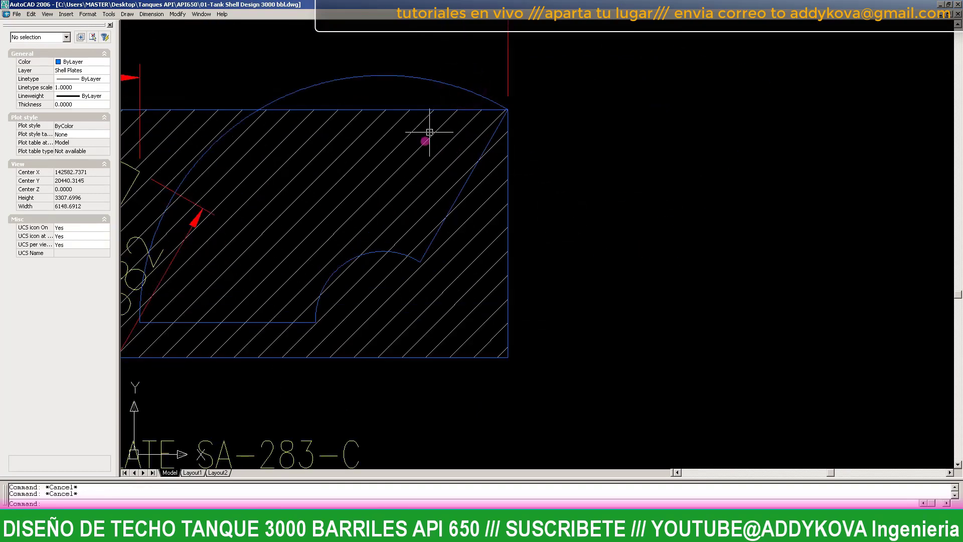
- Draw a vertical line from the notch's bottom edge down to the plate edge
type("l")
key("Return")
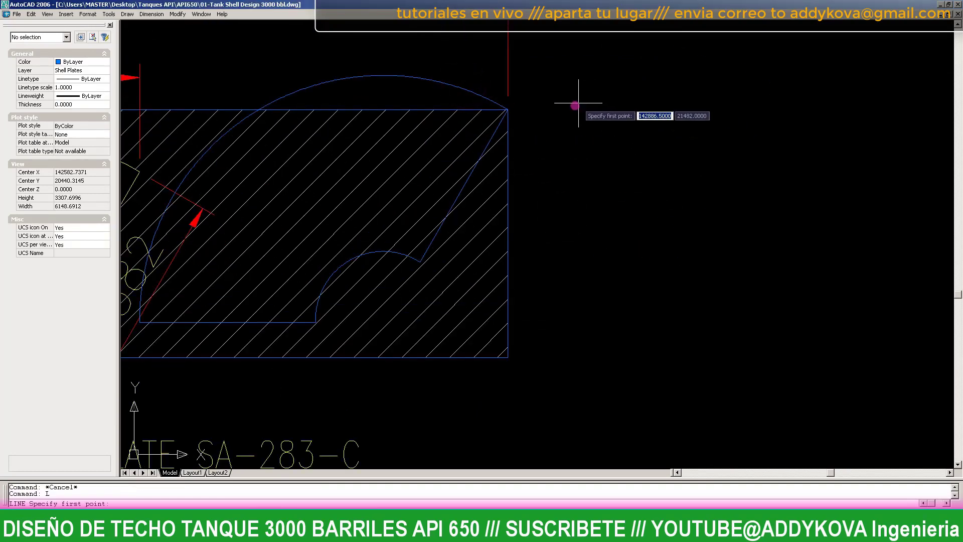
middle_click_drag(637, 241, 854, 191)
scroll(436, 282, "down", 1)
scroll(494, 277, "up", 3)
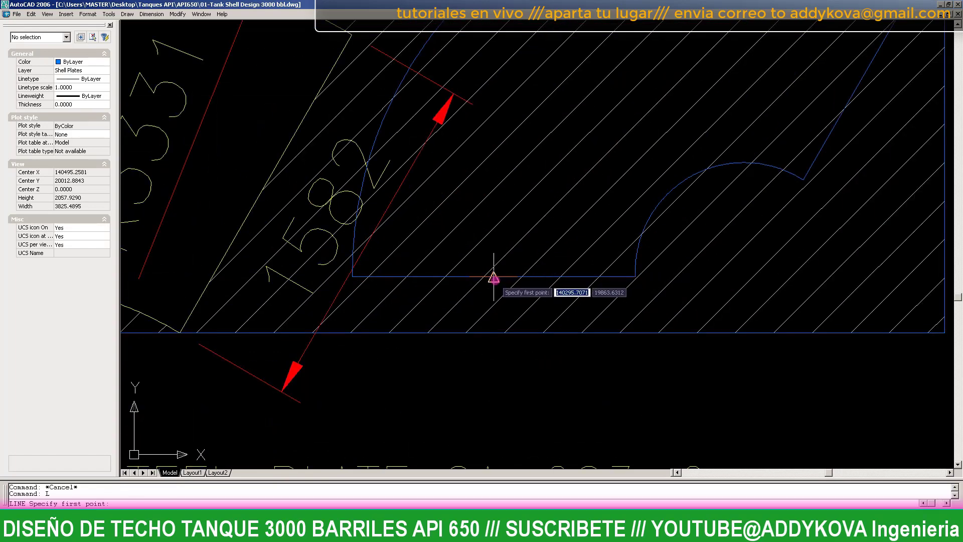
left_click(494, 276)
left_click(494, 332)
key("Escape")
key("Escape")
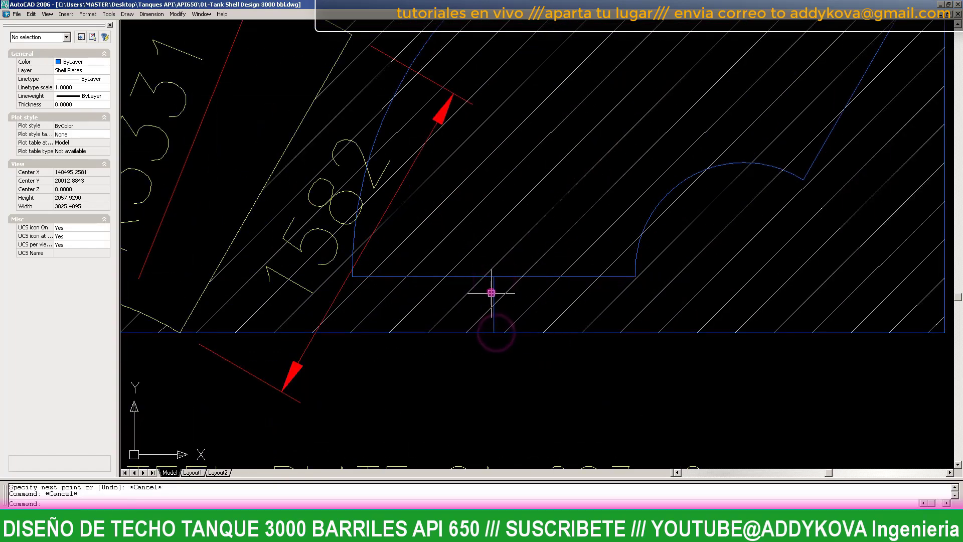
- Move the notch outline down onto the plate edge
left_click(494, 277)
type("m")
key("Return")
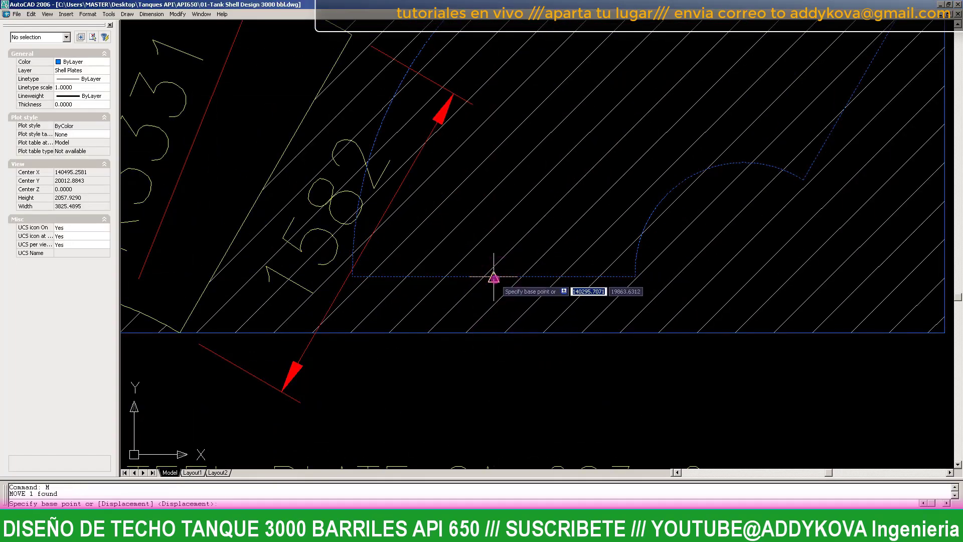
left_click(494, 332)
scroll(494, 329, "down", 3)
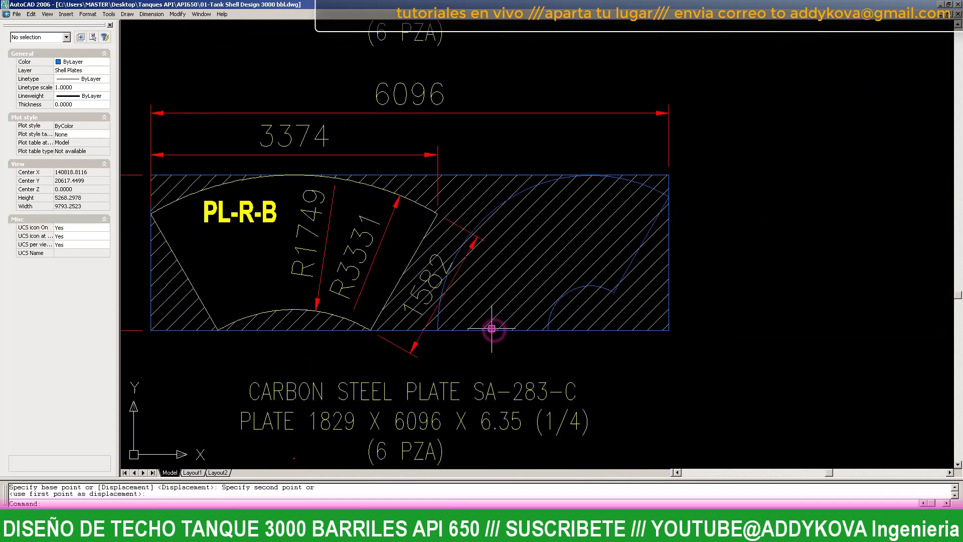
scroll(624, 166, "up", 3)
scroll(568, 177, "up", 5)
scroll(535, 171, "down", 7)
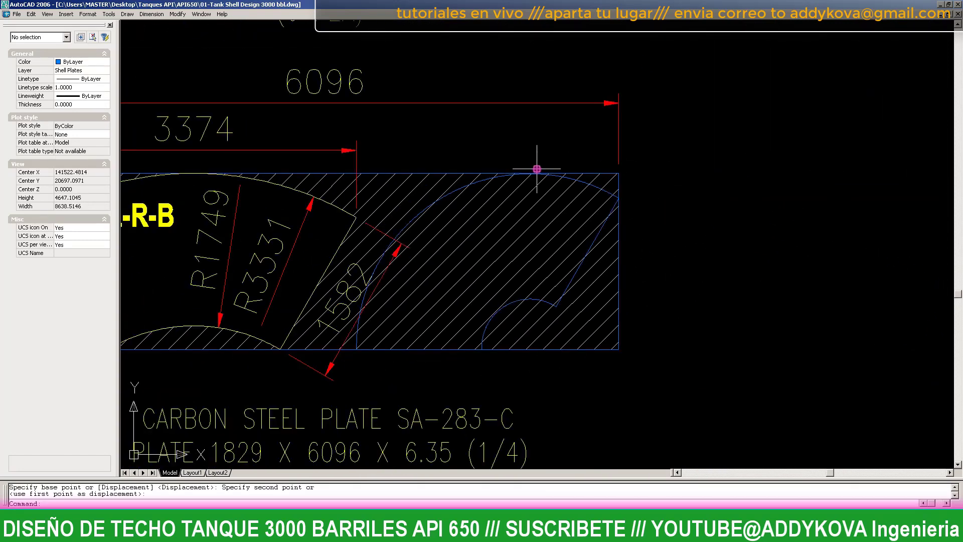
scroll(538, 169, "down", 4)
scroll(557, 205, "up", 2)
scroll(515, 246, "up", 3)
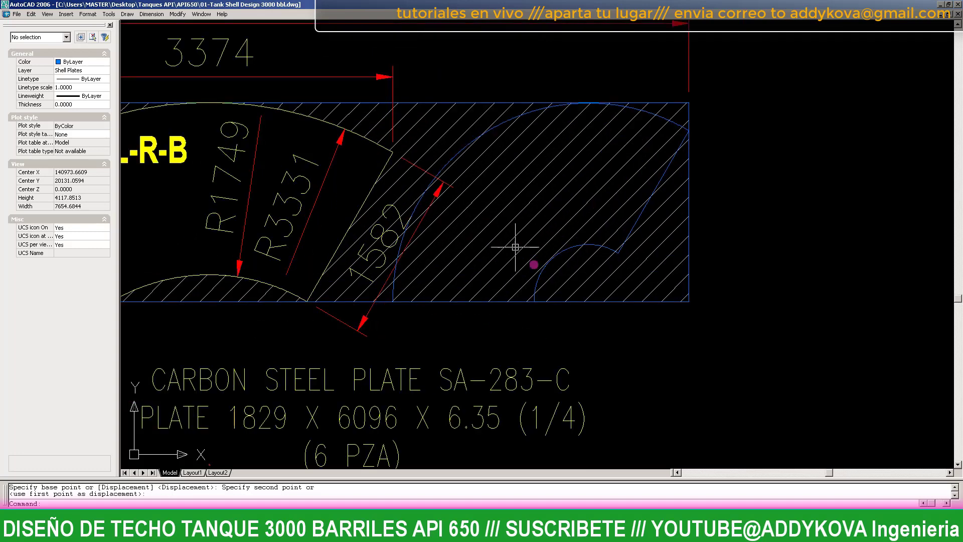
- Trim away the hatch inside the sector piece, using all objects as cutting edges
type("tr")
key("Return")
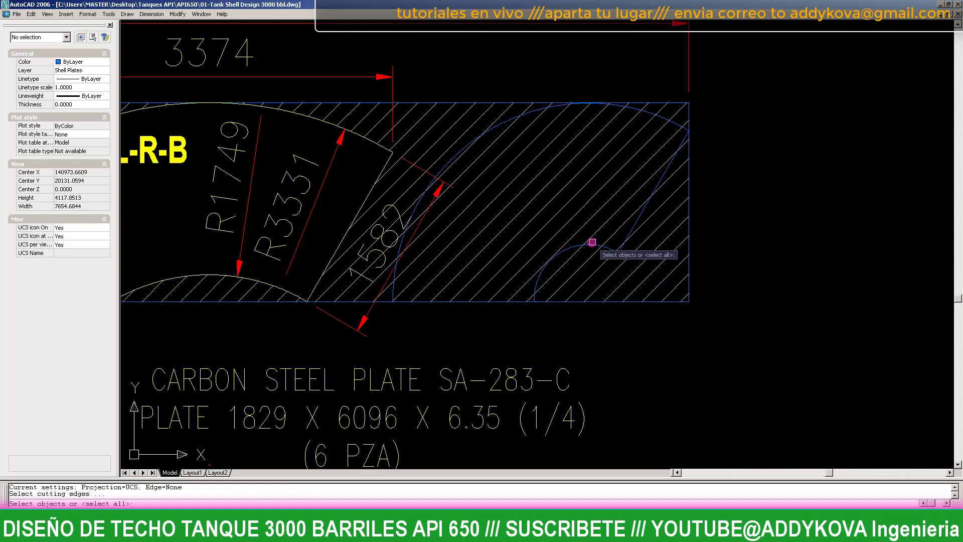
key("Return")
left_click(592, 221)
left_click(591, 204)
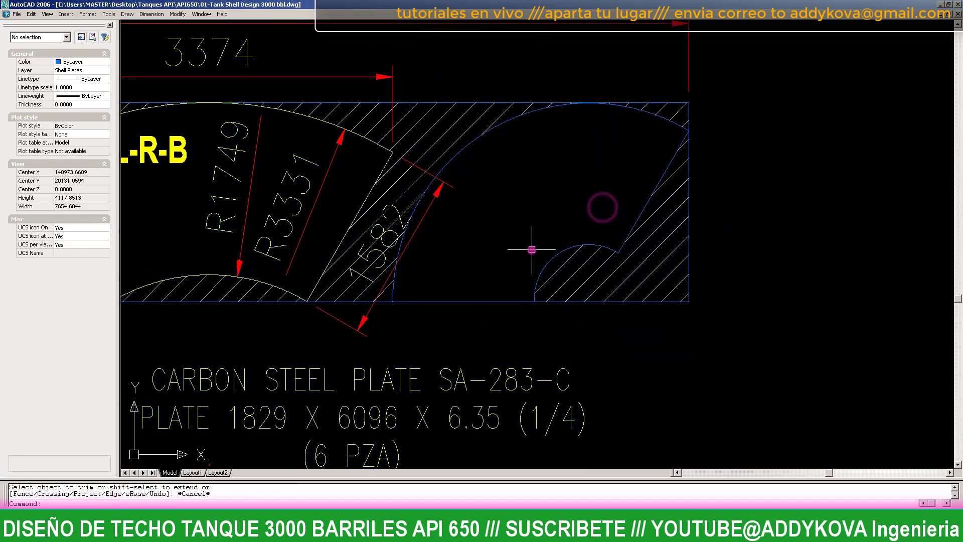
key("Escape")
scroll(531, 249, "down", 2)
scroll(427, 256, "up", 2)
scroll(577, 279, "down", 2)
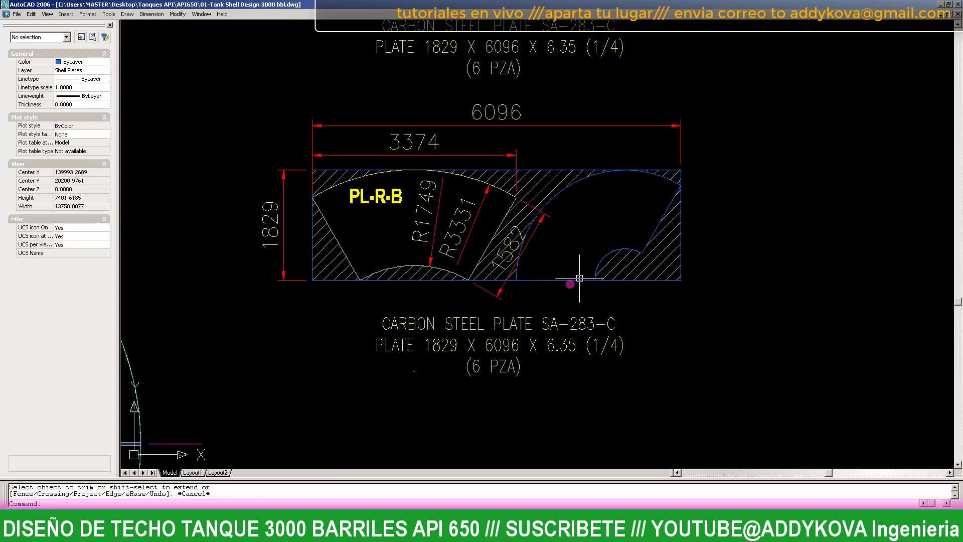
scroll(564, 275, "up", 2)
scroll(547, 284, "up", 2)
scroll(545, 285, "down", 2)
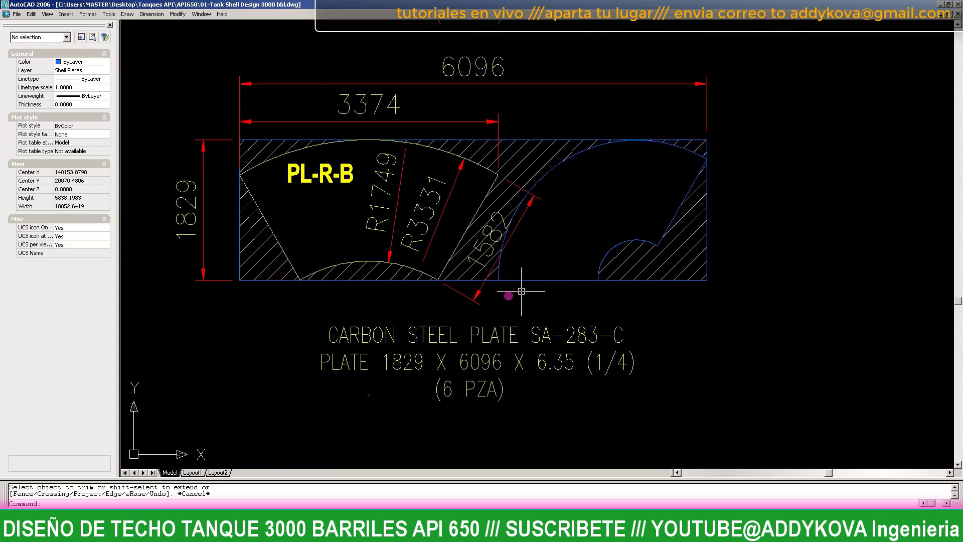
- Replace the diagonal 1582 dimension with an aligned 1582 dimension along the cut edge
left_click(477, 301)
type("E")
key("Return")
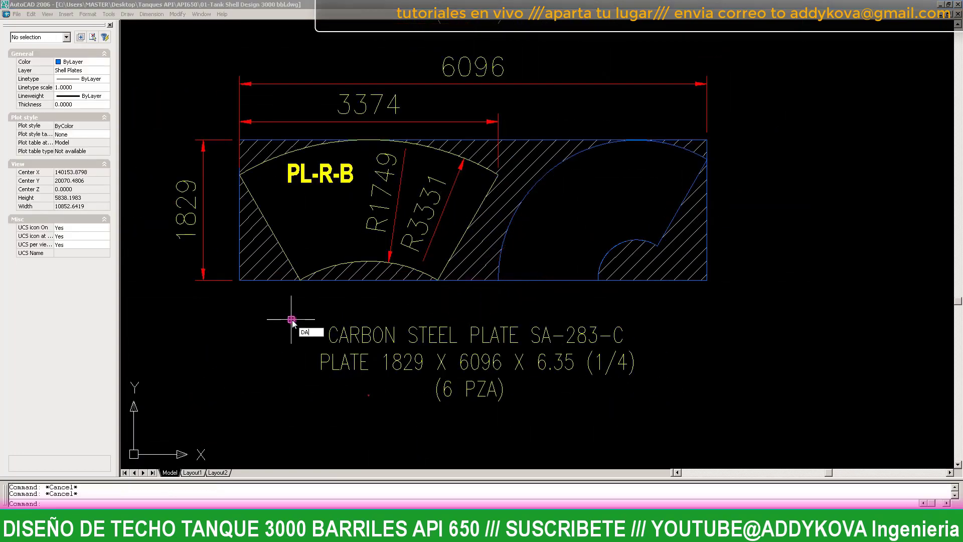
type("dal")
key("Return")
scroll(251, 164, "up", 3)
left_click(229, 186)
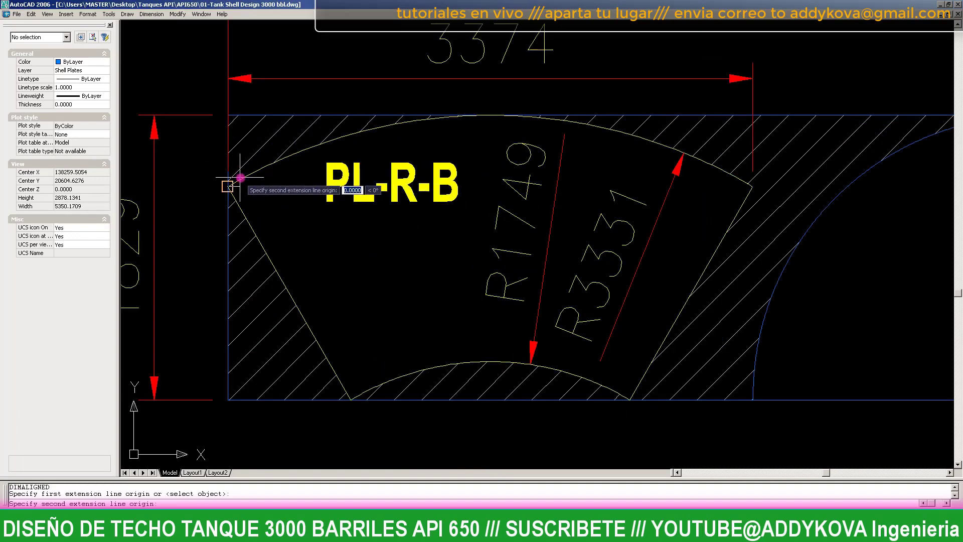
left_click(333, 387)
scroll(333, 382, "down", 1)
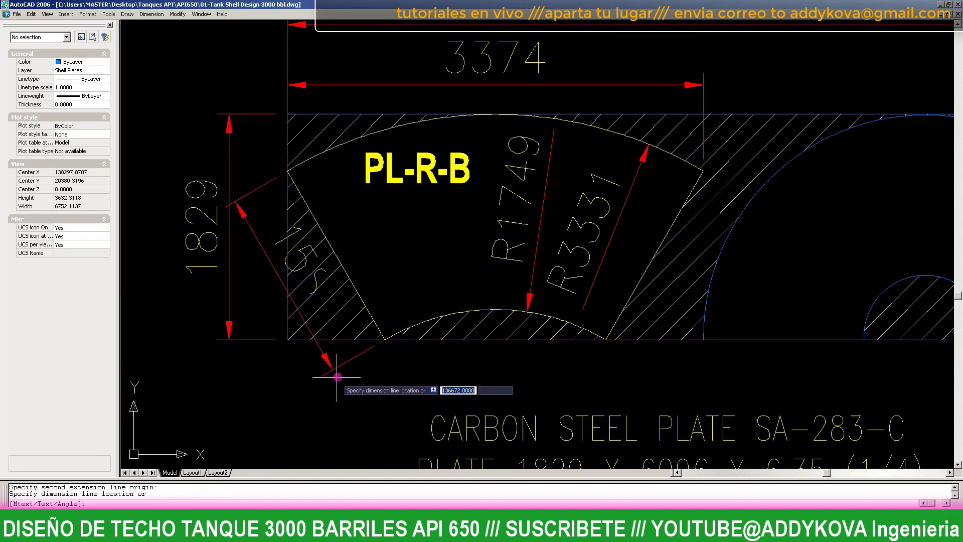
left_click(333, 379)
scroll(333, 372, "down", 3)
key("Escape")
key("Escape")
scroll(528, 303, "up", 2)
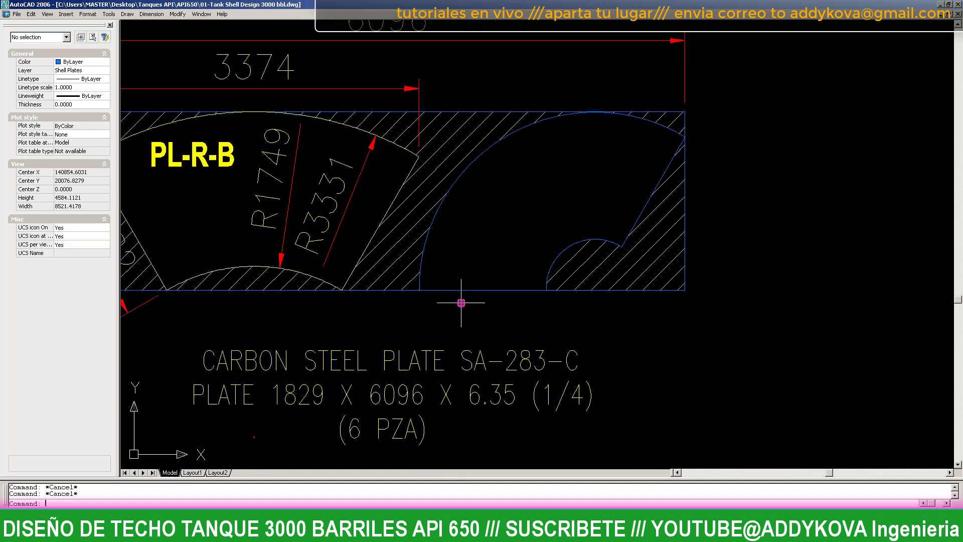
- Add a 1299 linear dimension below the plate, from the large arc's end to the small arc
type("dl")
key("Return")
scroll(412, 276, "up", 3)
scroll(412, 275, "down", 2)
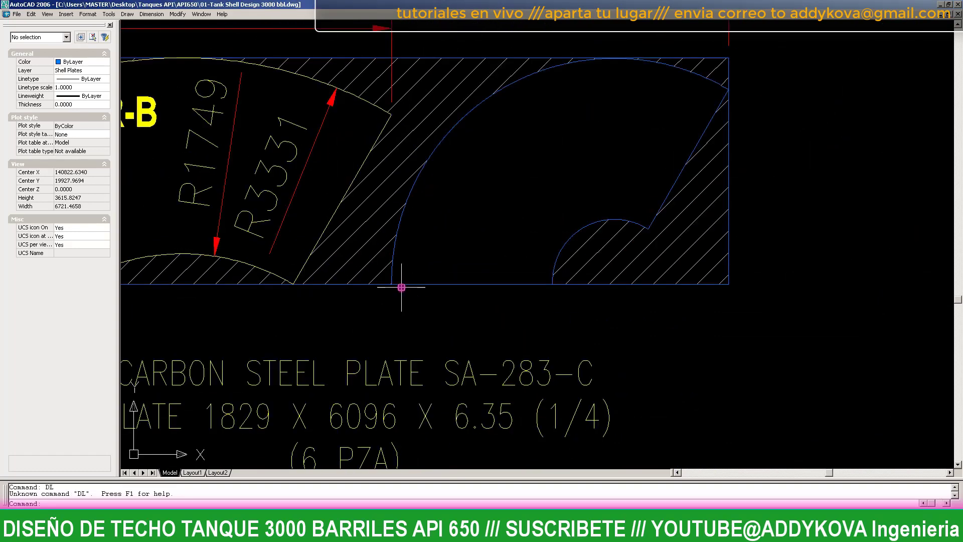
type("dli")
key("Return")
scroll(399, 287, "up", 2)
scroll(379, 275, "up", 1)
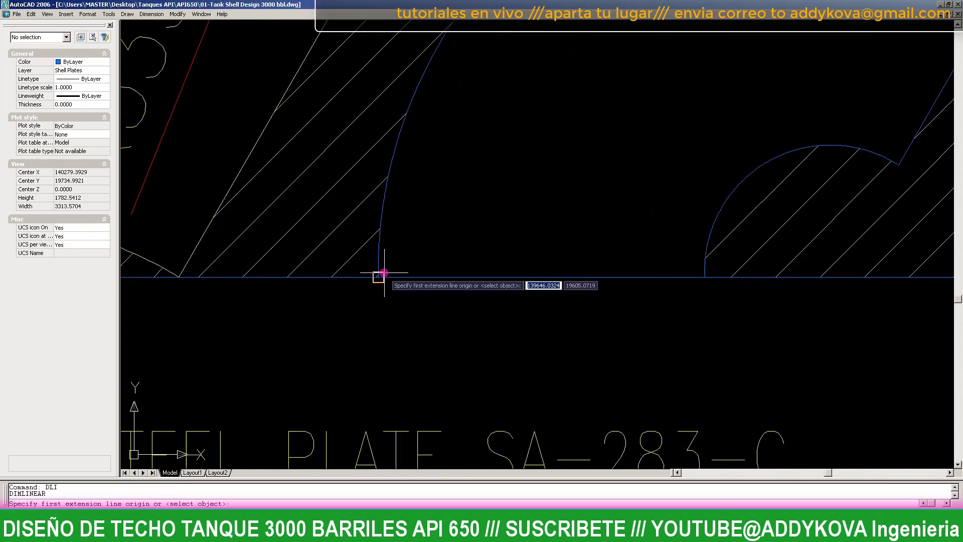
left_click(379, 271)
scroll(700, 277, "up", 3)
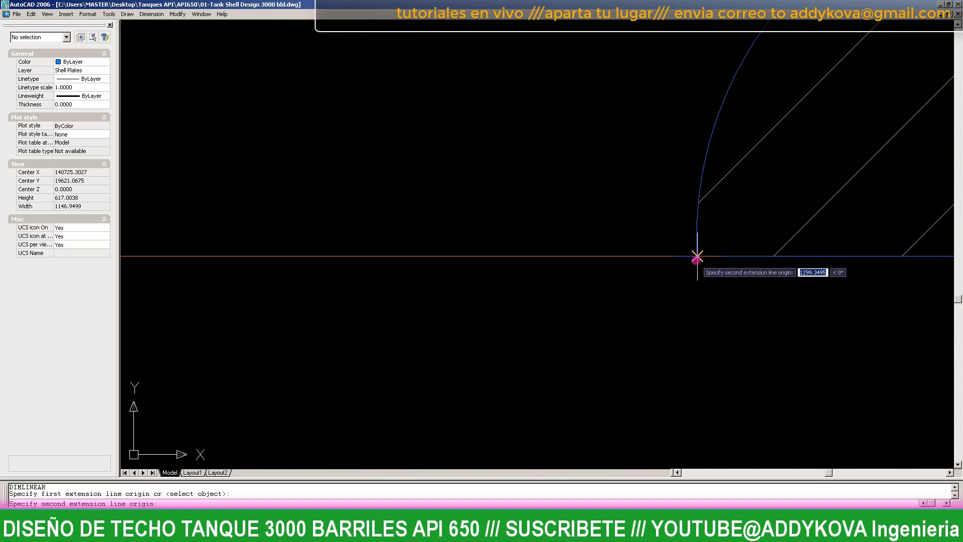
left_click(697, 258)
scroll(697, 257, "down", 4)
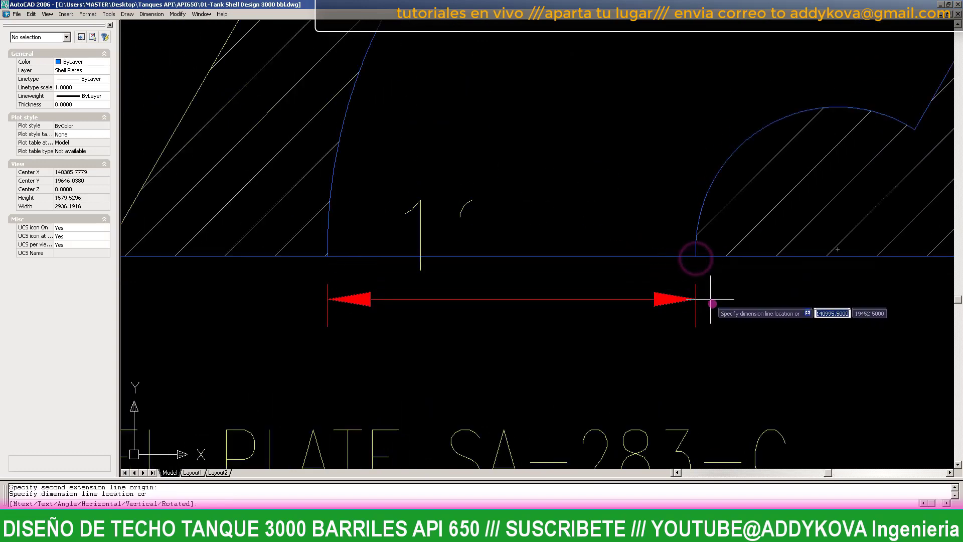
left_click(733, 384)
scroll(403, 325, "down", 4)
scroll(480, 301, "up", 2)
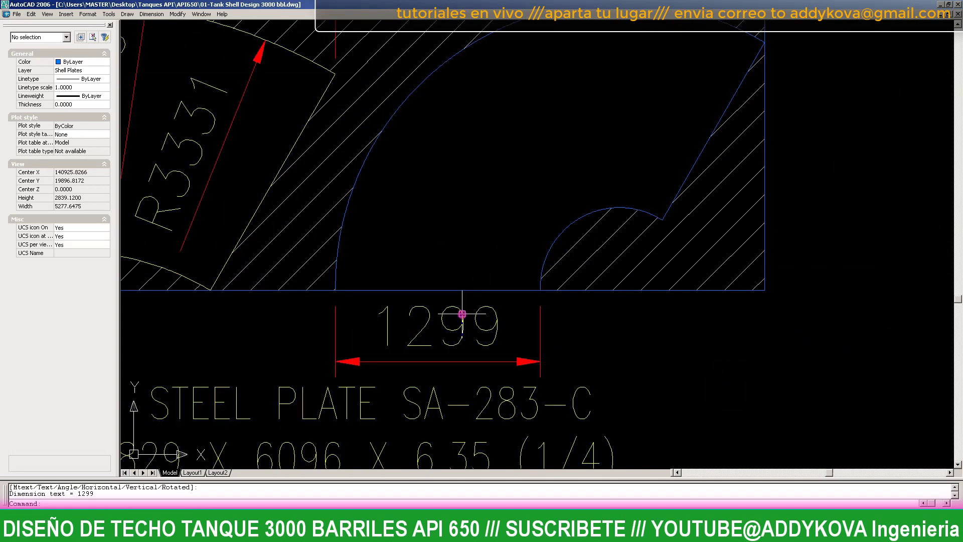
scroll(480, 304, "down", 3)
key("Escape")
- Add a 2720 linear dimension above the plate, from the top-right corner to the divider
type("DL")
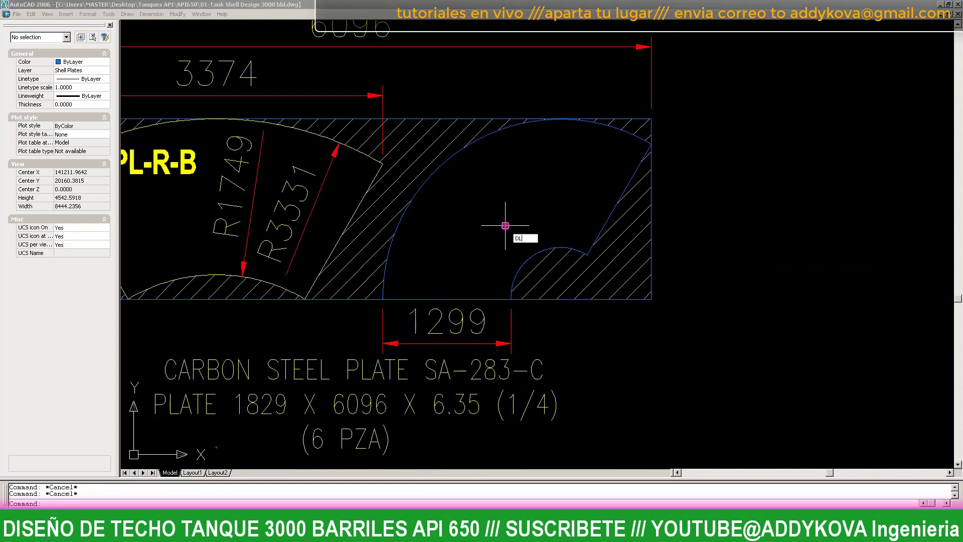
key("Return")
scroll(639, 142, "up", 2)
scroll(645, 134, "up", 2)
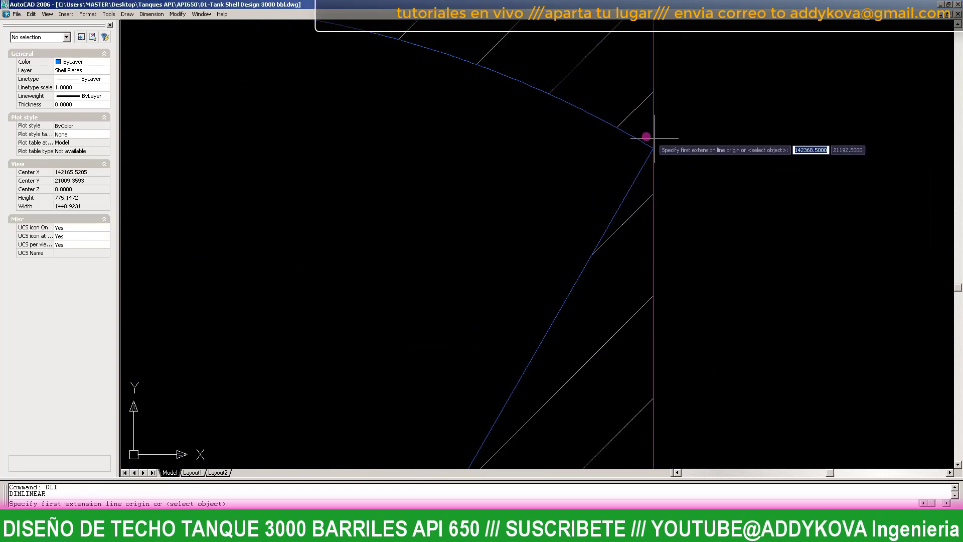
left_click(630, 130)
scroll(630, 130, "down", 2)
scroll(458, 209, "down", 3)
scroll(503, 243, "up", 3)
scroll(490, 205, "up", 5)
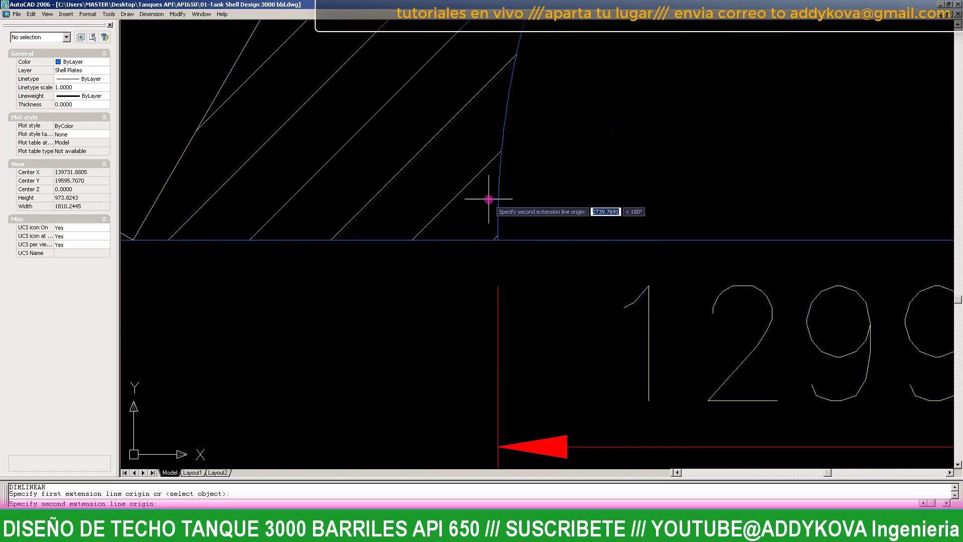
left_click(502, 214)
scroll(504, 226, "down", 4)
scroll(507, 301, "up", 2)
scroll(490, 283, "up", 2)
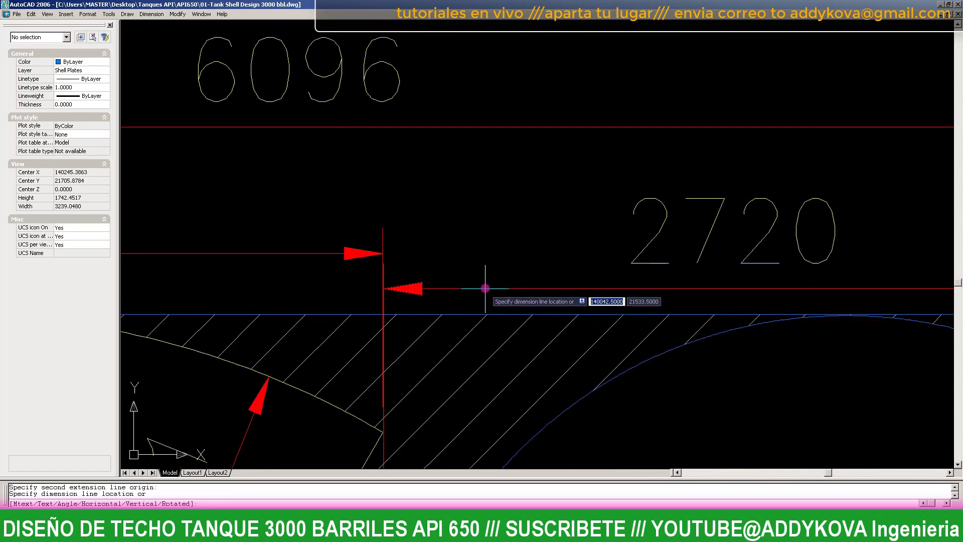
scroll(383, 247, "up", 5)
scroll(440, 224, "up", 2)
scroll(436, 226, "down", 7)
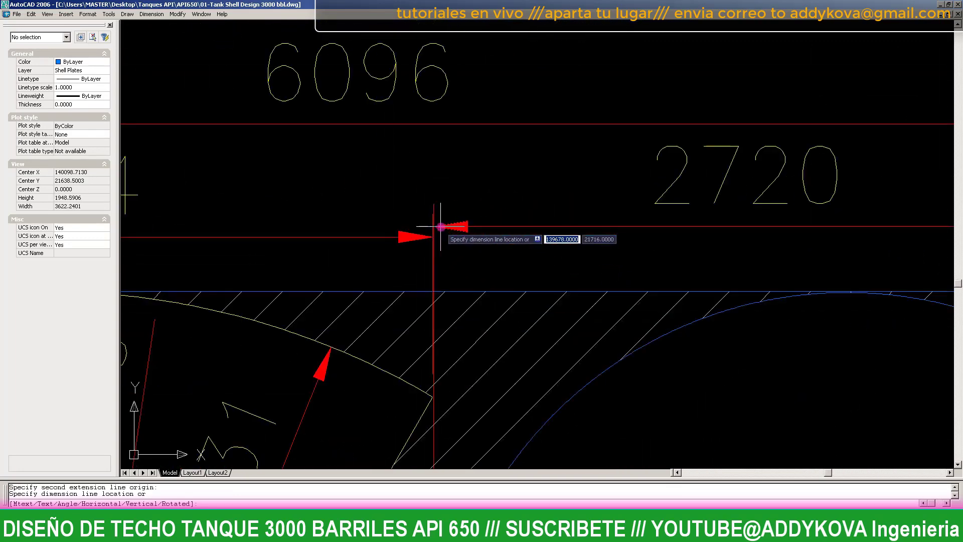
scroll(432, 242, "up", 4)
scroll(422, 241, "up", 2)
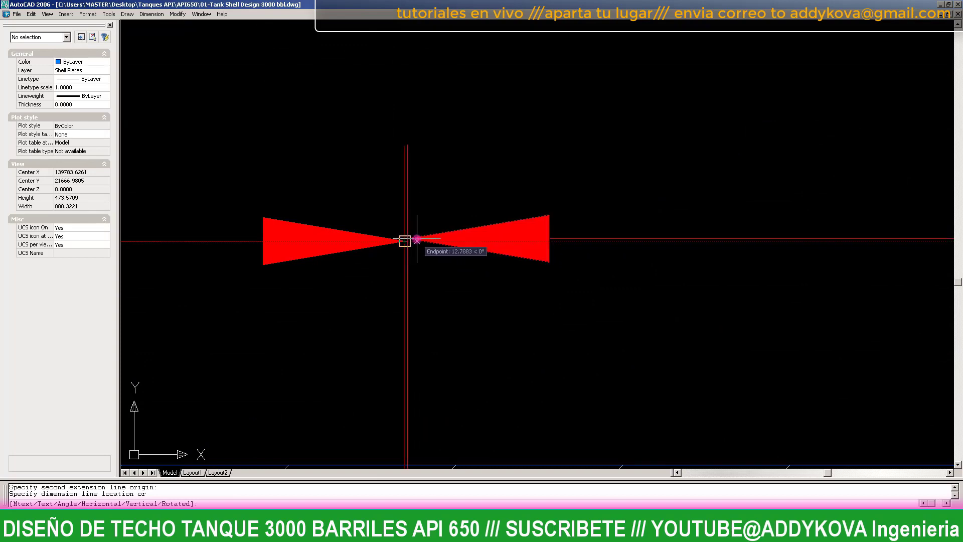
left_click(405, 241)
scroll(507, 203, "down", 8)
scroll(507, 203, "down", 4)
key("Escape")
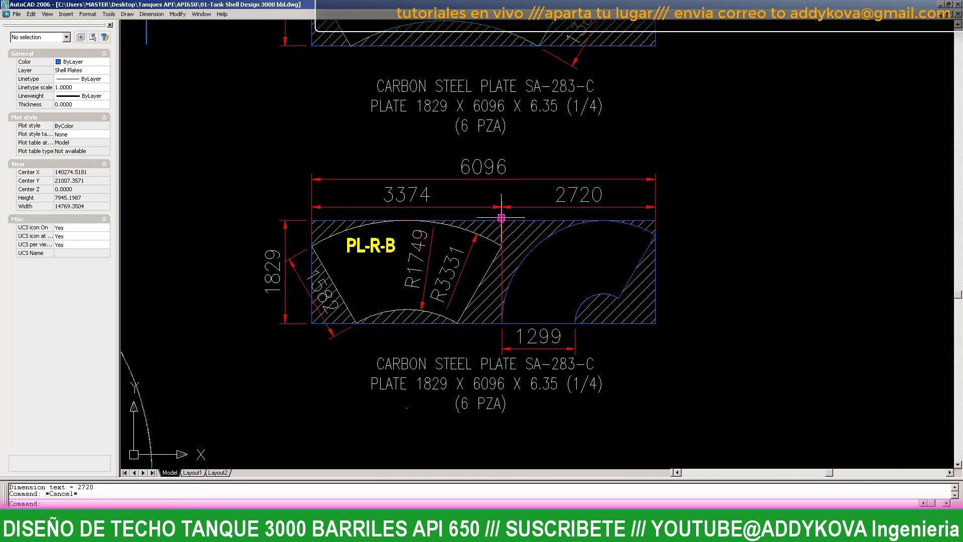
scroll(547, 269, "up", 2)
- Copy the PL-R-B label into the right-hand piece and change it to PL-R-C
left_click(301, 236)
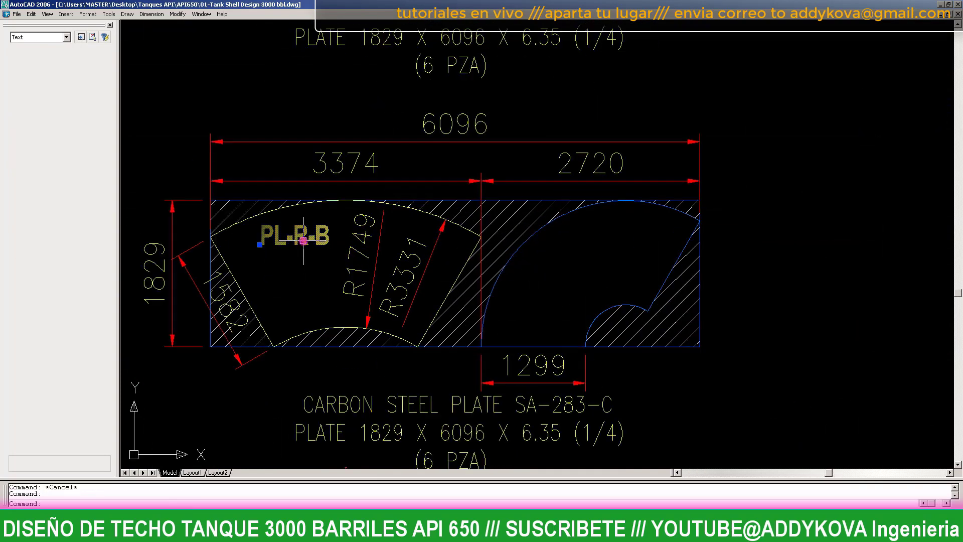
type("co")
key("Return")
left_click(299, 289)
scroll(610, 271, "up", 2)
scroll(609, 273, "up", 2)
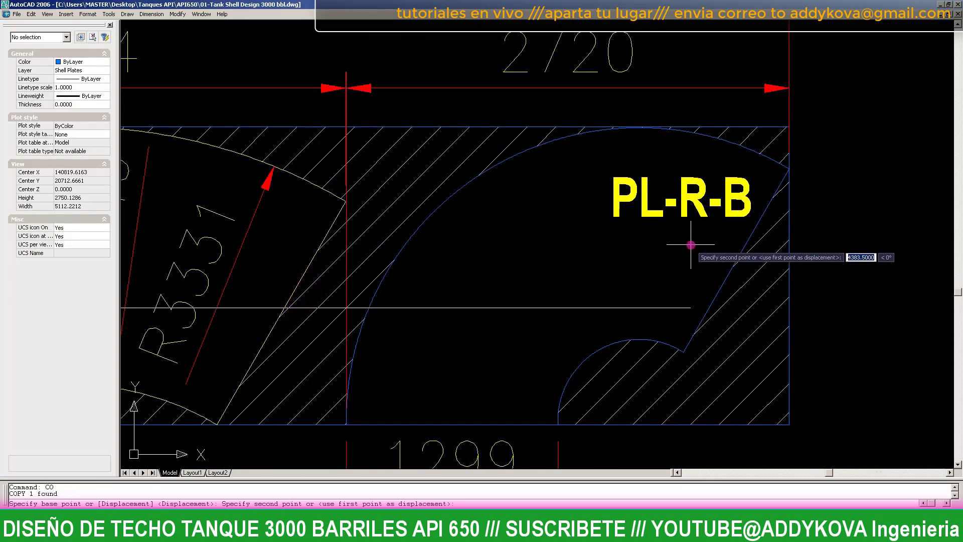
left_click(689, 262)
key("Escape")
double_click(748, 197)
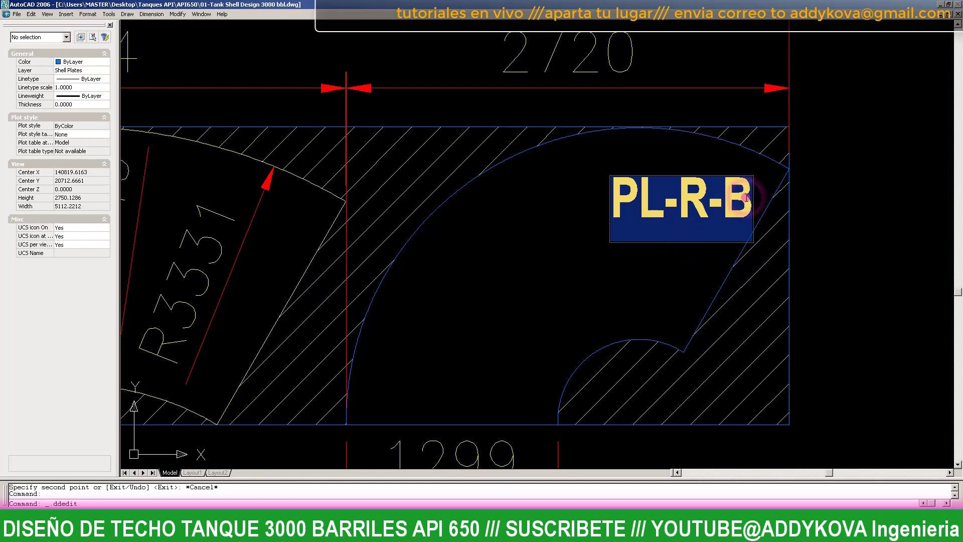
left_click(747, 197)
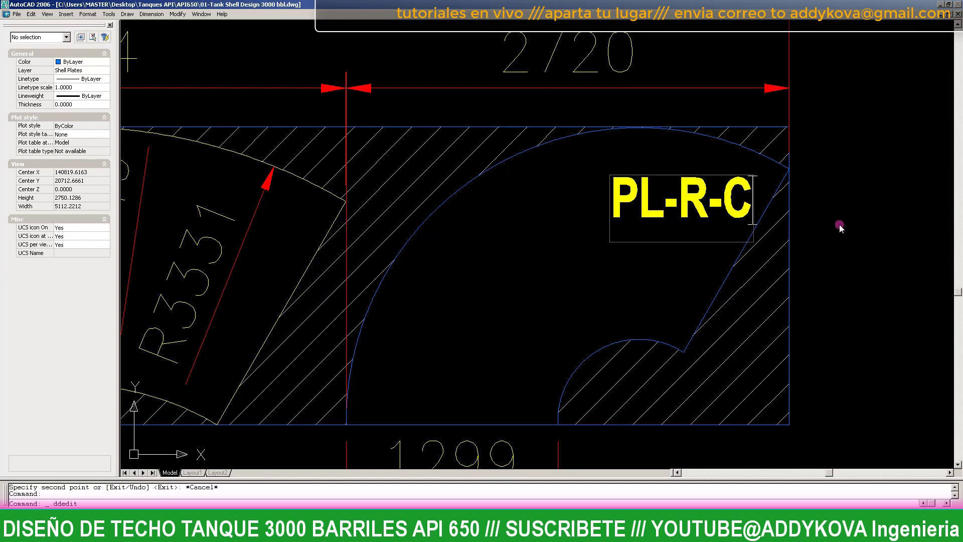
scroll(840, 228, "down", 4)
key("Escape")
key("Escape")
scroll(695, 354, "up", 3)
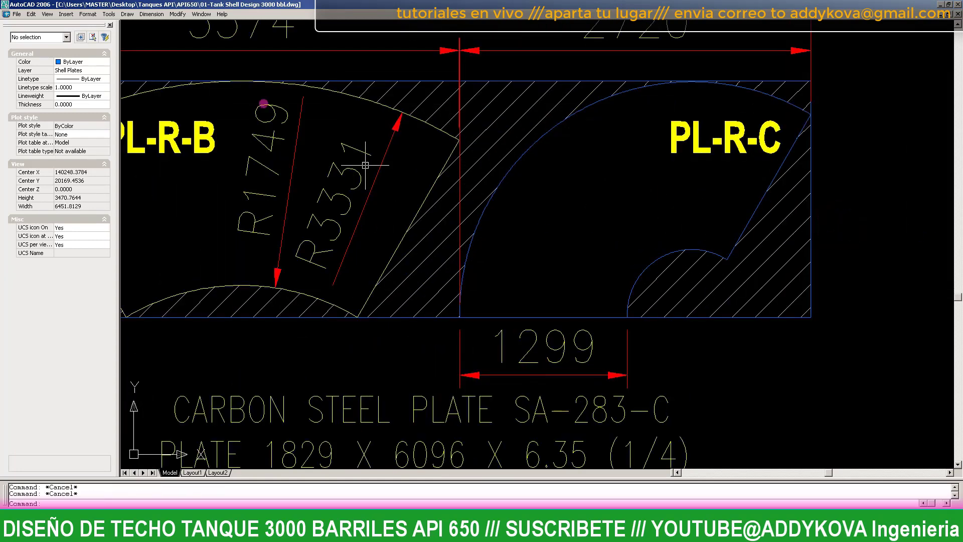
- Add radius dimensions R1799 and R500 to the large and small cutout arcs
left_click(160, 15)
left_click(179, 84)
scroll(534, 175, "up", 2)
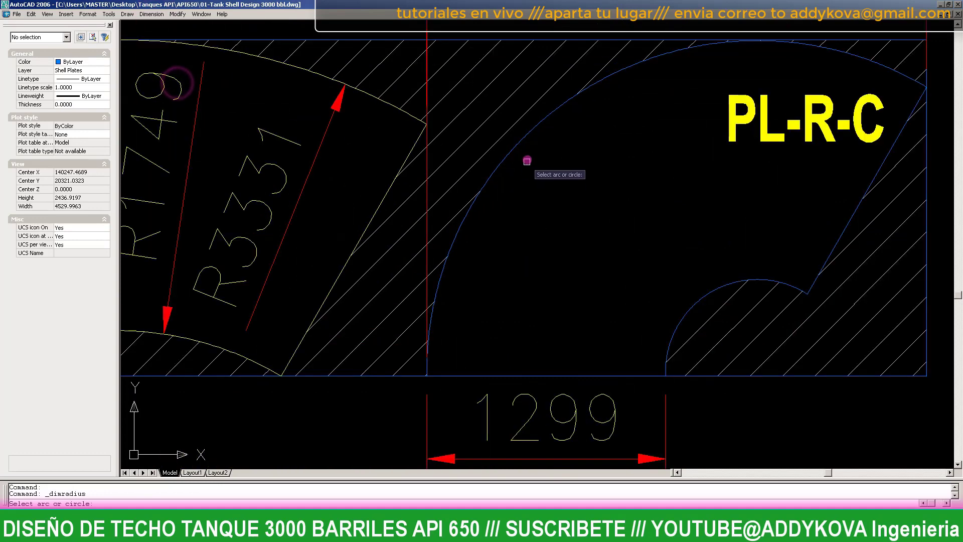
left_click(530, 138)
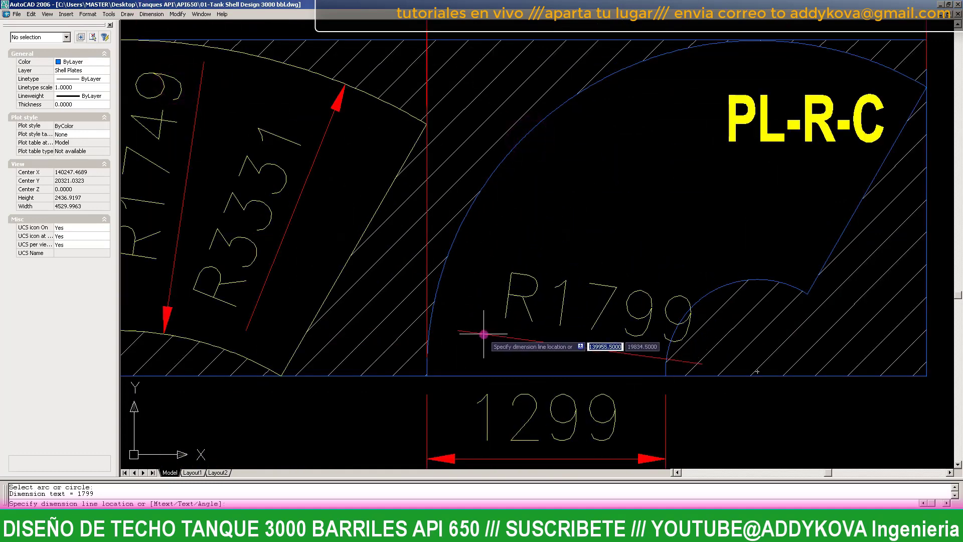
left_click(478, 292)
key("Return")
left_click(735, 282)
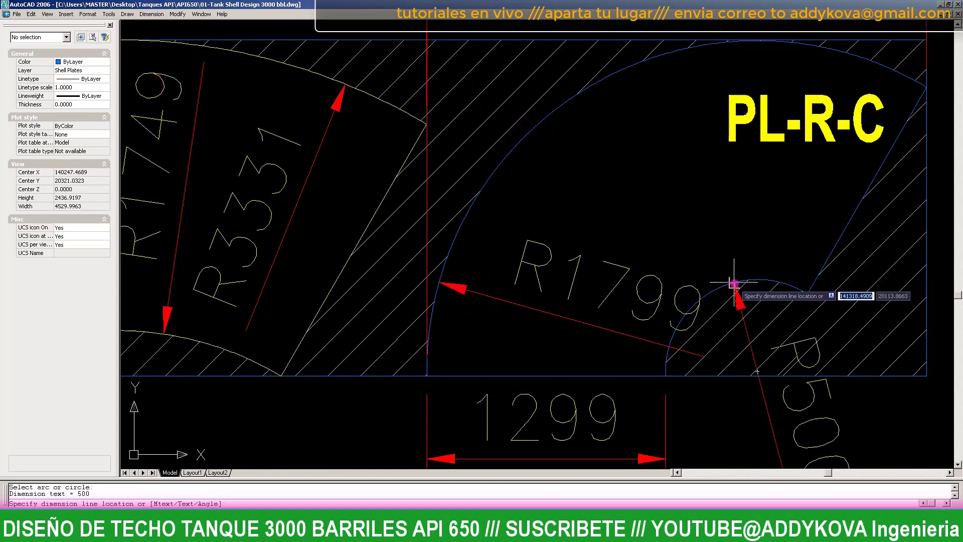
left_click(672, 207)
scroll(634, 214, "down", 5)
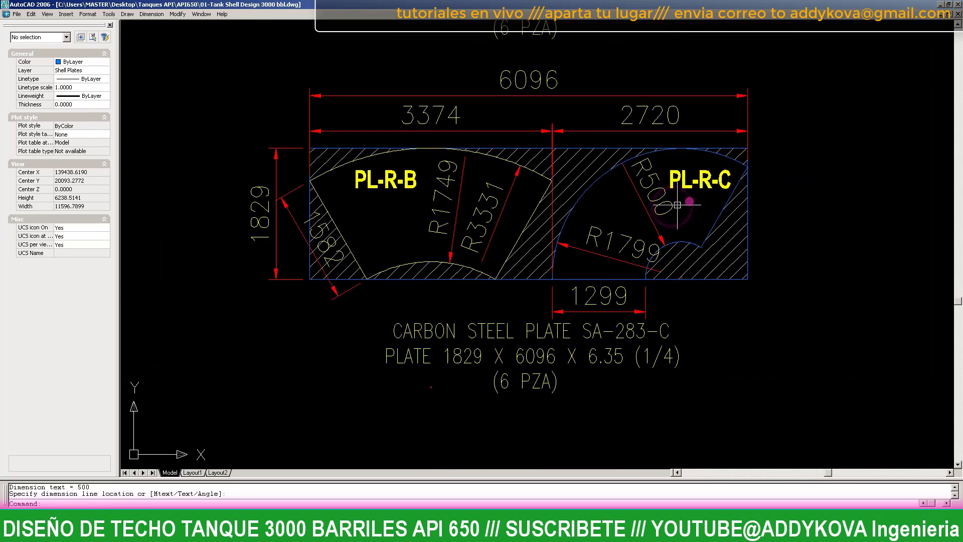
scroll(685, 181, "up", 2)
scroll(687, 197, "down", 2)
scroll(733, 235, "up", 2)
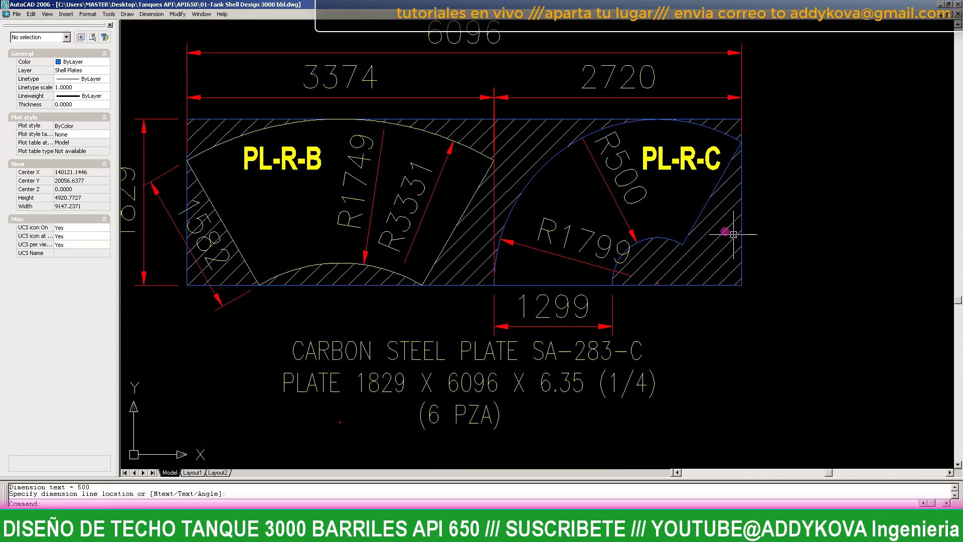
scroll(602, 179, "down", 2)
scroll(587, 307, "up", 2)
scroll(470, 333, "down", 2)
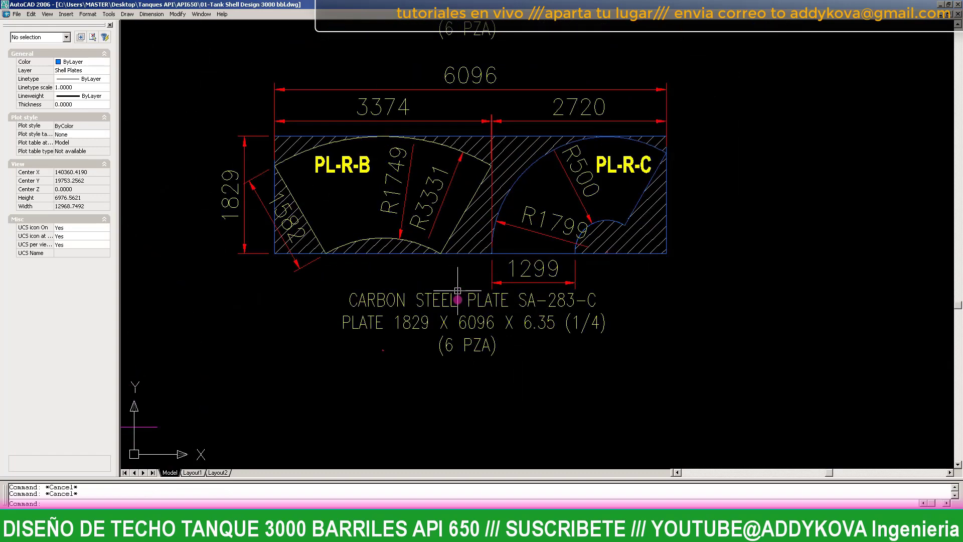
- Change the piece count to 3 PZA and window-select the whole PL-R-B/PL-R-C detail
double_click(449, 347)
type("3")
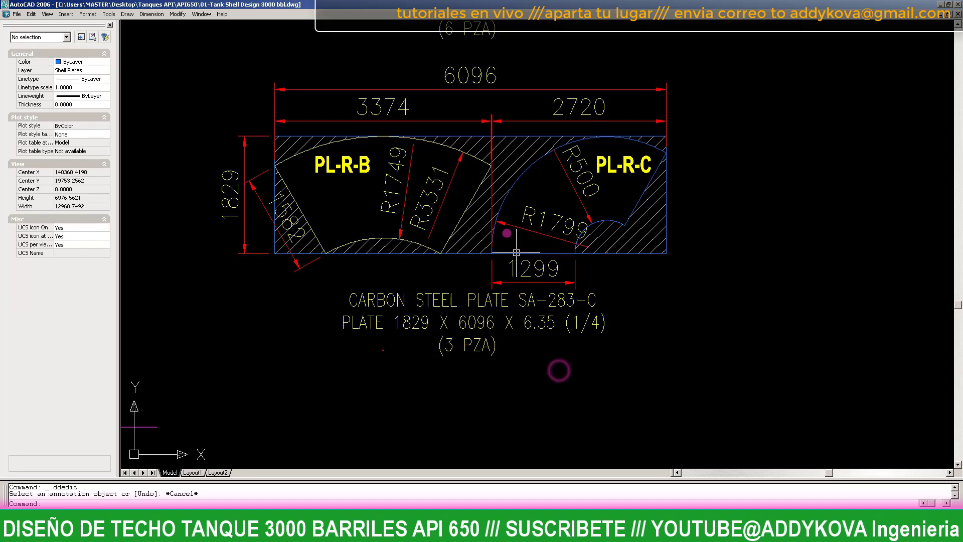
scroll(489, 189, "down", 2)
left_click(304, 114)
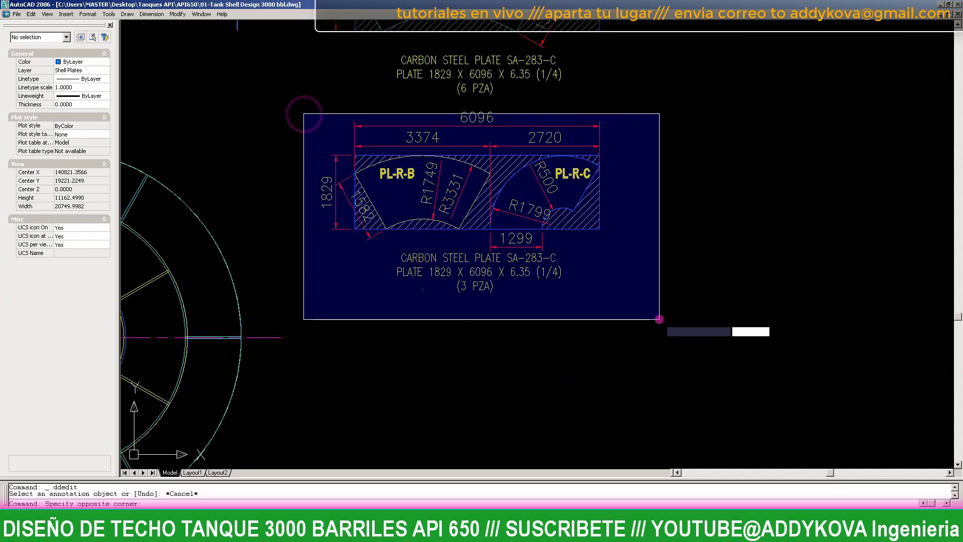
left_click(705, 319)
middle_click_drag(349, 58, 395, 182)
scroll(395, 182, "down", 1)
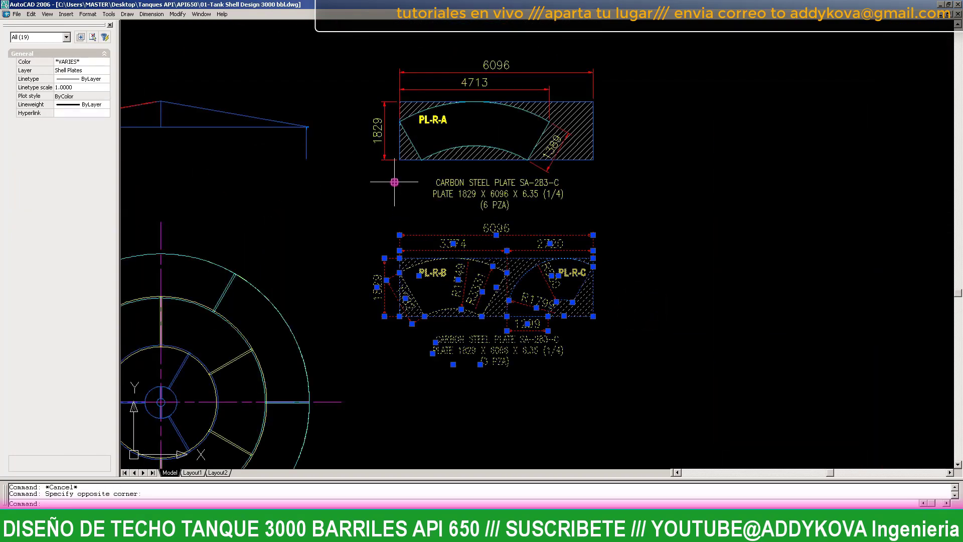
- Copy the selected plate detail to a new position below
type("co")
key("Return")
scroll(406, 100, "up", 5)
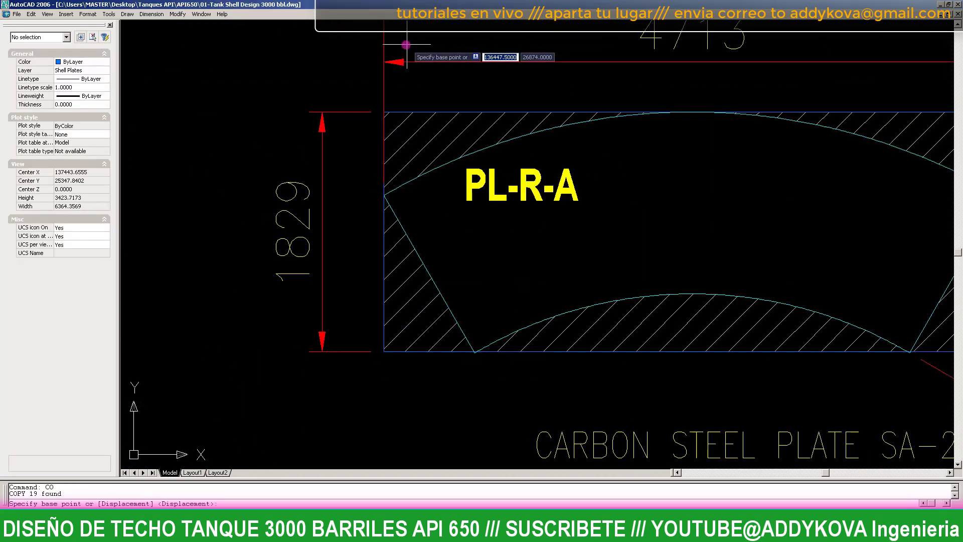
scroll(401, 60, "up", 5)
scroll(424, 161, "down", 10)
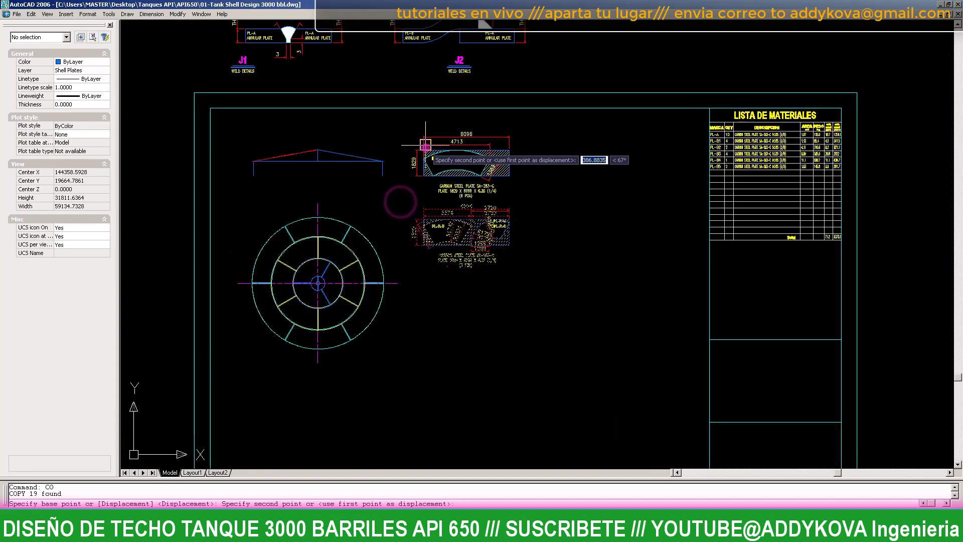
scroll(482, 215, "up", 6)
scroll(394, 281, "up", 5)
key("Escape")
key("Escape")
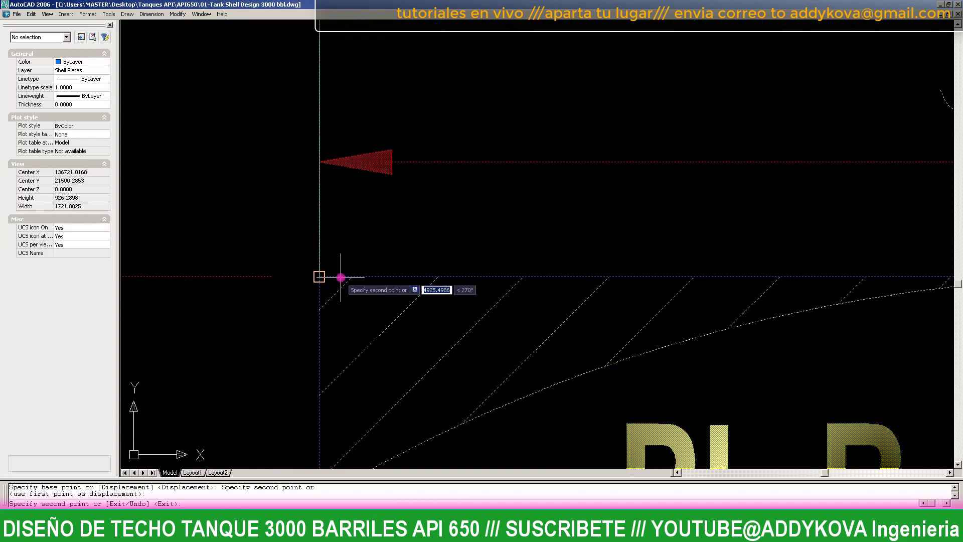
scroll(343, 278, "down", 10)
scroll(432, 218, "up", 3)
scroll(640, 285, "down", 3)
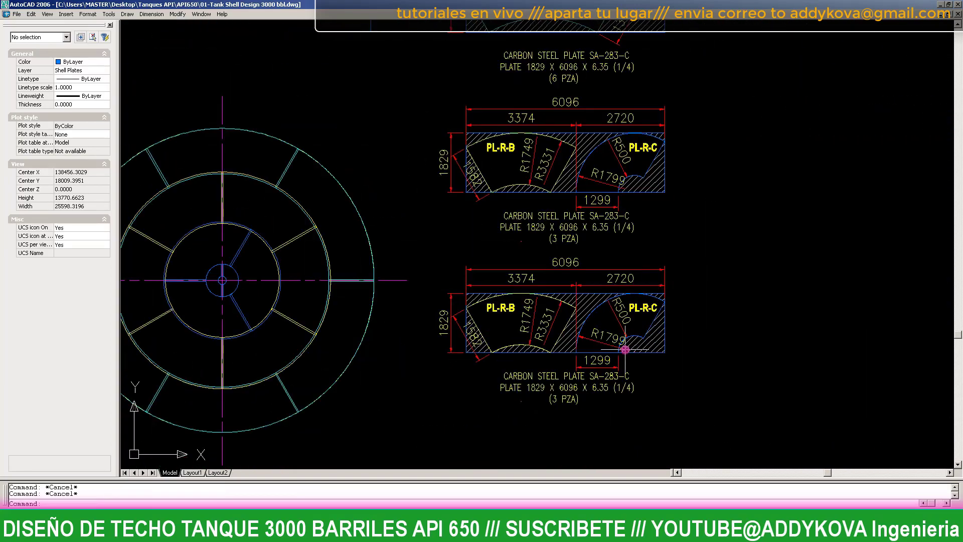
scroll(647, 372, "up", 6)
scroll(648, 371, "down", 2)
- Erase the PL-R-C label from the lower copy
left_click(641, 266)
key("Delete")
type("E")
key("Return")
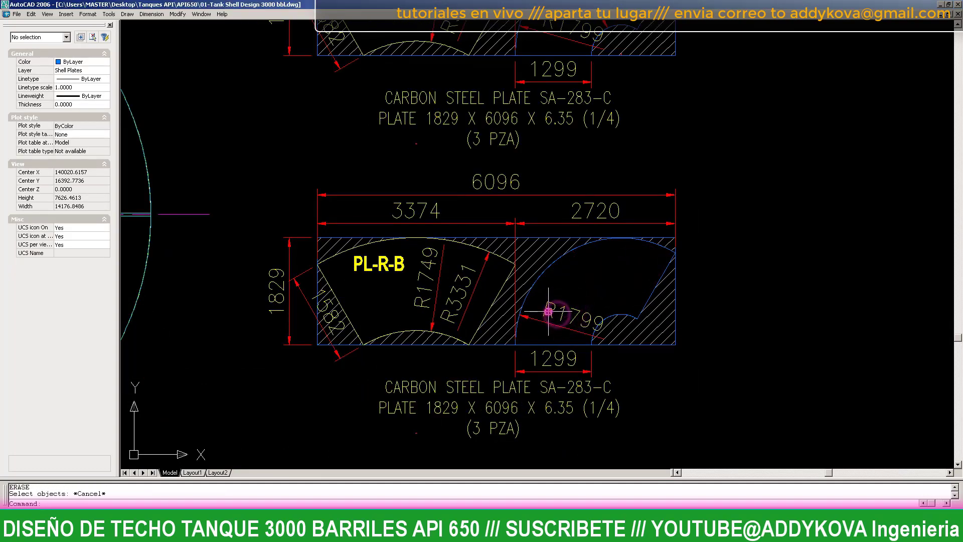
key("Escape")
key("Escape")
scroll(555, 356, "up", 2)
- Delete the 2720 dimension and the old hatch from the lower plate copy
scroll(555, 358, "up", 1)
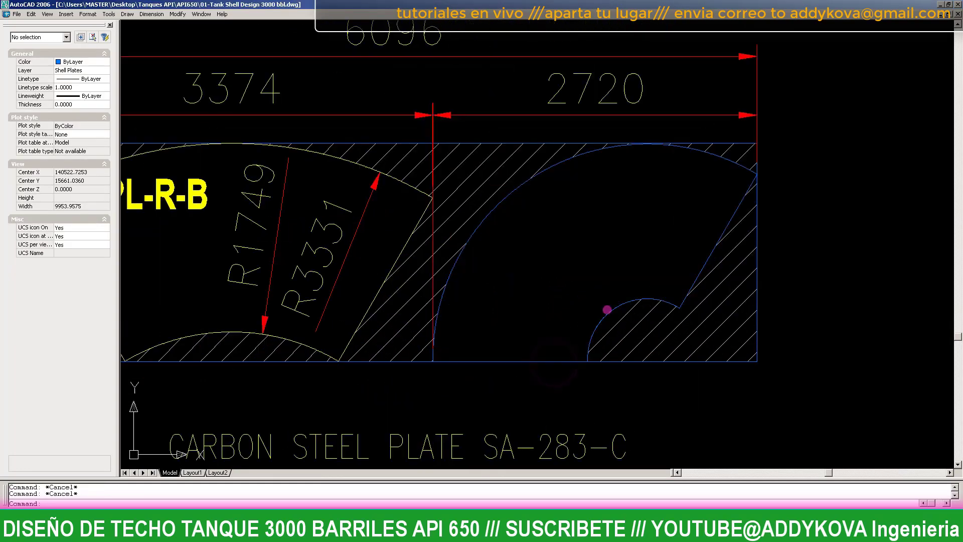
scroll(606, 310, "down", 2)
left_click(655, 311)
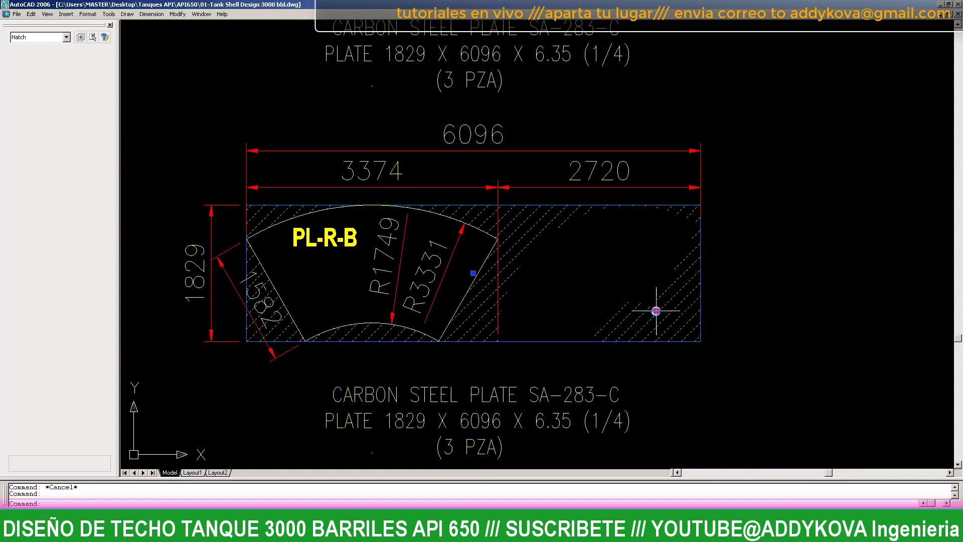
key("Escape")
left_click(622, 170)
key("Delete")
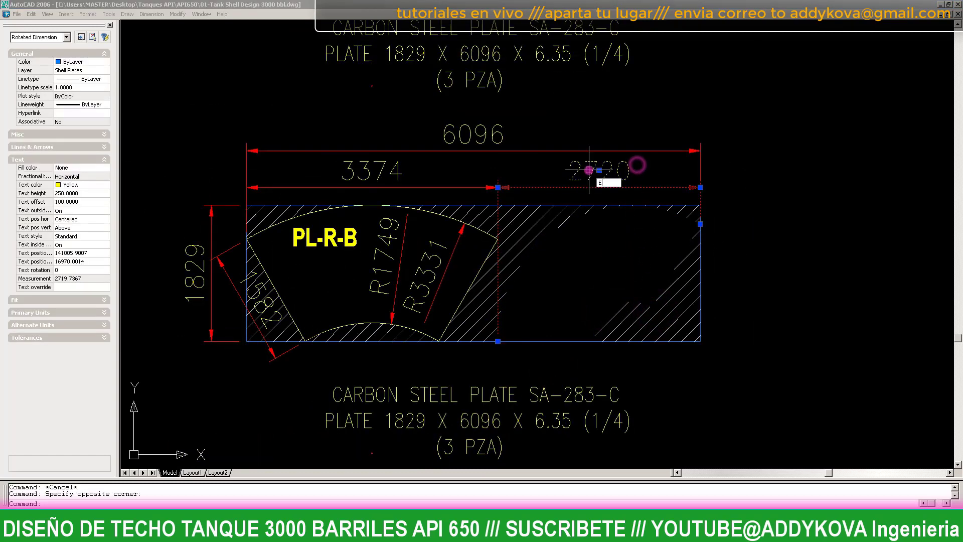
key("Escape")
left_click(630, 306)
type("e")
key("Return")
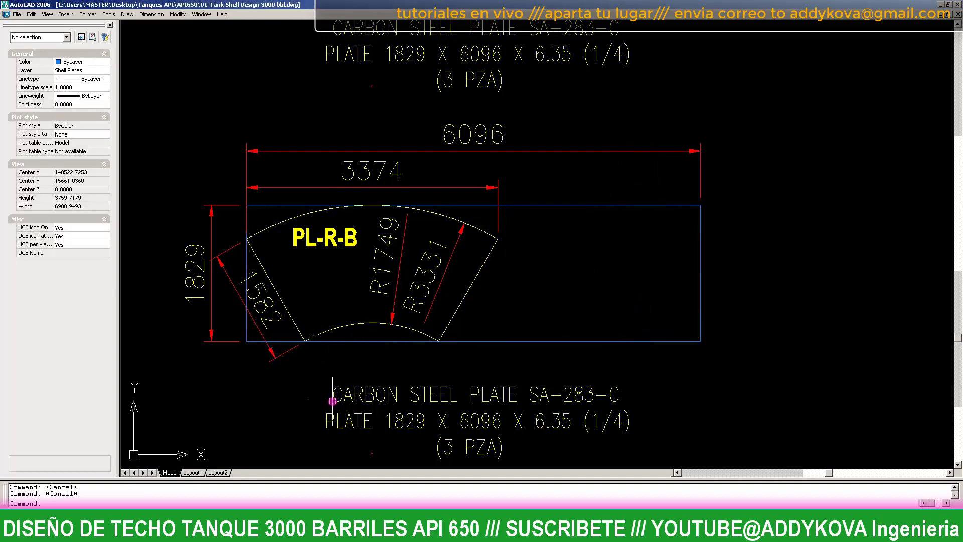
- Hatch the region around PL-R-B using pick points
type("h")
key("Return")
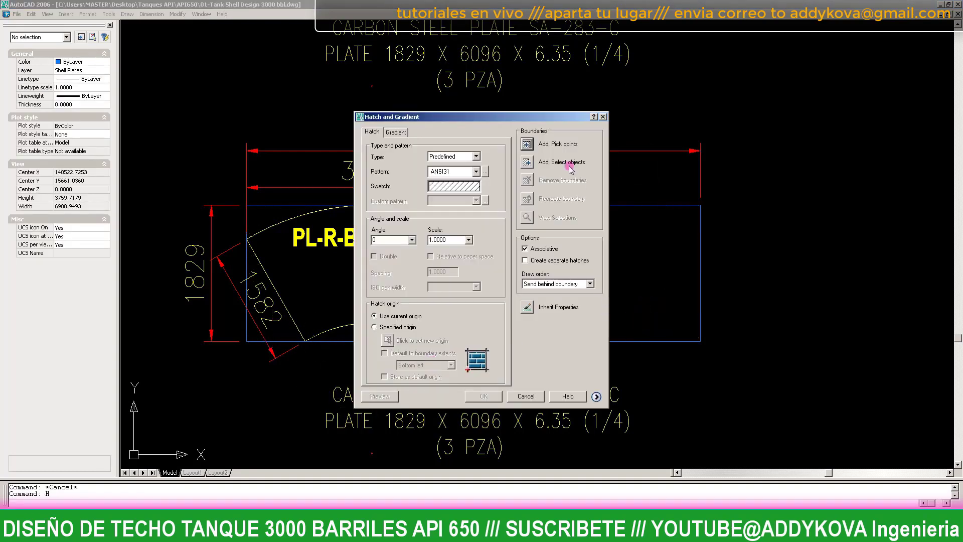
left_click(526, 145)
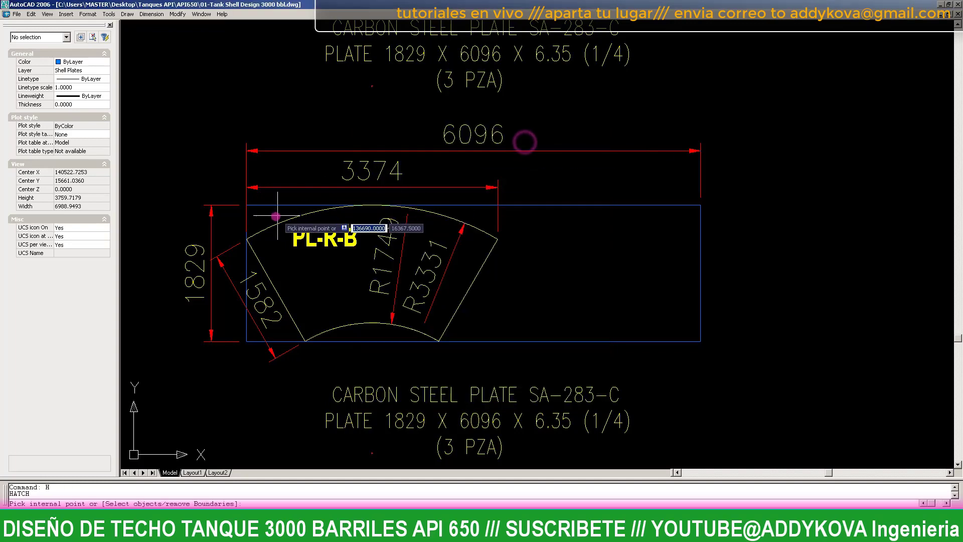
scroll(284, 321, "up", 3)
left_click(280, 320)
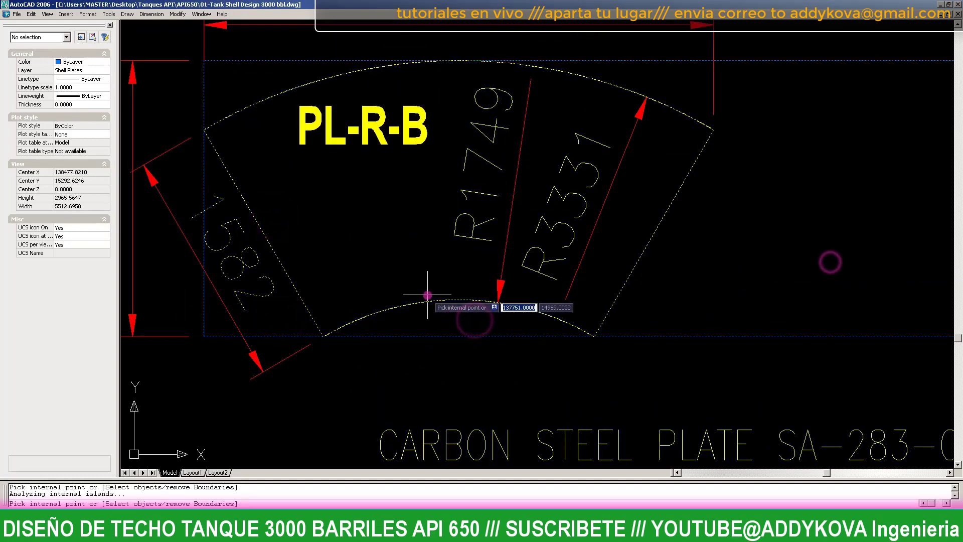
key("Return")
left_click(489, 397)
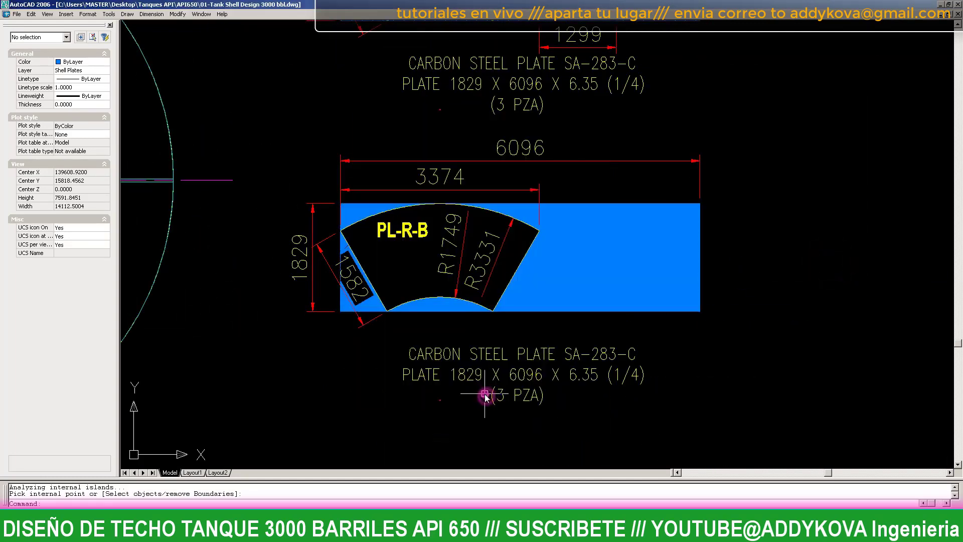
- Match the new fill to PL-R-C's diagonal hatch using MATCHPROP
type("ma")
key("Return")
scroll(484, 394, "down", 2)
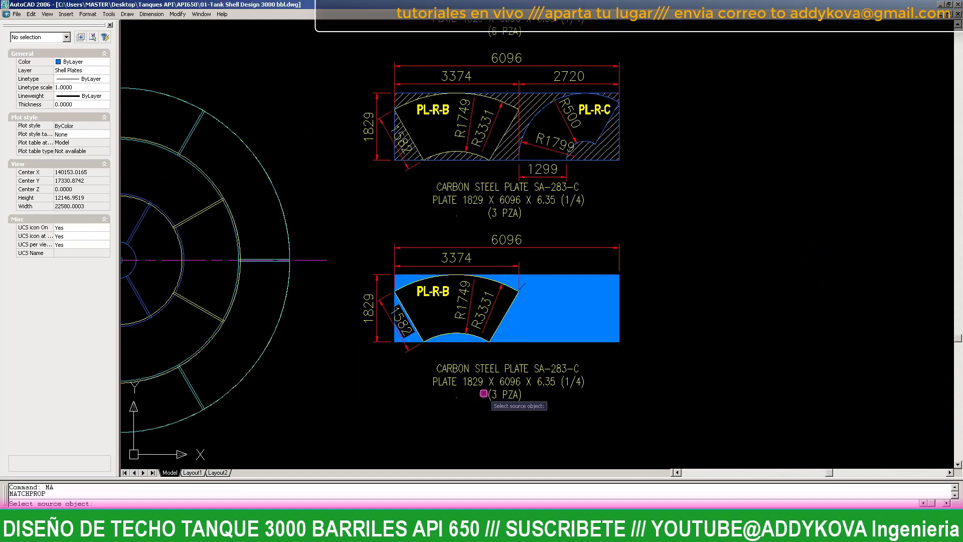
scroll(560, 247, "up", 2)
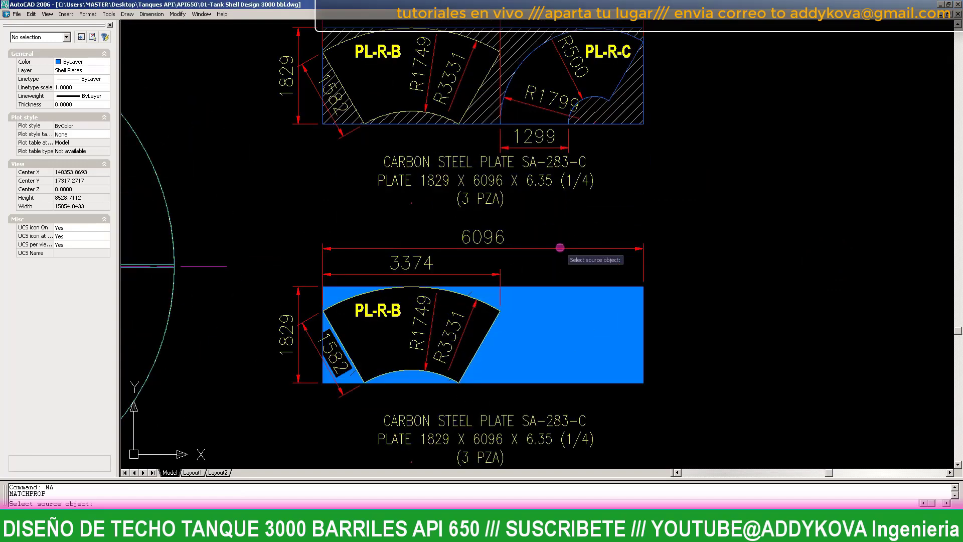
left_click(598, 108)
left_click(562, 335)
key("Escape")
scroll(352, 420, "up", 2)
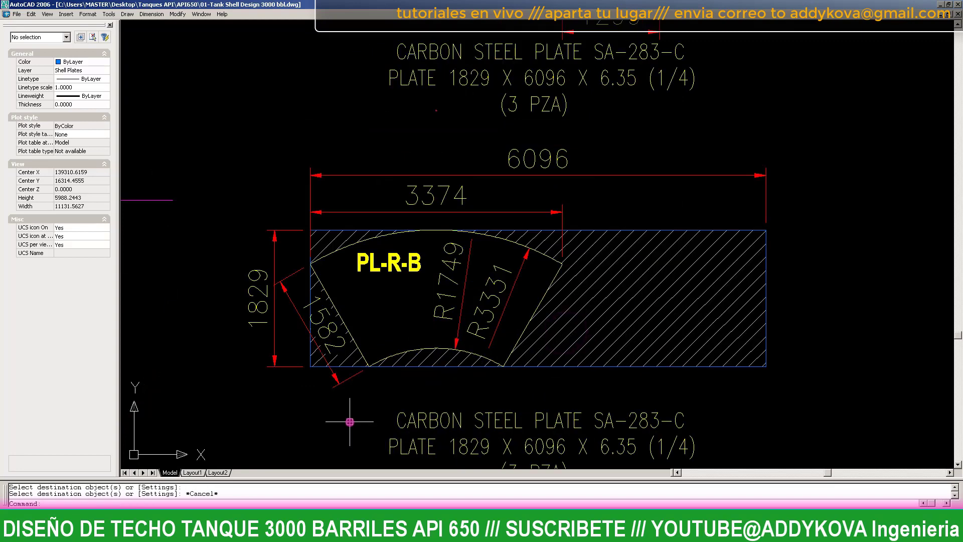
scroll(447, 202, "down", 2)
scroll(547, 326, "up", 1)
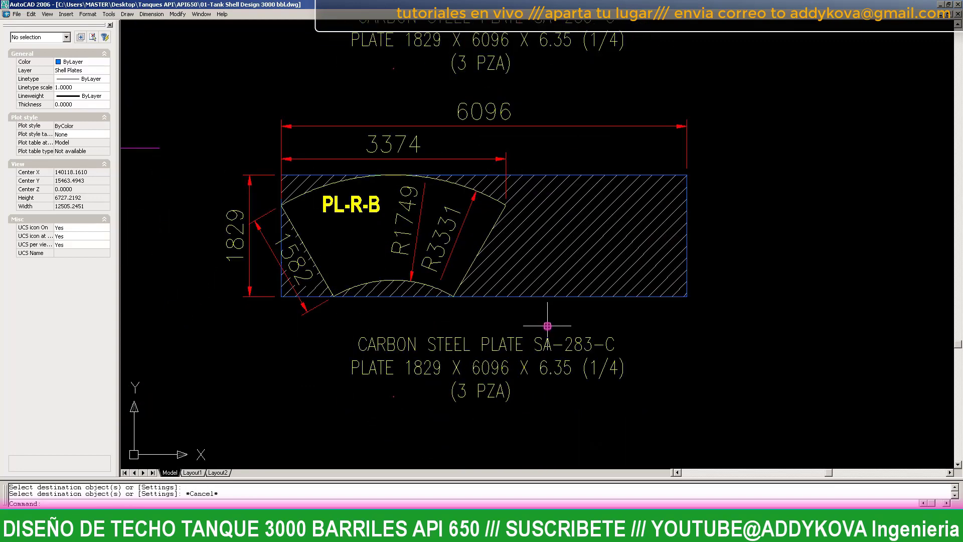
scroll(545, 325, "down", 2)
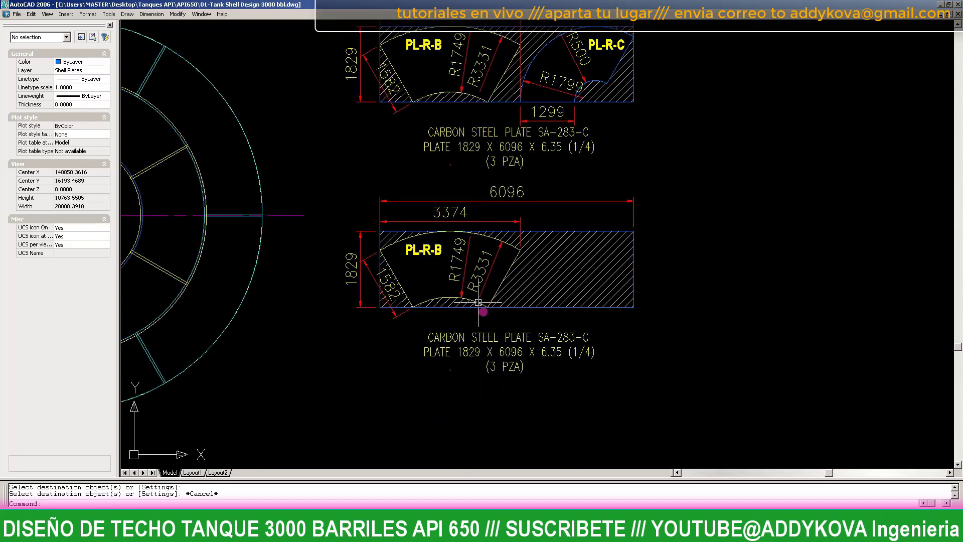
scroll(479, 303, "down", 4)
scroll(462, 300, "up", 2)
scroll(517, 290, "down", 1)
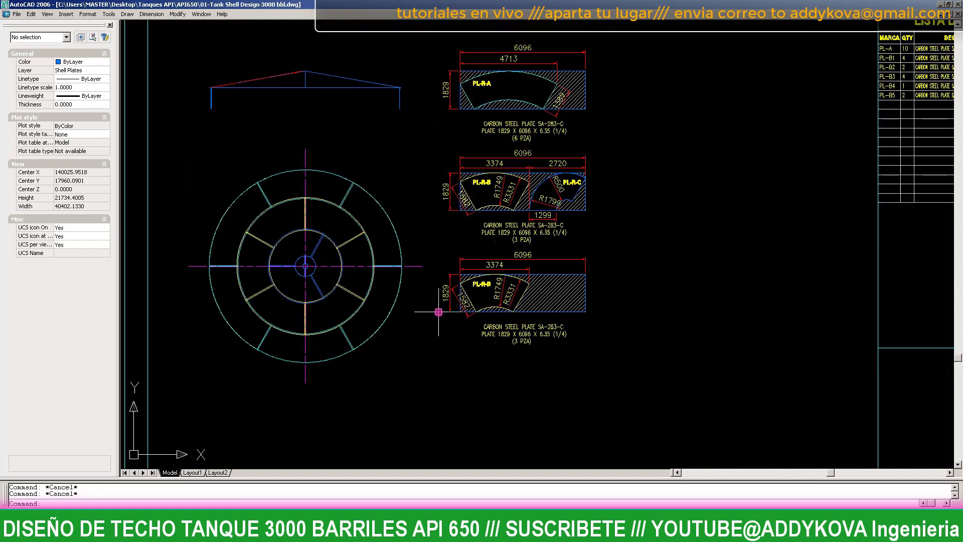
- Zoom a window onto the tank plan and the roof plate details
scroll(439, 311, "up", 2)
scroll(474, 338, "down", 2)
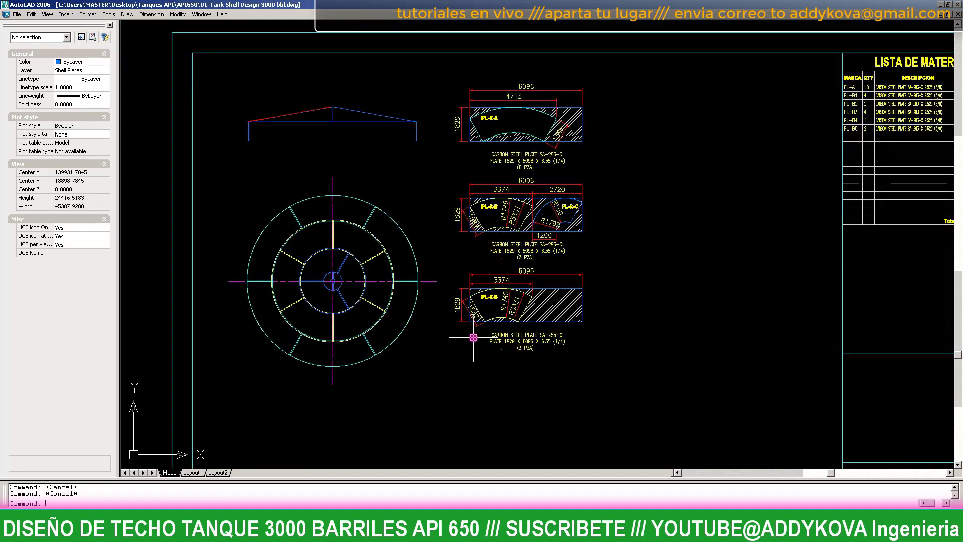
type("z")
key("Return")
type("w")
key("Return")
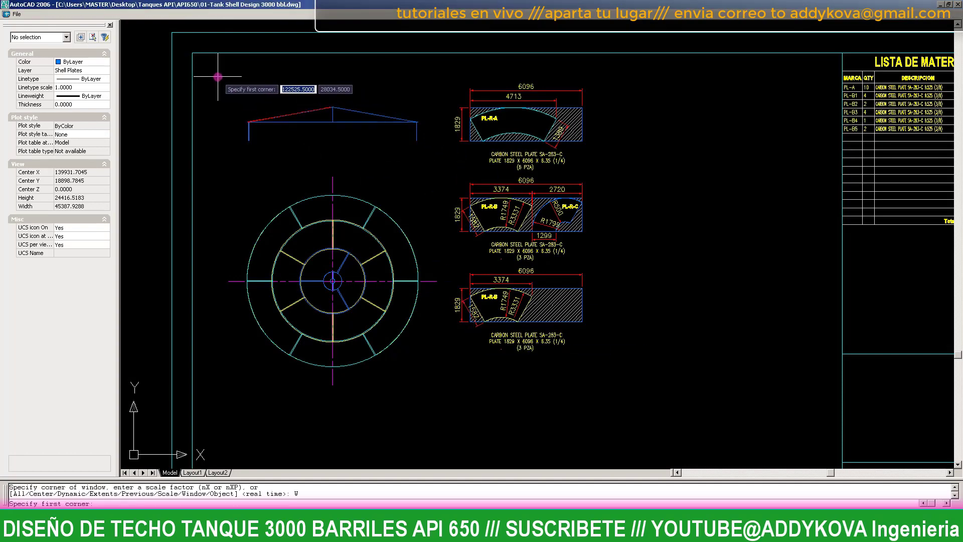
left_click(223, 70)
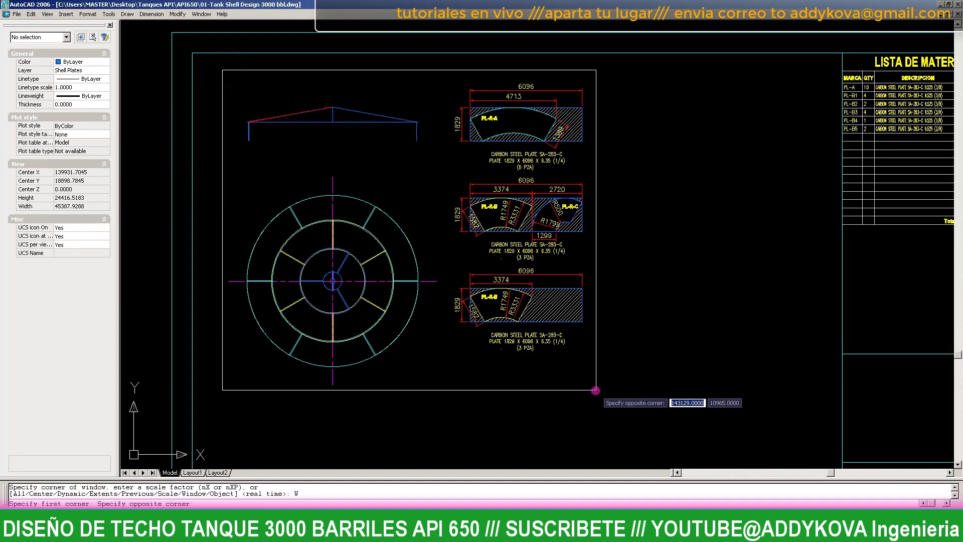
left_click(585, 389)
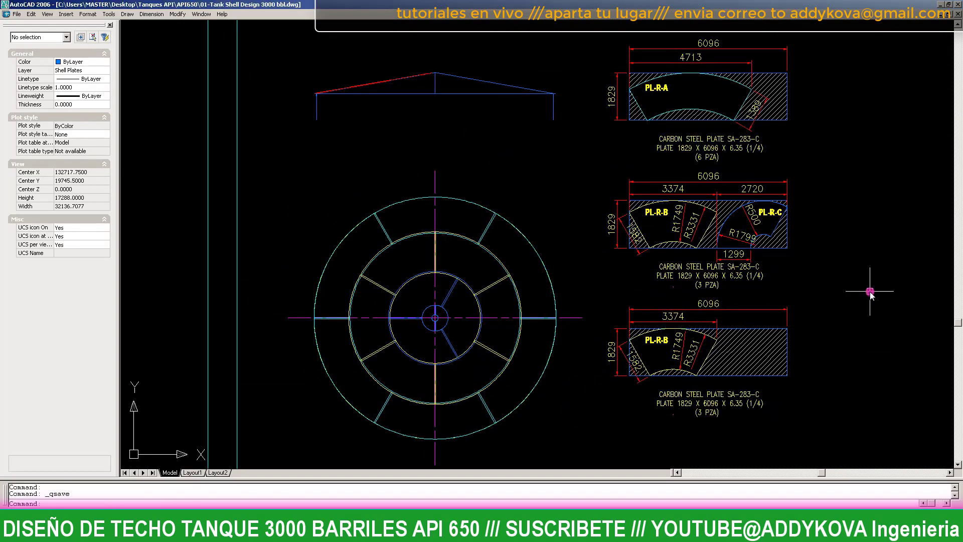
- Select the plate detail objects with a selection window
scroll(860, 292, "down", 2)
scroll(803, 226, "up", 3)
scroll(714, 155, "up", 2)
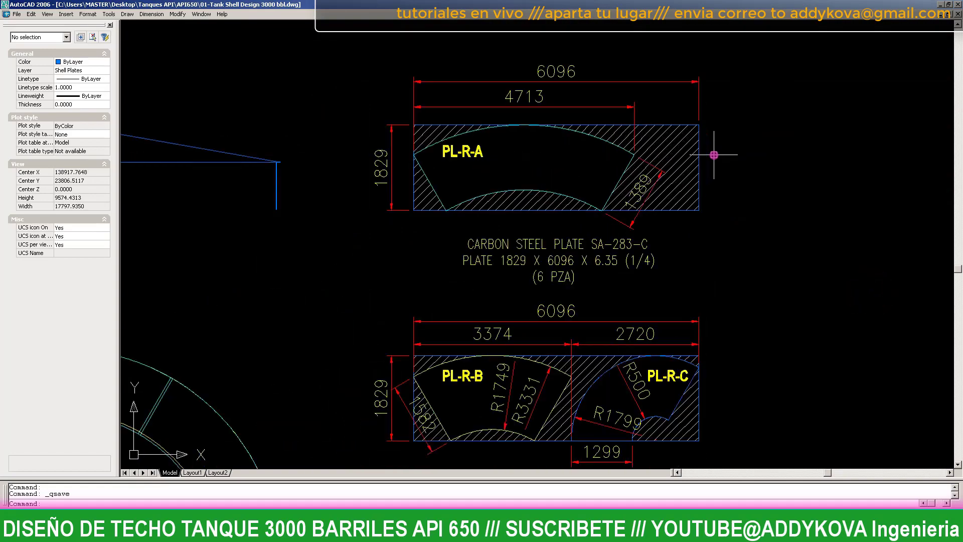
left_click(758, 292)
left_click(344, 53)
scroll(432, 210, "down", 5)
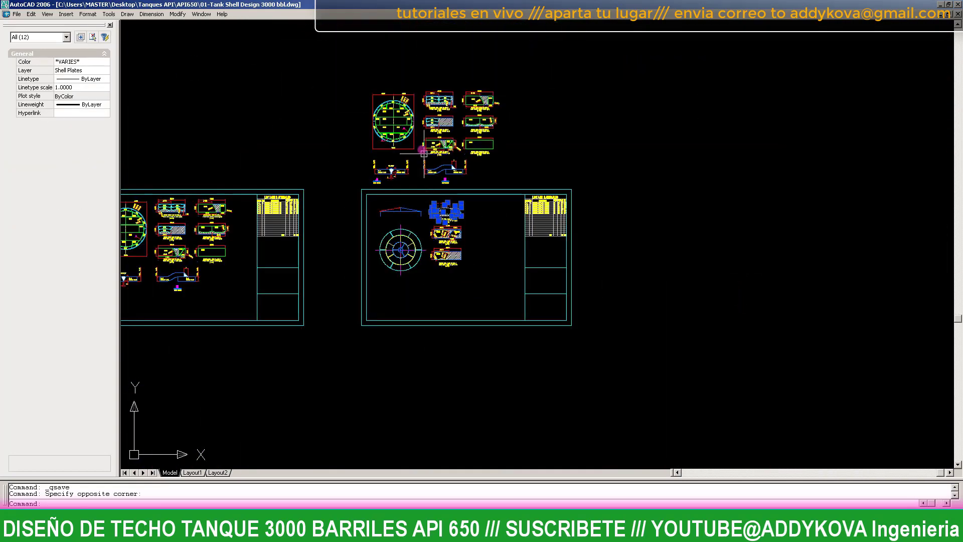
scroll(424, 151, "up", 7)
scroll(451, 116, "up", 2)
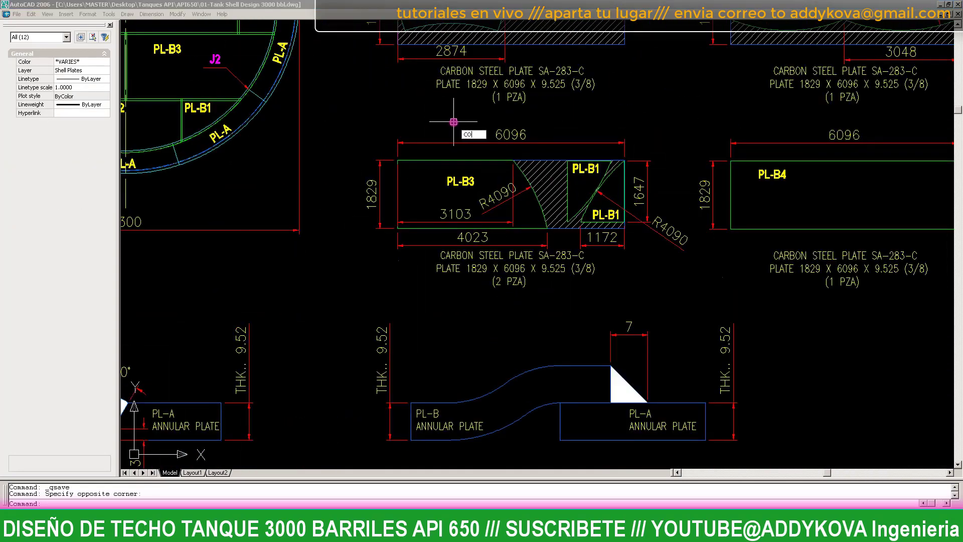
- Start a COPY (co) of the selected plate details, then cancel it
type("co")
key("Return")
scroll(419, 153, "up", 5)
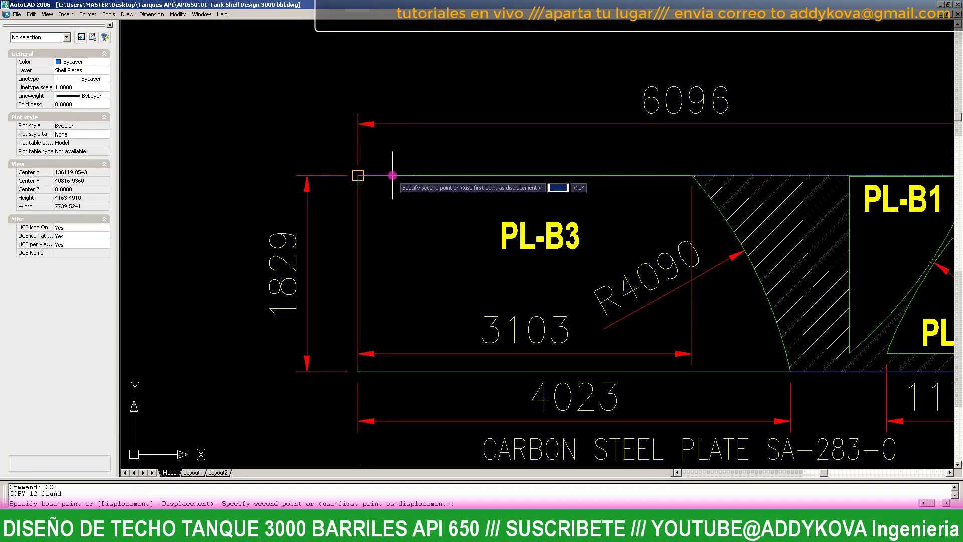
scroll(392, 175, "down", 5)
scroll(570, 168, "up", 5)
scroll(570, 166, "up", 3)
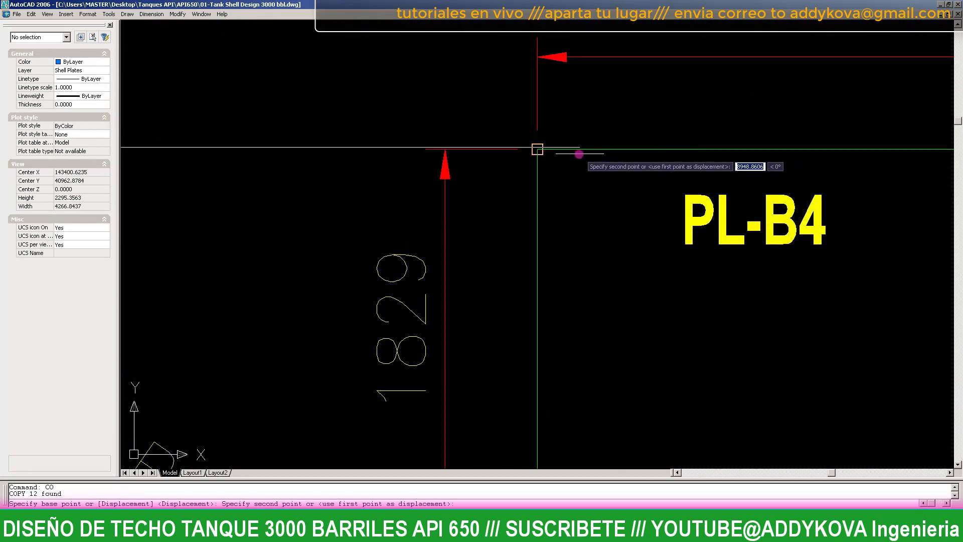
scroll(570, 140, "down", 7)
scroll(571, 176, "down", 5)
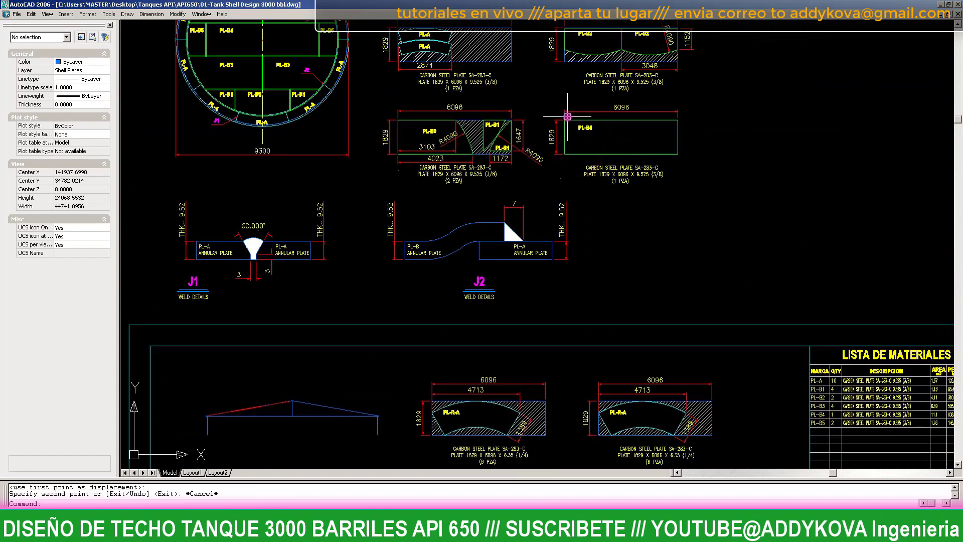
key("Escape")
- Zoom in and out around the plate details to review the drawing
scroll(607, 350, "up", 5)
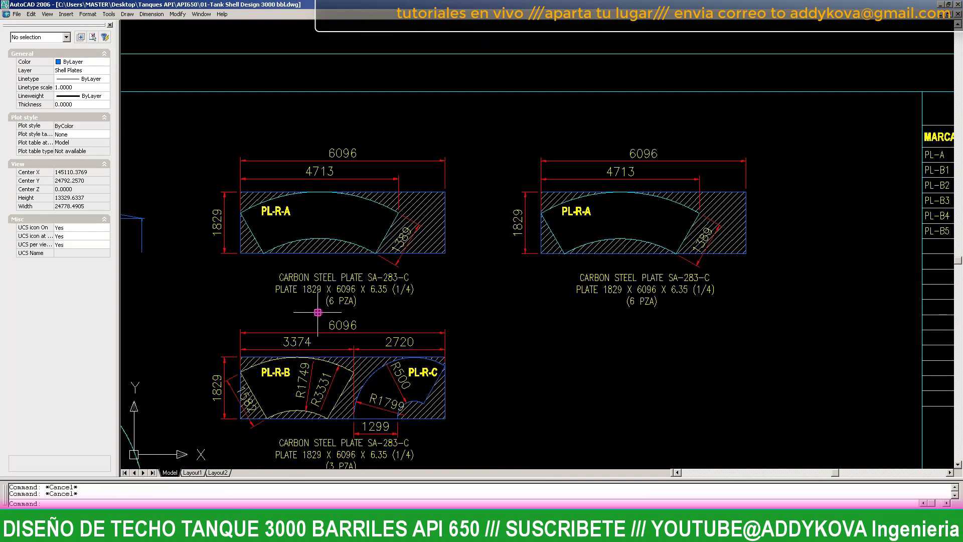
scroll(317, 312, "down", 4)
scroll(451, 281, "up", 2)
scroll(441, 301, "up", 3)
scroll(437, 307, "up", 3)
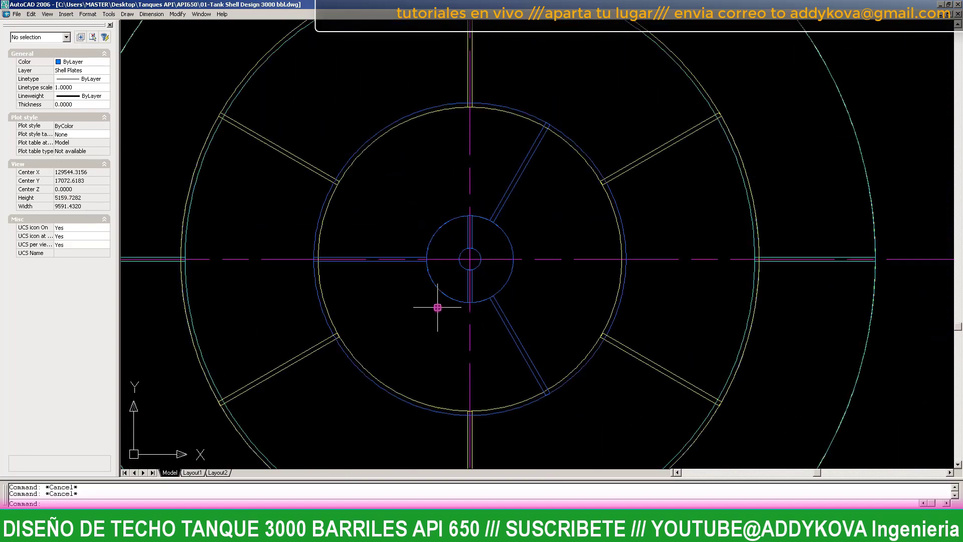
scroll(437, 307, "down", 5)
scroll(623, 114, "up", 10)
scroll(598, 175, "up", 1)
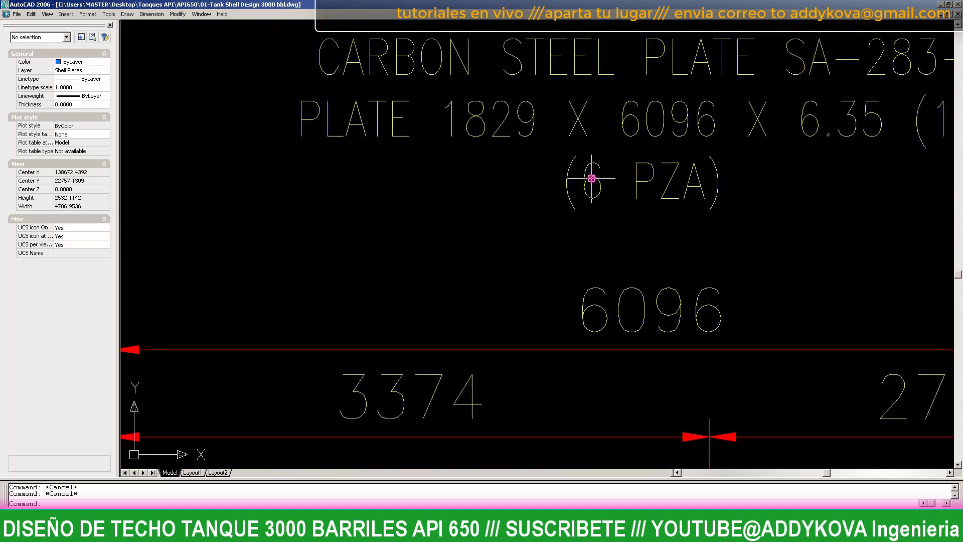
- Open the (6 PZA) quantity note for editing, then exit without changing it
double_click(593, 178)
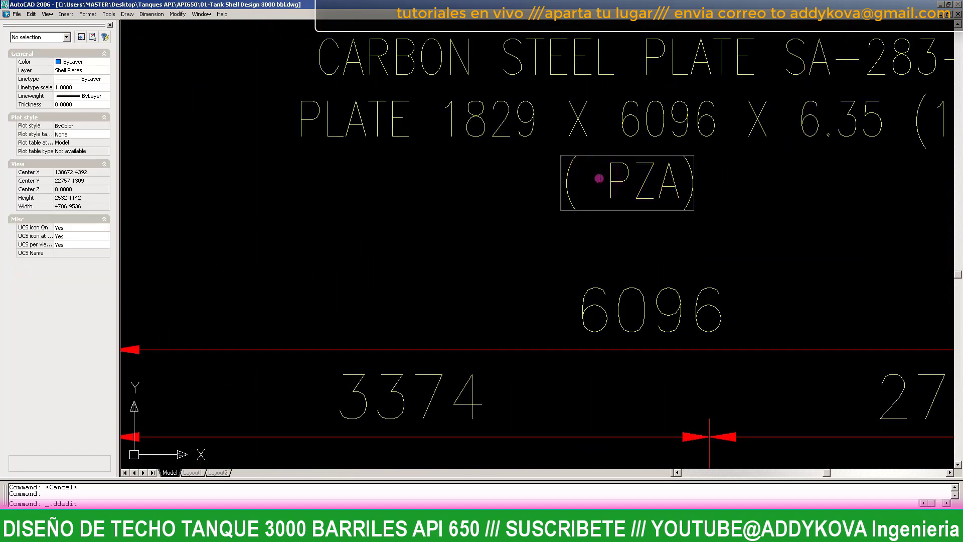
type("5")
key("Return")
key("Escape")
scroll(441, 296, "down", 3)
scroll(441, 296, "down", 2)
scroll(301, 311, "up", 3)
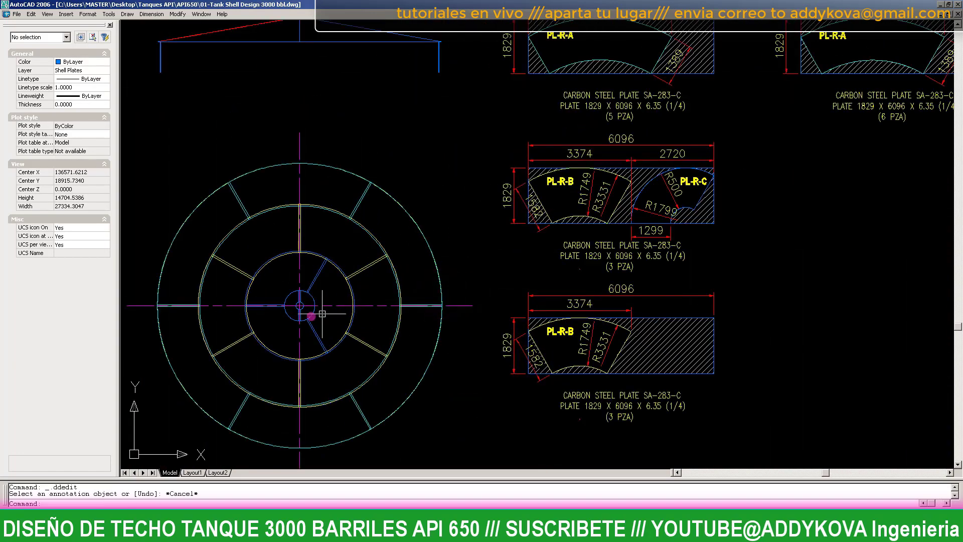
scroll(294, 316, "up", 3)
scroll(294, 316, "up", 2)
- Try copying the small circular region at the roof centre, then cancel the copy
left_click(304, 271)
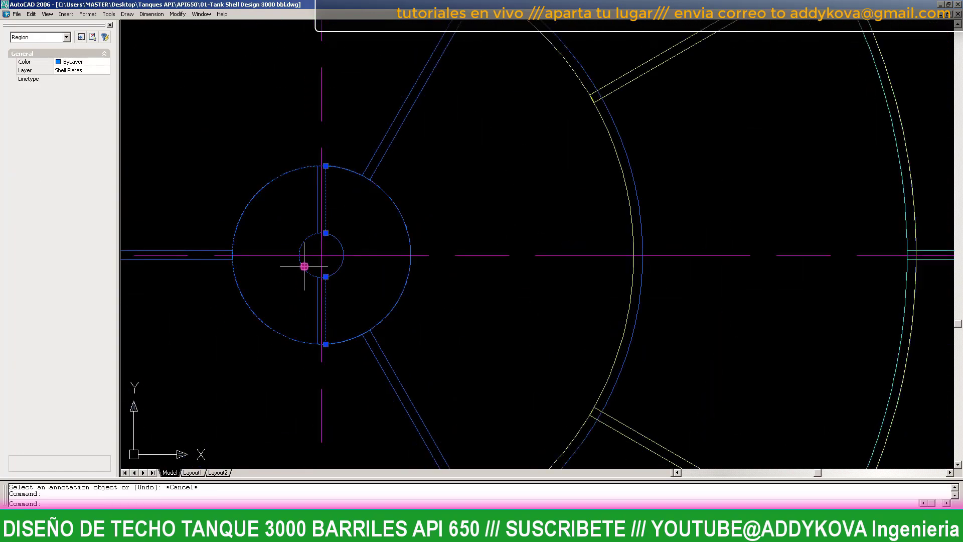
type("co")
key("Return")
left_click(299, 299)
scroll(297, 316, "down", 3)
scroll(502, 251, "down", 2)
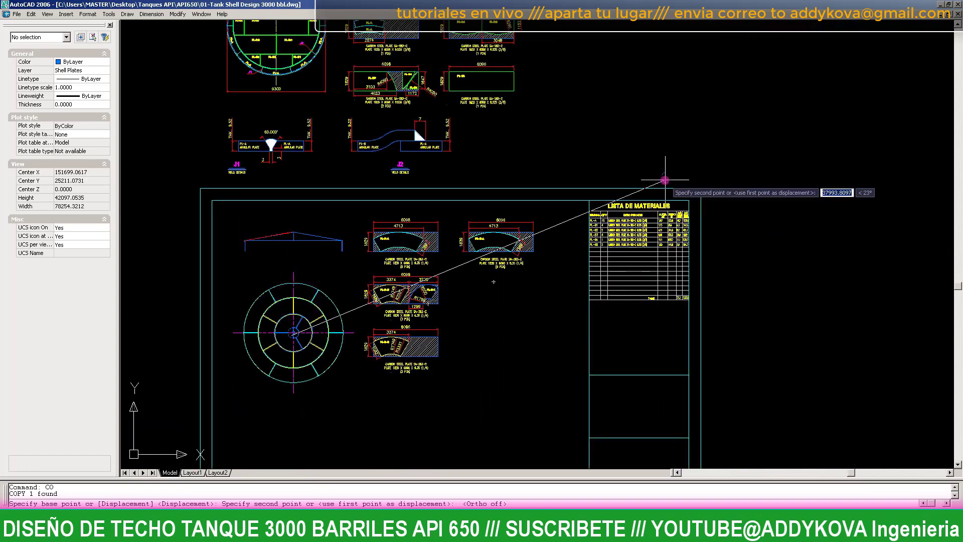
scroll(667, 183, "up", 4)
scroll(424, 300, "up", 5)
scroll(424, 300, "down", 1)
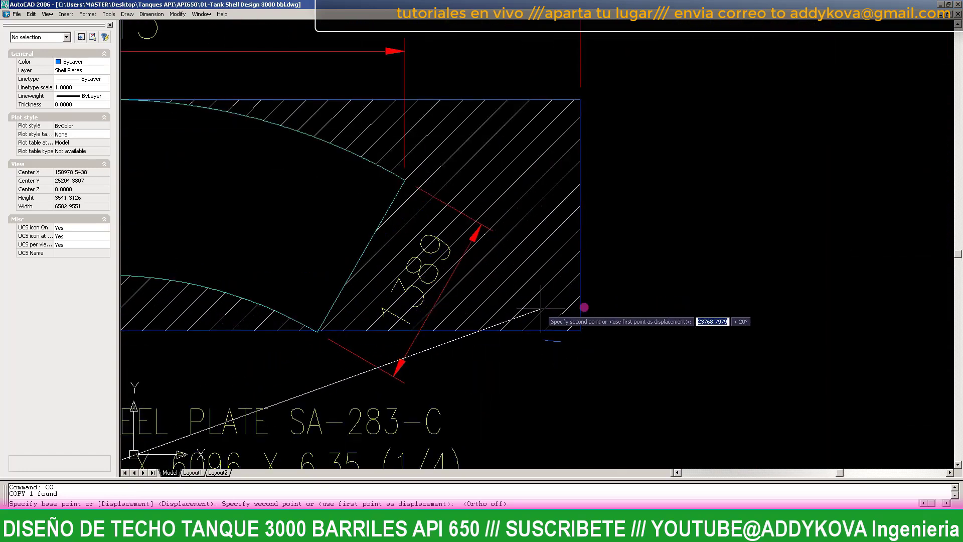
key("Escape")
key("Escape")
scroll(639, 280, "down", 2)
scroll(592, 302, "up", 1)
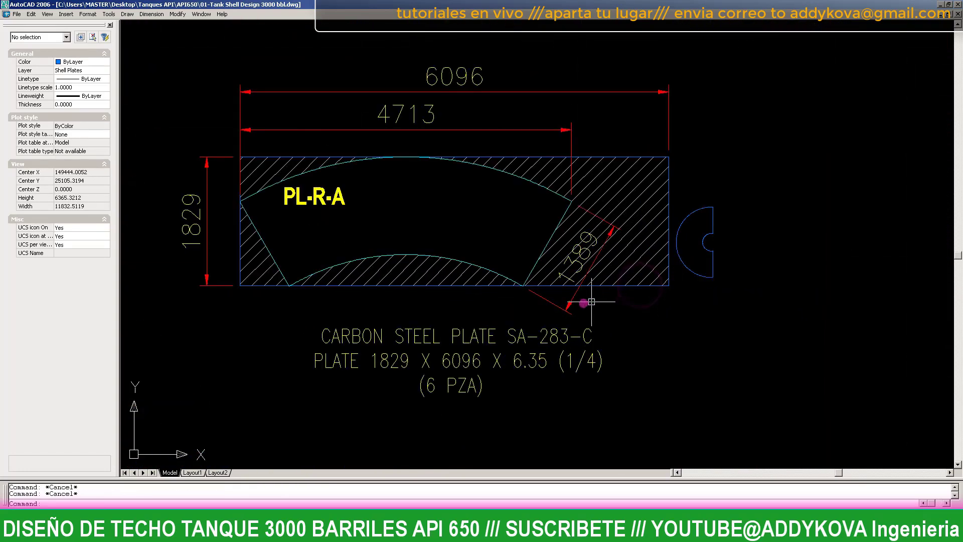
scroll(580, 301, "up", 3)
- Erase the 389 dimension from the plate
left_click(566, 295)
type("e")
key("Return")
scroll(565, 294, "down", 7)
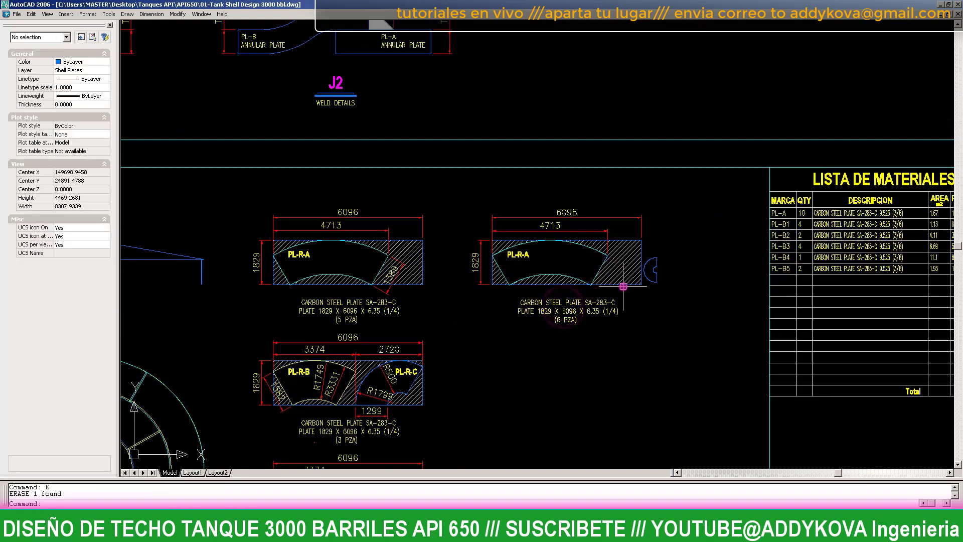
- Add a 1389 aligned dimension along the plate's angled cut
key("Escape")
key("Escape")
scroll(515, 285, "up", 3)
type("dl")
key("Return")
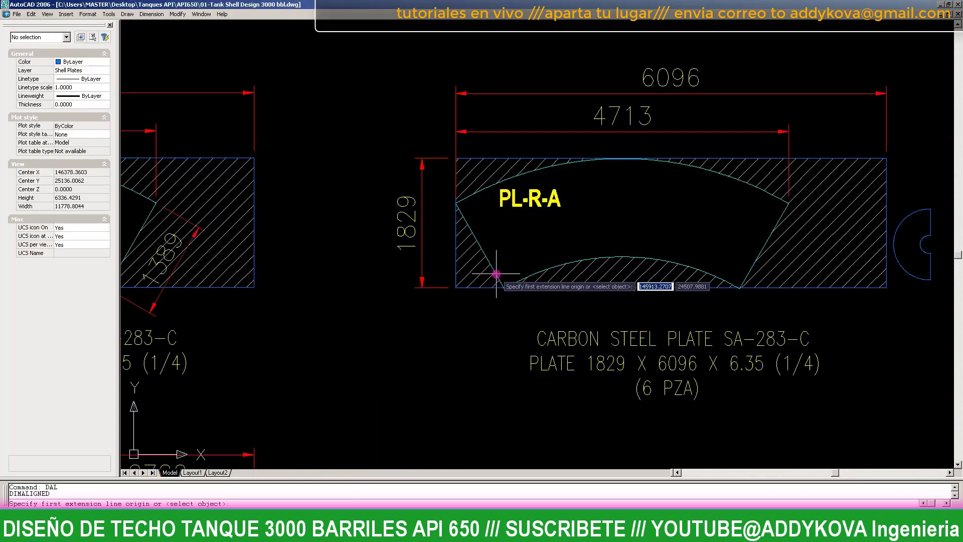
scroll(494, 266, "up", 5)
left_click(427, 140)
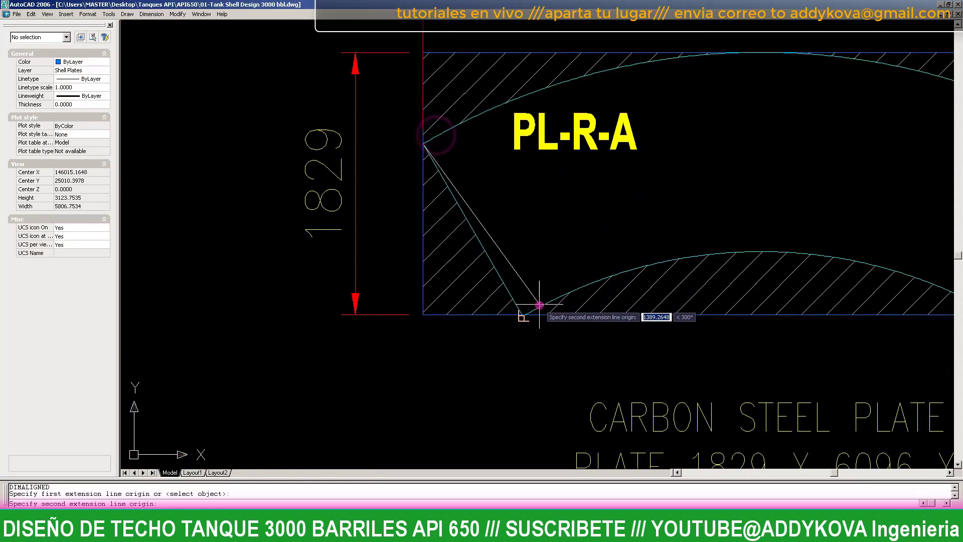
left_click(522, 314)
scroll(529, 333, "up", 3)
scroll(576, 262, "up", 2)
scroll(495, 310, "down", 7)
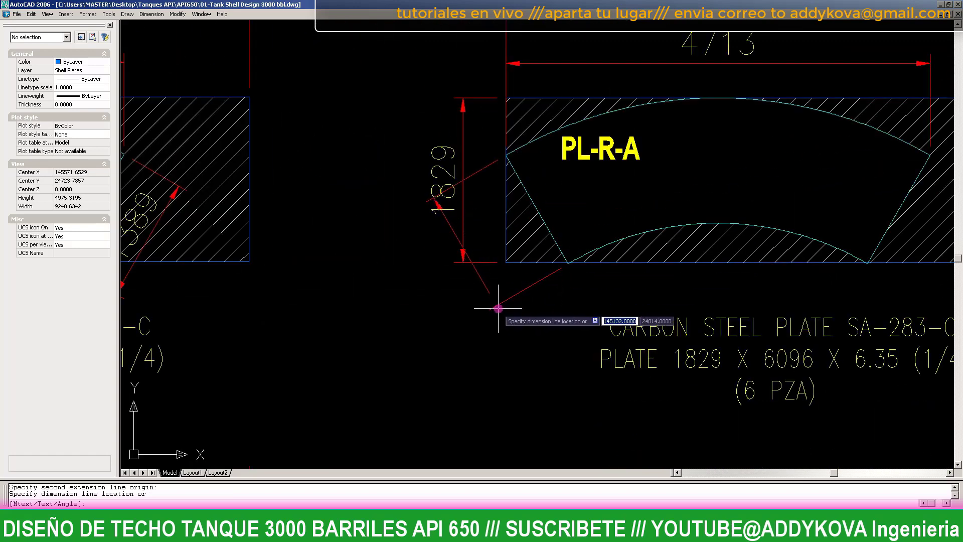
left_click(557, 317)
key("Escape")
- Move the half-circle cutout against the plate's right edge
scroll(727, 100, "up", 6)
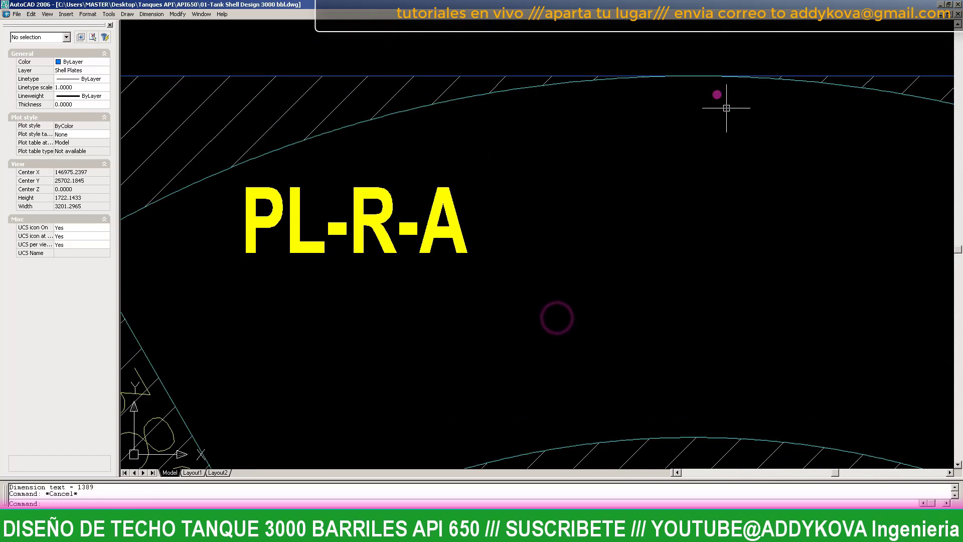
scroll(702, 79, "up", 7)
scroll(555, 94, "down", 10)
scroll(561, 102, "down", 7)
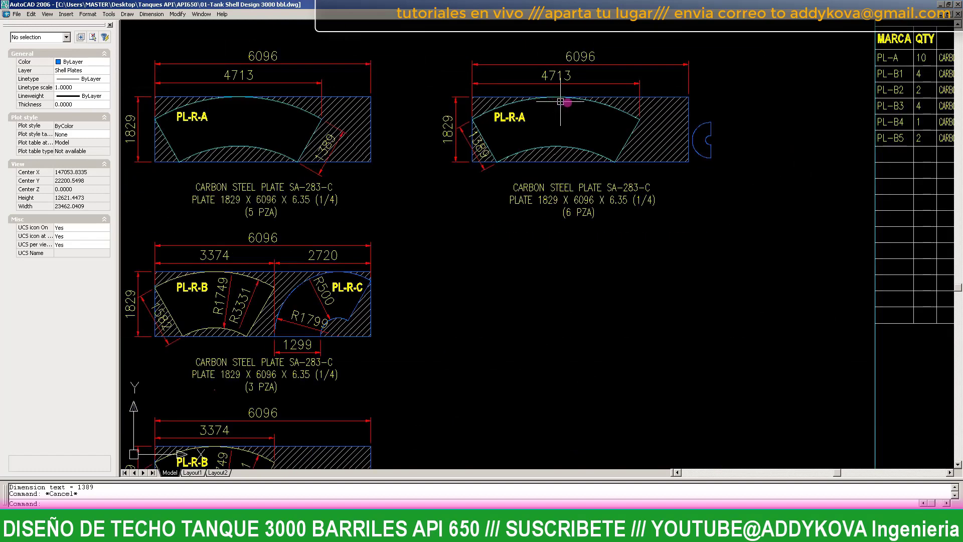
scroll(691, 104, "up", 2)
scroll(703, 101, "up", 1)
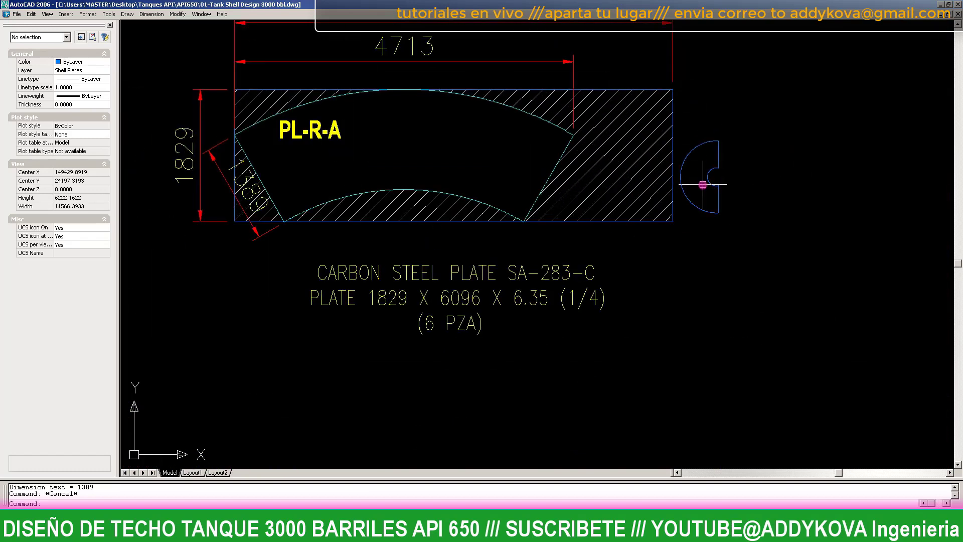
scroll(700, 176, "up", 3)
scroll(705, 277, "down", 2)
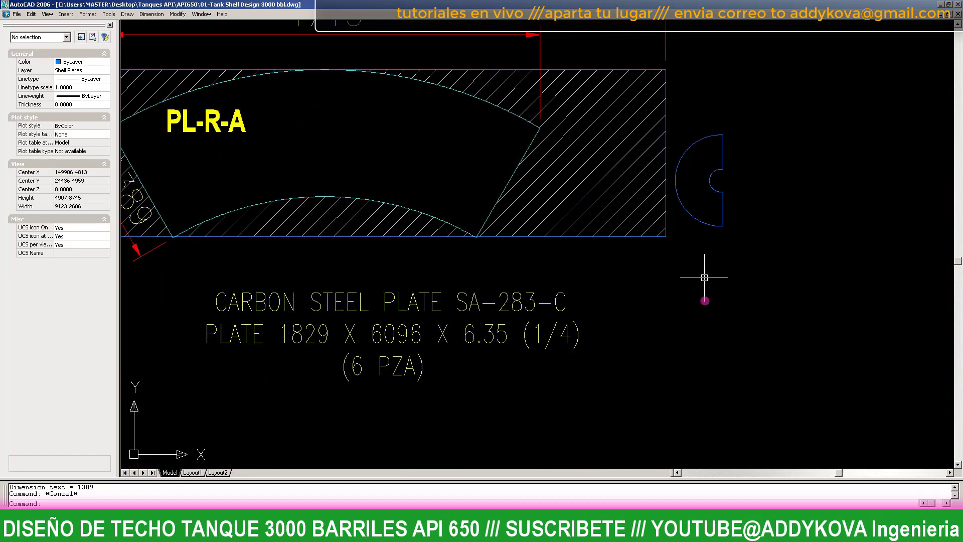
scroll(701, 214, "up", 1)
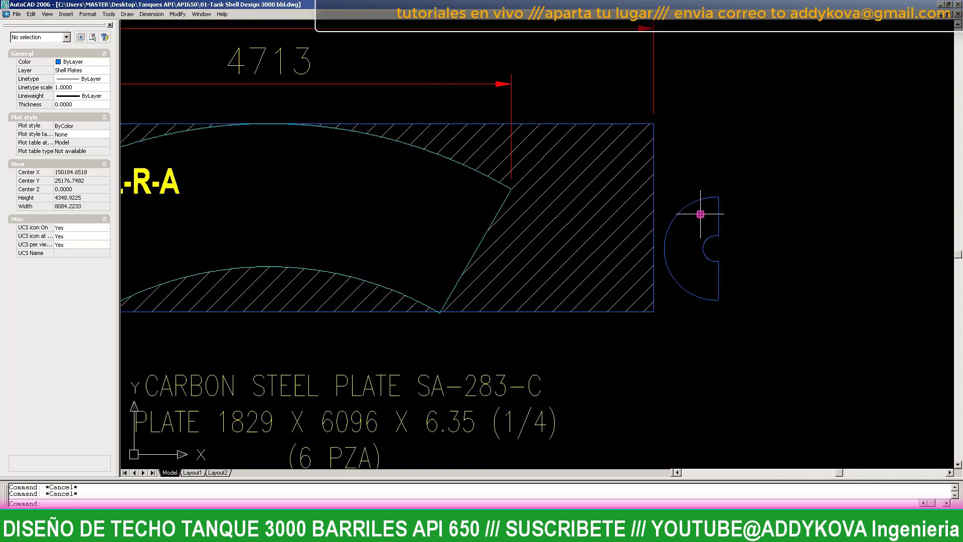
left_click(703, 251)
type("m")
key("Return")
left_click(764, 372)
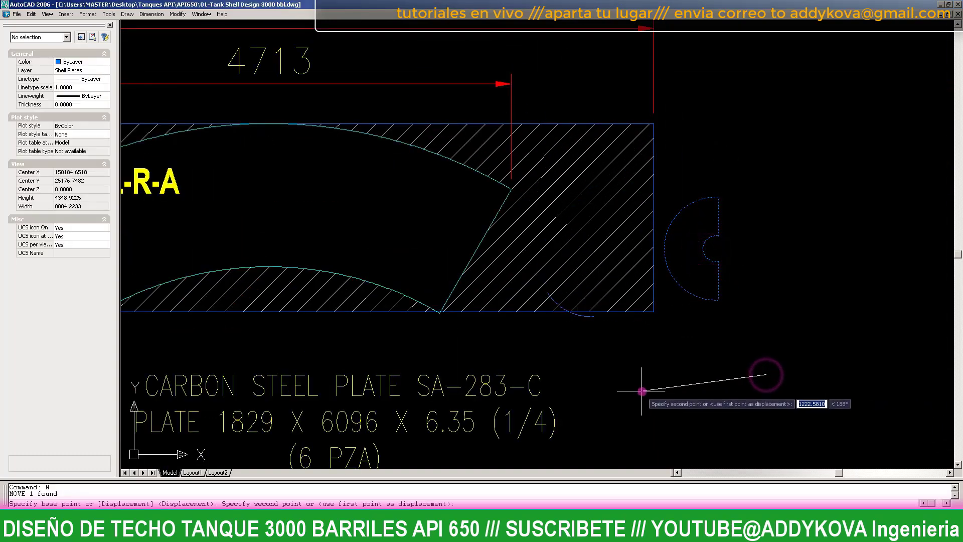
key("Escape")
key("Escape")
left_click(747, 309)
left_click(713, 284)
type("m")
key("Return")
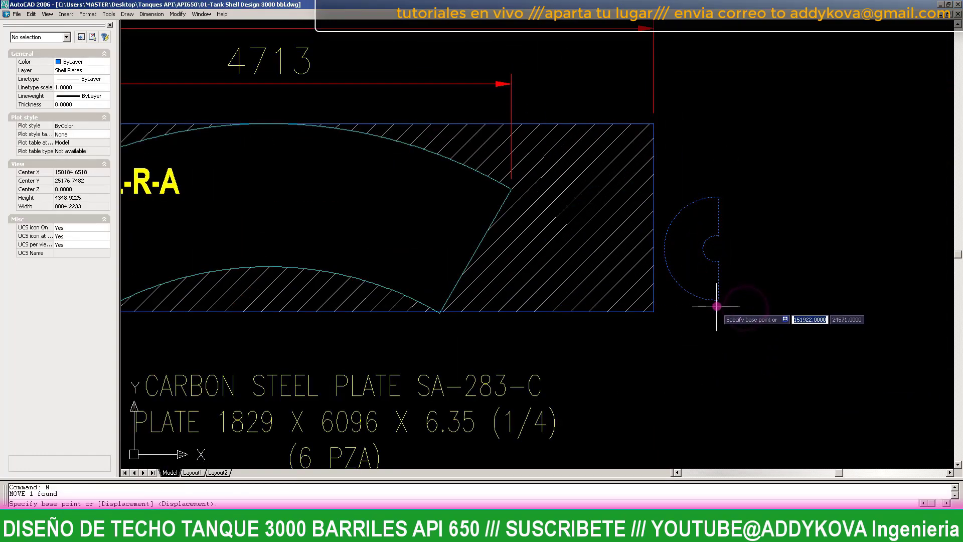
left_click(719, 300)
left_click(651, 313)
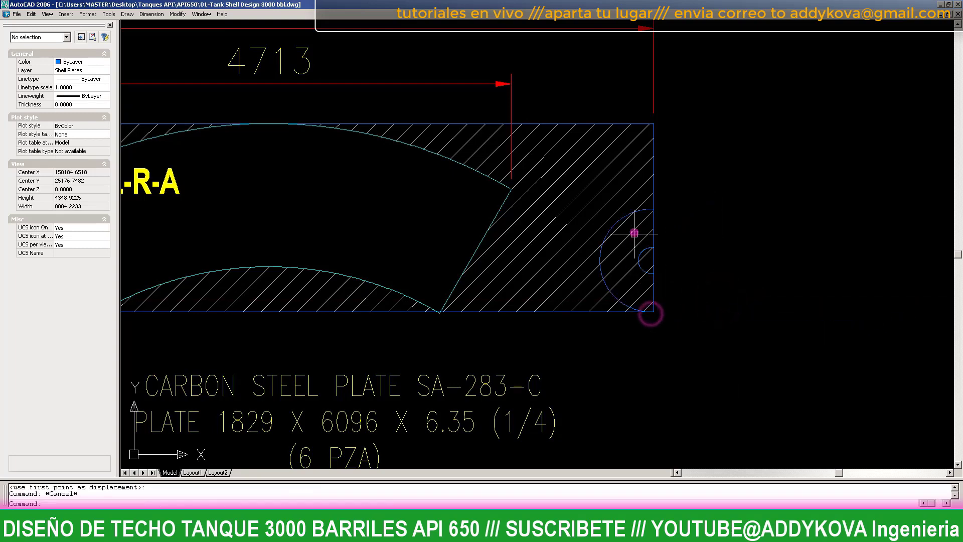
- Mirror the half-circle across a line on the plate edge, keeping the original
left_click(644, 208)
scroll(665, 286, "up", 3)
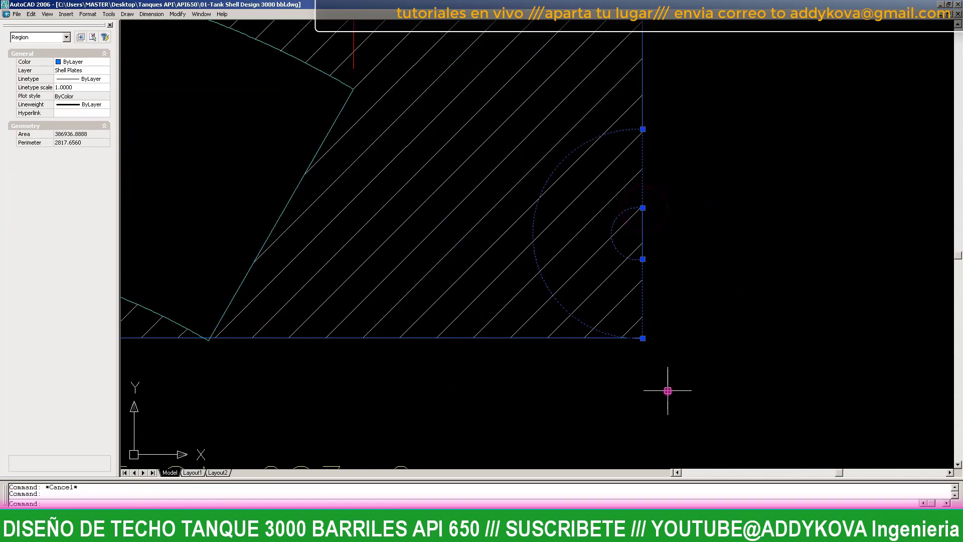
type("mi")
key("Return")
left_click(643, 338)
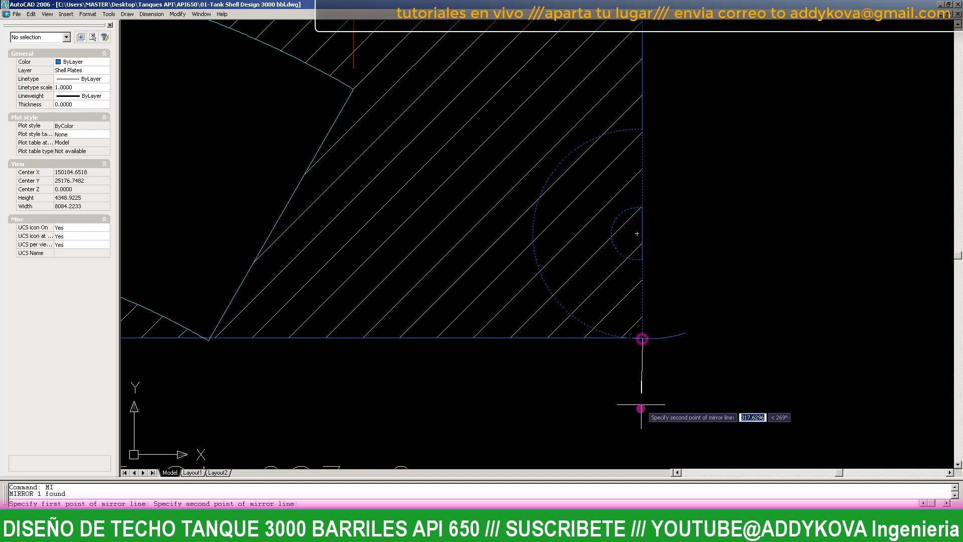
left_click(641, 431)
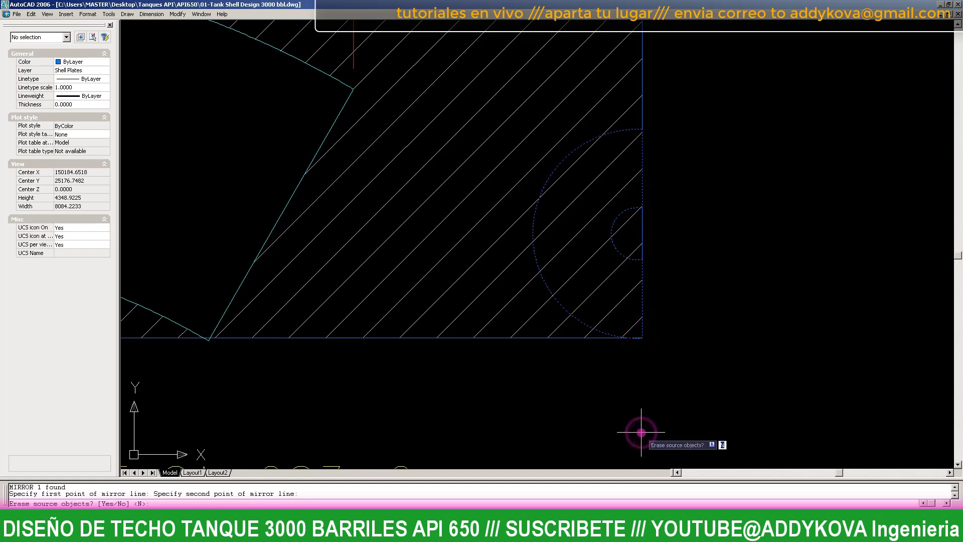
key("Return")
key("Escape")
left_click_drag(813, 335, 773, 282)
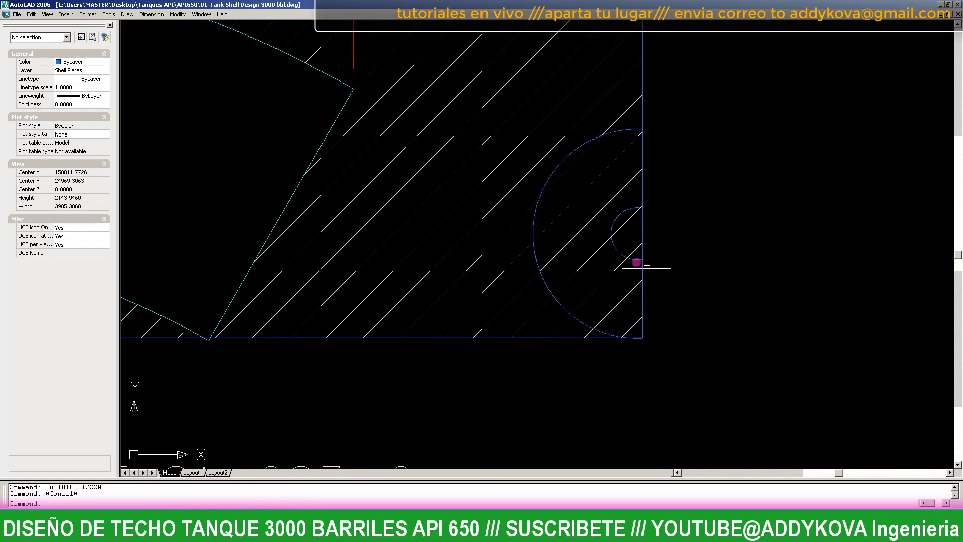
- Mirror the half-circle about an exactly vertical line to complete the full circle
left_click(621, 212)
type("co")
key("Return")
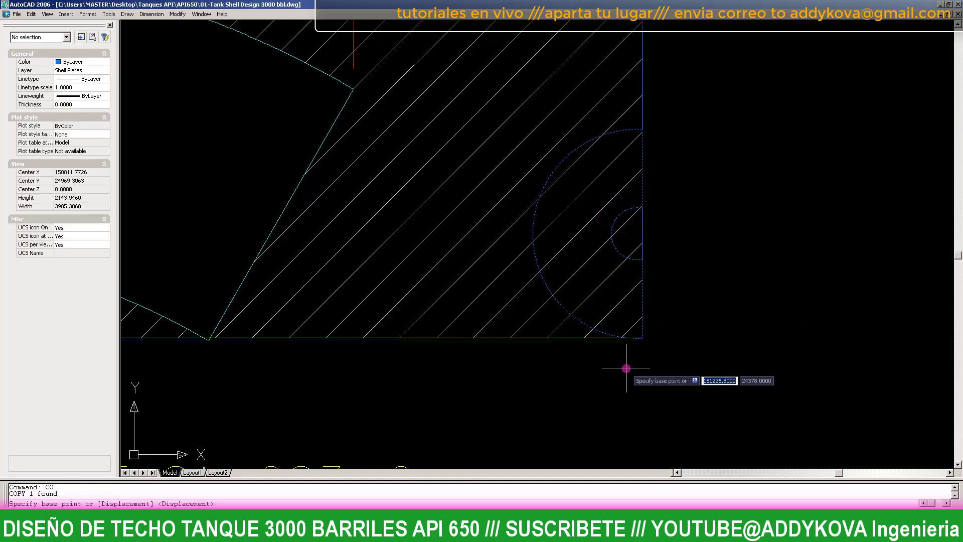
key("Escape")
left_click(617, 220)
type("mi")
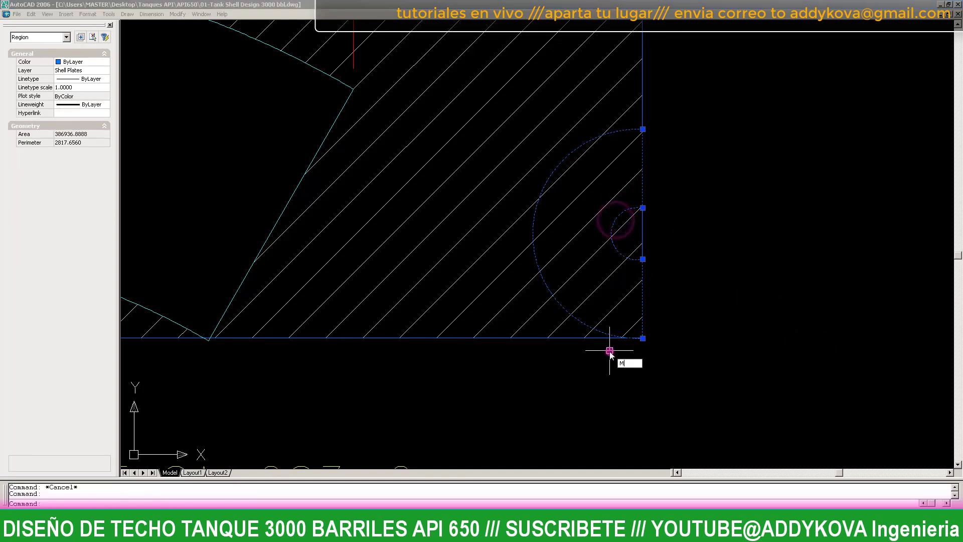
key("Return")
left_click(643, 300)
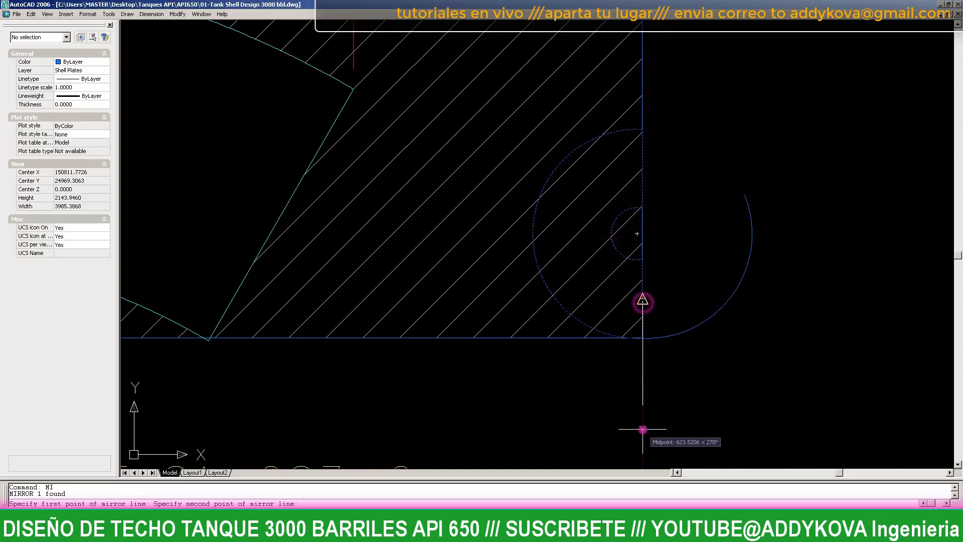
key("F8")
left_click(584, 431)
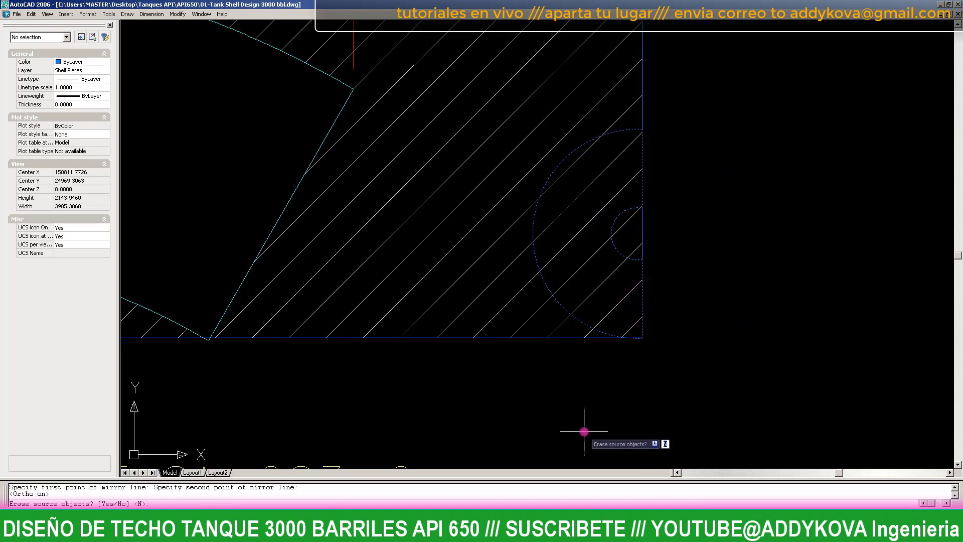
right_click(709, 275)
- Shift one half of the circular cutout slightly to open a gap between halves
left_click(665, 213)
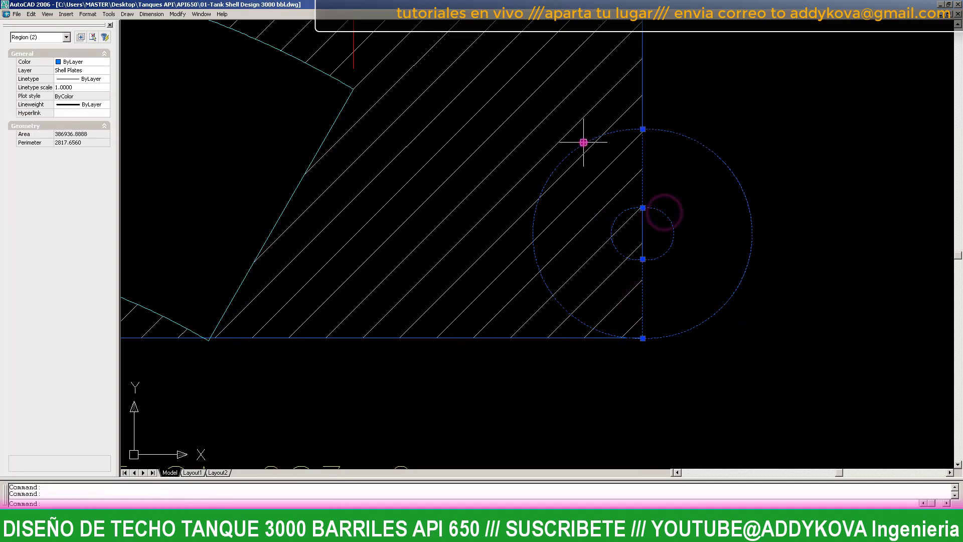
scroll(725, 203, "down", 2)
type("M")
key("Return")
left_click(806, 354)
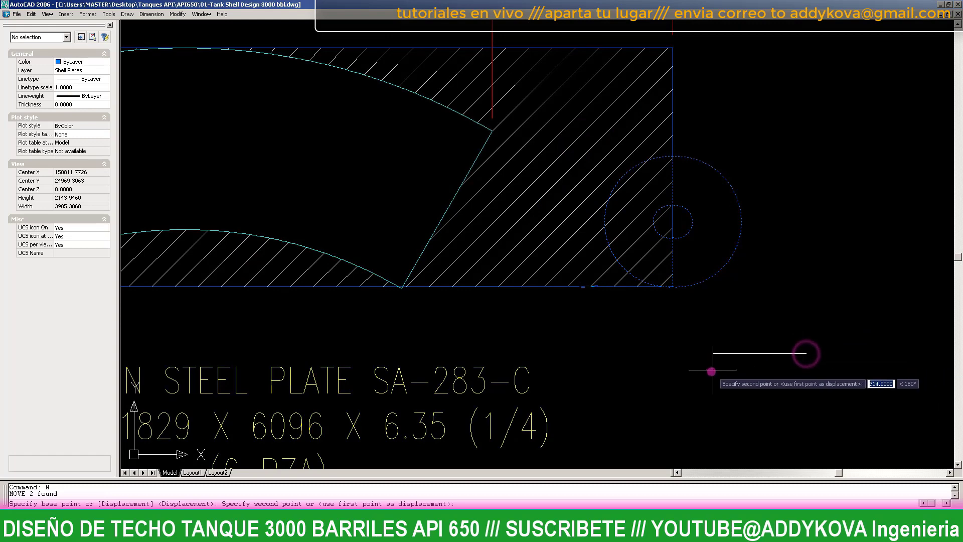
key("Escape")
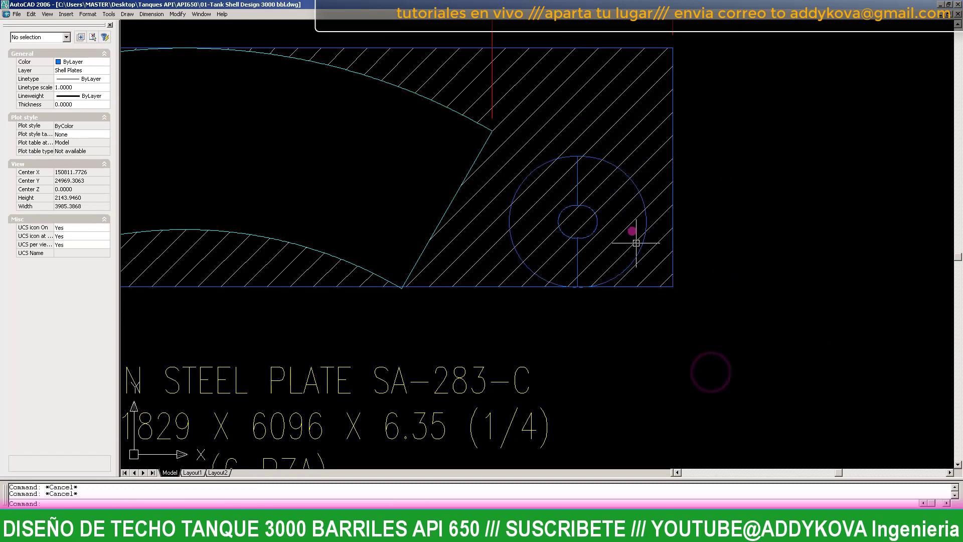
scroll(617, 173, "up", 2)
left_click(640, 176)
type("m")
key("Return")
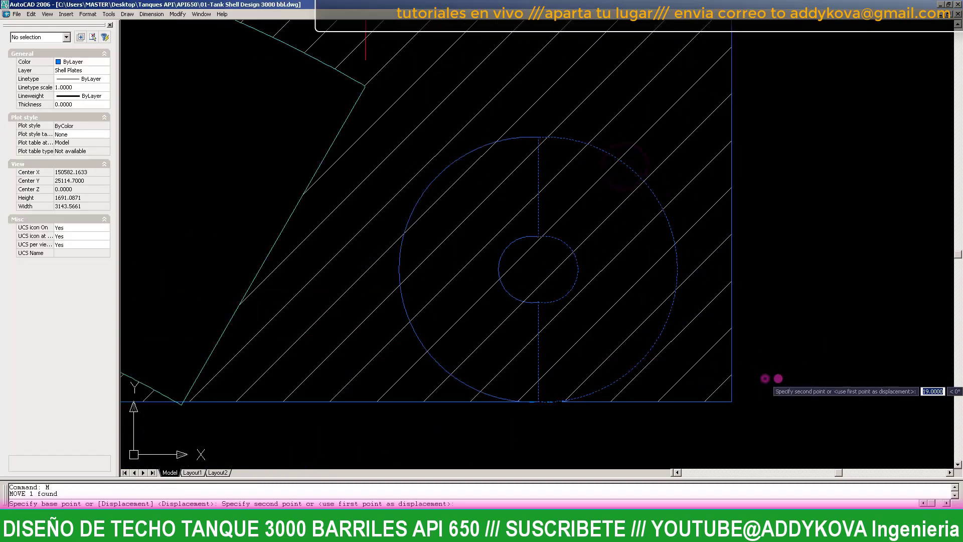
left_click(765, 377)
type("1")
key("Return")
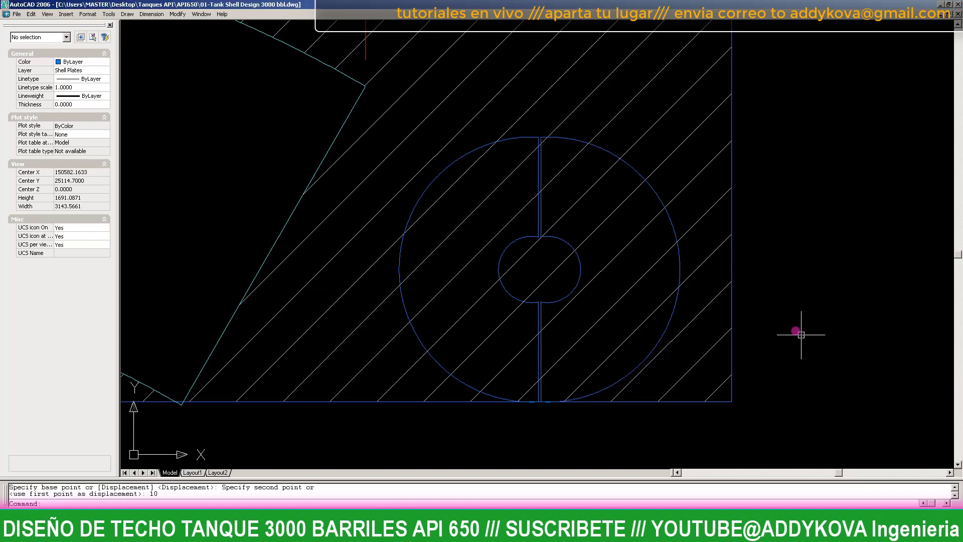
- Move one half of the split cutout 10 units upward
left_click(633, 167)
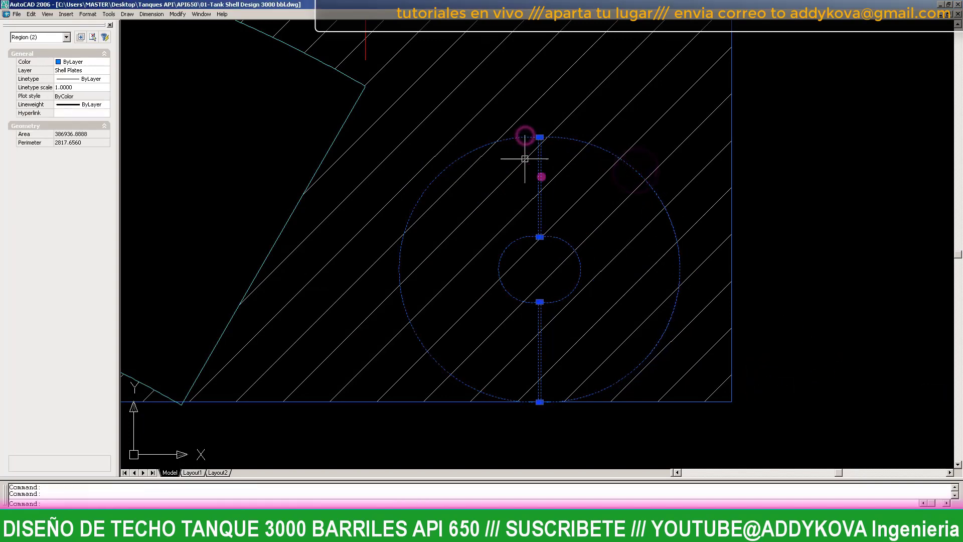
type("m")
key("Return")
scroll(682, 271, "up", 2)
left_click(680, 271)
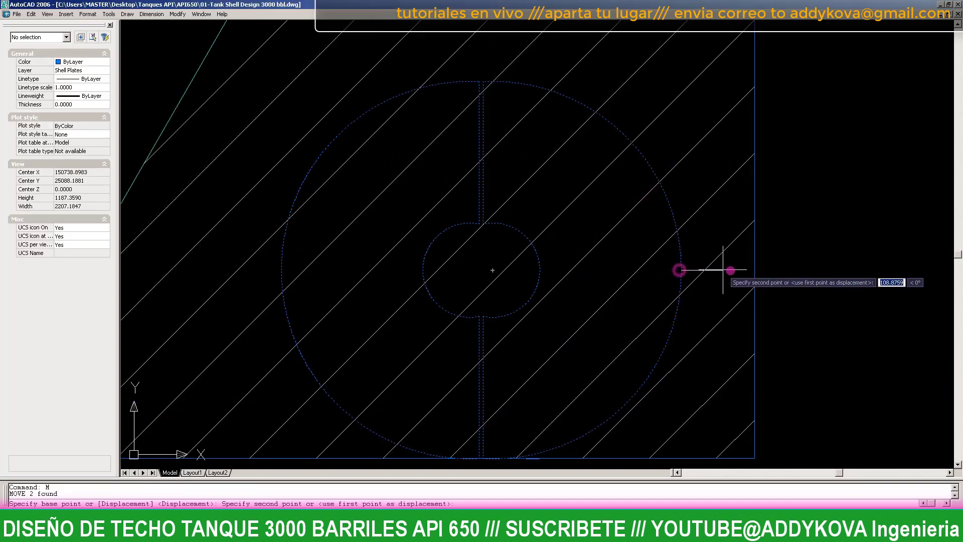
key("Escape")
scroll(710, 243, "down", 5)
scroll(639, 185, "up", 2)
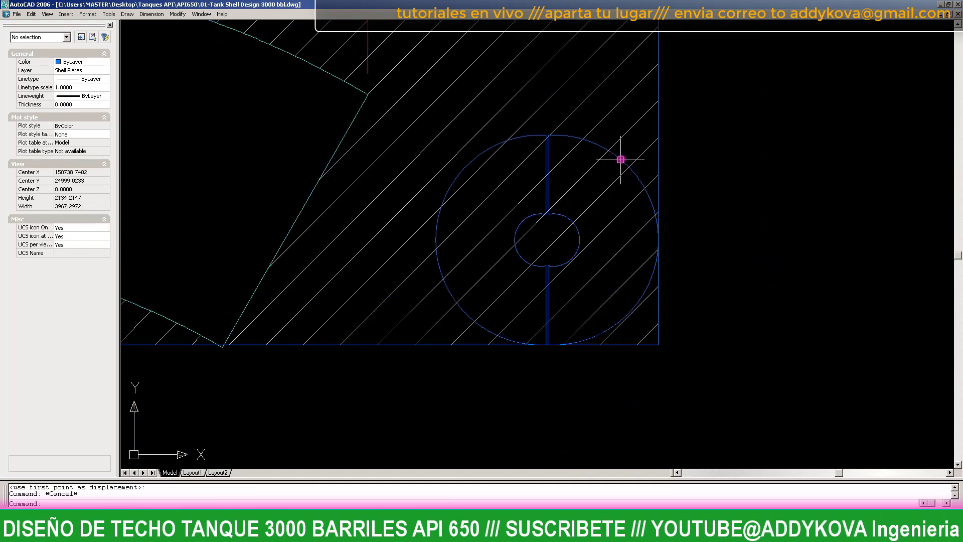
left_click(621, 160)
scroll(715, 300, "up", 2)
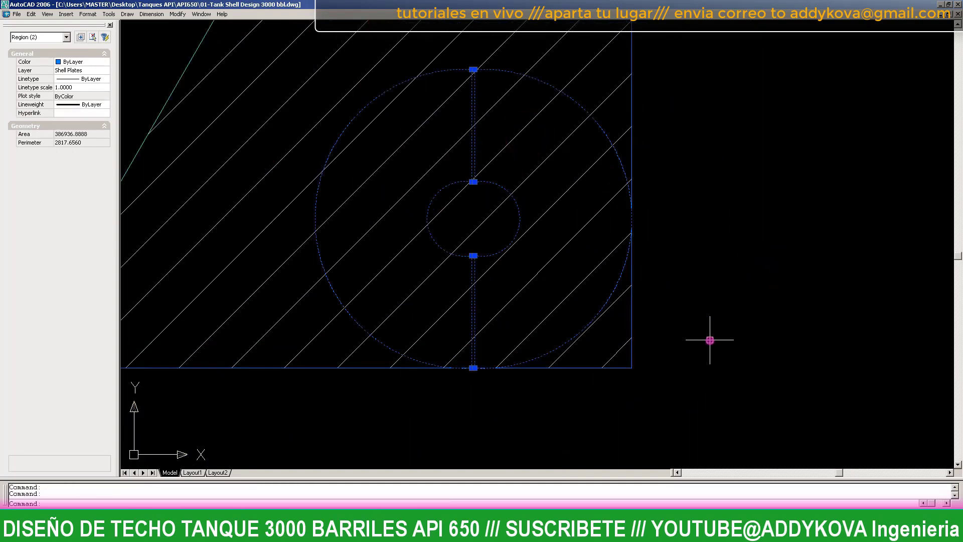
key("m")
key("Return")
left_click(703, 400)
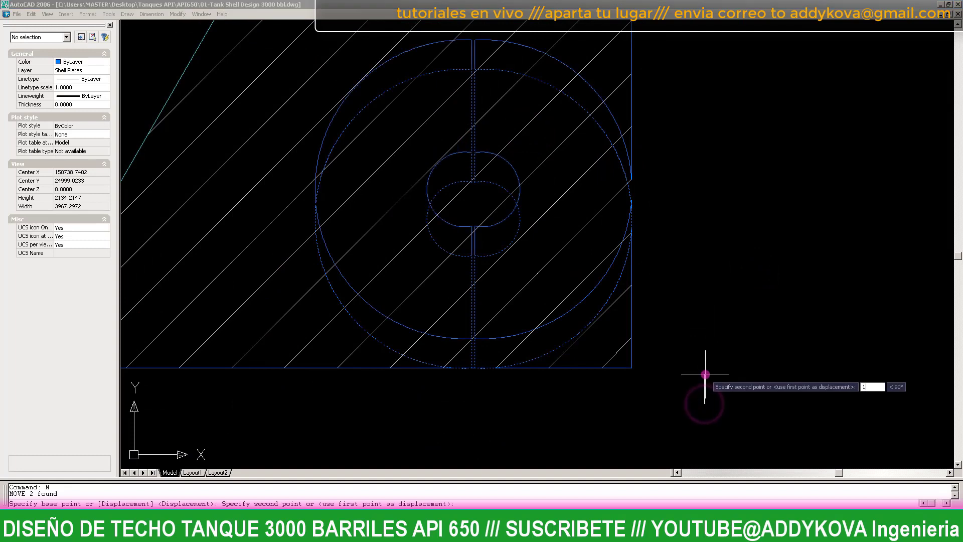
type("10")
key("Return")
- Move the cutout region another 10 units into its final spot
left_click(613, 280)
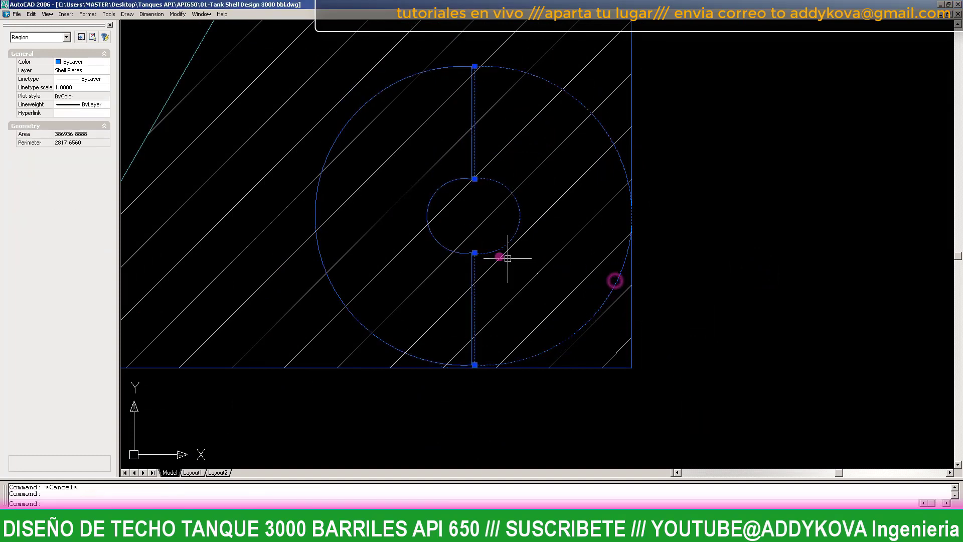
key("m")
key("Return")
left_click(813, 384)
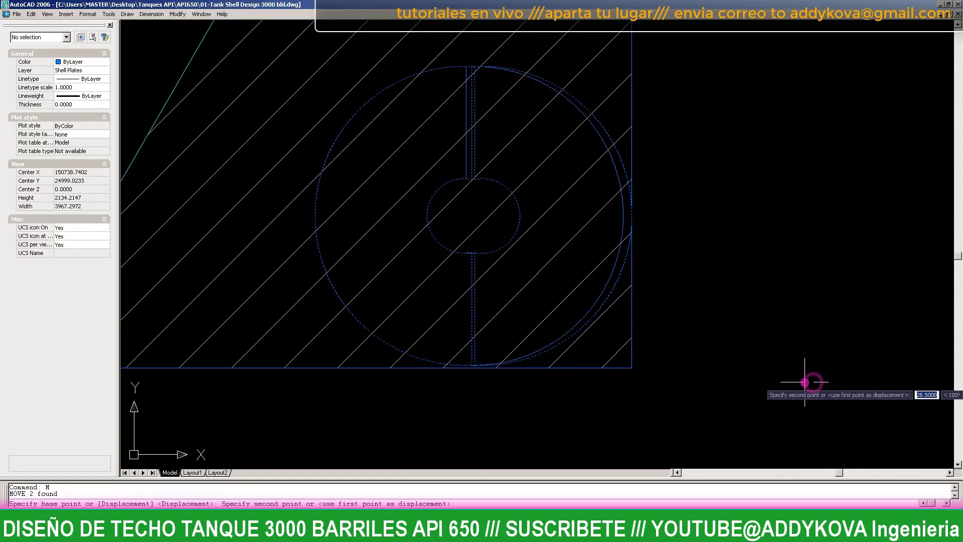
type("10")
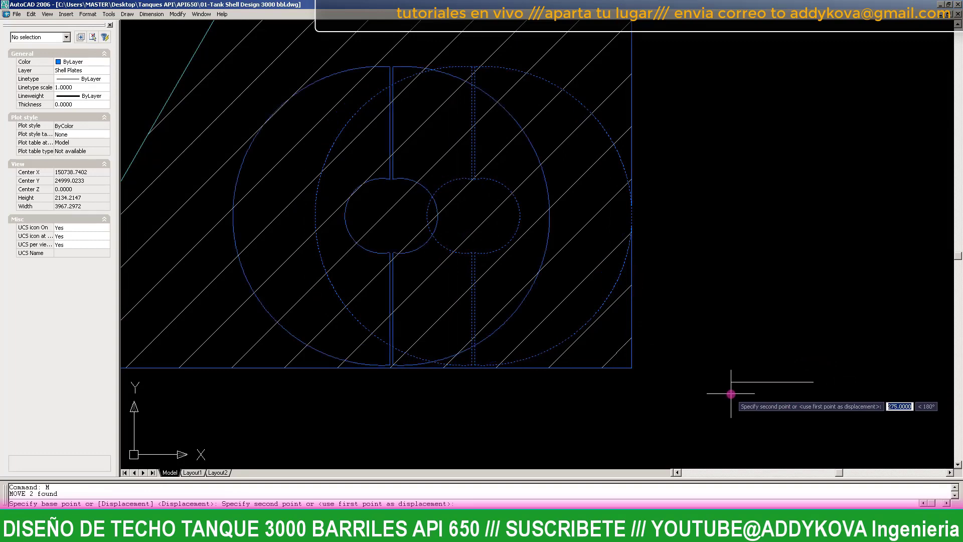
key("Return")
scroll(576, 201, "down", 5)
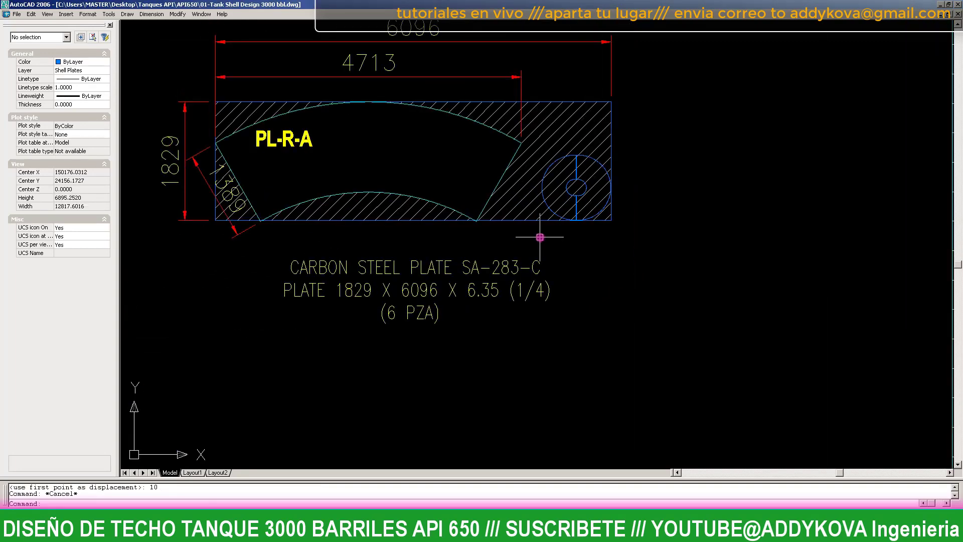
- Copy the PL-R-A label to a spot above the circular cutout
scroll(560, 242, "down", 4)
scroll(472, 219, "up", 5)
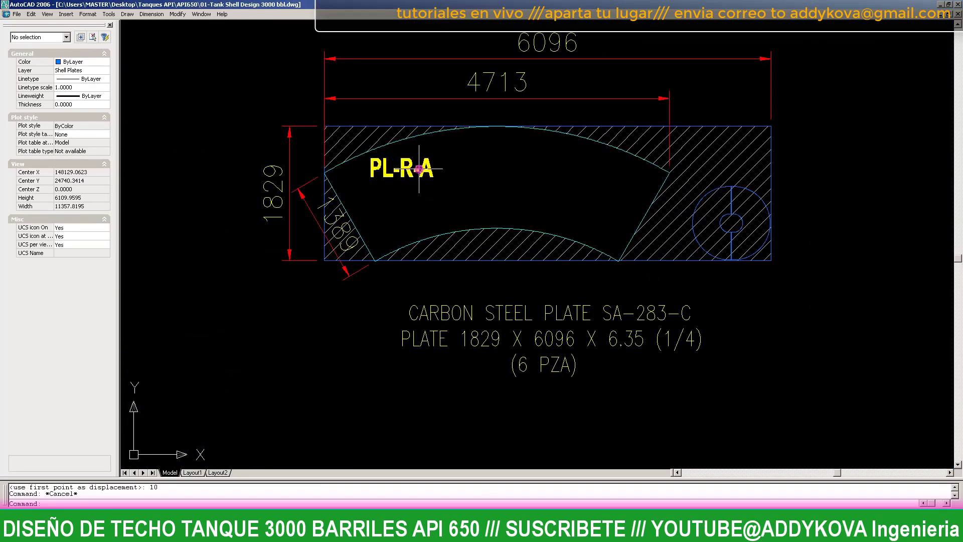
left_click(419, 169)
type("co")
key("Return")
left_click(395, 190)
scroll(856, 225, "up", 3)
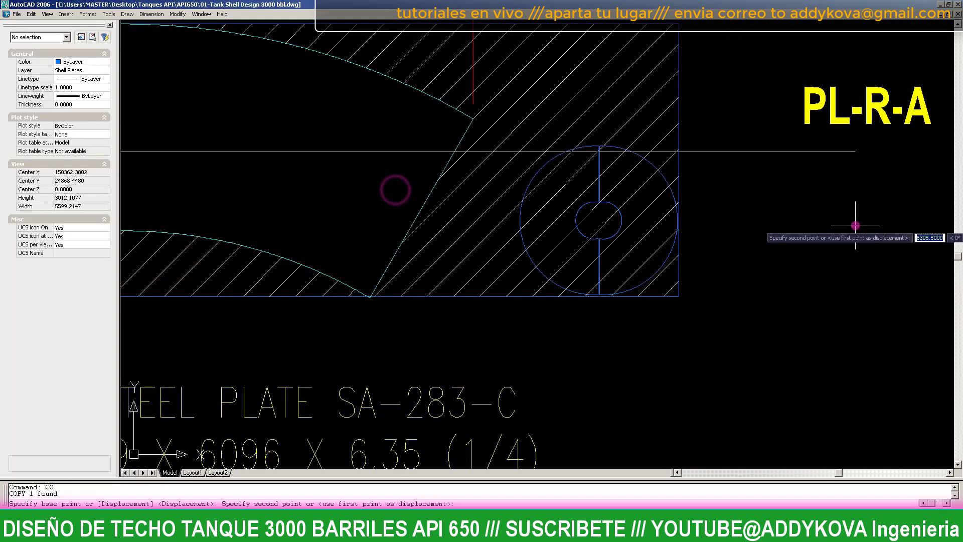
left_click(579, 404)
key("Escape")
- Edit the copied label's text to read PL-R-D
scroll(639, 106, "up", 3)
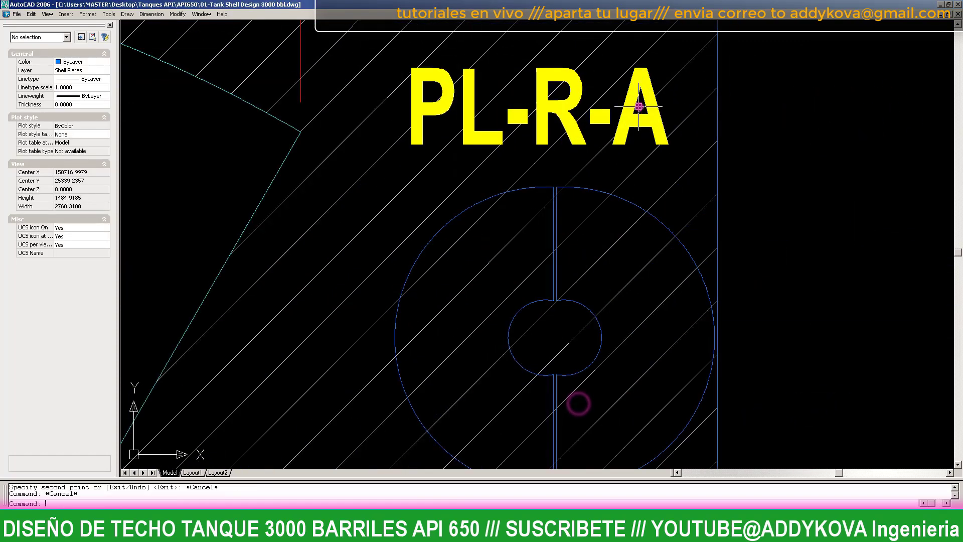
scroll(657, 109, "down", 2)
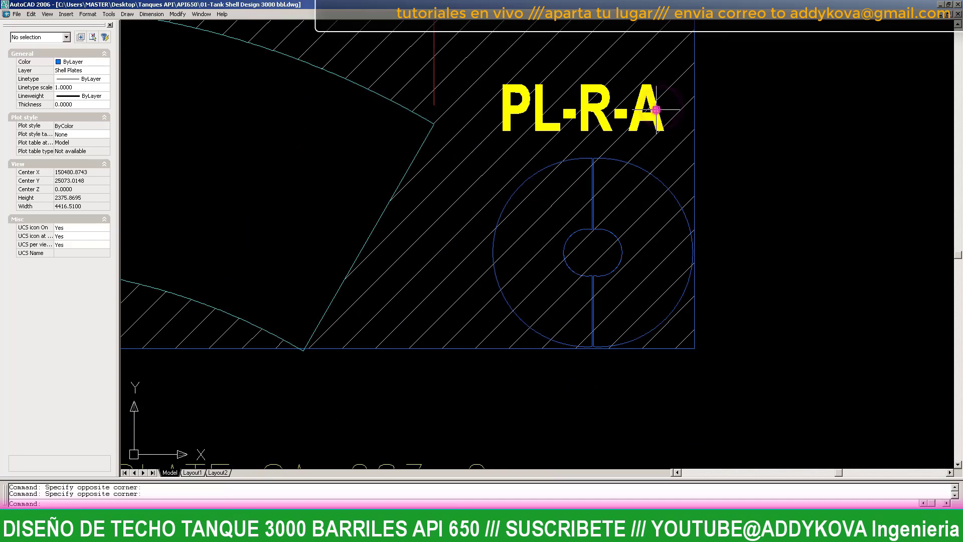
scroll(657, 109, "down", 8)
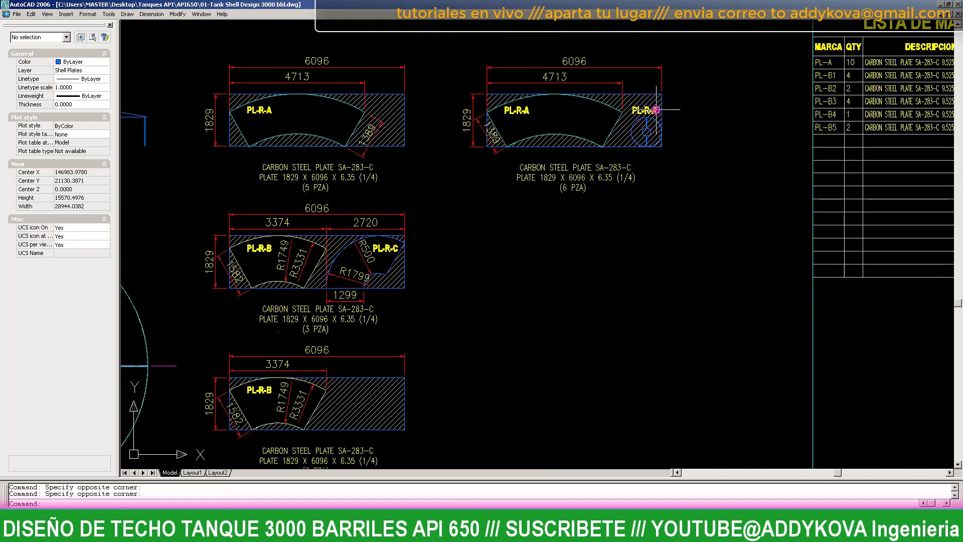
scroll(656, 109, "up", 10)
scroll(624, 119, "up", 2)
left_click(619, 106)
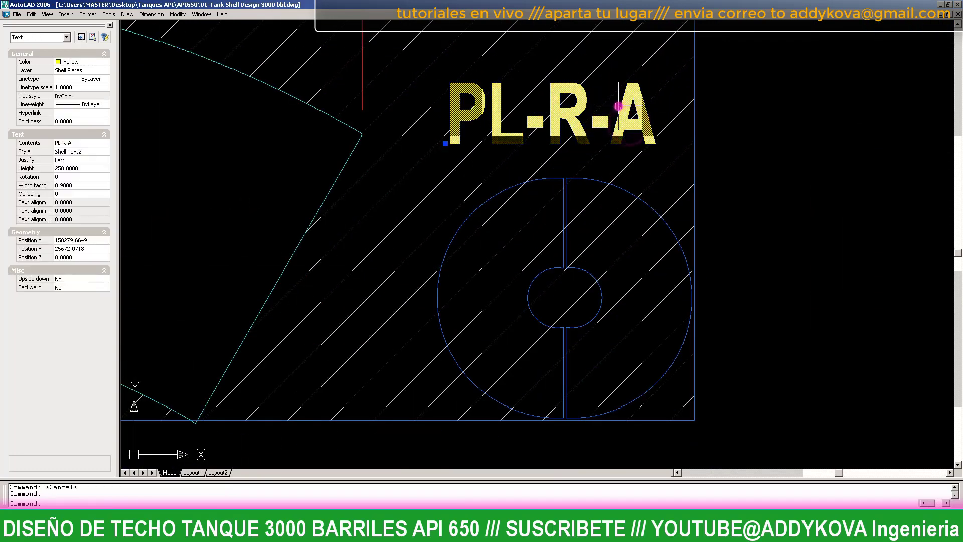
double_click(619, 106)
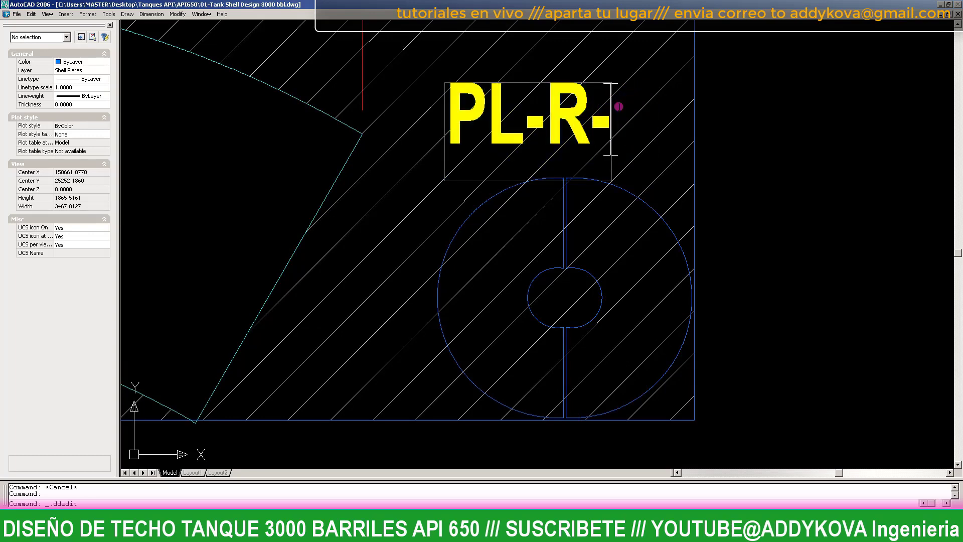
type("D")
key("Escape")
scroll(688, 155, "down", 4)
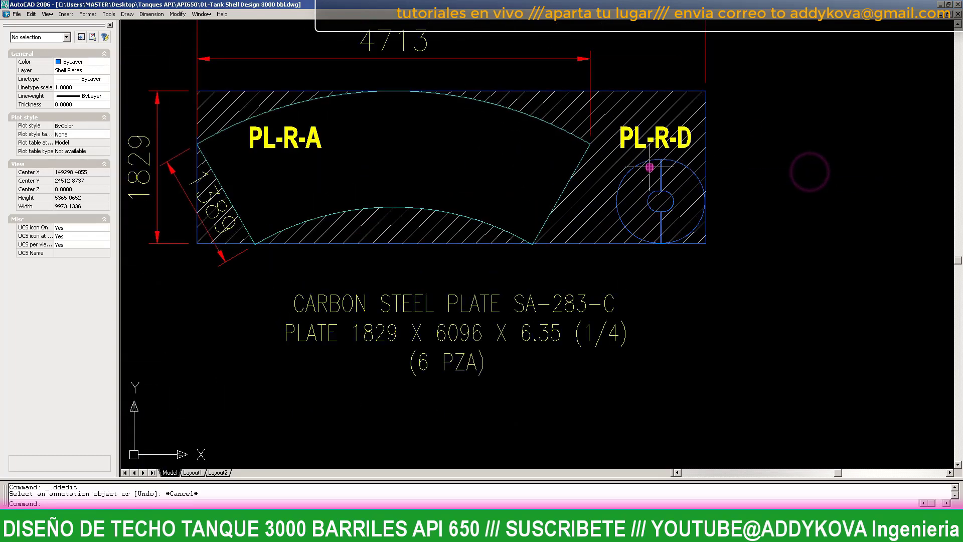
scroll(646, 162, "up", 1)
scroll(716, 168, "down", 3)
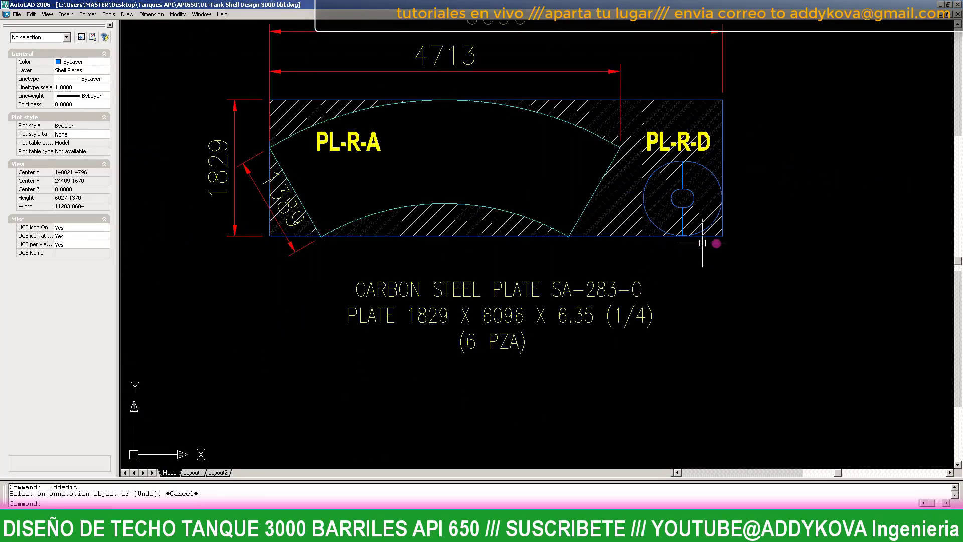
key("Escape")
key("Escape")
scroll(703, 242, "up", 2)
scroll(713, 247, "up", 1)
- Add a 666 linear dimension for the cutout's overall height beside the PL-R-D plate
type("DL")
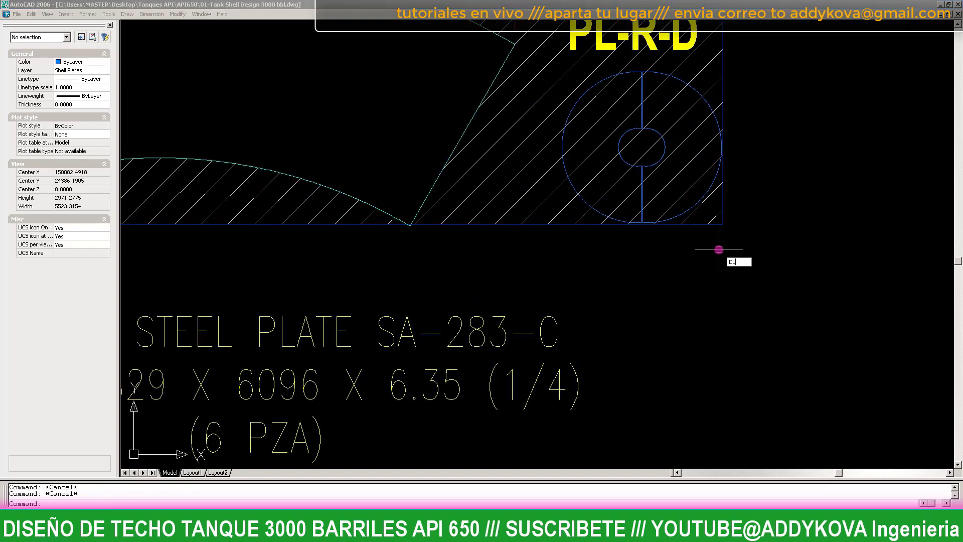
type("I")
key("Return")
scroll(533, 85, "up", 5)
scroll(574, 71, "up", 3)
scroll(567, 72, "up", 3)
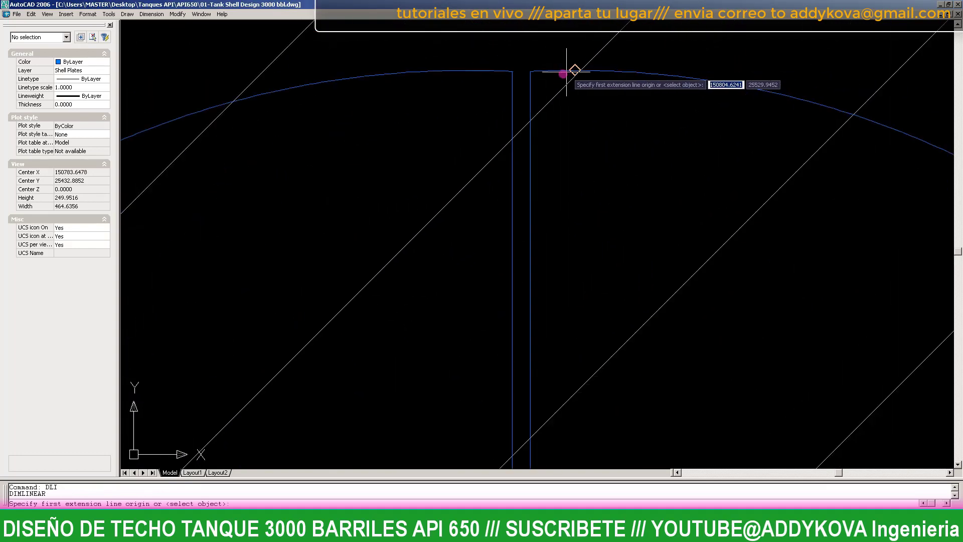
left_click(531, 70)
scroll(531, 71, "down", 5)
scroll(547, 335, "up", 3)
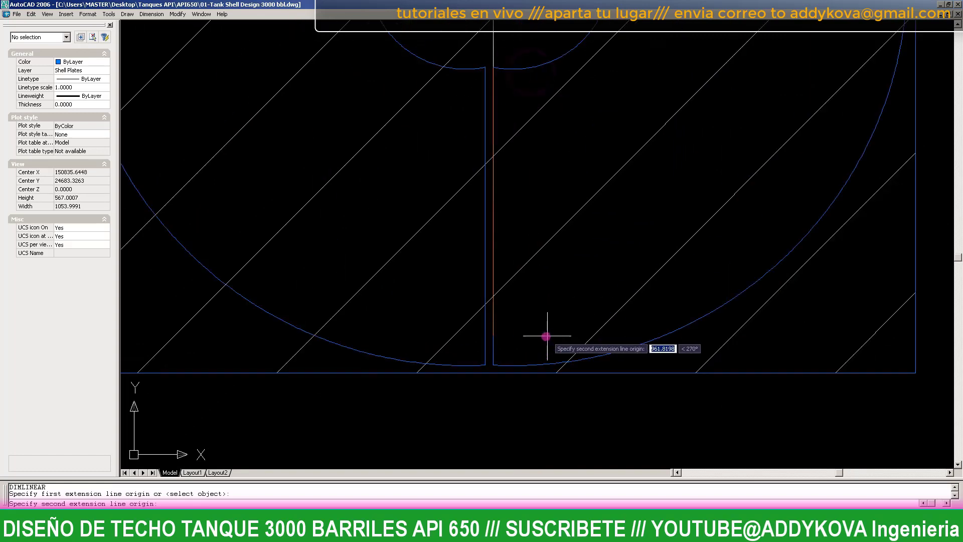
left_click(493, 365)
scroll(497, 364, "down", 3)
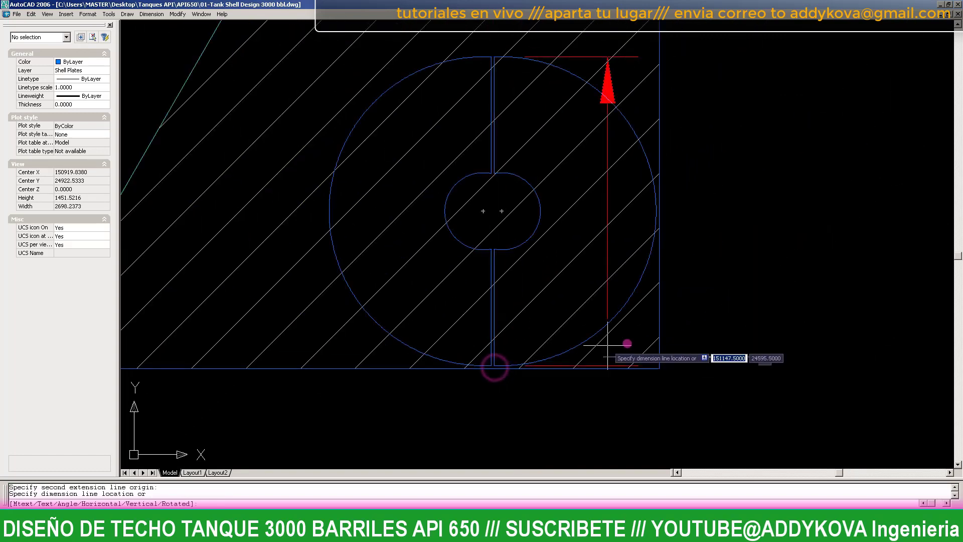
scroll(622, 346, "down", 2)
scroll(708, 334, "down", 2)
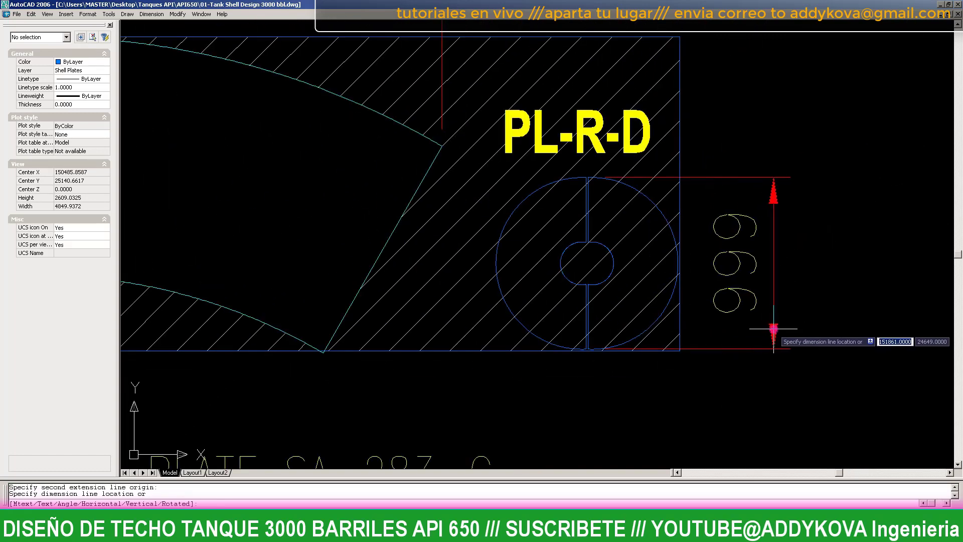
left_click(774, 329)
- Dimension the 245 gap between the small hole's upper and lower notches
key("Return")
scroll(613, 194, "up", 2)
scroll(618, 205, "up", 2)
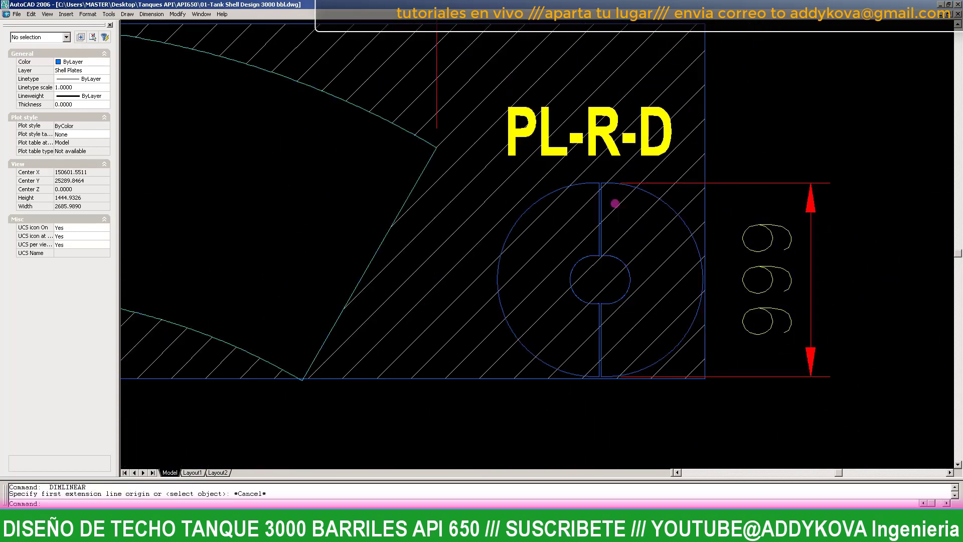
key("Escape")
key("Return")
scroll(616, 277, "up", 1)
scroll(616, 277, "up", 3)
scroll(570, 189, "up", 3)
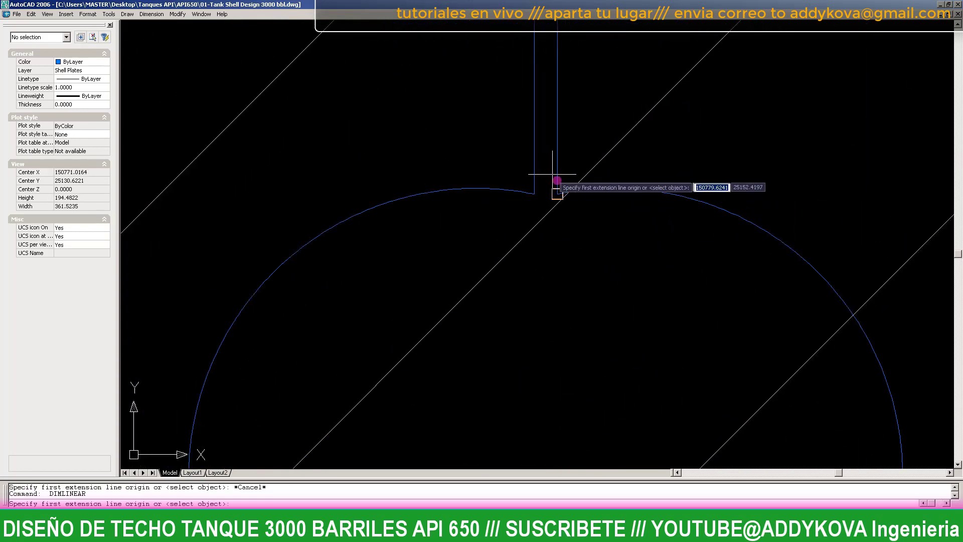
scroll(674, 185, "down", 2)
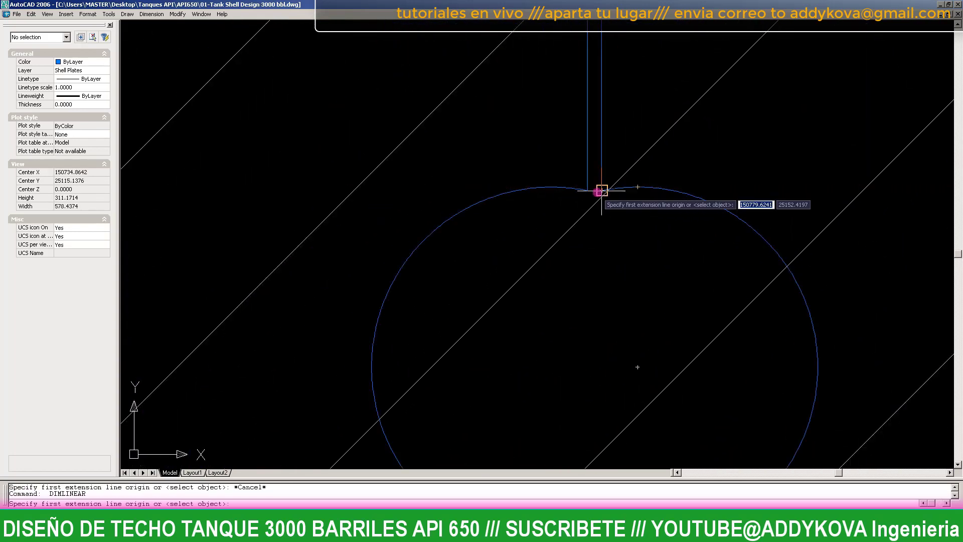
left_click(638, 187)
scroll(612, 251, "down", 3)
scroll(601, 287, "up", 4)
left_click(602, 287)
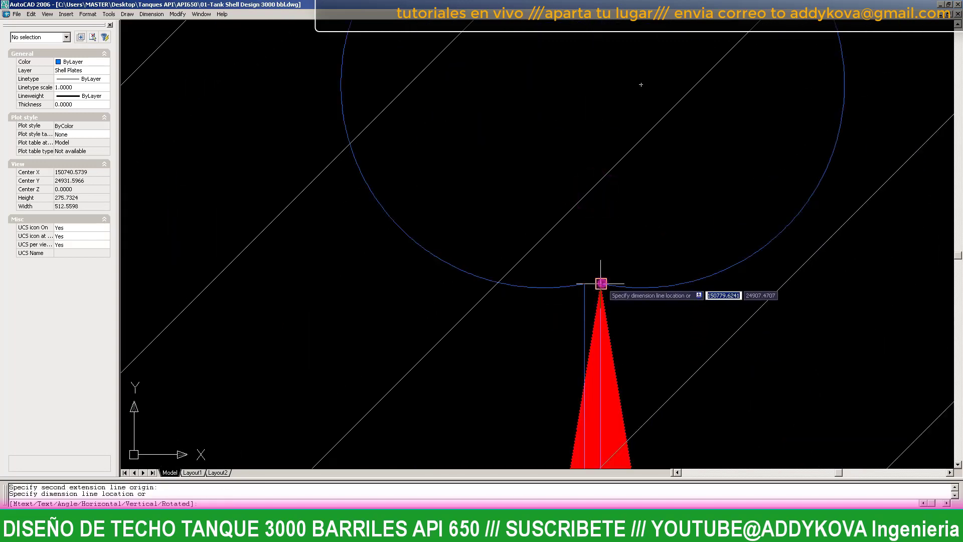
scroll(602, 287, "down", 5)
scroll(602, 281, "down", 5)
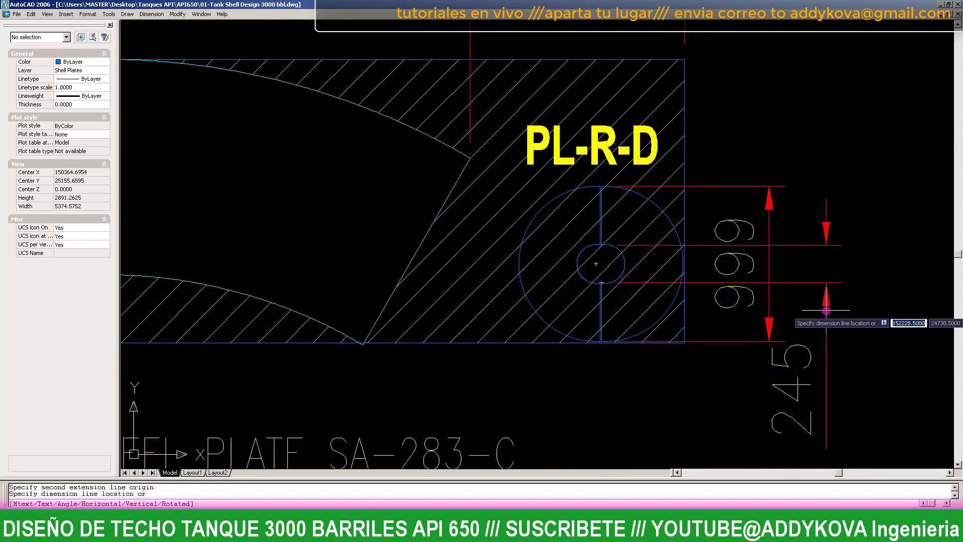
scroll(570, 305, "up", 1)
scroll(509, 301, "down", 2)
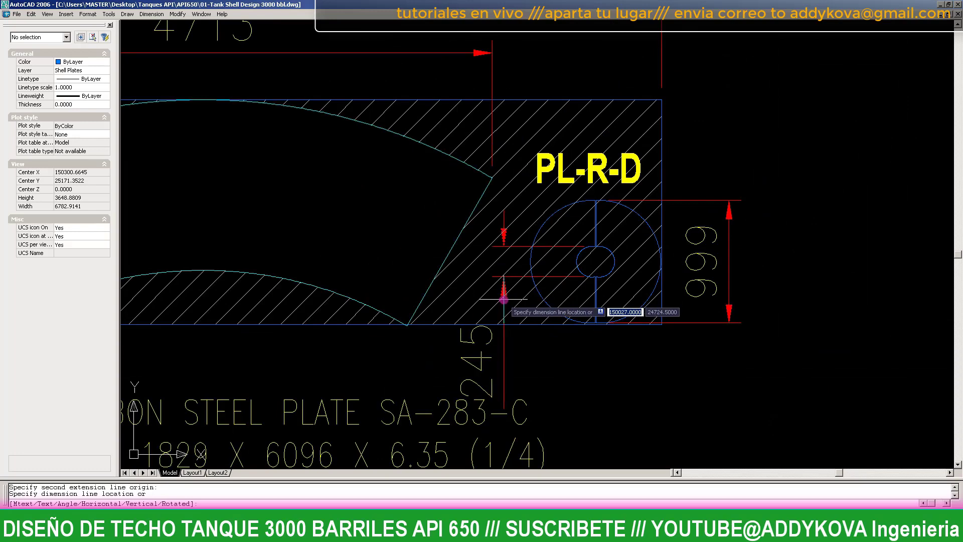
scroll(504, 299, "up", 2)
left_click(514, 272)
- Move the 245 dimension text up beside the hole's notches
scroll(514, 272, "down", 1)
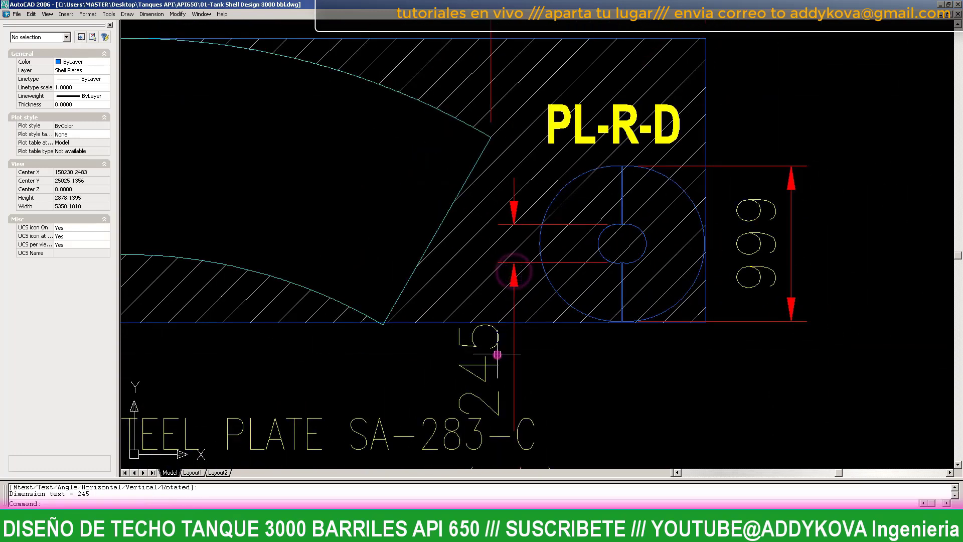
left_click(491, 369)
left_click(479, 369)
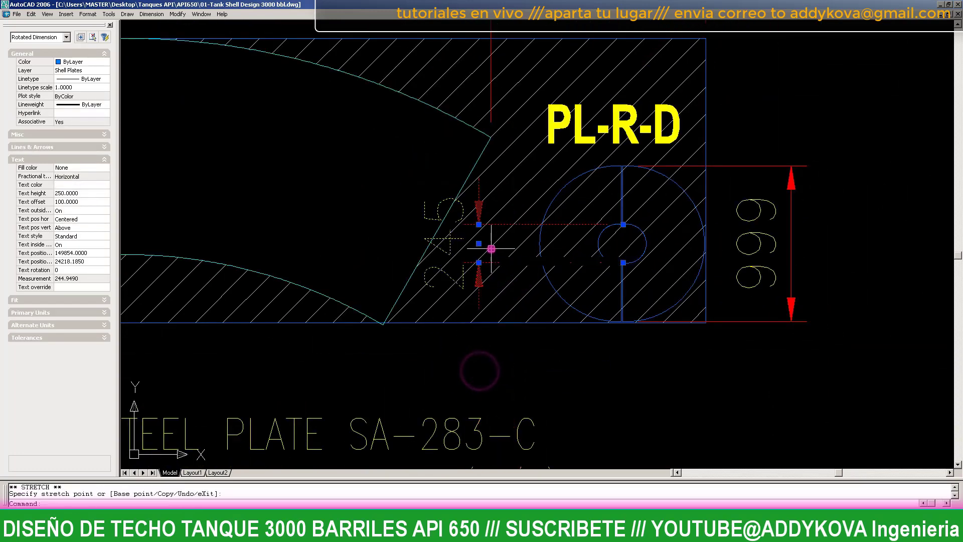
left_click(491, 248)
scroll(552, 291, "down", 3)
scroll(568, 299, "up", 2)
key("Escape")
key("Escape")
scroll(491, 252, "up", 2)
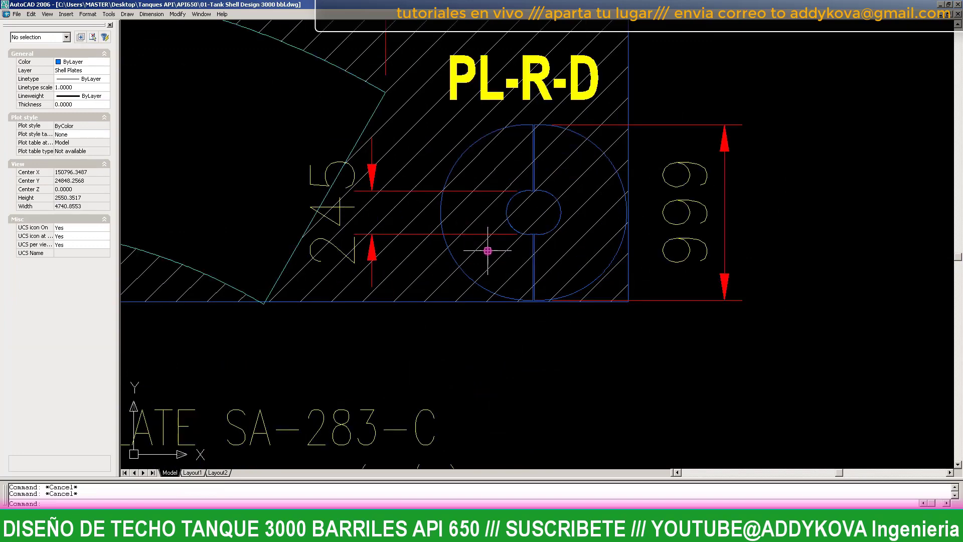
scroll(525, 314, "up", 2)
scroll(526, 312, "down", 3)
scroll(522, 224, "up", 3)
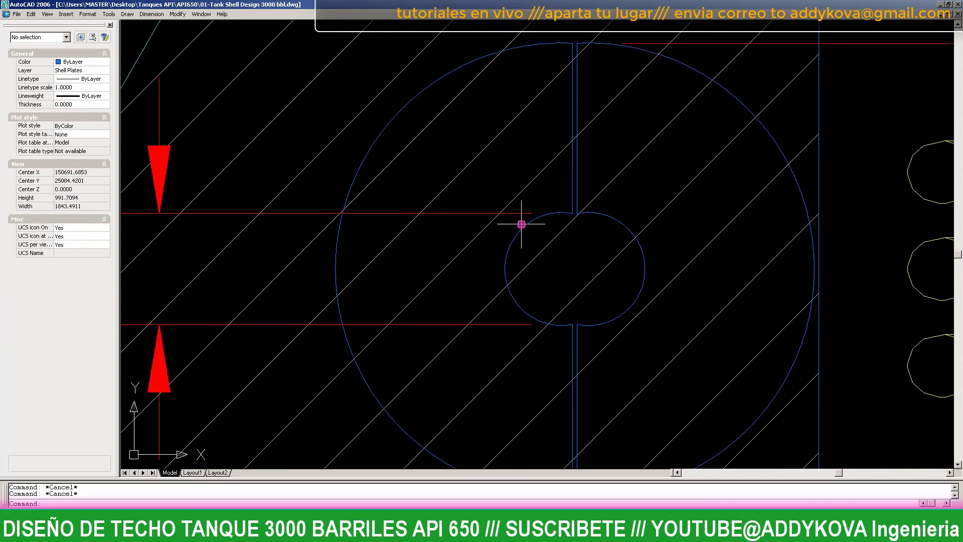
scroll(508, 270, "down", 2)
- Add an R125 radius dimension to the small hole, then start one on the large cutout circle
left_click(153, 14)
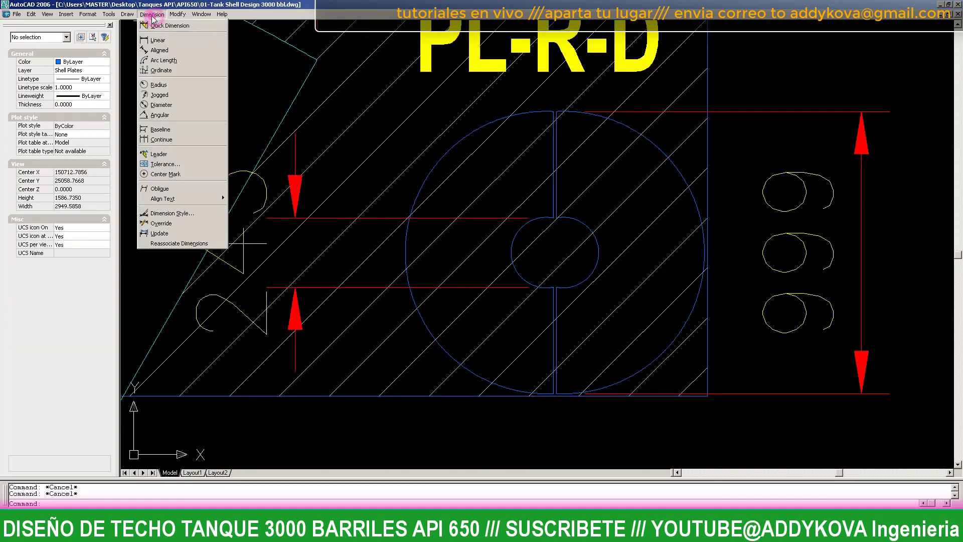
left_click(158, 84)
scroll(560, 222, "up", 2)
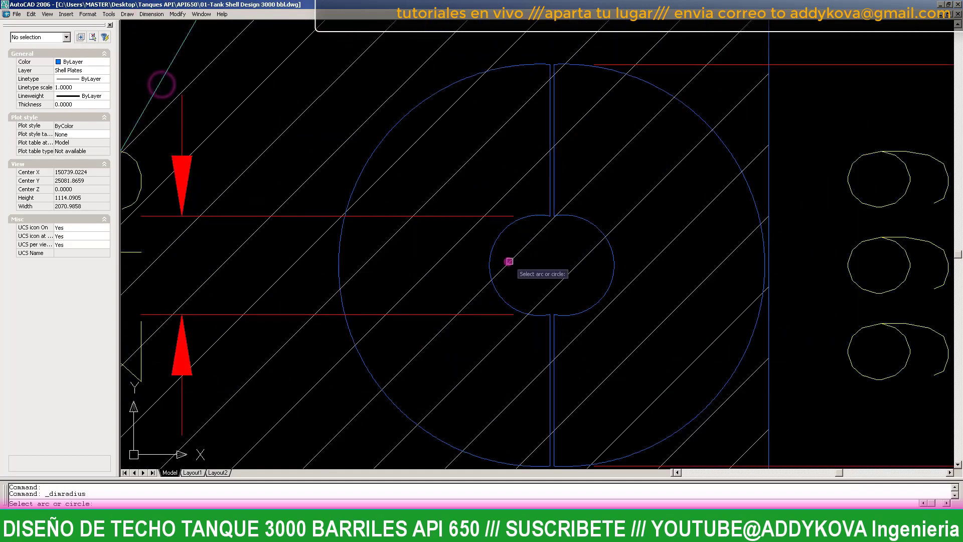
left_click(493, 251)
scroll(533, 270, "down", 2)
scroll(533, 270, "down", 3)
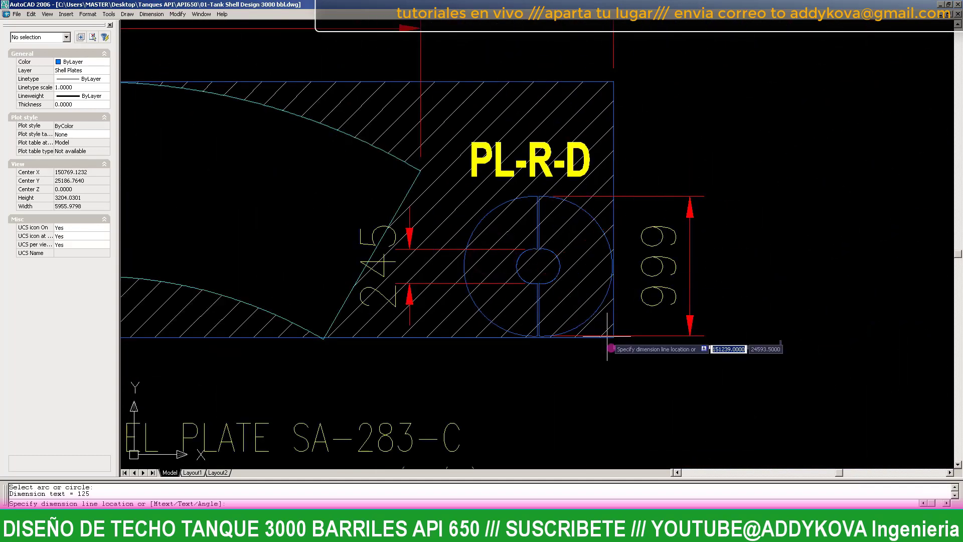
left_click(622, 381)
key("Return")
left_click(483, 222)
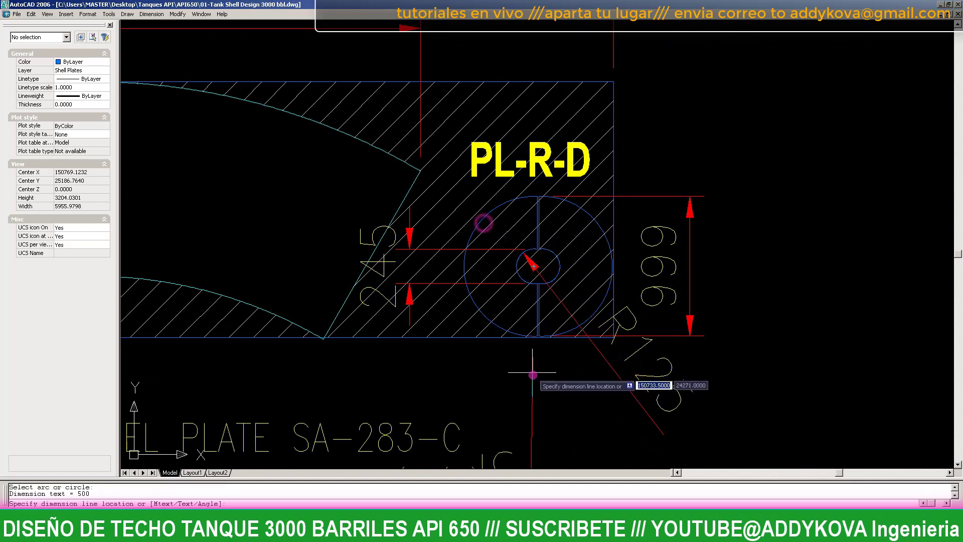
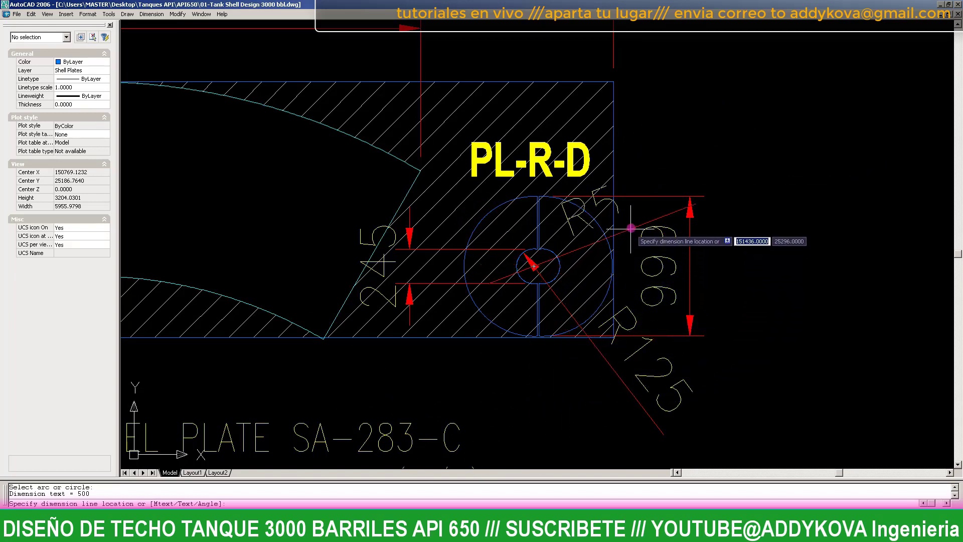
- Place an R500 radius dimension on PL-R-D's large circle and end the command
left_click(631, 228)
scroll(505, 201, "down", 1)
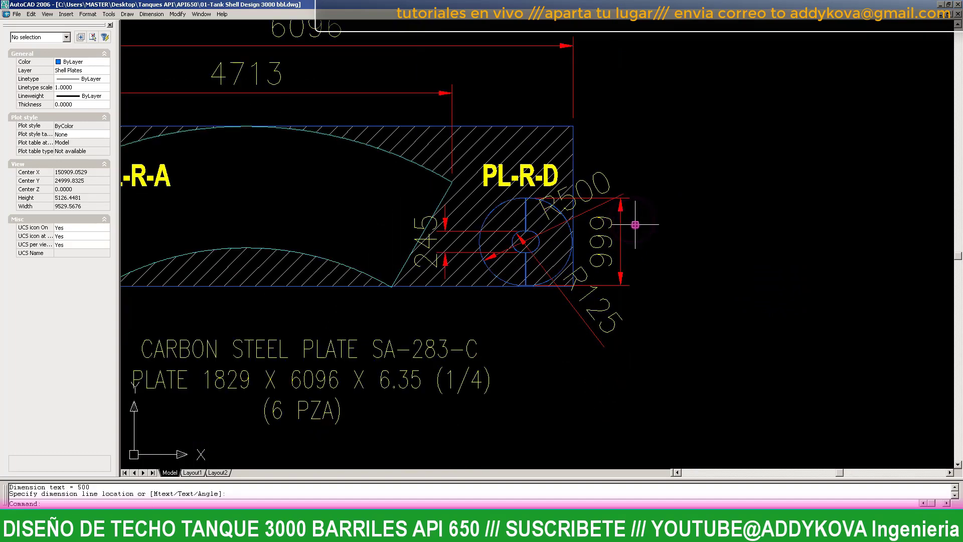
scroll(635, 224, "down", 1)
scroll(565, 235, "down", 2)
scroll(565, 234, "up", 2)
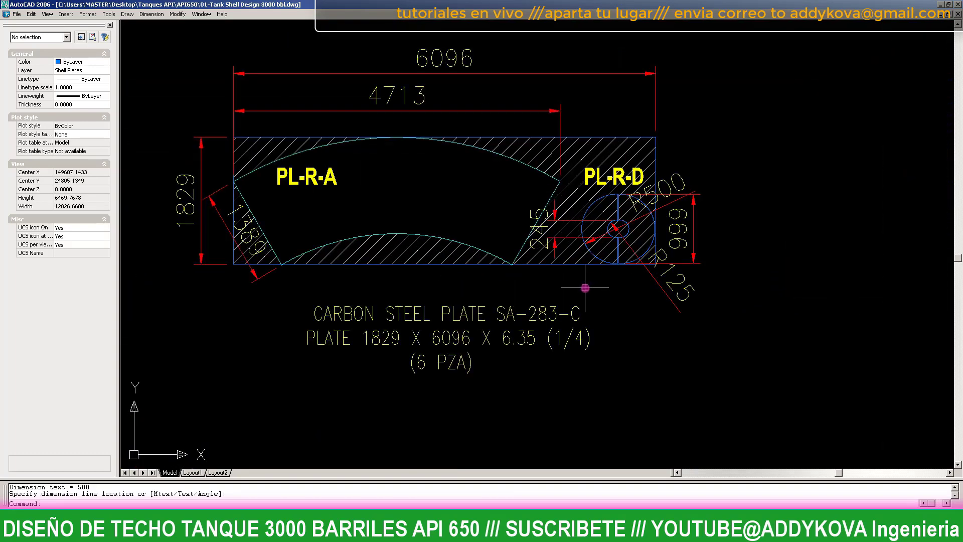
key("Escape")
scroll(586, 288, "down", 3)
scroll(484, 291, "up", 2)
scroll(587, 227, "down", 3)
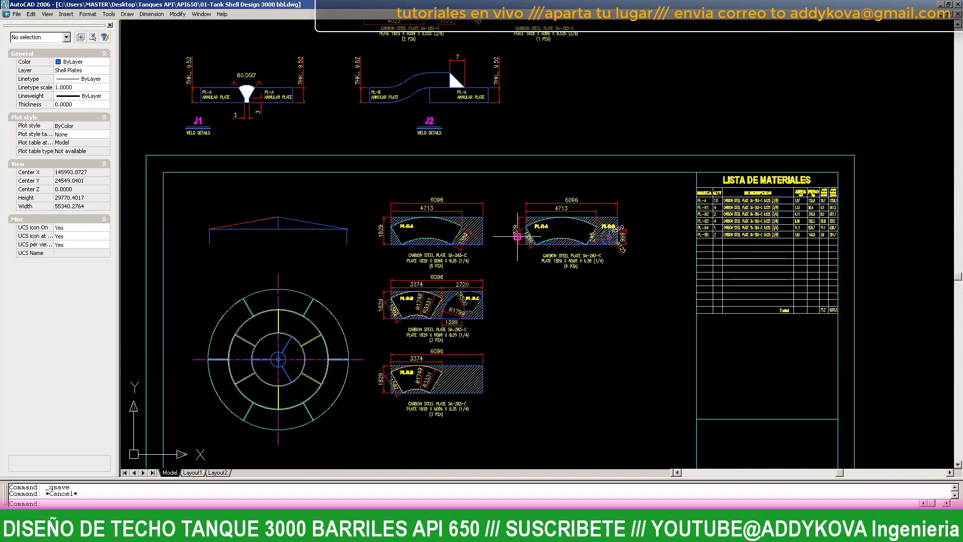
key("Escape")
scroll(517, 236, "down", 3)
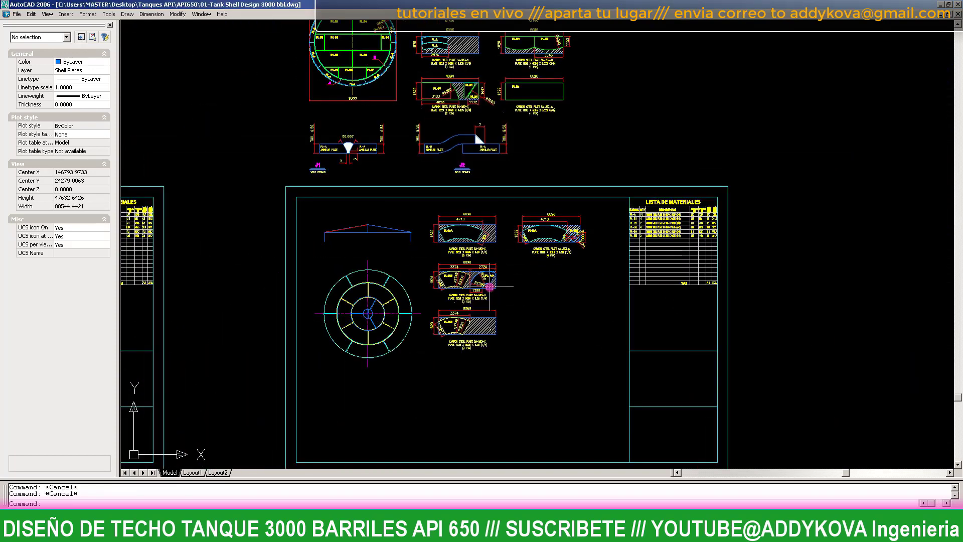
scroll(502, 381, "up", 3)
scroll(502, 381, "up", 3)
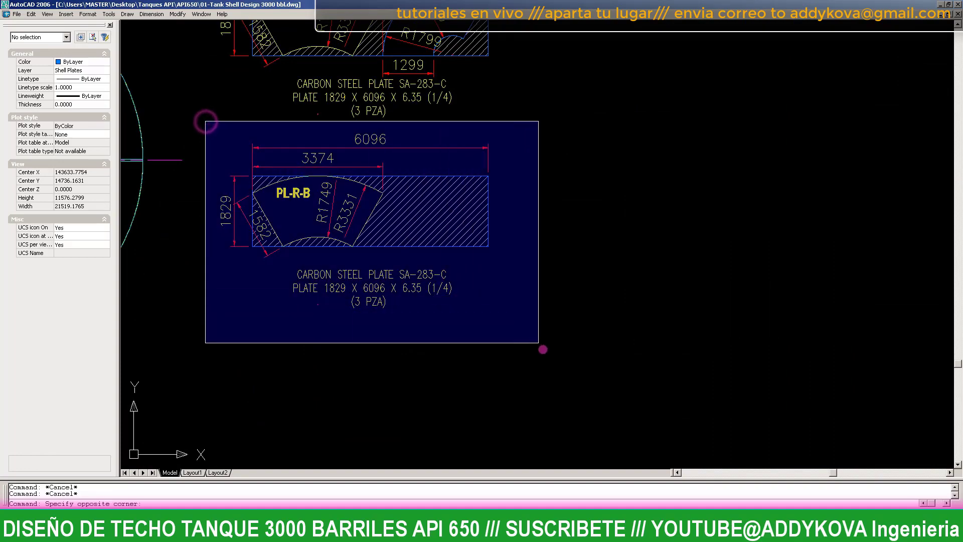
- Move the PL-R-B plate drawing by its corner to a new spot near the other plates
left_click(546, 353)
type("m")
key("Return")
scroll(254, 170, "up", 3)
scroll(246, 201, "up", 1)
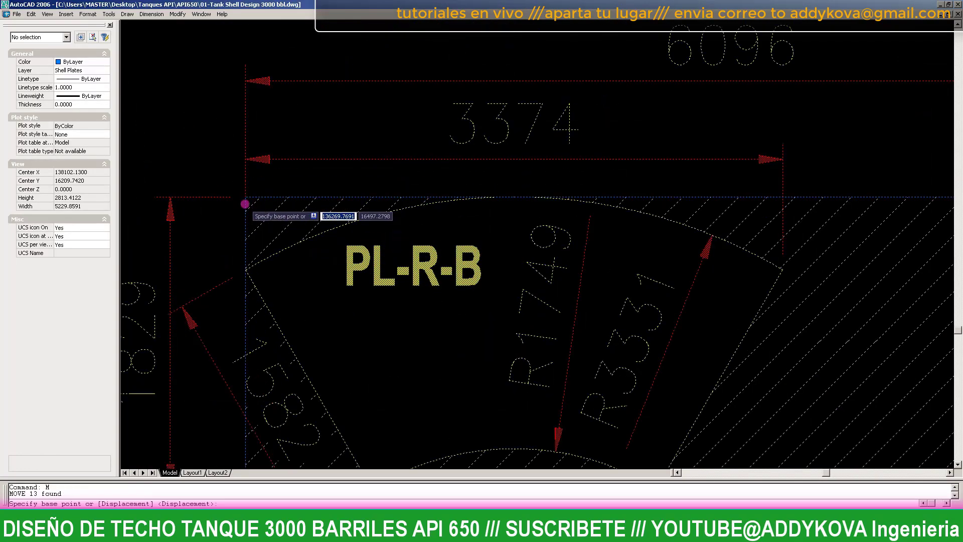
scroll(243, 200, "up", 2)
left_click(243, 194)
scroll(261, 215, "down", 5)
scroll(273, 261, "down", 3)
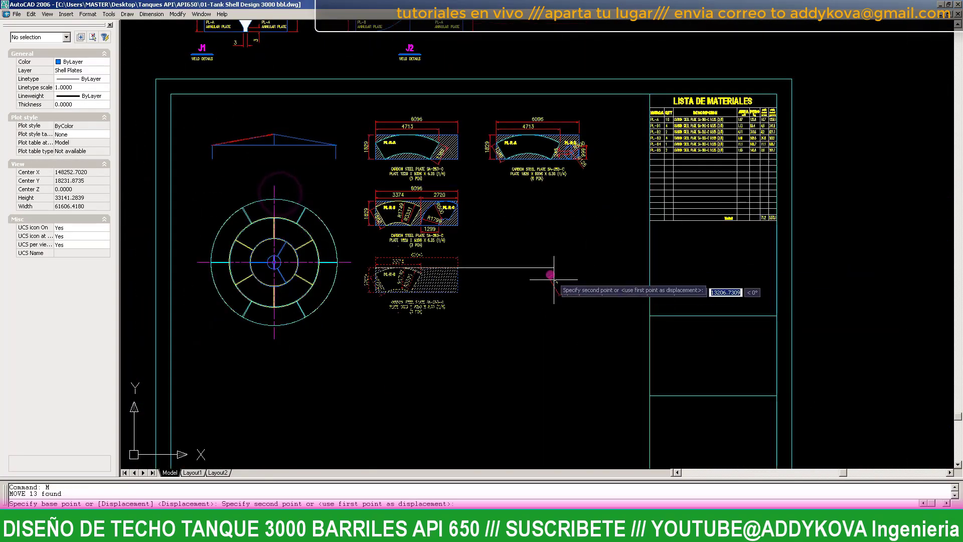
scroll(479, 171, "up", 4)
scroll(471, 114, "up", 5)
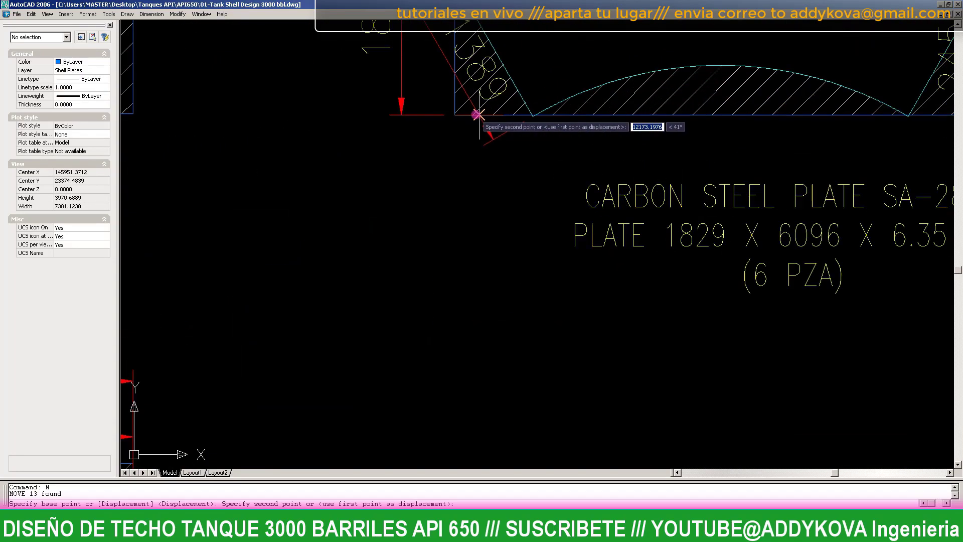
scroll(458, 117, "down", 3)
scroll(458, 117, "down", 2)
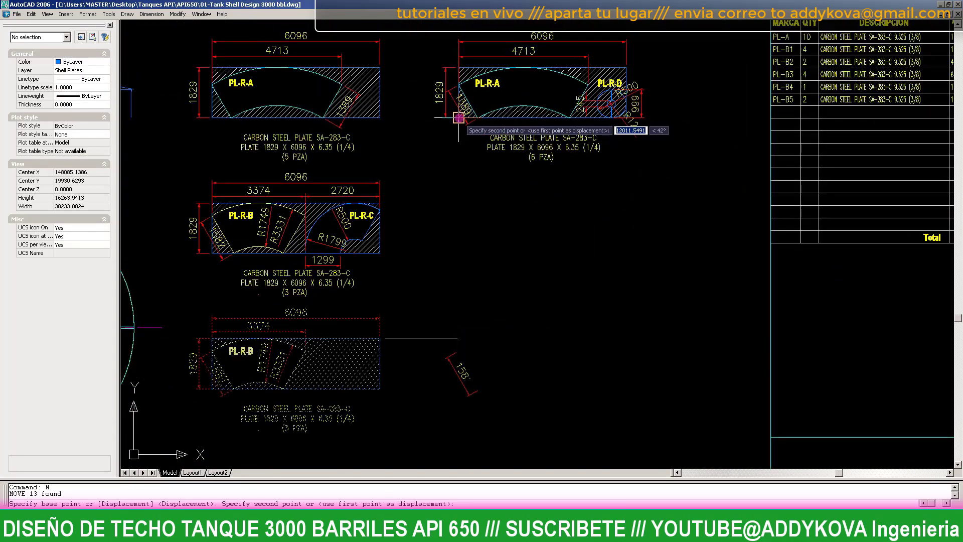
left_click(461, 232)
key("Escape")
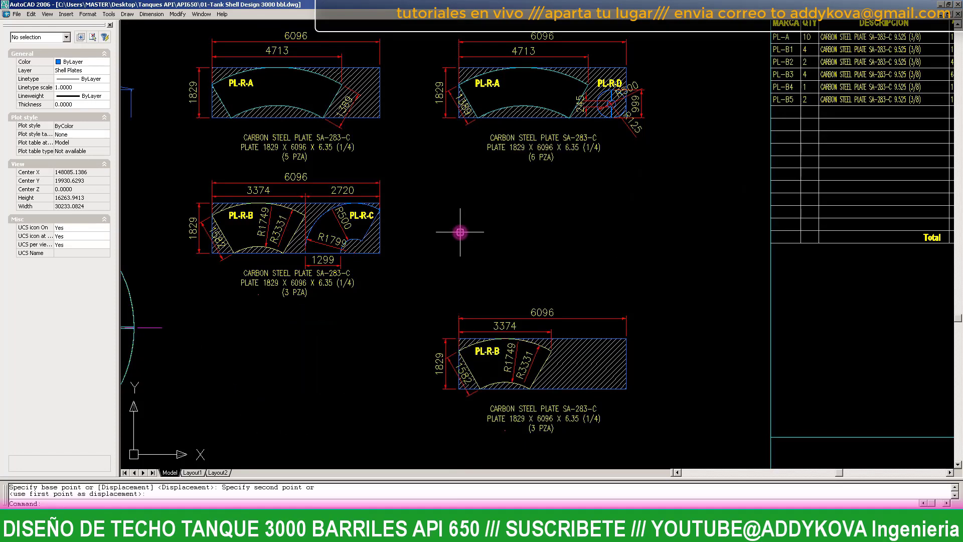
scroll(460, 233, "down", 3)
- Reposition the moved PL-R-B plate by its top-left corner, level with the PL-R-B/PL-R-C plate
left_click(439, 257)
left_click(565, 355)
scroll(450, 307, "up", 8)
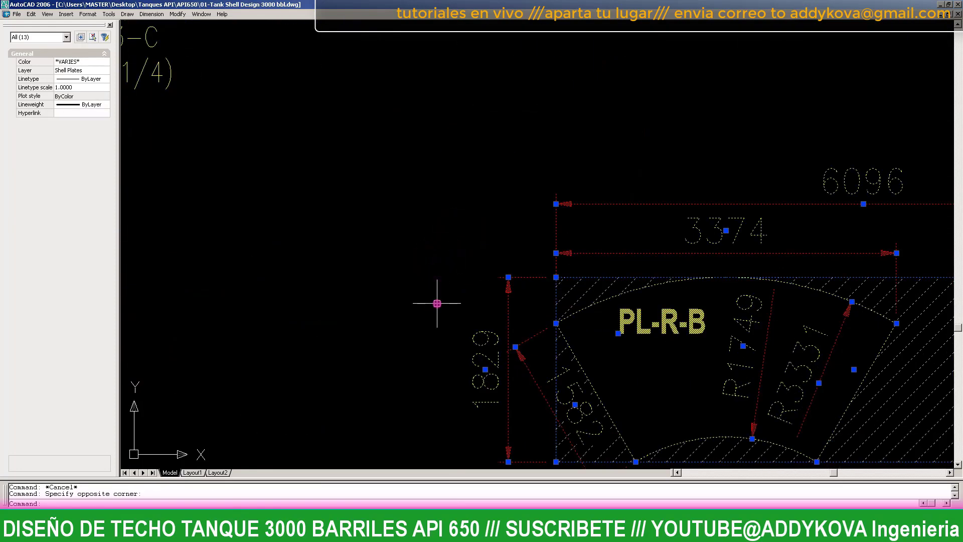
type("m")
key("Return")
scroll(556, 277, "down", 3)
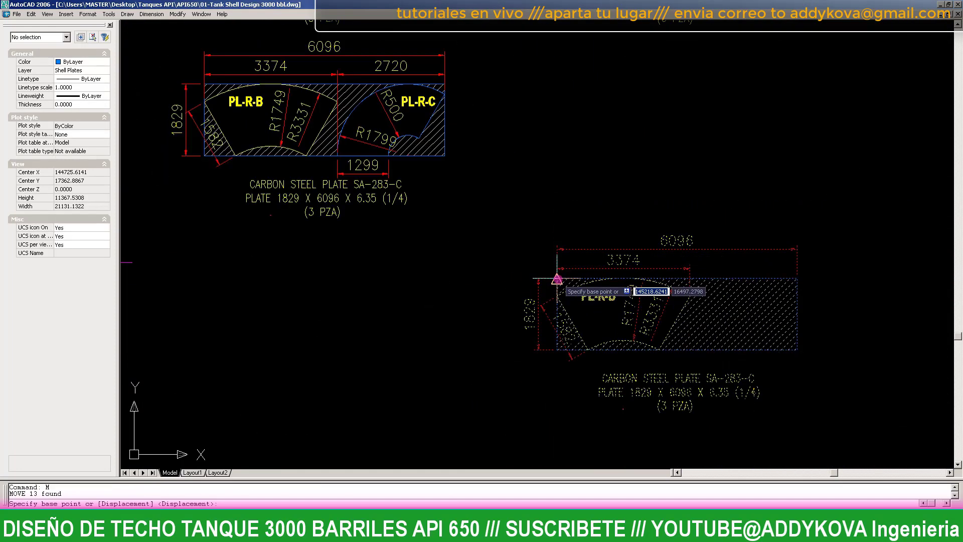
left_click(508, 278)
scroll(441, 124, "up", 5)
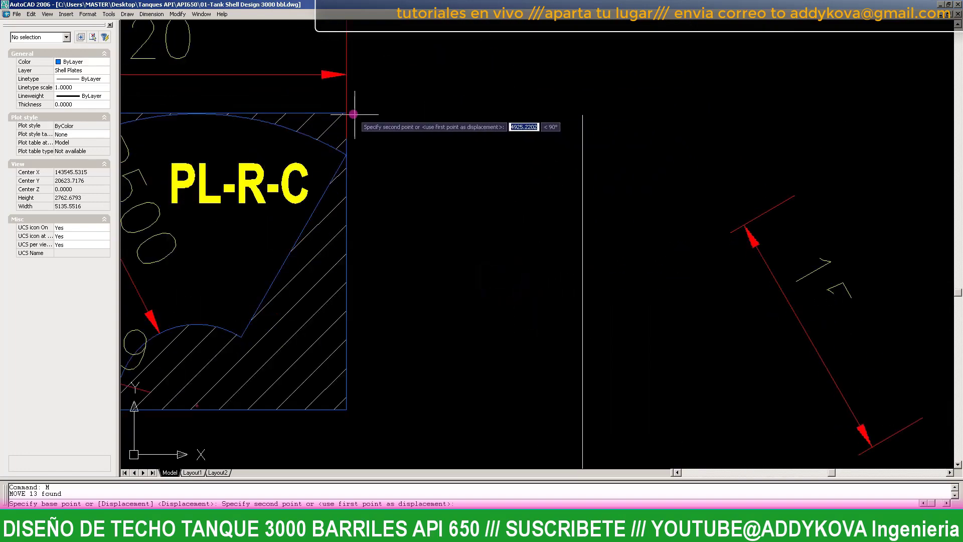
left_click(562, 113)
scroll(435, 127, "down", 8)
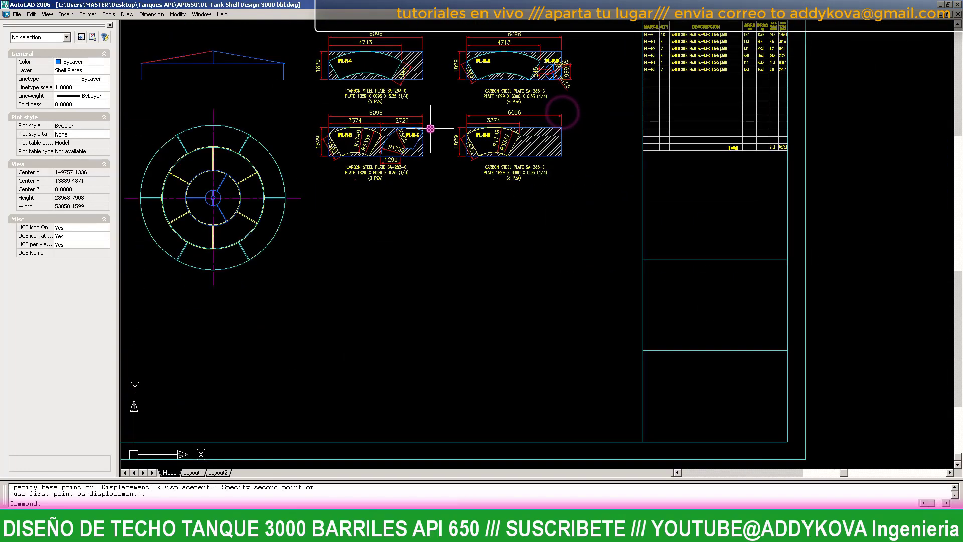
scroll(530, 84, "up", 3)
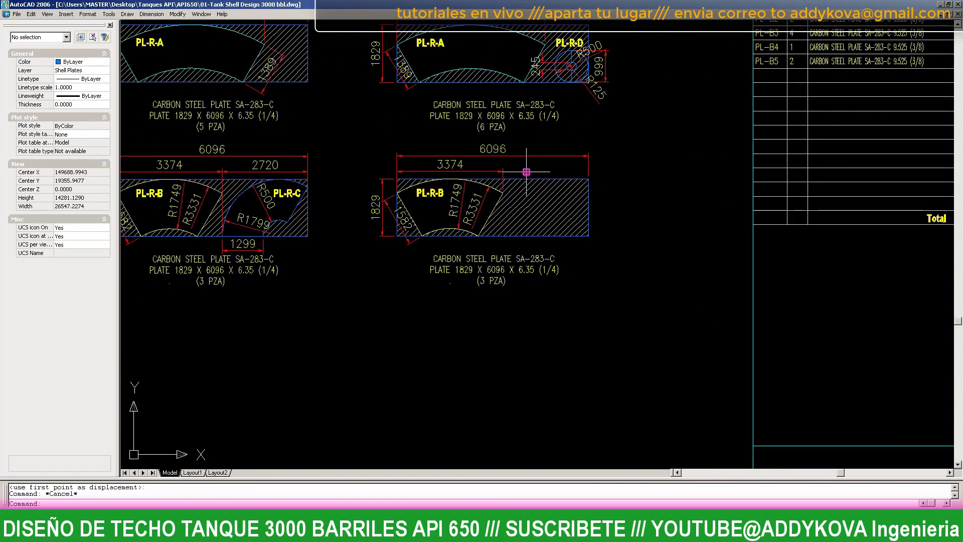
key("Escape")
scroll(526, 172, "down", 2)
scroll(564, 89, "up", 3)
scroll(567, 86, "up", 4)
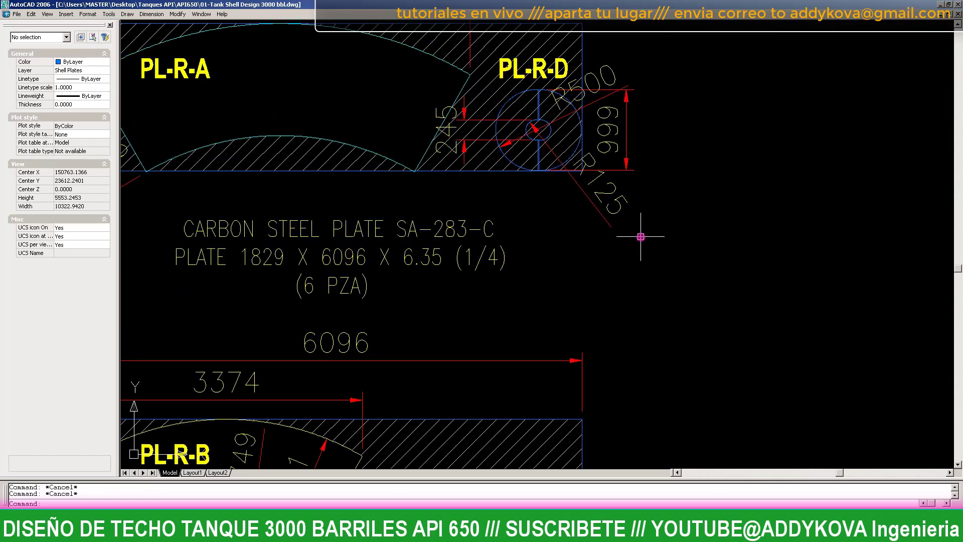
- Try trimming lines at the PL-R-D hole, then cancel the trim
type("tr")
key("Return")
scroll(597, 113, "up", 3)
scroll(523, 226, "up", 3)
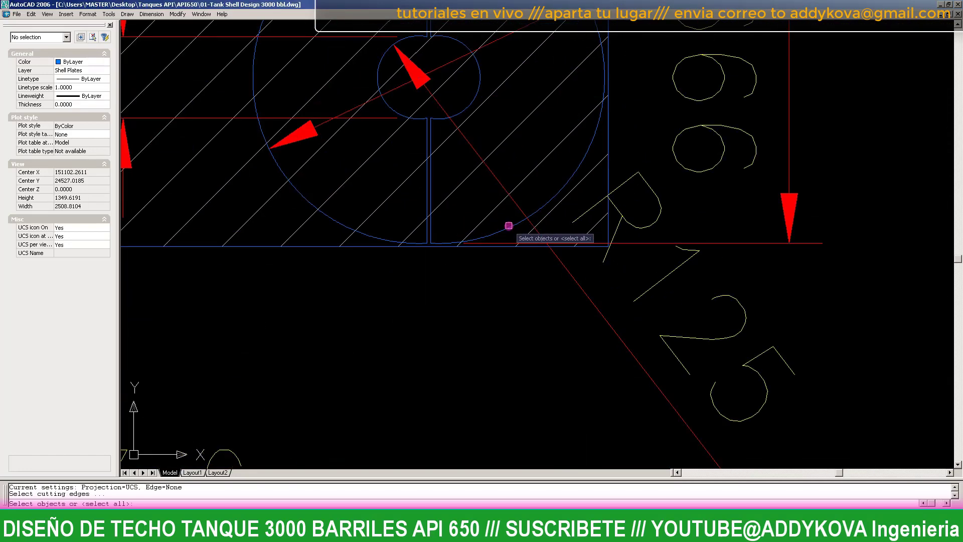
key("Return")
scroll(452, 224, "down", 3)
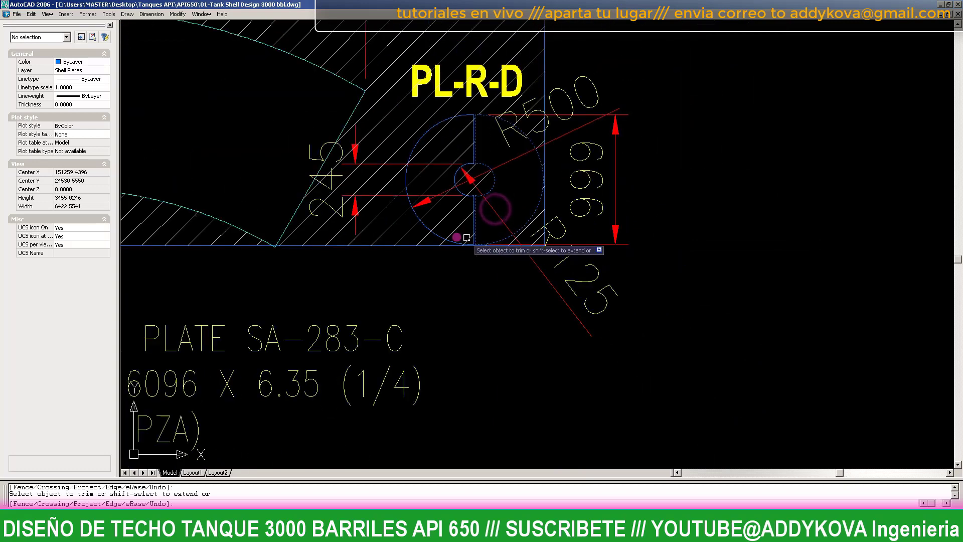
scroll(439, 239, "up", 2)
key("Return")
key("Return")
scroll(432, 240, "up", 1)
key("Return")
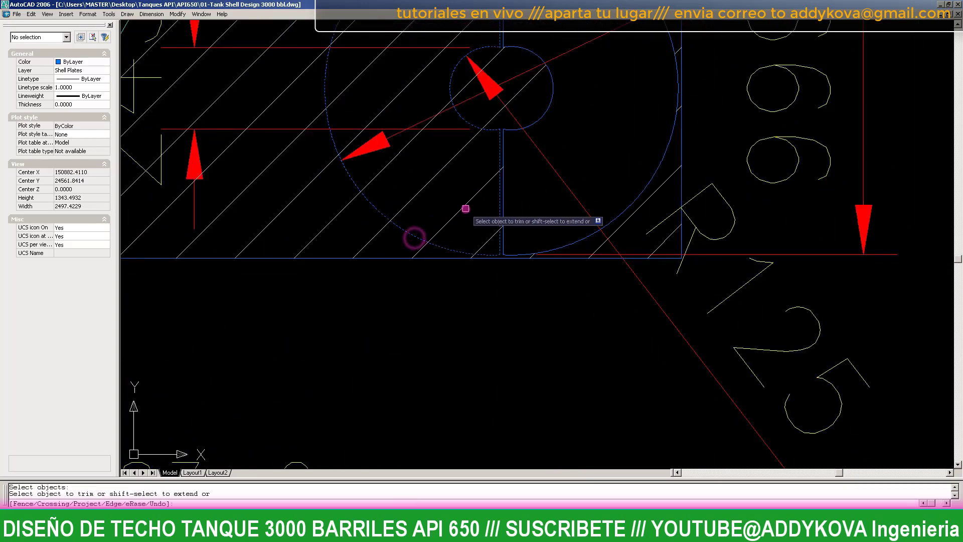
scroll(482, 245, "down", 3)
scroll(490, 266, "down", 2)
key("Escape")
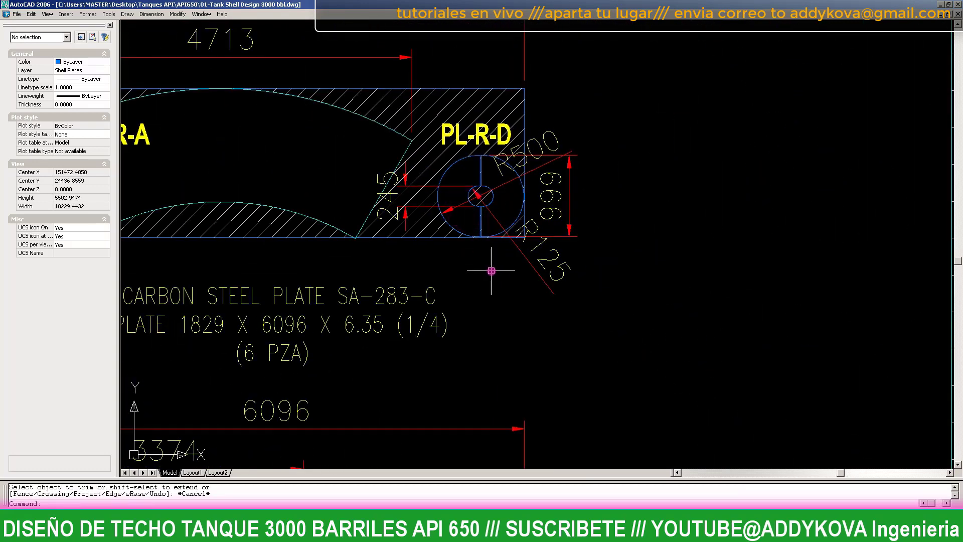
scroll(491, 271, "down", 5)
scroll(484, 269, "up", 1)
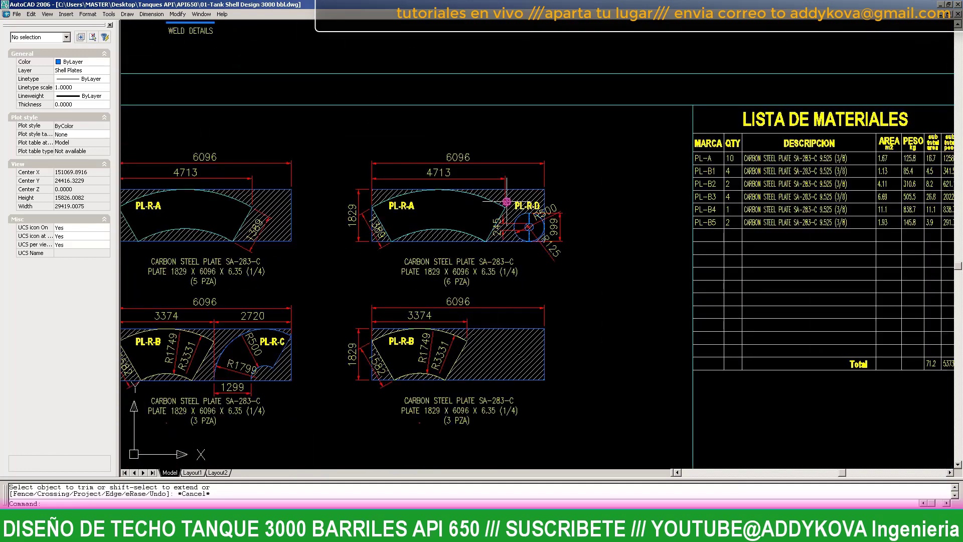
scroll(507, 206, "down", 3)
scroll(535, 209, "up", 1)
key("Escape")
key("Escape")
- Zoom window onto the roof plan and the plate details
type("z")
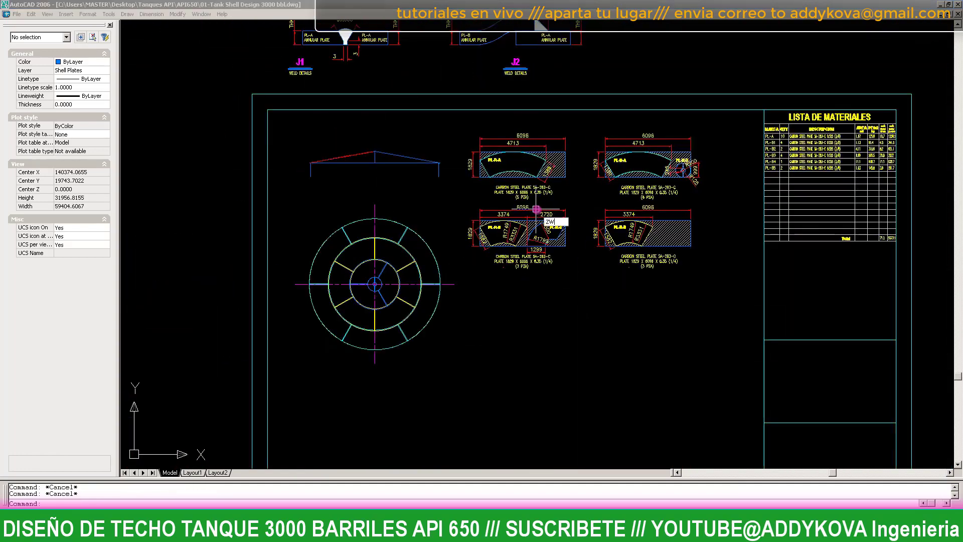
key("Return")
type("w")
key("Return")
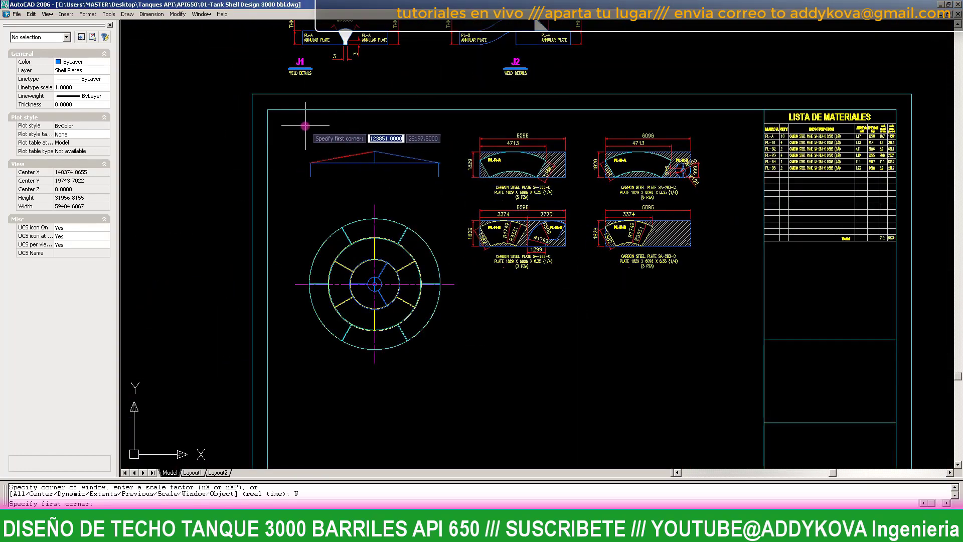
left_click(295, 124)
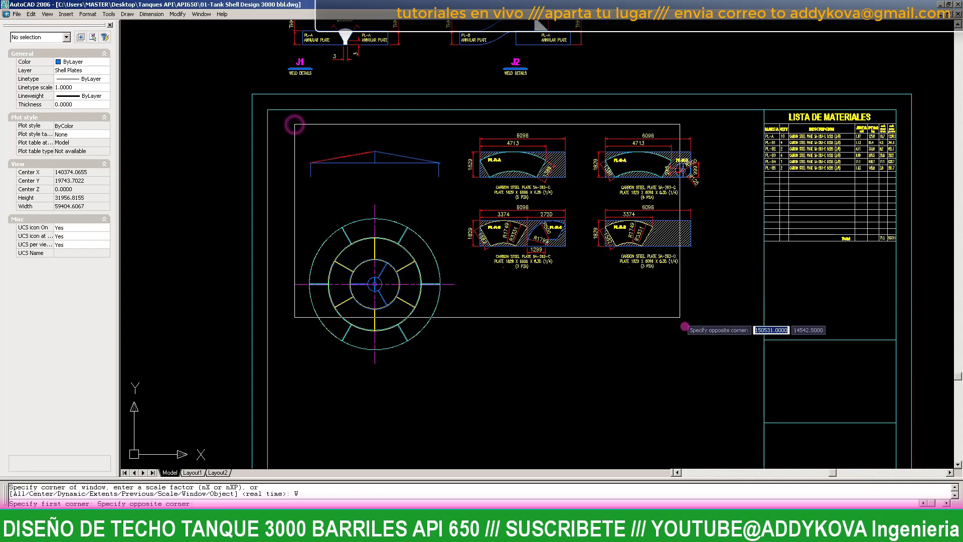
left_click(703, 365)
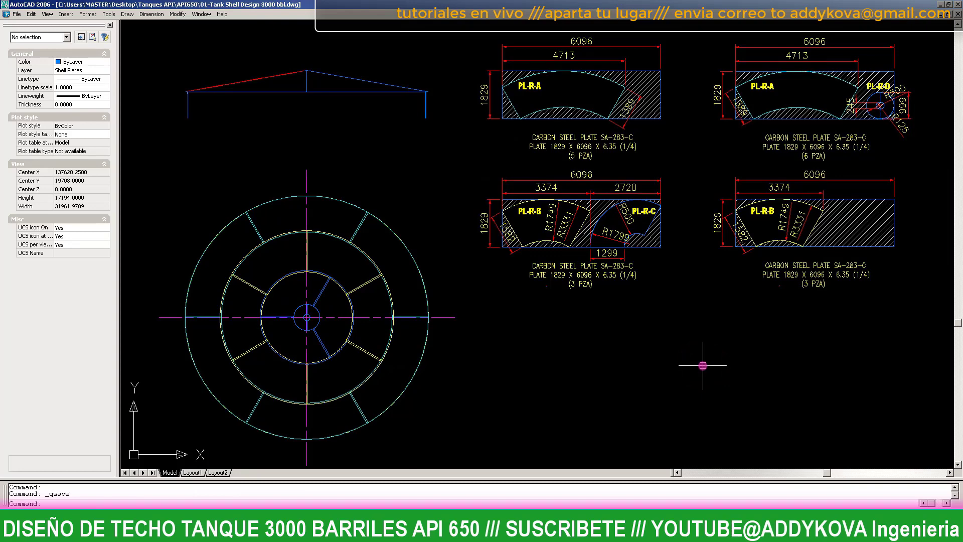
- Change the PL-R-A/PL-R-D quantity note from (6 PZA) to (1 PZA)
double_click(806, 156)
type("1")
left_click(707, 371)
left_click(898, 406)
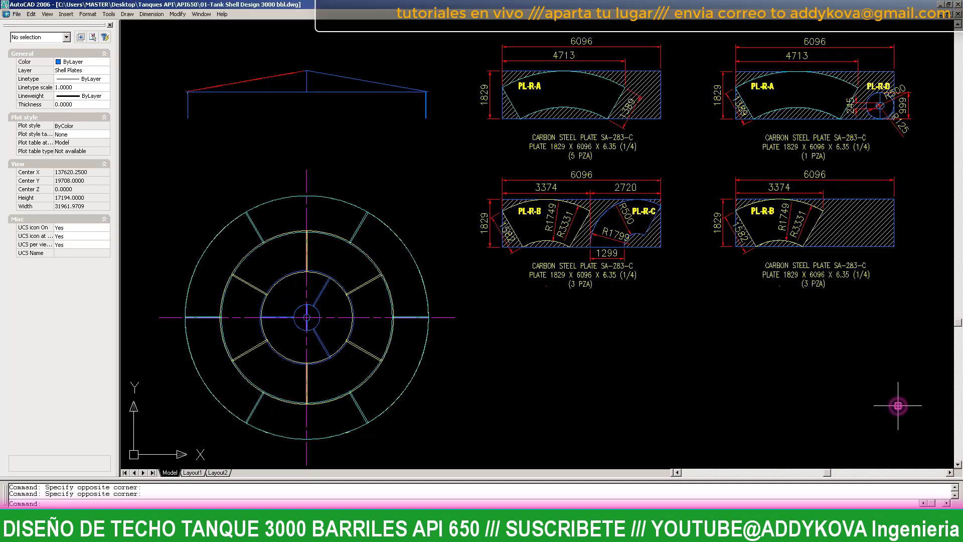
scroll(846, 434, "down", 3)
scroll(582, 301, "up", 3)
- Start copying the PL-R-A label, then abandon the copy and turn object snap off
scroll(580, 204, "up", 5)
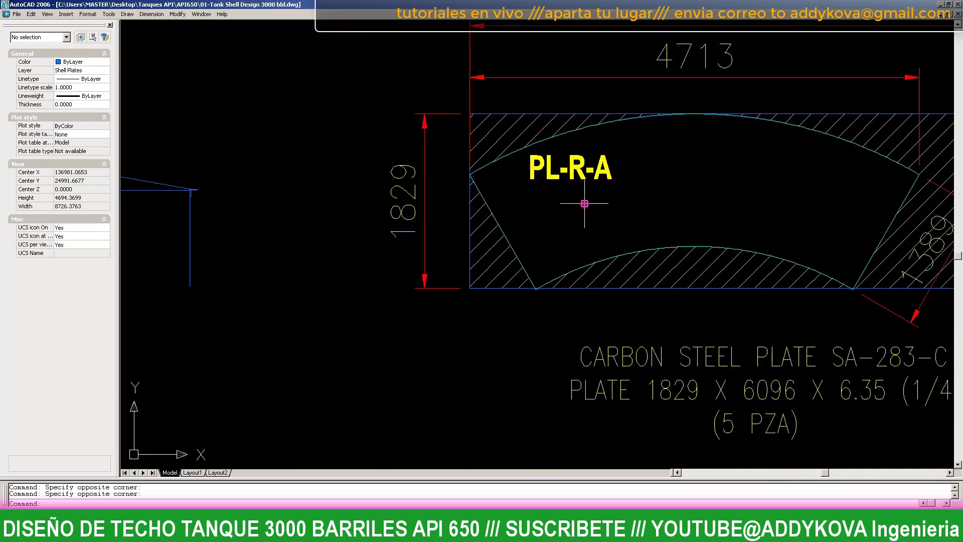
scroll(568, 169, "up", 2)
left_click(567, 169)
type("co")
key("Return")
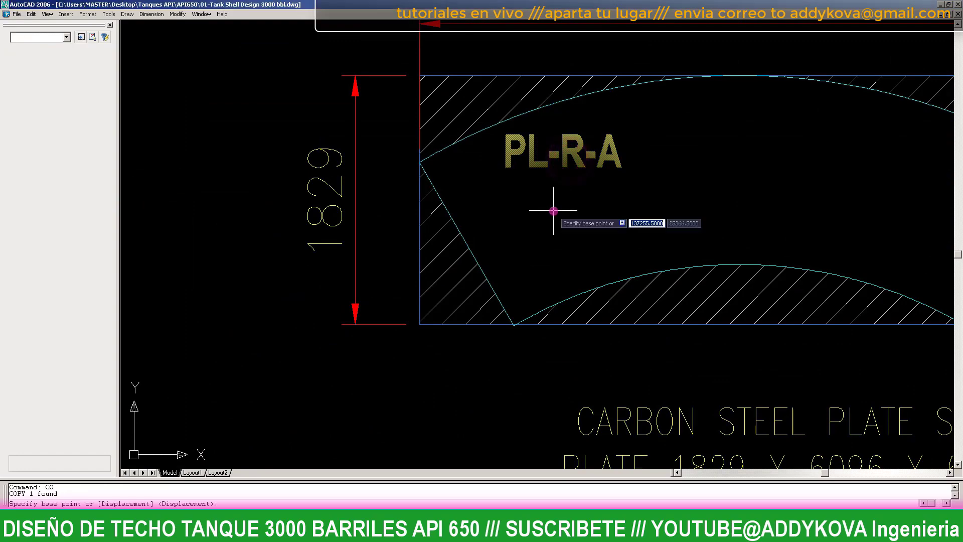
left_click(555, 211)
scroll(670, 184, "down", 4)
scroll(670, 184, "down", 4)
scroll(535, 270, "up", 4)
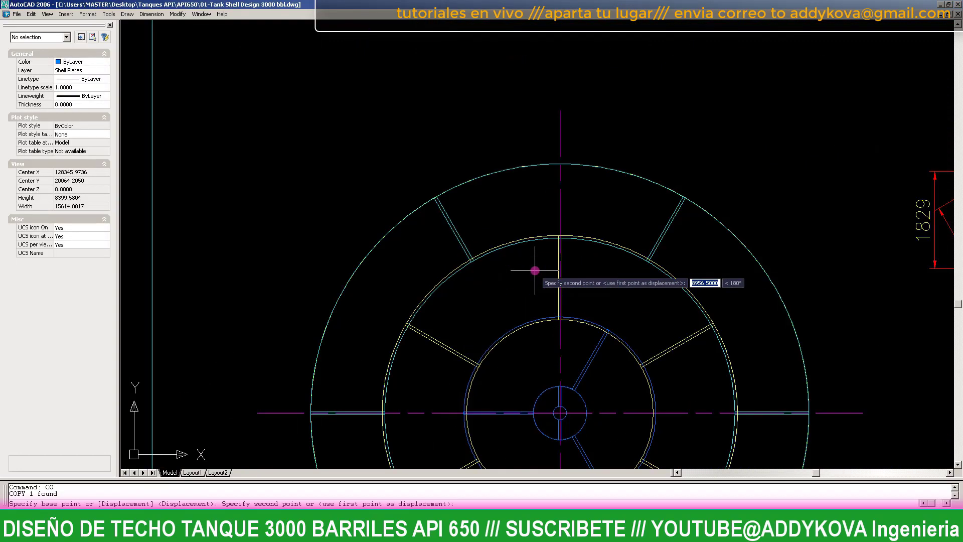
scroll(577, 191, "up", 3)
scroll(537, 209, "up", 3)
scroll(507, 308, "up", 2)
scroll(510, 307, "up", 1)
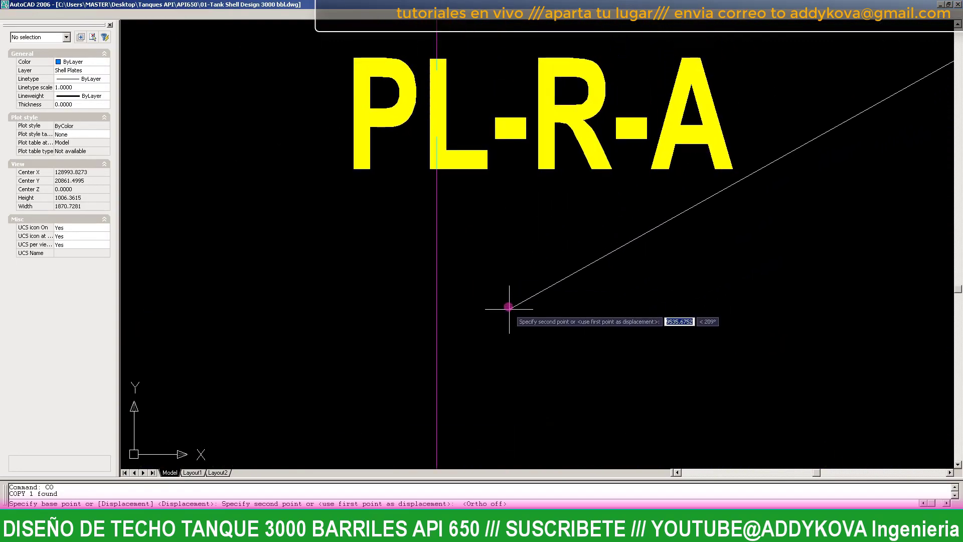
scroll(482, 296, "down", 2)
scroll(442, 276, "down", 2)
key("F3")
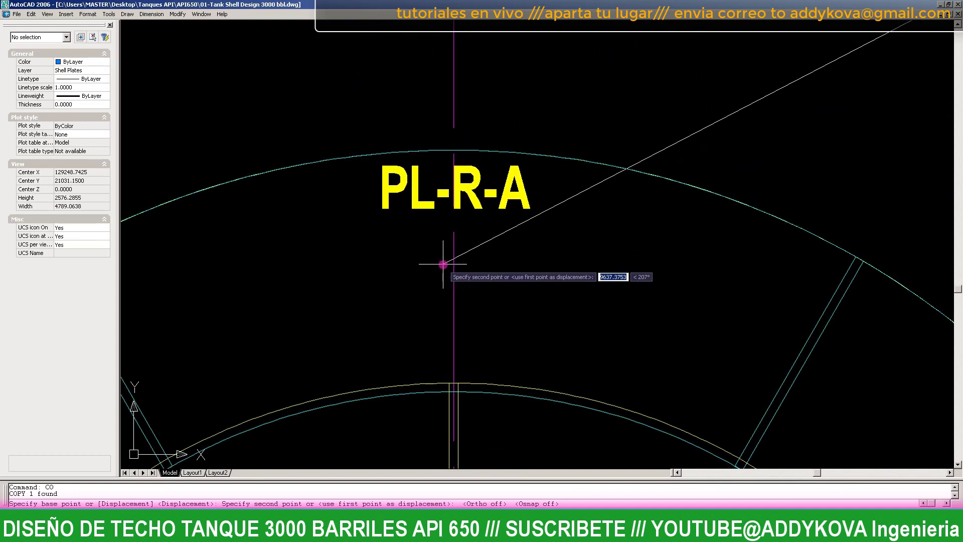
key("Escape")
key("Escape")
scroll(441, 264, "down", 4)
scroll(457, 200, "down", 3)
- Polar-array the PL-R-A label into six copies around the roof centre
type("ARRAY")
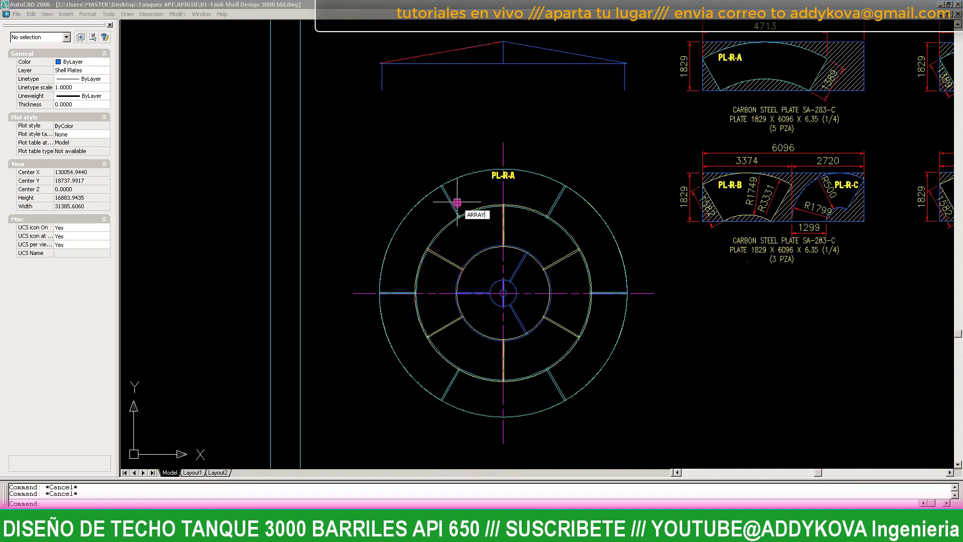
key("Return")
left_click(483, 191)
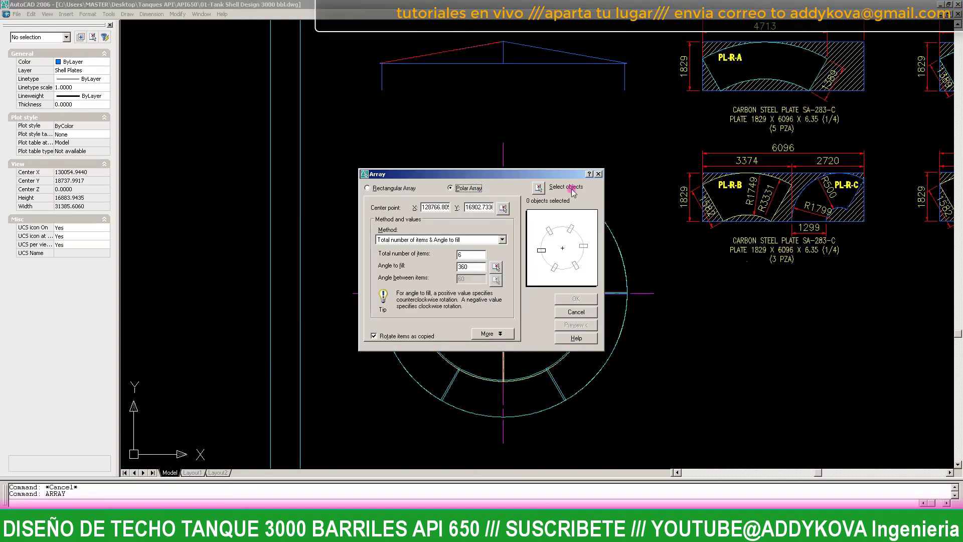
left_click(535, 189)
scroll(535, 196, "up", 3)
left_click(456, 156)
key("Return")
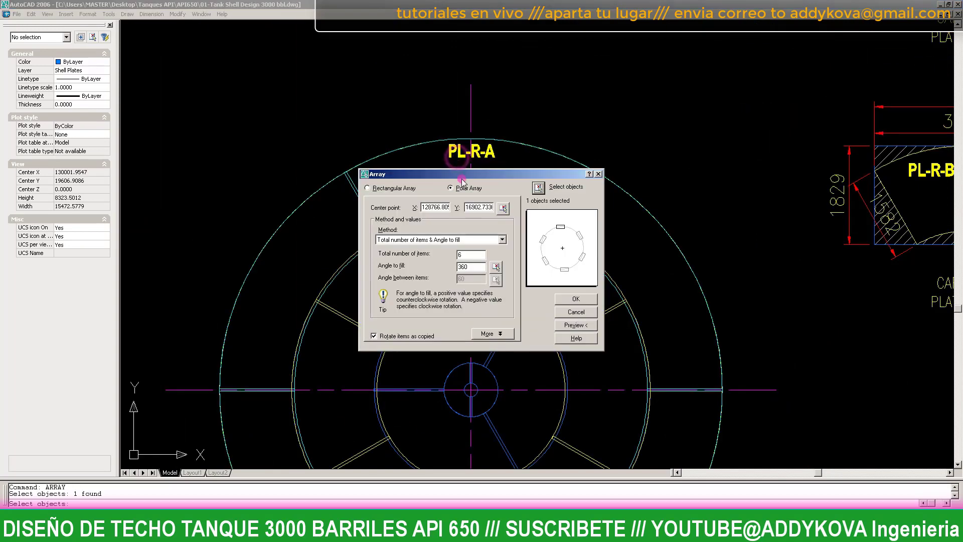
left_click(576, 299)
key("Escape")
key("Escape")
scroll(574, 294, "down", 3)
scroll(493, 314, "up", 2)
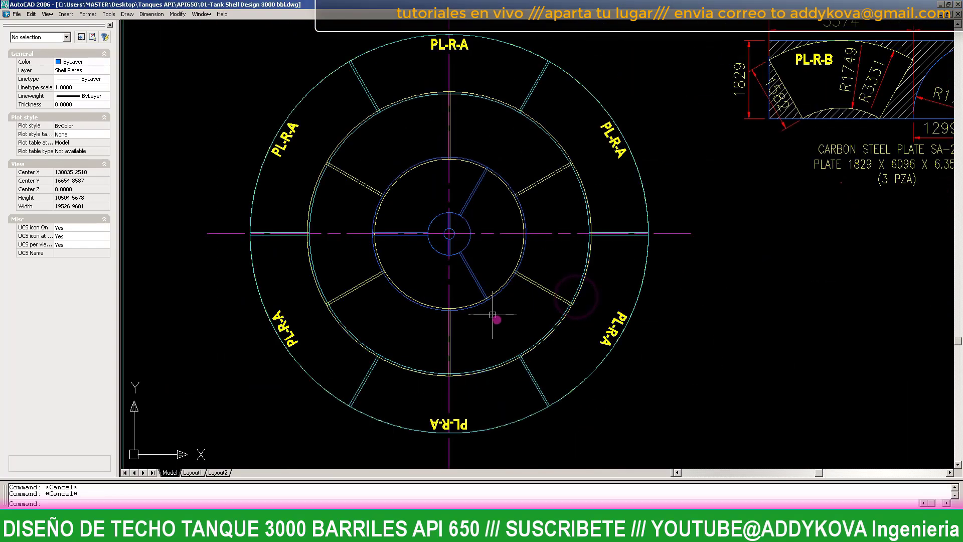
- Erase the lower-right, bottom and lower-left PL-R-A labels
left_click(599, 337)
type("e")
key("Return")
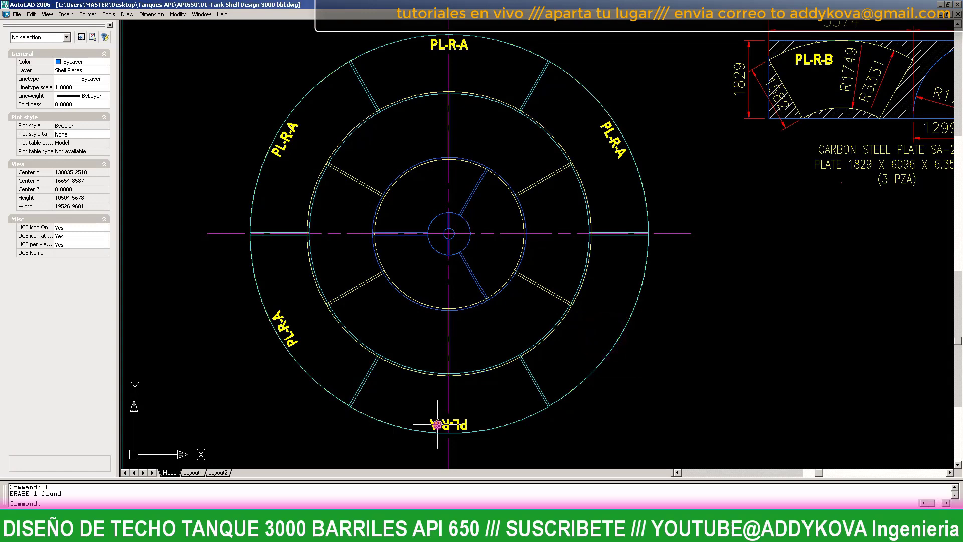
left_click(438, 424)
key("Delete")
left_click(288, 335)
key("Delete")
- Mirror the three upper PL-R-A labels across the horizontal centreline, keeping the originals
left_click(291, 137)
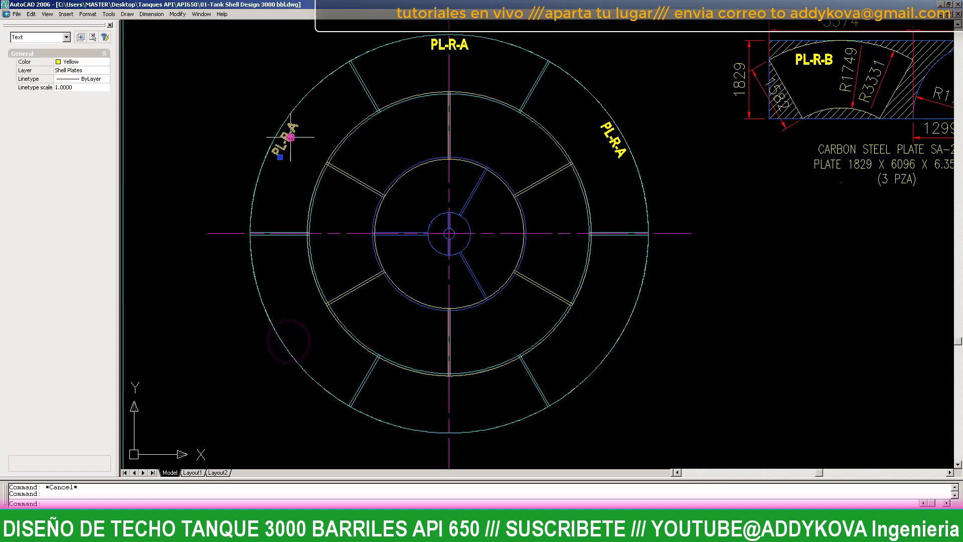
left_click(459, 45)
left_click(613, 142)
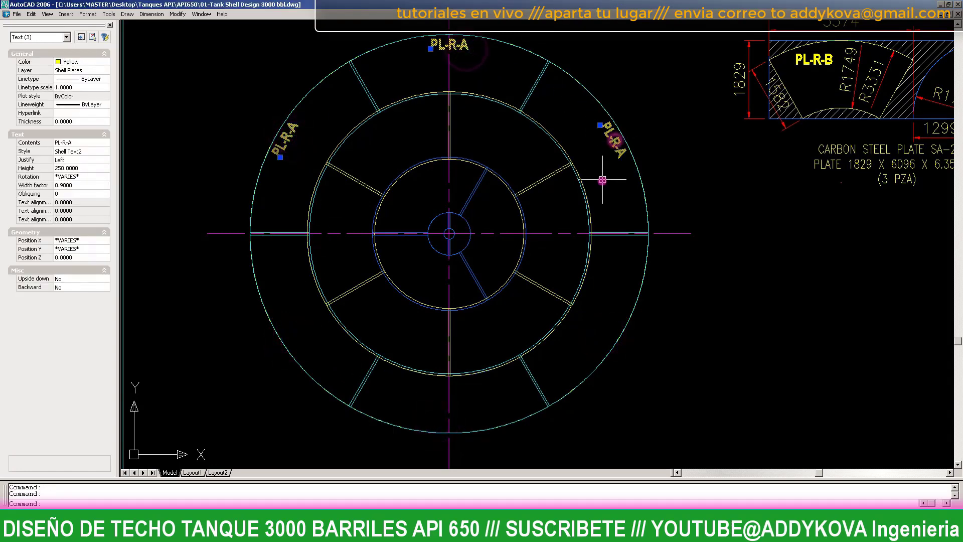
type("mi")
key("Return")
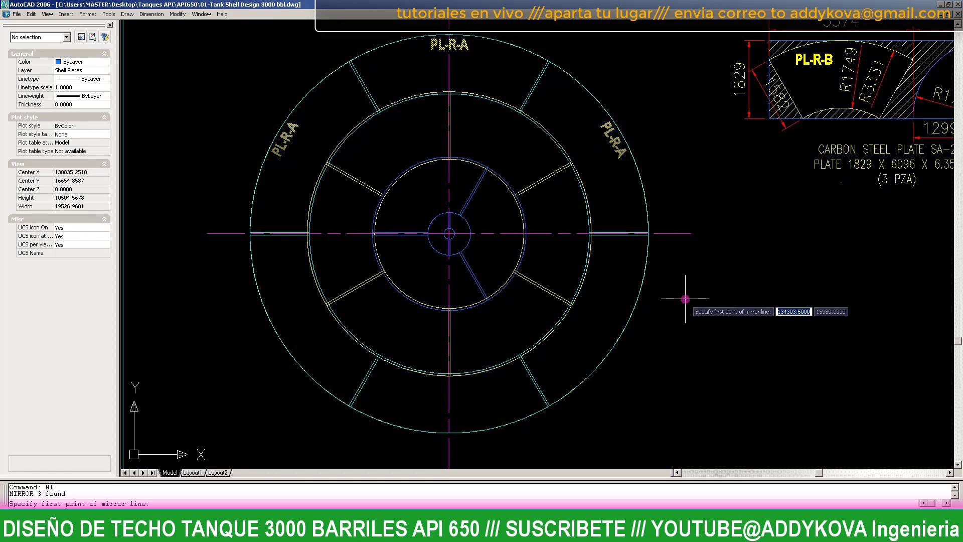
key("F3")
left_click(691, 232)
key("F8")
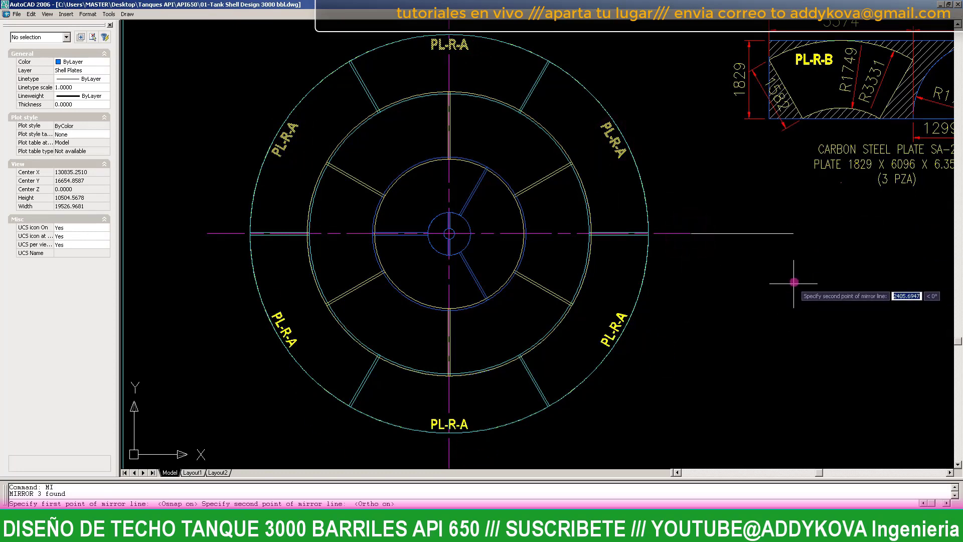
left_click(794, 282)
key("Return")
scroll(421, 320, "down", 2)
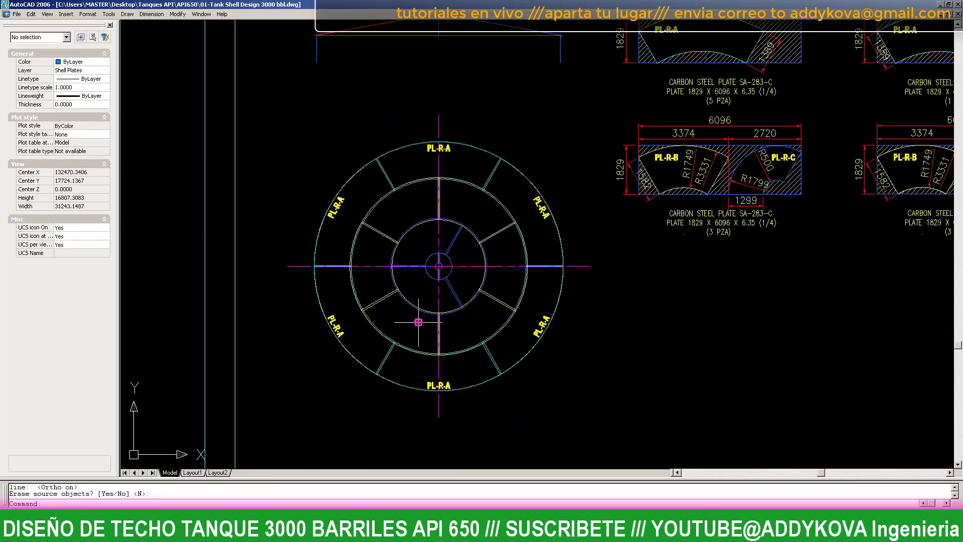
scroll(418, 322, "down", 1)
scroll(562, 221, "up", 3)
scroll(552, 211, "up", 2)
- Begin copying the PL-R-B label from the plate detail into the roof plan
left_click(562, 211)
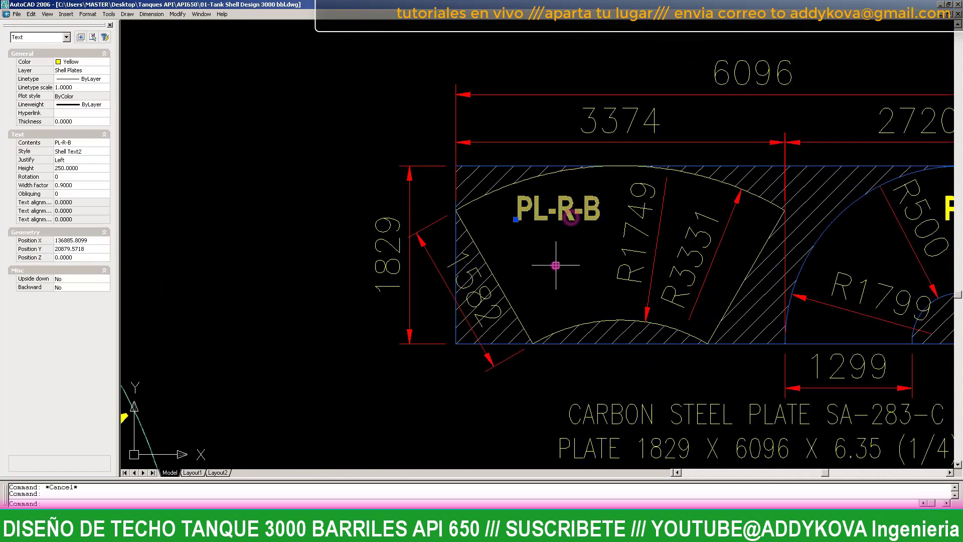
type("co")
key("Return")
left_click(555, 265)
scroll(557, 271, "down", 5)
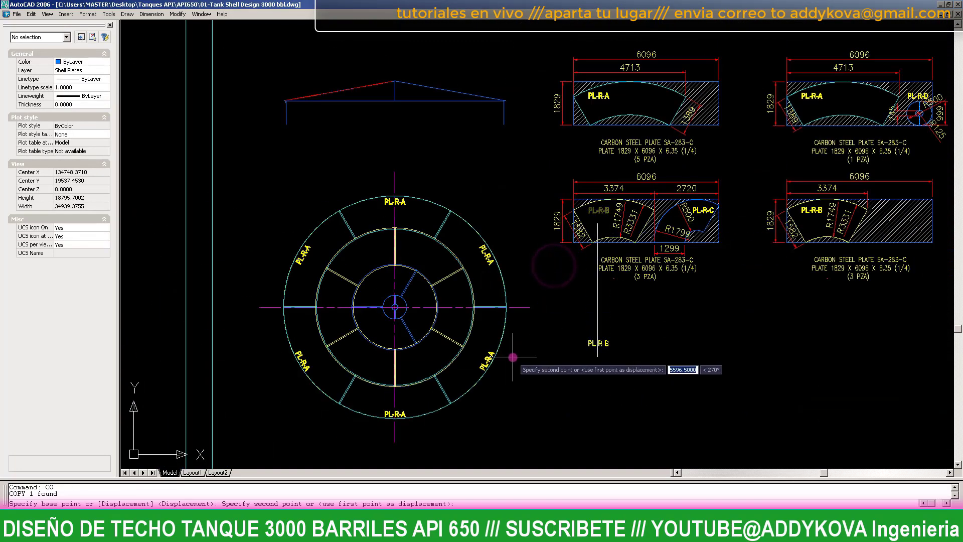
scroll(389, 274, "up", 3)
scroll(396, 266, "up", 3)
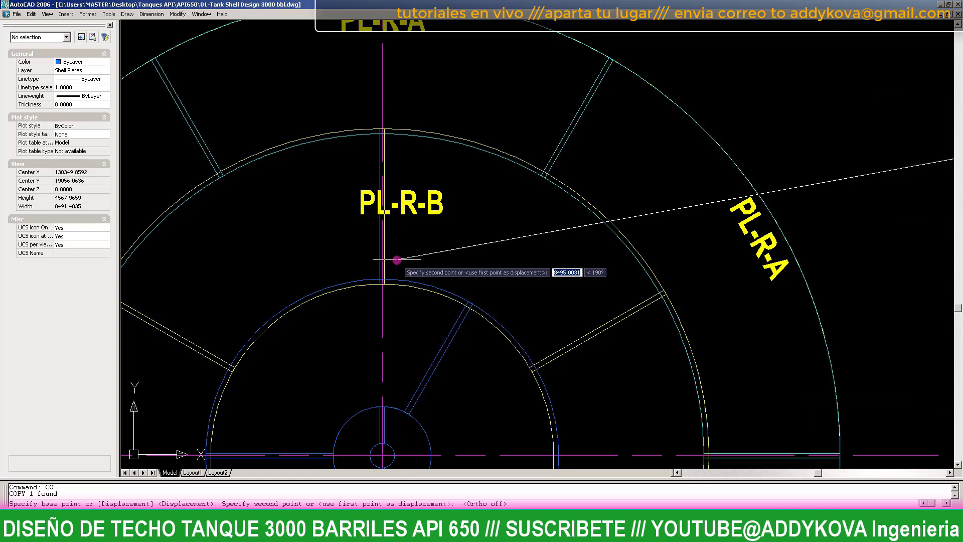
scroll(382, 215, "up", 2)
- Place the PL-R-B label copy at the top of the middle roof ring
key("F3")
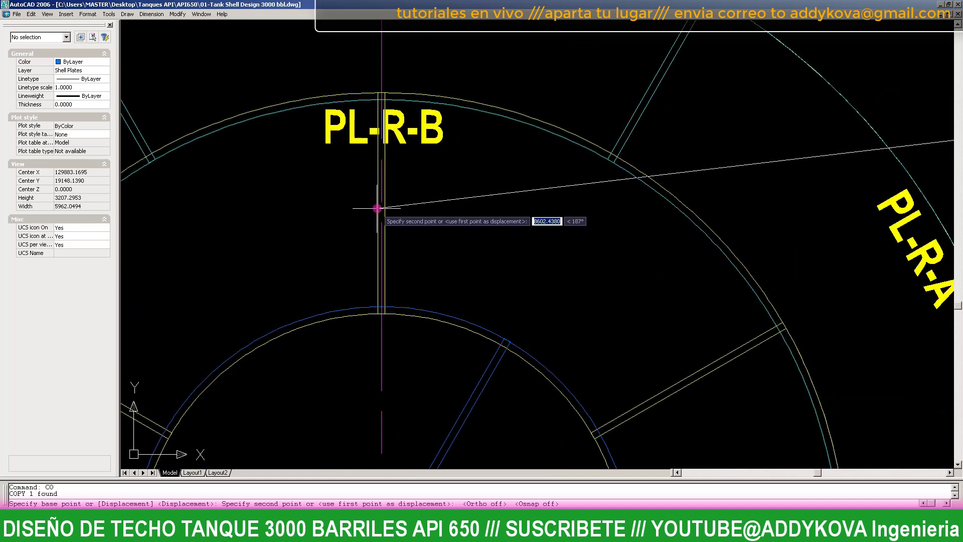
left_click(378, 207)
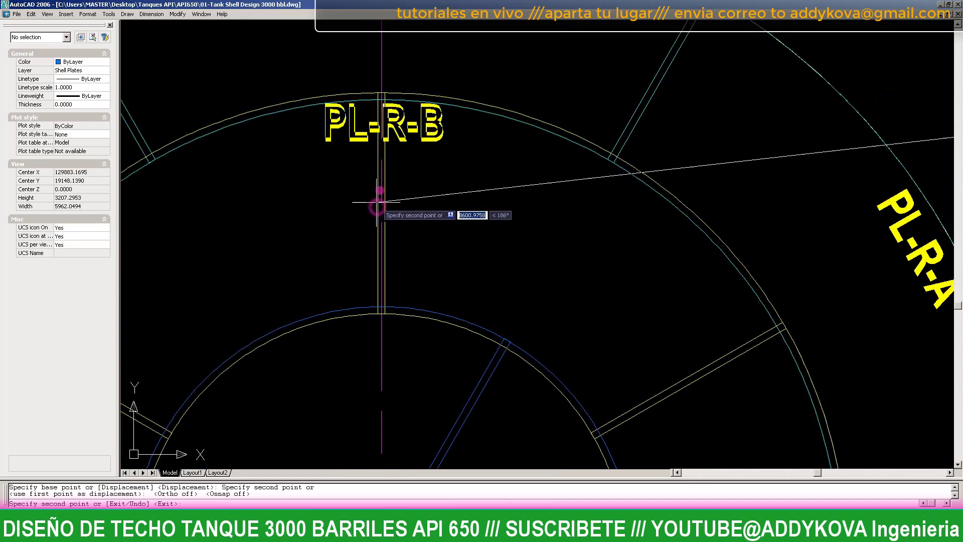
scroll(395, 182, "down", 5)
key("Escape")
left_click(394, 155)
scroll(401, 188, "down", 3)
scroll(410, 193, "up", 2)
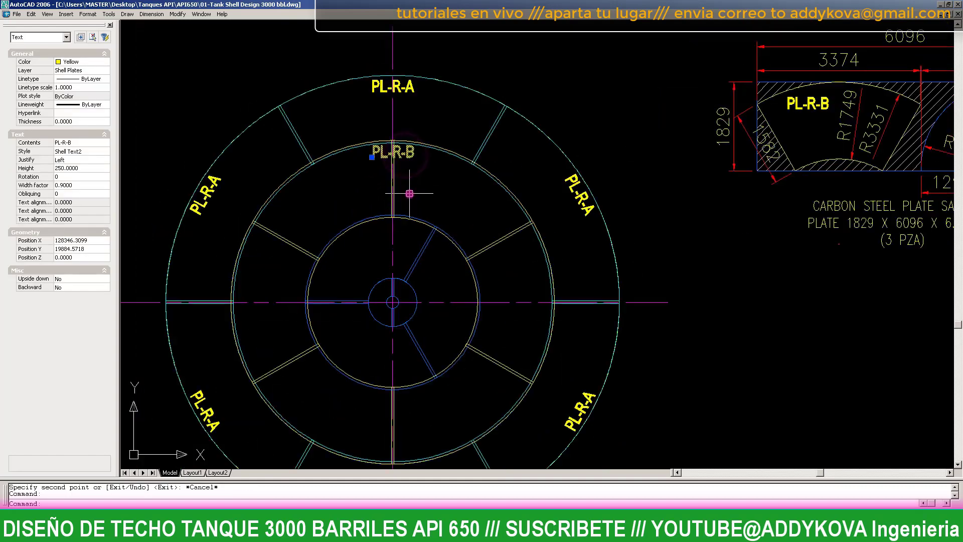
scroll(410, 194, "down", 3)
scroll(444, 201, "up", 2)
key("Escape")
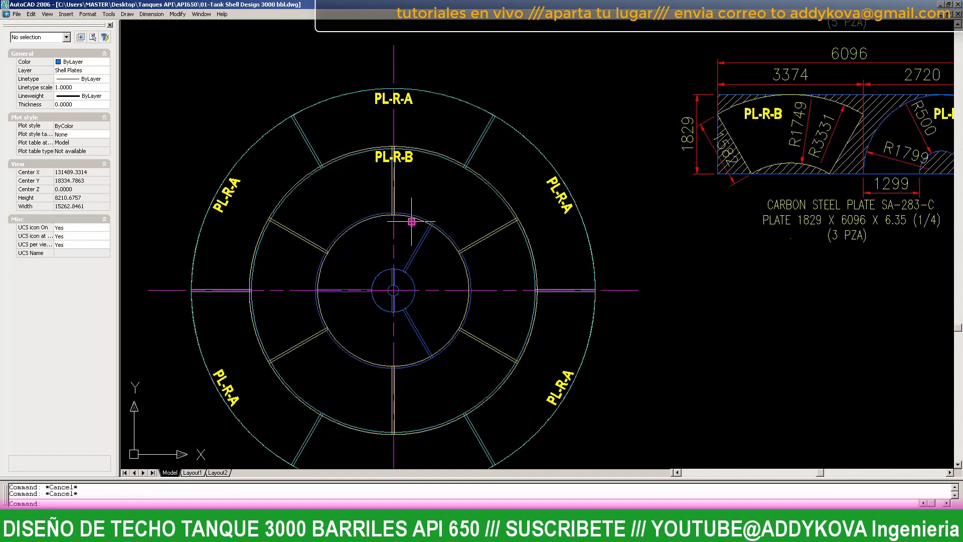
- Polar-array the PL-R-B label six times around the middle ring
type("ARRAY")
key("Return")
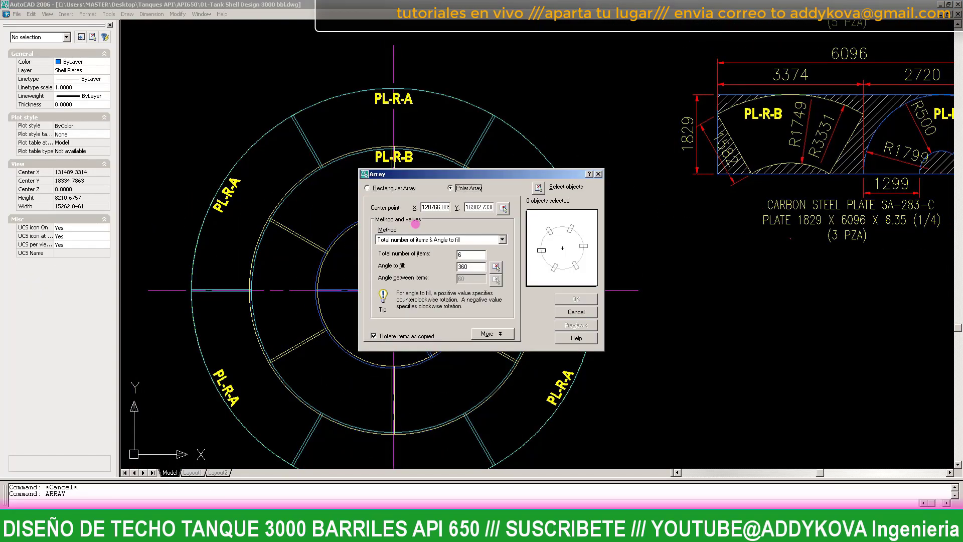
left_click(538, 188)
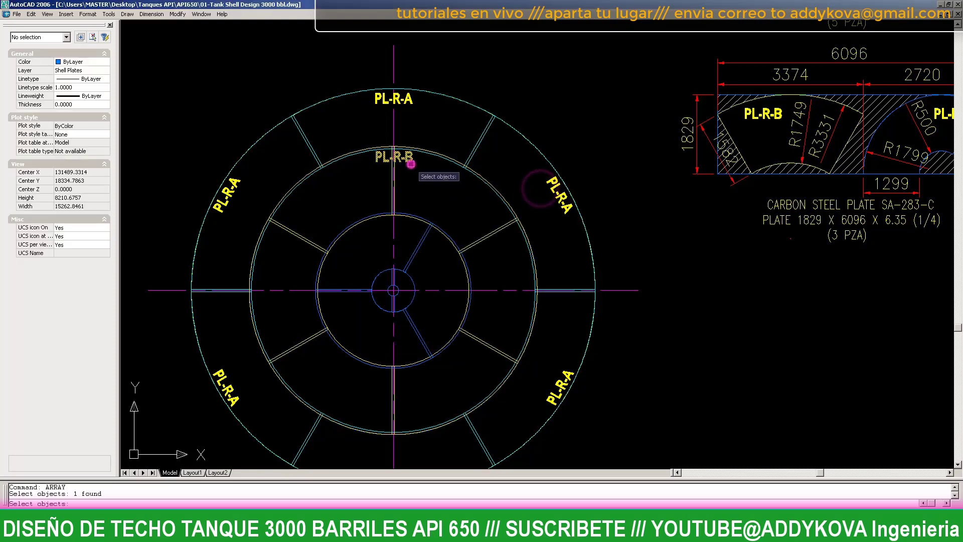
left_click(397, 156)
key("Return")
left_click(576, 299)
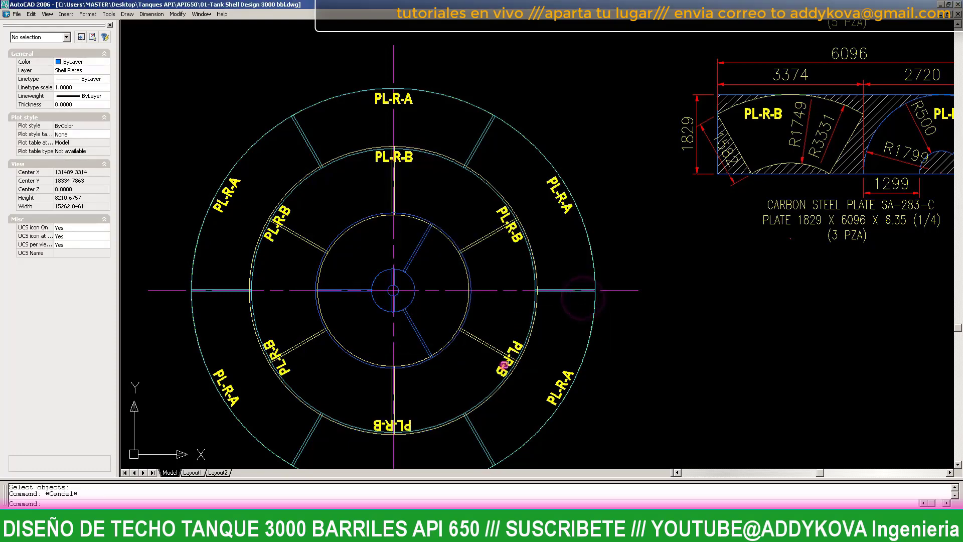
- Erase the three lower PL-R-B copies and select the three remaining upper labels
left_click(505, 364)
key("Delete")
left_click(404, 426)
key("Delete")
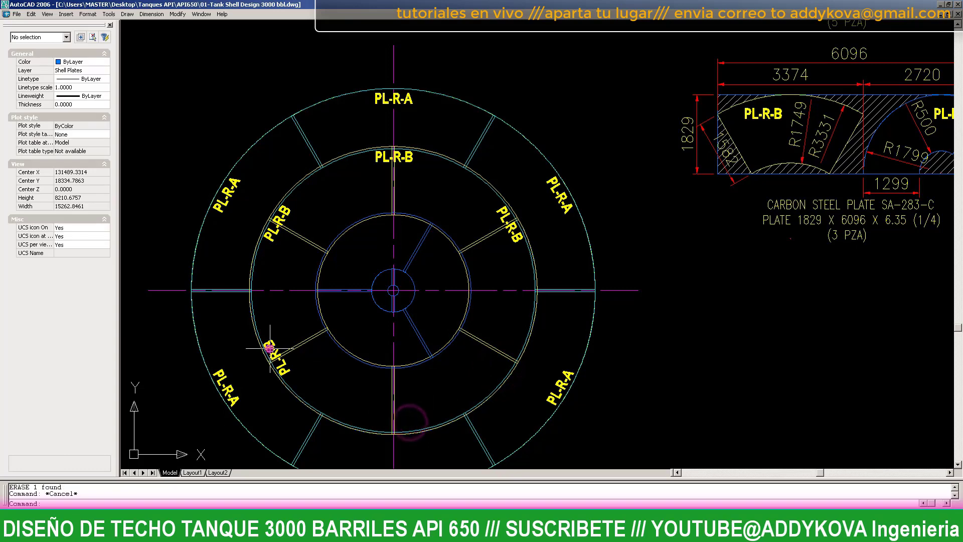
left_click(270, 348)
key("Delete")
left_click(502, 213)
left_click(384, 158)
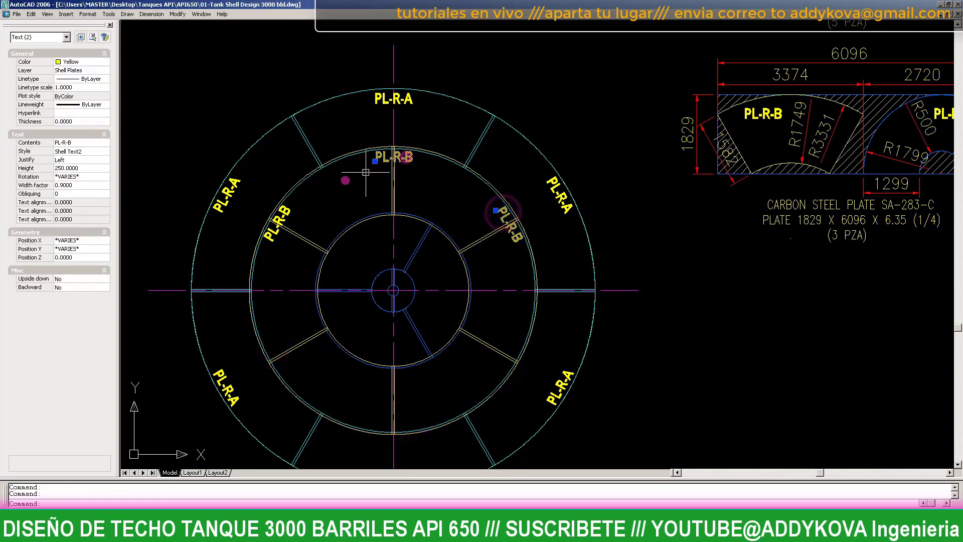
left_click(281, 211)
- Rotate the three PL-R-B labels 30° about the roof centre
type("ro")
key("Return")
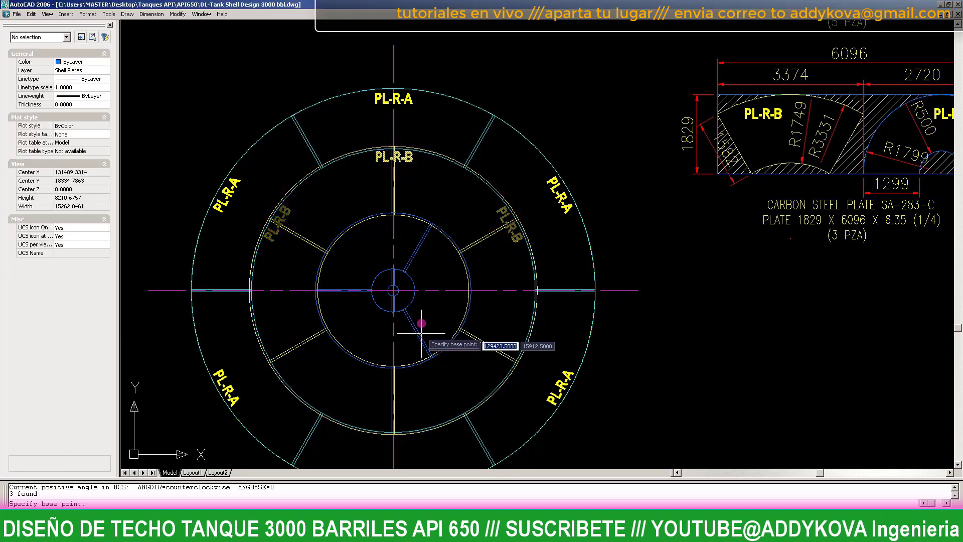
scroll(393, 291, "up", 5)
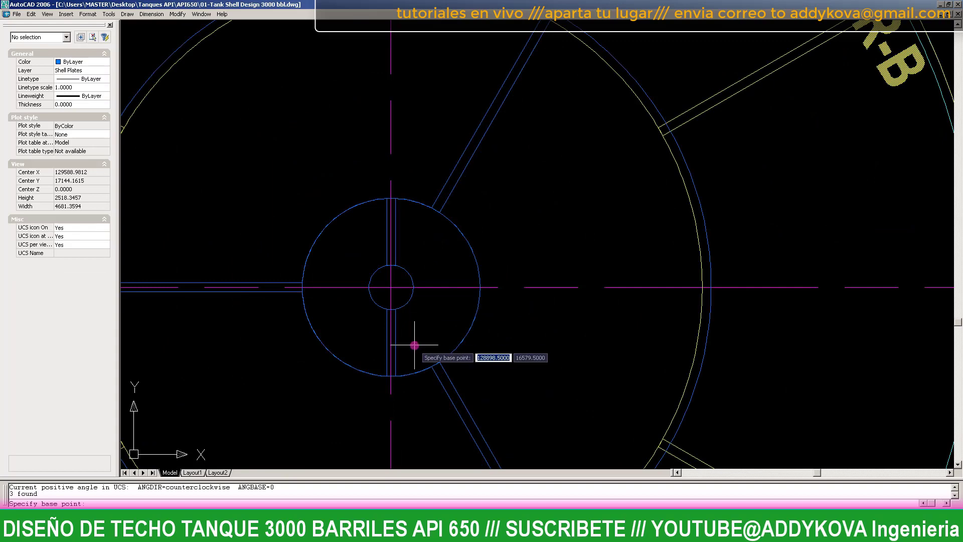
key("F3")
scroll(382, 290, "up", 5)
left_click(403, 282)
scroll(425, 309, "down", 12)
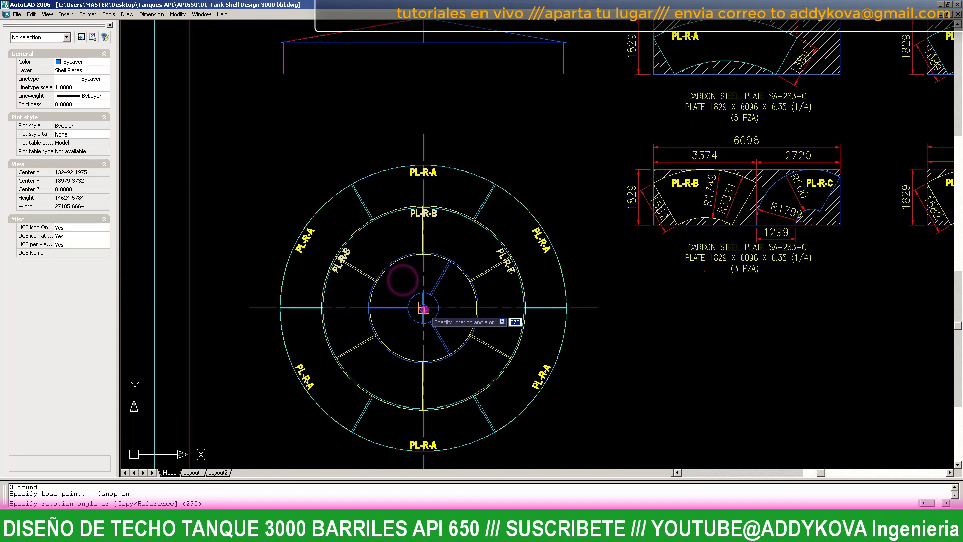
key("F8")
scroll(597, 293, "up", 2)
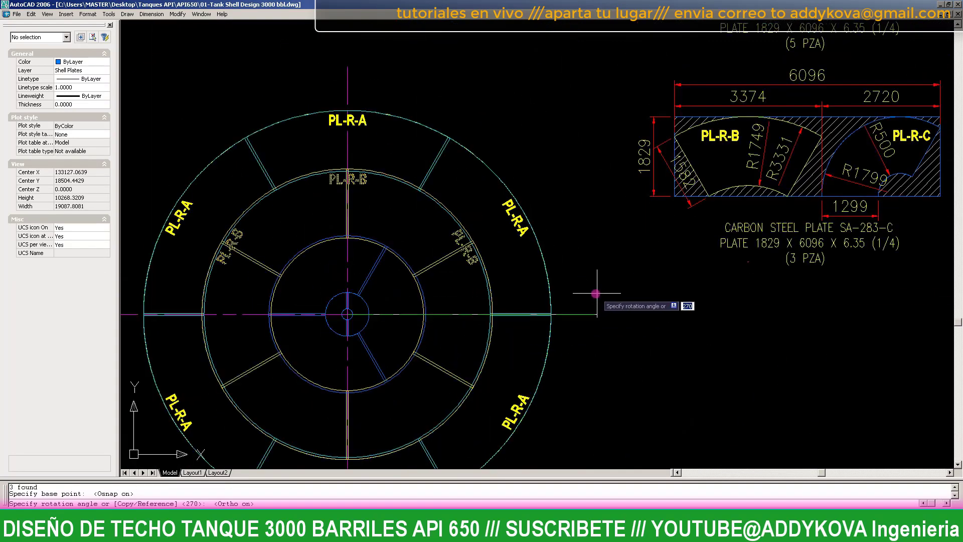
type("30")
left_click(596, 294)
type("30")
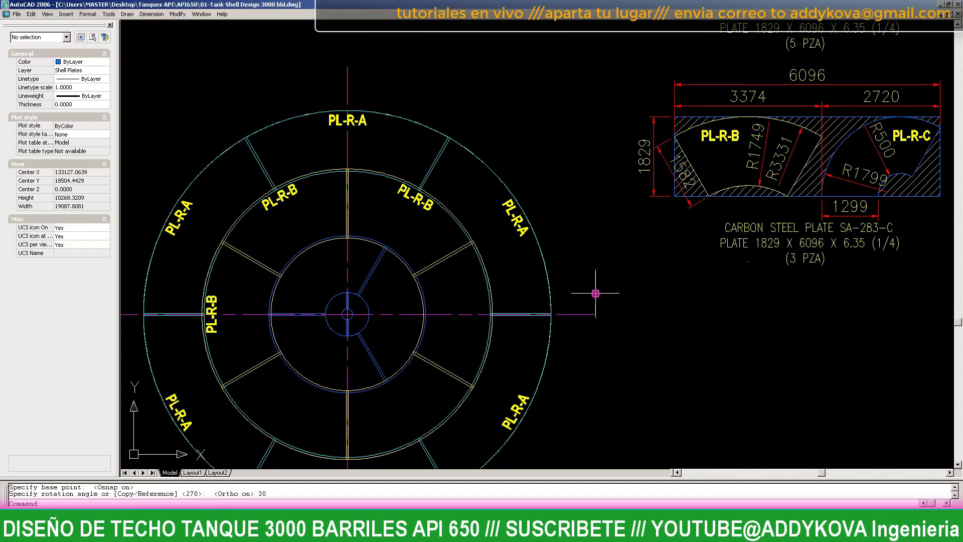
key("Escape")
key("Escape")
scroll(237, 326, "up", 2)
scroll(237, 326, "down", 3)
scroll(284, 316, "up", 3)
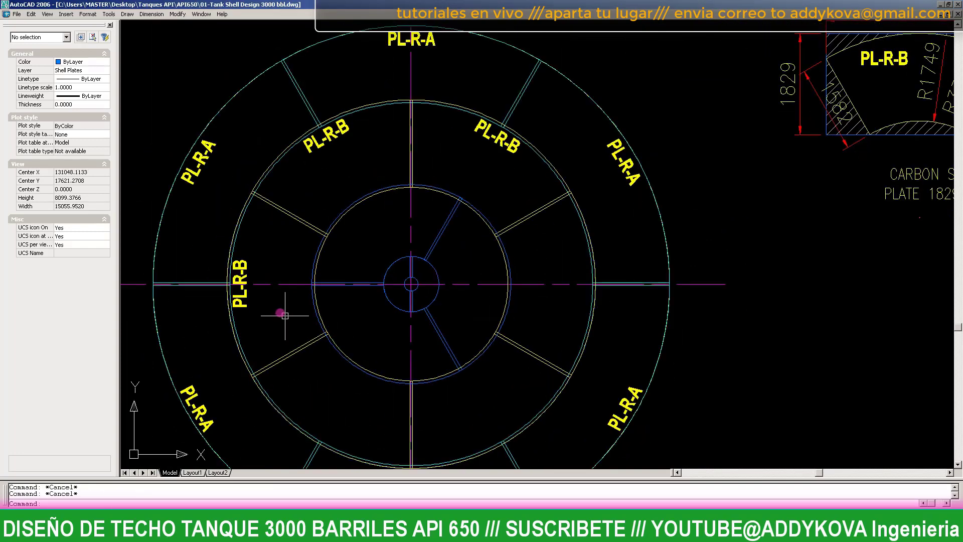
- Undo that rotation and reselect the top and right PL-R-B labels
left_click(246, 304)
left_click(329, 137)
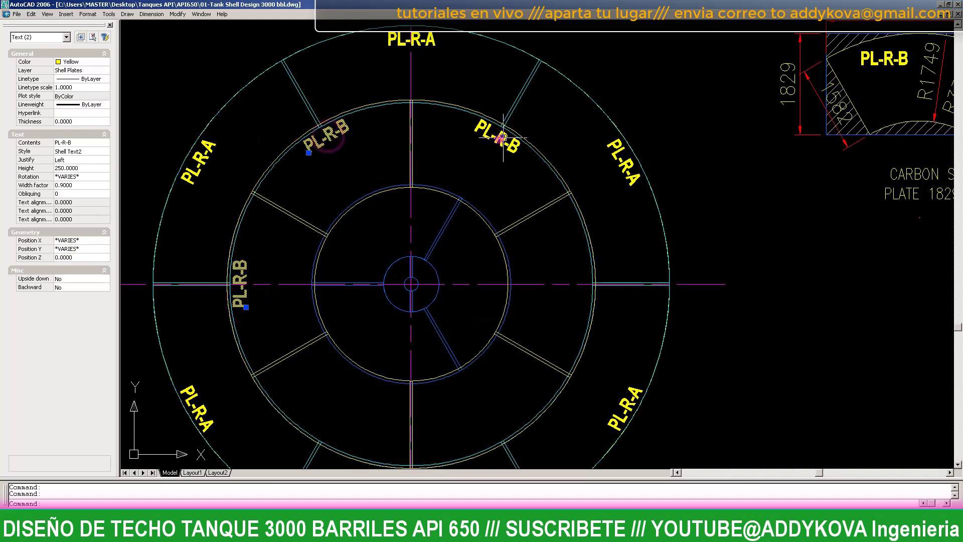
scroll(484, 144, "down", 2)
scroll(474, 161, "up", 2)
scroll(475, 163, "up", 1)
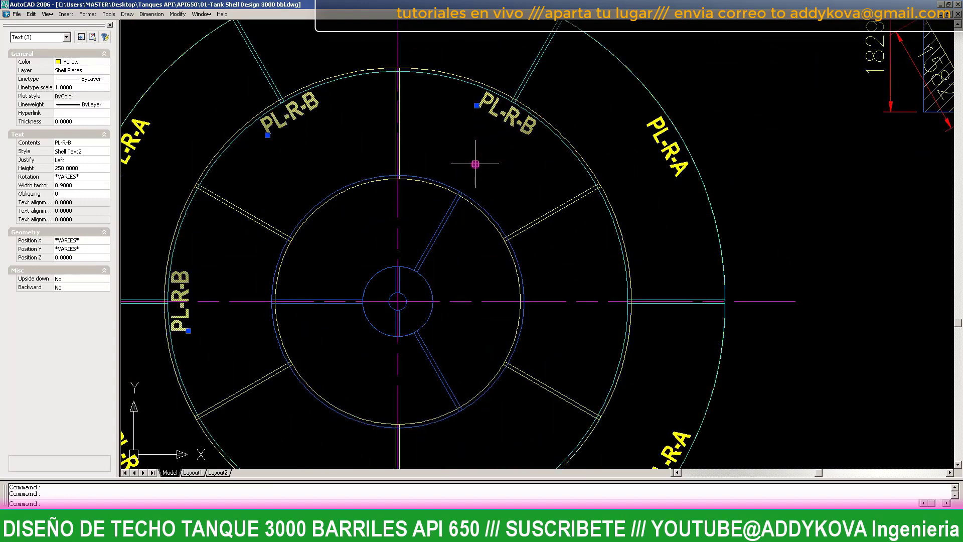
key("ctrl+z")
key("ctrl+z")
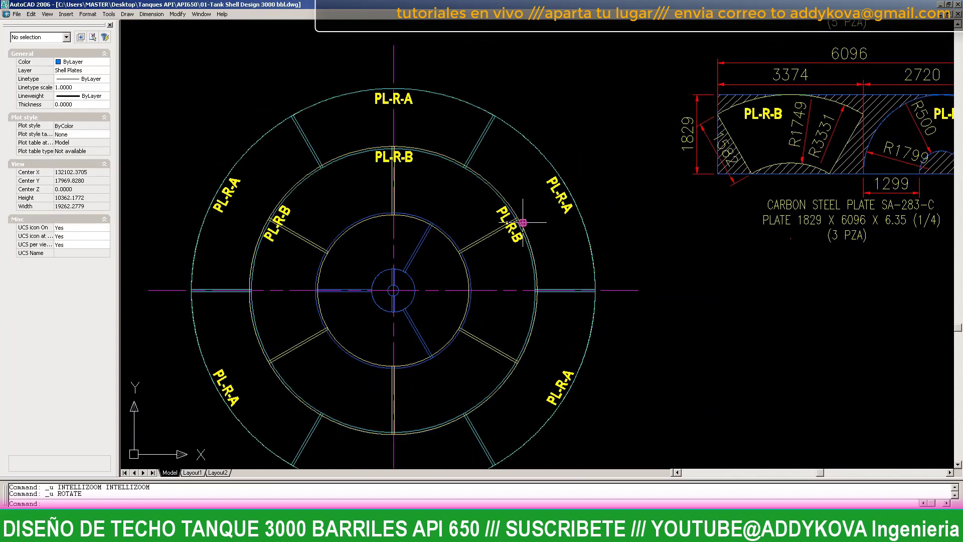
left_click(523, 222)
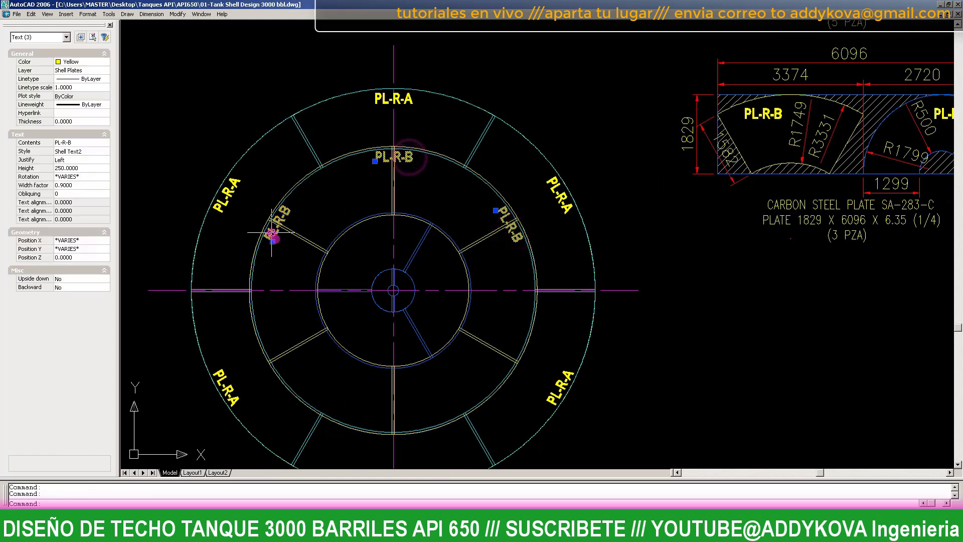
type("mi9")
key("Return")
key("Escape")
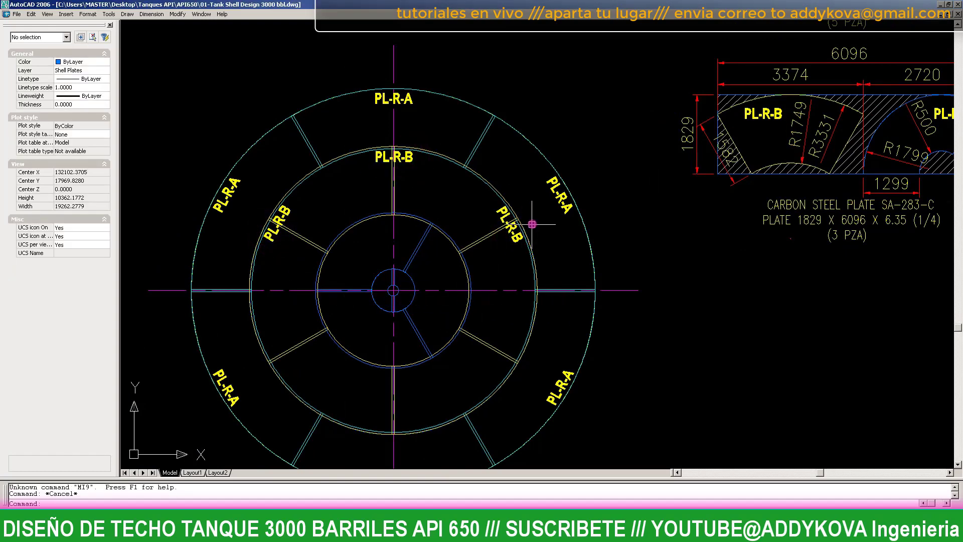
left_click(518, 239)
left_click(412, 159)
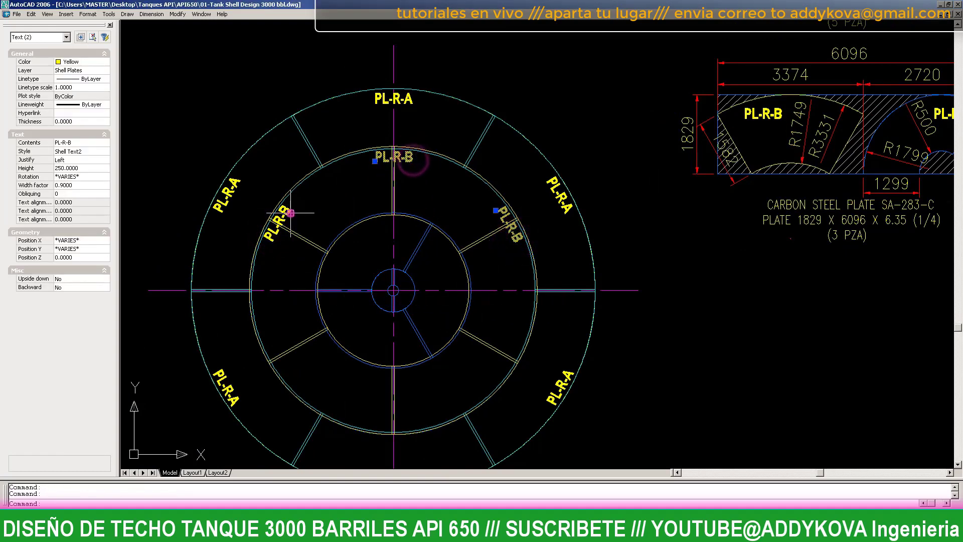
- Mirror the selected PL-R-B labels about the horizontal centre line, keeping the originals
type("mi")
key("Return")
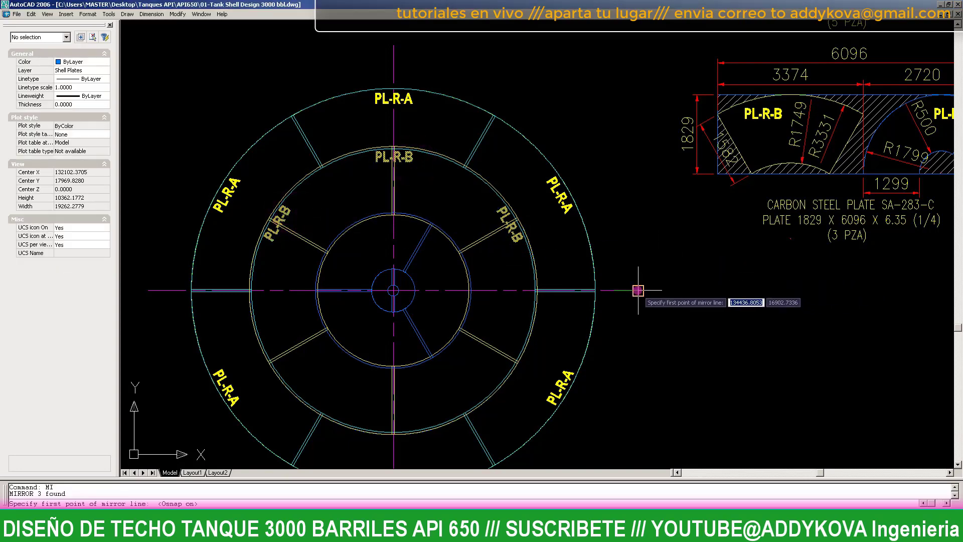
left_click(639, 290)
left_click(737, 287)
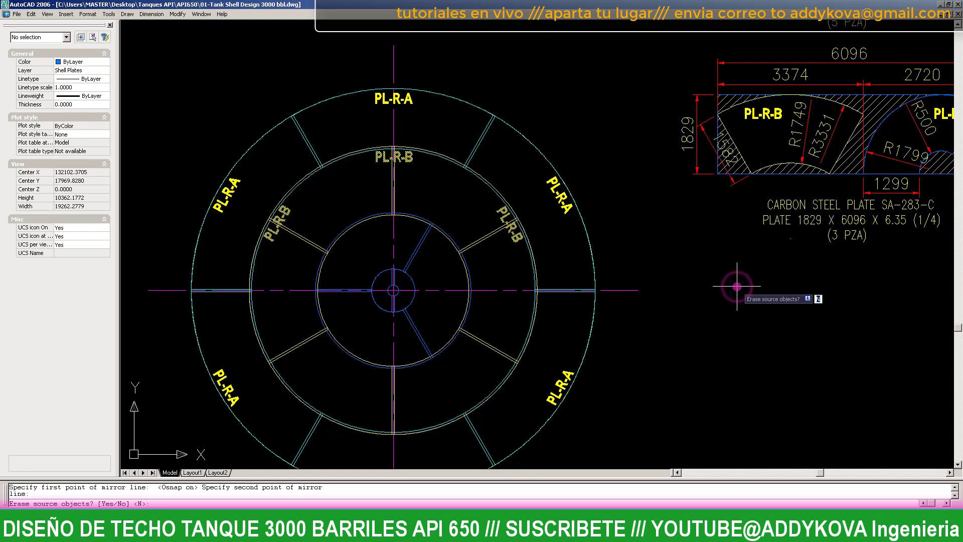
key("Return")
- Rotate all six PL-R-B labels 30° about the roof centre
left_click(279, 218)
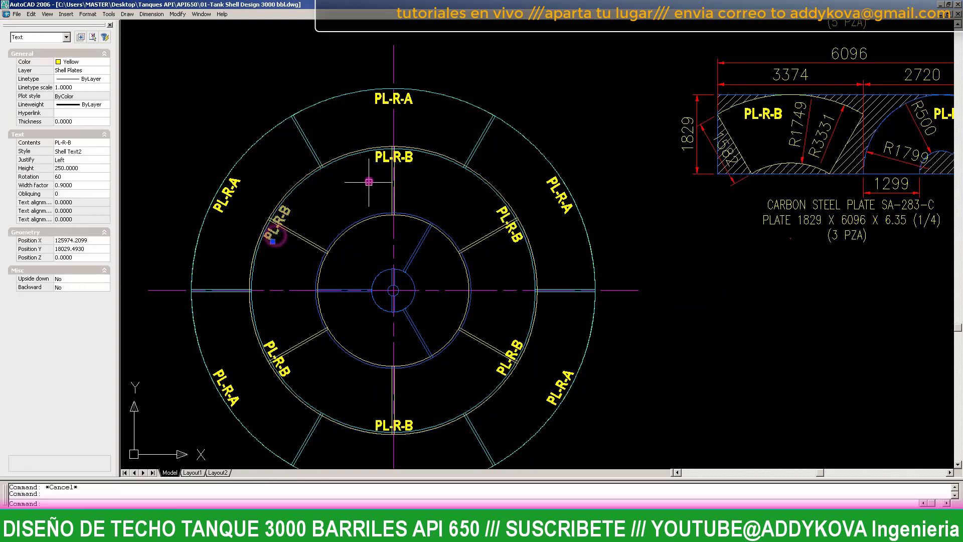
left_click(508, 218)
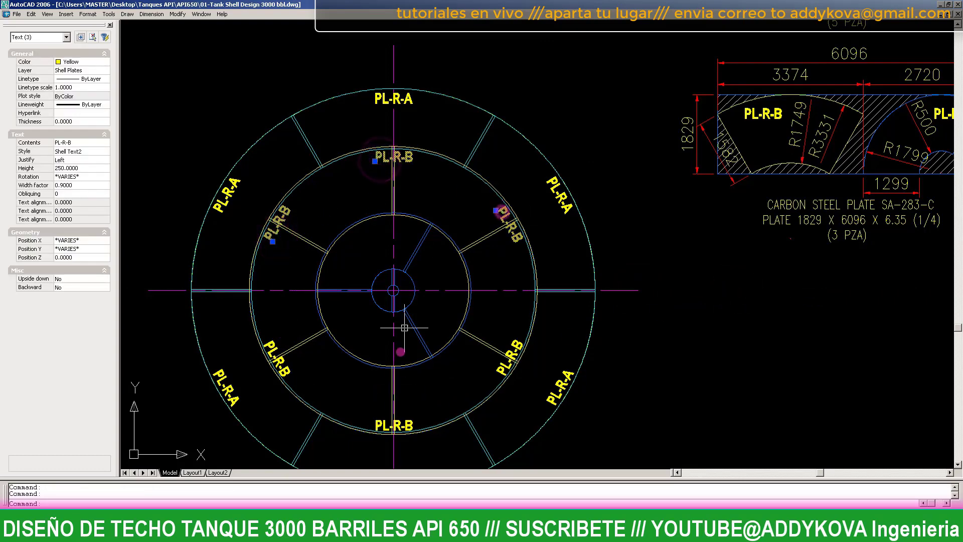
left_click(375, 418)
left_click(482, 367)
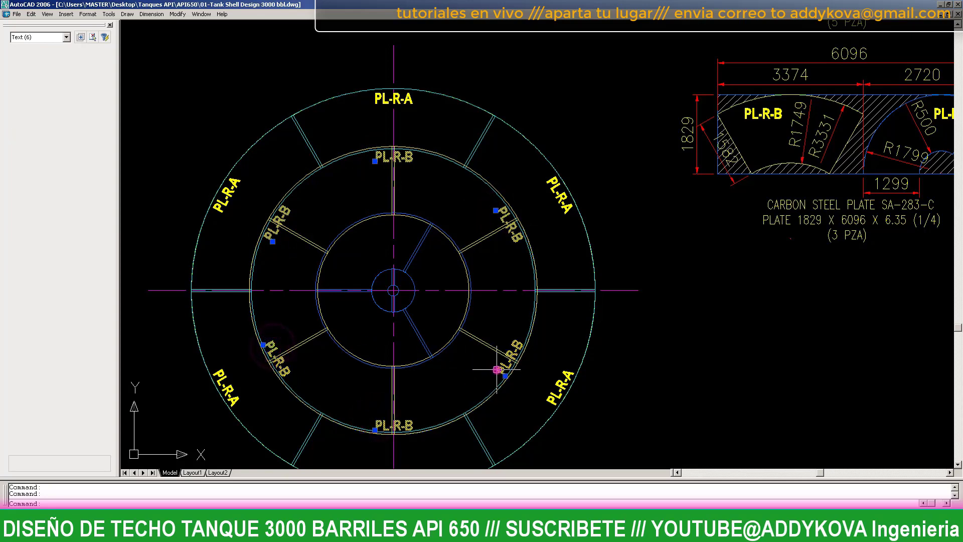
type("RO")
key("Return")
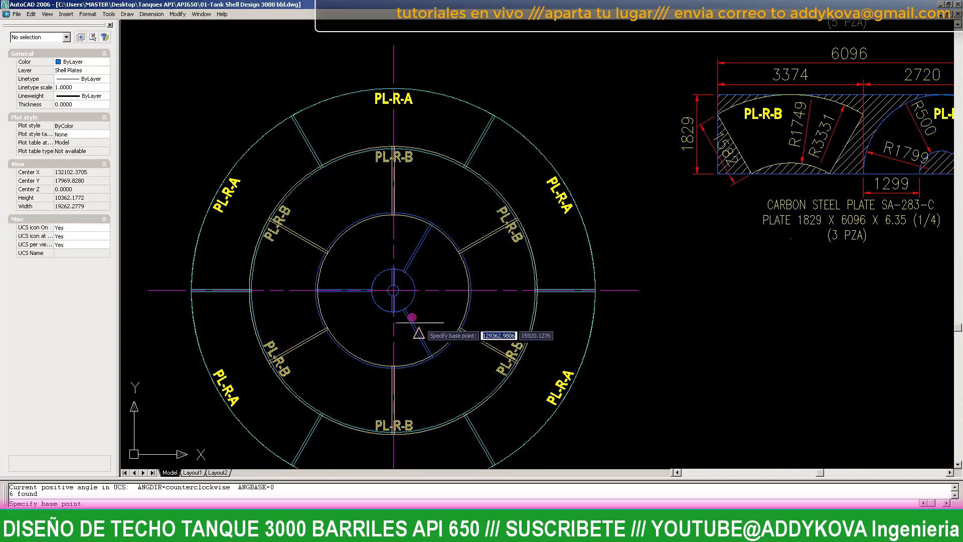
scroll(402, 311, "up", 3)
scroll(389, 294, "up", 3)
left_click(406, 273)
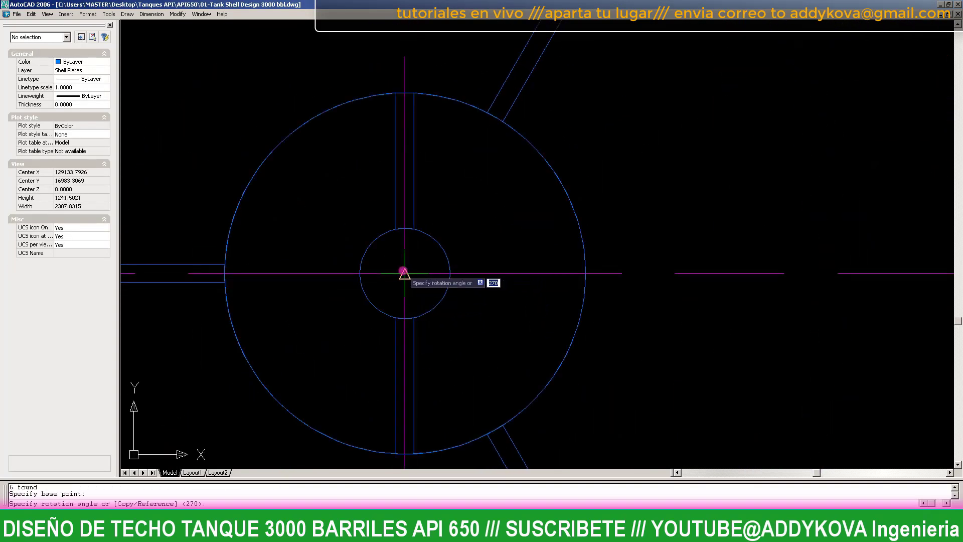
scroll(404, 271, "down", 3)
scroll(404, 271, "down", 2)
type("30")
key("Return")
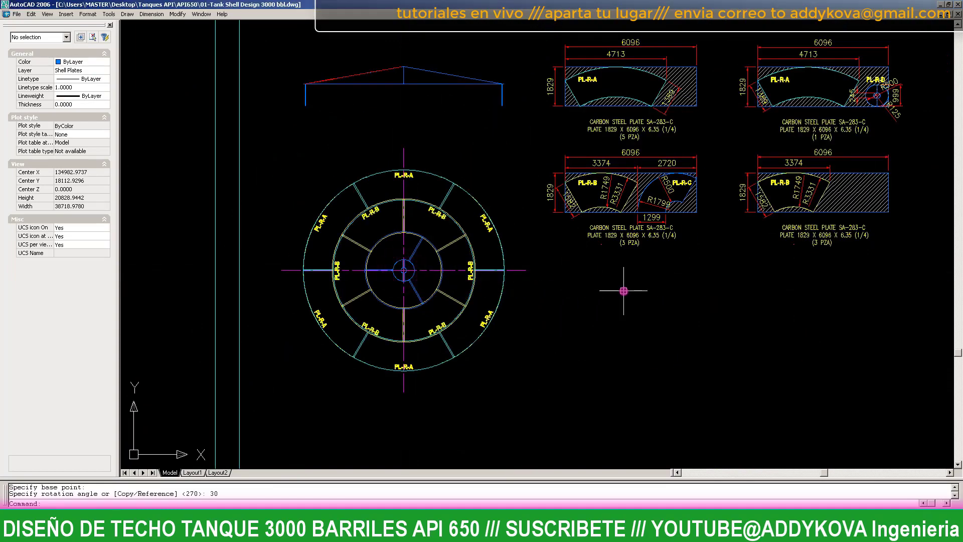
scroll(402, 301, "up", 2)
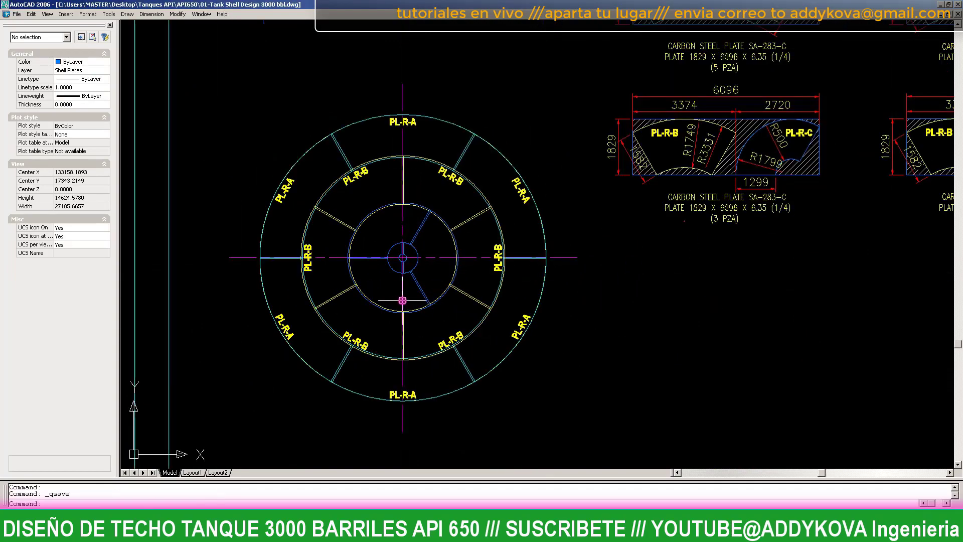
key("Escape")
key("Escape")
scroll(402, 301, "up", 1)
scroll(405, 301, "up", 1)
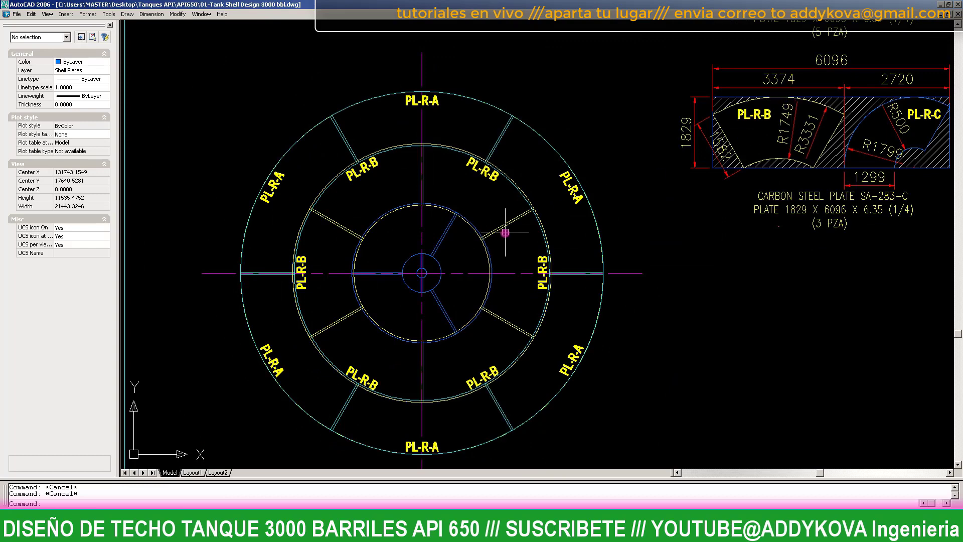
scroll(427, 281, "down", 2)
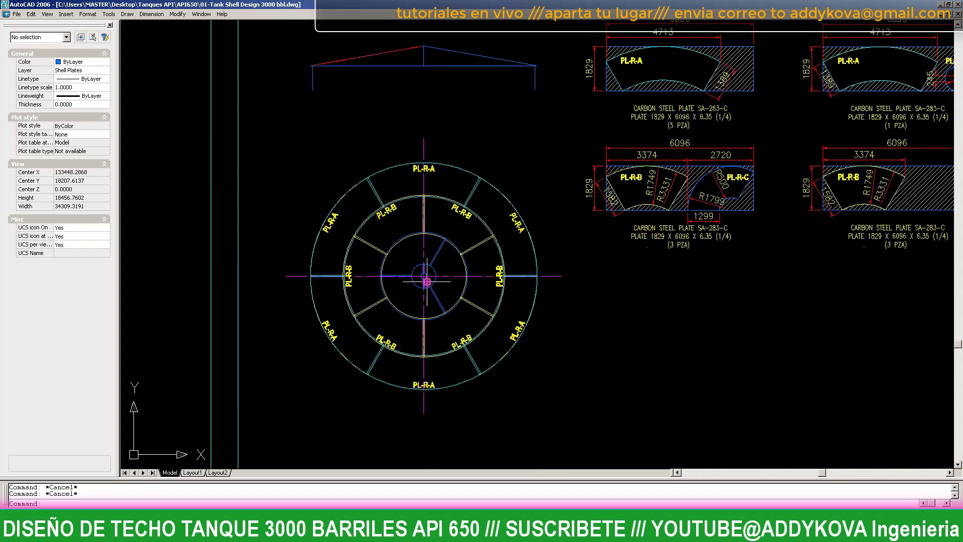
scroll(777, 198, "up", 4)
- Copy the PL-R-C label from the plate detail into the roof's central ring
scroll(767, 201, "up", 3)
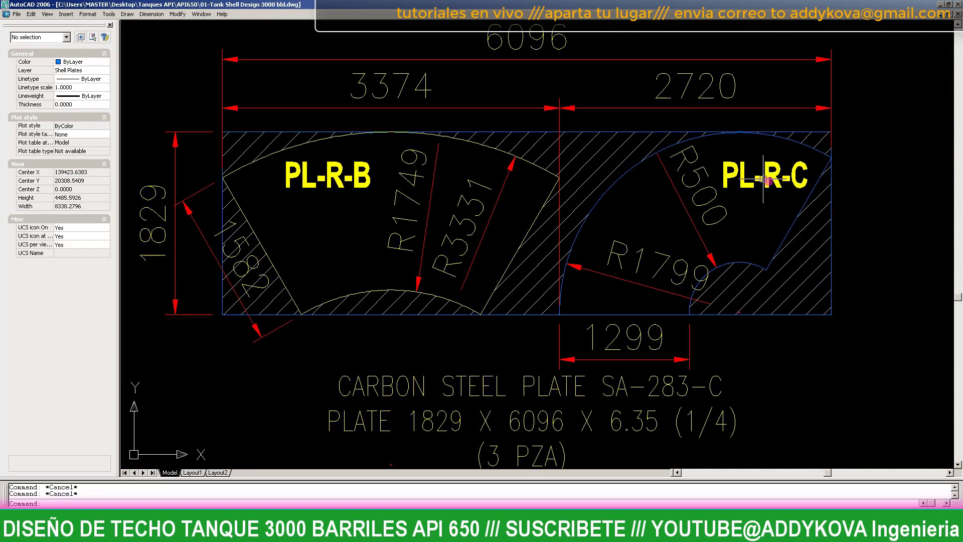
left_click(773, 178)
type("co")
key("Return")
left_click(760, 226)
scroll(702, 251, "down", 5)
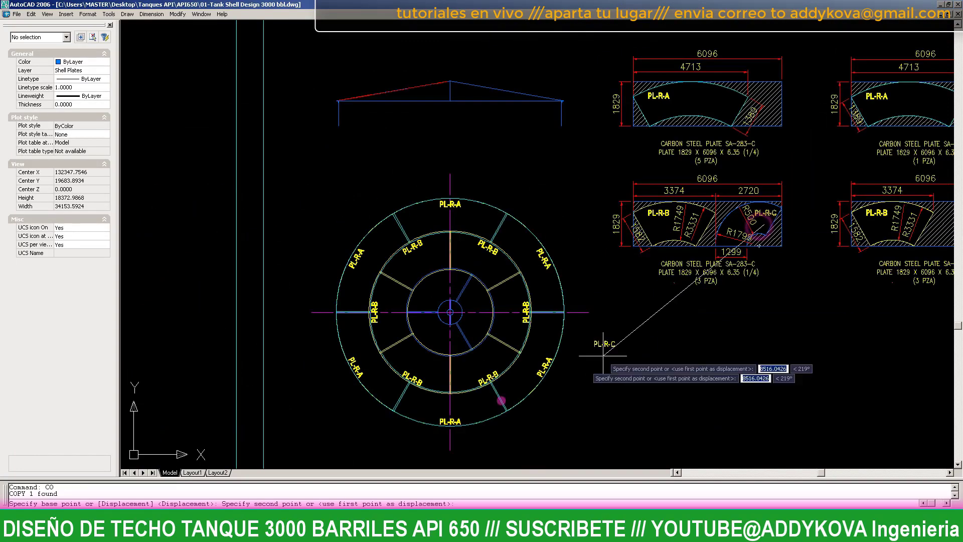
scroll(469, 333, "up", 3)
scroll(416, 224, "up", 2)
scroll(441, 204, "down", 2)
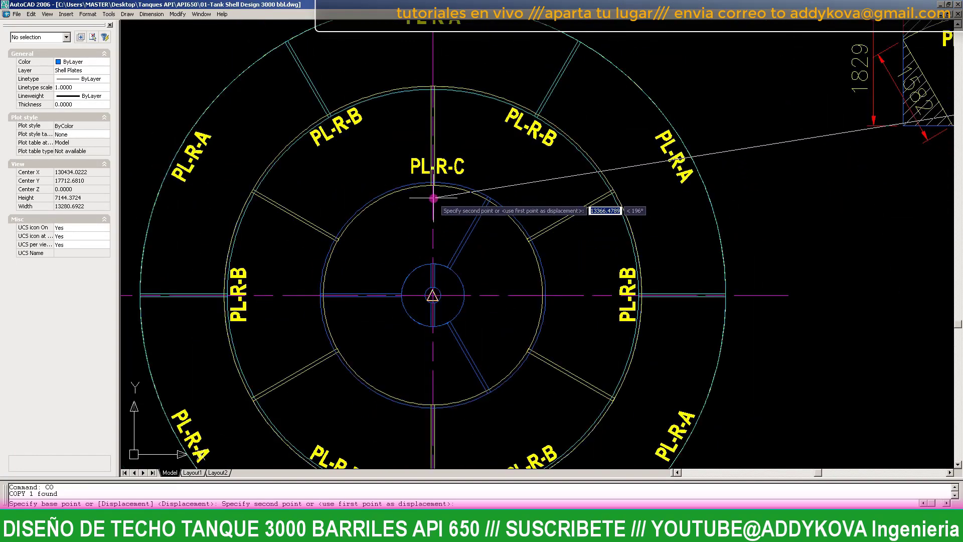
scroll(438, 207, "up", 1)
scroll(436, 207, "up", 2)
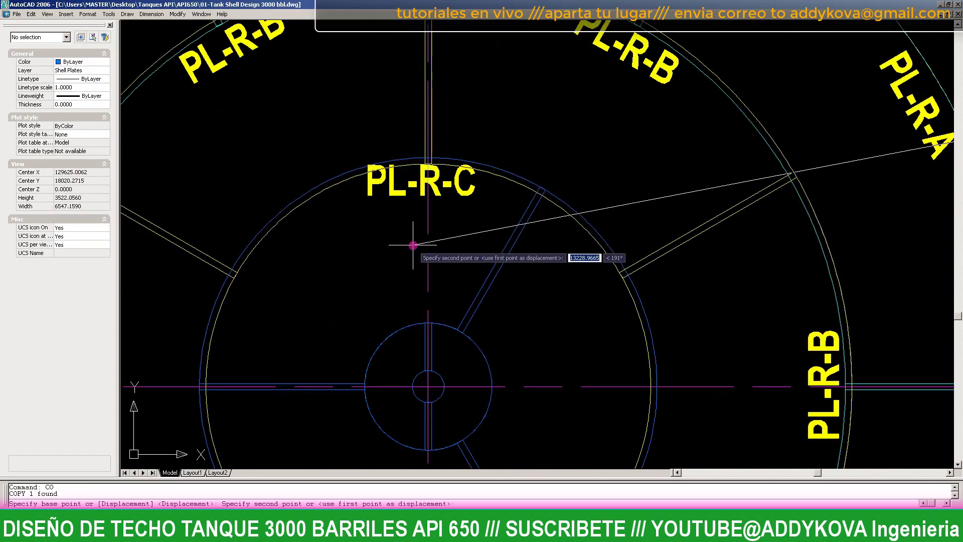
scroll(415, 245, "up", 3)
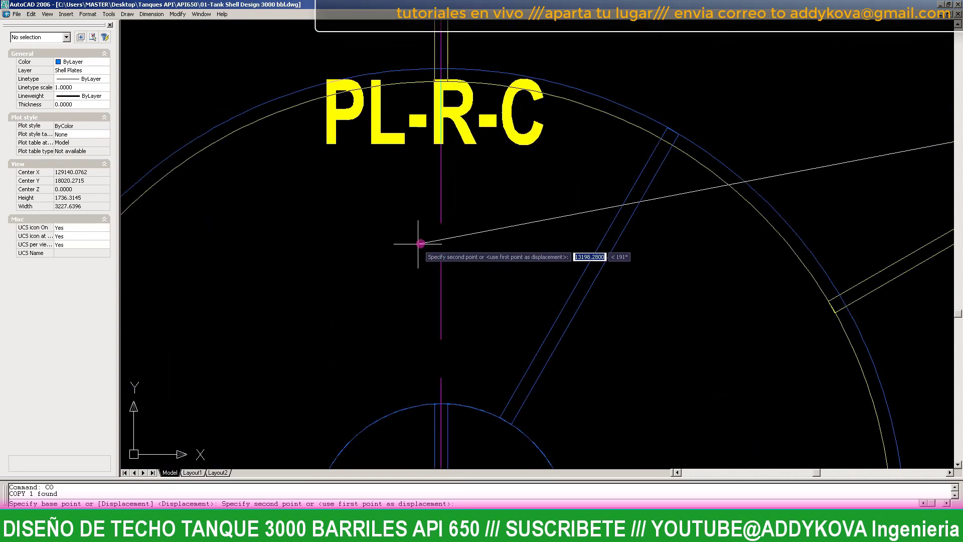
scroll(420, 244, "down", 2)
scroll(422, 243, "up", 1)
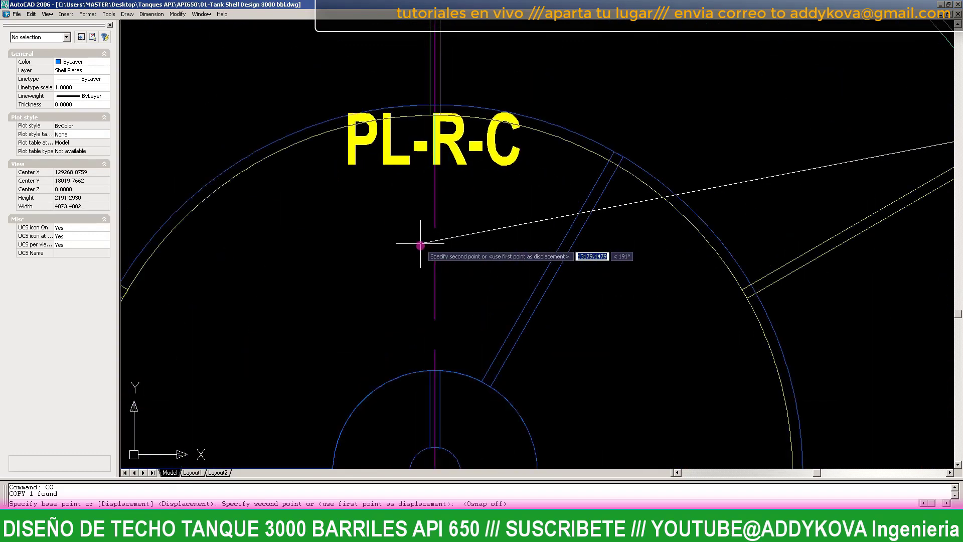
scroll(420, 256, "up", 1)
key("F3")
left_click(419, 267)
key("Escape")
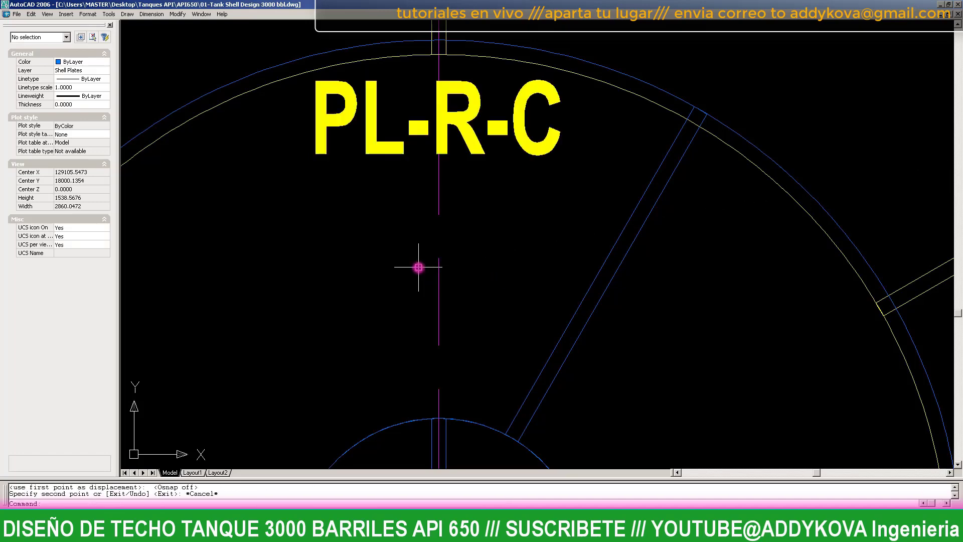
- Rotate the new PL-R-C label about the roof centre along the upper-left edge
scroll(444, 143, "down", 4)
left_click(450, 144)
type("Ro")
key("Return")
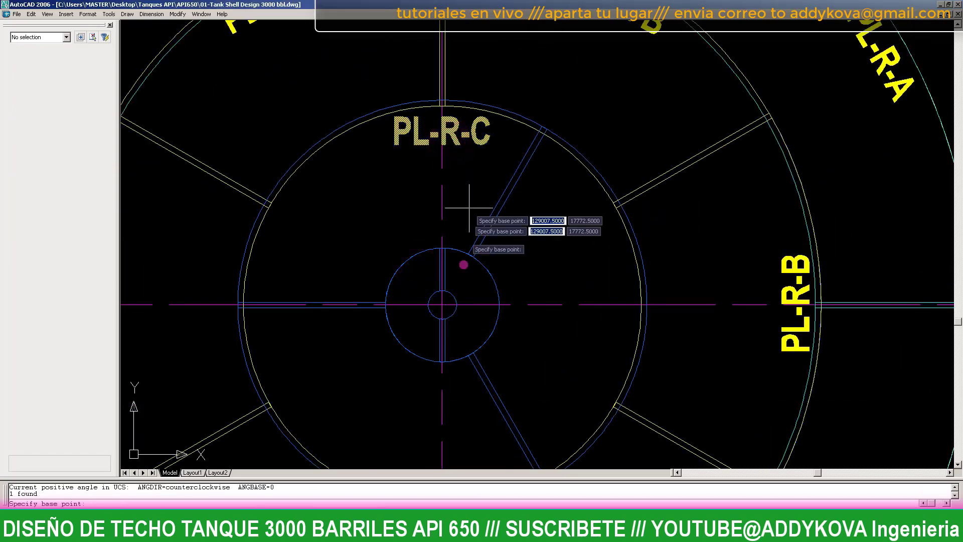
scroll(437, 301, "up", 3)
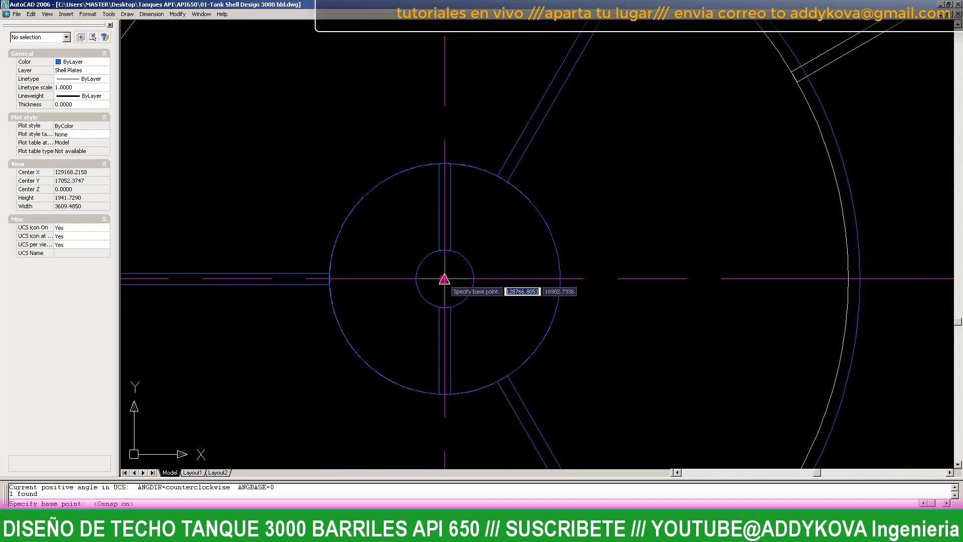
left_click(445, 279)
scroll(482, 291, "down", 2)
scroll(482, 291, "down", 2)
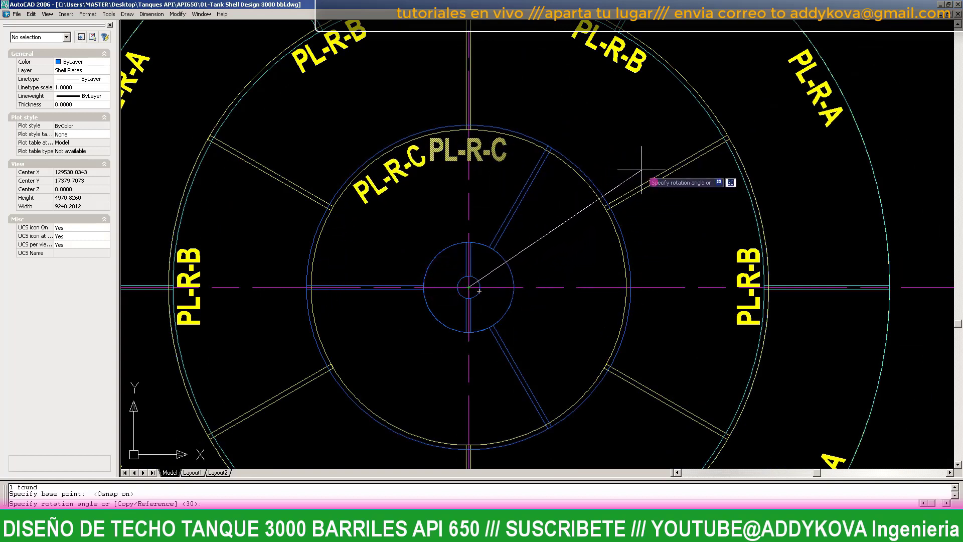
key("F3")
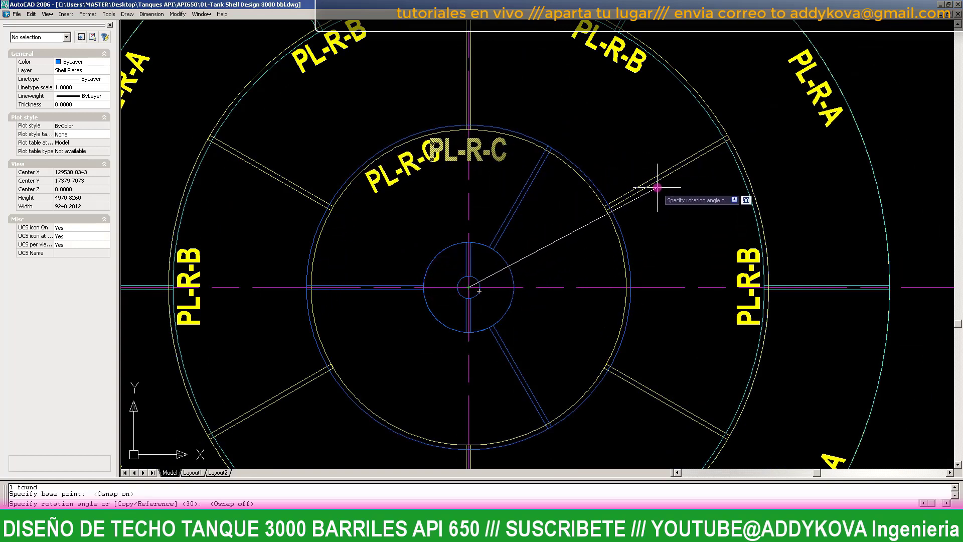
key("Escape")
key("Escape")
- Reselect the PL-R-C label and begin rotating it again
scroll(344, 183, "down", 2)
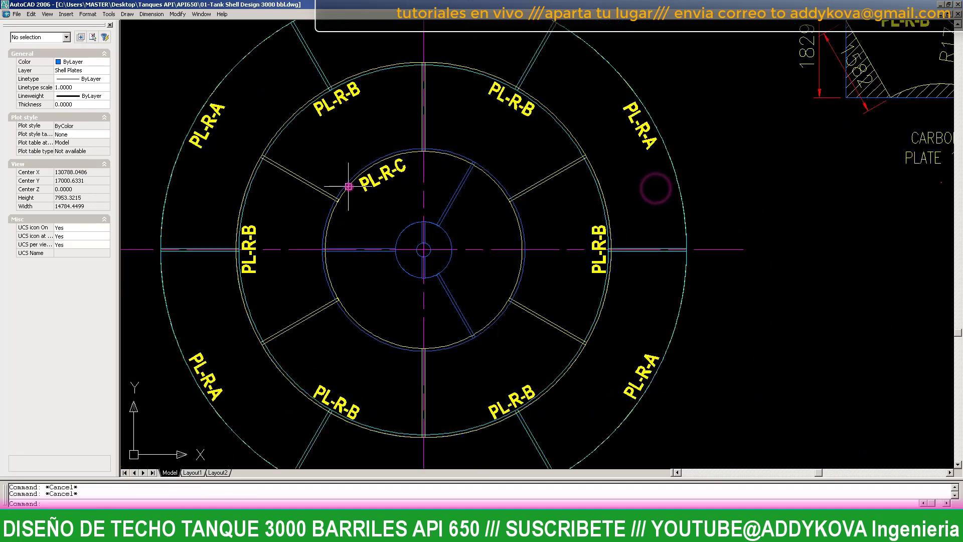
scroll(413, 166, "up", 1)
left_click(386, 185)
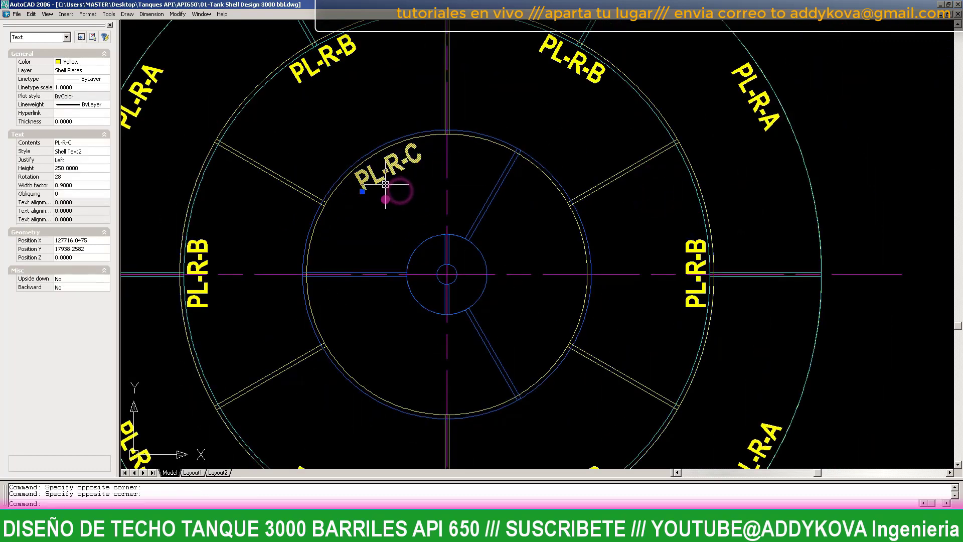
type("ro")
key("Return")
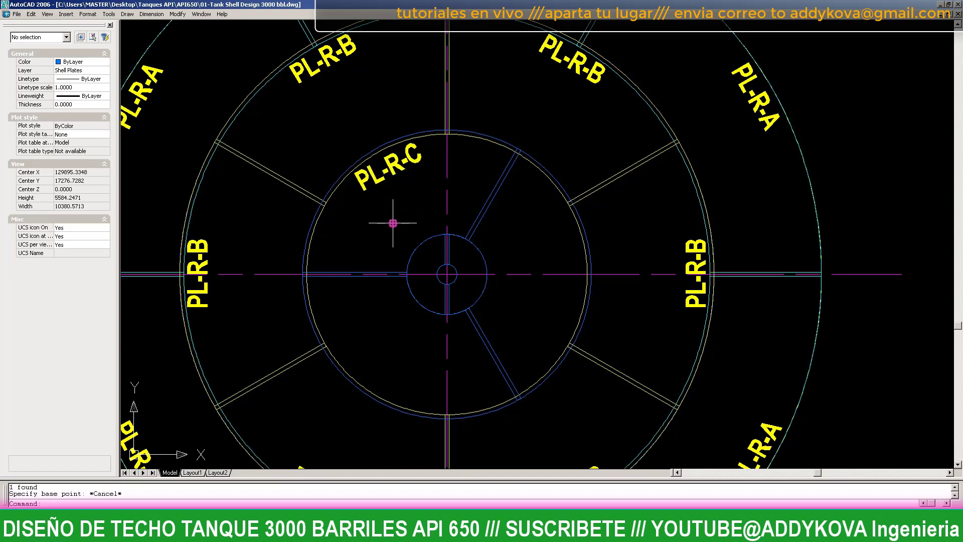
- Polar-array the PL-R-C label three times around the roof centre
left_click(391, 170)
key("Escape")
key("Escape")
type("ARRA")
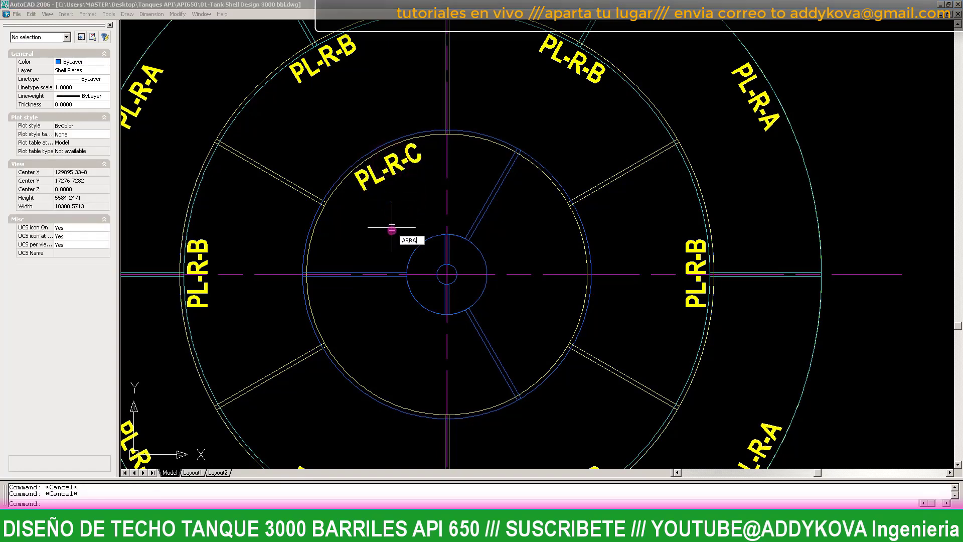
type("Y")
key("Return")
left_click(540, 188)
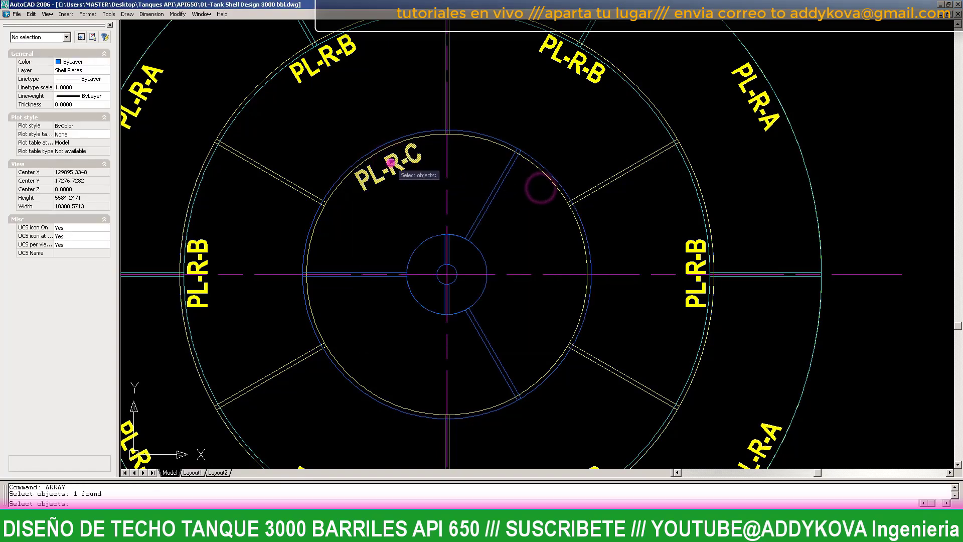
key("Return")
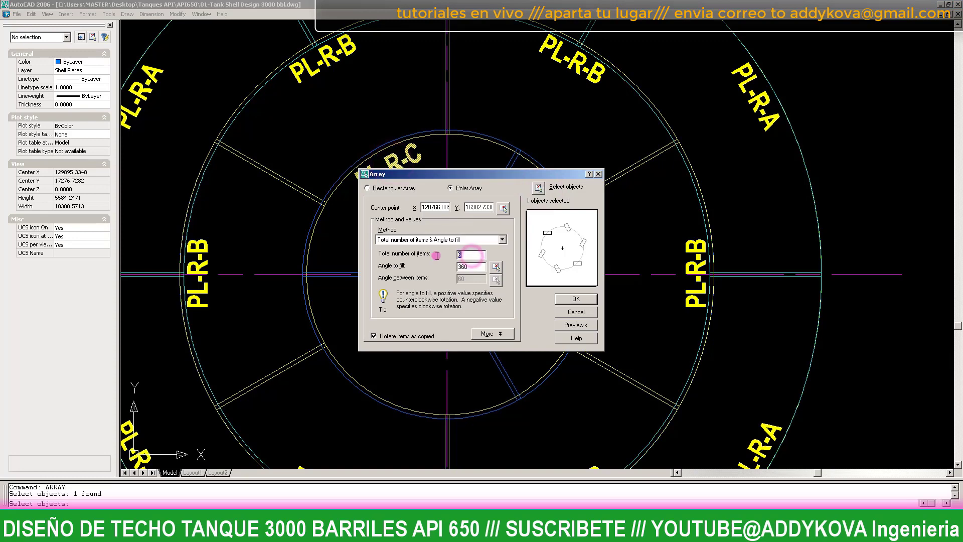
left_click(582, 299)
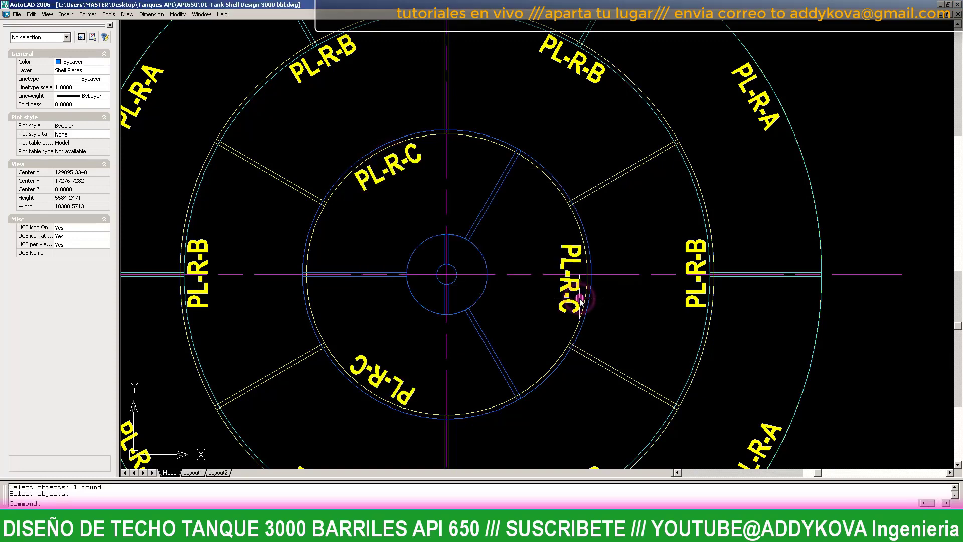
- Delete the upside-down PL-R-C copy
scroll(451, 327, "down", 1)
scroll(437, 352, "up", 2)
left_click(419, 336)
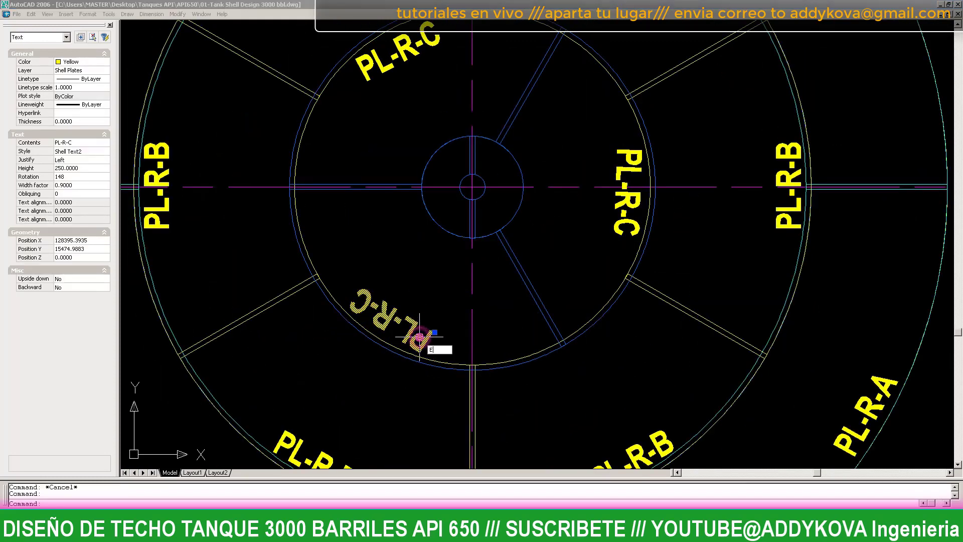
key("Delete")
- Mirror the top PL-R-C label to the bottom, keeping the original
scroll(427, 158, "down", 2)
left_click(409, 91)
type("mi")
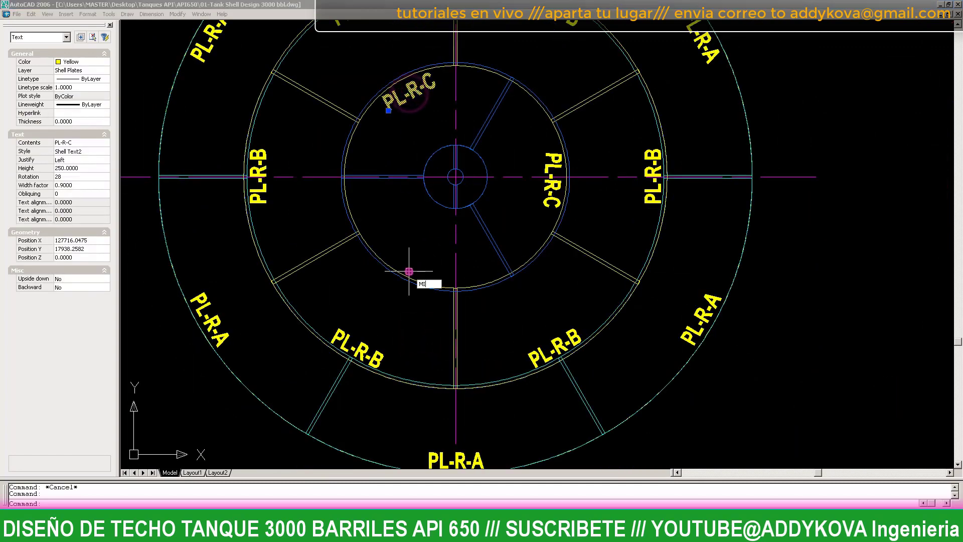
key("Return")
scroll(454, 177, "up", 3)
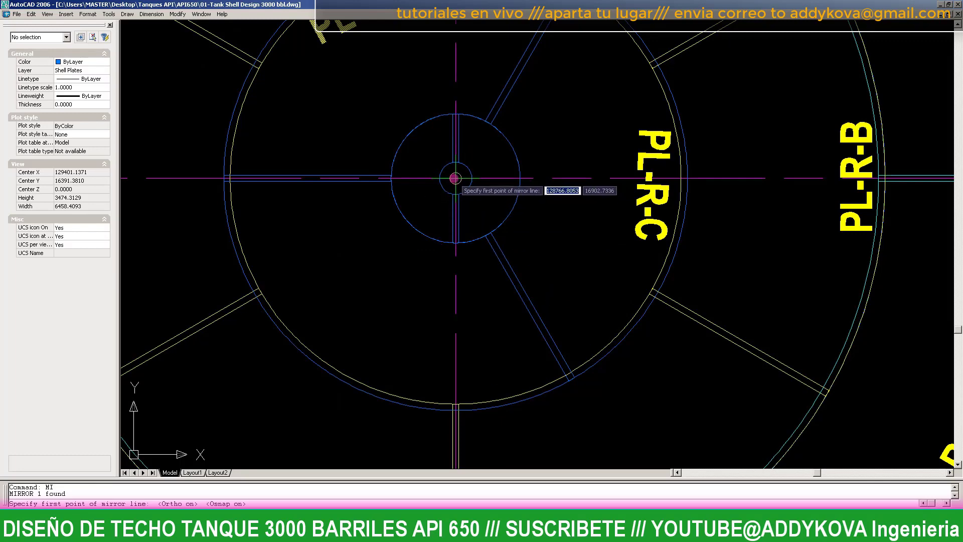
scroll(552, 226, "down", 4)
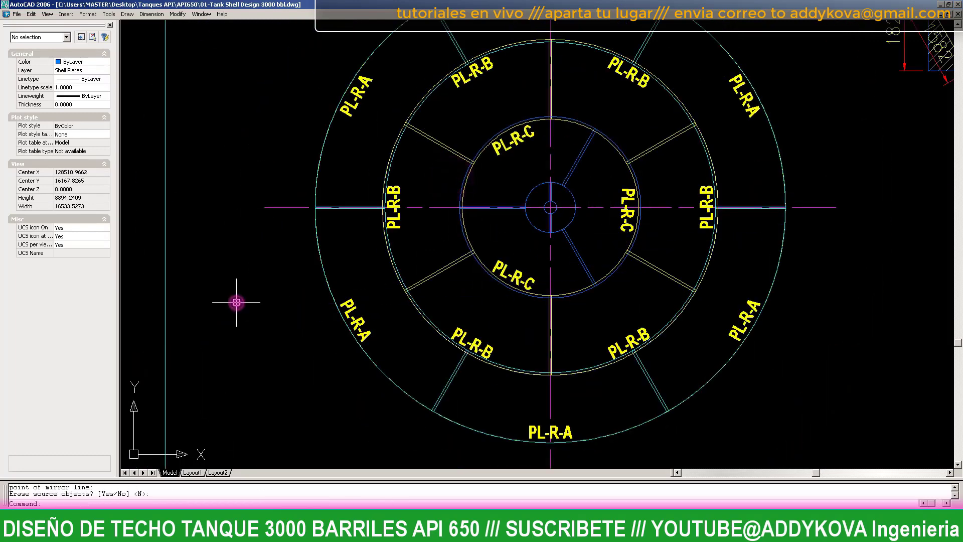
scroll(586, 201, "up", 3)
scroll(585, 200, "down", 3)
scroll(587, 226, "up", 4)
key("Escape")
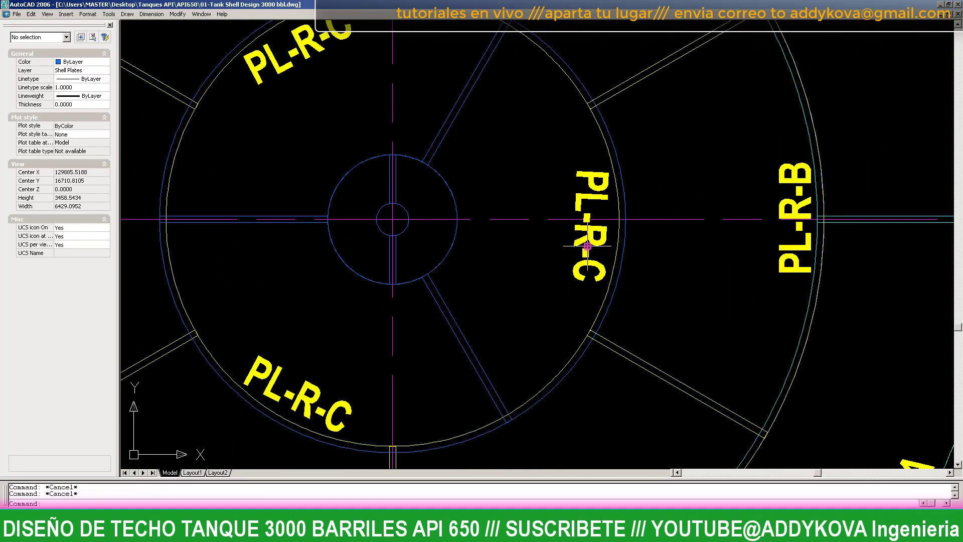
- Attempt to rotate the right PL-R-C label, then cancel, leaving it unchanged
left_click(589, 238)
type("ro")
key("Return")
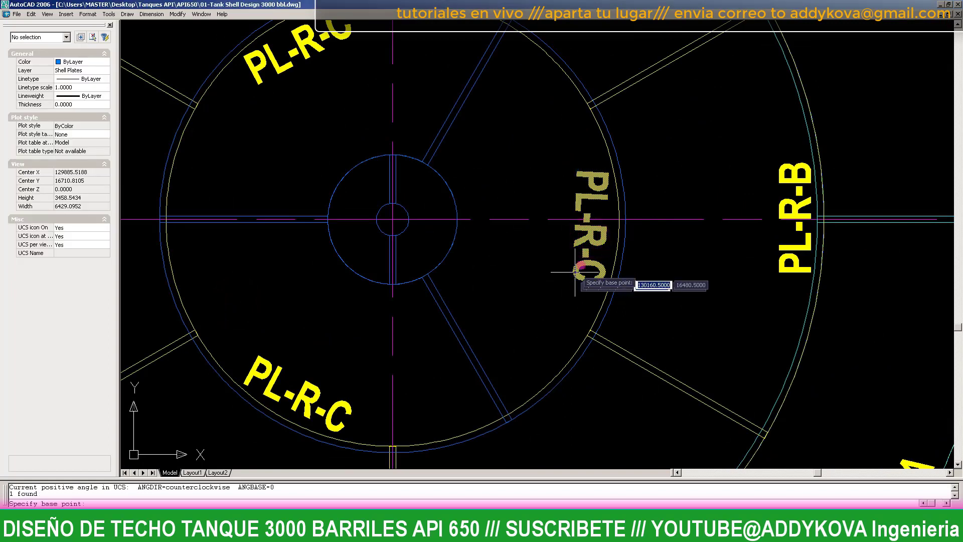
left_click(589, 231)
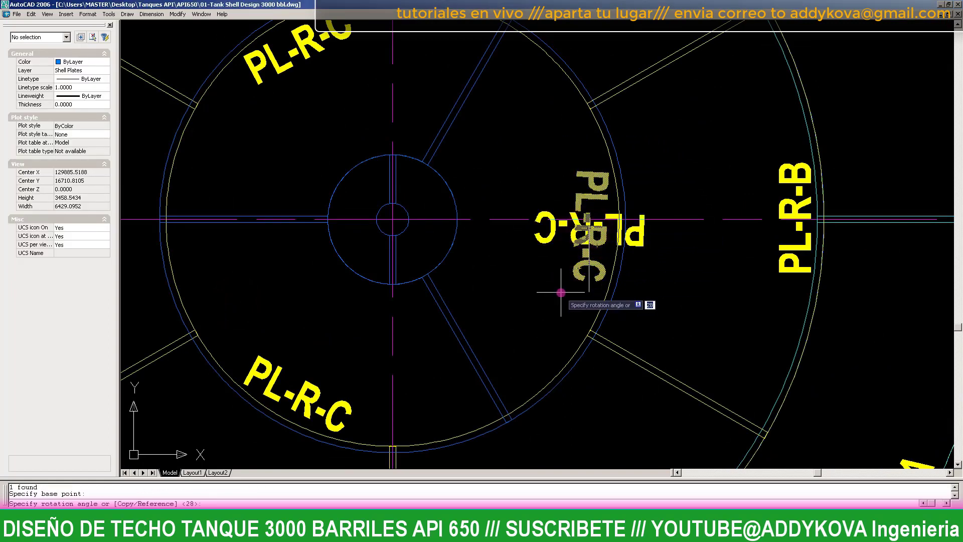
key("F8")
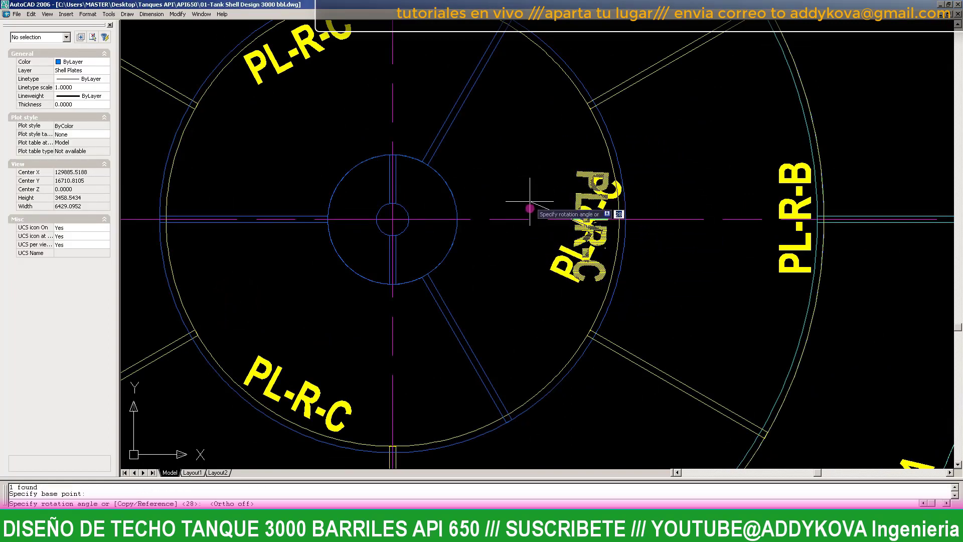
key("Escape")
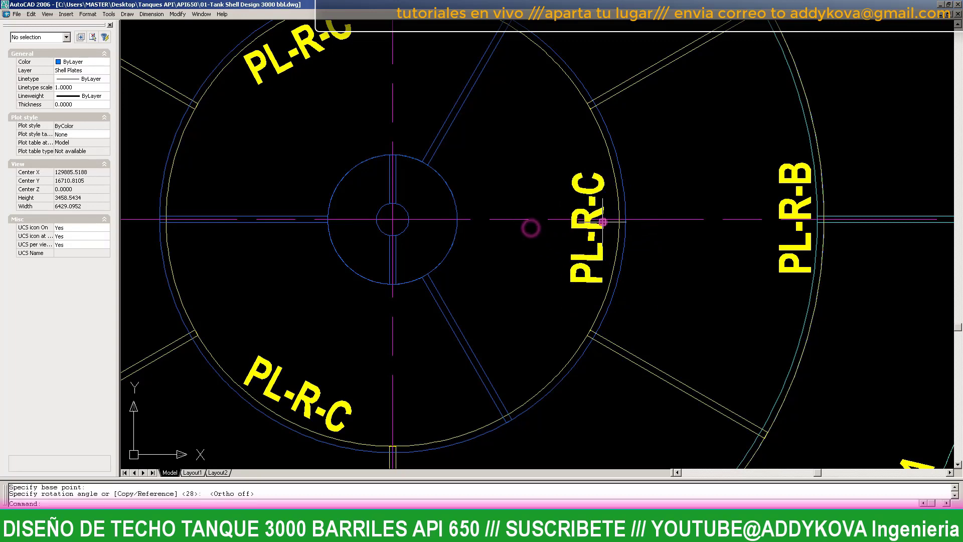
scroll(532, 227, "down", 4)
scroll(462, 251, "up", 2)
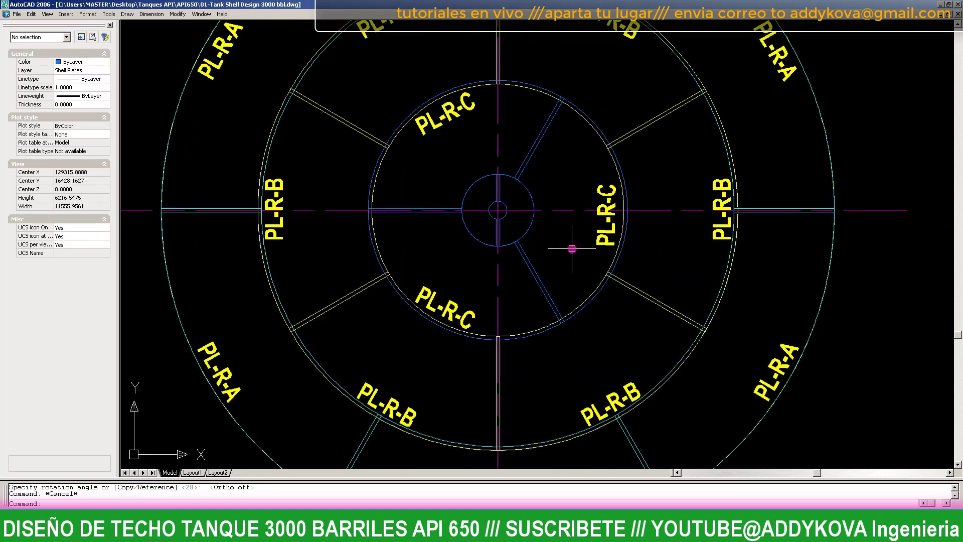
scroll(436, 212, "down", 6)
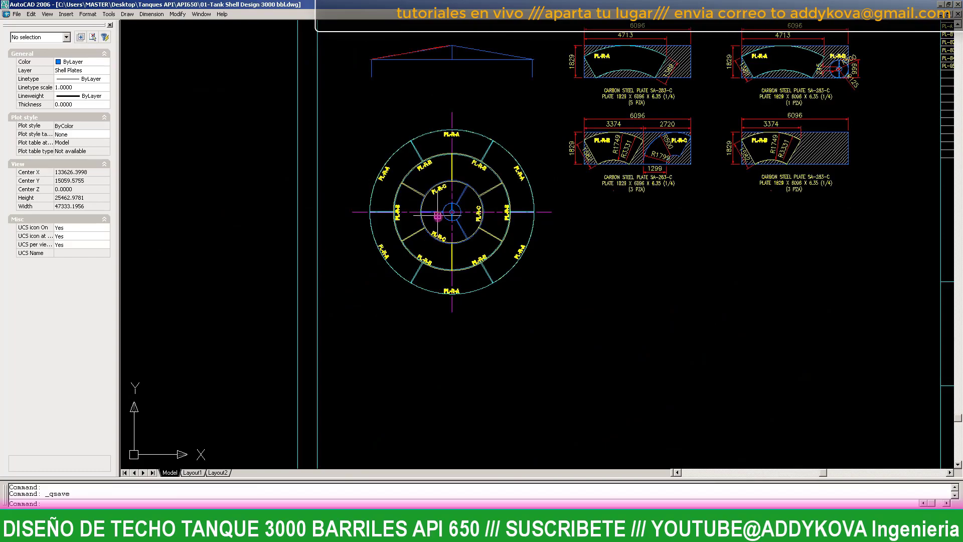
- Copy the PL-R-D label from the plate detail into the roof layout's centre circle
key("Escape")
scroll(446, 216, "up", 4)
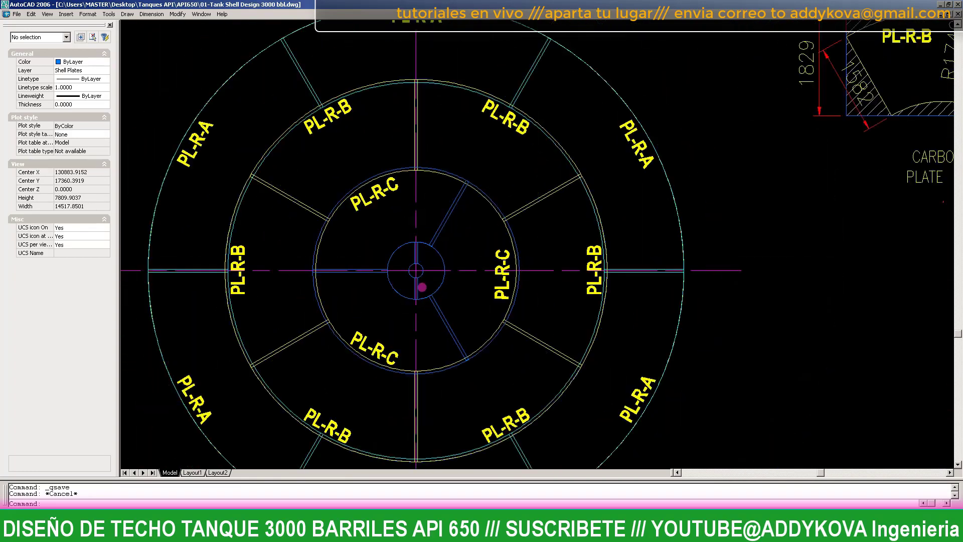
scroll(925, 167, "up", 2)
scroll(626, 183, "down", 4)
scroll(810, 59, "up", 2)
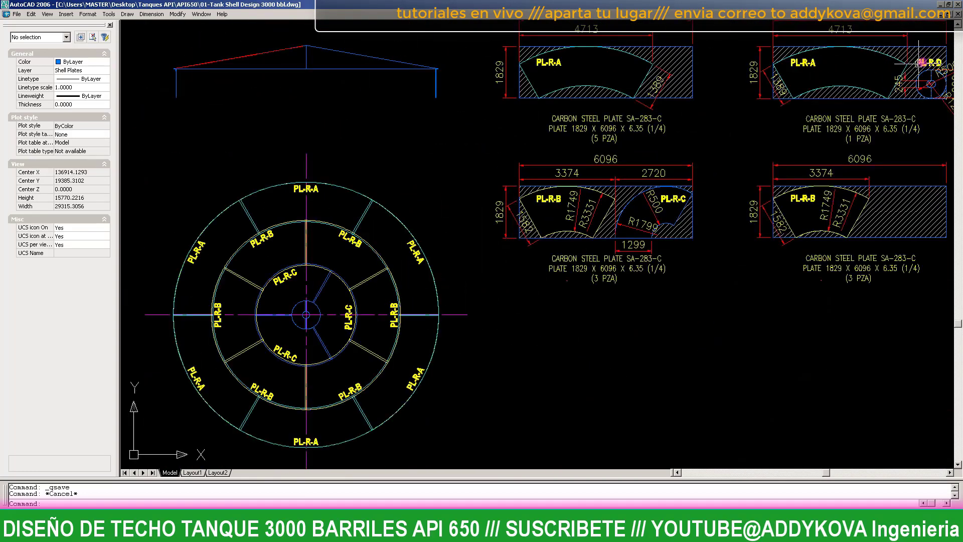
scroll(929, 62, "up", 5)
left_click(932, 67)
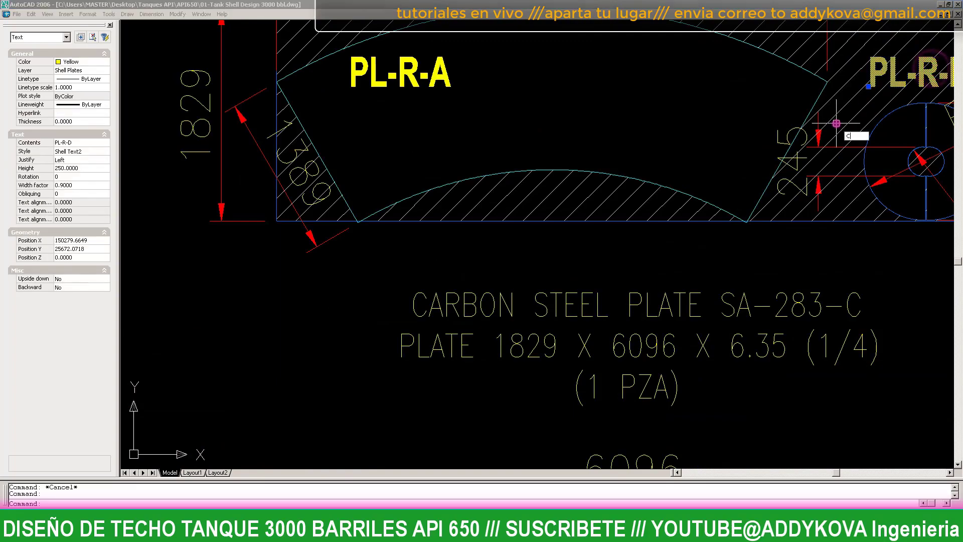
type("CO")
key("Return")
scroll(894, 71, "up", 6)
left_click(895, 72)
scroll(622, 233, "down", 8)
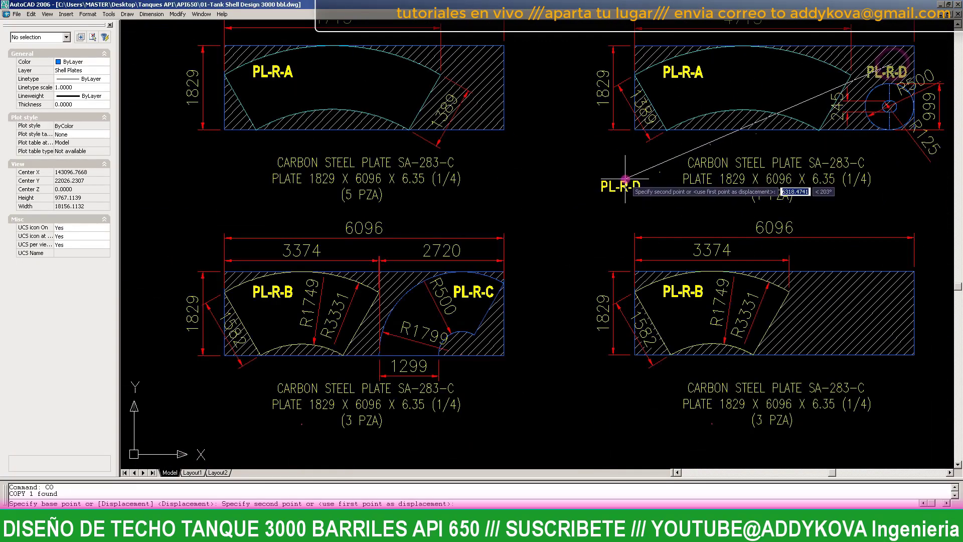
scroll(647, 200, "down", 10)
scroll(366, 221, "up", 7)
scroll(355, 226, "up", 3)
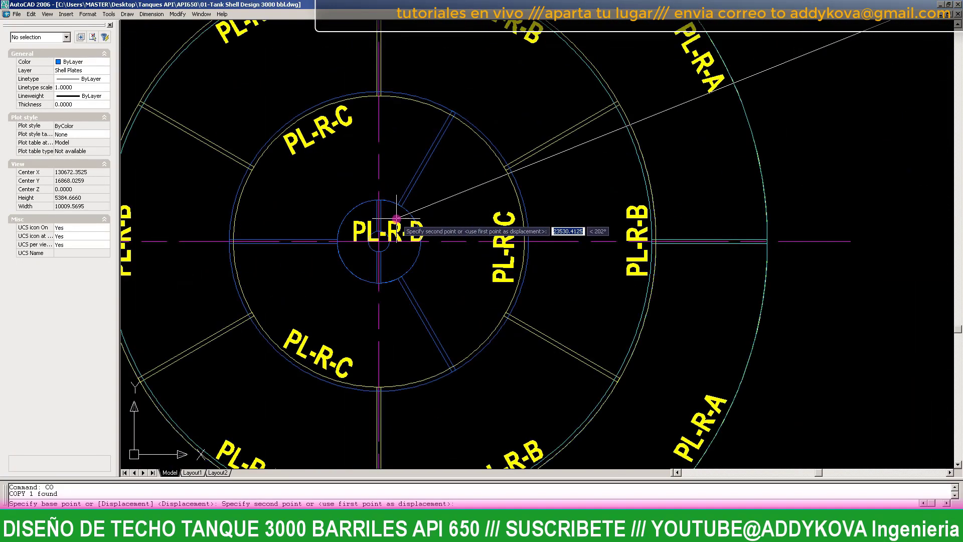
scroll(344, 189, "up", 2)
scroll(262, 194, "up", 2)
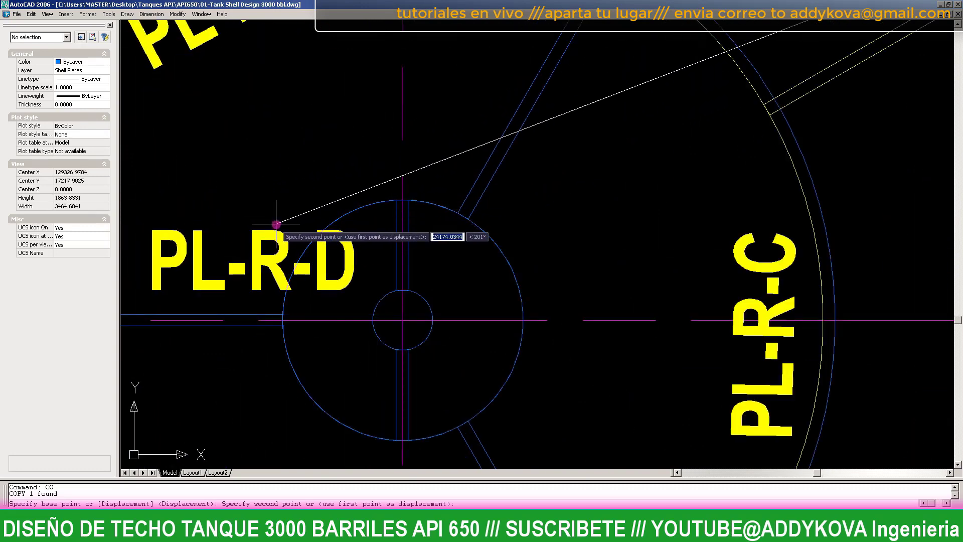
scroll(278, 218, "up", 2)
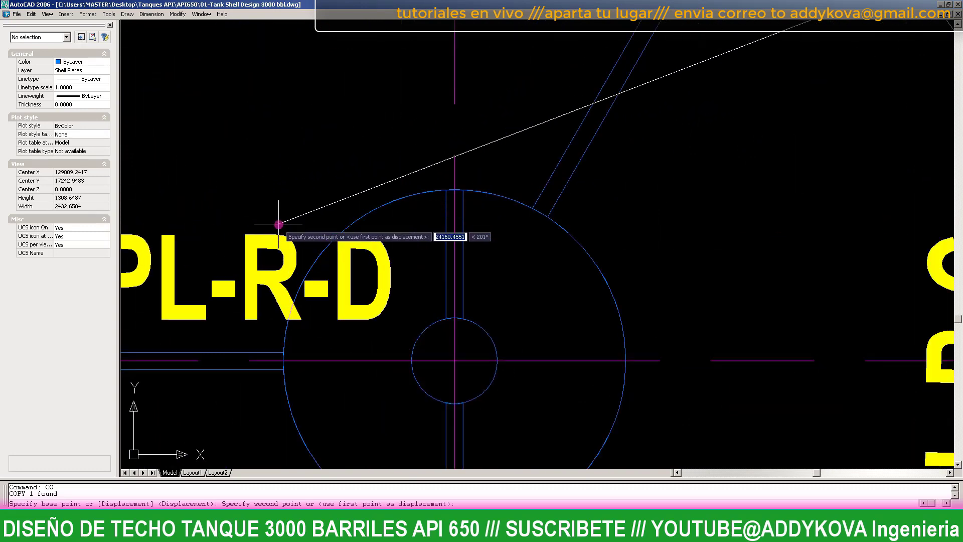
left_click(485, 223)
scroll(481, 221, "down", 2)
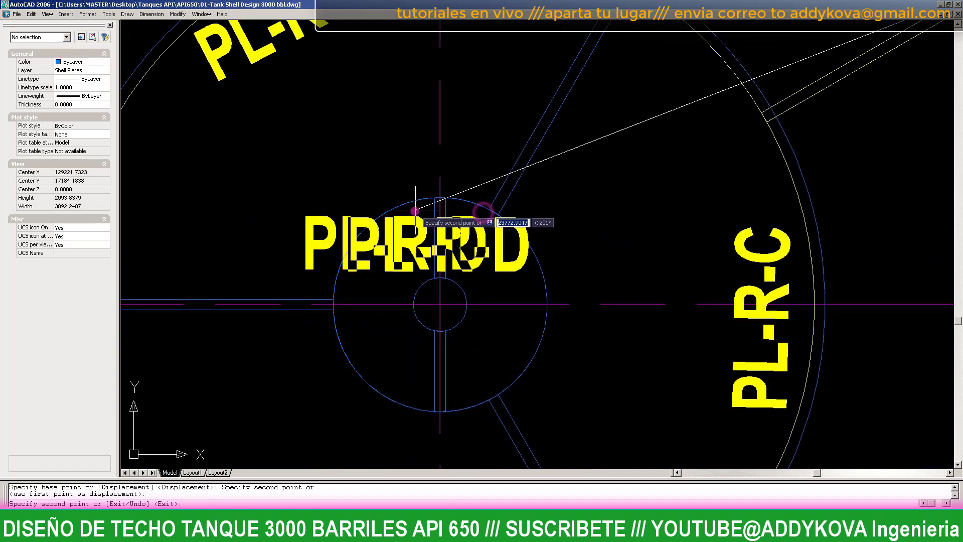
scroll(426, 224, "down", 3)
key("Escape")
- Zoom Window to frame the roof layout together with the plate details
scroll(406, 224, "down", 4)
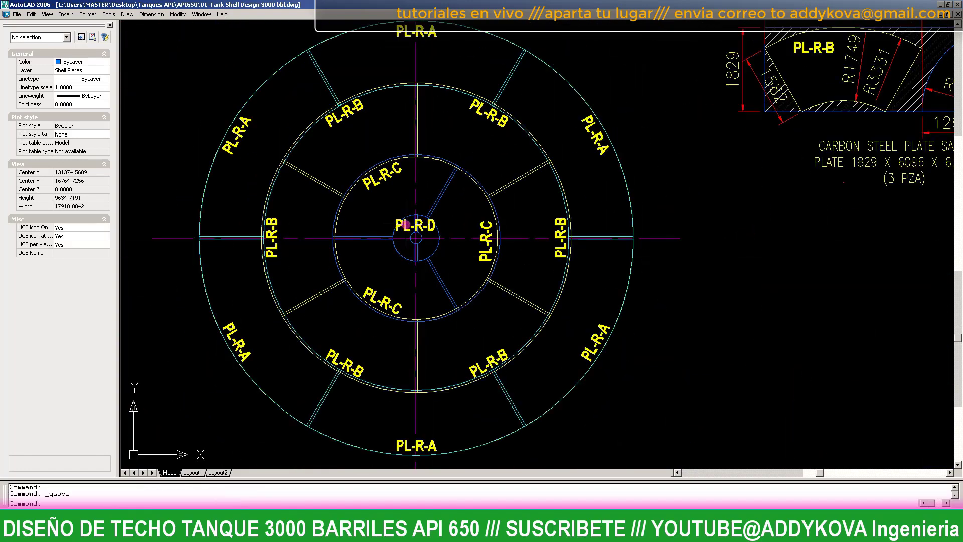
scroll(413, 264, "down", 6)
scroll(413, 259, "up", 5)
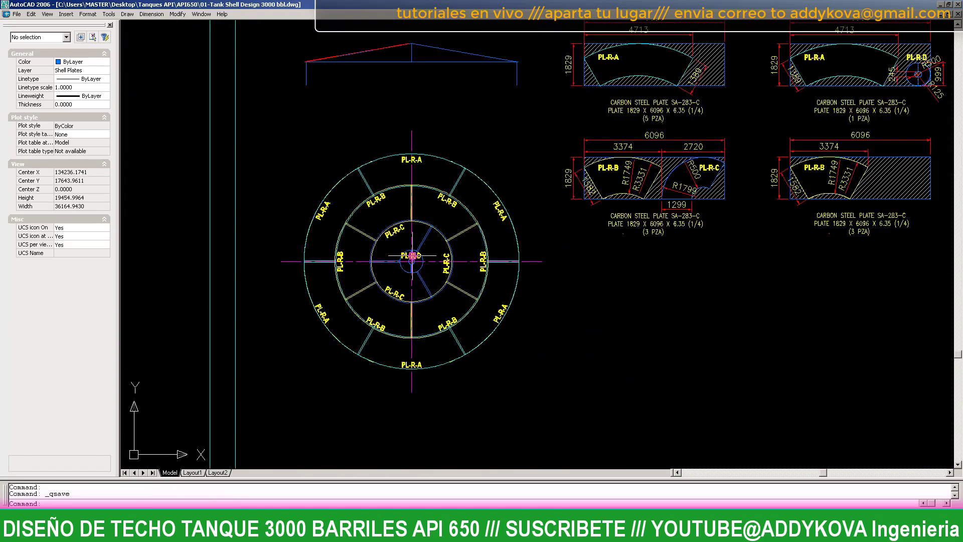
scroll(396, 287, "down", 3)
scroll(397, 287, "down", 2)
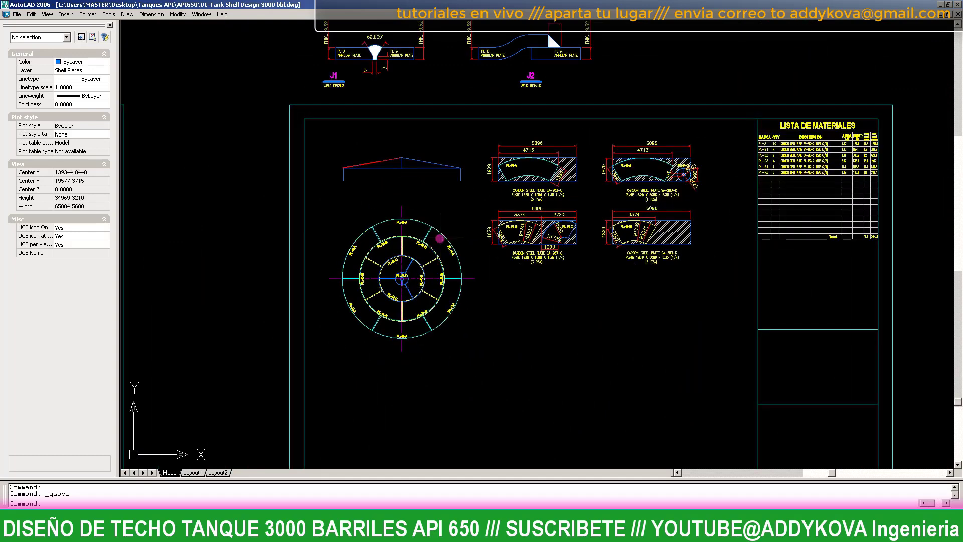
scroll(400, 235, "up", 2)
type("z")
key("Return")
type("w")
key("Return")
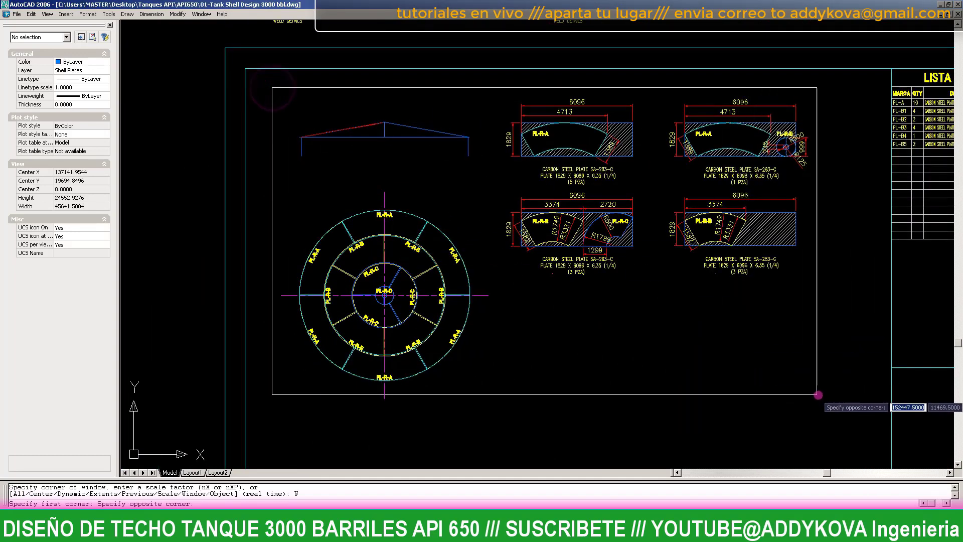
left_click(821, 411)
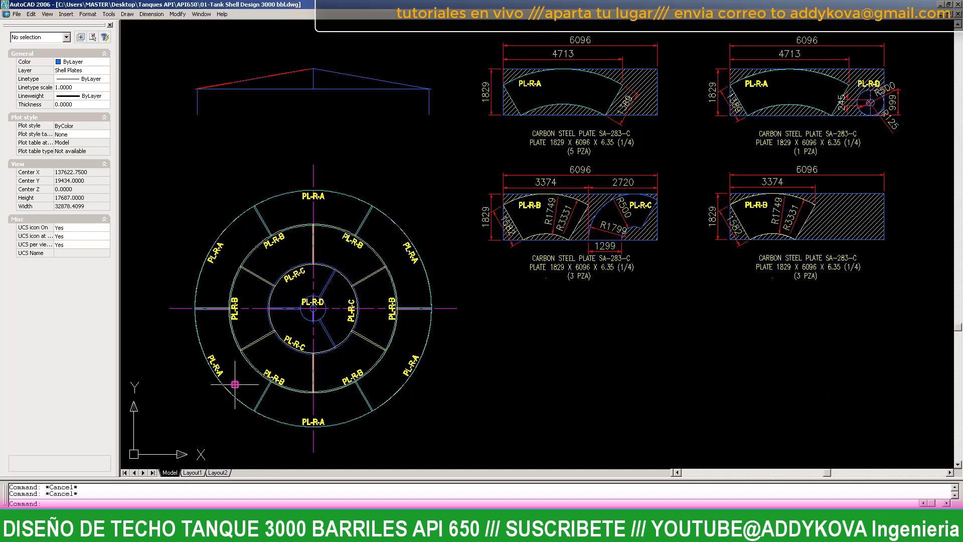
scroll(205, 309, "up", 2)
scroll(206, 309, "up", 6)
- Add aligned dimensions 1389 across the outer ring and 1582 across the middle ring
type("dal")
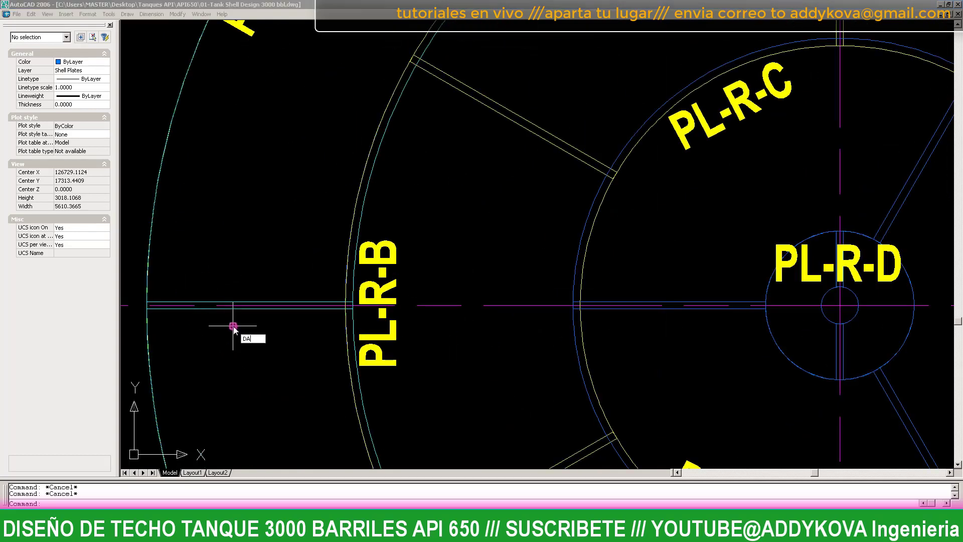
key("Return")
scroll(161, 279, "up", 5)
scroll(222, 264, "up", 3)
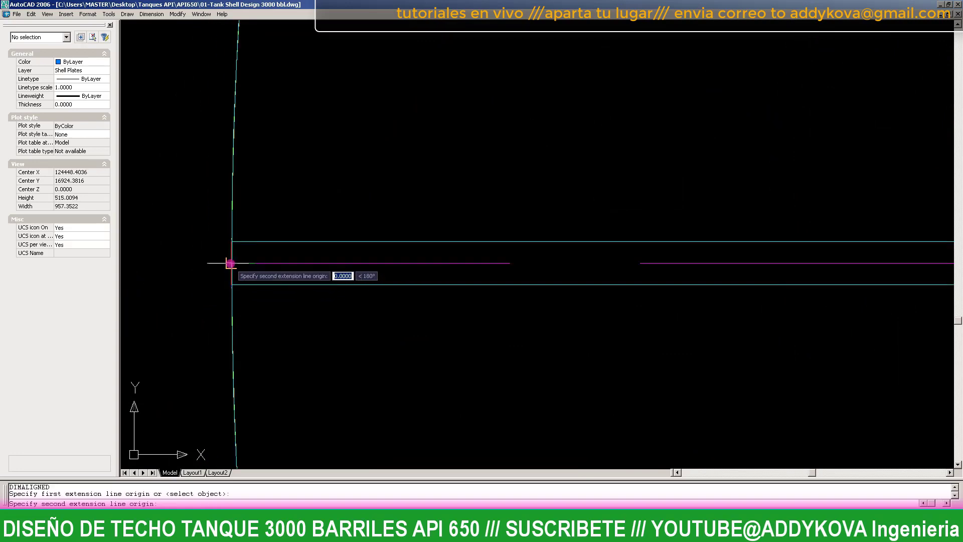
scroll(230, 263, "down", 4)
left_click(702, 257)
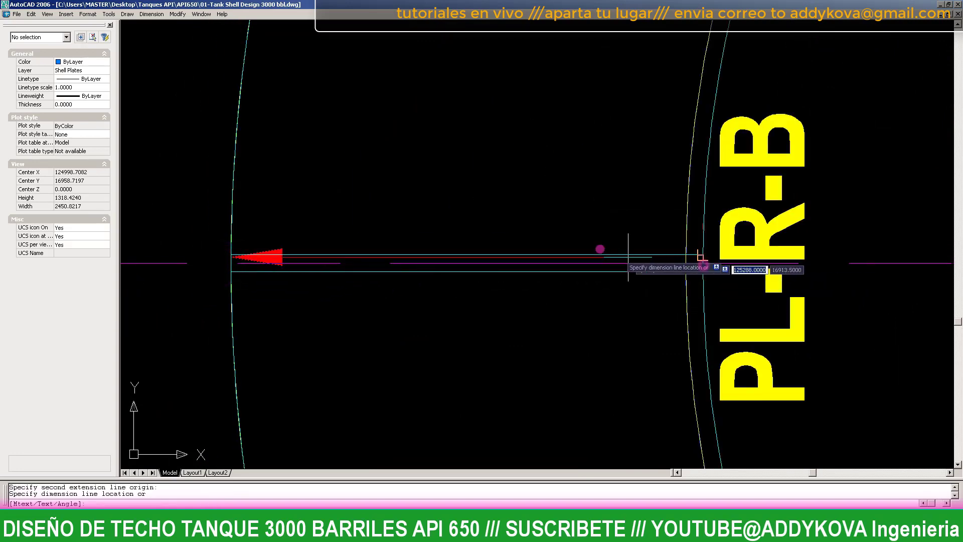
scroll(628, 257, "down", 7)
scroll(580, 327, "up", 4)
left_click(582, 419)
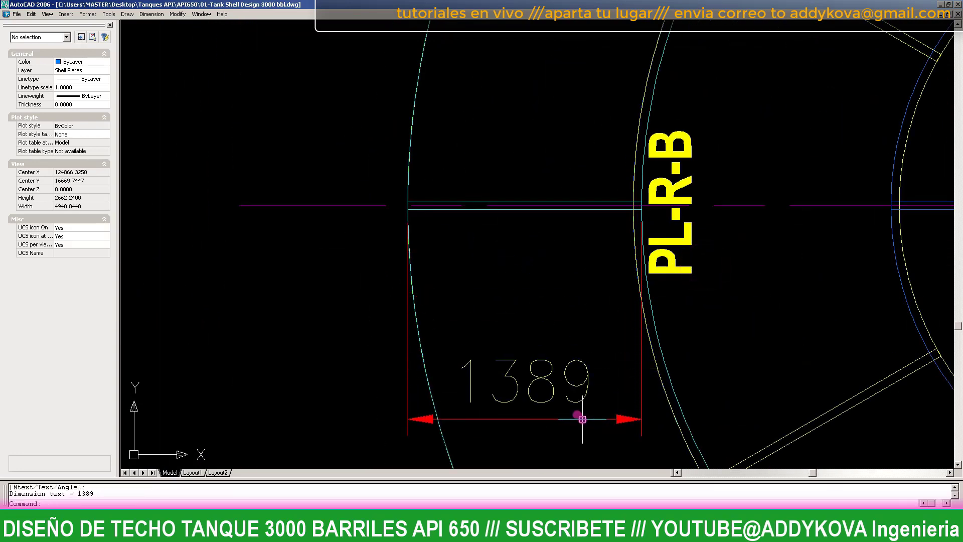
scroll(582, 419, "down", 5)
scroll(499, 322, "up", 6)
key("Return")
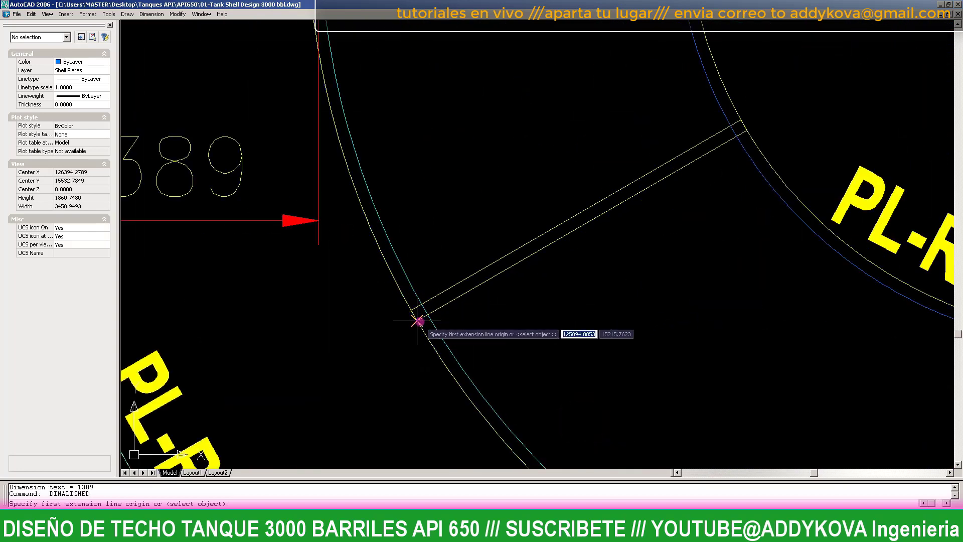
left_click(417, 321)
scroll(732, 150, "up", 4)
left_click(738, 135)
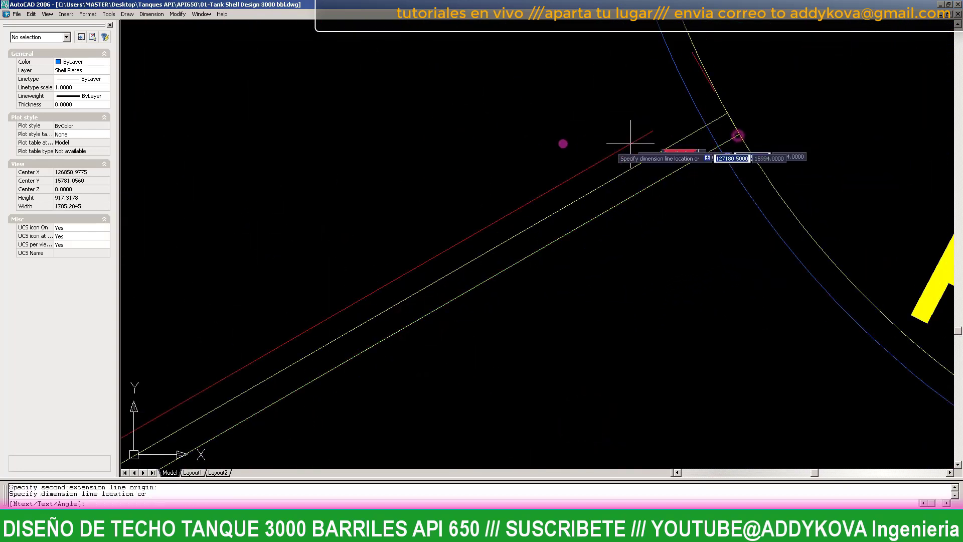
scroll(630, 143, "down", 8)
left_click(631, 260)
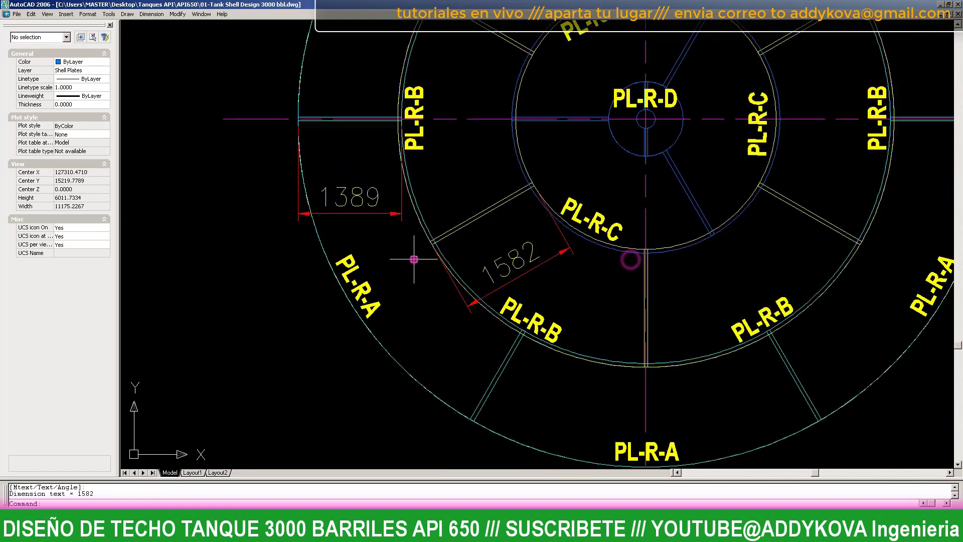
- Add aligned dimensions 1299 across the inner ring and 1000 across the central plate
key("Return")
scroll(620, 265, "down", 1)
scroll(617, 267, "up", 4)
scroll(567, 184, "down", 4)
scroll(496, 160, "up", 6)
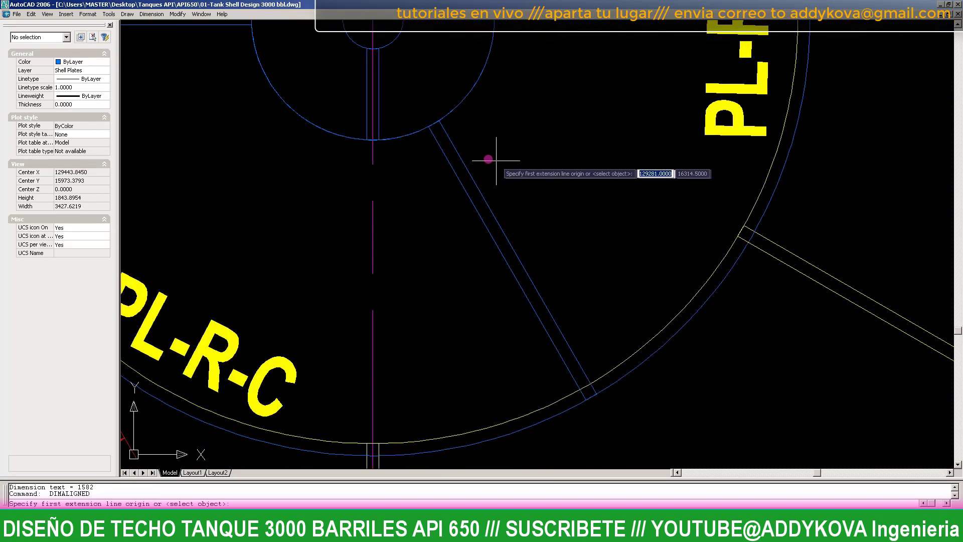
left_click(598, 394)
scroll(516, 397, "down", 4)
scroll(492, 452, "up", 5)
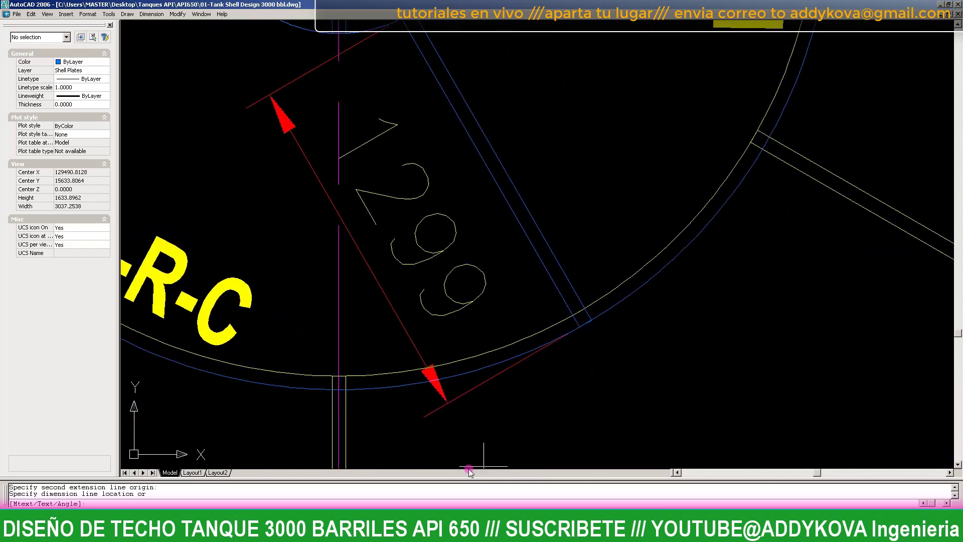
left_click(462, 451)
scroll(490, 338, "down", 3)
scroll(494, 334, "down", 2)
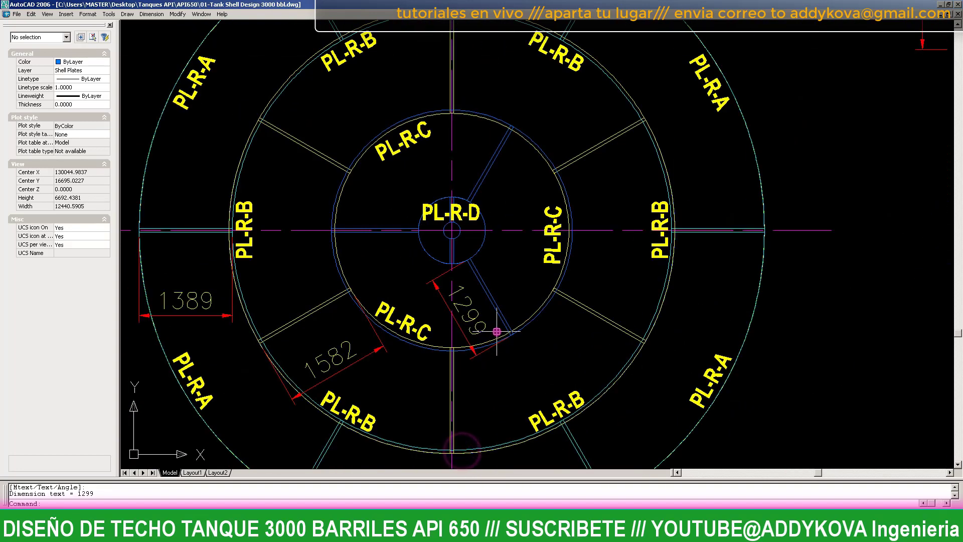
scroll(497, 331, "up", 3)
key("Return")
scroll(436, 329, "up", 2)
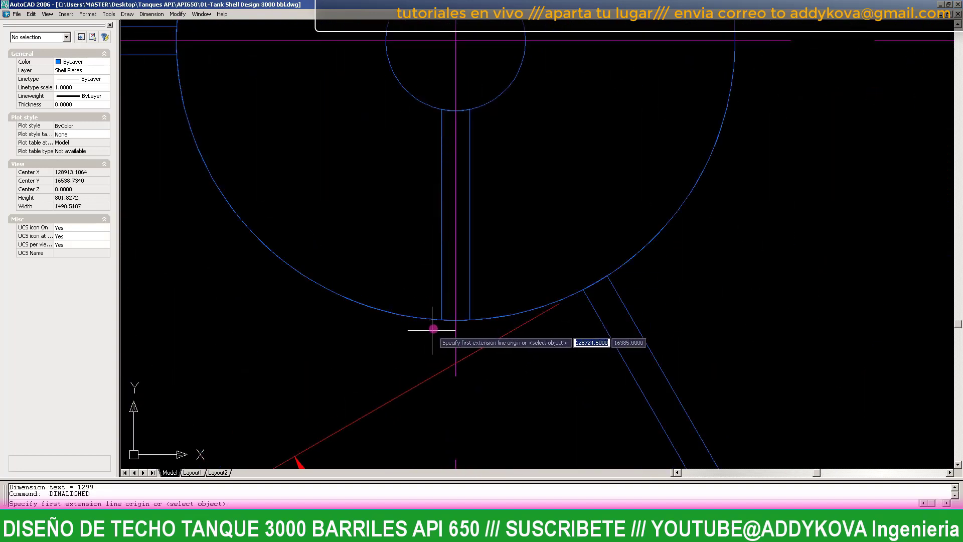
left_click(455, 320)
scroll(451, 322, "down", 2)
scroll(452, 154, "up", 2)
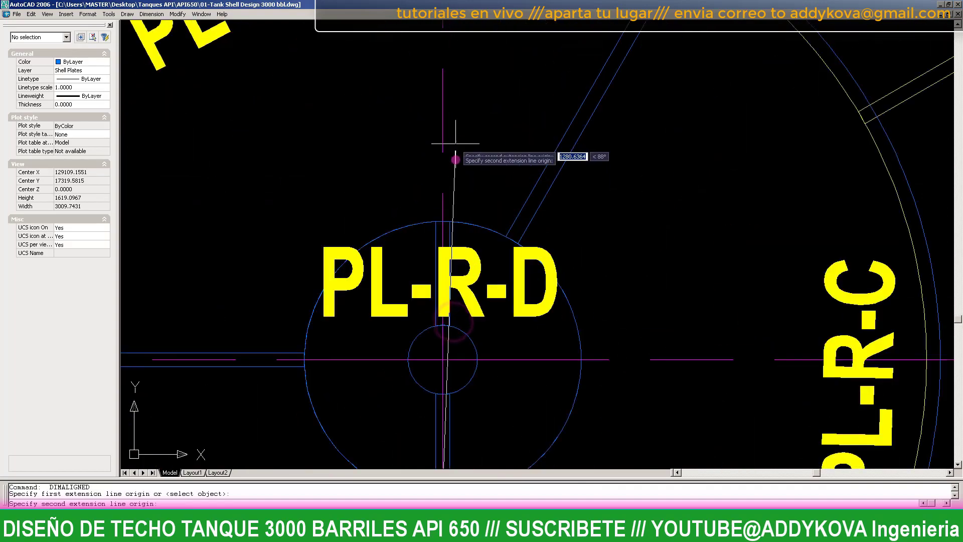
scroll(462, 216, "up", 2)
left_click(438, 221)
scroll(437, 221, "down", 5)
scroll(398, 268, "up", 3)
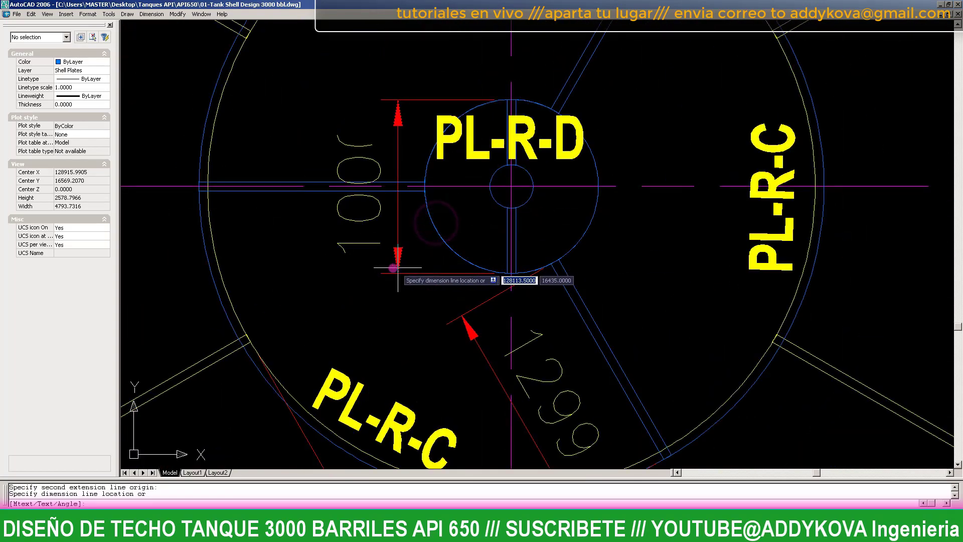
scroll(443, 220, "down", 5)
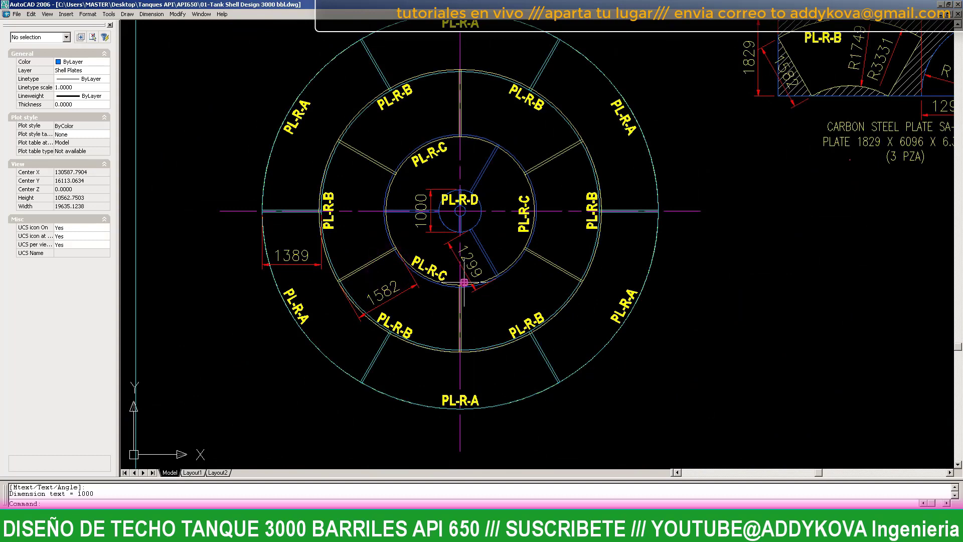
scroll(464, 282, "down", 2)
scroll(427, 260, "up", 3)
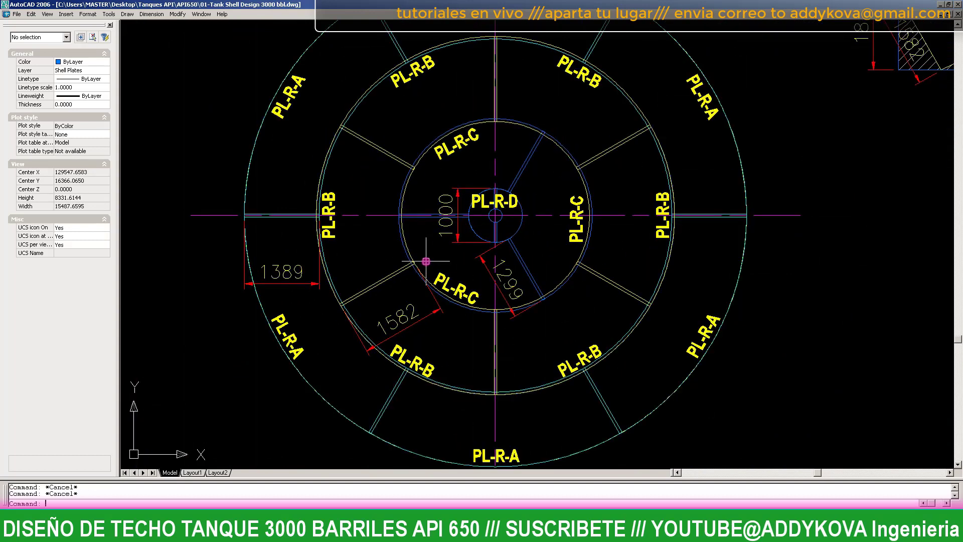
- Dimension the overall 9340 roof width with DAL, snapping to the roof's right outer edge
type("dal")
key("Return")
scroll(155, 211, "up", 8)
scroll(196, 238, "up", 4)
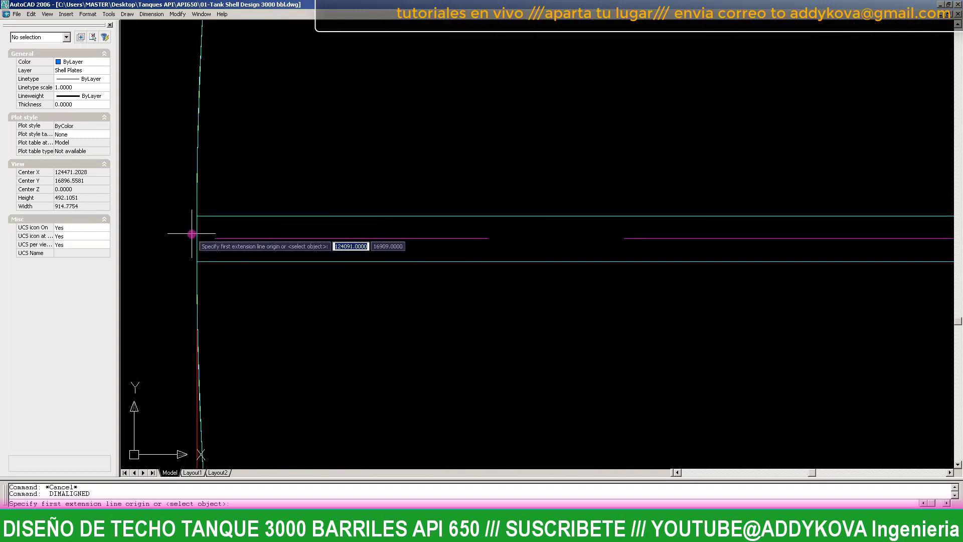
scroll(195, 238, "down", 12)
scroll(506, 269, "up", 4)
scroll(608, 287, "up", 3)
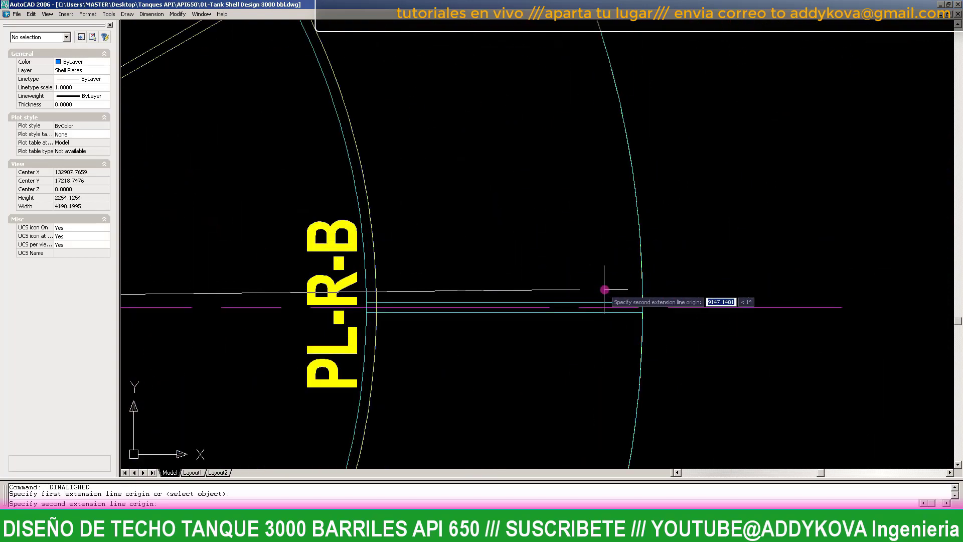
scroll(669, 321, "up", 1)
scroll(669, 321, "up", 3)
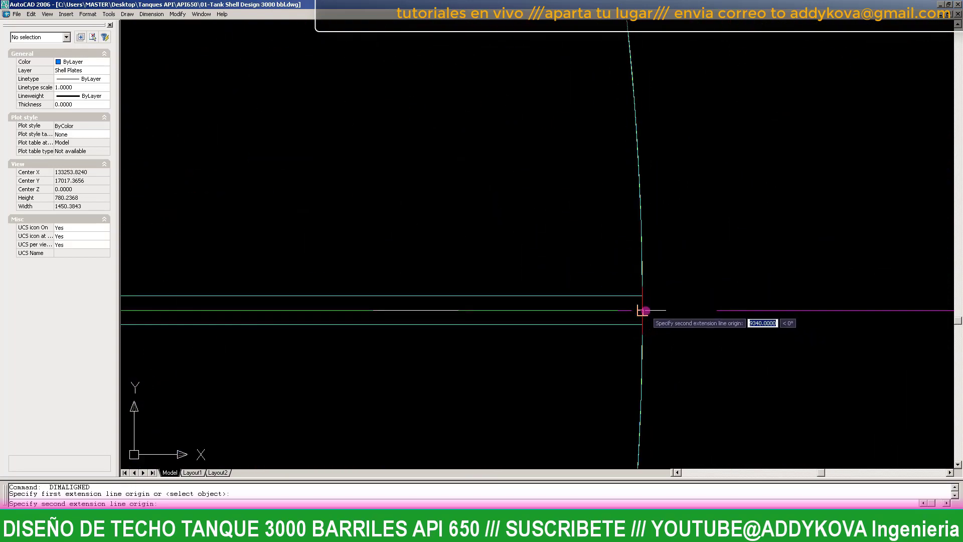
left_click(643, 311)
scroll(640, 319, "down", 12)
scroll(639, 263, "up", 3)
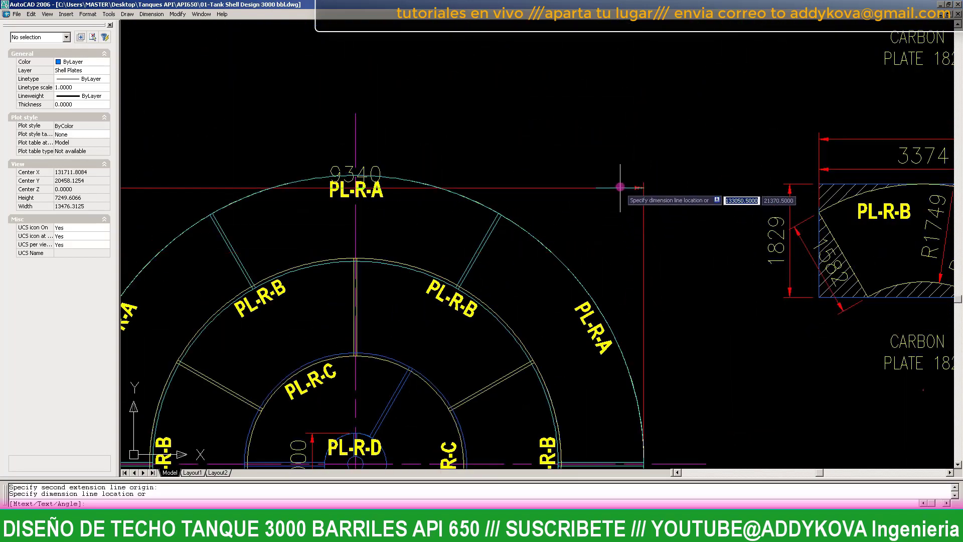
scroll(621, 108, "down", 2)
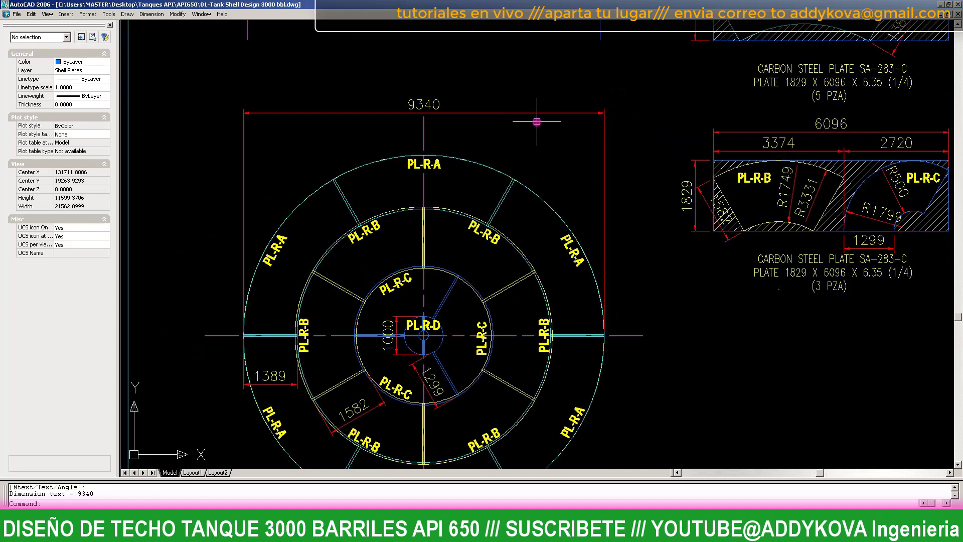
scroll(413, 227, "down", 4)
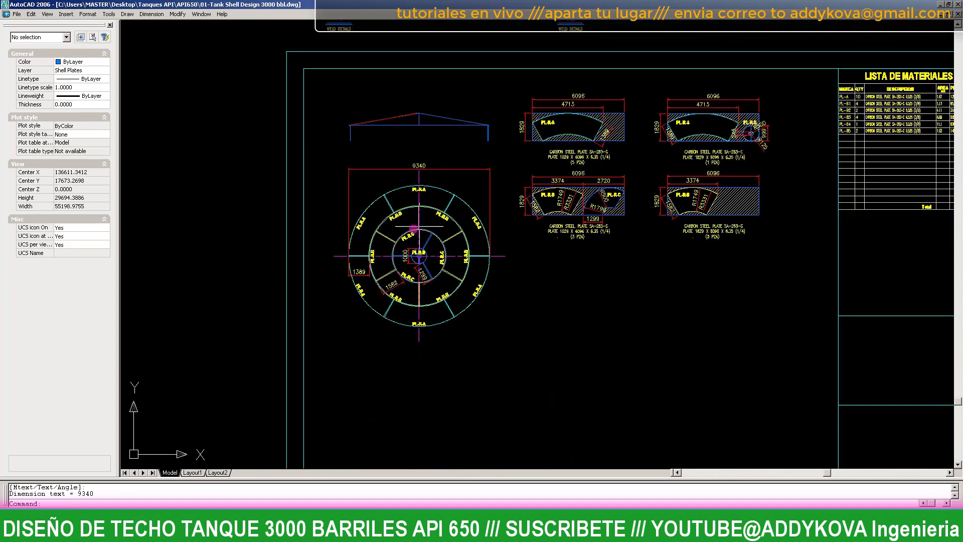
- Dimension the first sloped roof segment as 1389 from the roof's outer corner
scroll(368, 124, "up", 7)
scroll(344, 155, "up", 7)
scroll(314, 179, "up", 5)
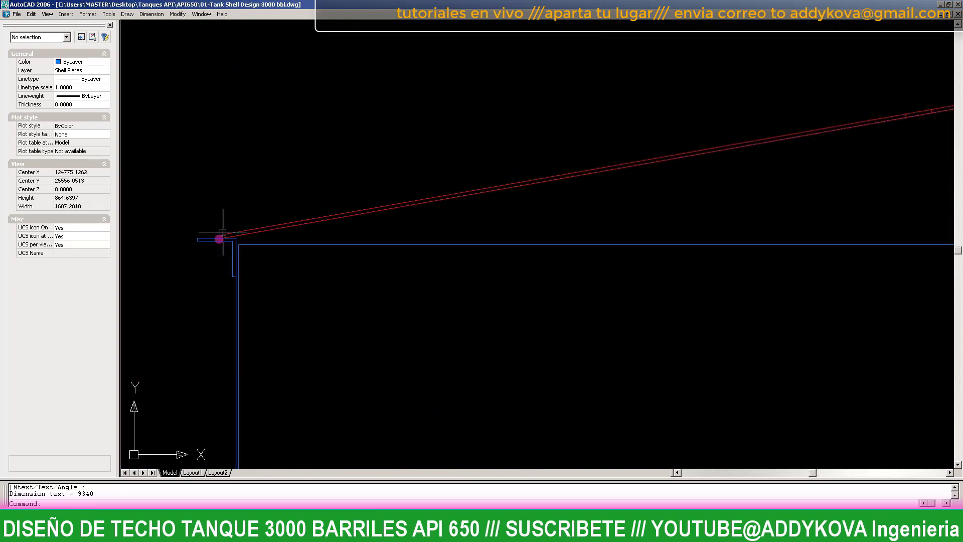
scroll(221, 237, "up", 6)
key("Return")
scroll(217, 236, "down", 2)
left_click(248, 194)
scroll(232, 286, "down", 7)
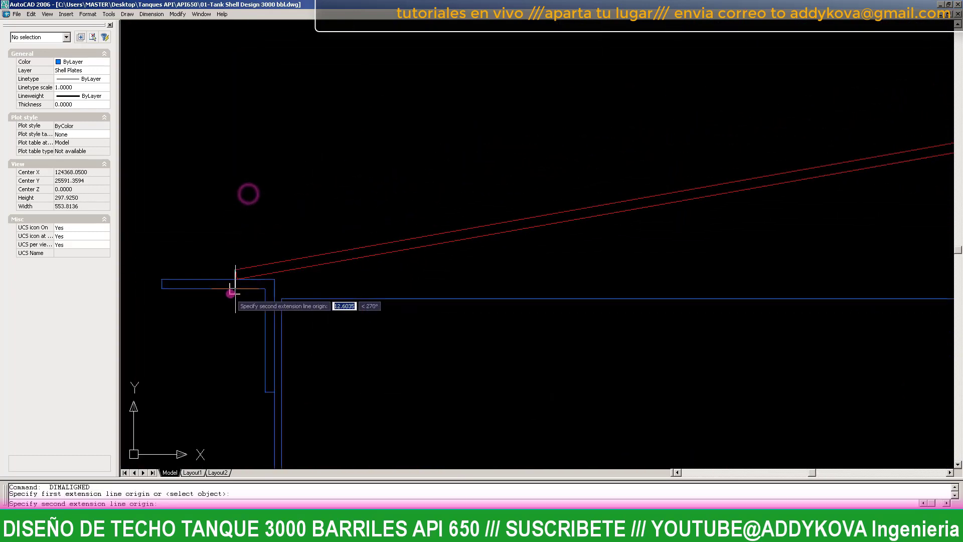
scroll(703, 217, "up", 2)
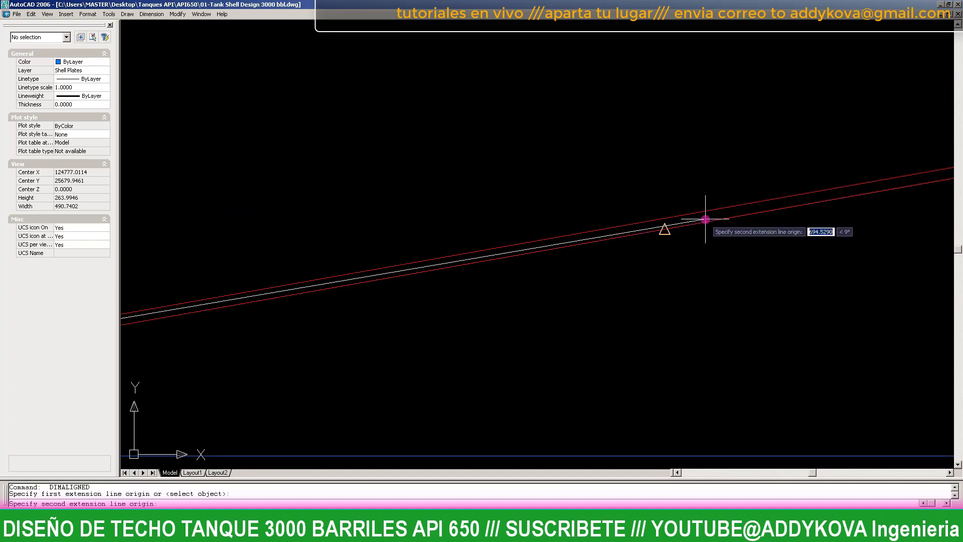
scroll(606, 237, "down", 2)
scroll(742, 189, "down", 2)
scroll(743, 200, "up", 3)
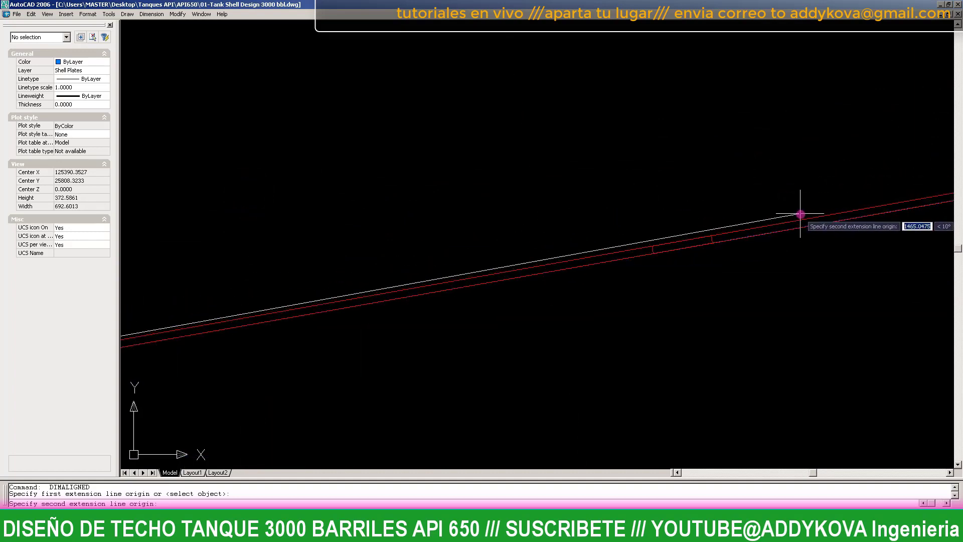
scroll(703, 231, "up", 4)
scroll(633, 256, "up", 3)
scroll(611, 251, "up", 2)
left_click(610, 245)
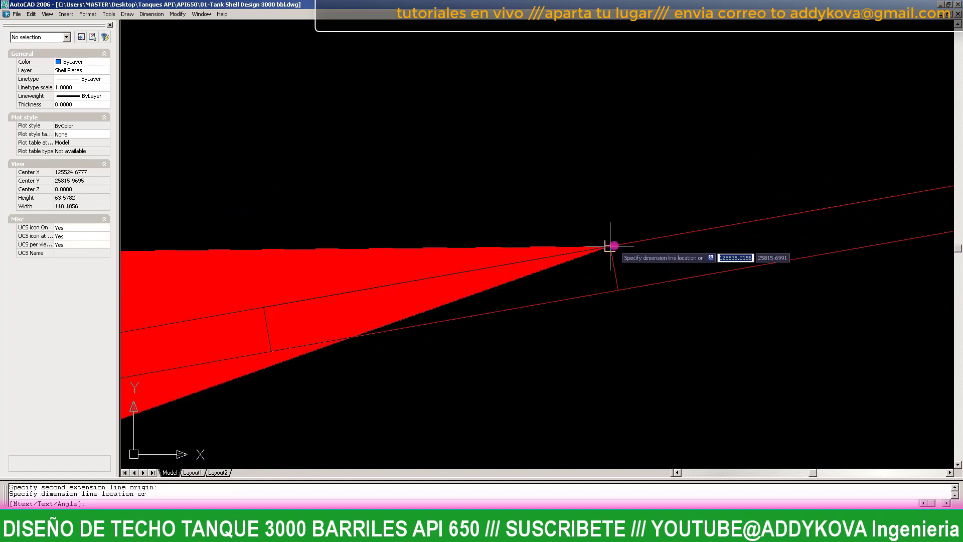
scroll(613, 246, "down", 14)
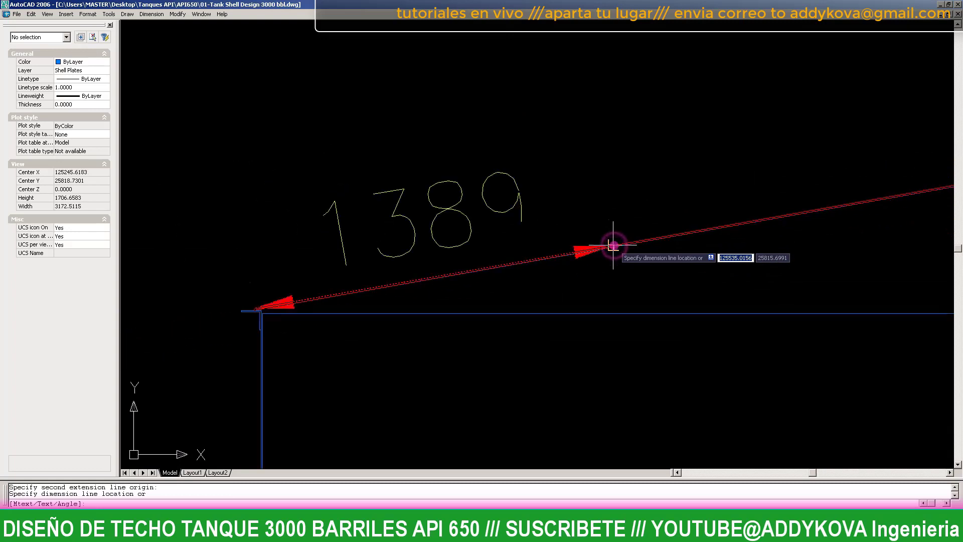
left_click(605, 201)
scroll(618, 241, "up", 6)
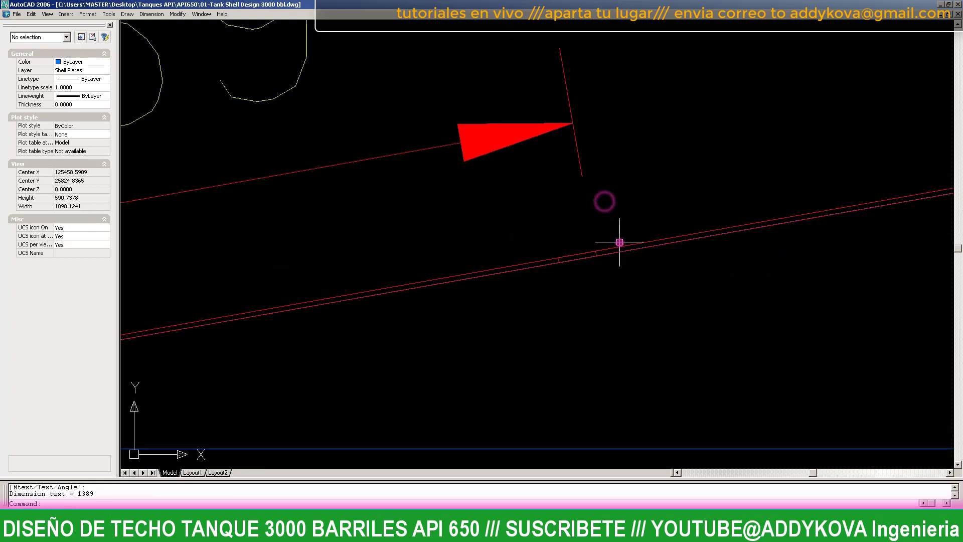
- Add the 1582 aligned dimension for the second roof plate segment along the slope
key("Return")
scroll(608, 261, "up", 2)
scroll(532, 263, "up", 4)
scroll(441, 211, "up", 3)
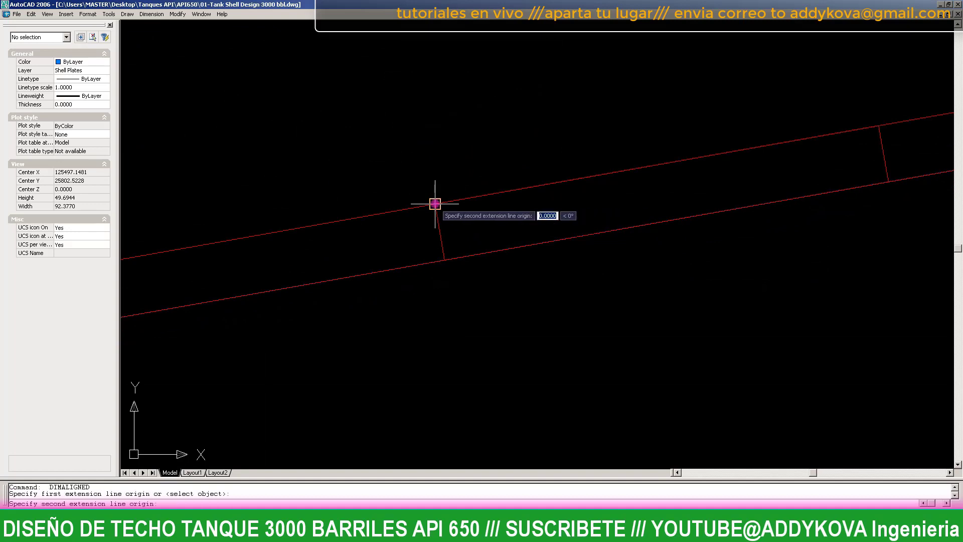
scroll(435, 204, "down", 4)
scroll(722, 231, "up", 2)
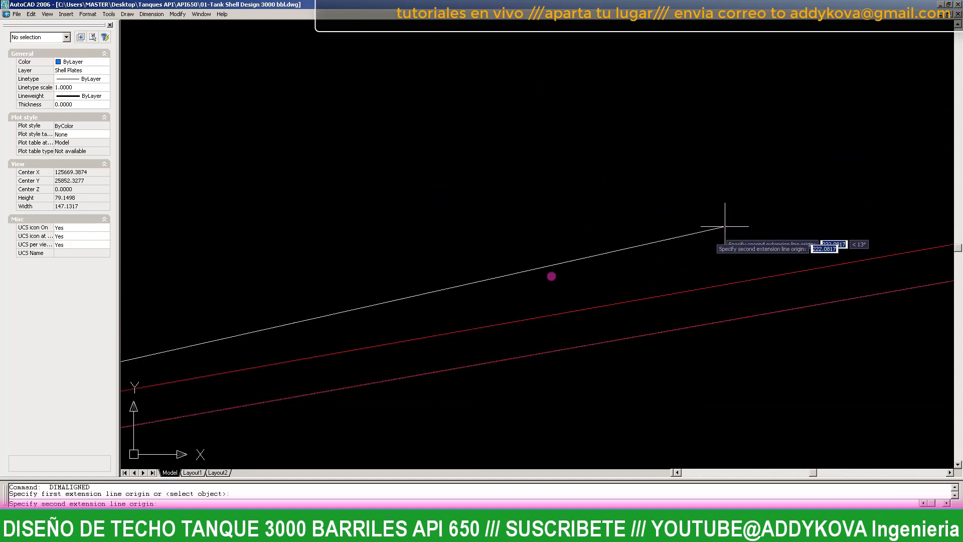
scroll(382, 291, "down", 10)
scroll(389, 290, "down", 2)
scroll(495, 272, "up", 4)
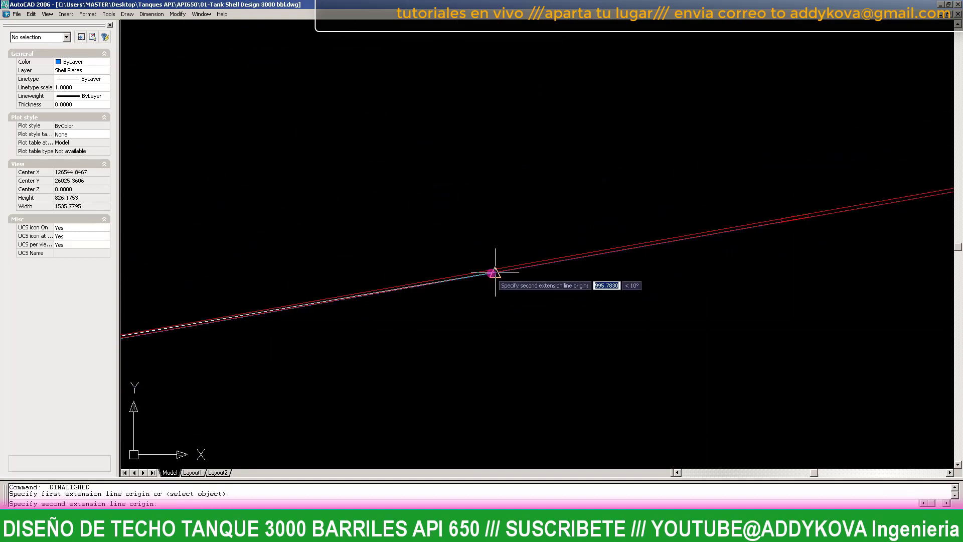
scroll(848, 213, "up", 3)
scroll(828, 231, "up", 3)
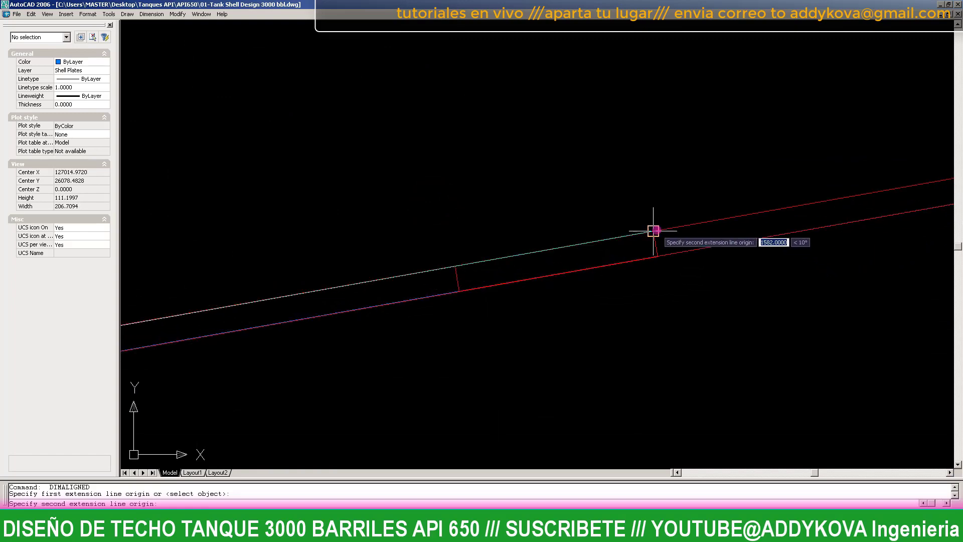
left_click(656, 240)
scroll(658, 233, "down", 8)
scroll(530, 219, "up", 3)
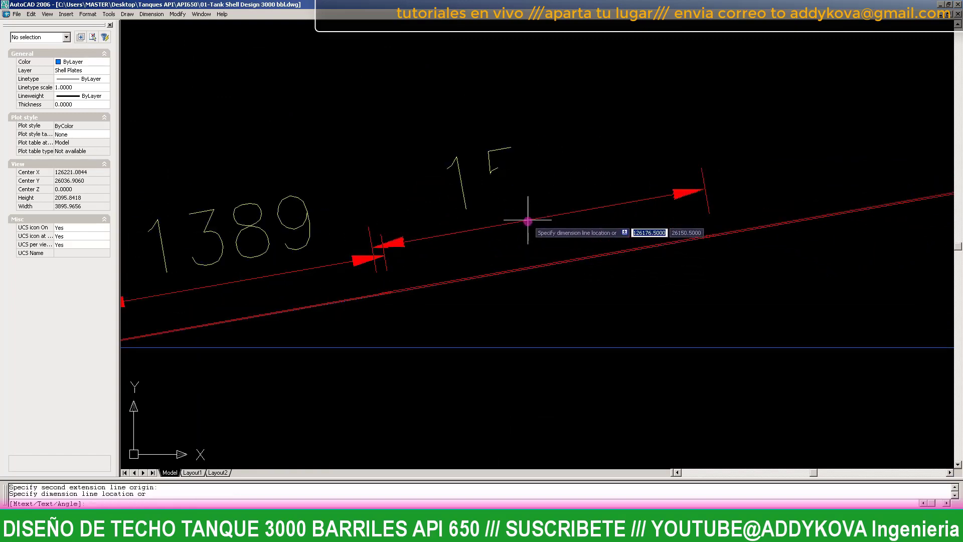
scroll(388, 252, "up", 2)
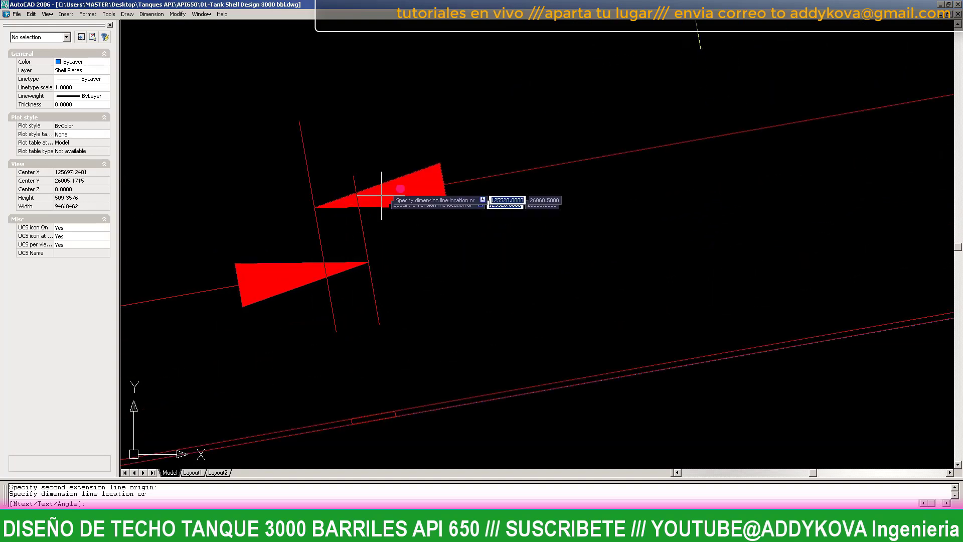
scroll(467, 221, "down", 1)
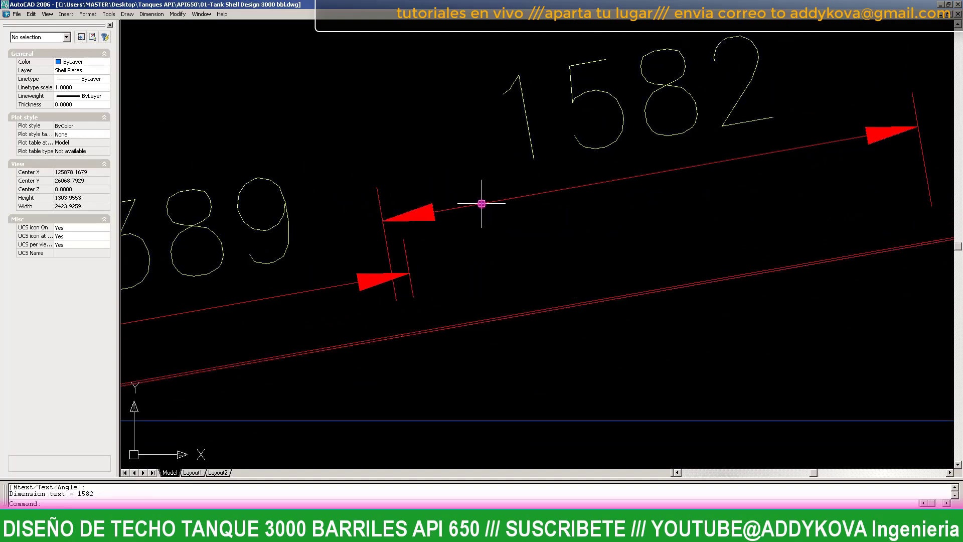
scroll(481, 203, "down", 5)
scroll(607, 221, "up", 4)
- Cancel the extra unfinished dimension and save the drawing
key("Return")
scroll(555, 215, "up", 8)
scroll(451, 227, "up", 4)
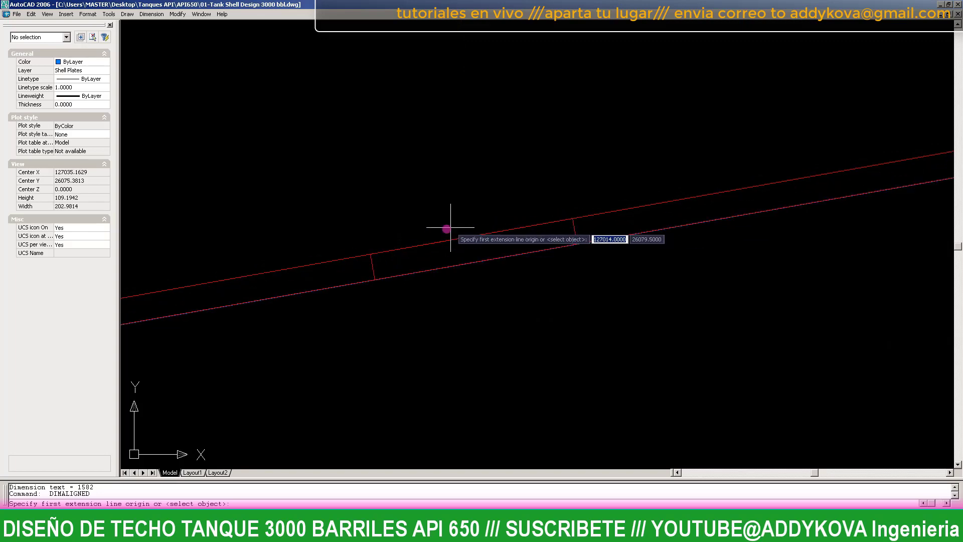
scroll(462, 275, "up", 2)
scroll(476, 280, "up", 2)
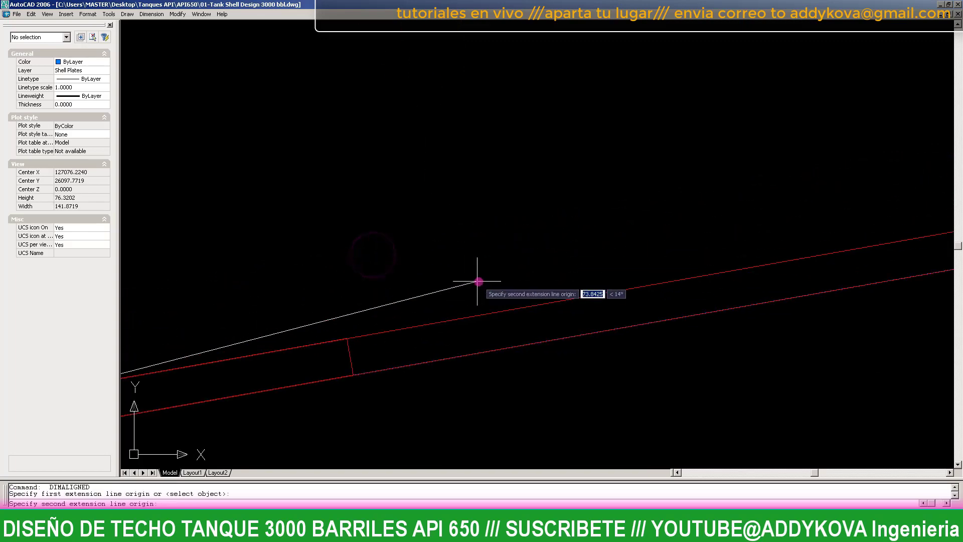
scroll(613, 254, "up", 2)
scroll(621, 346, "up", 2)
key("Escape")
scroll(621, 346, "down", 15)
key("ctrl+s")
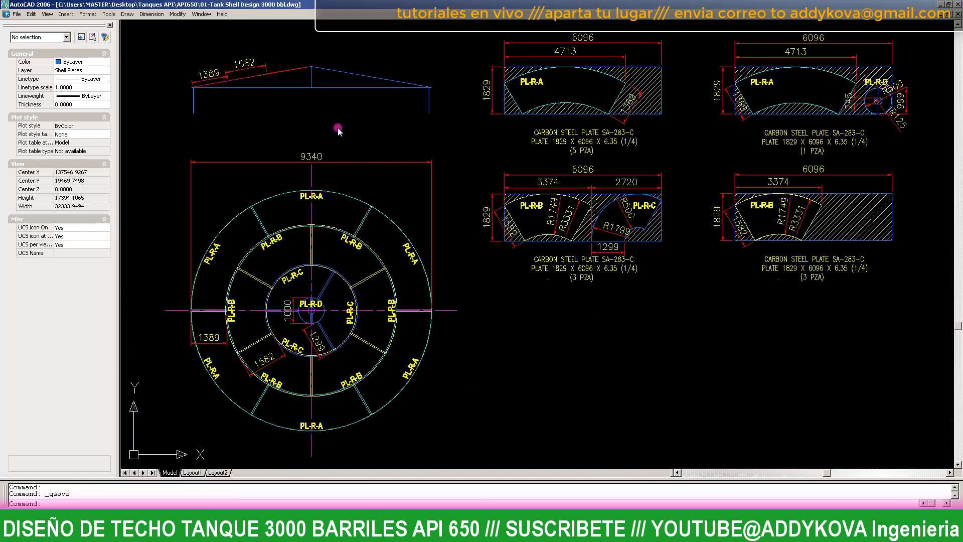
scroll(338, 125, "up", 4)
key("Escape")
scroll(324, 136, "down", 1)
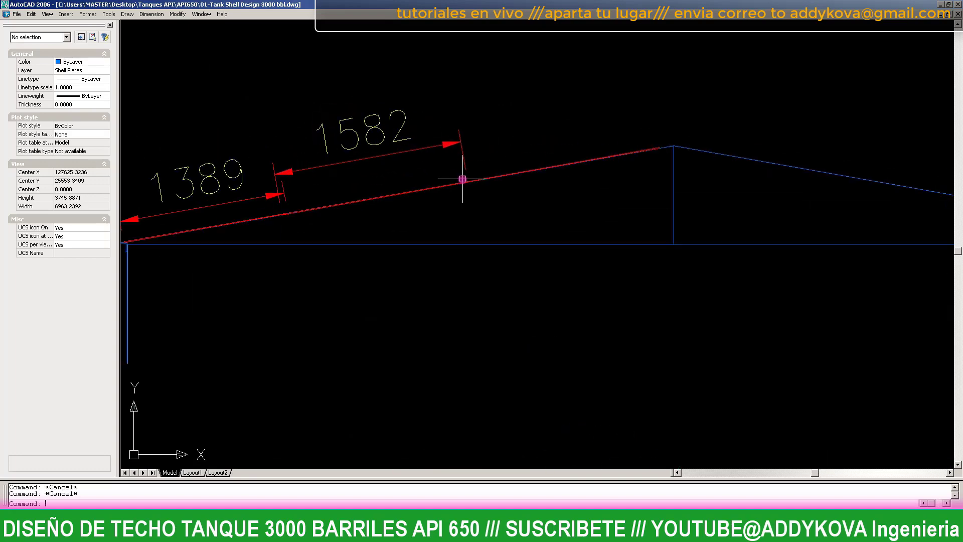
- Add the 1299 aligned dimension (DAL) to the last roof segment
type("DAL")
key("Return")
scroll(462, 181, "up", 8)
scroll(454, 200, "up", 8)
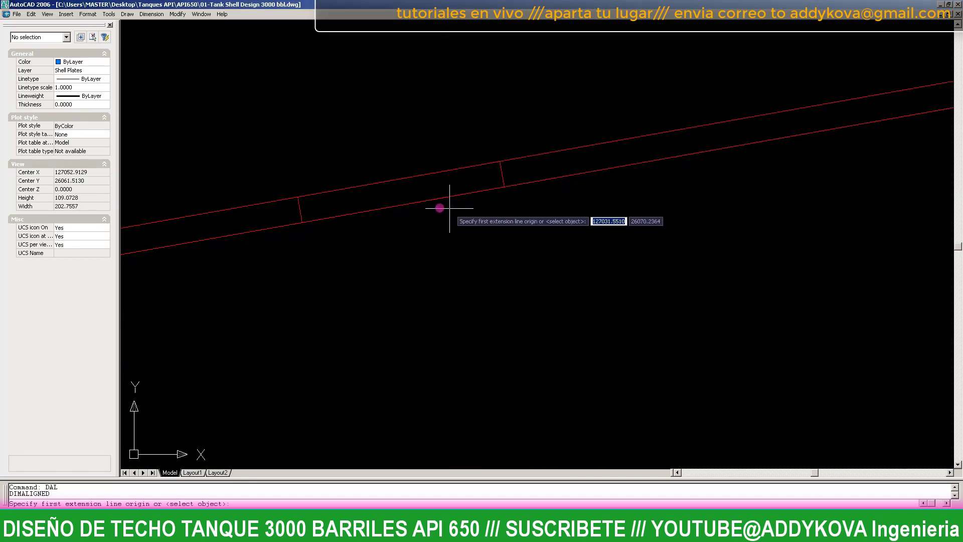
scroll(321, 206, "down", 5)
scroll(517, 209, "down", 3)
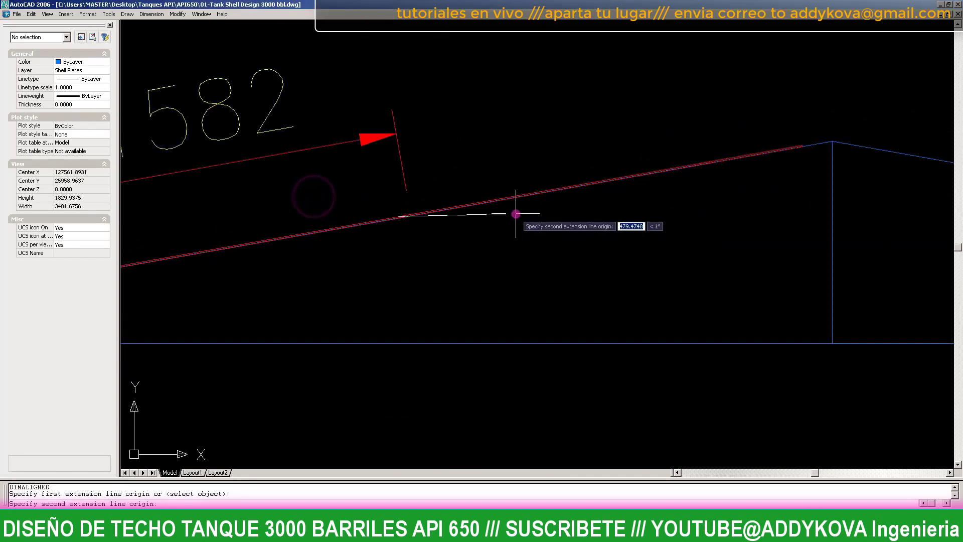
scroll(652, 172, "up", 2)
scroll(787, 150, "up", 3)
scroll(783, 151, "up", 3)
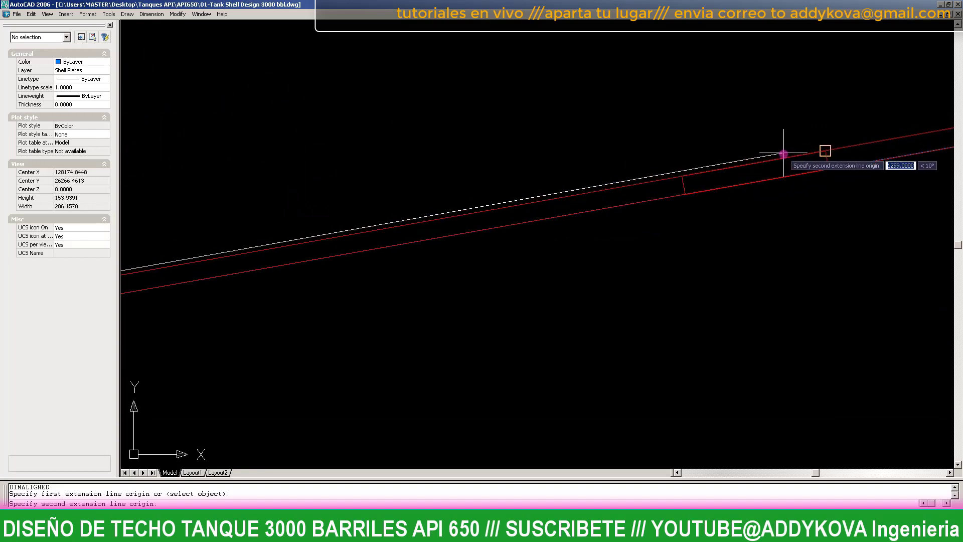
scroll(796, 155, "up", 2)
scroll(814, 152, "up", 2)
scroll(815, 152, "down", 7)
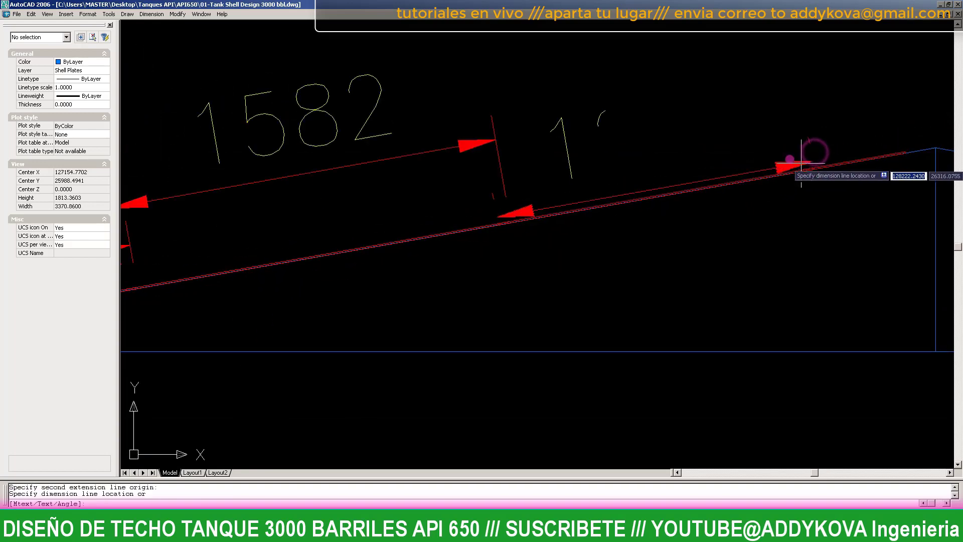
scroll(689, 131, "down", 2)
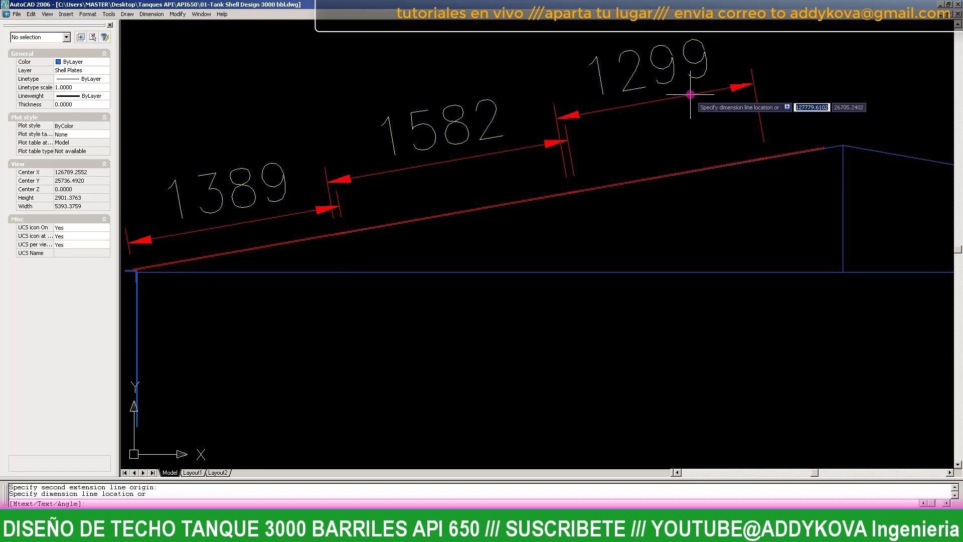
- Add 4670 aligned slope-length dimensions from the roof peak along both roof slopes
key("Return")
scroll(486, 95, "down", 4)
scroll(569, 90, "up", 2)
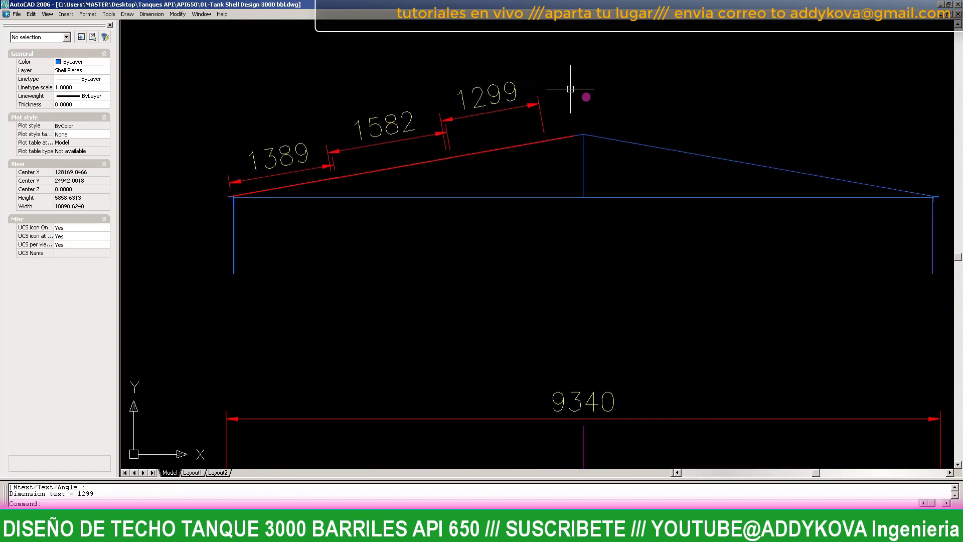
scroll(647, 149, "up", 2)
scroll(532, 121, "down", 3)
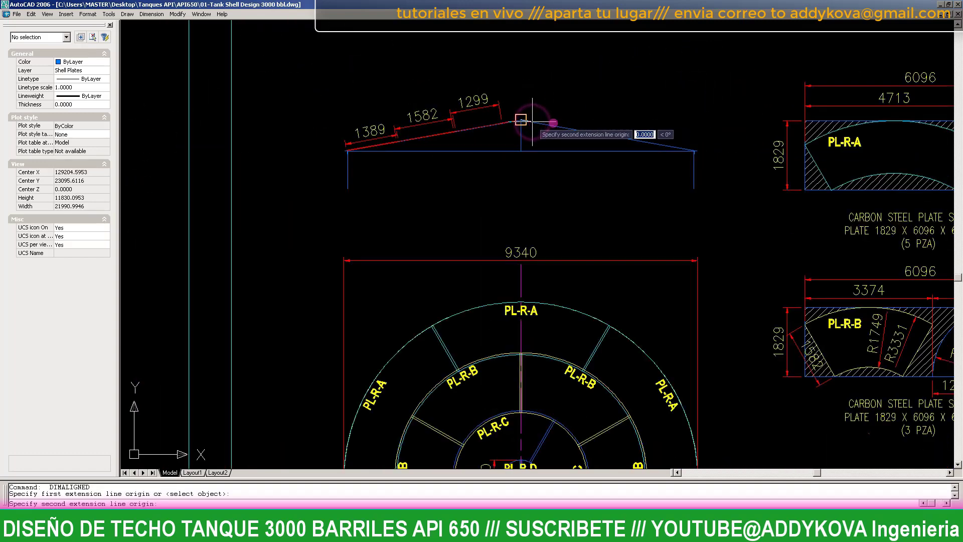
scroll(609, 135, "up", 3)
scroll(586, 181, "up", 1)
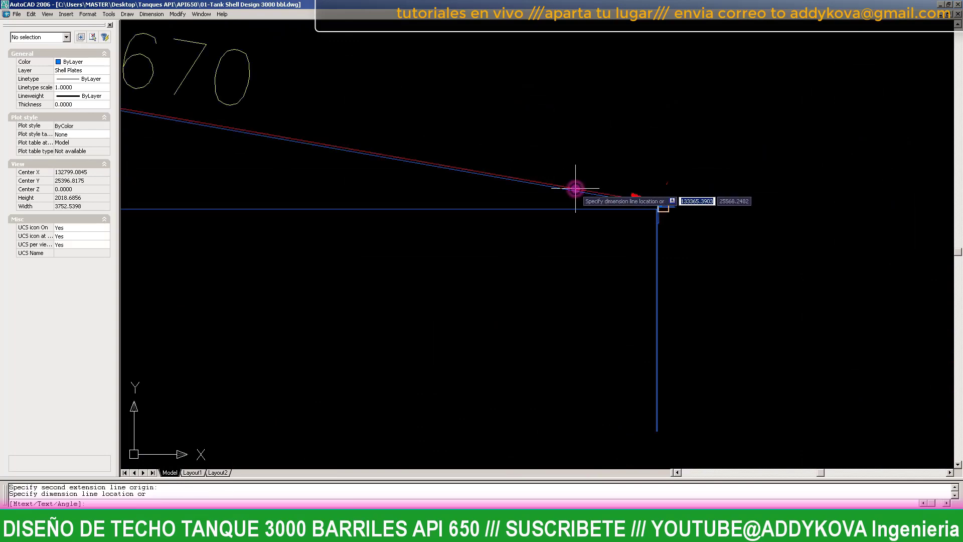
scroll(576, 188, "down", 4)
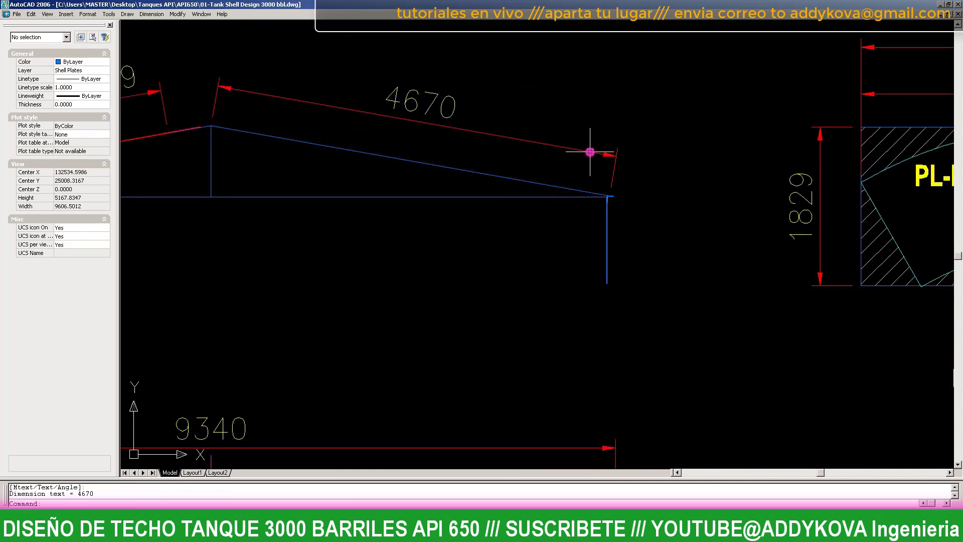
scroll(590, 152, "down", 4)
scroll(577, 103, "up", 3)
scroll(512, 161, "up", 2)
key("Return")
scroll(483, 207, "down", 1)
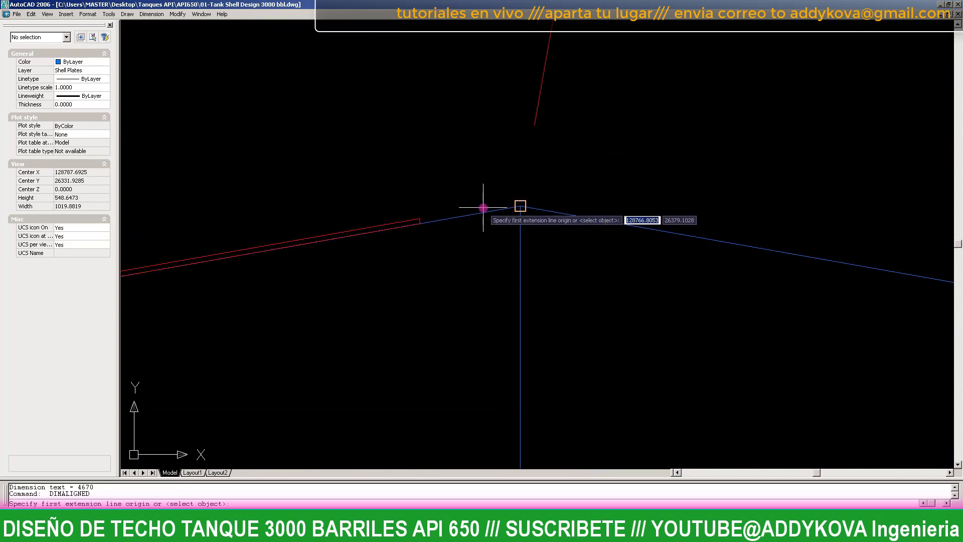
left_click(484, 207)
scroll(646, 135, "down", 4)
scroll(507, 177, "up", 3)
scroll(614, 266, "up", 2)
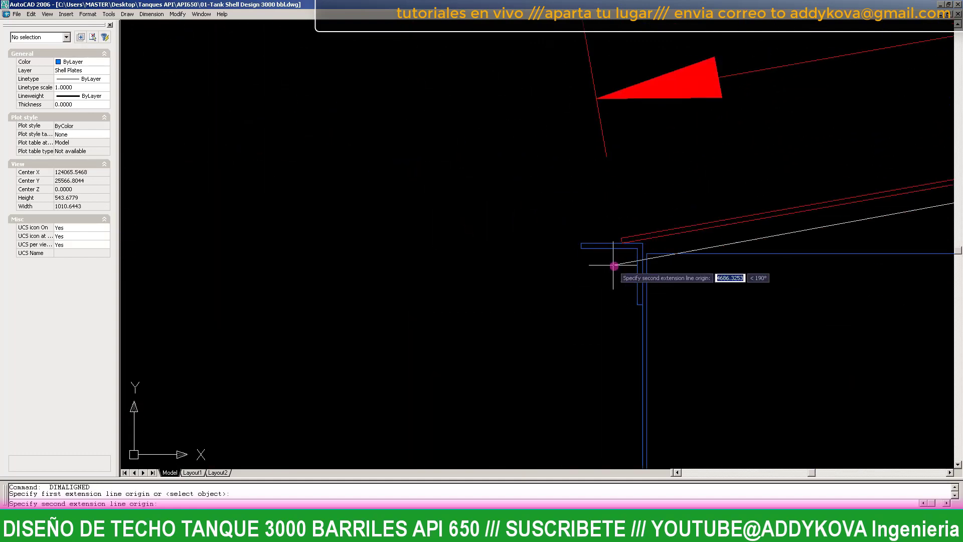
scroll(614, 266, "up", 2)
left_click(665, 144)
scroll(665, 144, "down", 2)
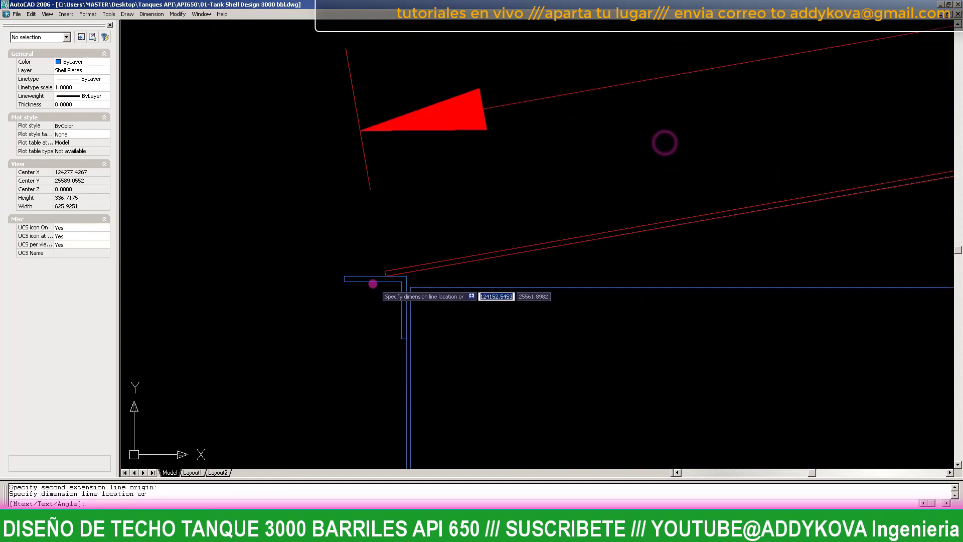
scroll(373, 284, "down", 4)
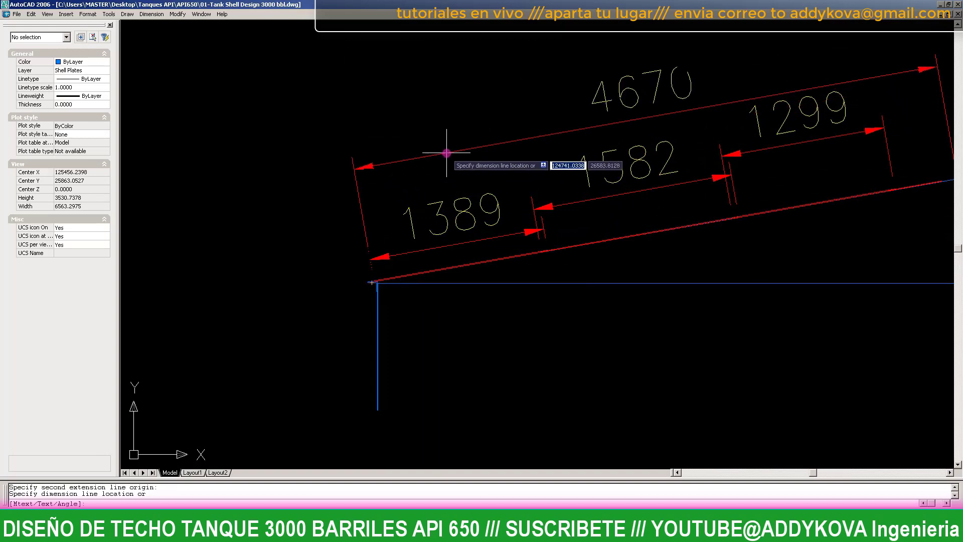
left_click(446, 153)
key("Return")
scroll(258, 236, "down", 2)
scroll(377, 268, "up", 8)
scroll(376, 268, "up", 6)
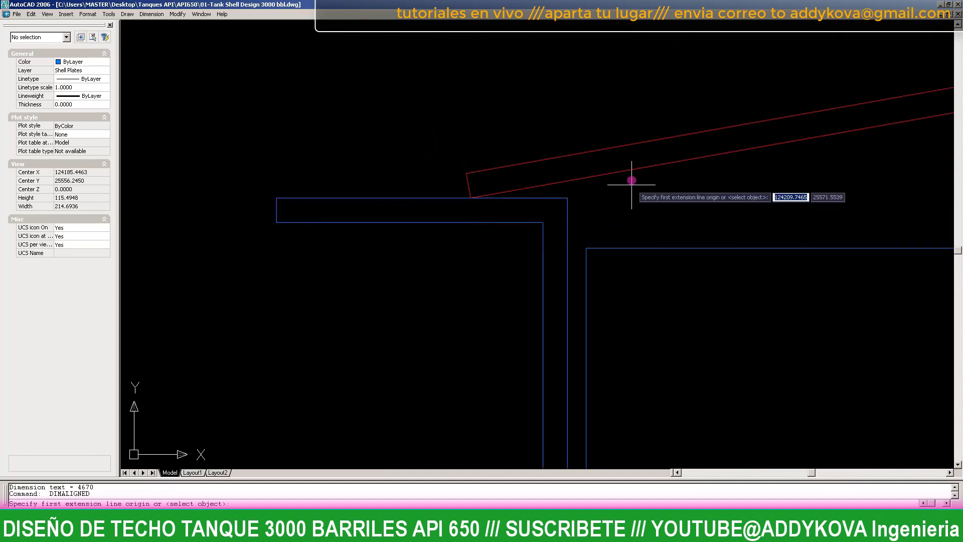
- Dimension the overall roof span as 9197, placed above the roof profile
left_click(582, 177)
scroll(582, 177, "down", 3)
scroll(577, 172, "down", 5)
scroll(577, 173, "down", 3)
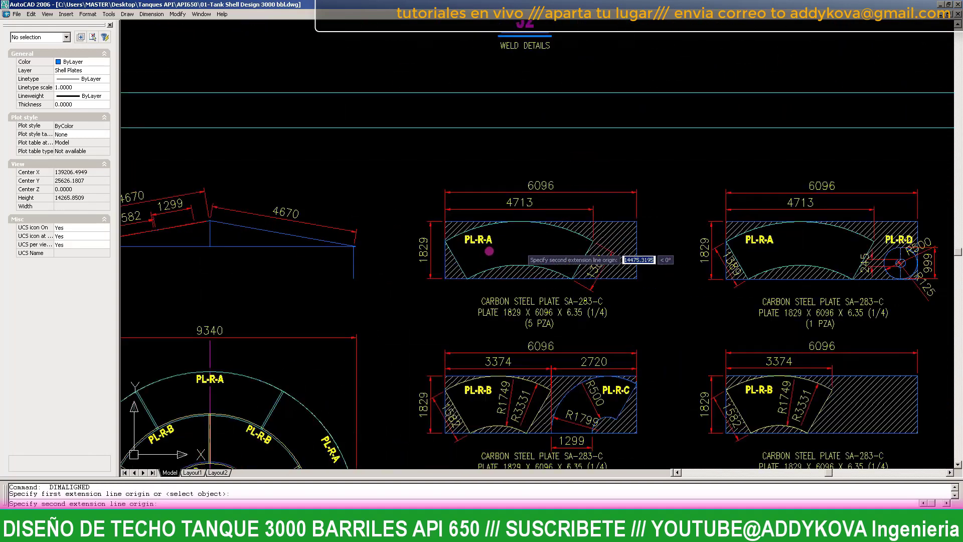
scroll(305, 225, "up", 5)
scroll(436, 307, "up", 5)
scroll(845, 369, "up", 5)
scroll(768, 334, "up", 5)
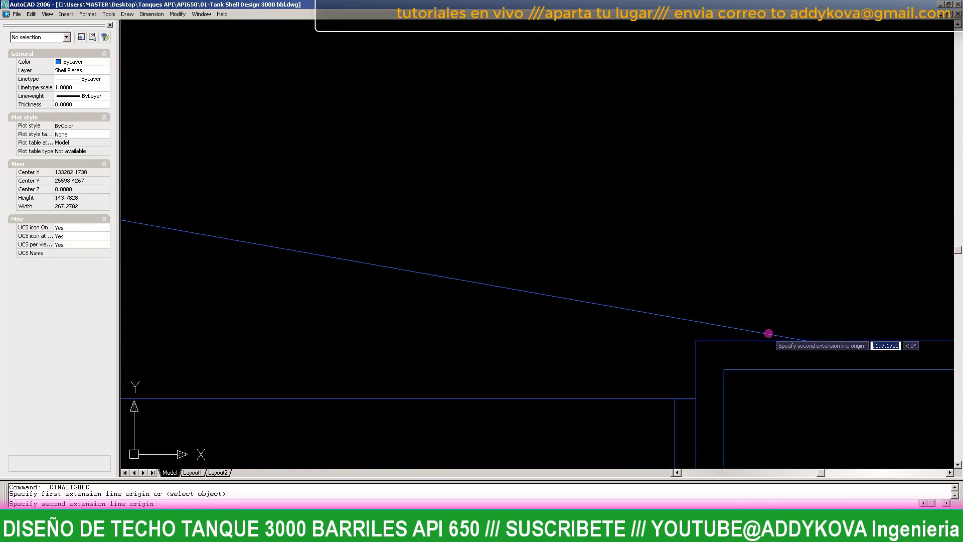
scroll(758, 332, "up", 3)
scroll(758, 336, "down", 15)
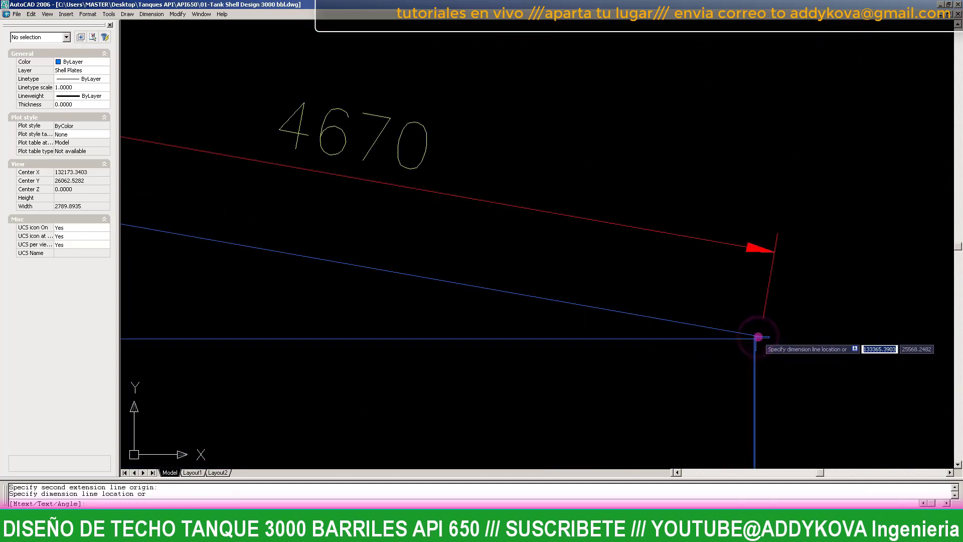
scroll(758, 216, "down", 4)
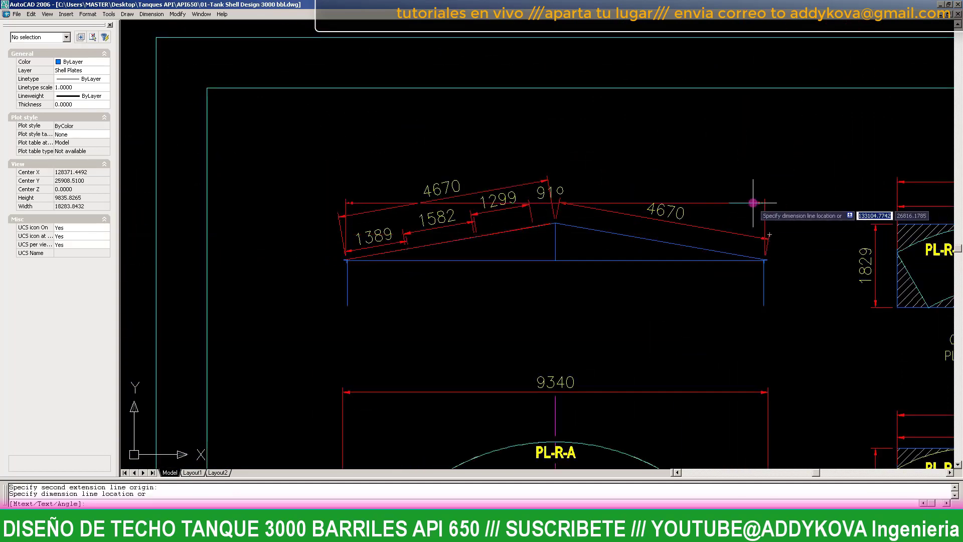
left_click(755, 173)
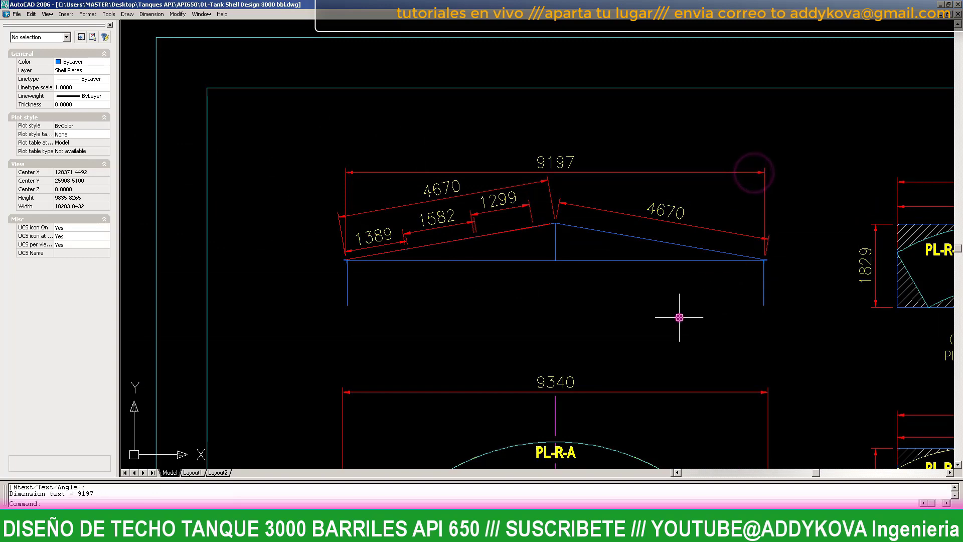
scroll(340, 271, "up", 9)
scroll(370, 129, "up", 5)
scroll(397, 180, "up", 3)
- Pick the roof-shell corner and second end point for the base width dimension
key("Return")
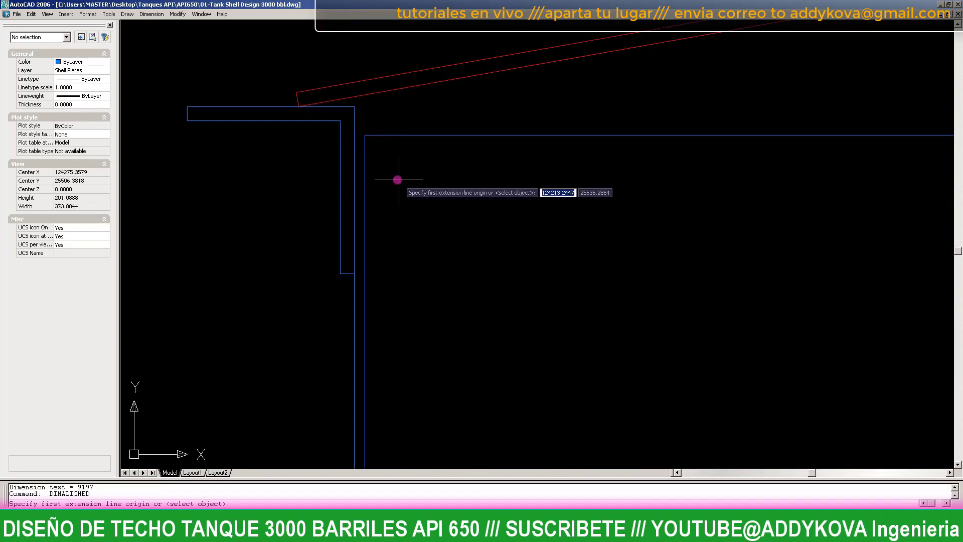
scroll(387, 181, "up", 5)
left_click(388, 161)
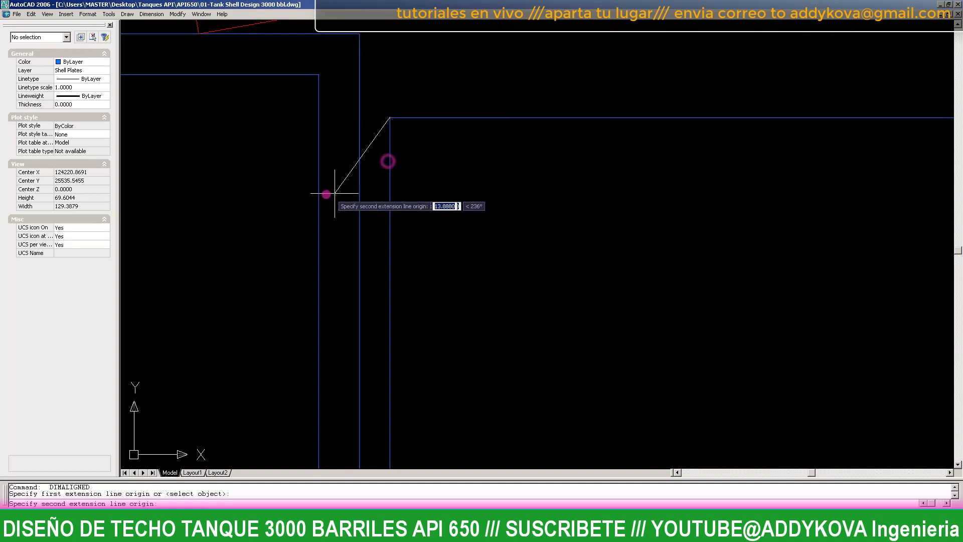
scroll(331, 191, "down", 4)
scroll(424, 197, "down", 8)
scroll(424, 211, "up", 5)
scroll(475, 200, "up", 3)
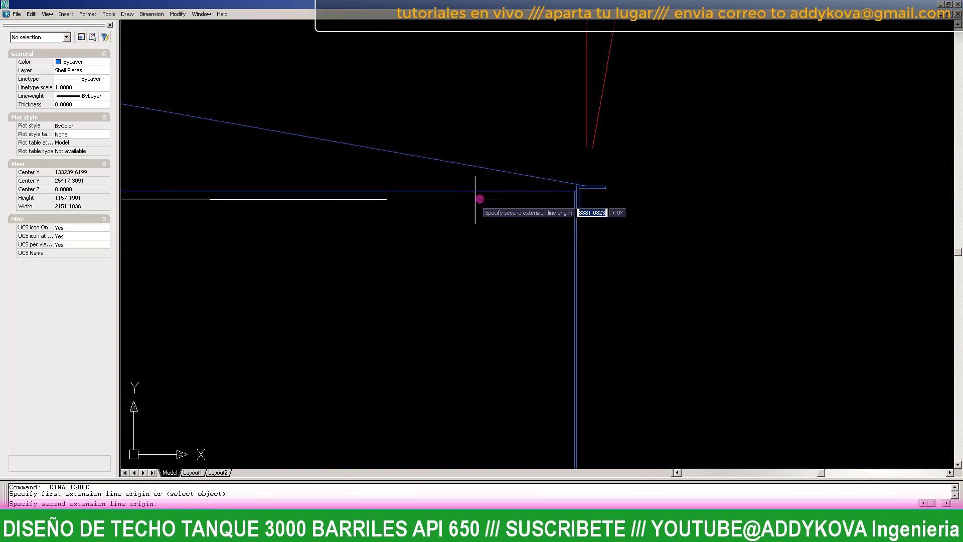
left_click(576, 190)
scroll(442, 191, "down", 10)
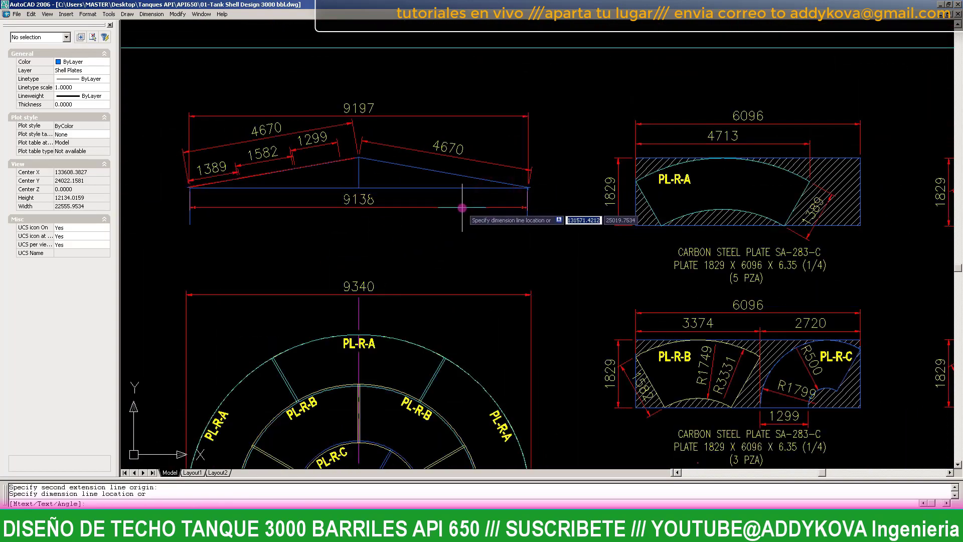
- Place the 9138 base-width dimension below the roof base
left_click(462, 208)
scroll(151, 205, "up", 8)
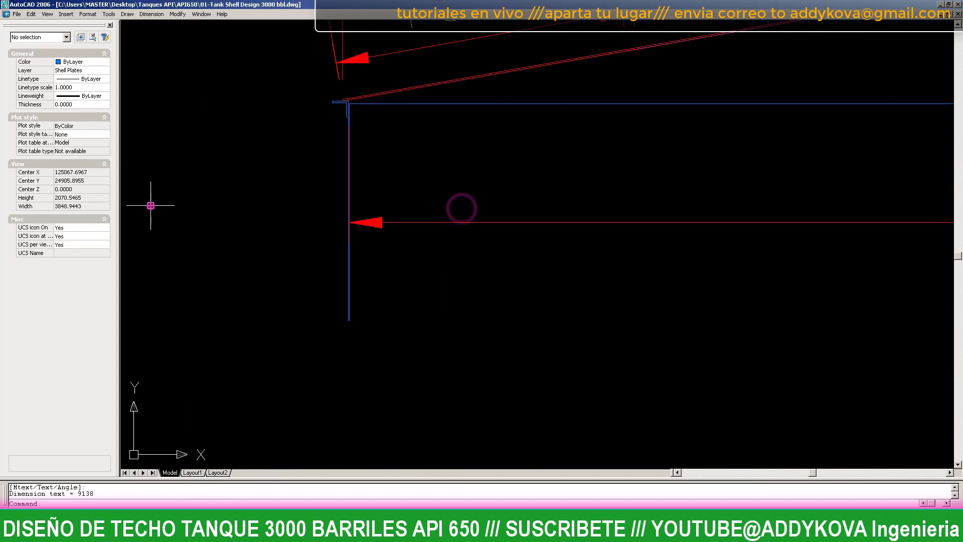
scroll(151, 205, "up", 2)
scroll(494, 70, "up", 3)
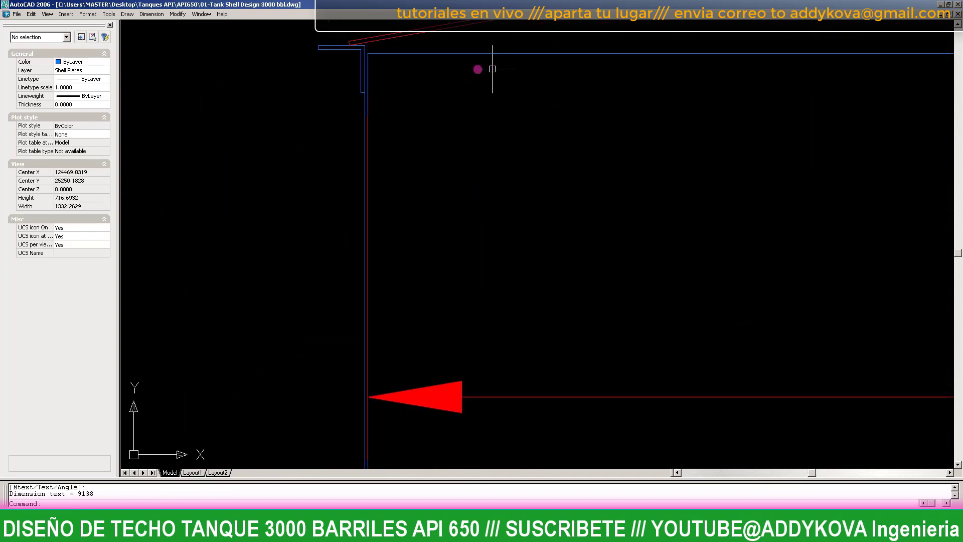
scroll(377, 38, "up", 4)
key("Escape")
scroll(352, 90, "up", 6)
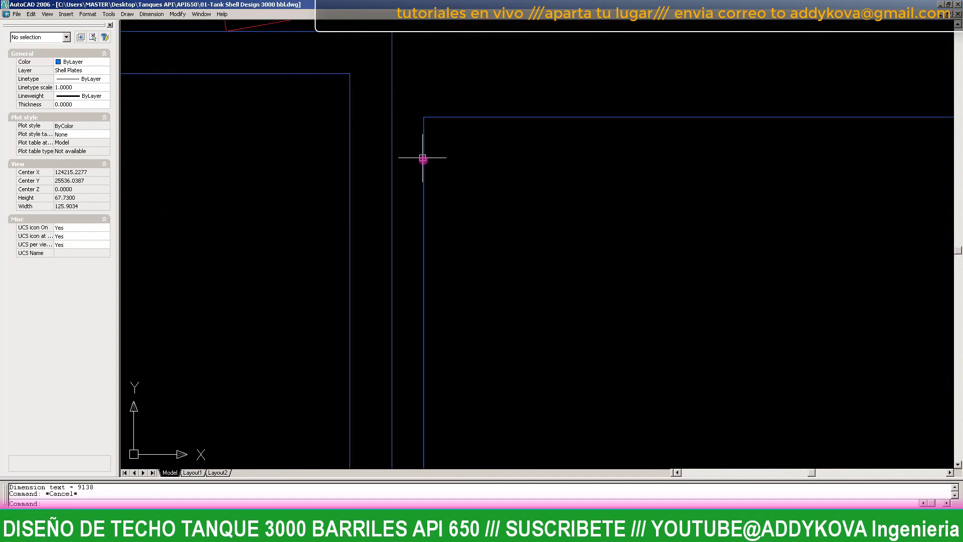
scroll(424, 162, "down", 3)
- Start a line at the shell corner and a trim, cancelling both
type("L")
key("Return")
scroll(415, 172, "up", 4)
left_click(416, 178)
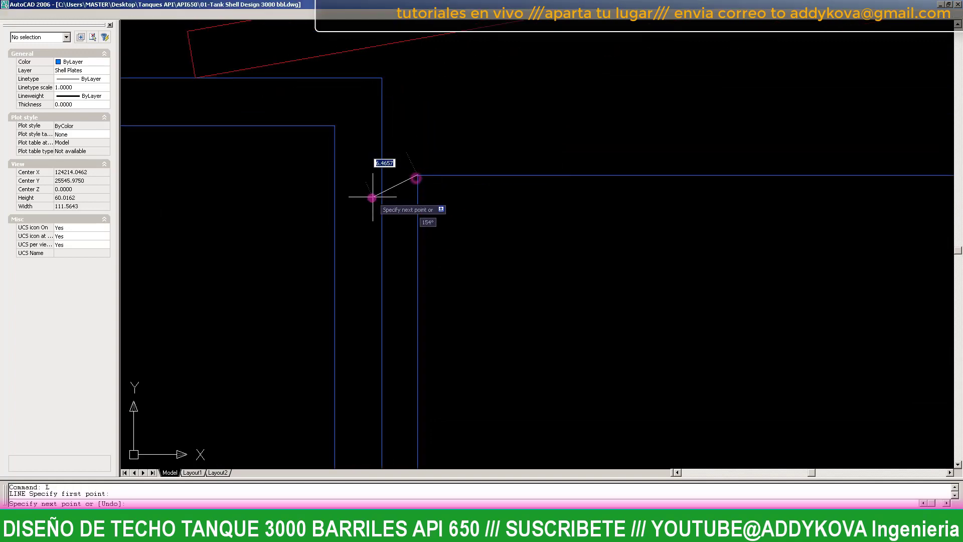
scroll(372, 197, "up", 2)
key("Escape")
key("Escape")
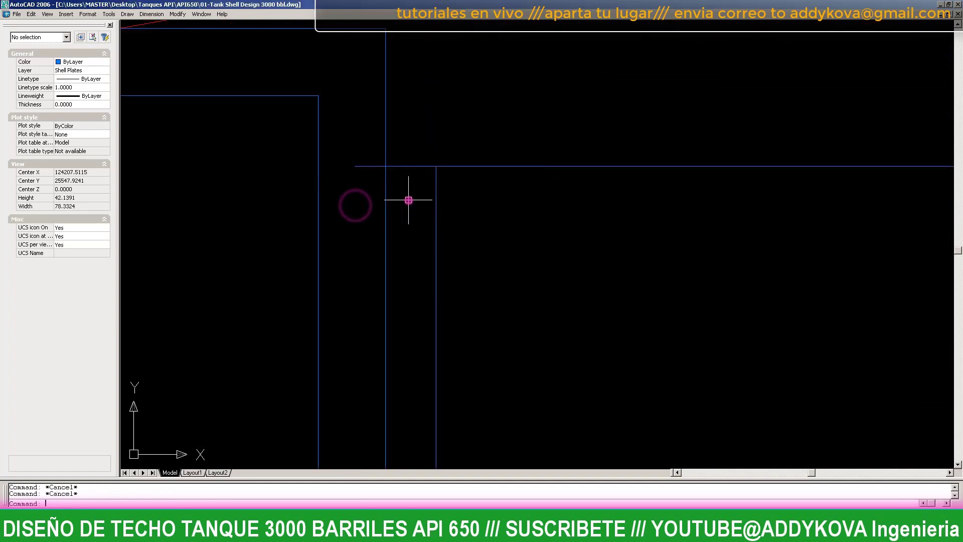
type("tr")
key("Return")
key("Return")
key("Escape")
- Select the line at the roof corner, then clear the selection
scroll(366, 197, "down", 10)
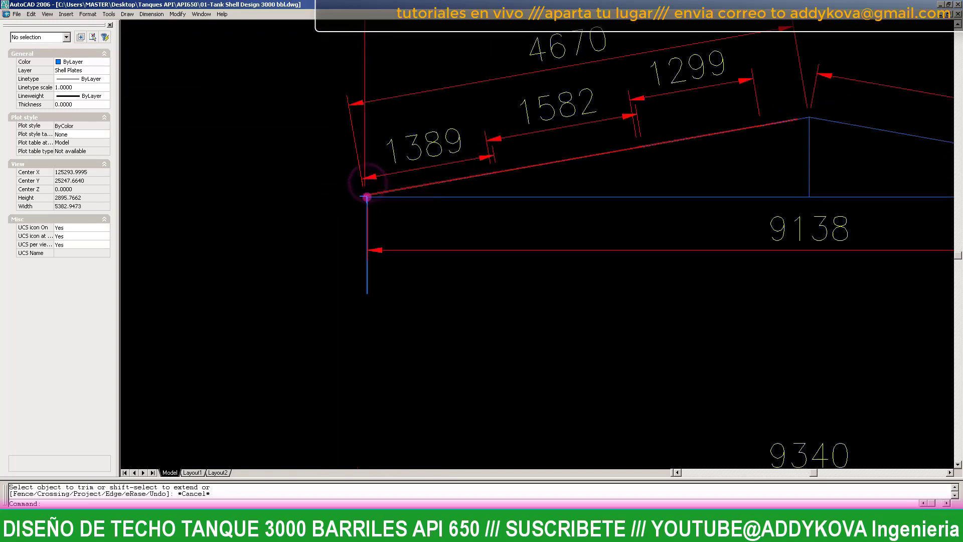
scroll(367, 197, "down", 2)
scroll(714, 163, "up", 5)
scroll(563, 155, "up", 5)
scroll(528, 162, "up", 4)
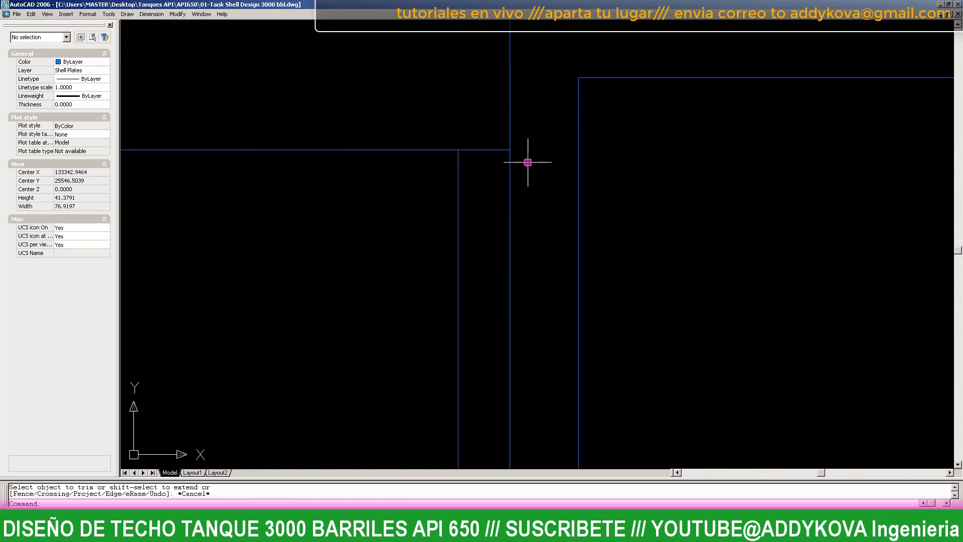
left_click(490, 152)
left_click(507, 133)
key("Escape")
scroll(703, 183, "down", 5)
scroll(736, 185, "down", 5)
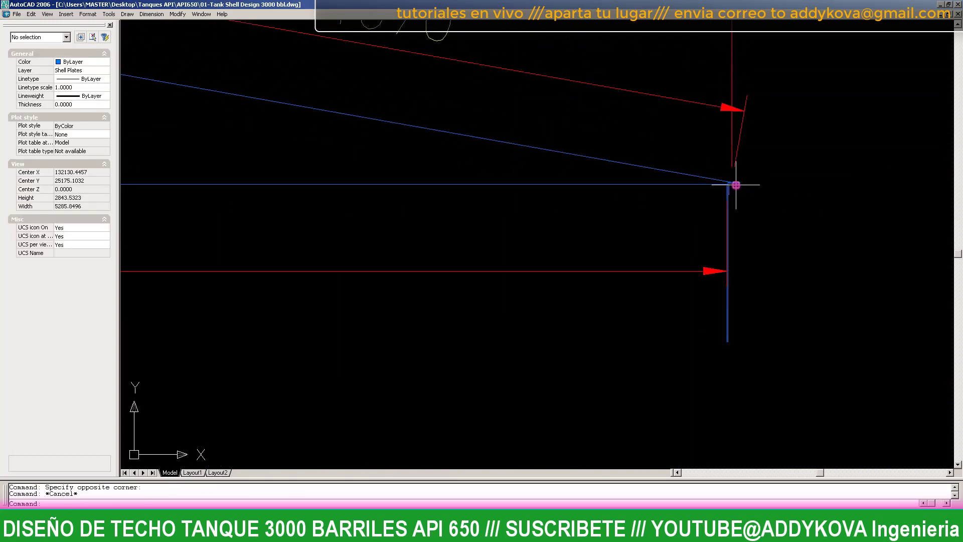
key("Escape")
scroll(737, 185, "down", 5)
scroll(507, 189, "down", 2)
scroll(433, 189, "up", 3)
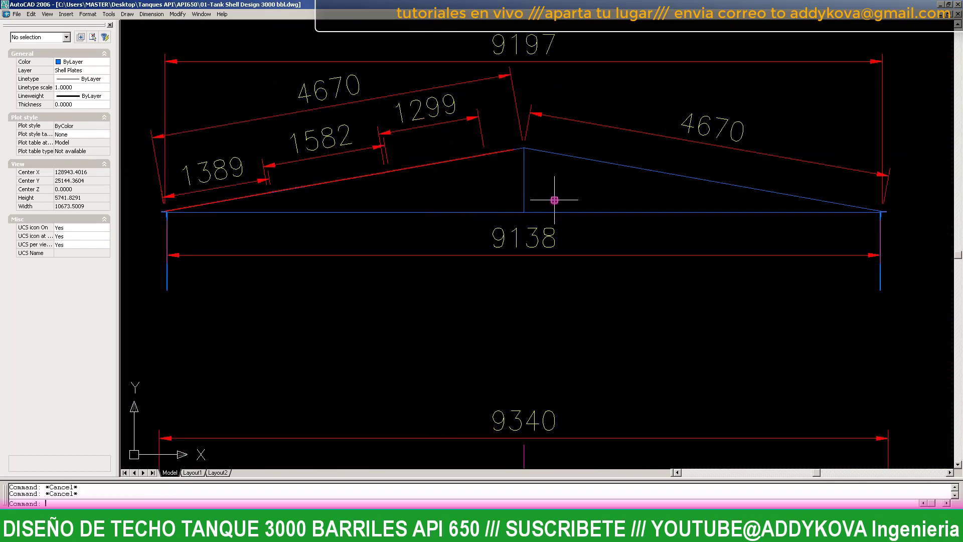
- Add a 10.000° angular dimension between the sloped roof line and the base line
type("dan")
key("Return")
scroll(694, 184, "up", 3)
left_click(693, 175)
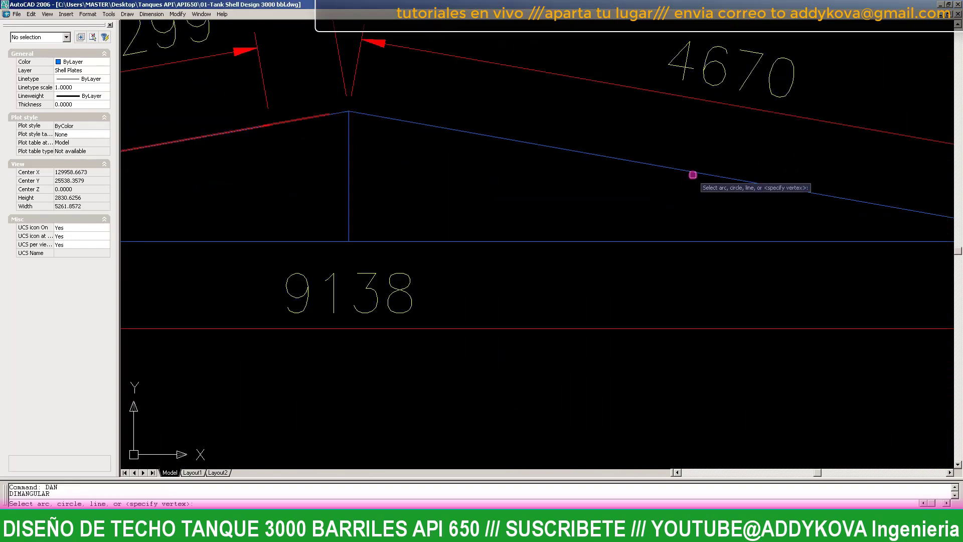
left_click(661, 241)
scroll(479, 200, "down", 4)
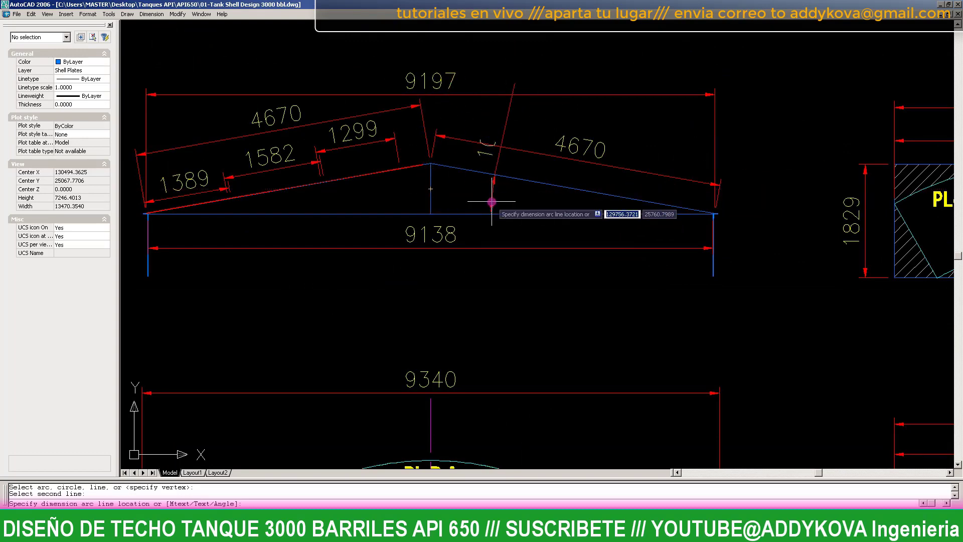
scroll(462, 196, "down", 1)
scroll(462, 193, "up", 1)
scroll(463, 192, "up", 1)
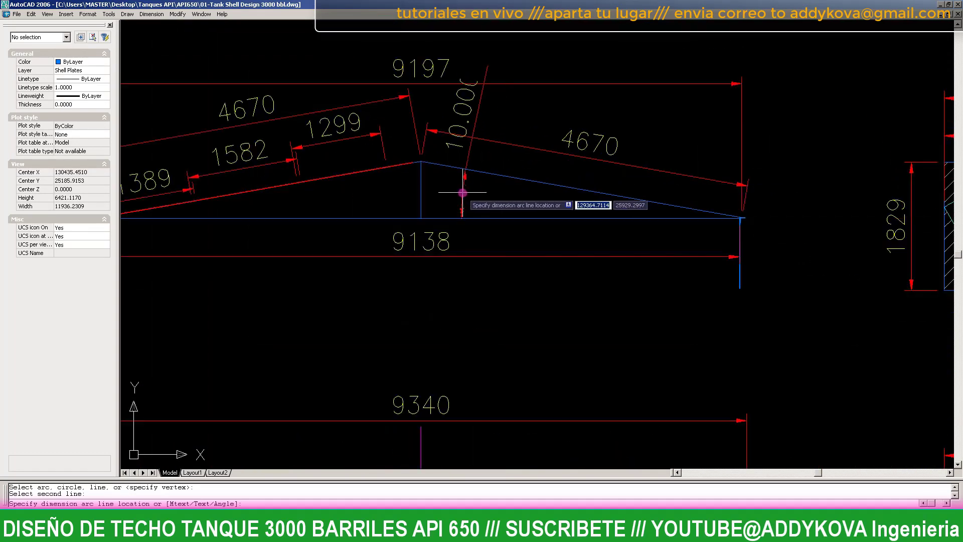
left_click(462, 192)
key("Escape")
scroll(462, 193, "down", 2)
scroll(465, 201, "up", 4)
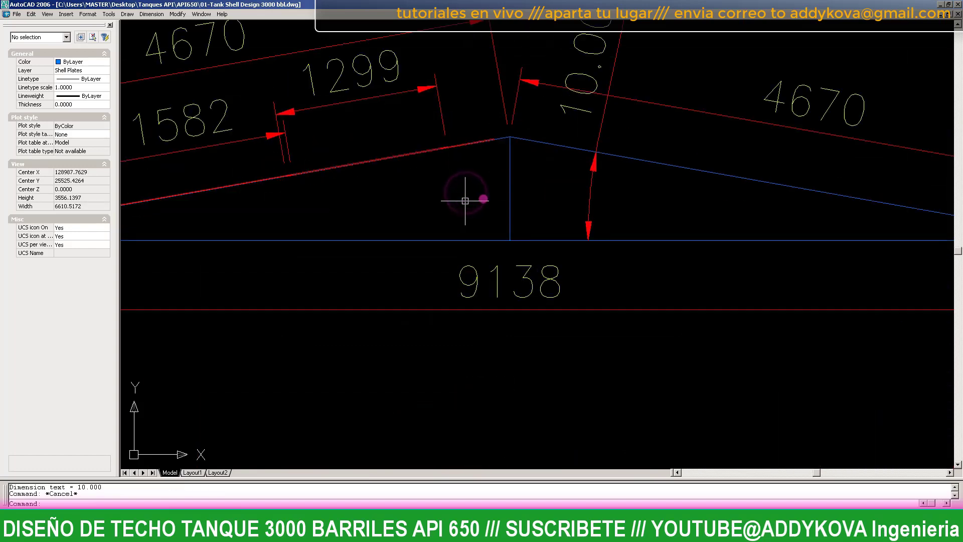
- Add the 824 linear rise dimension from the roof apex down to the base
type("dli")
key("Return")
left_click(544, 147)
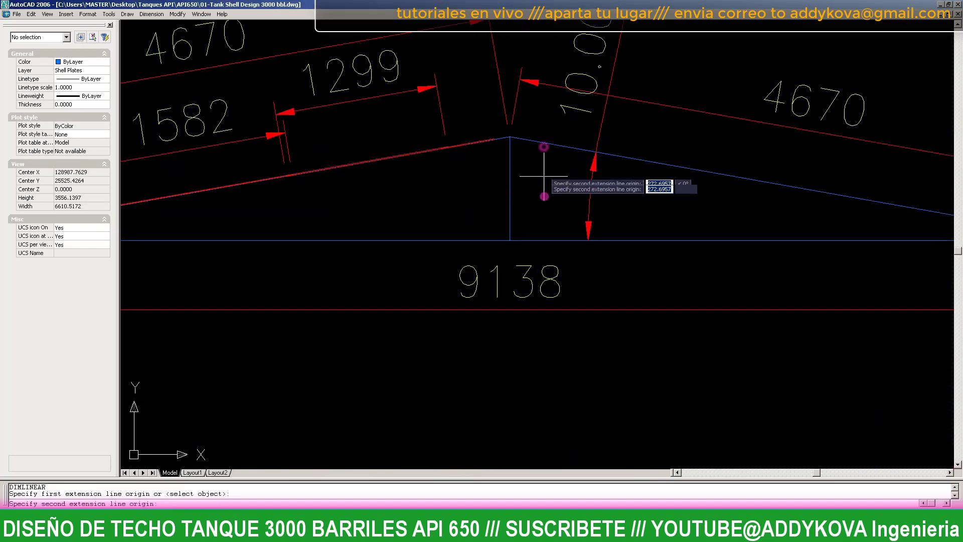
left_click(536, 237)
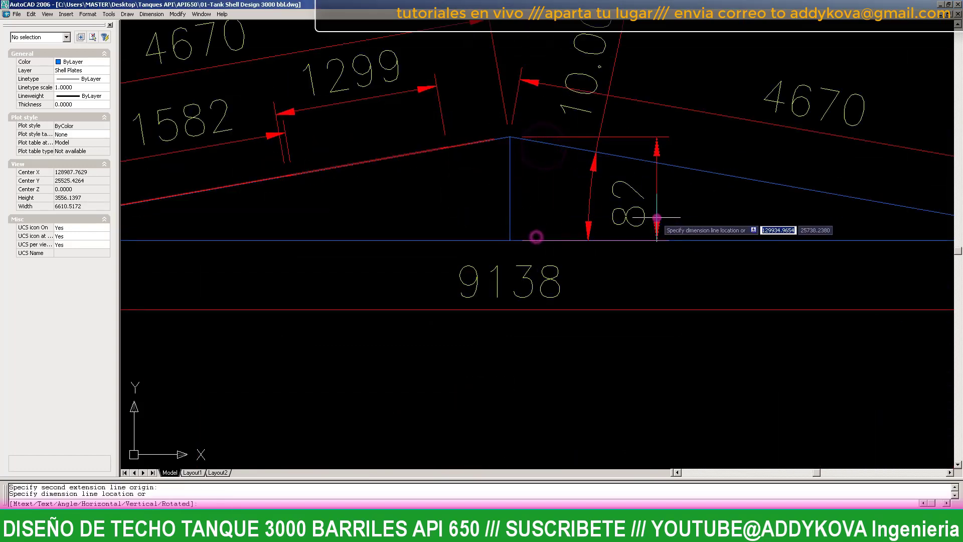
left_click(701, 212)
scroll(533, 174, "down", 6)
scroll(611, 163, "up", 2)
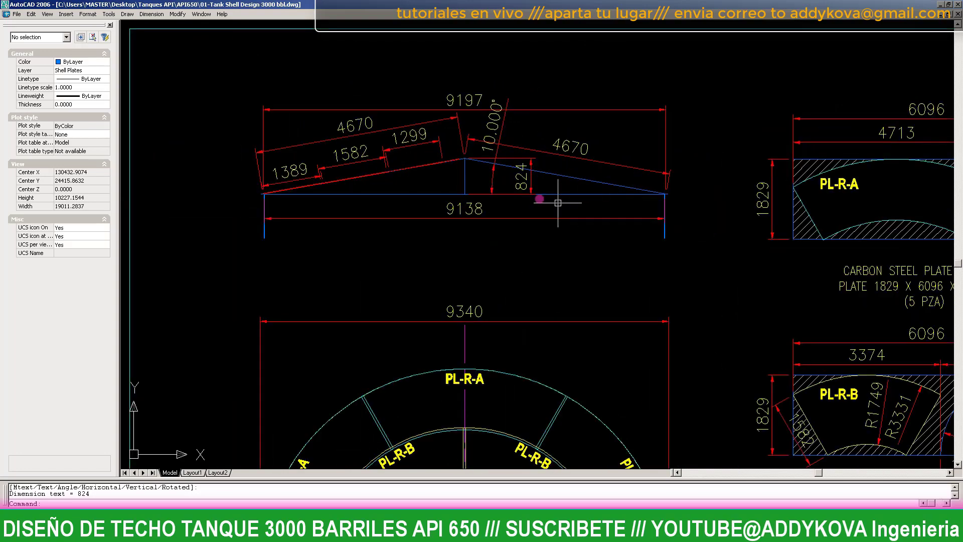
key("Escape")
- Zoom window around the roof details and plate layouts, then save the drawing
scroll(407, 158, "down", 5)
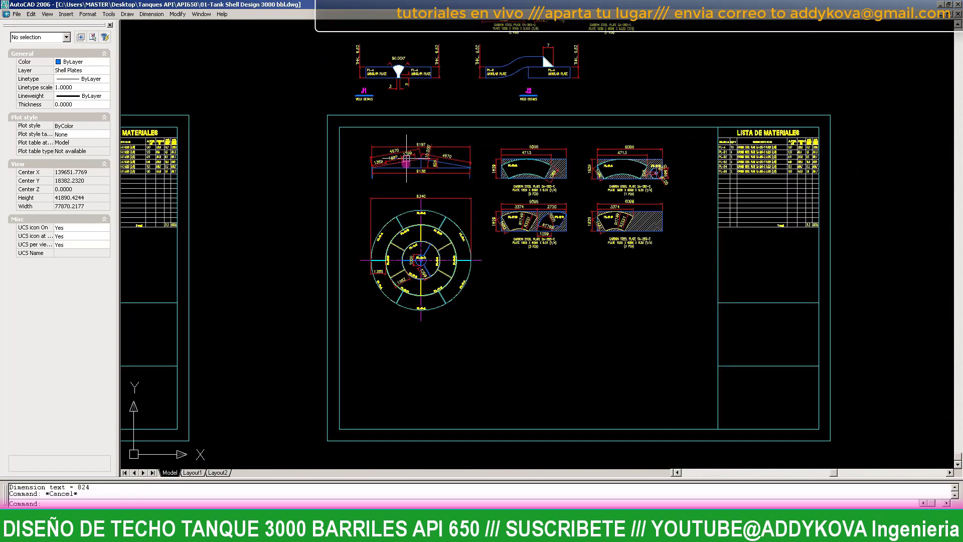
scroll(400, 182, "up", 2)
scroll(400, 181, "down", 2)
key("Escape")
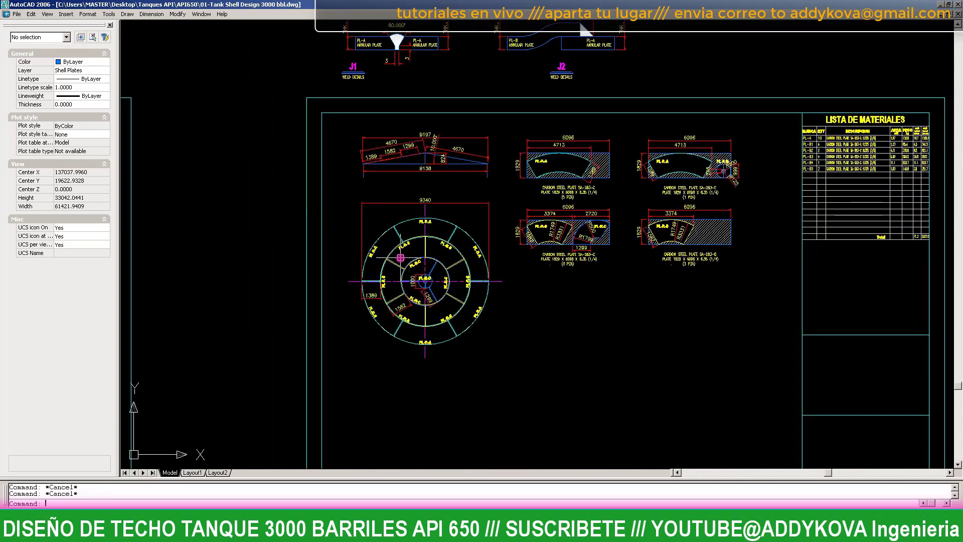
type("z")
key("Return")
type("w")
key("Return")
left_click(345, 129)
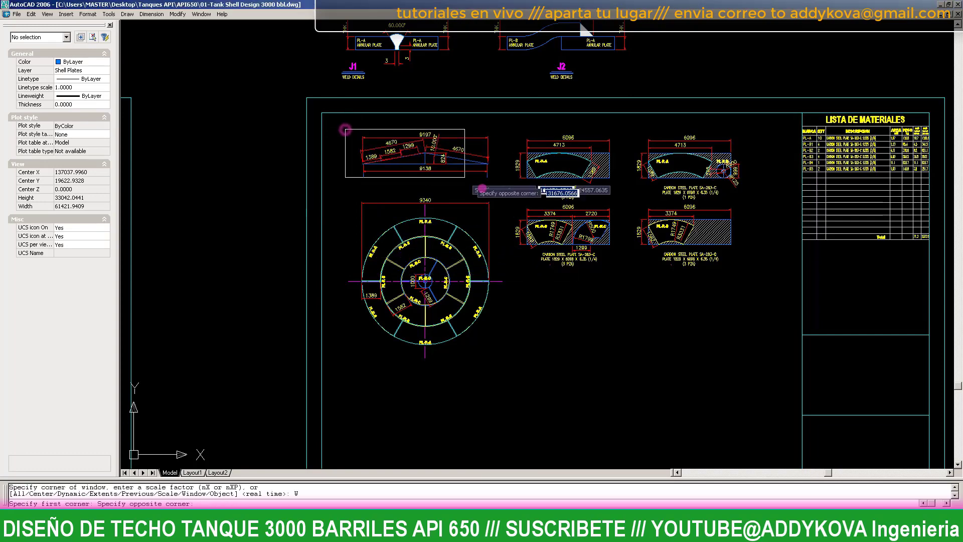
left_click(746, 364)
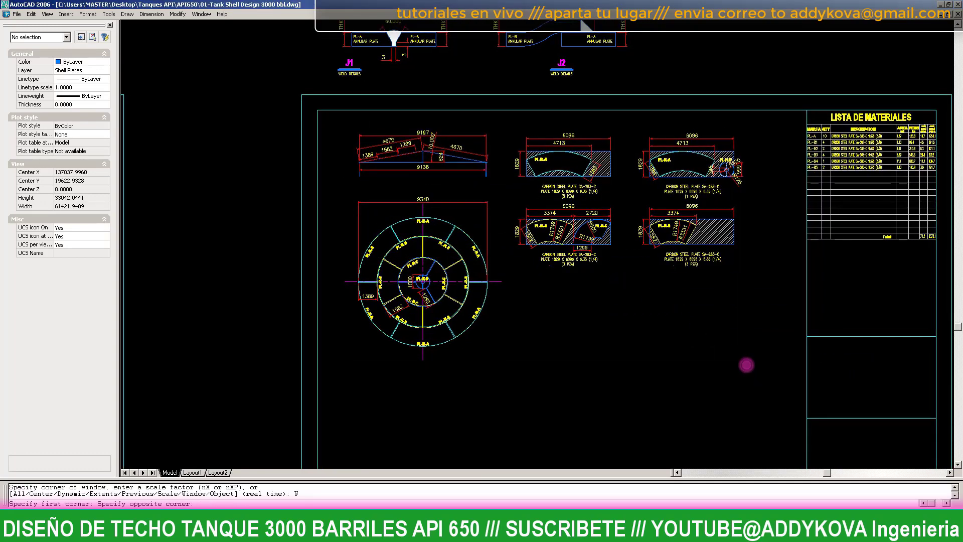
key("ctrl+s")
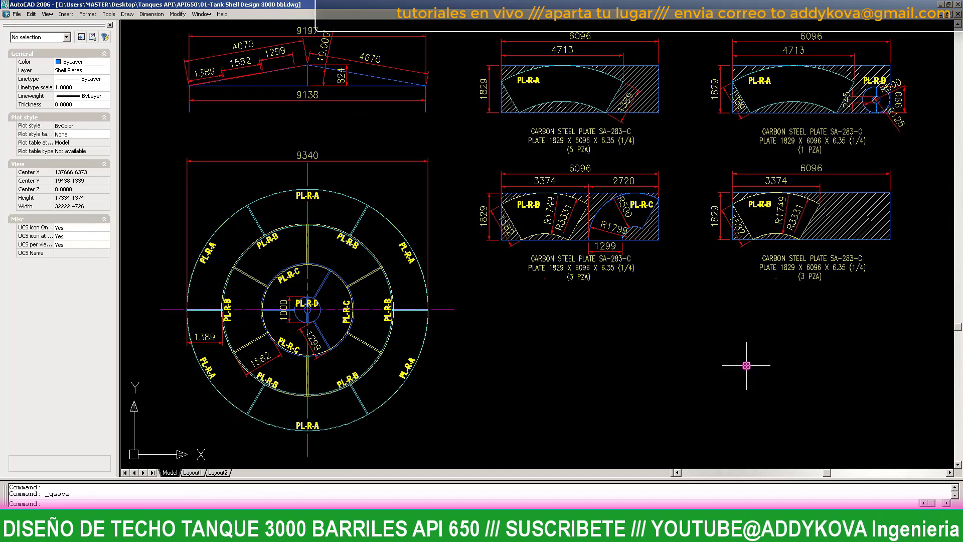
- Pan right to bring the LISTA DE MATERIALES table into view
scroll(746, 365, "down", 1)
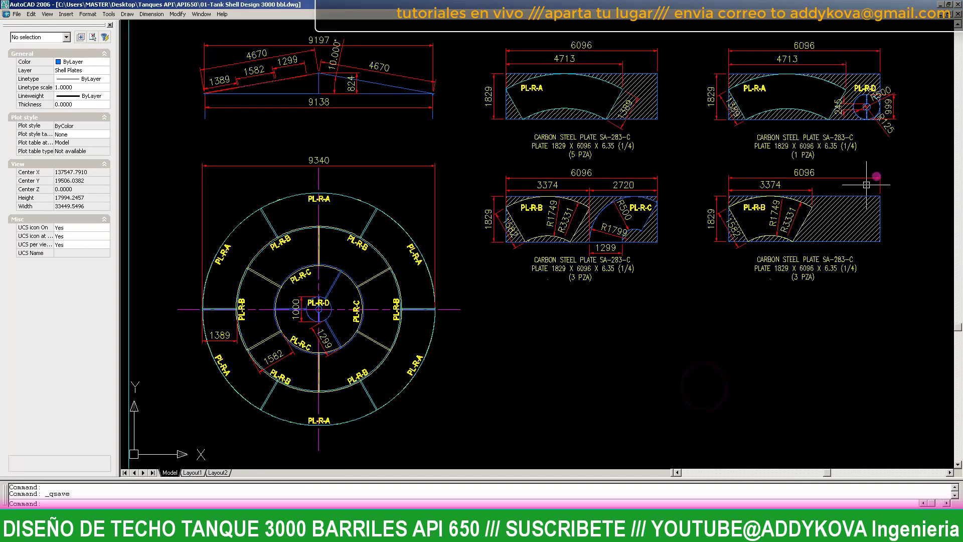
scroll(867, 185, "down", 1)
left_click_drag(830, 233, 685, 268)
scroll(602, 206, "up", 3)
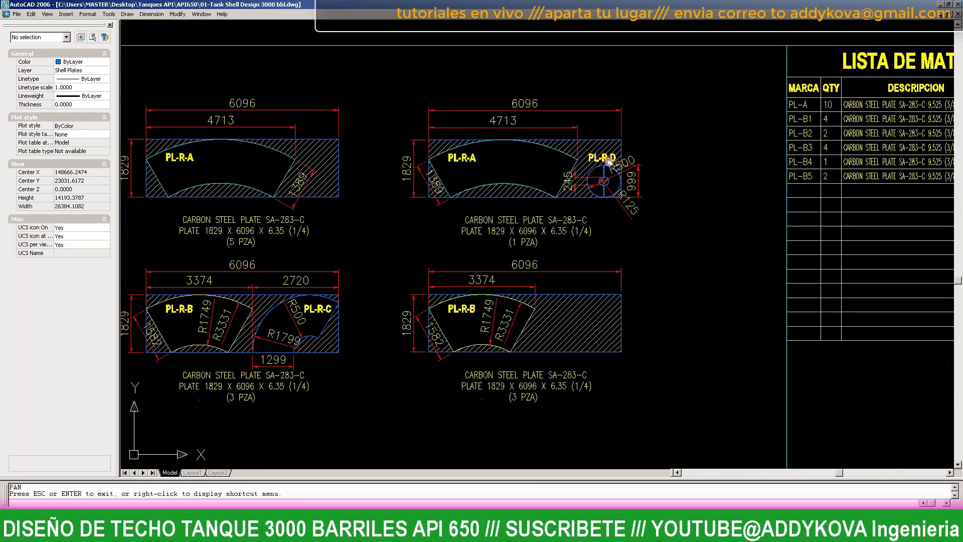
- Rename the PL-A mark in the materials list to PL-R-A
double_click(180, 157)
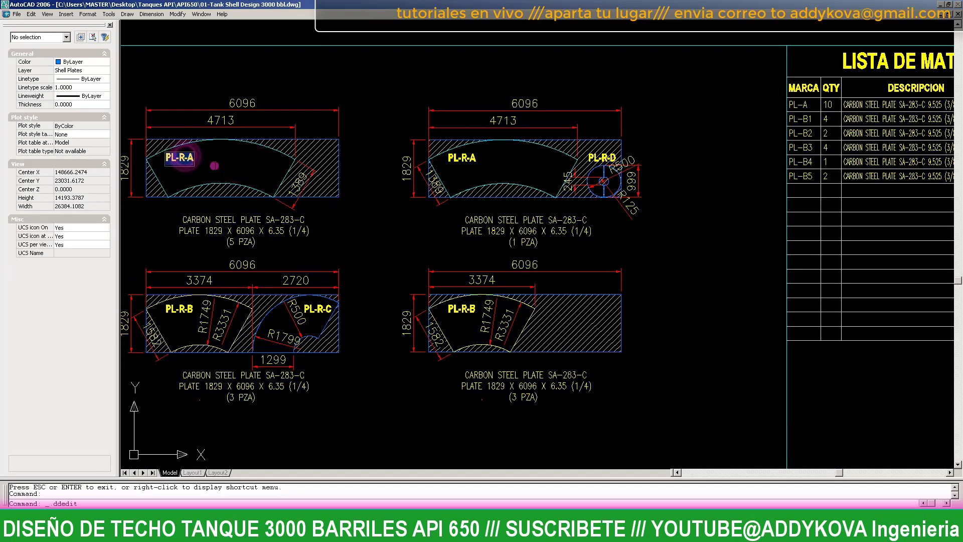
left_click(225, 165)
key("Escape")
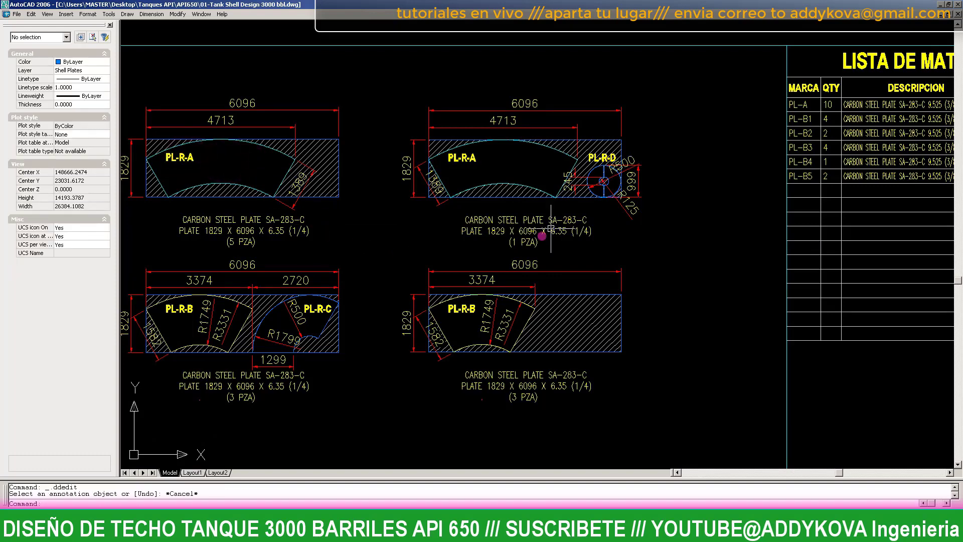
scroll(307, 75, "down", 2)
scroll(663, 215, "up", 3)
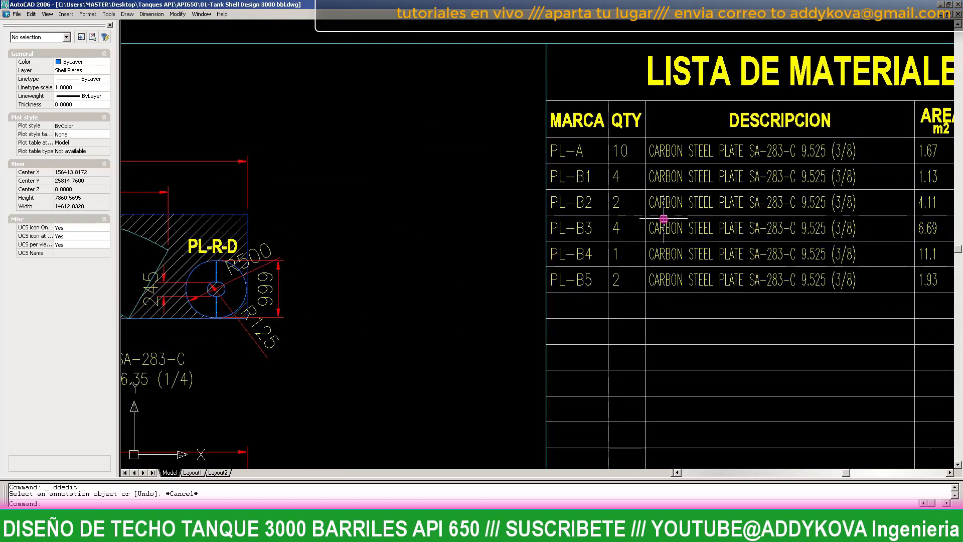
scroll(673, 209, "up", 2)
key("Escape")
double_click(552, 135)
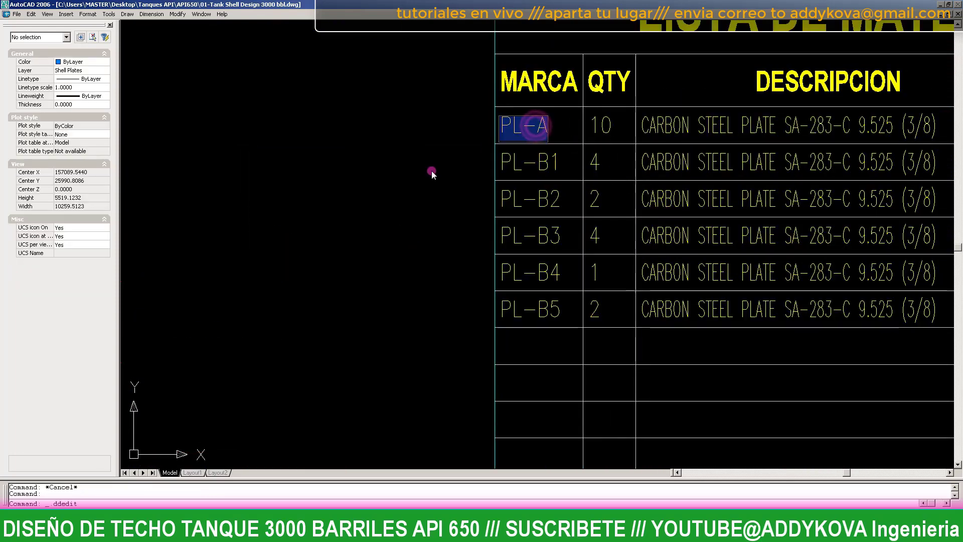
type("R-")
key("Escape")
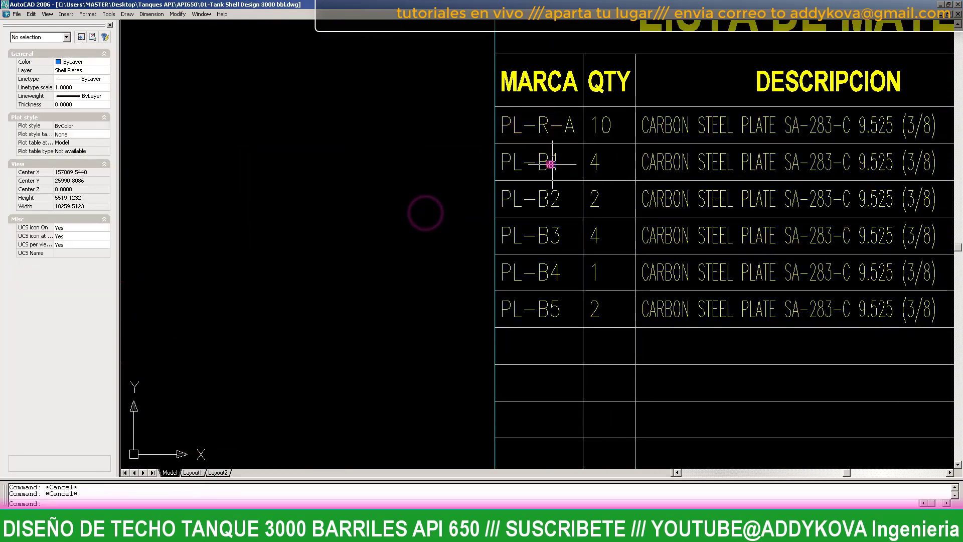
- Check the PL-B1, PL-B4 and PL-R-A mark texts, leaving them unchanged
left_click(549, 159)
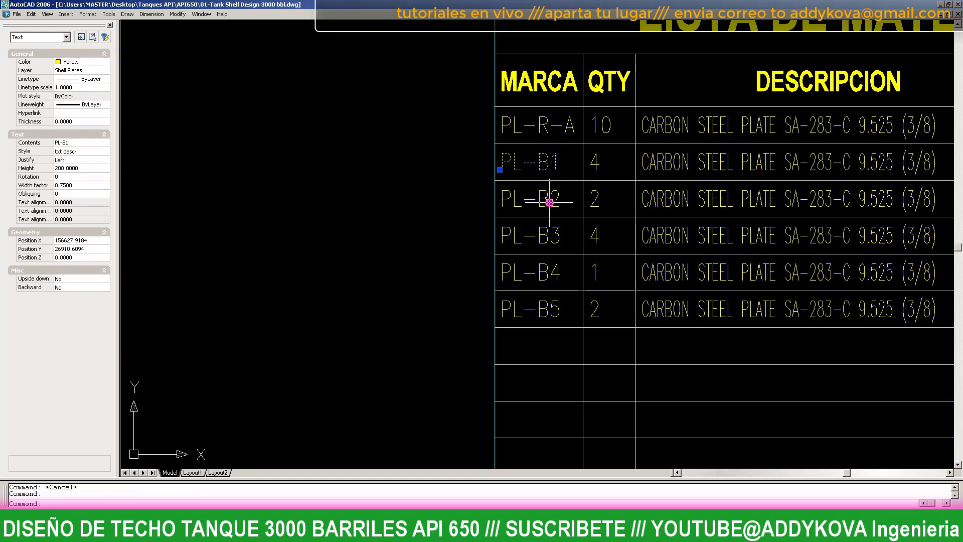
key("Escape")
left_click(522, 272)
scroll(492, 271, "down", 2)
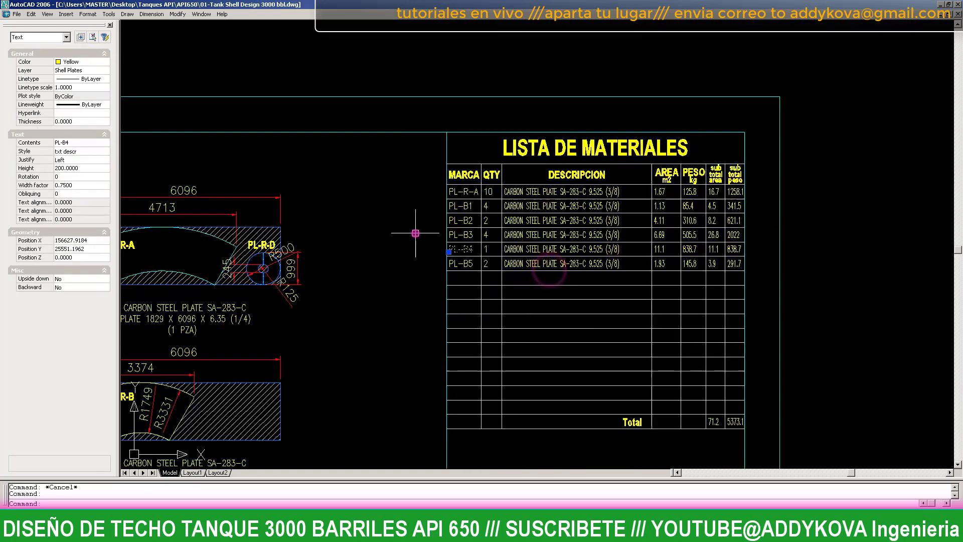
scroll(513, 265, "up", 2)
key("Escape")
scroll(459, 226, "up", 2)
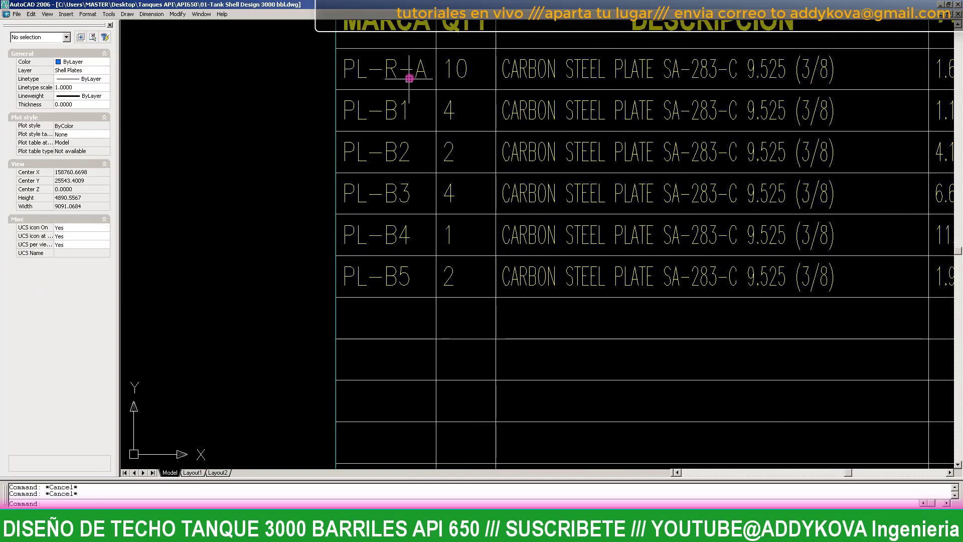
left_click(414, 68)
double_click(390, 69)
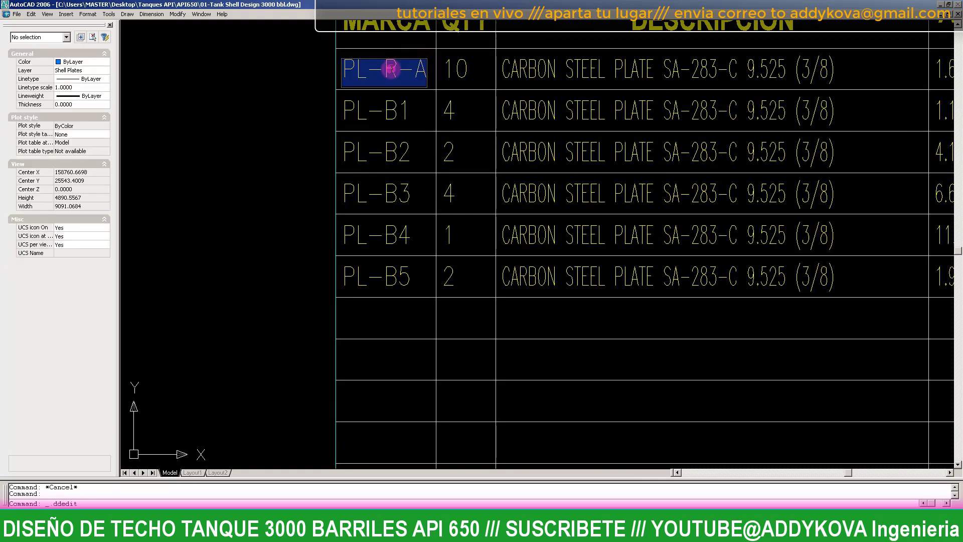
key("Escape")
- Erase the old PL-B1 through PL-B5 mark texts from the materials list
left_click(388, 108)
key("e")
key("Return")
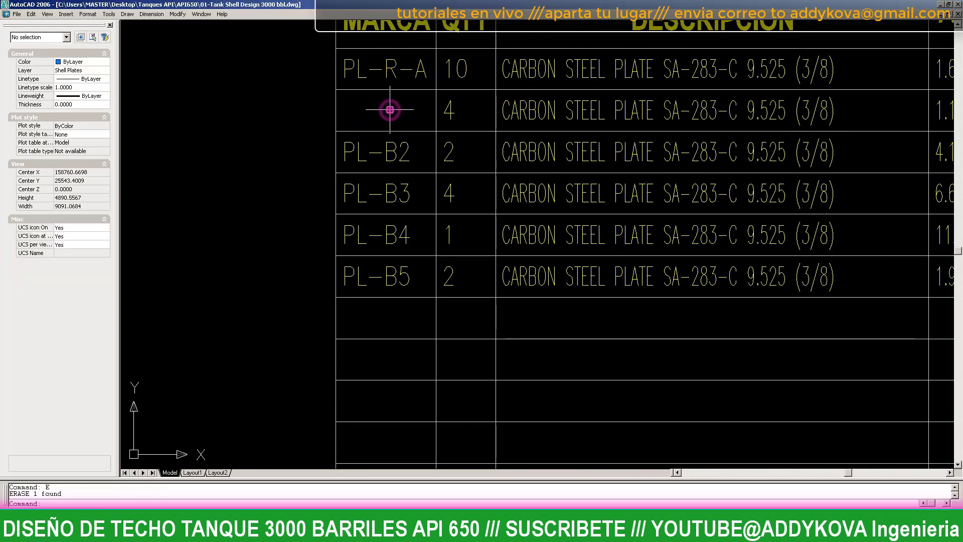
left_click(391, 152)
key("e")
key("Return")
left_click(396, 193)
key("e")
key("Return")
left_click(394, 234)
key("e")
key("Return")
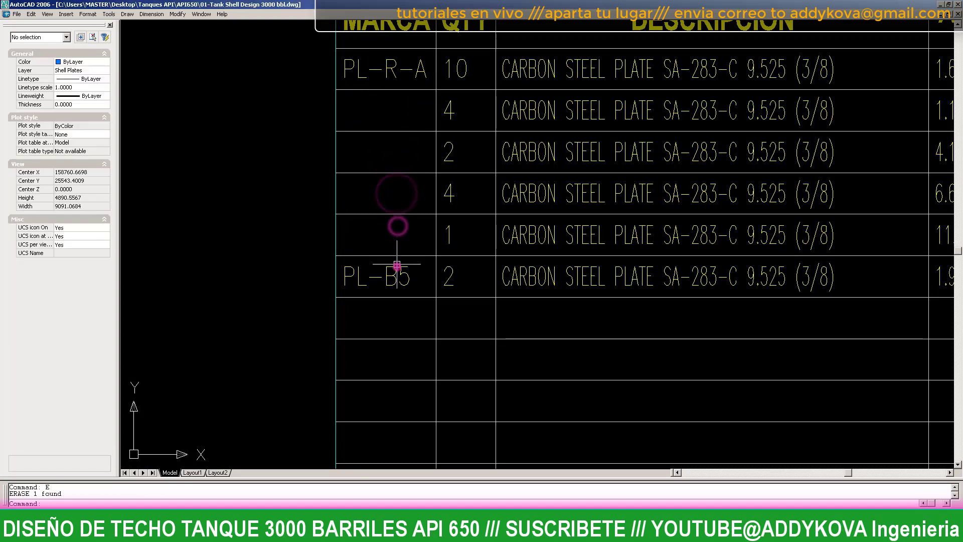
left_click(395, 276)
- Copy the PL-R-A mark into the second, third and fourth rows
left_click(389, 63)
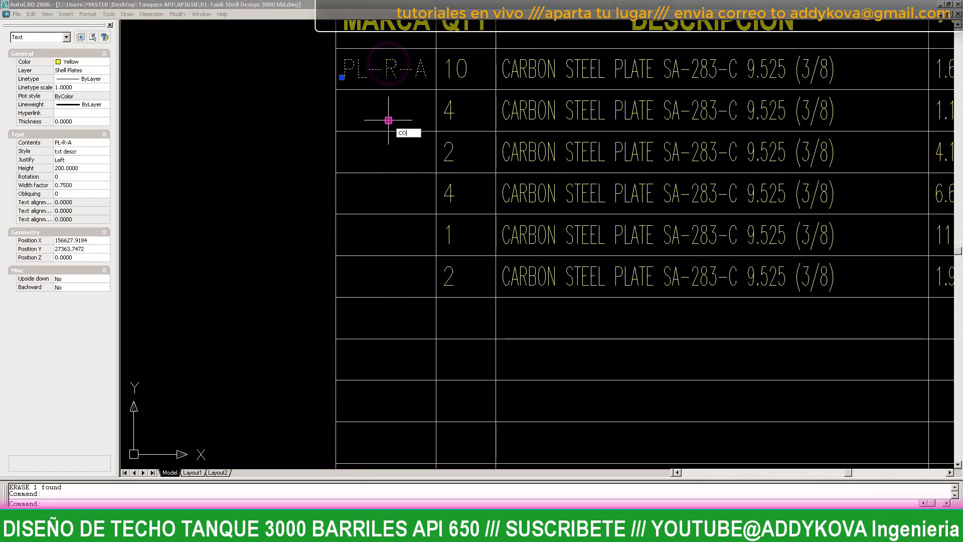
type("co")
key("Return")
left_click(336, 48)
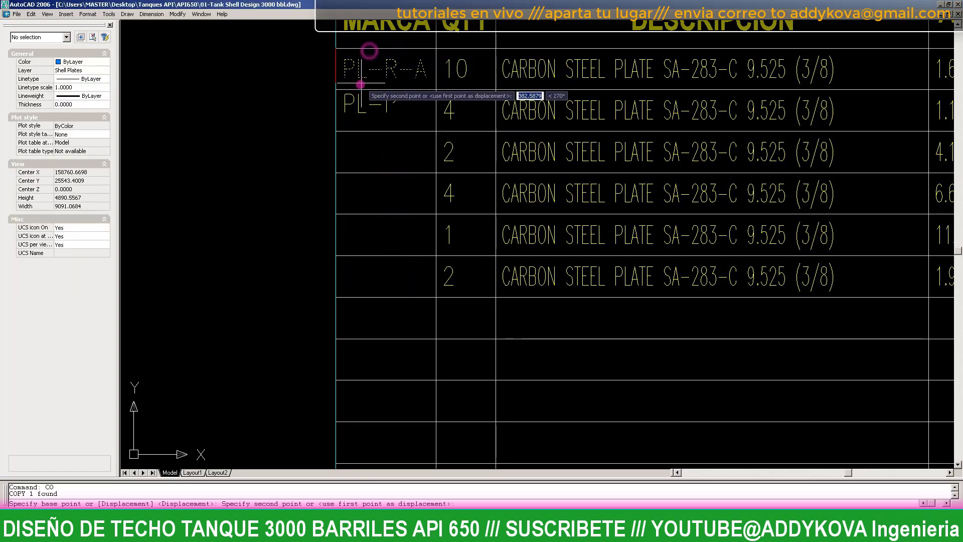
left_click(335, 90)
left_click(336, 131)
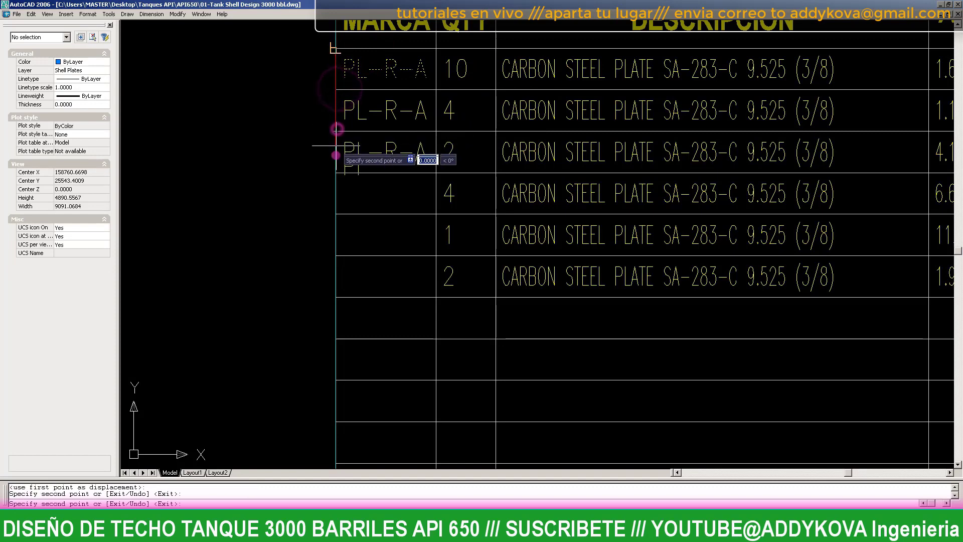
left_click(335, 172)
key("Escape")
- Edit the copied marks to read PL-R-B, PL-R-C and PL-R-D
left_click(419, 109)
double_click(419, 110)
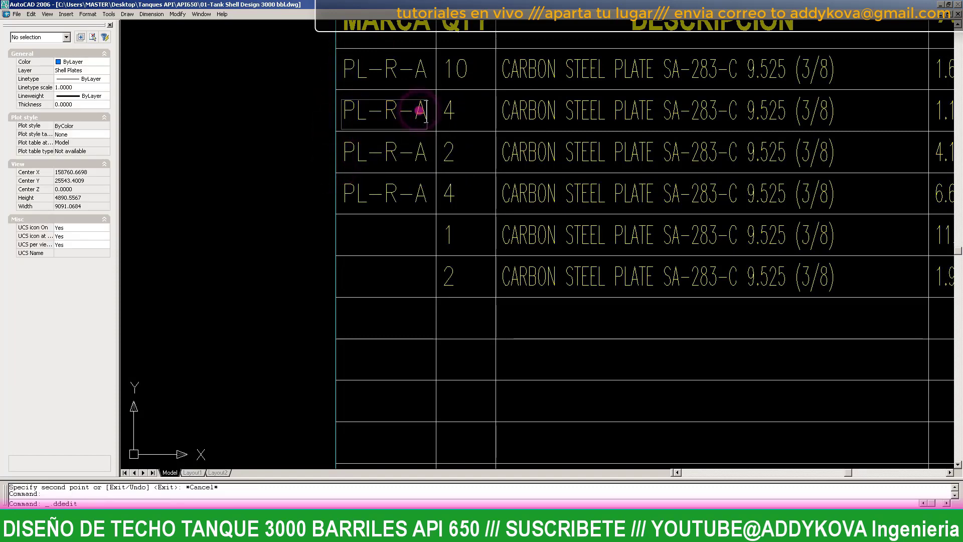
type("B")
key("Return")
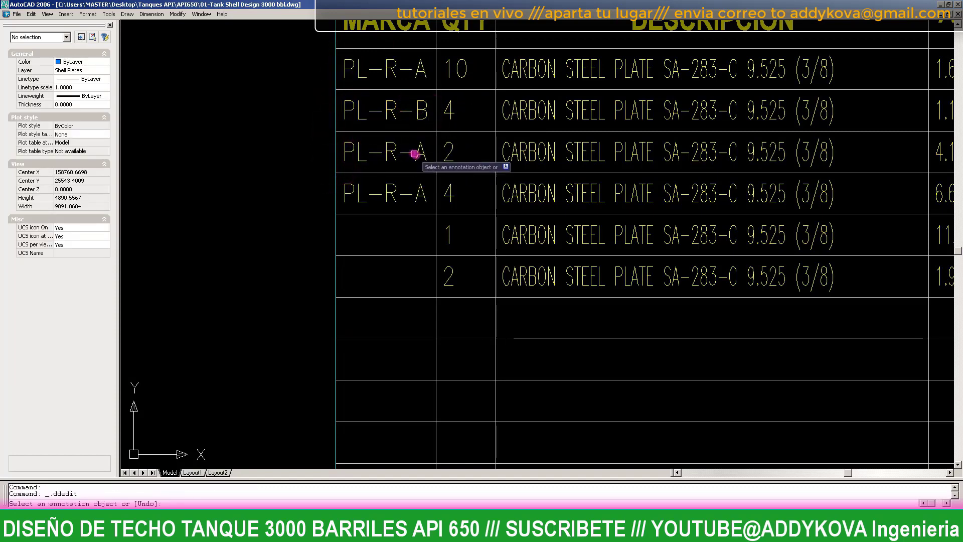
left_click(416, 154)
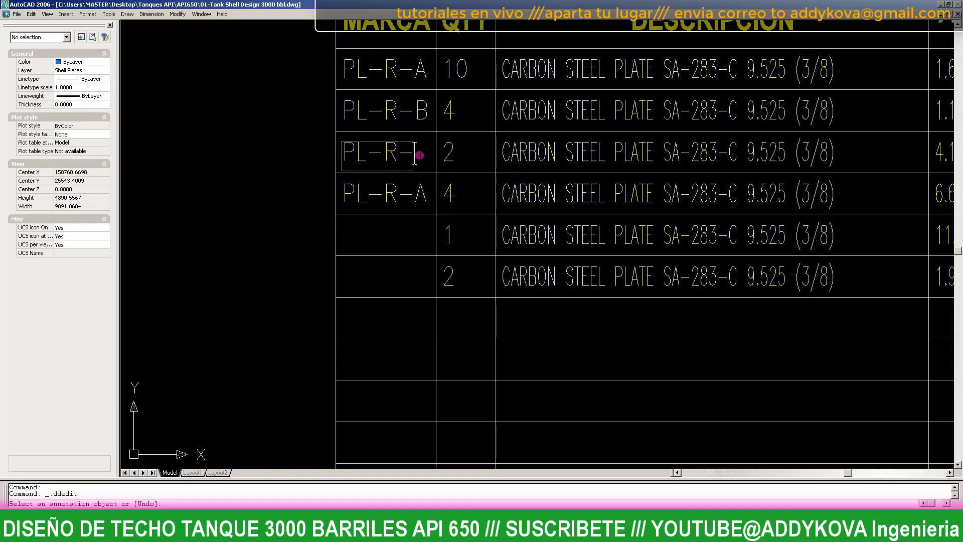
type("C")
key("Return")
left_click(420, 192)
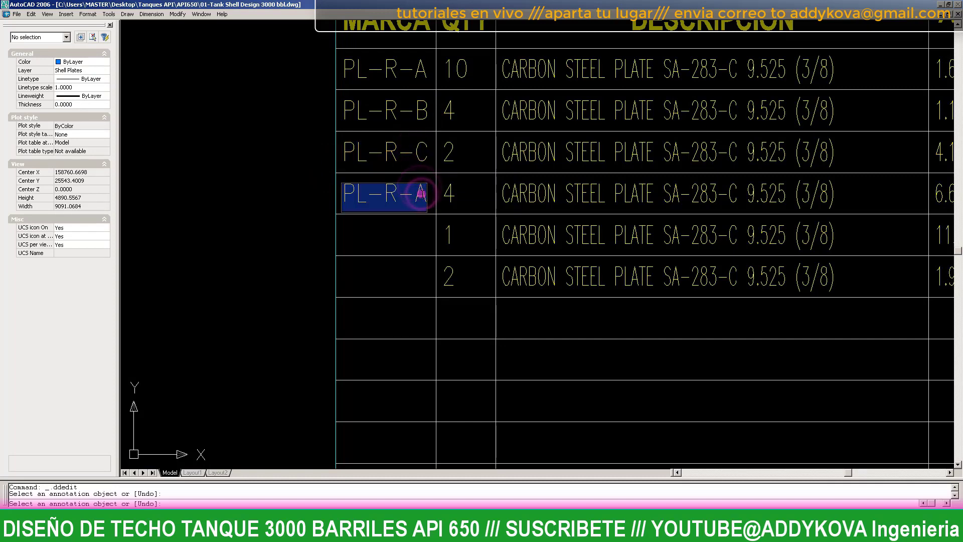
left_click(421, 192)
type("D")
key("Return")
key("Escape")
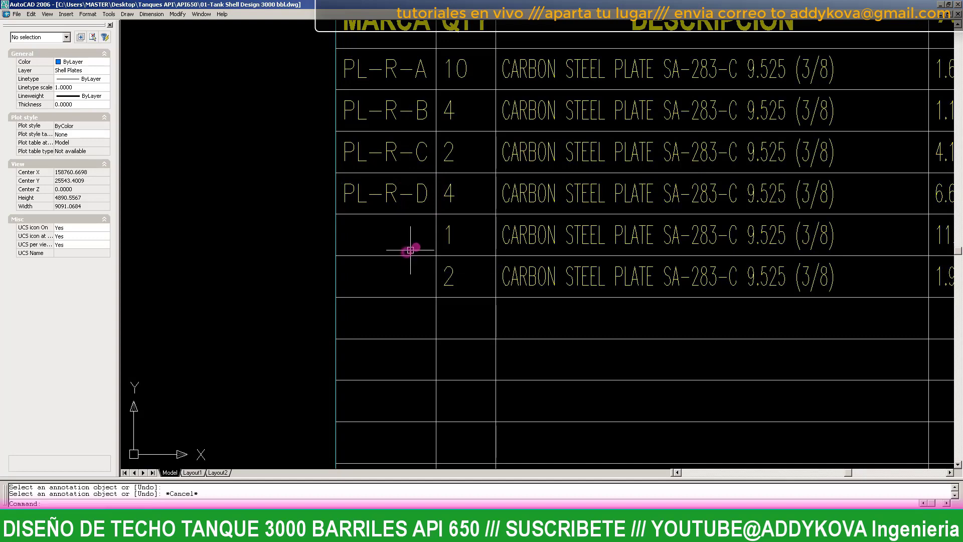
- Delete the fifth-row quantity and the entries in rows five and six
left_click(449, 233)
key("Delete")
scroll(286, 216, "down", 5)
scroll(286, 217, "up", 2)
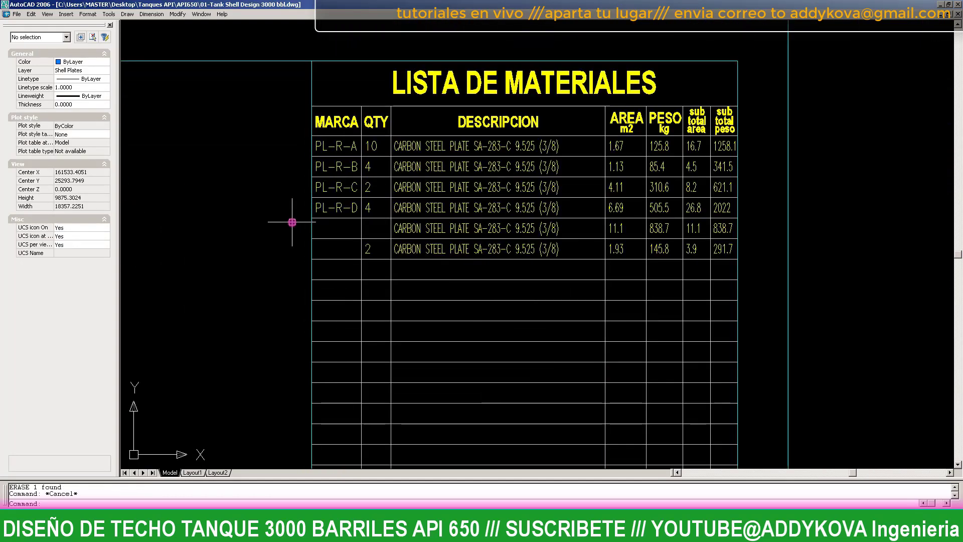
left_click(292, 222)
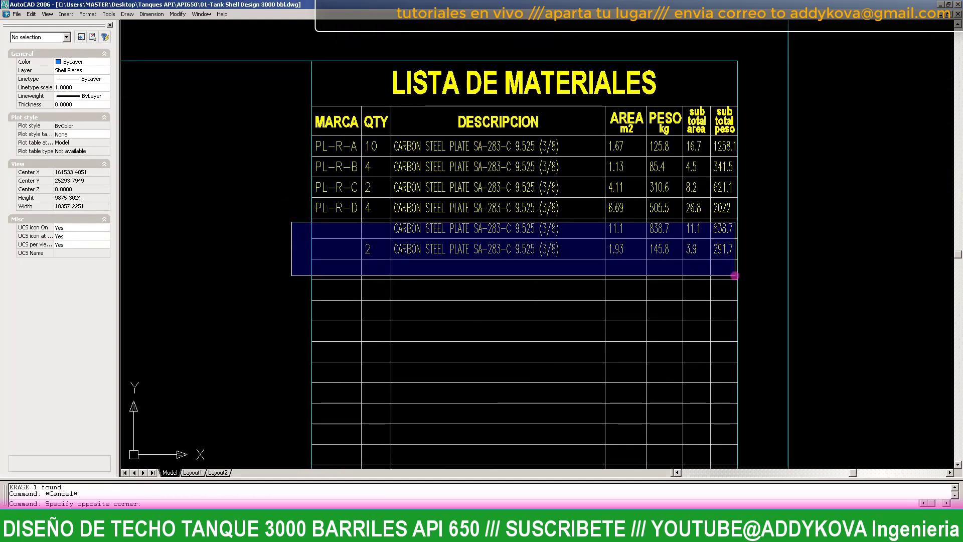
left_click(723, 272)
key("Delete")
left_click(723, 229)
- Delete the last leftover entries from rows five and six
key("Delete")
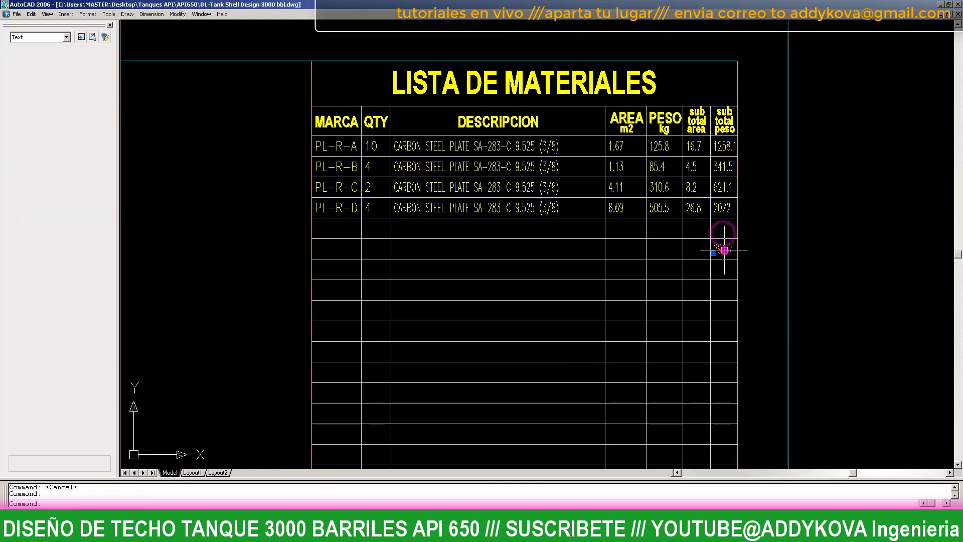
left_click(724, 250)
key("Delete")
key("Escape")
key("Escape")
scroll(444, 174, "up", 2)
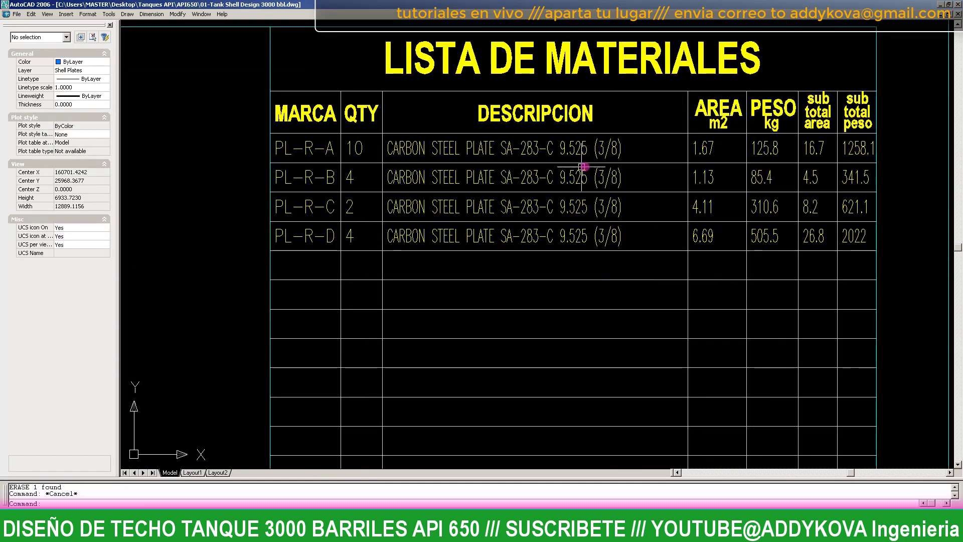
scroll(633, 151, "up", 1)
- Change the PL-R-A description to 6.35 (1/4) and erase the PL-R-B, C and D descriptions
double_click(567, 138)
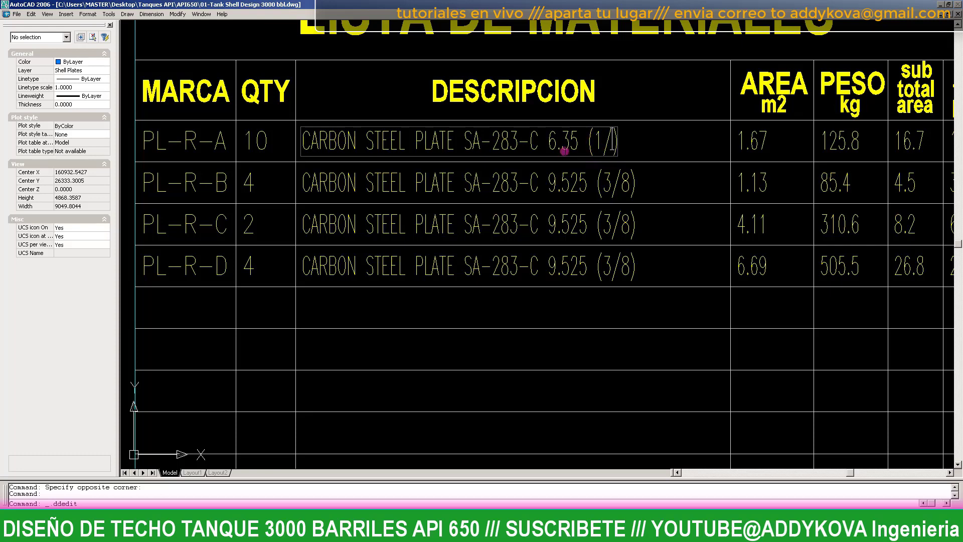
key("Escape")
left_click(653, 179)
key("Delete")
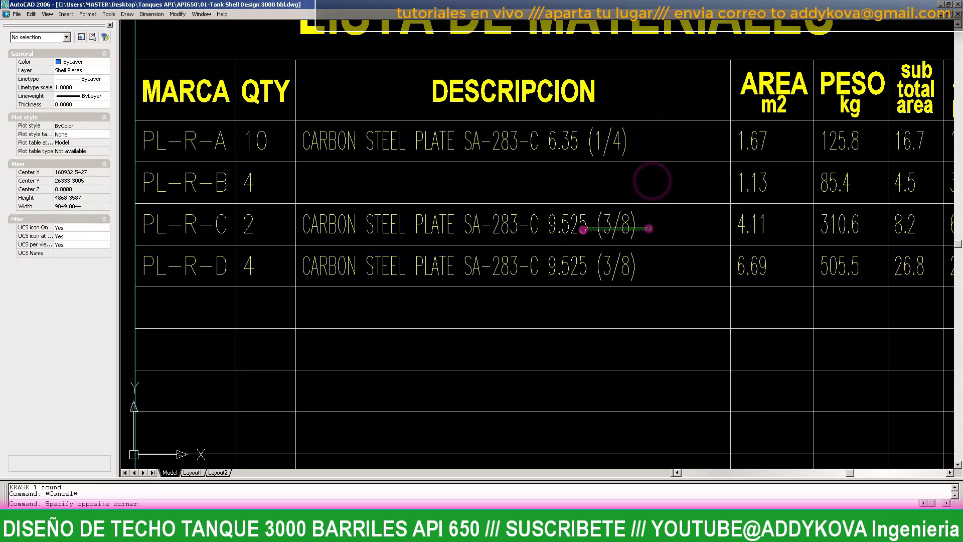
left_click(649, 229)
key("Delete")
left_click(599, 267)
key("Delete")
- Copy the corrected description into the PL-R-B, C and D rows and save the drawing
left_click(570, 142)
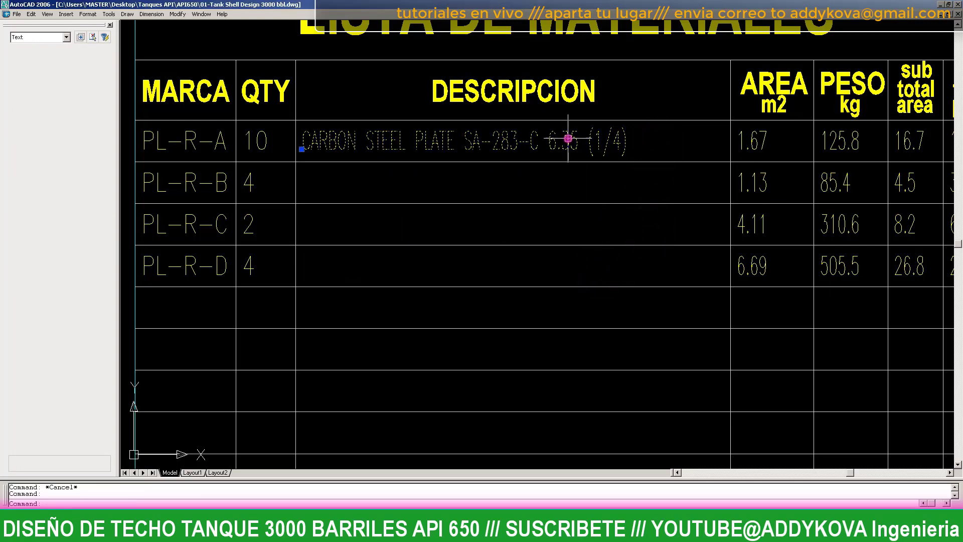
type("co")
key("Return")
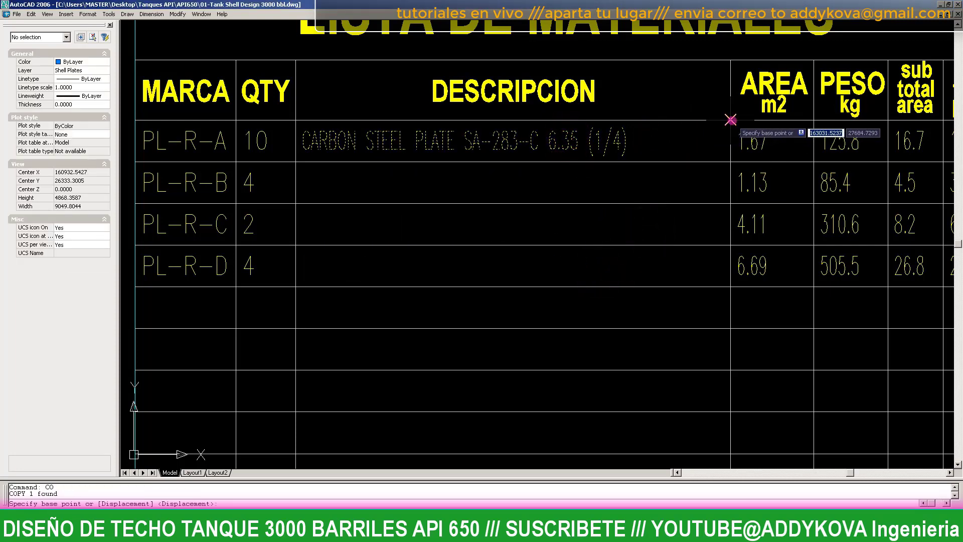
left_click(732, 120)
left_click(733, 162)
left_click(732, 204)
left_click(731, 245)
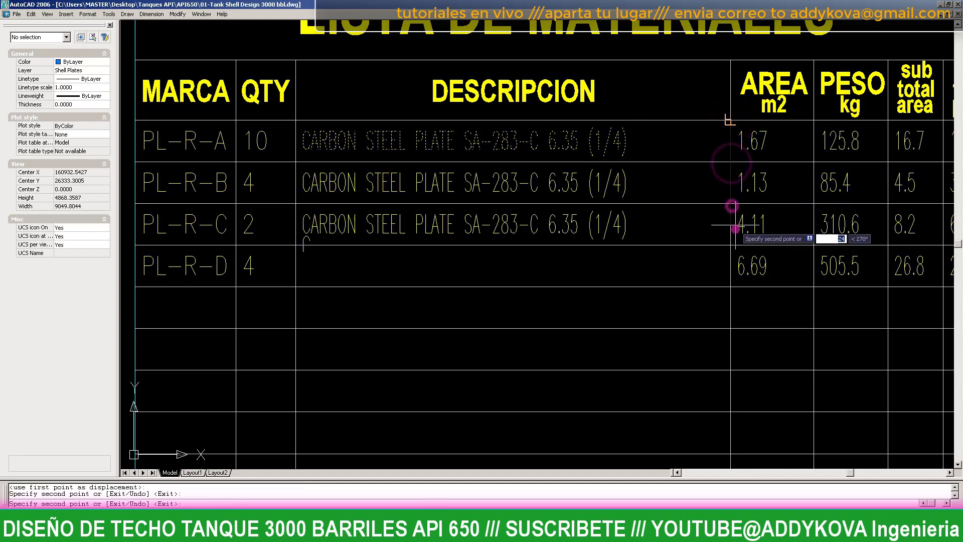
key("Escape")
key("ctrl+s")
key("Escape")
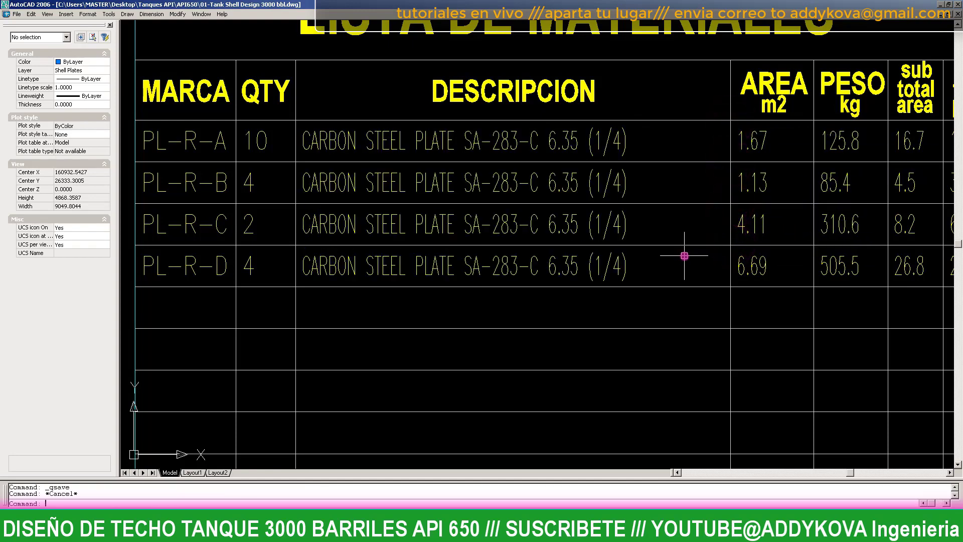
- Change the PL-R-A quantity from 10 to 6
scroll(685, 256, "down", 2)
scroll(807, 262, "down", 2)
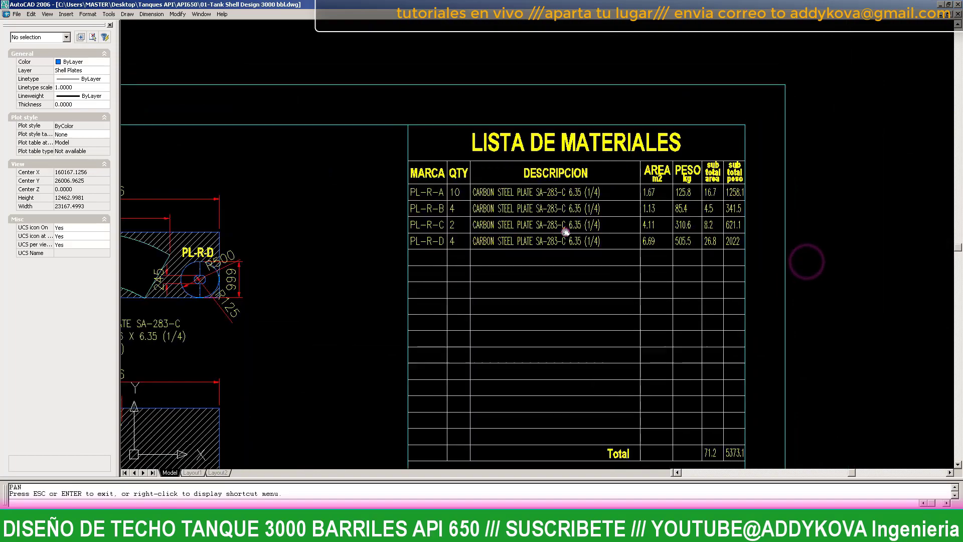
middle_click_drag(807, 262, 547, 241)
scroll(547, 241, "down", 1)
scroll(531, 240, "up", 3)
scroll(501, 238, "down", 6)
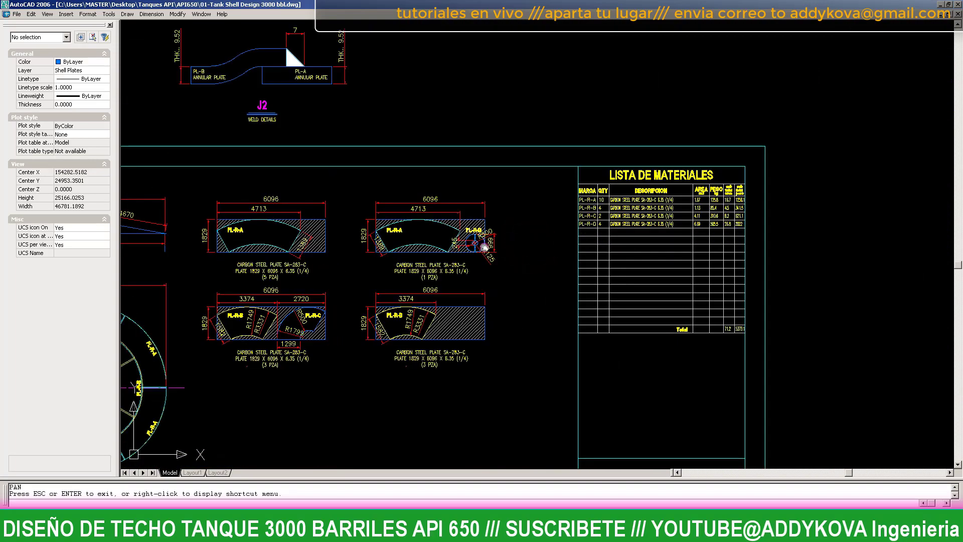
scroll(449, 230, "down", 1)
scroll(702, 240, "up", 1)
scroll(697, 209, "up", 4)
scroll(692, 207, "down", 6)
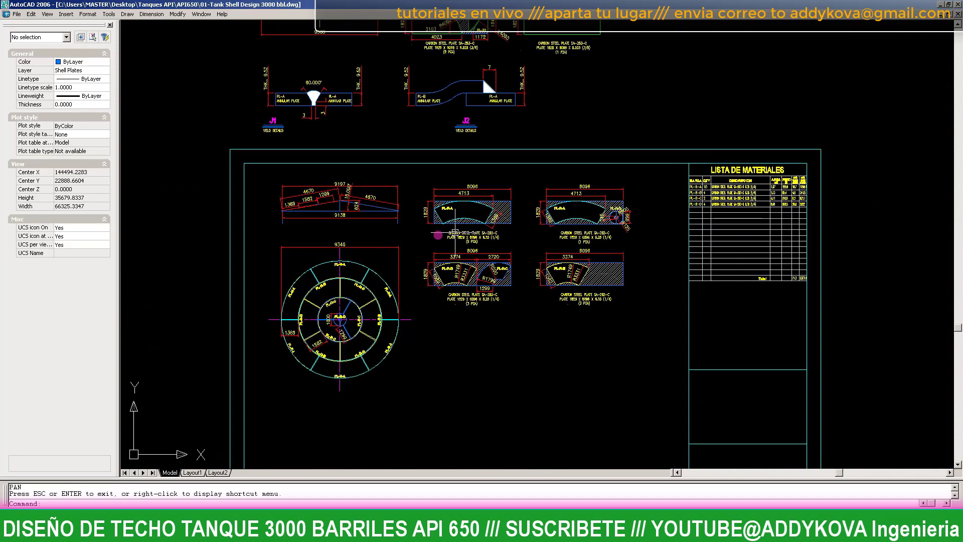
scroll(373, 301, "up", 3)
key("Escape")
scroll(366, 307, "down", 2)
scroll(351, 281, "up", 2)
scroll(331, 266, "up", 1)
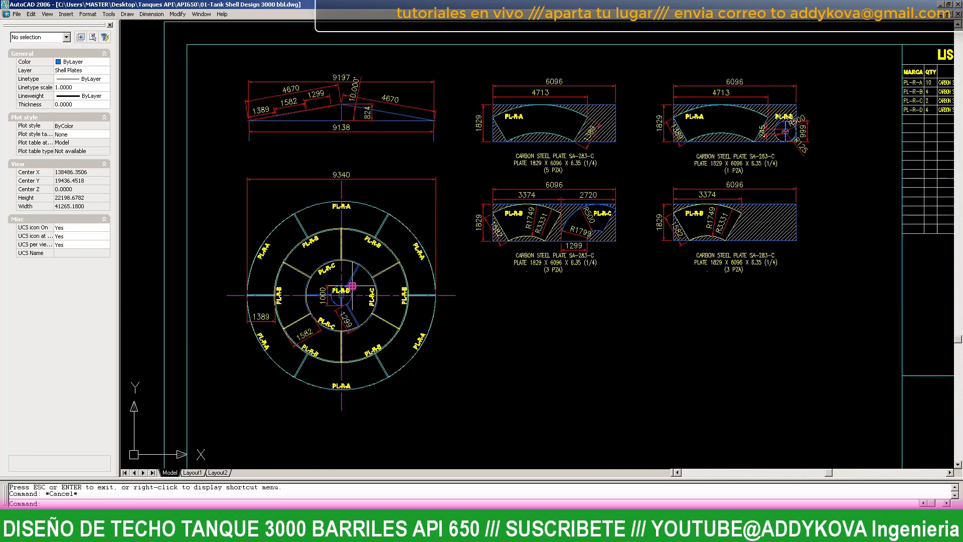
scroll(327, 258, "up", 1)
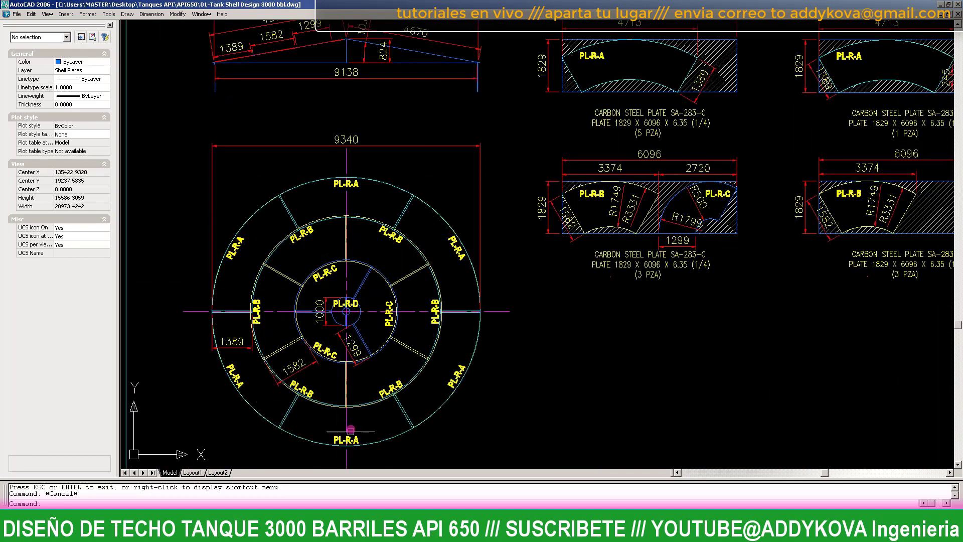
scroll(464, 262, "down", 2)
scroll(552, 216, "down", 1)
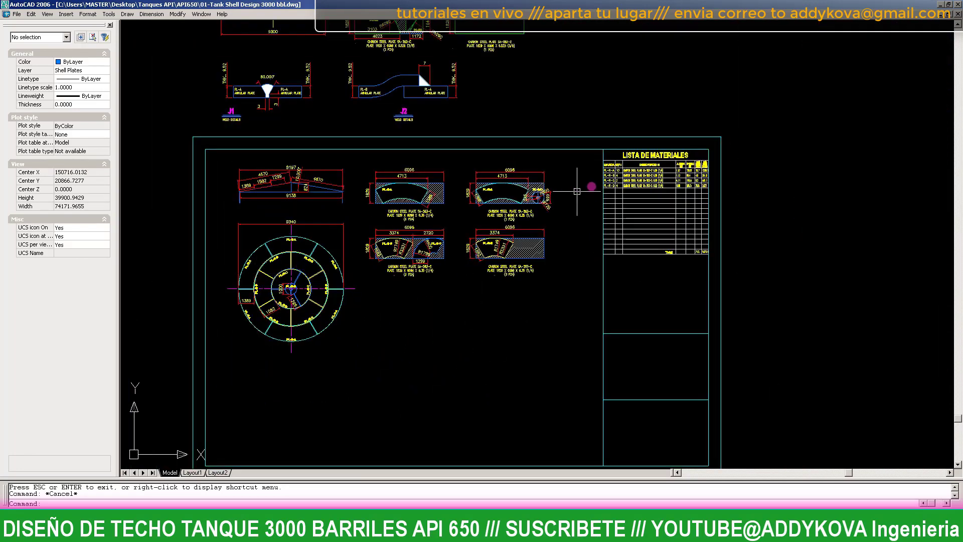
scroll(622, 216, "up", 4)
scroll(502, 150, "up", 3)
key("Escape")
double_click(476, 139)
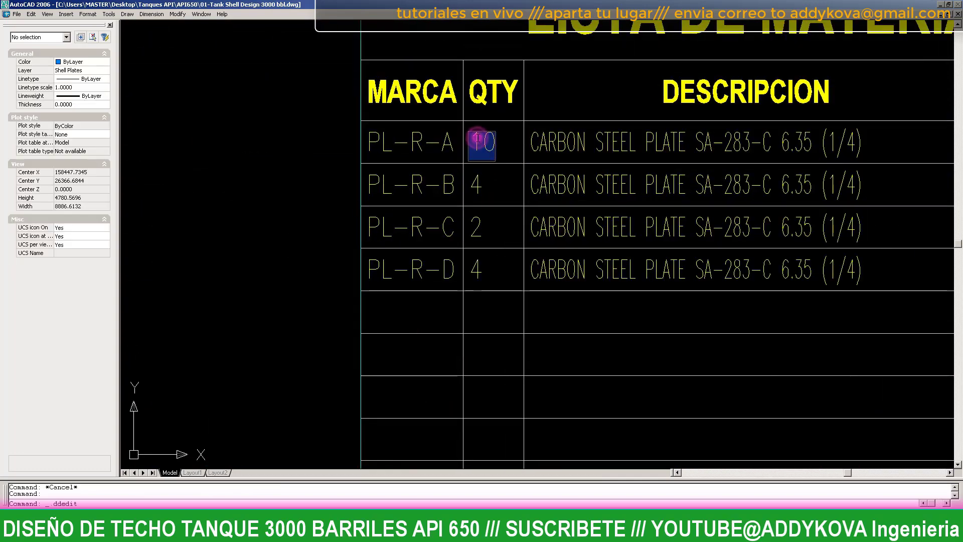
type("6")
key("Return")
scroll(507, 195, "down", 3)
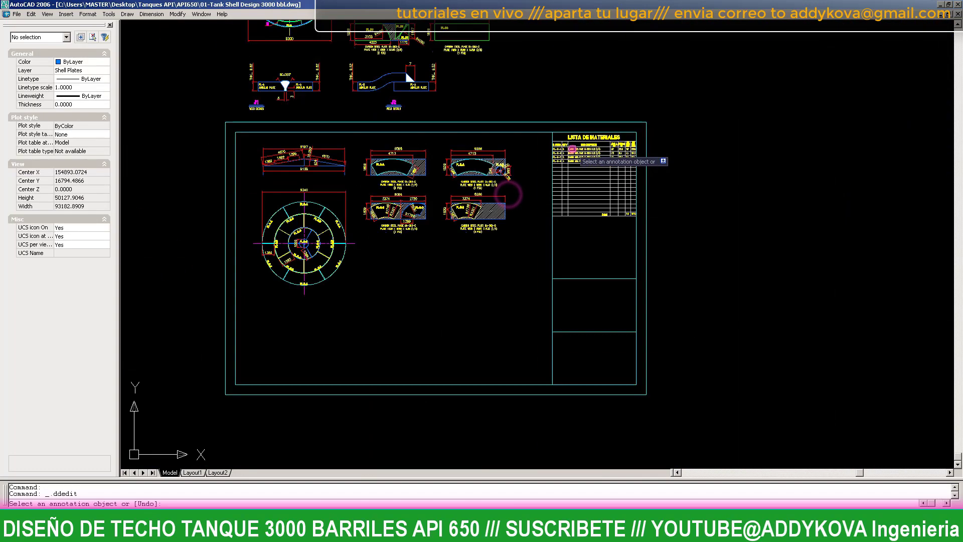
key("Escape")
scroll(244, 296, "up", 3)
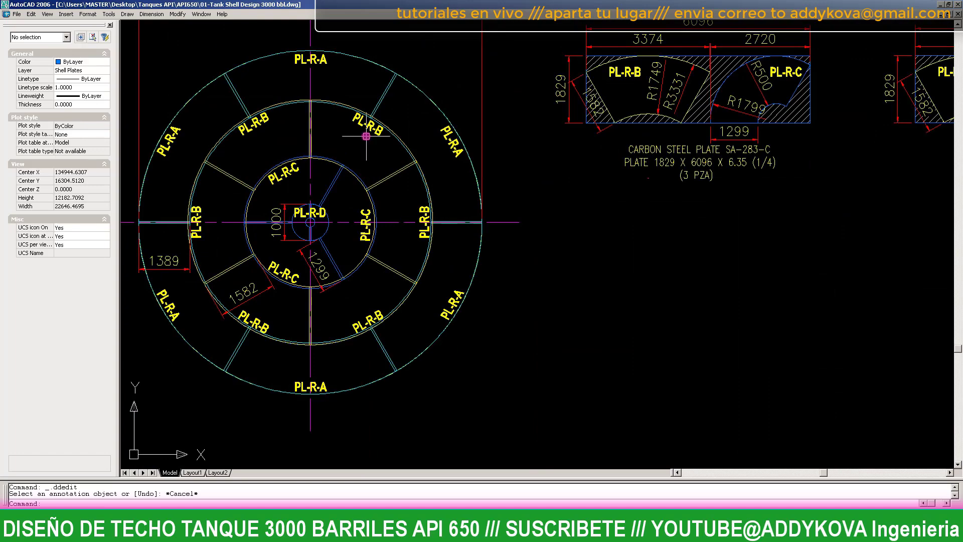
scroll(374, 326, "down", 3)
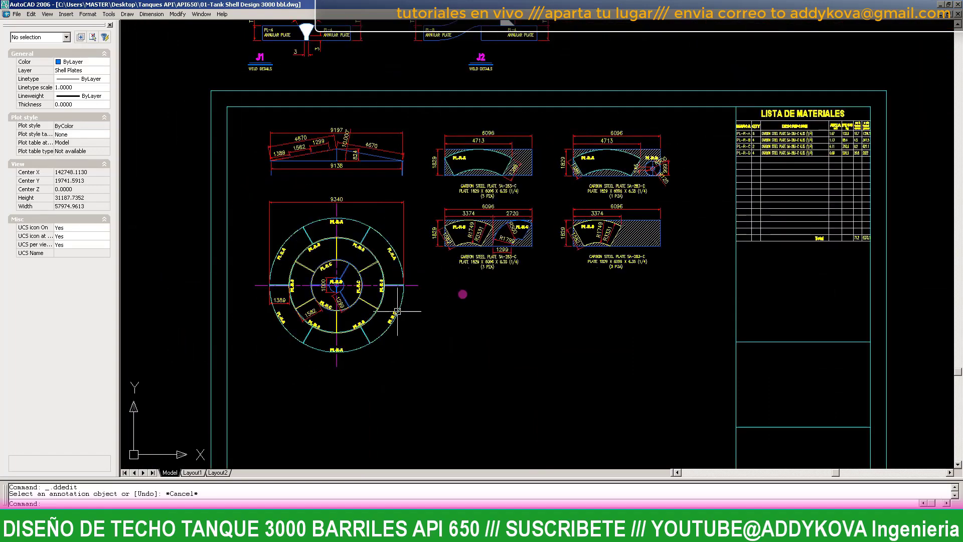
scroll(699, 143, "up", 2)
scroll(698, 143, "up", 3)
- Set the PL-R-B quantity to 6
double_click(653, 121)
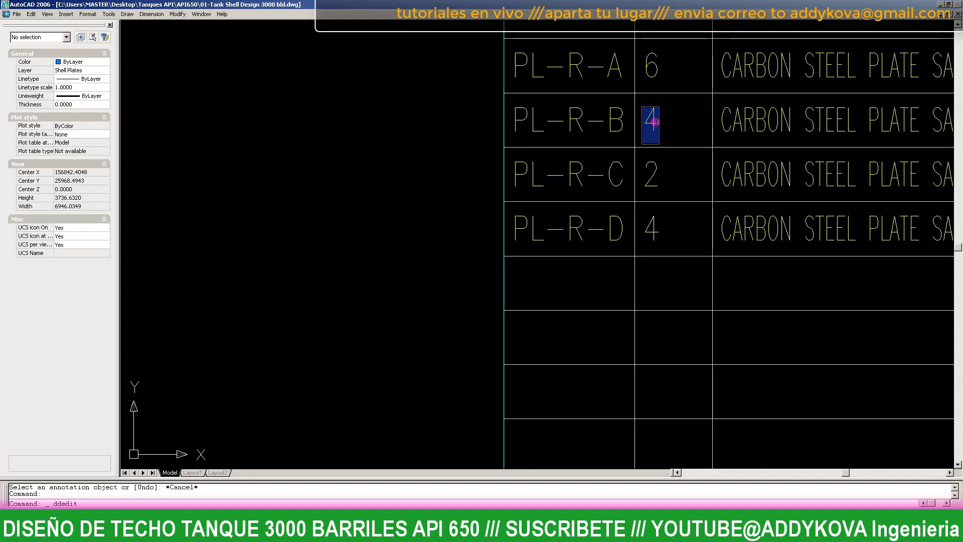
type("6")
key("Return")
key("Escape")
scroll(688, 201, "down", 2)
scroll(318, 327, "down", 2)
scroll(319, 327, "down", 2)
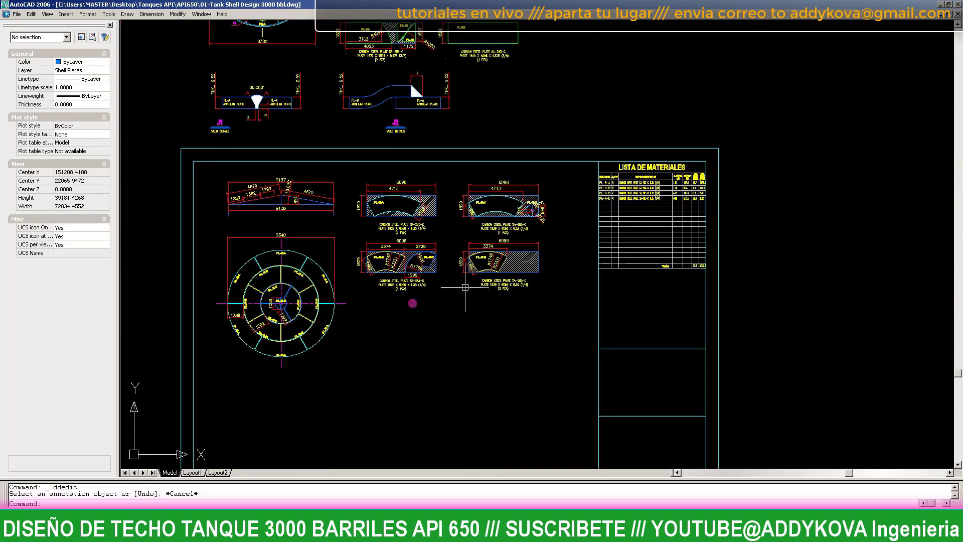
scroll(221, 333, "up", 3)
scroll(246, 329, "up", 4)
scroll(281, 326, "down", 4)
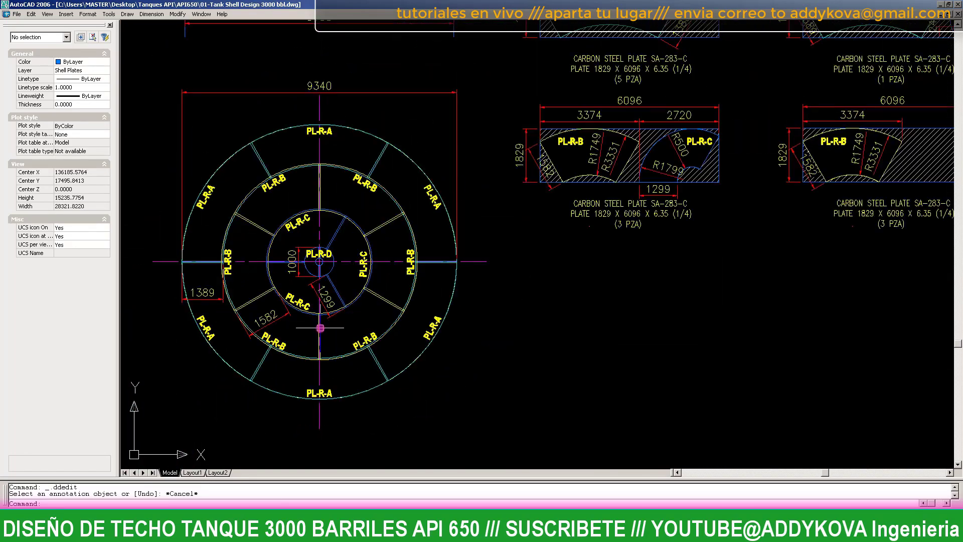
scroll(320, 328, "up", 3)
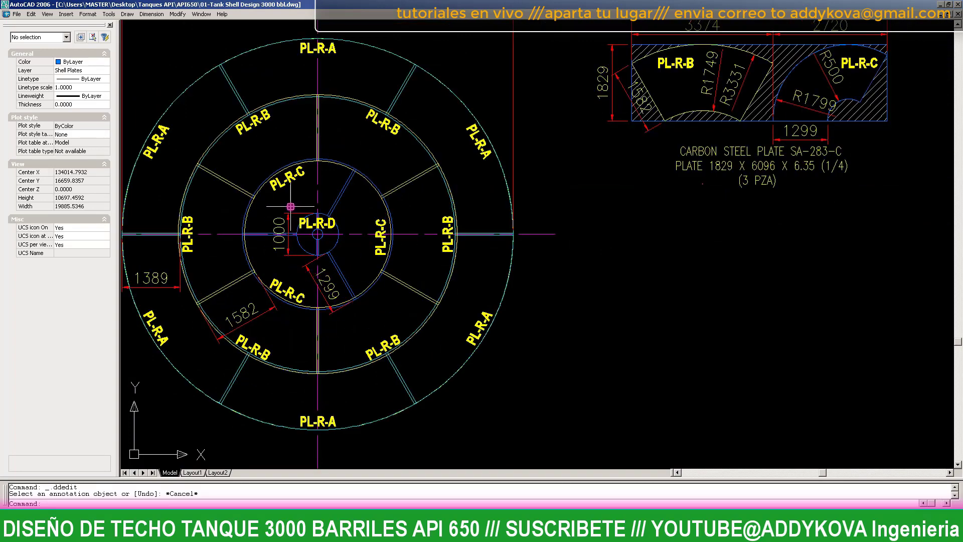
scroll(261, 271, "down", 3)
scroll(709, 164, "down", 2)
scroll(702, 170, "up", 3)
scroll(438, 152, "up", 4)
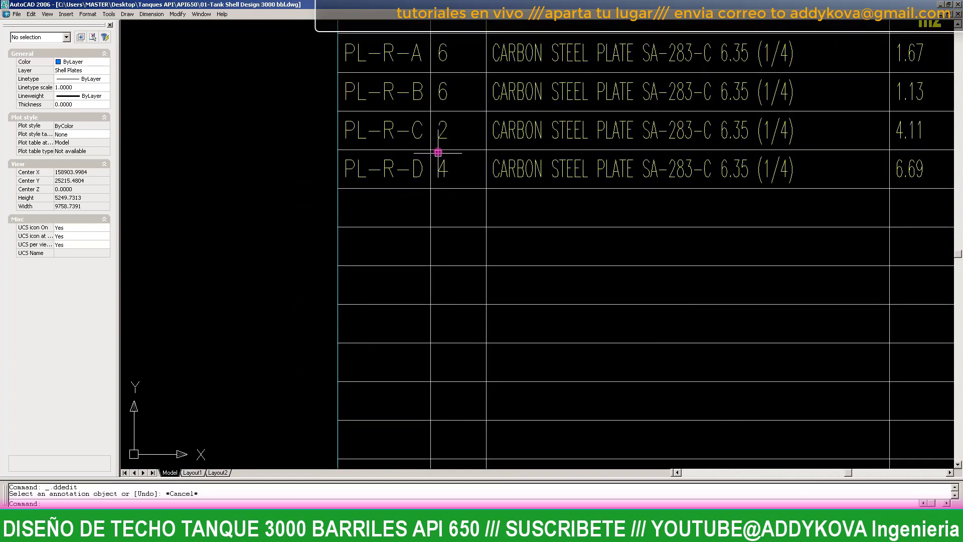
- Set the PL-R-C quantity to 3 and the PL-R-D quantity to 2
double_click(442, 131)
left_click(458, 162)
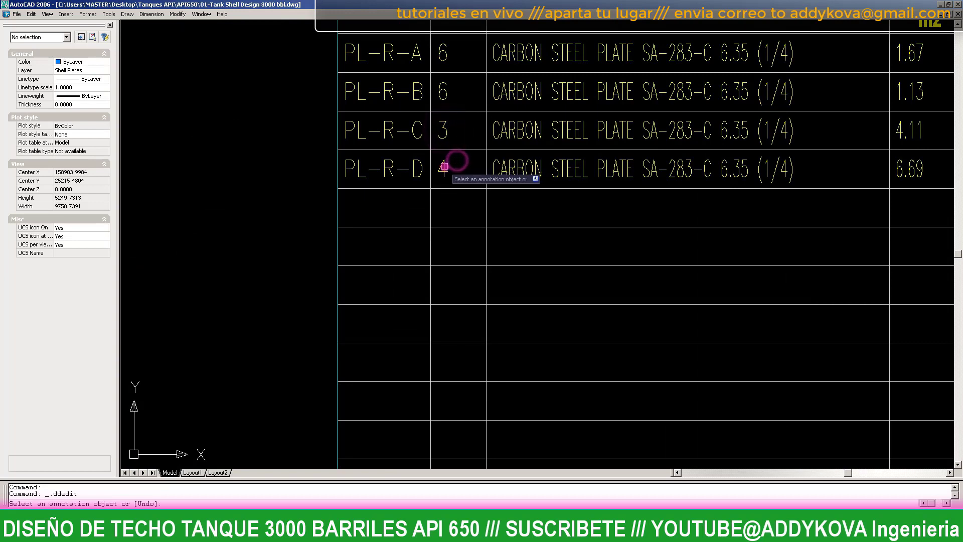
type("24")
key("Return")
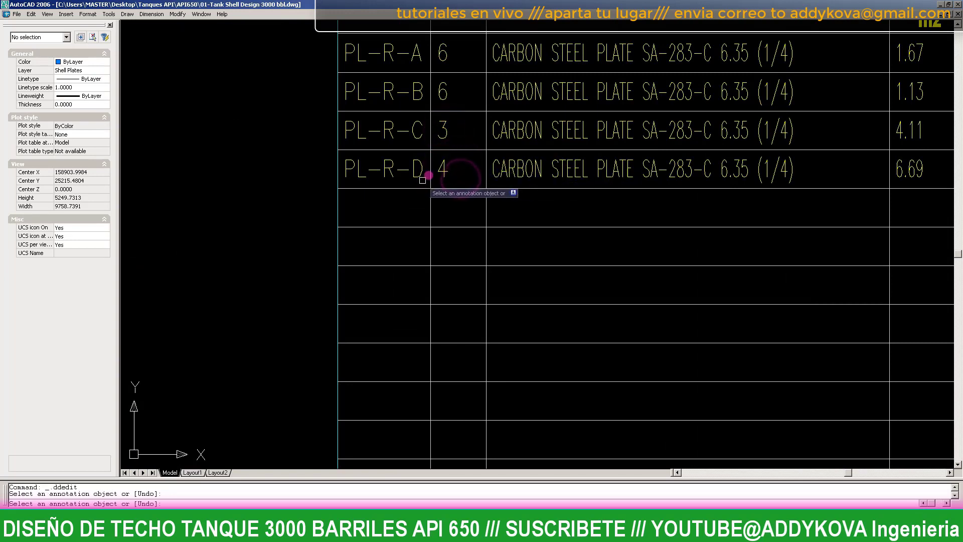
left_click(444, 169)
type("2")
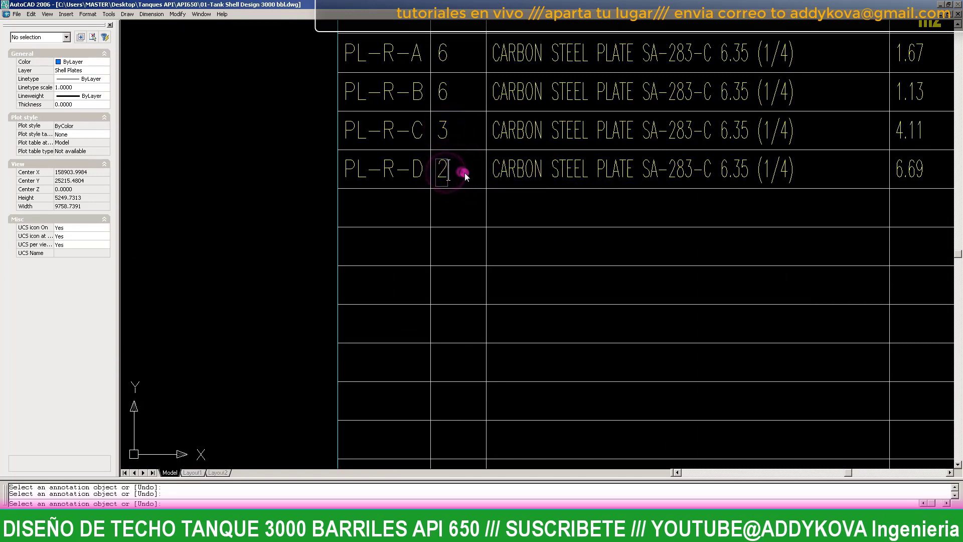
key("Return")
left_click(442, 170)
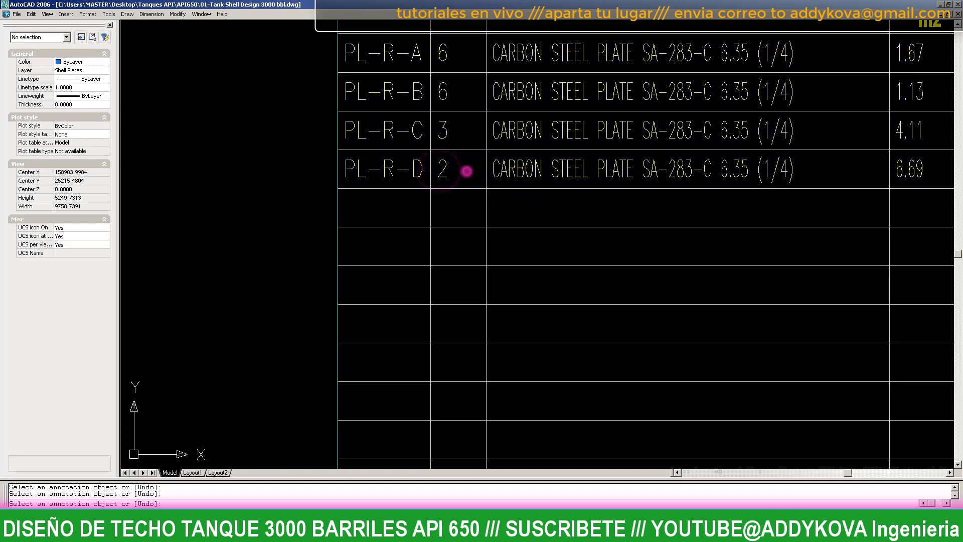
scroll(467, 171, "down", 2)
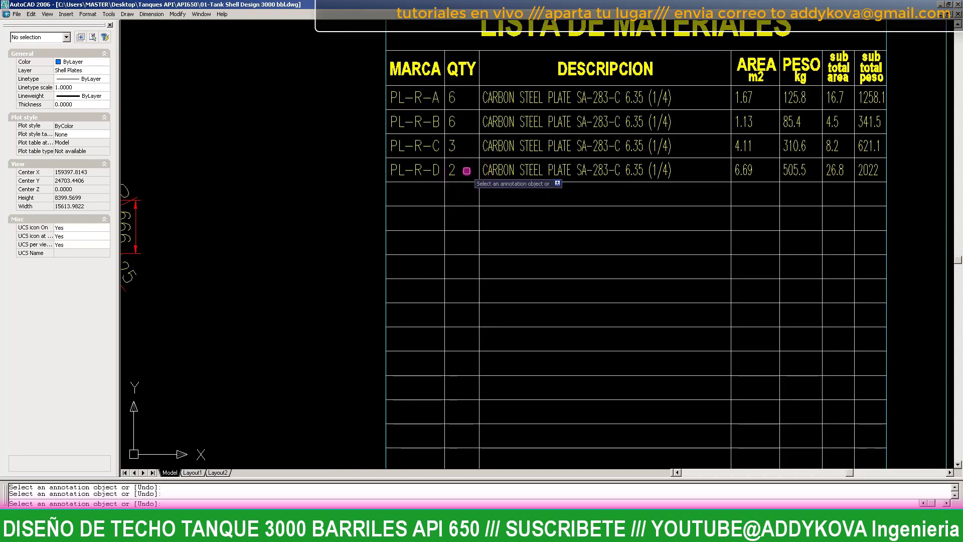
key("Return")
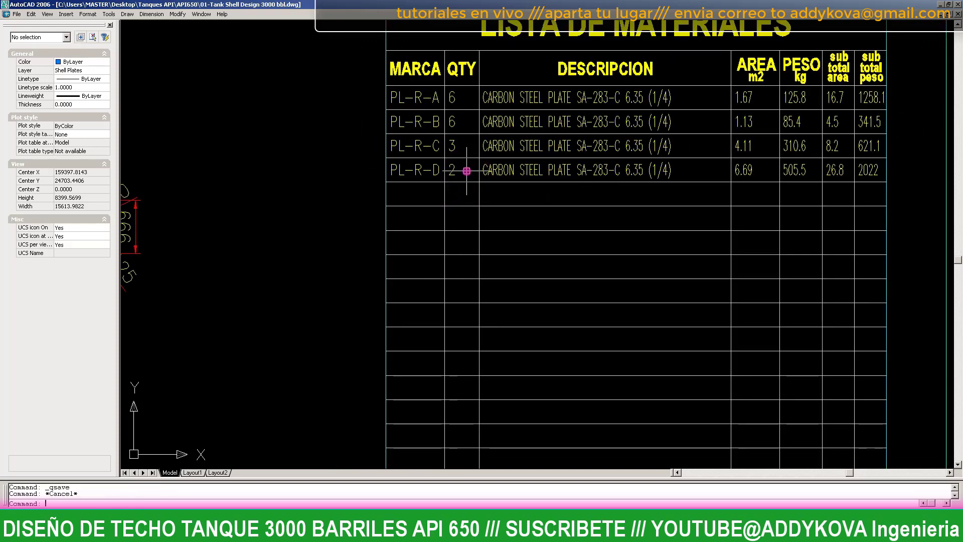
type("p")
key("Return")
- Pan and zoom to bring the plate drawings into view beside the materials list
scroll(467, 171, "down", 2)
mouse_move(318, 200)
left_mouse_down()
mouse_move(412, 188)
mouse_move(508, 146)
left_mouse_up()
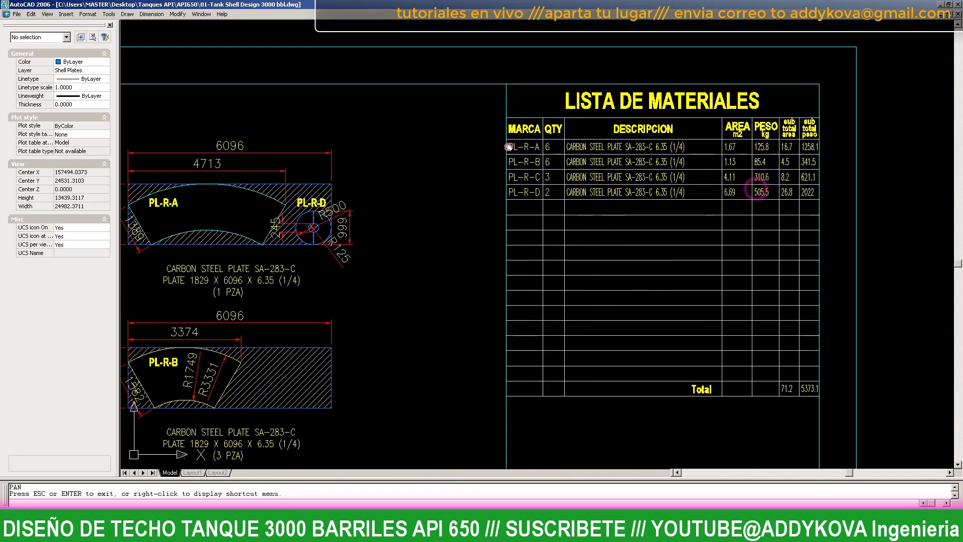
scroll(509, 147, "up", 5)
key("Escape")
scroll(463, 178, "down", 2)
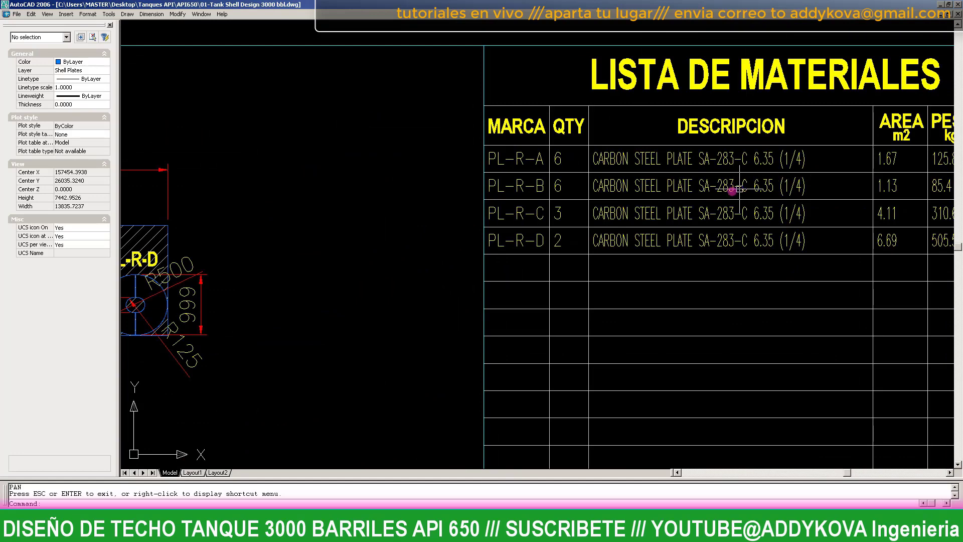
left_click(361, 286)
key("Escape")
scroll(535, 181, "up", 2)
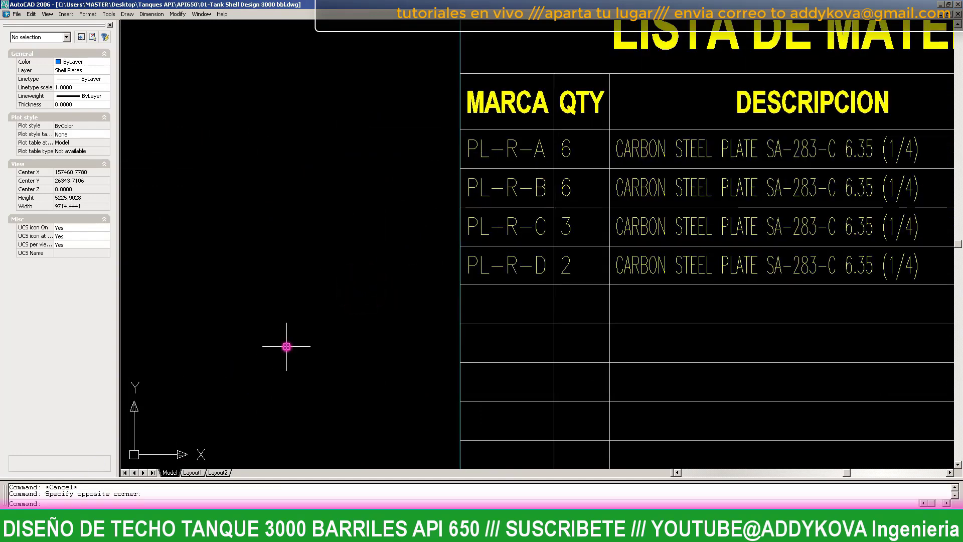
scroll(286, 347, "down", 2)
scroll(377, 219, "down", 4)
- Launch the Windows Calculator and position its window alongside the AutoCAD drawing
left_click(11, 527)
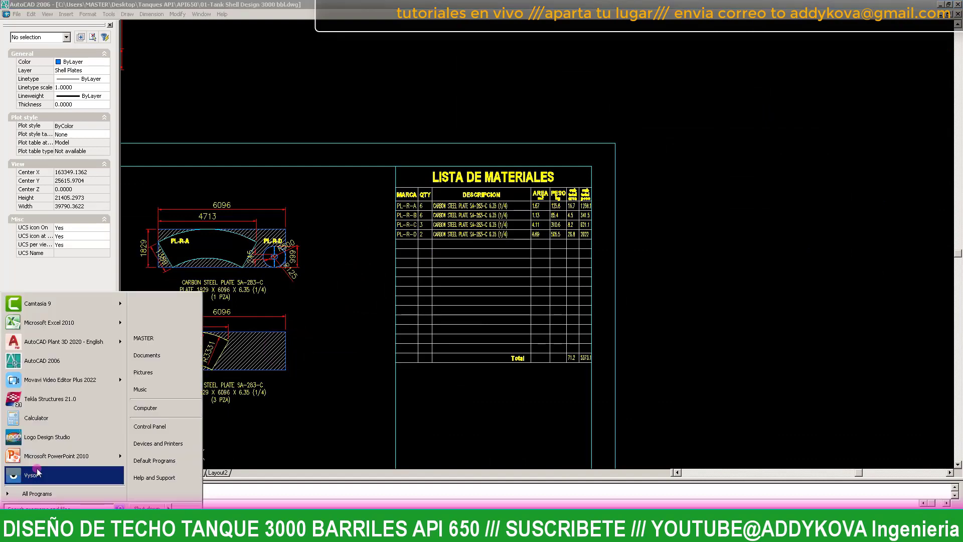
left_click(36, 418)
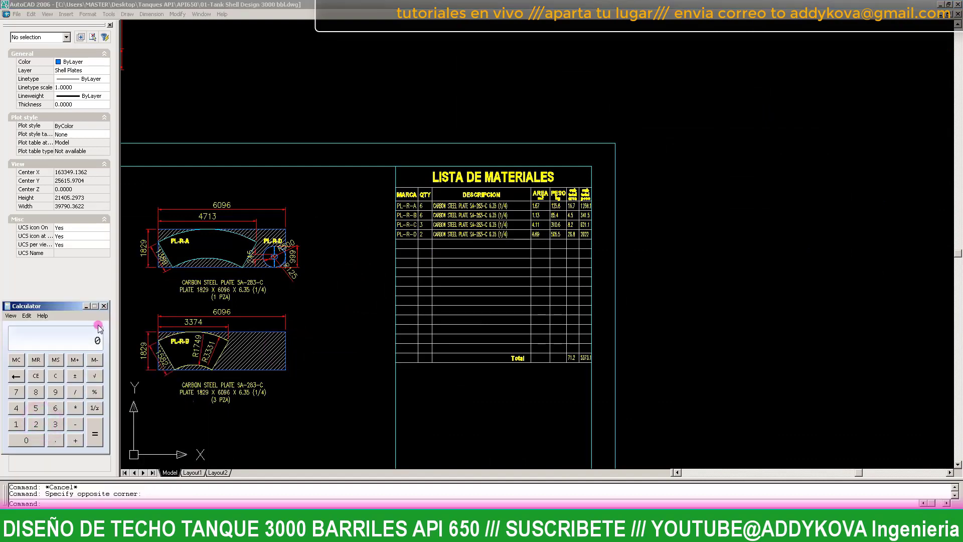
left_click_drag(58, 306, 65, 280)
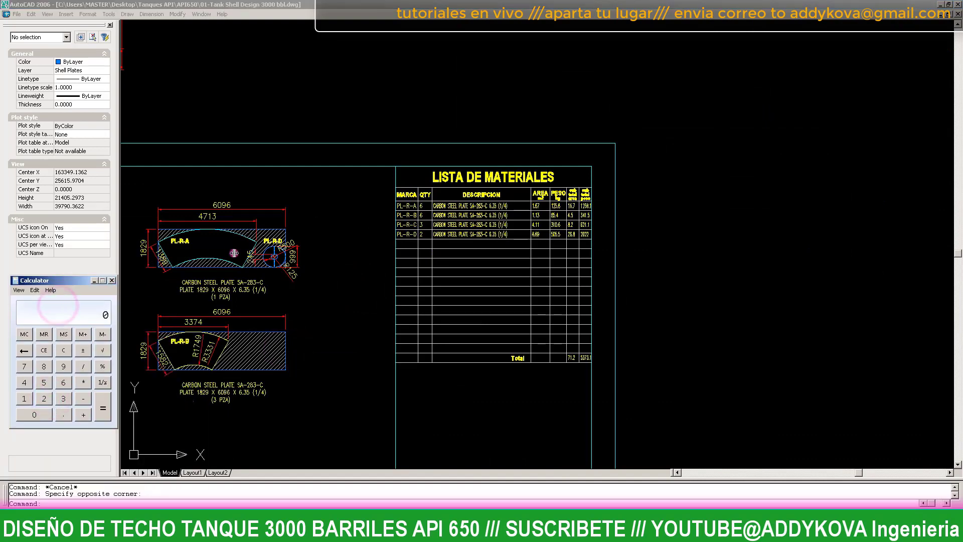
left_click(333, 246)
- Zoom in on the PL-R-A plate detail and select its arc
scroll(525, 225, "down", 5)
scroll(525, 226, "up", 1)
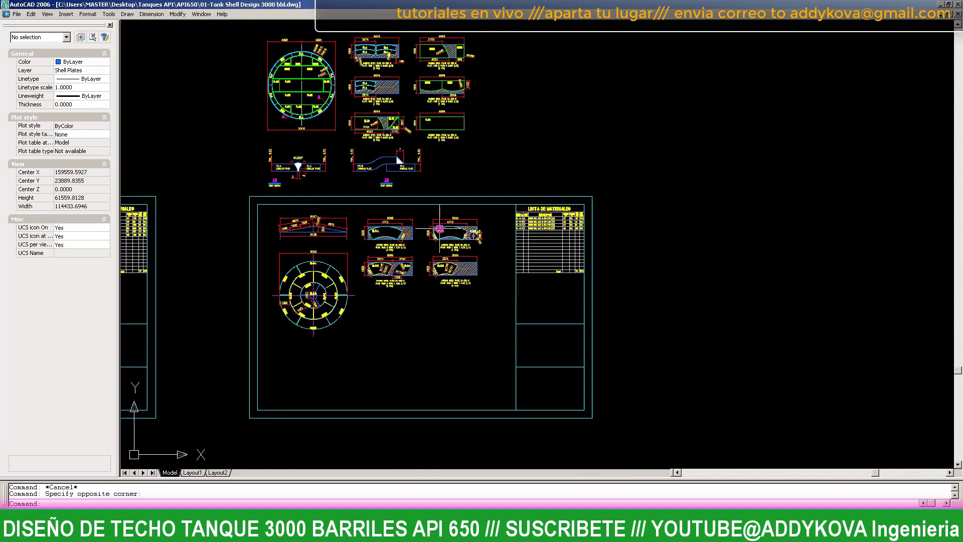
scroll(352, 226, "up", 1)
scroll(319, 258, "up", 2)
scroll(776, 201, "up", 1)
scroll(776, 200, "up", 2)
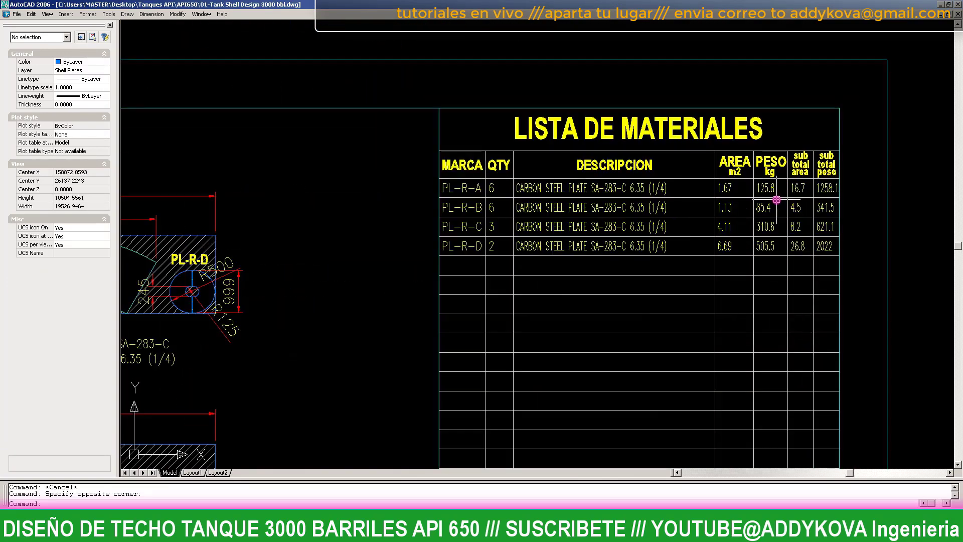
scroll(777, 199, "up", 2)
scroll(777, 200, "down", 4)
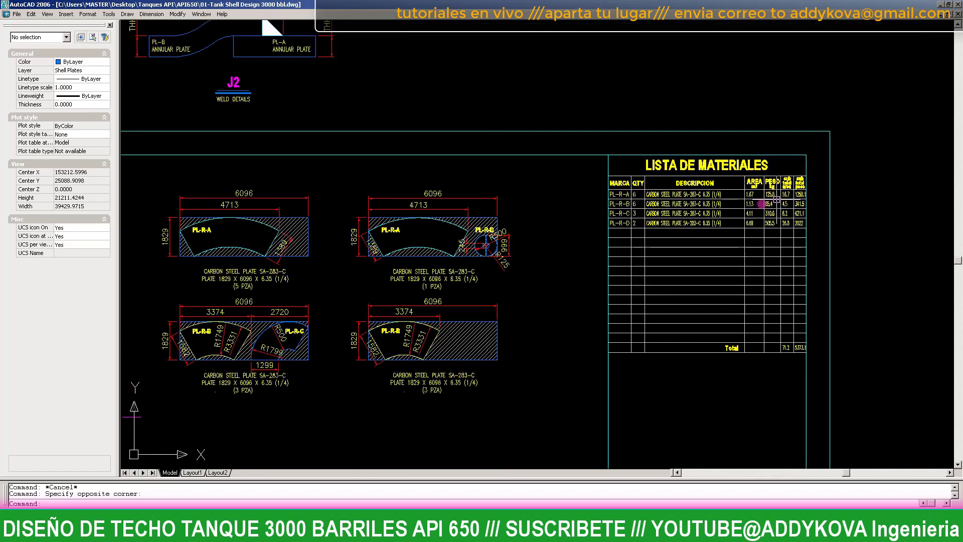
scroll(243, 246, "up", 2)
scroll(325, 234, "up", 3)
key("Escape")
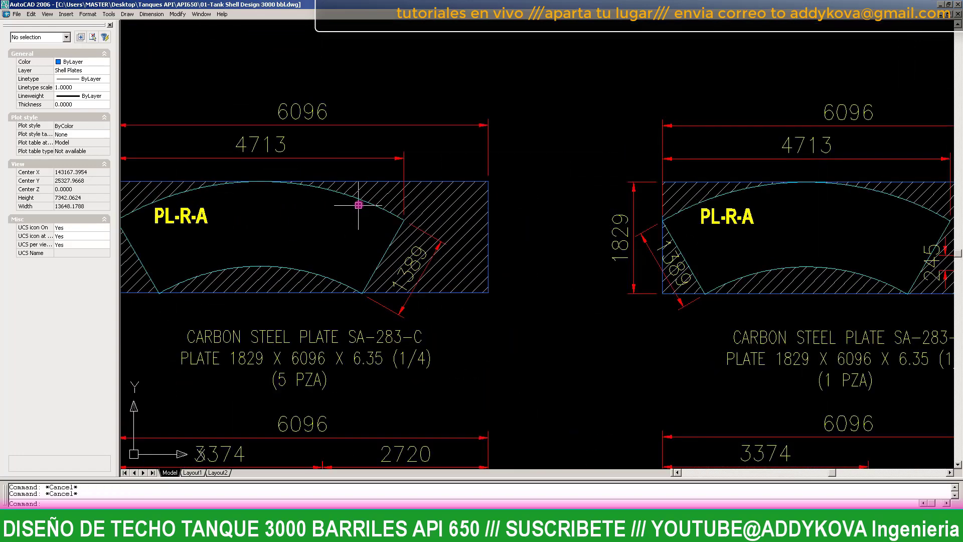
left_click(354, 201)
- Measure the PL-R-A boundary by AREA Object (5852966.5340 area, 11204.5775 perimeter), then recall Calculator
scroll(360, 202, "down", 2)
key("Escape")
type("AREA")
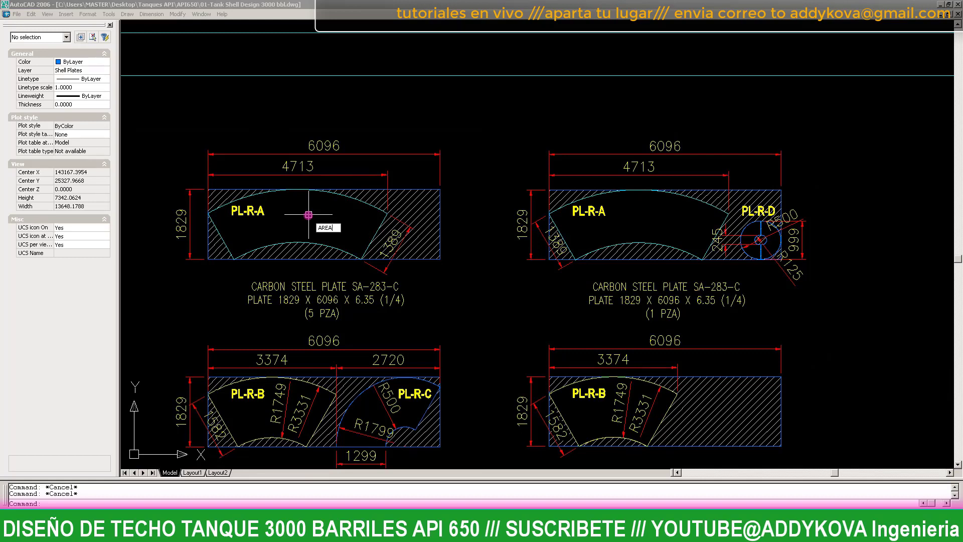
key("Return")
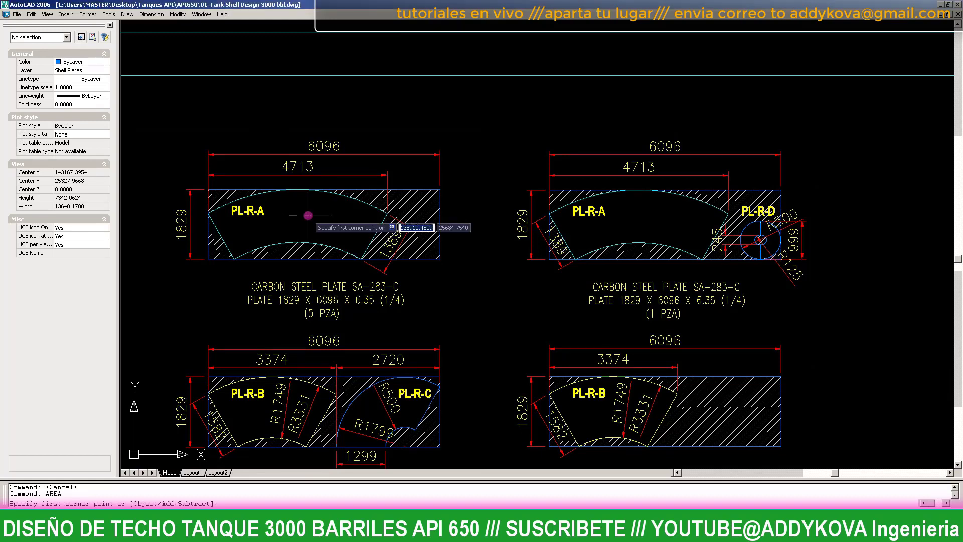
type("O")
key("Return")
scroll(277, 248, "up", 3)
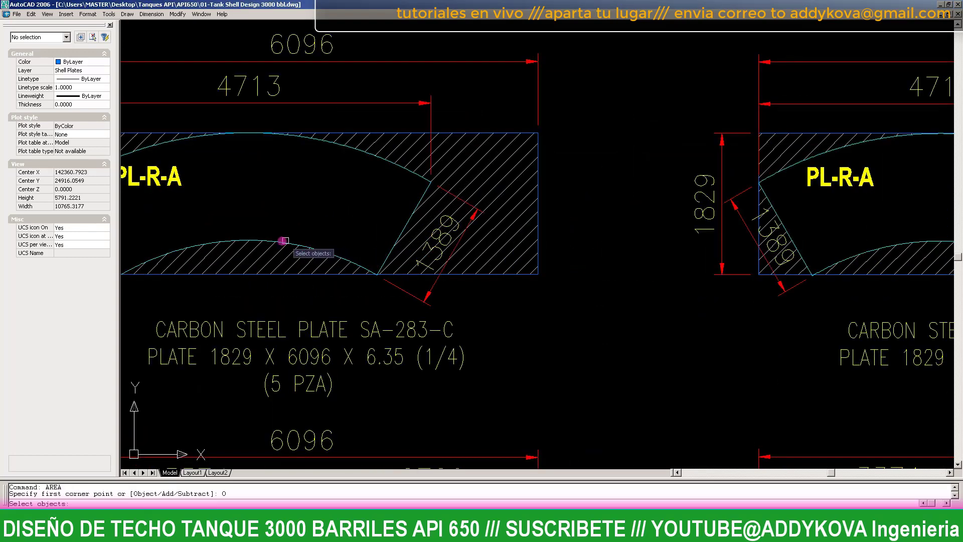
scroll(277, 248, "up", 3)
left_click(288, 235)
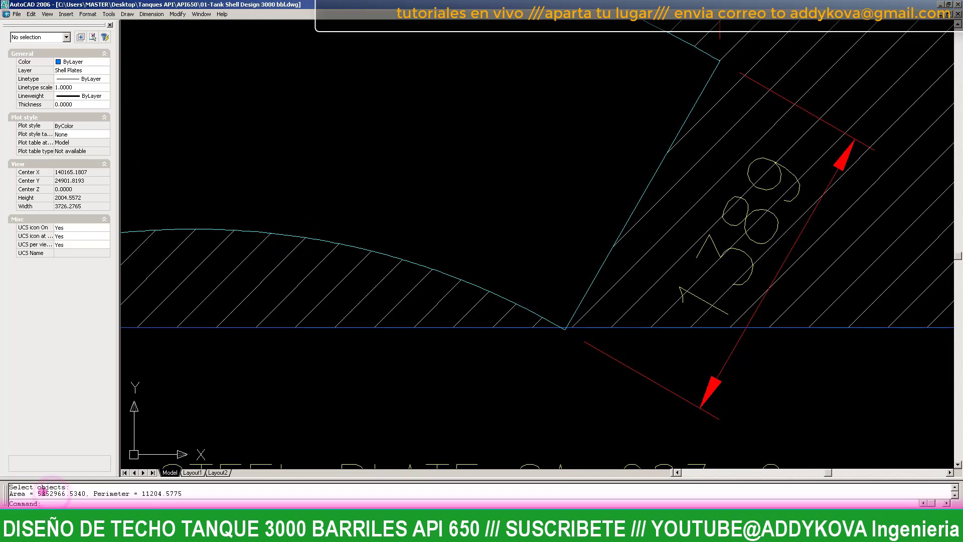
left_click(53, 494)
key("XF86Calculator")
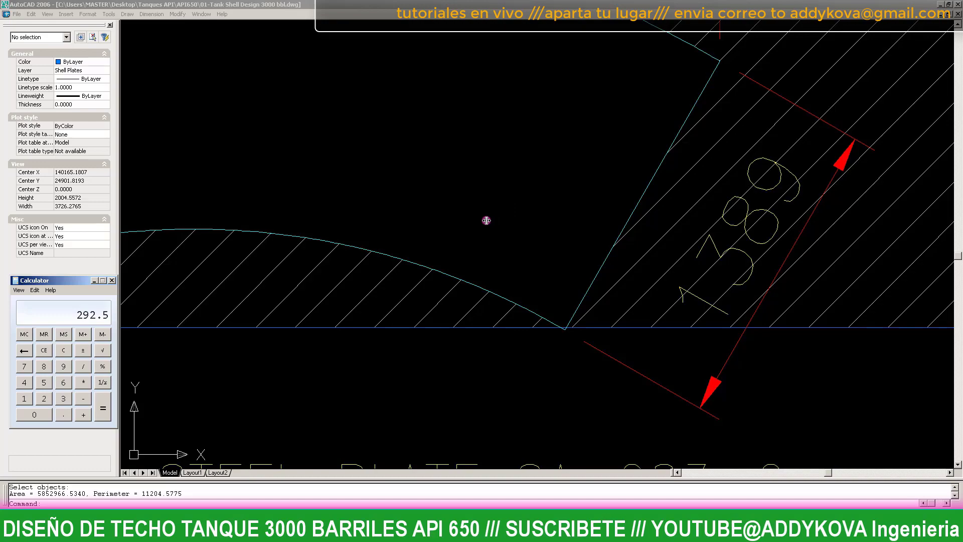
- Change the PL-R-A area in the materials table from 1.67 to 5.85
scroll(486, 221, "down", 2)
scroll(486, 220, "down", 8)
scroll(602, 231, "down", 2)
scroll(732, 247, "up", 2)
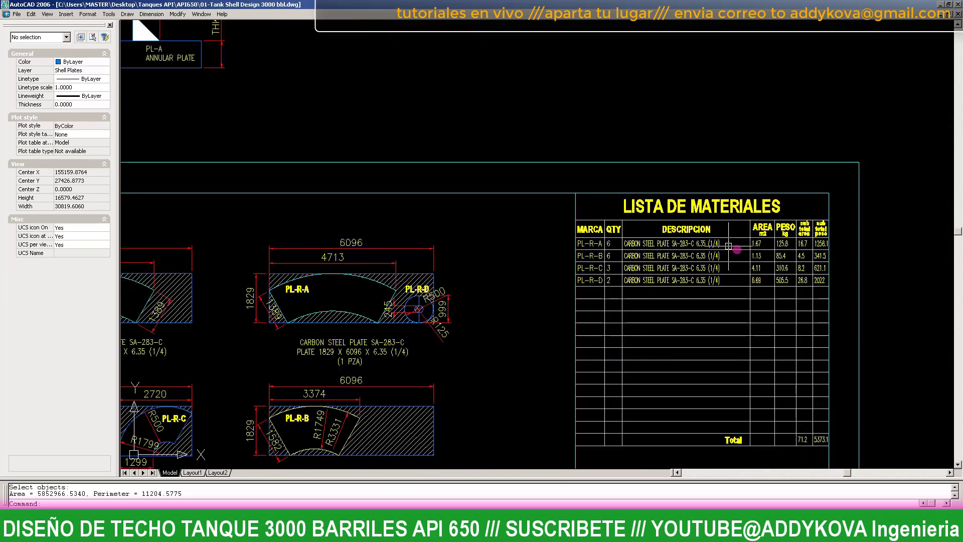
scroll(729, 246, "up", 3)
scroll(703, 241, "up", 2)
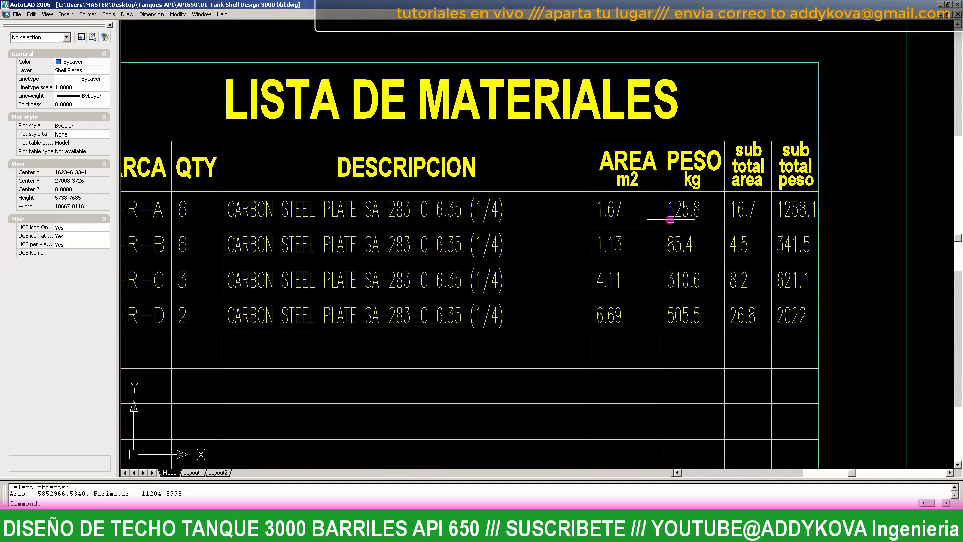
scroll(671, 219, "up", 1)
double_click(591, 197)
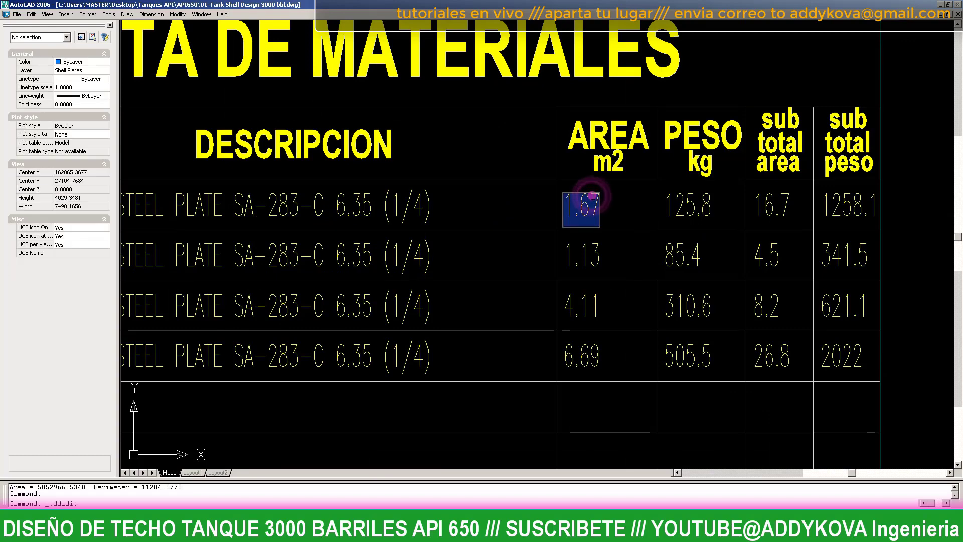
type("8.85")
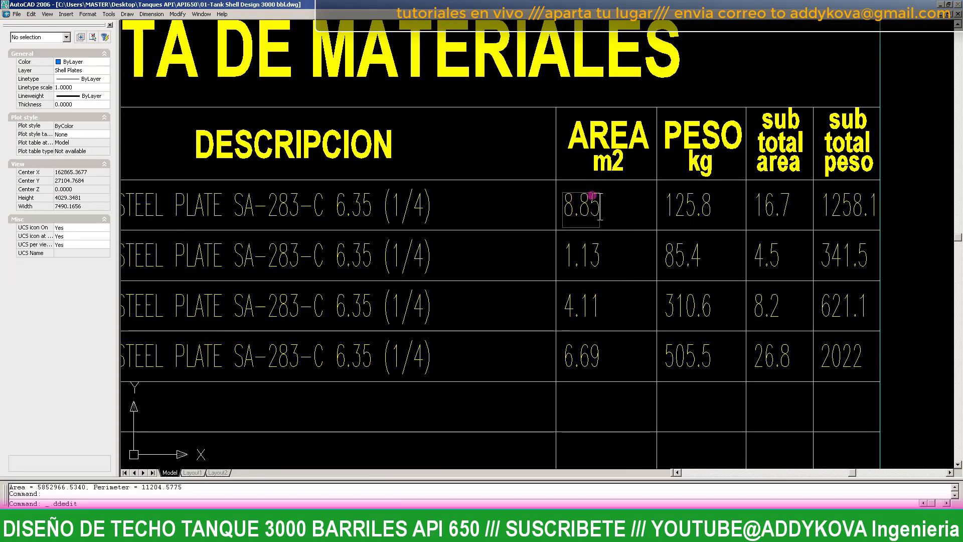
key("BackSpace")
key("BackSpace")
key("BackSpace")
key("BackSpace")
type("5.85")
left_click(703, 215)
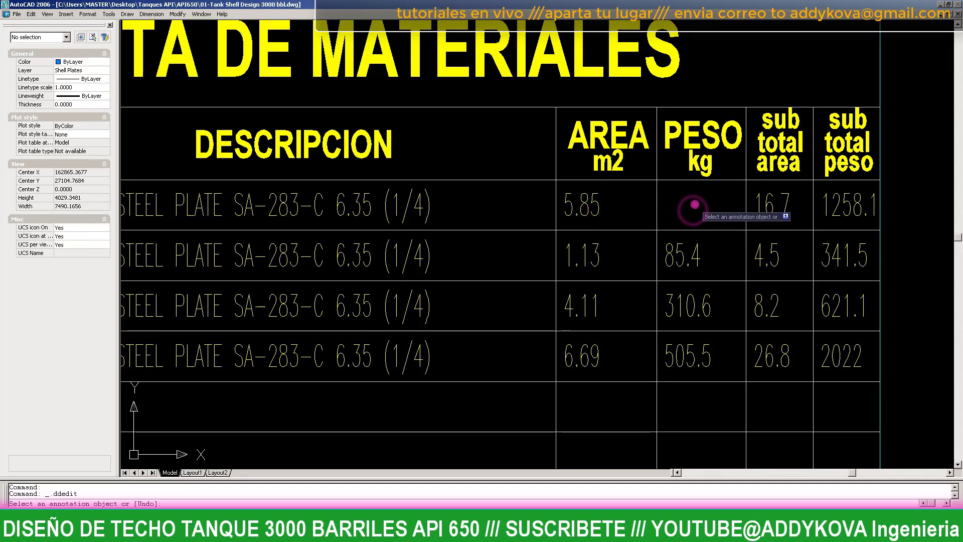
- Replace the PL-R-A weight 125.8 with 292.5, checked in the calculator
left_click(695, 205)
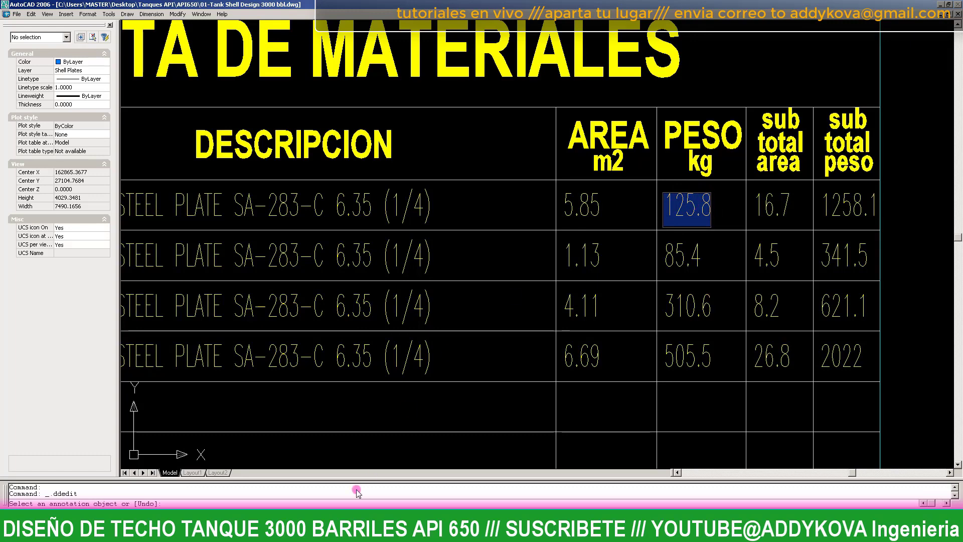
key("alt+Tab")
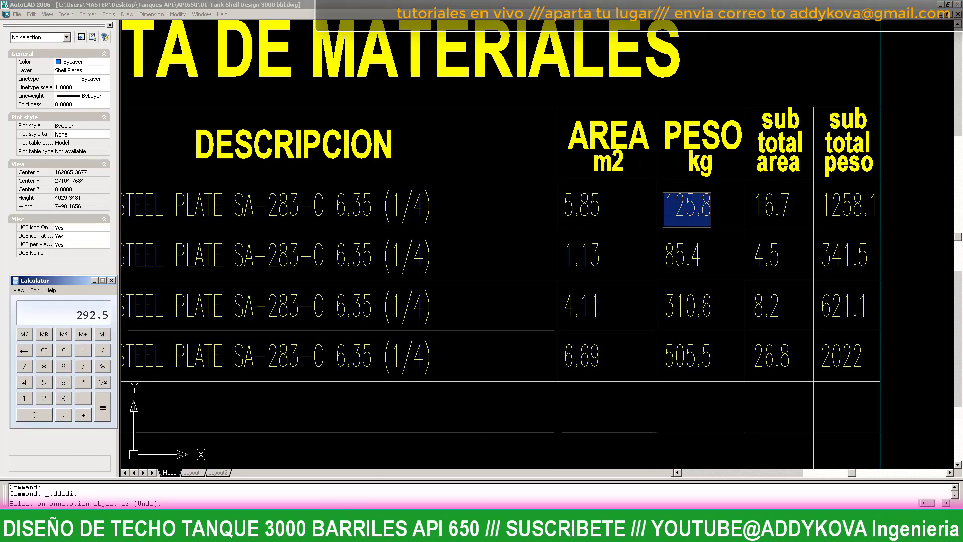
key("alt+Tab")
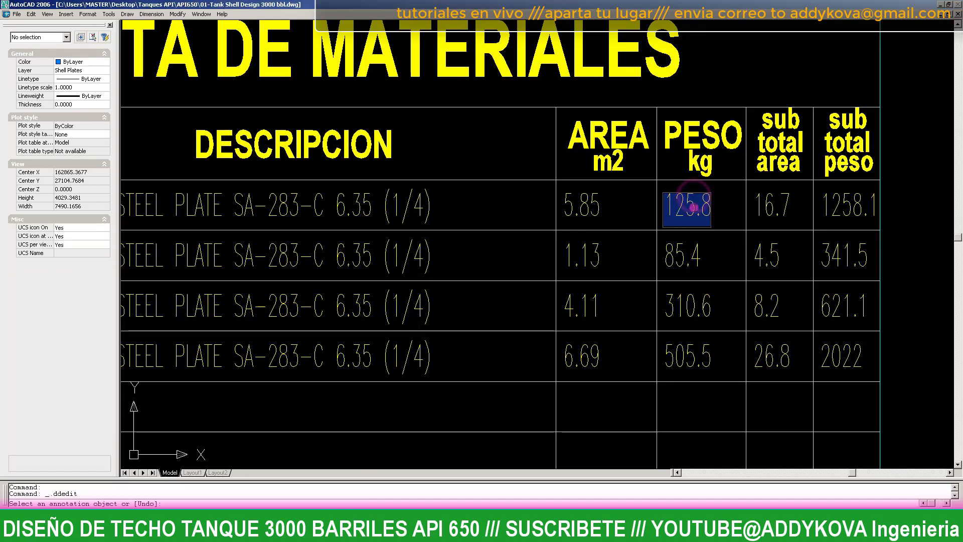
type("292.5")
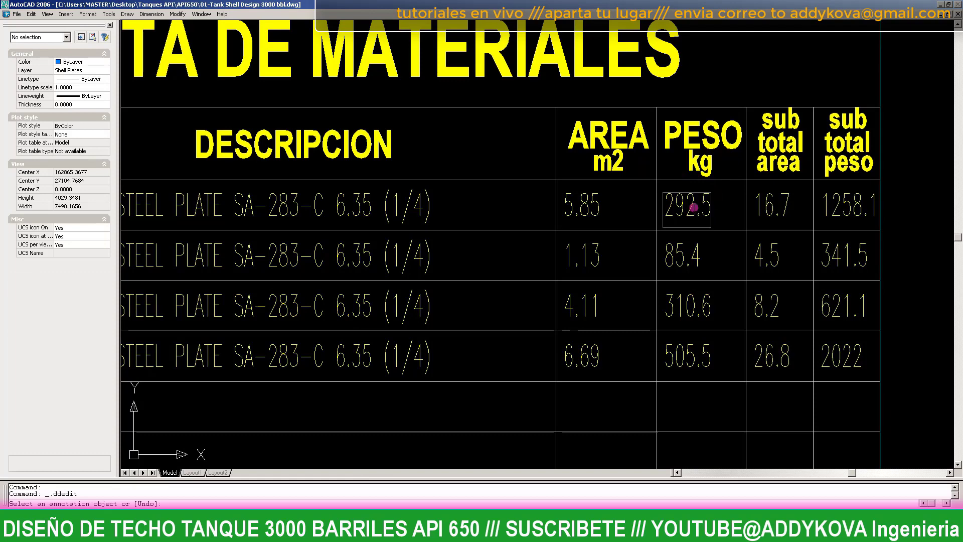
left_click(723, 213)
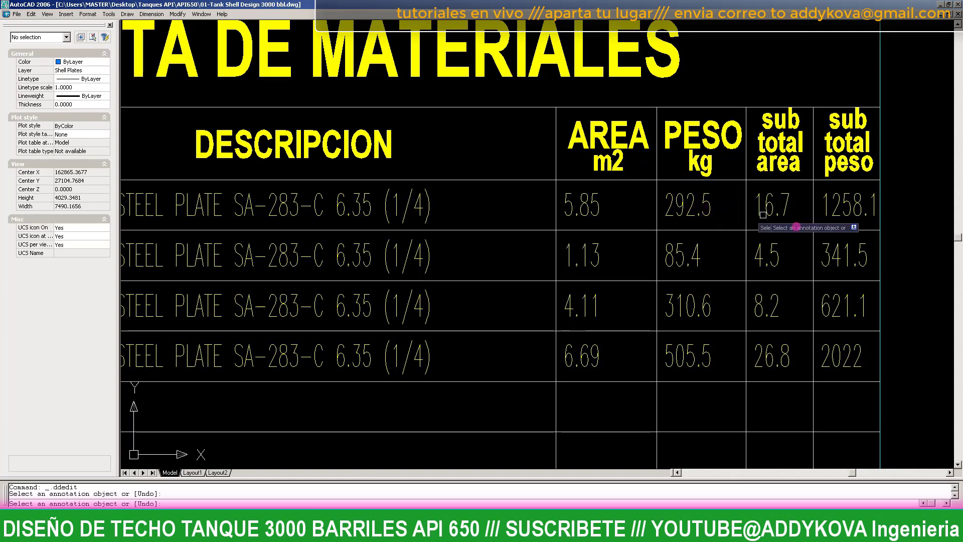
- Change the PL-R-A weight subtotal from 1258.1 to 1755
left_click(711, 255)
key("alt+Tab")
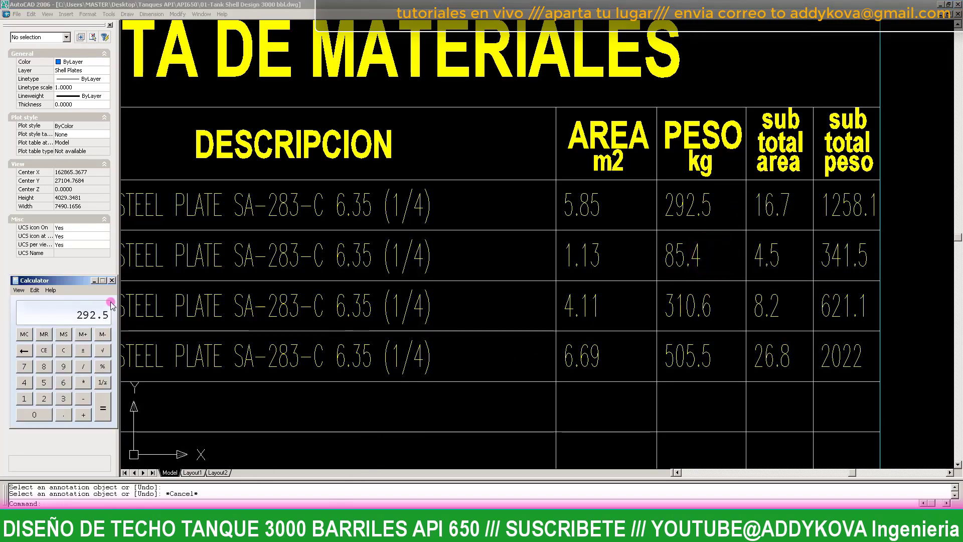
left_click(92, 316)
left_click(93, 316)
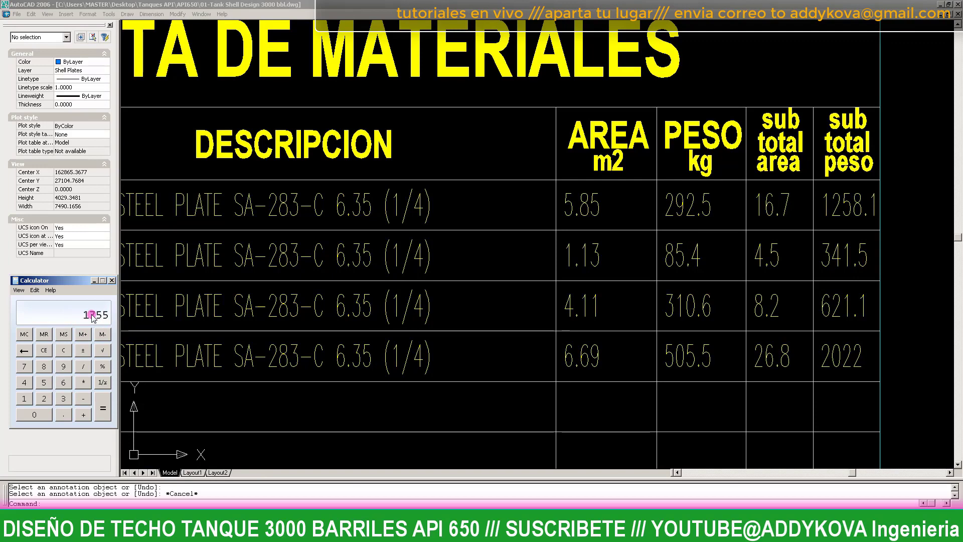
key("alt+Tab")
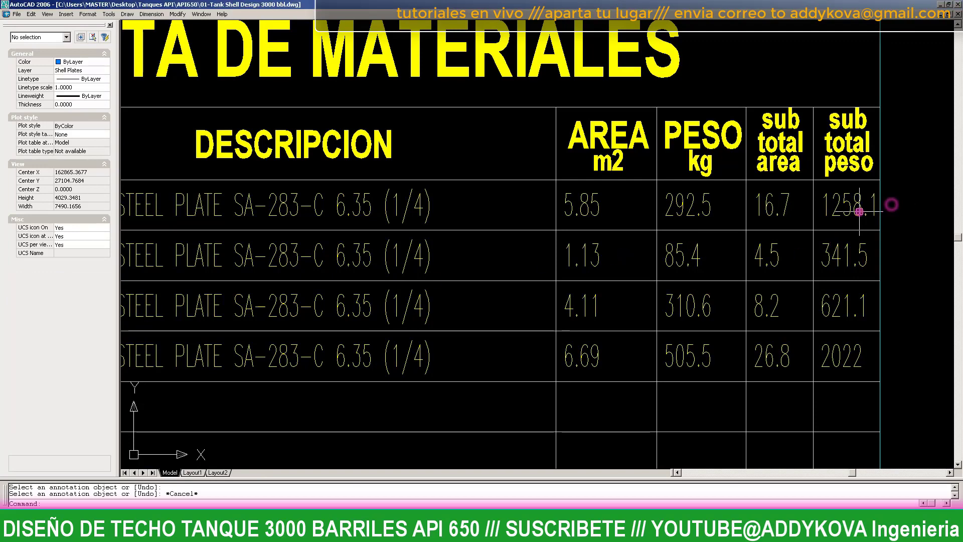
double_click(850, 208)
type("75")
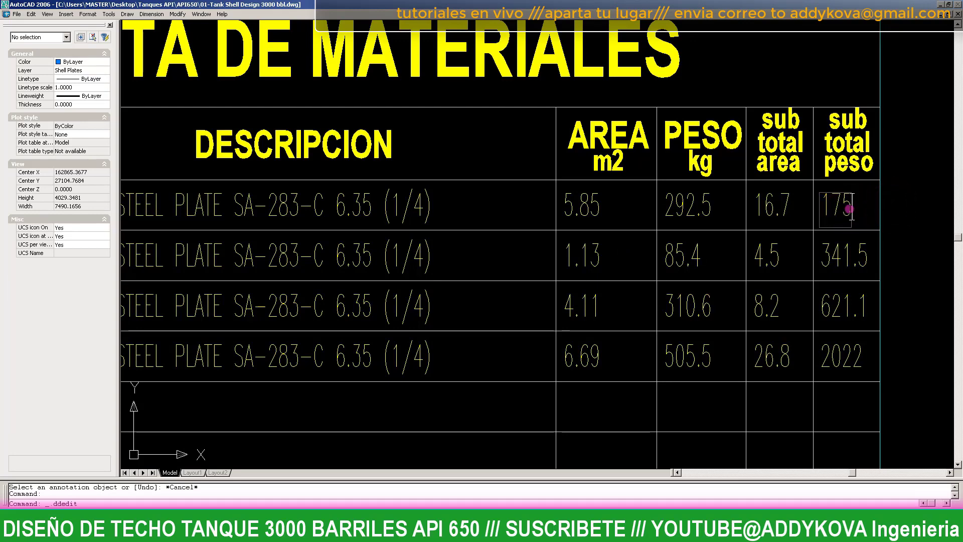
type("5")
left_click(903, 224)
- Change the PL-R-A area subtotal from 16.7 to 35.1
key("Escape")
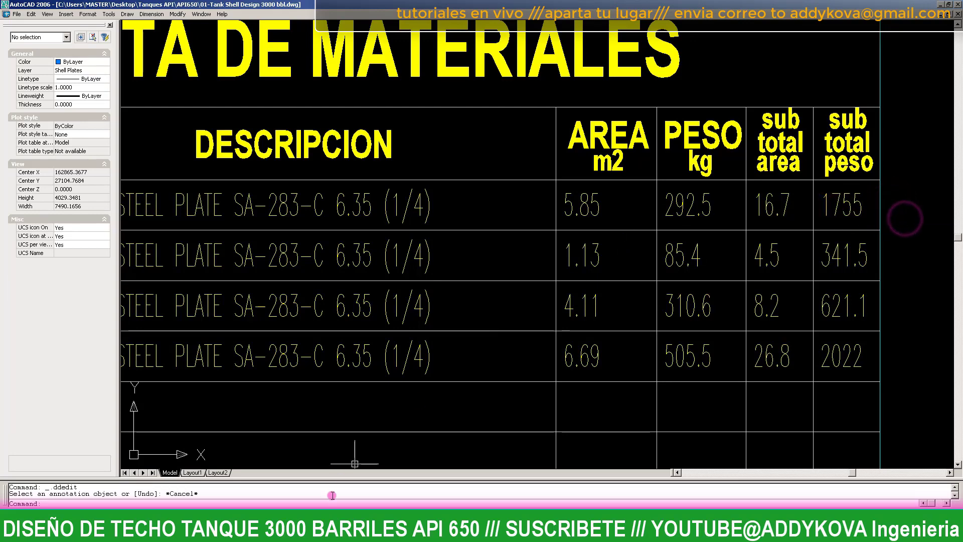
key("alt+Tab")
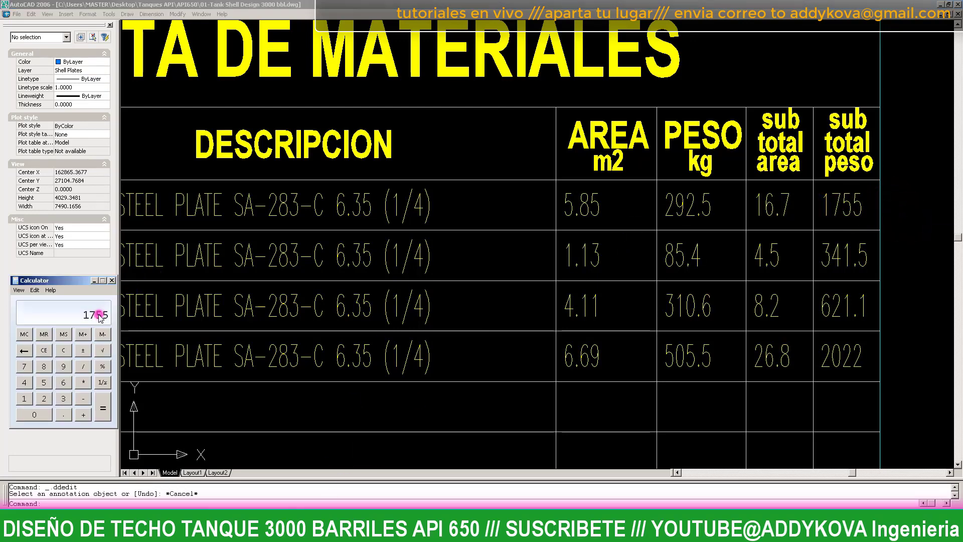
type("5")
key("asterisk")
left_click(787, 206)
double_click(788, 205)
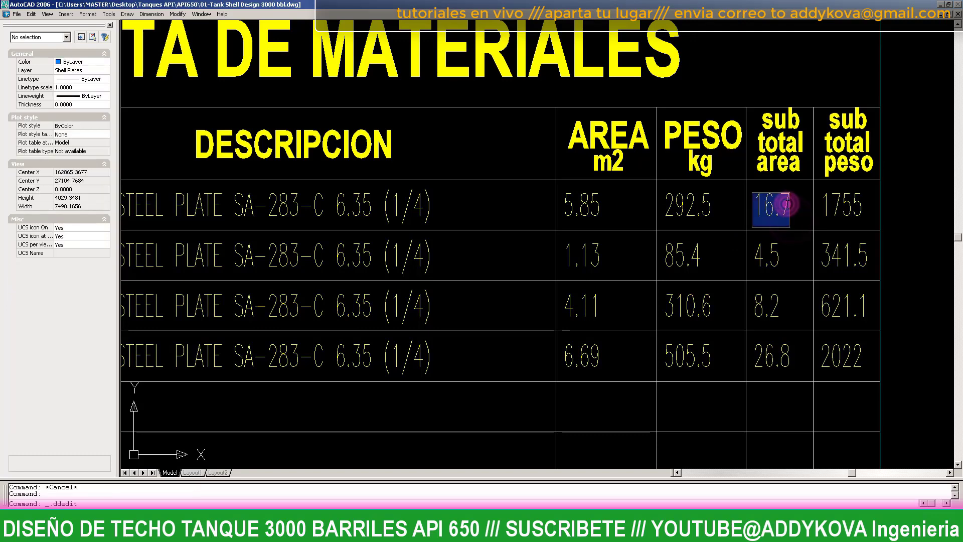
type("35.1")
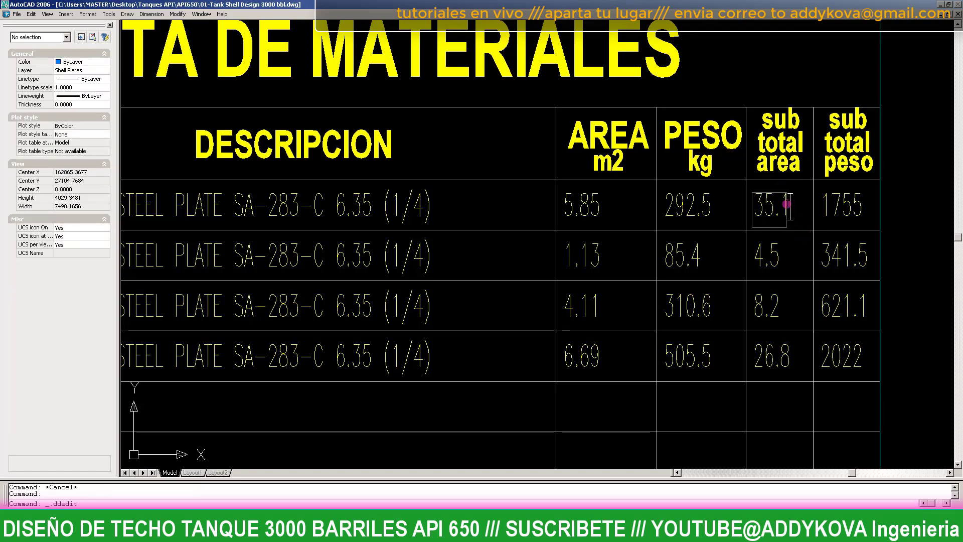
key("Return")
- Save the drawing with Ctrl+S
key("Return")
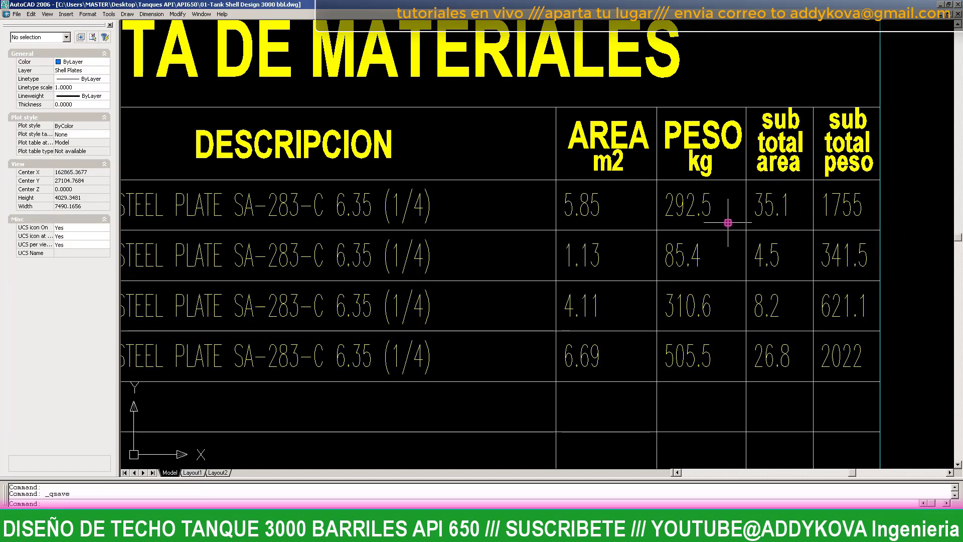
scroll(728, 223, "down", 2)
key("ctrl+s")
- Pan the view to bring the four roof plate drawings beside the table into view
type("p")
key("Return")
scroll(398, 254, "down", 1)
left_click_drag(398, 254, 456, 261)
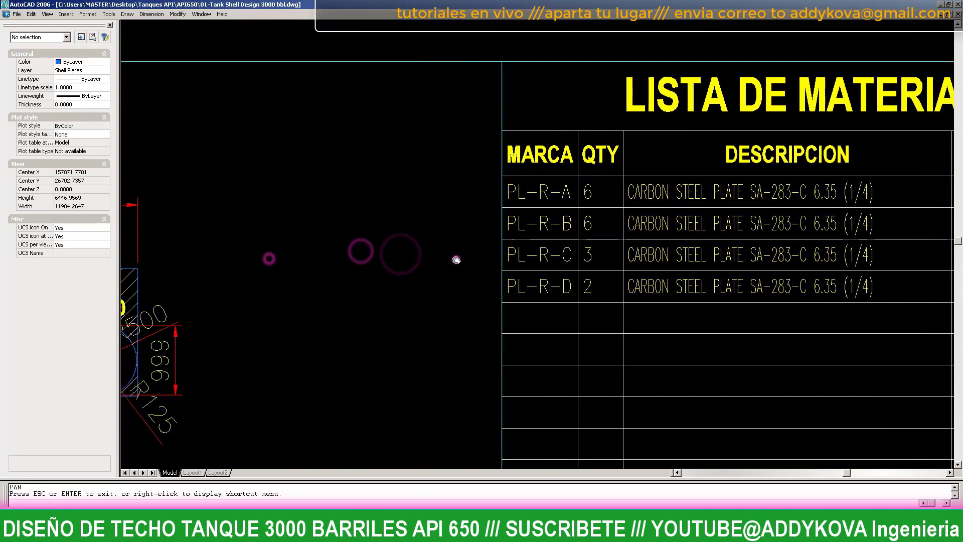
scroll(406, 278, "down", 2)
scroll(406, 278, "up", 1)
scroll(349, 279, "up", 1)
left_click_drag(348, 280, 497, 281)
scroll(348, 296, "down", 3)
scroll(369, 271, "up", 4)
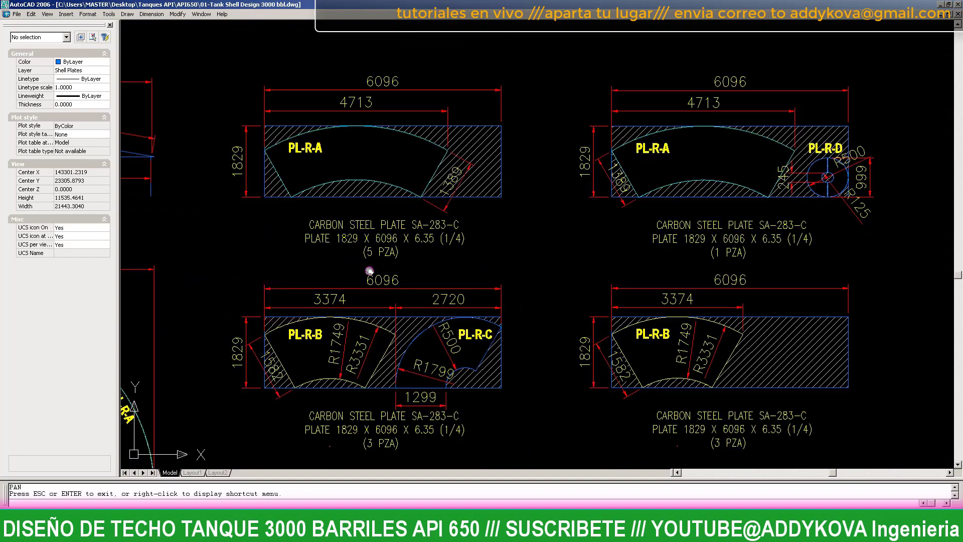
scroll(369, 271, "down", 2)
scroll(308, 342, "up", 2)
key("Escape")
key("Escape")
- Measure the PL-R-B outline with AREA Object: 4286289.69 area, 8583.23 perimeter
type("and: ")
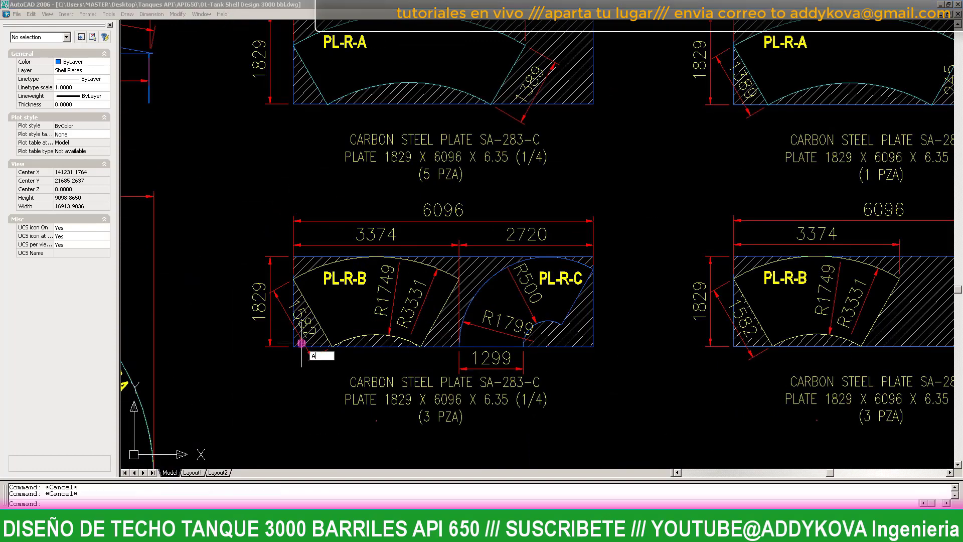
type("A")
key("Return")
scroll(372, 321, "up", 2)
type("o")
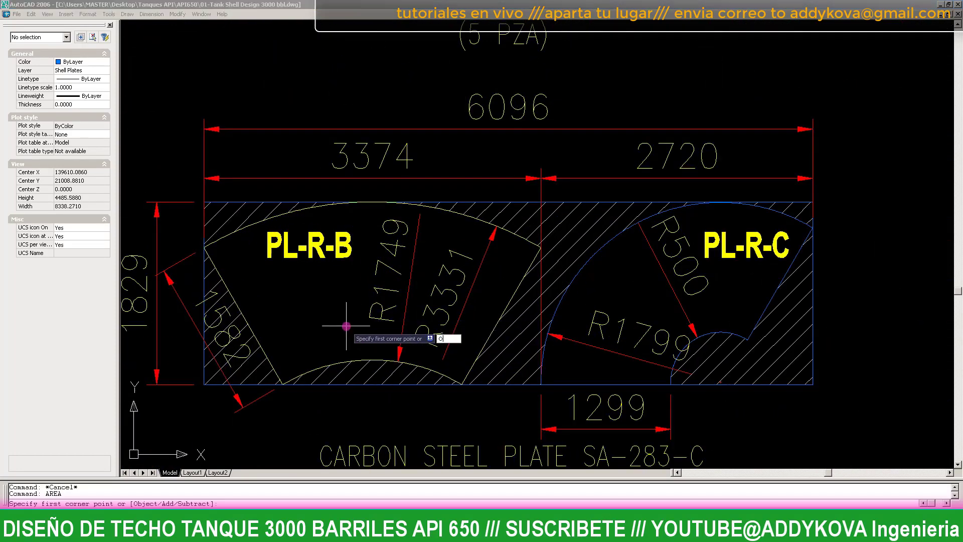
key("Return")
scroll(468, 229, "up", 1)
left_click(469, 214)
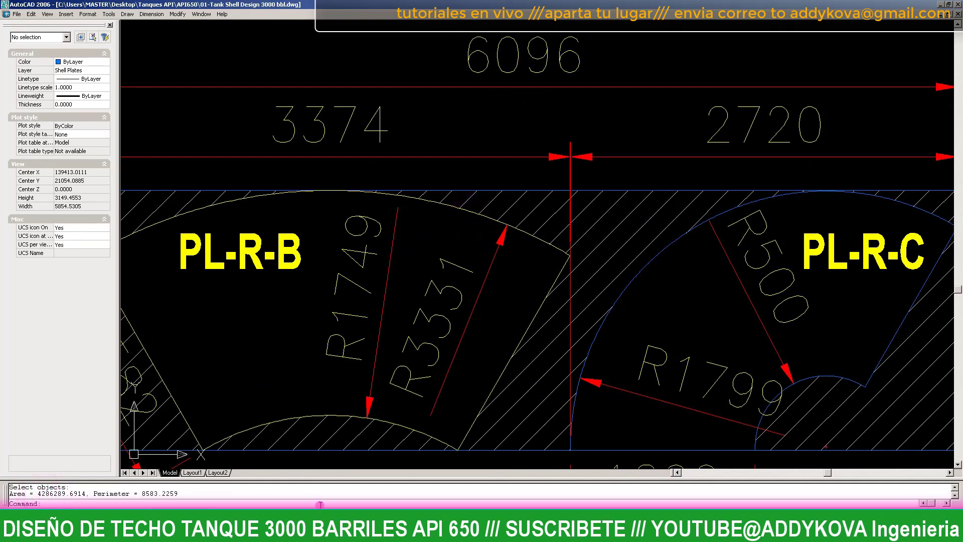
left_click(648, 118)
scroll(647, 118, "down", 5)
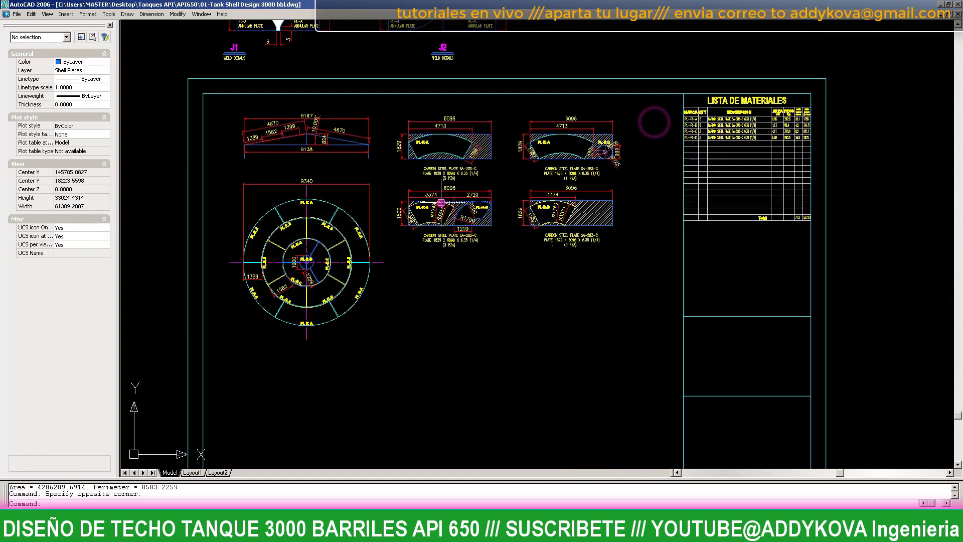
scroll(737, 100, "up", 2)
scroll(856, 115, "up", 4)
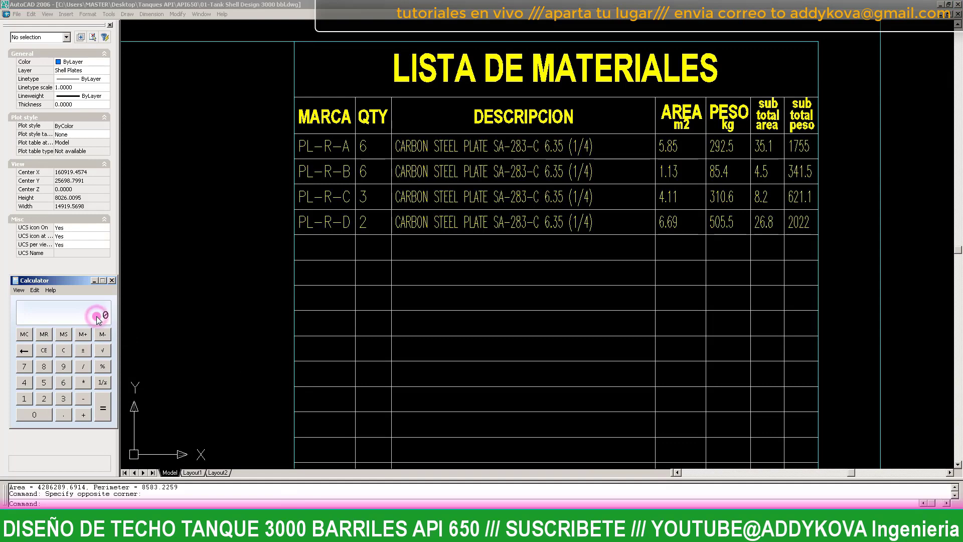
- Change the PL-R-B area from 1.13 to 4.28
key("Escape")
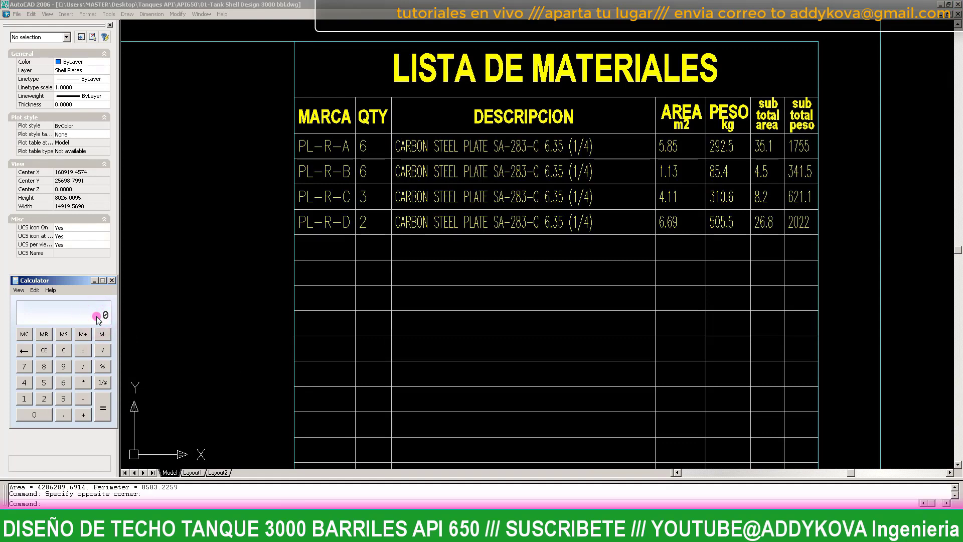
type("4.28")
left_click(221, 303)
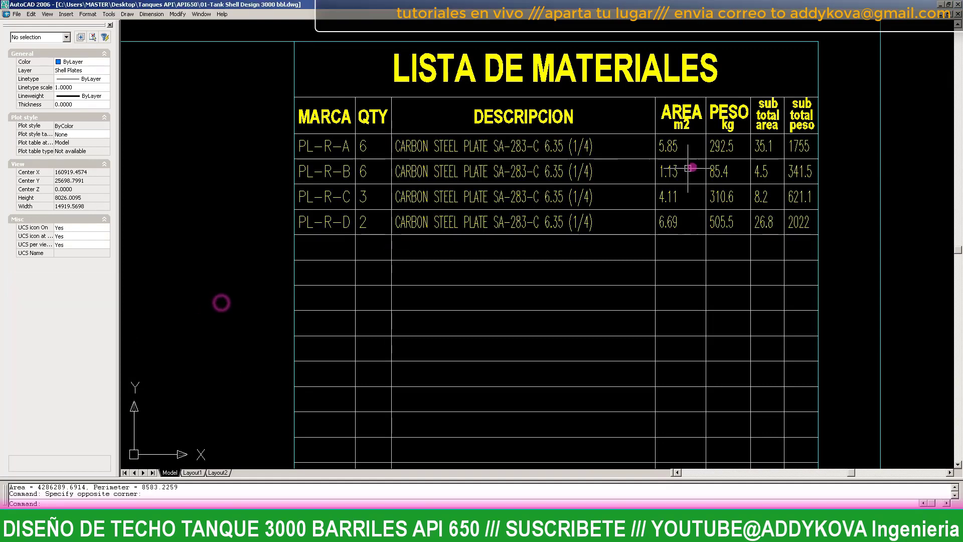
double_click(673, 172)
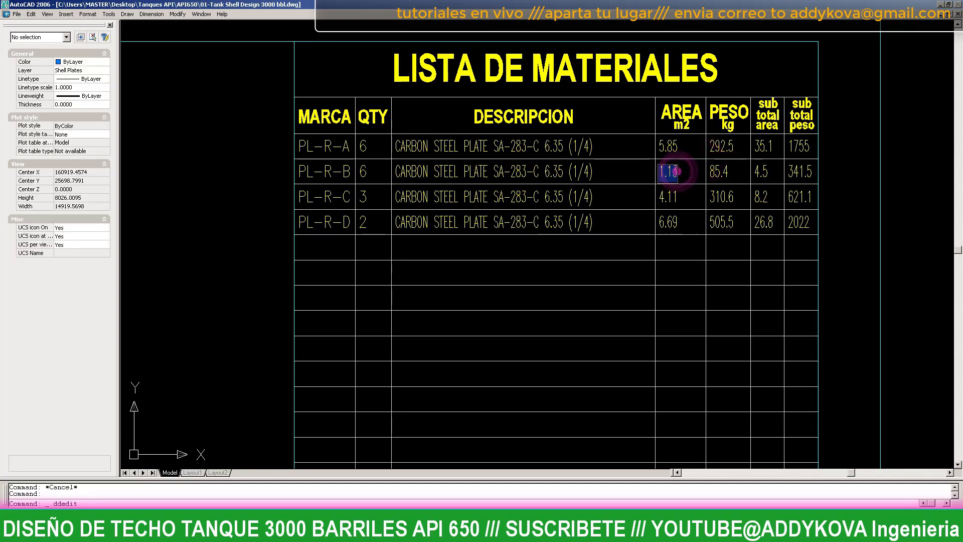
type("4.28")
left_click(692, 195)
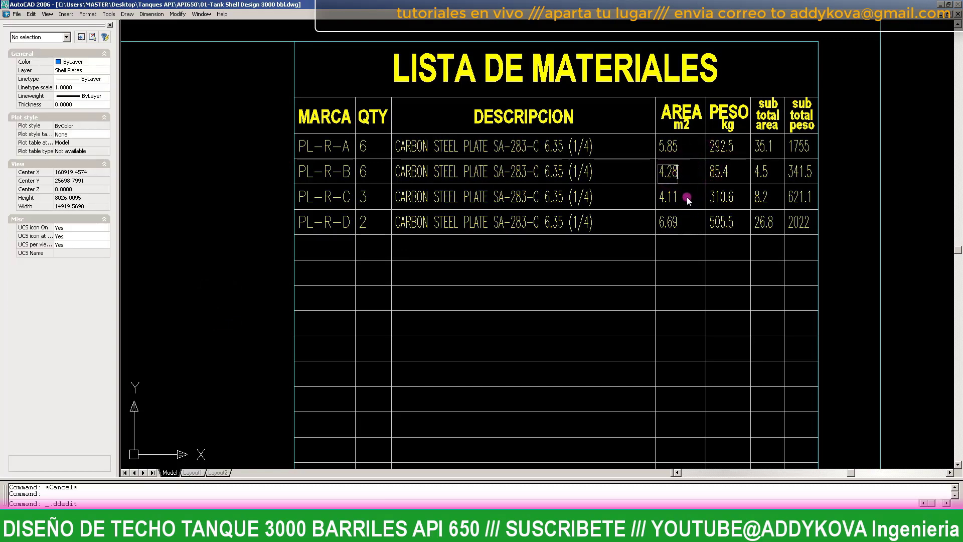
key("Escape")
- Change the PL-R-B weight from 85.4 to 214, computed in the calculator
left_click(259, 535)
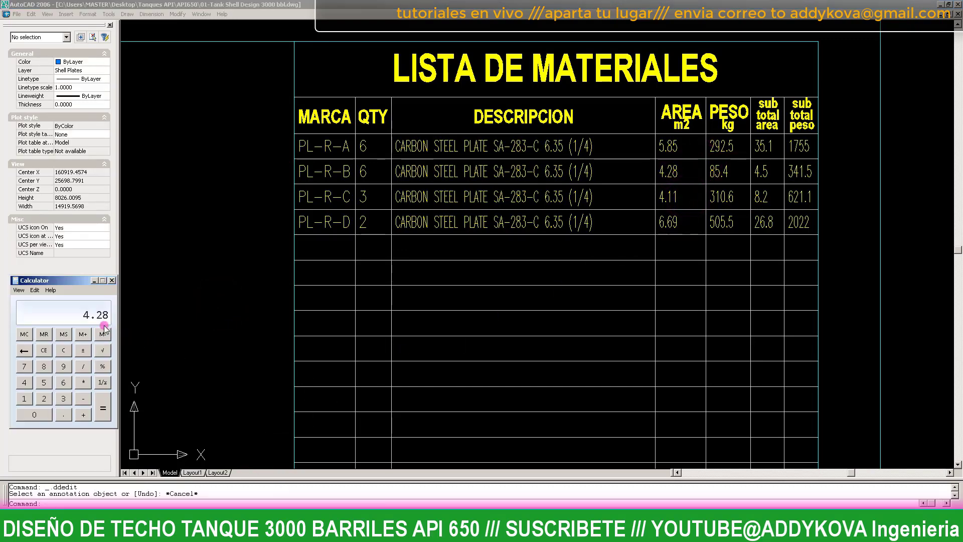
left_click(94, 317)
key("asterisk")
type("5")
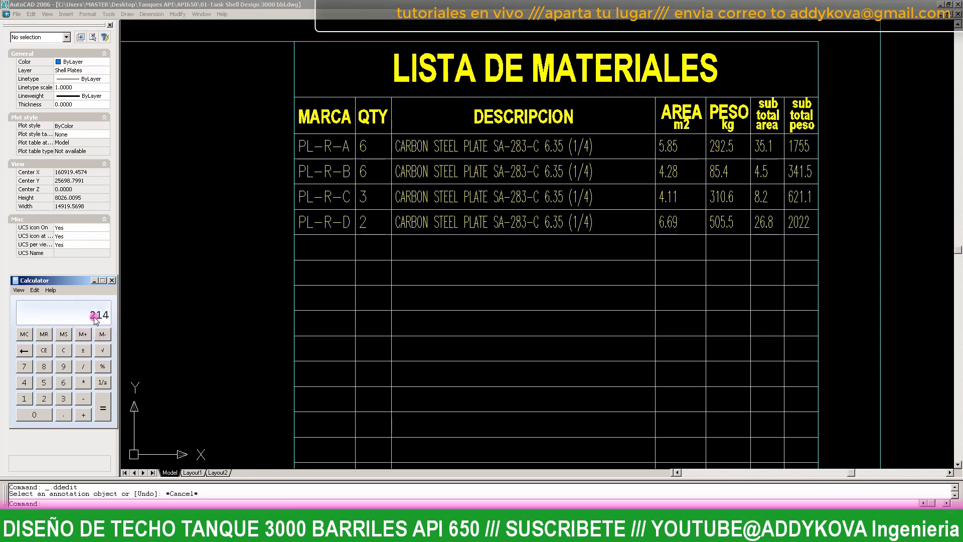
left_click(727, 173)
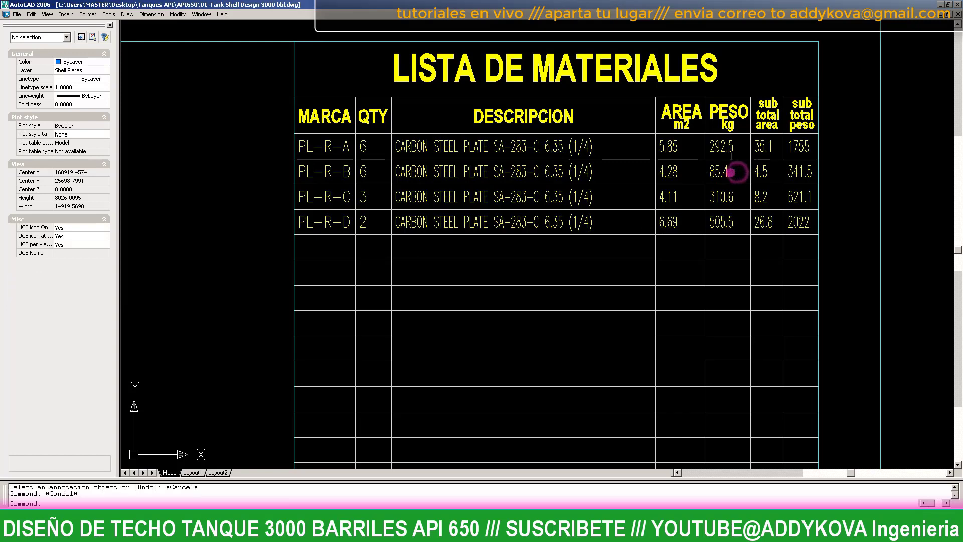
double_click(714, 170)
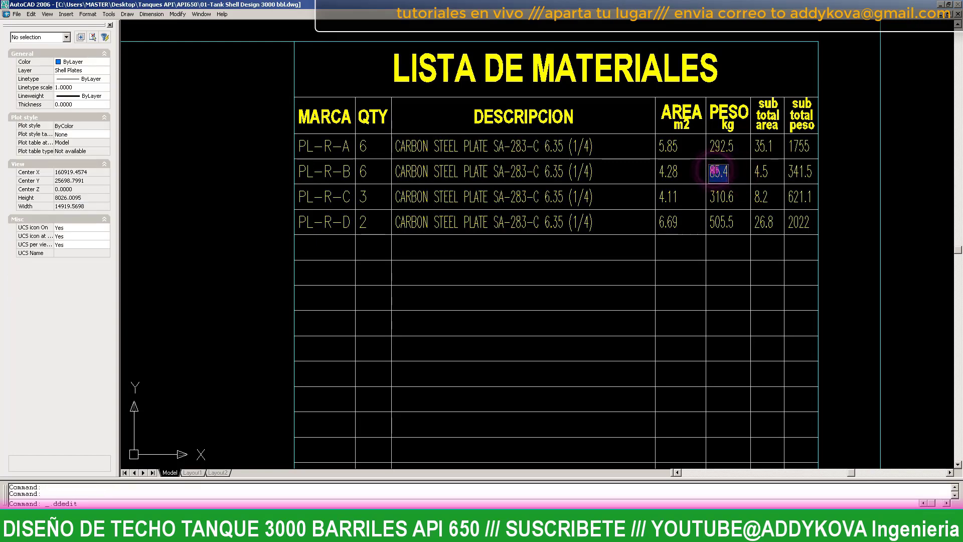
type("21")
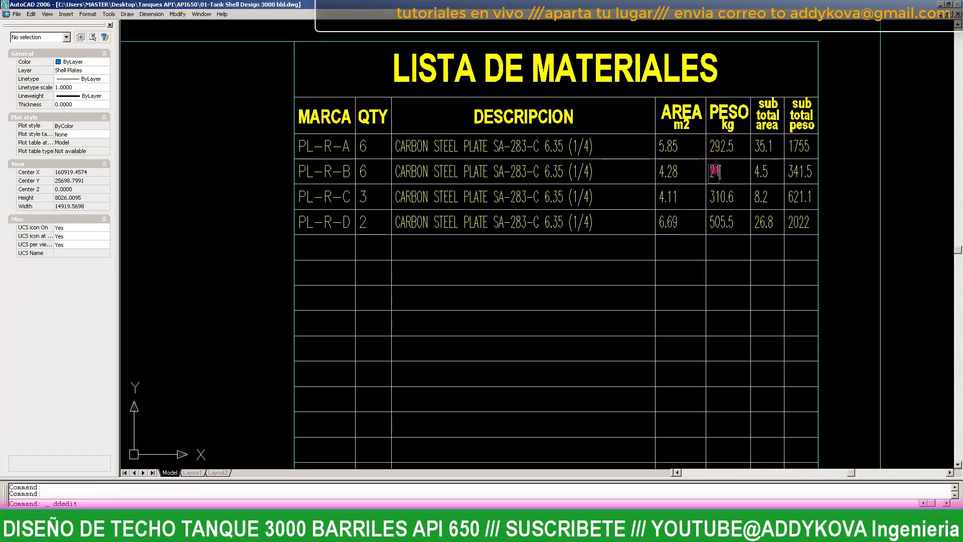
type("4")
key("Return")
key("Escape")
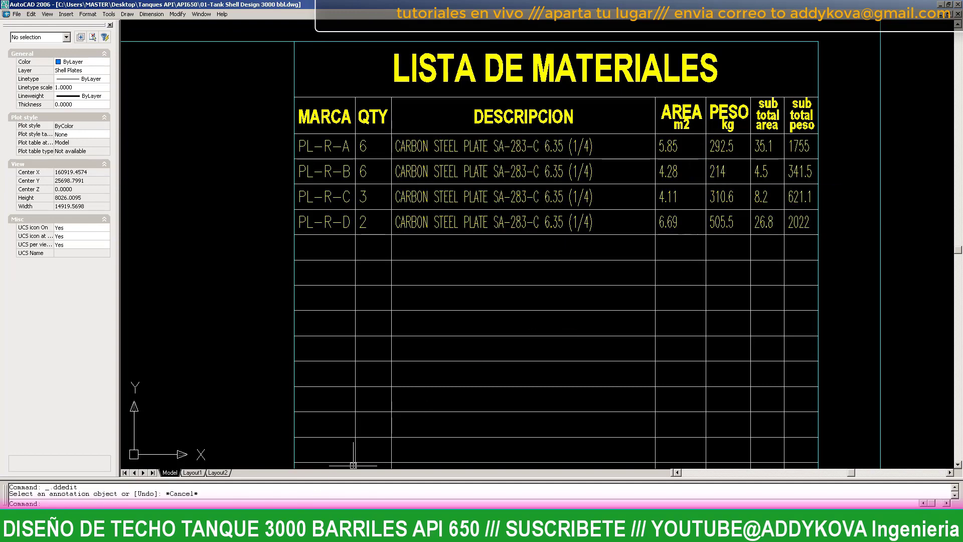
- Change the PL-R-B area subtotal from 4.5 to 25.68
key("alt+Tab")
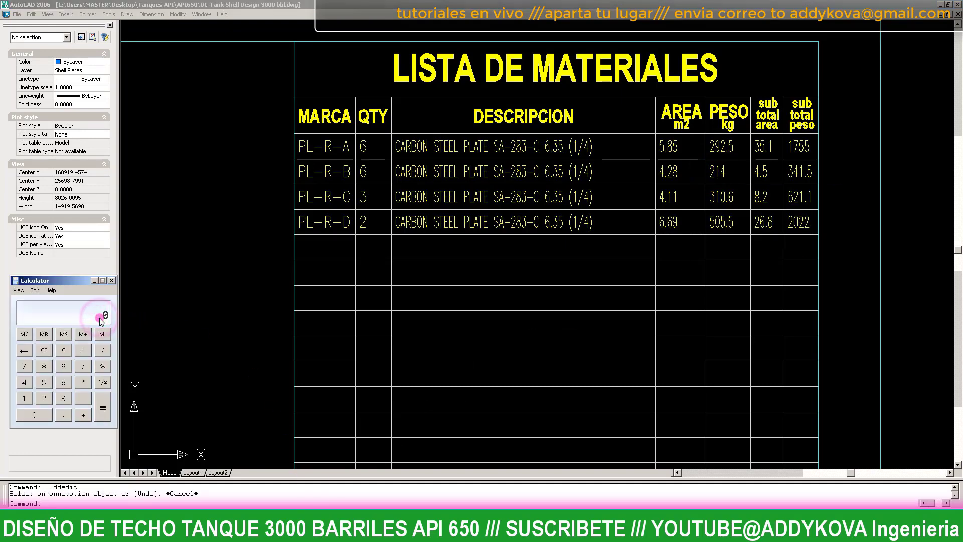
type("4.28 *")
double_click(761, 173)
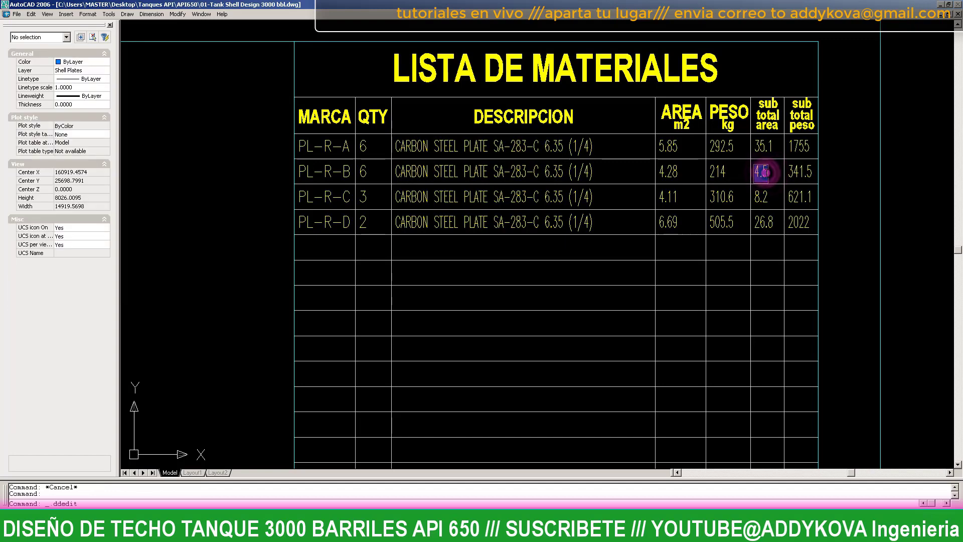
type("25.68")
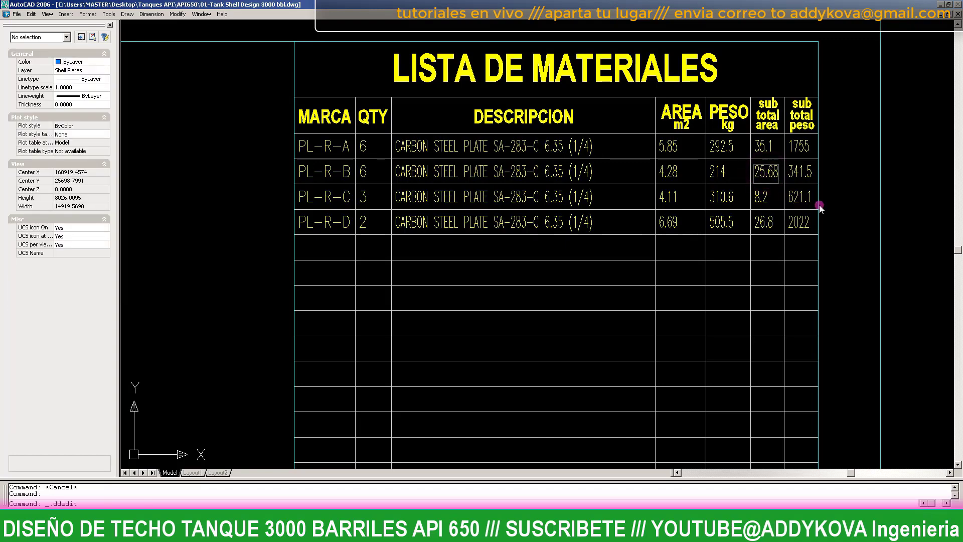
left_click(848, 201)
key("Escape")
- Change the PL-R-B weight subtotal from 341.5 to 1284
left_click(452, 532)
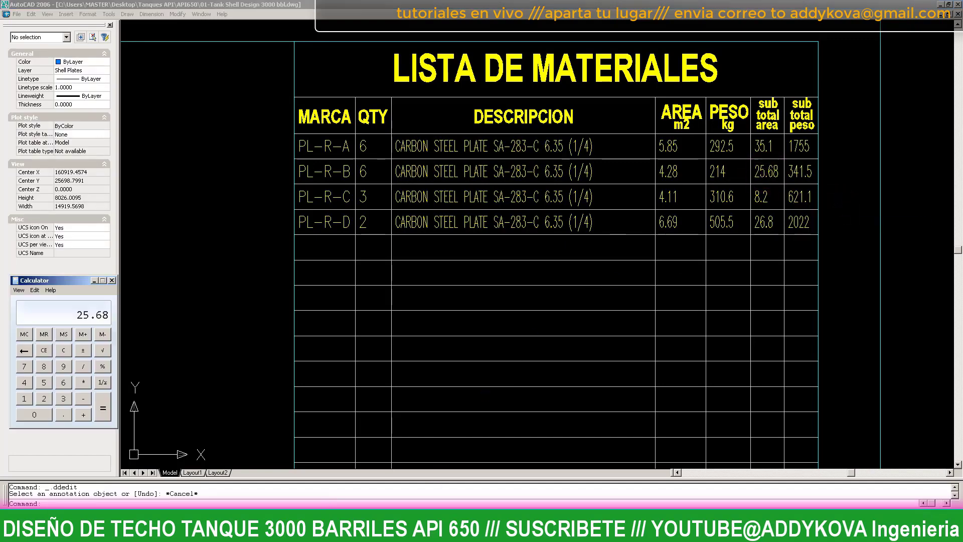
key("ctrl+c")
type("4")
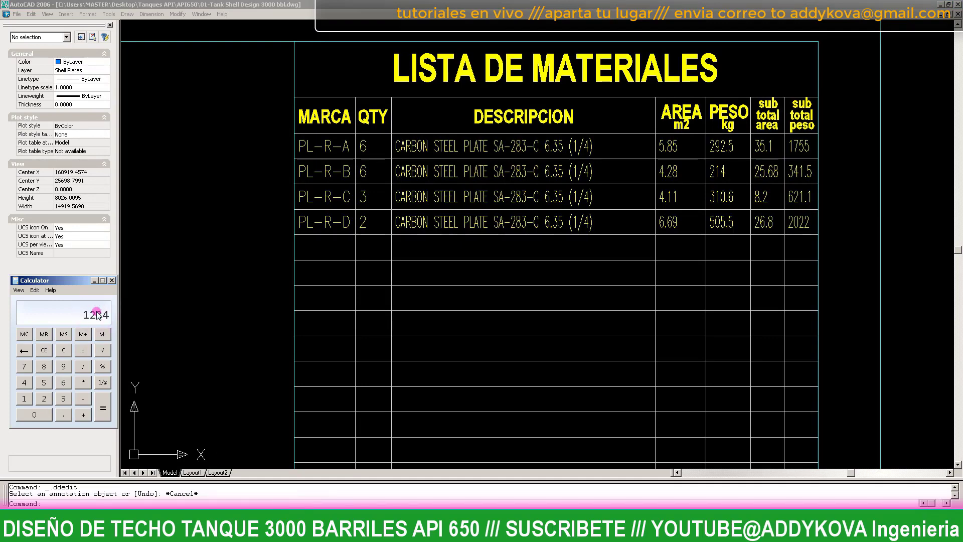
double_click(794, 174)
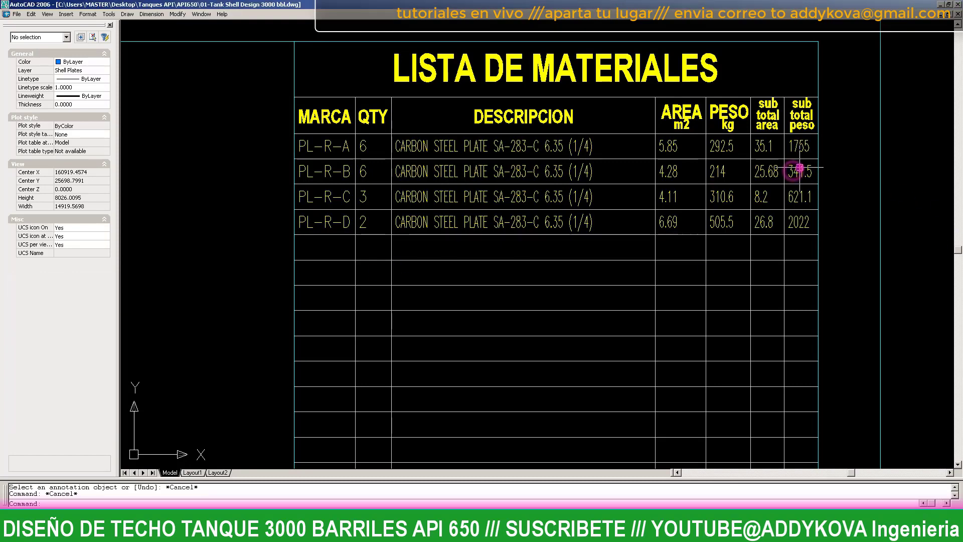
type("1284")
key("Return")
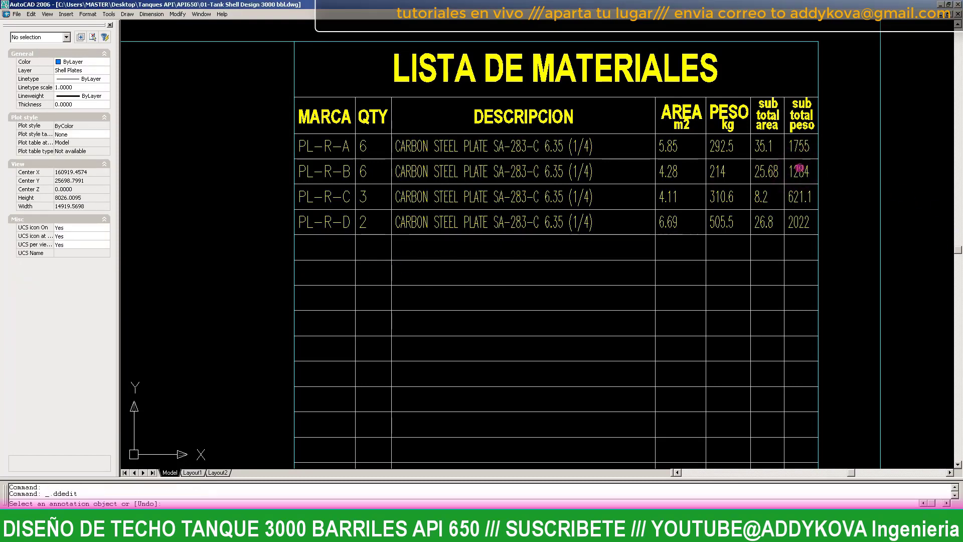
key("Escape")
- Save the drawing and pan to show the plate layouts and materials list
key("ctrl+s")
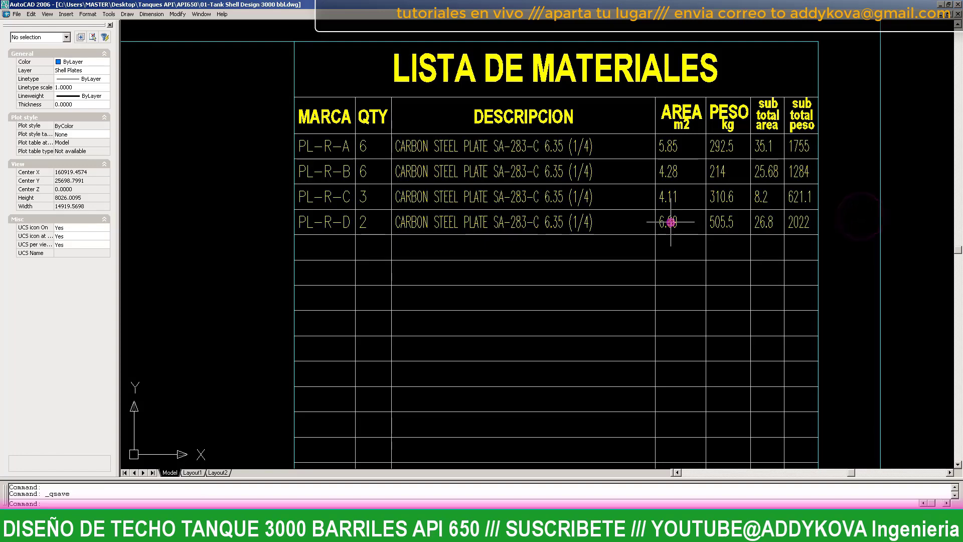
scroll(671, 222, "down", 5)
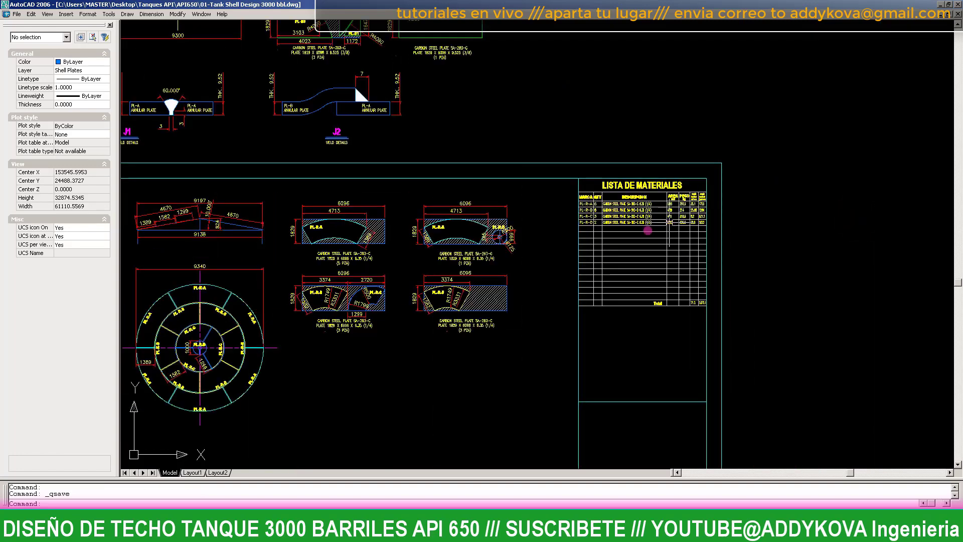
scroll(354, 86, "up", 2)
scroll(299, 294, "up", 3)
scroll(351, 289, "up", 2)
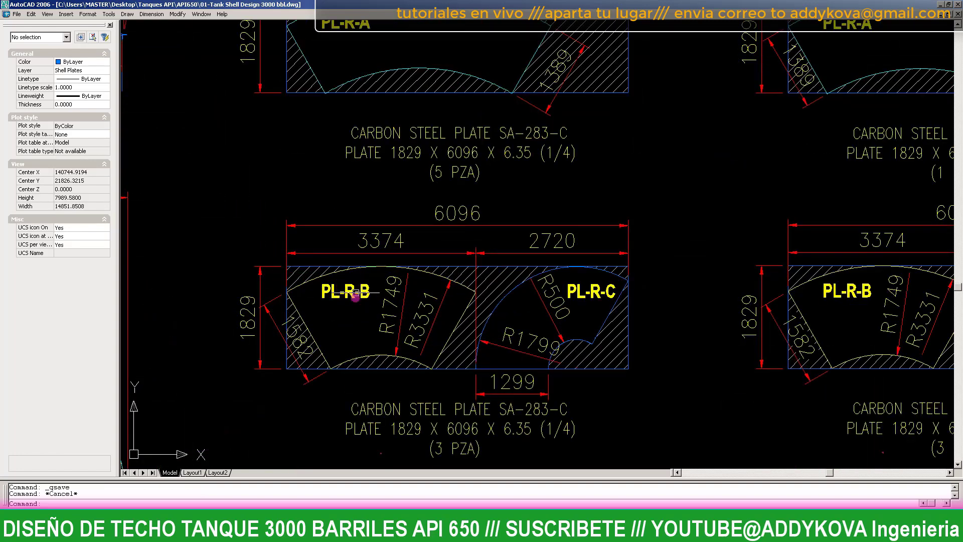
scroll(360, 308, "down", 3)
scroll(523, 281, "up", 5)
scroll(520, 264, "down", 3)
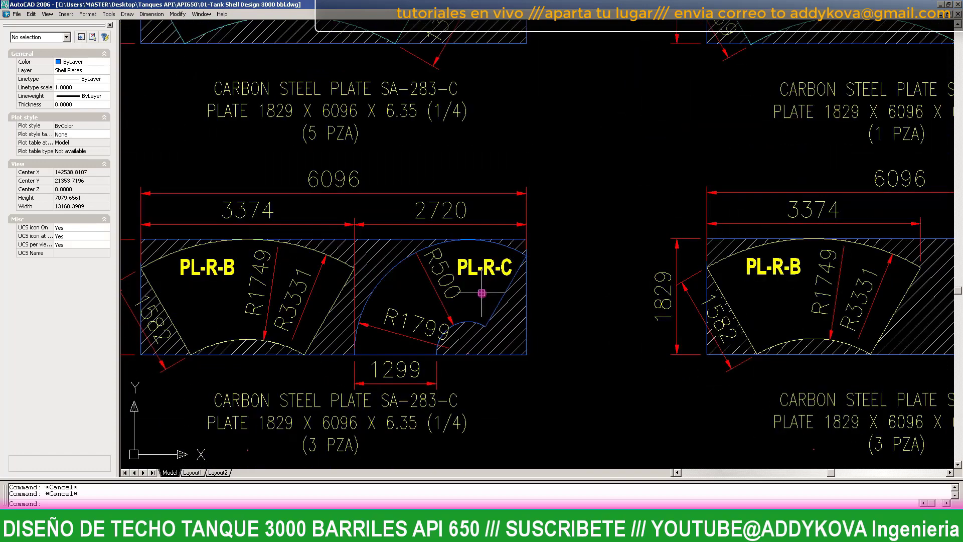
scroll(450, 411, "down", 4)
middle_click_drag(500, 359, 575, 280)
- Measure the PL-R-C outline with AREA Object: 3191919.16 area, 7513.52 perimeter
type("area")
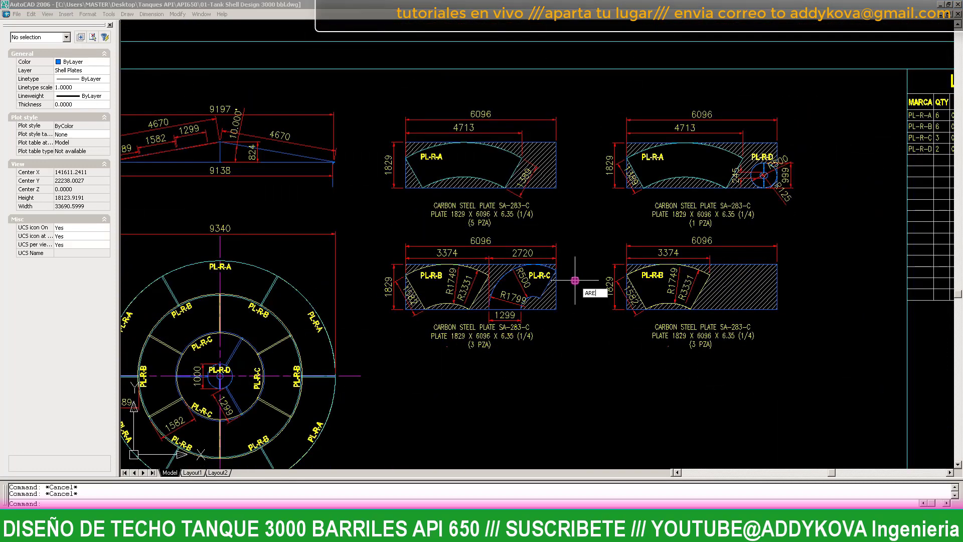
key("Return")
type("o")
key("Return")
scroll(575, 280, "up", 5)
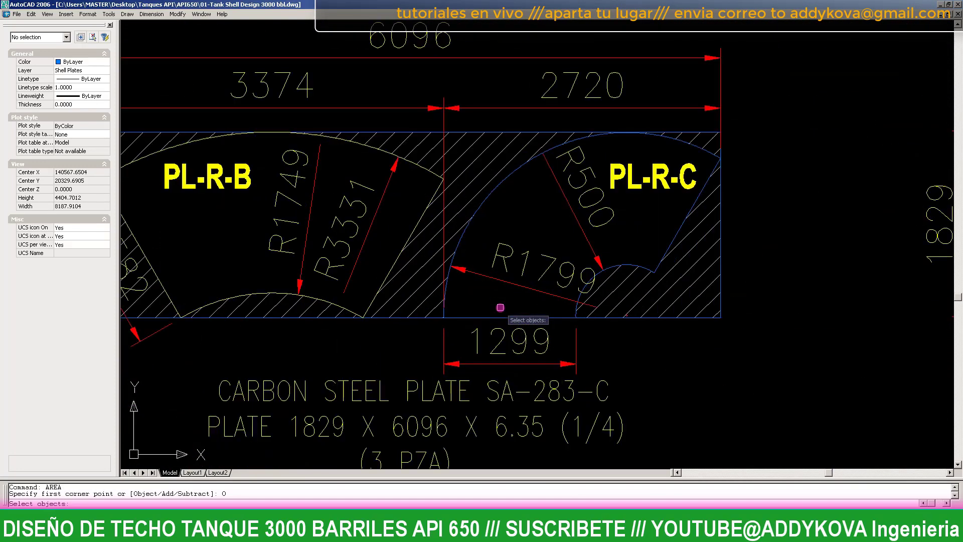
scroll(527, 211, "up", 3)
scroll(483, 135, "up", 3)
left_click(486, 151)
scroll(486, 153, "down", 5)
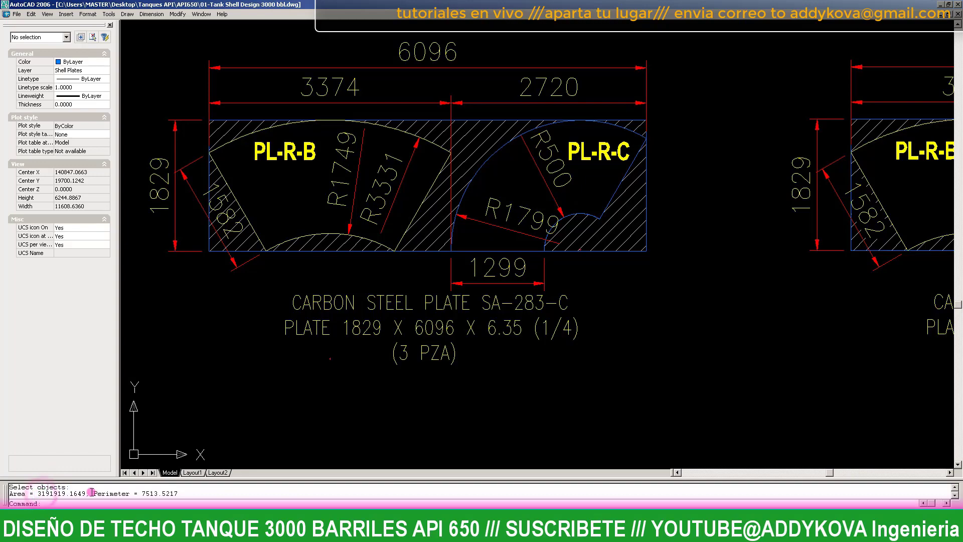
- Zoom back to the LISTA DE MATERIALES table
left_click(730, 348)
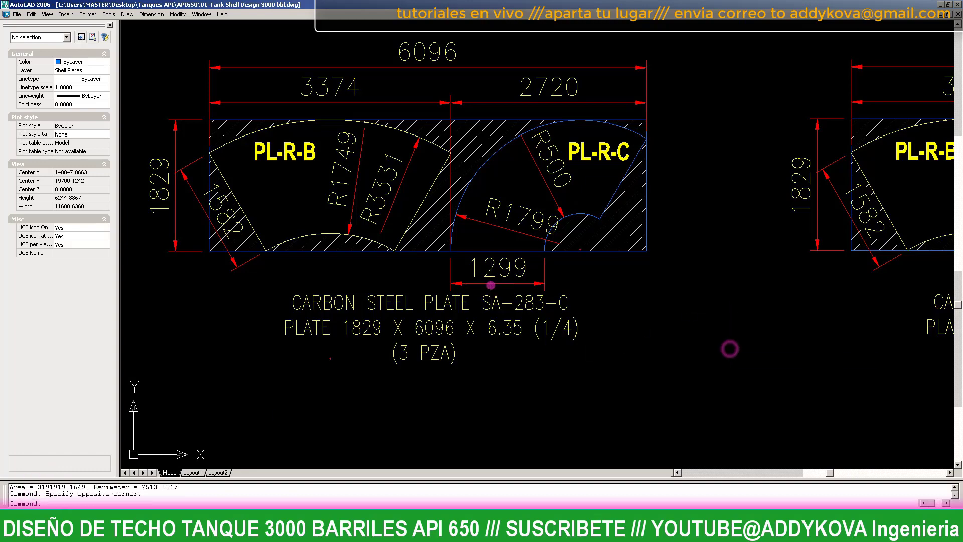
scroll(730, 350, "down", 7)
scroll(730, 349, "down", 1)
scroll(666, 223, "up", 3)
scroll(666, 223, "up", 2)
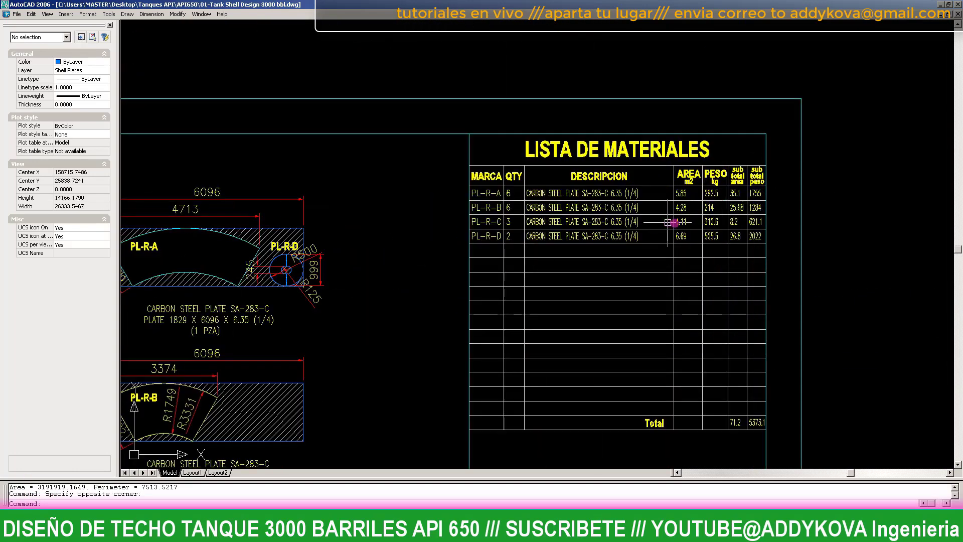
scroll(666, 223, "up", 3)
- Change the PL-R-C area value from 4.11 to 3.19
key("Escape")
left_click(666, 223)
double_click(666, 223)
type("3.1")
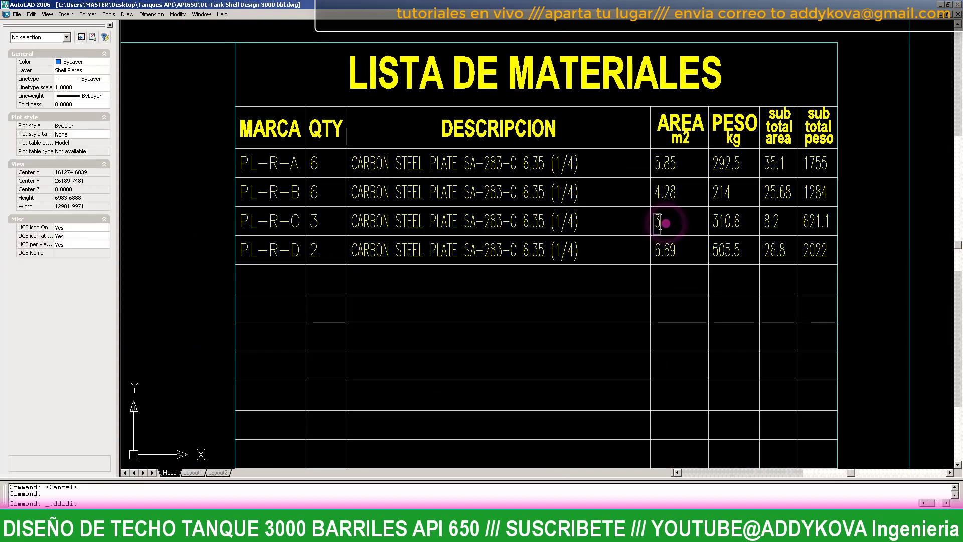
key("Return")
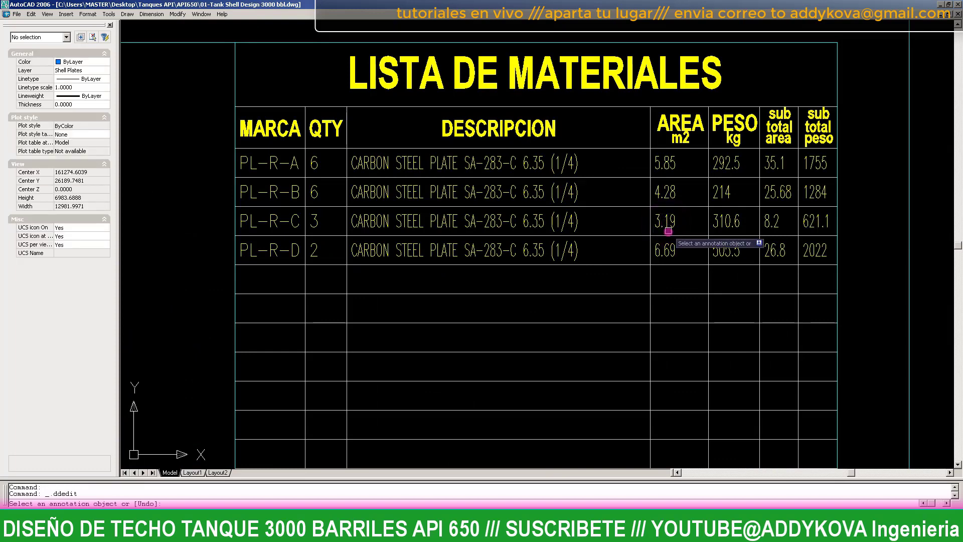
key("Escape")
- Calculate and enter the PL-R-C sub total area as 9.57
key("alt+Tab")
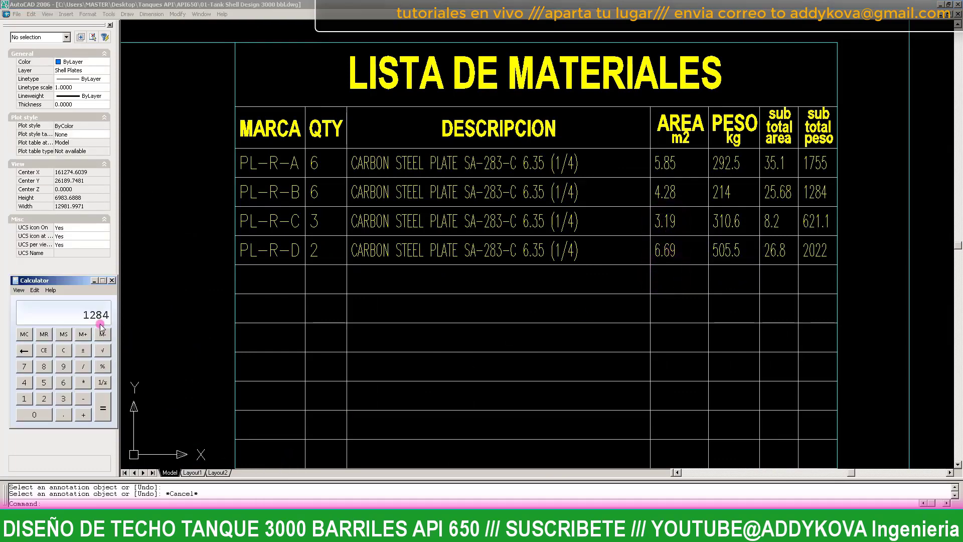
type("1.1")
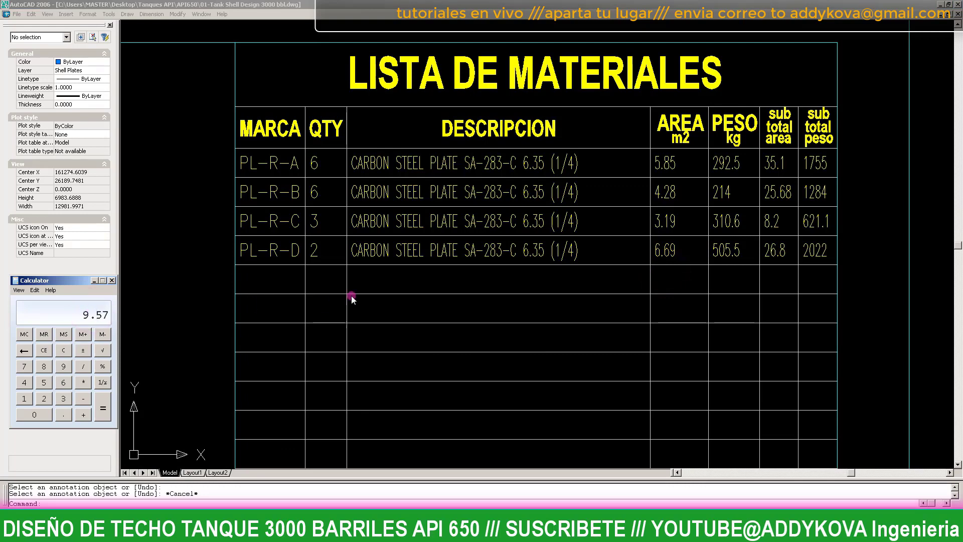
left_click(738, 228)
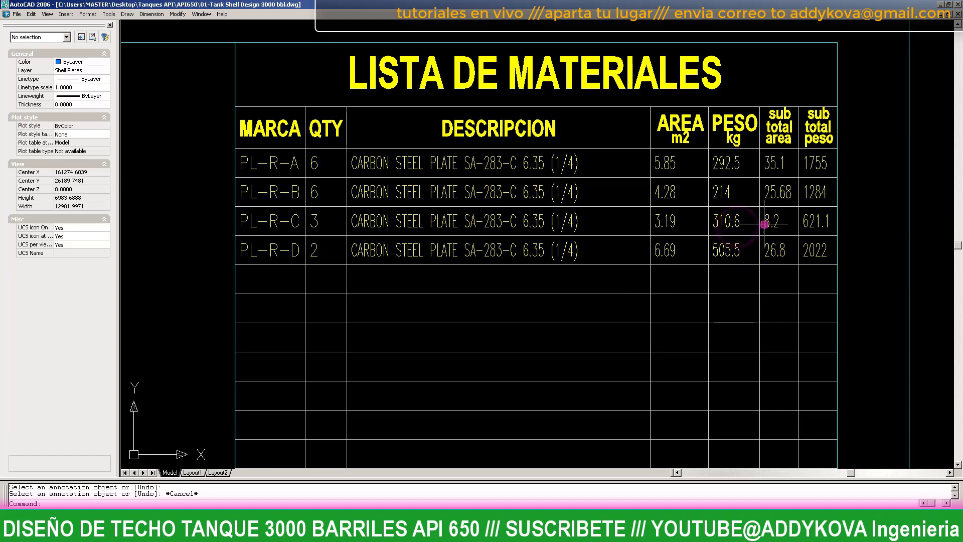
double_click(768, 223)
type("9.57")
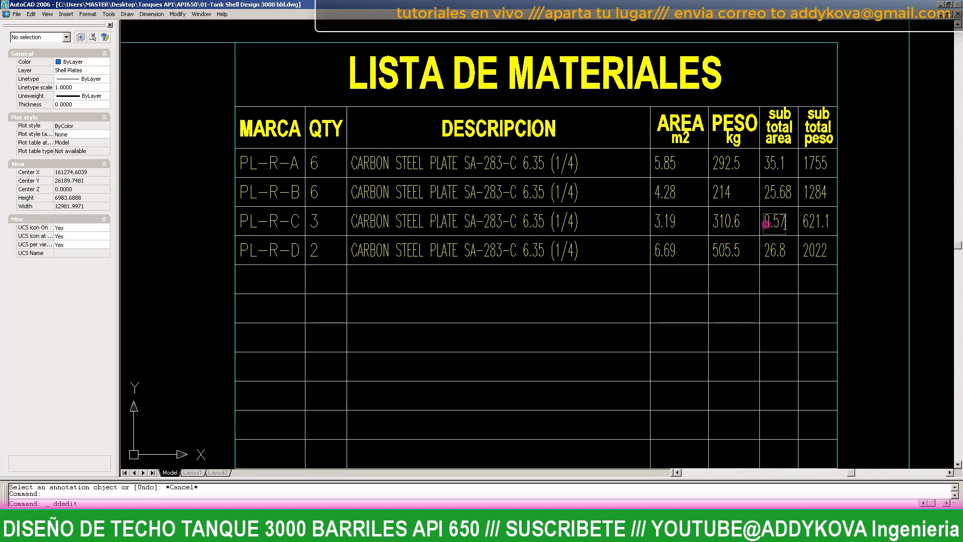
key("Return")
key("Escape")
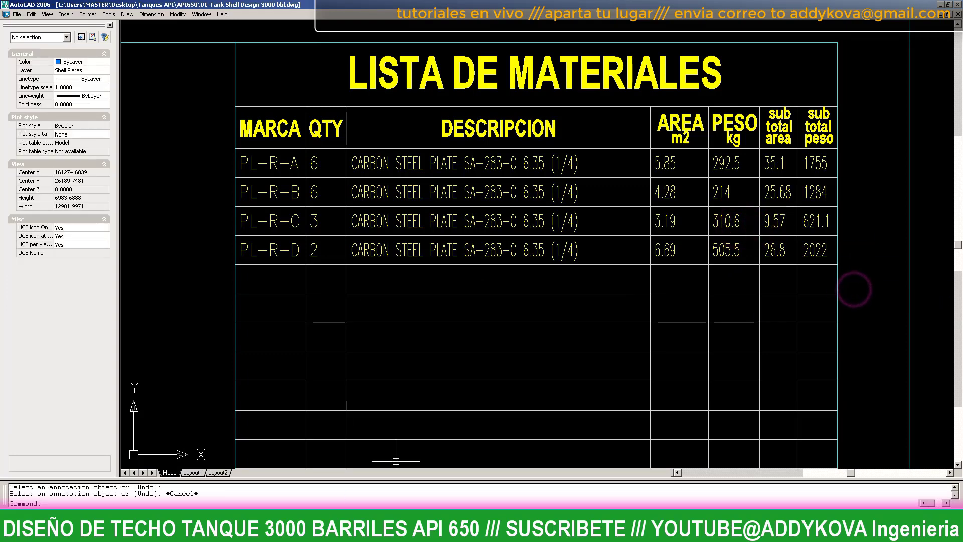
- Calculate and enter the PL-R-C weight as 159.5
key("alt+Tab")
type("3")
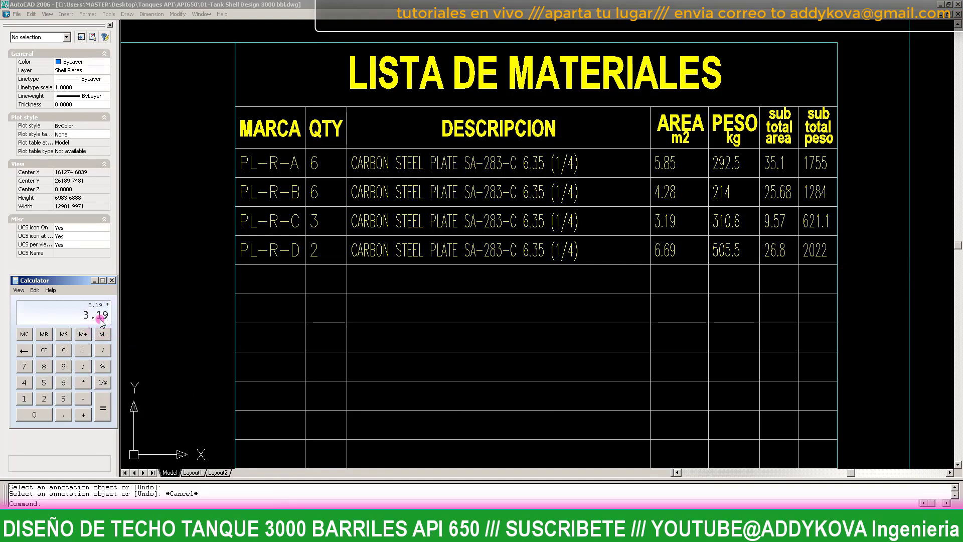
key("Return")
left_click(746, 220)
double_click(728, 220)
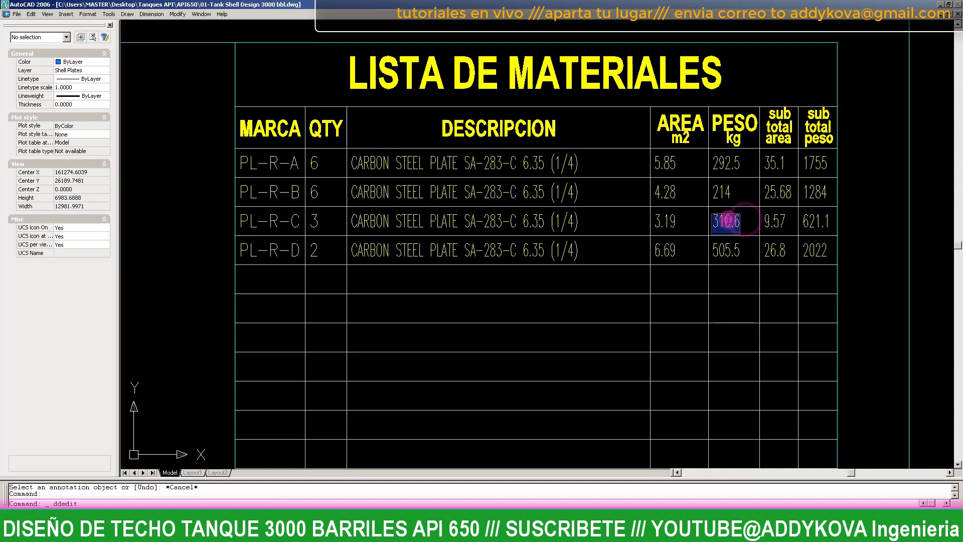
type("159.5")
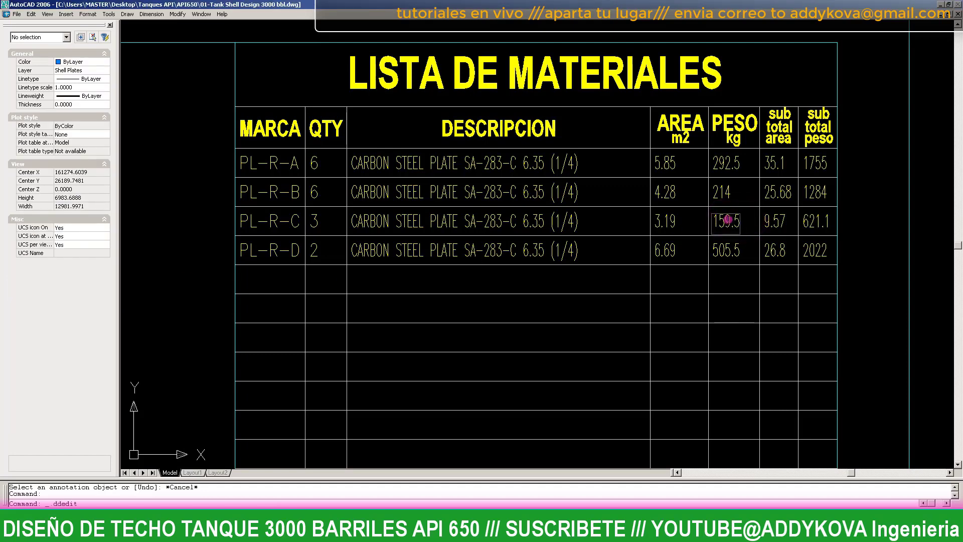
key("Return")
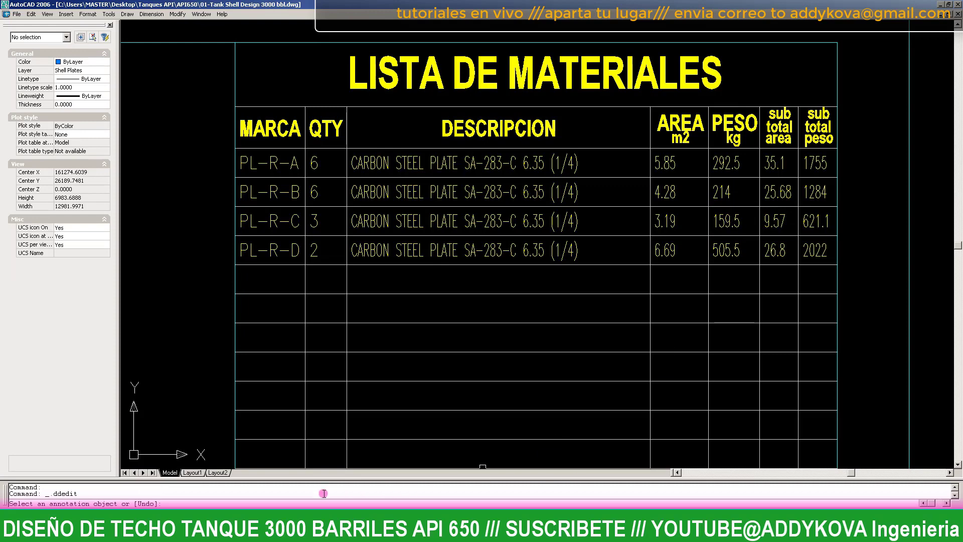
- Multiply 159.5 by three and replace the 621.1 sub total peso with 478.5
key("alt+Tab")
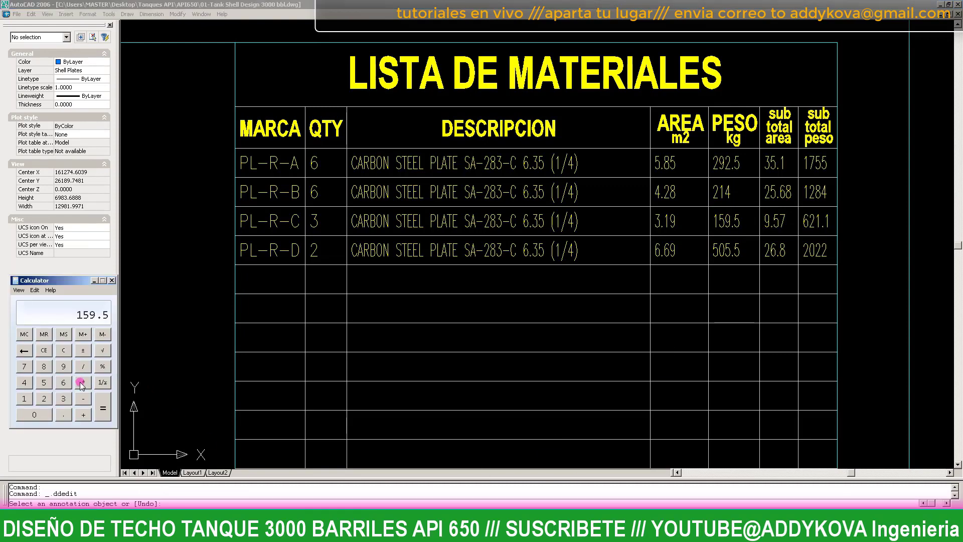
left_click(83, 382)
left_click(63, 399)
left_click(103, 408)
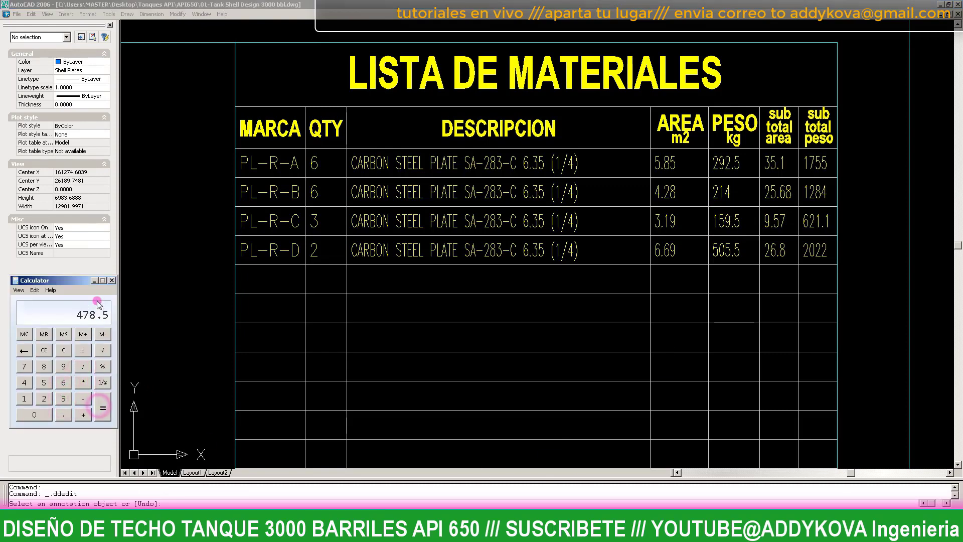
left_click(93, 284)
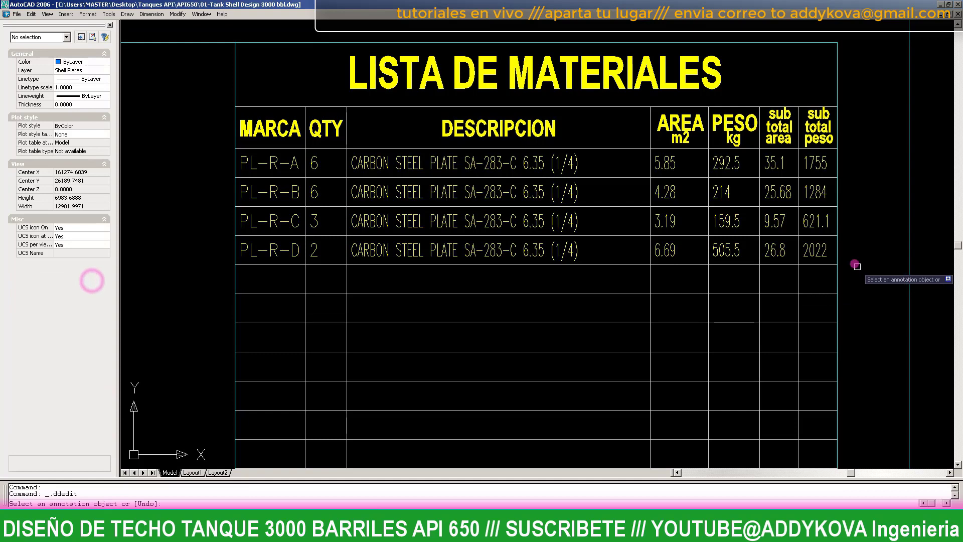
left_click(810, 220)
type("478.5")
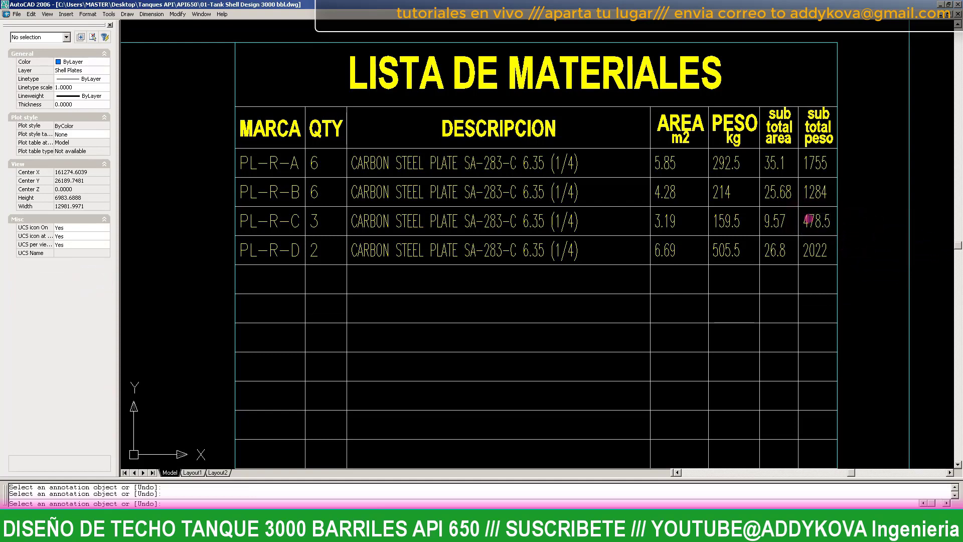
left_click(869, 268)
key("Escape")
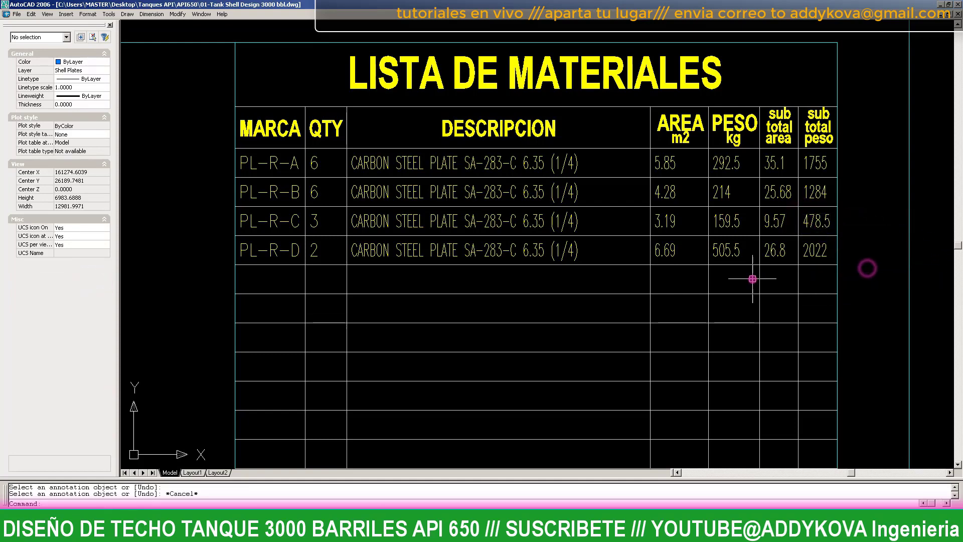
type("p")
key("Return")
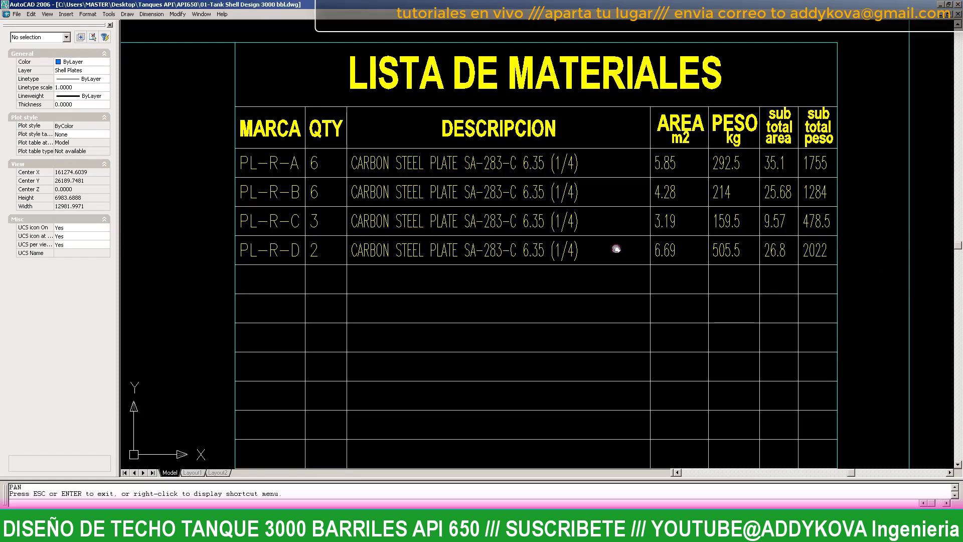
scroll(577, 251, "down", 3)
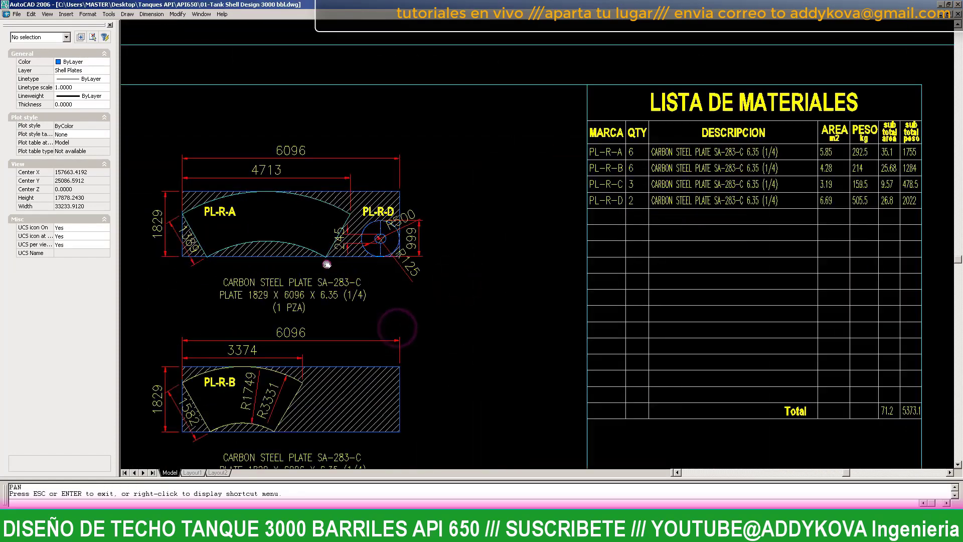
- Measure the PL-R-D plate's area with AREA Object: 386936.89, perimeter 2817.66
scroll(322, 262, "up", 5)
key("Escape")
key("Escape")
type("AR")
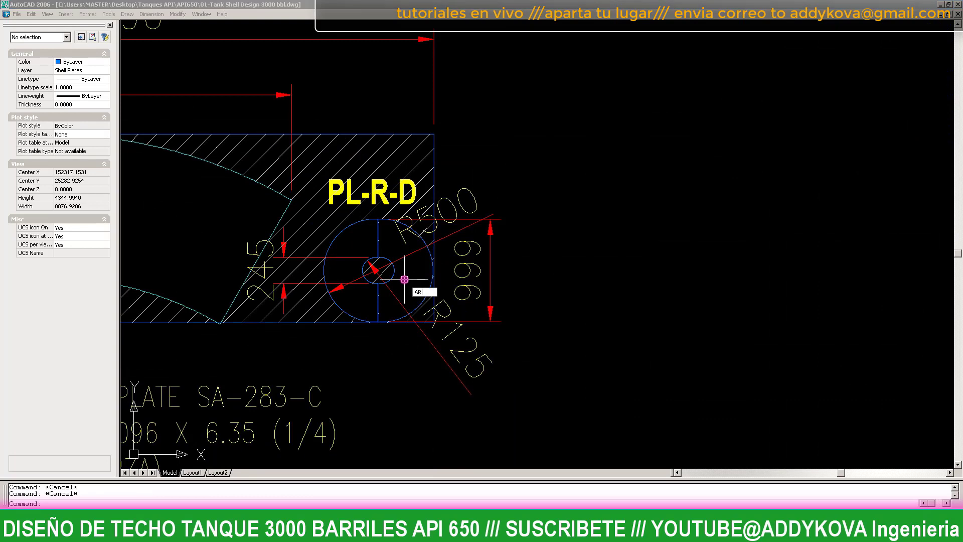
key("Return")
type("o")
key("Return")
scroll(362, 276, "up", 2)
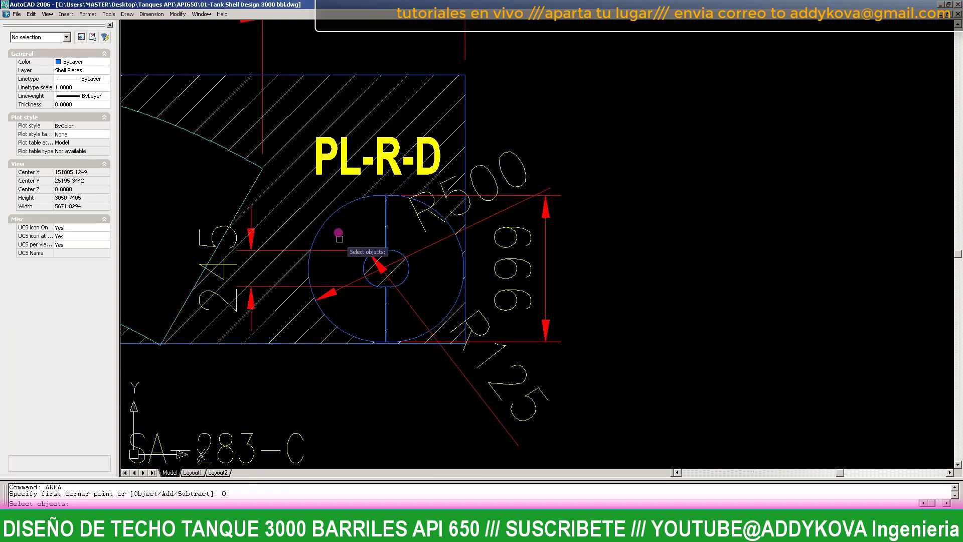
left_click(342, 211)
key("Return")
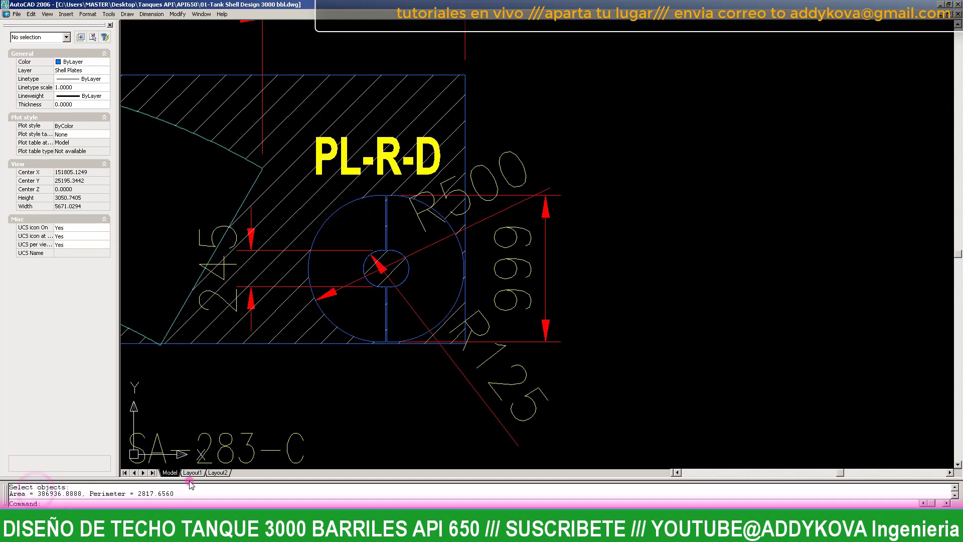
- Zoom back to the LISTA DE MATERIALES table
left_click(656, 332)
scroll(655, 331, "down", 3)
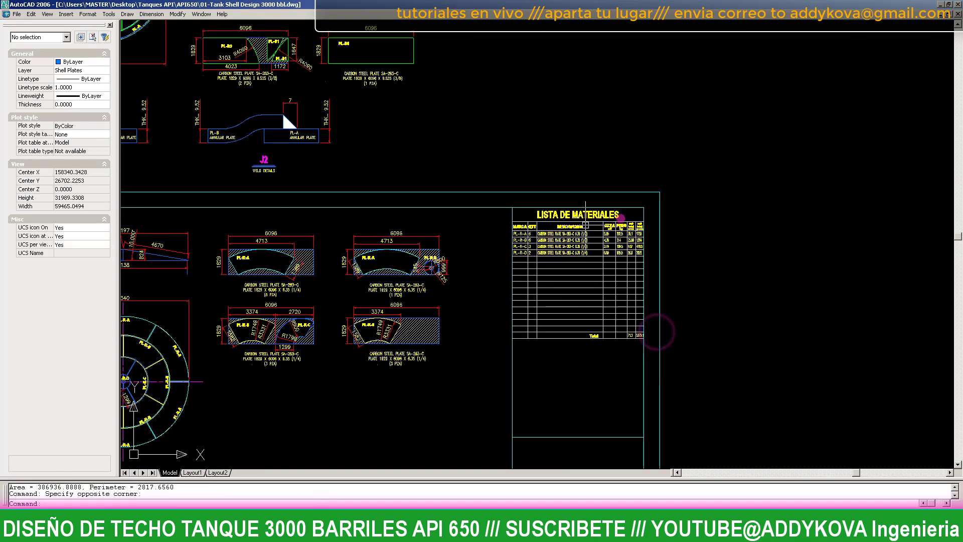
scroll(601, 292, "up", 2)
scroll(602, 292, "up", 2)
scroll(624, 252, "down", 1)
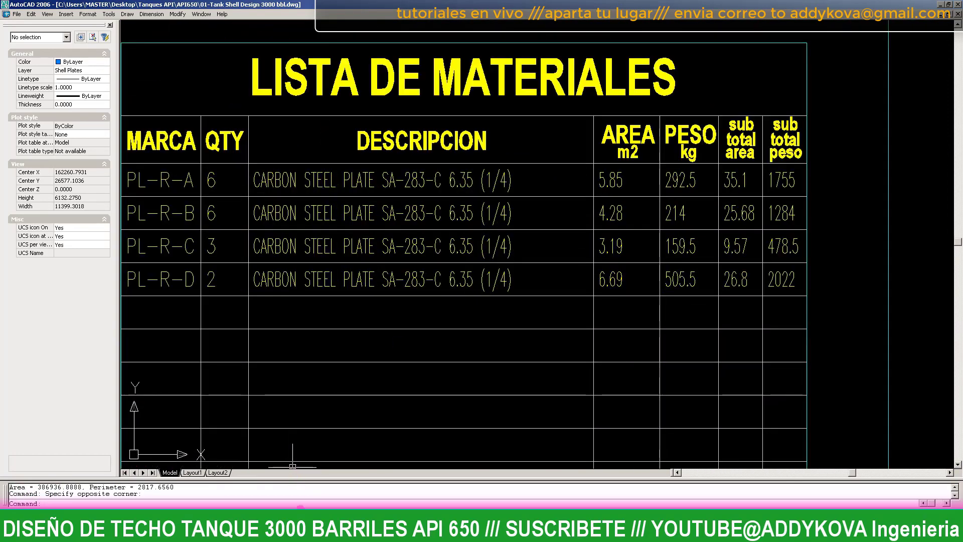
- Change the PL-R-D area value from 6.69 to 0.38
left_click(86, 319)
key("Escape")
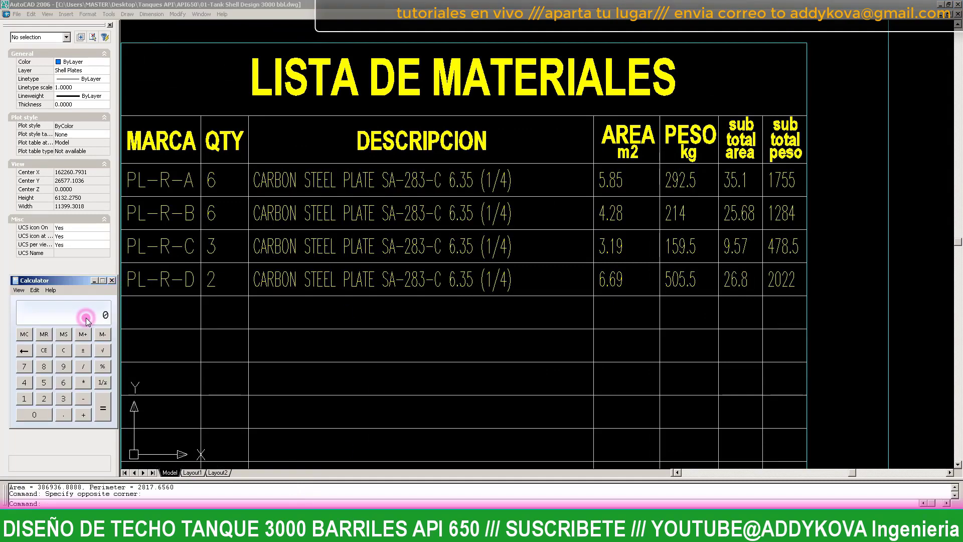
type("0.38")
left_click(841, 203)
left_click(607, 281)
double_click(606, 280)
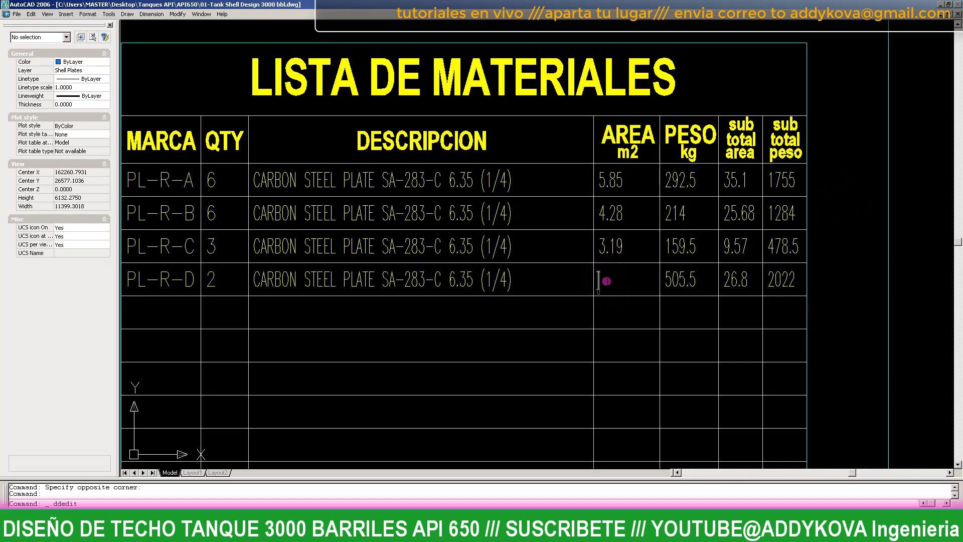
type("0.38")
key("alt+Tab")
left_click(80, 389)
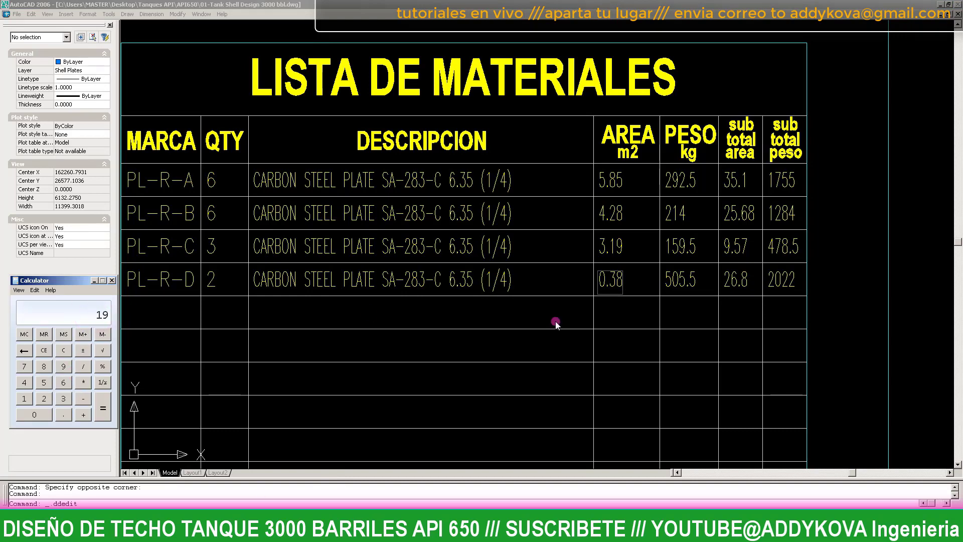
left_click(828, 260)
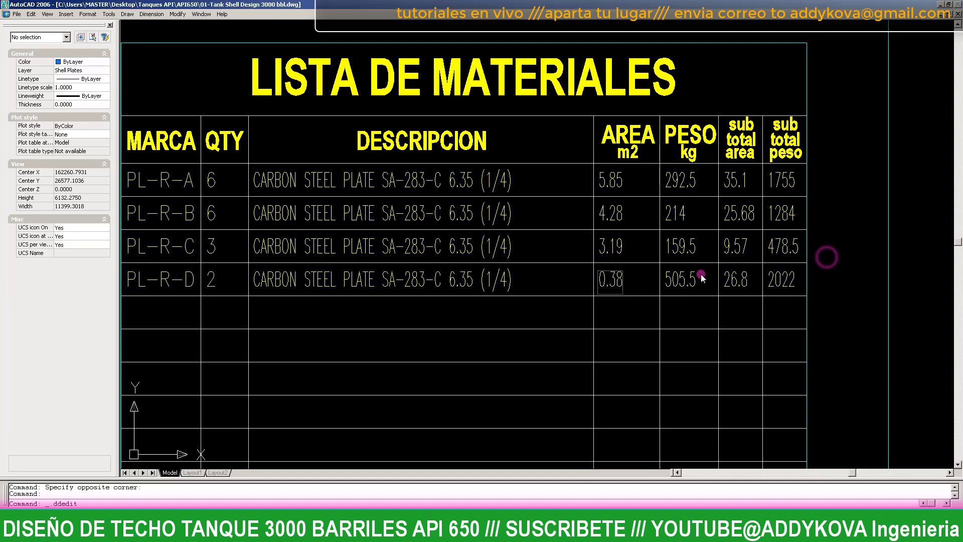
key("Escape")
key("Escape")
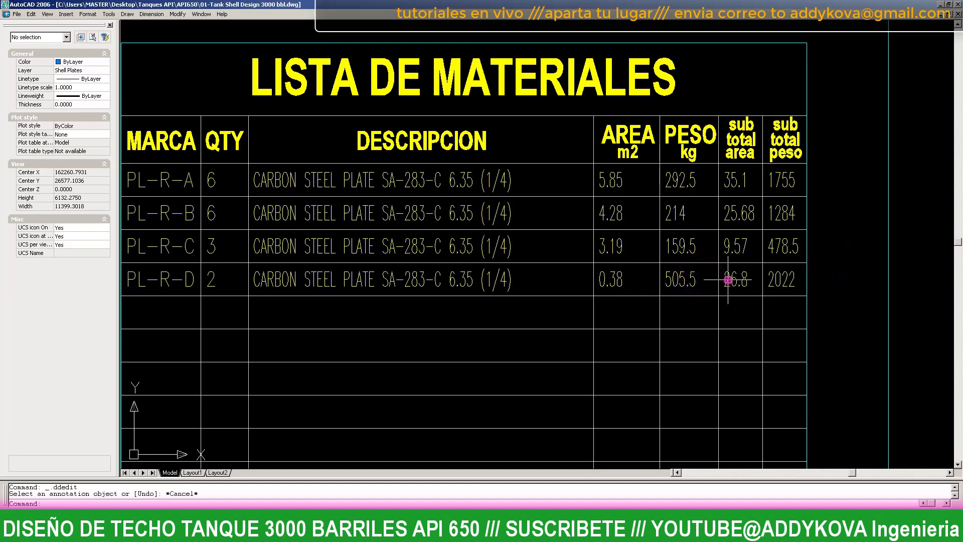
- Replace the PL-R-D weight 505.5 with 19
left_click(697, 280)
left_click(736, 280)
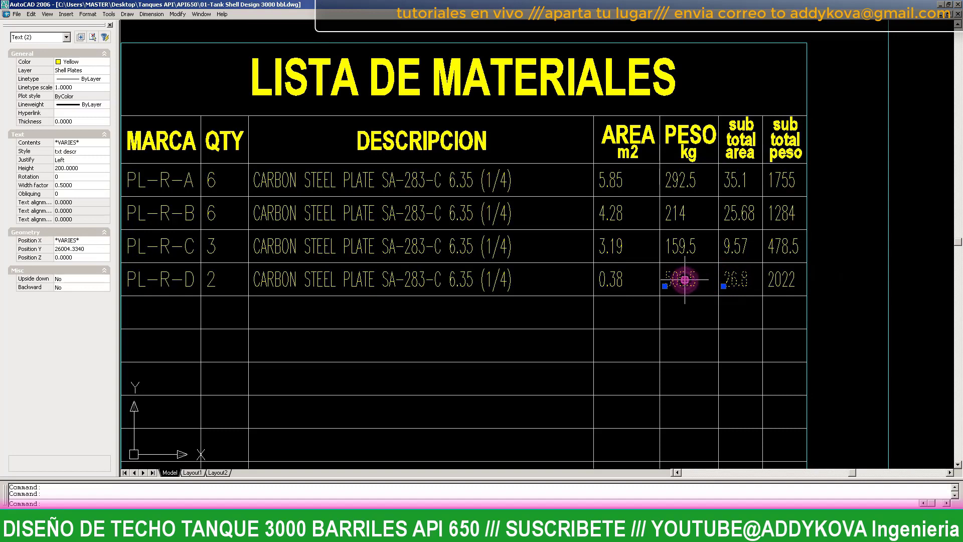
key("Escape")
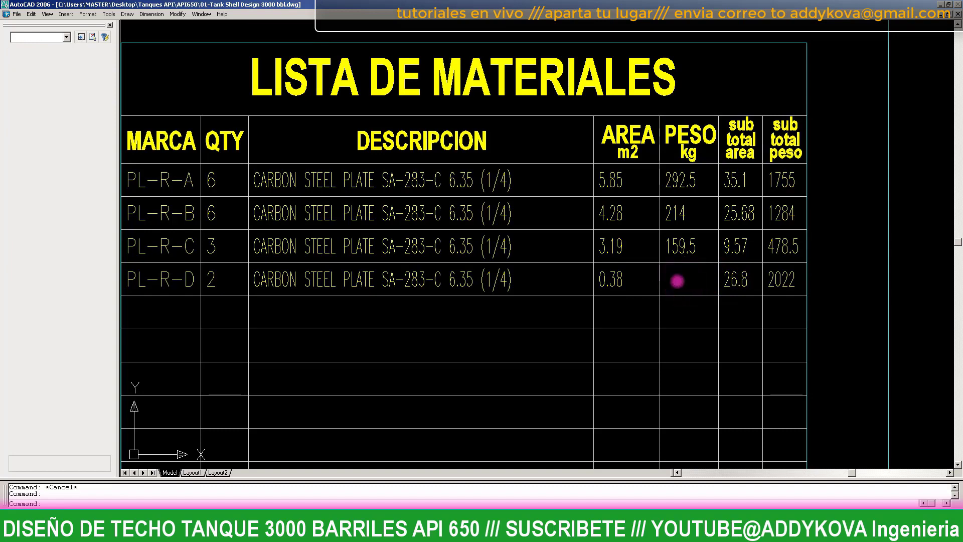
double_click(681, 280)
type("19")
- Change the PL-R-D sub-total weight from 2022 to 38
left_click(720, 313)
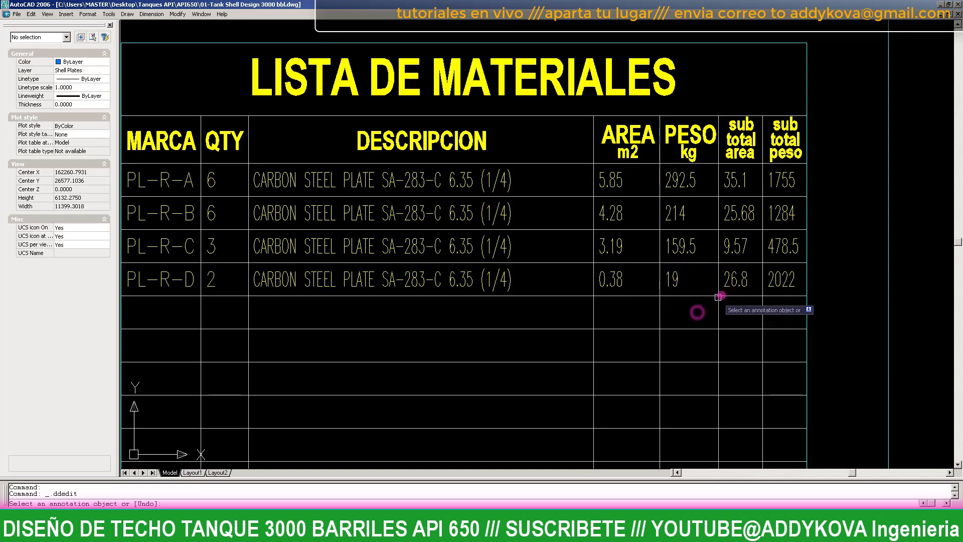
left_click(736, 278)
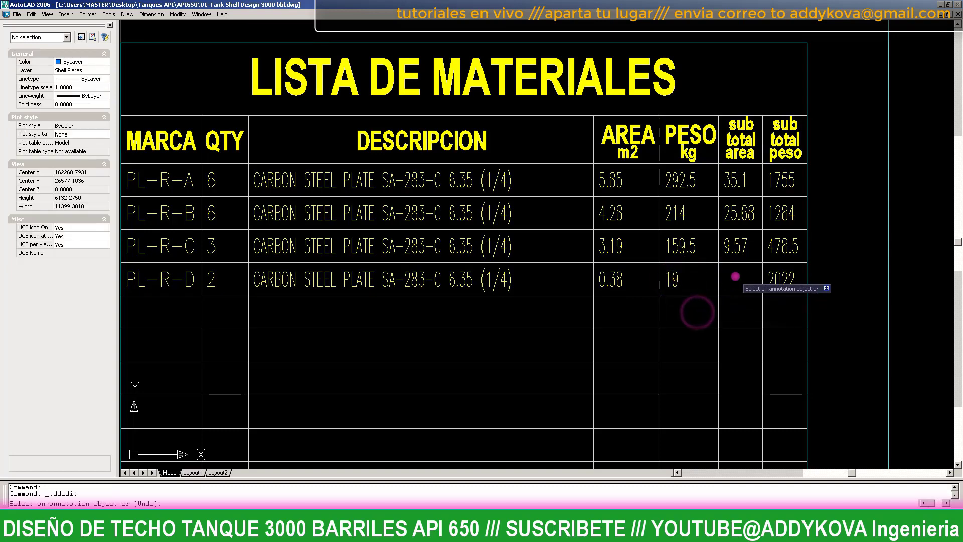
left_click(782, 279)
left_click(782, 279)
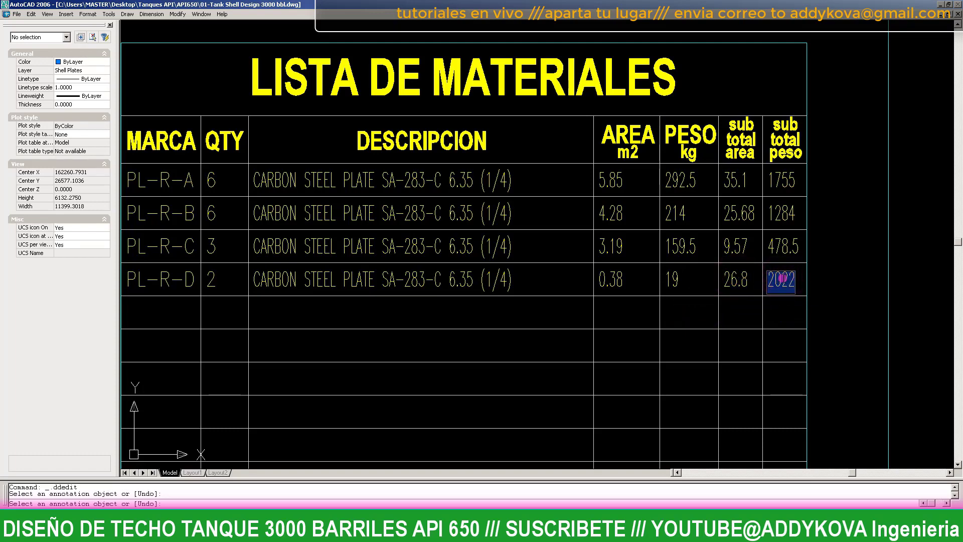
type("38")
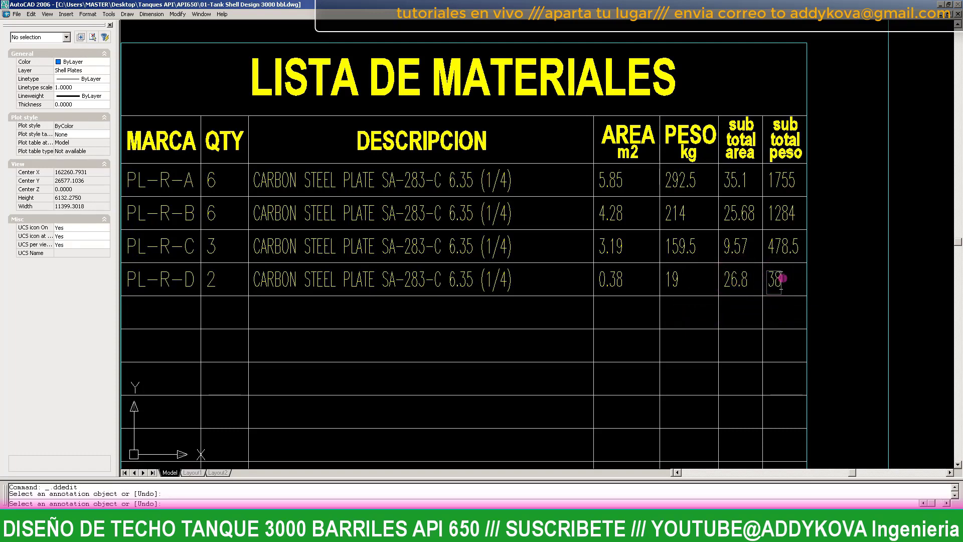
key("Return")
- Change the PL-R-D sub-total area from 26.8 to 0.76
left_click(739, 297)
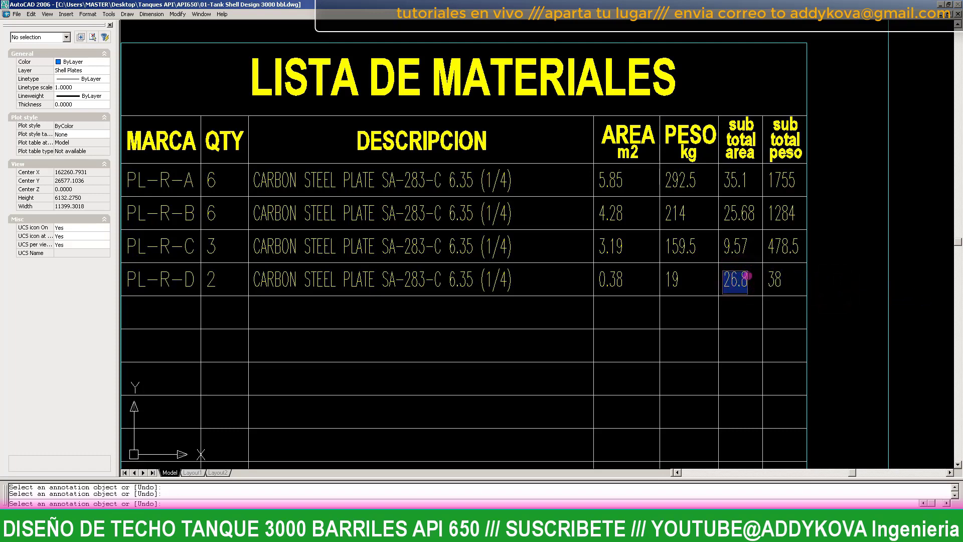
type(".76")
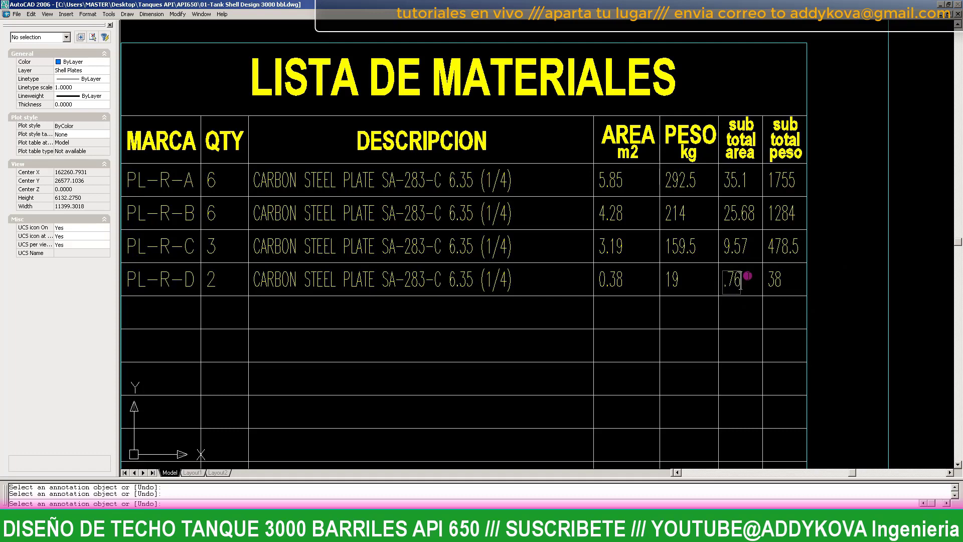
key("BackSpace")
key("BackSpace")
key("BackSpace")
type("0.")
key("Escape")
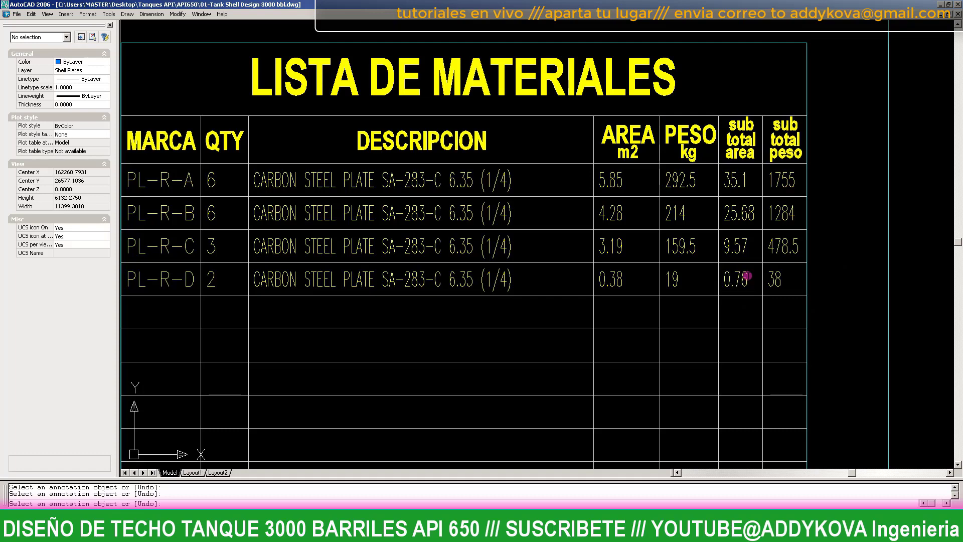
left_click(868, 315)
- Zoom window onto the materials table and its Total row
scroll(687, 241, "down", 4)
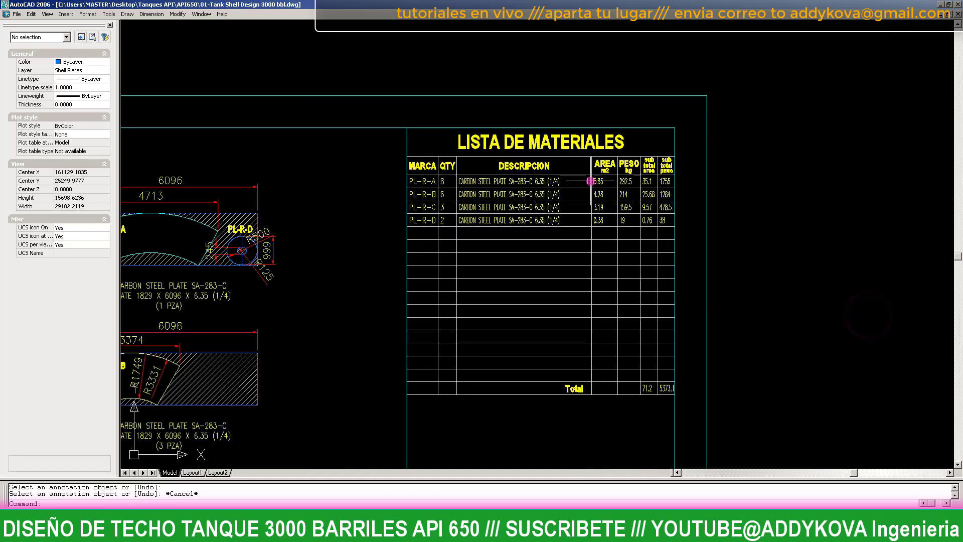
scroll(653, 397, "up", 1)
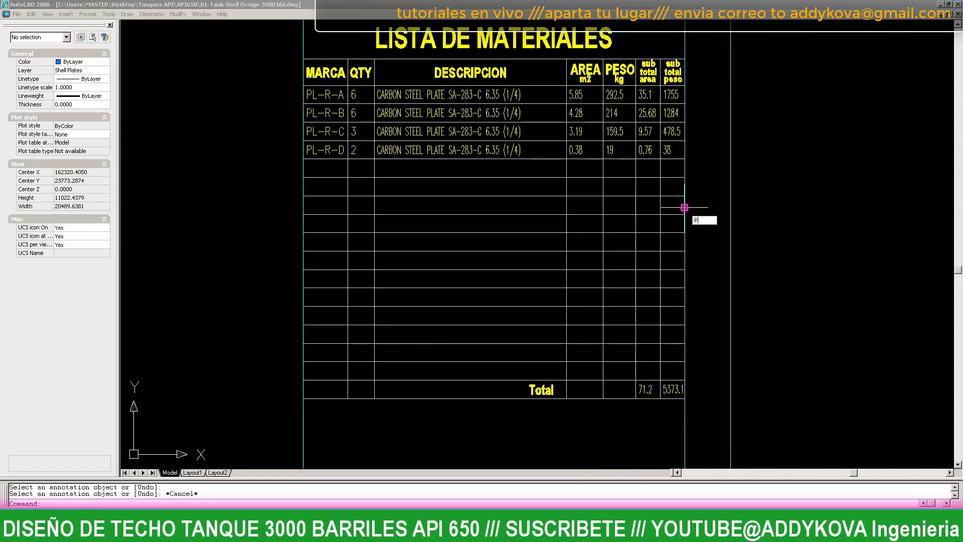
middle_click_drag(663, 211, 642, 223)
type("z")
key("Return")
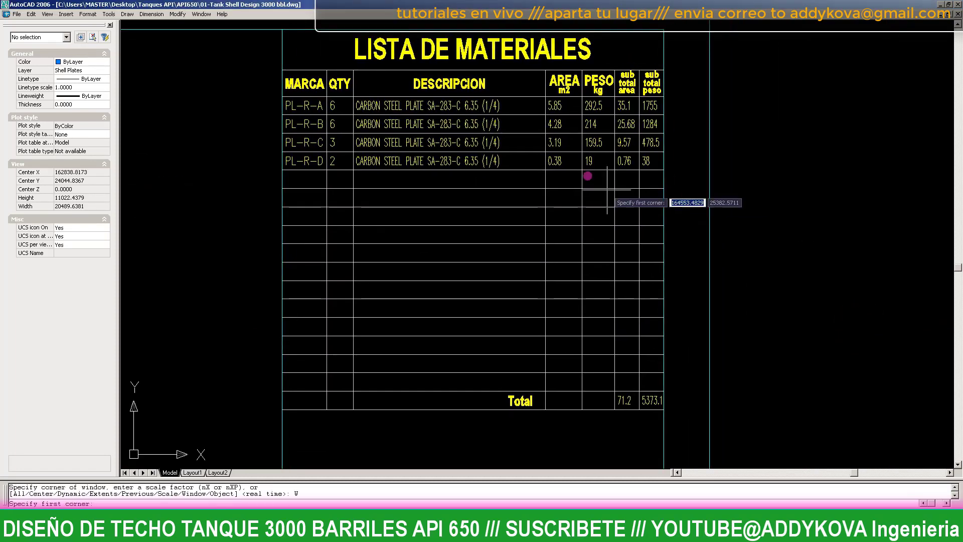
type("w")
key("Return")
left_click(490, 67)
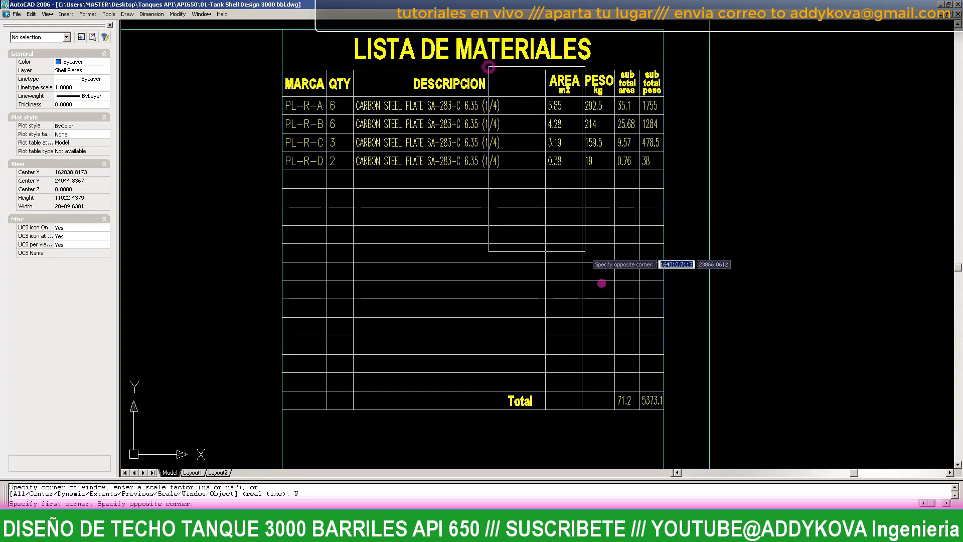
left_click(678, 425)
left_click(671, 404)
key("Escape")
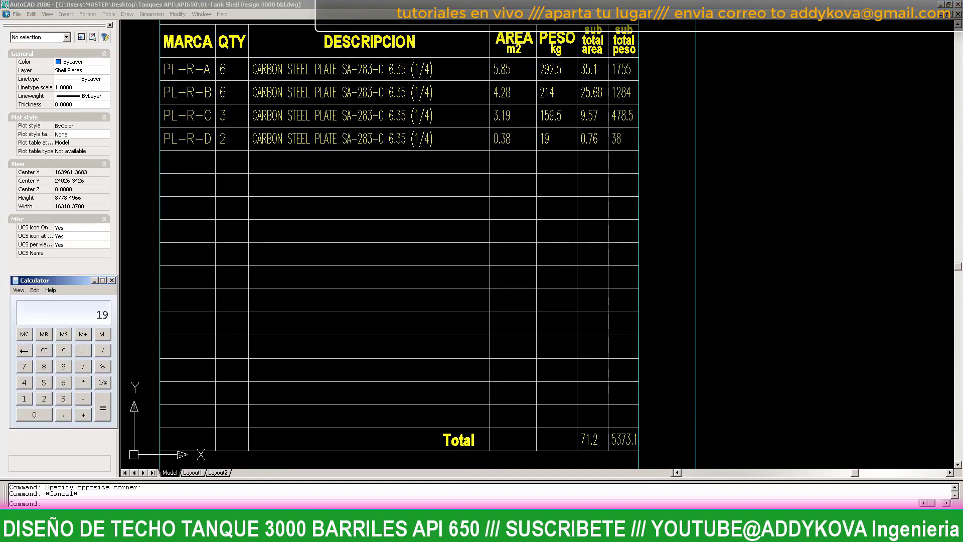
- Sum the sub-total areas and correct the area total from 71.2 to 71.1
left_click(102, 315)
type("5.68")
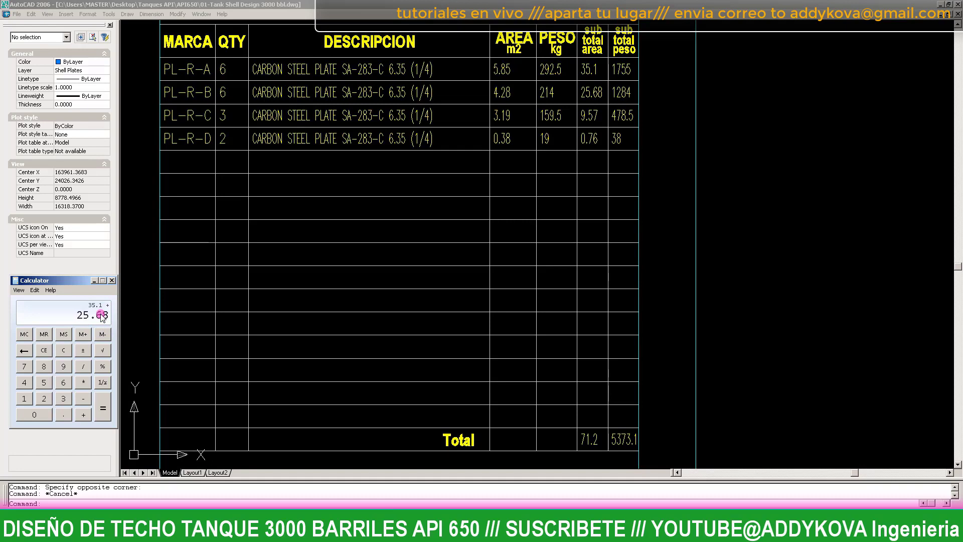
key("plus")
key("plus")
type("6")
key("Return")
left_click(597, 440)
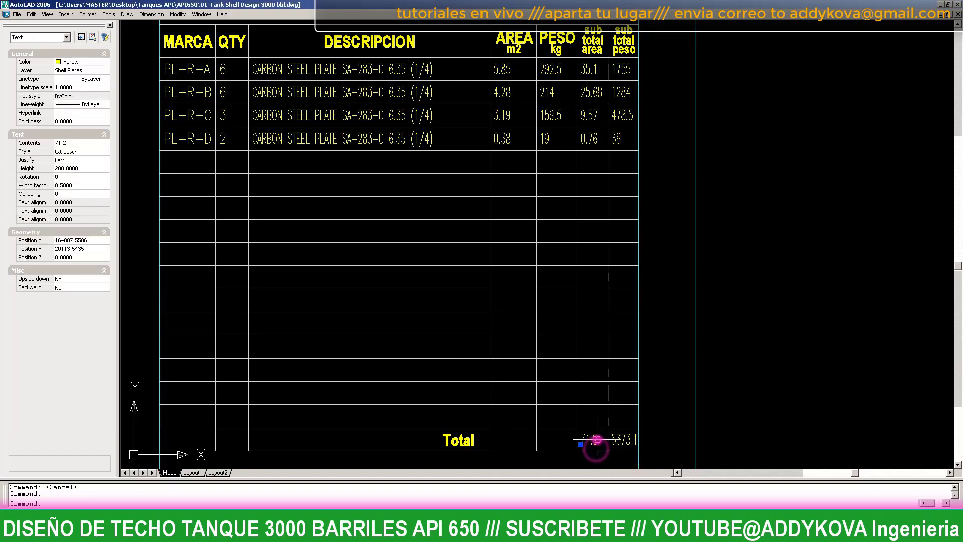
double_click(597, 439)
type("71.1")
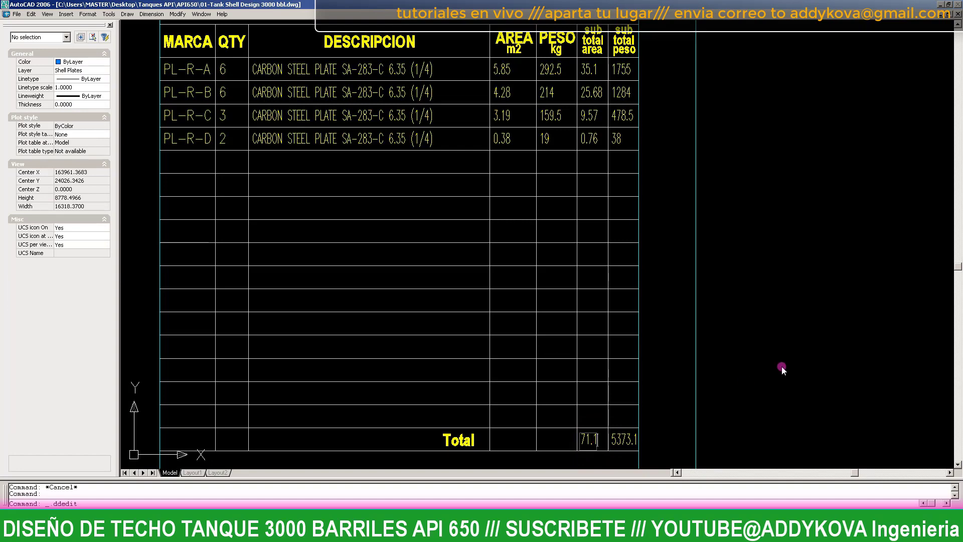
left_click(781, 367)
key("Escape")
- Sum the weight sub-totals to 3555.5 and retype the 5373.1 total weight
key("alt+Tab")
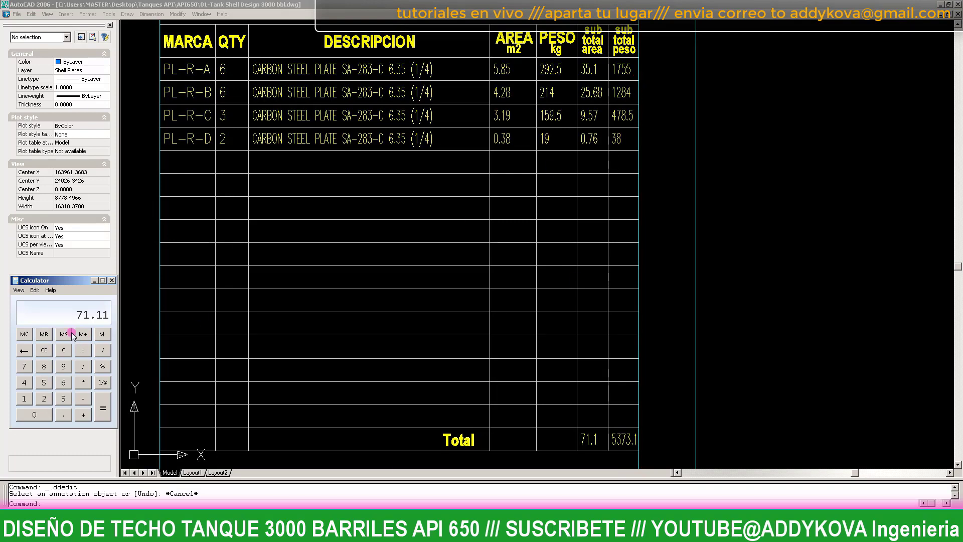
left_click(83, 316)
key("plus")
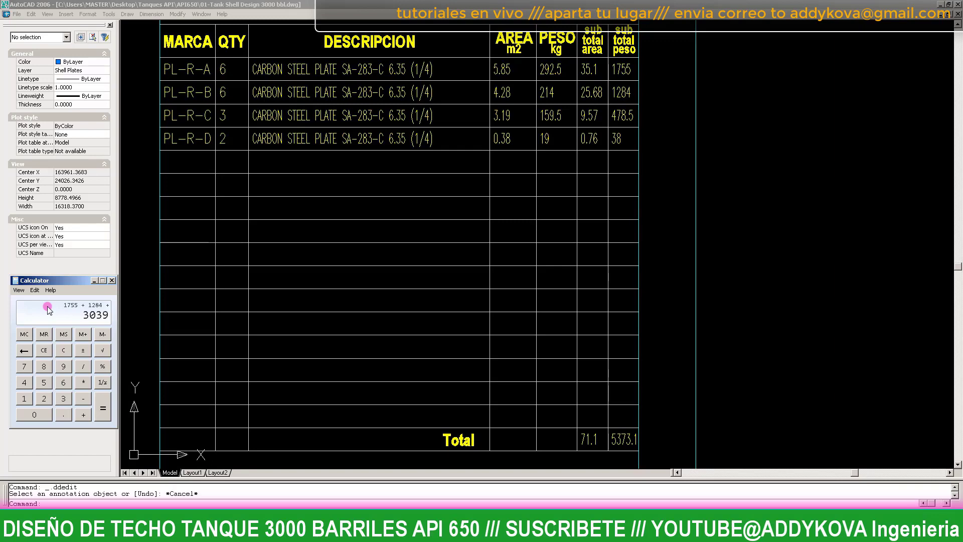
type("47")
type(".5")
type("+38")
key("Return")
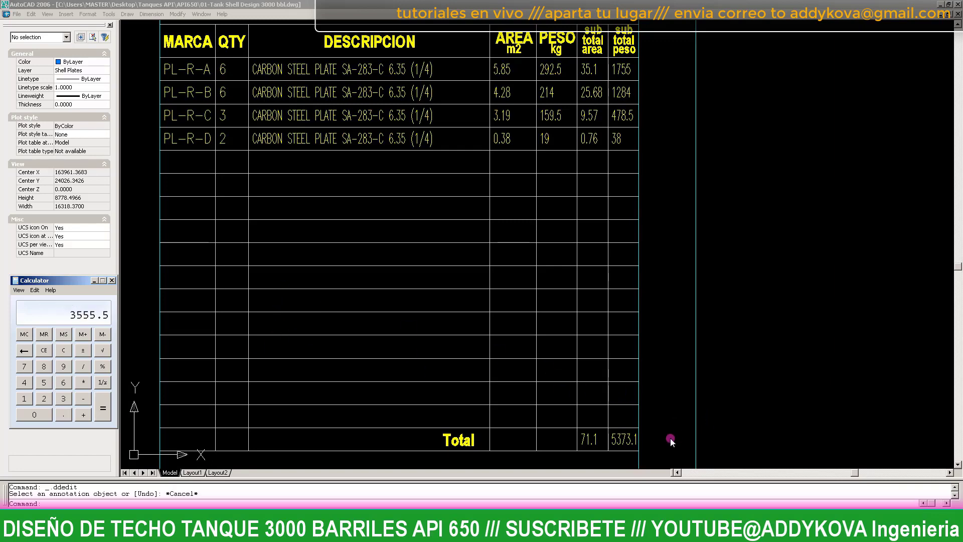
left_click(627, 440)
double_click(627, 440)
type("35")
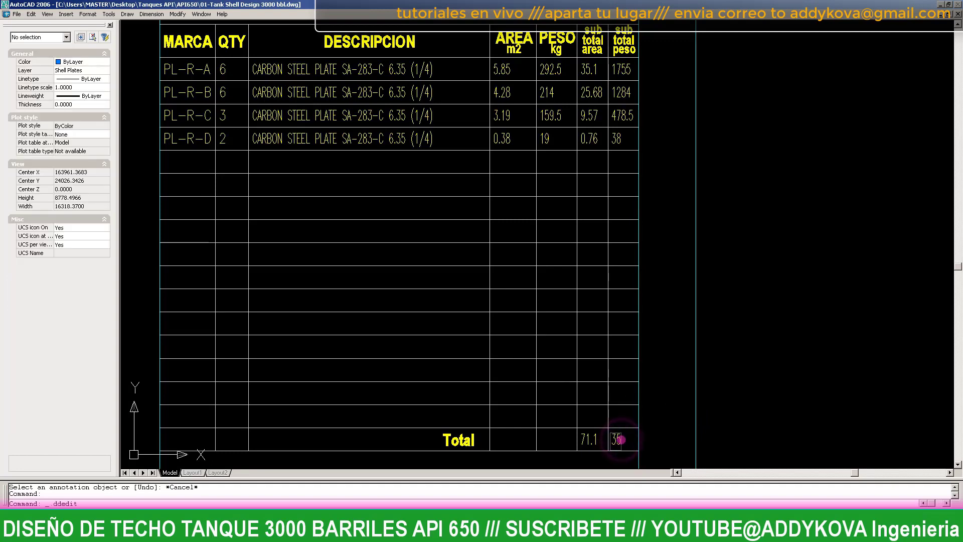
type("55.5")
- Save the drawing and cancel the running command
scroll(550, 322, "down", 2)
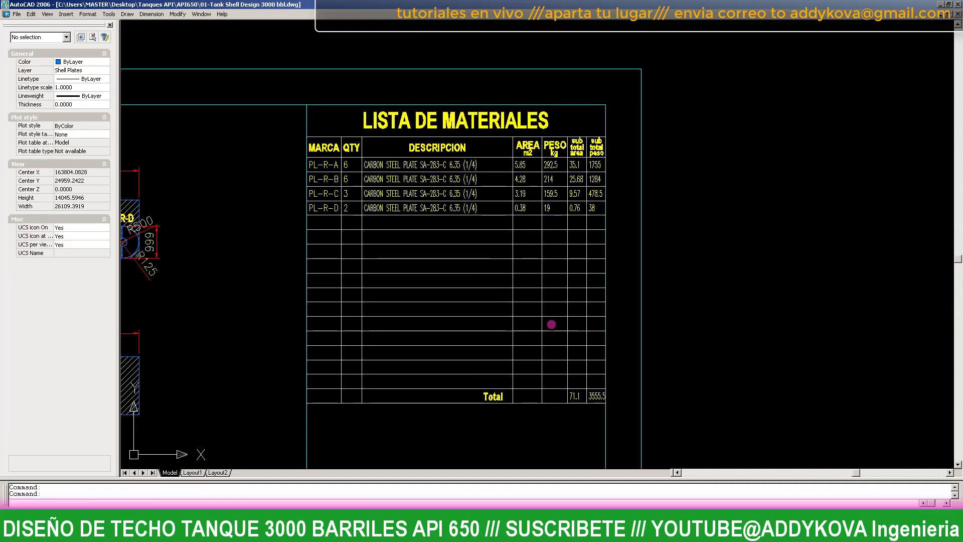
scroll(559, 231, "down", 3)
scroll(566, 229, "up", 1)
key("ctrl+s")
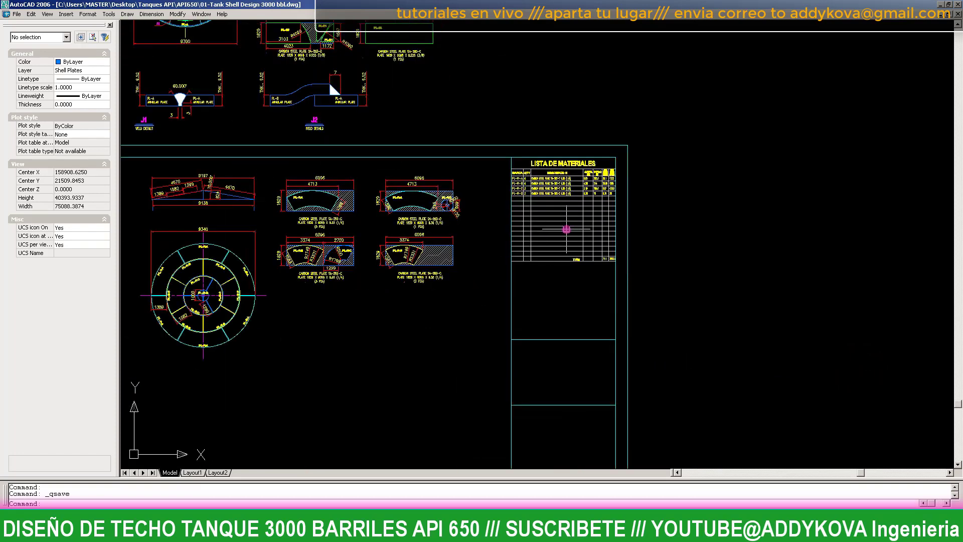
scroll(459, 273, "down", 2)
key("Escape")
key("Escape")
scroll(499, 276, "up", 1)
- Zoom window onto the sheet with the plates and table, then save
type("z")
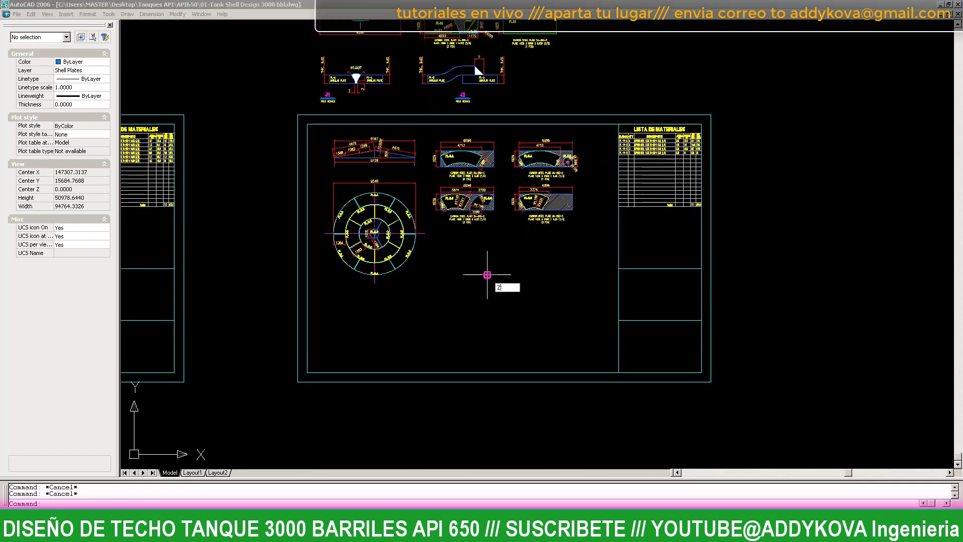
key("Return")
type("w")
key("Return")
left_click(295, 110)
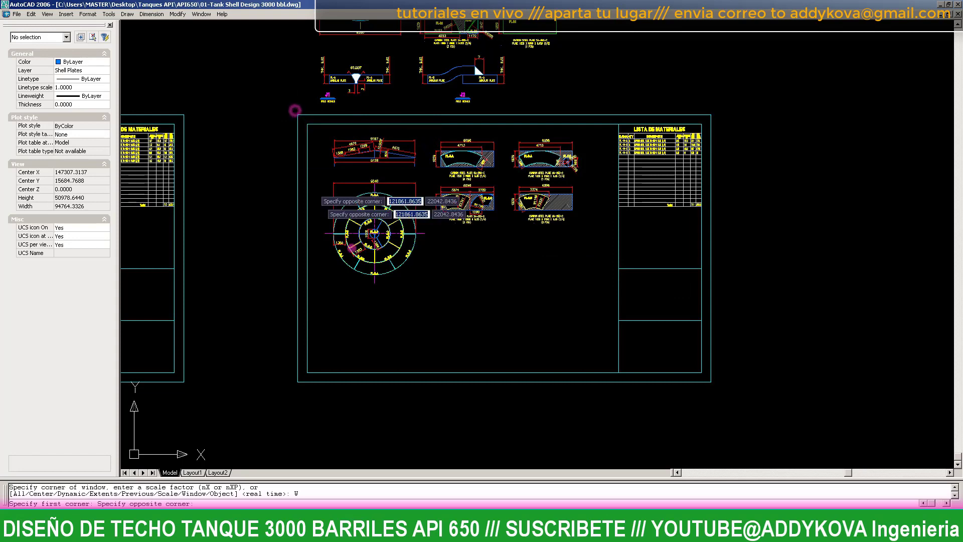
left_click(714, 385)
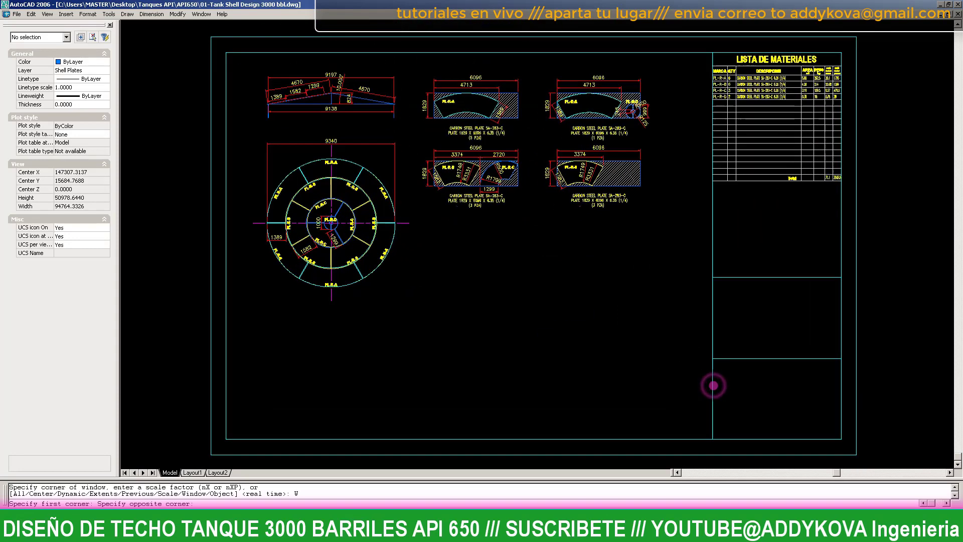
key("ctrl+s")
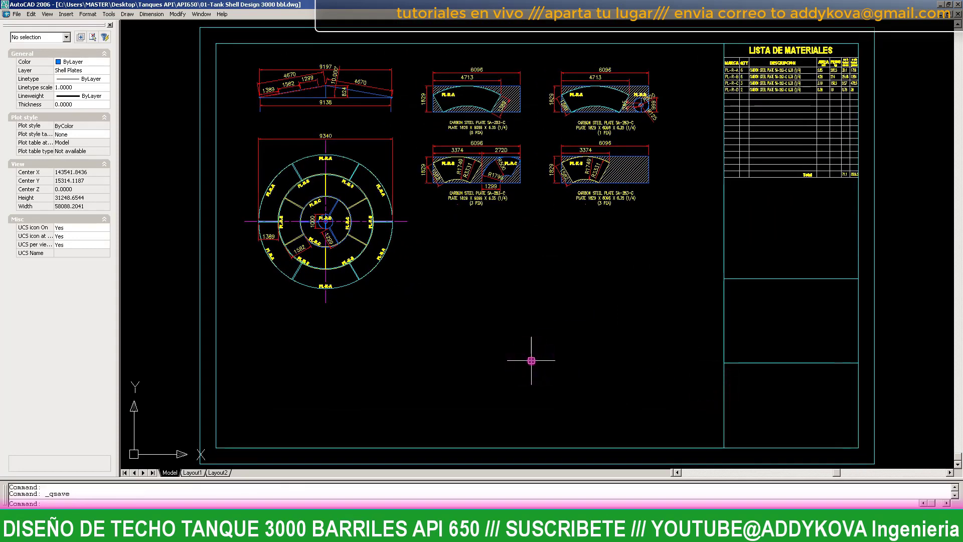
- Undo the erasures to restore the weld details and DETAIL 1 label
scroll(532, 360, "up", 1)
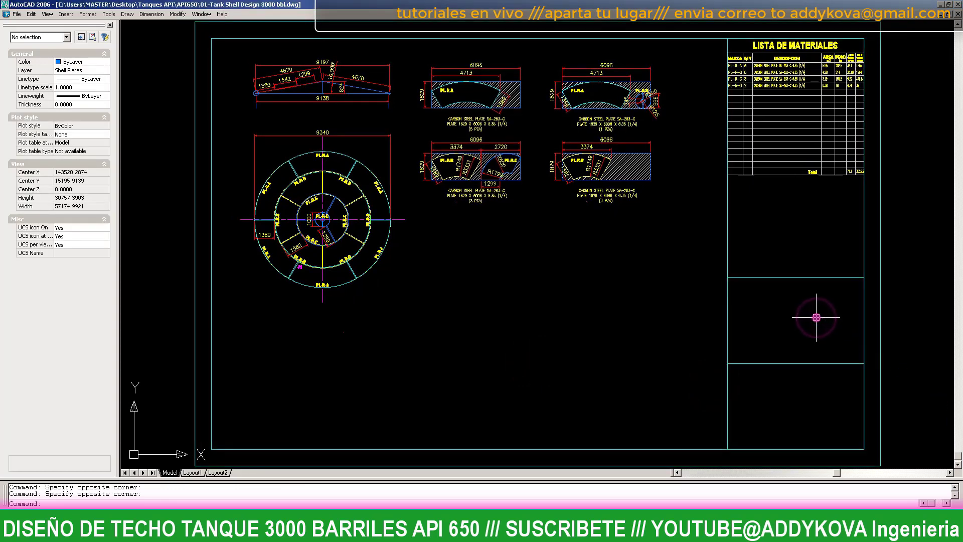
key("ctrl+z")
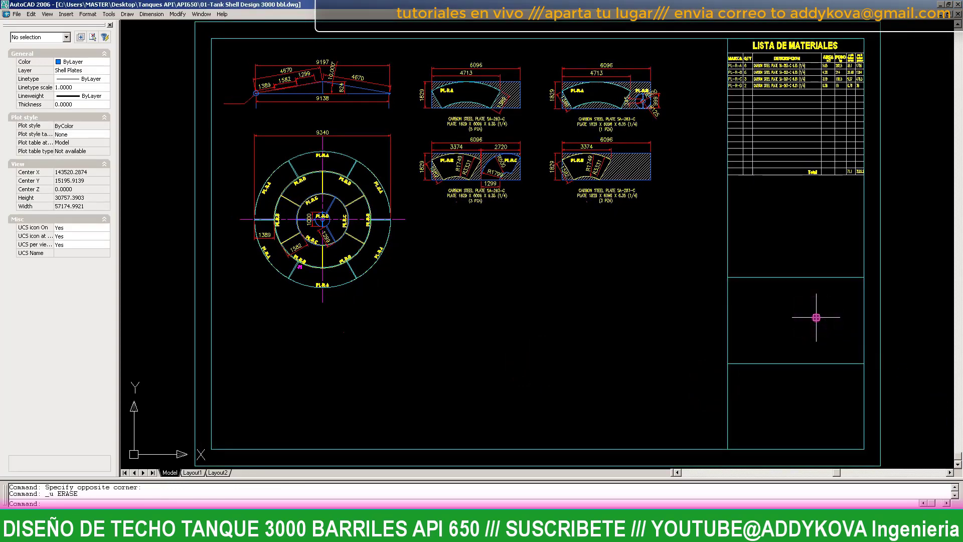
key("ctrl+z")
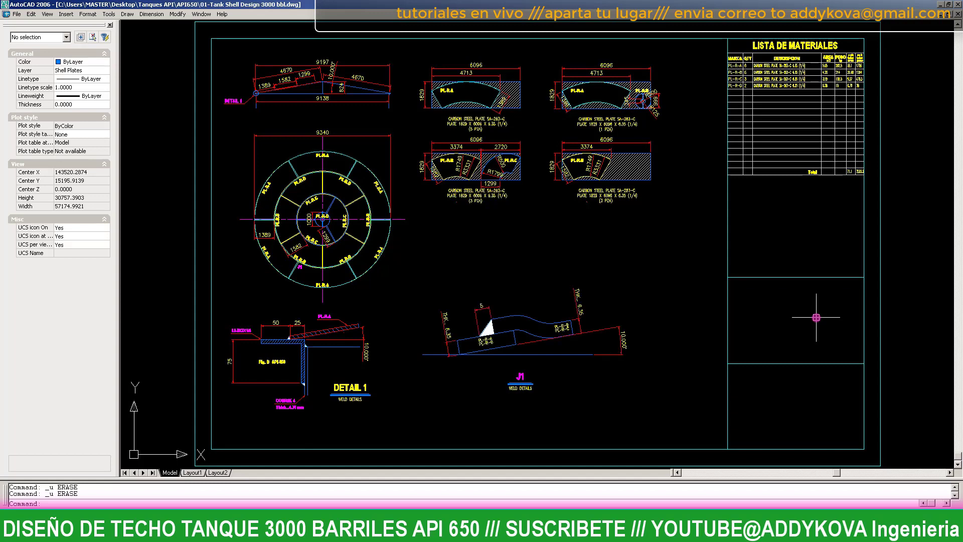
key("ctrl+z")
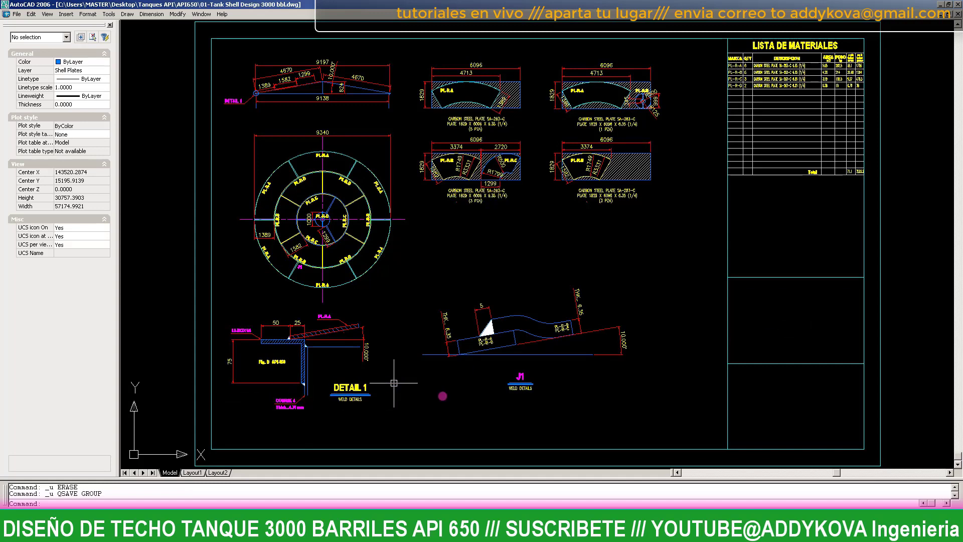
- Pan and zoom in on the J1 weld detail to inspect both ends of the weld
type("p")
key("Return")
left_click_drag(502, 406, 492, 400)
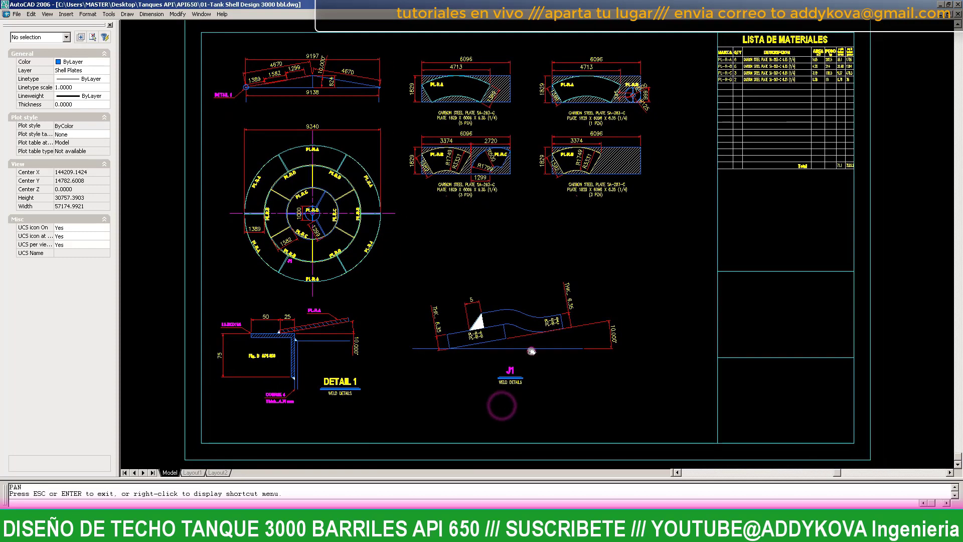
scroll(532, 351, "up", 3)
scroll(531, 347, "up", 1)
left_click_drag(501, 350, 480, 291)
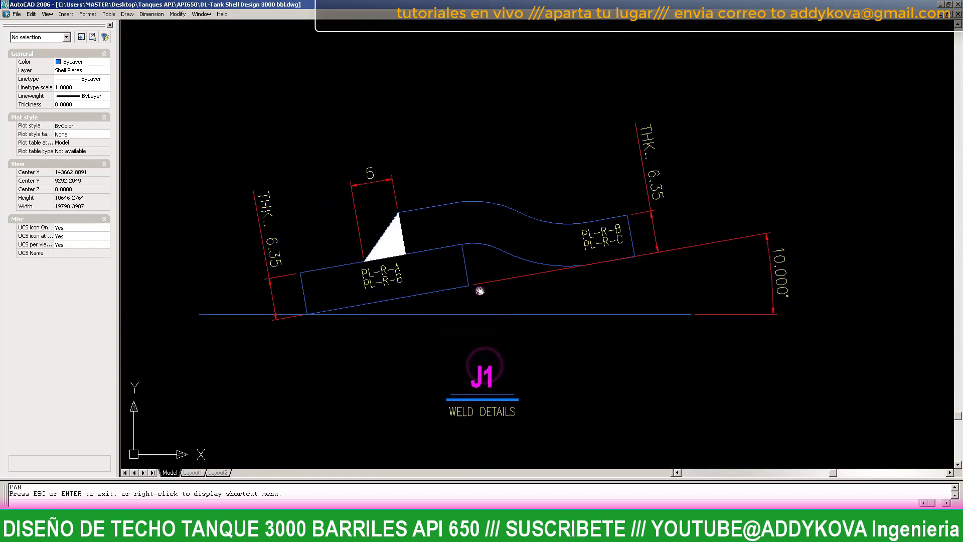
scroll(480, 291, "up", 2)
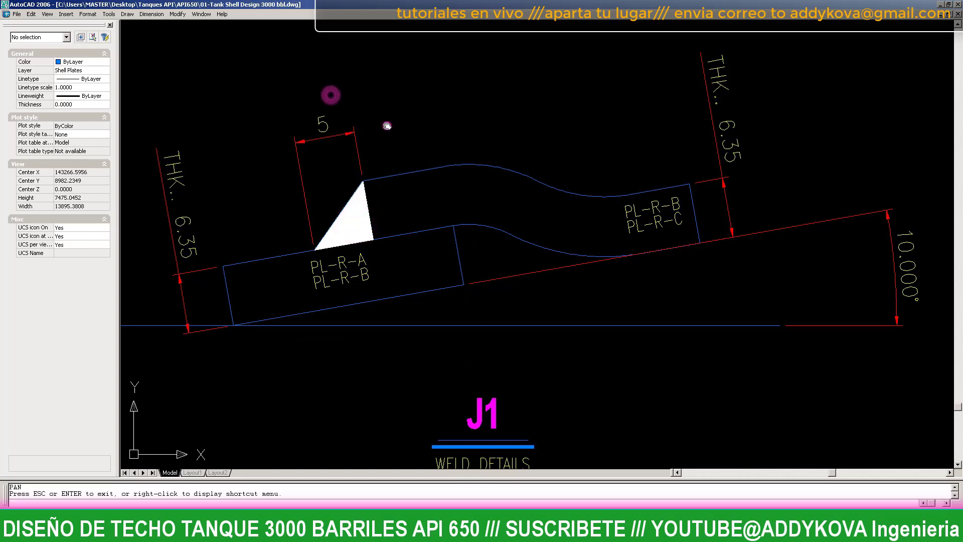
scroll(430, 183, "down", 2)
left_click_drag(366, 208, 383, 211)
scroll(567, 269, "up", 2)
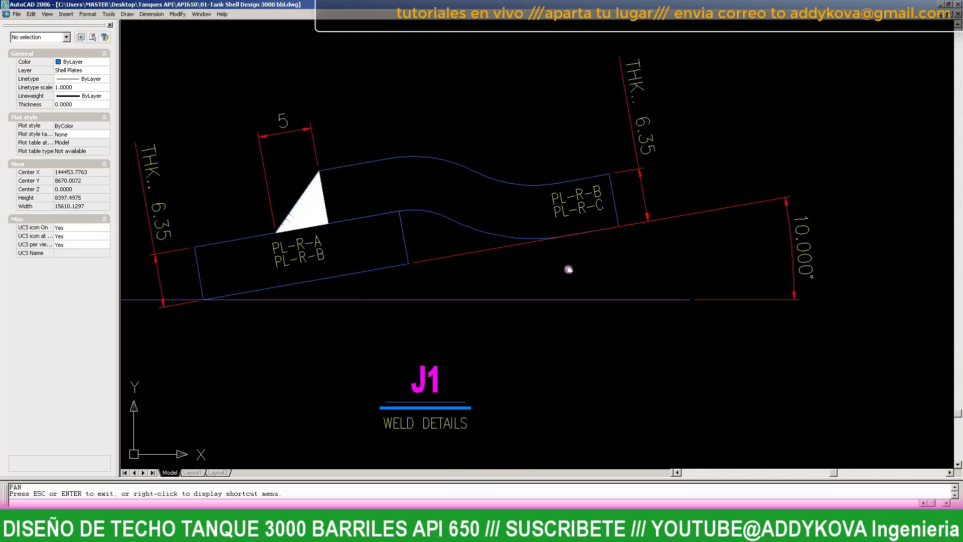
left_click_drag(567, 269, 604, 273)
scroll(392, 287, "down", 1)
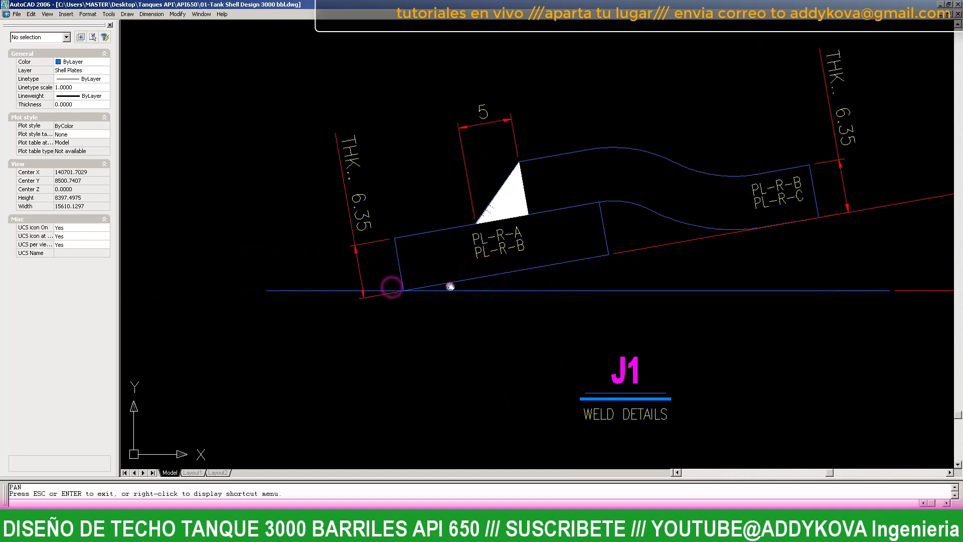
scroll(392, 287, "down", 3)
left_click_drag(310, 311, 449, 318)
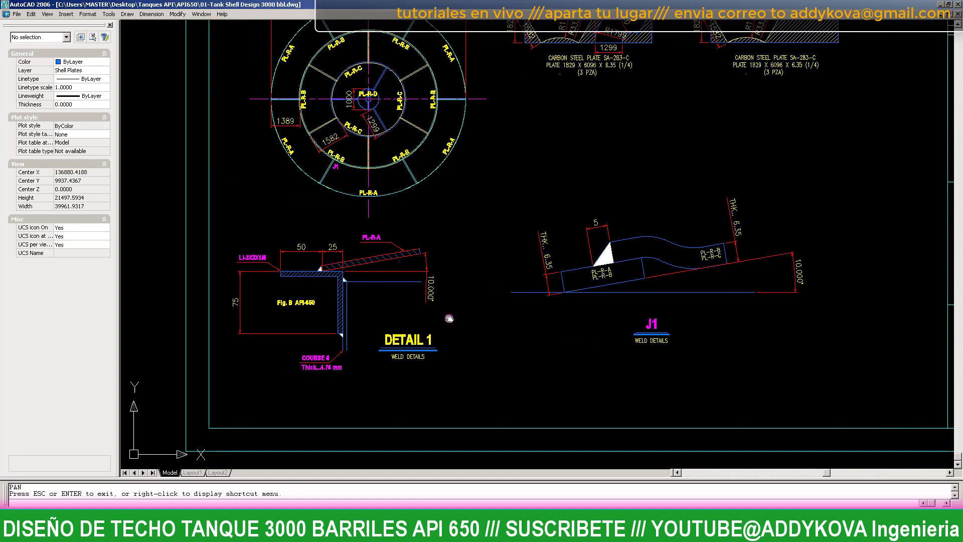
scroll(326, 321, "up", 1)
scroll(291, 327, "up", 3)
- Inspect DETAIL 1 closely, including the Fig. B API-650 angle and its lower weld
mouse_move(293, 329)
left_mouse_down()
mouse_move(354, 320)
mouse_move(351, 338)
left_mouse_up()
scroll(351, 324, "down", 2)
scroll(354, 319, "up", 1)
left_click_drag(431, 231, 430, 271)
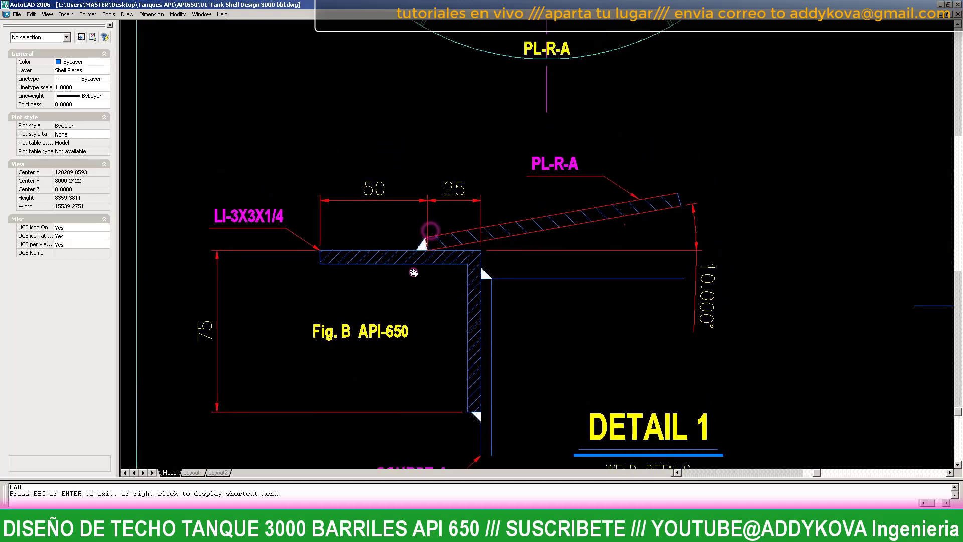
scroll(422, 271, "down", 1)
scroll(413, 272, "down", 1)
scroll(393, 309, "up", 1)
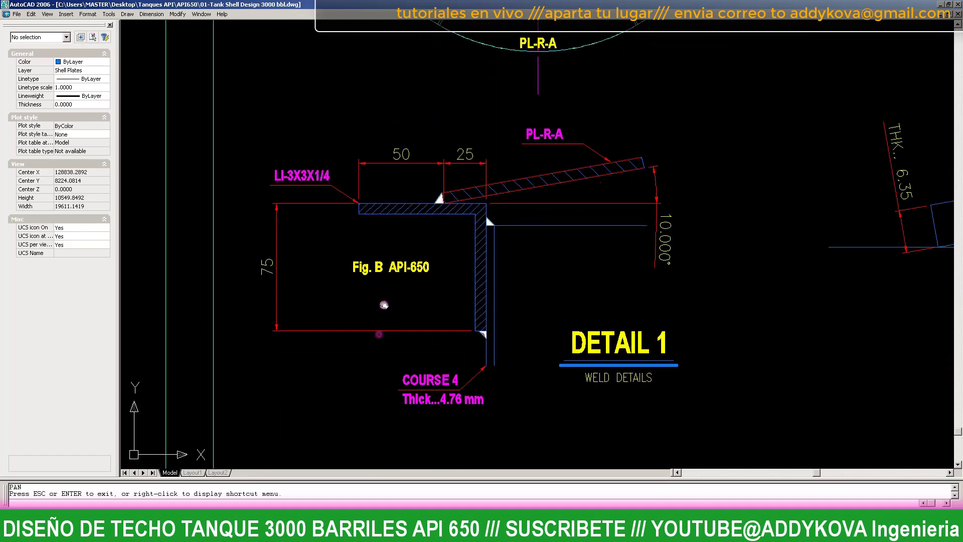
scroll(388, 307, "up", 1)
scroll(441, 237, "up", 1)
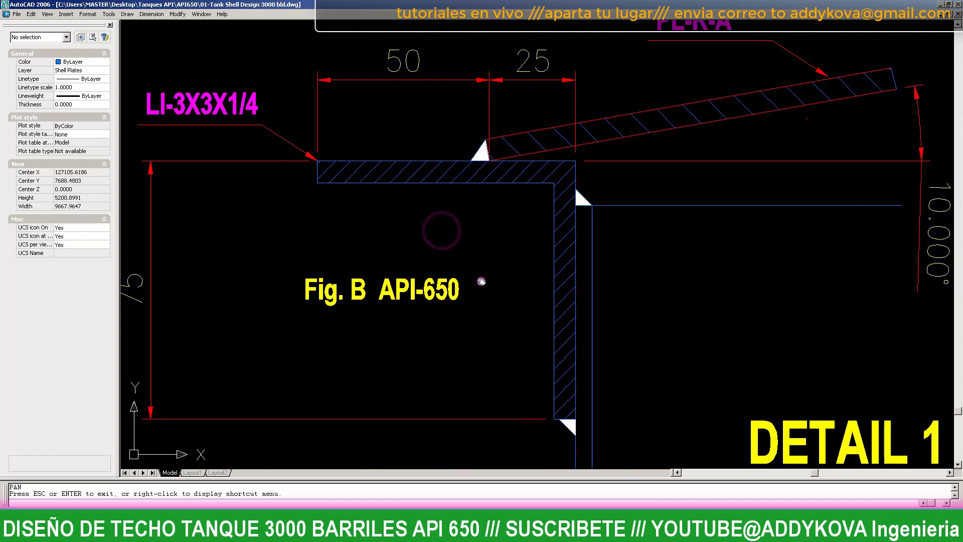
left_click_drag(620, 256, 478, 218)
left_click_drag(527, 238, 538, 209)
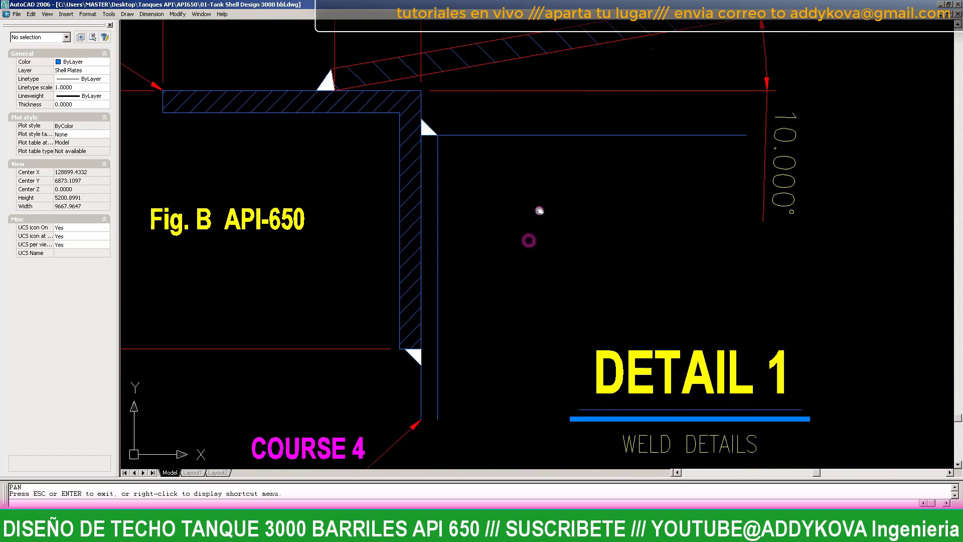
scroll(161, 252, "up", 1)
scroll(166, 251, "up", 1)
left_click_drag(204, 251, 419, 251)
scroll(419, 251, "down", 2)
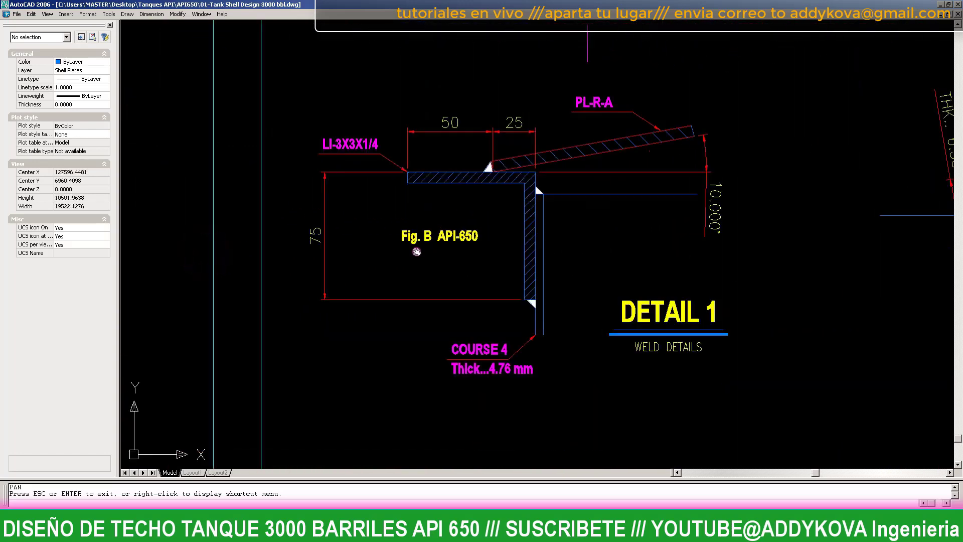
scroll(416, 251, "down", 1)
- Check the DETAIL 1 callout on the roof profile, then frame DETAIL 1 beside J1
left_click_drag(401, 198, 410, 314)
scroll(410, 313, "down", 2)
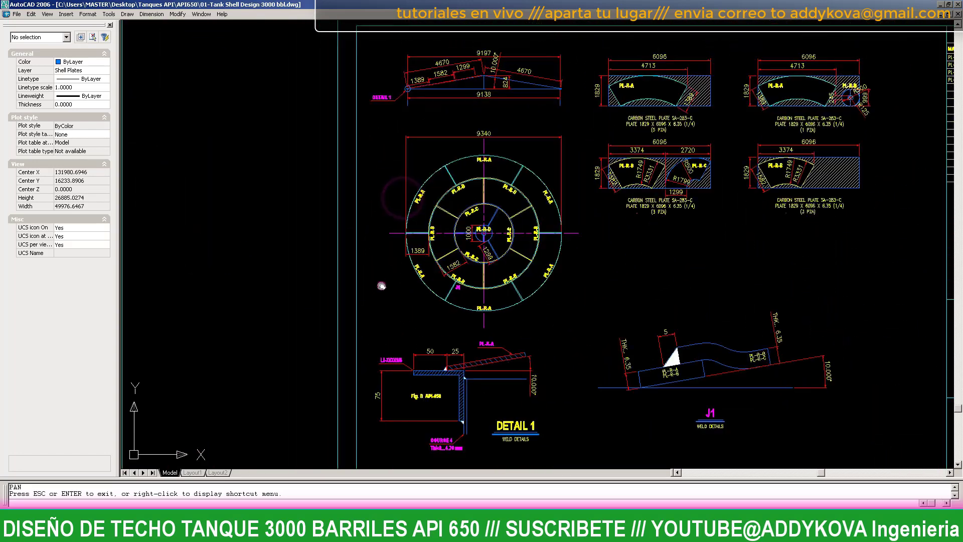
scroll(382, 275, "up", 1)
scroll(397, 123, "up", 3)
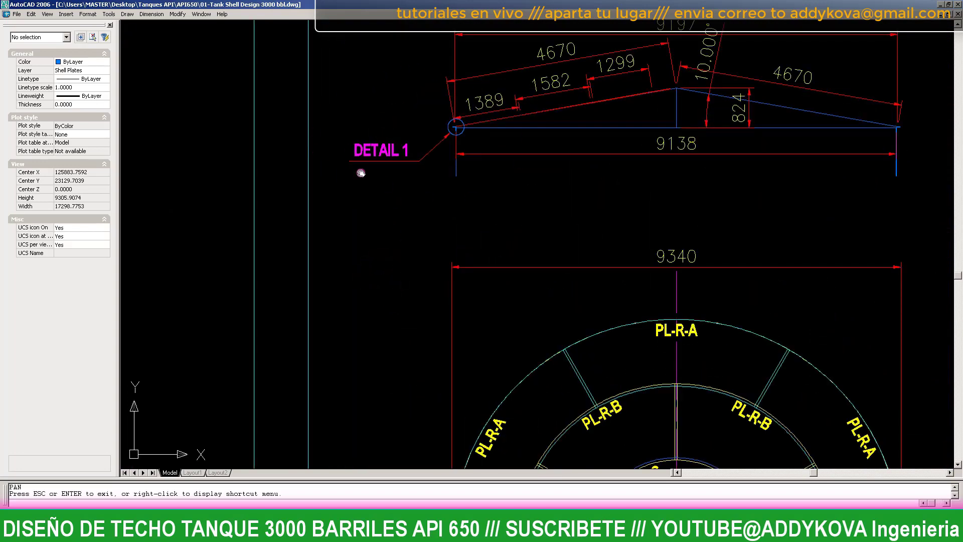
left_click_drag(398, 58, 393, 107)
left_click_drag(412, 256, 415, 132)
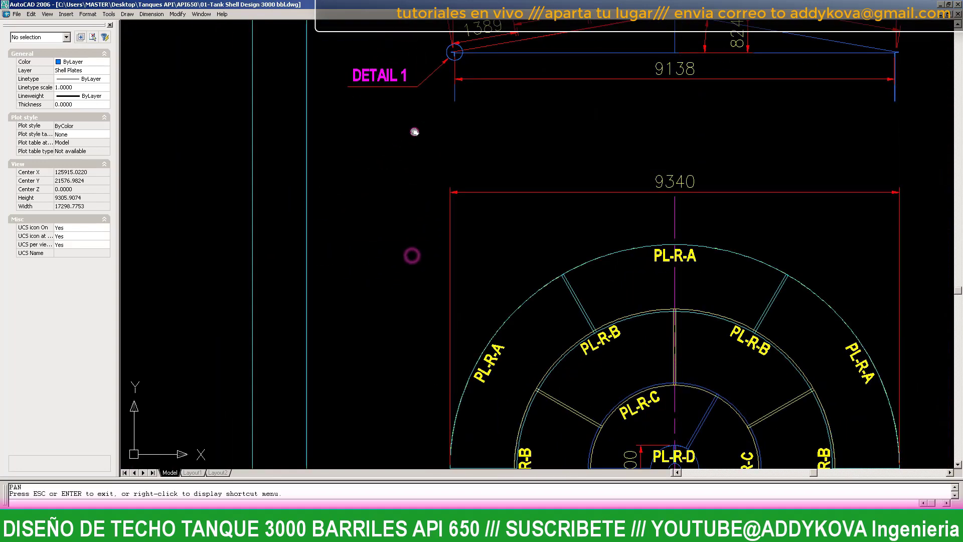
scroll(414, 132, "down", 3)
left_click_drag(416, 251, 417, 153)
scroll(502, 352, "up", 3)
left_click_drag(658, 301, 558, 307)
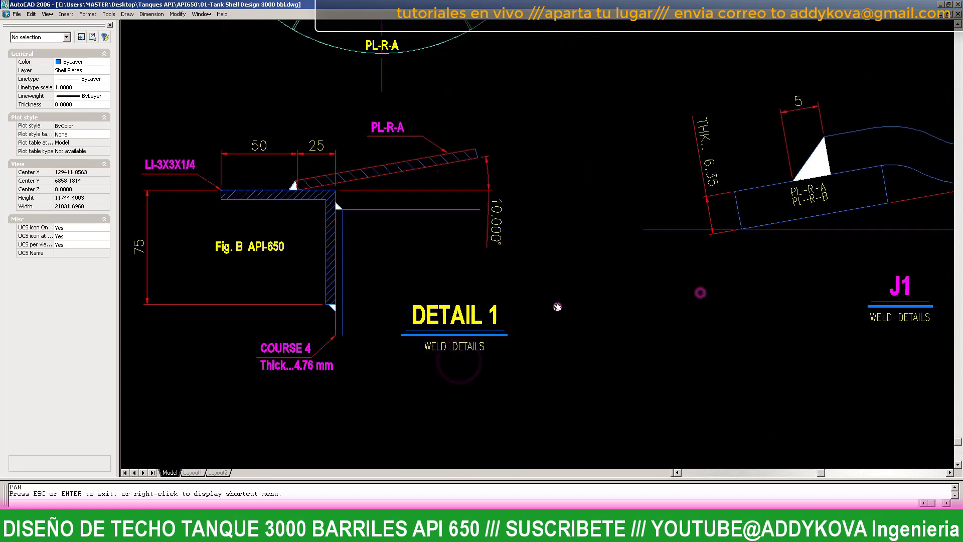
scroll(558, 307, "down", 2)
scroll(437, 280, "down", 2)
scroll(467, 271, "up", 2)
key("Escape")
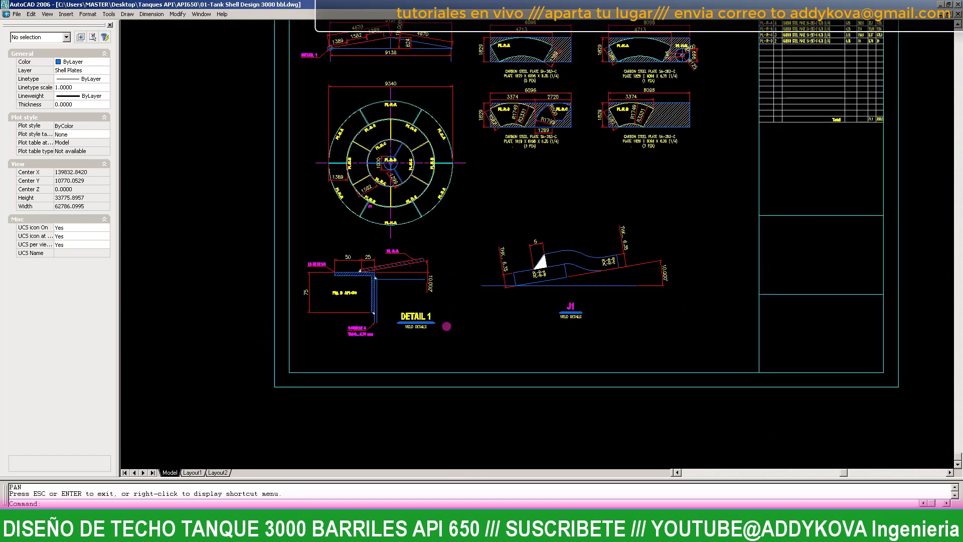
scroll(447, 326, "down", 2)
- Zoom to a window around the sheet border so the whole drawing is visible
type("z")
key("Return")
type("w")
key("Return")
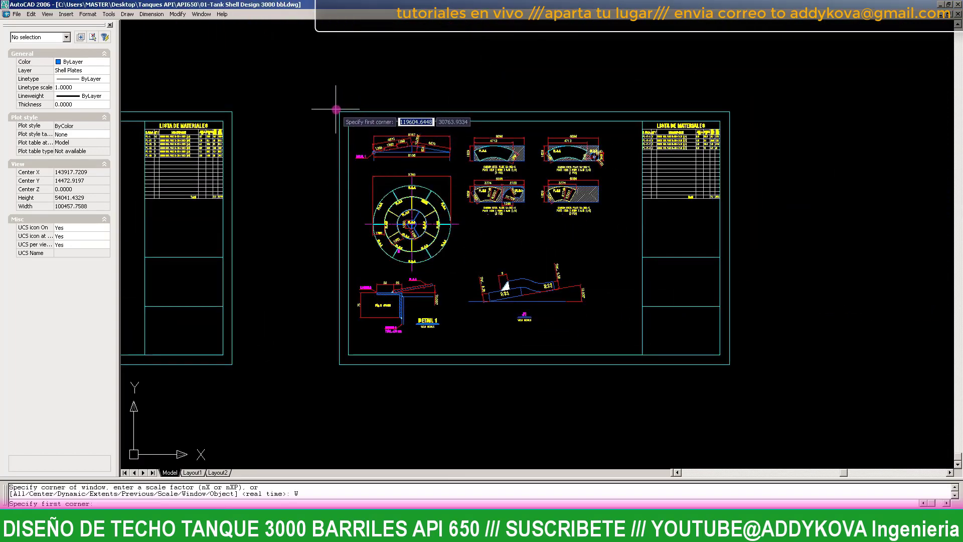
left_click(336, 109)
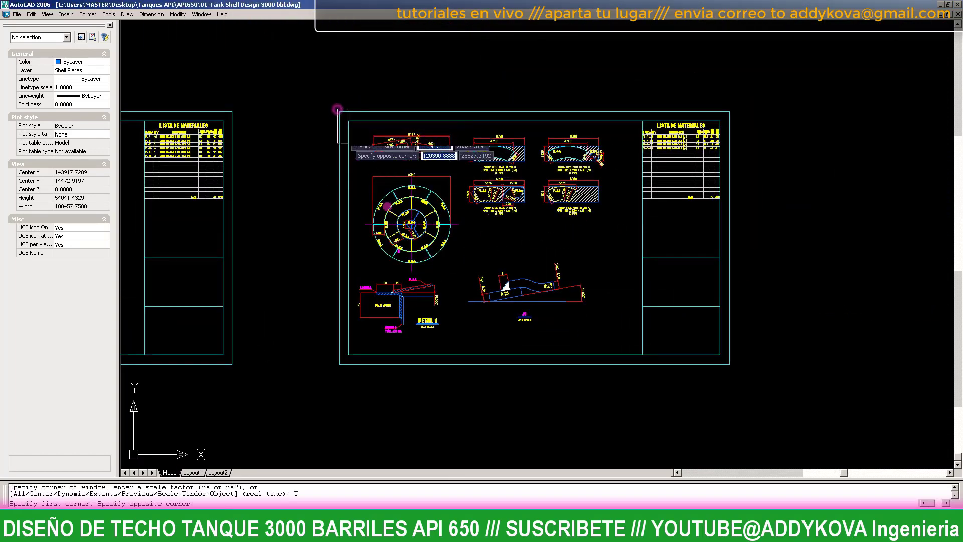
left_click(733, 368)
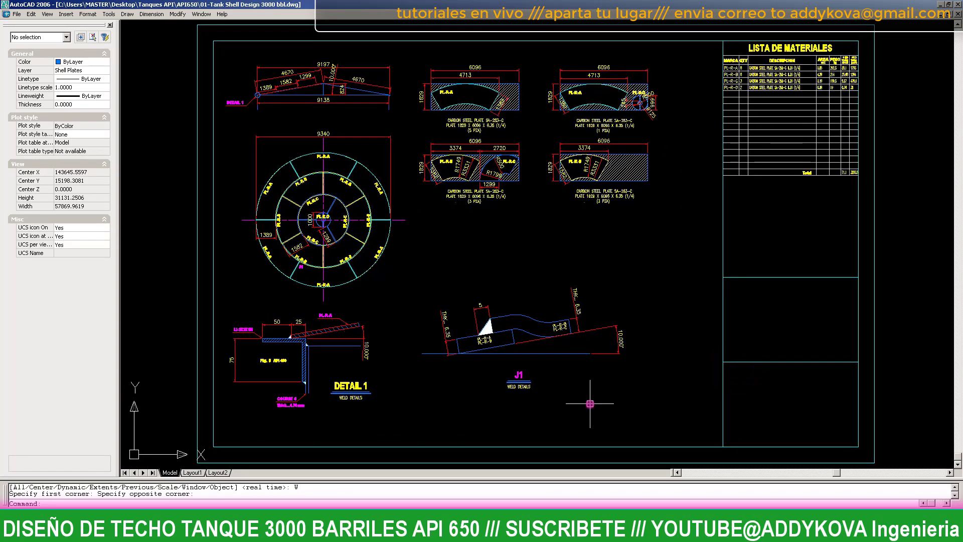